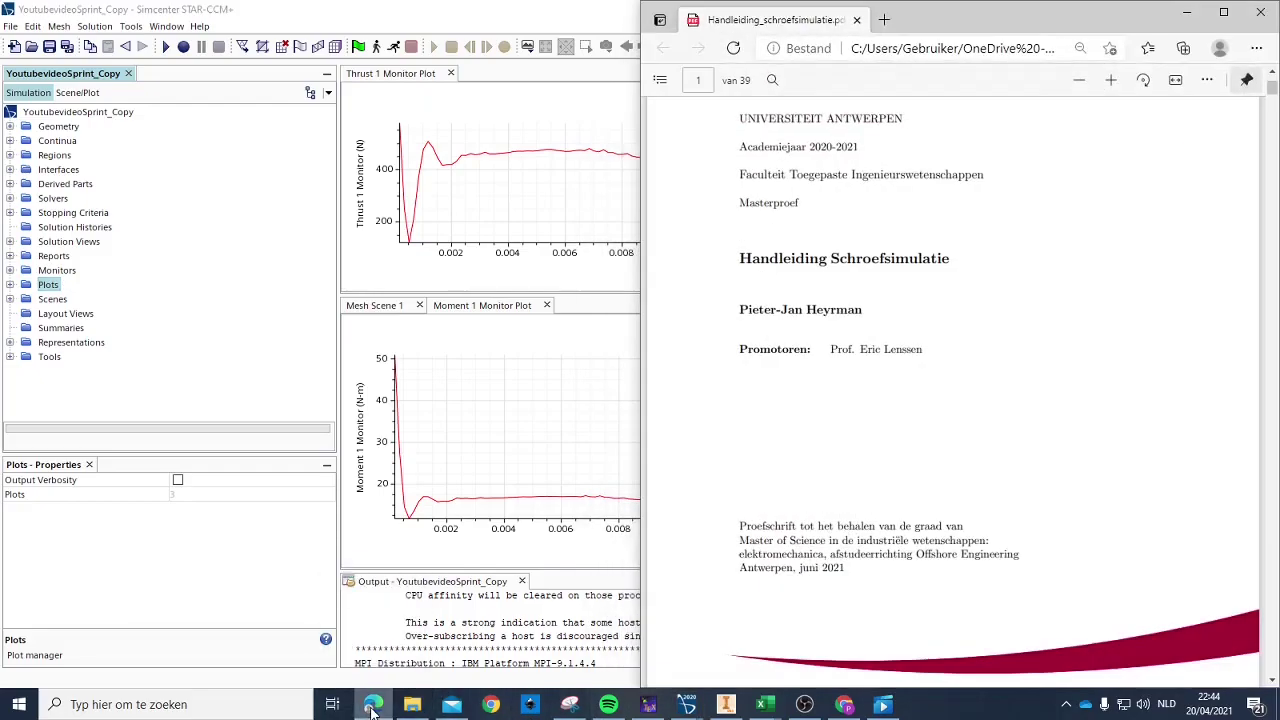
Step: Clear the open windows out of the way, switch to Chrome and search the web for openprop
click(1187, 9)
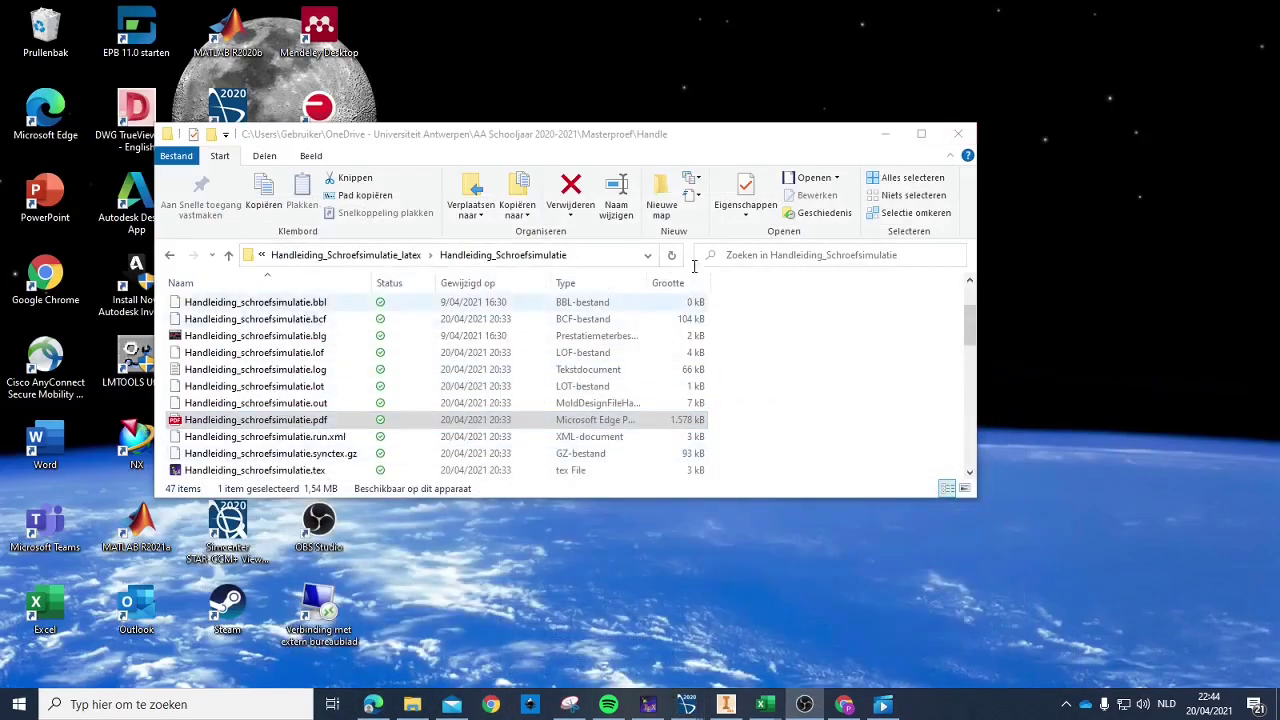
click(885, 134)
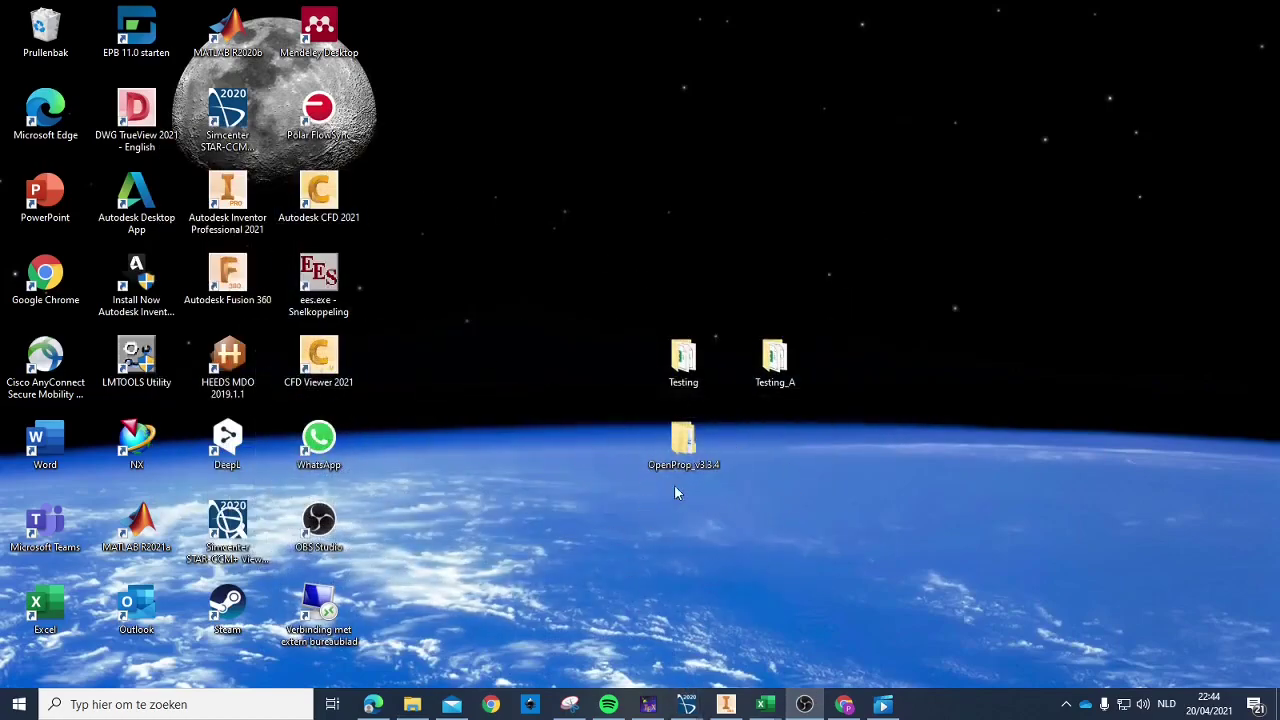
click(491, 704)
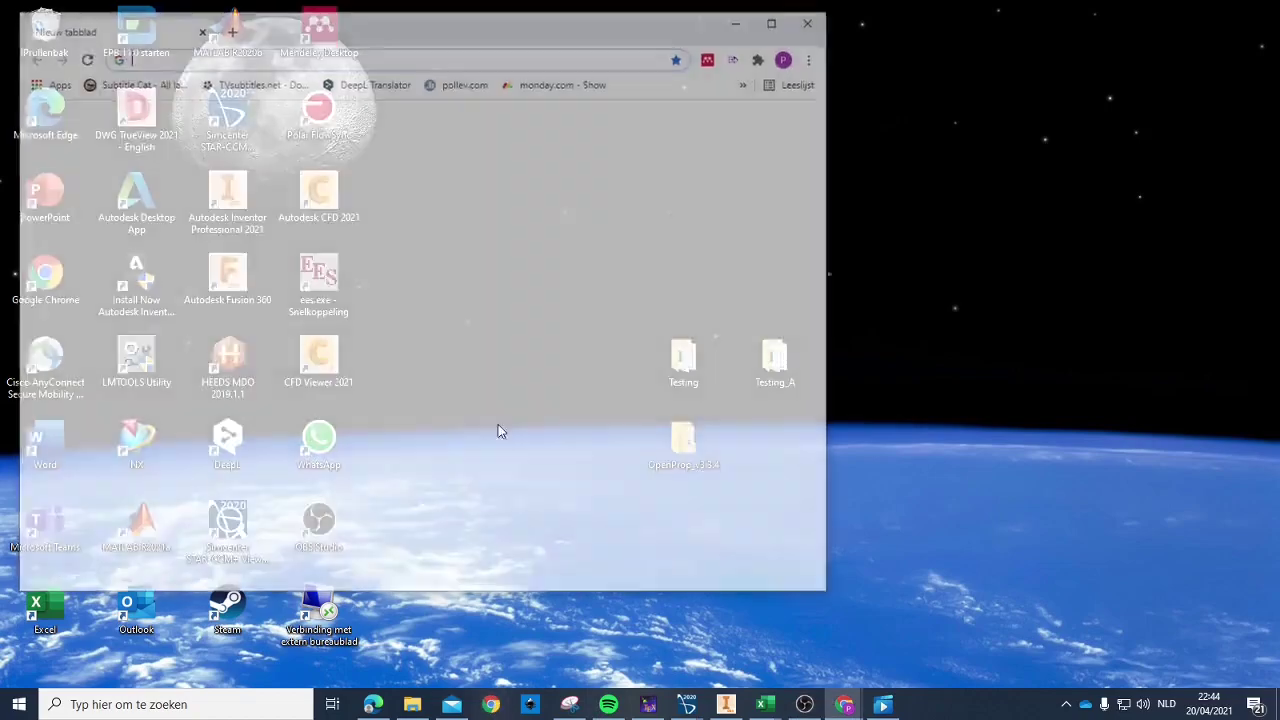
double_click(345, 30)
text(o)
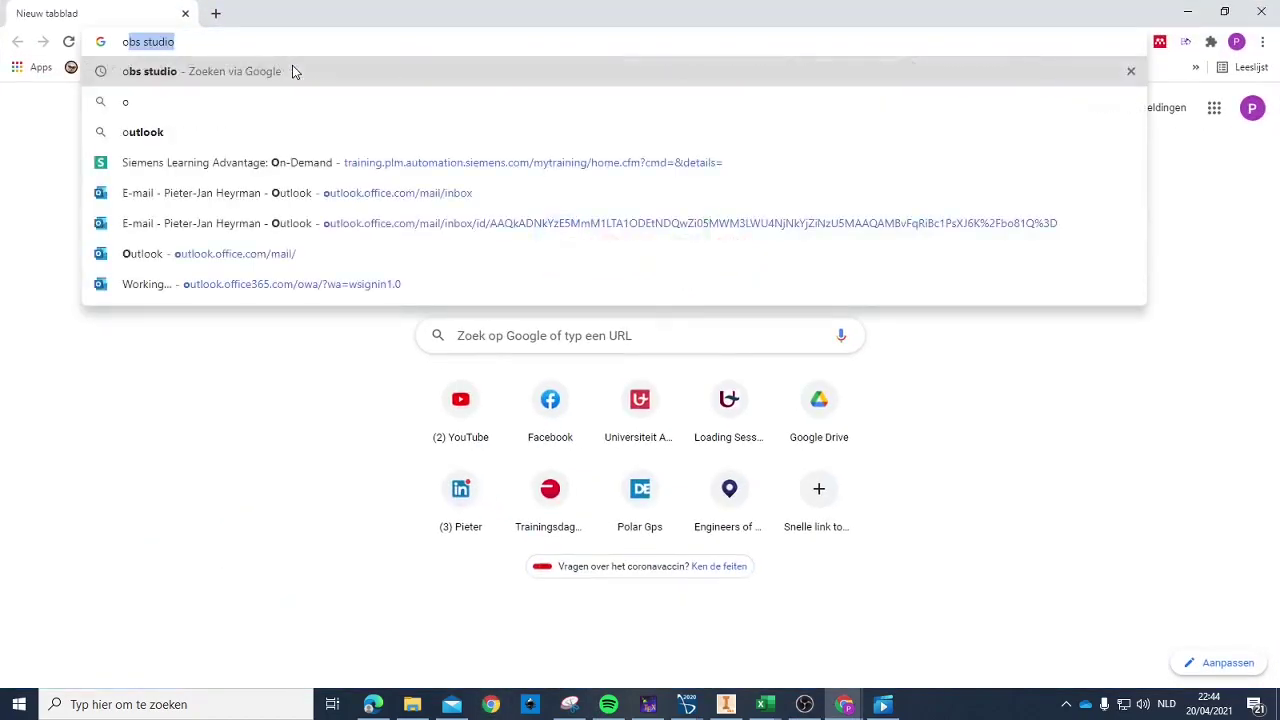
text(penprop)
key(Return)
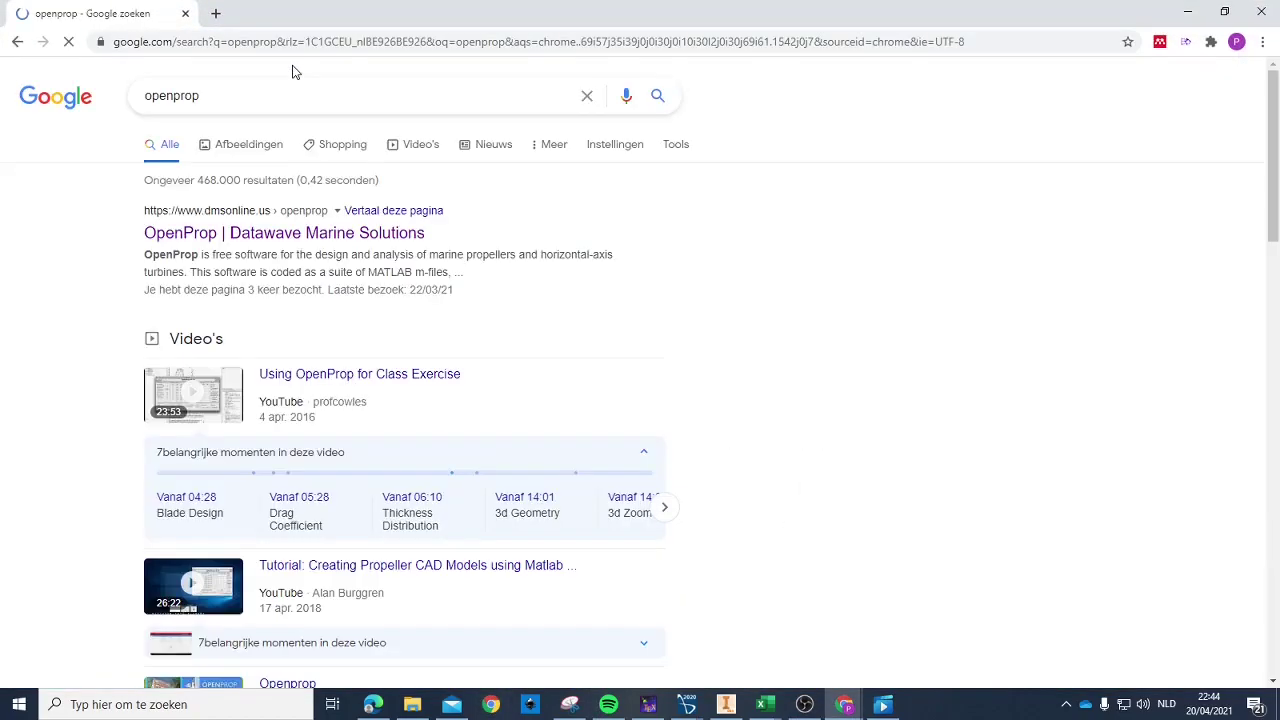
scroll(300, 242, down, 5)
click(322, 354)
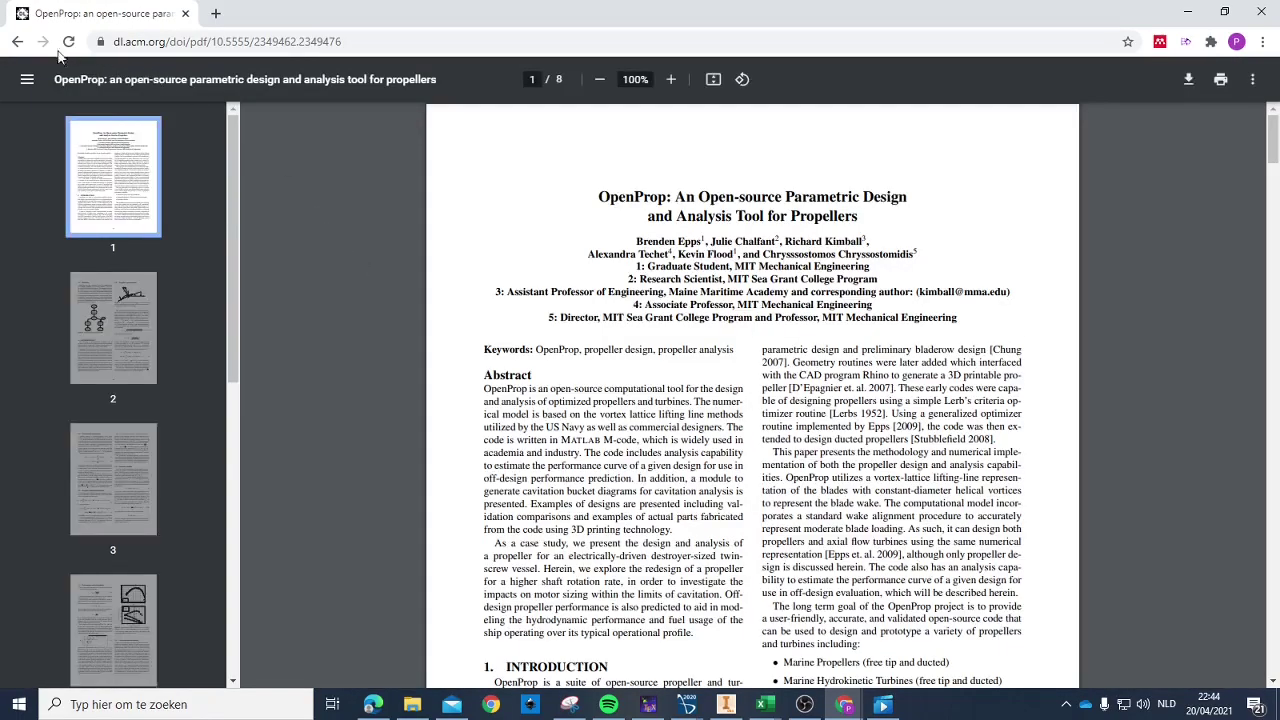
click(18, 42)
Step: Open the Datawave Marine Solutions page about OpenProp from the search results
scroll(358, 485, down, 2)
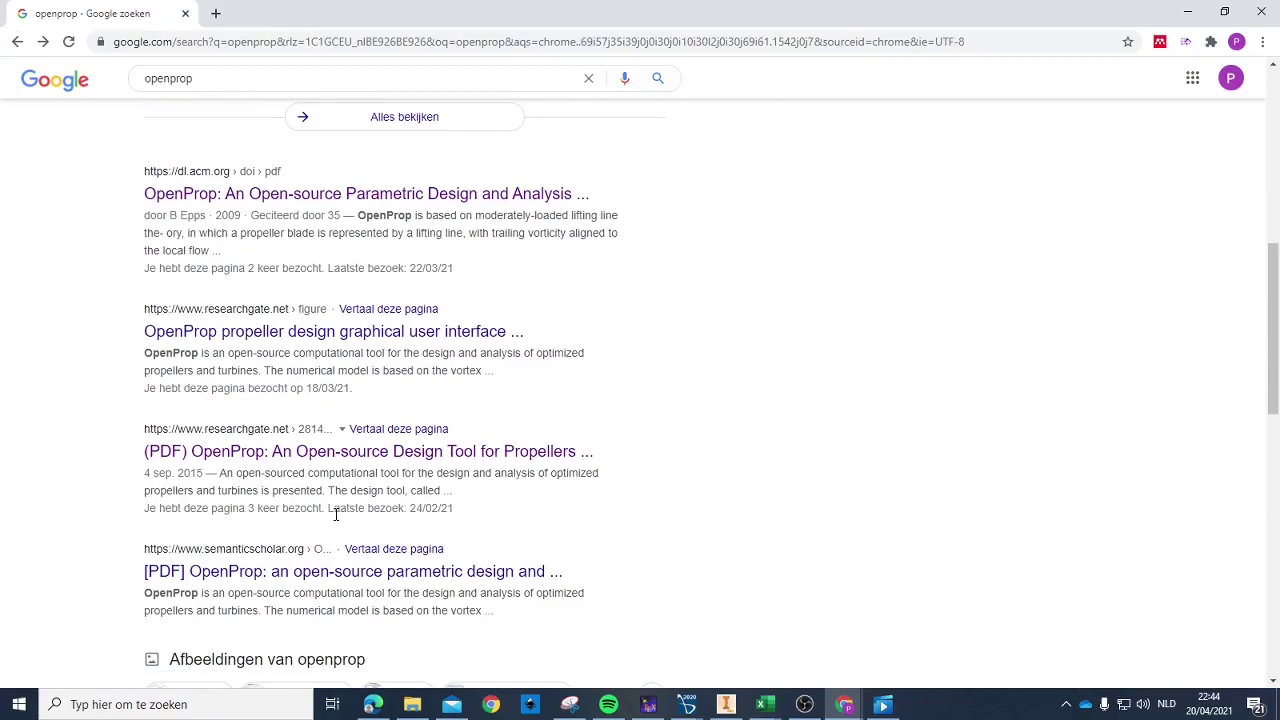
scroll(338, 513, down, 4)
scroll(307, 392, up, 8)
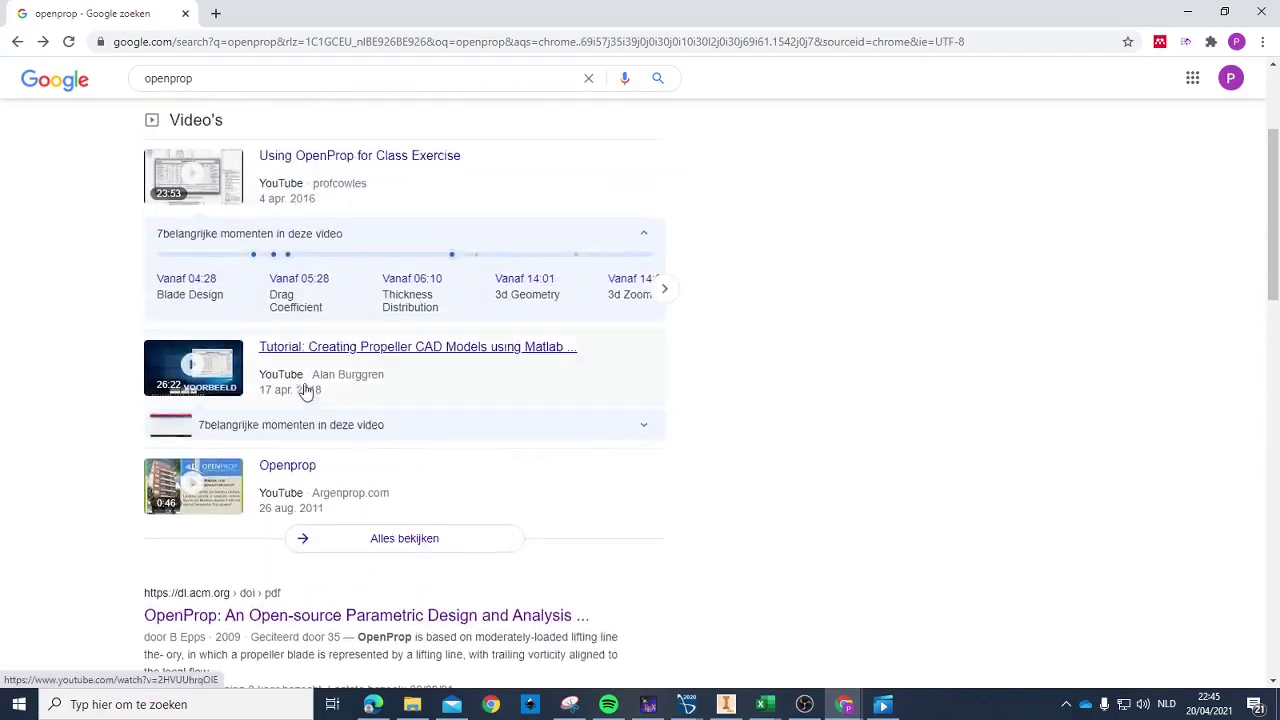
scroll(307, 392, up, 3)
click(229, 232)
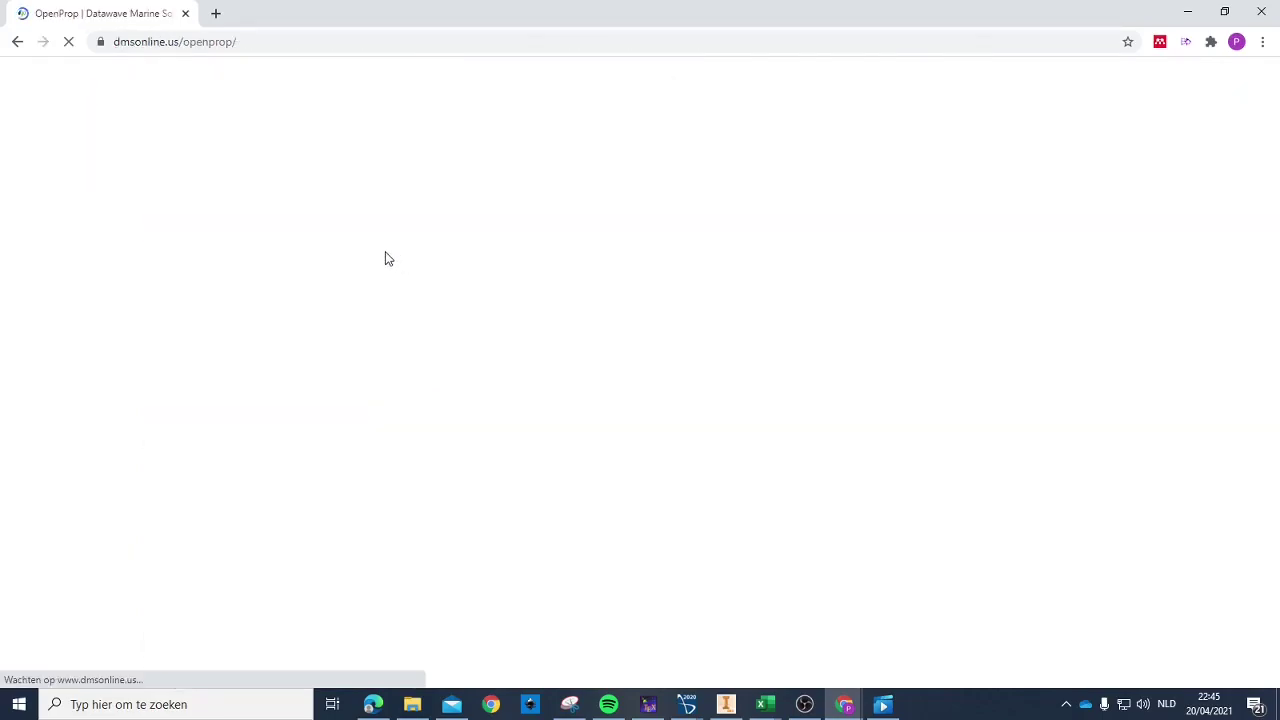
Step: Follow the link to OpenProp's own website and locate the OpenProp v3.3.4 download
scroll(427, 342, down, 4)
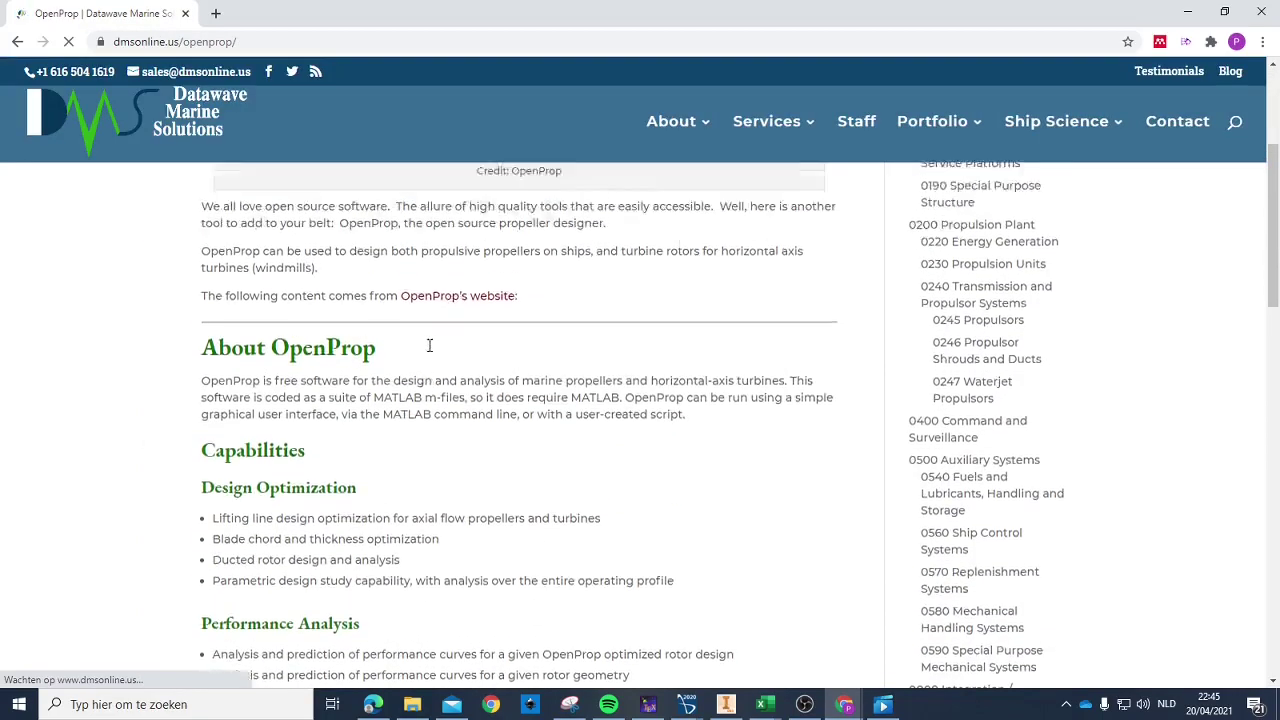
scroll(431, 371, up, 3)
scroll(472, 504, down, 1)
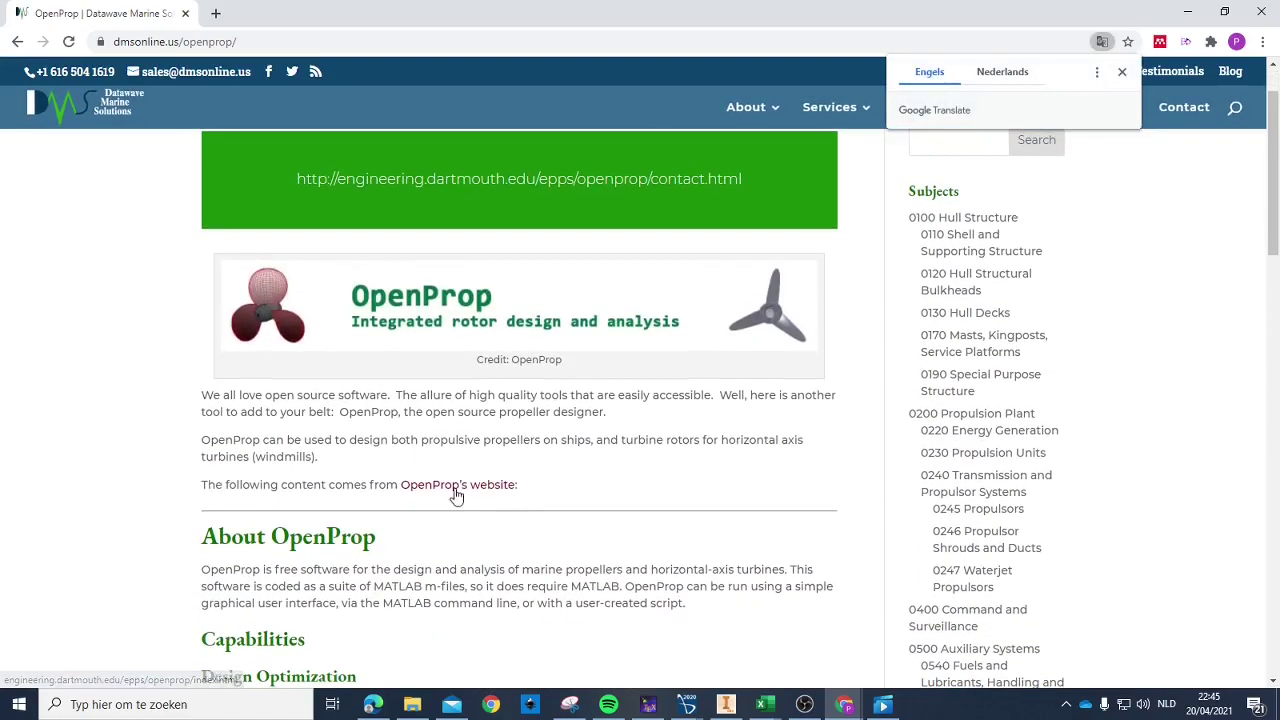
click(455, 490)
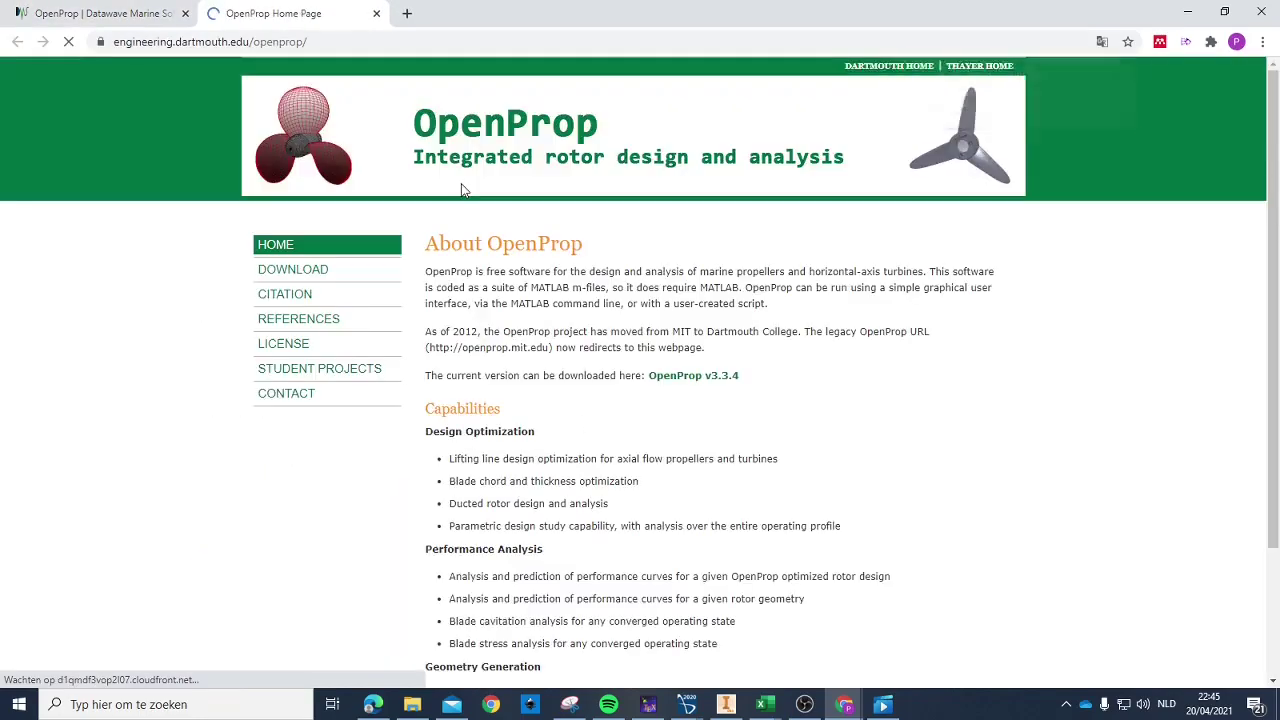
scroll(566, 371, down, 3)
scroll(584, 363, up, 1)
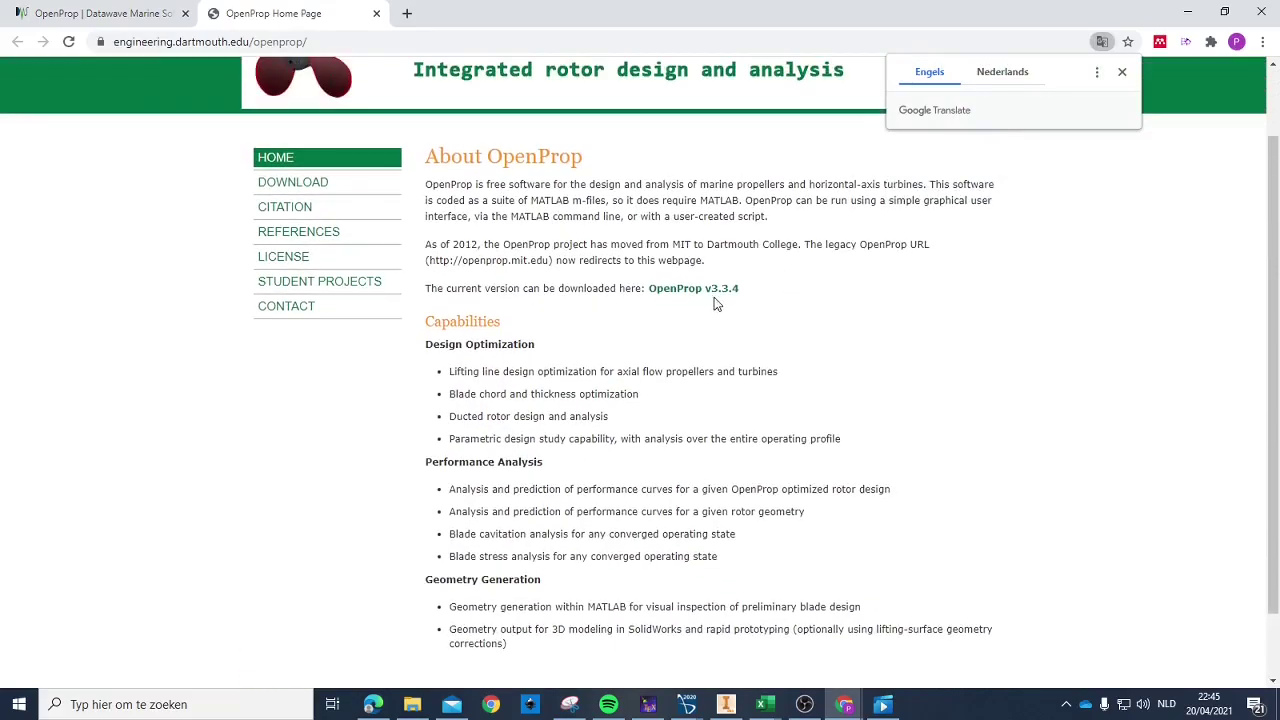
Step: Inspect the OpenProp_v3.3.4 folder on the desktop and the contents of its inner folder of the same name
click(1185, 12)
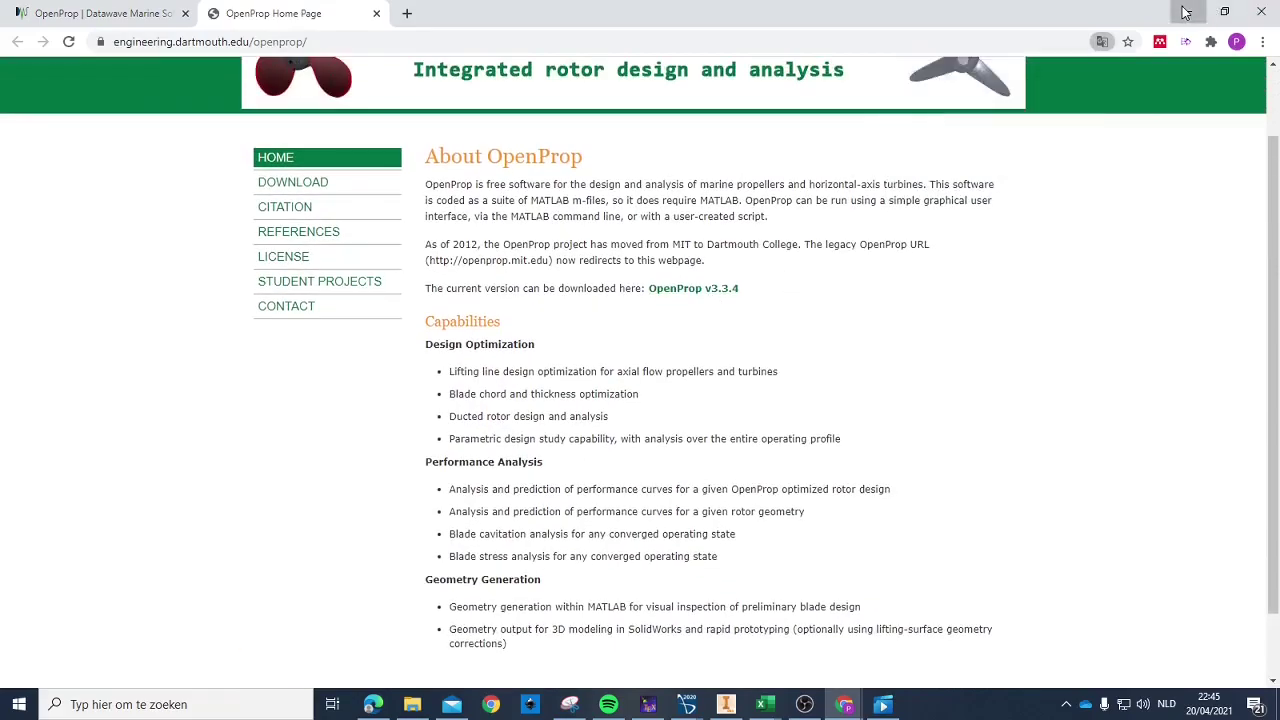
double_click(715, 447)
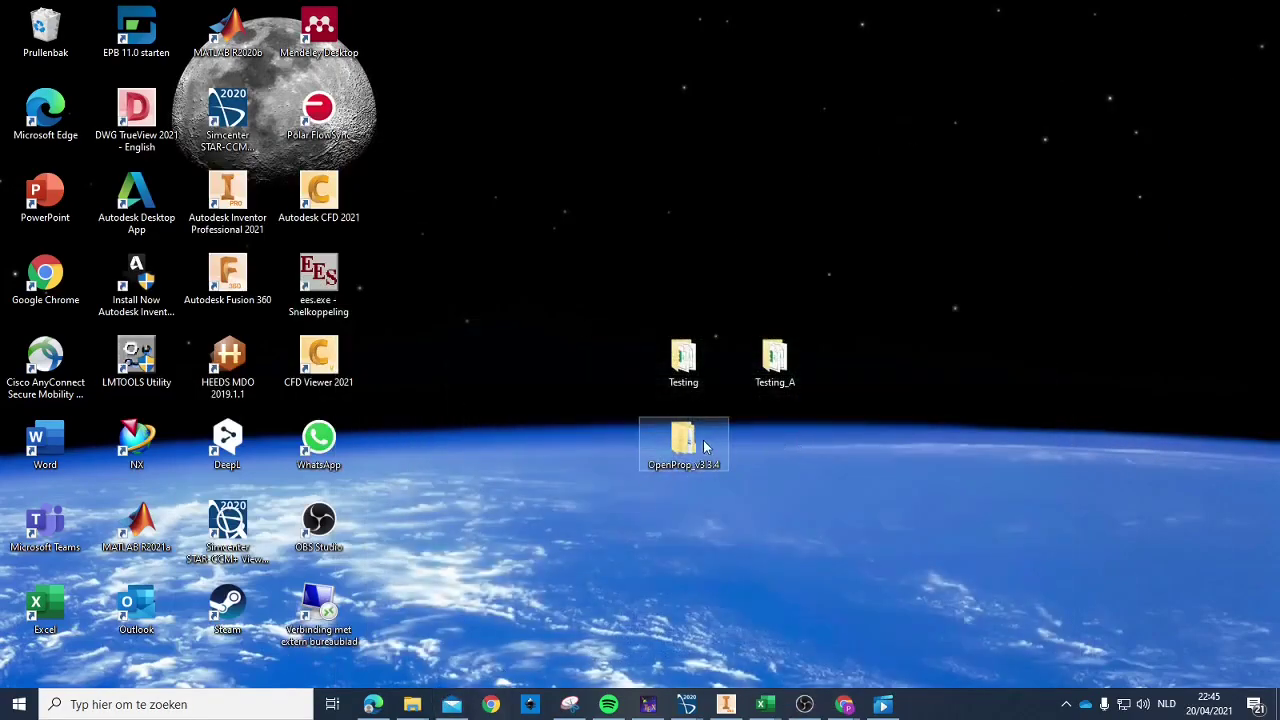
double_click(258, 346)
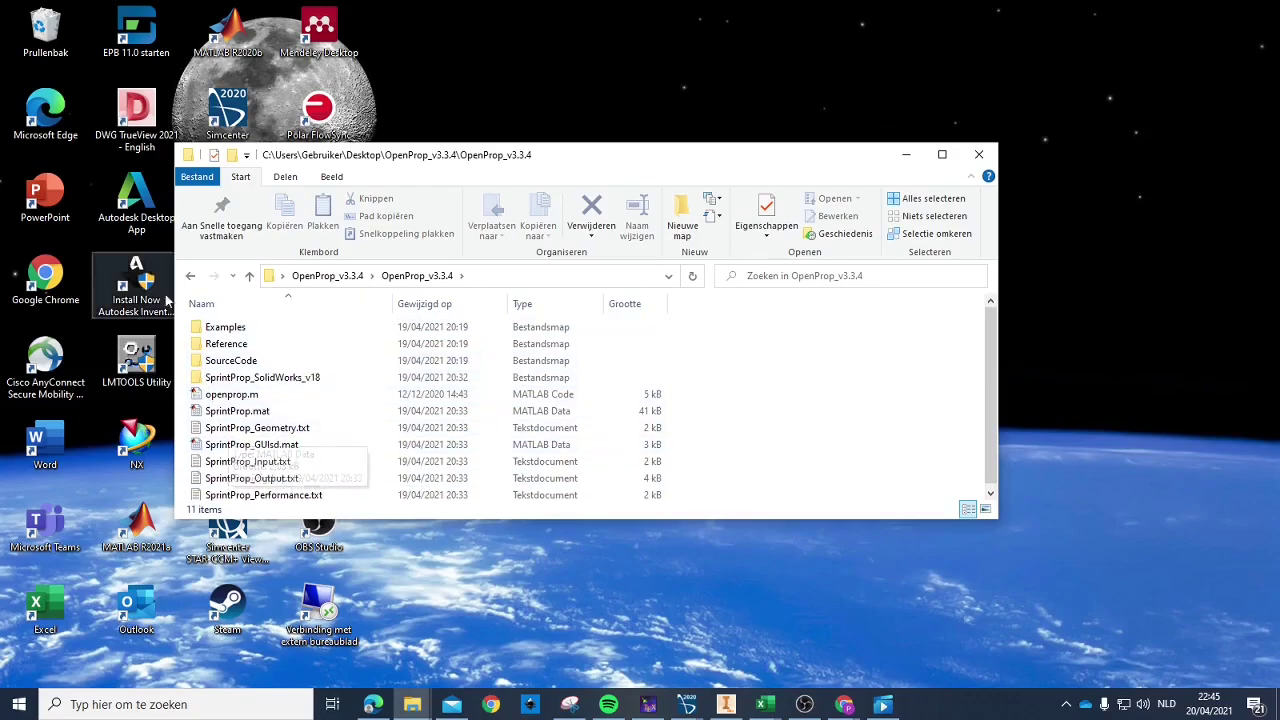
click(908, 157)
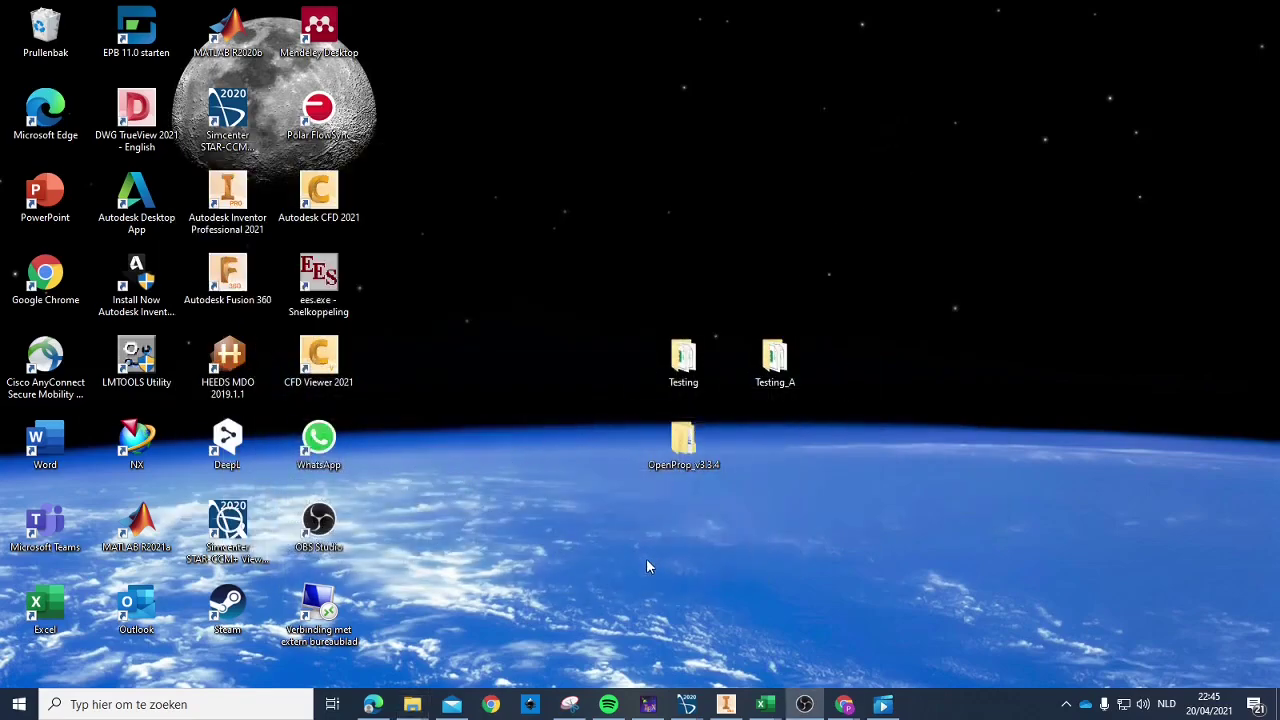
click(692, 450)
double_click(692, 450)
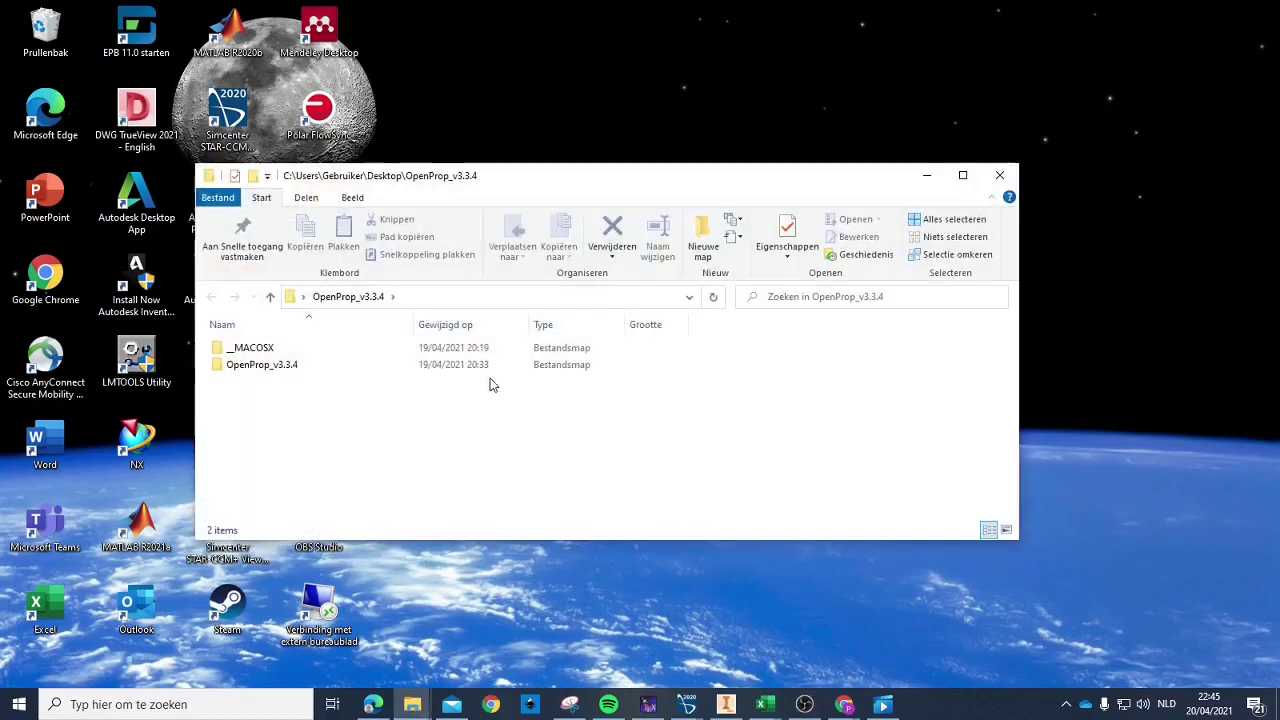
click(926, 175)
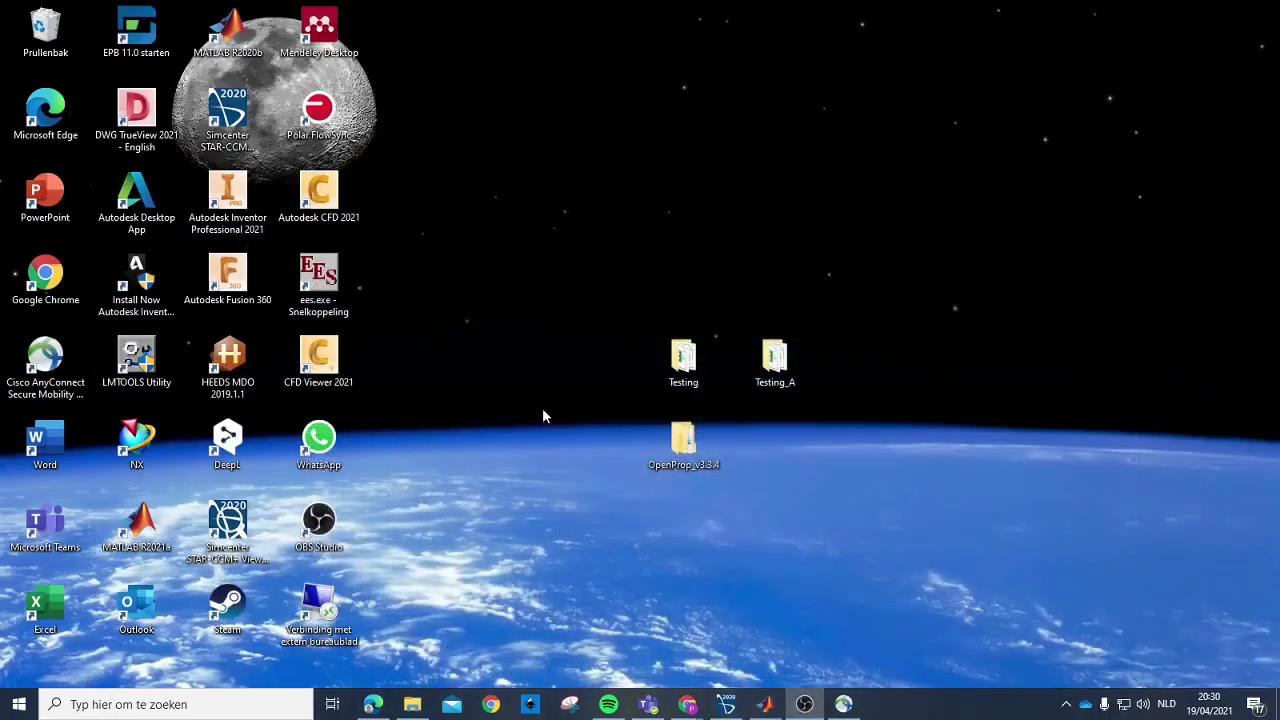
Step: Open openprop.m from the inner OpenProp_v3.3.4 desktop folder in MATLAB and close the older openprop.m already being edited
double_click(706, 437)
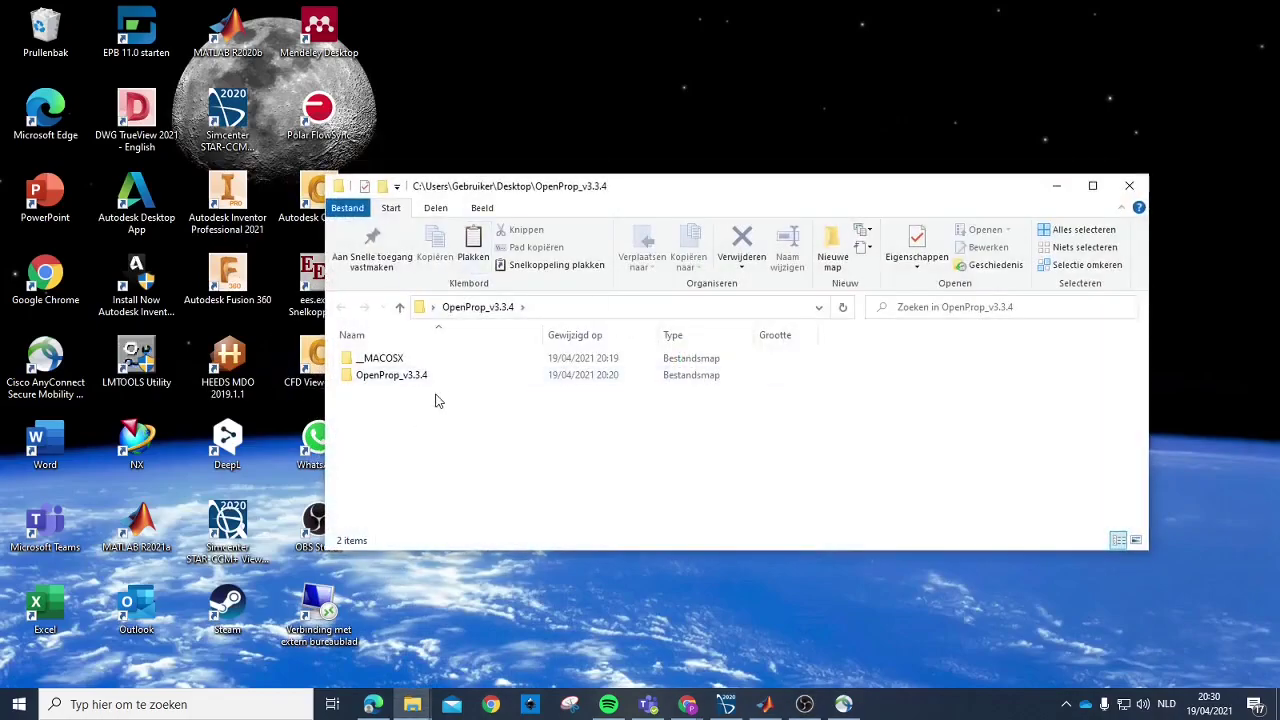
double_click(420, 377)
double_click(401, 410)
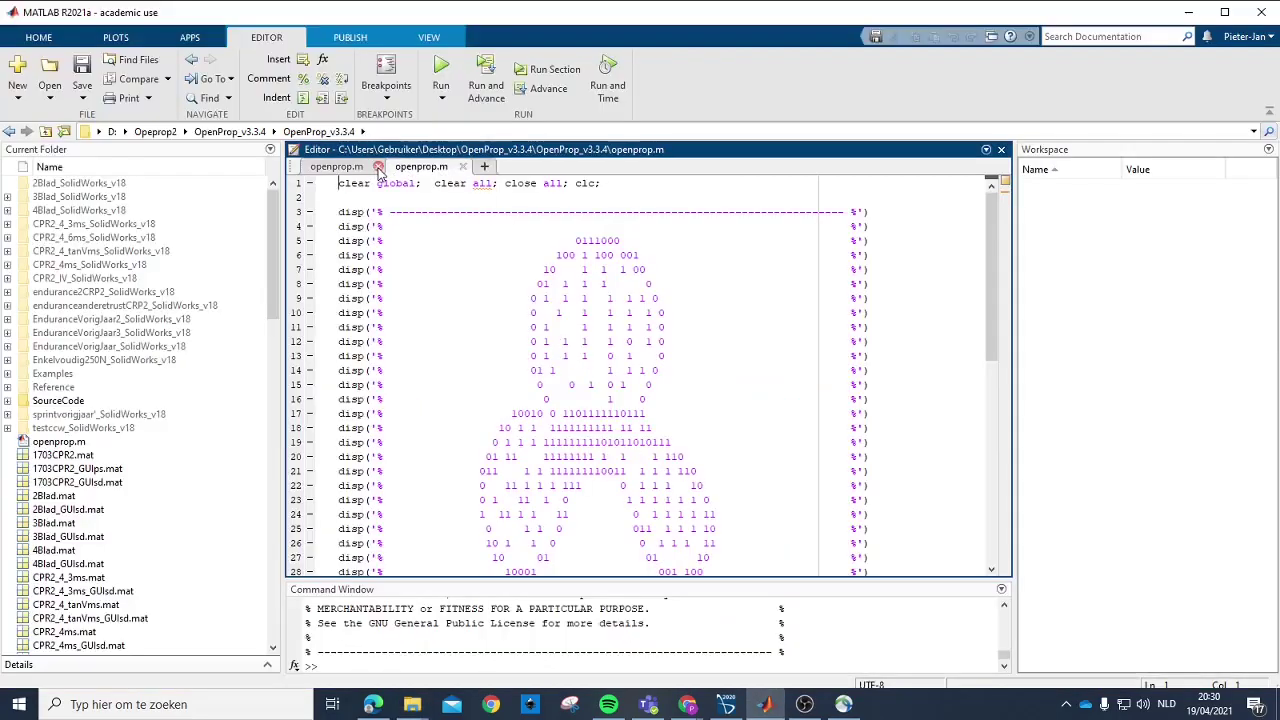
click(378, 166)
Step: Run openprop.m, switching MATLAB's current folder to the desktop copy, and close the resulting OpenProp window
click(440, 68)
click(585, 397)
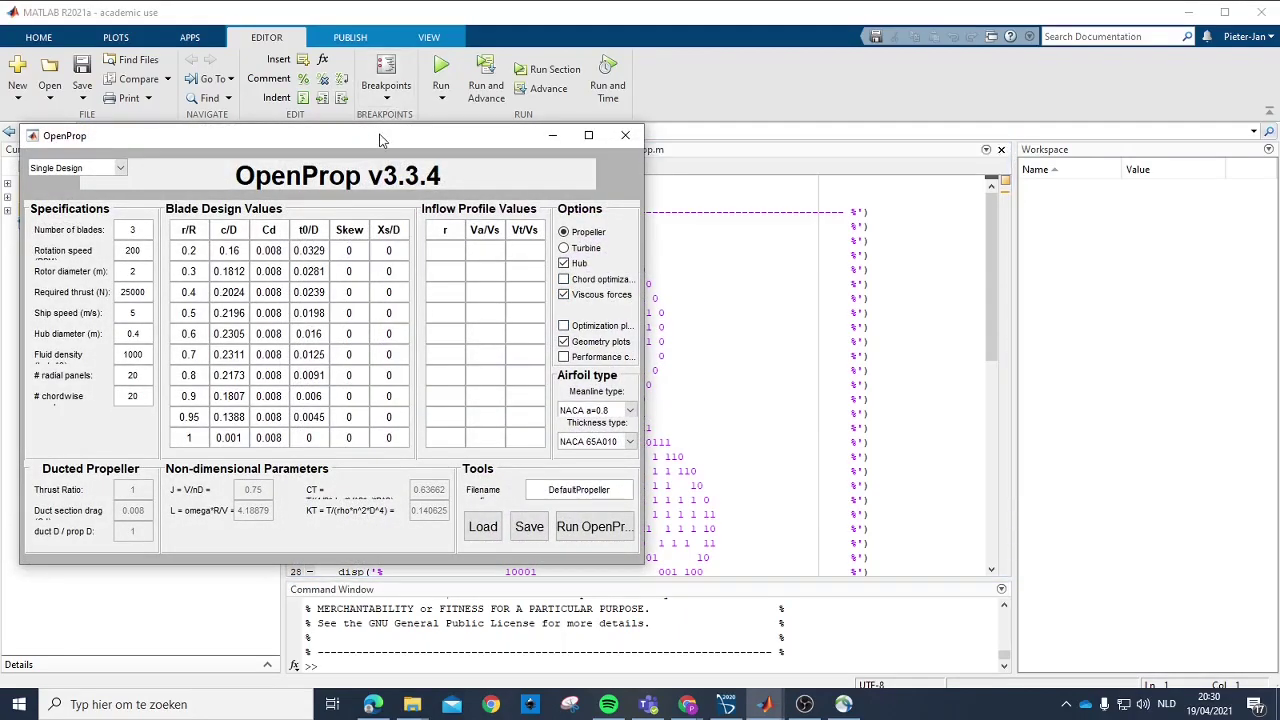
drag(382, 136, 643, 157)
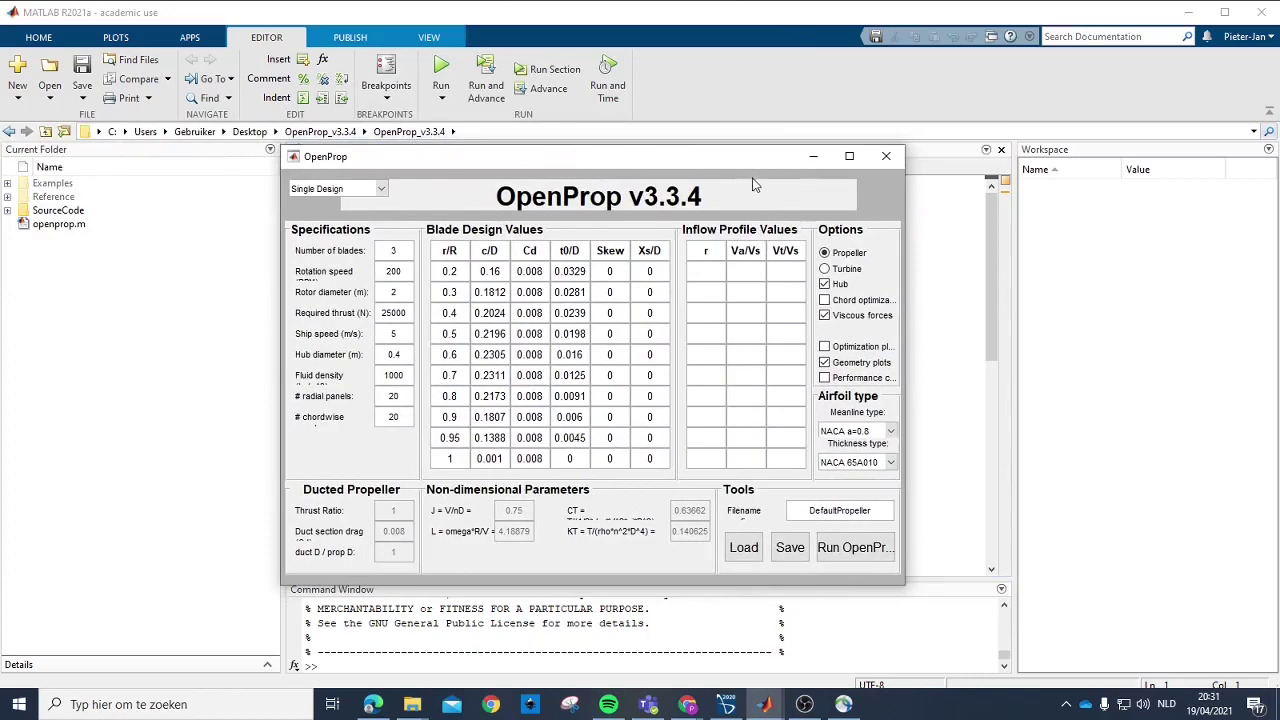
click(886, 156)
Step: Open Export_SolidWorks_v18.m from the SourceCode folder and examine how it exports the section curves to CSV files
click(7, 211)
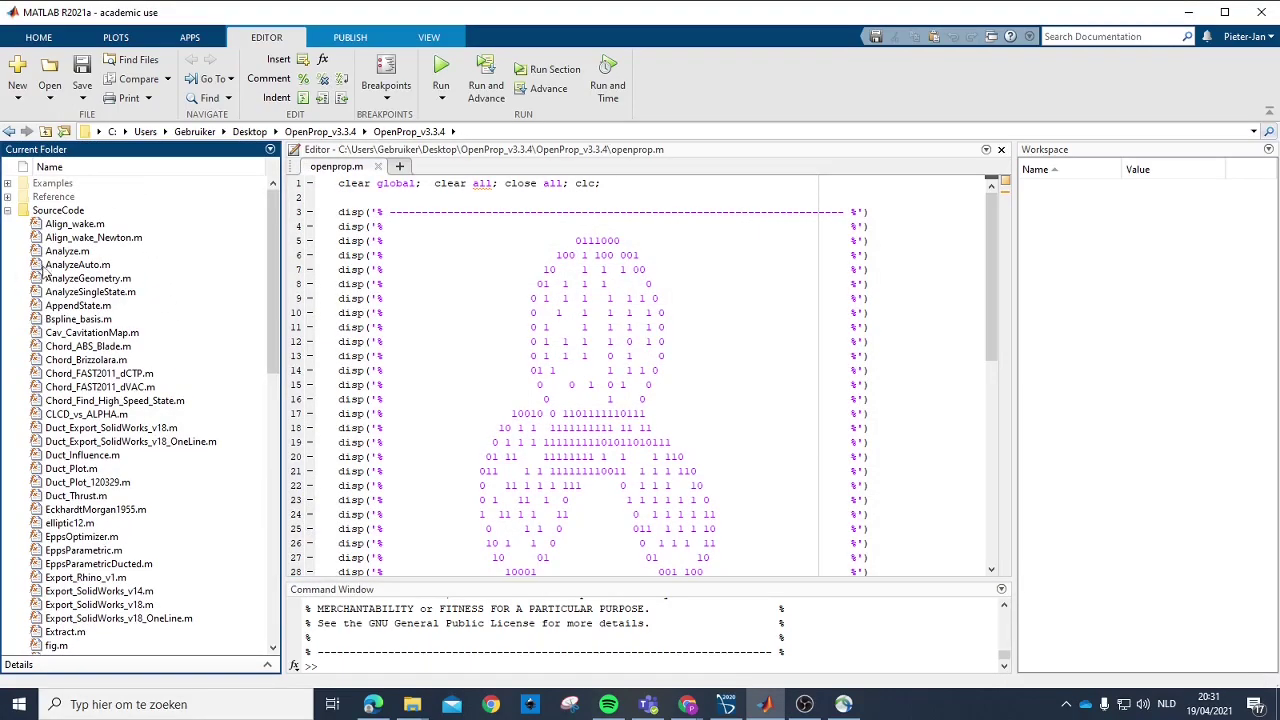
double_click(132, 605)
scroll(474, 280, down, 5)
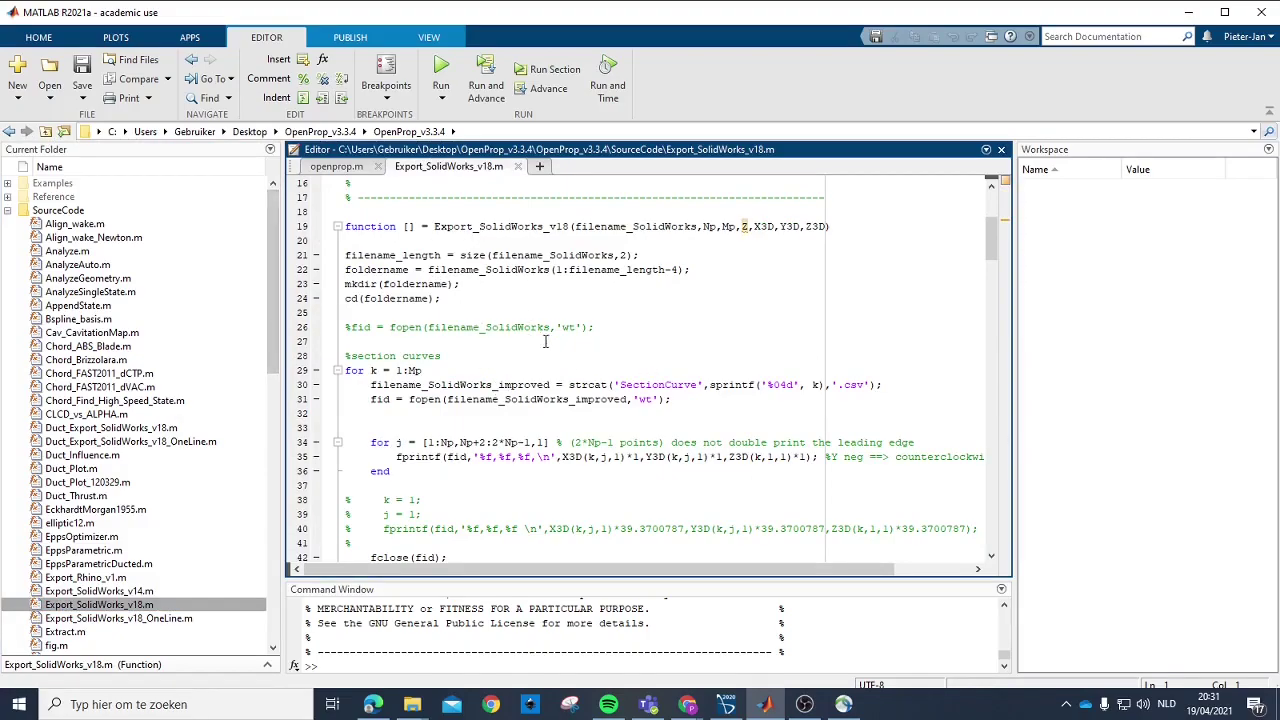
scroll(395, 255, down, 1)
scroll(511, 284, up, 1)
scroll(657, 372, down, 1)
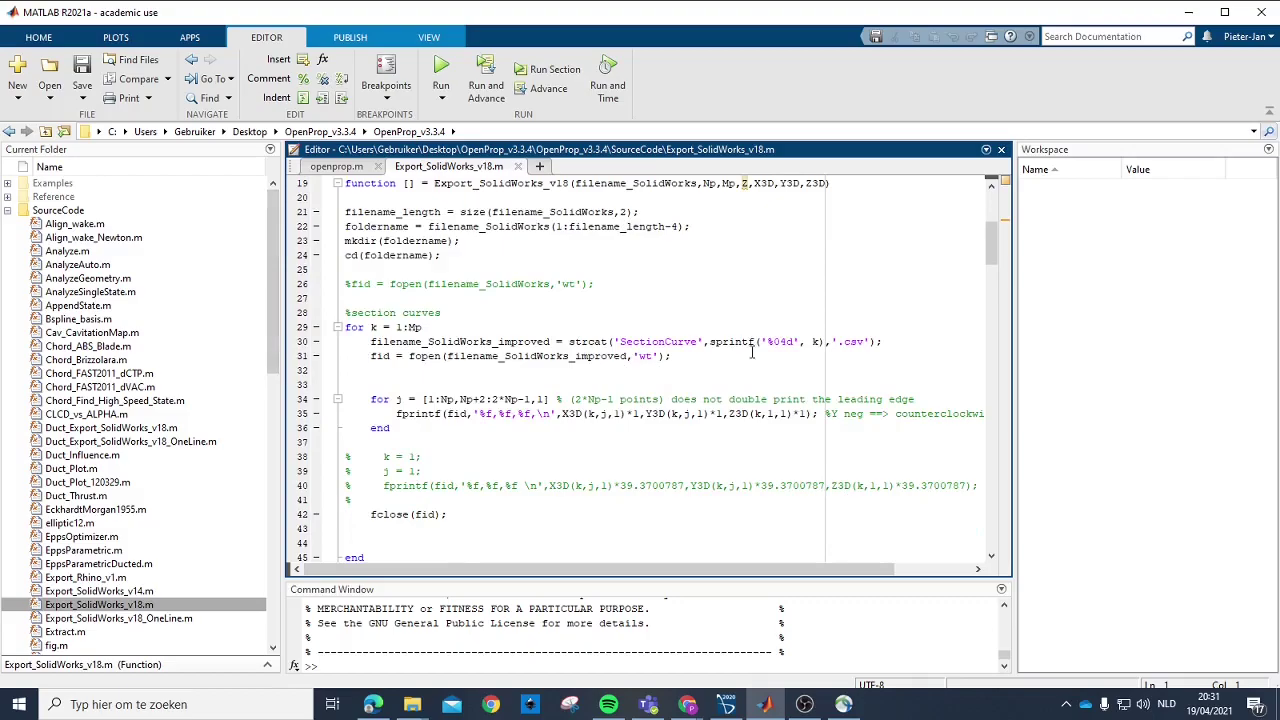
scroll(398, 313, down, 1)
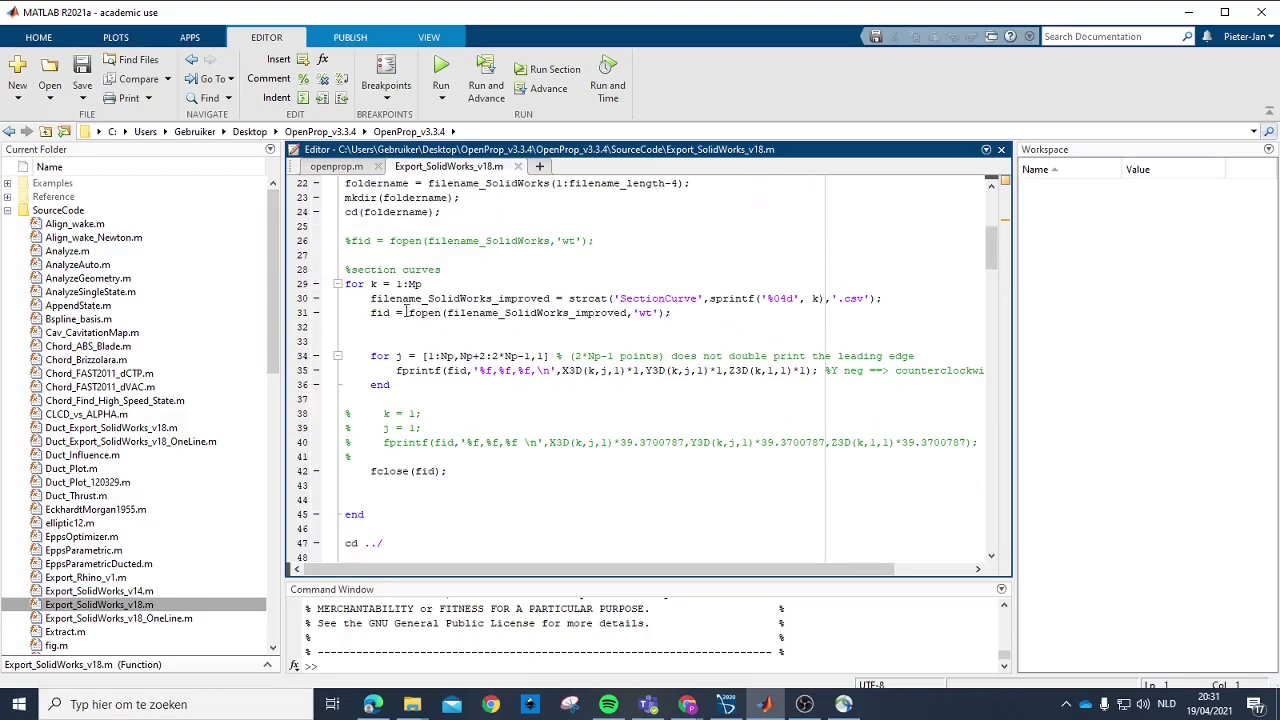
scroll(645, 316, down, 1)
scroll(642, 318, up, 2)
scroll(560, 268, down, 4)
scroll(497, 233, down, 3)
scroll(497, 240, up, 8)
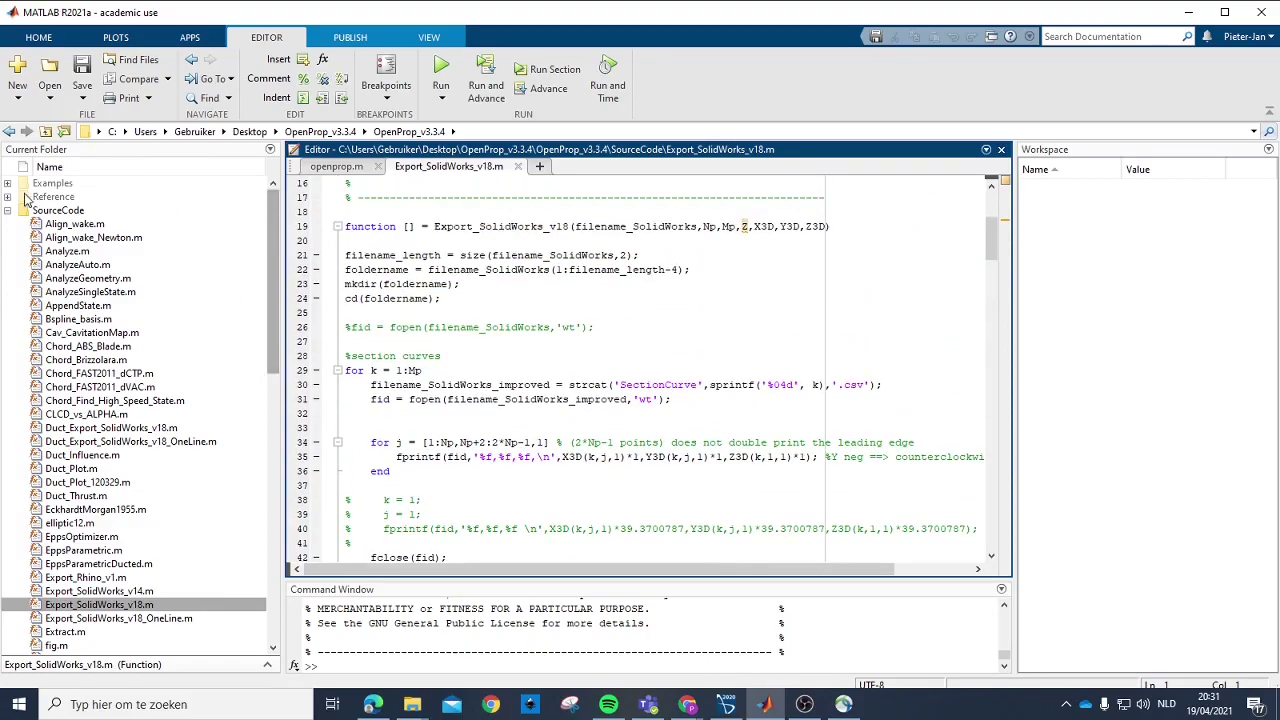
Step: Run openprop.m again and specify 2 blades and a rotation speed of 3000 RPM
click(338, 167)
click(441, 72)
drag(440, 143, 802, 162)
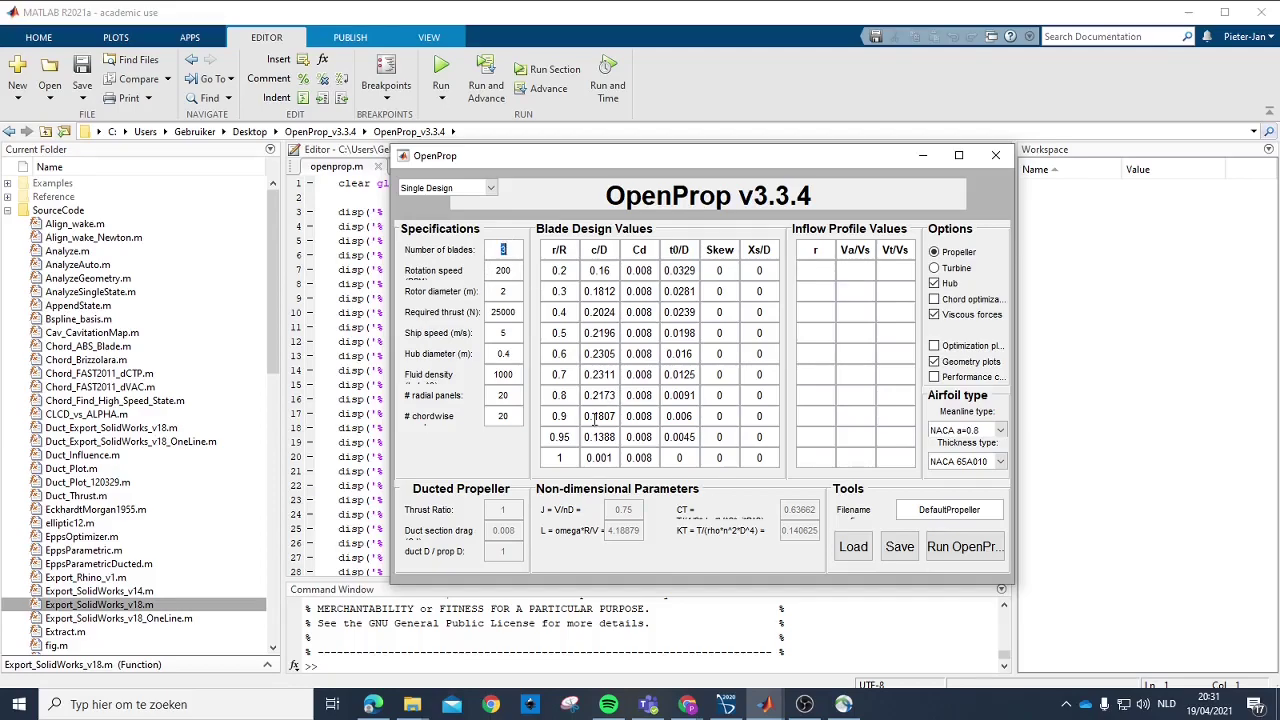
text(2)
key(Tab)
text(3000)
Step: Set the rotor diameter to 0.23 m, required thrust to 450 N, ship speed to 8.5 m/s and hub diameter to 0.35 m
click(505, 290)
double_click(500, 311)
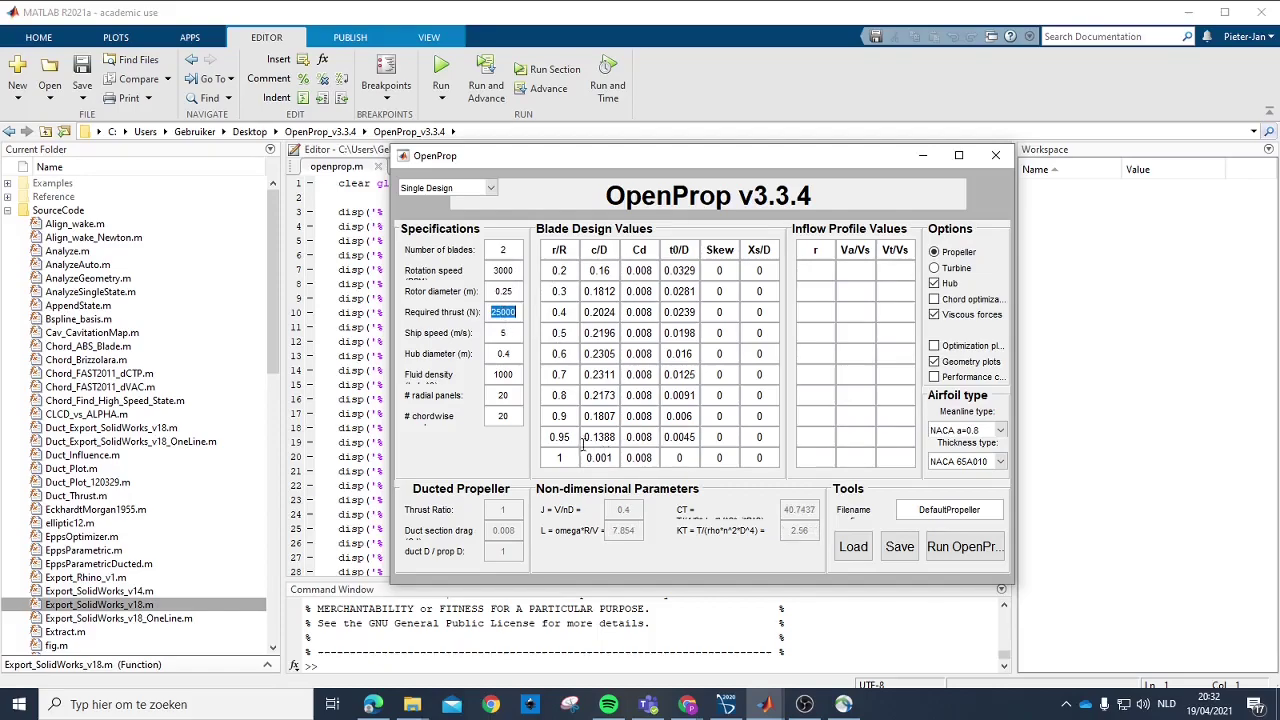
click(517, 290)
key(Tab)
text(4)
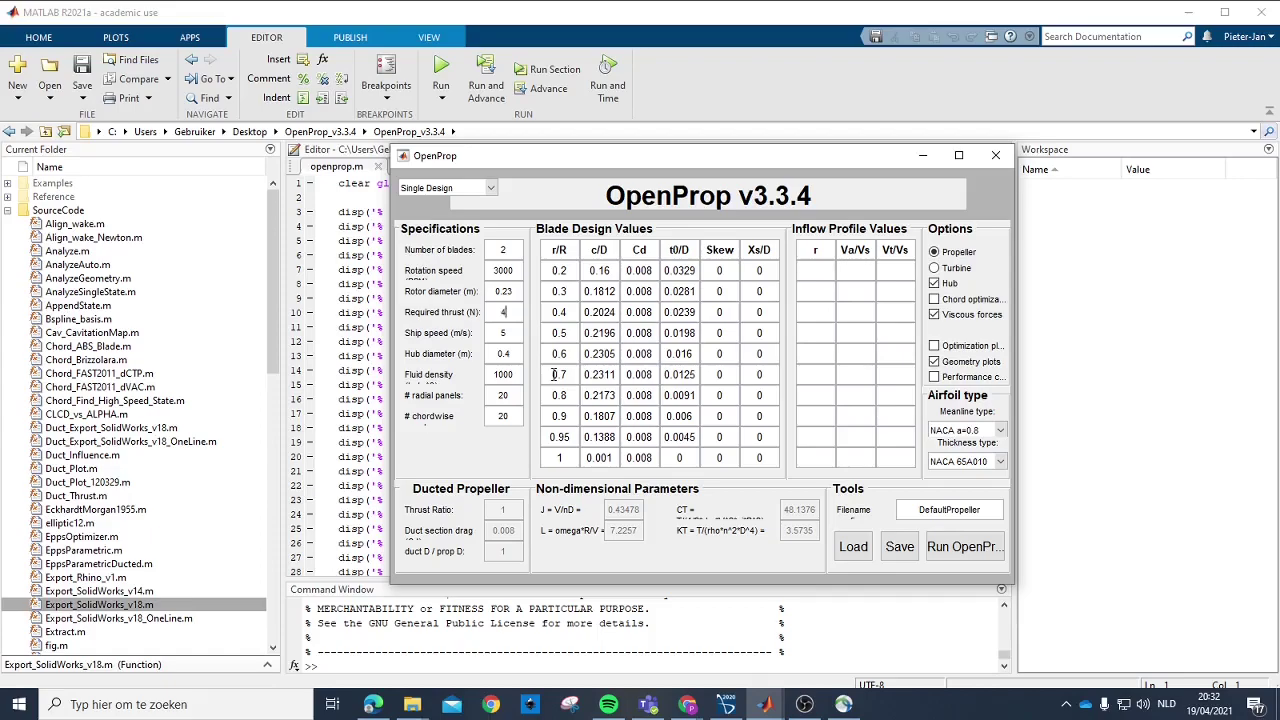
key(Tab)
key(Tab)
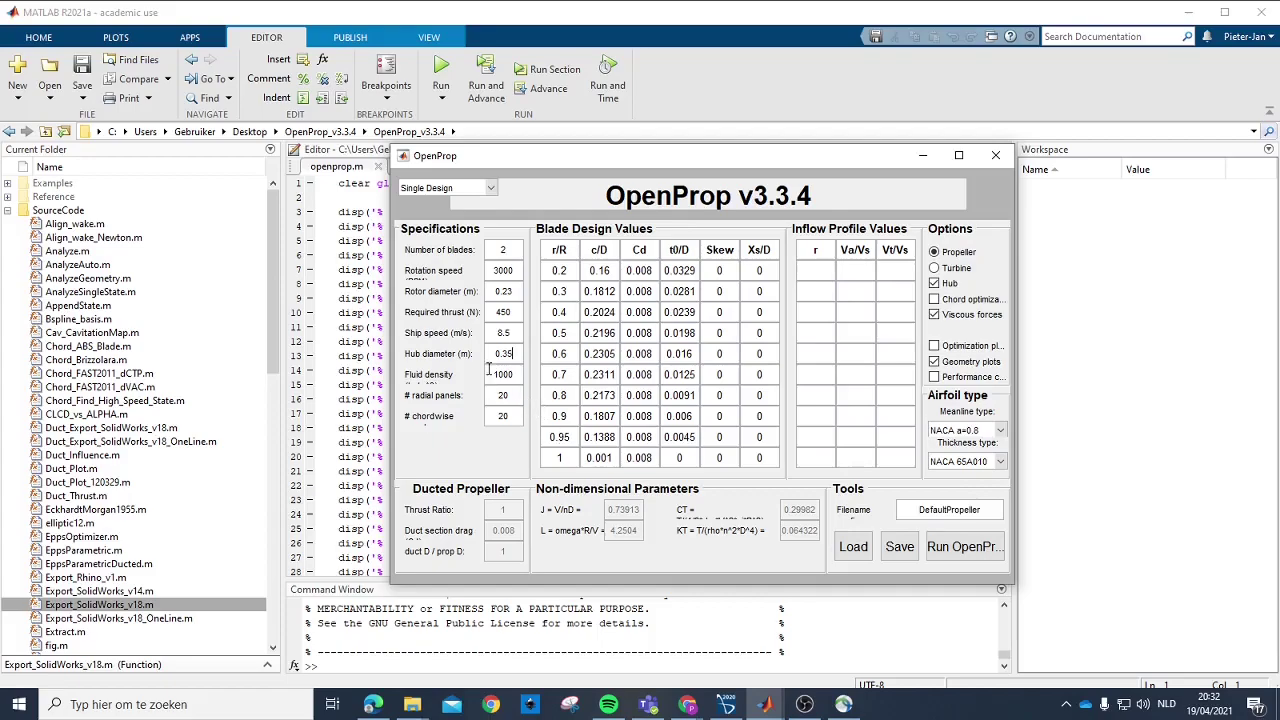
Step: Name the design SprintProp, enable the performance curve option and run the OpenProp calculation
double_click(980, 511)
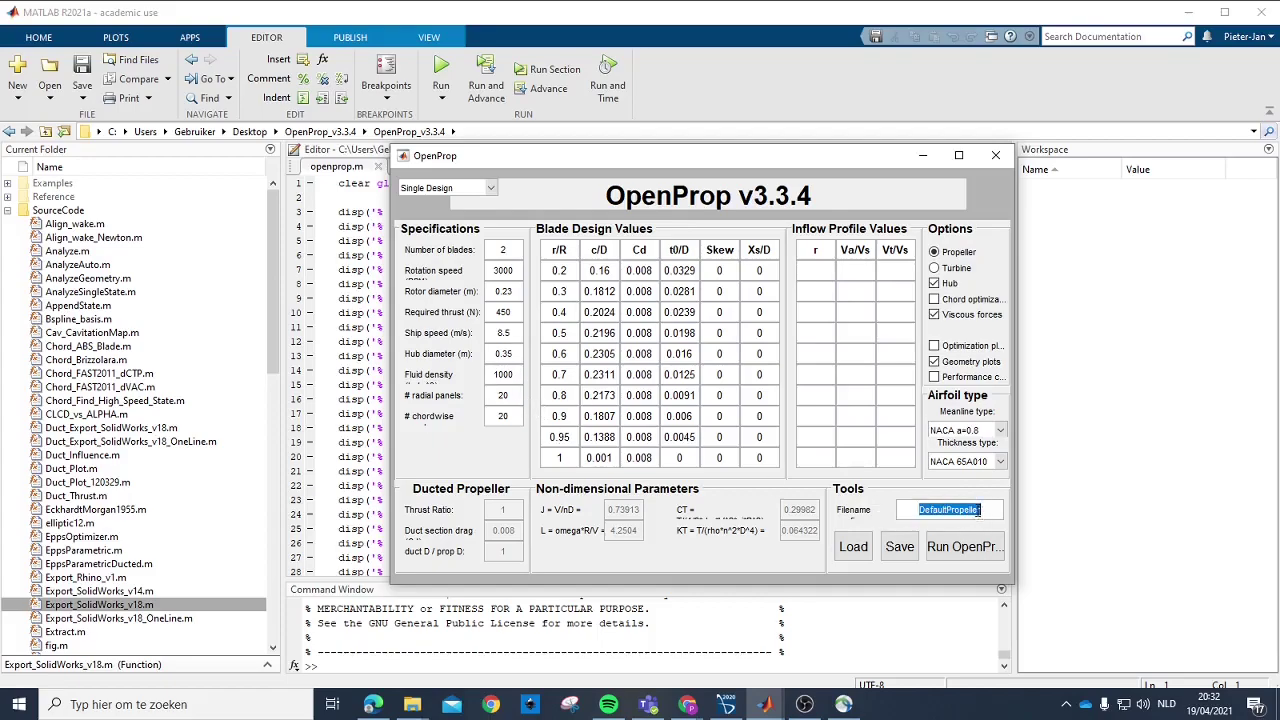
text(SprintProp)
click(938, 377)
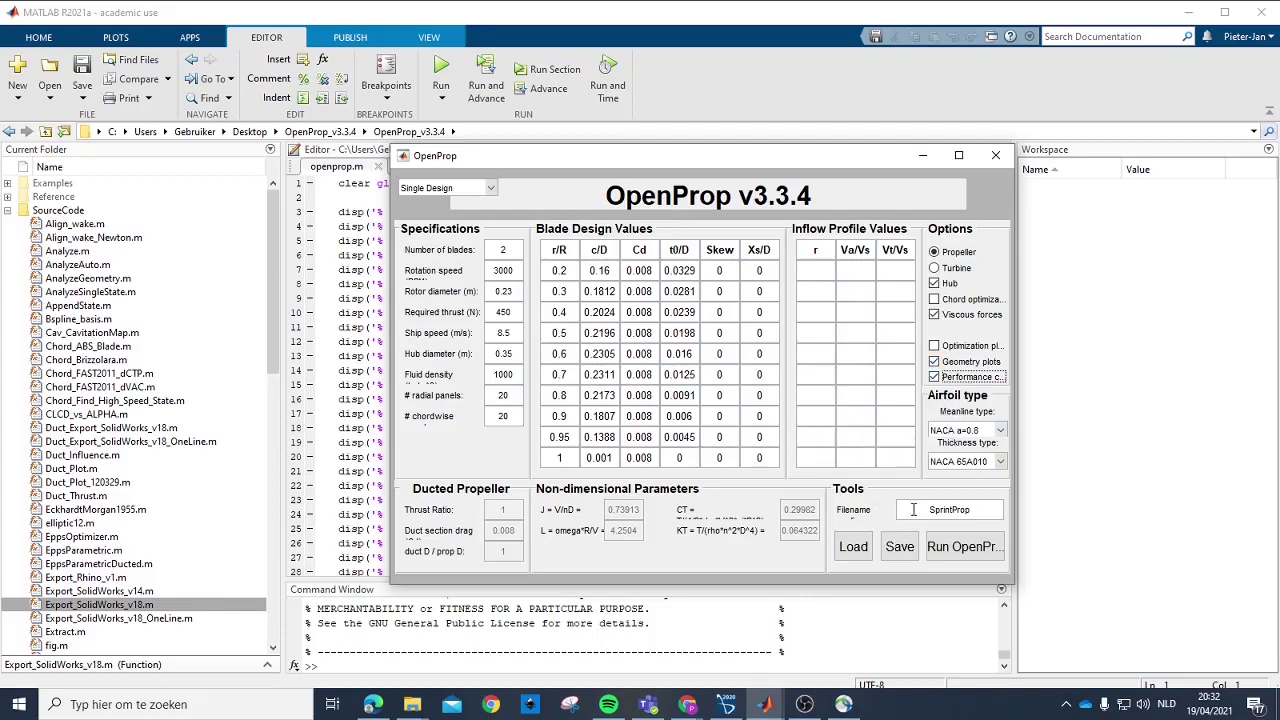
click(962, 548)
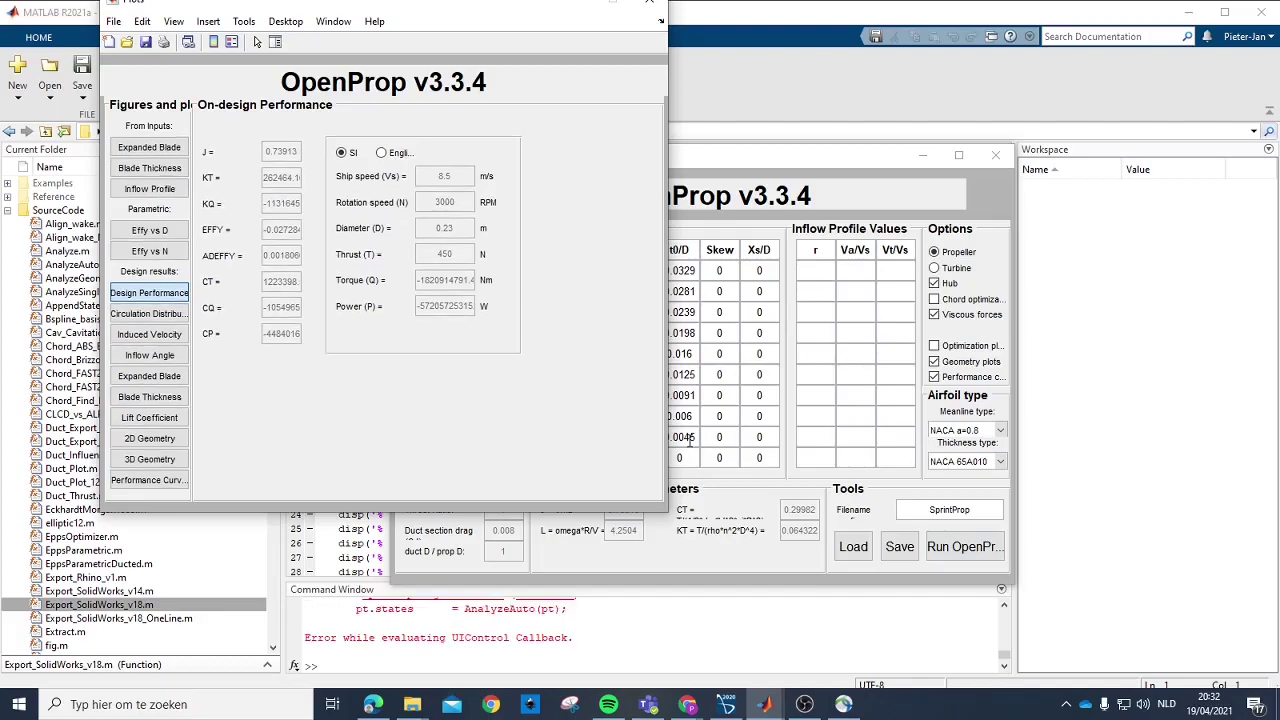
Step: Close the results plots, set the OpenProp window aside and examine the error output in the MATLAB Command Window
drag(512, 6, 583, 130)
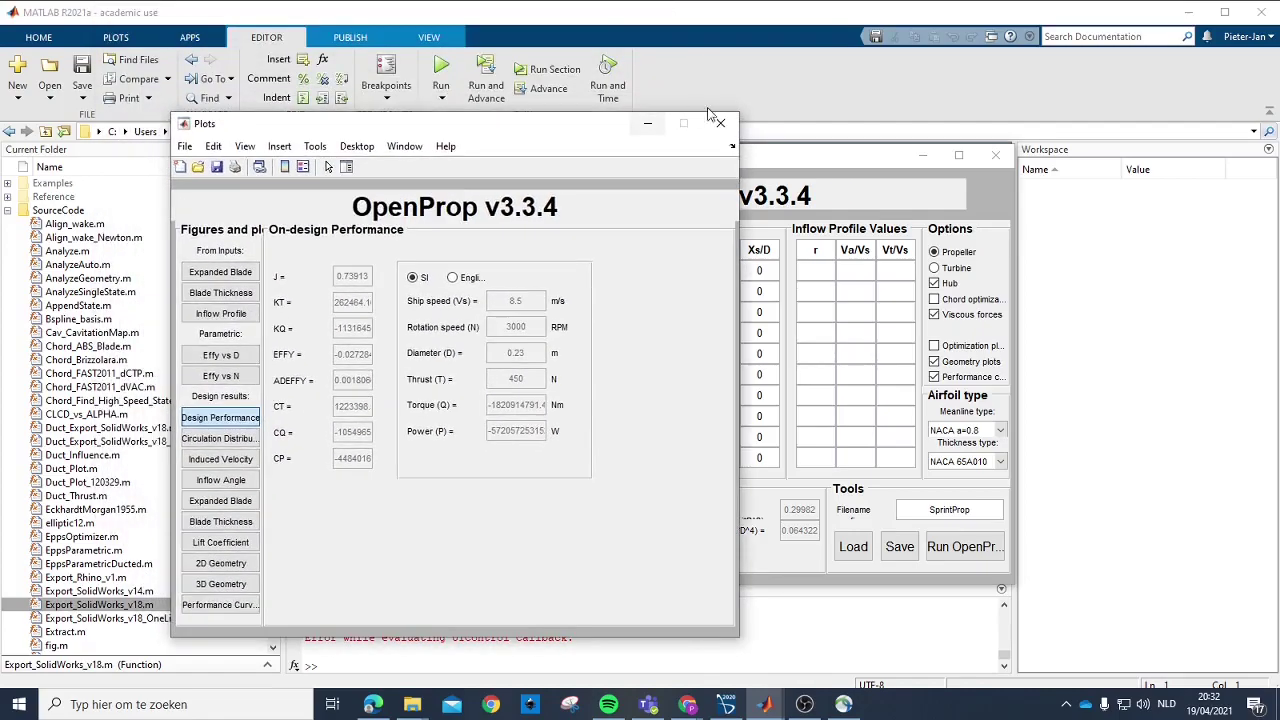
click(722, 126)
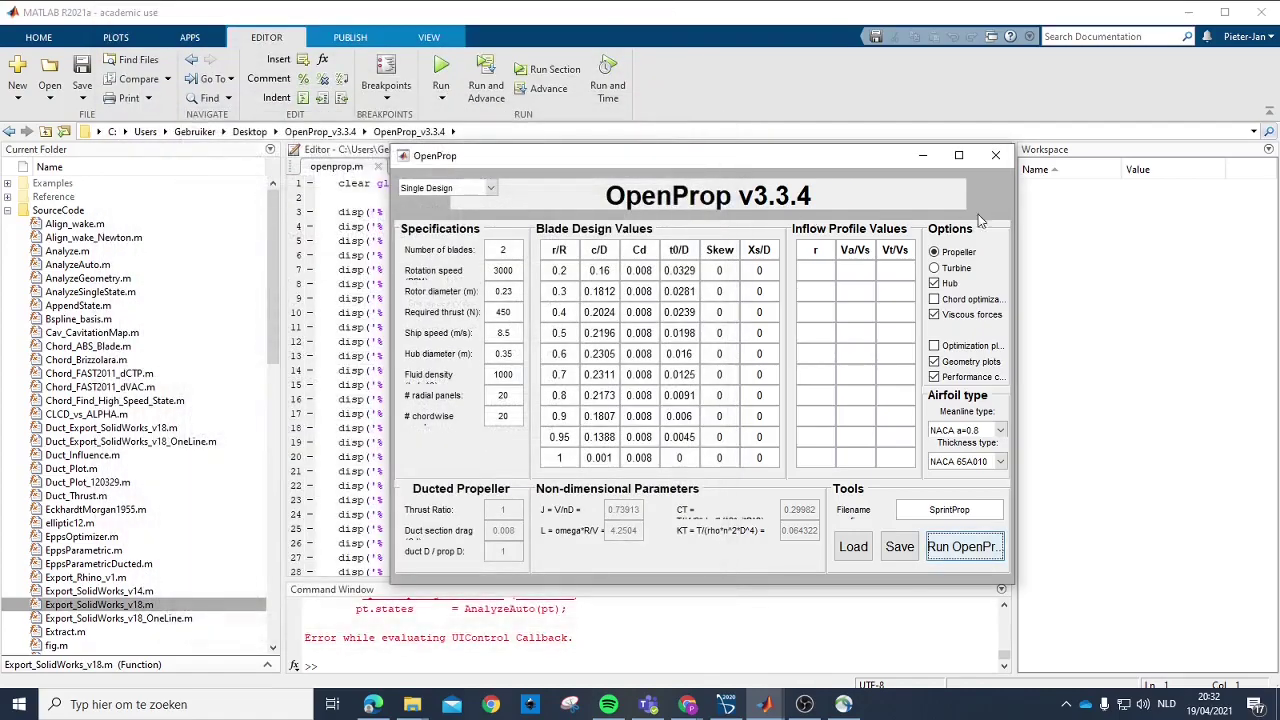
click(922, 155)
scroll(520, 635, up, 3)
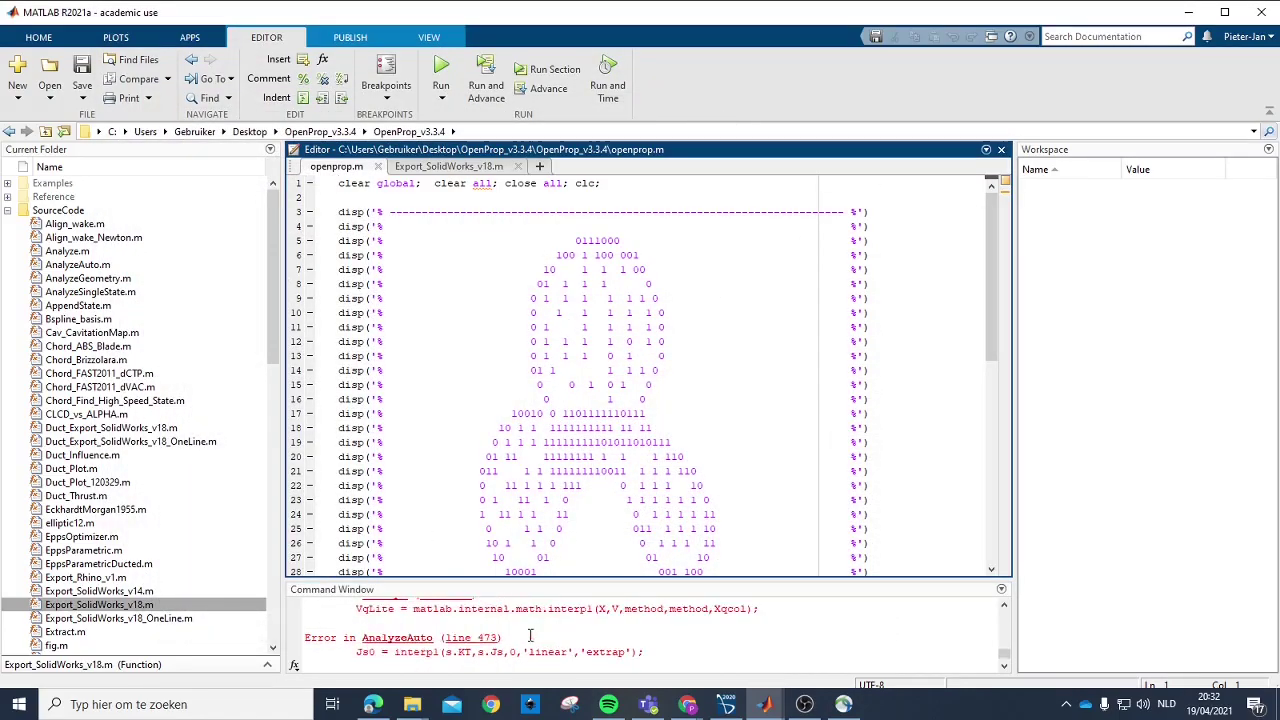
scroll(570, 622, up, 1)
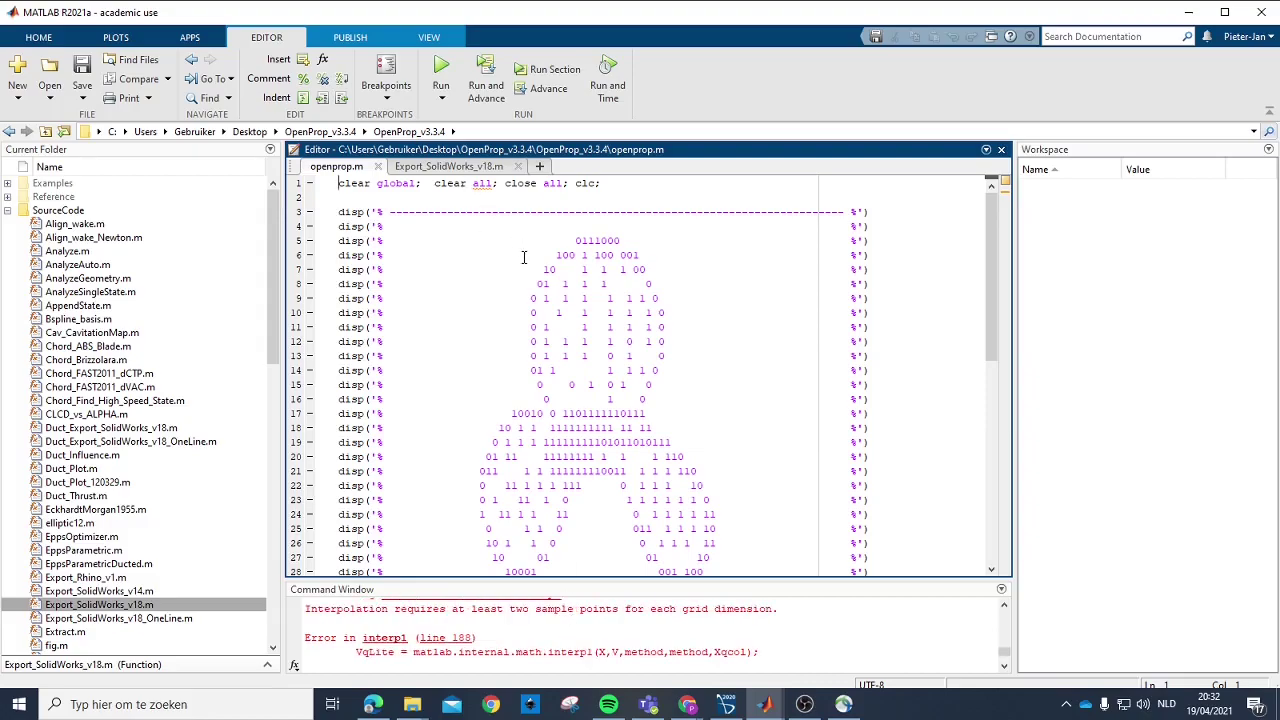
Step: Run openprop.m again and specify 2 blades, 3000 RPM, a 0.23 m rotor diameter and 450 N required thrust
click(440, 65)
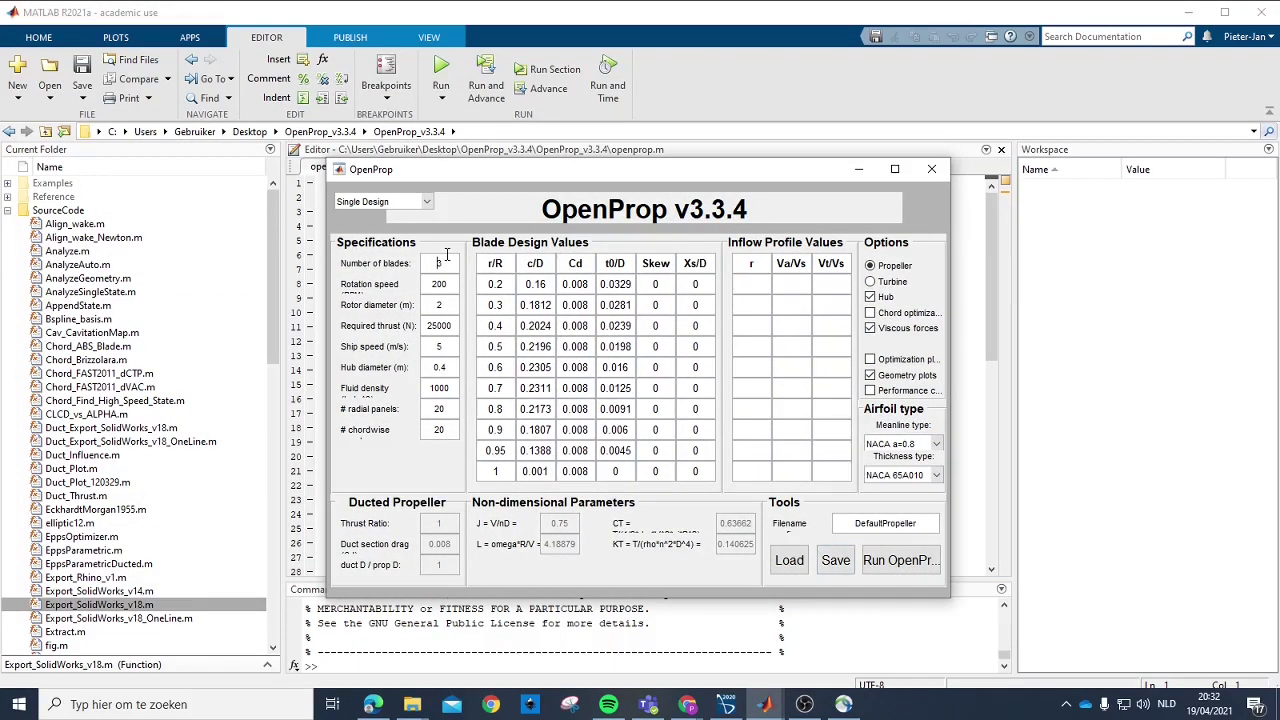
text(3000)
click(446, 307)
text(0.23)
double_click(449, 324)
text(450)
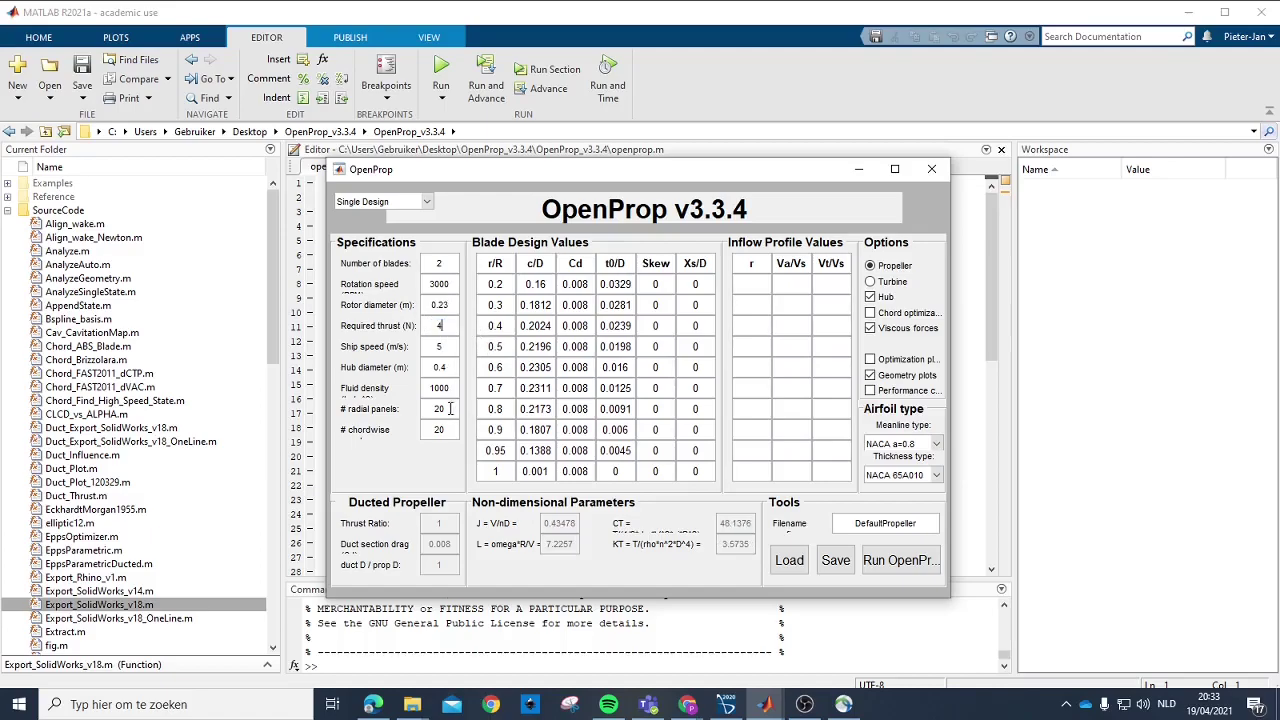
Step: Set the ship speed to 8.5 m/s and the hub diameter to 0.035 m
double_click(444, 344)
text(8.5)
click(431, 367)
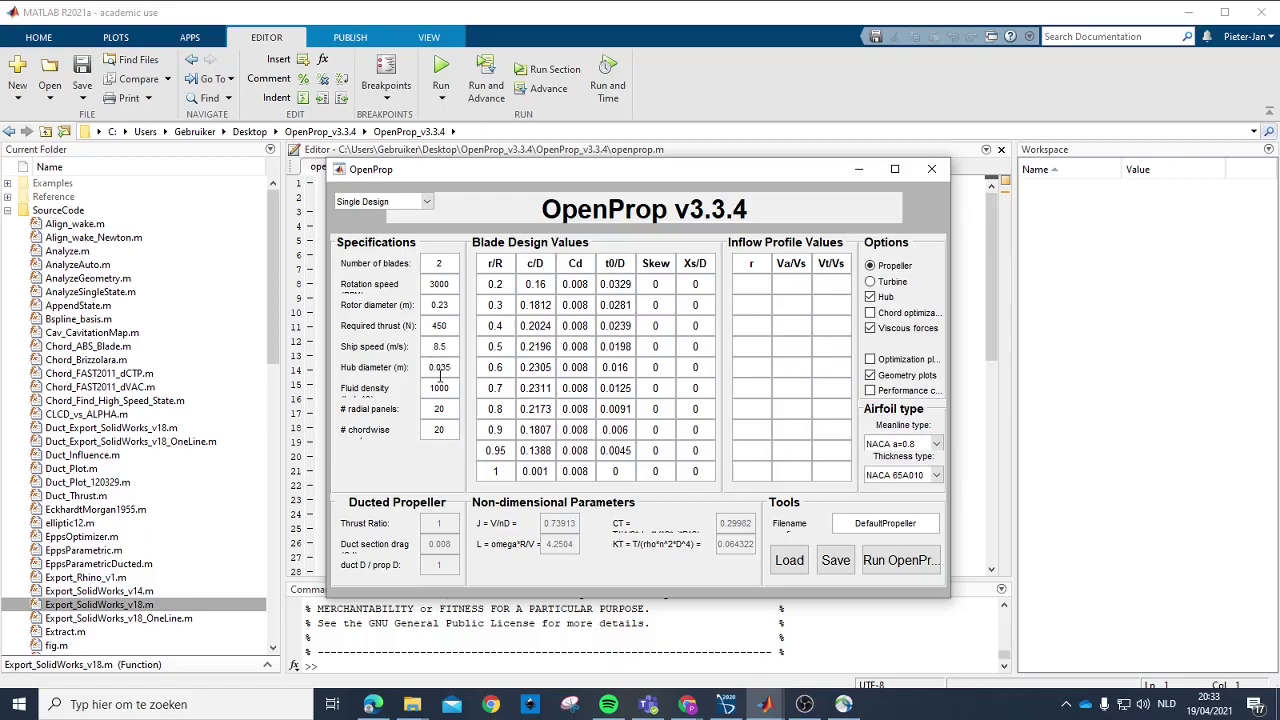
Step: Name the design SprintProp, enable the performance curve option and run the OpenProp calculation
double_click(902, 525)
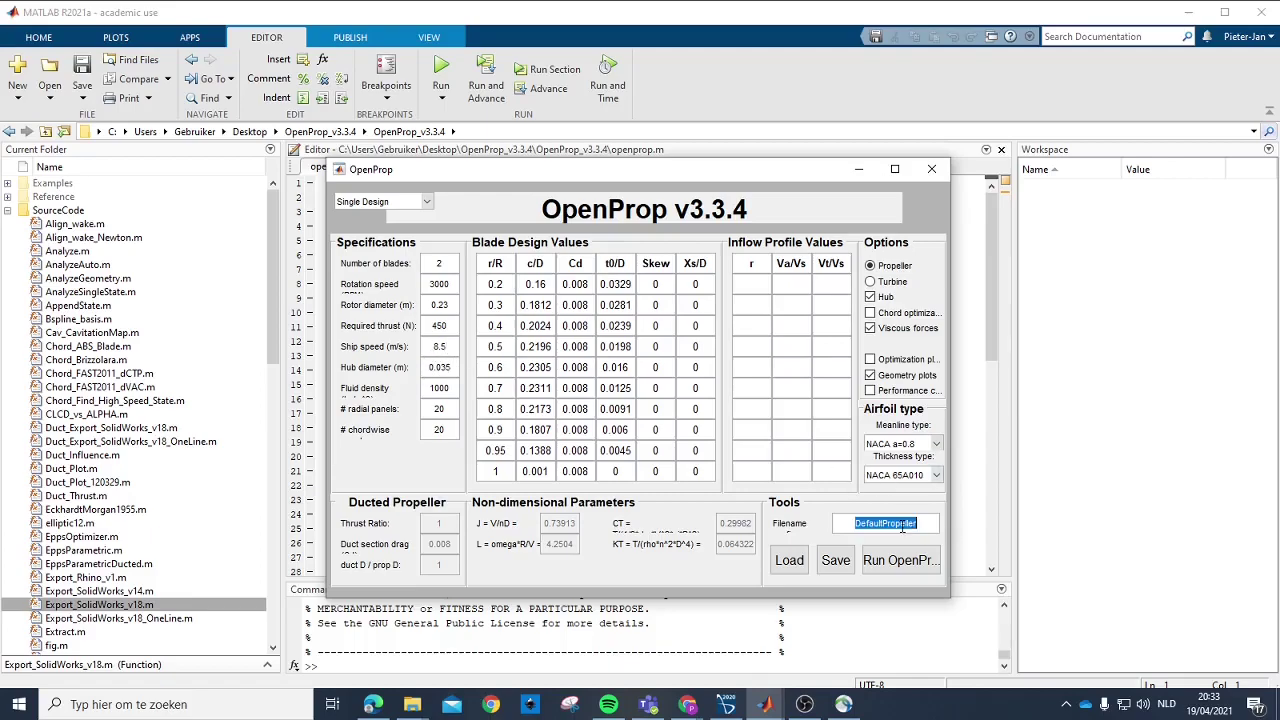
text(sprintProp)
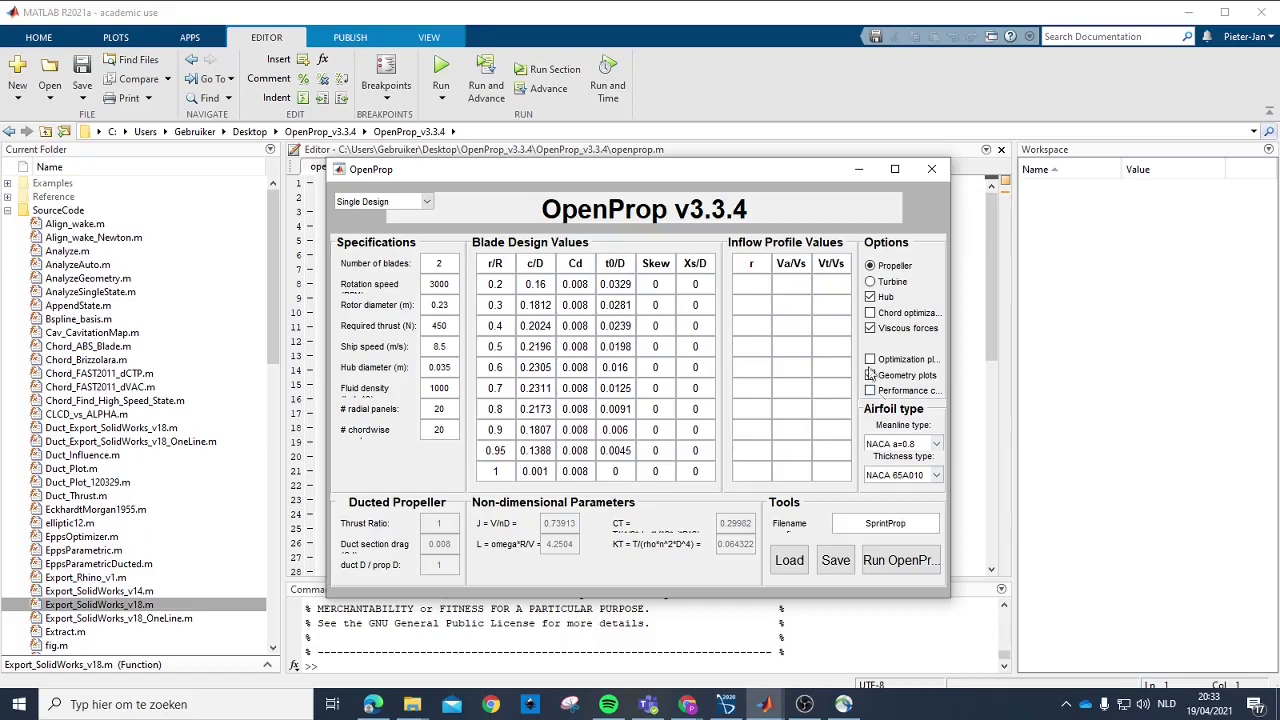
click(871, 390)
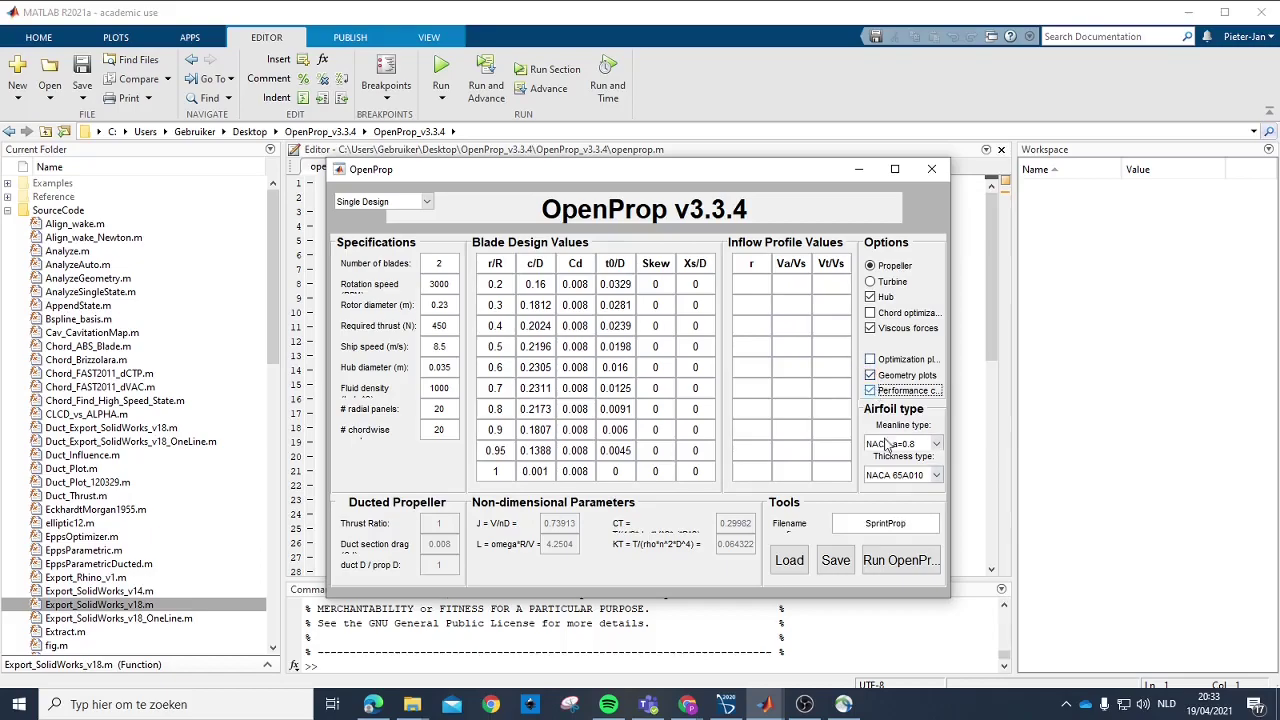
click(886, 561)
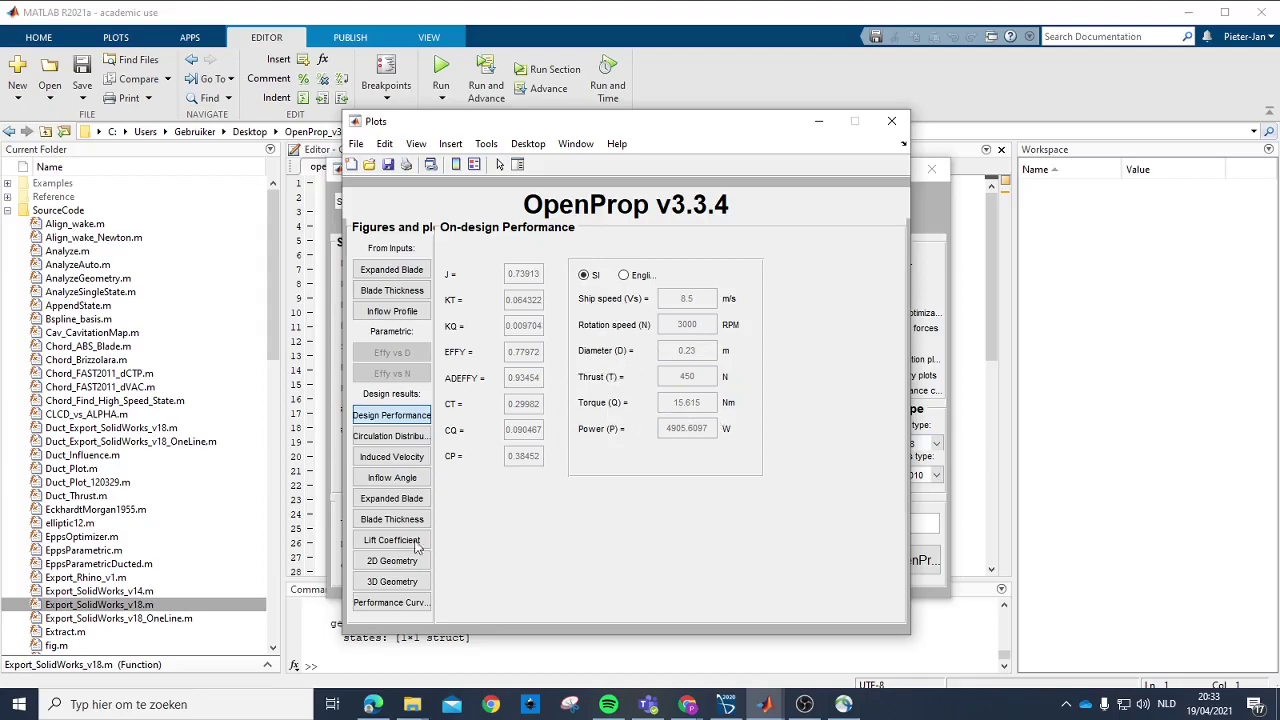
Step: Review the performance curves, 3D and 2D geometry, blade thickness, expanded blade and on-design performance results
click(390, 612)
drag(708, 128, 709, 79)
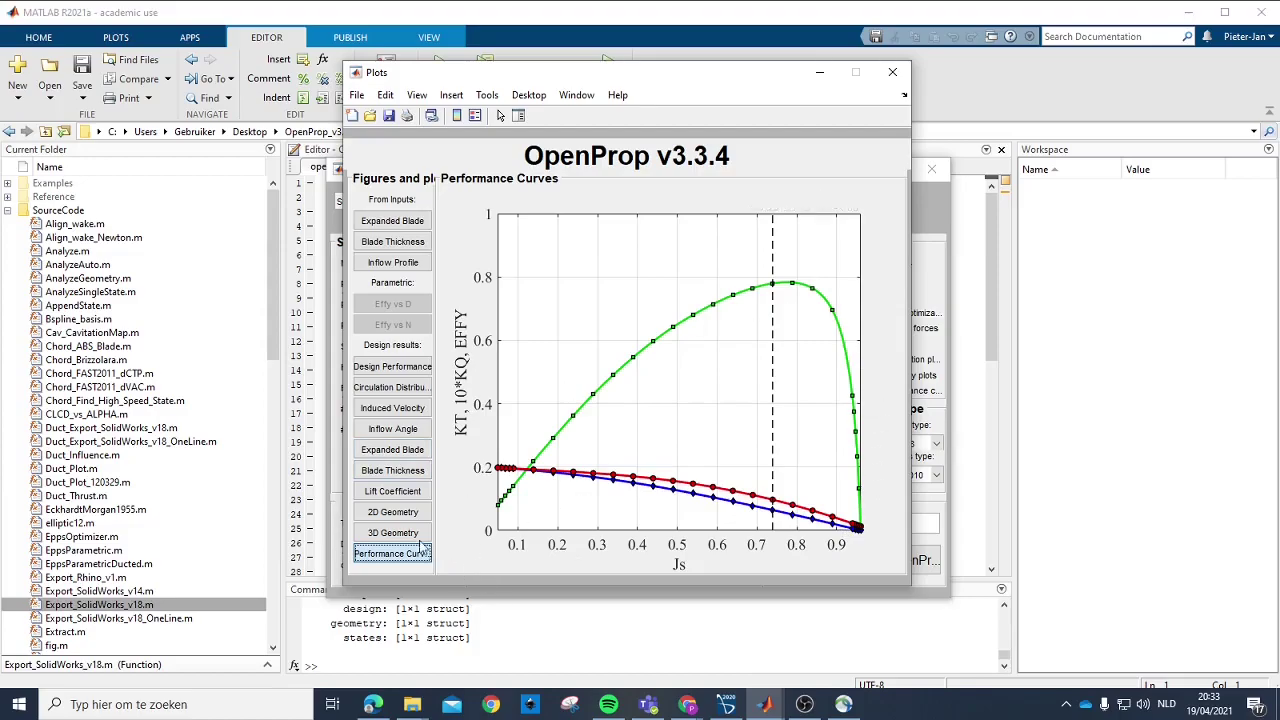
click(398, 530)
click(396, 511)
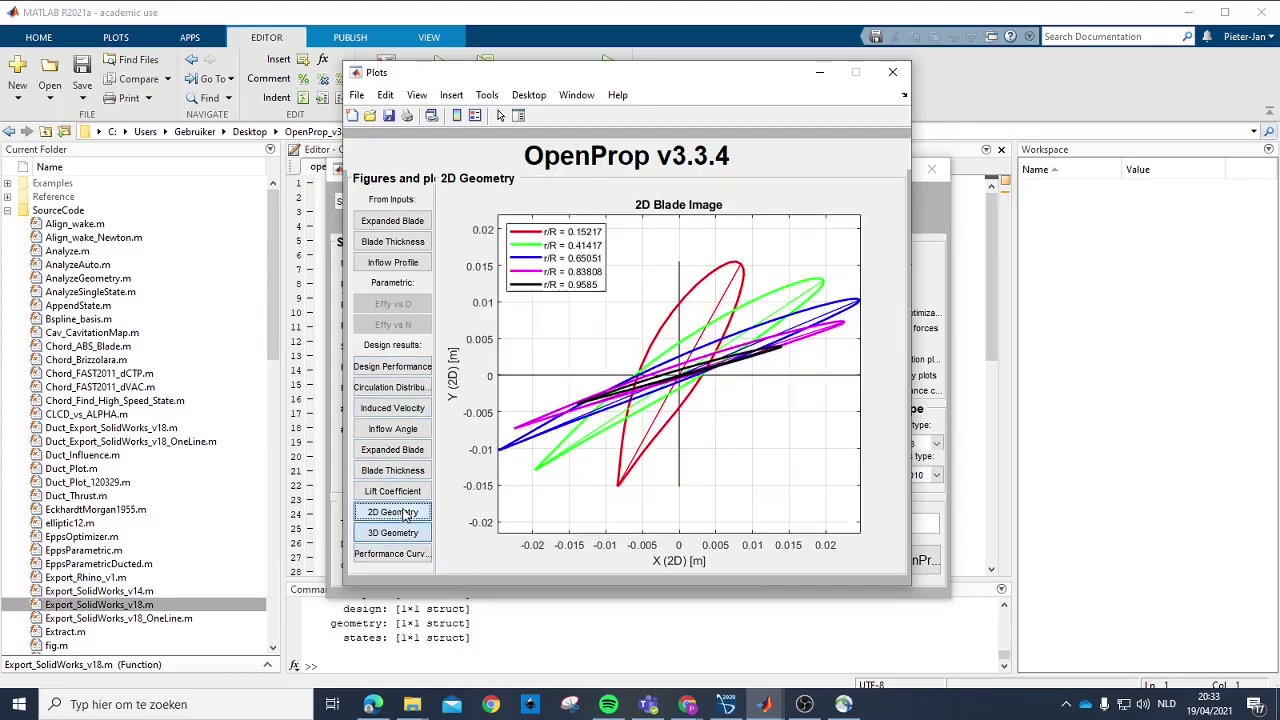
click(404, 469)
click(398, 449)
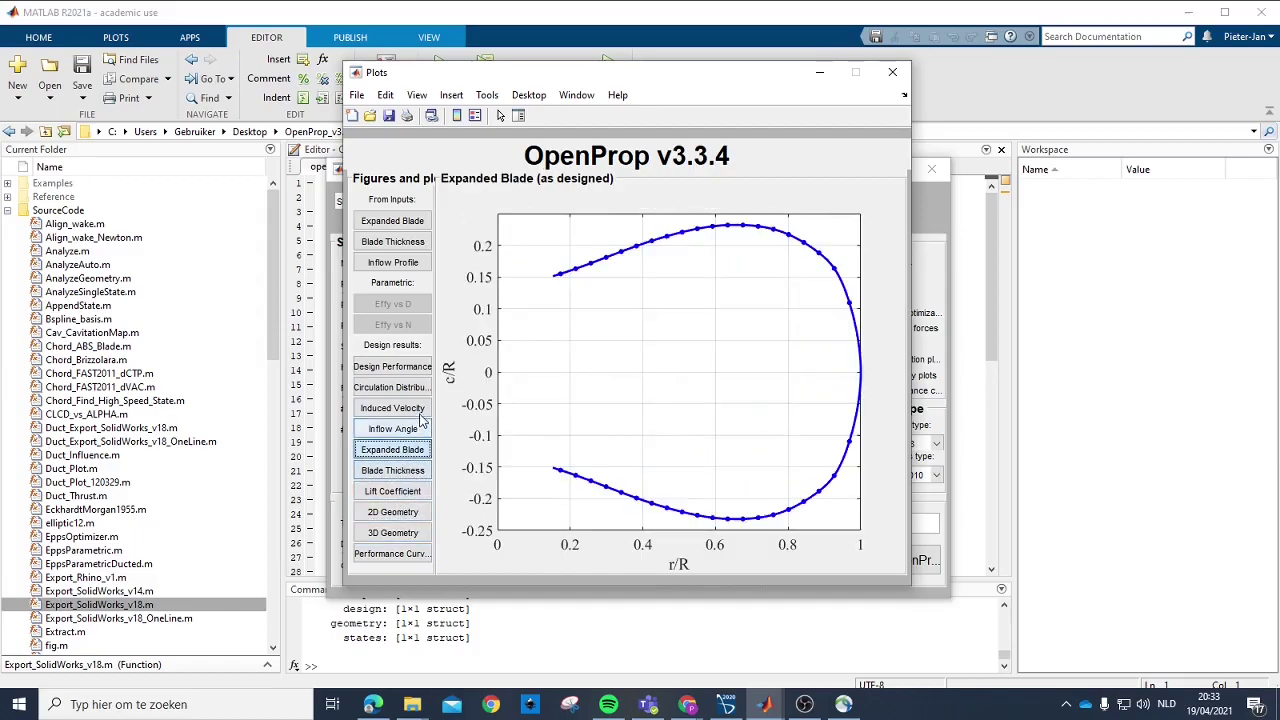
click(410, 366)
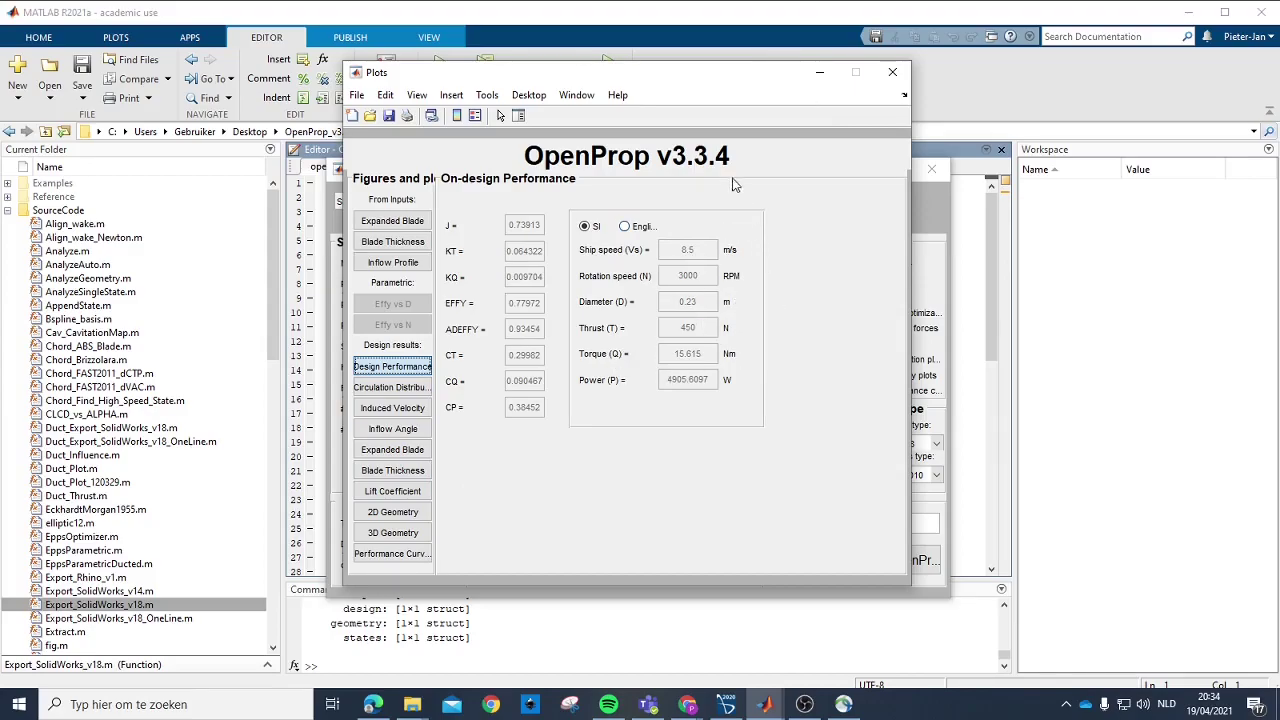
Step: Minimize the OpenProp windows and review the section curve export code in Export_SolidWorks_v18.m before returning to openprop.m
click(824, 74)
click(858, 168)
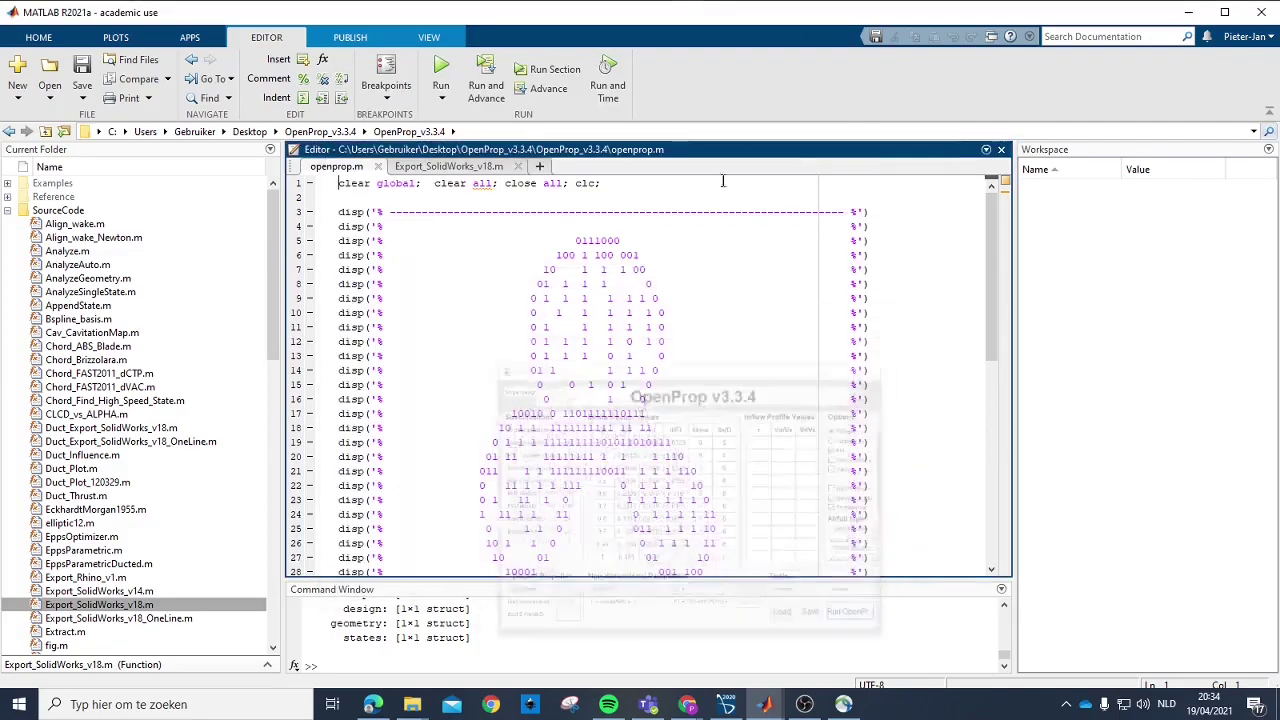
click(484, 167)
scroll(500, 226, down, 2)
scroll(500, 226, up, 2)
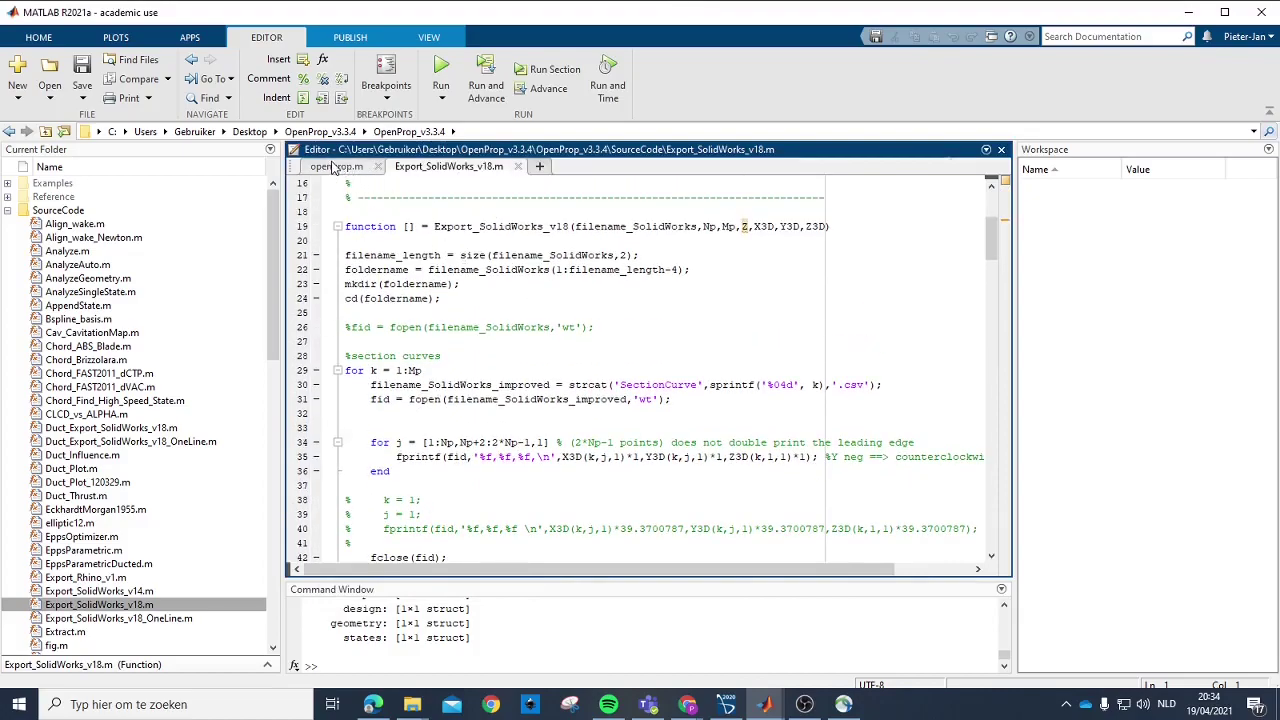
scroll(484, 260, down, 1)
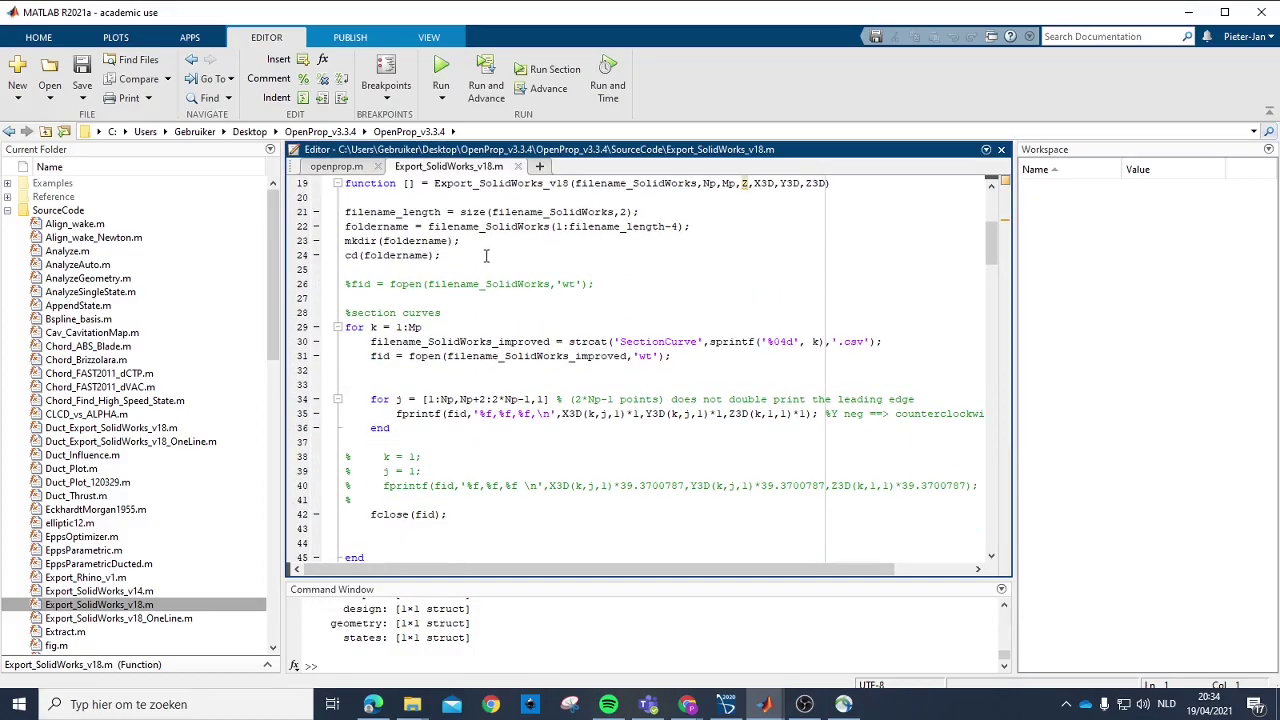
click(352, 166)
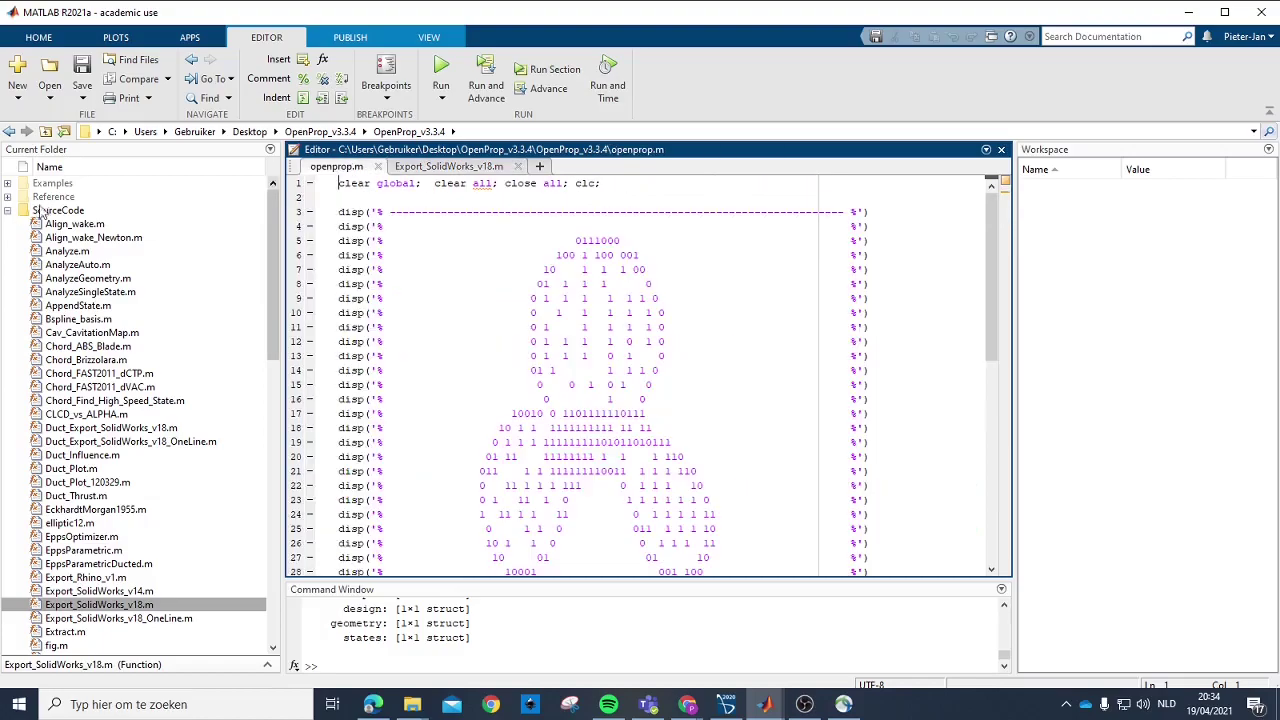
Step: Switch to File Explorer, open the SprintProp_SolidWorks_v18 folder and examine the exported section curve CSV files
click(1188, 12)
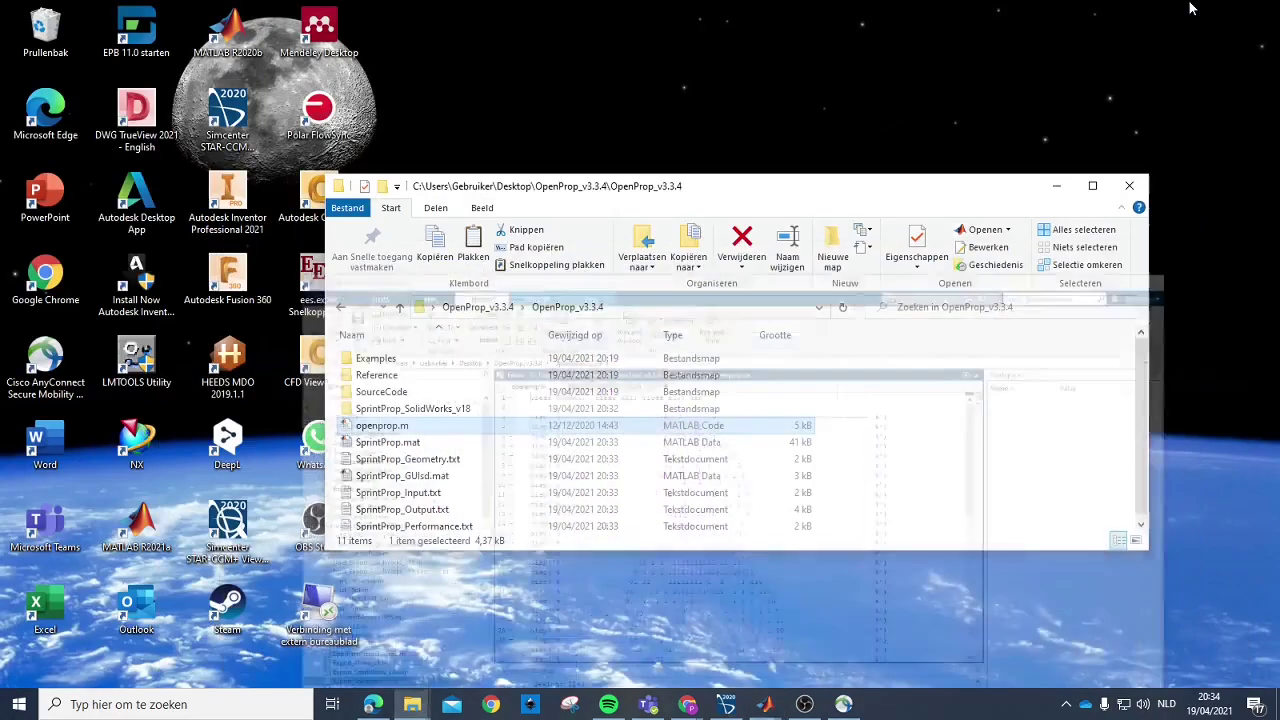
double_click(456, 408)
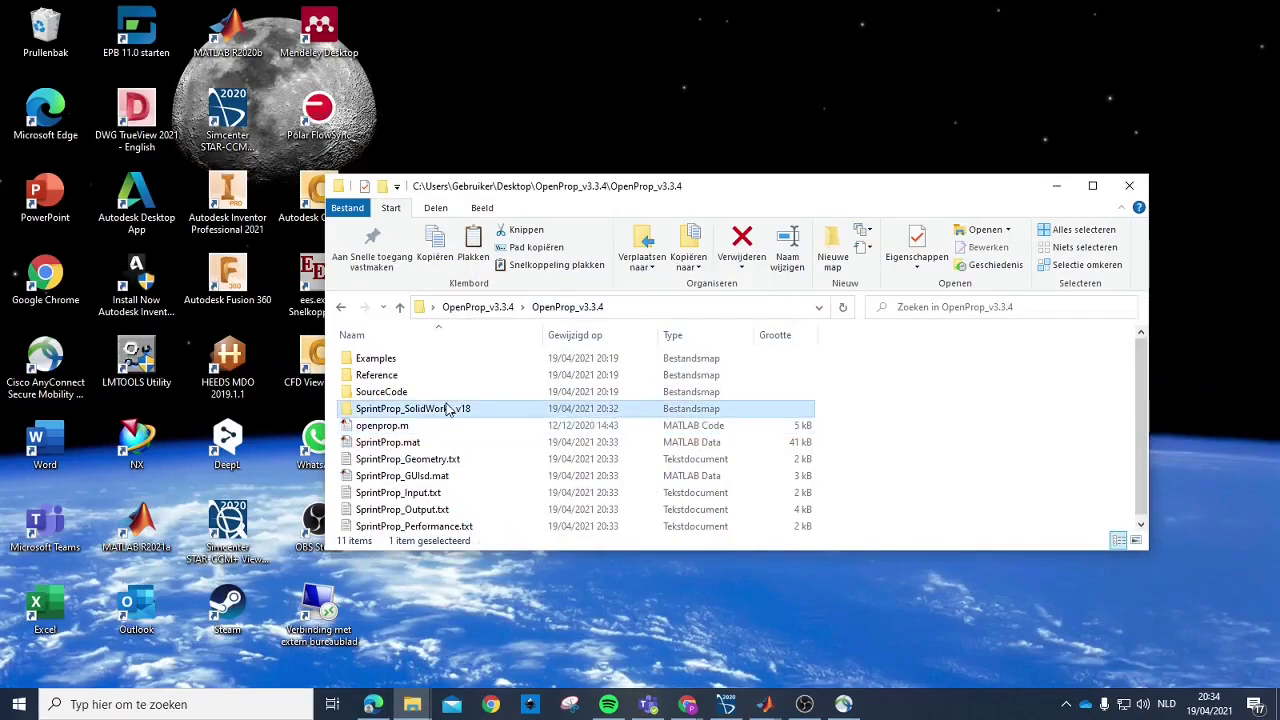
scroll(610, 382, down, 3)
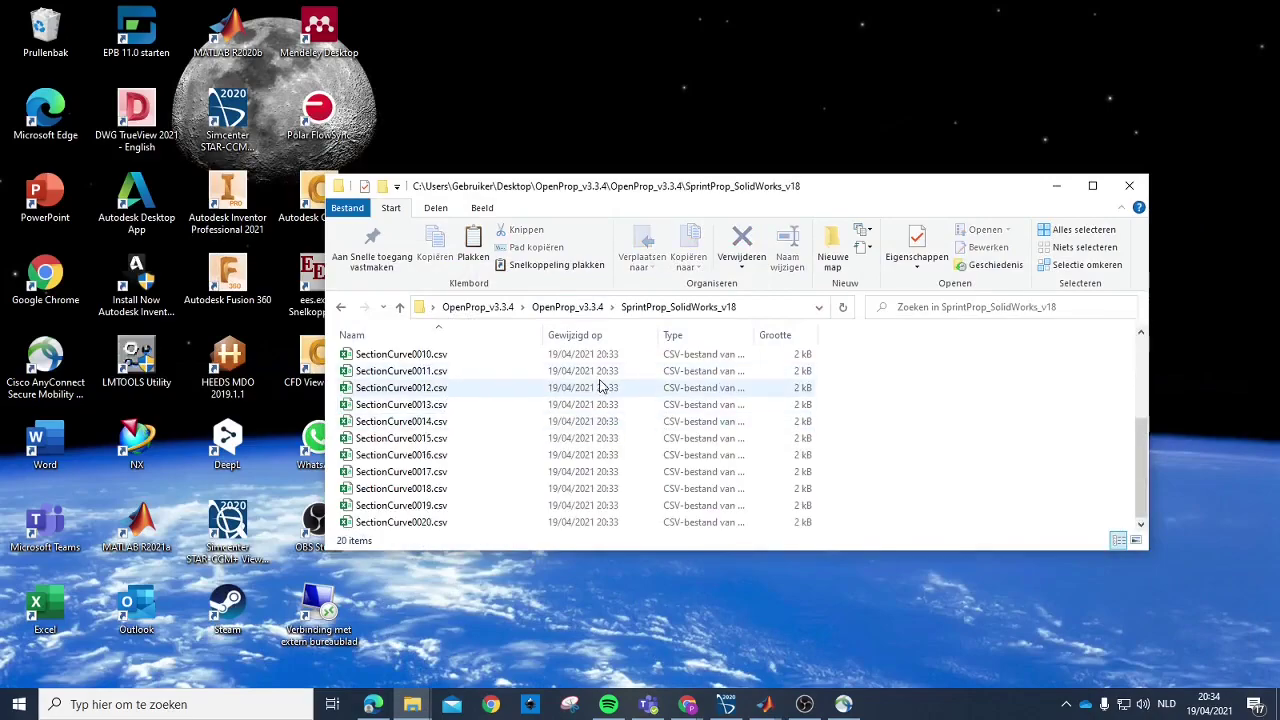
scroll(608, 378, up, 3)
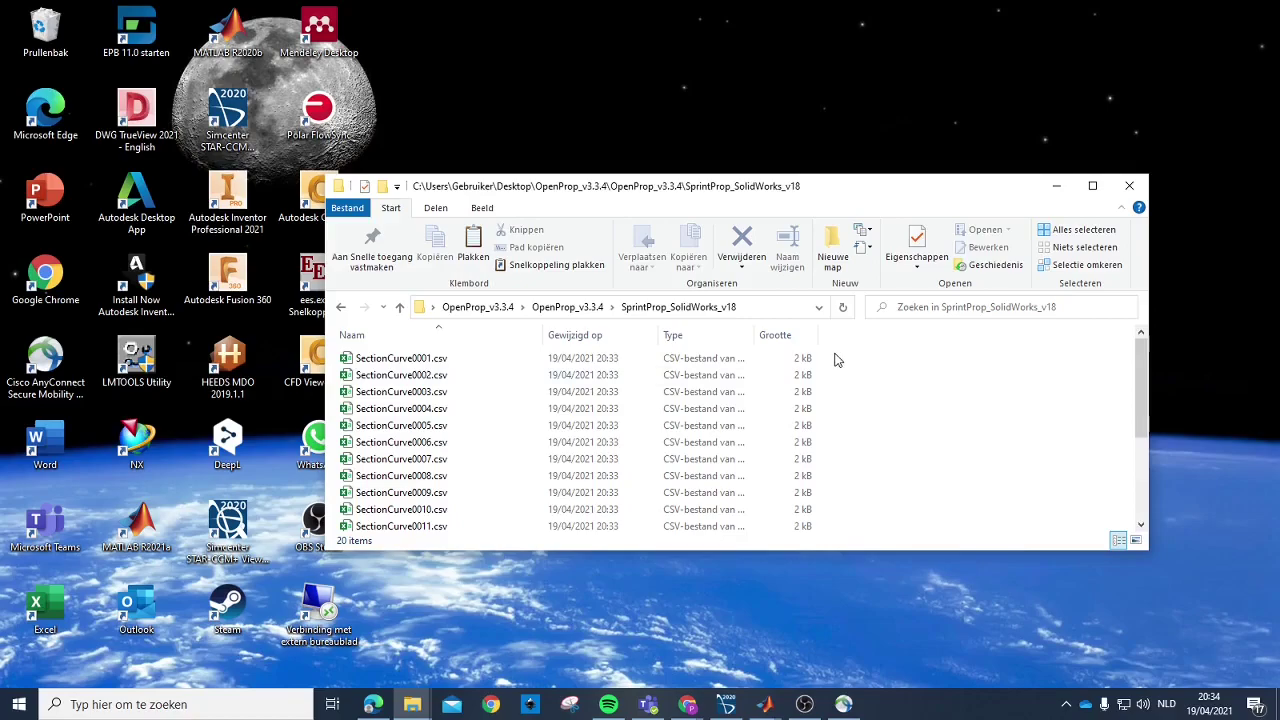
scroll(837, 360, down, 3)
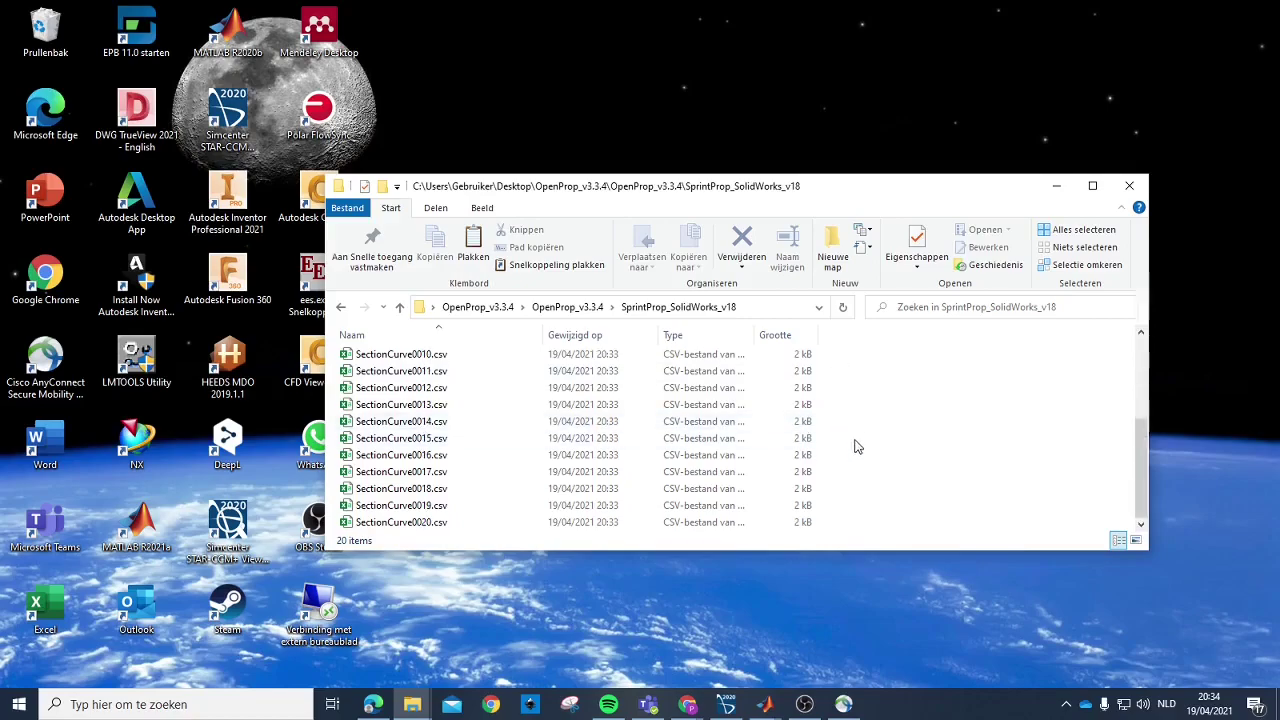
scroll(855, 435, up, 2)
scroll(855, 432, up, 1)
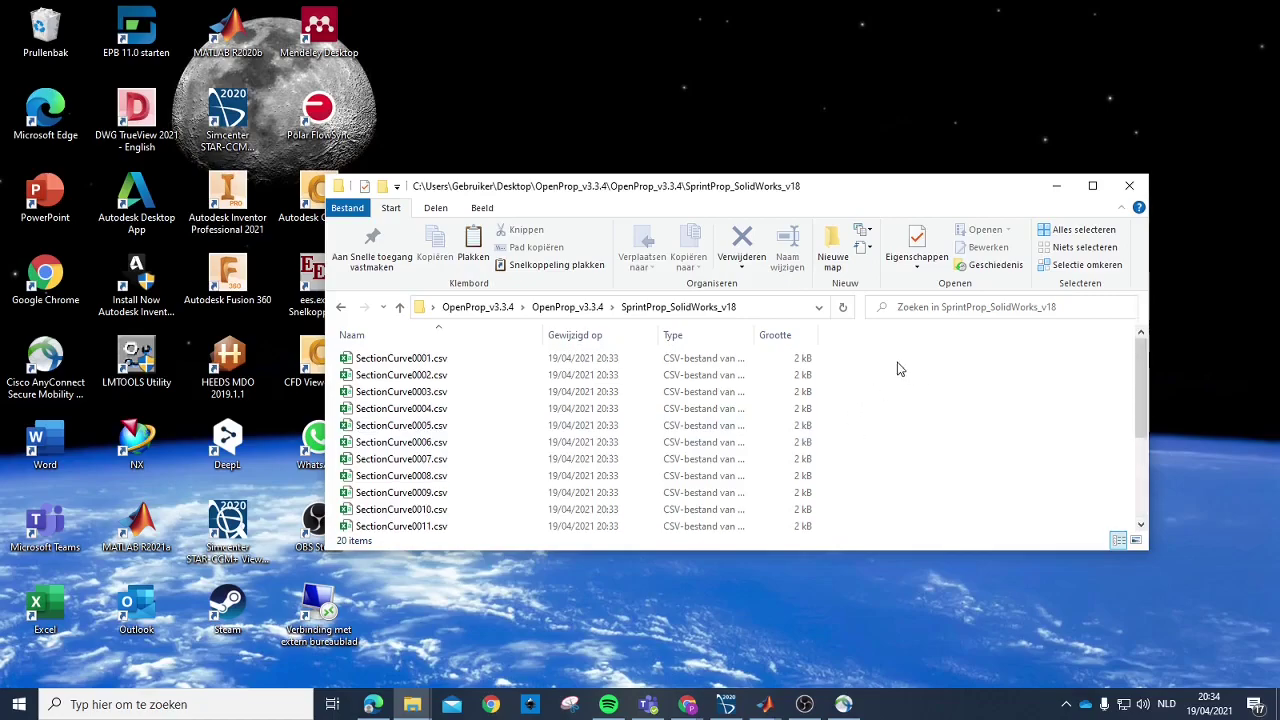
drag(837, 191, 850, 150)
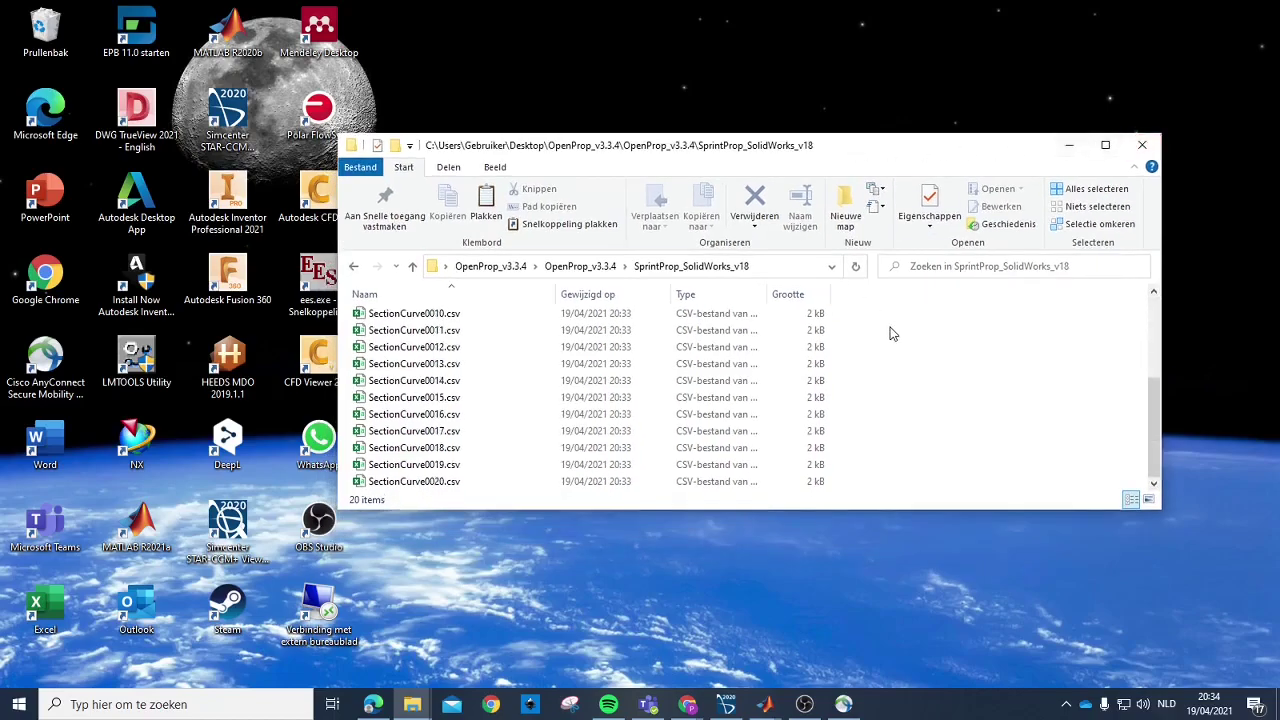
click(1069, 145)
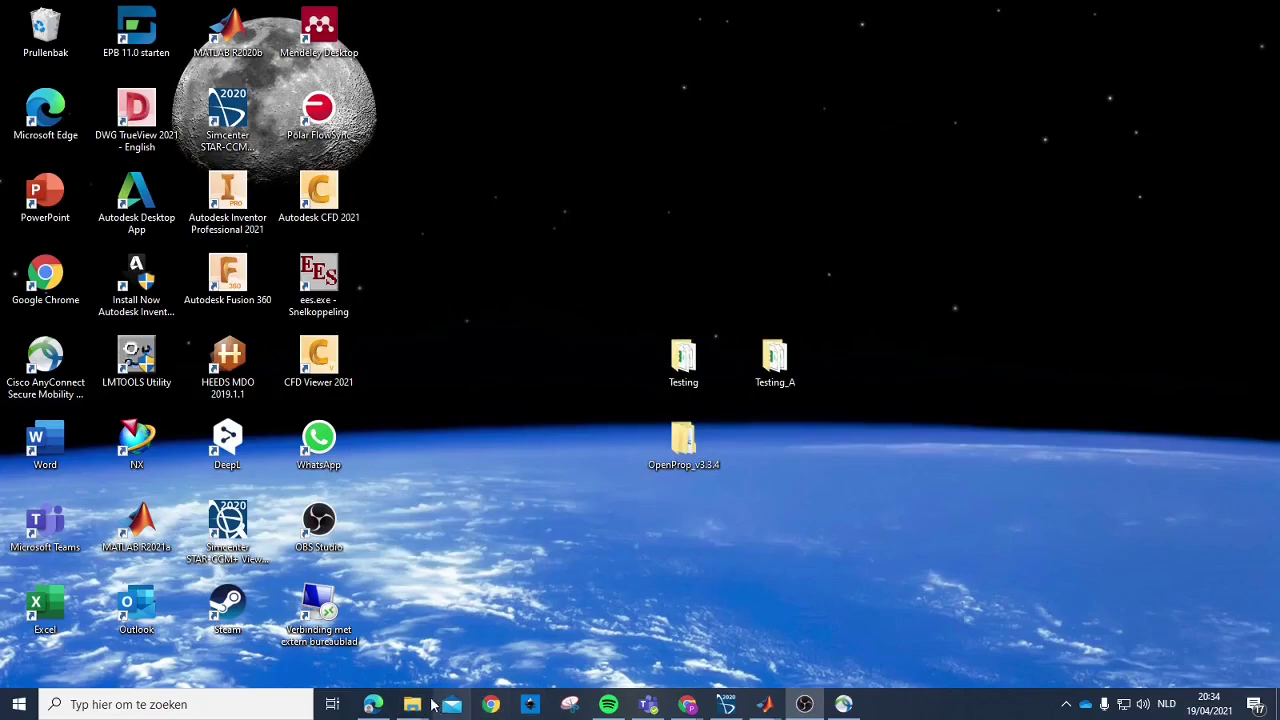
mouse_move(412, 704)
click(511, 648)
scroll(455, 332, down, 1)
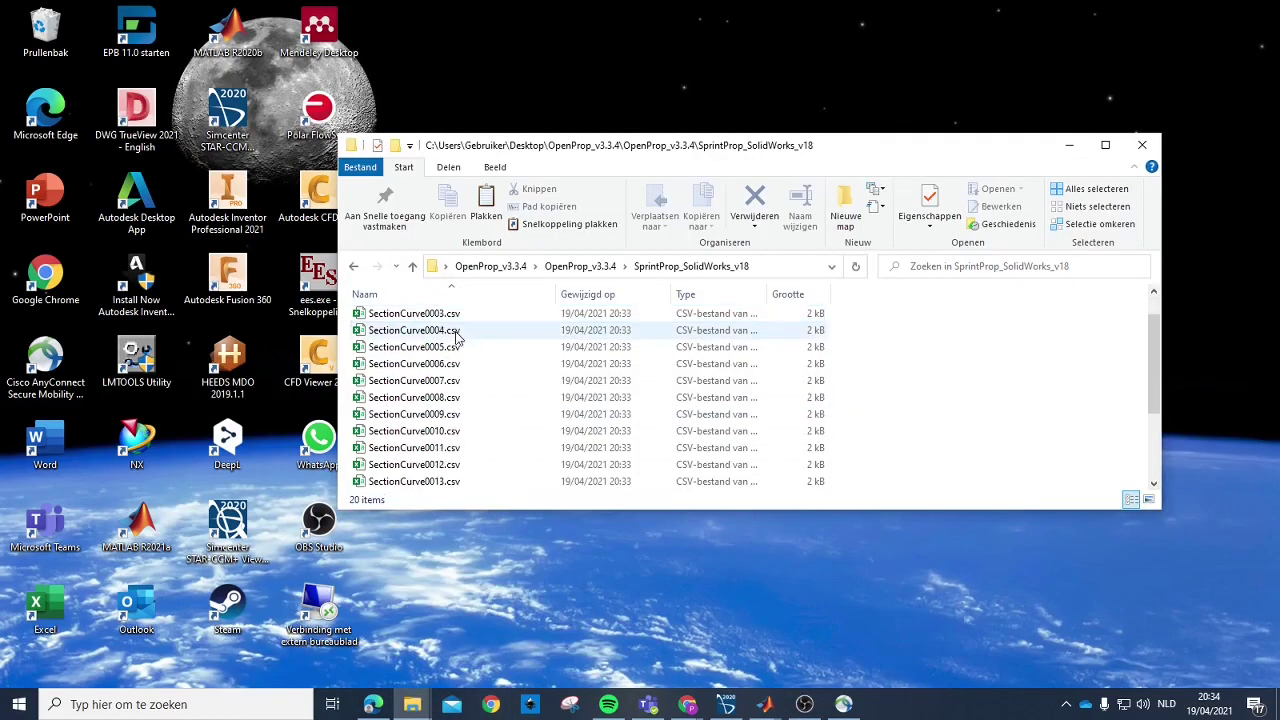
scroll(456, 340, down, 2)
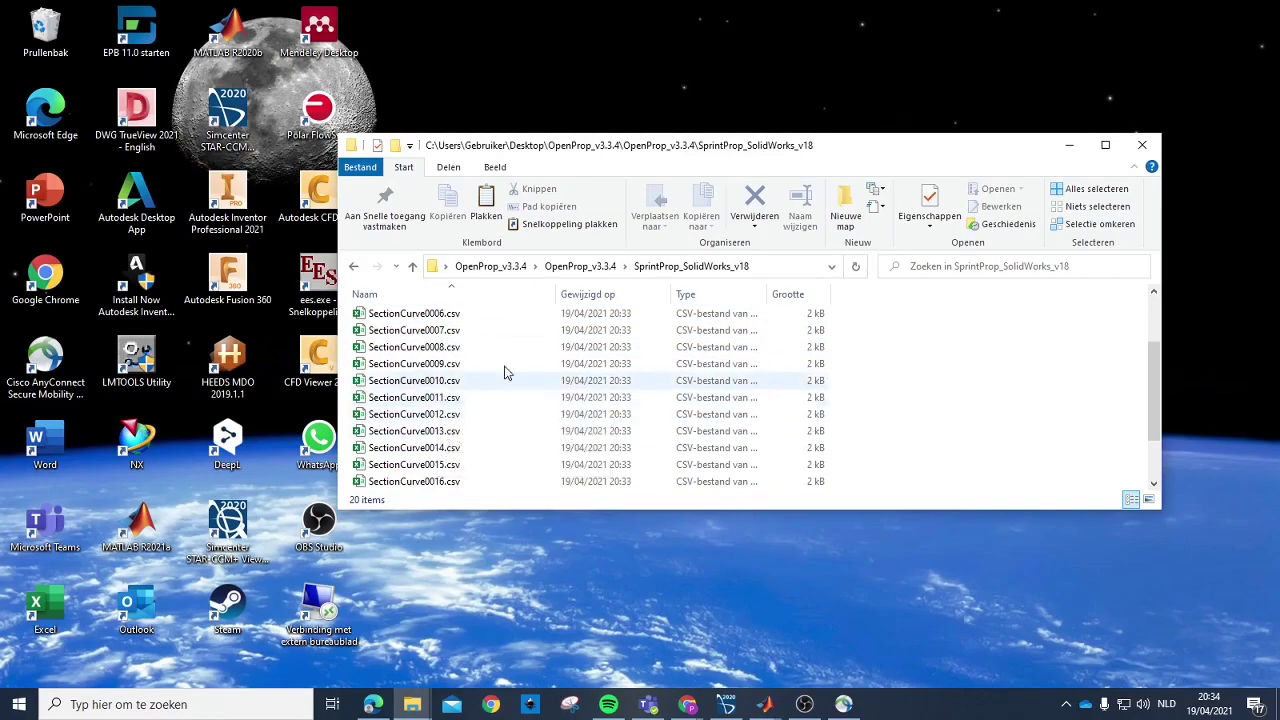
click(1066, 147)
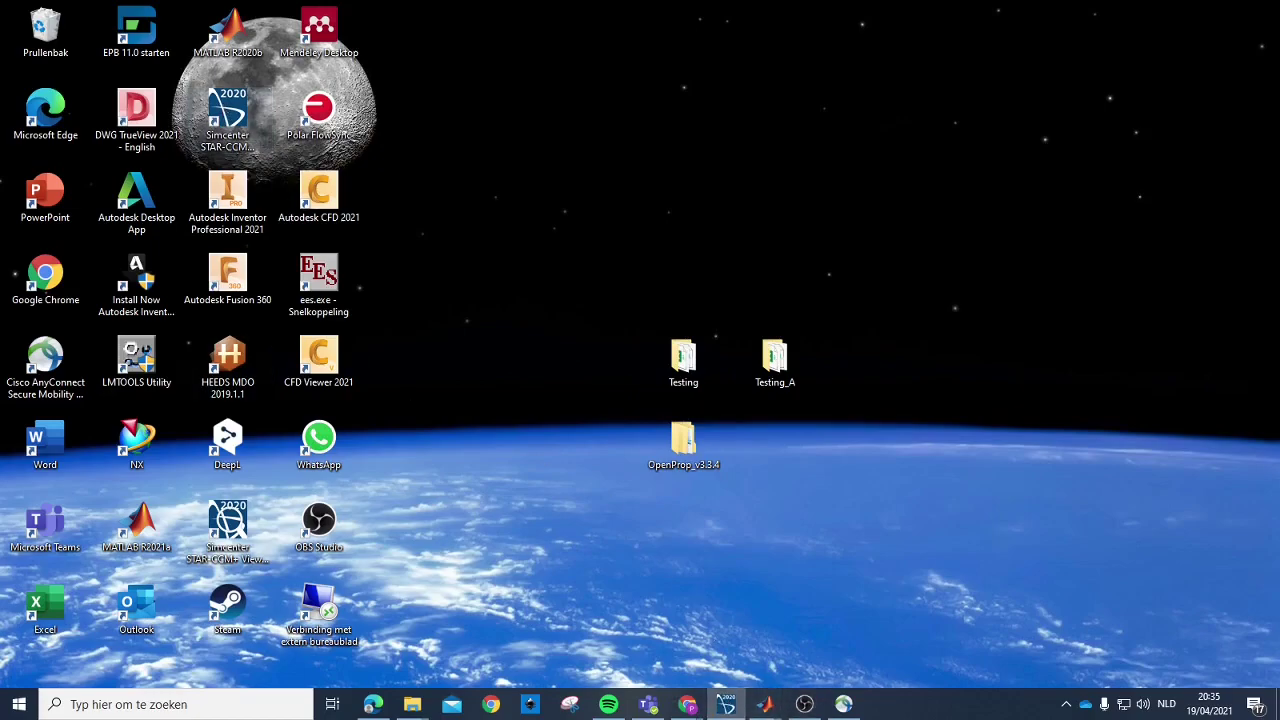
Step: Switch to STAR-CCM+ and create a new simulation running parallel on the local host with 6 compute processes
click(726, 704)
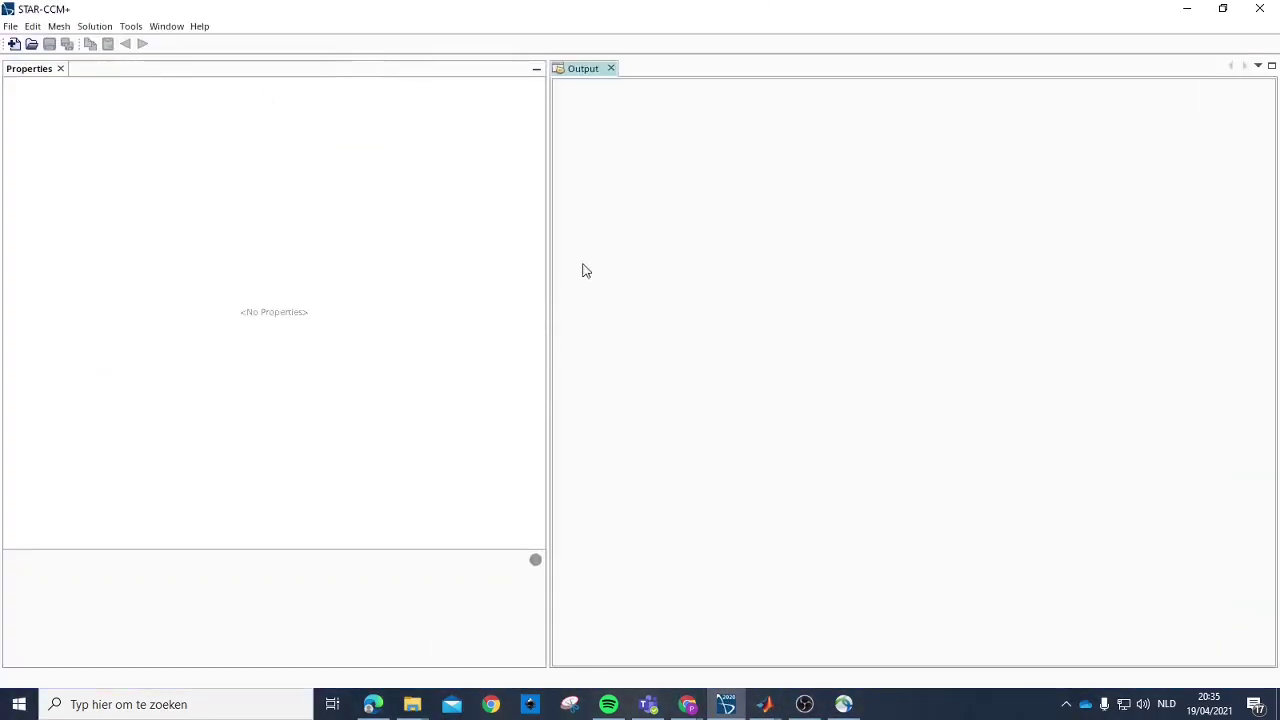
click(14, 44)
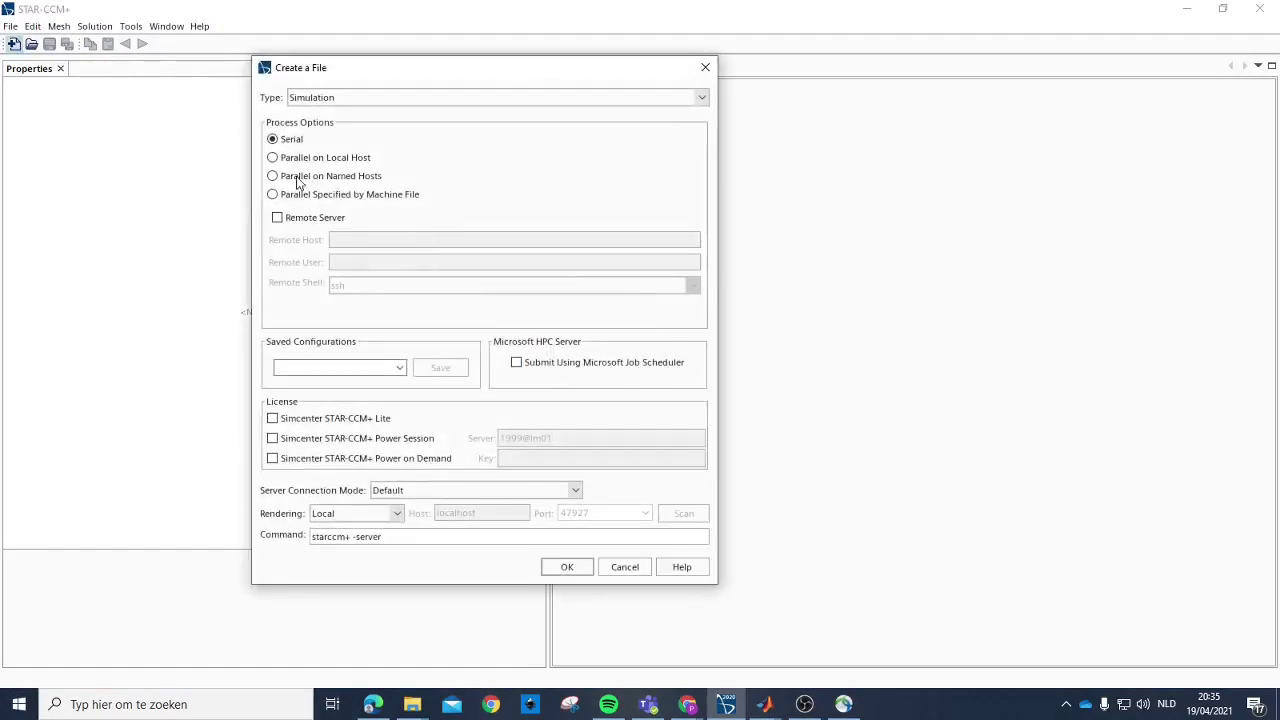
click(273, 158)
click(478, 223)
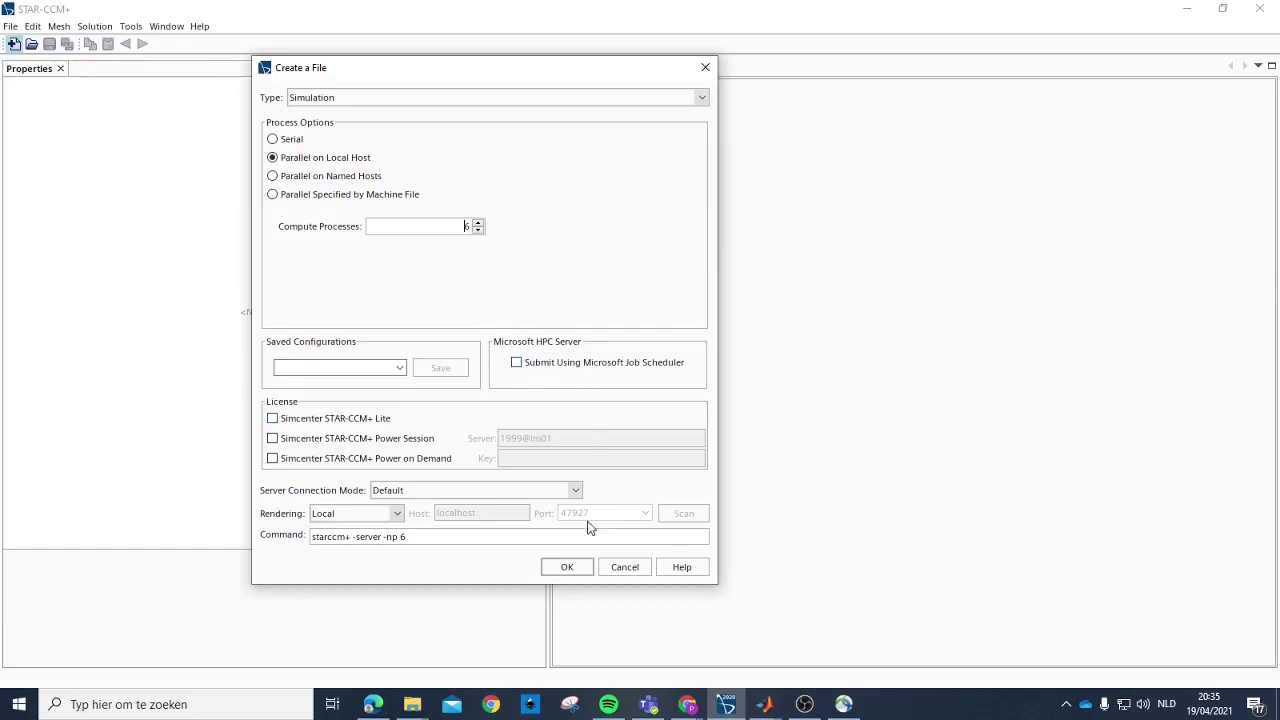
click(566, 568)
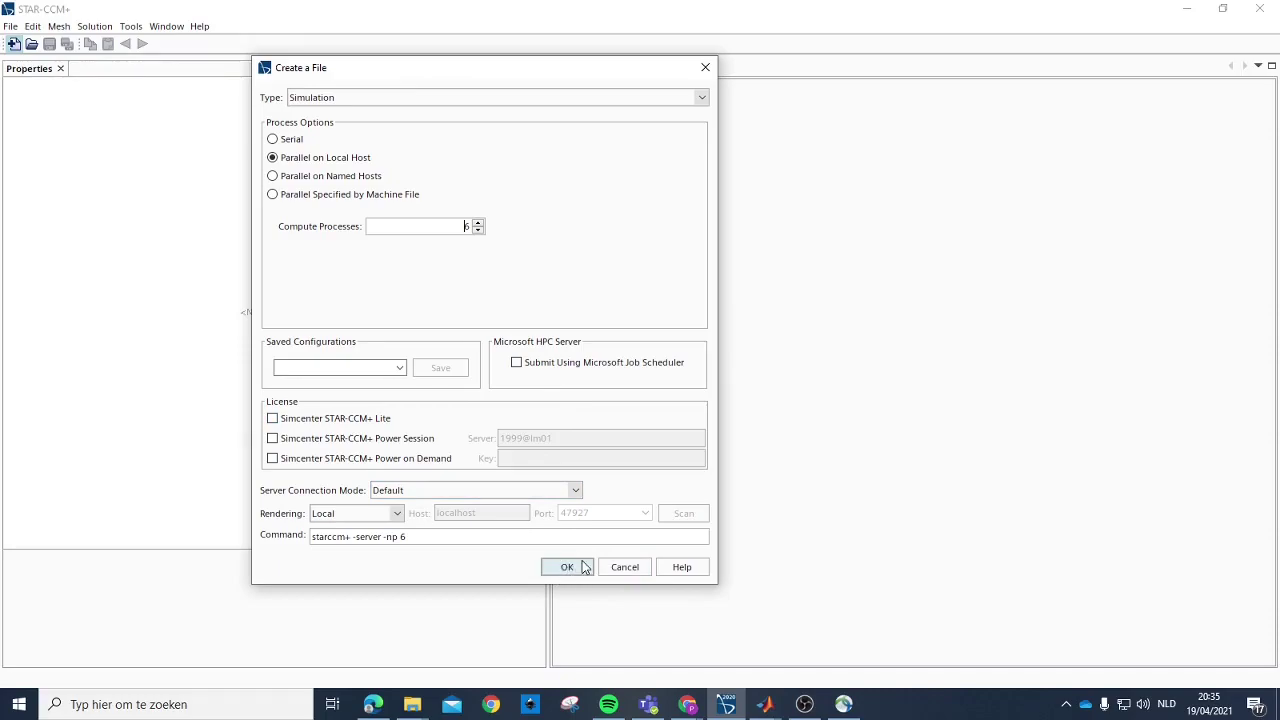
click(568, 569)
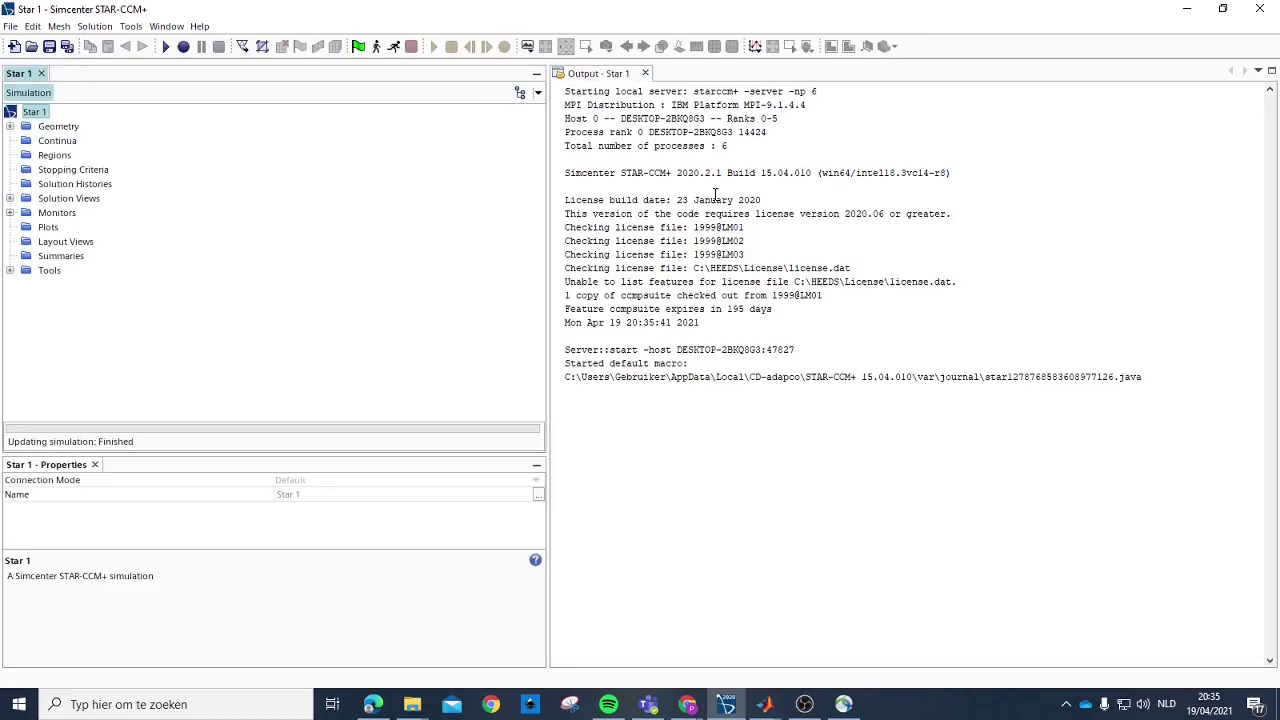
Step: Save the new simulation as YoutubevideoSprint in the Documenten folder
drag(600, 73, 768, 588)
click(10, 26)
mouse_move(33, 26)
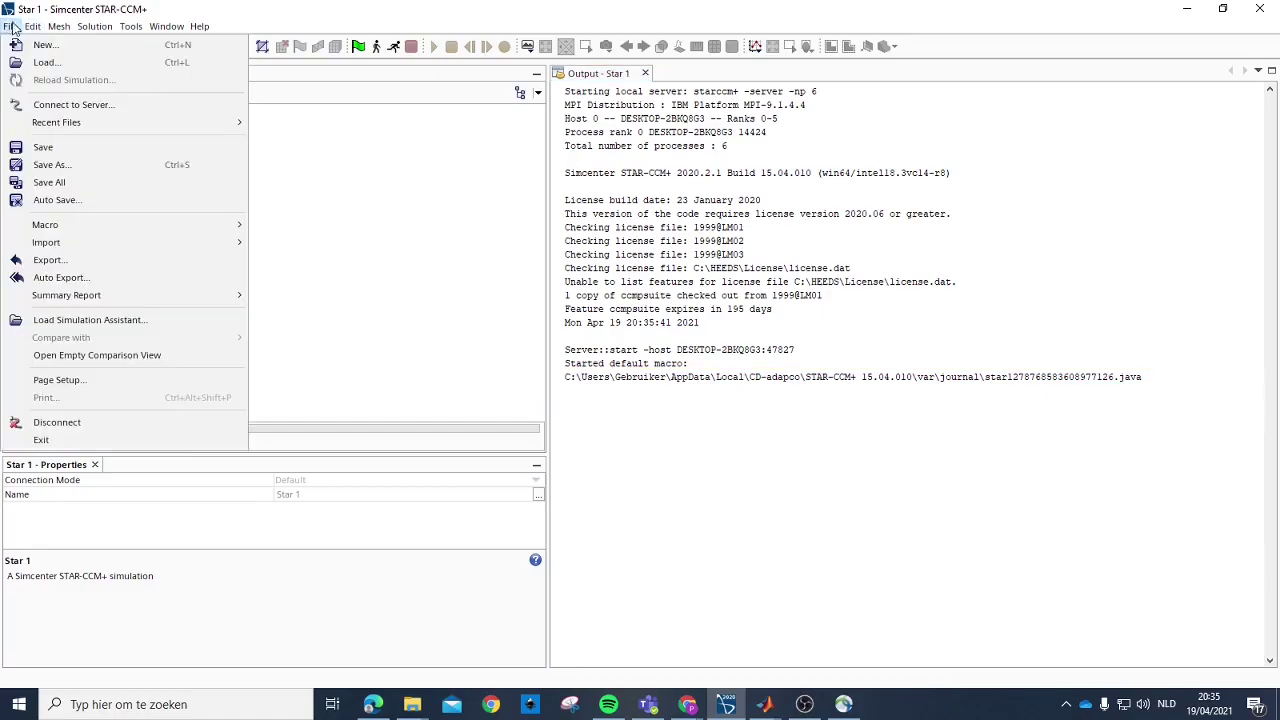
click(108, 168)
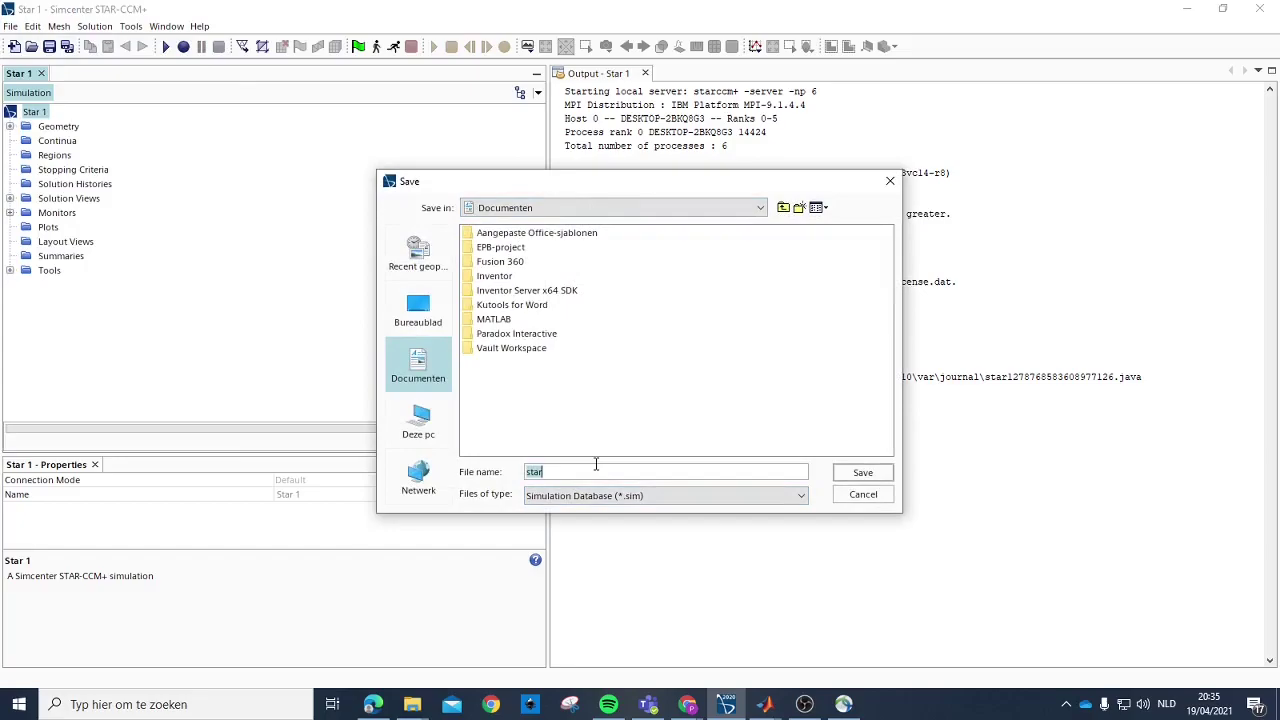
text(YoutubevideoSprint)
click(866, 473)
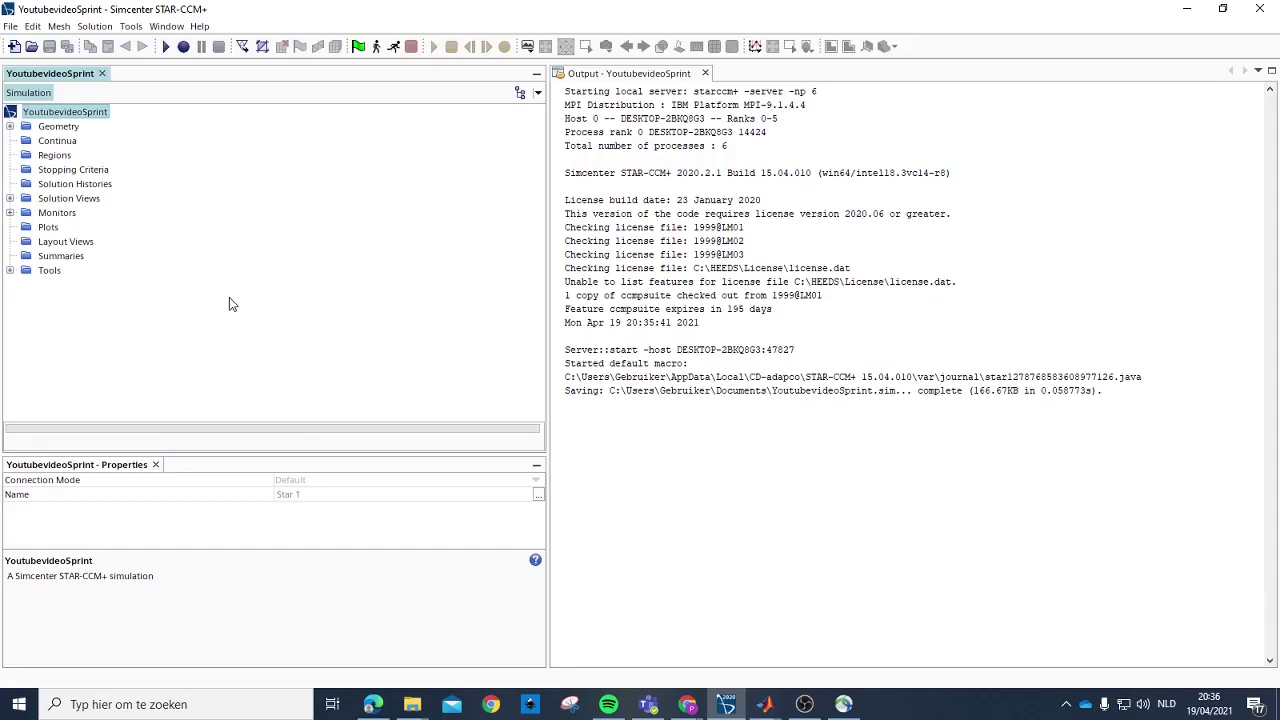
Step: Create a new 3D-CAD model under the simulation's geometry
click(9, 126)
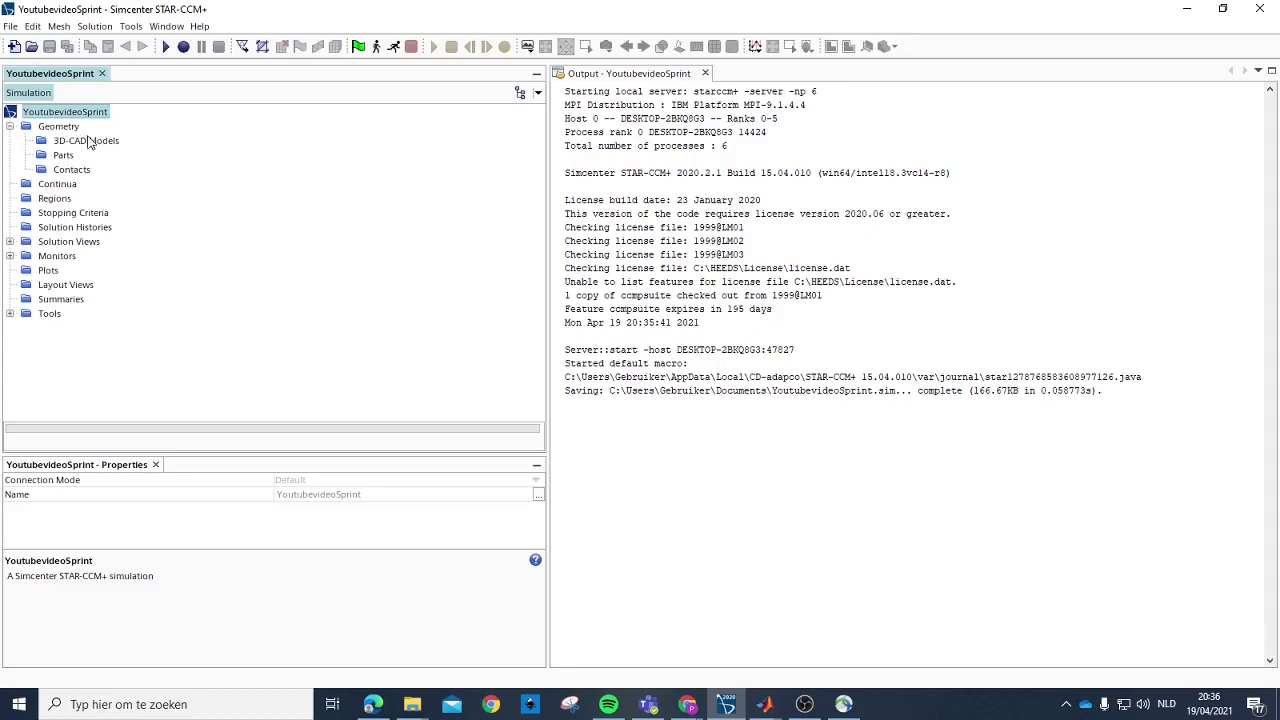
right_click(86, 141)
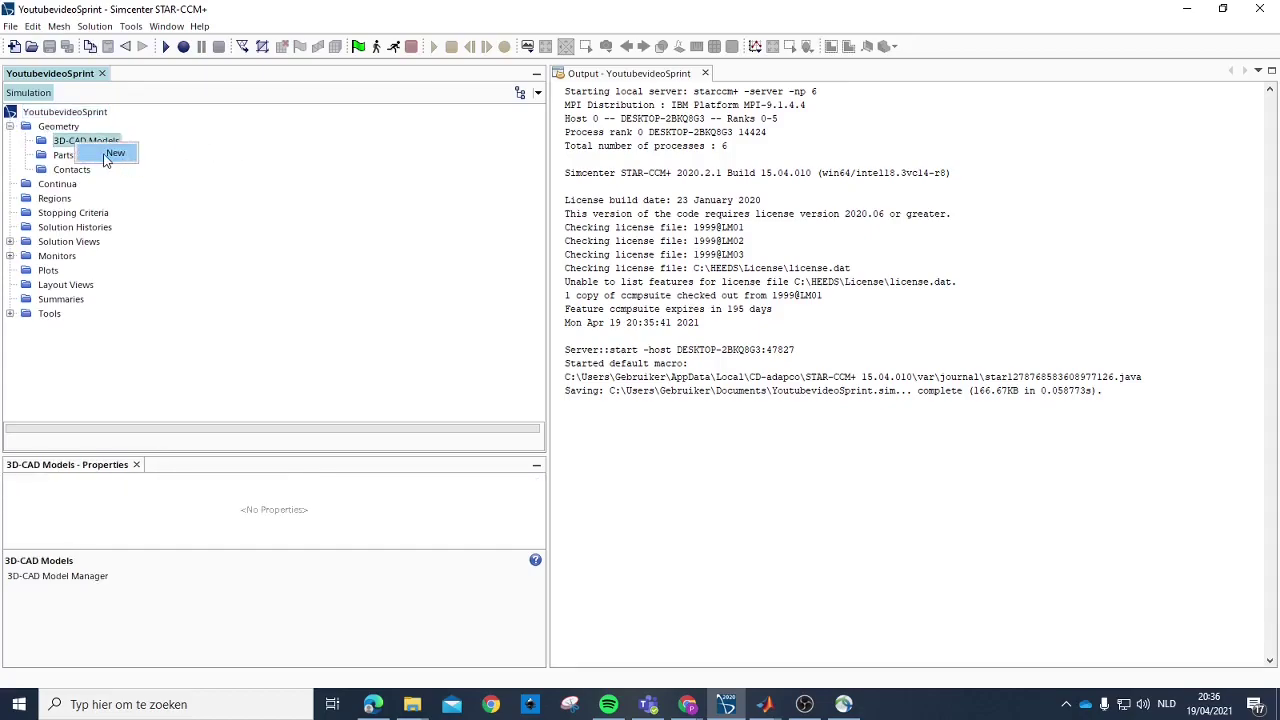
key(Escape)
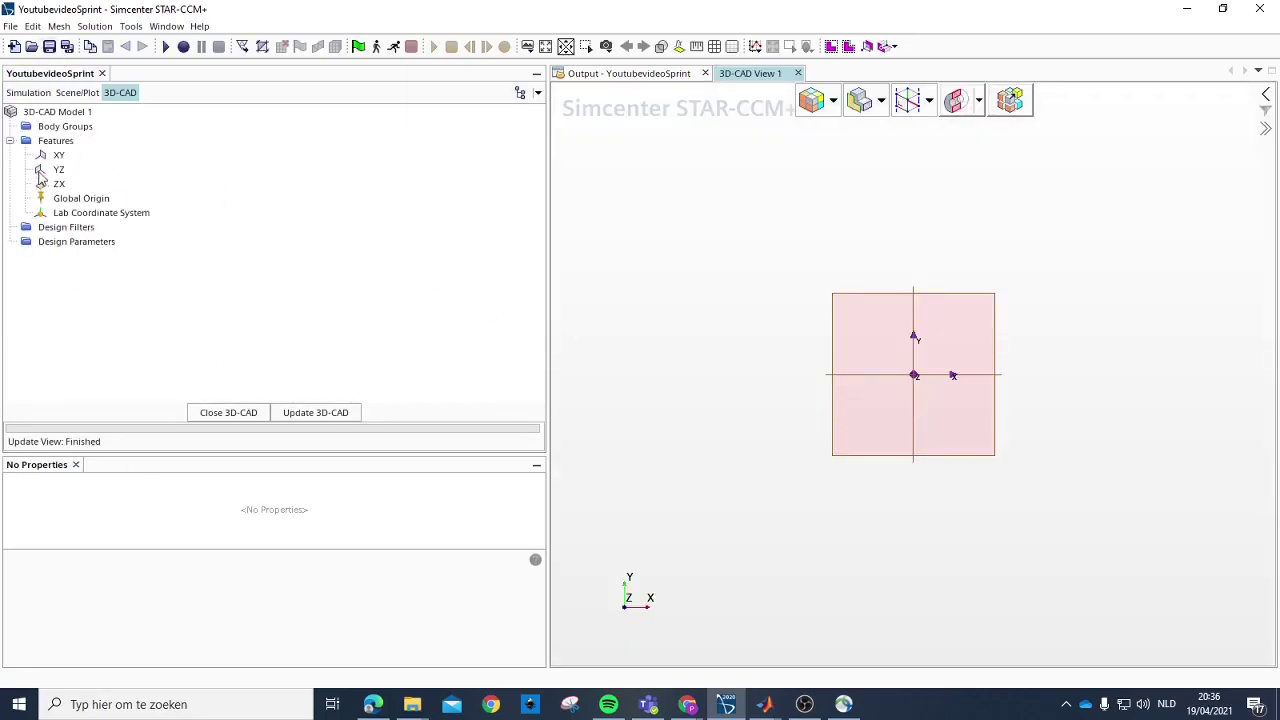
Step: Import SectionCurve0001.csv to SectionCurve0020.csv from the SprintProp_SolidWorks_v18 folder as 3D spline curves in the Laboratory coordinate system
right_click(64, 114)
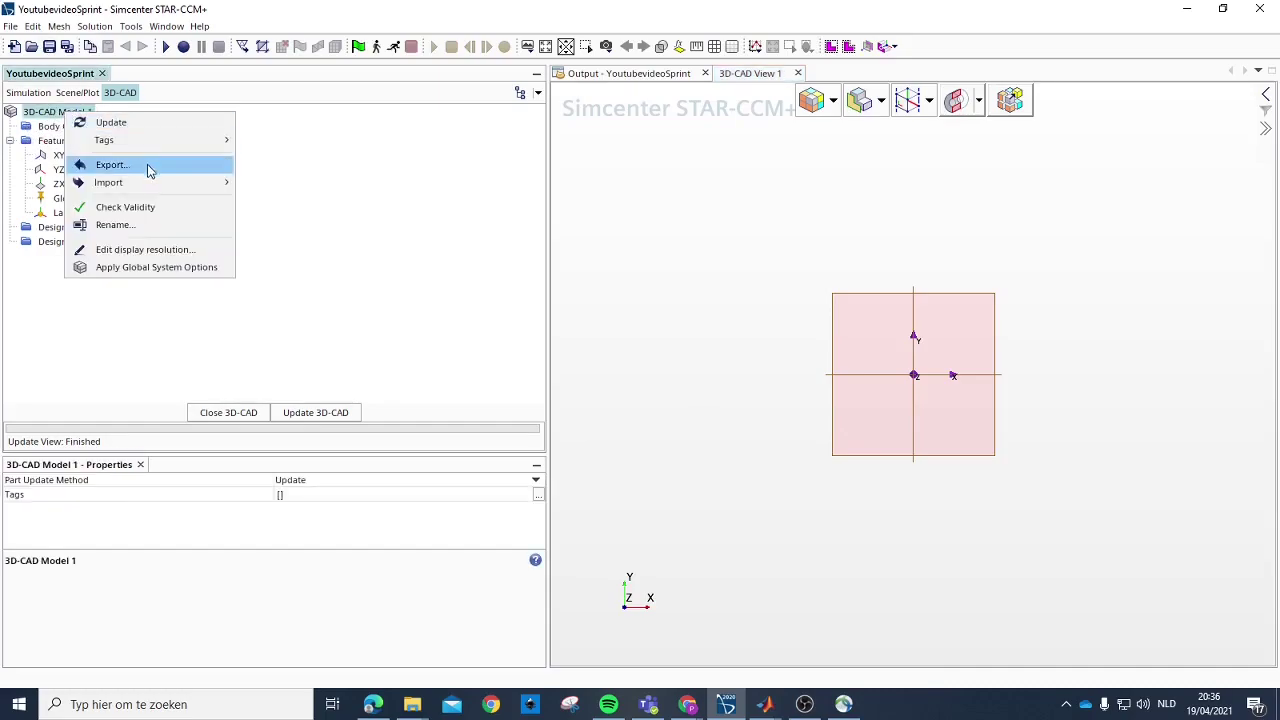
mouse_move(189, 182)
click(284, 201)
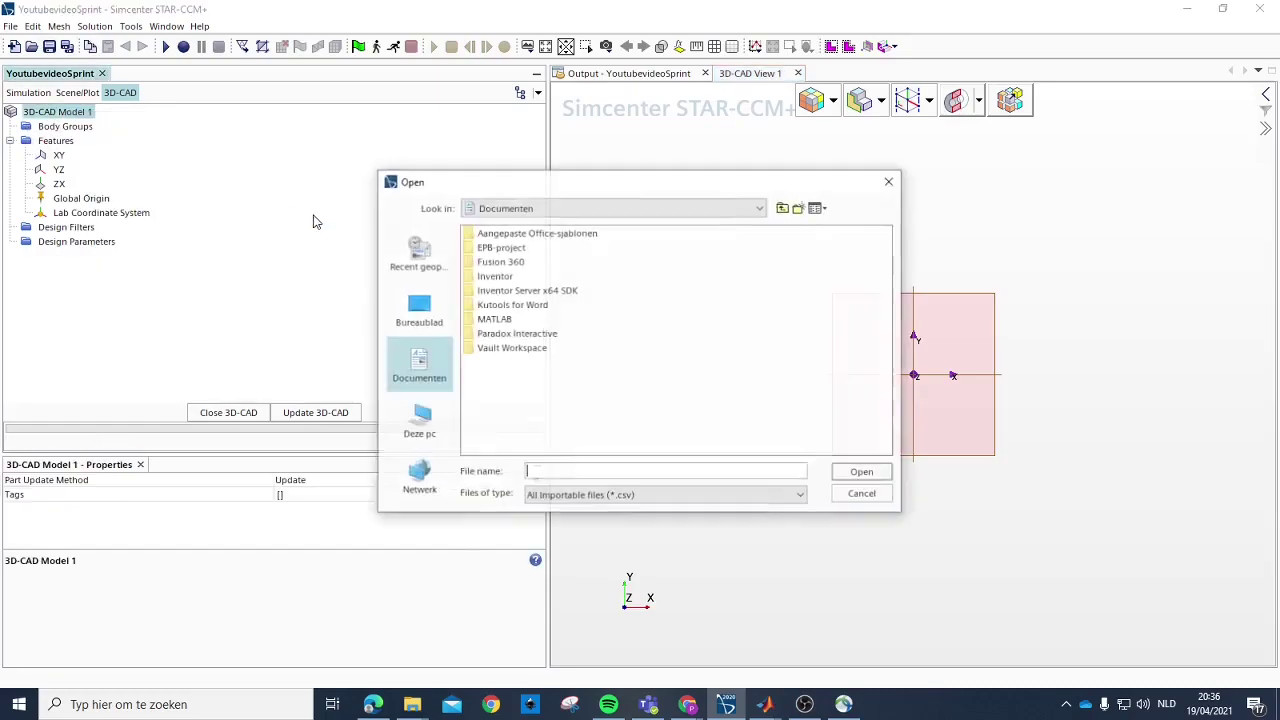
click(418, 313)
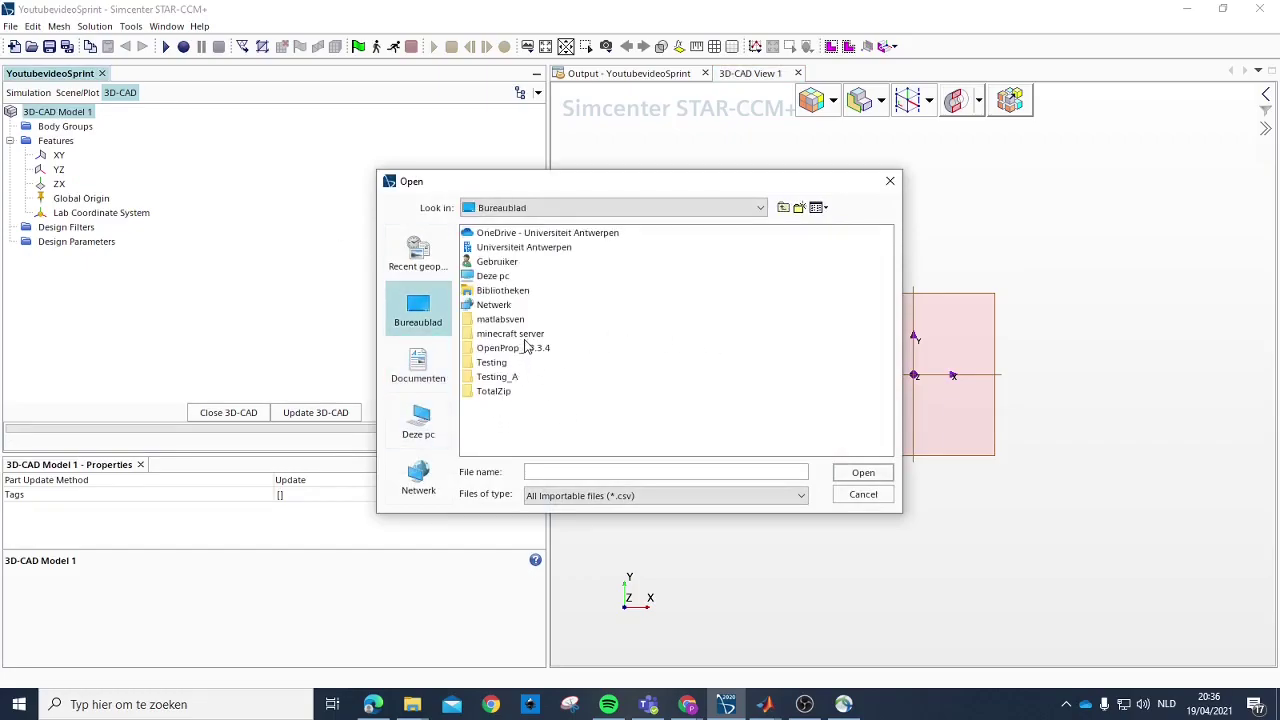
double_click(519, 348)
double_click(519, 250)
double_click(524, 275)
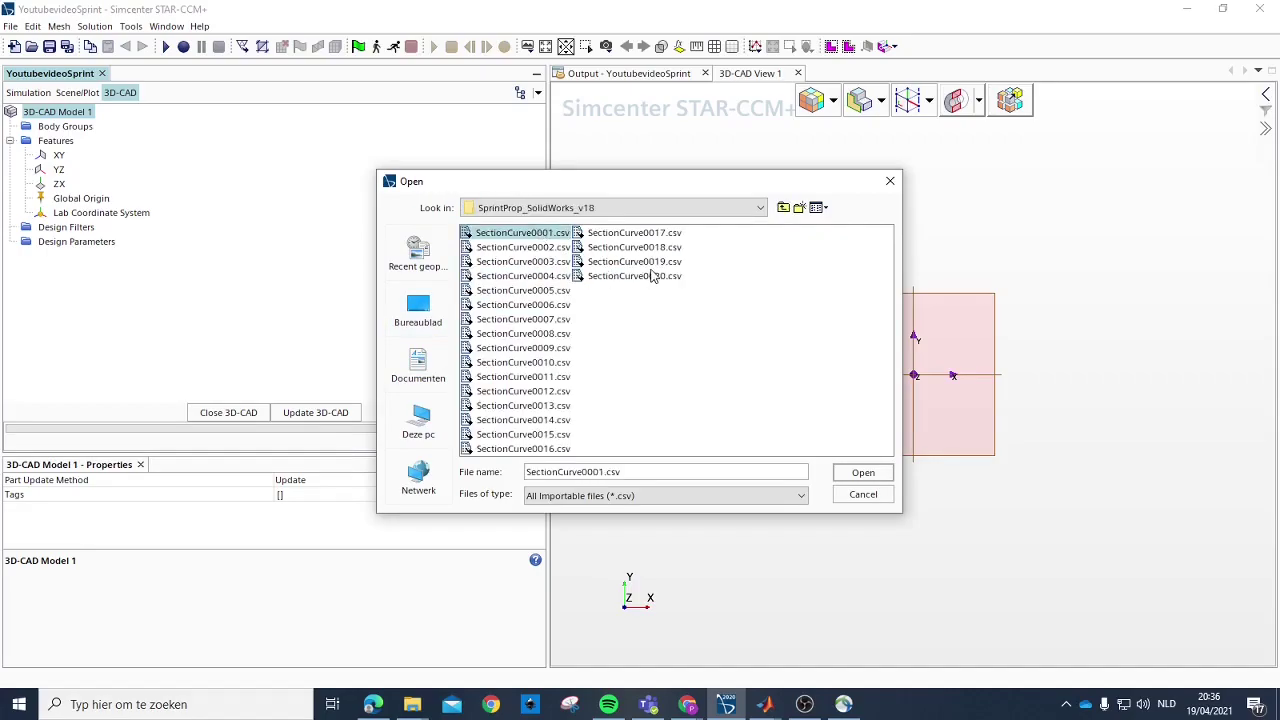
shift+click(668, 282)
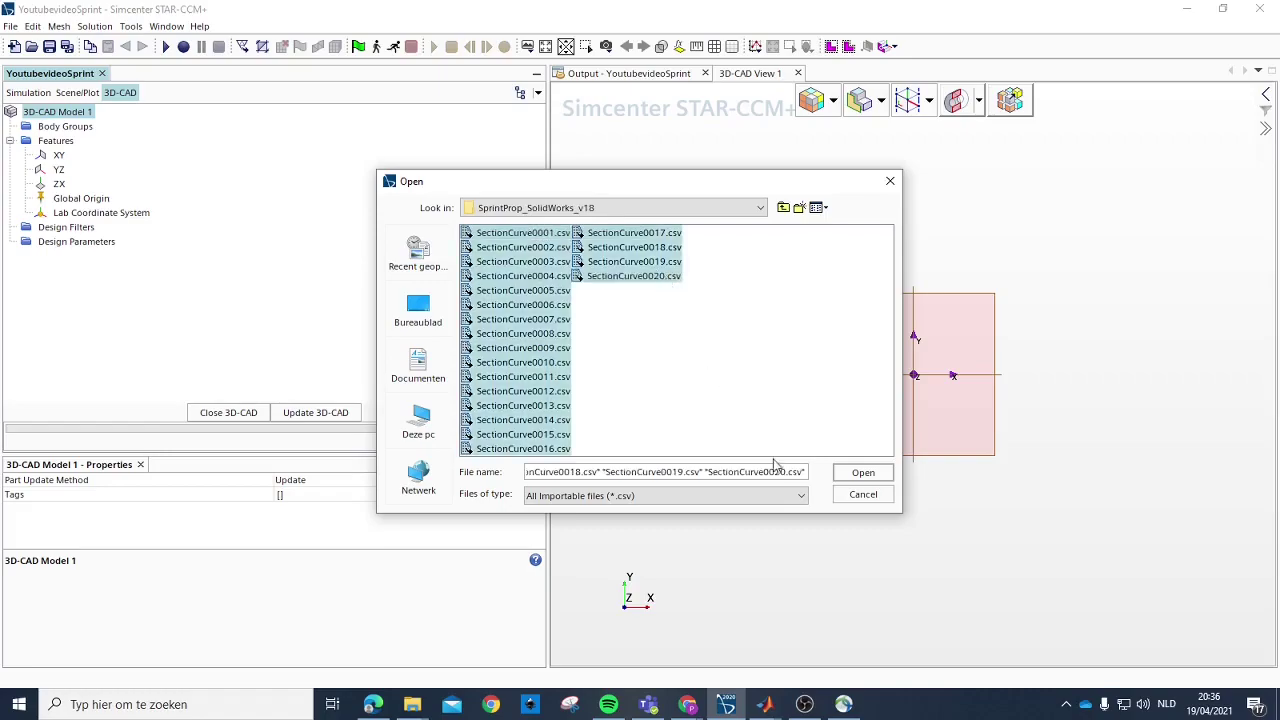
click(858, 478)
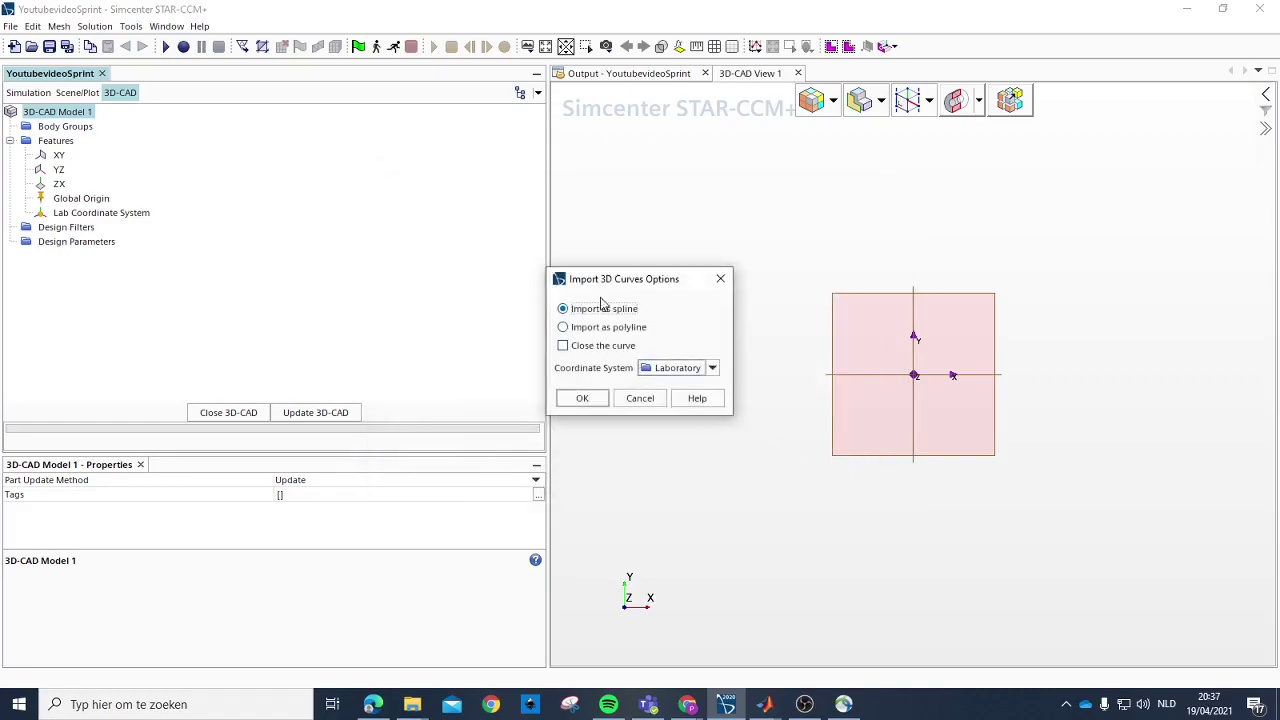
click(584, 399)
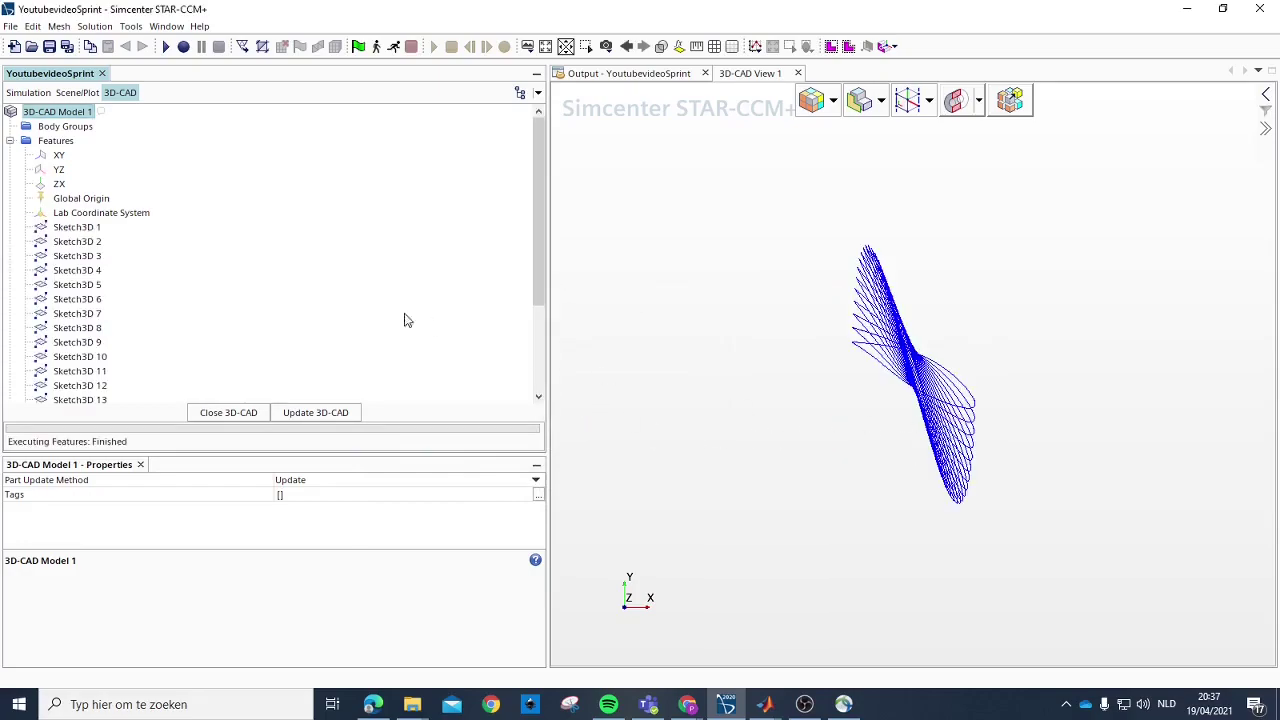
Step: Loft all 20 imported section sketches into a solid blade with Airfoil alignment and body interaction None
click(93, 228)
scroll(145, 225, down, 3)
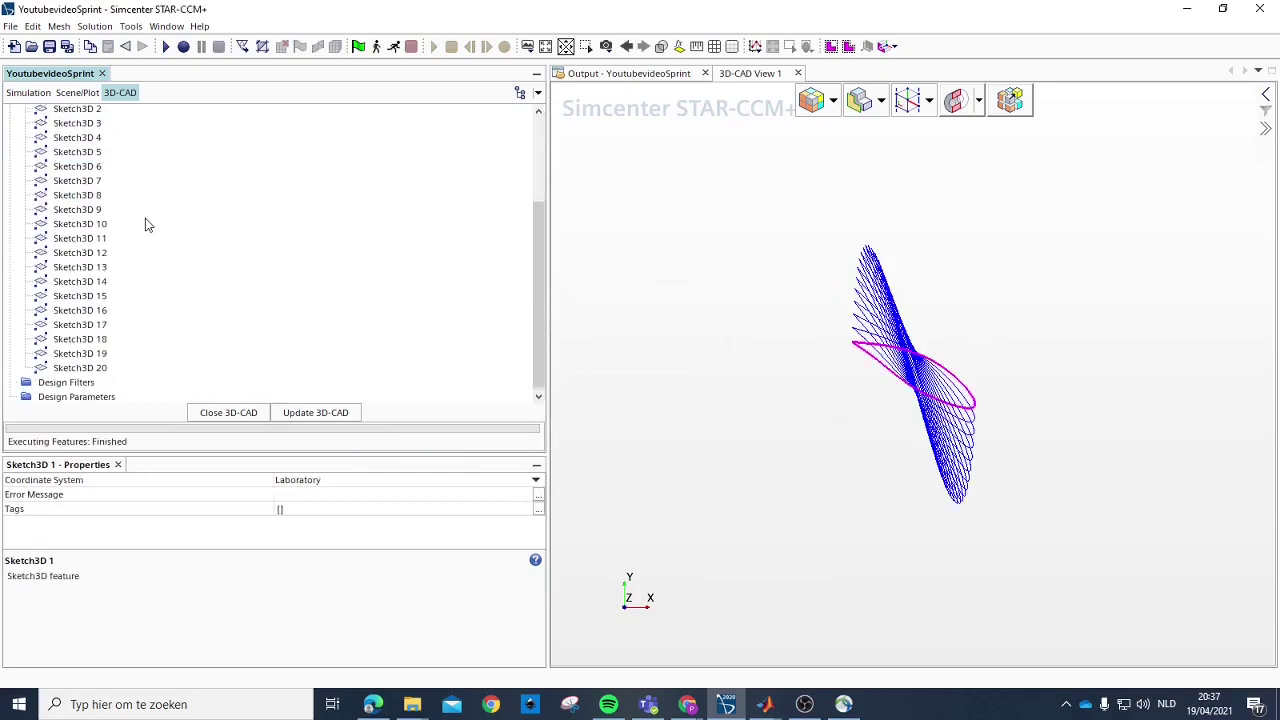
shift+click(100, 370)
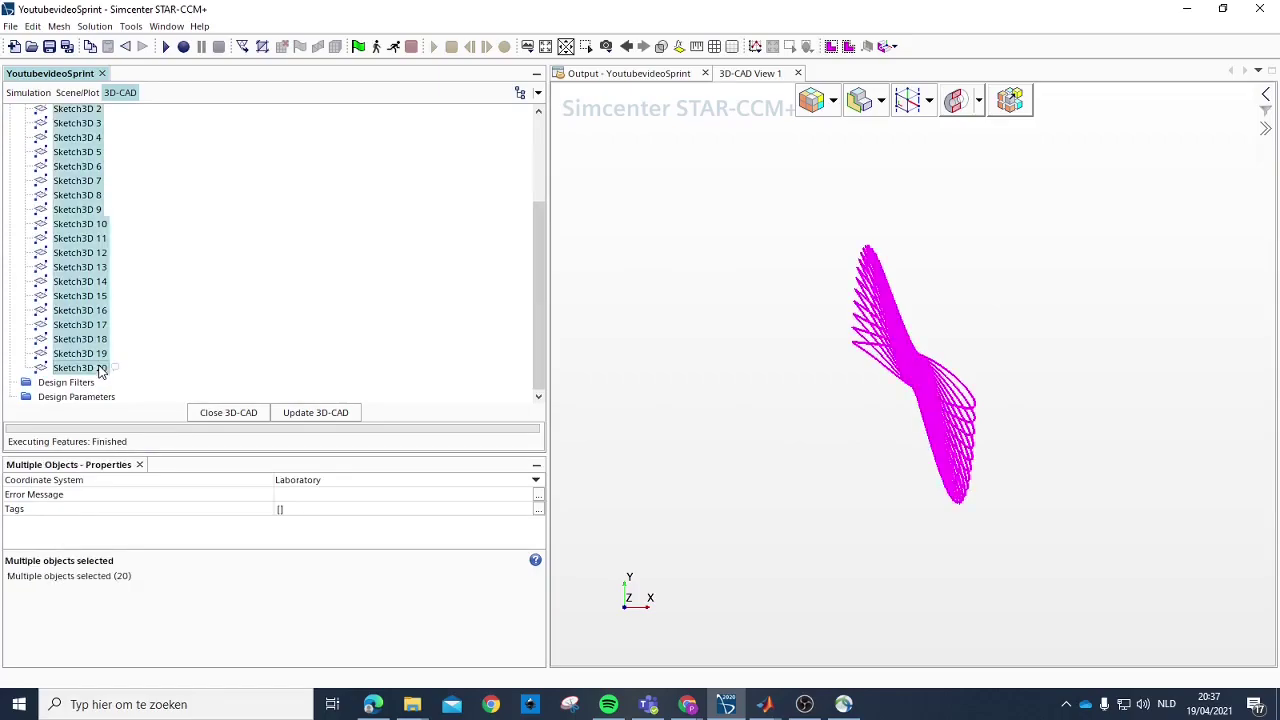
right_click(90, 349)
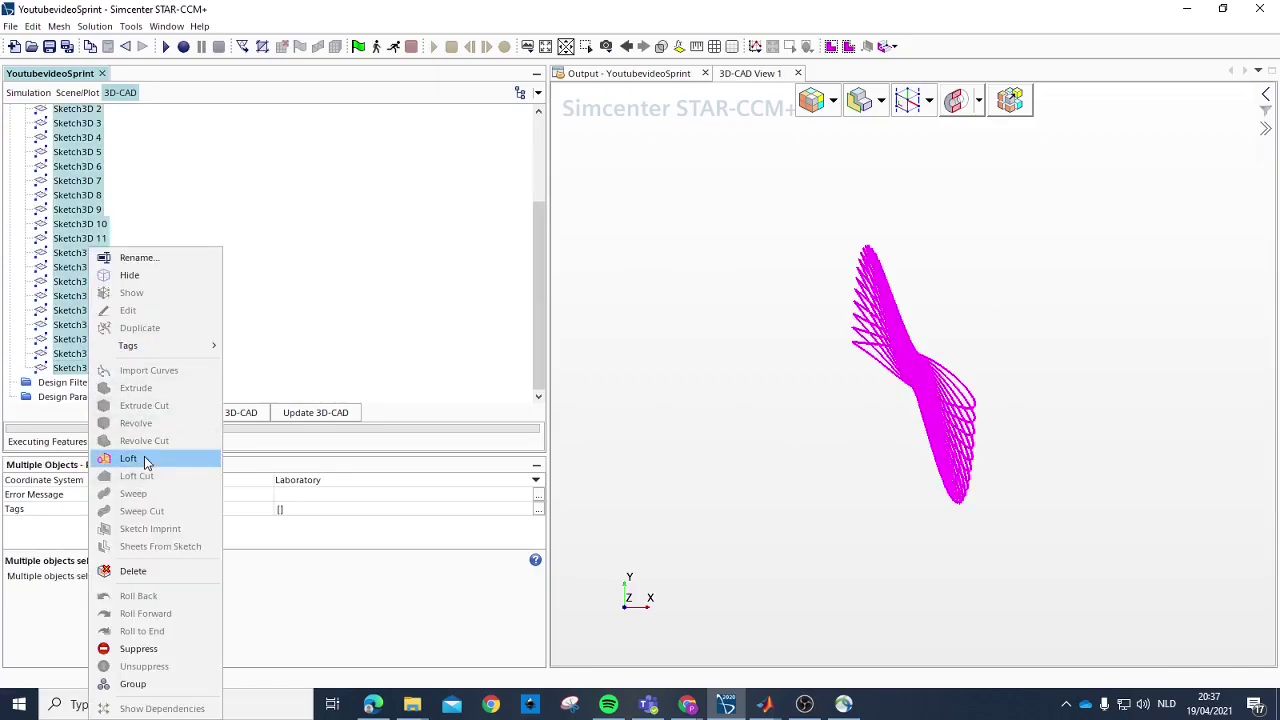
click(146, 461)
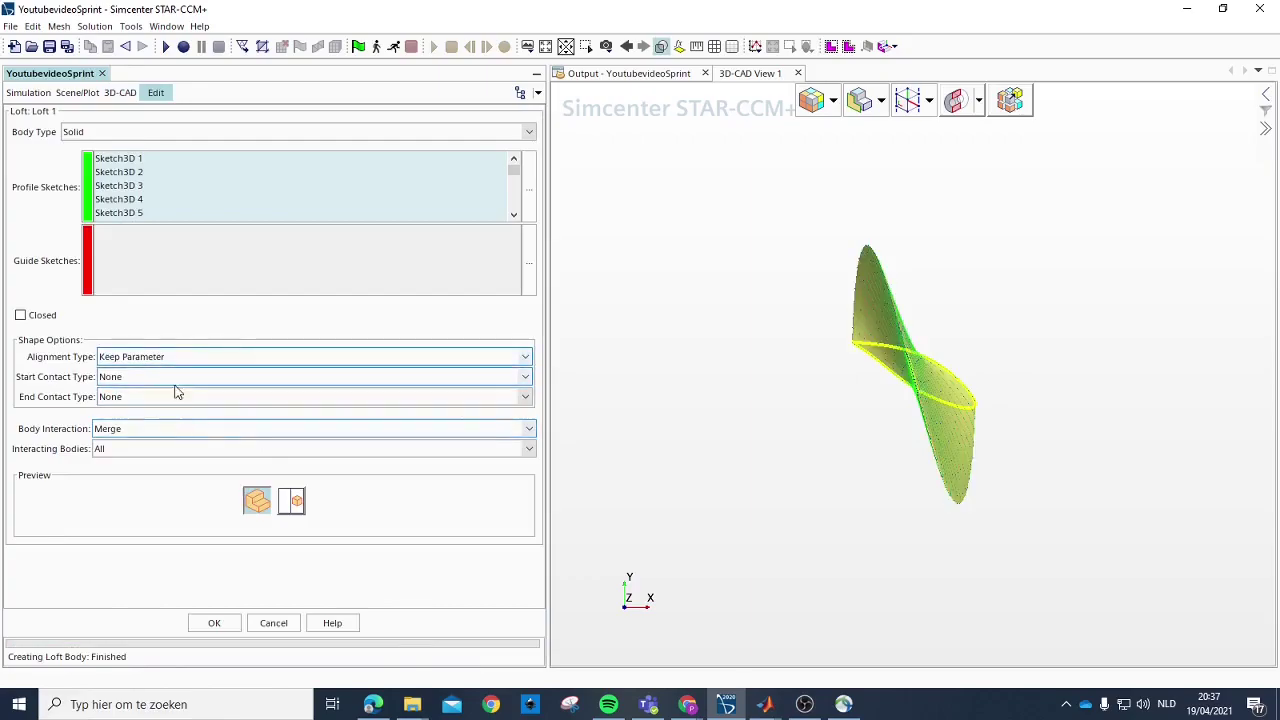
click(177, 357)
click(135, 414)
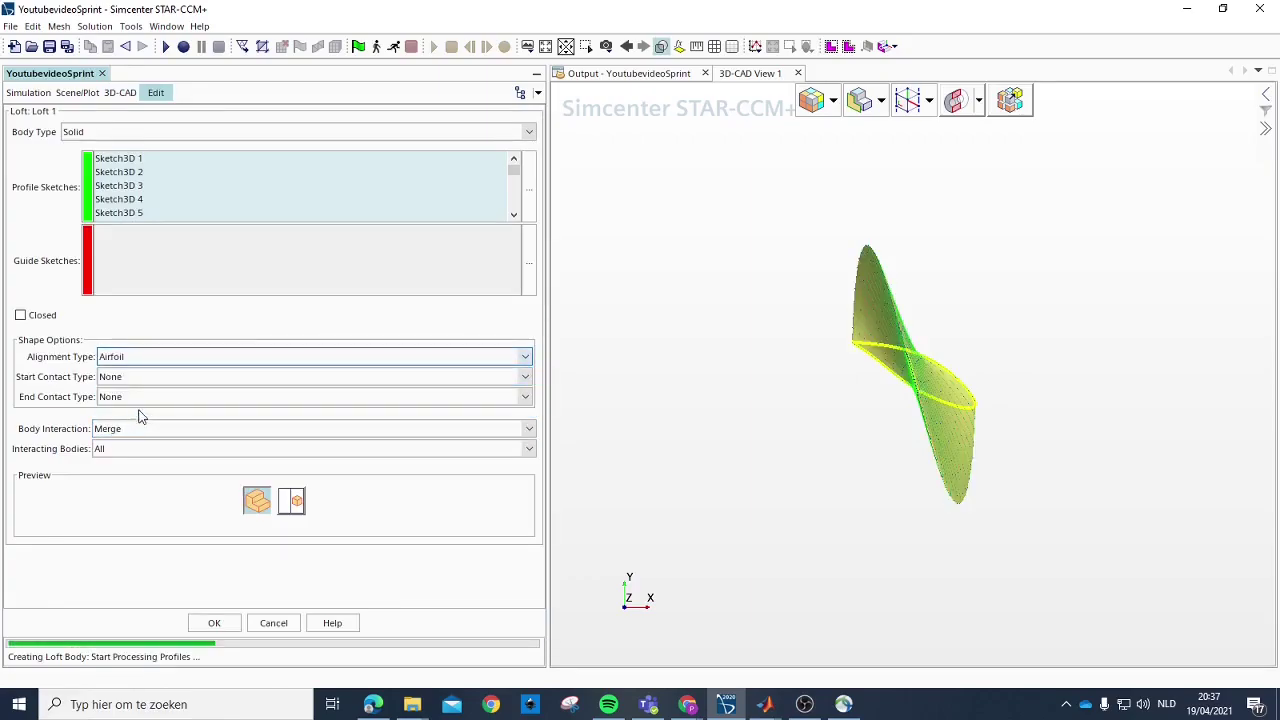
drag(926, 437, 874, 354)
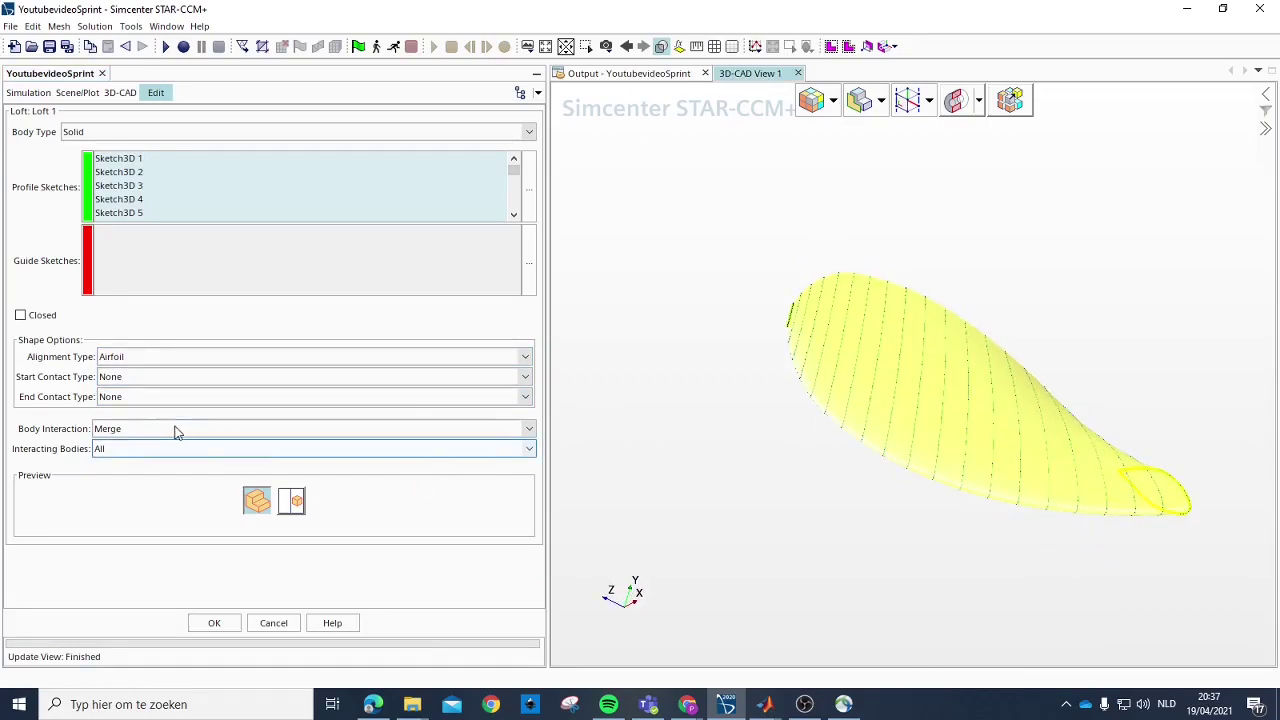
click(140, 429)
click(117, 447)
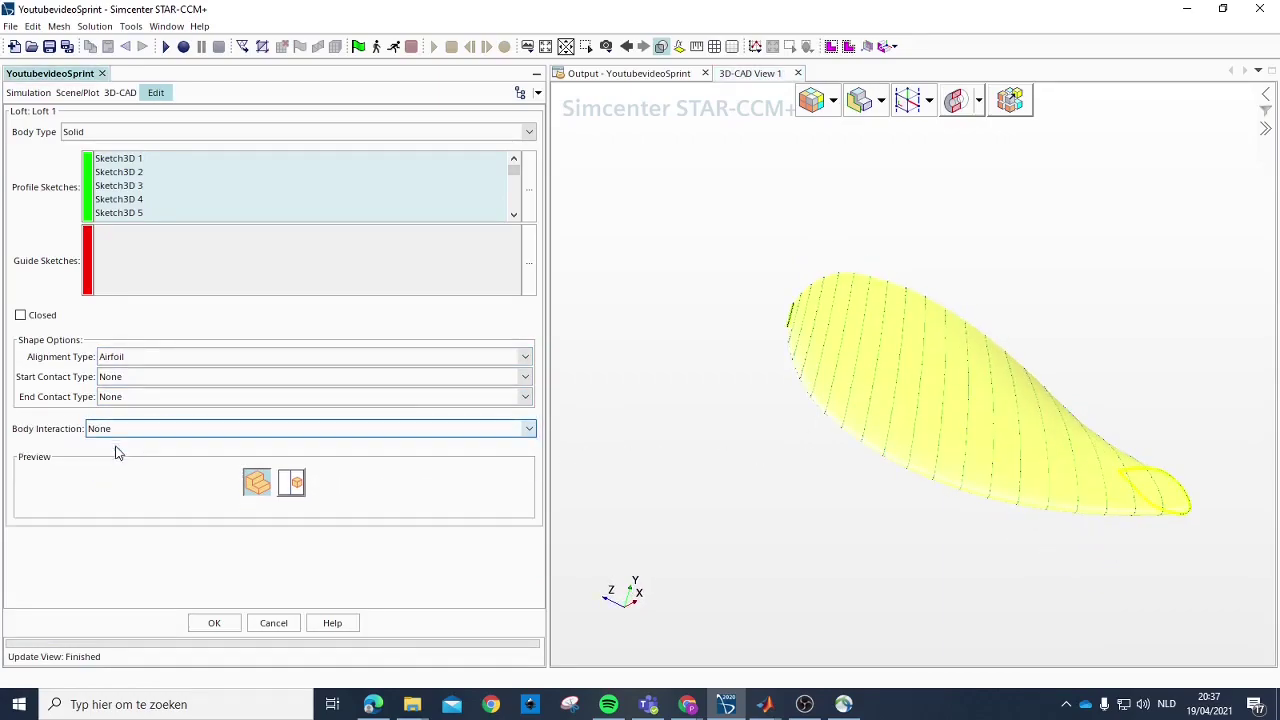
click(213, 623)
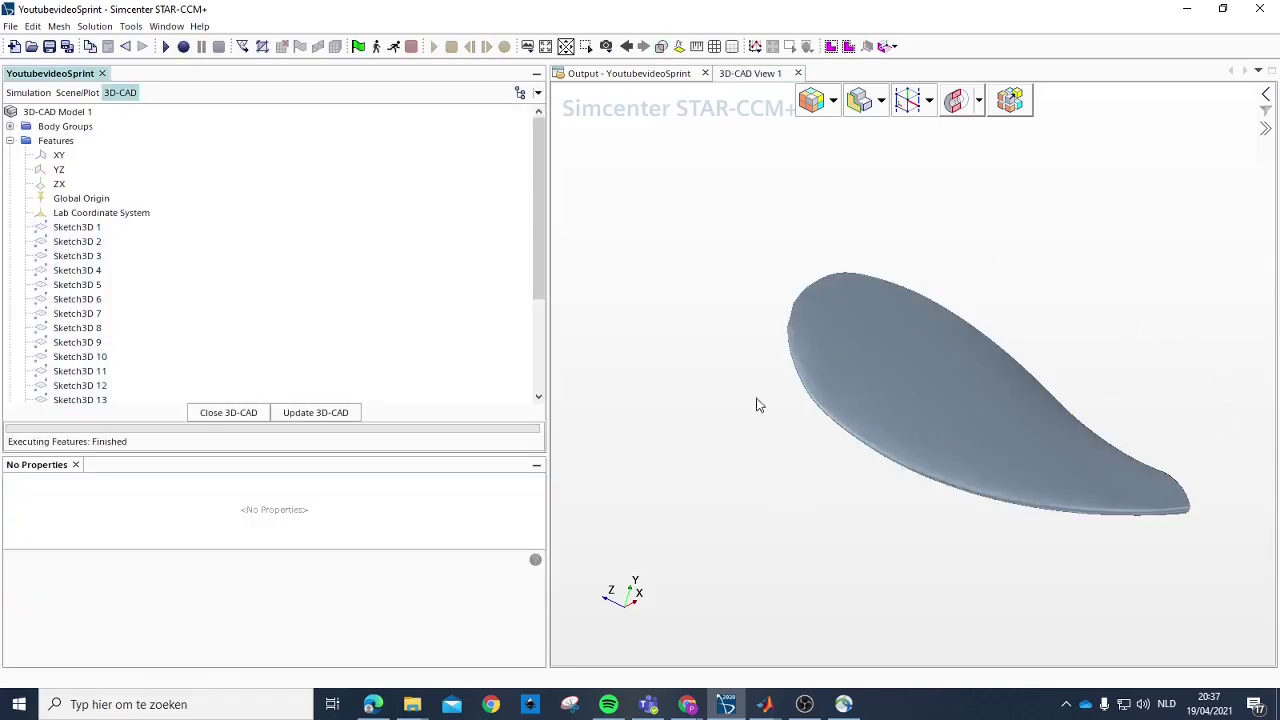
Step: Sketch a hub circle of about 0.0187 m radius on the YZ plane, centred on the origin beside the blade root
click(59, 169)
drag(960, 360, 357, 283)
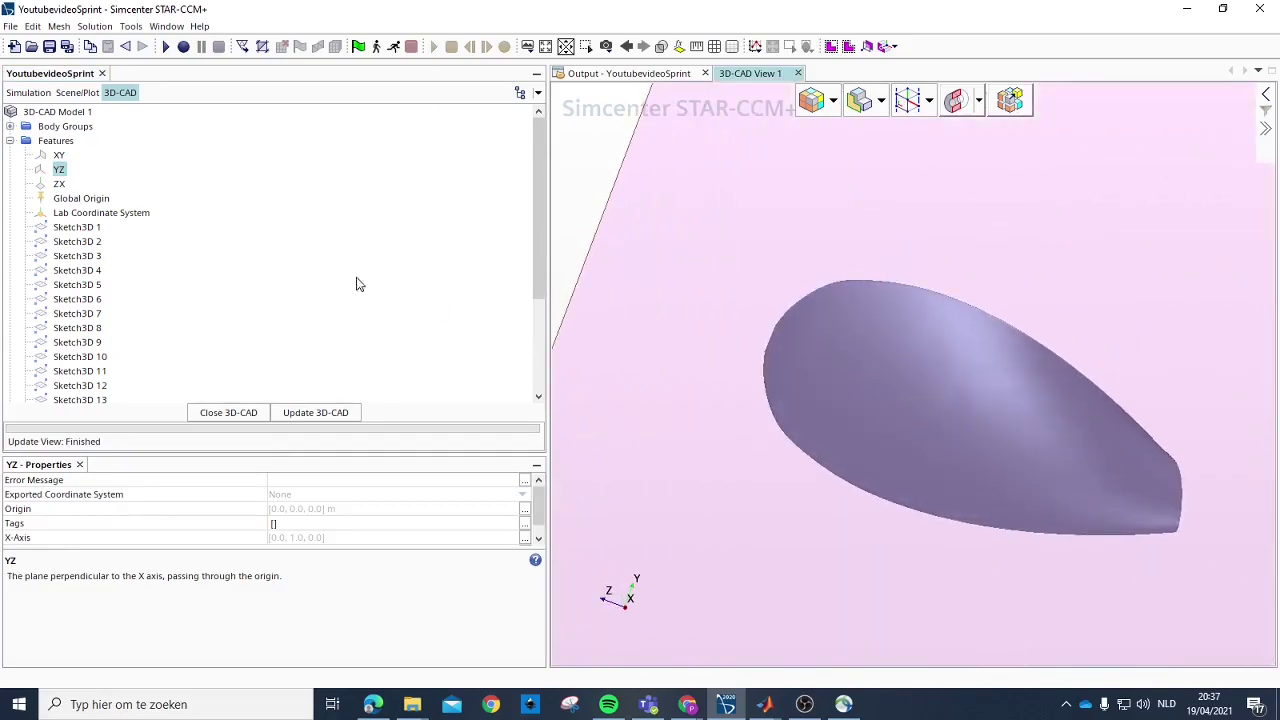
click(60, 170)
right_click(60, 170)
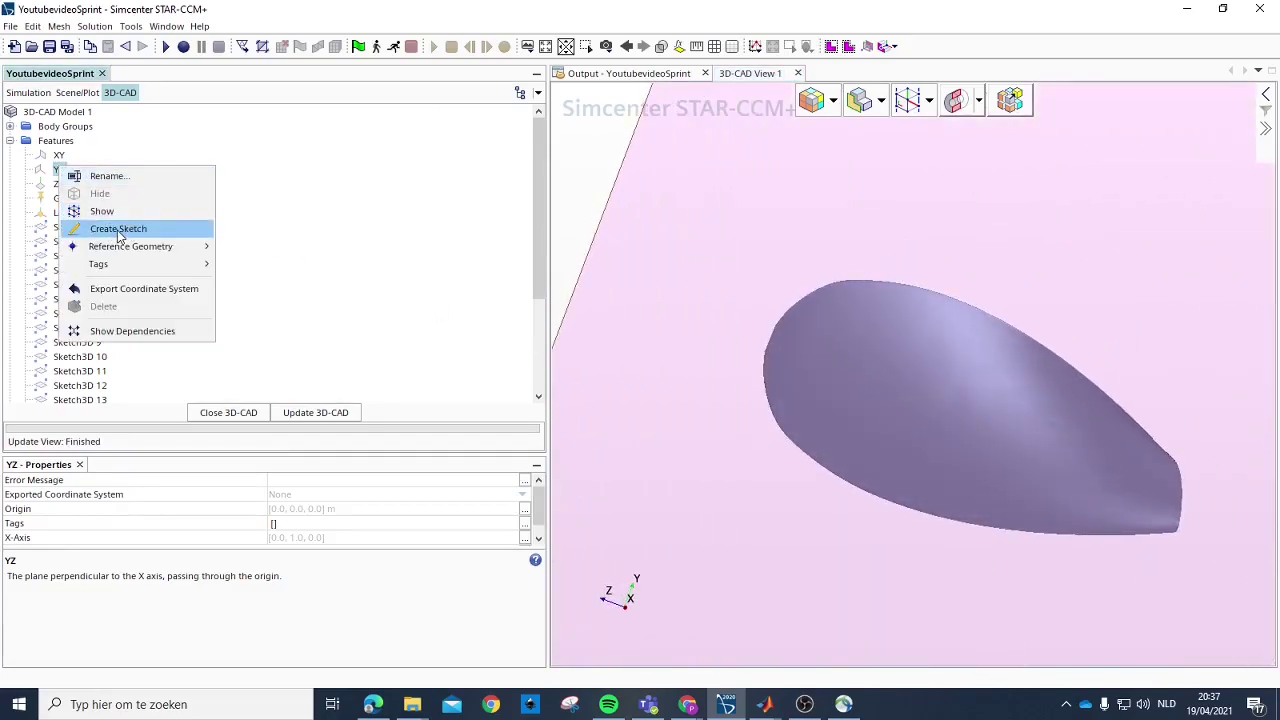
click(118, 230)
click(333, 188)
scroll(731, 503, down, 1)
scroll(1180, 555, down, 1)
scroll(1180, 555, up, 2)
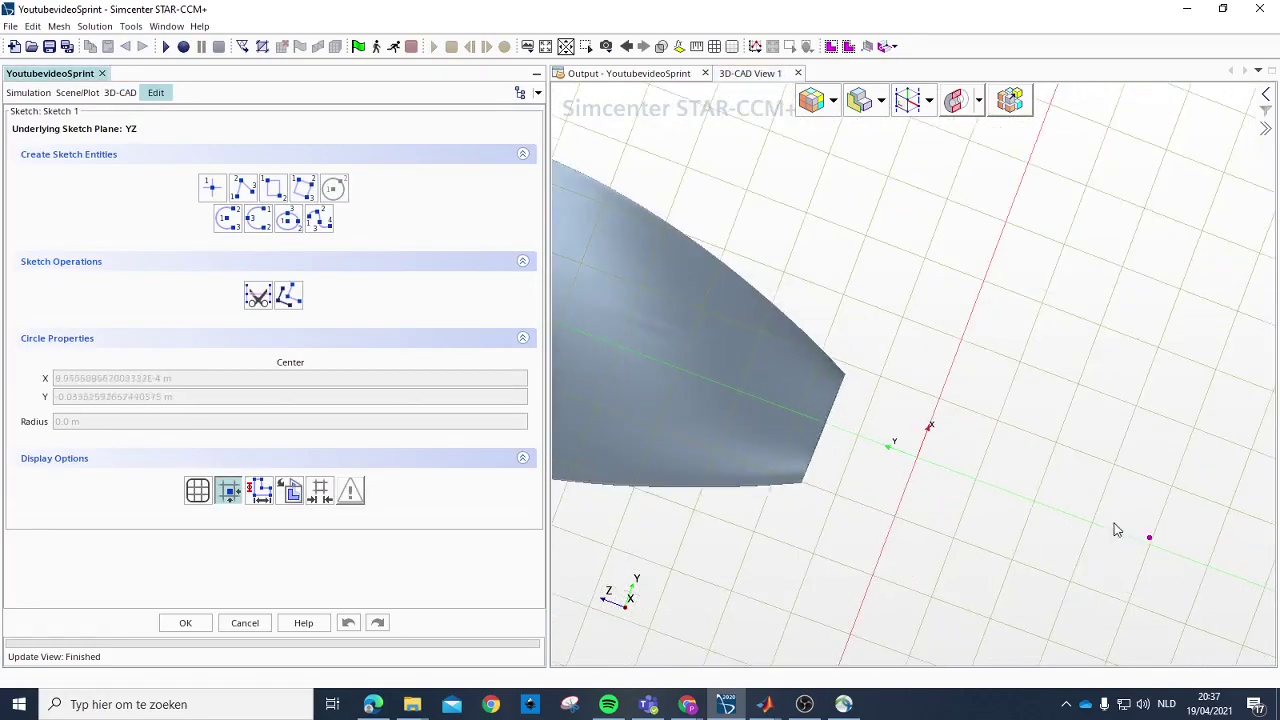
click(916, 457)
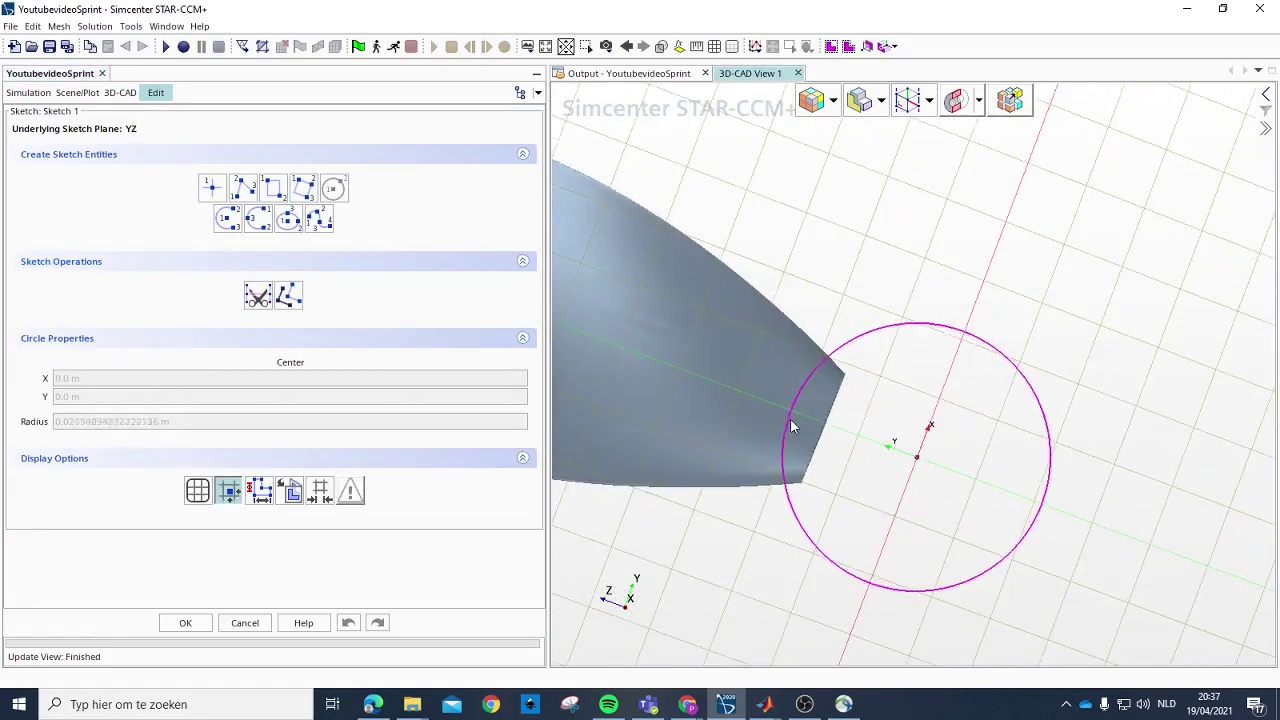
click(806, 424)
click(866, 360)
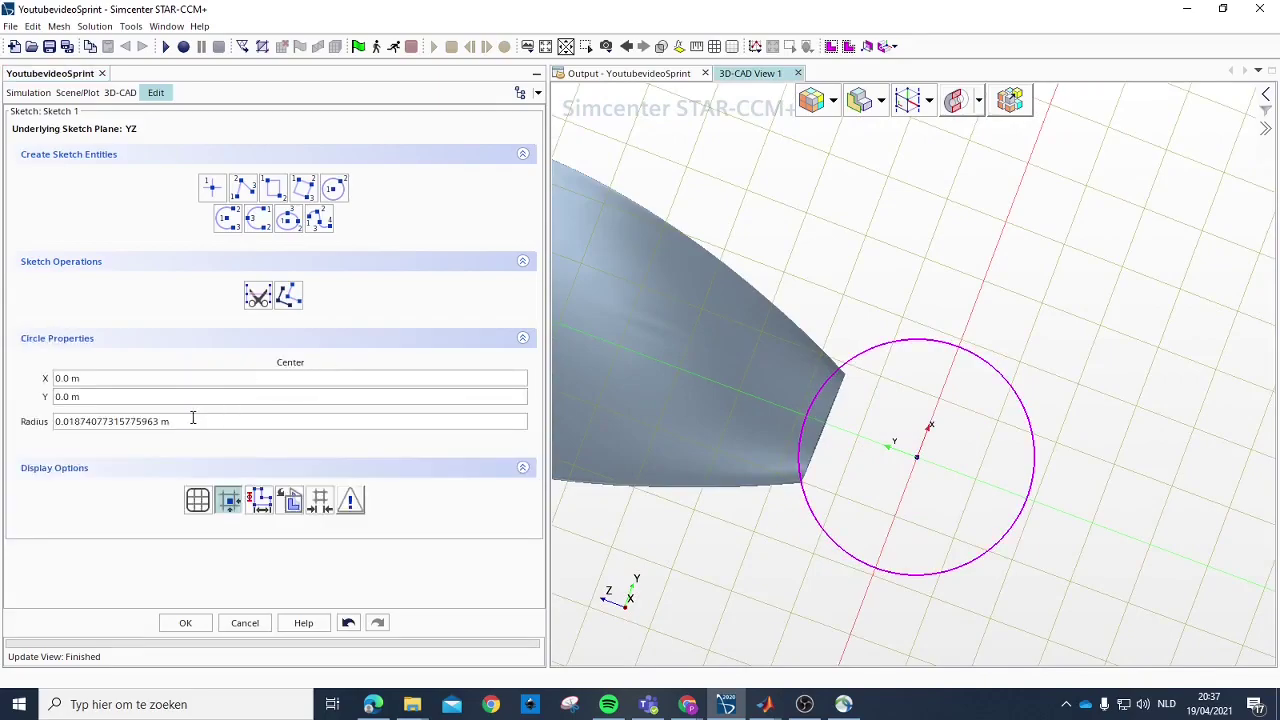
Step: Set the hub circle's radius to 0.018 m and finish the sketch
triple_click(196, 420)
text(0.018)
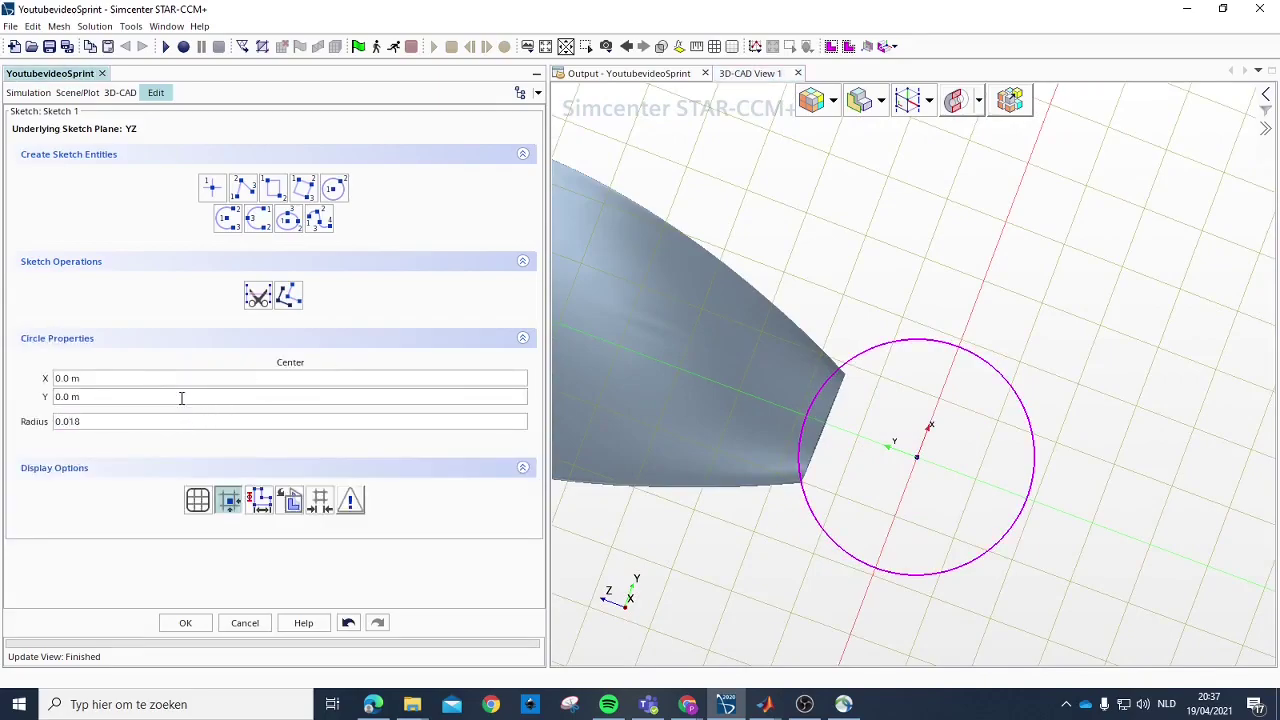
key(Return)
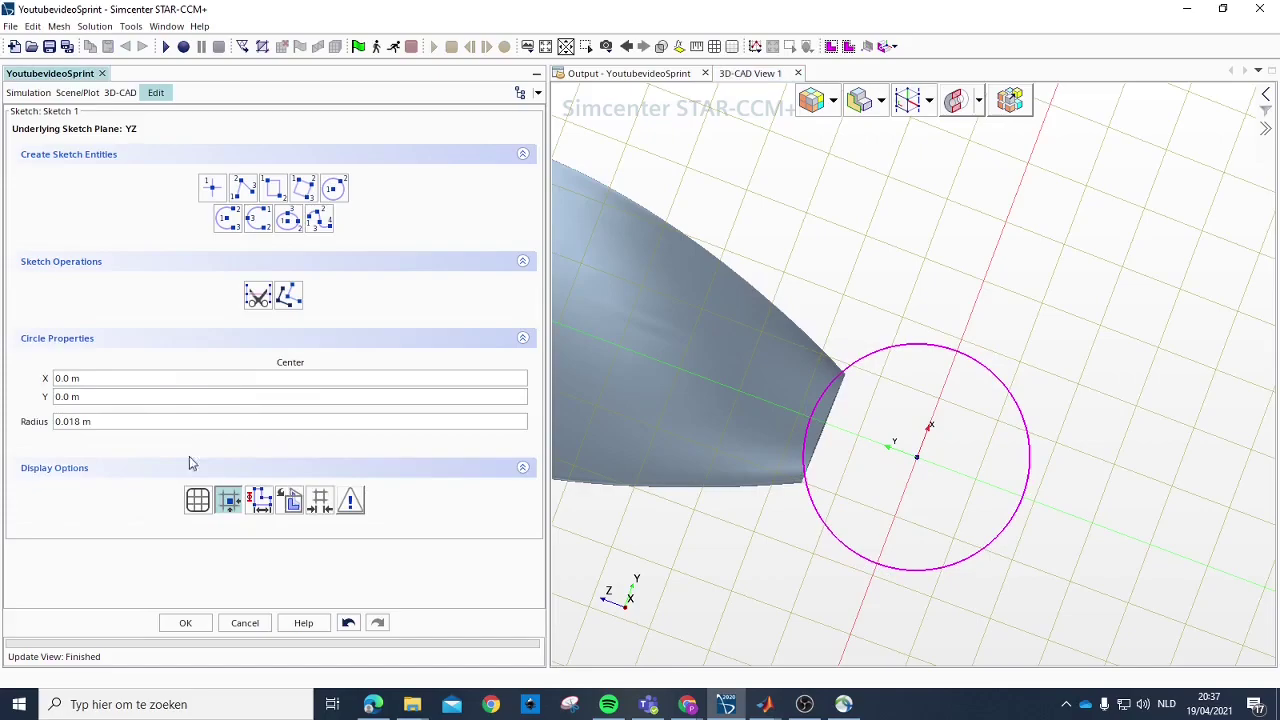
drag(808, 492, 833, 452)
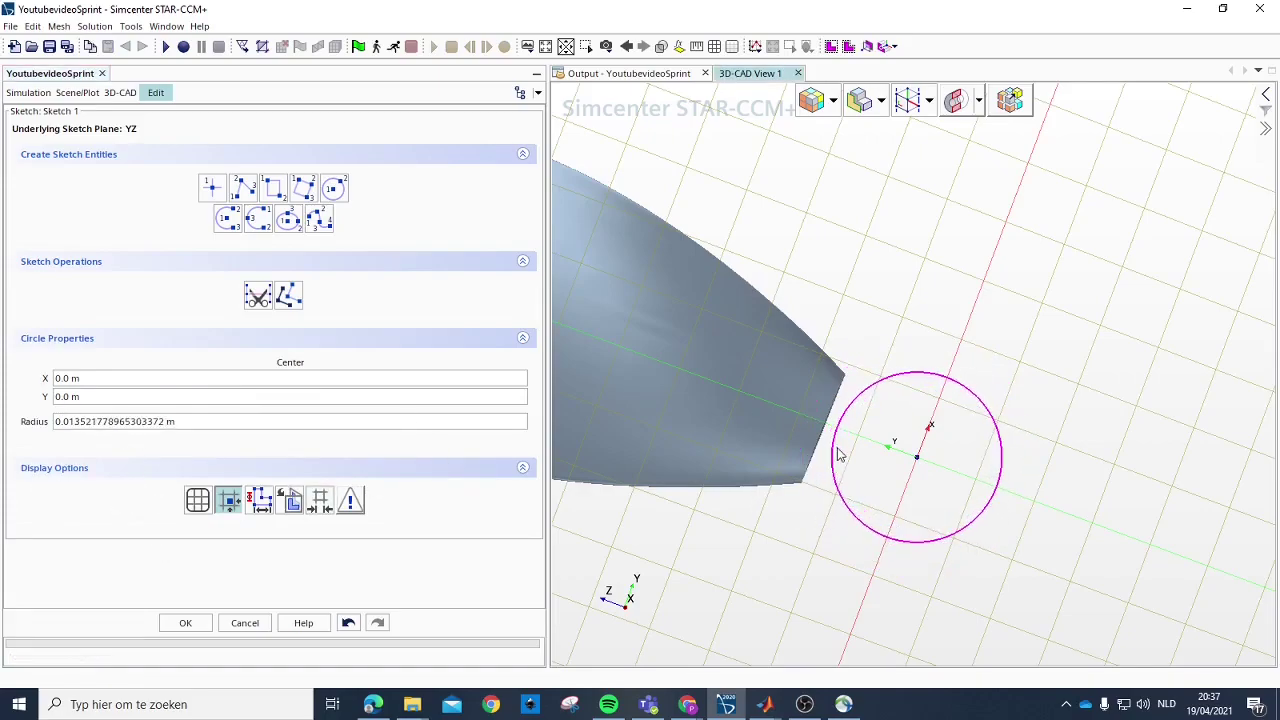
drag(880, 398, 872, 392)
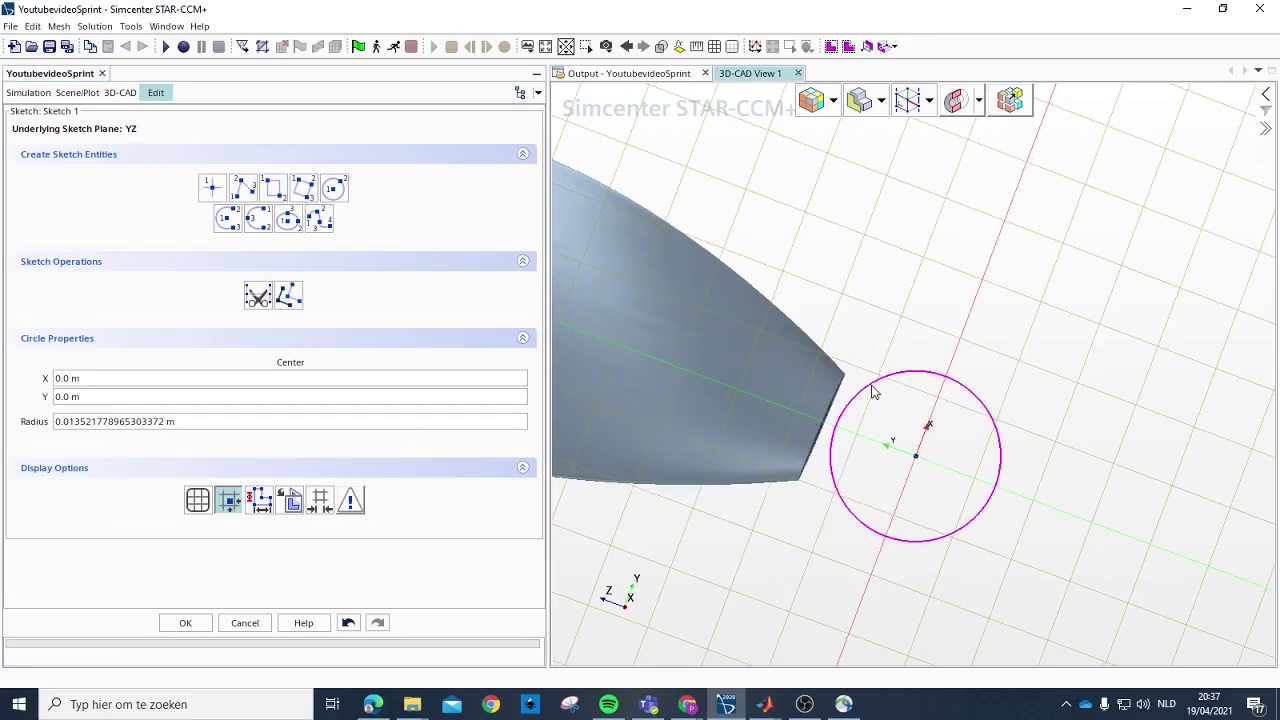
triple_click(231, 421)
text(0.018)
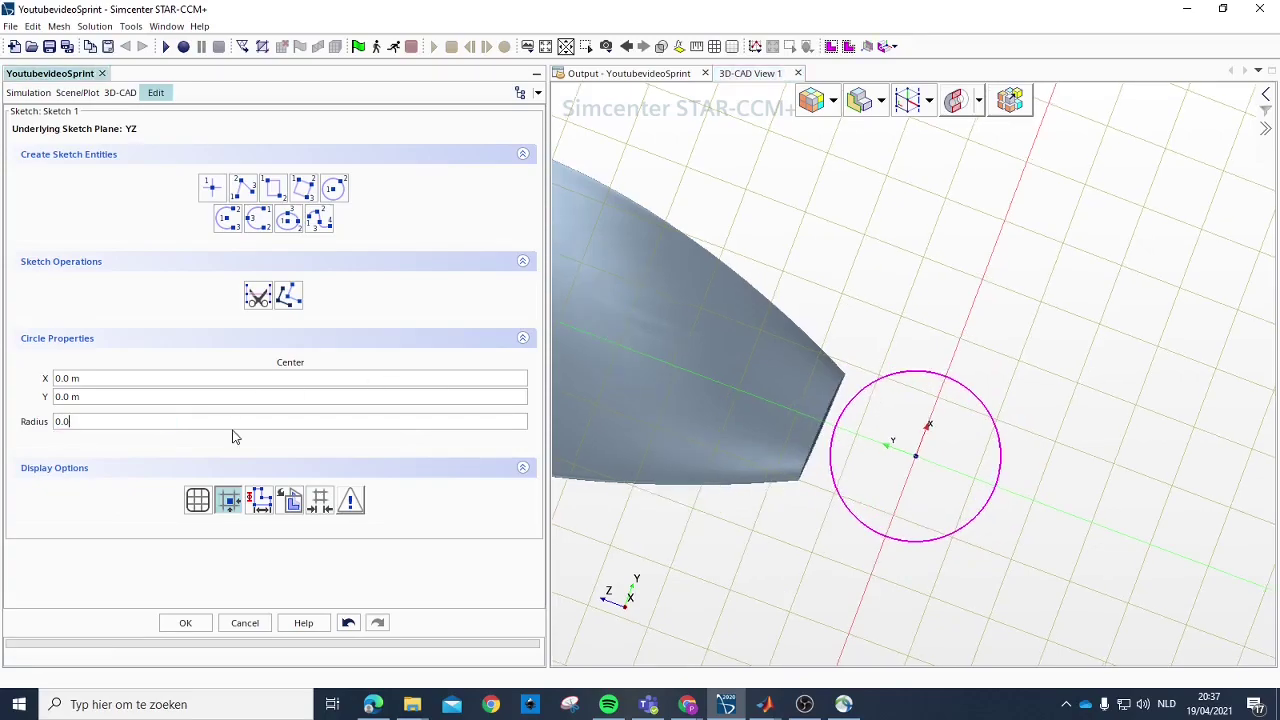
click(185, 623)
Step: Extrude the hub circle sketch 0.02 m as a solid with the Two Way Symmetric option and body interaction None
scroll(75, 207, down, 4)
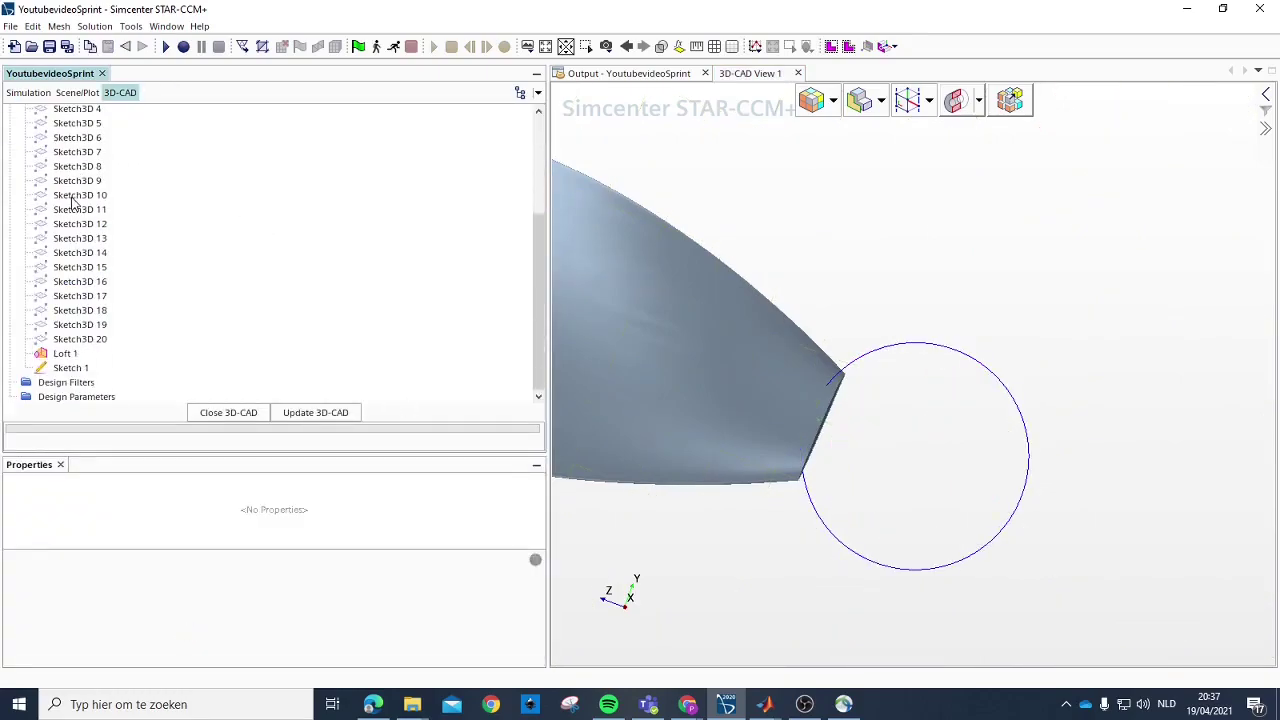
click(72, 368)
right_click(72, 368)
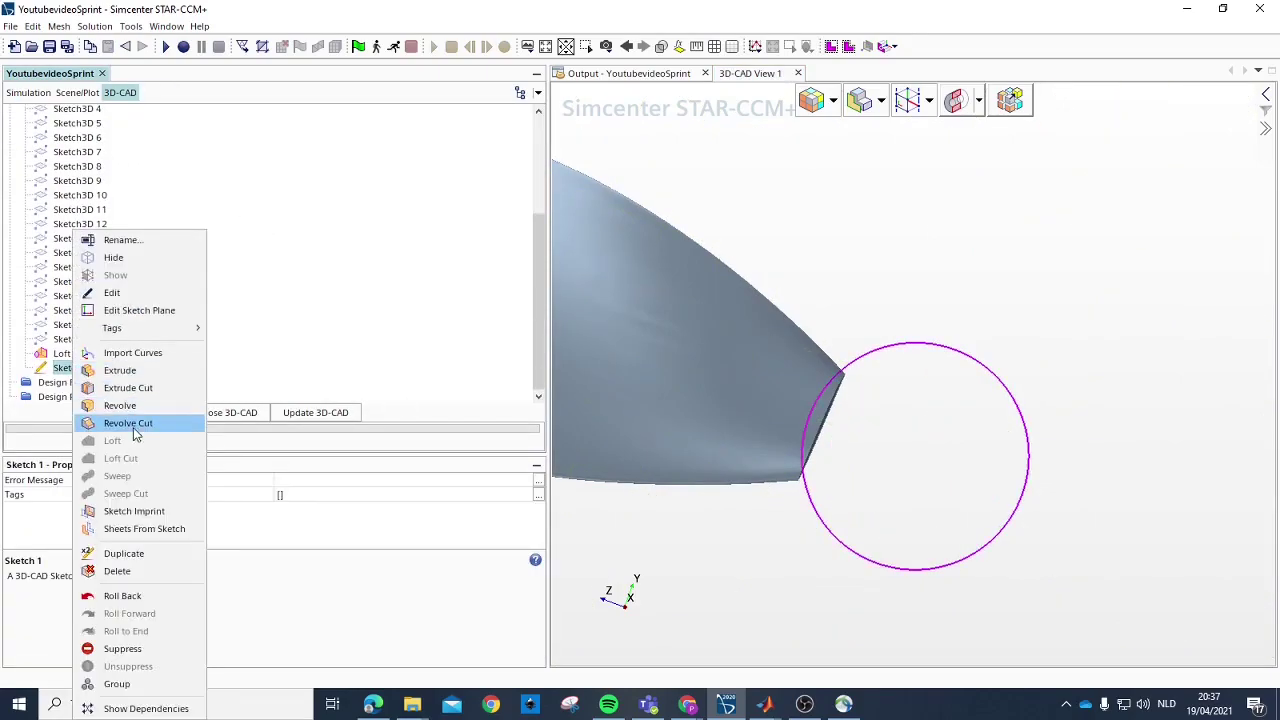
click(120, 370)
click(229, 348)
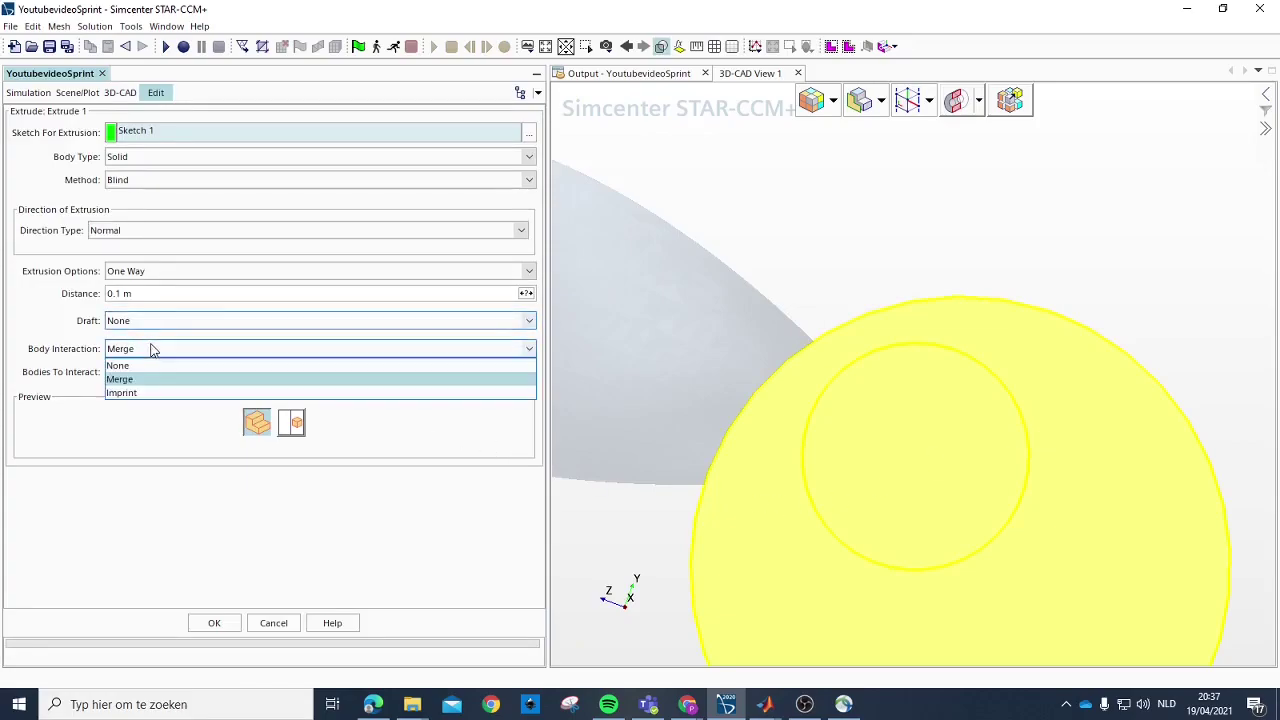
click(155, 366)
drag(874, 560, 793, 540)
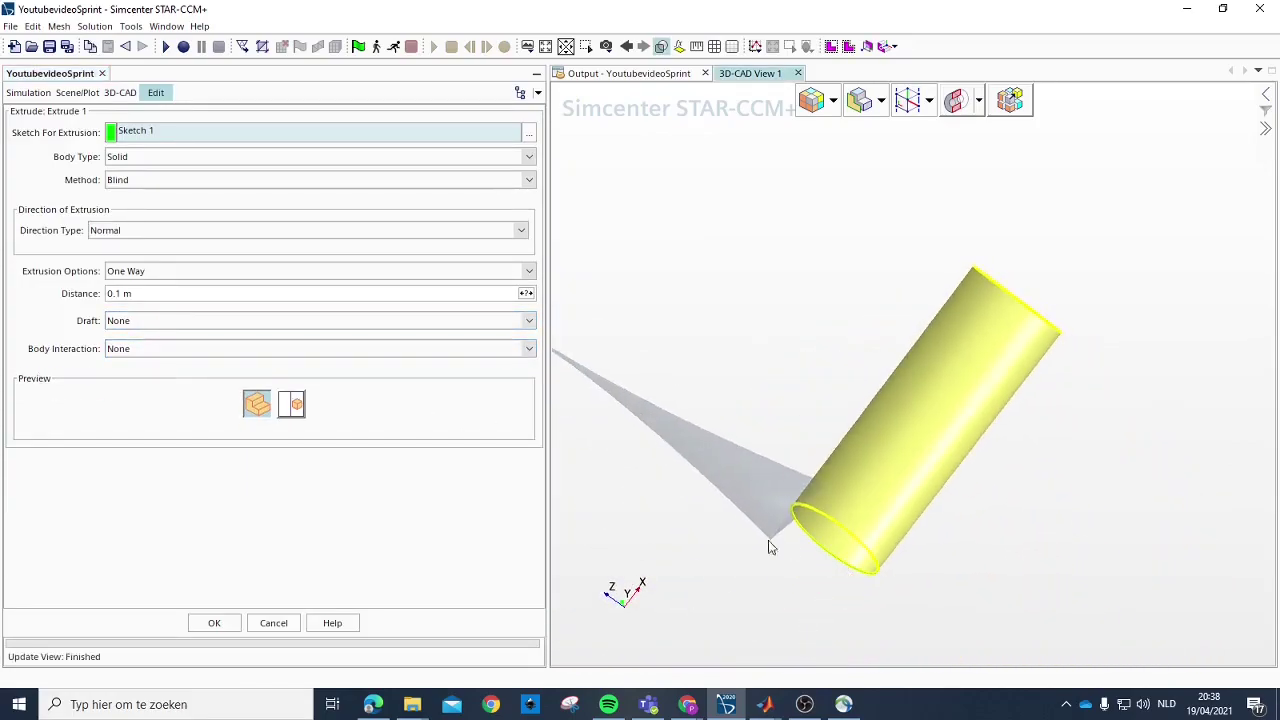
click(127, 292)
text(0.0)
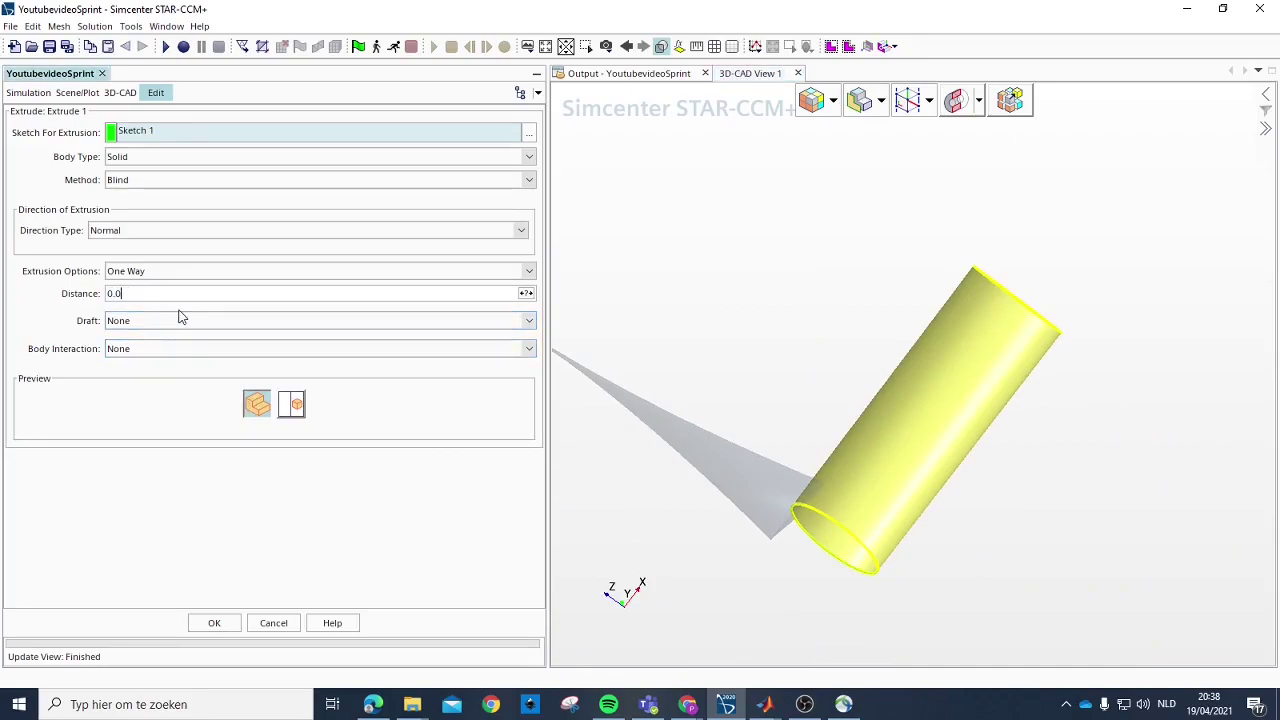
click(228, 272)
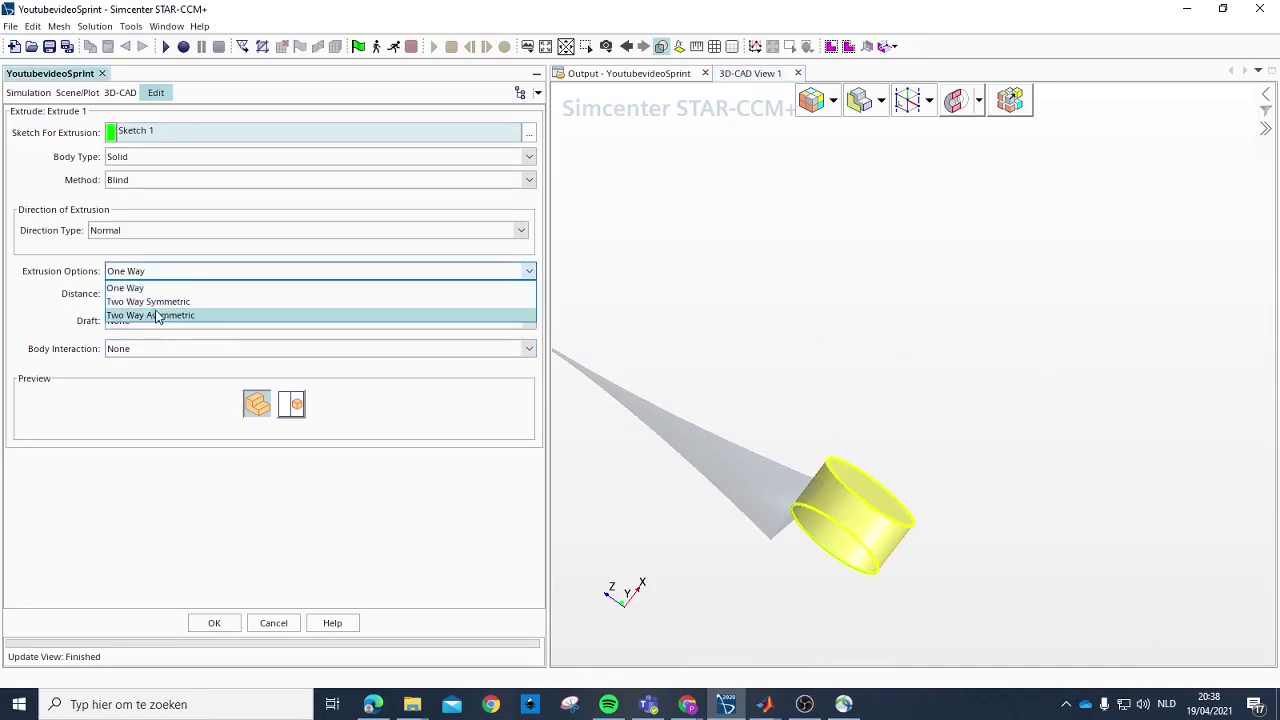
click(166, 295)
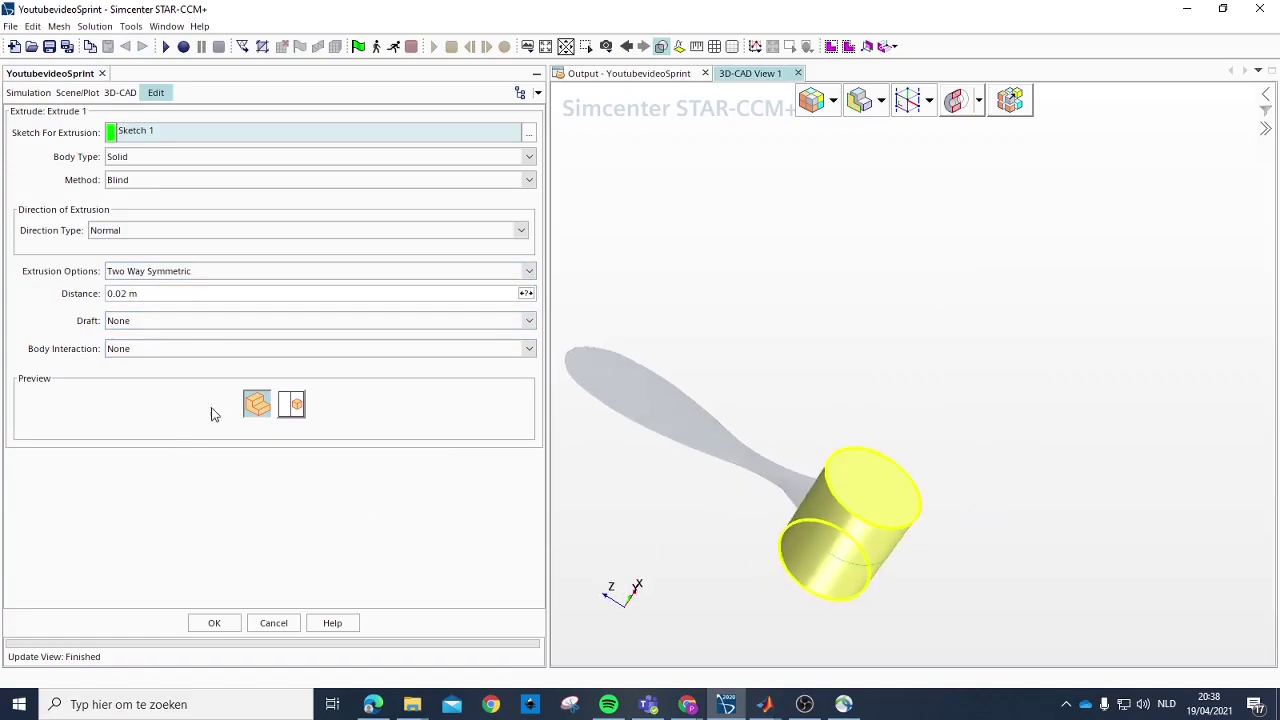
click(214, 622)
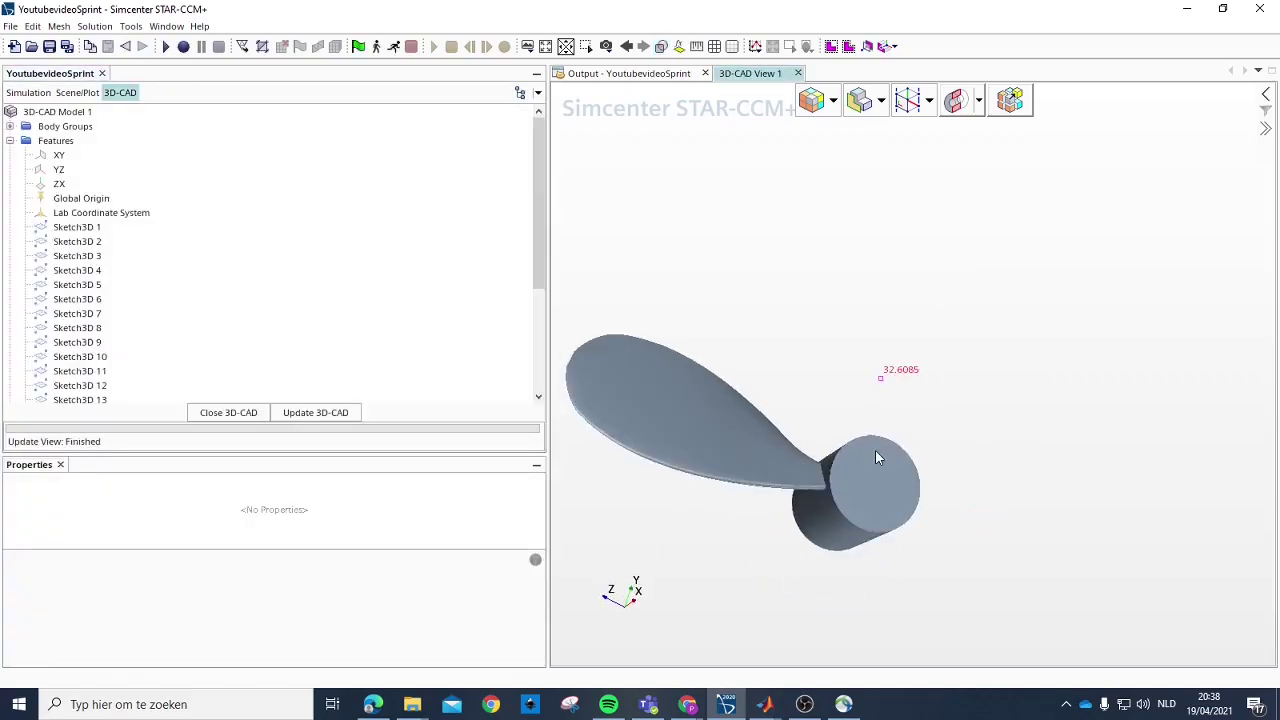
Step: Start a circular pattern of the blade body with the axis direction set to 1, 0, 0 in the Lab Coordinate System
scroll(72, 362, down, 4)
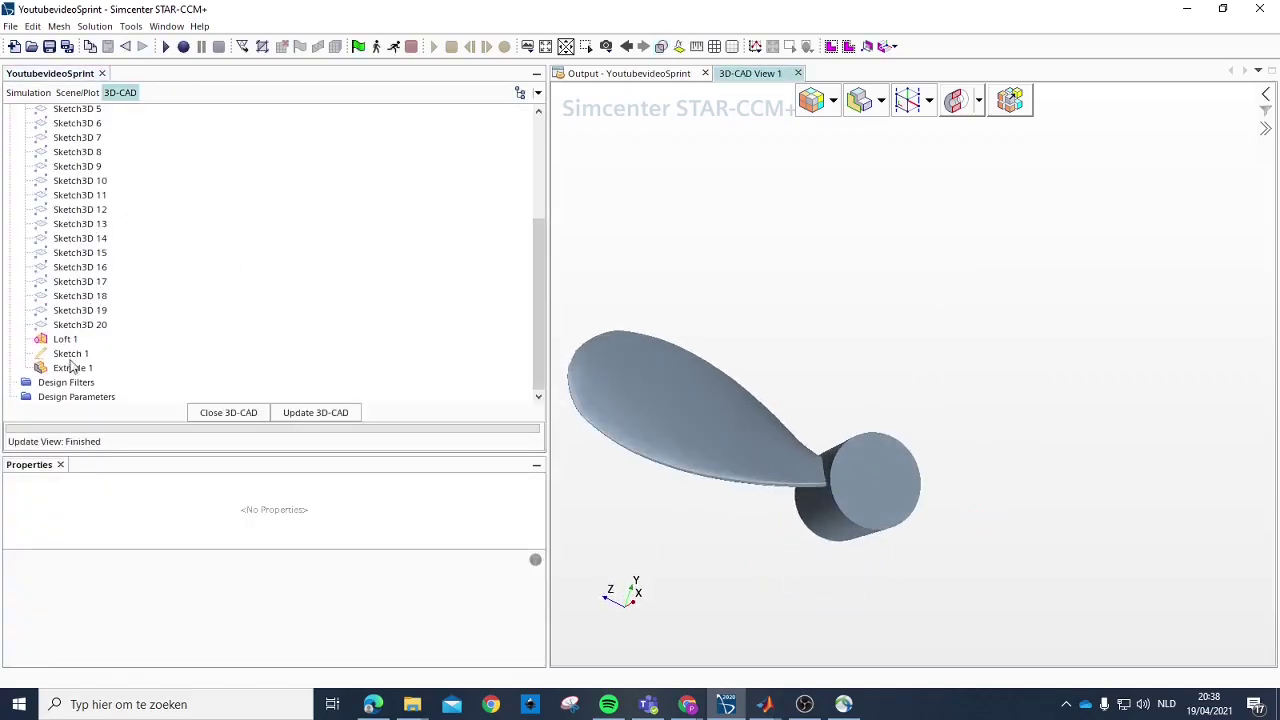
click(670, 435)
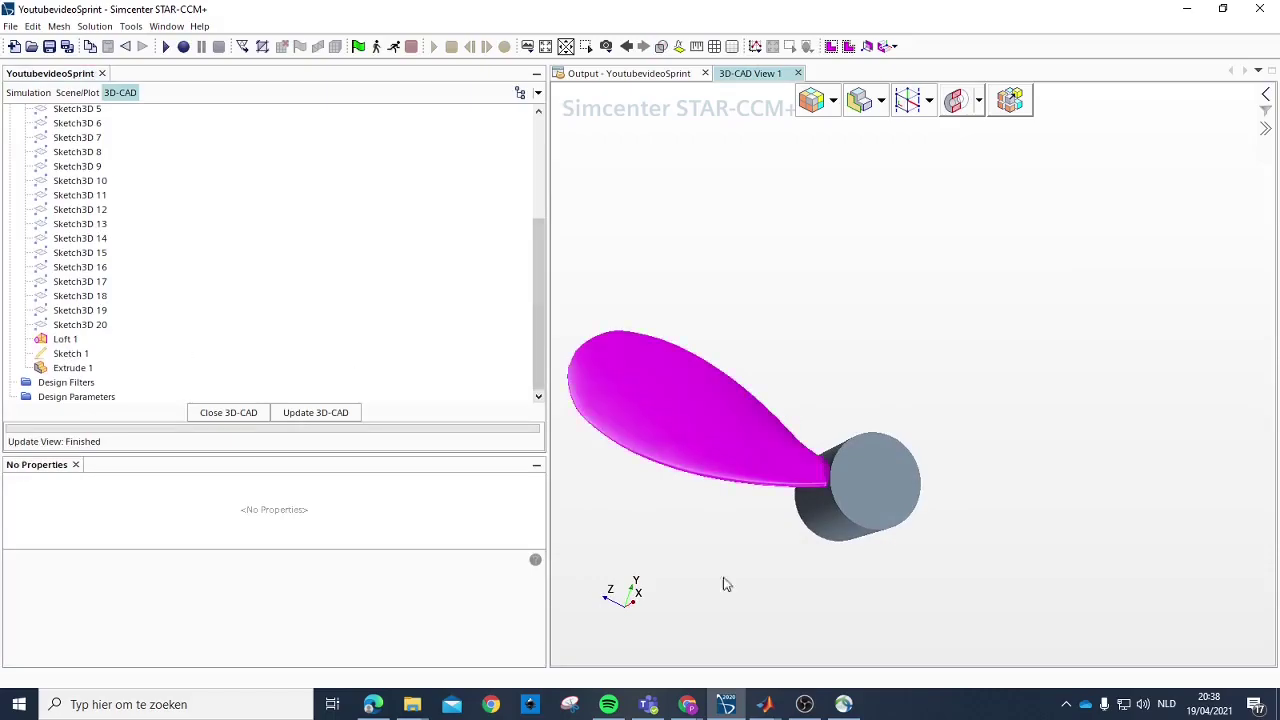
right_click(678, 430)
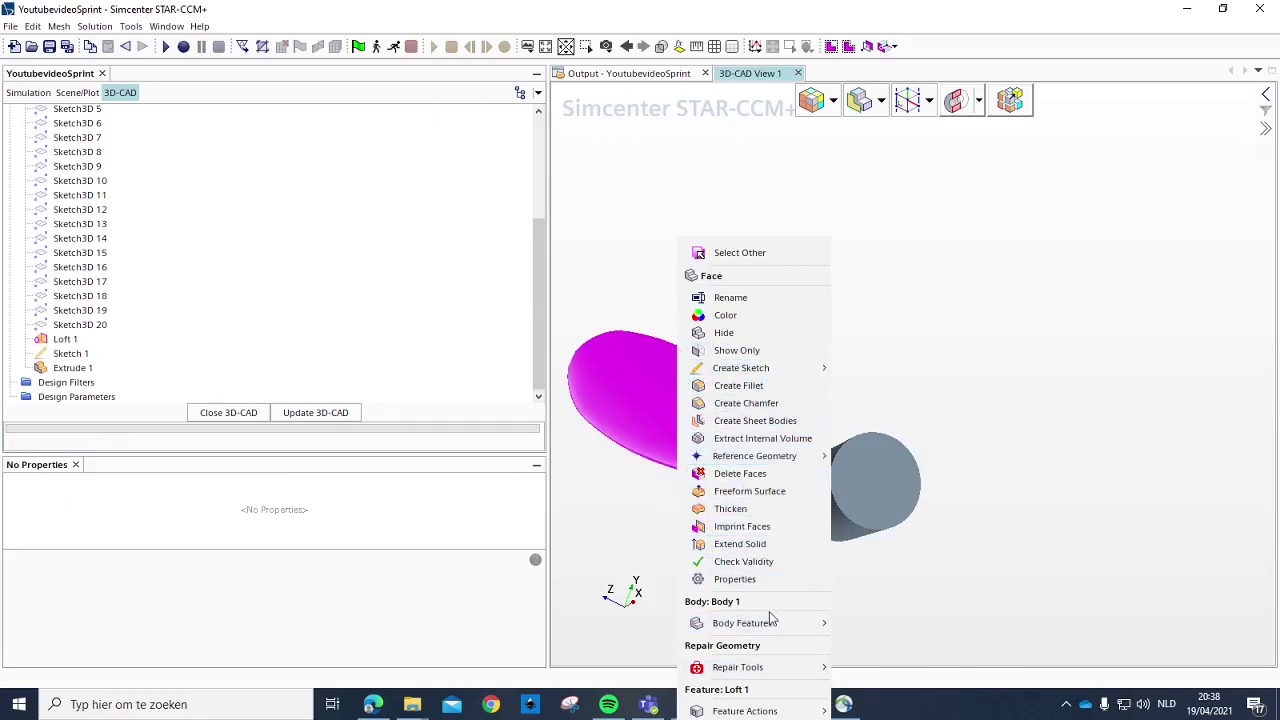
mouse_move(771, 620)
mouse_move(900, 465)
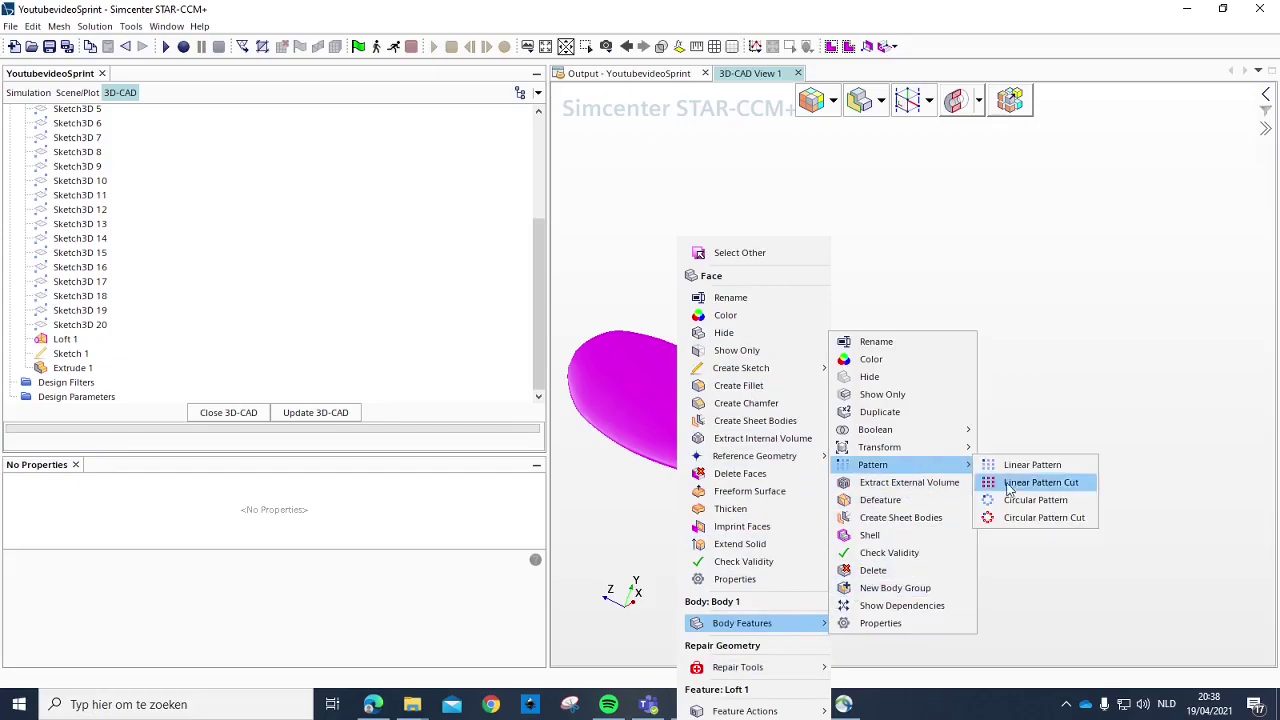
click(1050, 500)
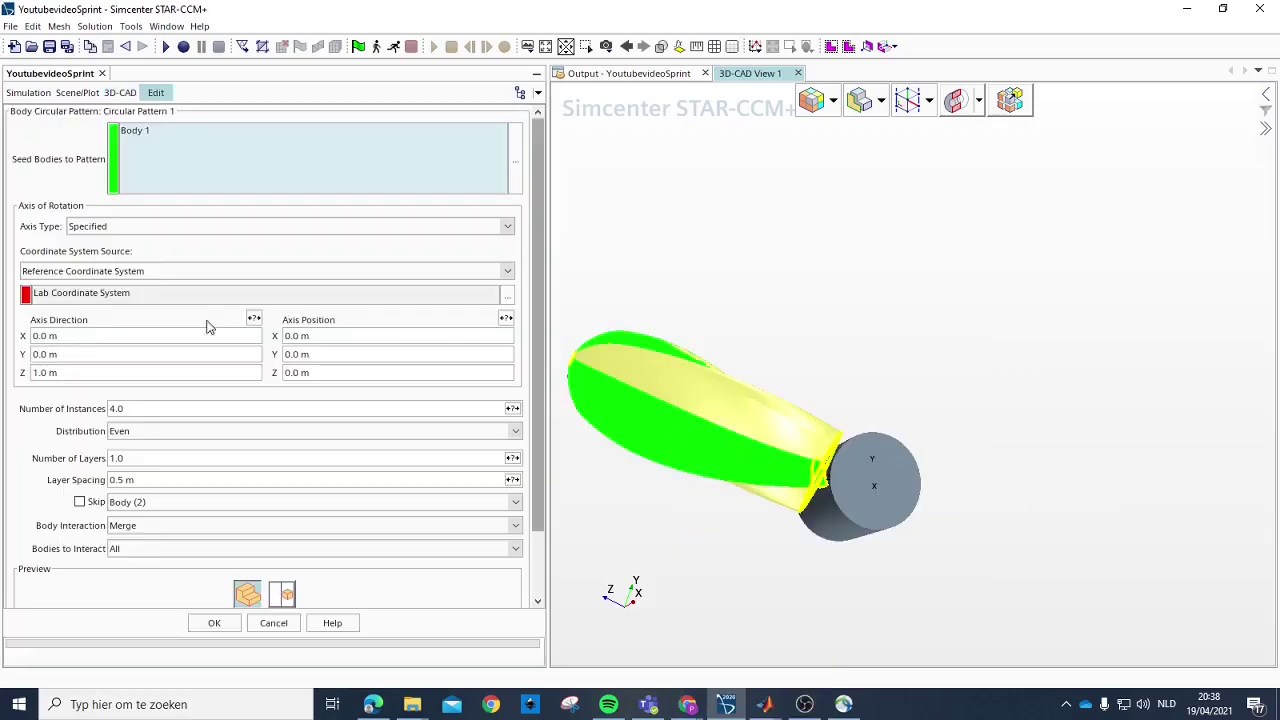
click(88, 372)
click(72, 336)
text(1)
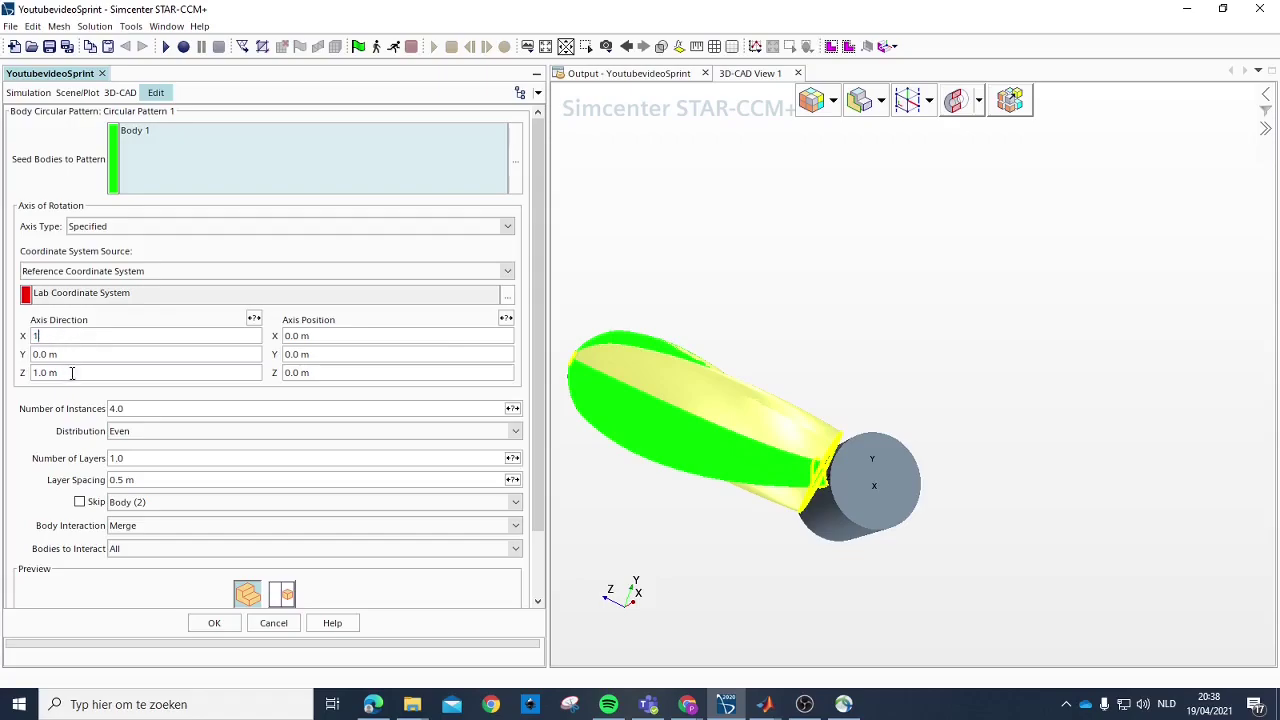
click(79, 373)
text(0)
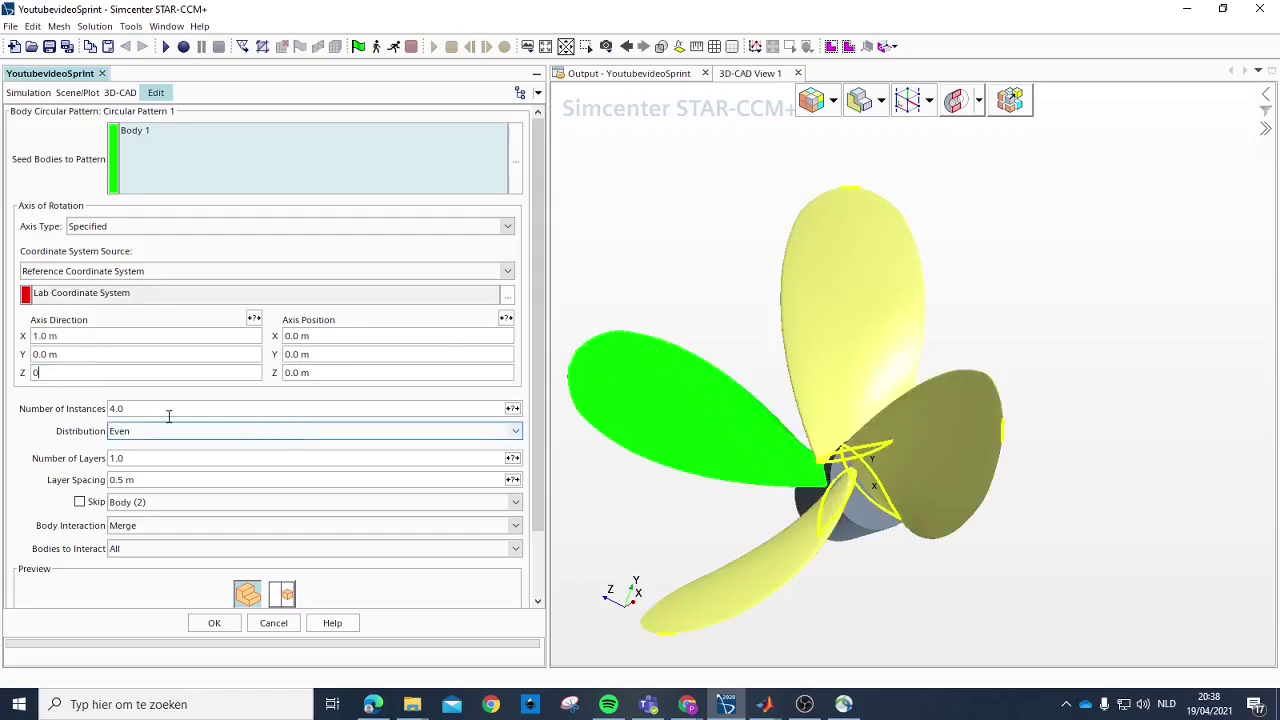
click(139, 355)
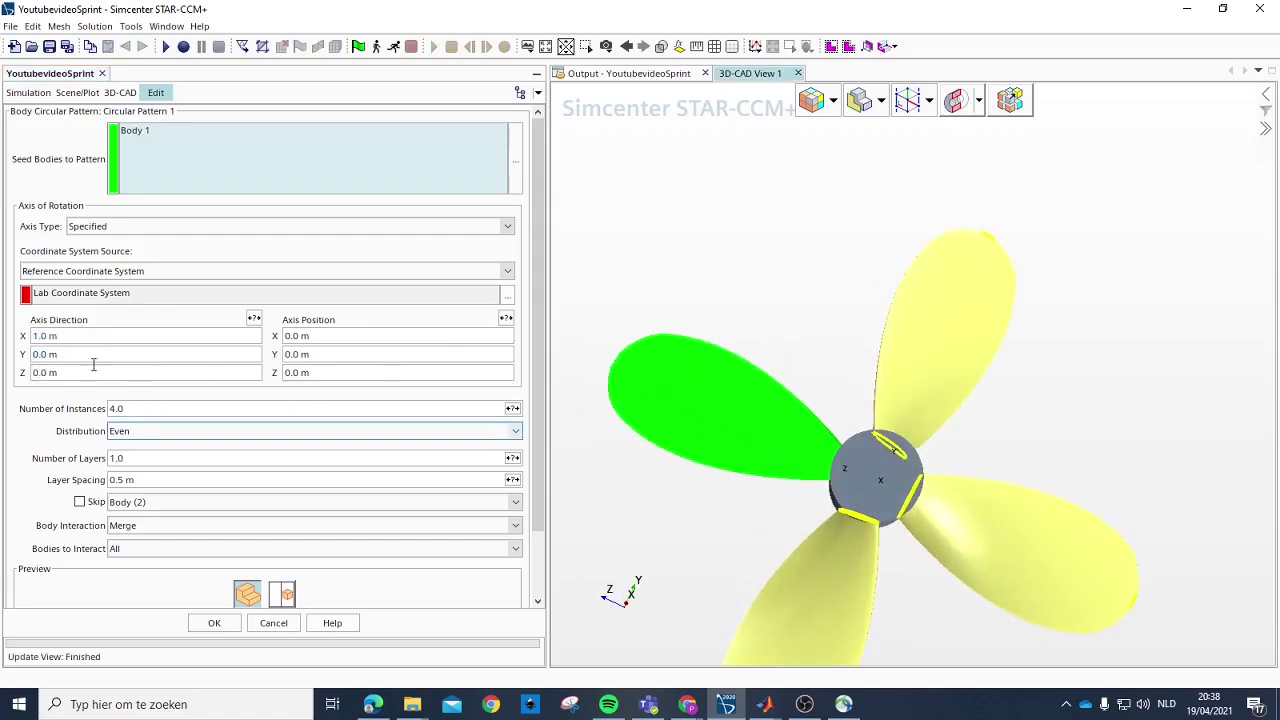
Step: Set the blade pattern to 2 instances with body interaction None and create it
click(152, 408)
text(2)
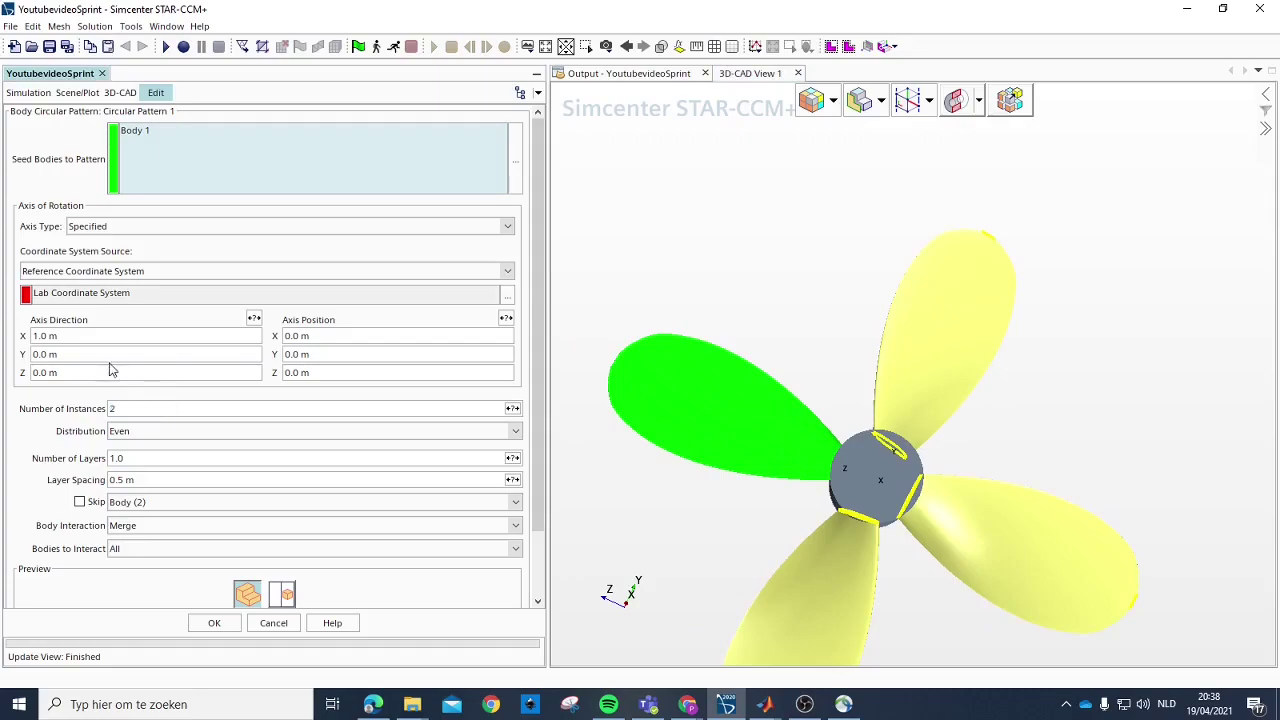
key(Return)
drag(1000, 510, 483, 519)
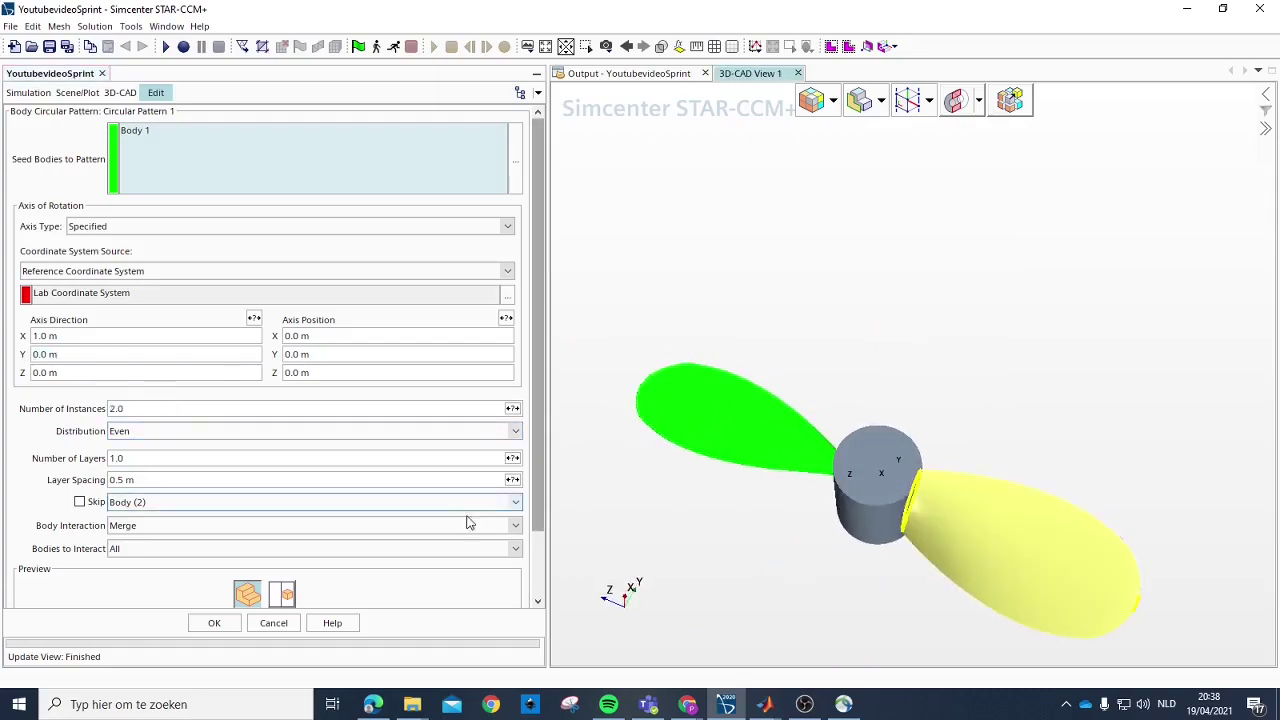
click(150, 527)
click(140, 538)
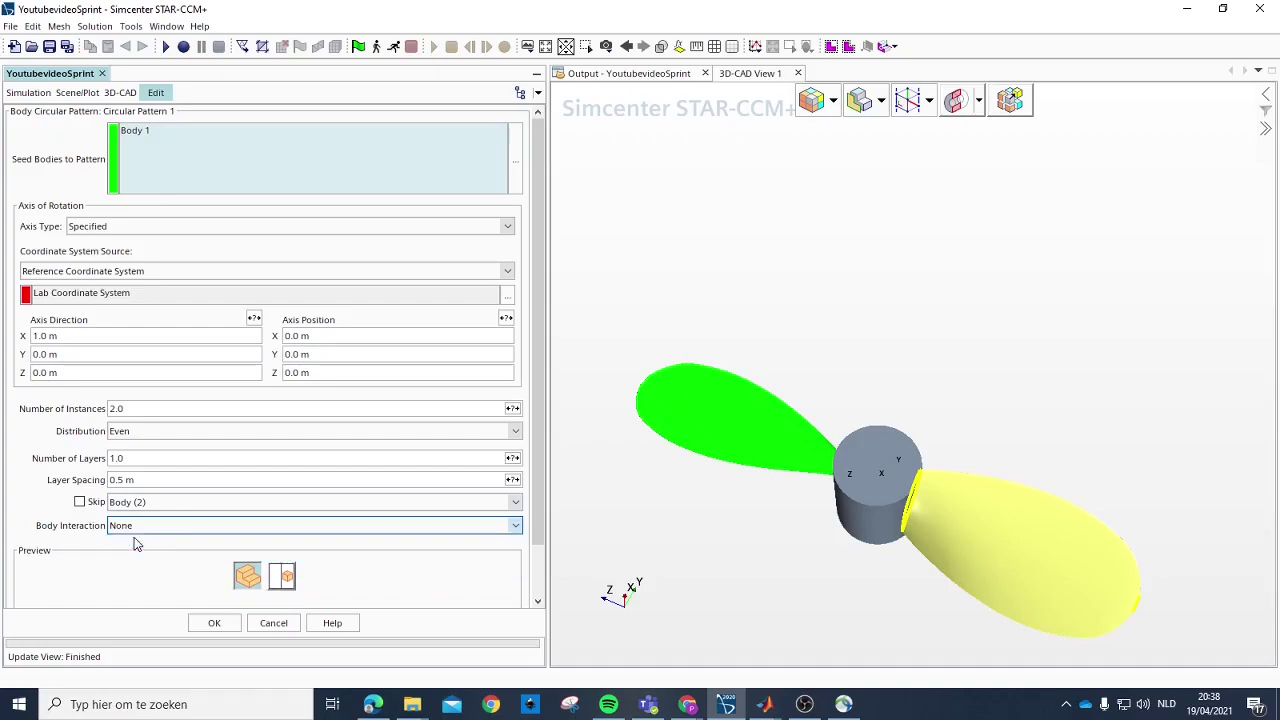
click(226, 627)
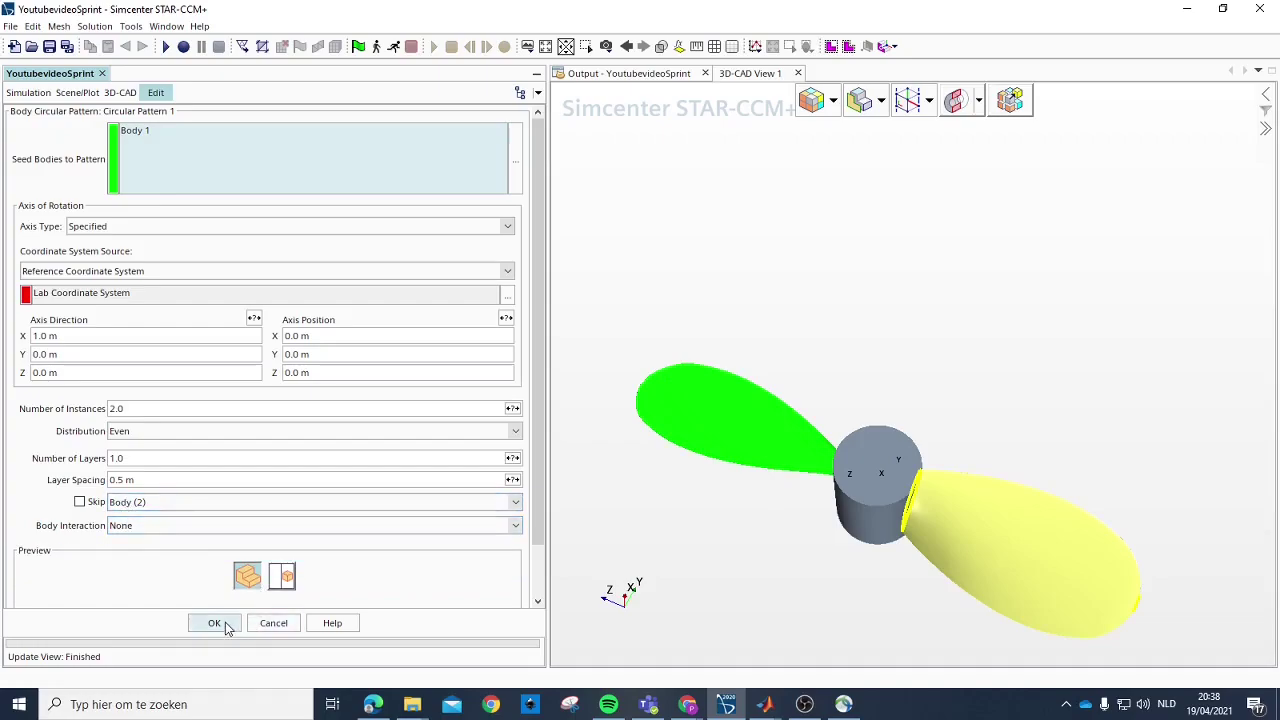
Step: Group both blade bodies and the hub body into a new body group
mouse_move(817, 488)
mouse_down()
mouse_move(868, 560)
mouse_move(963, 569)
mouse_move(1040, 611)
mouse_move(931, 480)
mouse_move(940, 445)
mouse_move(930, 452)
mouse_up()
scroll(86, 243, up, 1)
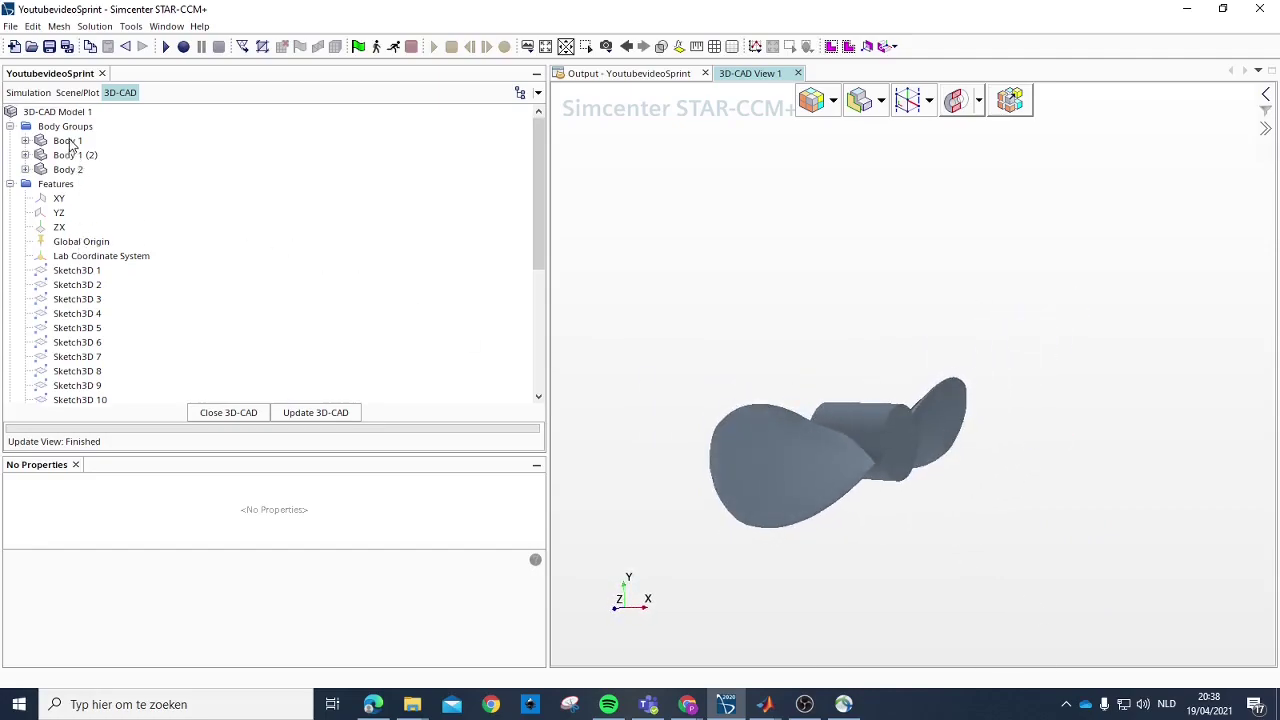
click(70, 143)
shift+click(74, 171)
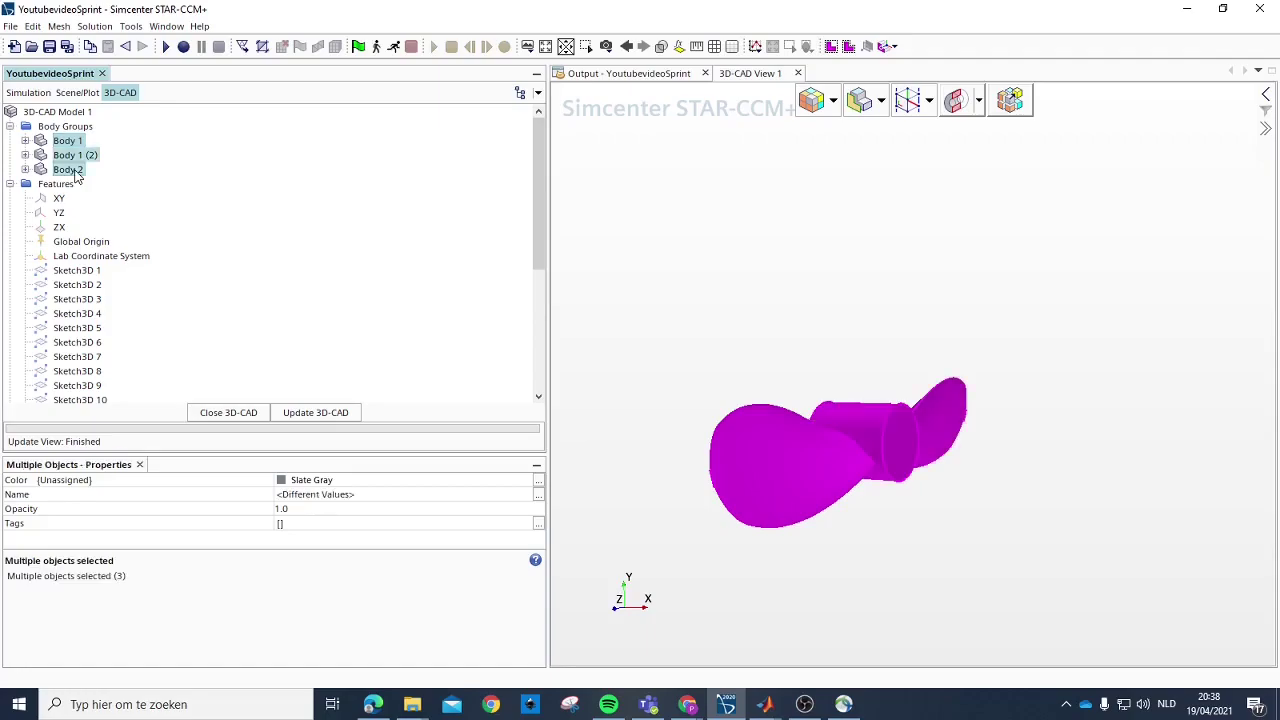
right_click(77, 160)
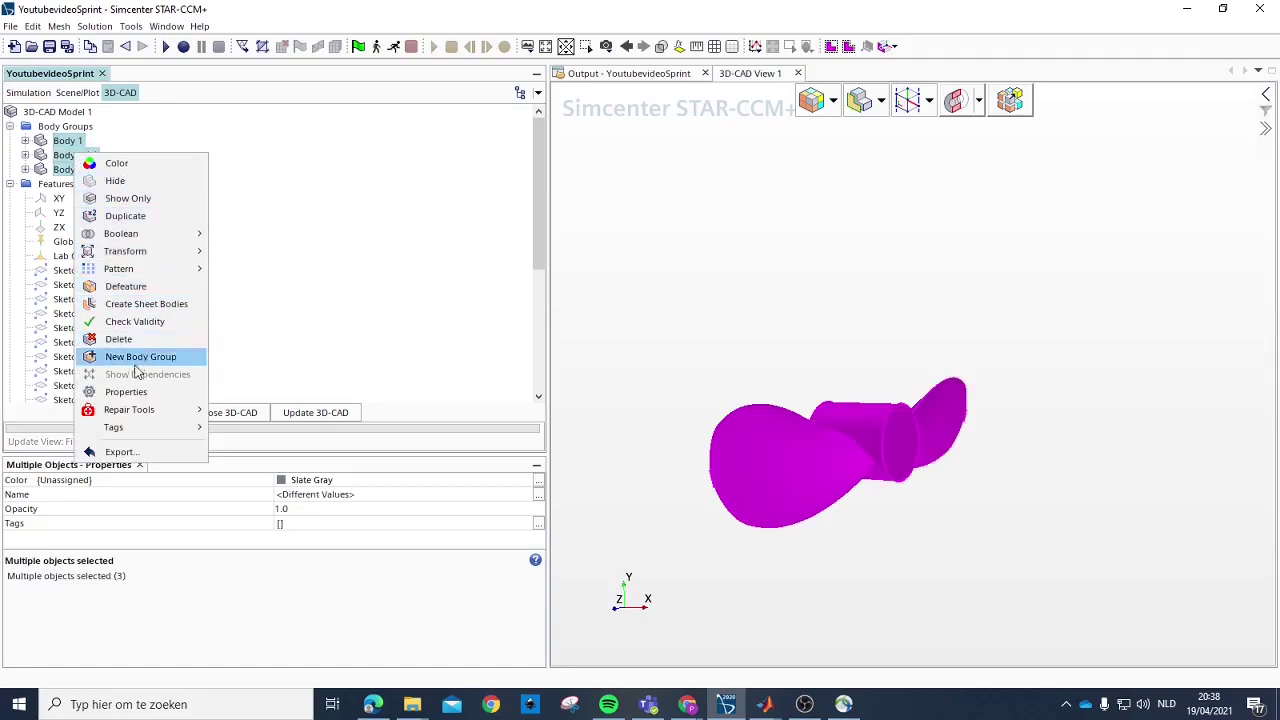
click(166, 357)
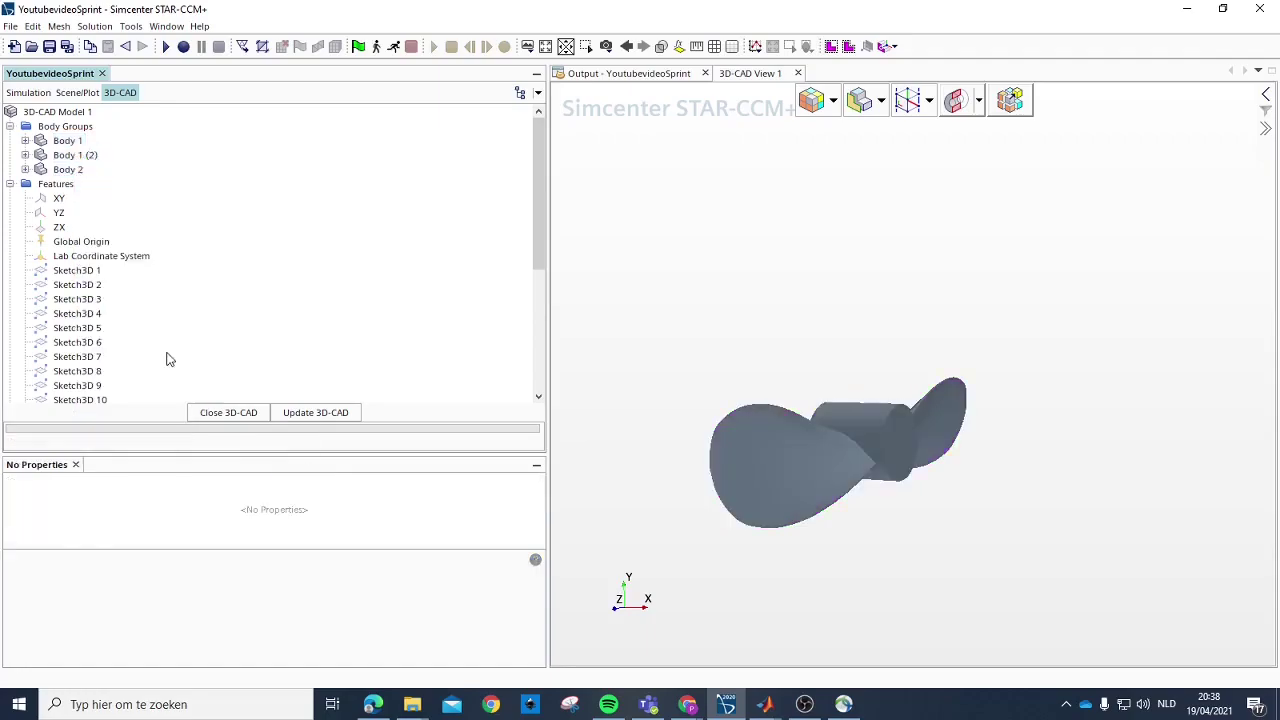
click(226, 623)
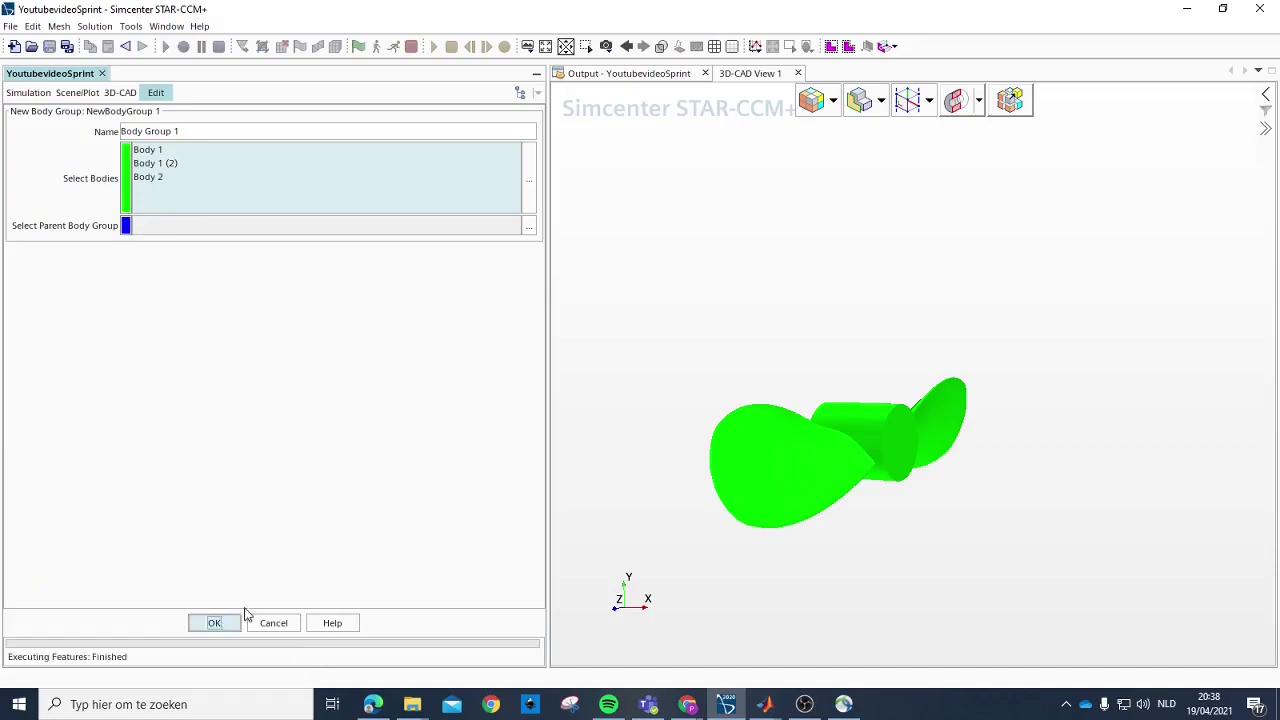
Step: Rename the new body group as prop1
click(75, 141)
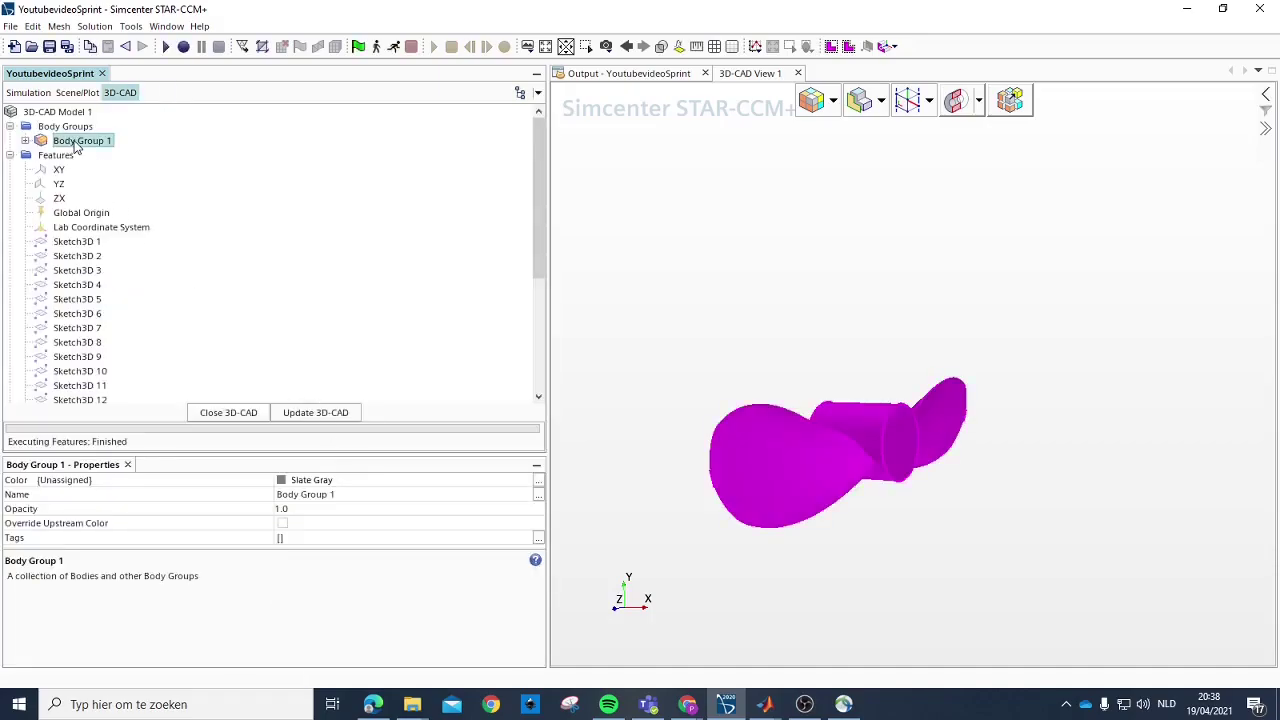
click(72, 141)
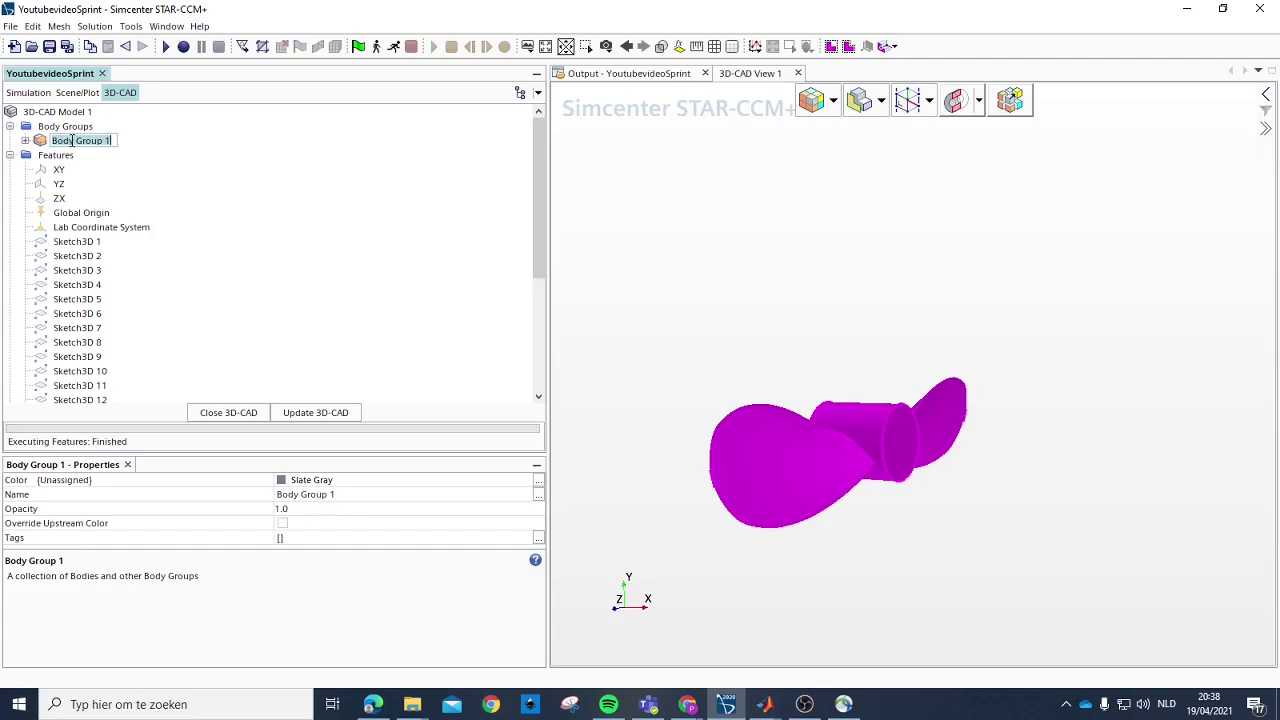
text(prop)
key(Return)
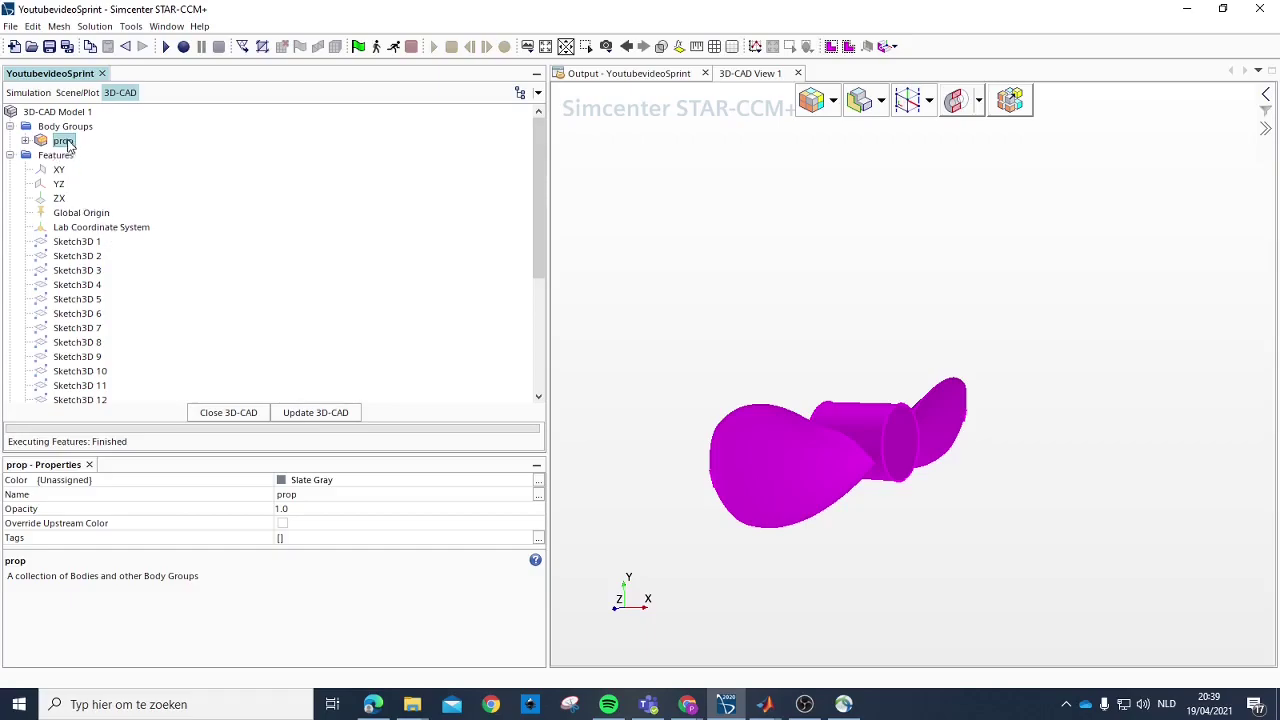
click(70, 142)
text(1)
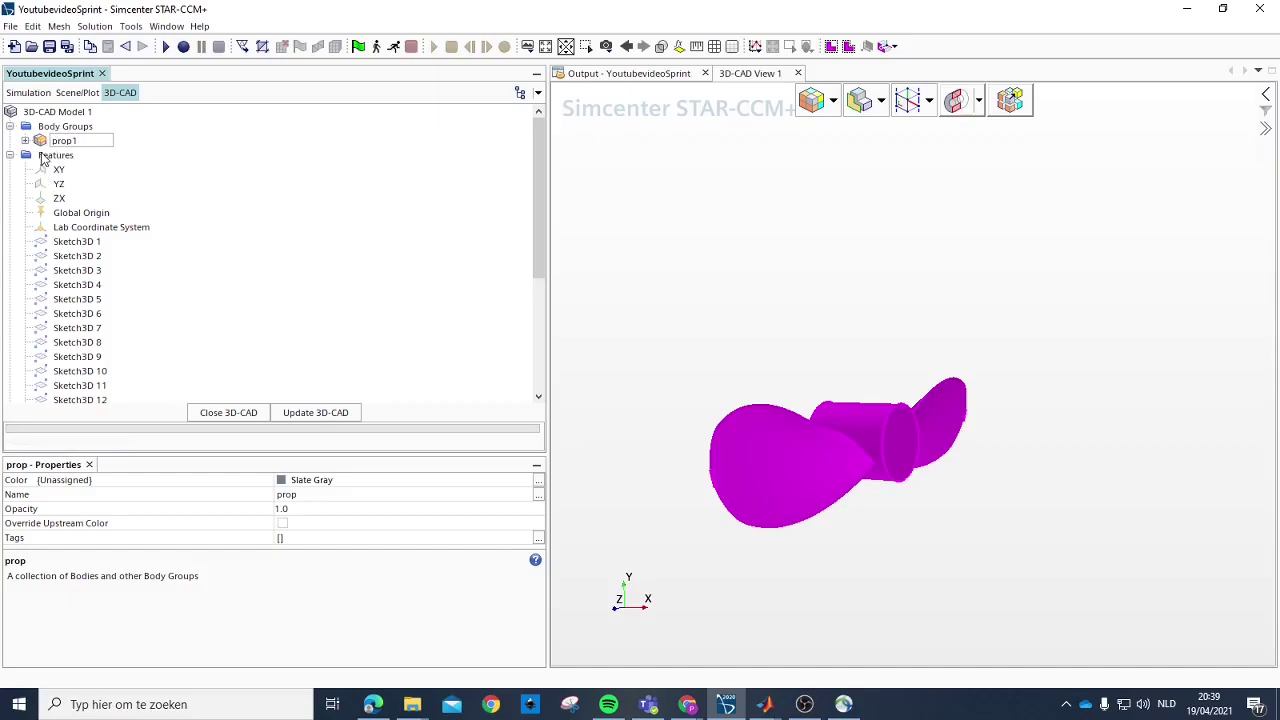
key(Return)
drag(884, 486, 910, 480)
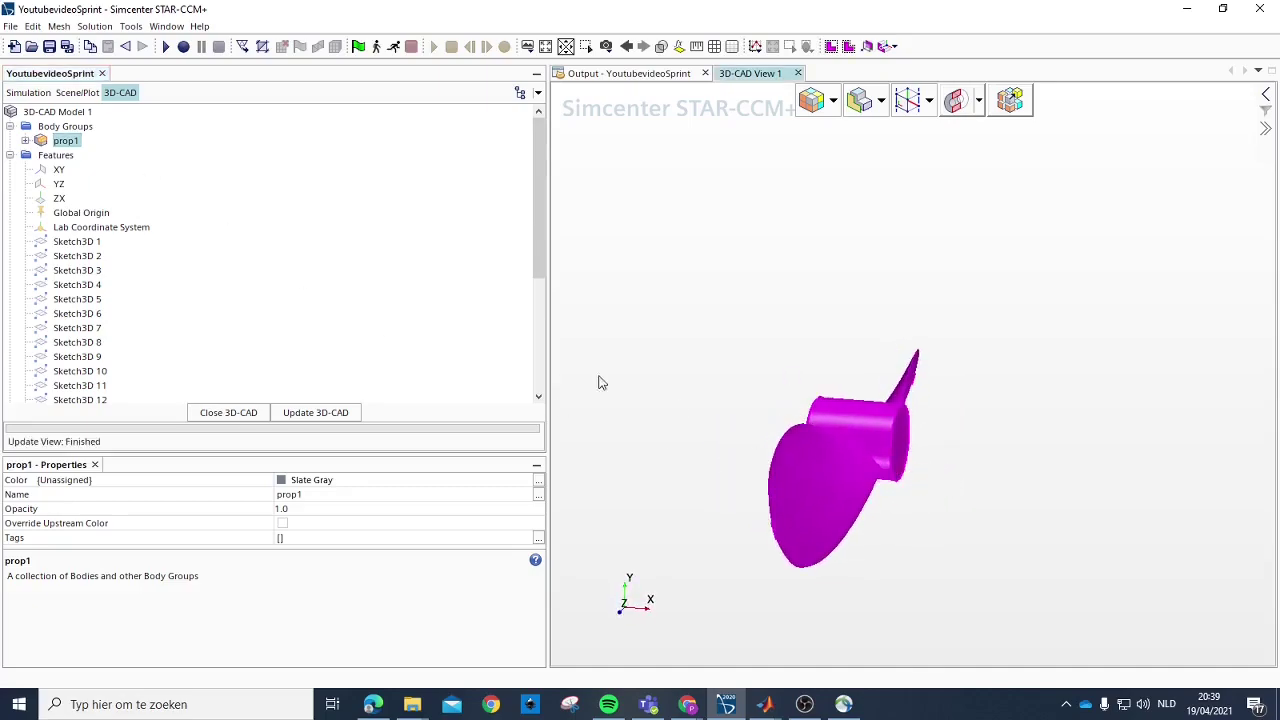
scroll(110, 230, down, 5)
scroll(106, 257, up, 5)
right_click(60, 127)
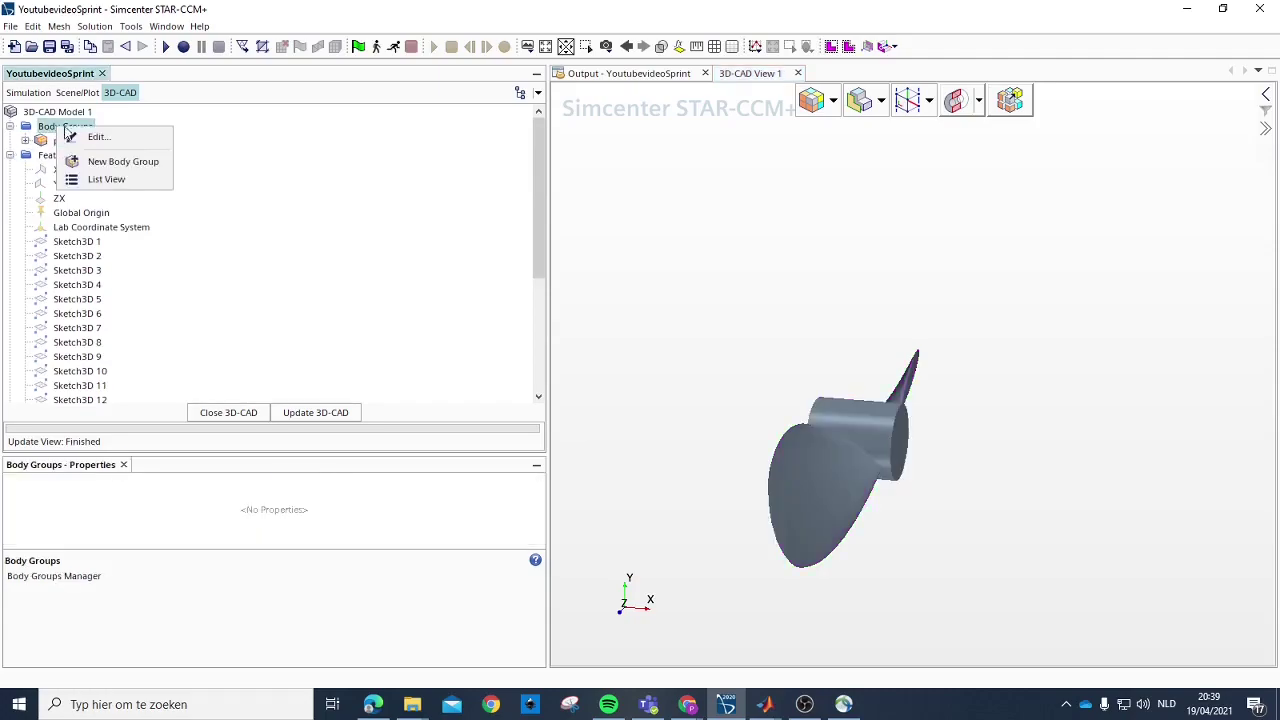
right_click(55, 111)
mouse_move(160, 177)
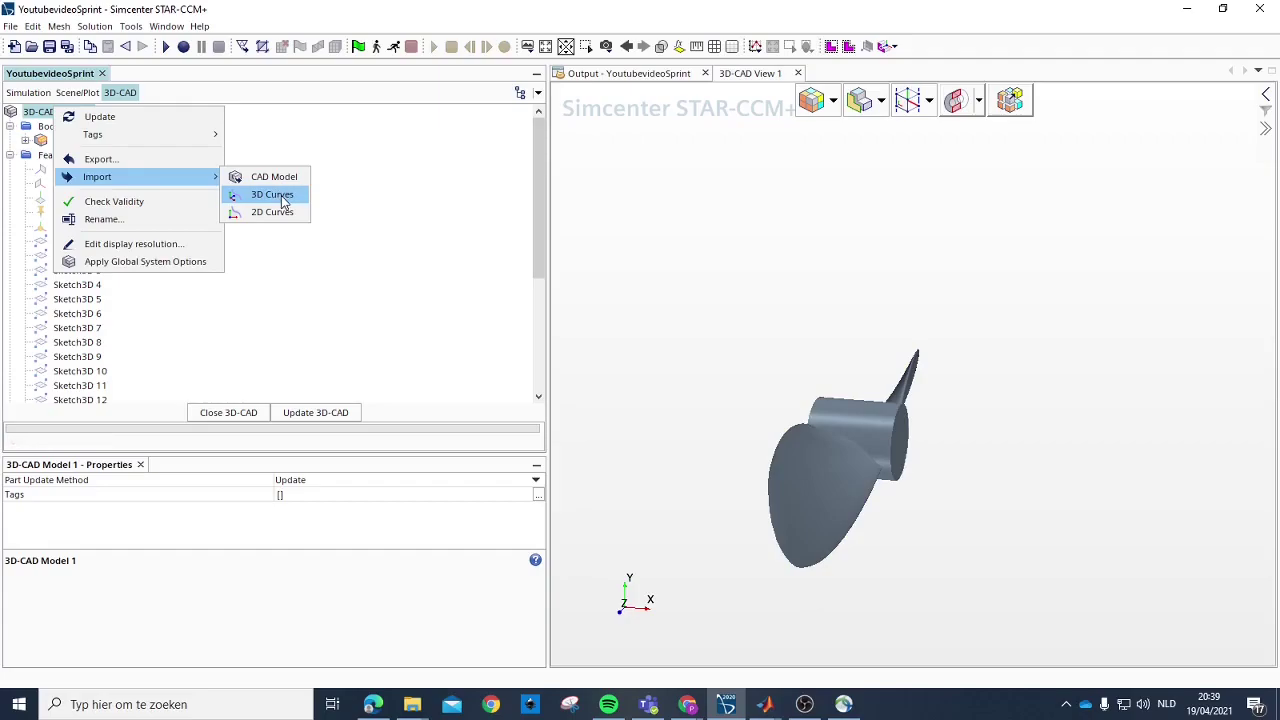
click(311, 134)
drag(909, 520, 1021, 418)
drag(929, 540, 905, 485)
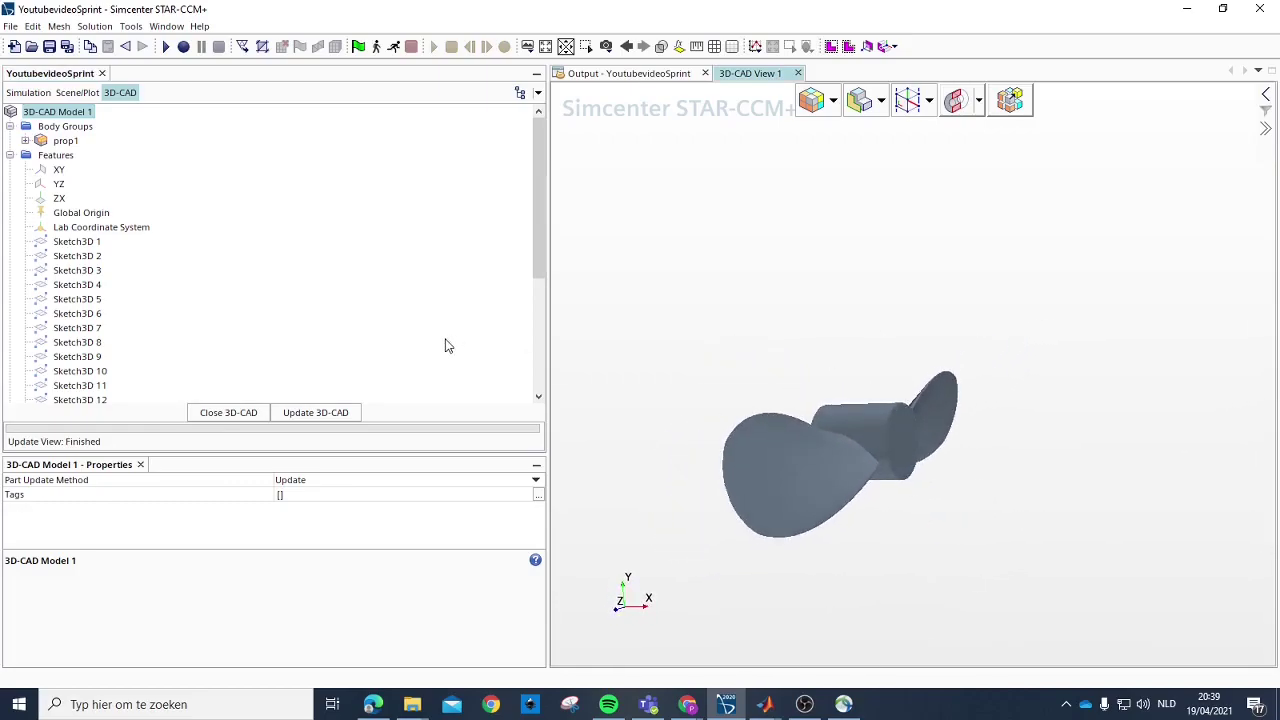
drag(749, 378, 905, 425)
drag(770, 493, 626, 540)
drag(706, 470, 914, 528)
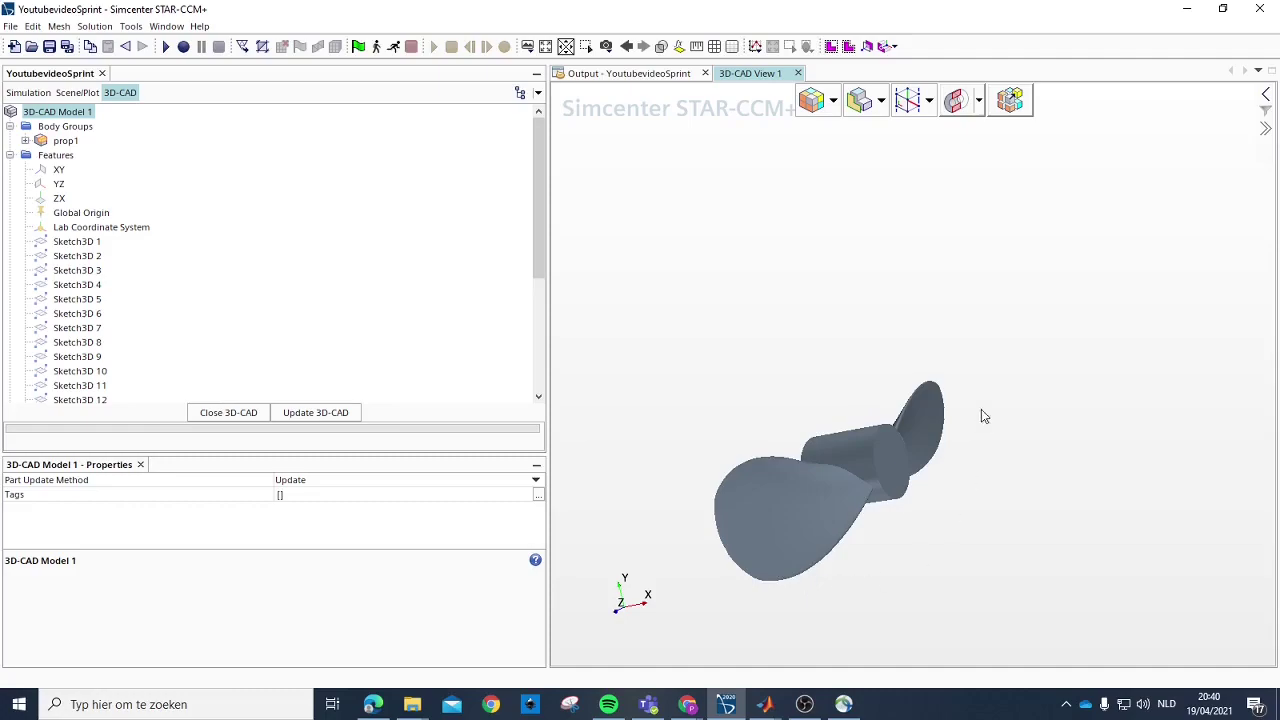
Step: Sketch a circle of radius 0.12 m centred on the origin of the YZ plane, enclosing both blades
click(60, 184)
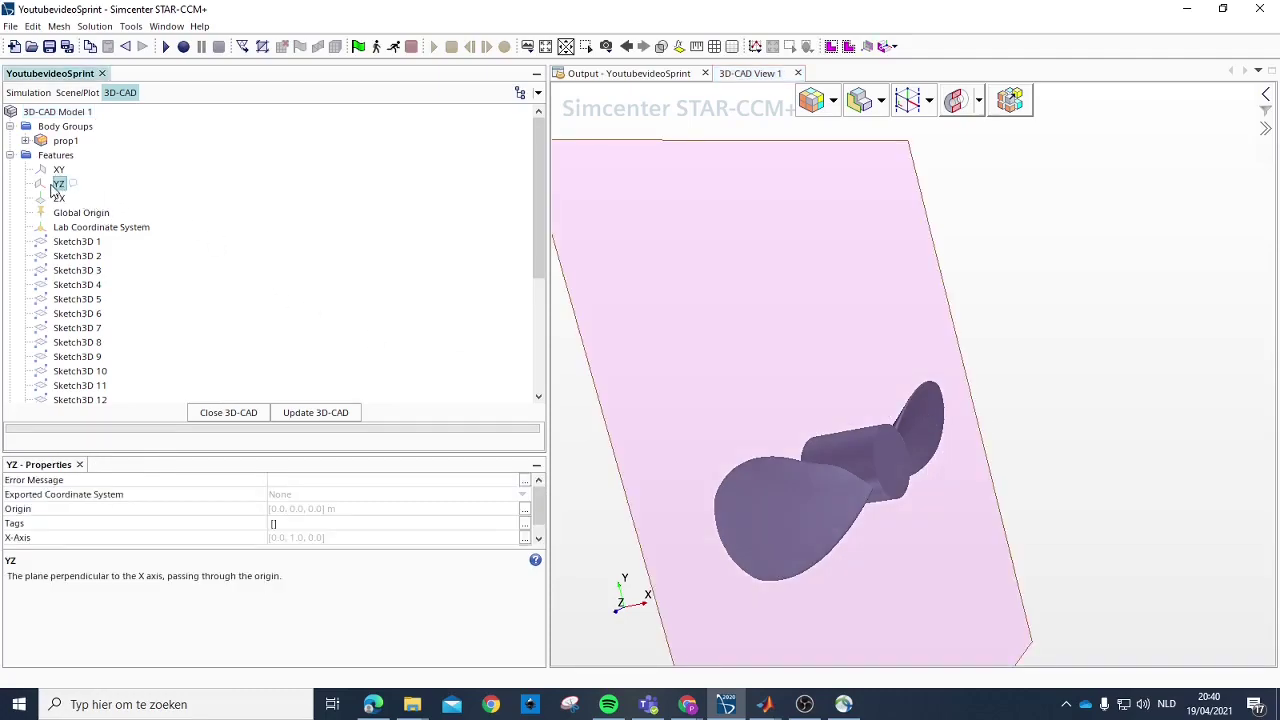
right_click(54, 186)
click(115, 248)
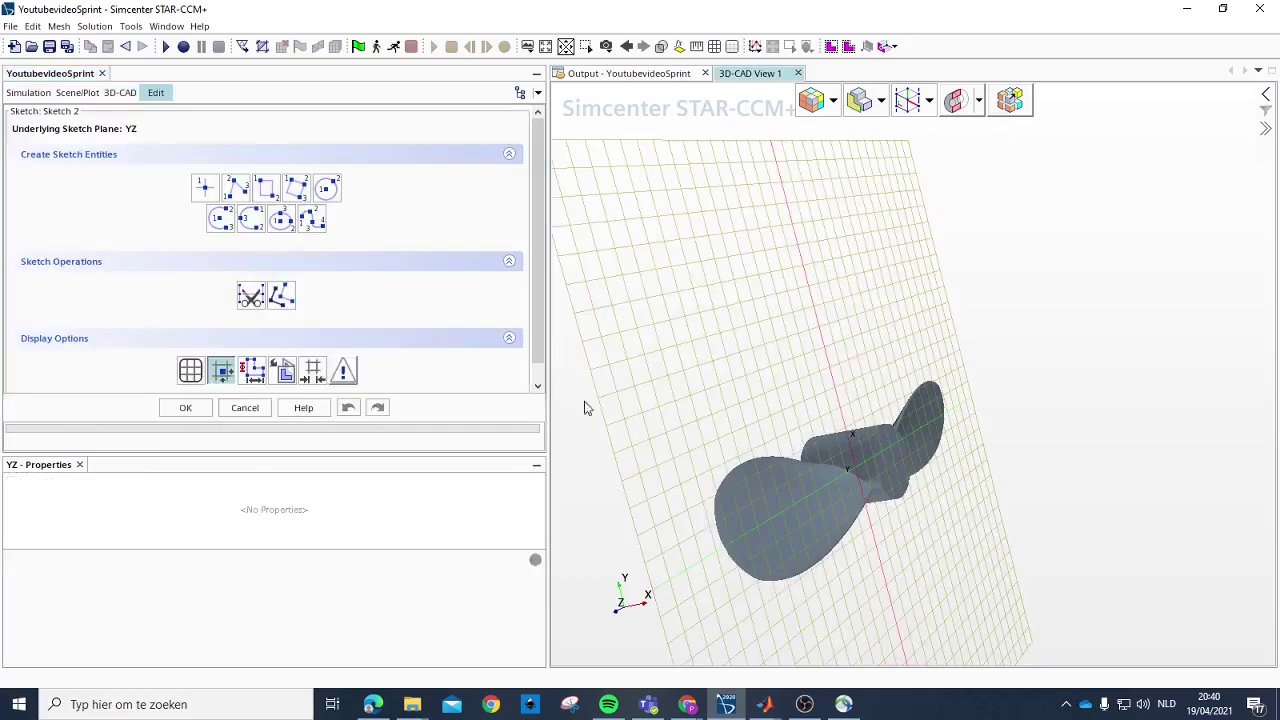
click(337, 189)
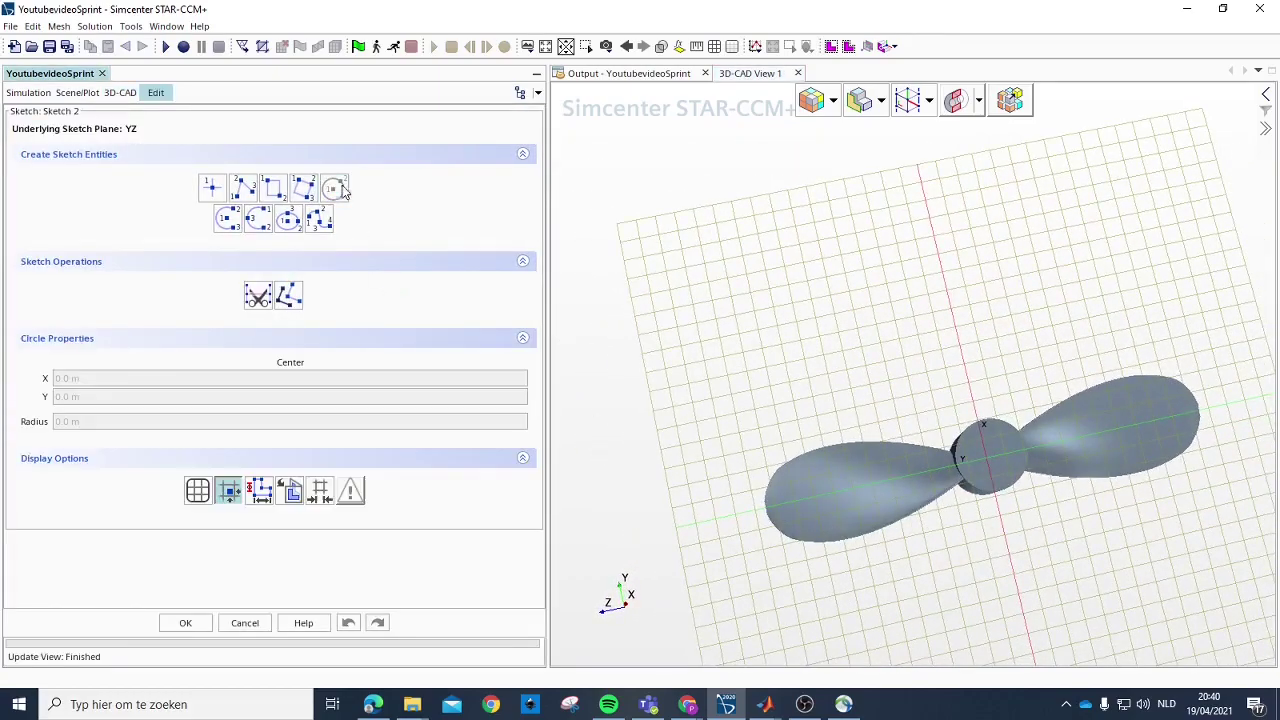
click(987, 461)
click(1210, 410)
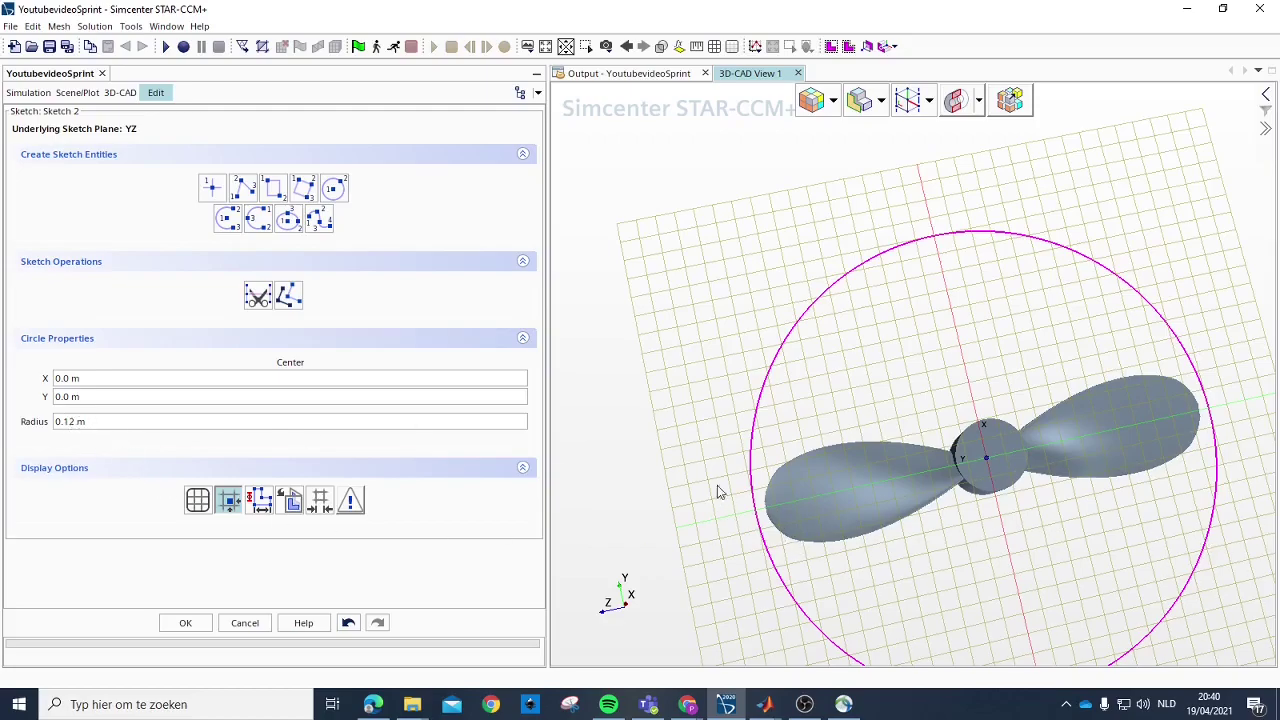
click(188, 623)
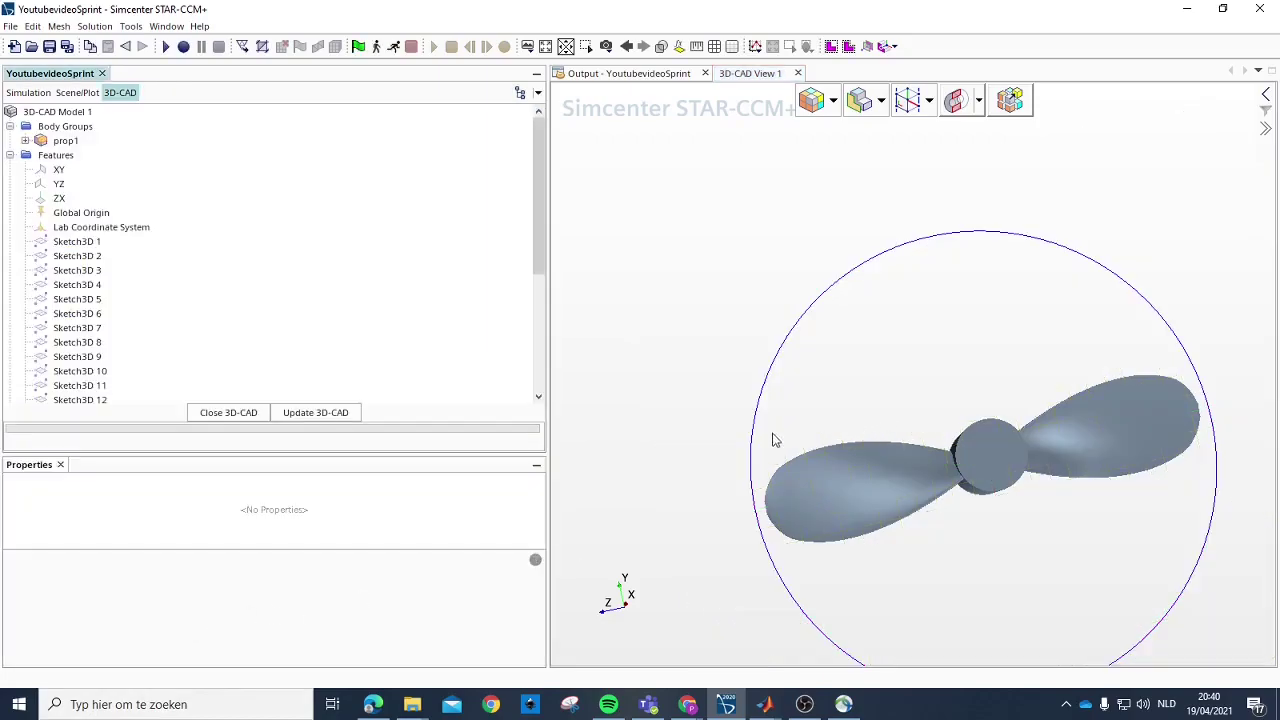
Step: Extrude the 0.12 m radius circle as a Two Way Symmetric solid with distance 0.025 m and body interaction None
drag(762, 442, 969, 471)
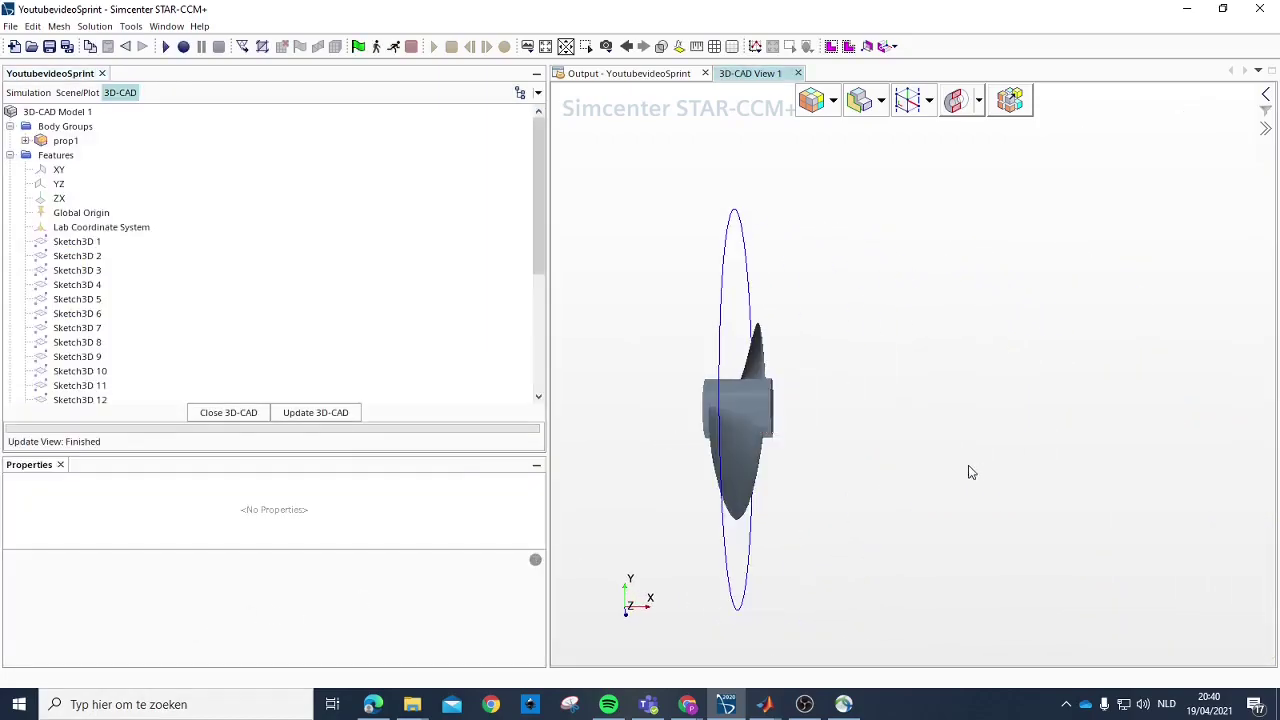
scroll(94, 357, down, 5)
right_click(78, 369)
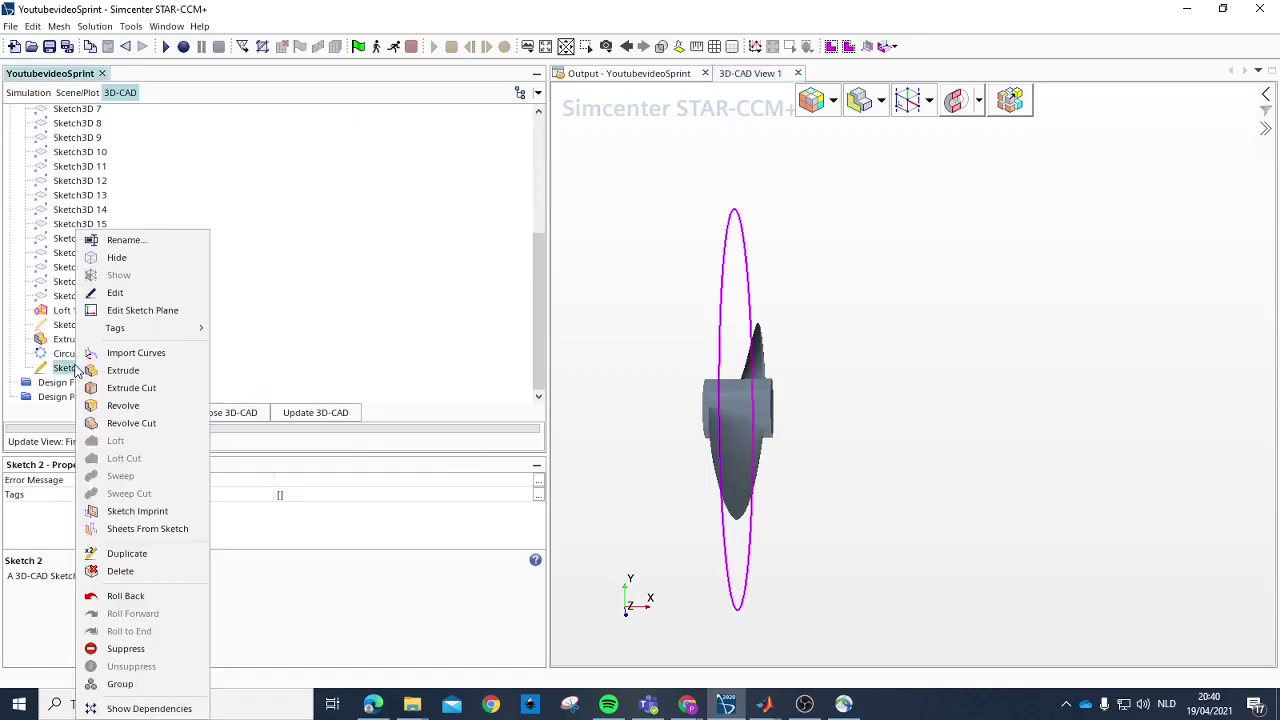
click(145, 375)
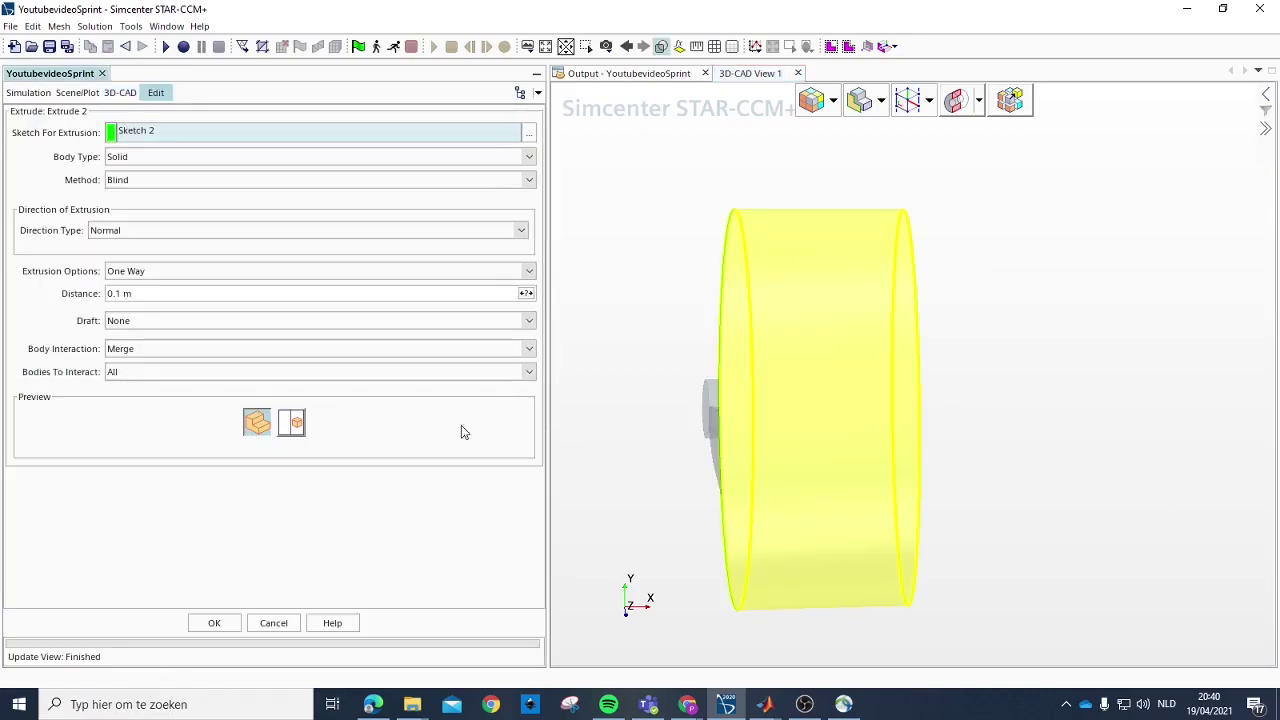
click(123, 349)
click(118, 361)
click(140, 293)
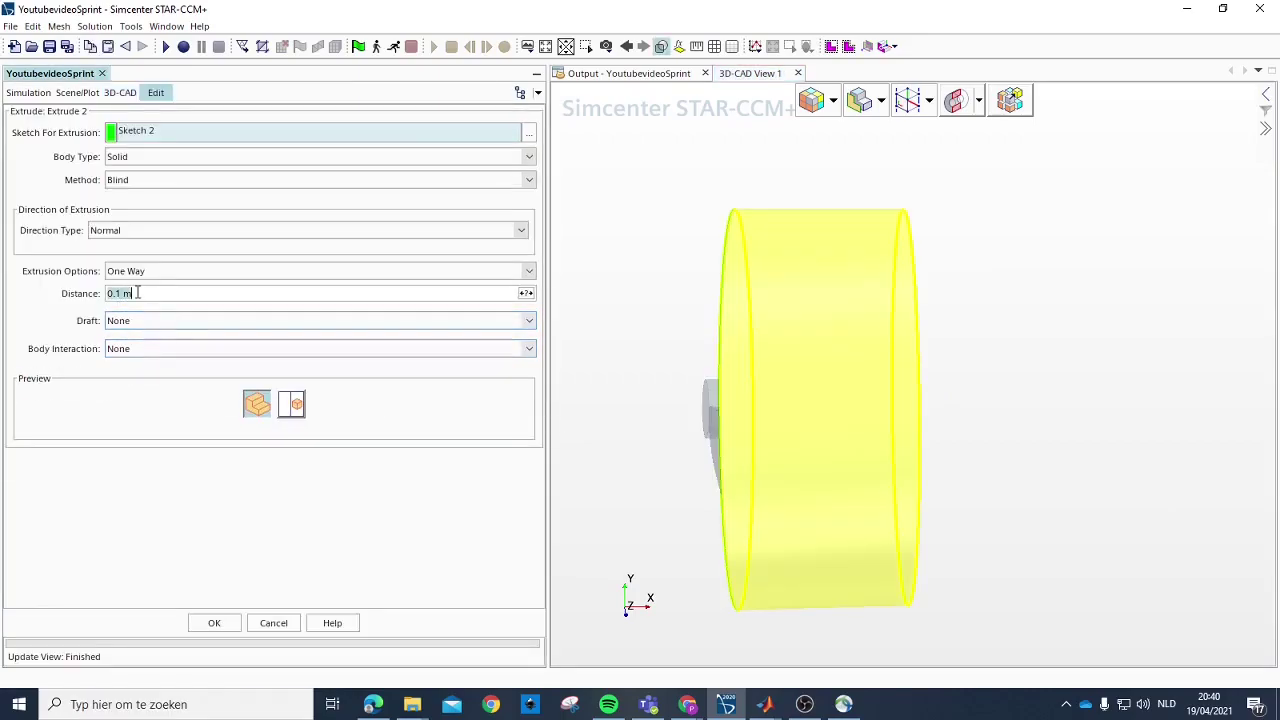
click(150, 271)
click(152, 302)
click(149, 292)
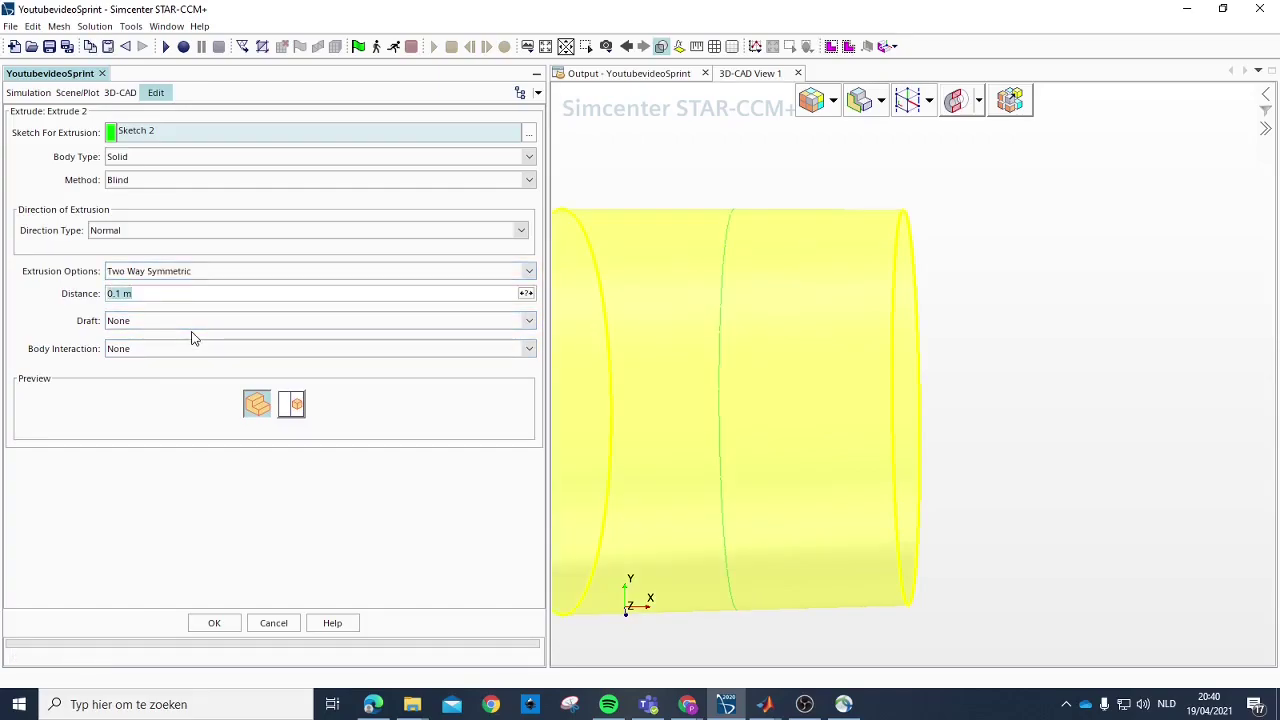
text(0.025)
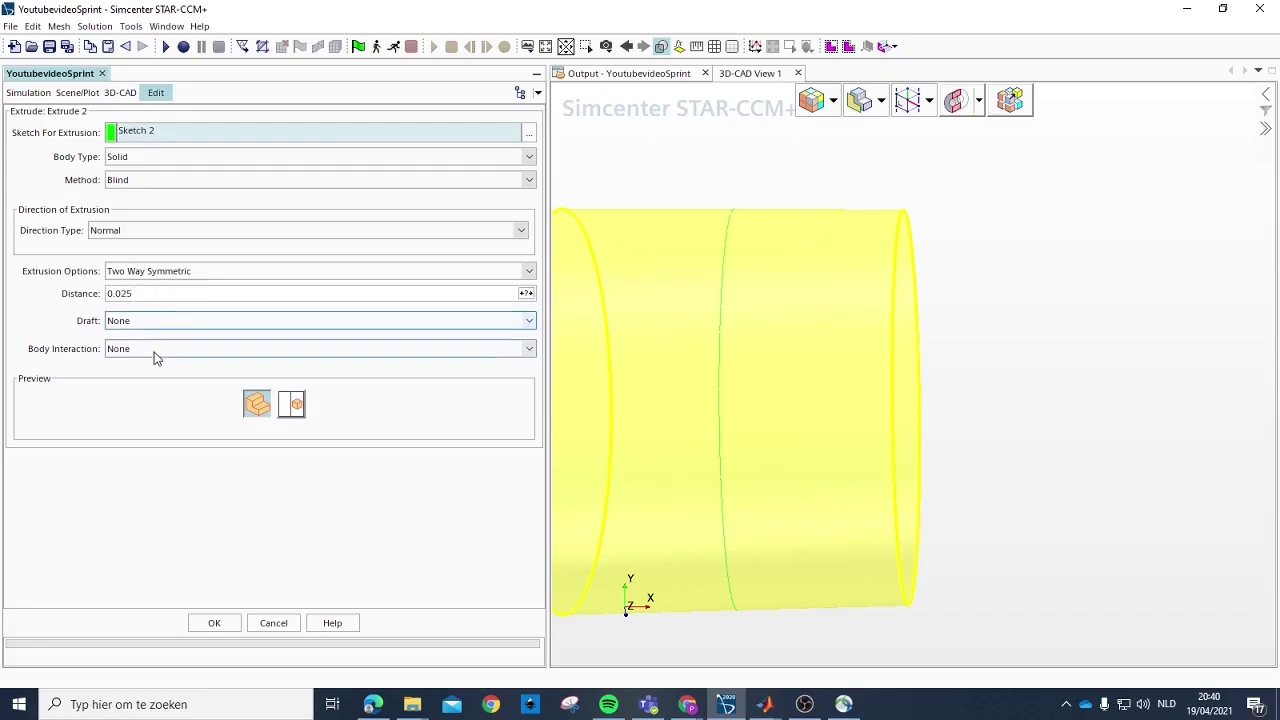
click(214, 623)
Step: Make the bodies transparent and view the propeller inside the extruded disc
drag(929, 420, 786, 437)
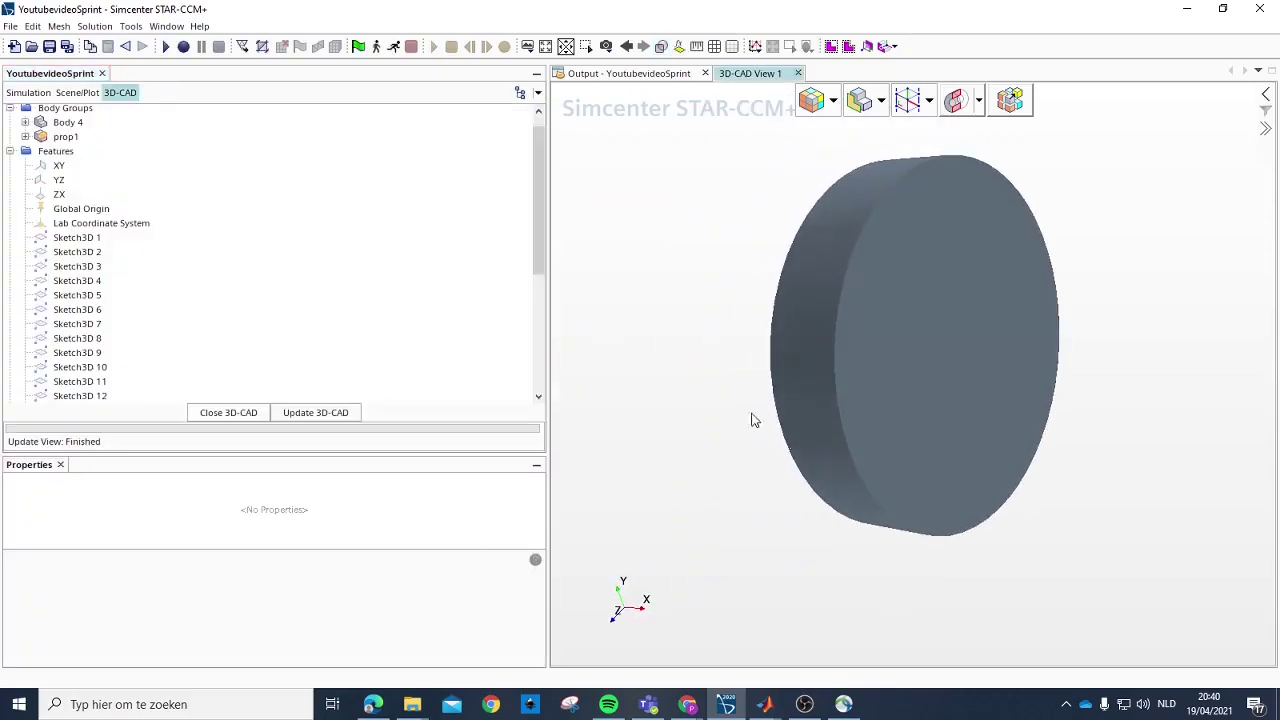
click(661, 46)
drag(903, 309, 795, 422)
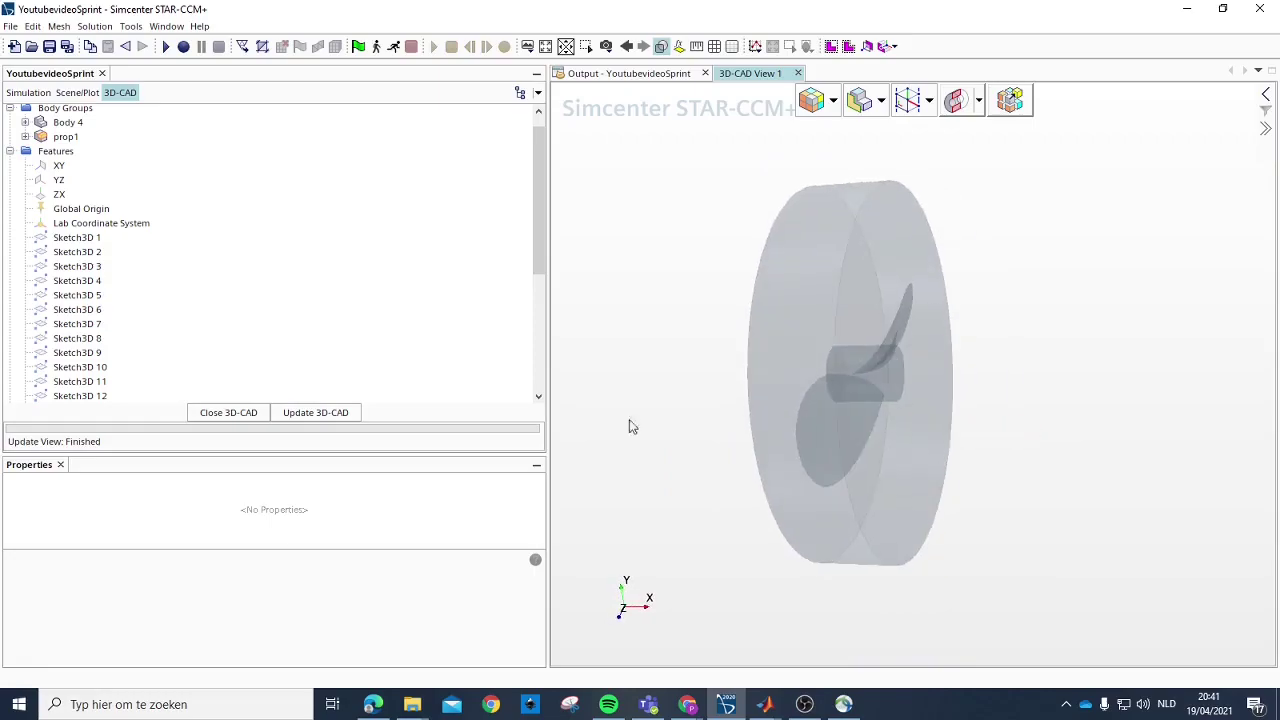
Step: Check the extrusion settings of the hub, keeping them as they are
right_click(68, 124)
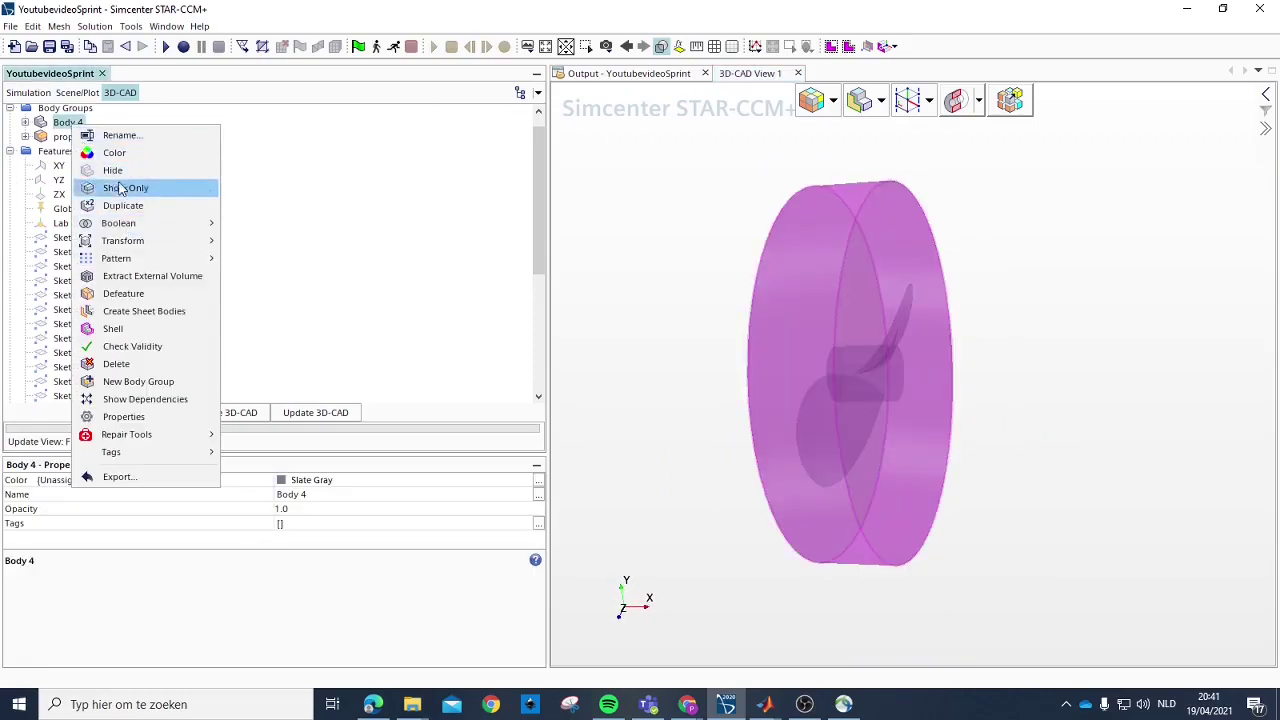
scroll(57, 200, down, 4)
right_click(85, 381)
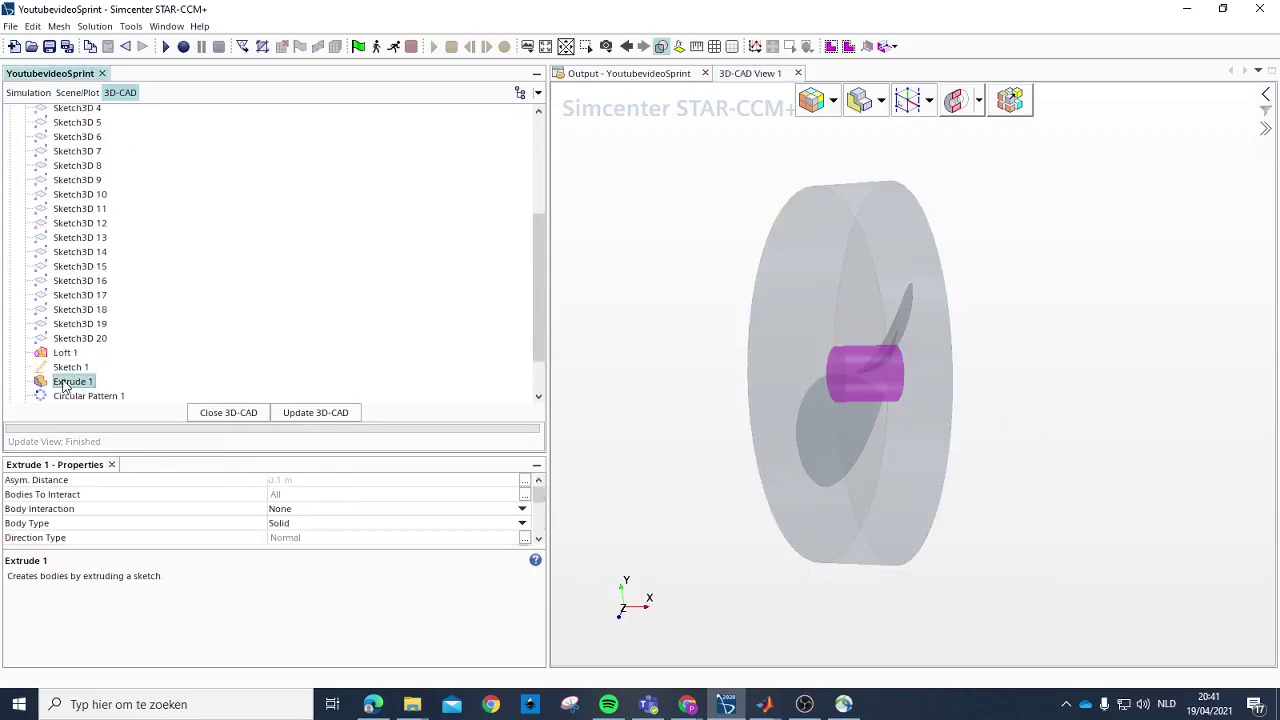
click(104, 408)
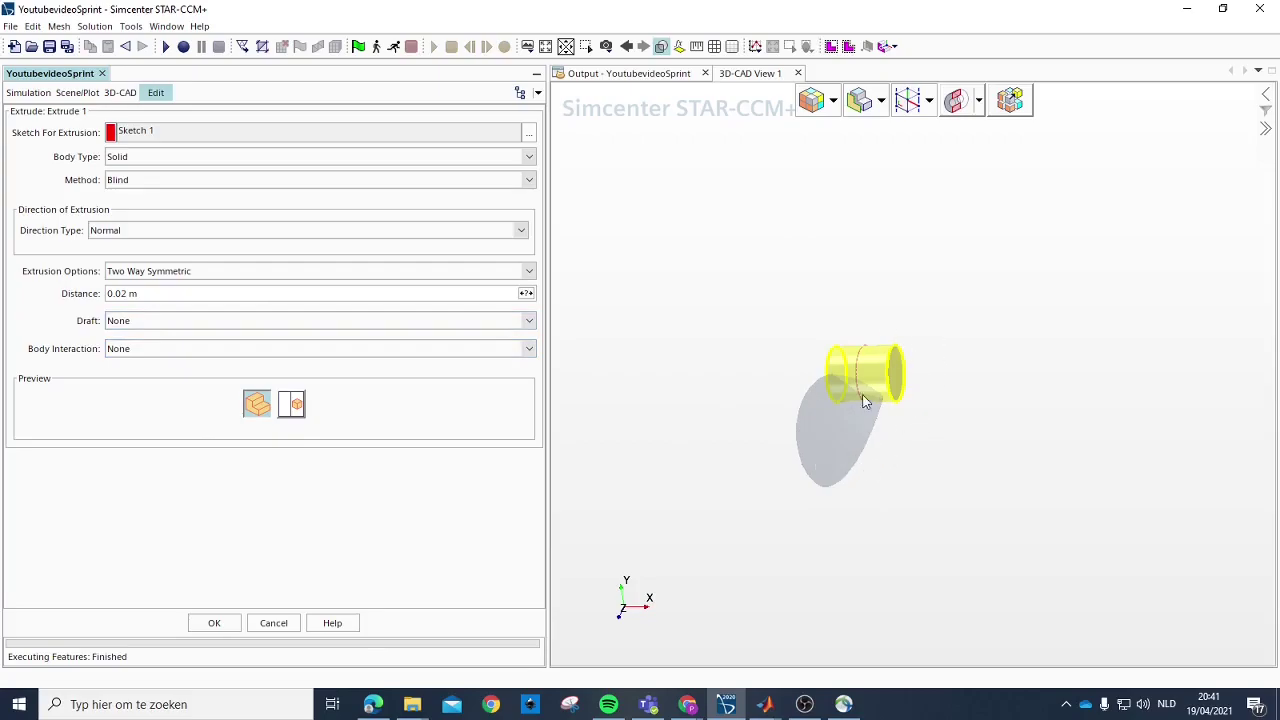
click(230, 622)
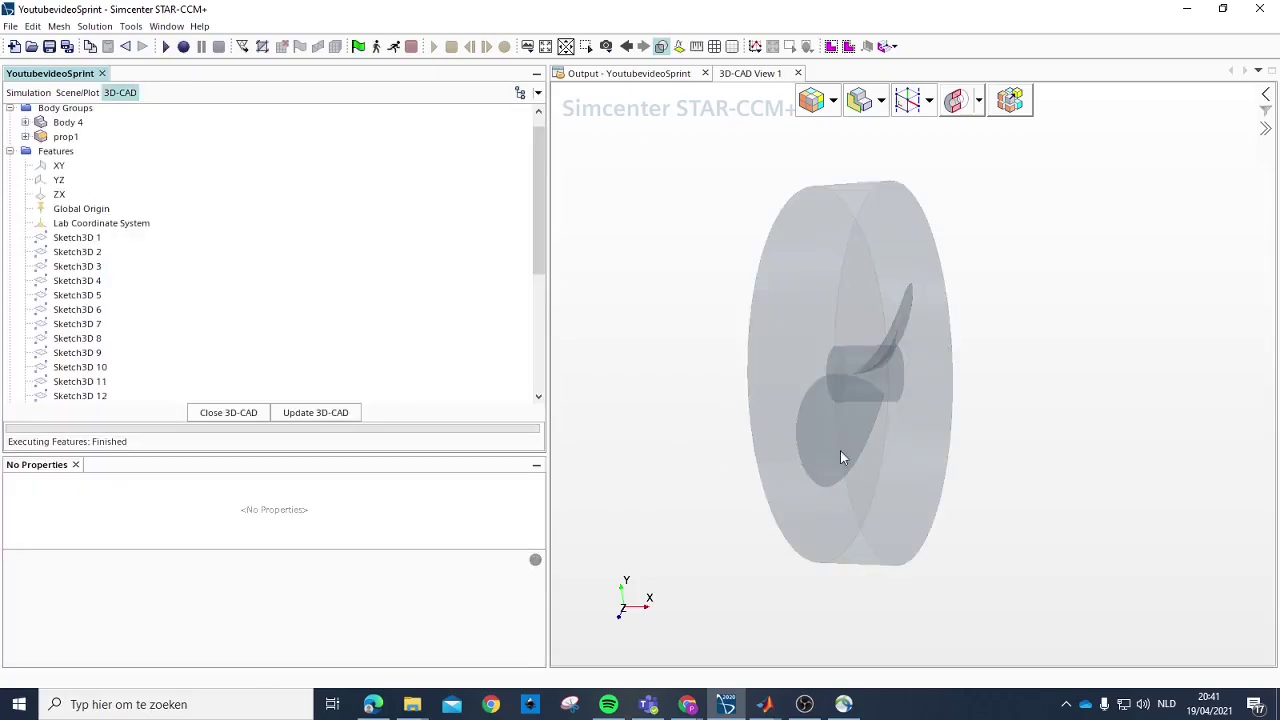
drag(603, 486, 852, 427)
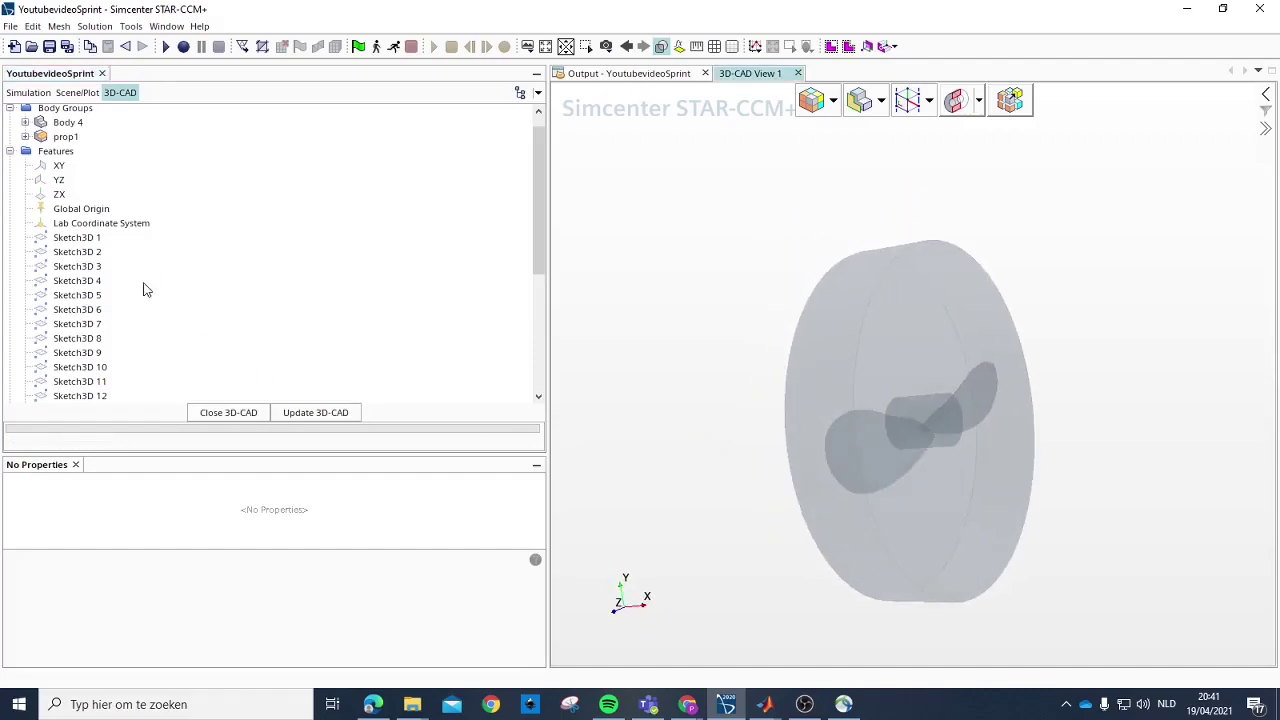
Step: Rename the disc body around the propeller as rotate1
scroll(143, 290, up, 1)
click(65, 142)
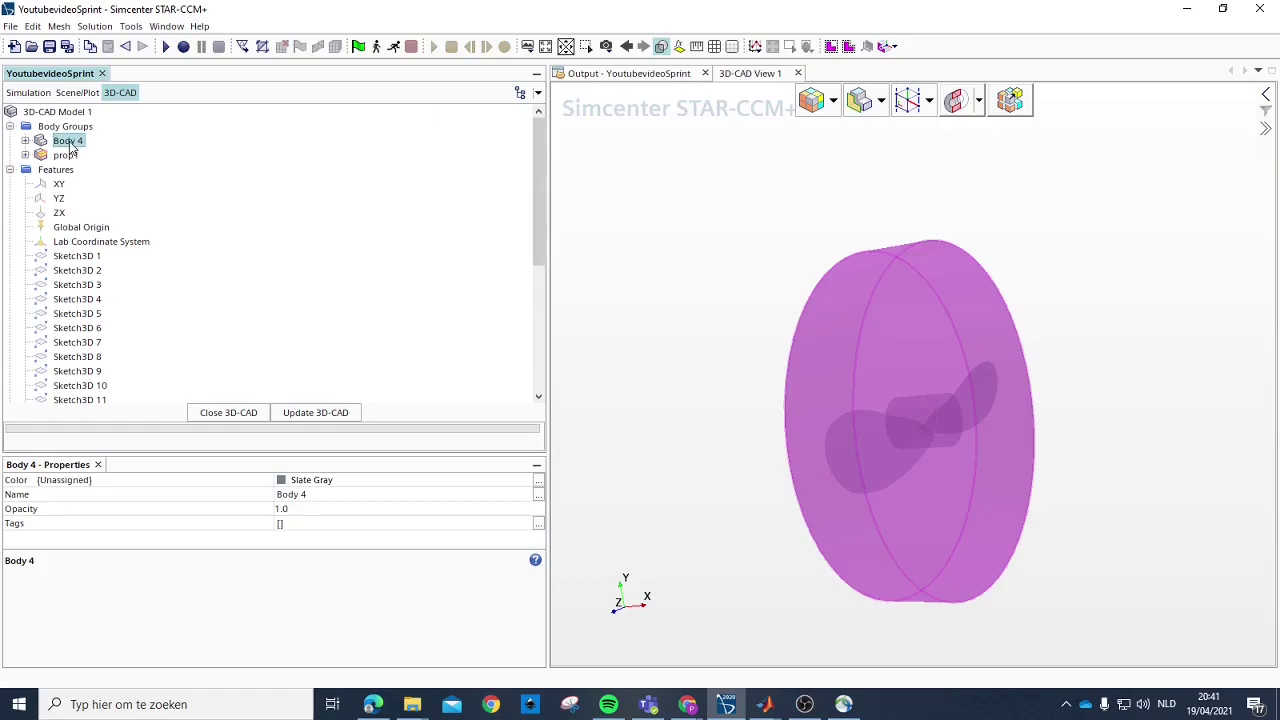
click(70, 143)
text(rotate)
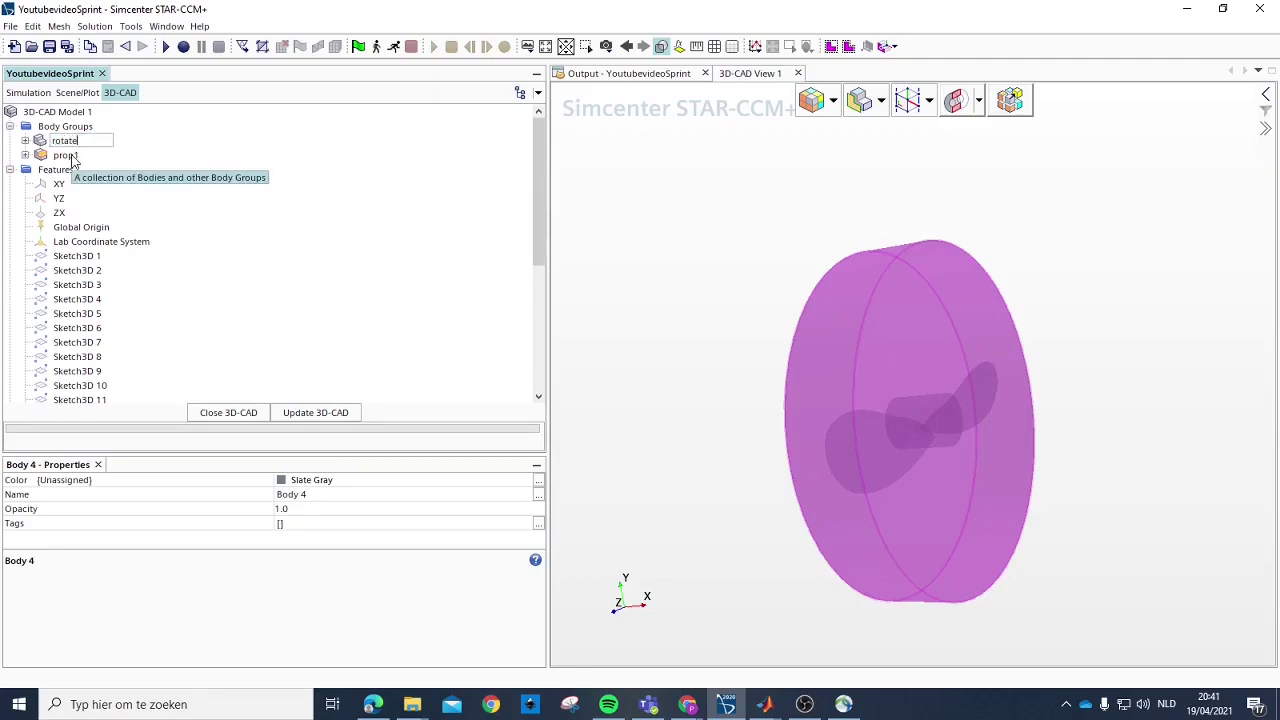
text(1)
key(Return)
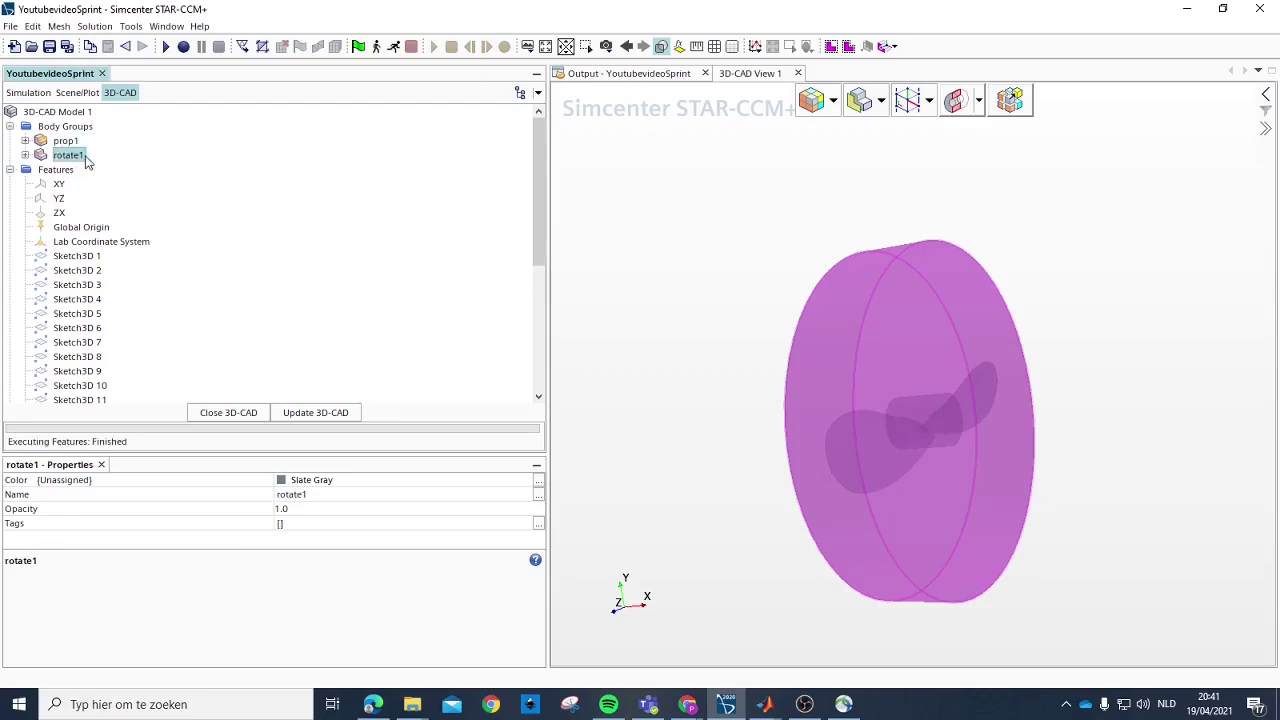
Step: Sketch a circle of about 0.147 m radius on the YZ plane, centred on the origin and larger than the disc
click(750, 441)
scroll(100, 245, down, 1)
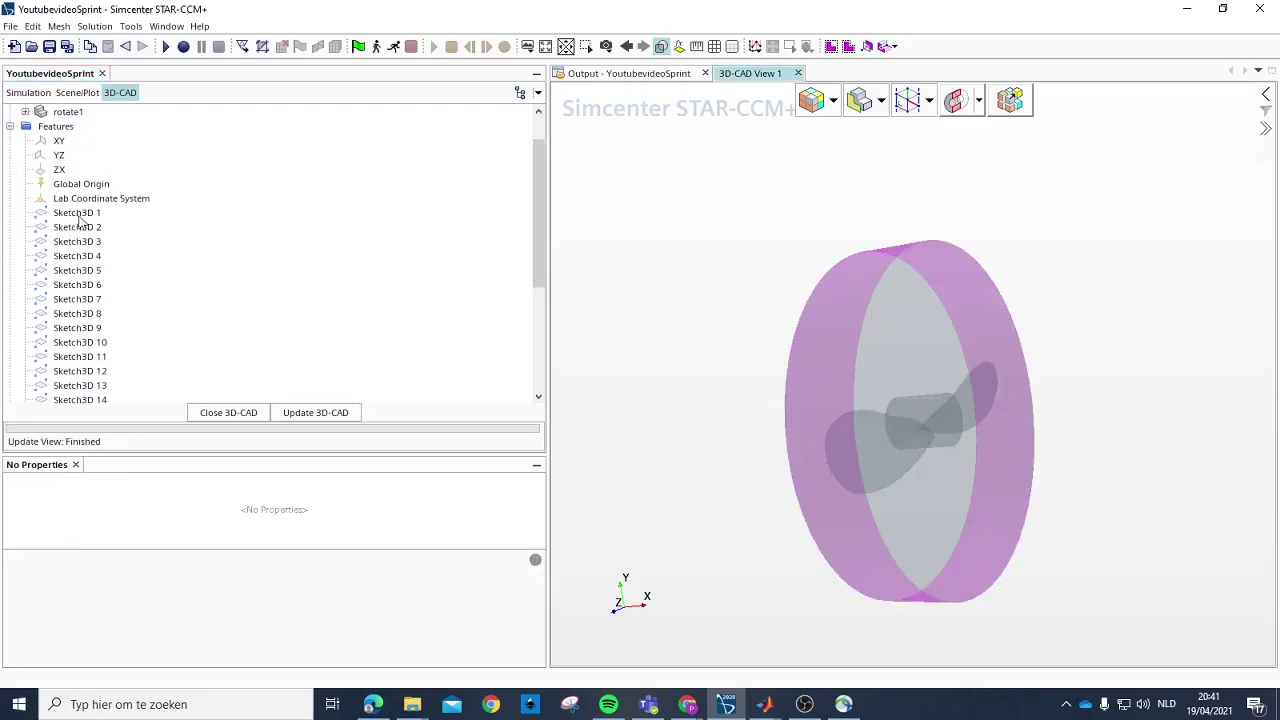
click(57, 141)
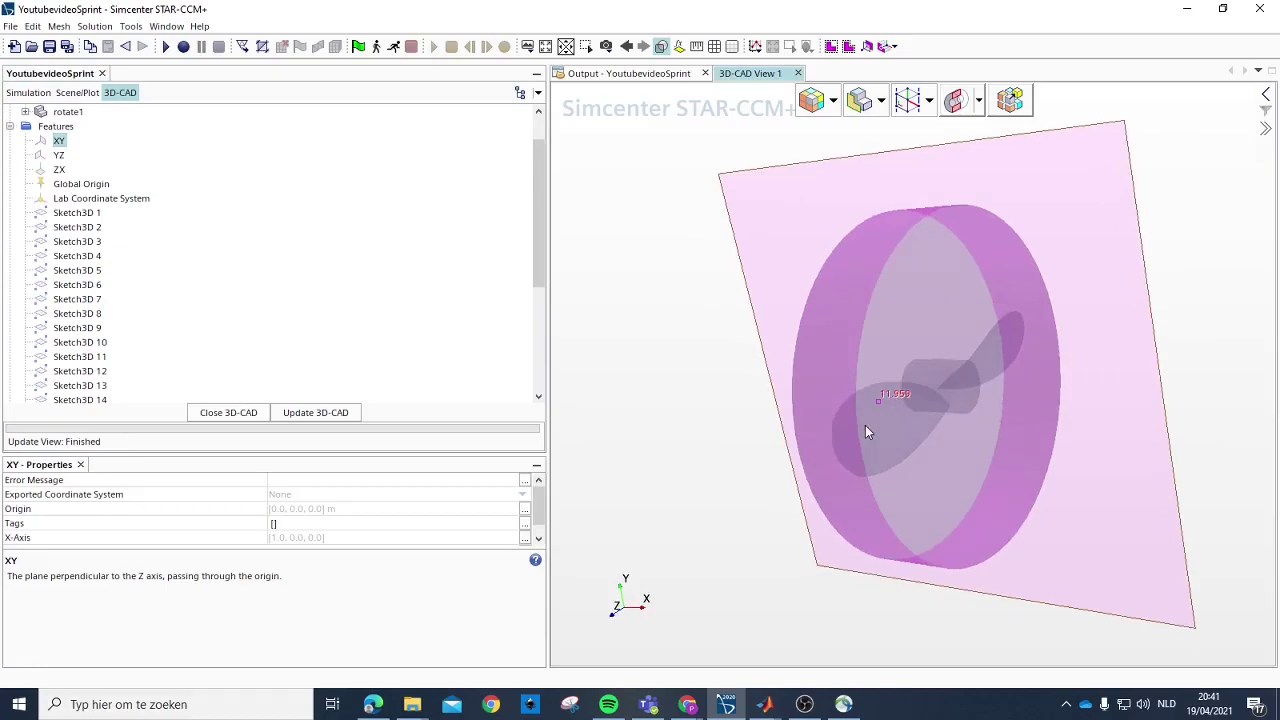
click(59, 156)
right_click(59, 156)
click(110, 215)
mouse_move(1020, 443)
mouse_down()
mouse_move(874, 420)
mouse_move(771, 423)
mouse_move(872, 408)
mouse_up()
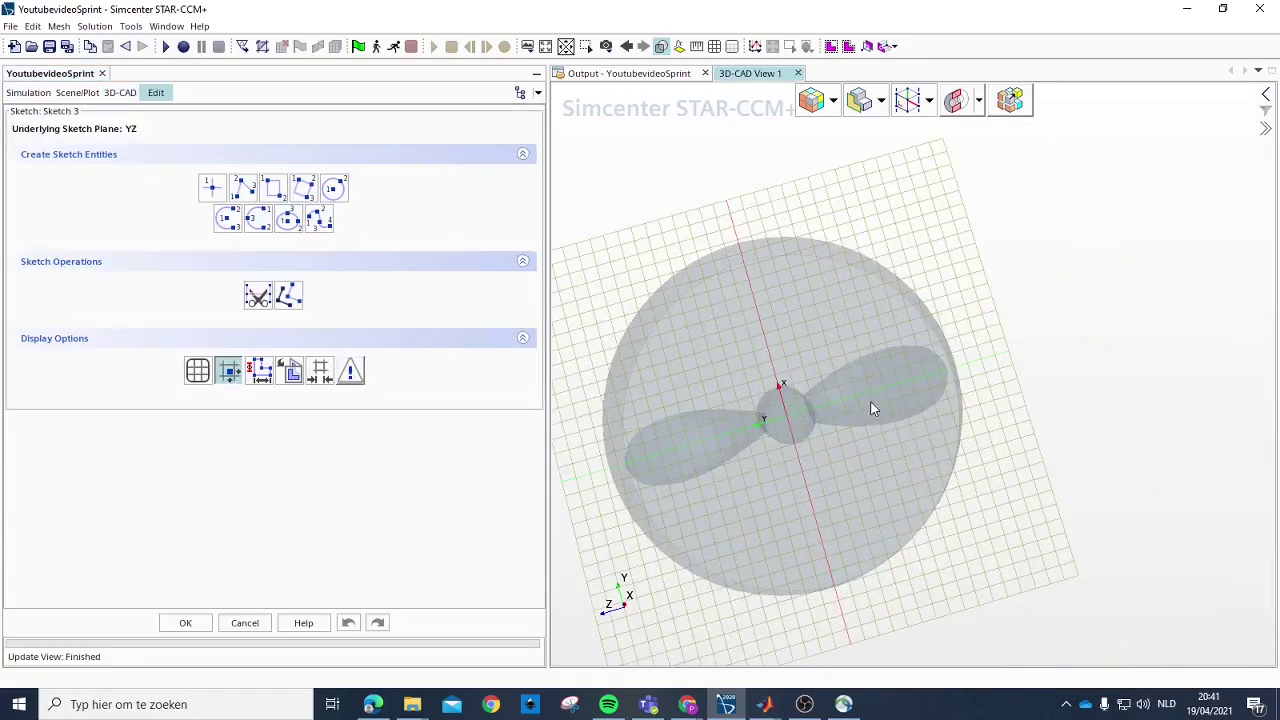
click(333, 188)
click(795, 418)
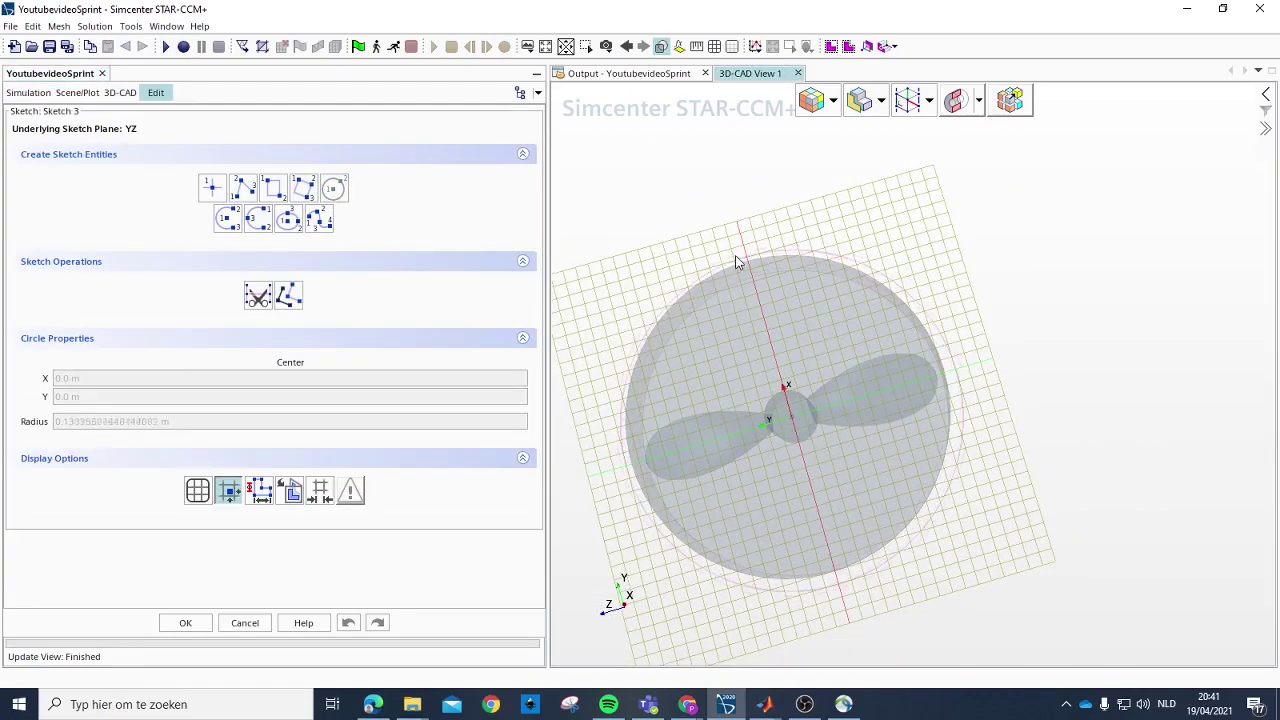
click(764, 240)
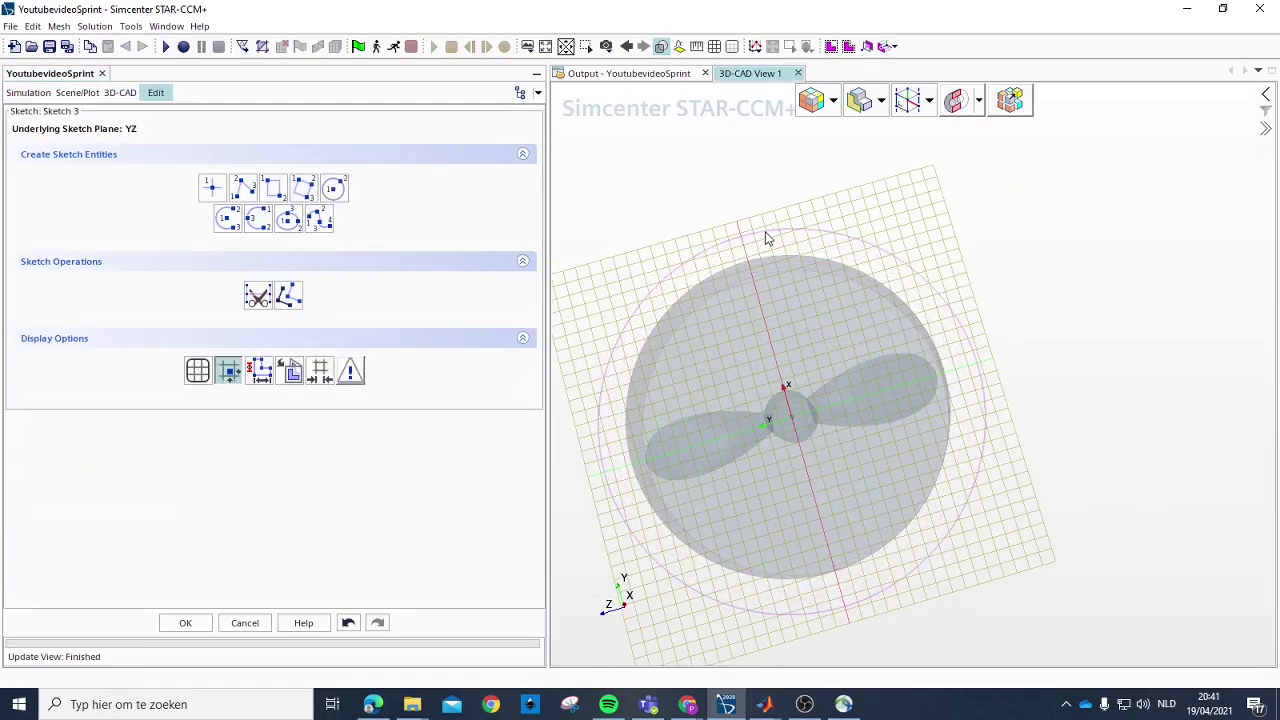
click(767, 238)
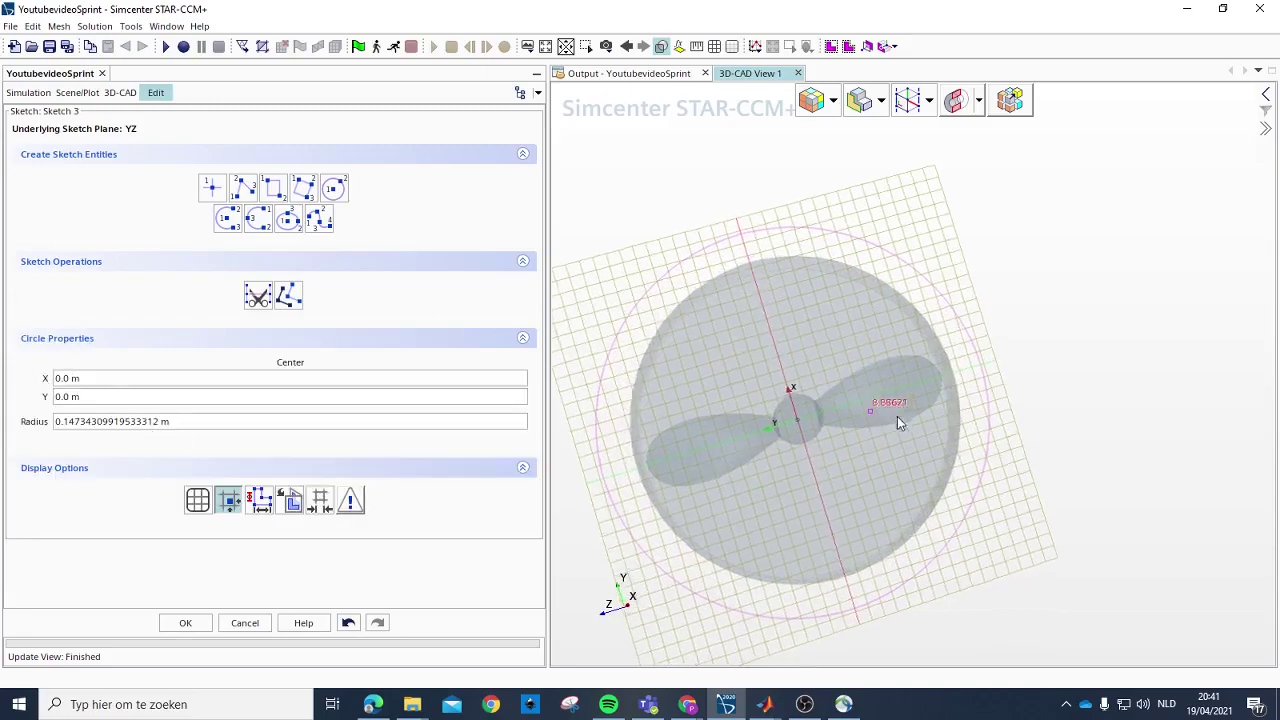
Step: Set the new circle's radius to 0.14375 m and finish the sketch
click(189, 421)
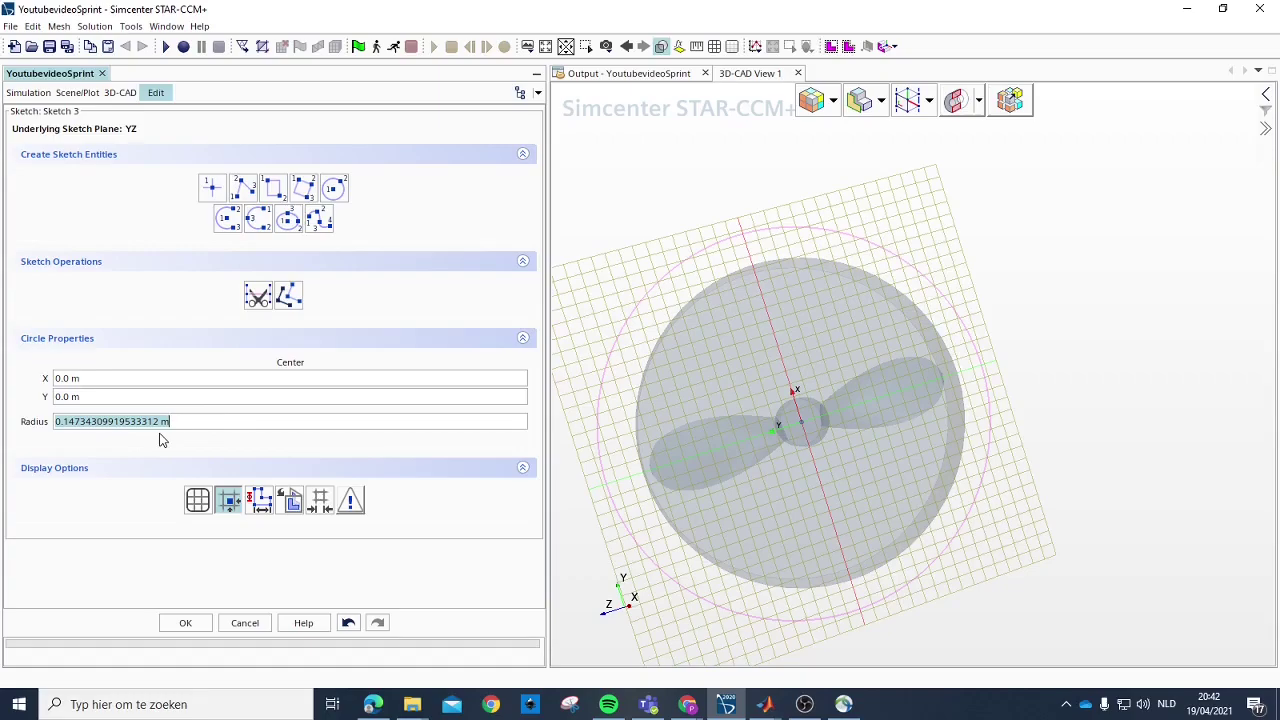
text(0.14375)
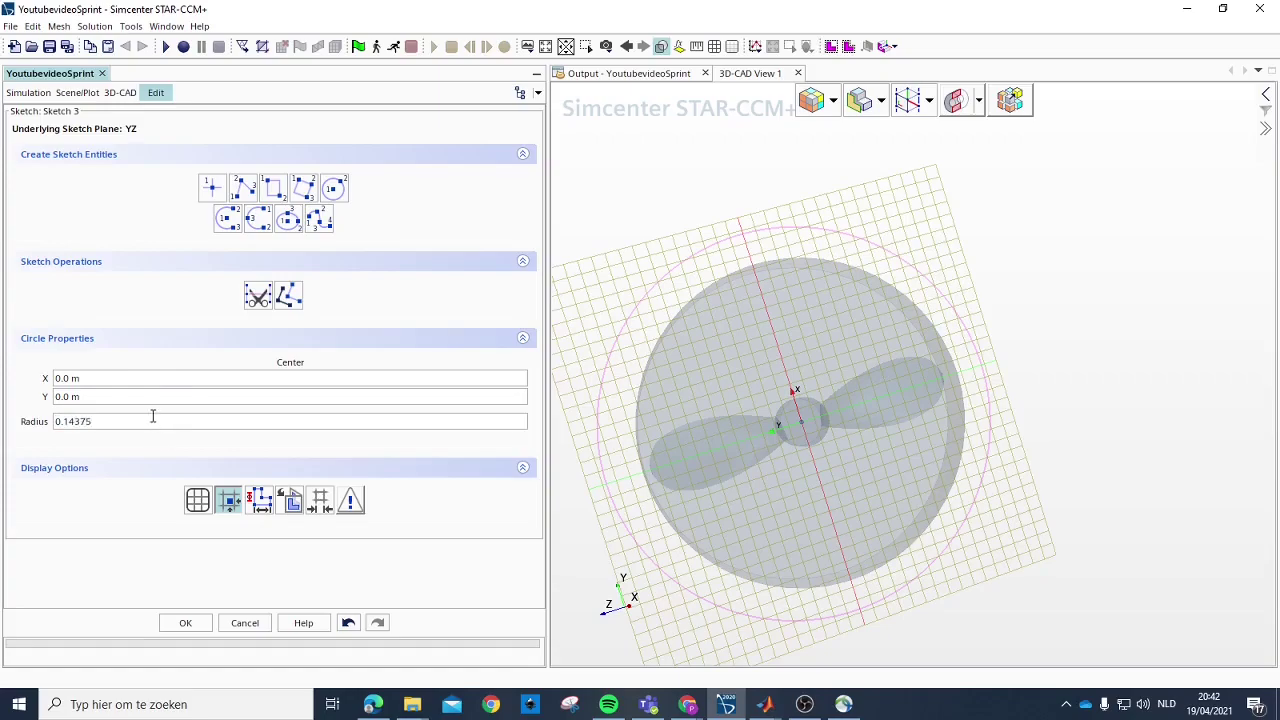
key(Return)
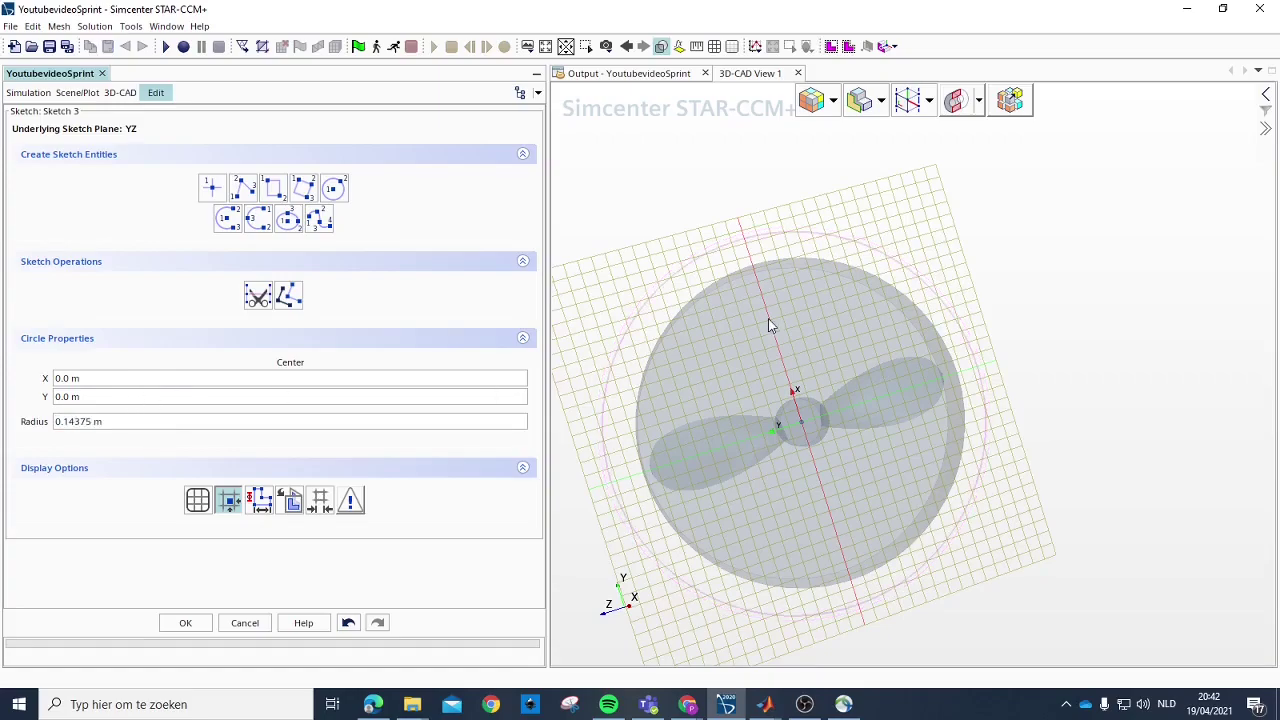
click(186, 624)
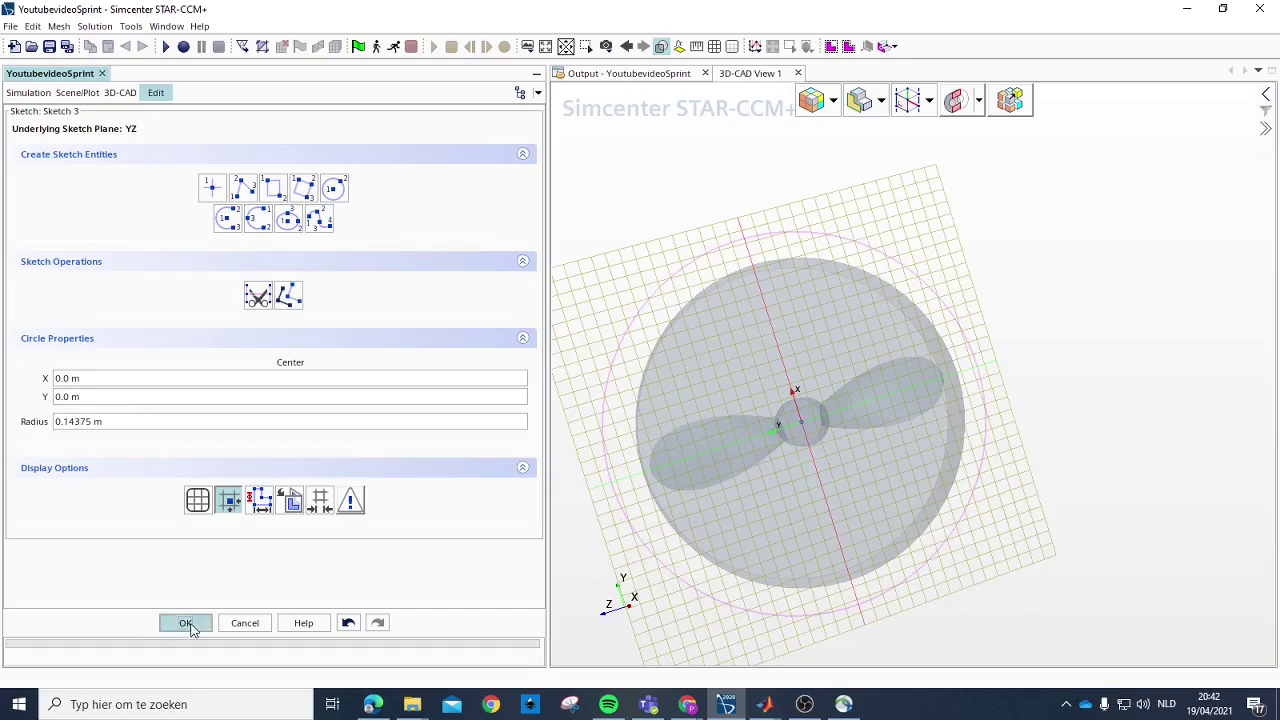
Step: Begin an extrusion of the larger circle sketch, Sketch 3, with the body interaction set to None
scroll(131, 277, up, 2)
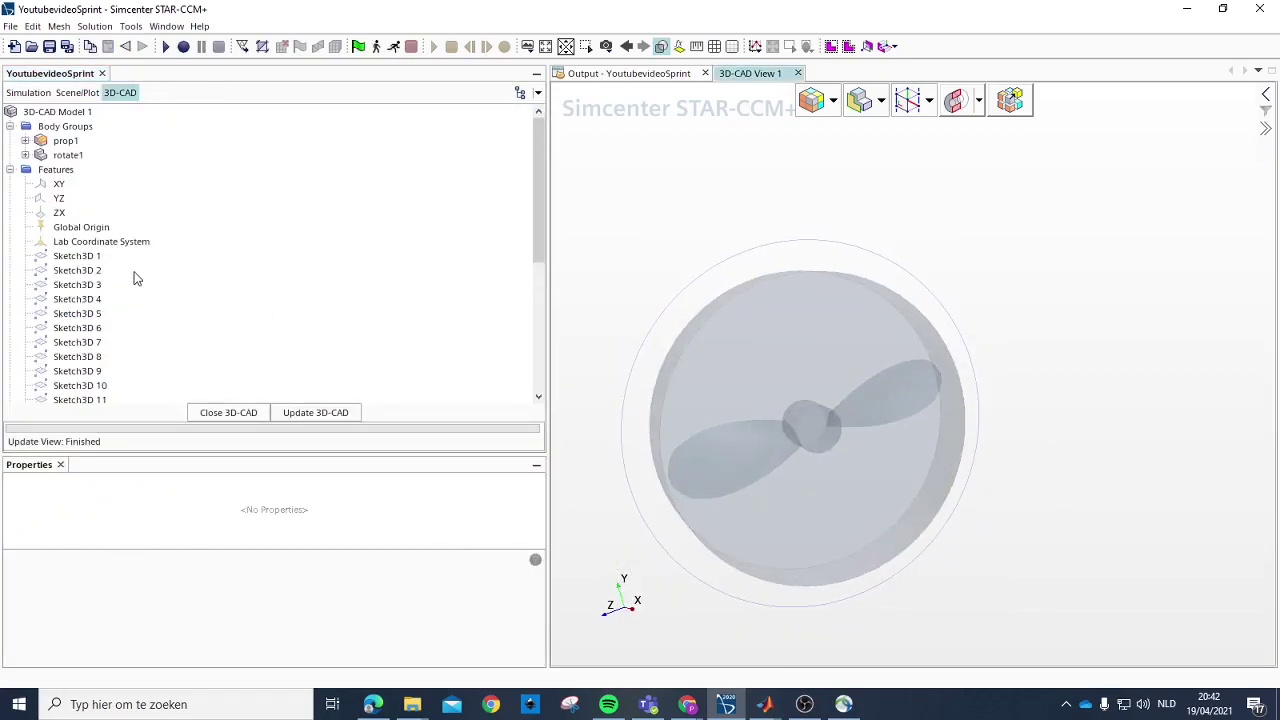
scroll(131, 277, down, 6)
click(72, 386)
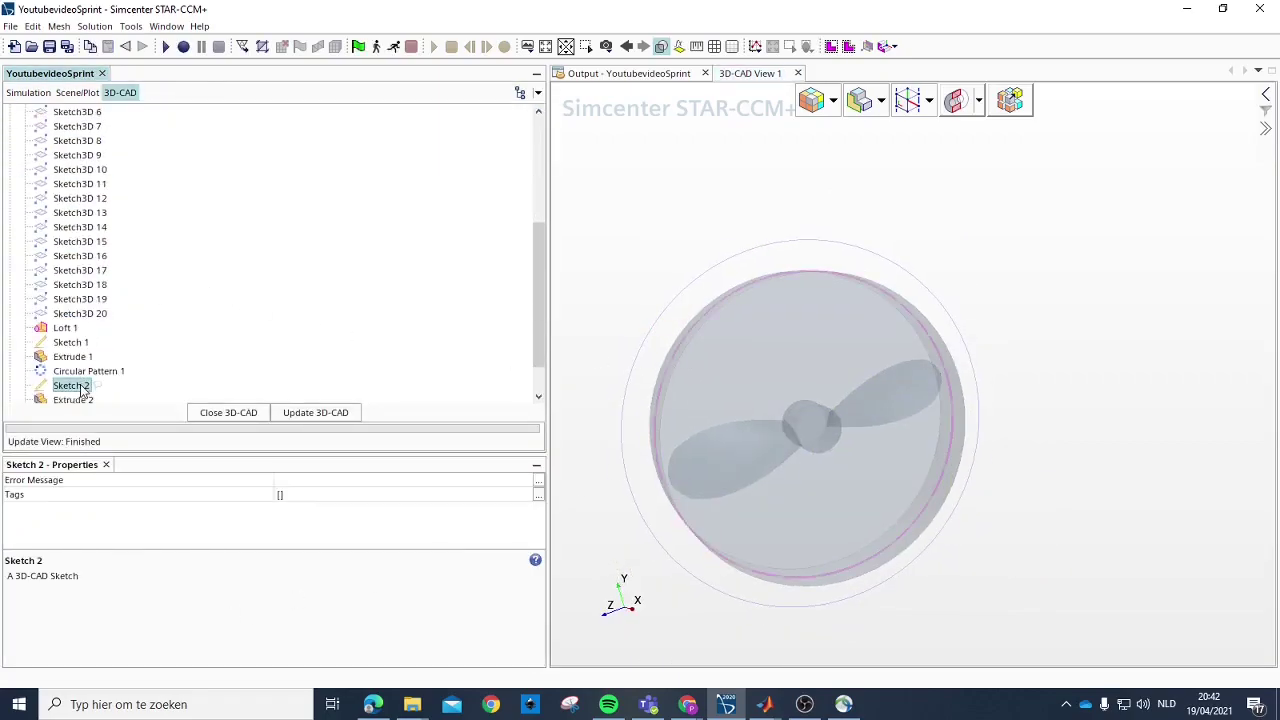
drag(711, 329, 818, 360)
scroll(137, 294, down, 1)
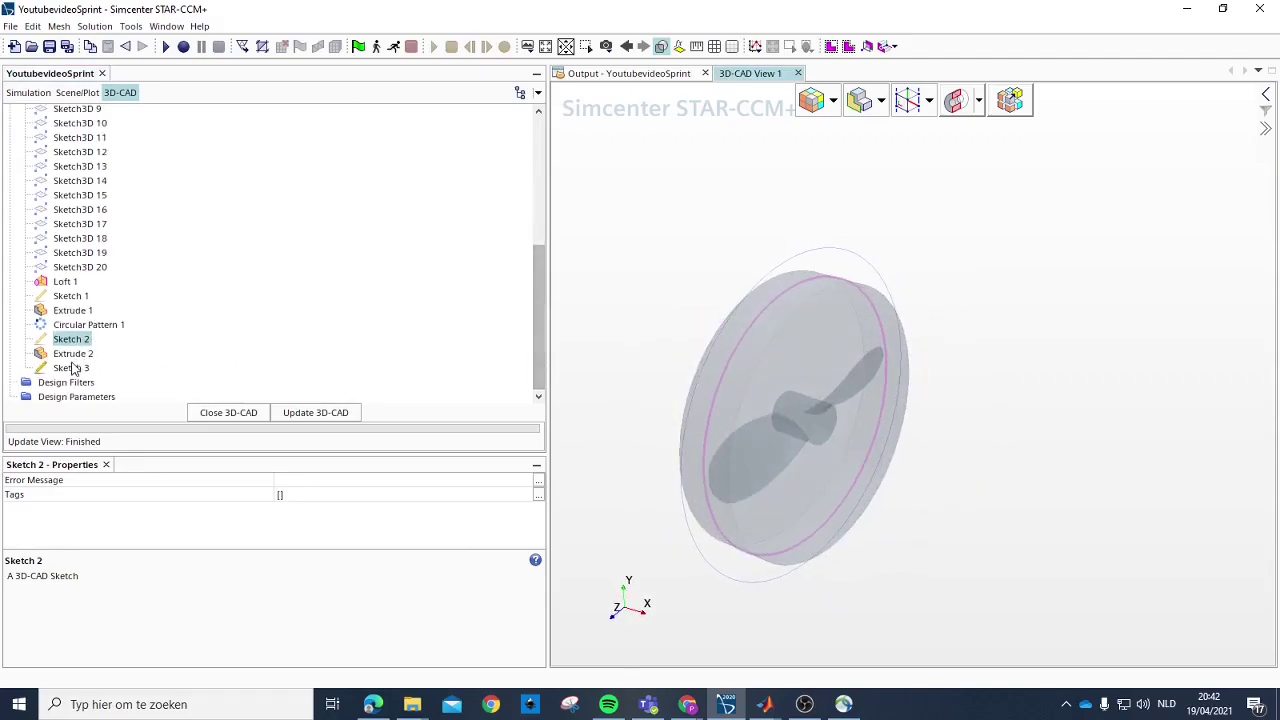
click(70, 368)
right_click(75, 368)
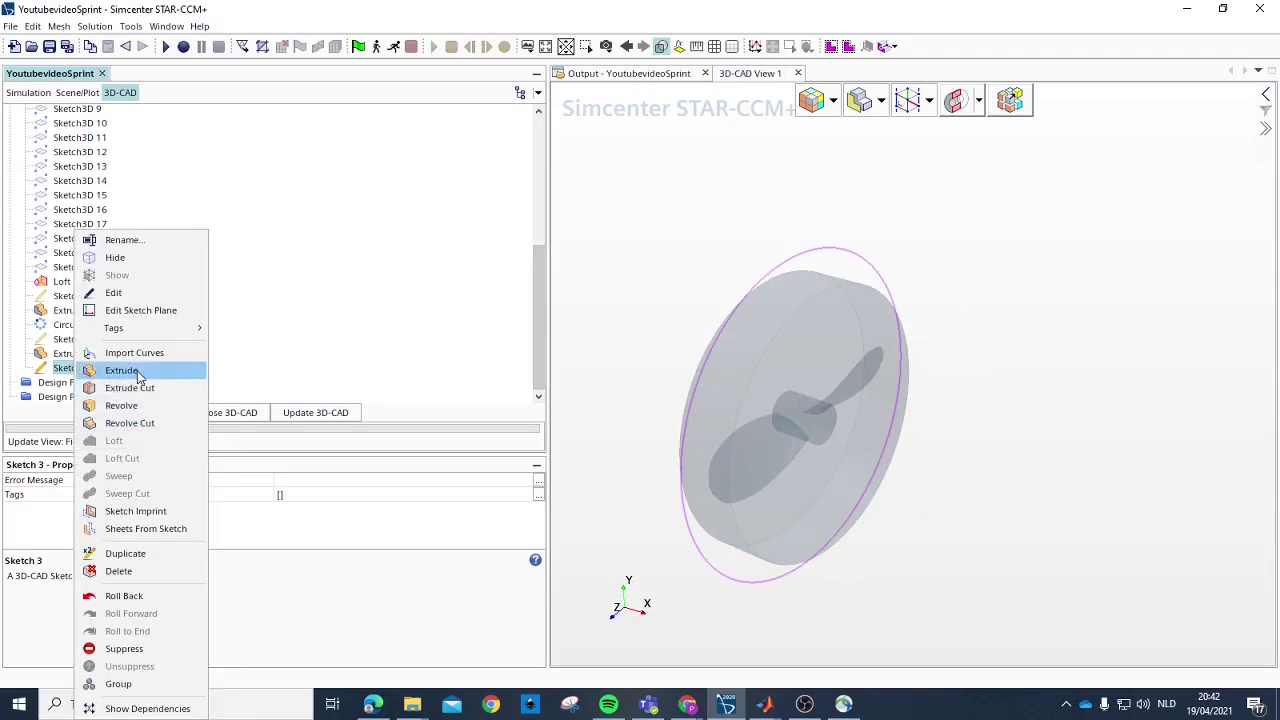
click(180, 371)
click(175, 350)
click(170, 365)
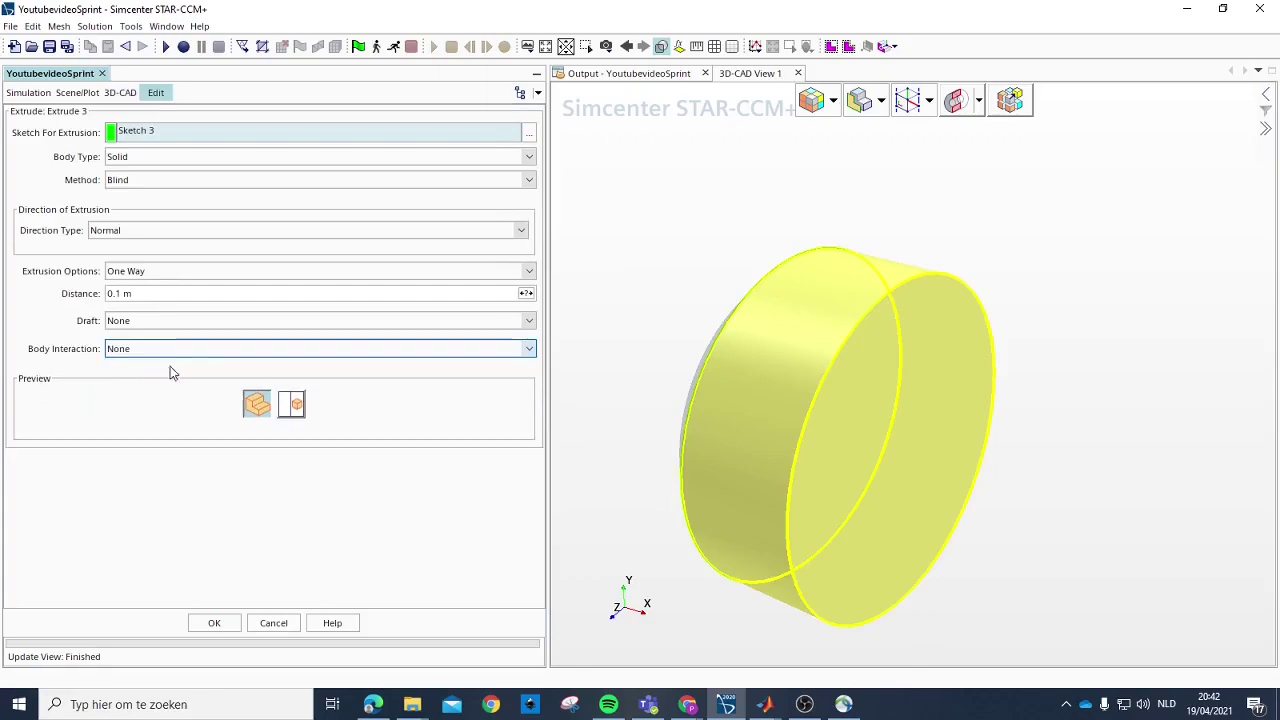
Step: Extrude the larger circle two-way asymmetrically, with a distance of 0.03 m and an asymmetric distance of 0.15 m
click(150, 320)
click(180, 272)
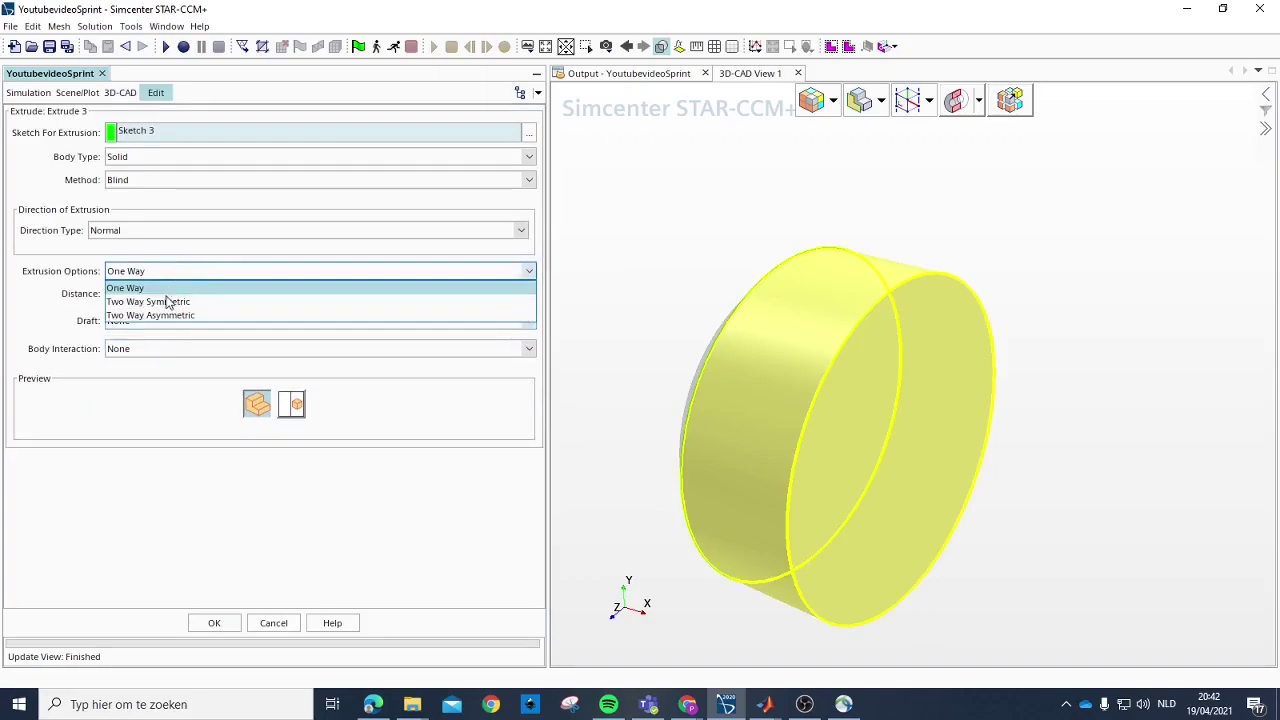
click(166, 316)
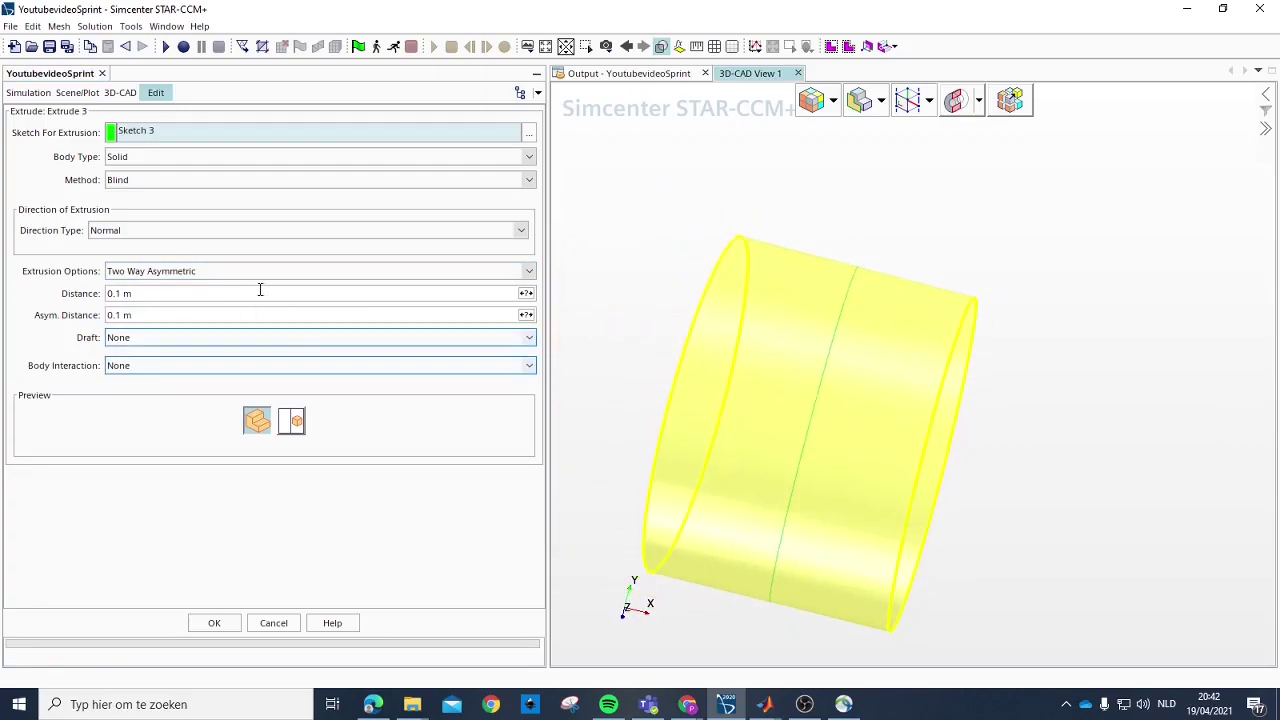
click(186, 315)
click(180, 293)
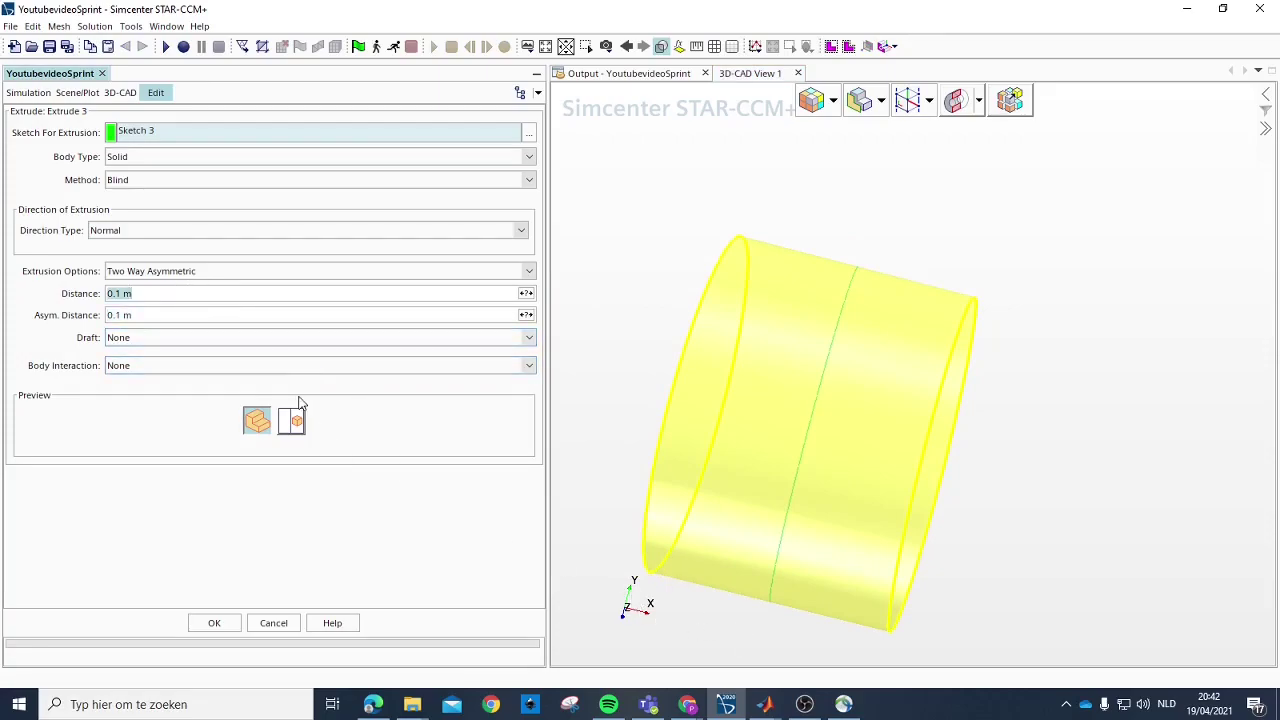
text(0.03)
click(165, 313)
key(Left)
key(Left)
key(Left)
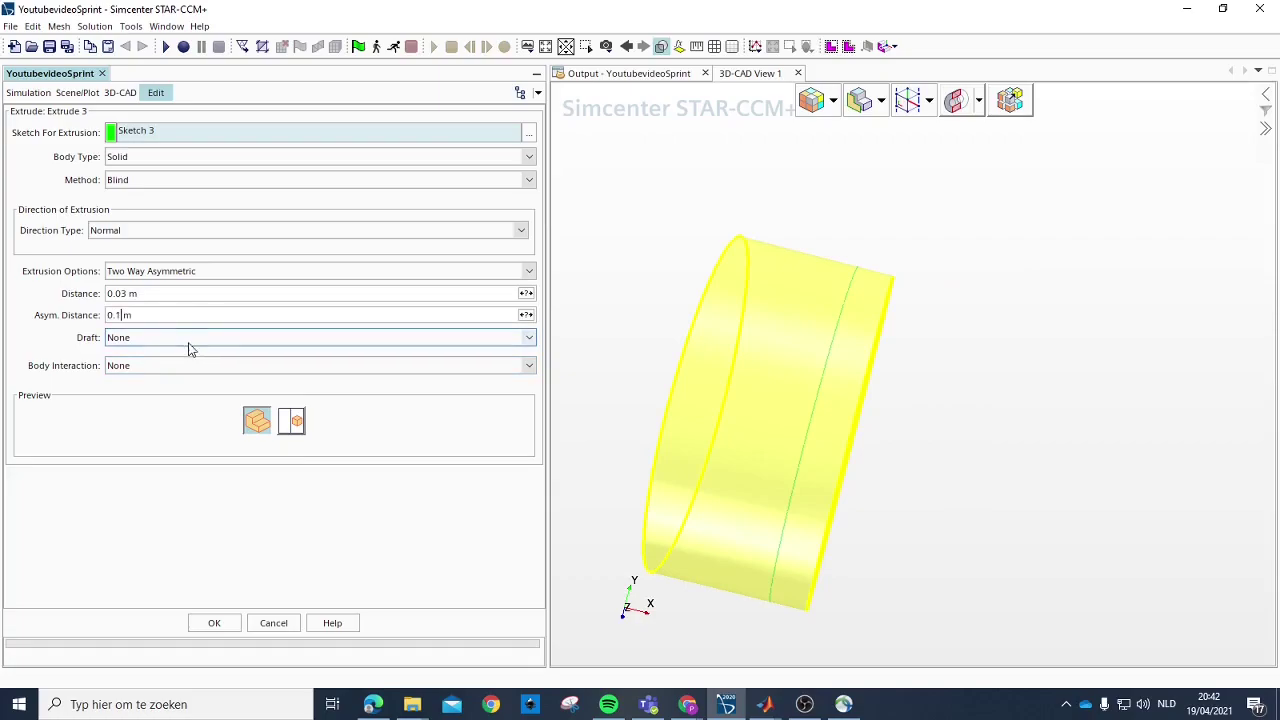
text(5)
key(Tab)
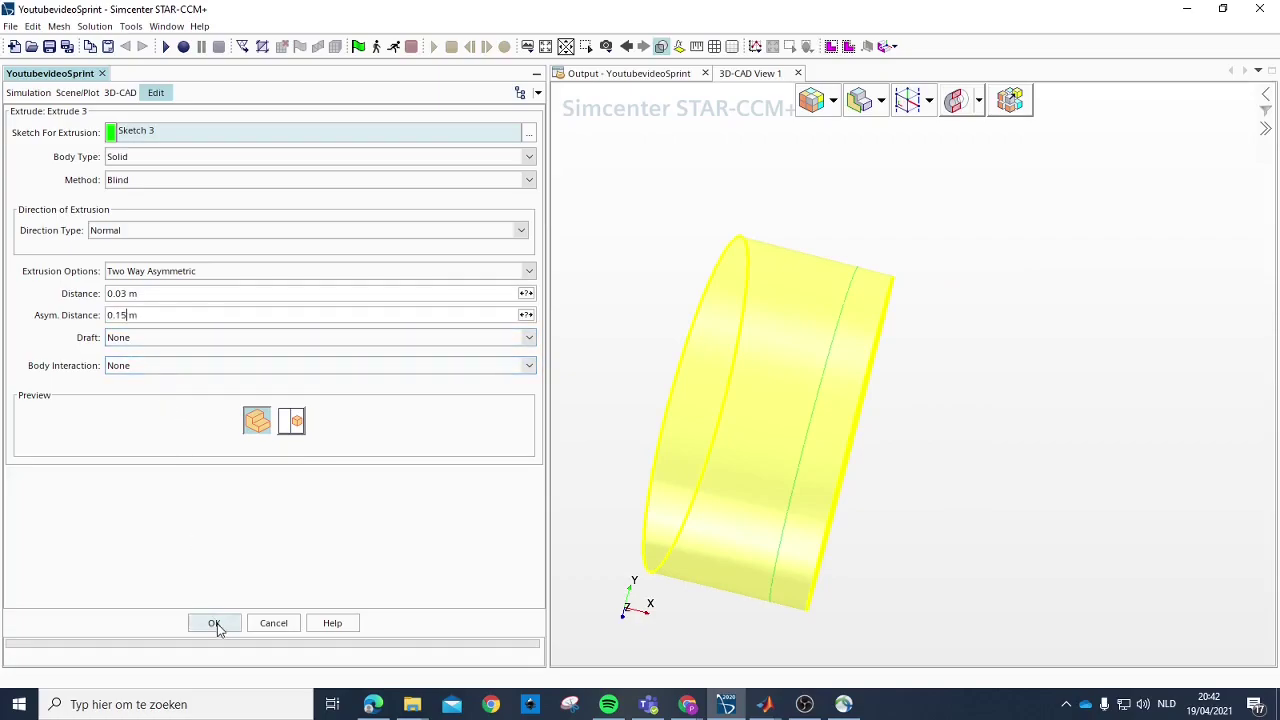
click(214, 623)
Step: Examine from several sides how the new cylinder encloses the rotating disc and the propeller
drag(956, 416, 841, 268)
drag(977, 357, 1015, 283)
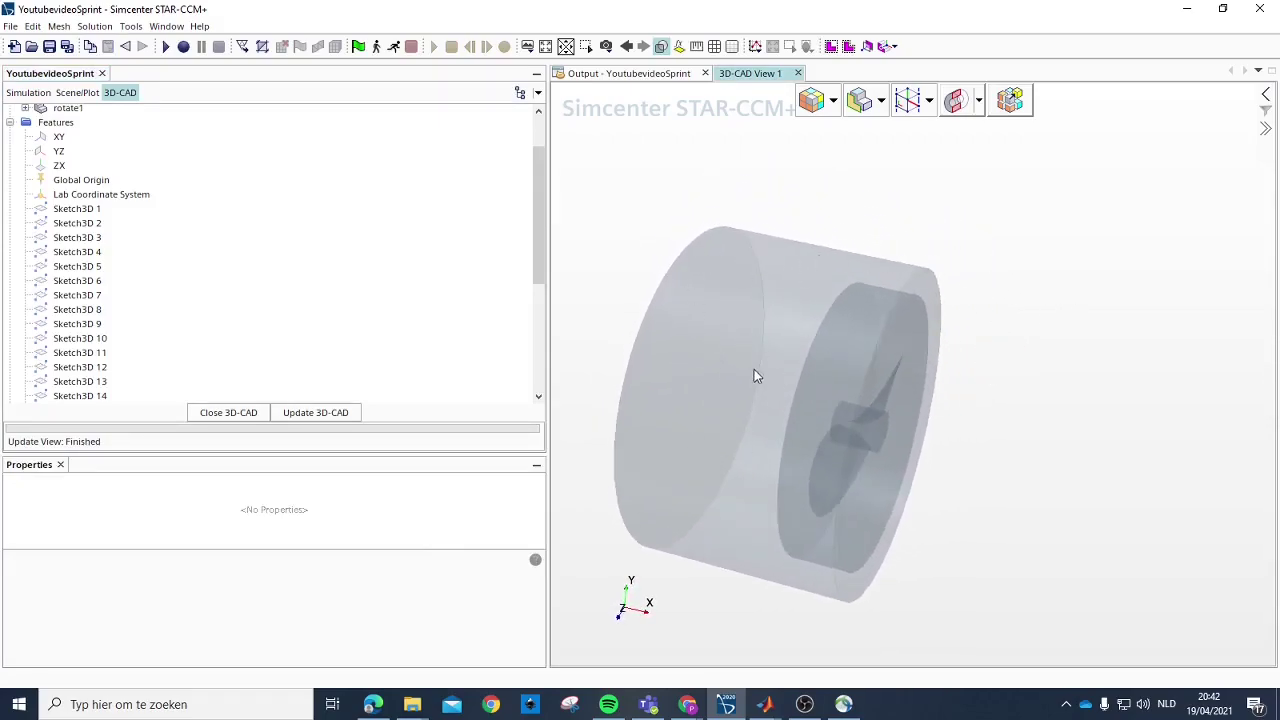
drag(837, 354, 902, 335)
drag(823, 415, 975, 377)
scroll(951, 437, up, 3)
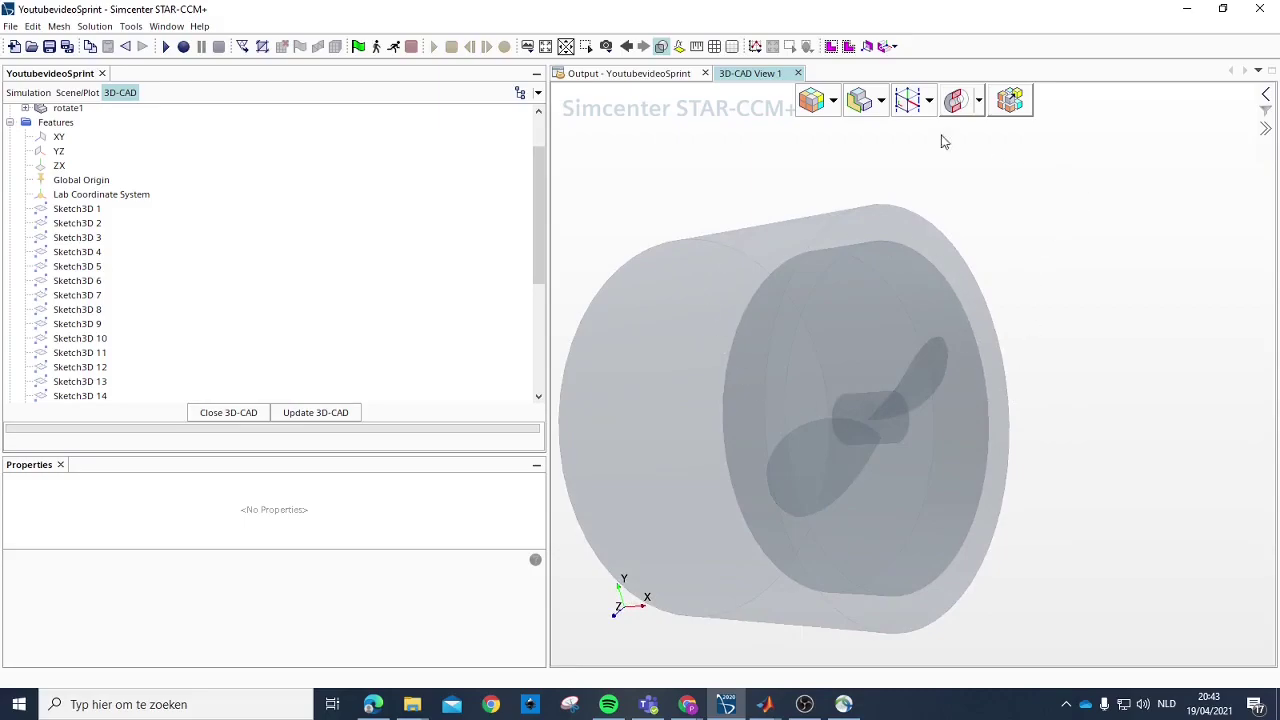
drag(1046, 194, 1106, 352)
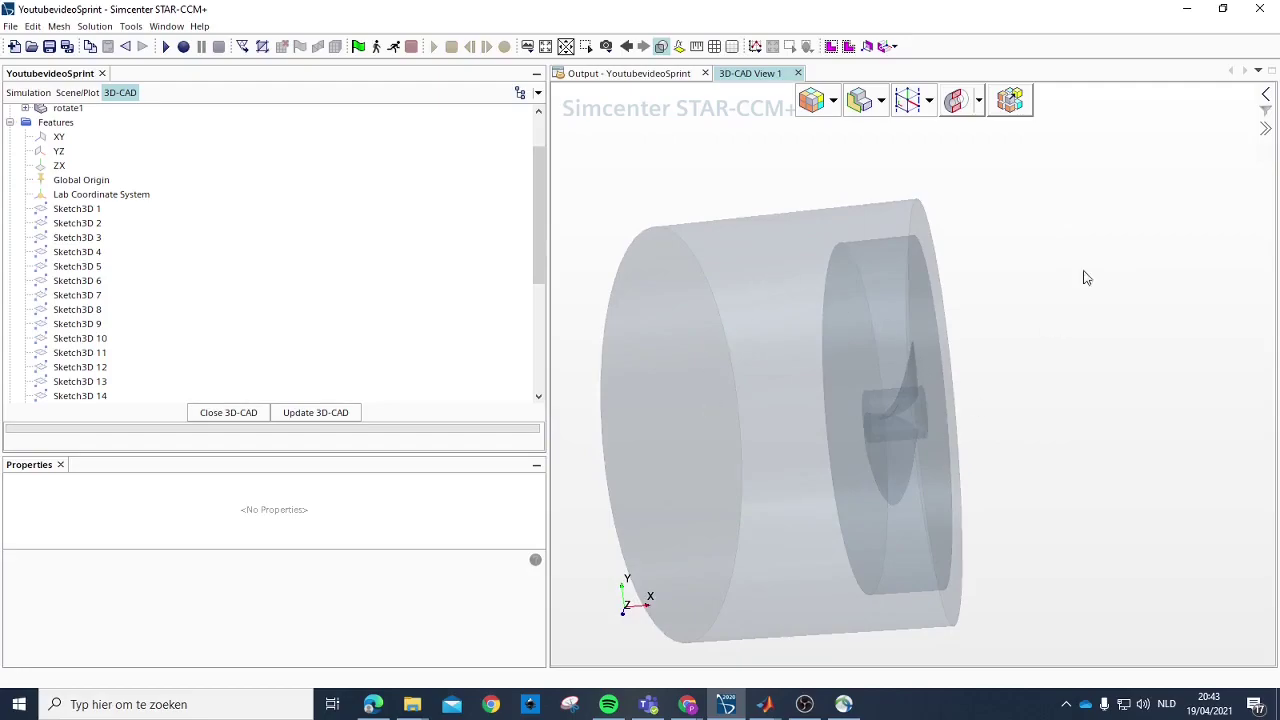
drag(993, 298, 837, 303)
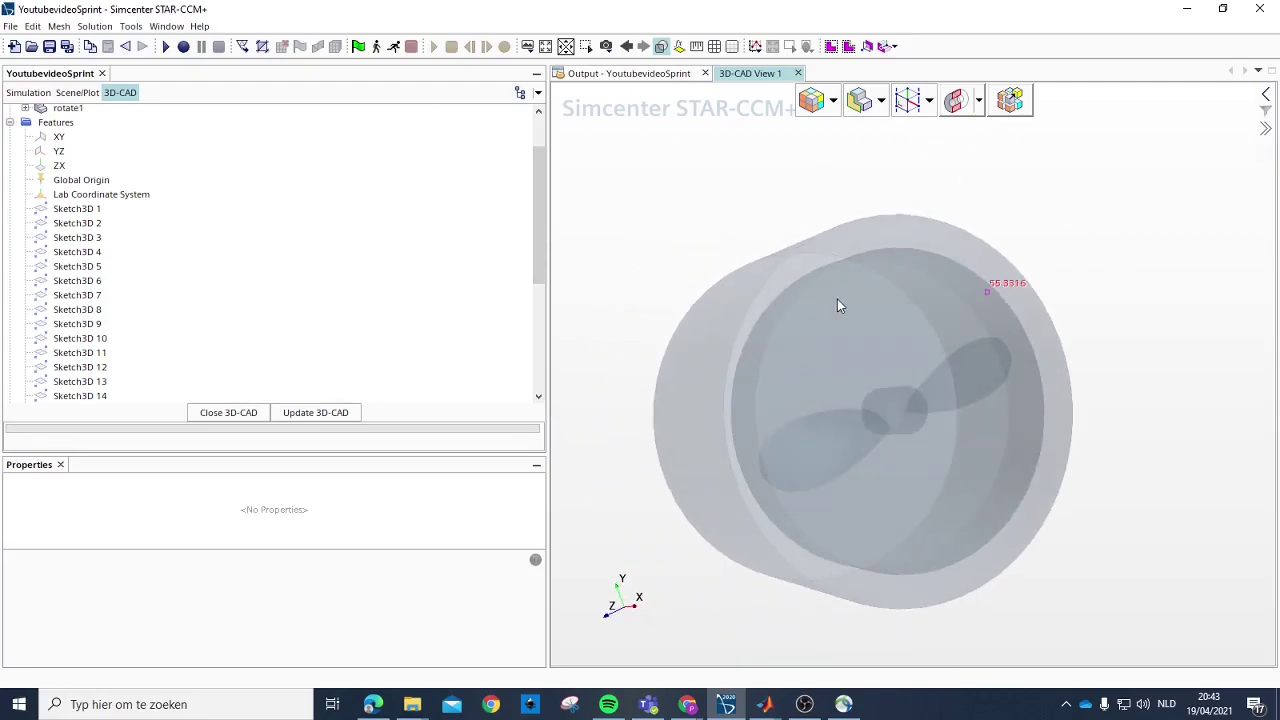
drag(950, 421, 1130, 435)
Step: Create a new sketch on the XY plane
scroll(90, 187, up, 1)
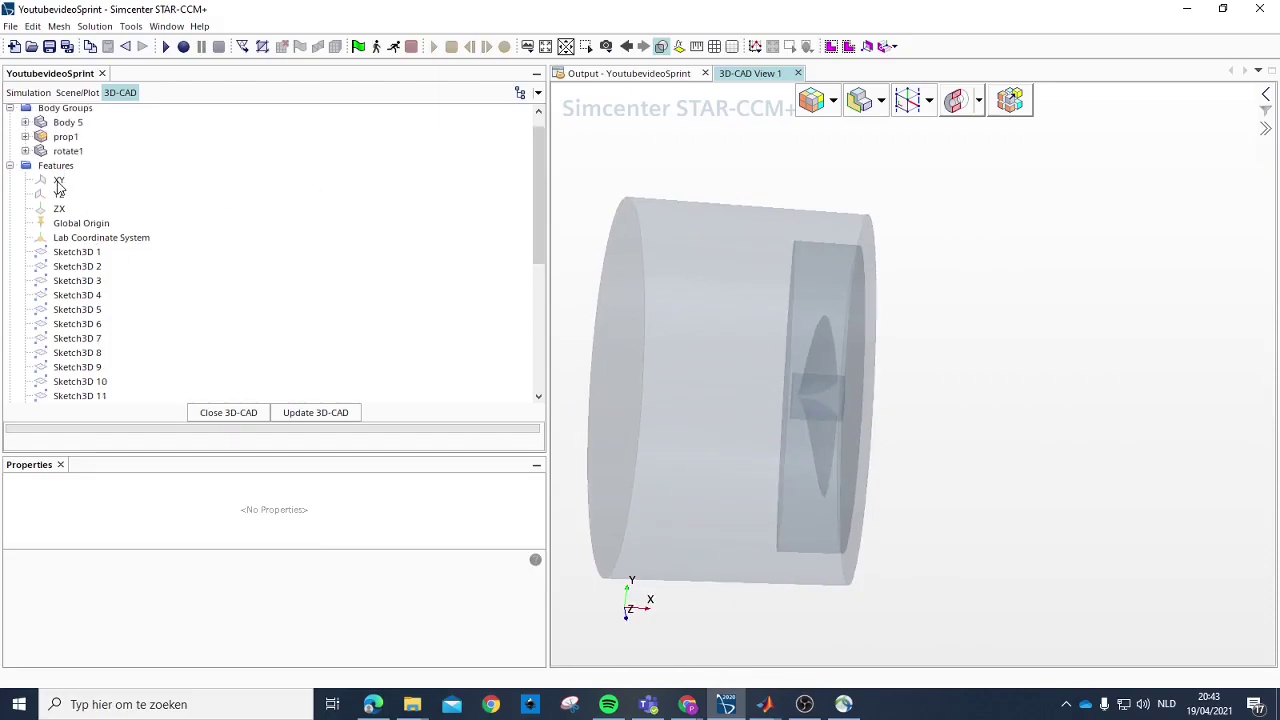
click(59, 181)
right_click(59, 184)
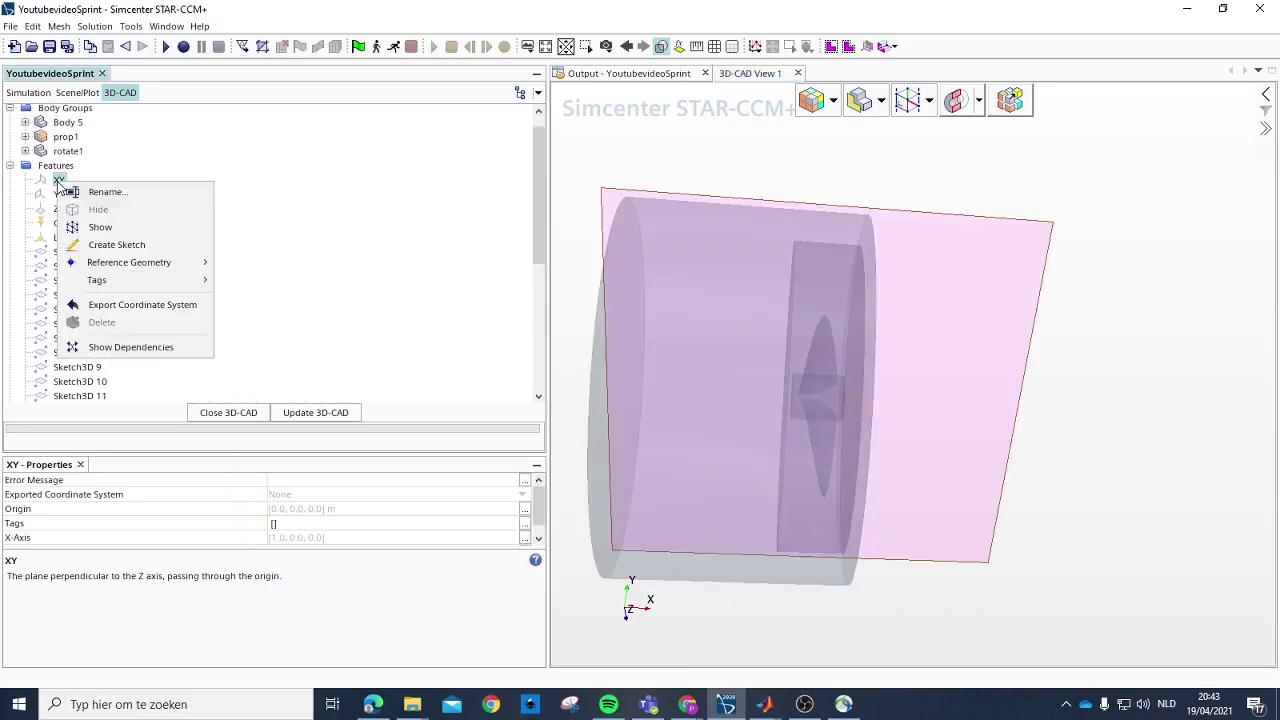
click(95, 228)
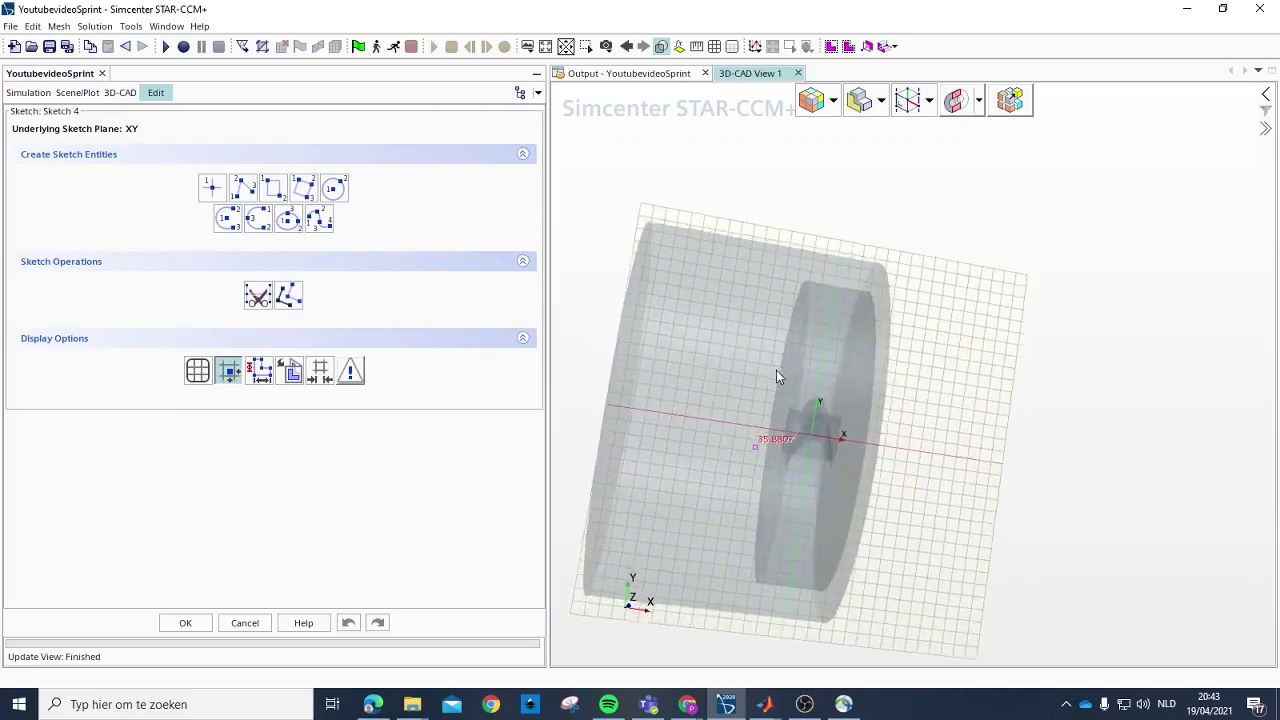
click(334, 189)
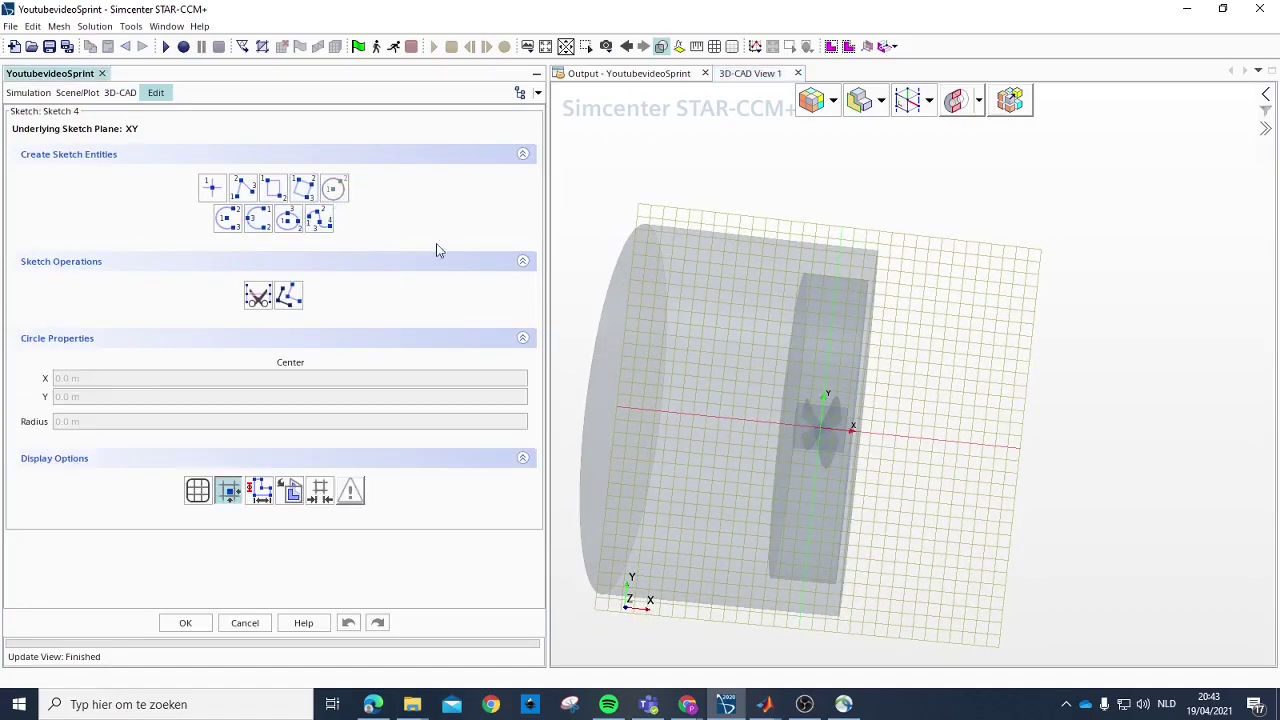
click(821, 428)
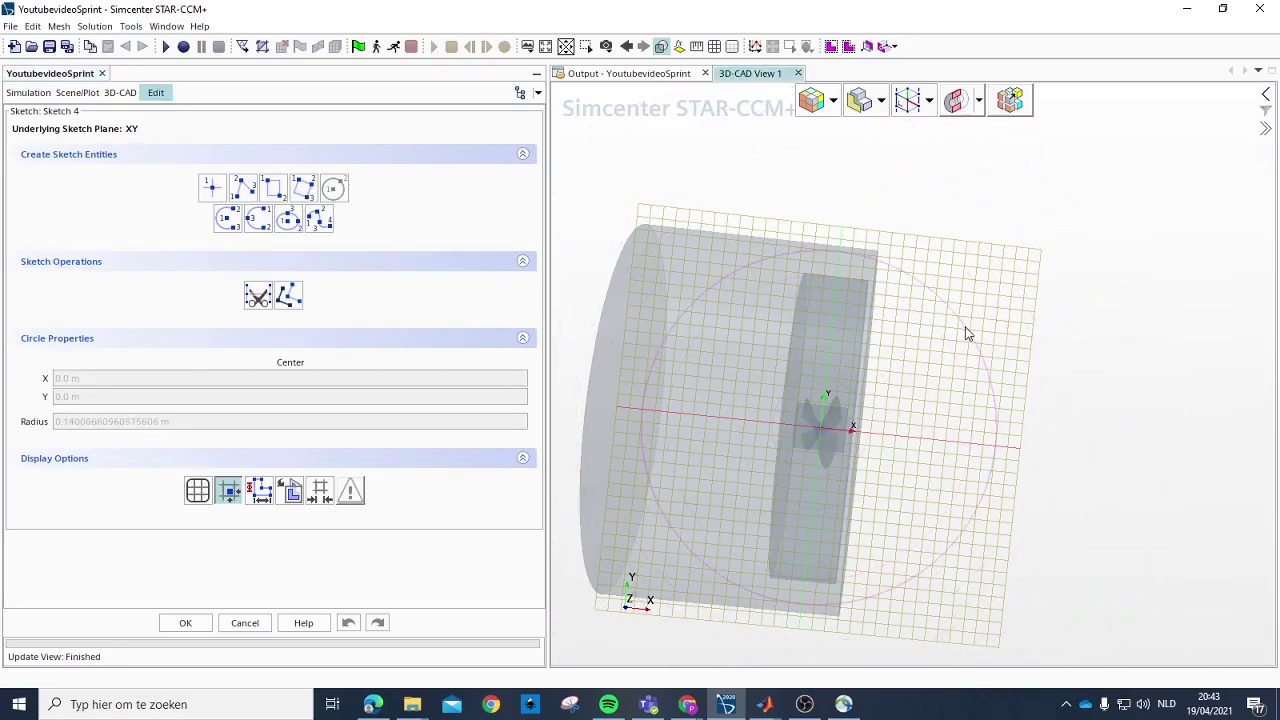
key(Escape)
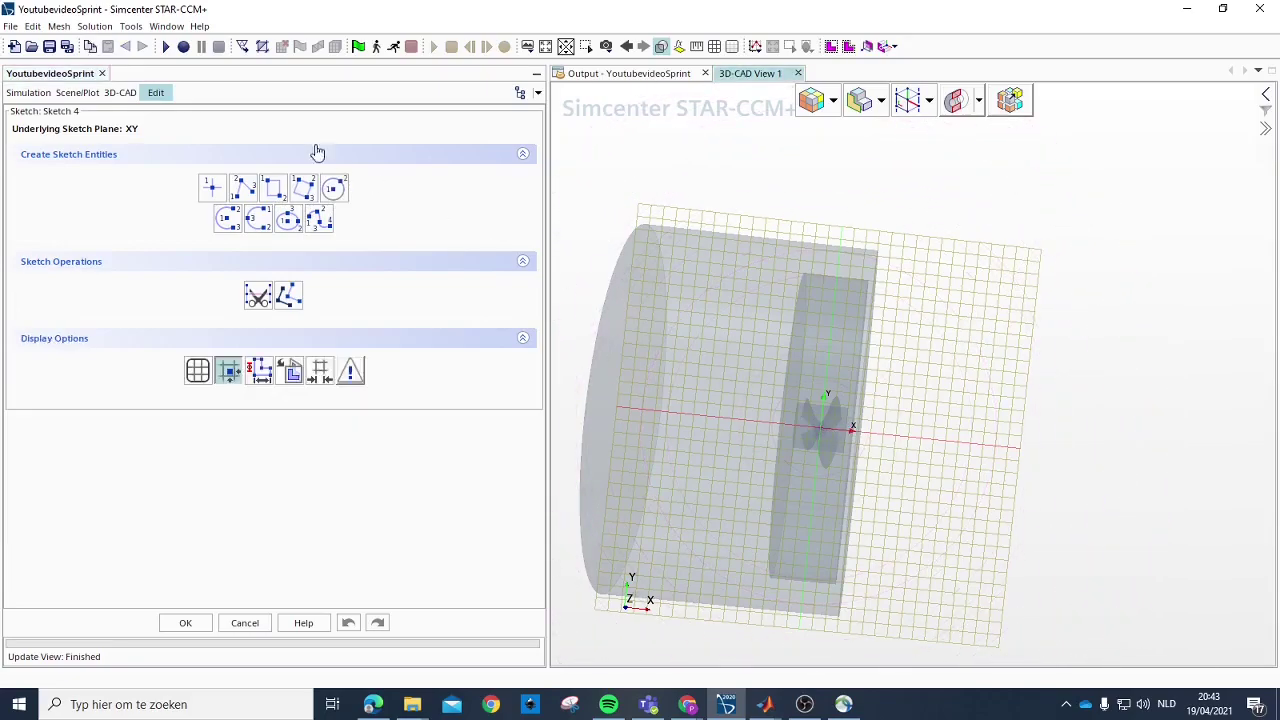
Step: Sketch a rectangle of about 0.31 by 0.26 m from the origin towards negative X and positive Y
click(273, 188)
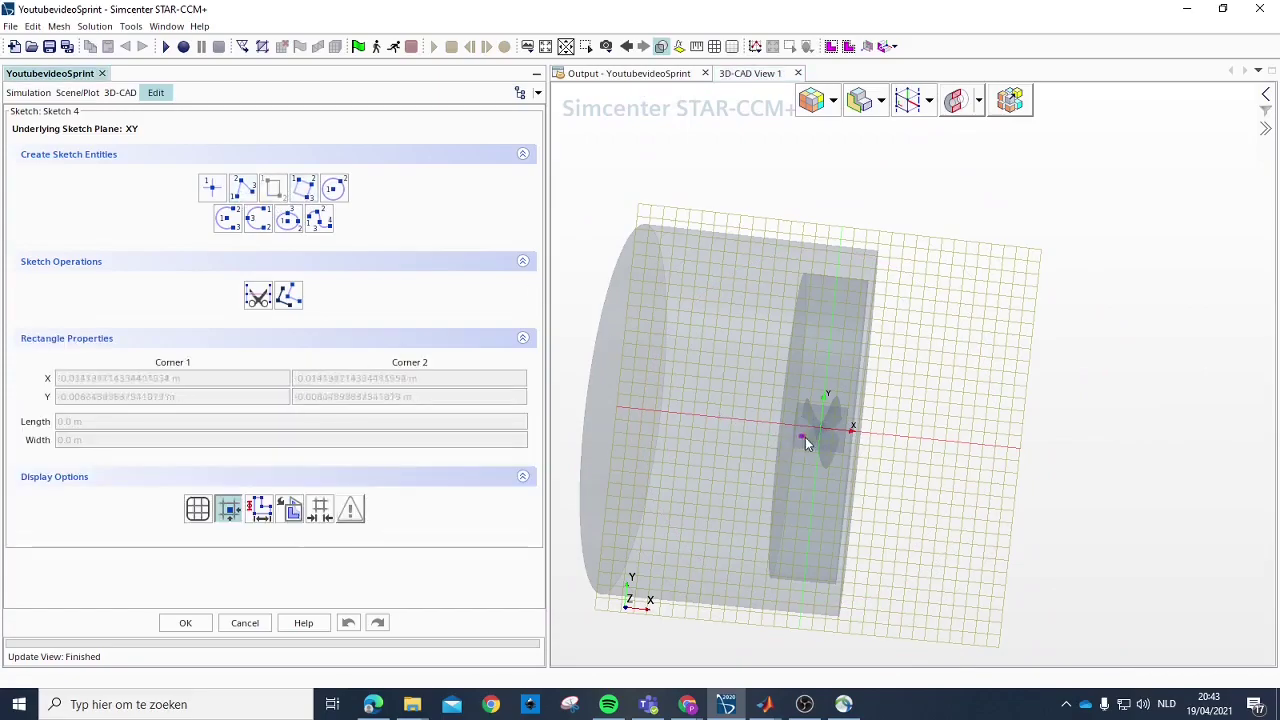
click(826, 430)
scroll(776, 420, down, 3)
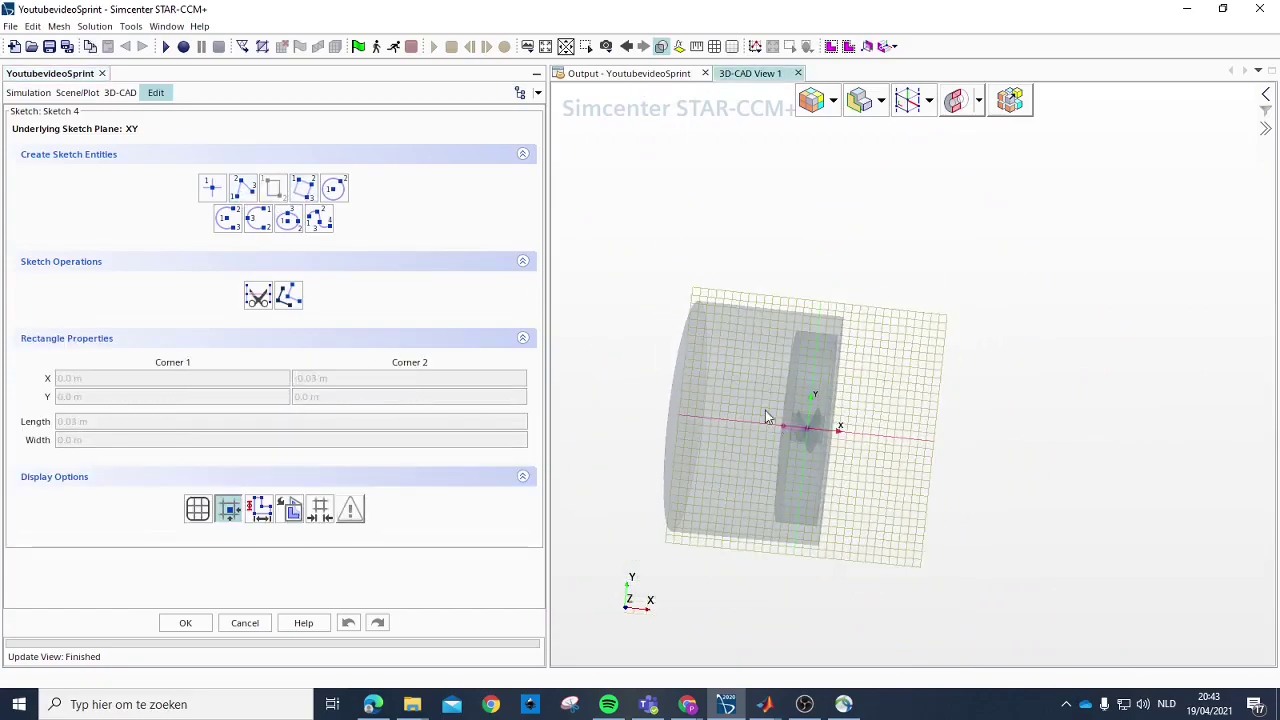
click(585, 198)
click(586, 198)
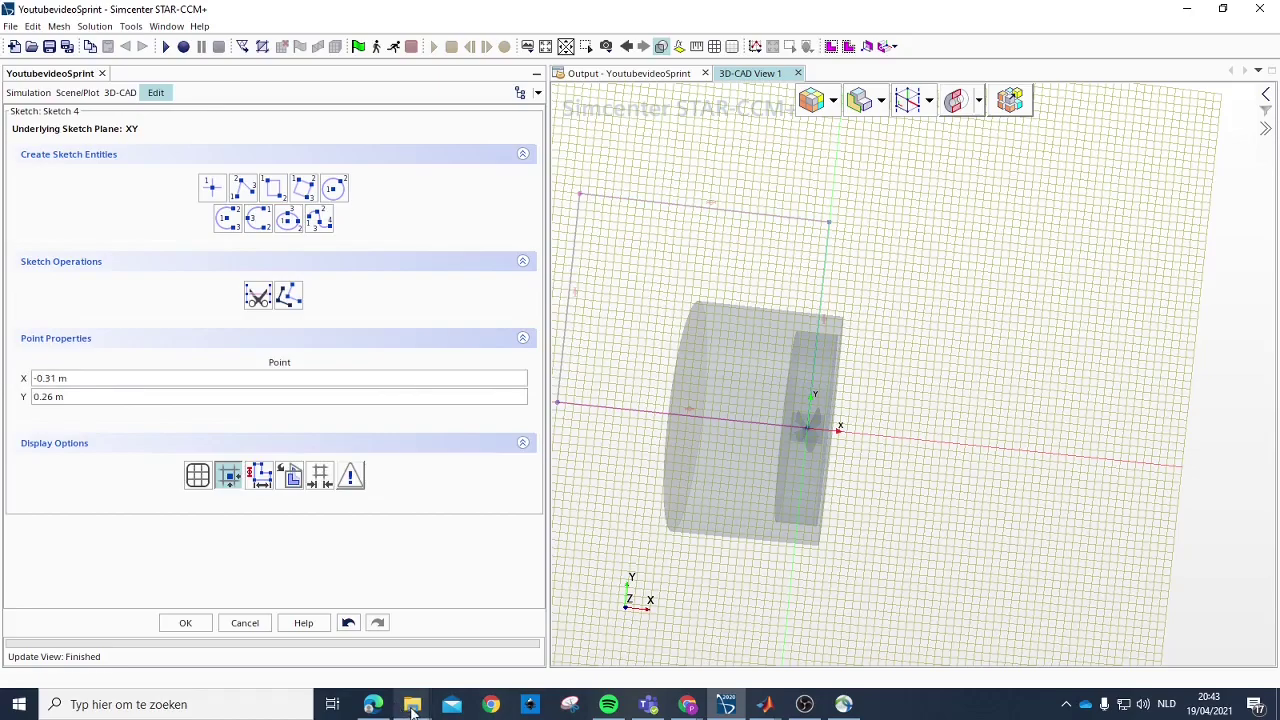
Step: Set the X coordinate of the rectangle corner opposite the origin to -2.3 m
click(368, 707)
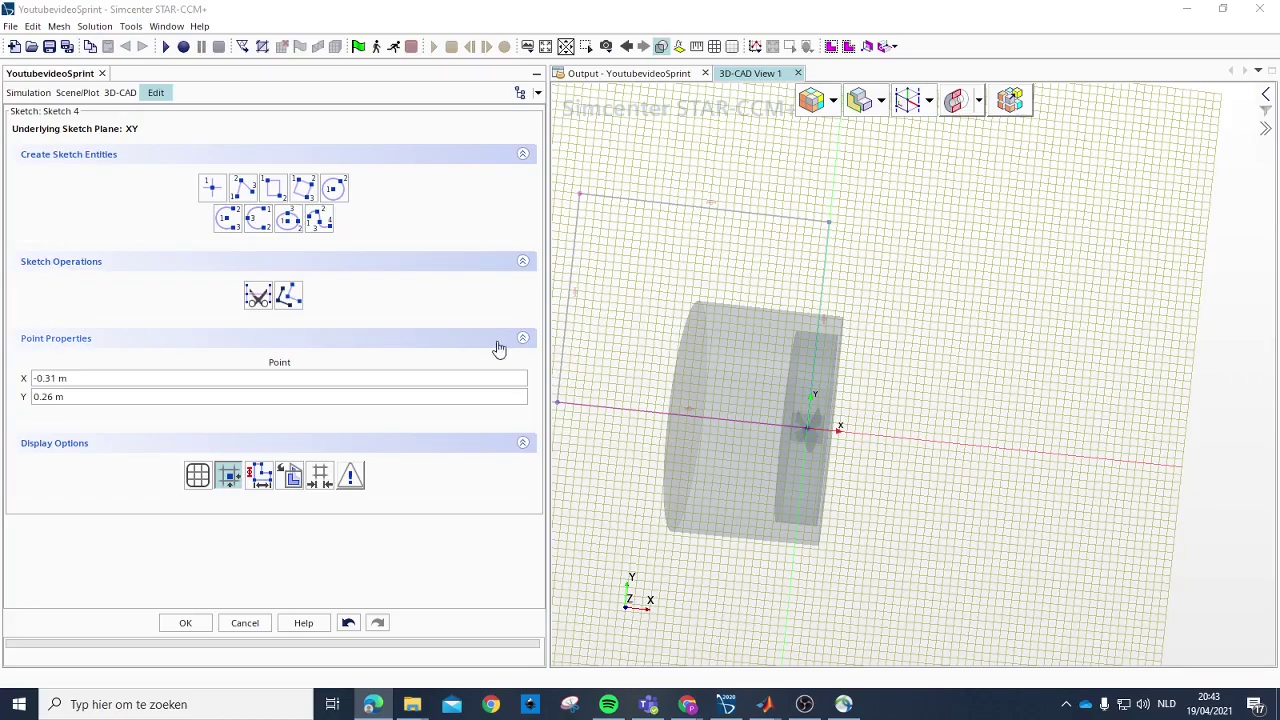
drag(1154, 463, 904, 462)
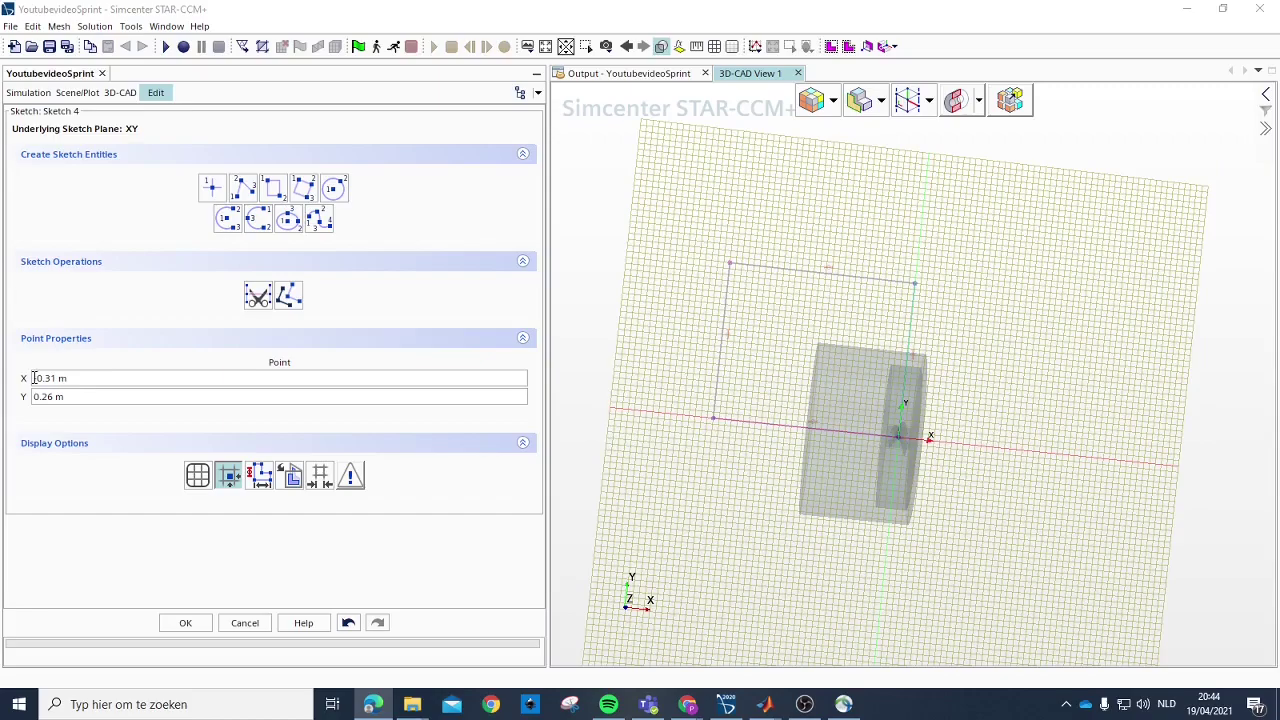
click(125, 377)
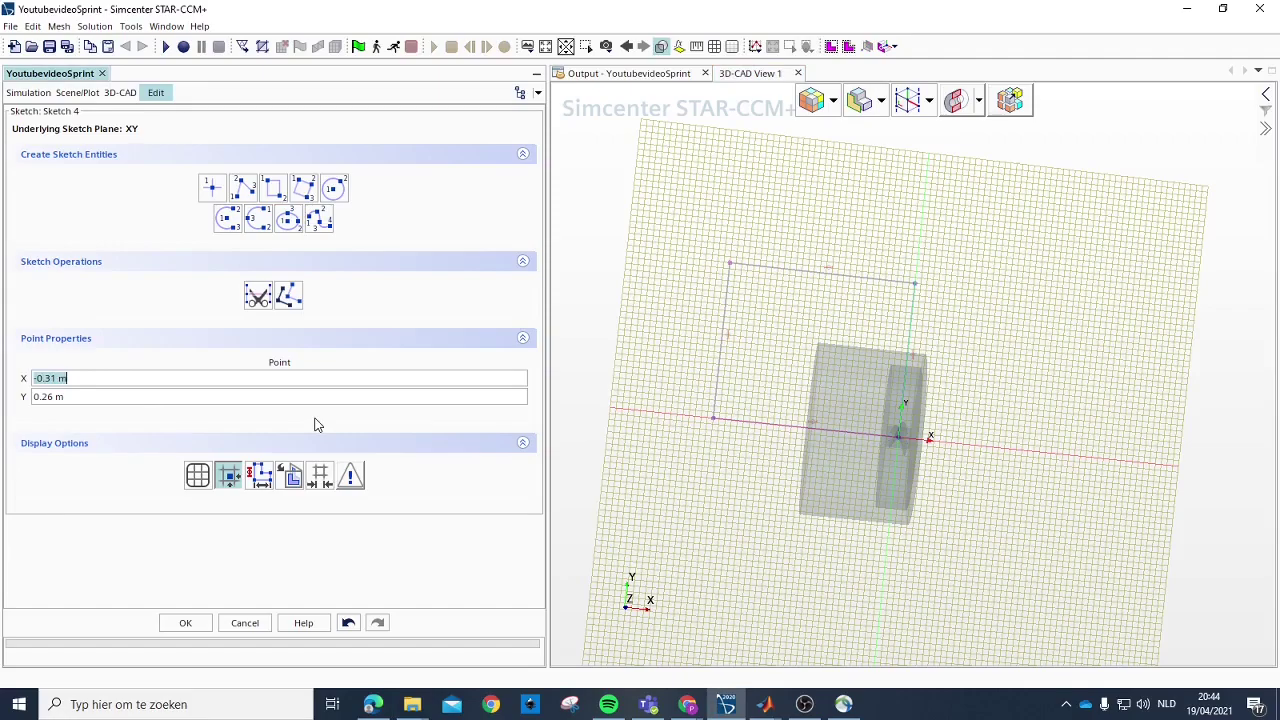
text(2.3)
key(Return)
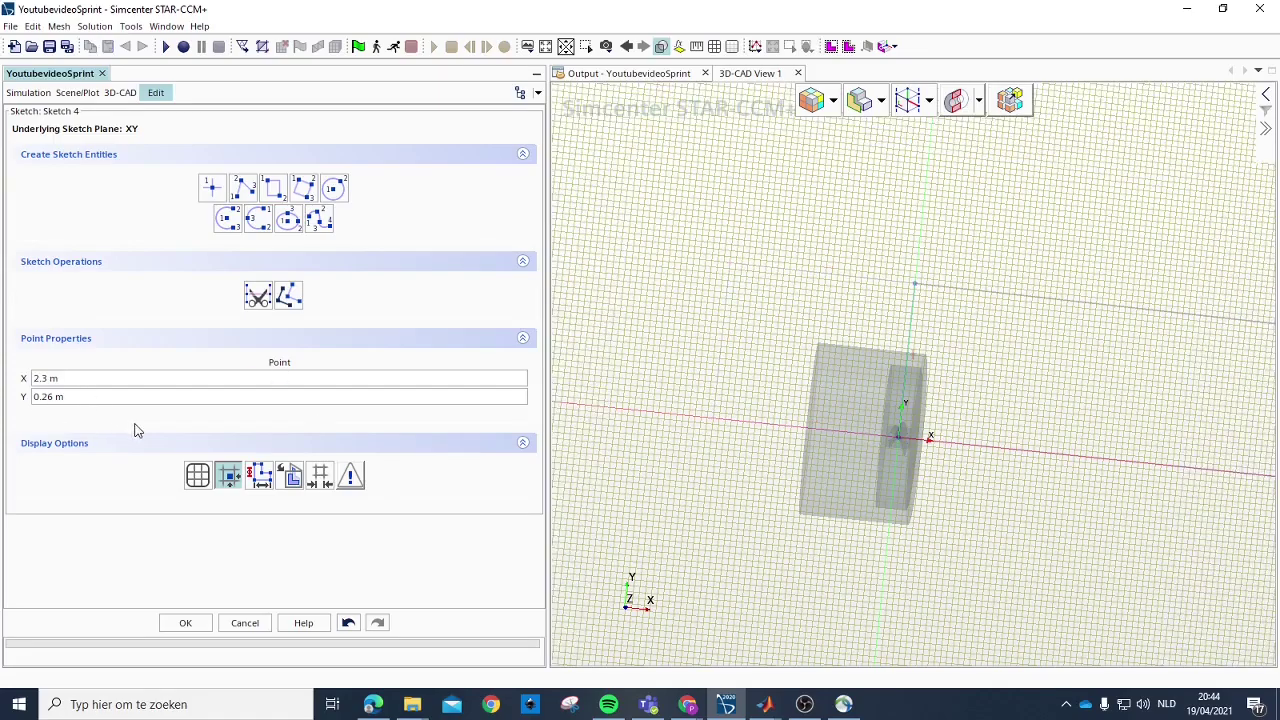
click(32, 378)
text(-)
key(Return)
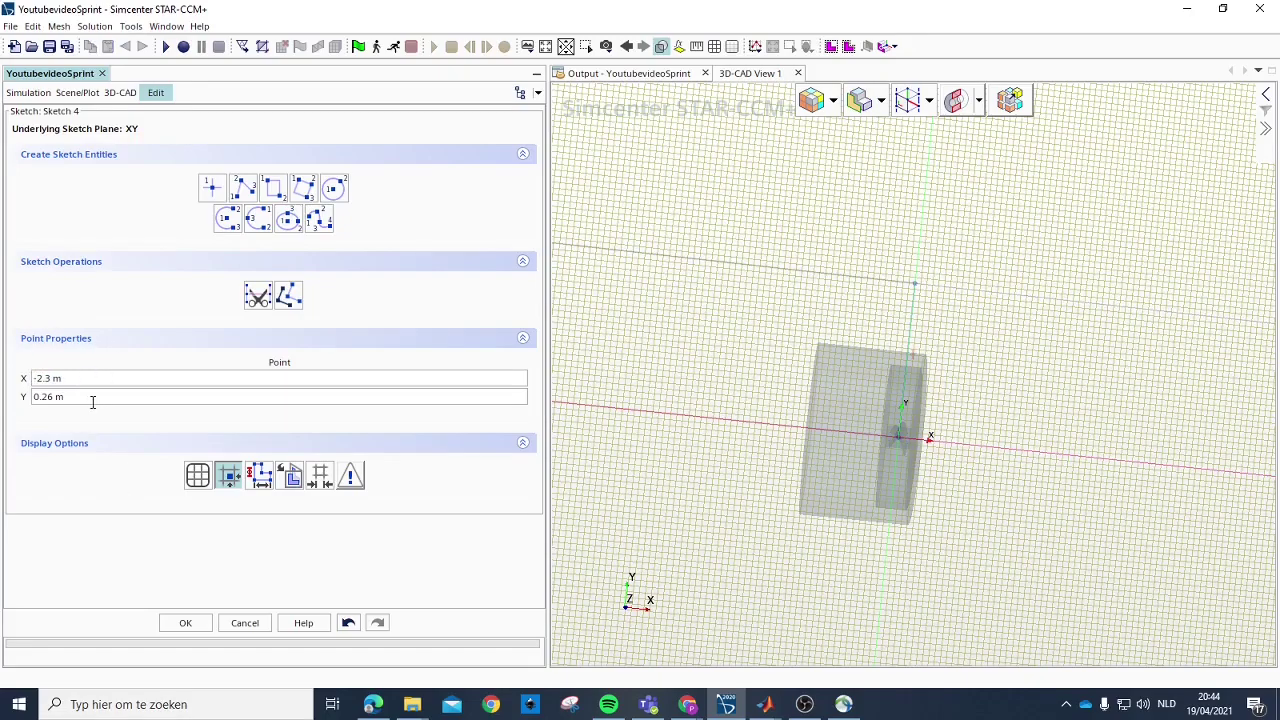
Step: Set the Y coordinate of the same rectangle corner to 1.15 m and finish the sketch
drag(60, 399, 31, 400)
text(1.)
key(Return)
scroll(1008, 510, down, 5)
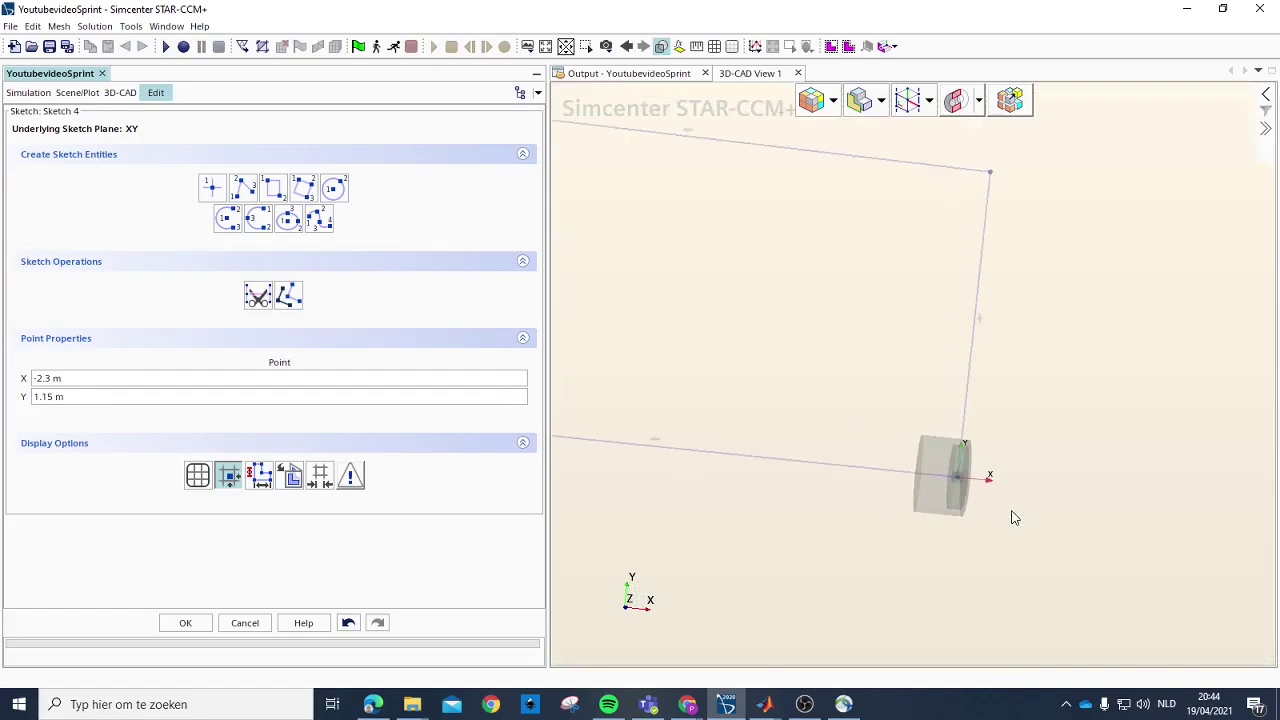
click(196, 625)
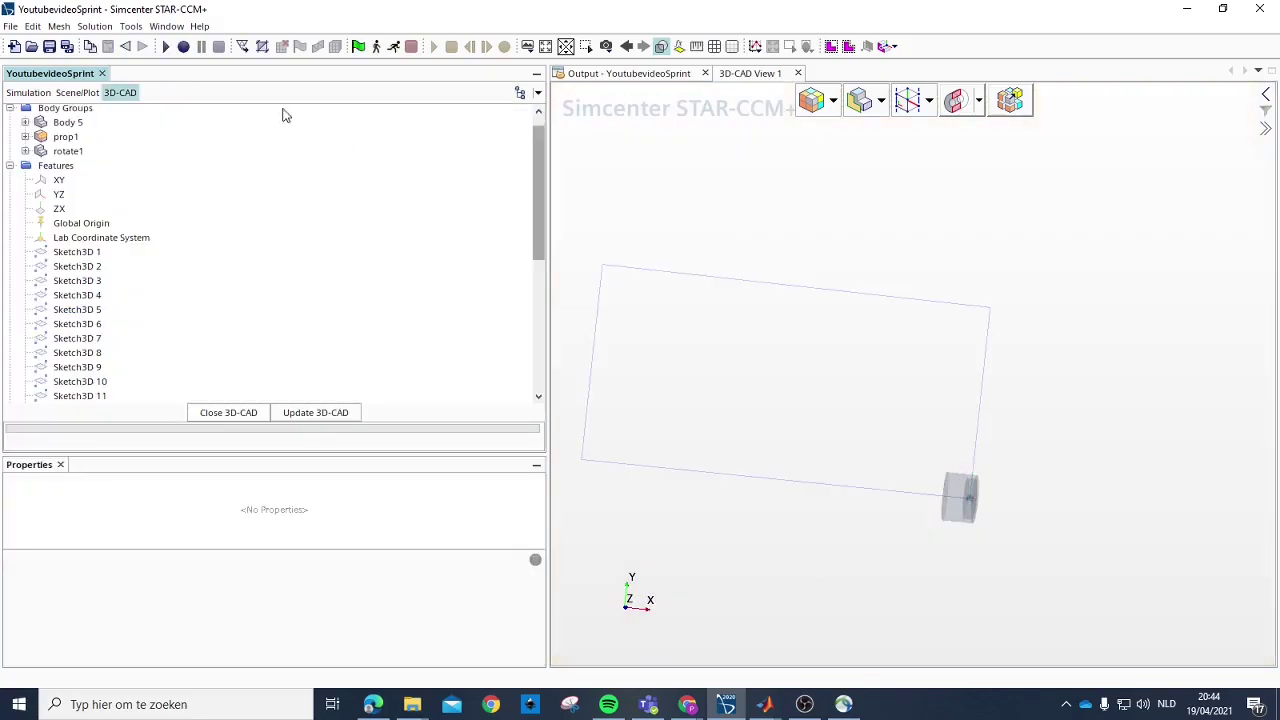
scroll(1000, 510, up, 3)
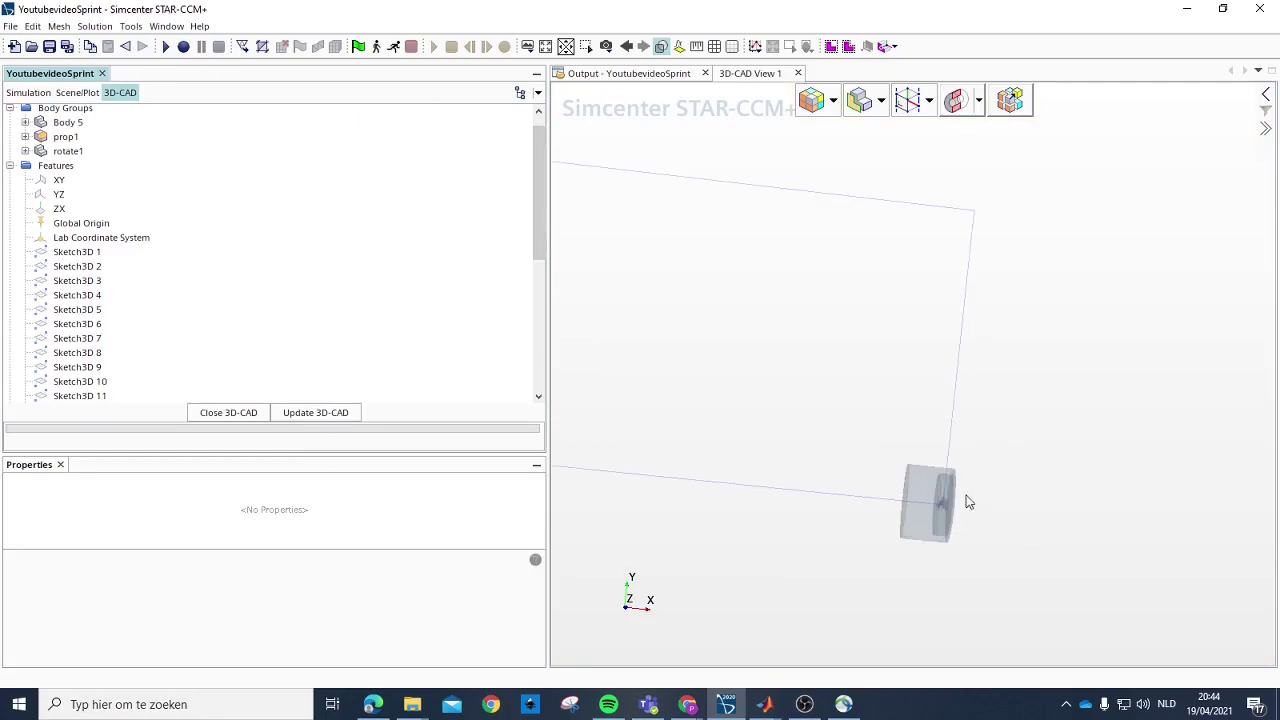
scroll(86, 215, down, 1)
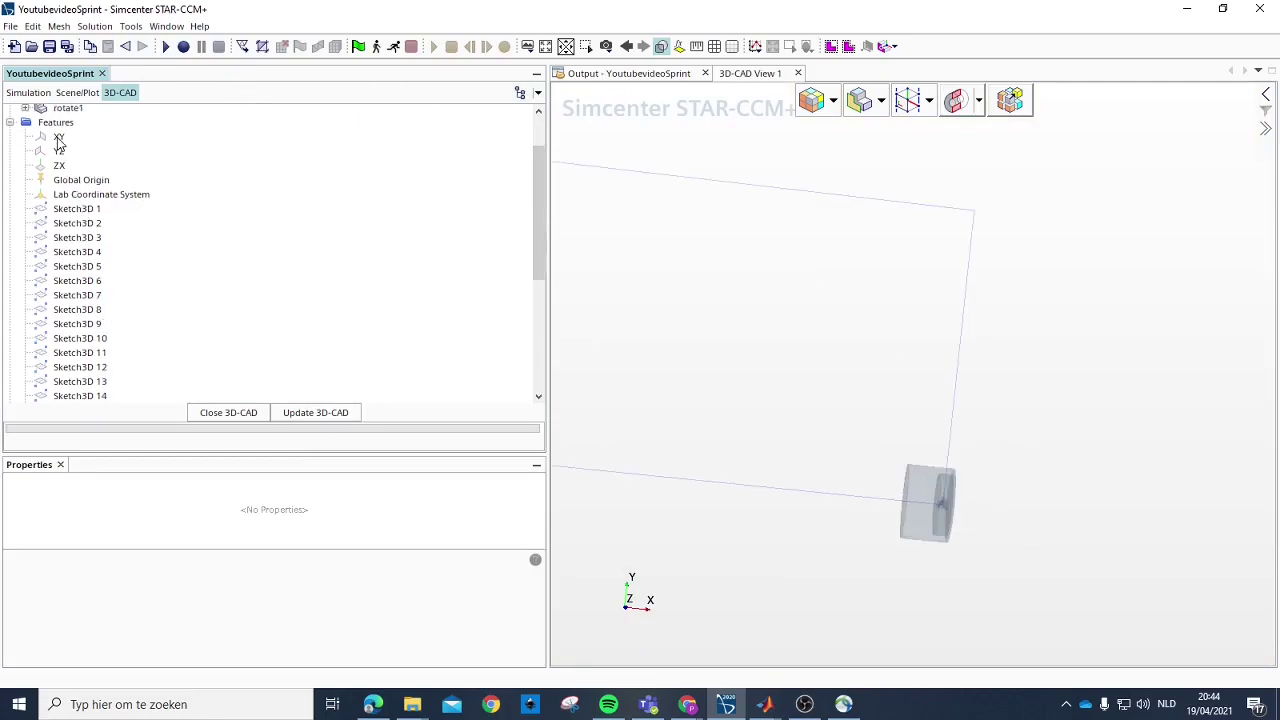
click(58, 137)
right_click(58, 137)
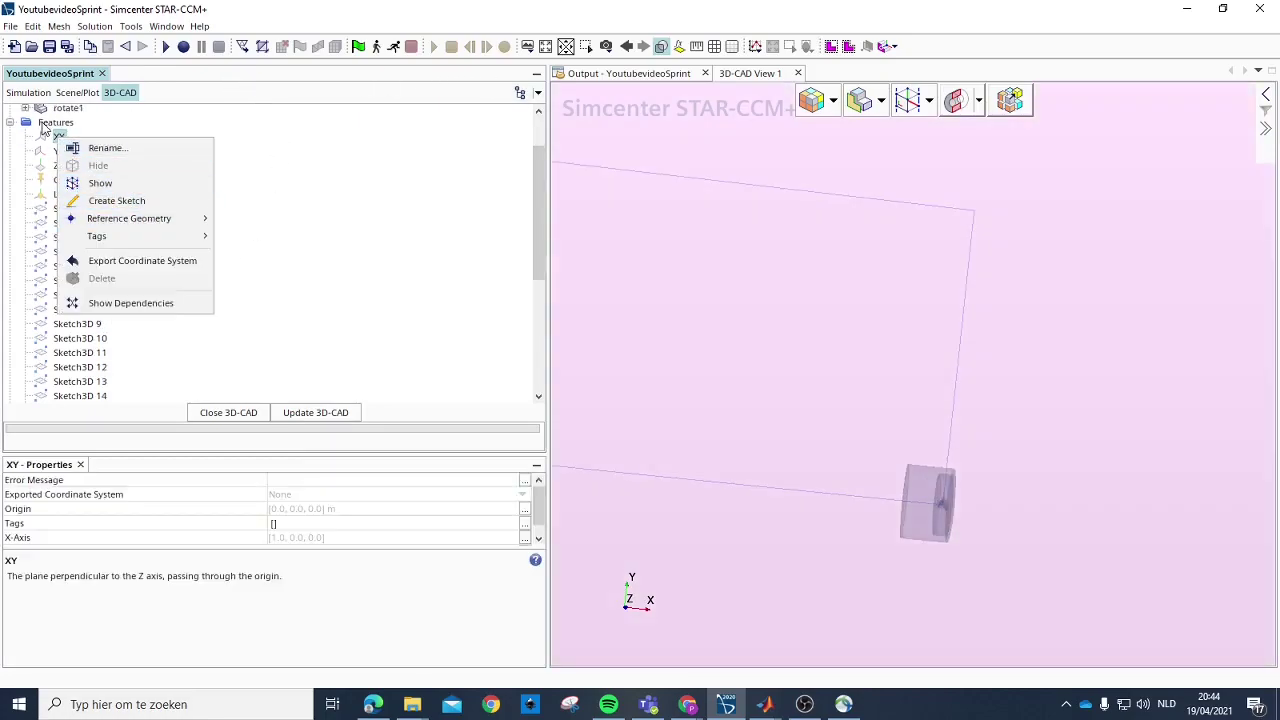
click(55, 148)
Step: Reopen Sketch 4 and draw a horizontal line about 1.1 m long from the origin towards positive X
scroll(80, 220, down, 6)
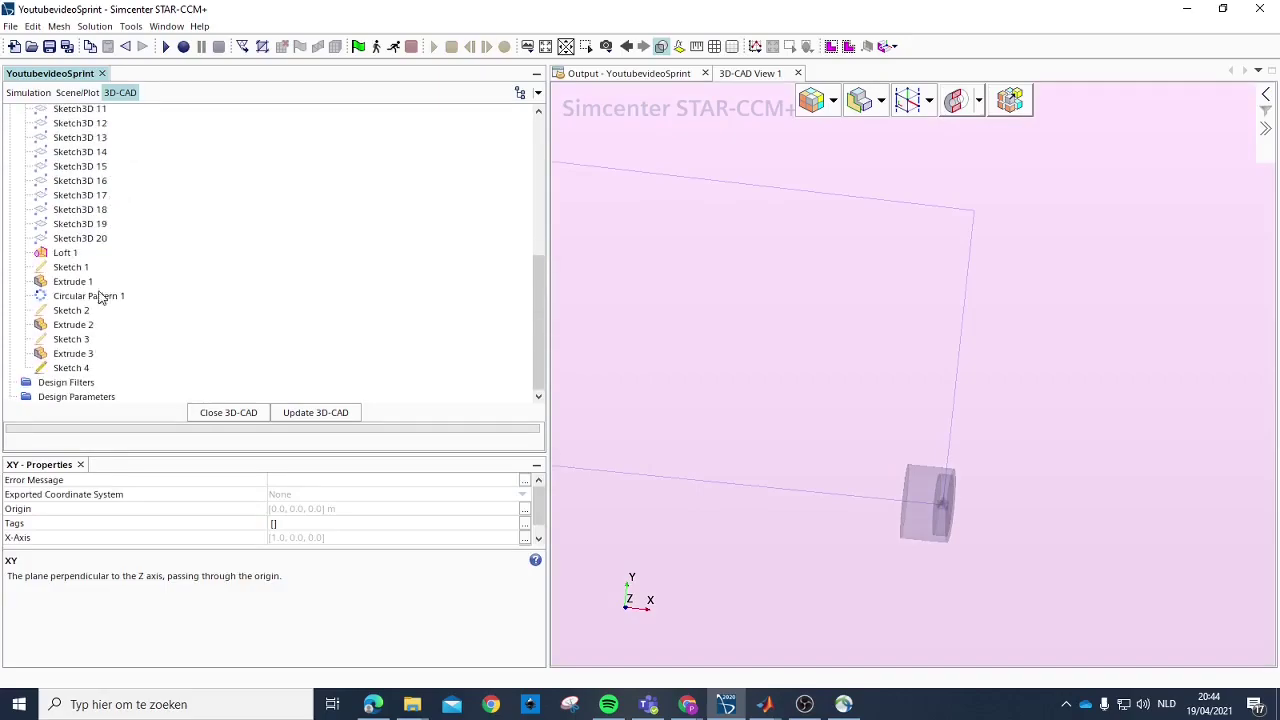
click(80, 367)
right_click(80, 367)
click(118, 292)
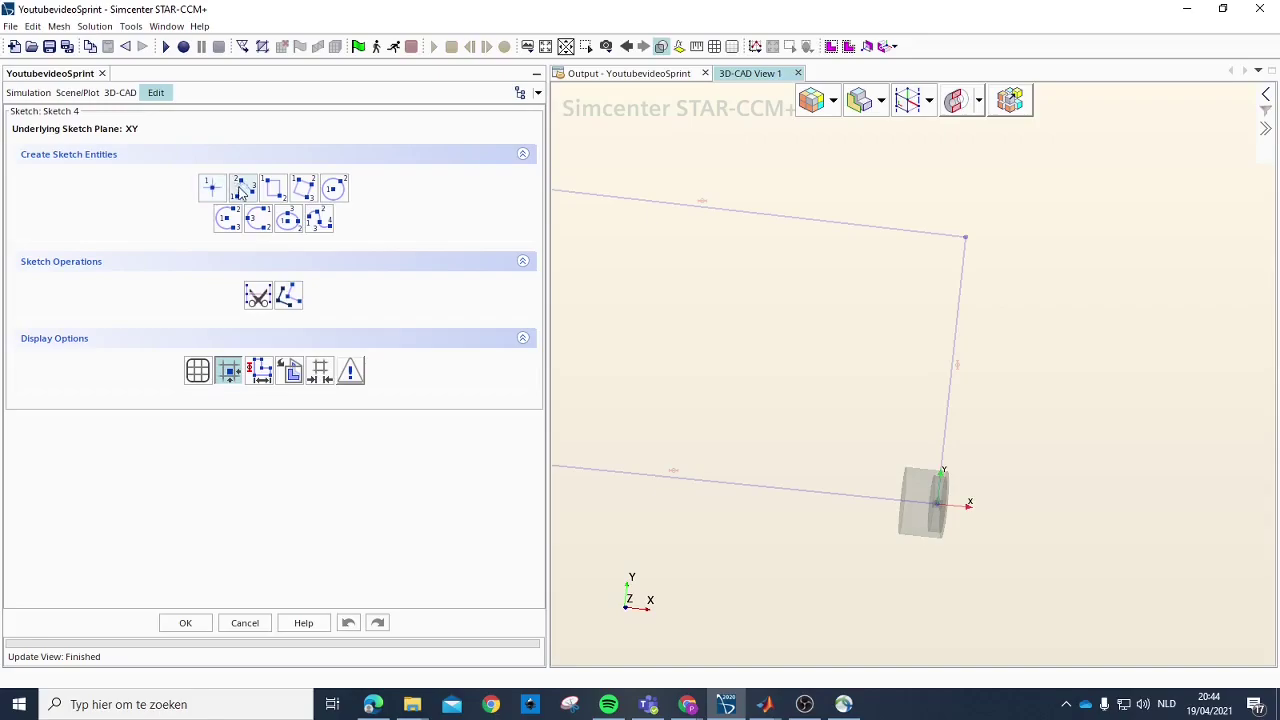
click(241, 193)
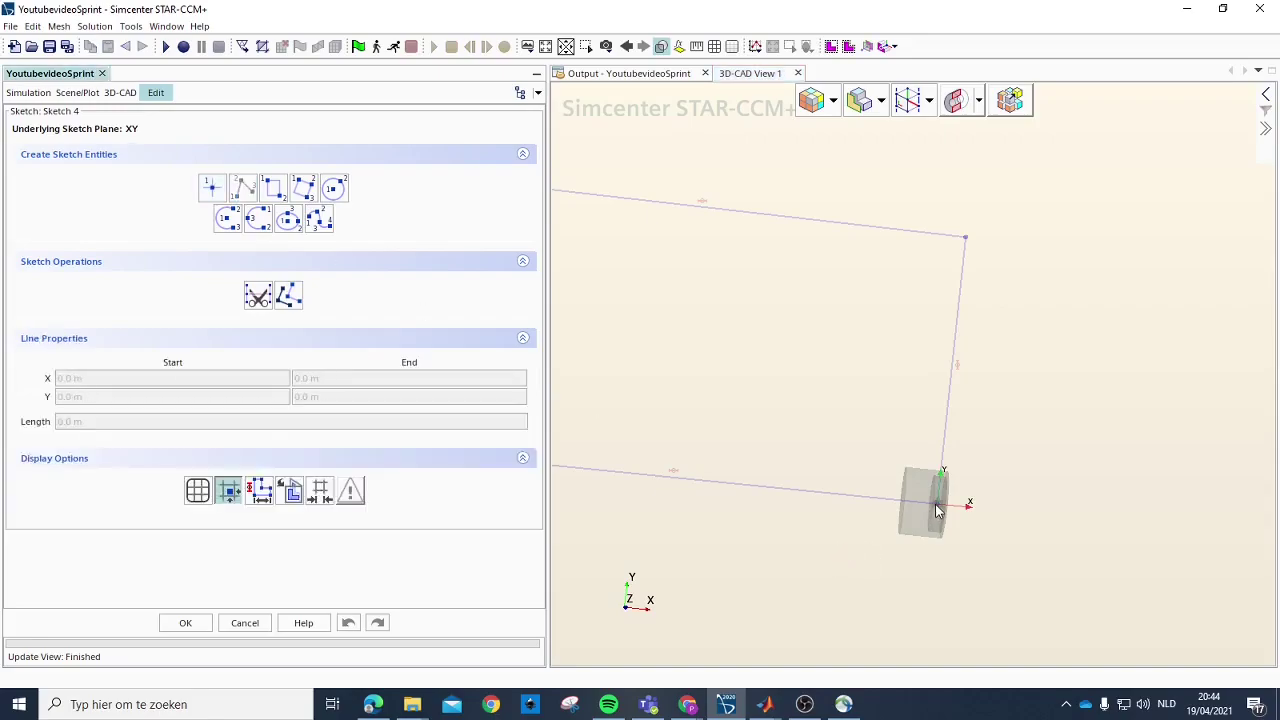
scroll(938, 510, up, 3)
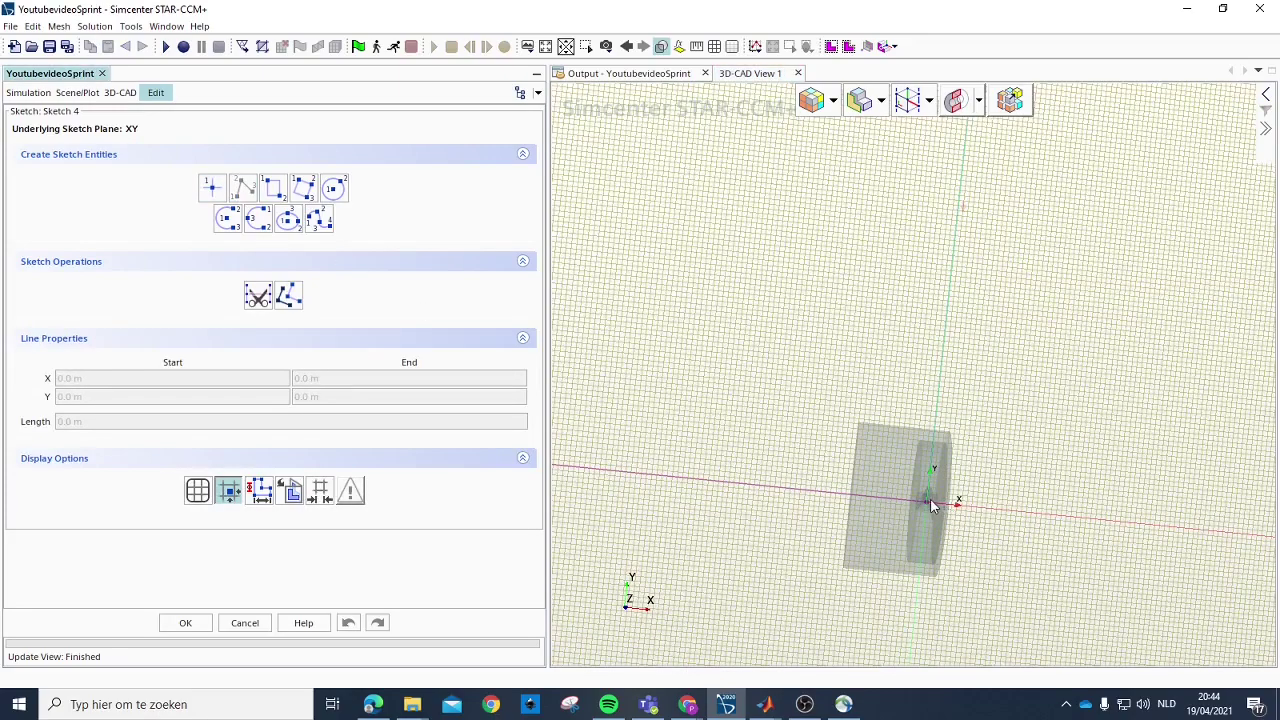
click(927, 500)
scroll(927, 500, down, 3)
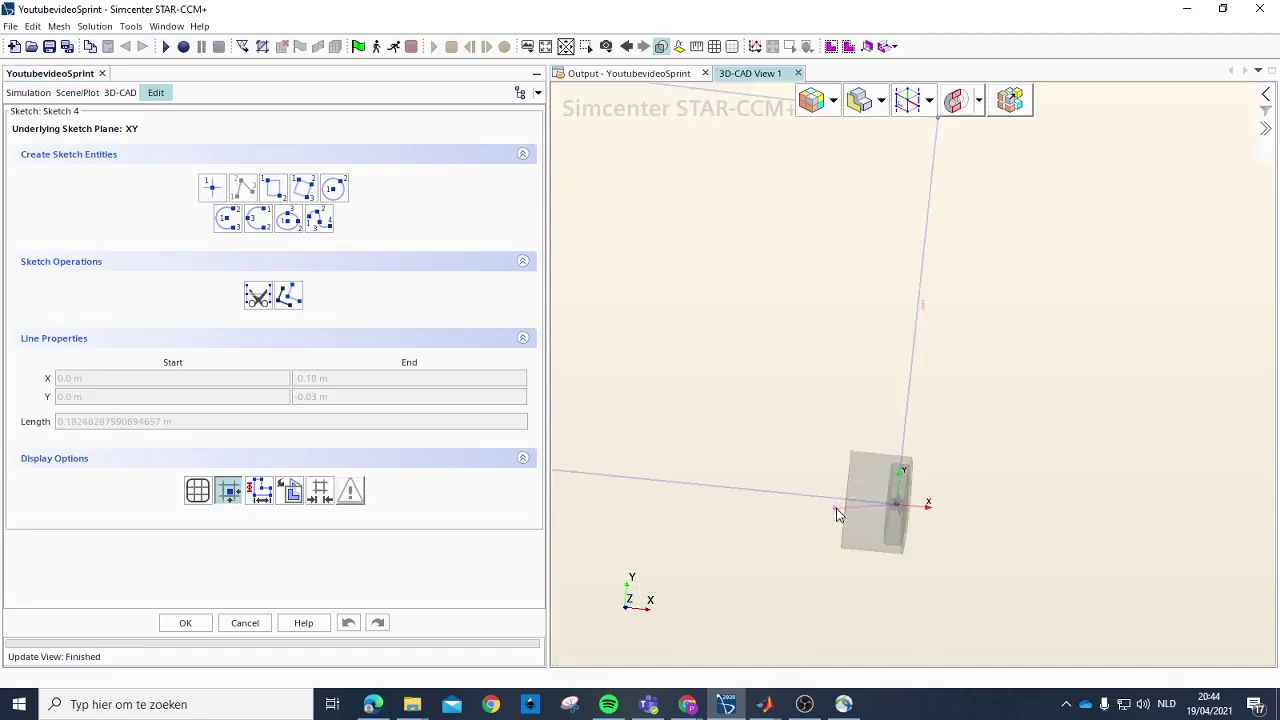
click(1181, 533)
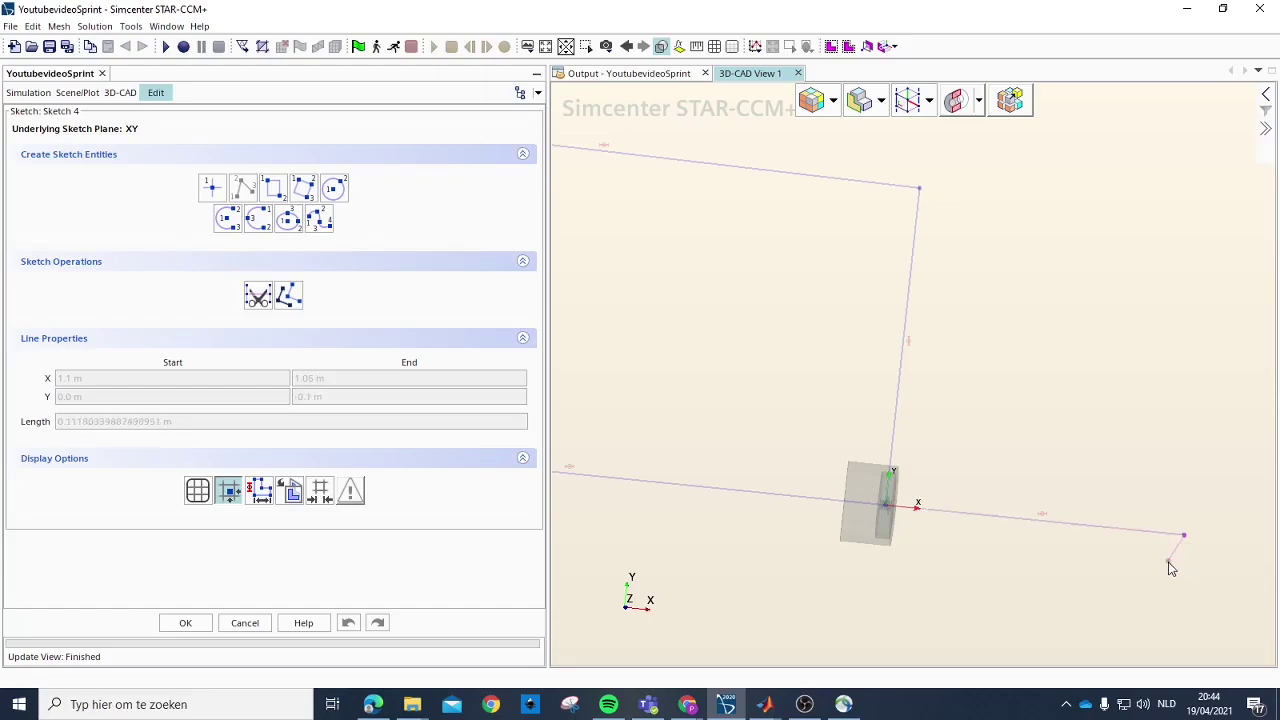
Step: Set the X coordinate of the new line's end point to 1.15 m and finish the sketch
click(1185, 533)
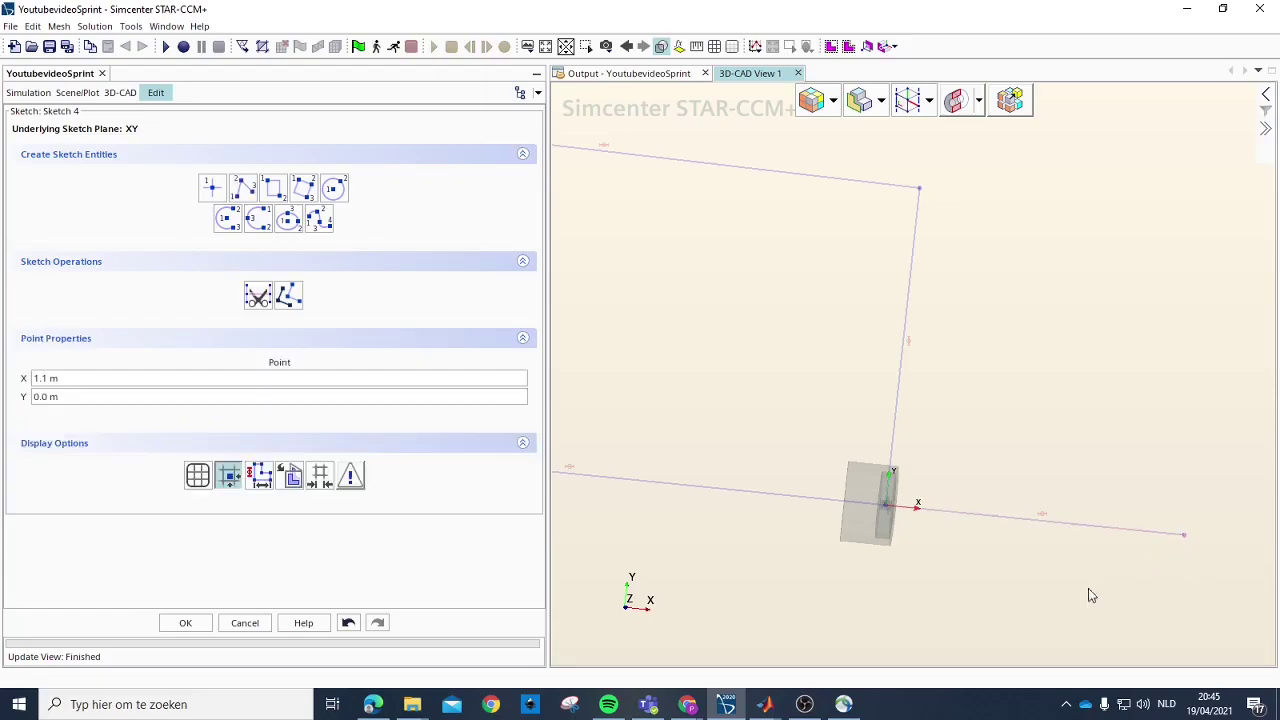
click(52, 380)
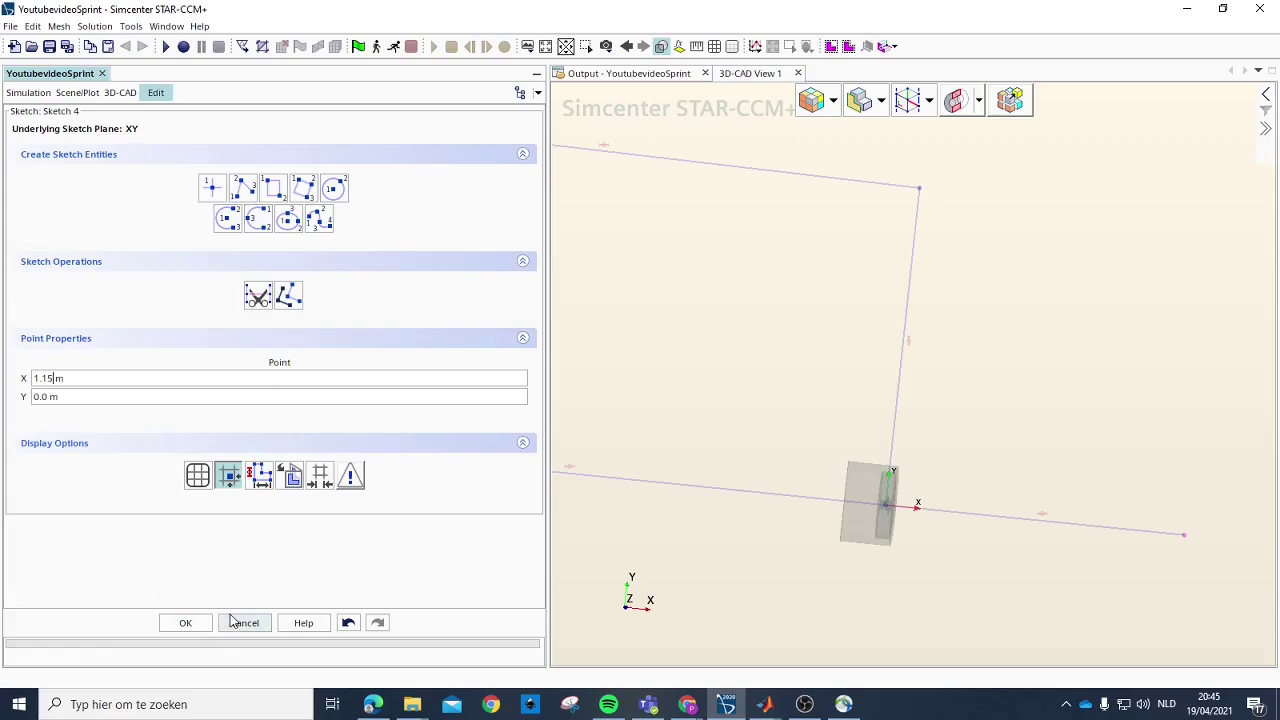
click(177, 628)
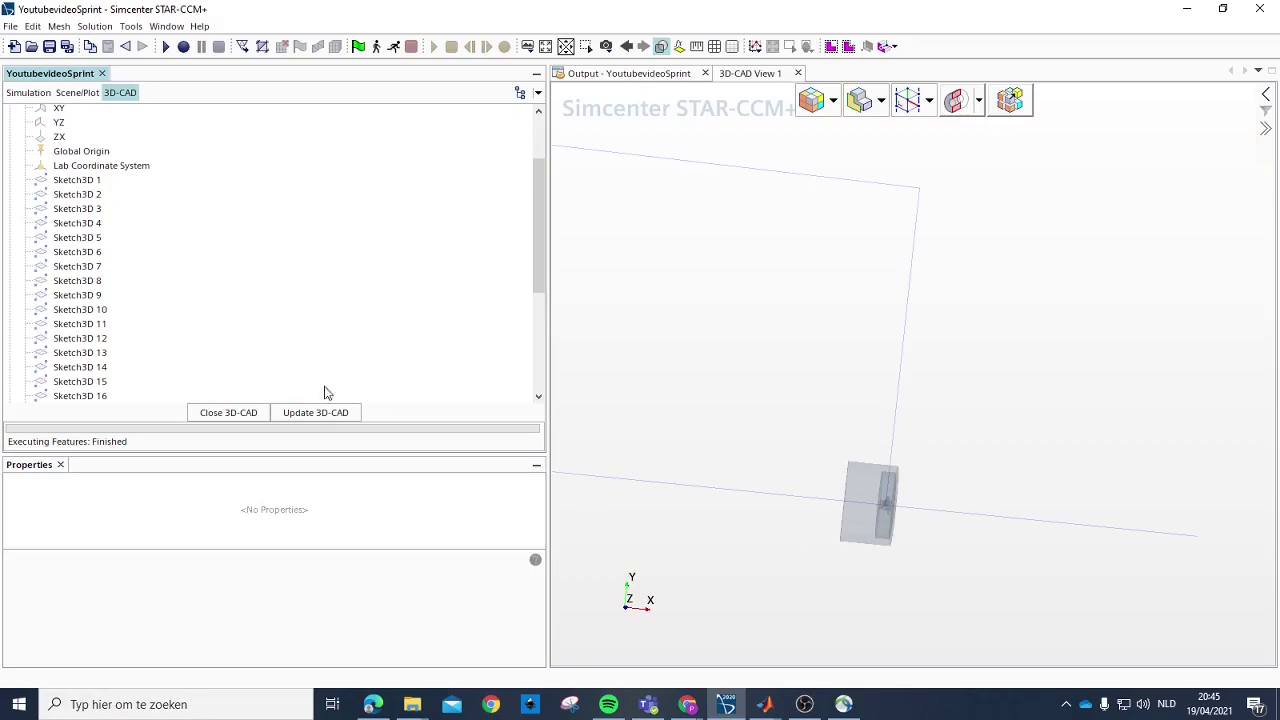
Step: Reopen Sketch 4 and add a center-point arc around the origin from the 1.15 m line end to the rectangle's upper corner above the origin
scroll(105, 250, up, 2)
scroll(106, 328, down, 7)
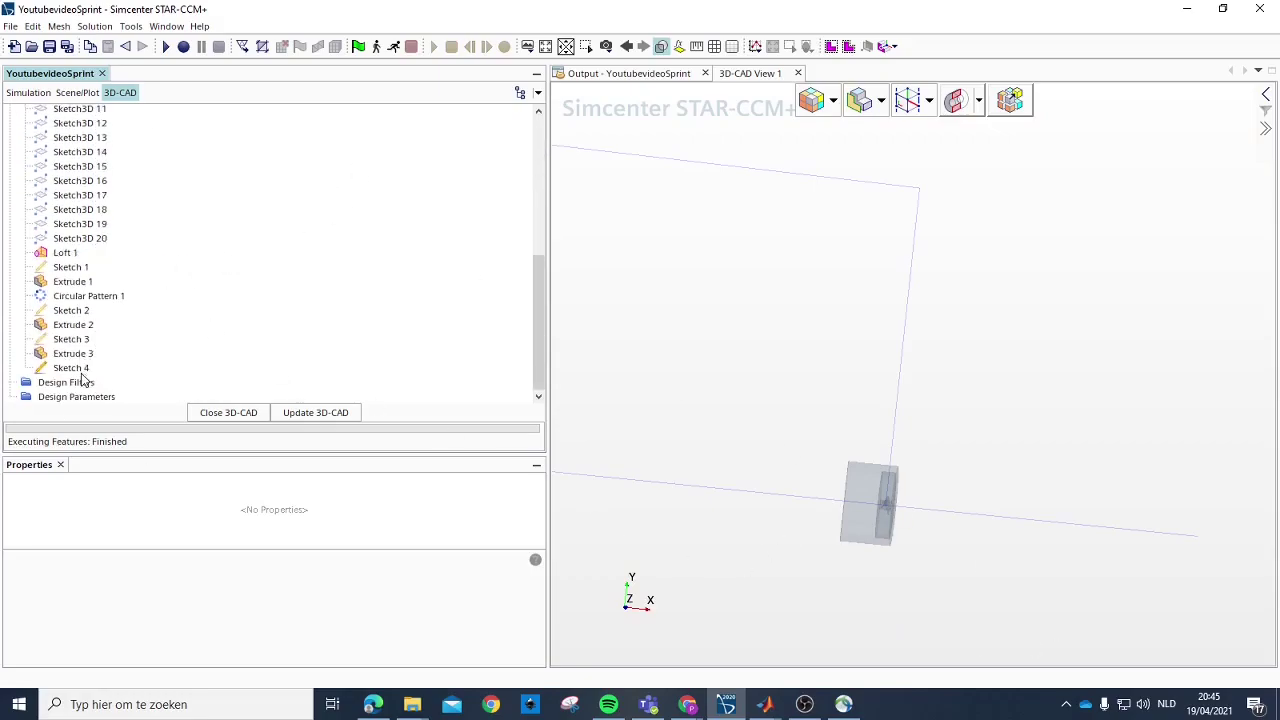
click(78, 370)
right_click(79, 370)
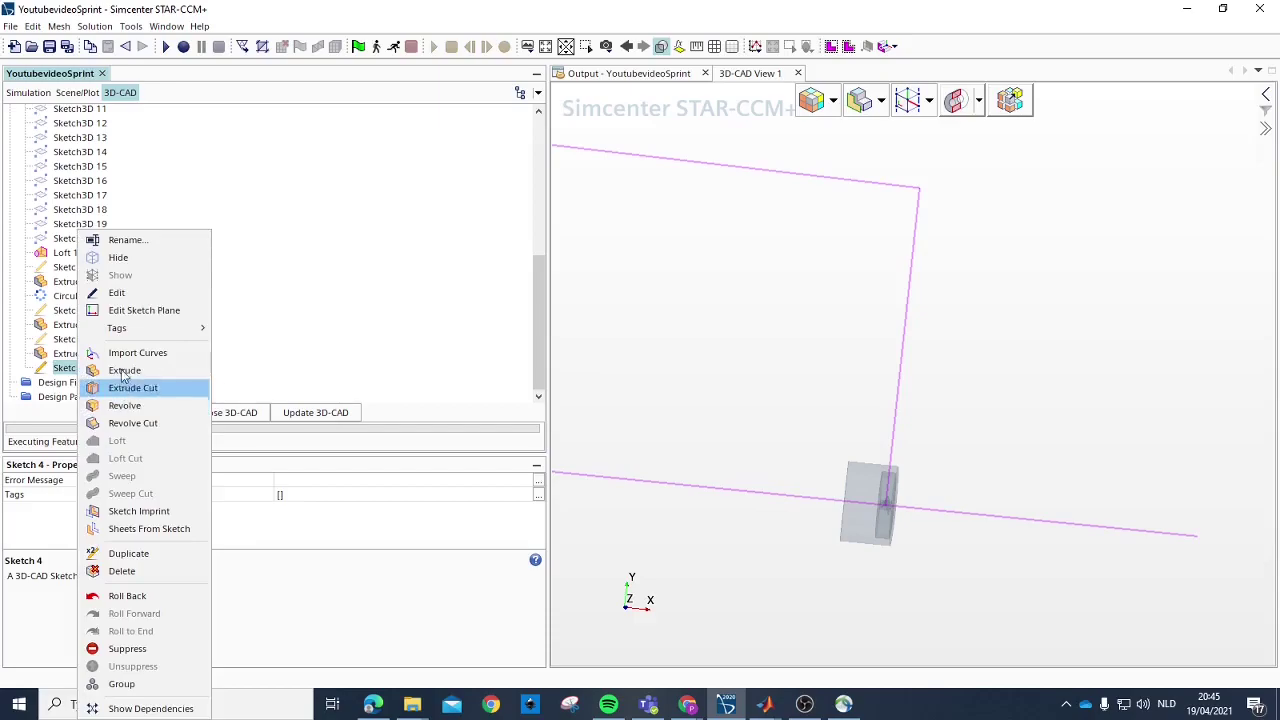
click(118, 293)
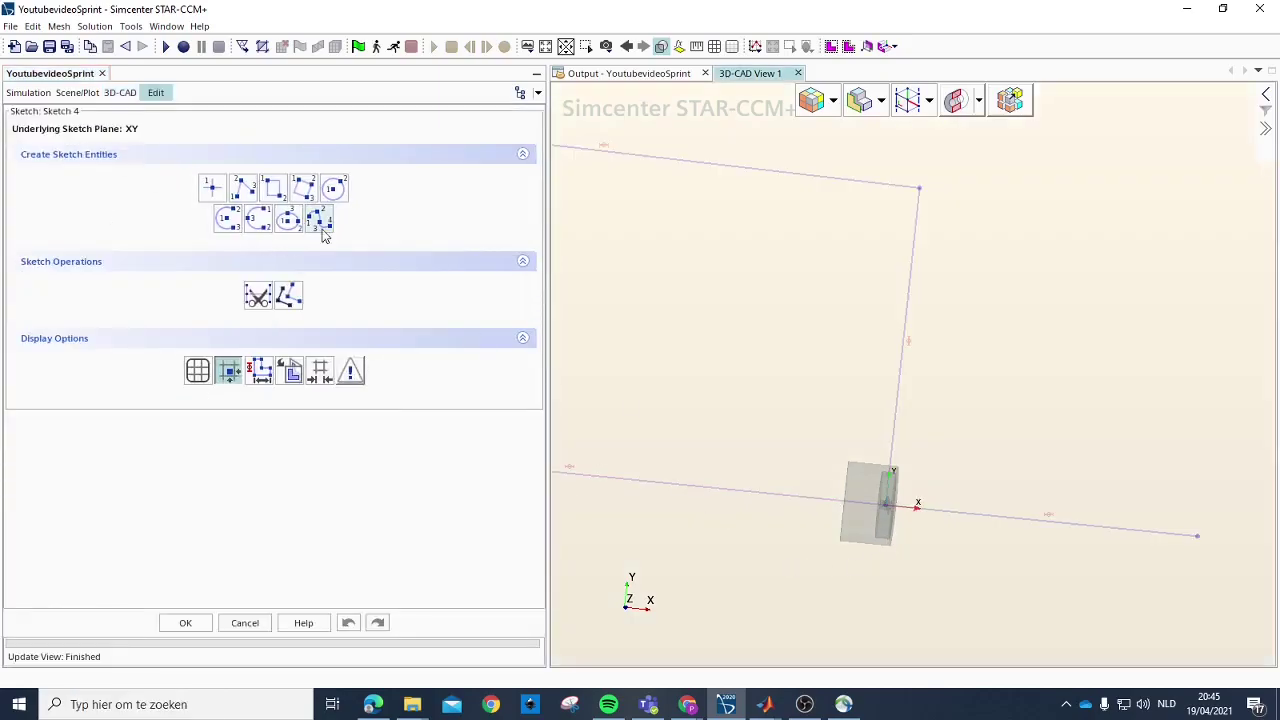
click(227, 220)
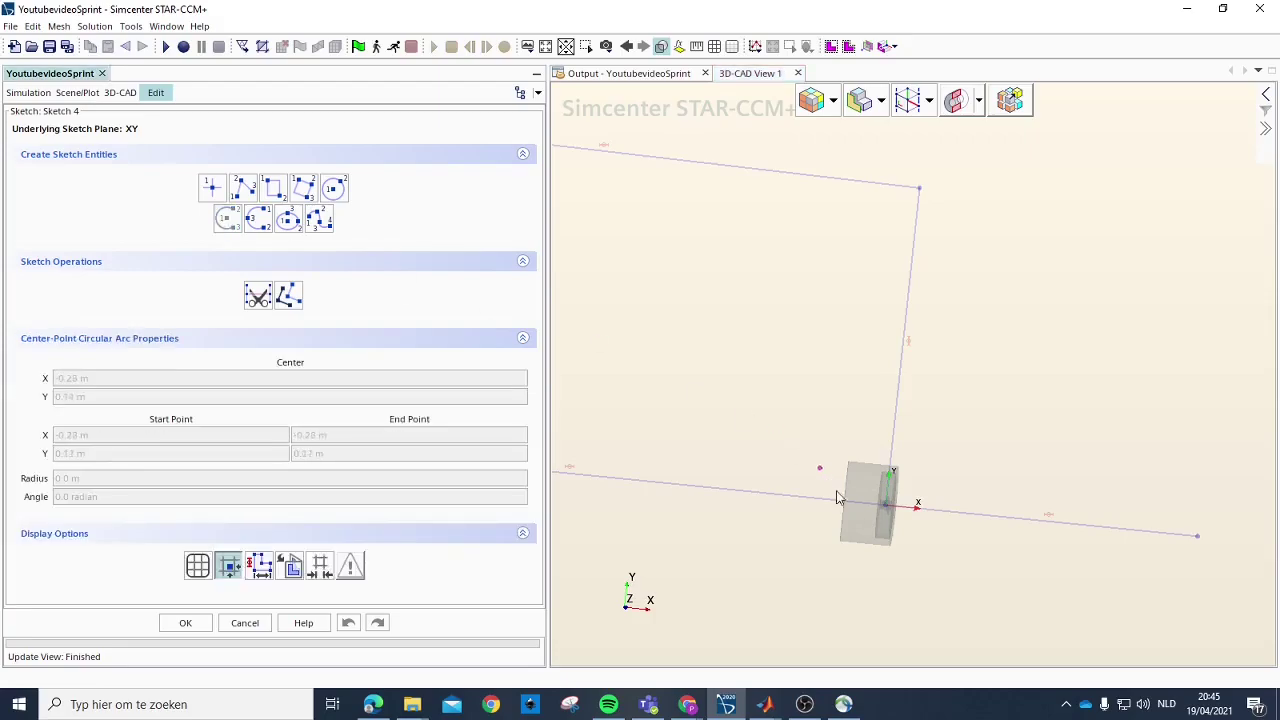
click(886, 507)
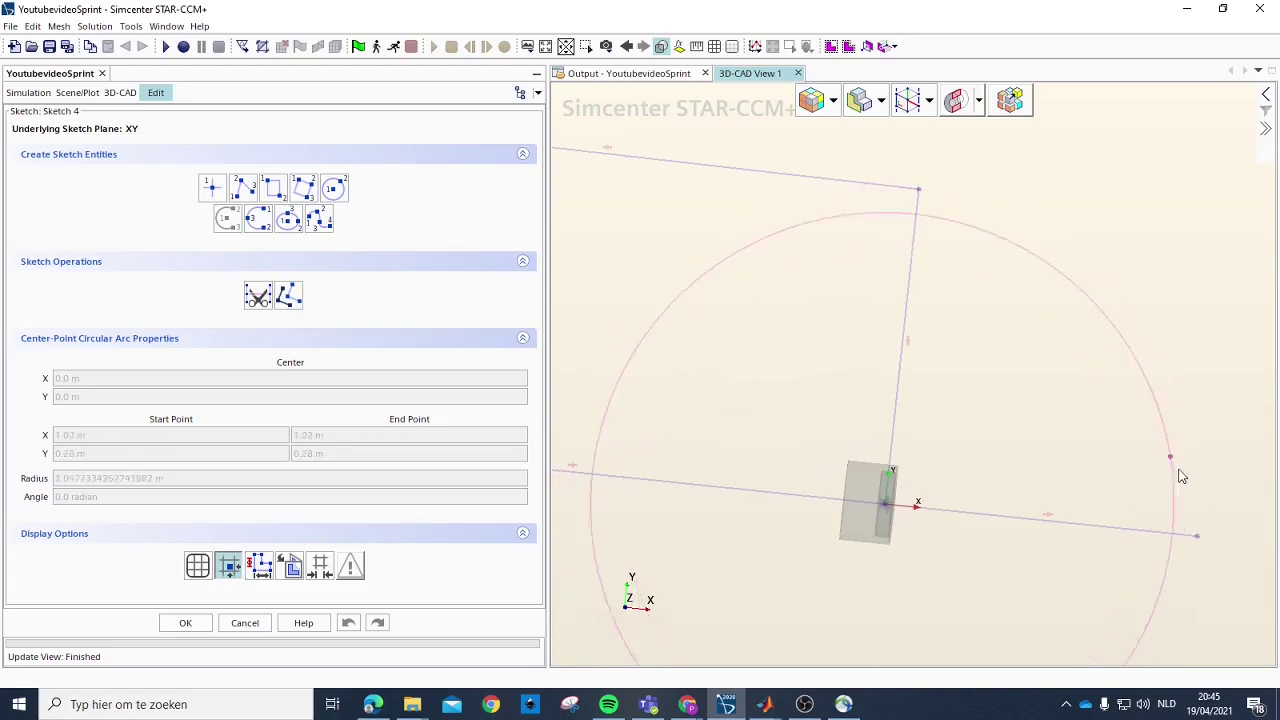
click(1198, 537)
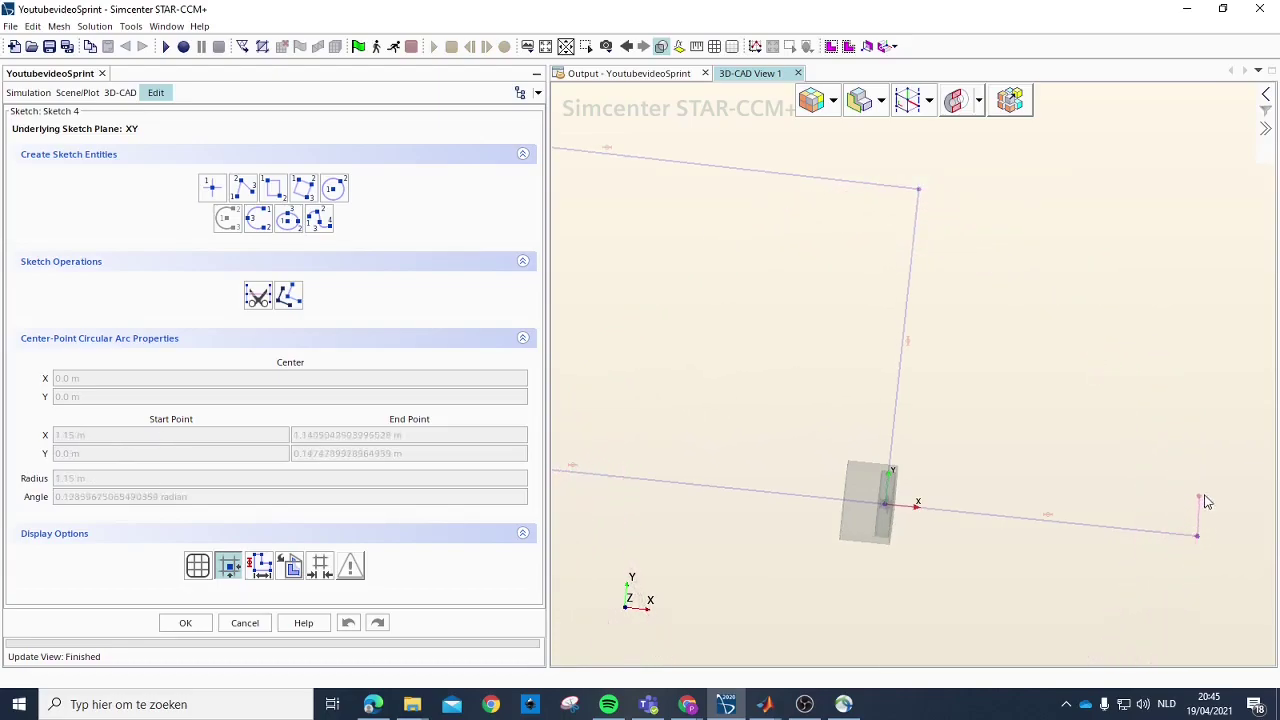
click(920, 190)
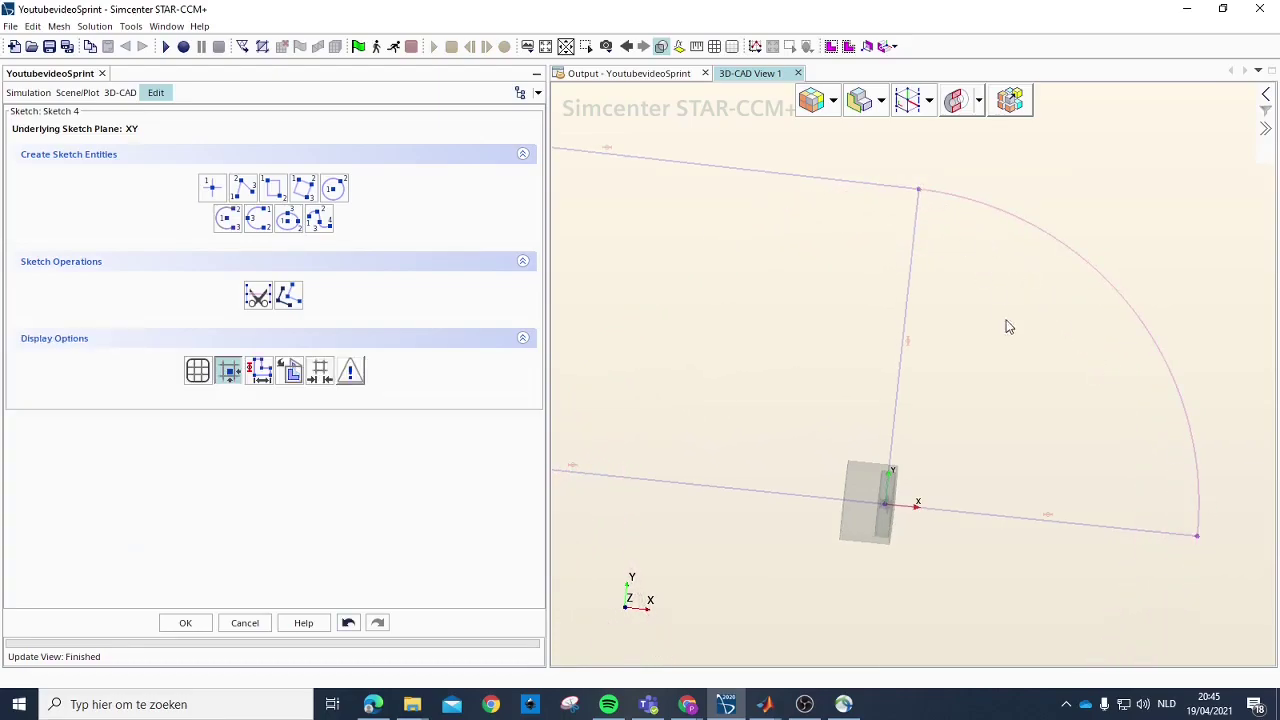
Step: Delete the vertical line between the origin and the arc's upper end, and finish the sketch
click(911, 282)
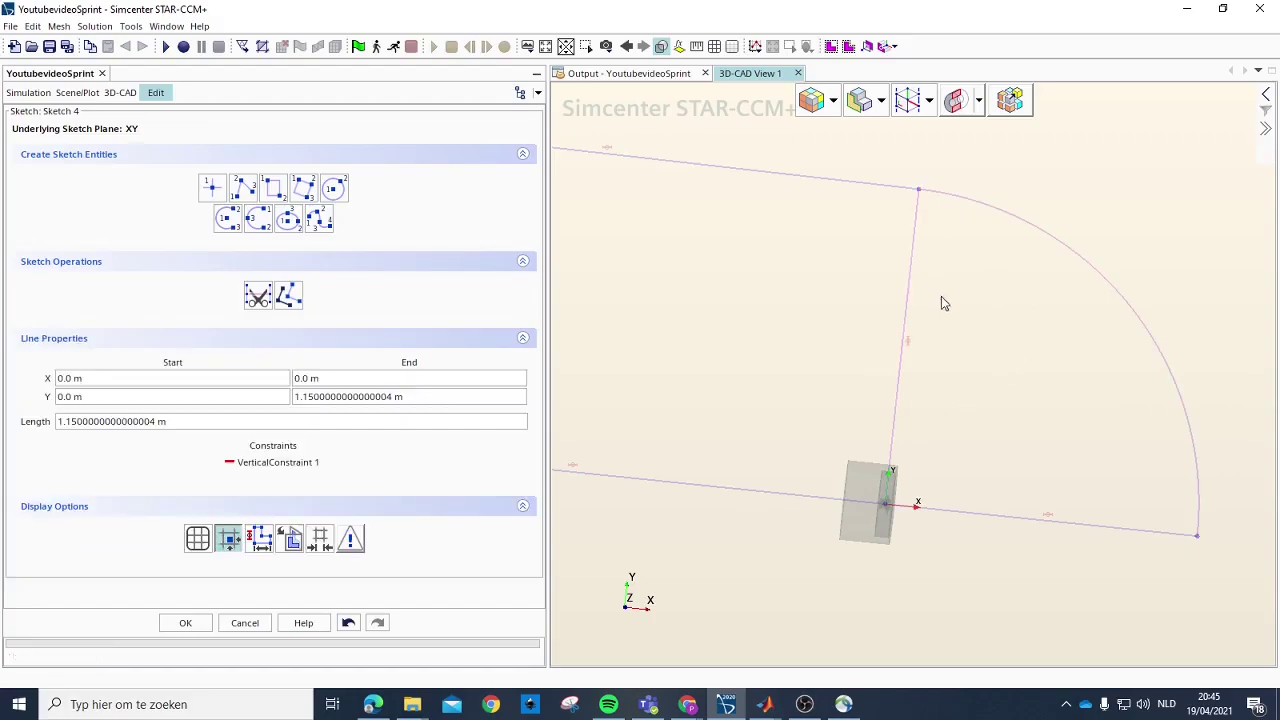
click(992, 470)
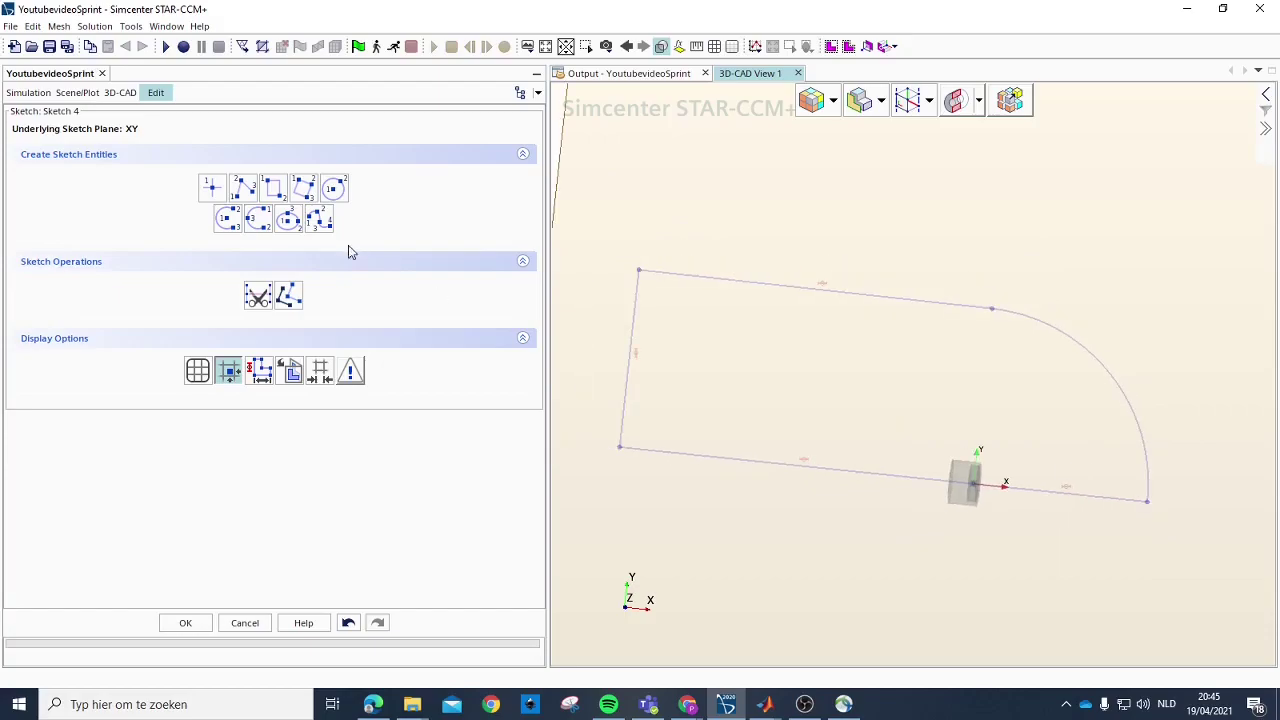
click(186, 623)
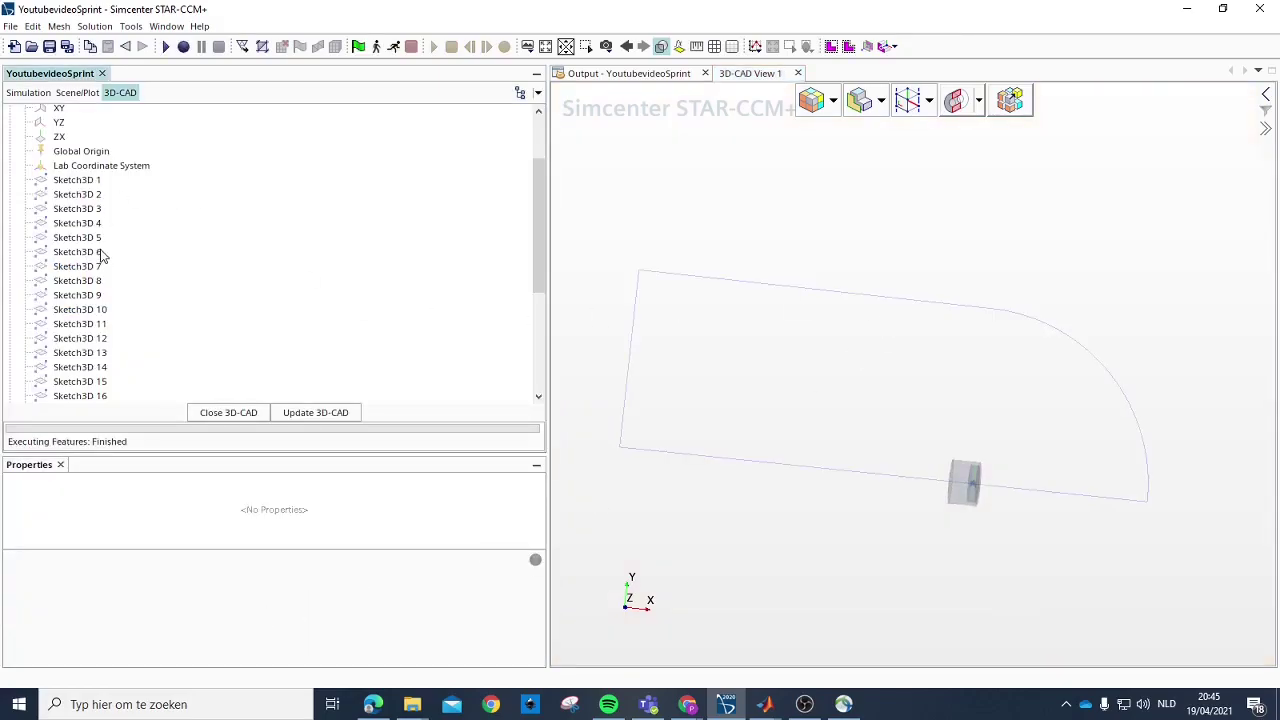
Step: Revolve Sketch 4 by 360 degrees about the X axis as a solid with body interaction None
scroll(68, 166, down, 7)
right_click(80, 371)
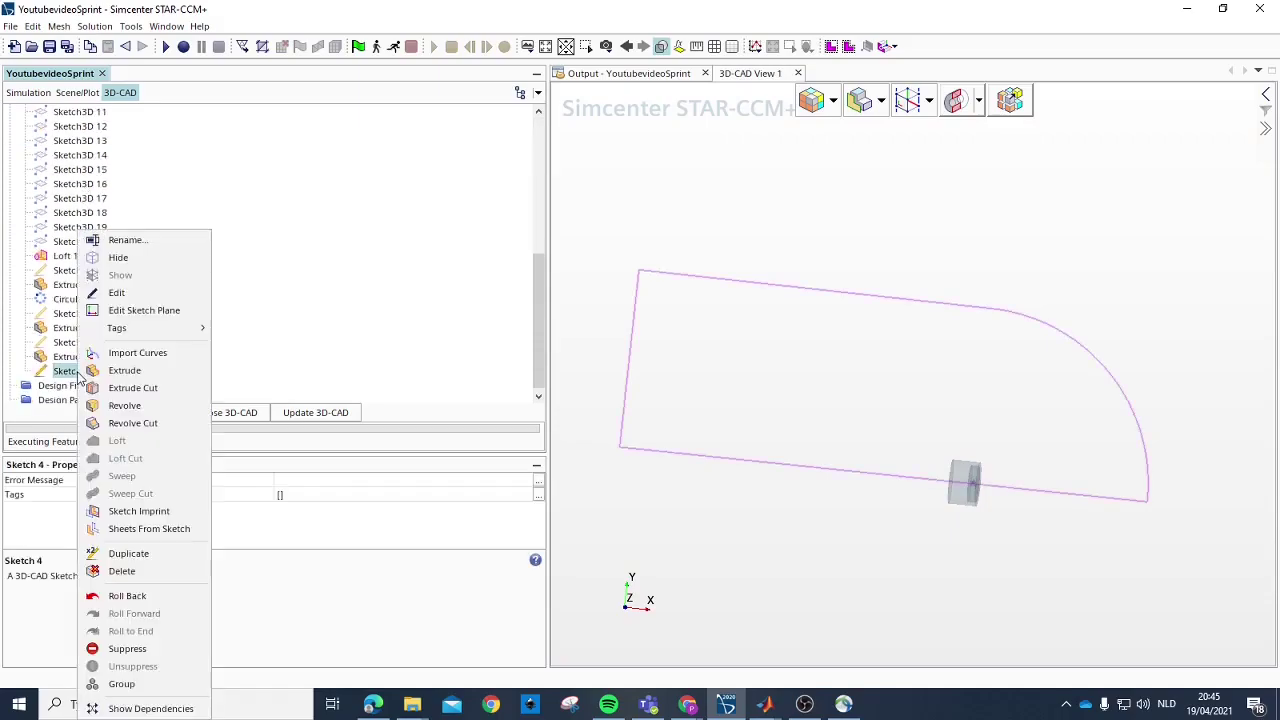
click(156, 410)
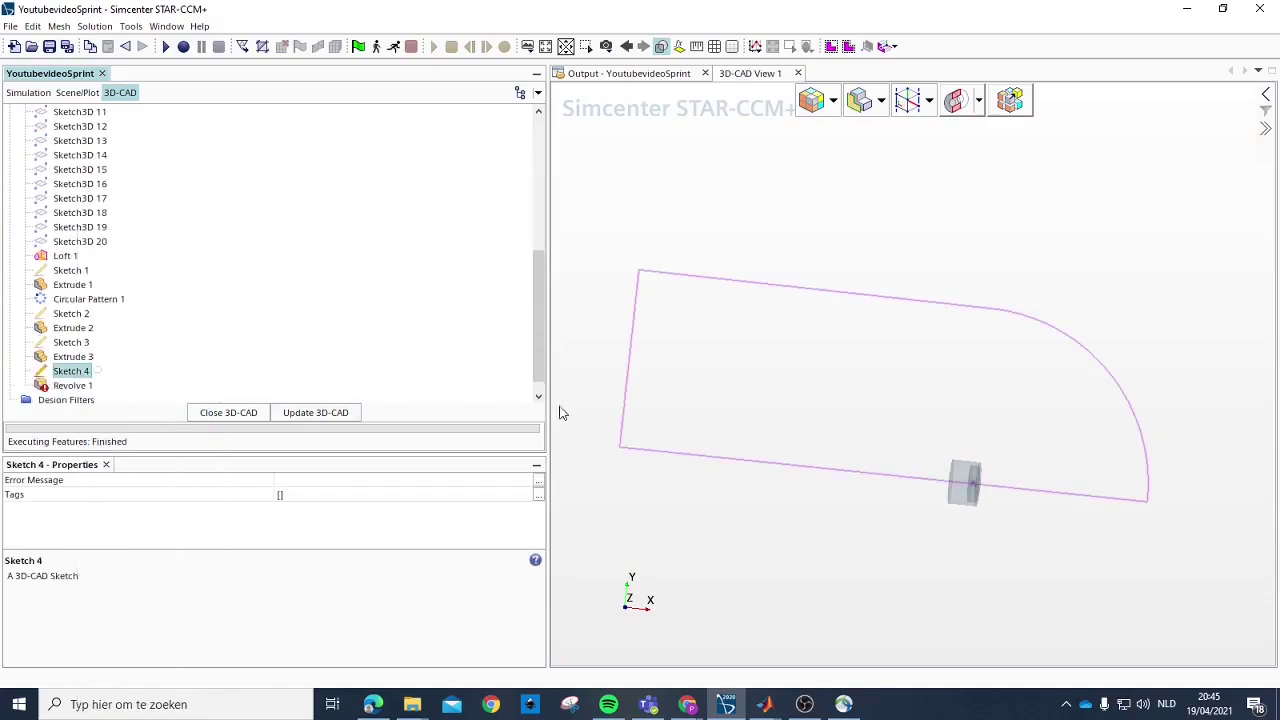
click(157, 443)
click(130, 461)
drag(900, 551, 787, 424)
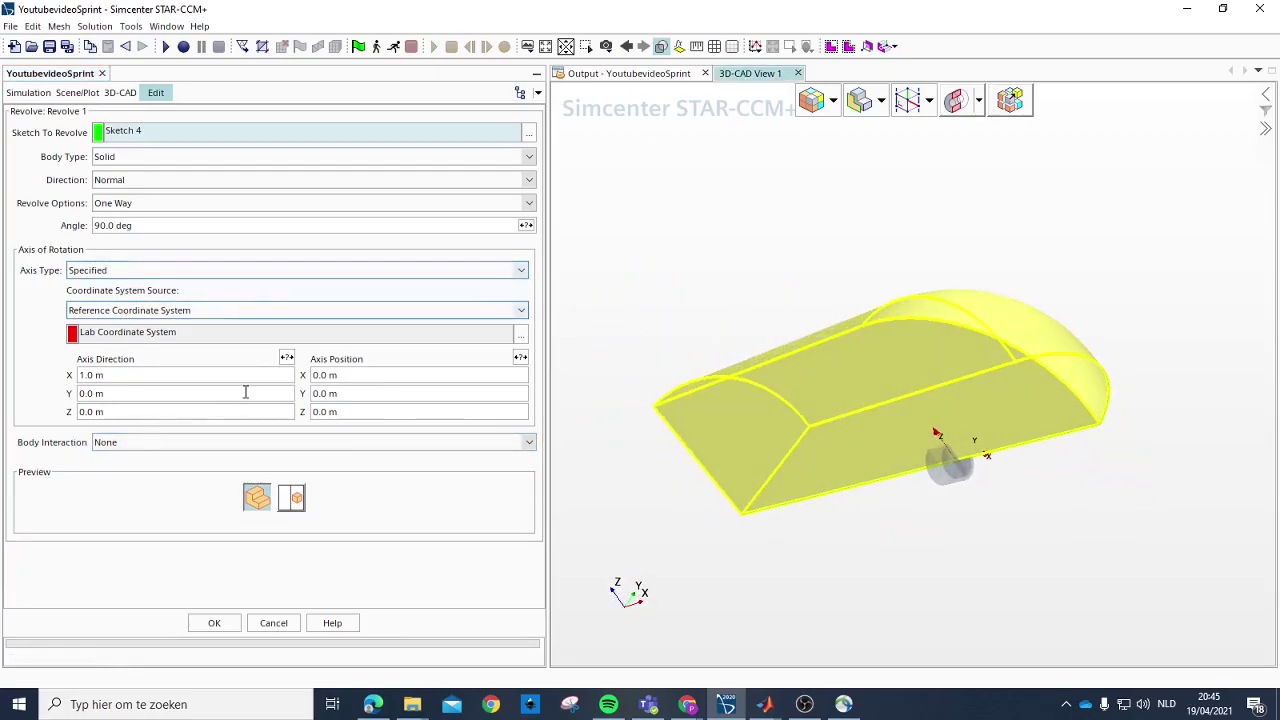
click(152, 226)
text(360)
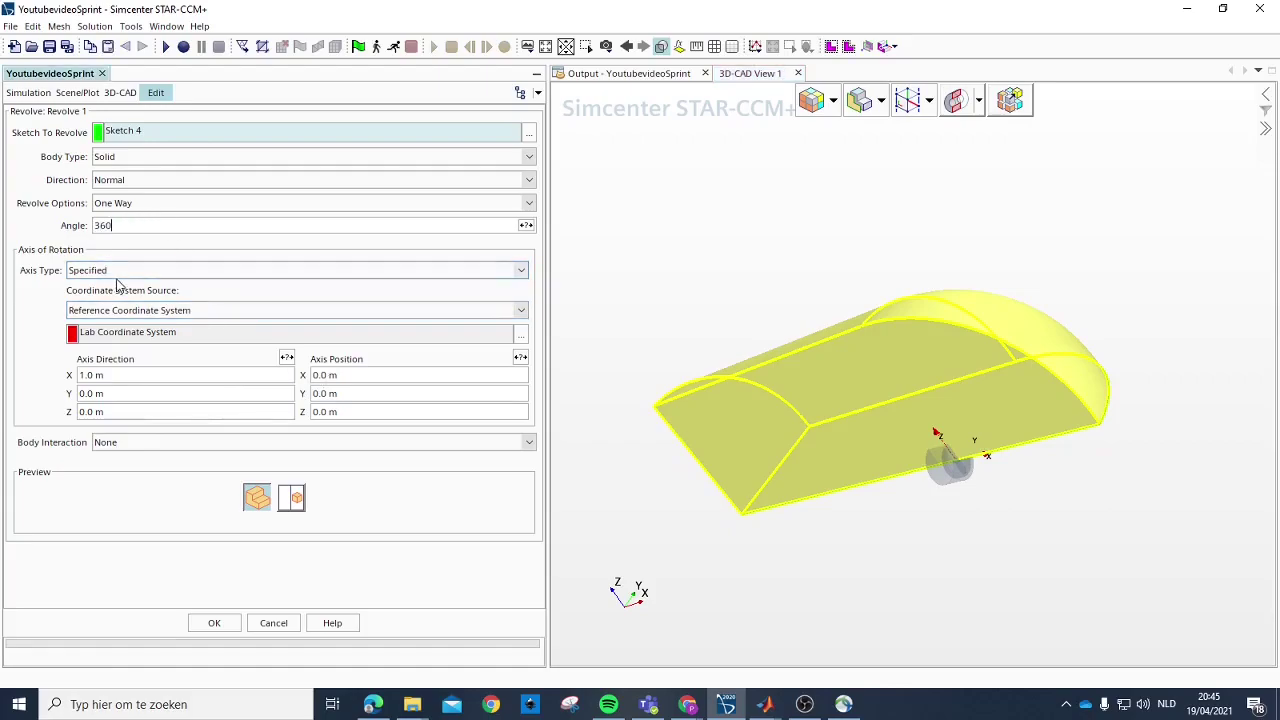
click(214, 622)
Step: Rename Body 5, the small cylinder around the rotating region, as refine
drag(939, 419, 876, 418)
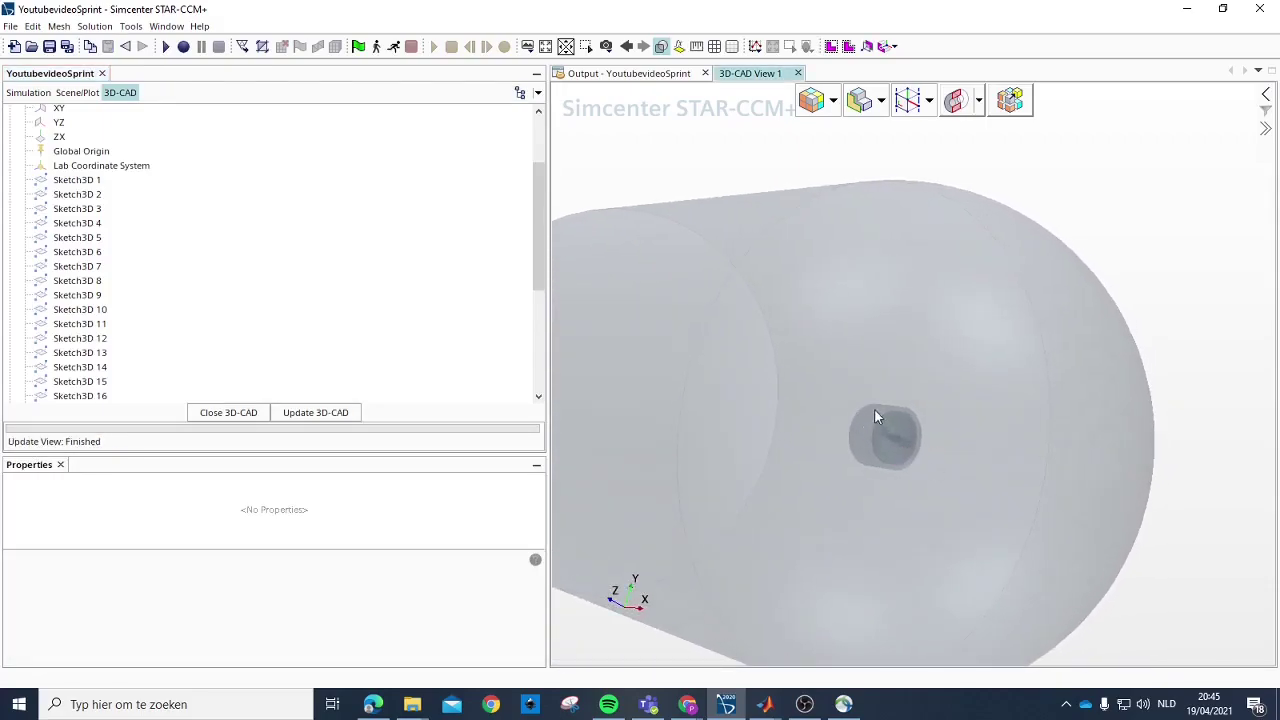
scroll(866, 442, down, 3)
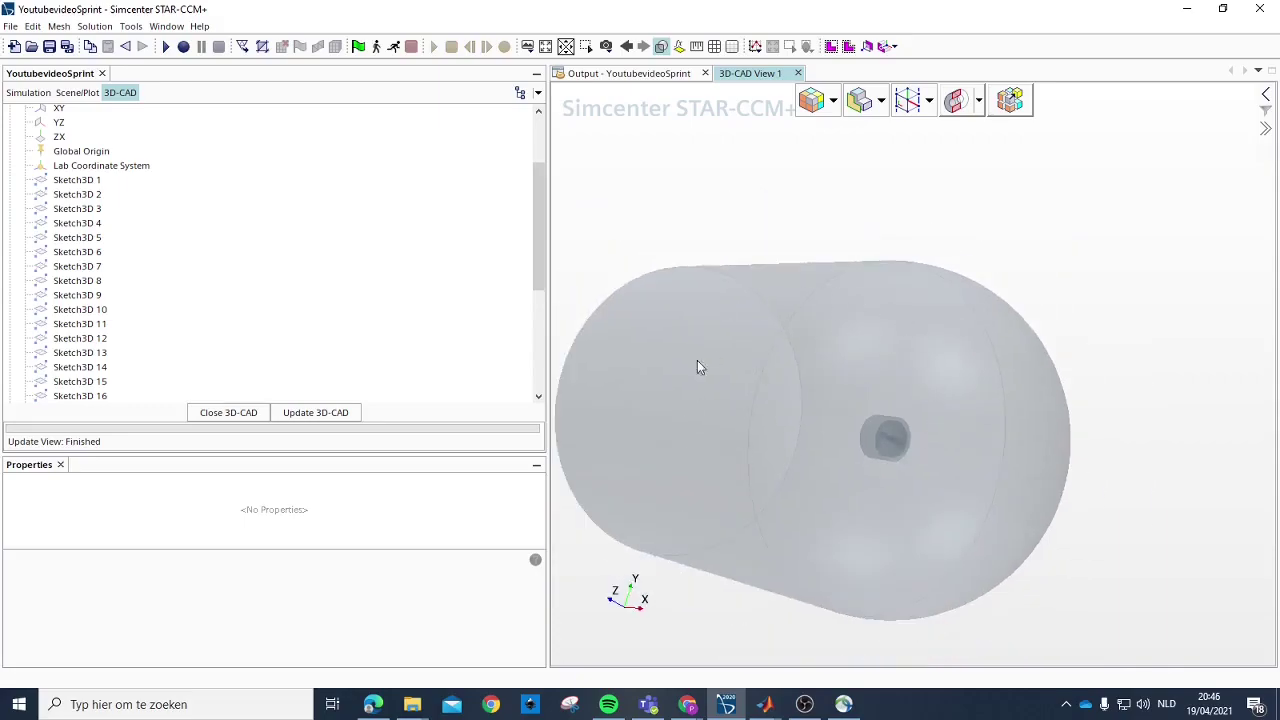
scroll(220, 266, up, 3)
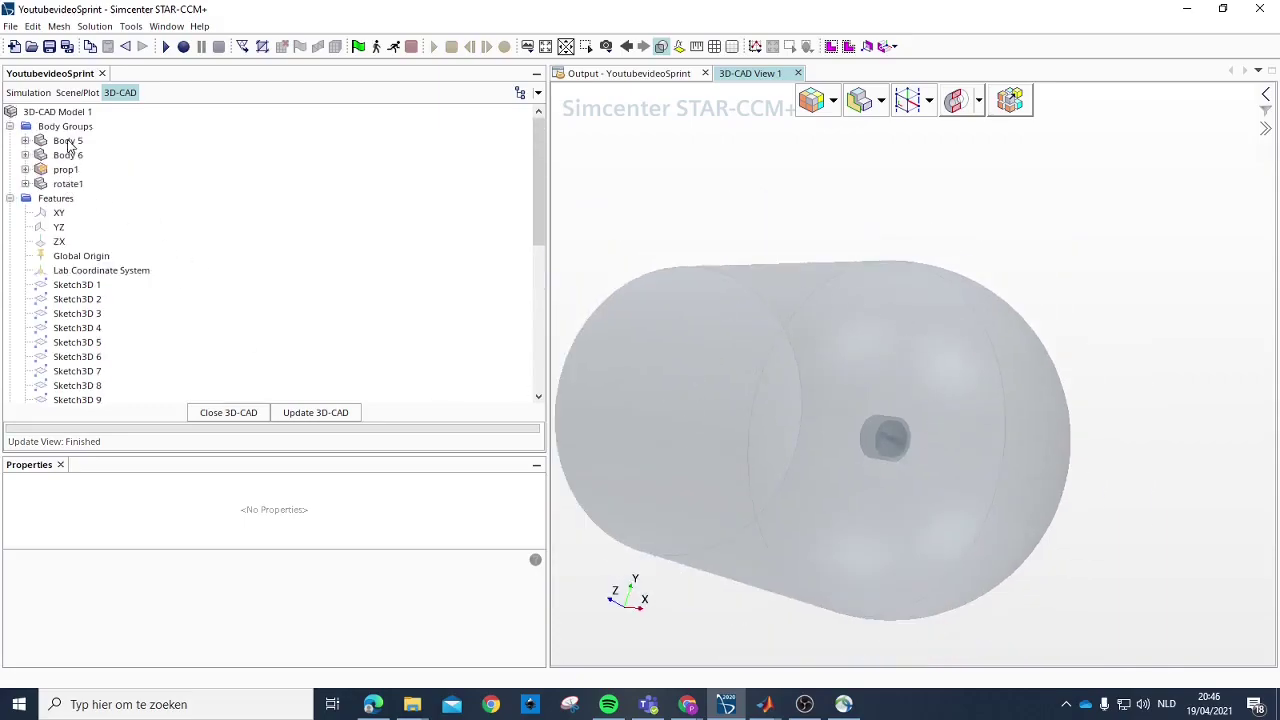
click(68, 141)
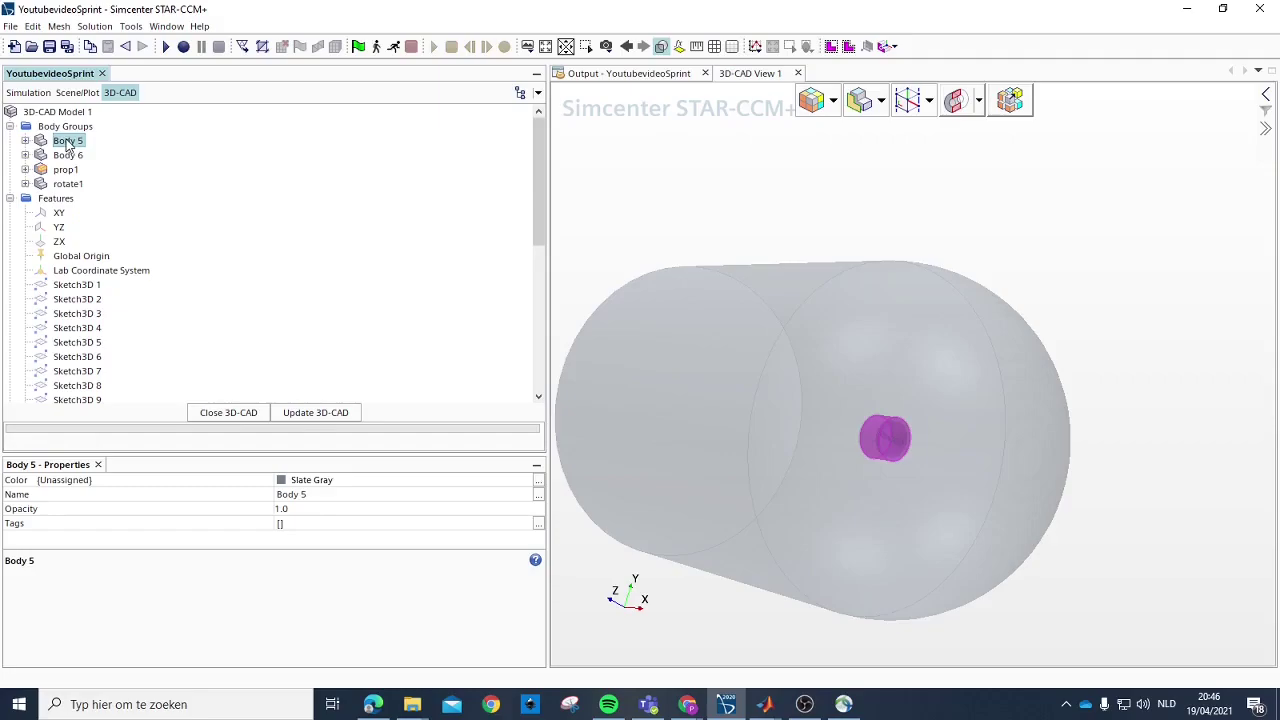
scroll(1006, 516, up, 2)
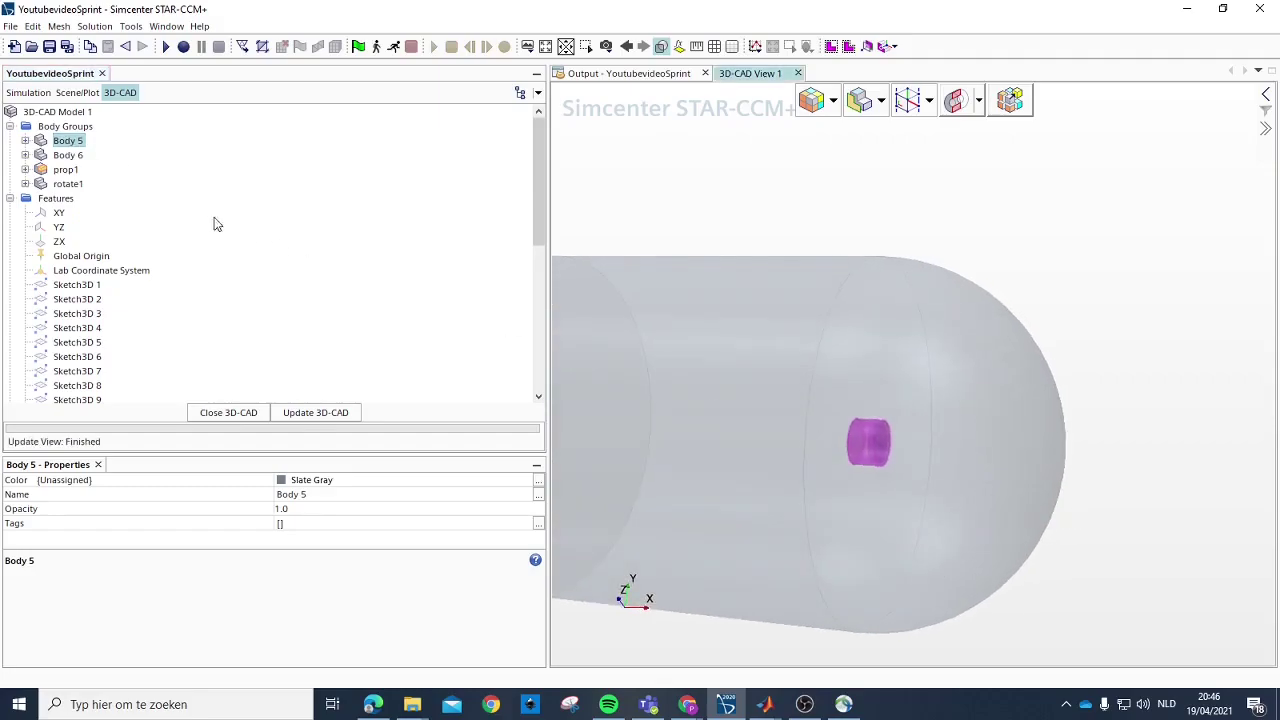
click(70, 143)
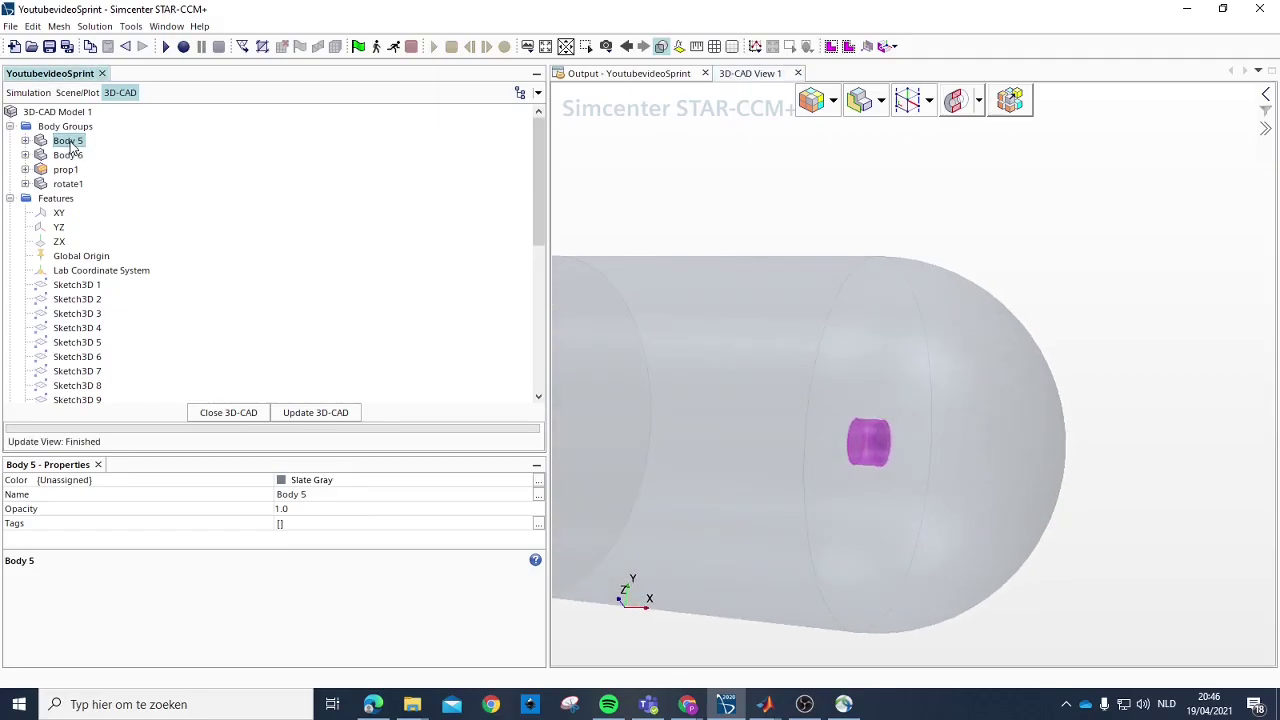
click(70, 143)
text(refine)
Step: Rename Body 6, the large revolved outer body, as domain
click(73, 155)
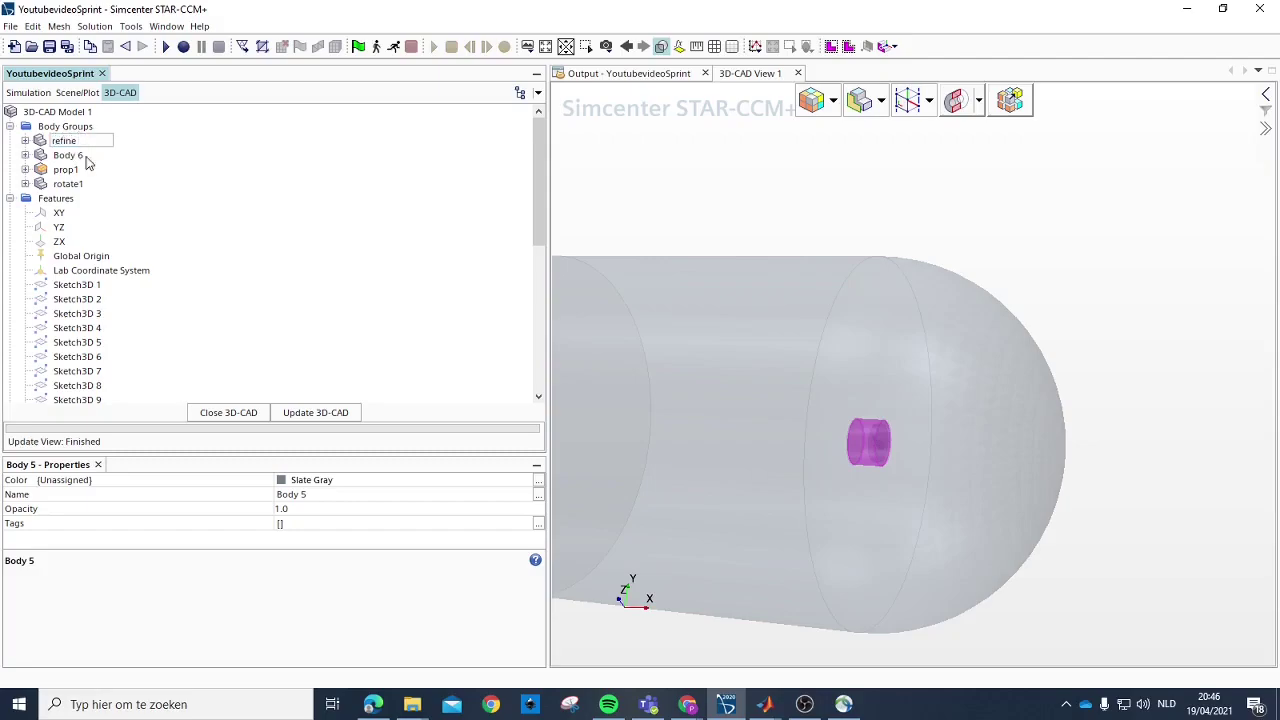
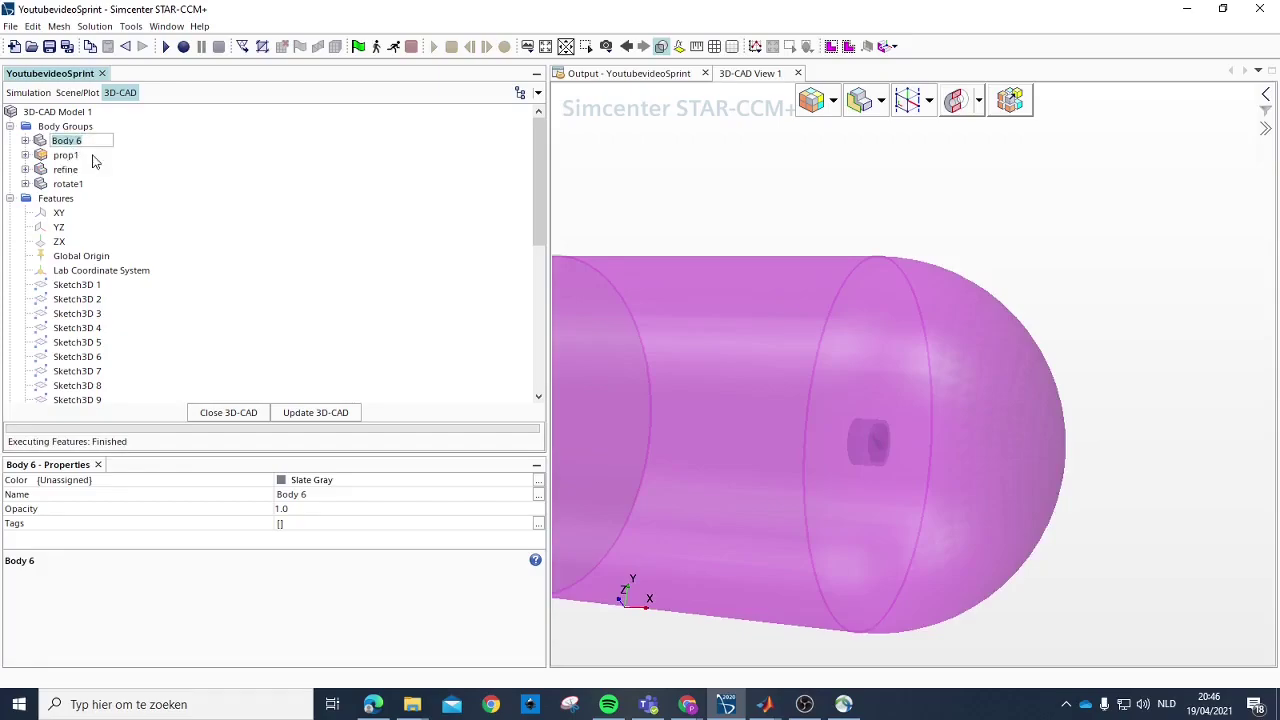
text(domain)
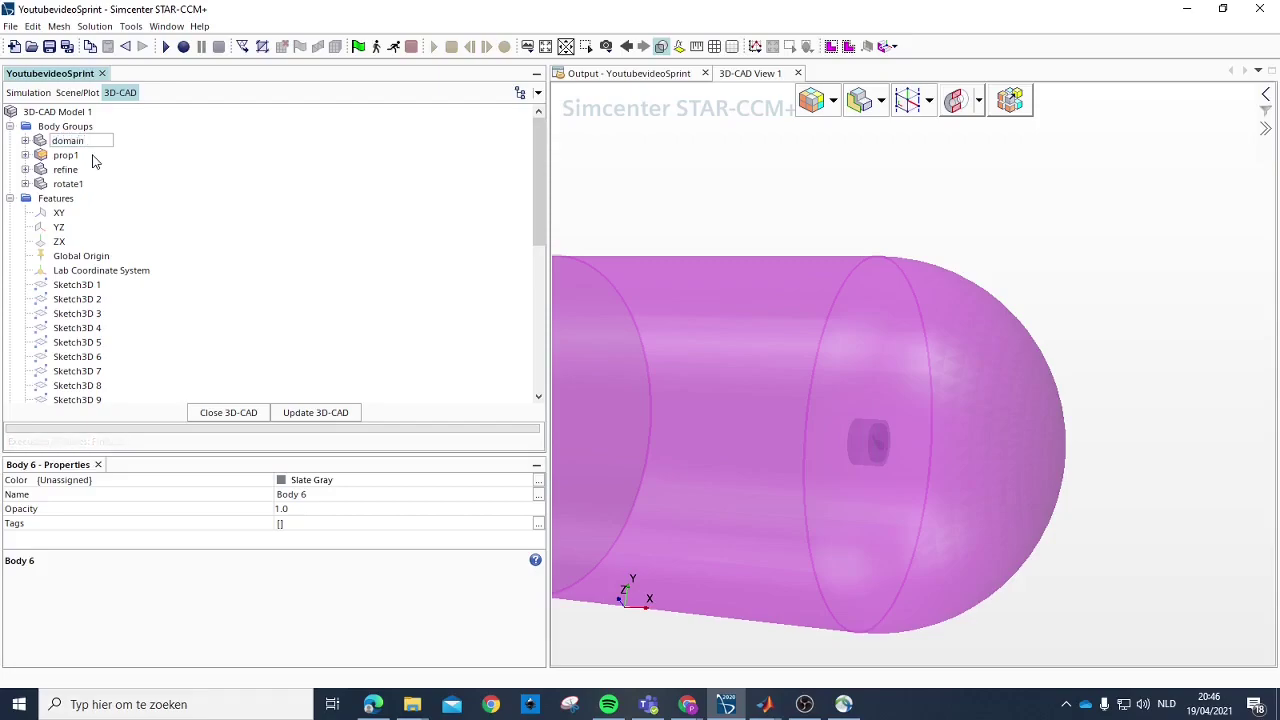
key(Return)
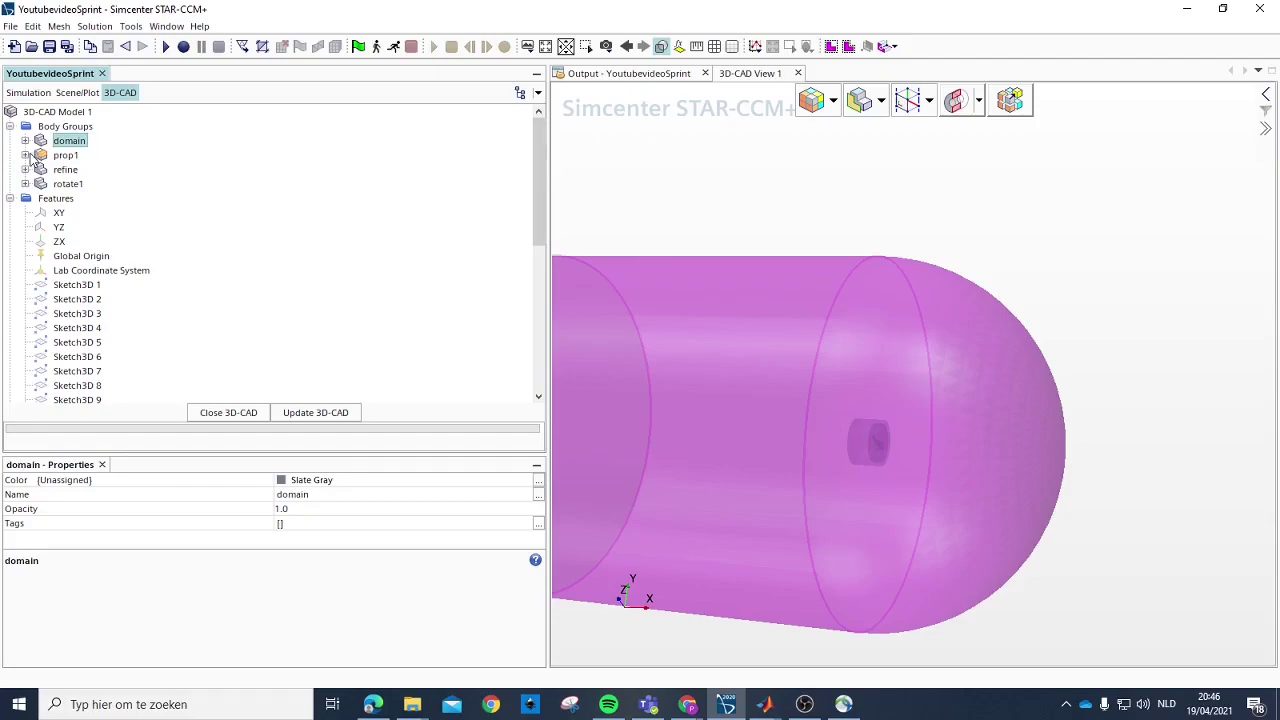
Step: Rename the domain body's cylindrical side face and domed end face together as Inlet
click(64, 155)
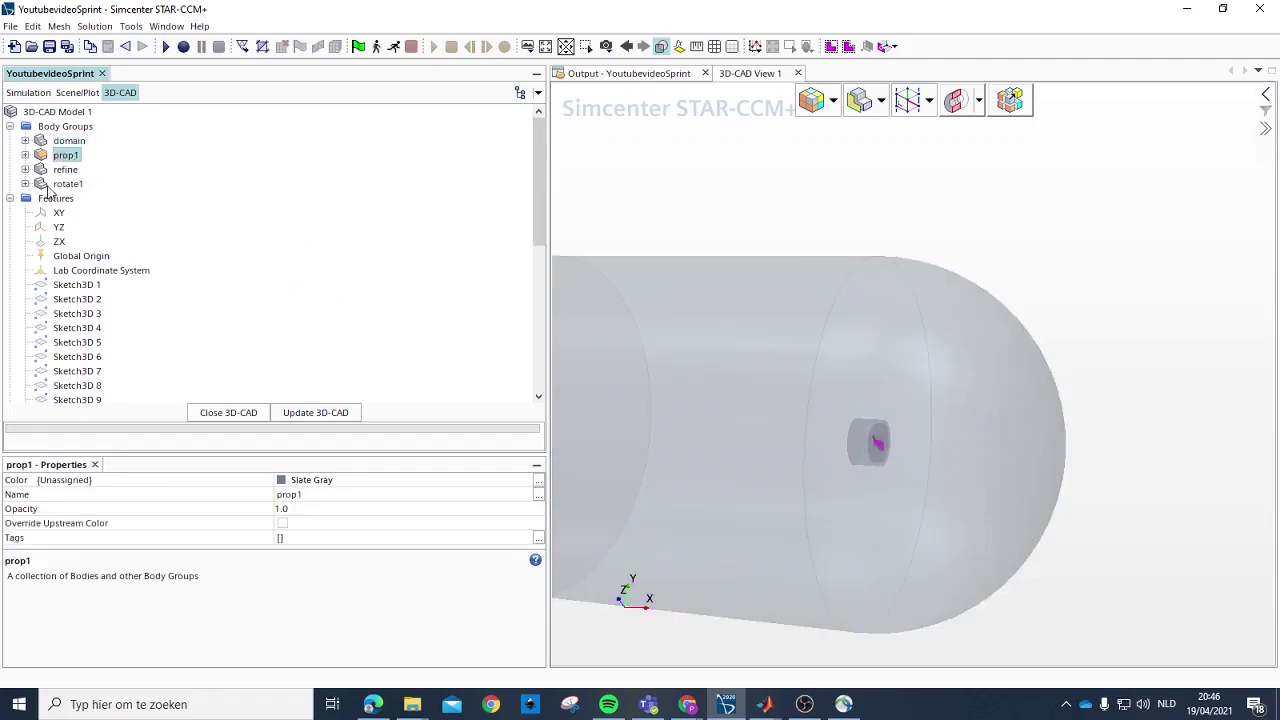
click(1085, 329)
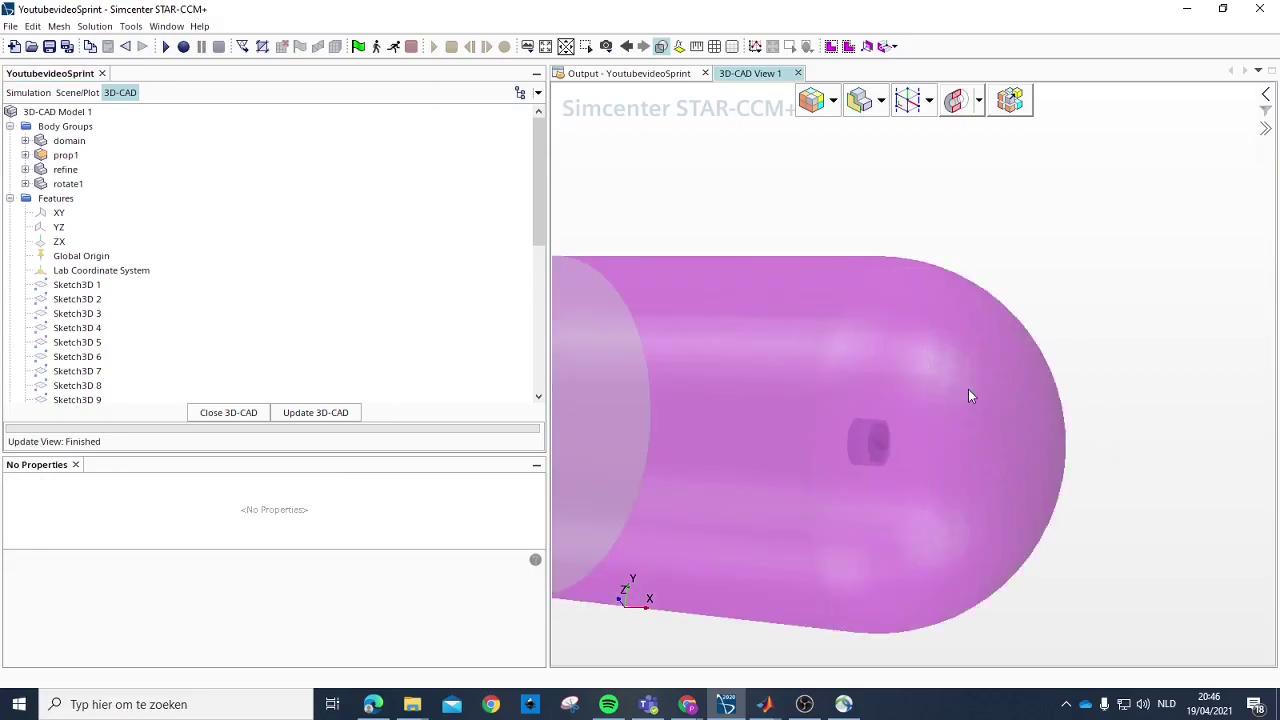
right_click(968, 395)
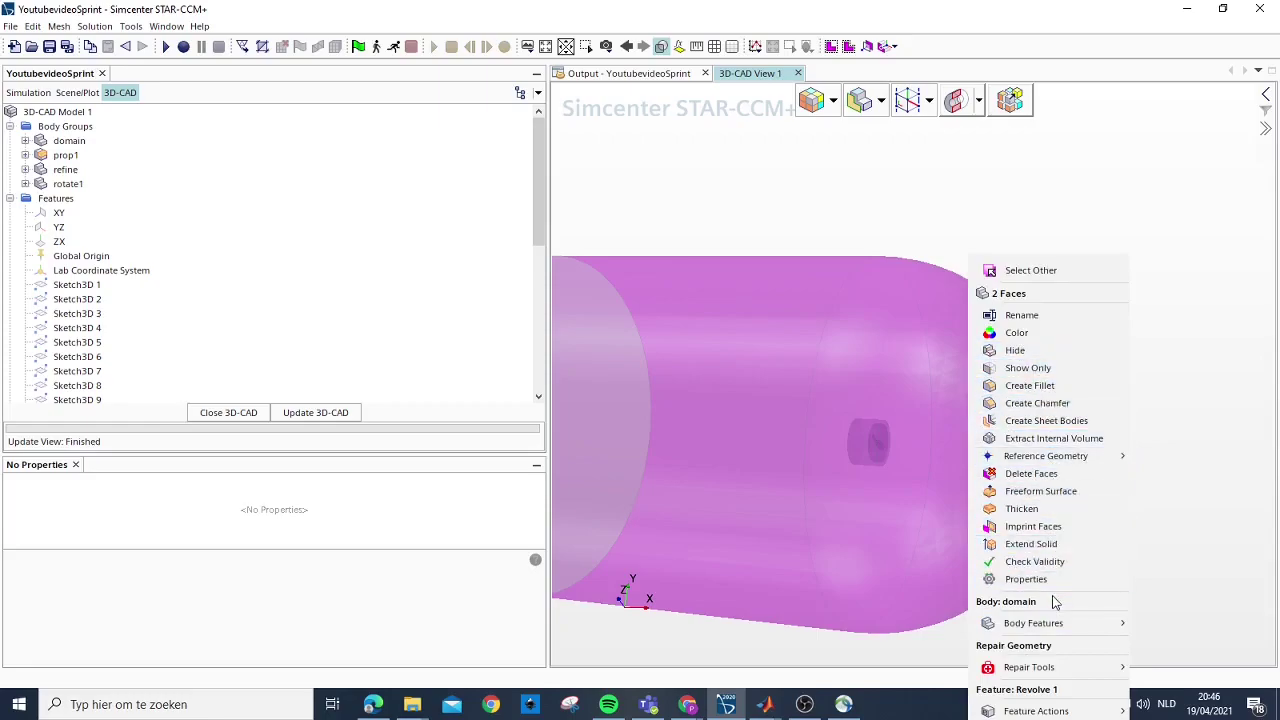
click(1022, 316)
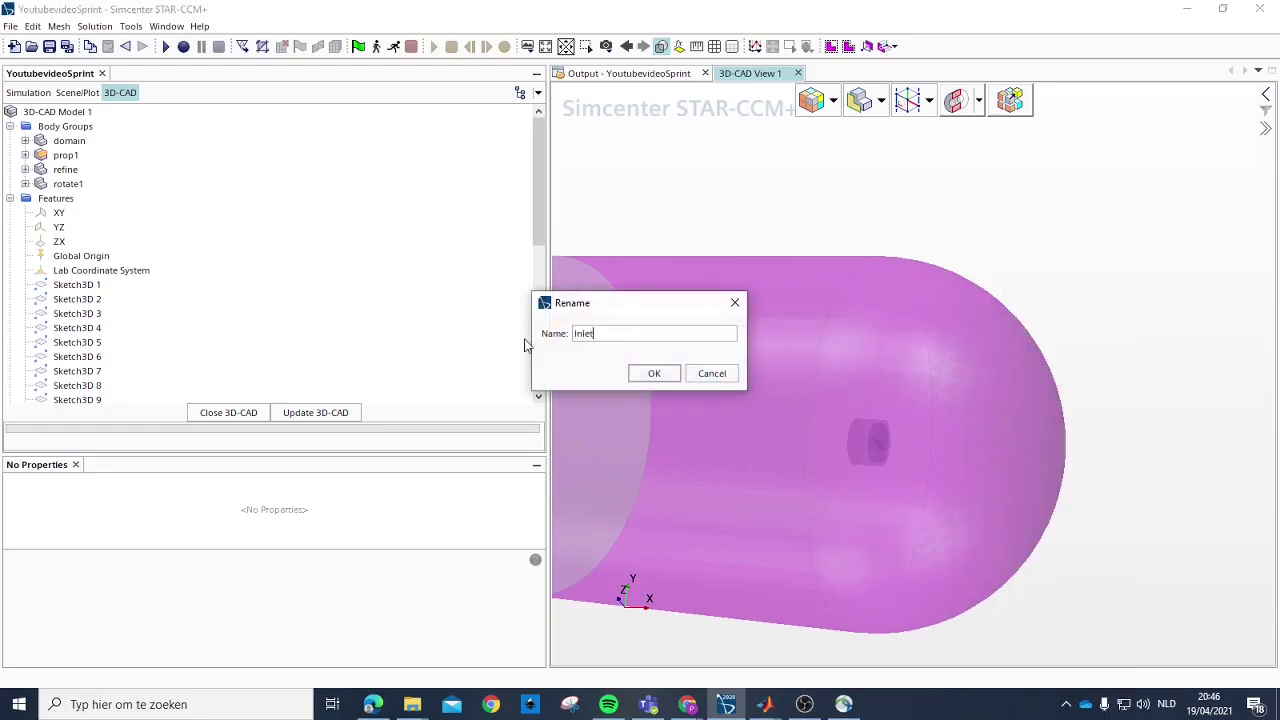
click(654, 374)
Step: Rename the flat circular end face of the domain body as outlet
scroll(963, 564, down, 3)
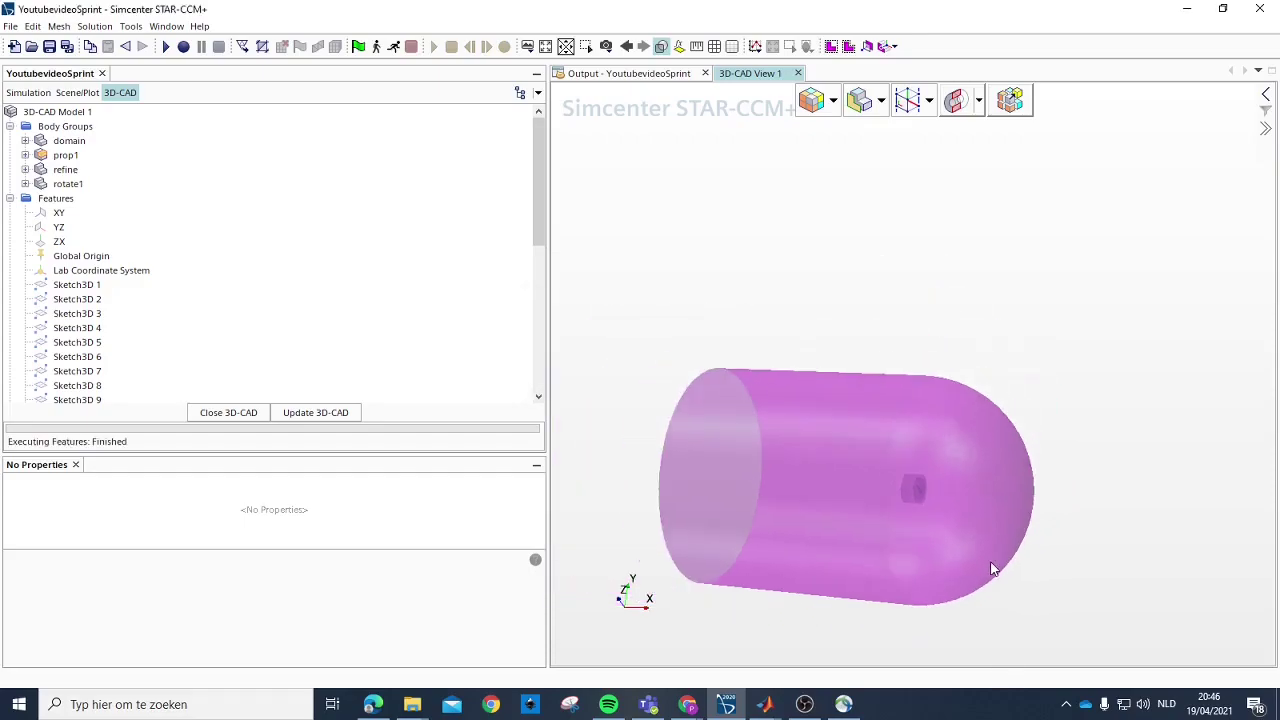
drag(786, 548, 977, 569)
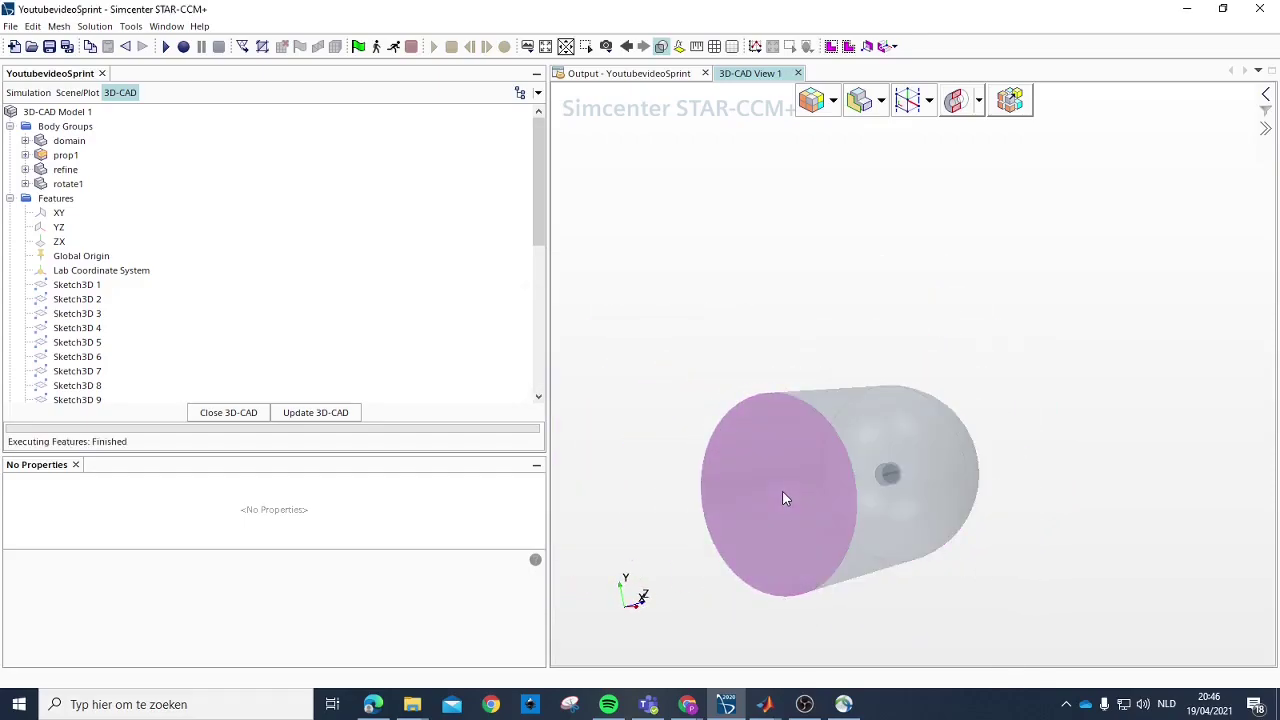
right_click(786, 497)
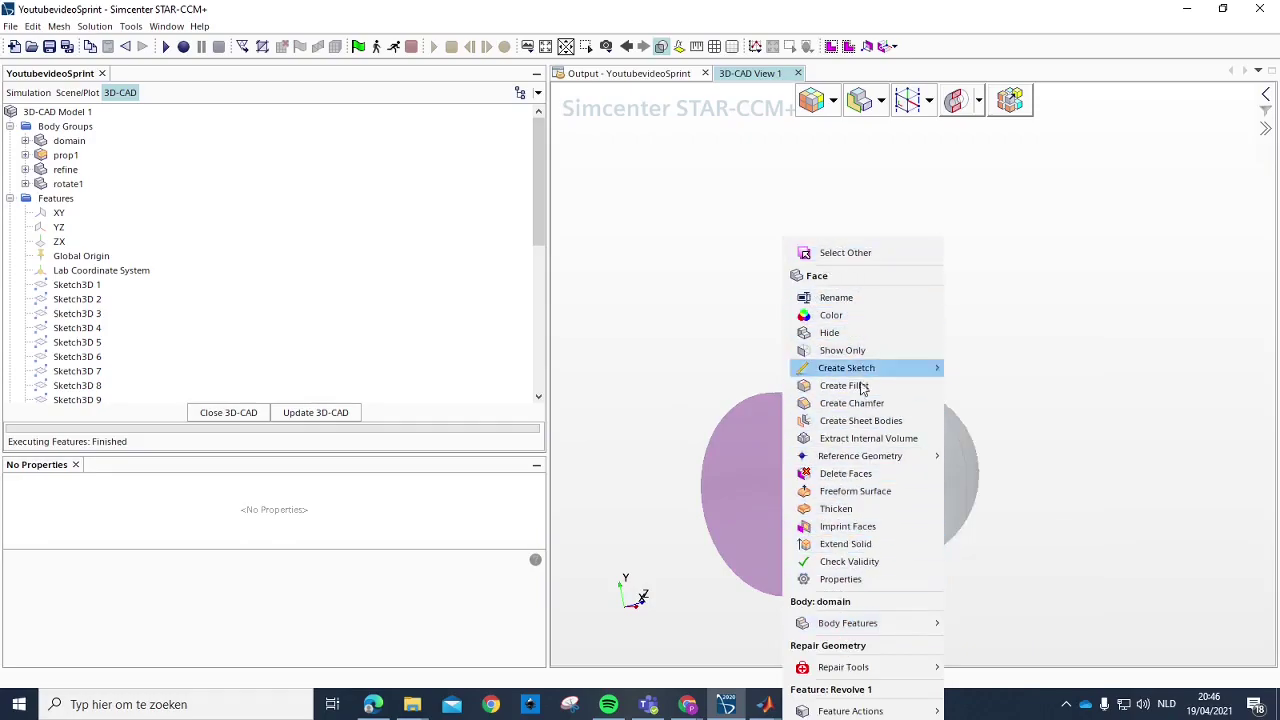
click(836, 297)
text(outlet)
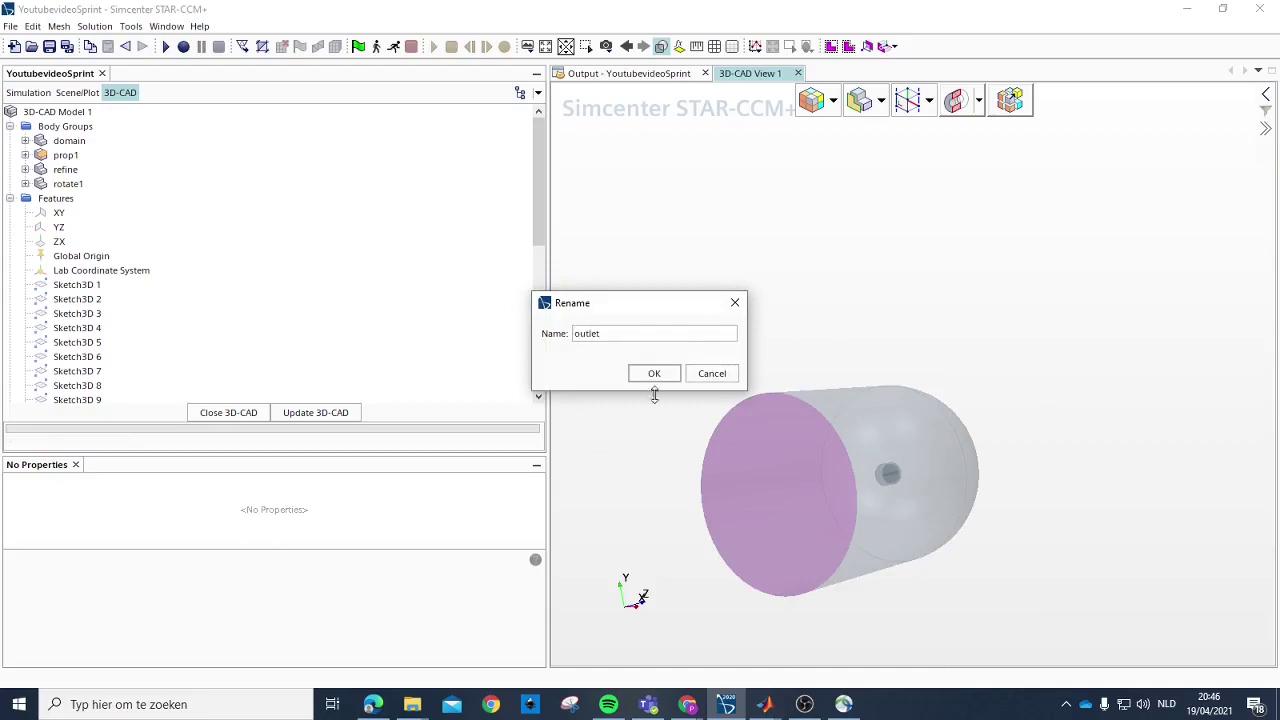
click(656, 376)
Step: Update the 3D-CAD model and close it to return to the simulation
drag(1020, 530, 949, 566)
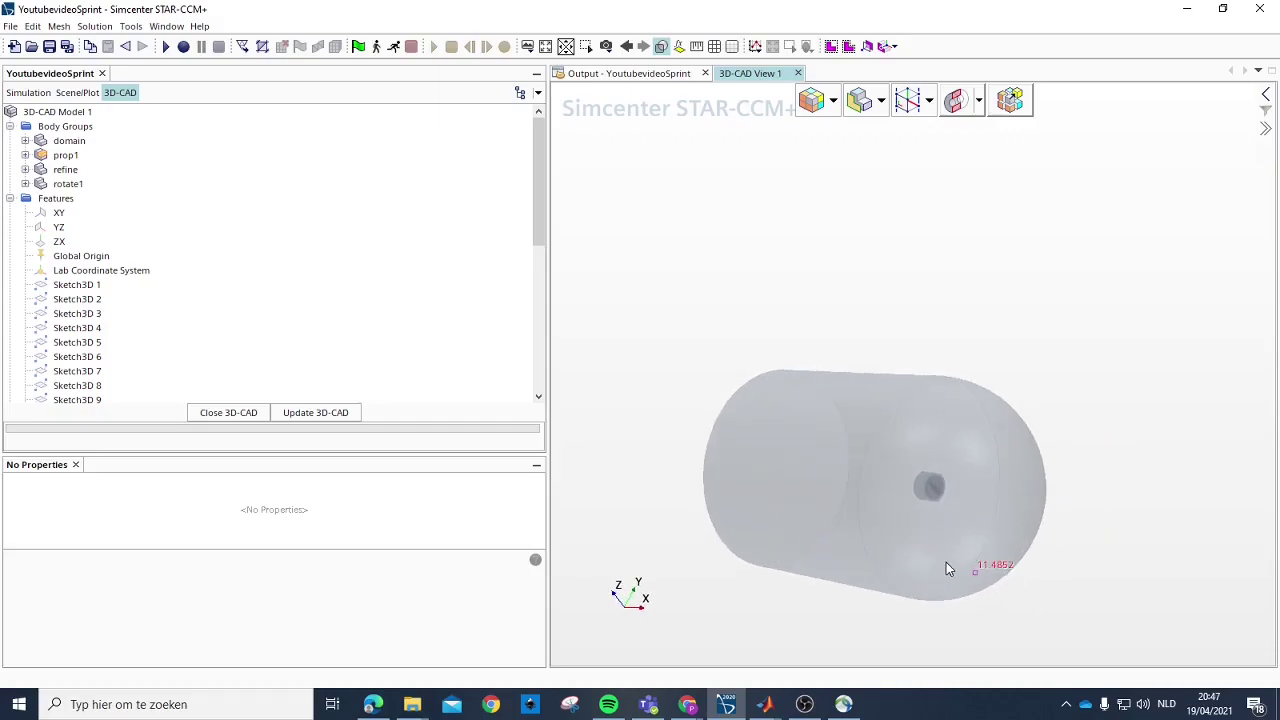
click(316, 413)
click(228, 413)
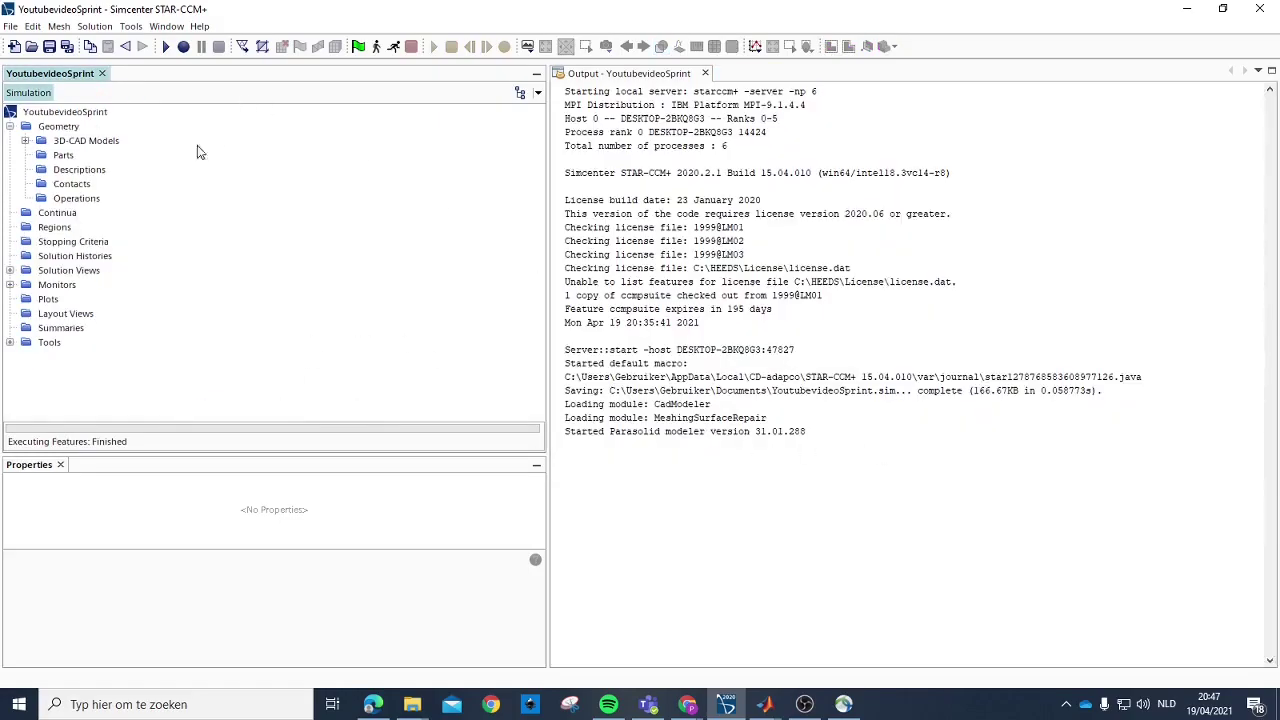
Step: Create a new geometry part from the prop1 body group of 3D-CAD Model 1 with Very Fine tessellation density
click(25, 141)
click(36, 157)
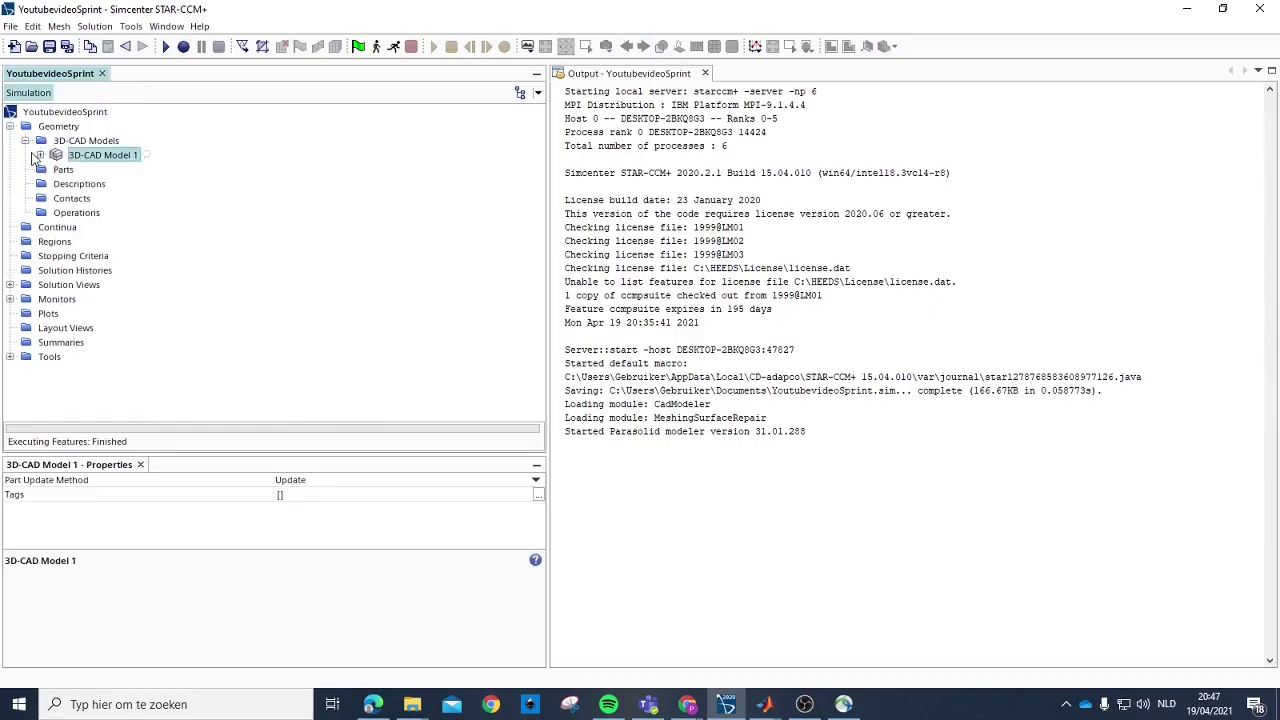
click(40, 155)
click(56, 170)
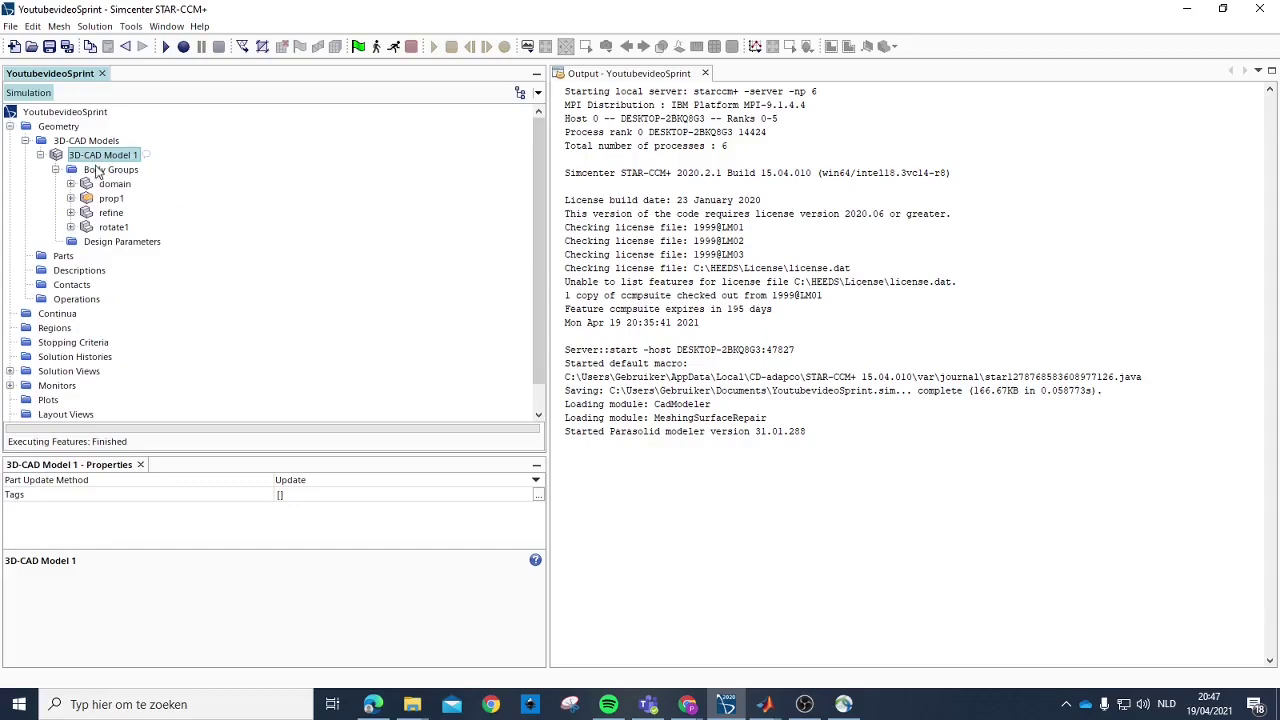
scroll(72, 174, down, 1)
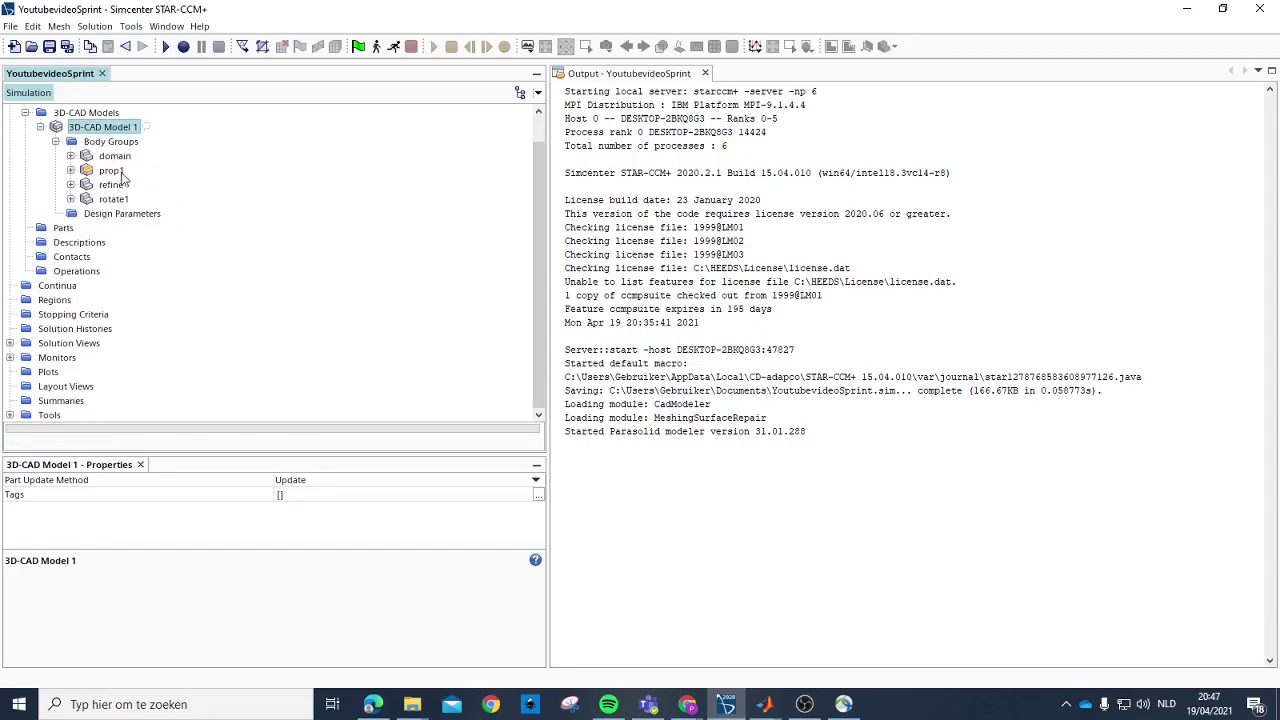
click(108, 172)
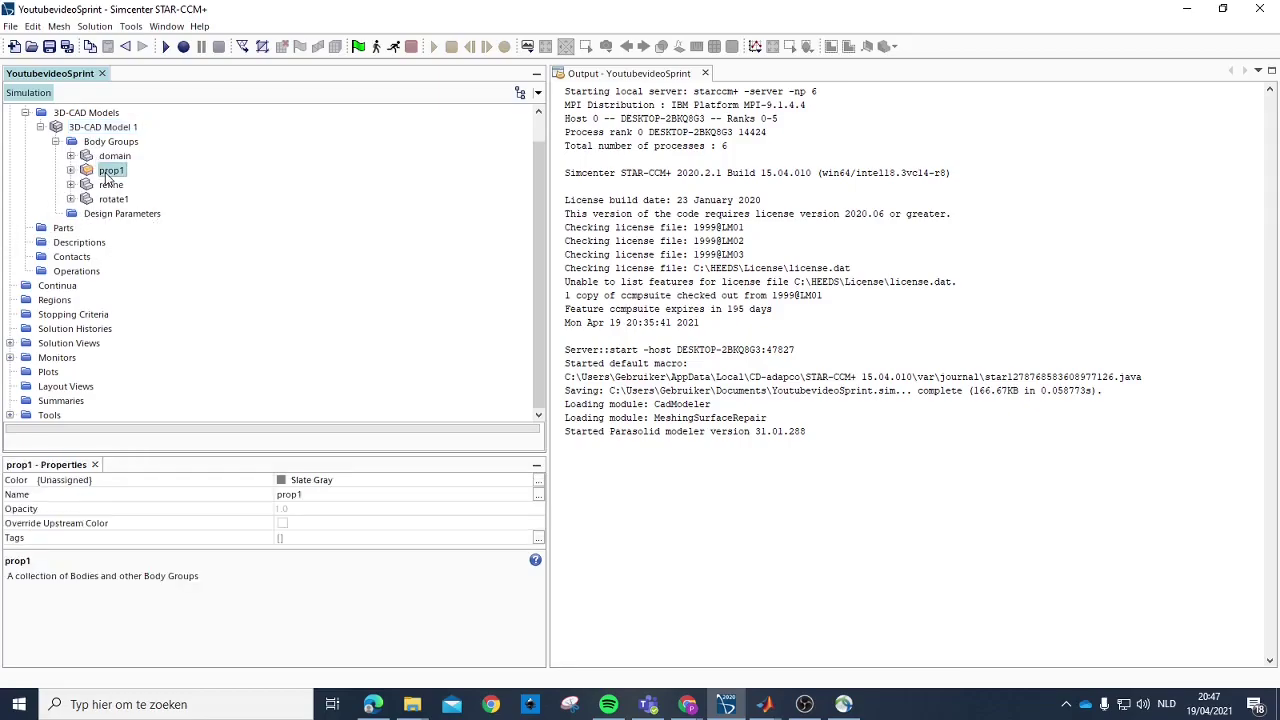
right_click(108, 174)
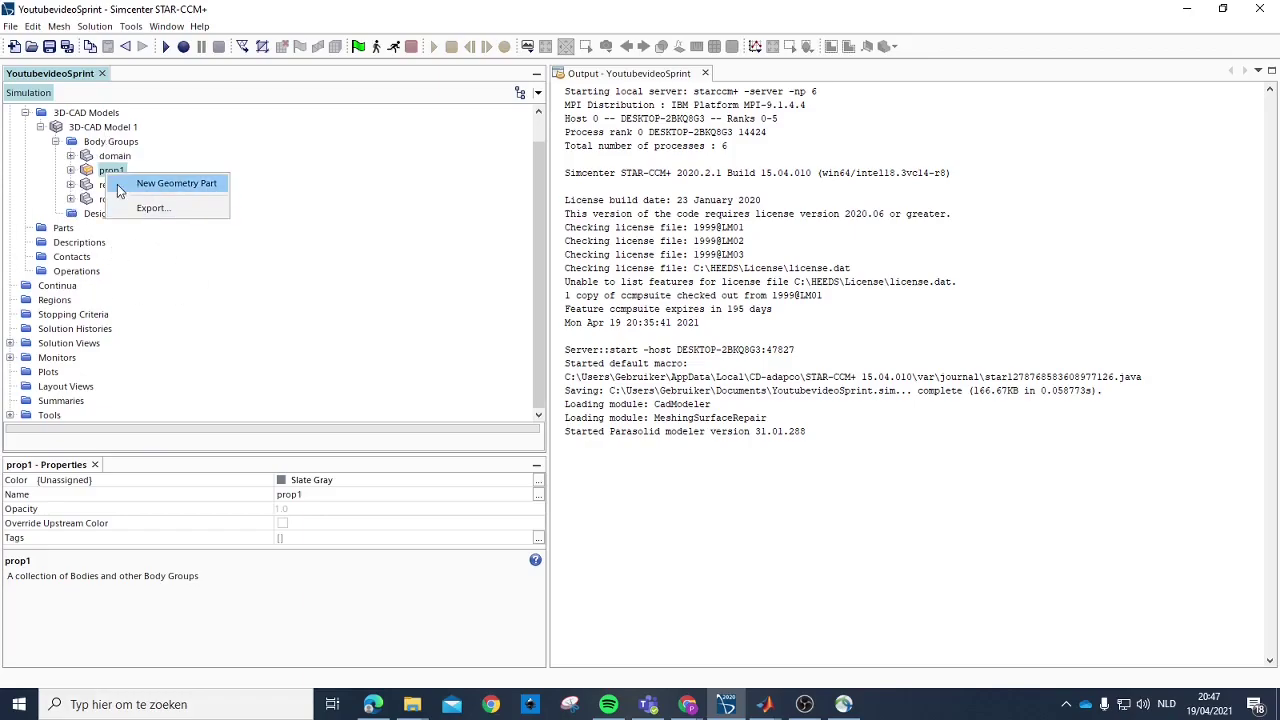
click(175, 184)
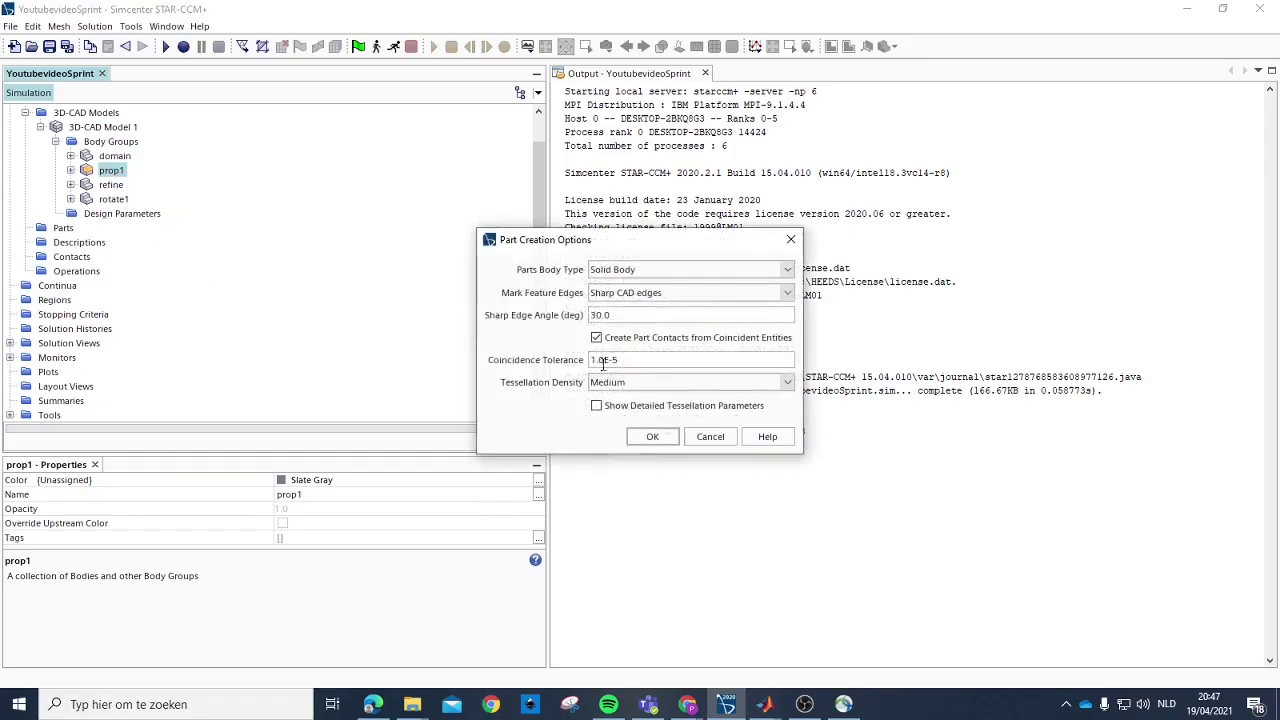
click(705, 382)
click(617, 455)
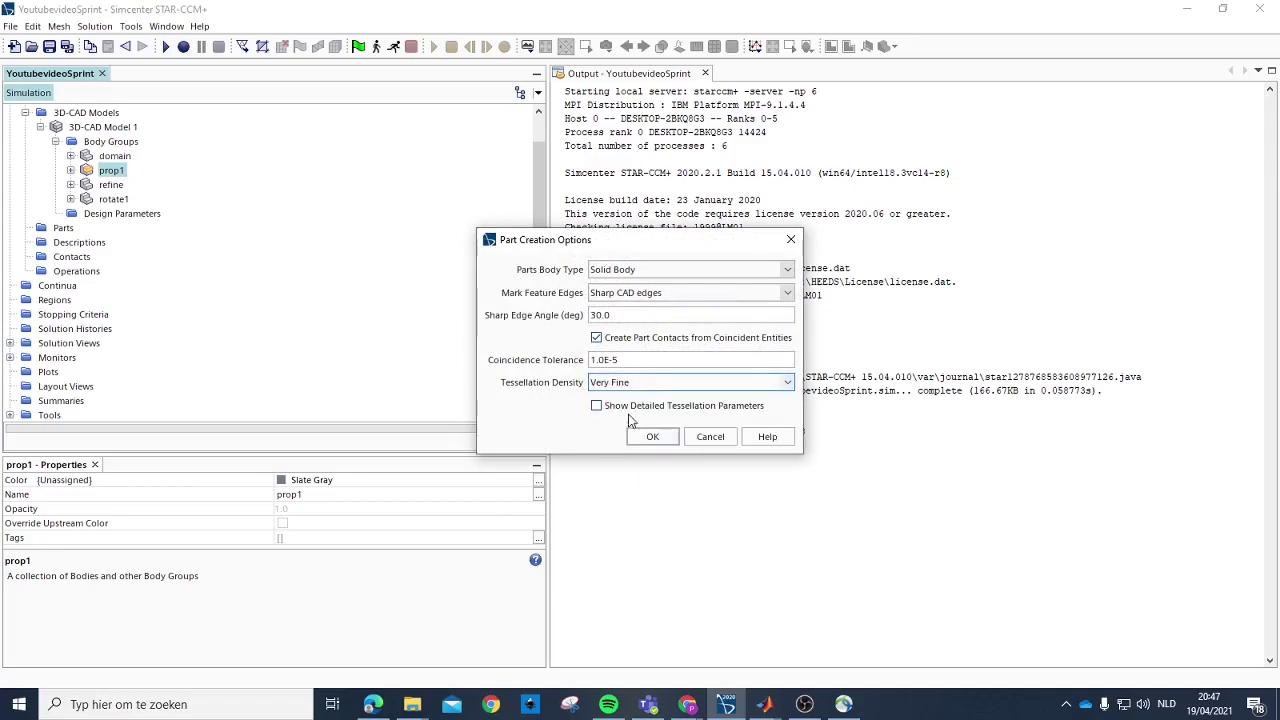
click(651, 434)
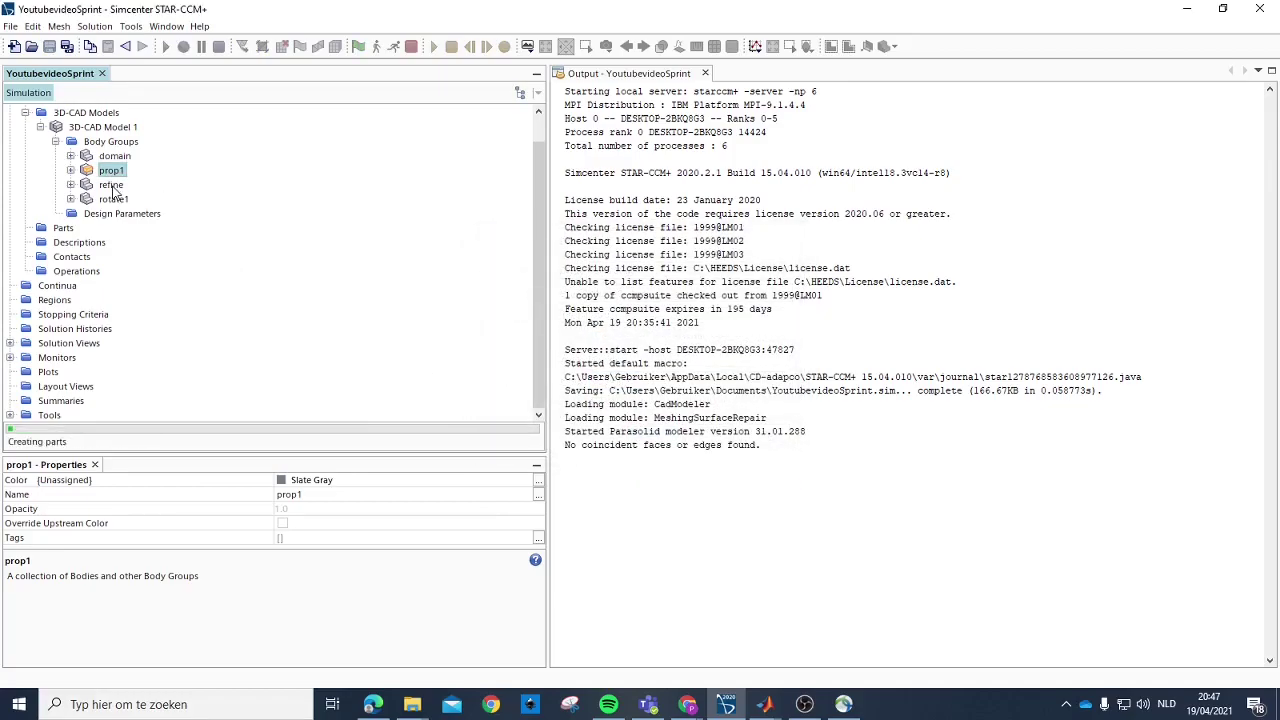
Step: Create geometry parts from the domain, refine and rotate1 bodies together with Very Fine tessellation density
click(116, 157)
ctrl+click(111, 185)
ctrl+click(113, 199)
right_click(114, 199)
click(168, 226)
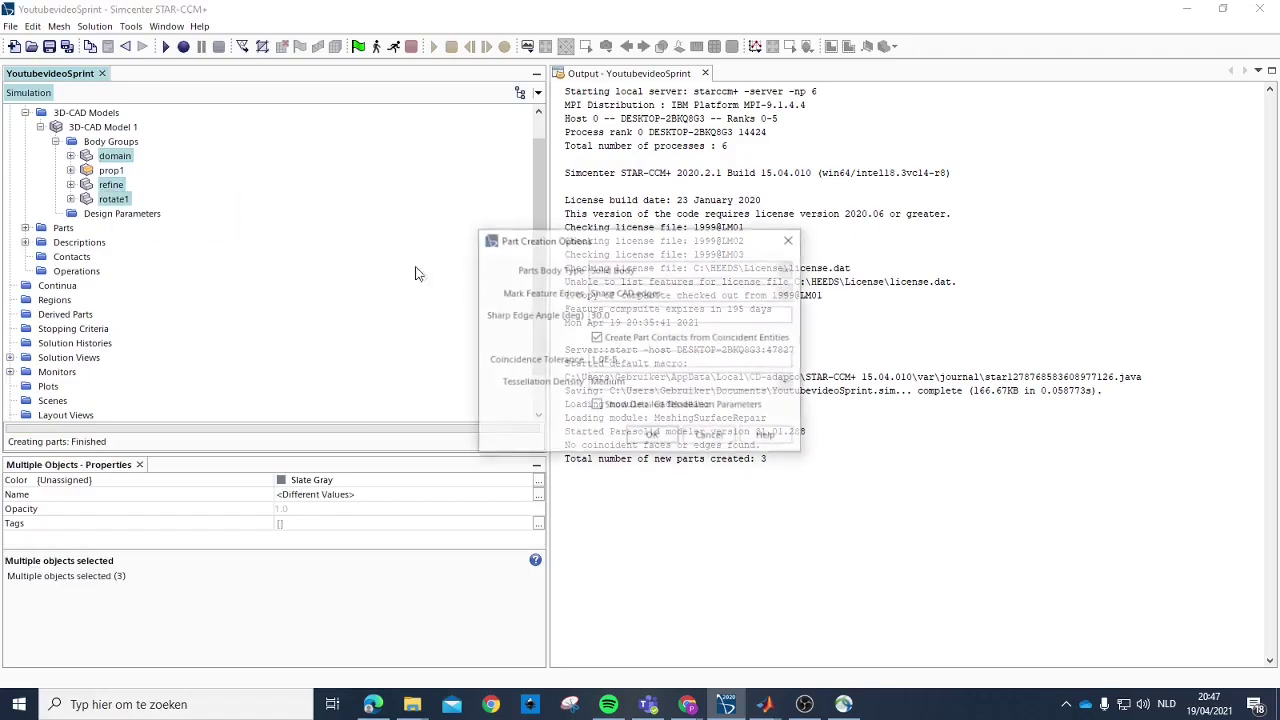
click(640, 382)
click(630, 451)
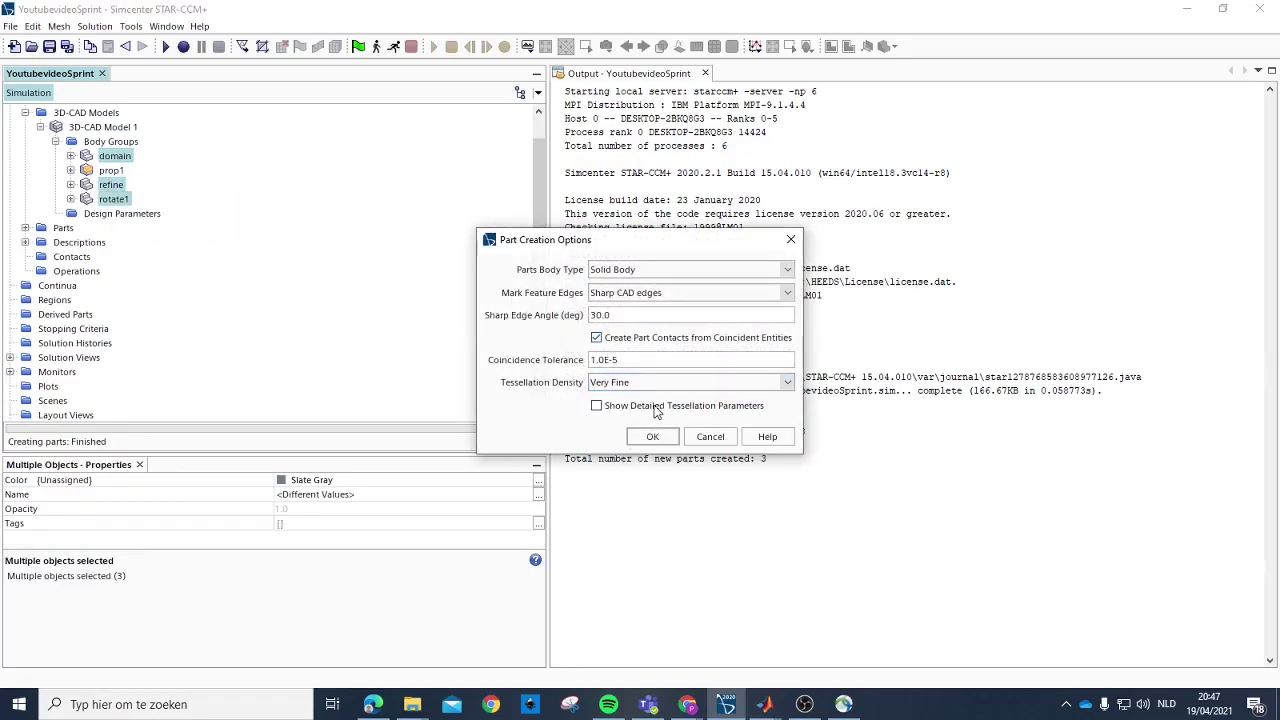
click(652, 437)
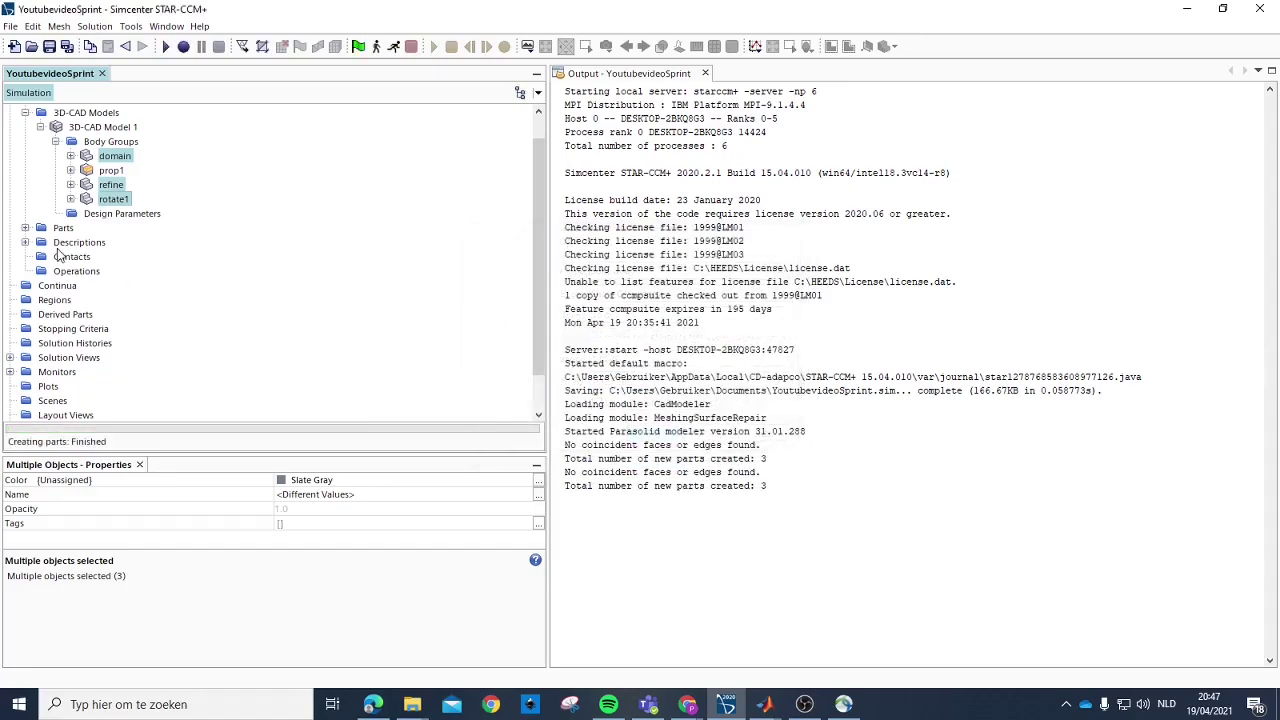
Step: Start a new Boolean Subtract operation with prop1 and rotate1 as its input parts
click(25, 228)
scroll(86, 178, down, 2)
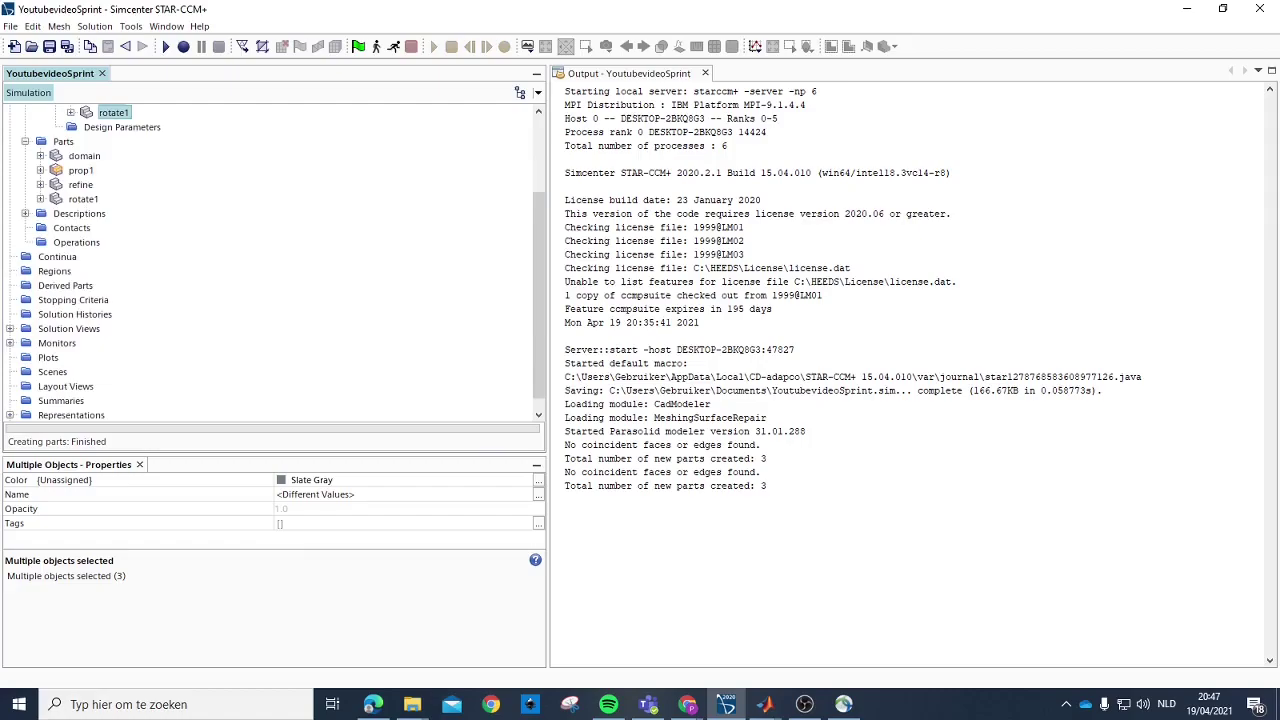
click(70, 244)
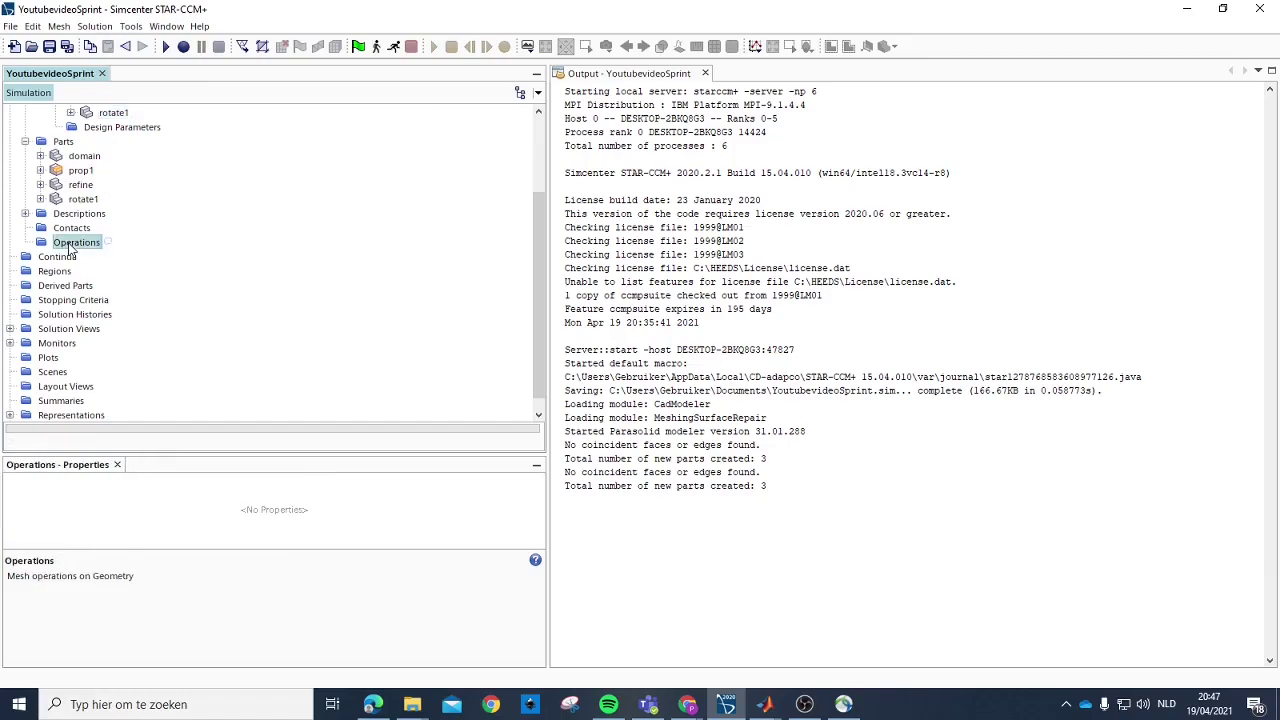
right_click(70, 250)
mouse_move(108, 253)
mouse_move(245, 258)
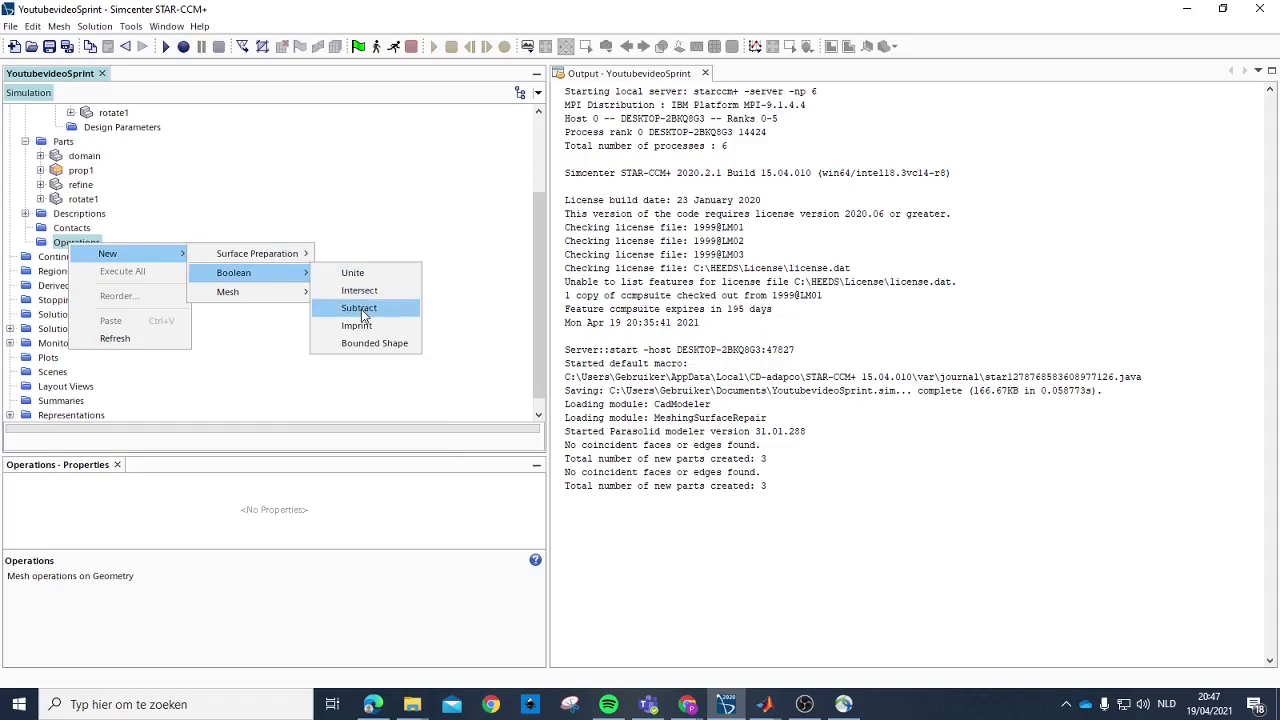
click(360, 308)
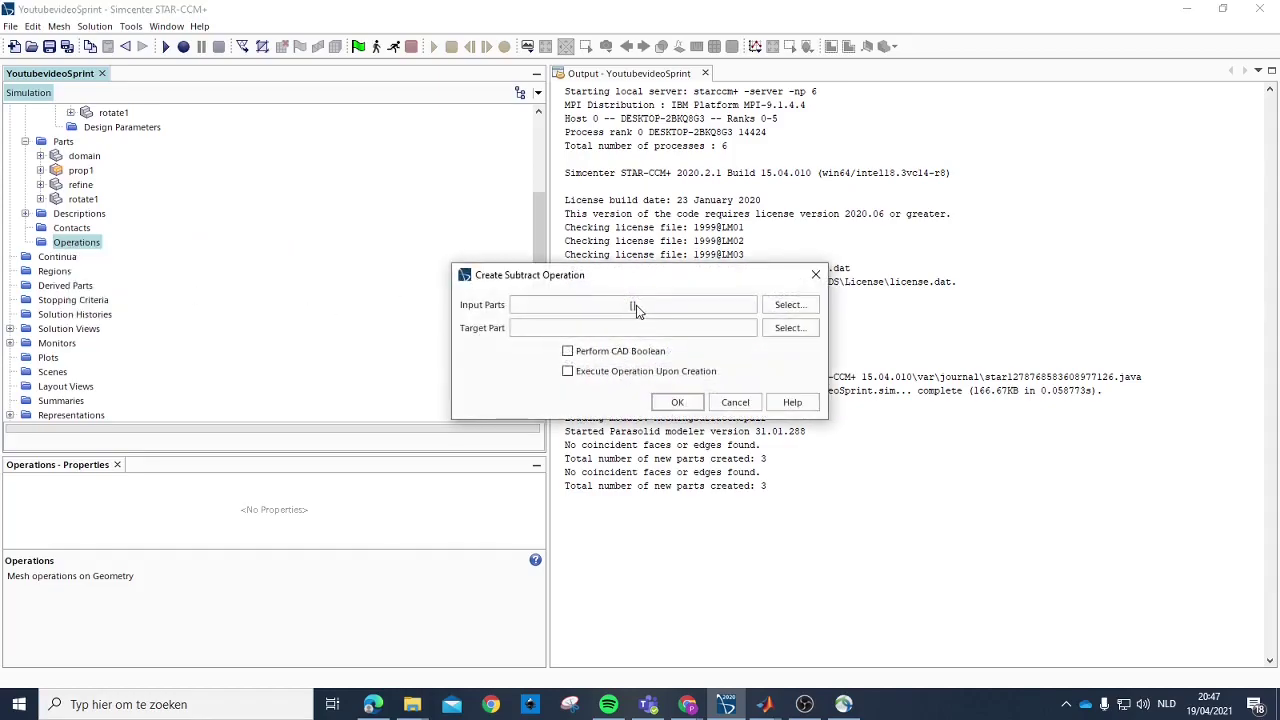
click(634, 305)
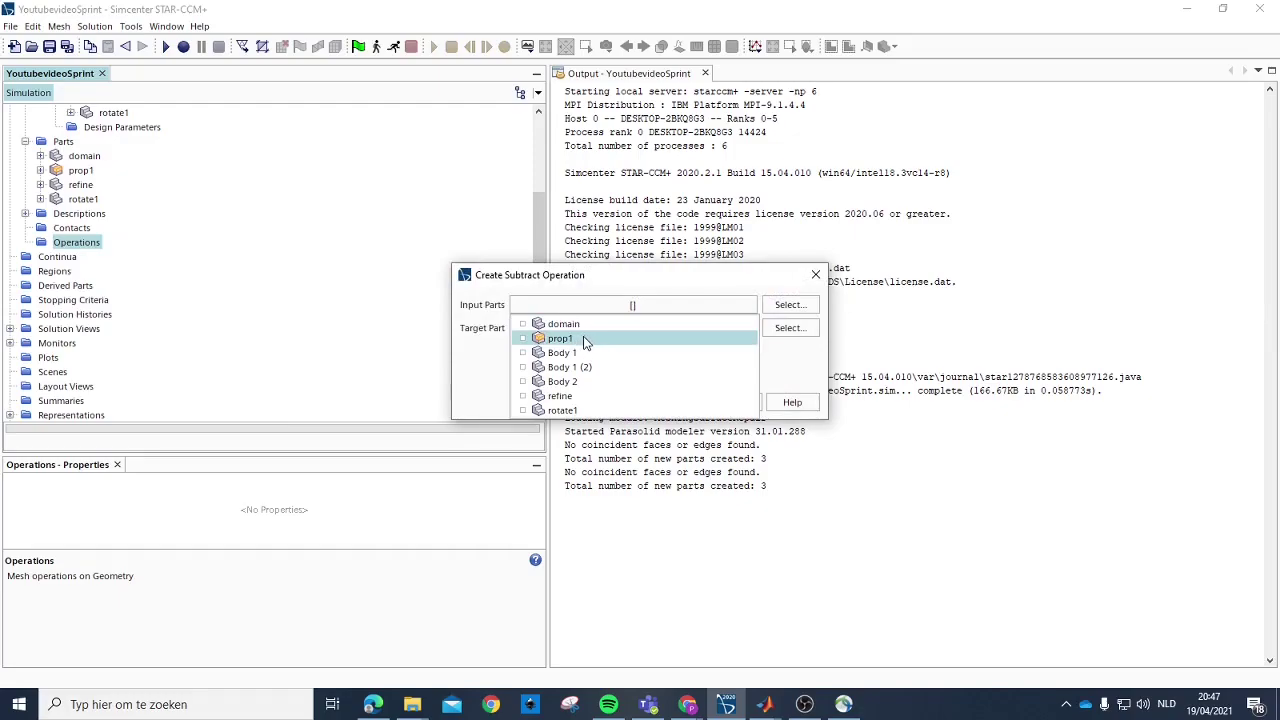
click(545, 337)
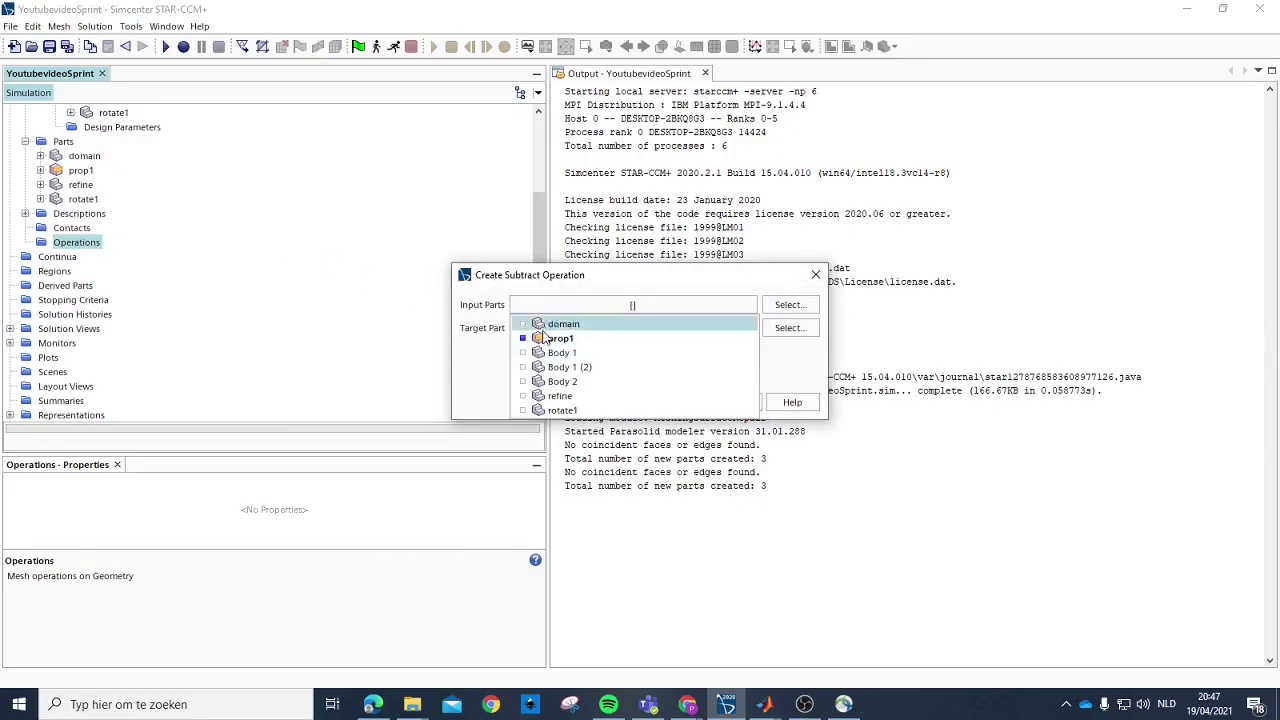
click(552, 412)
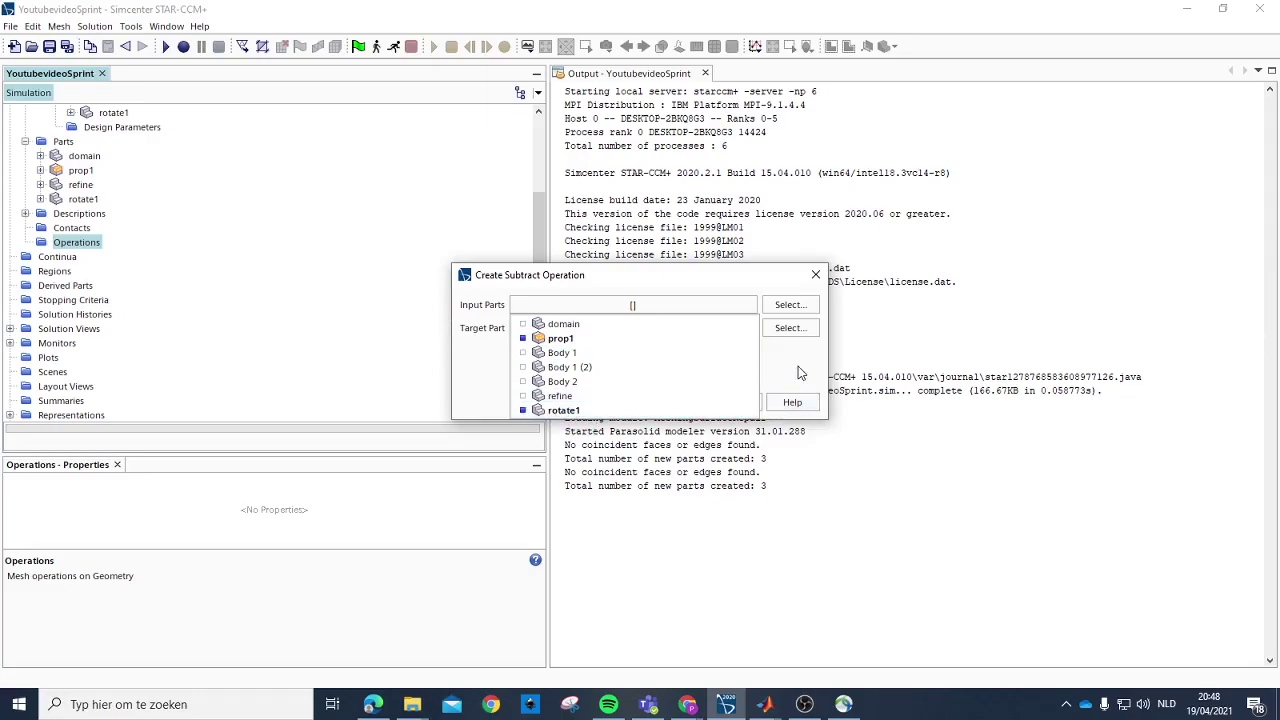
click(798, 367)
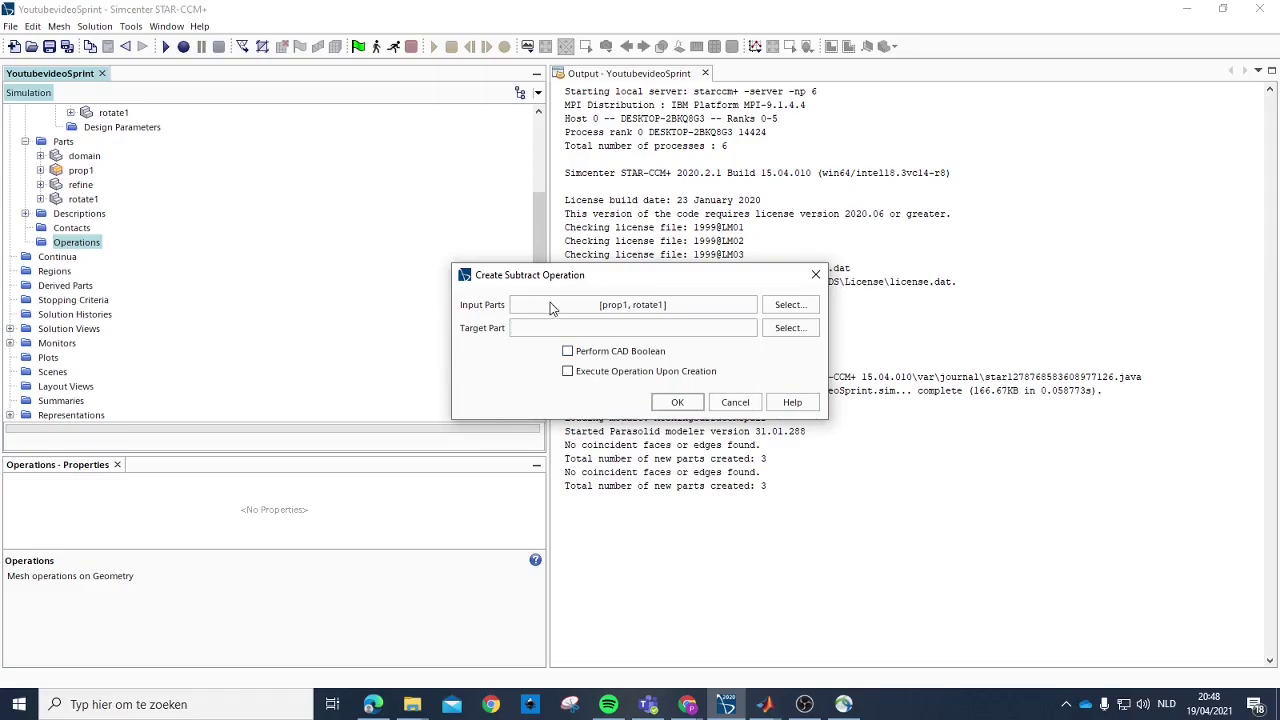
Step: Set rotate1 as the subtract target, enable the CAD Boolean and execution upon creation, and create the operation
click(618, 327)
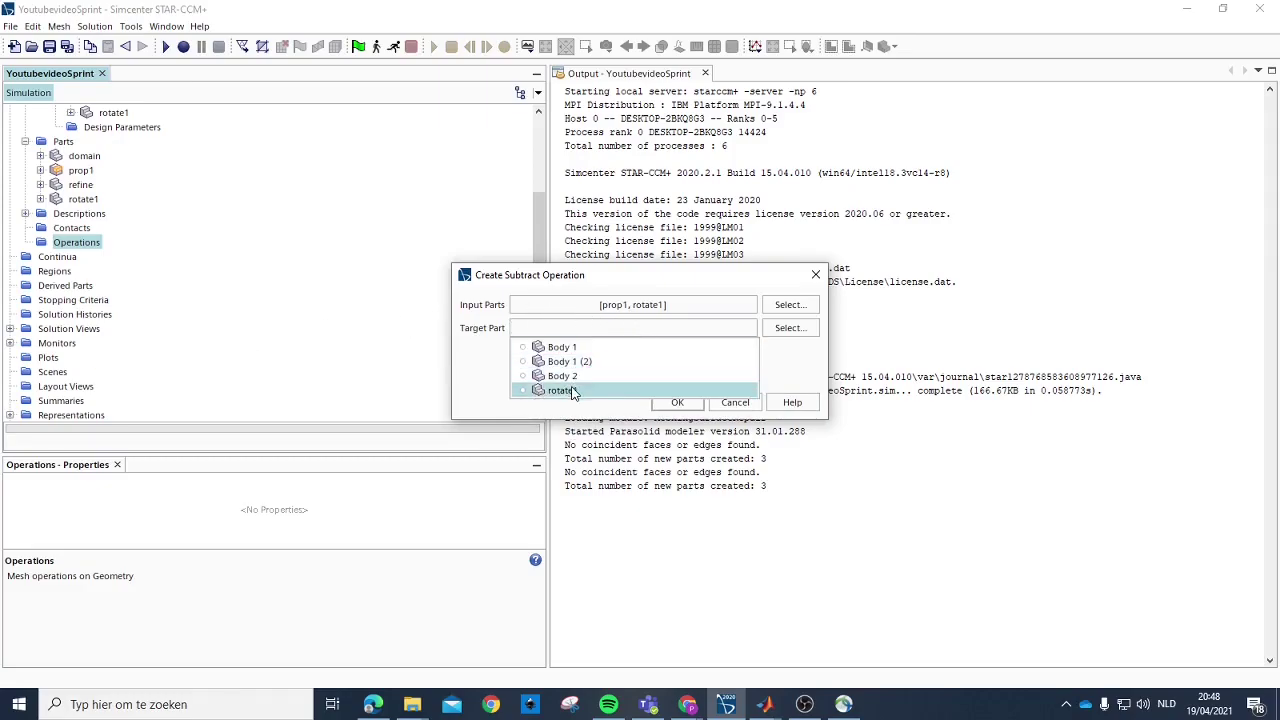
click(686, 389)
click(578, 352)
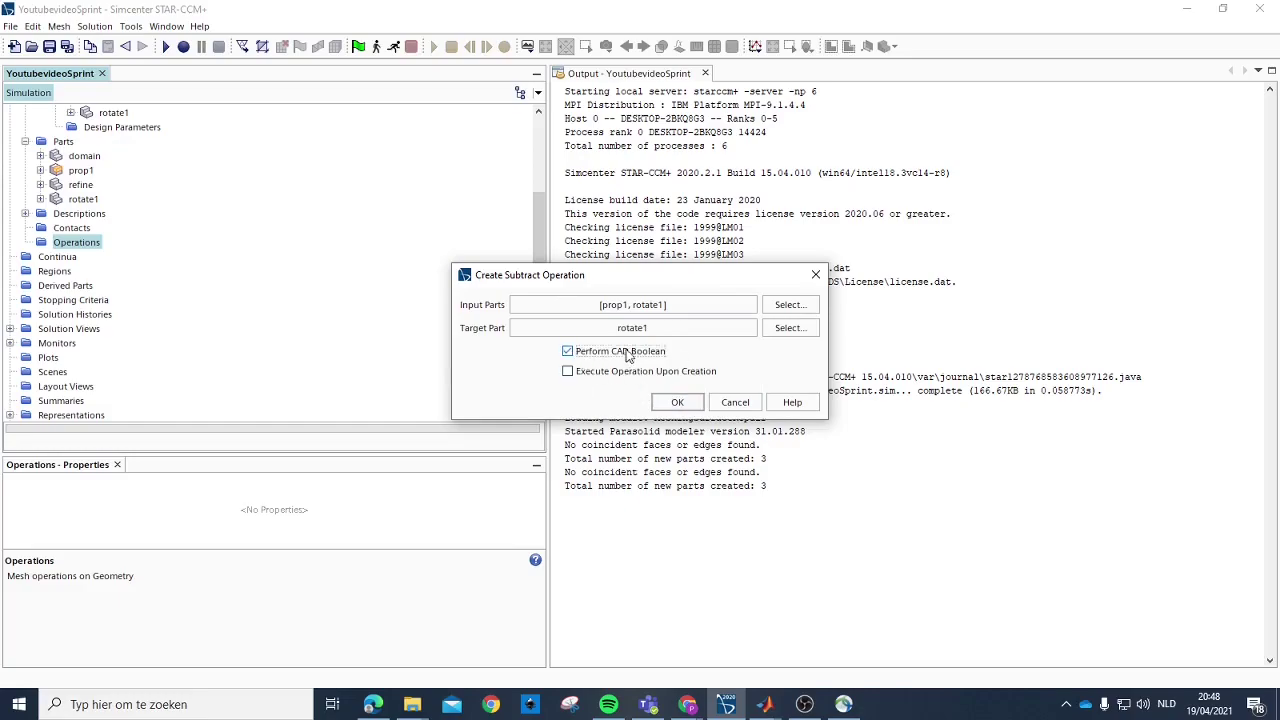
click(567, 372)
click(679, 402)
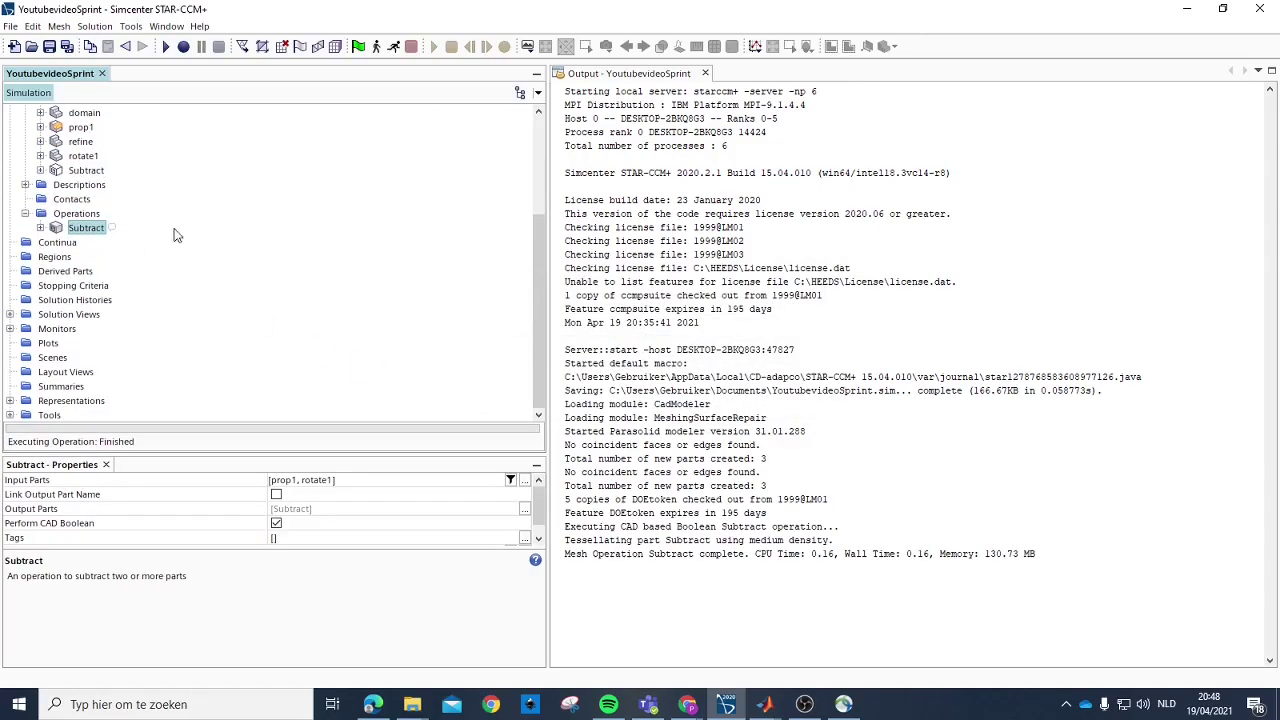
Step: Define the Subtract operation's input parts with a query where the name contains prop1
click(524, 481)
click(301, 184)
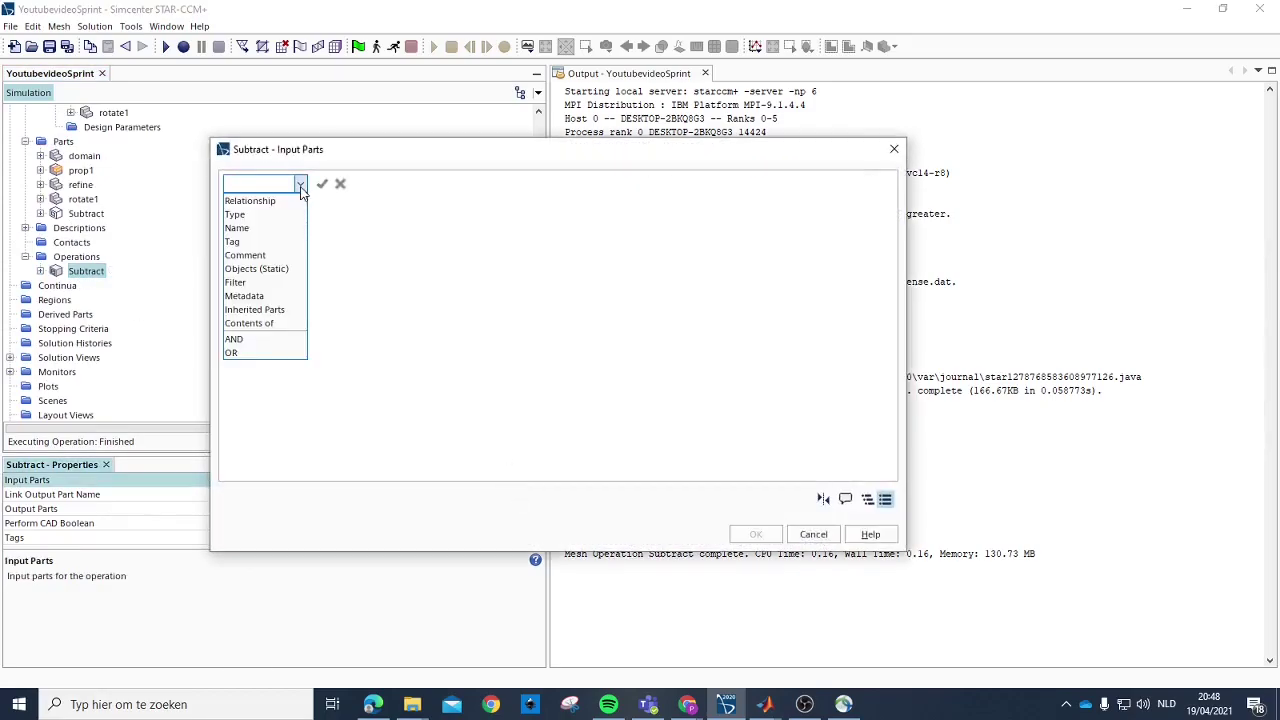
click(267, 229)
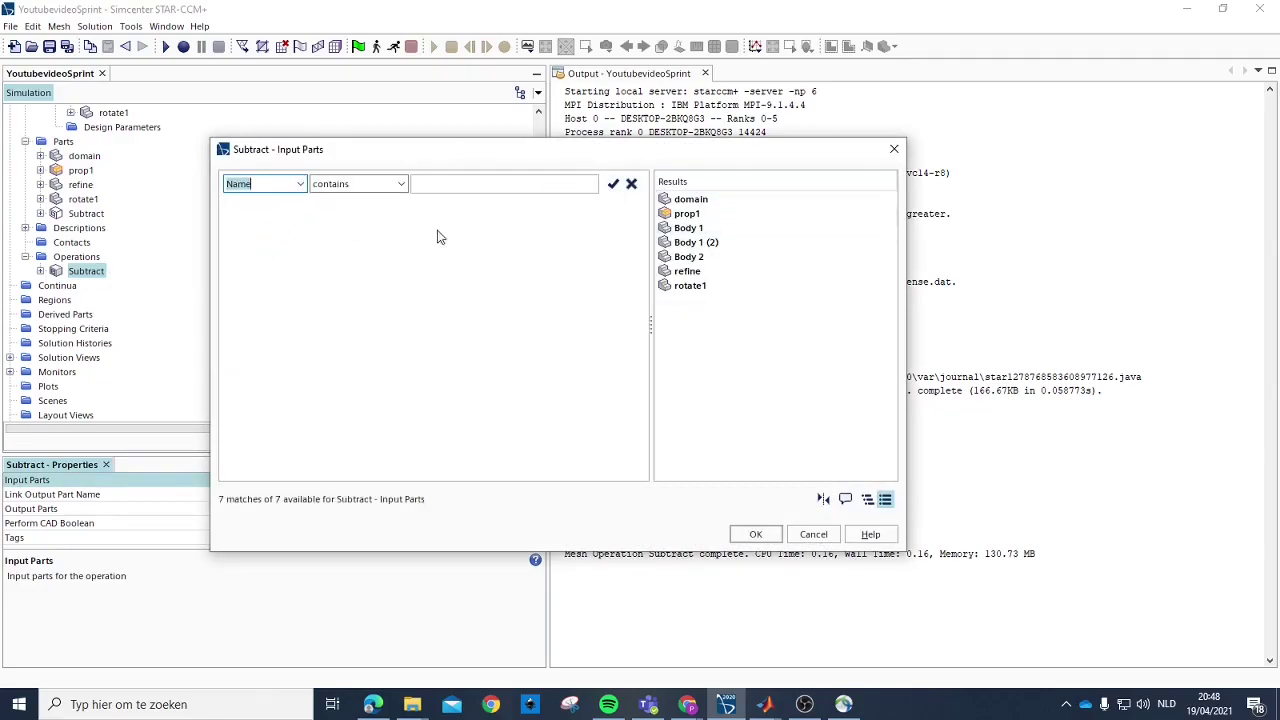
drag(461, 141, 901, 152)
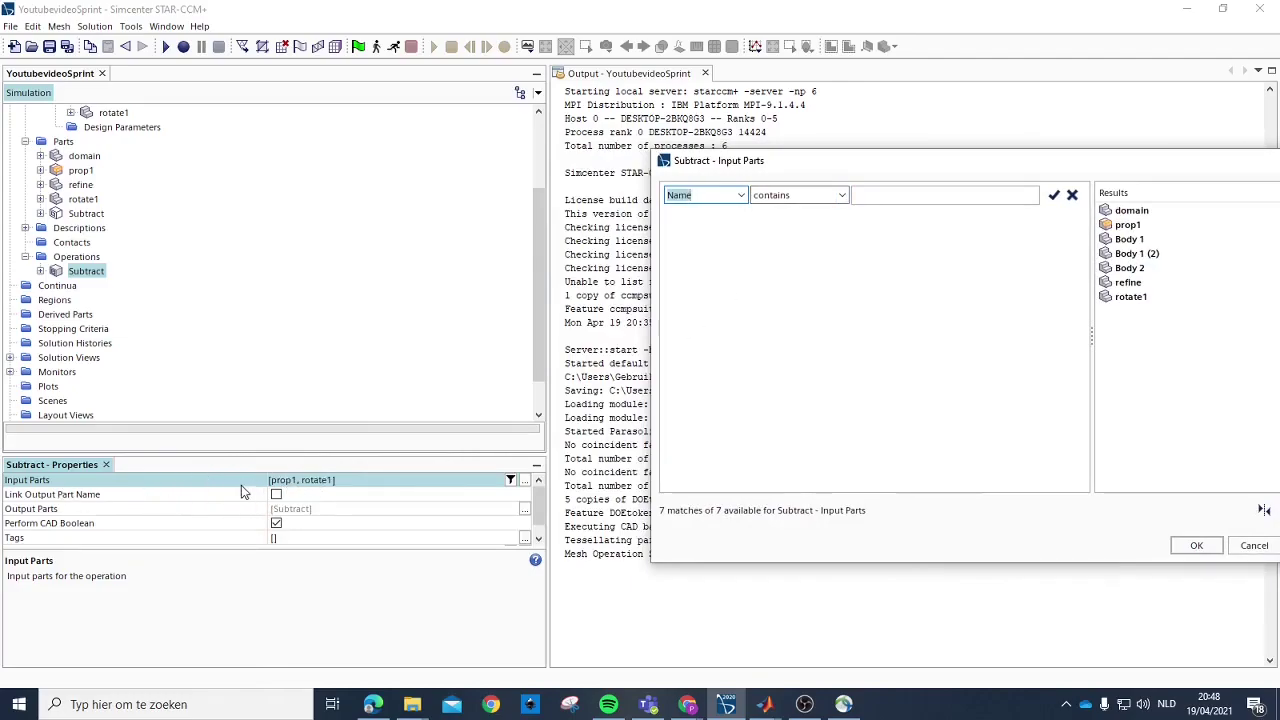
drag(1169, 166, 997, 149)
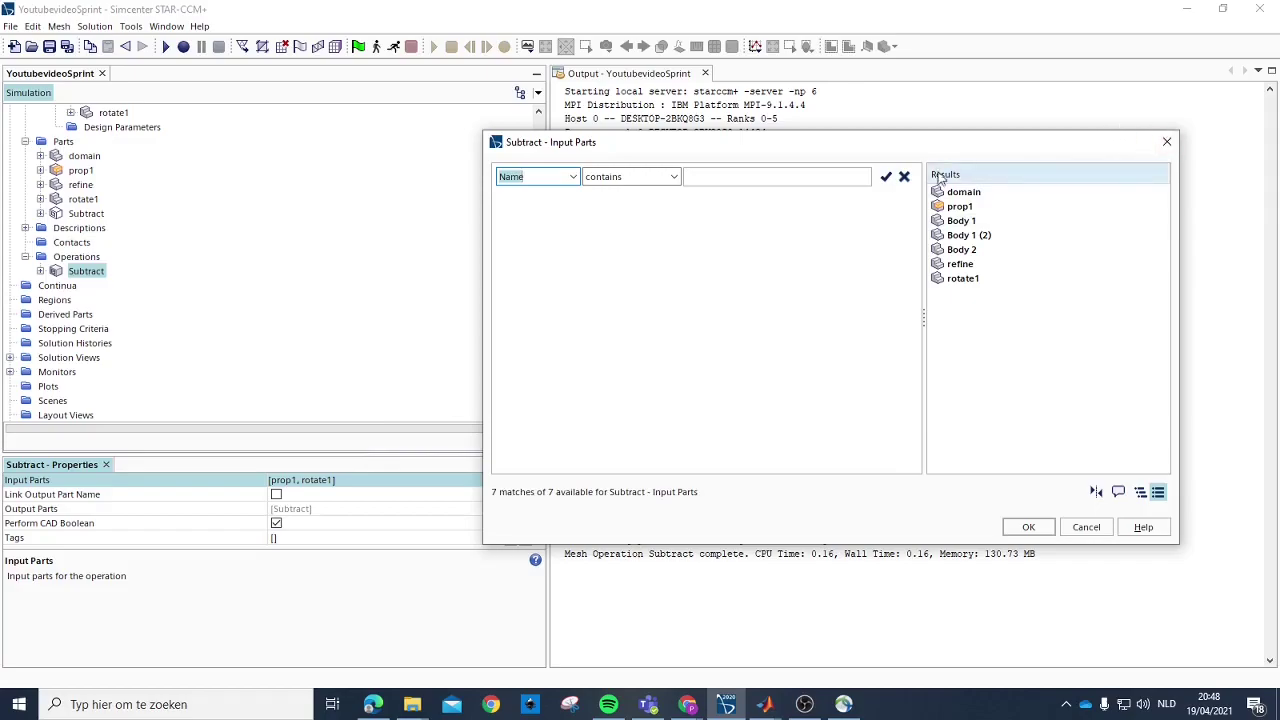
click(774, 186)
click(965, 206)
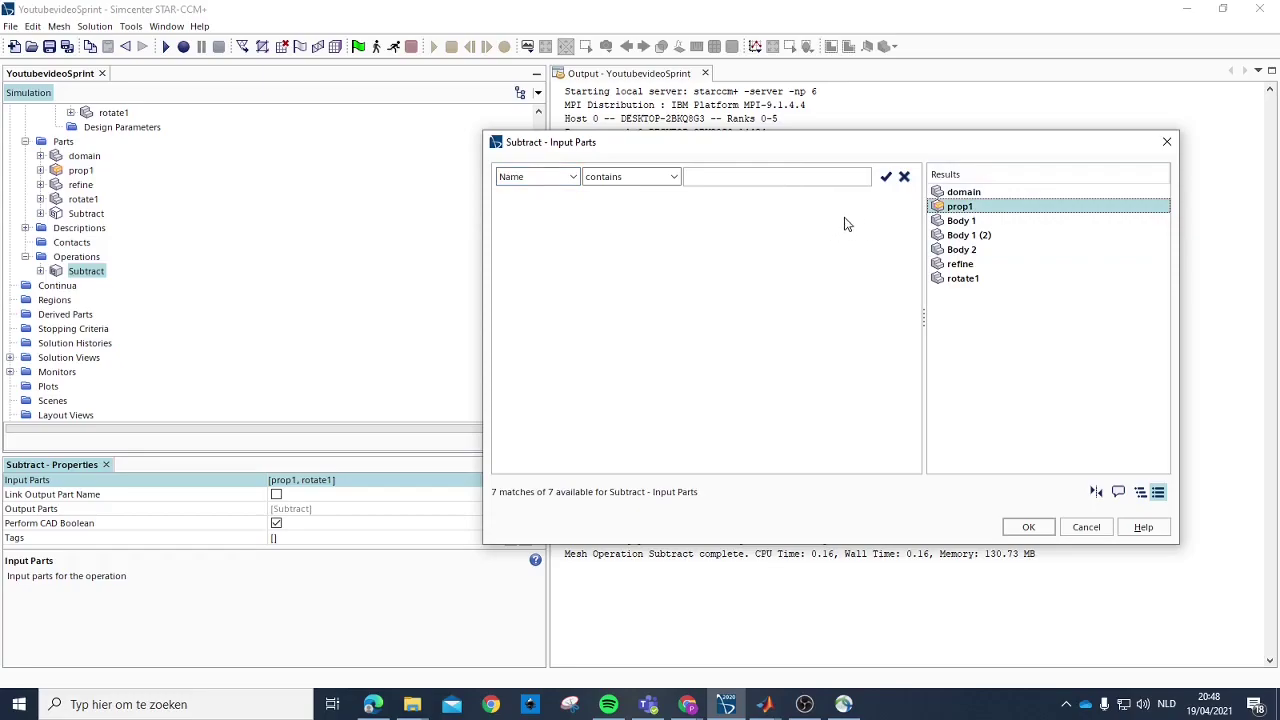
click(710, 176)
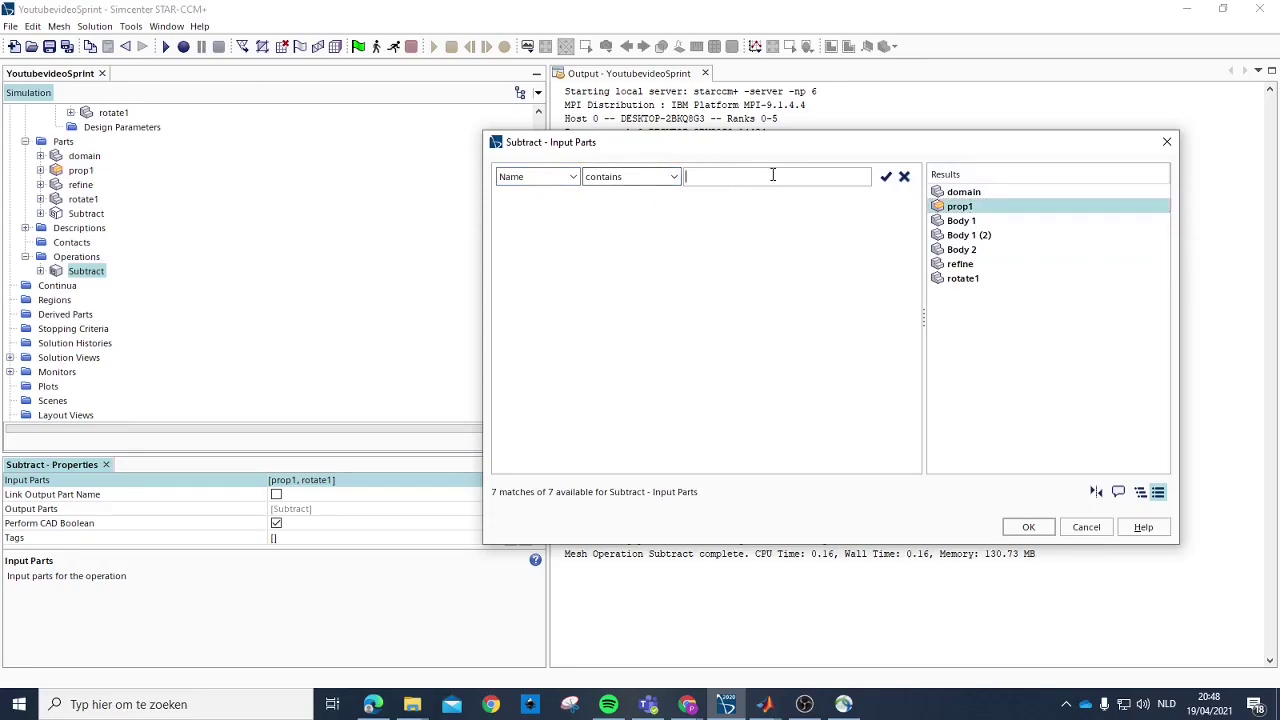
text(prop1)
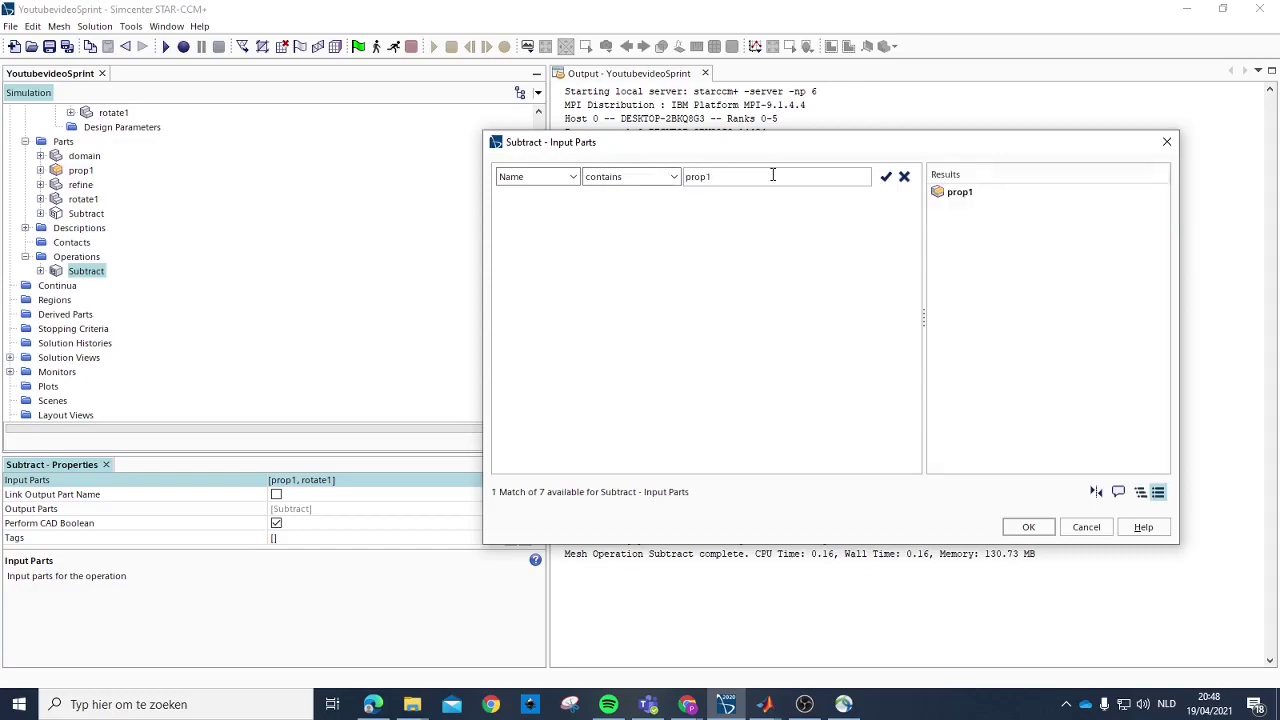
click(886, 177)
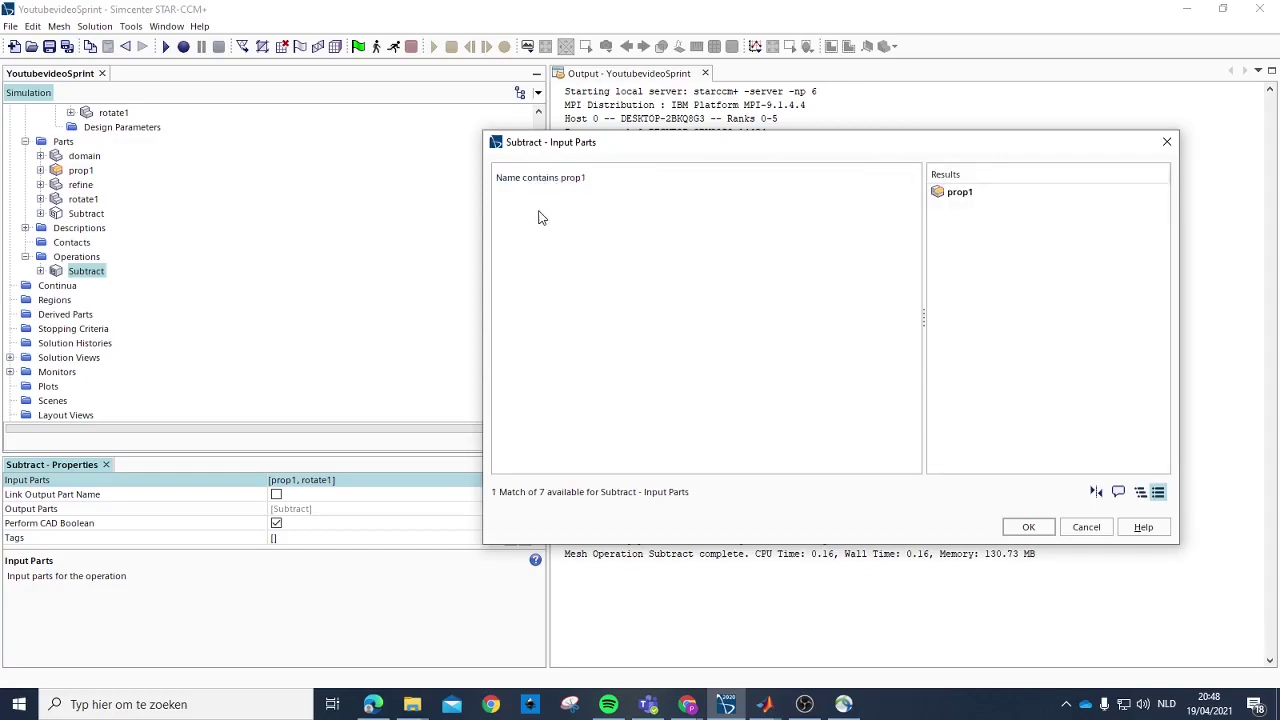
Step: Add an OR condition where the name contains rotate1 to the input parts query and apply it
click(621, 177)
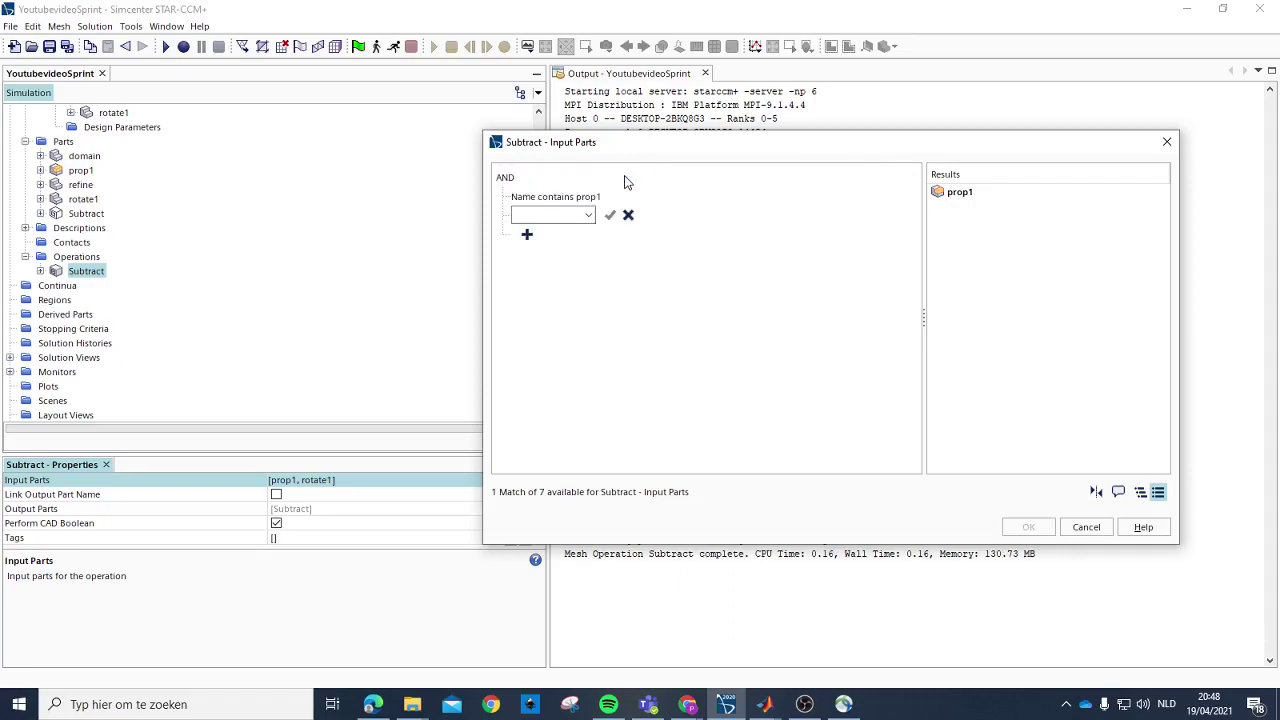
click(516, 181)
click(527, 177)
click(549, 177)
click(526, 207)
click(527, 217)
click(587, 216)
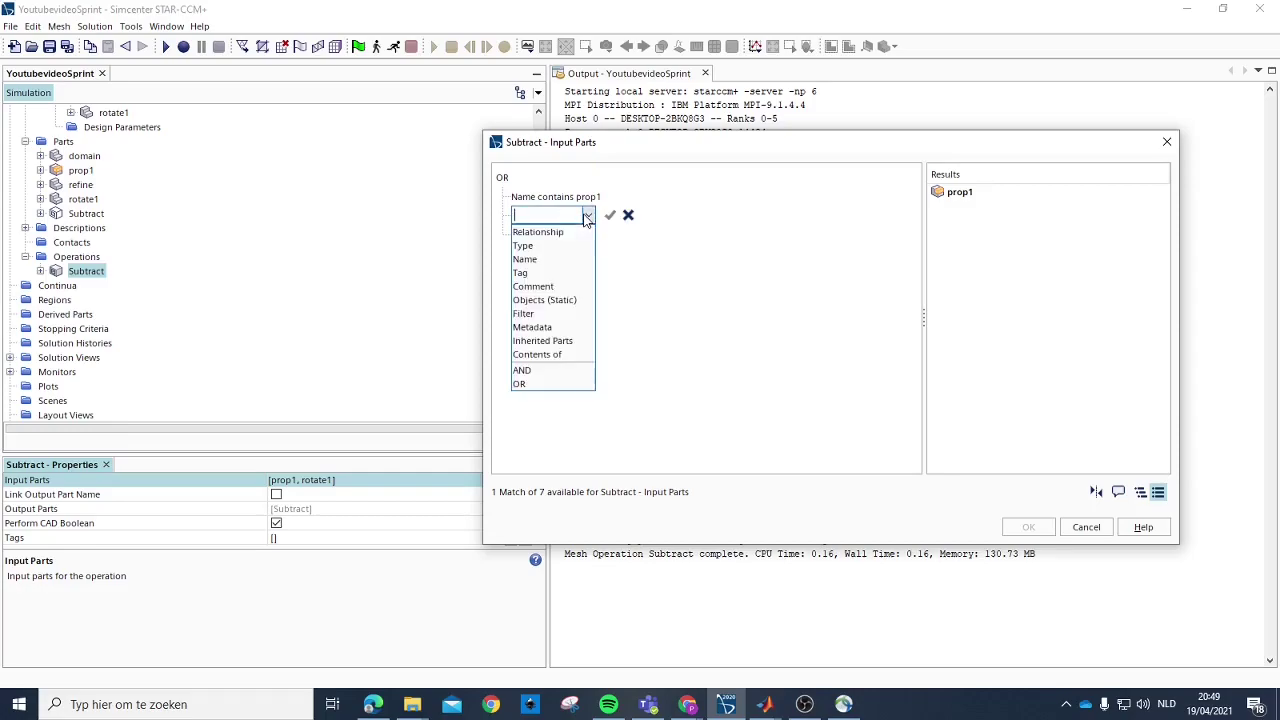
click(524, 259)
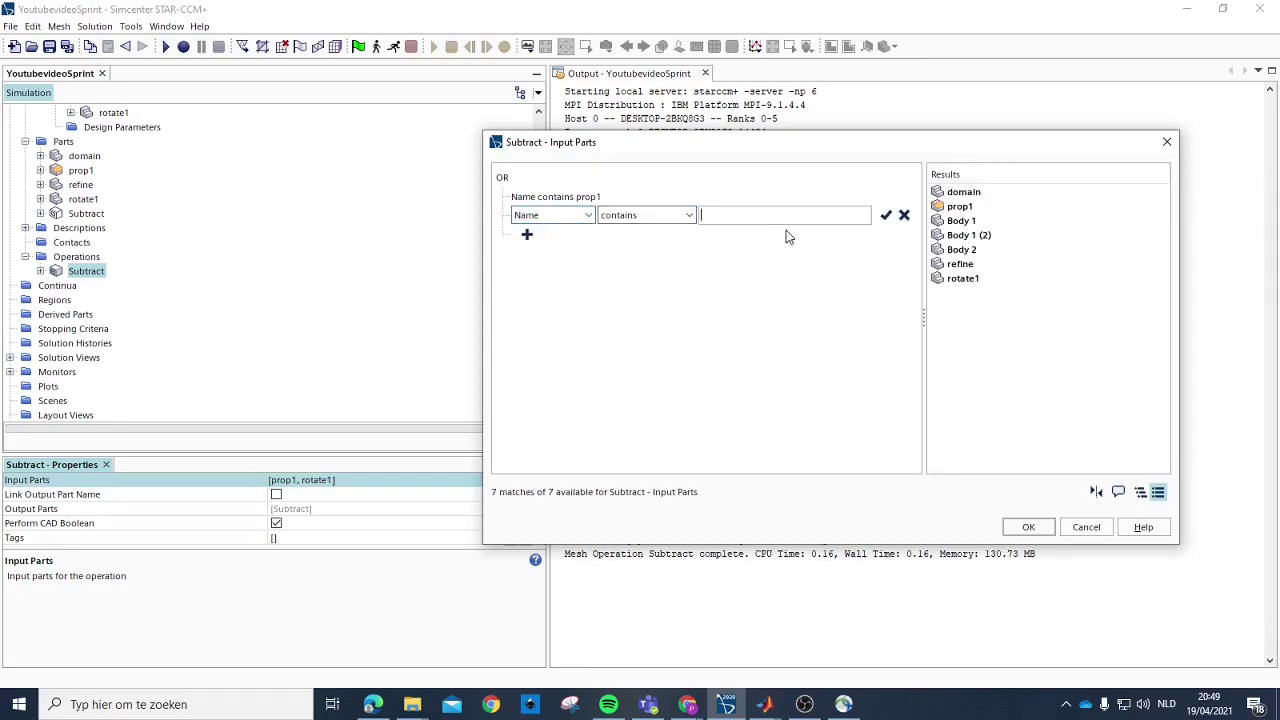
text(ro)
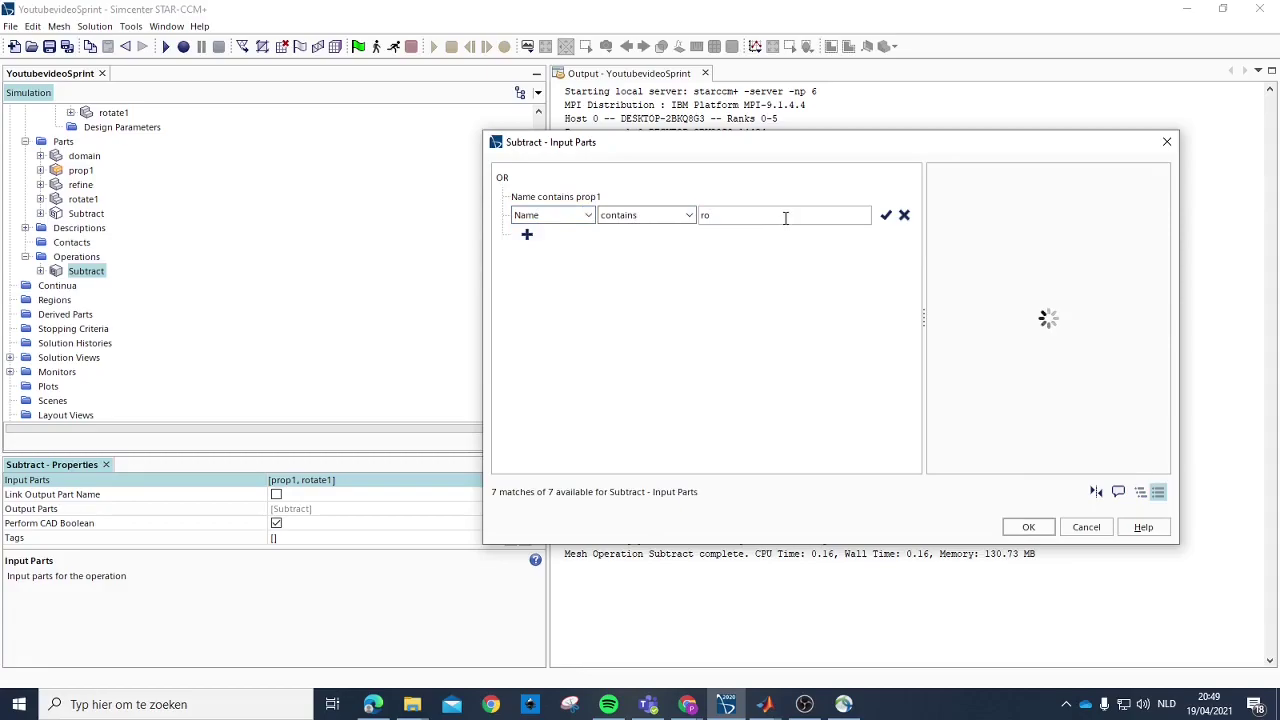
text(tate1)
click(887, 217)
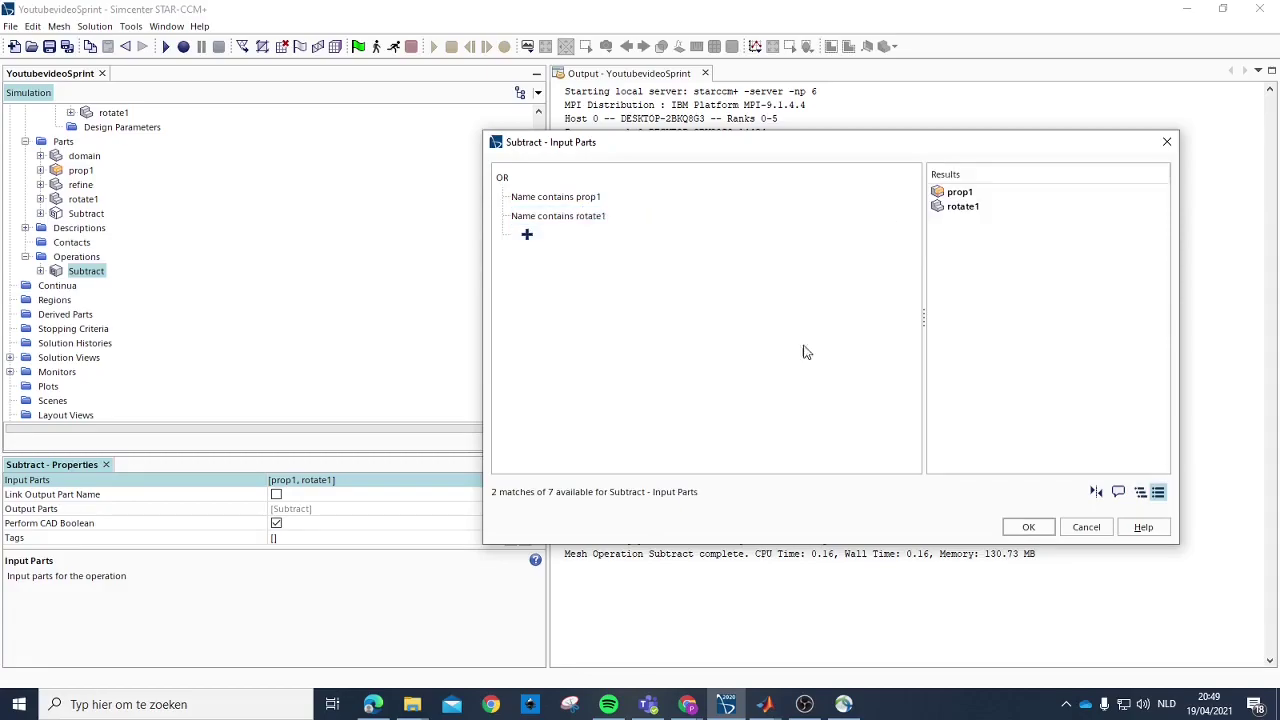
click(1022, 525)
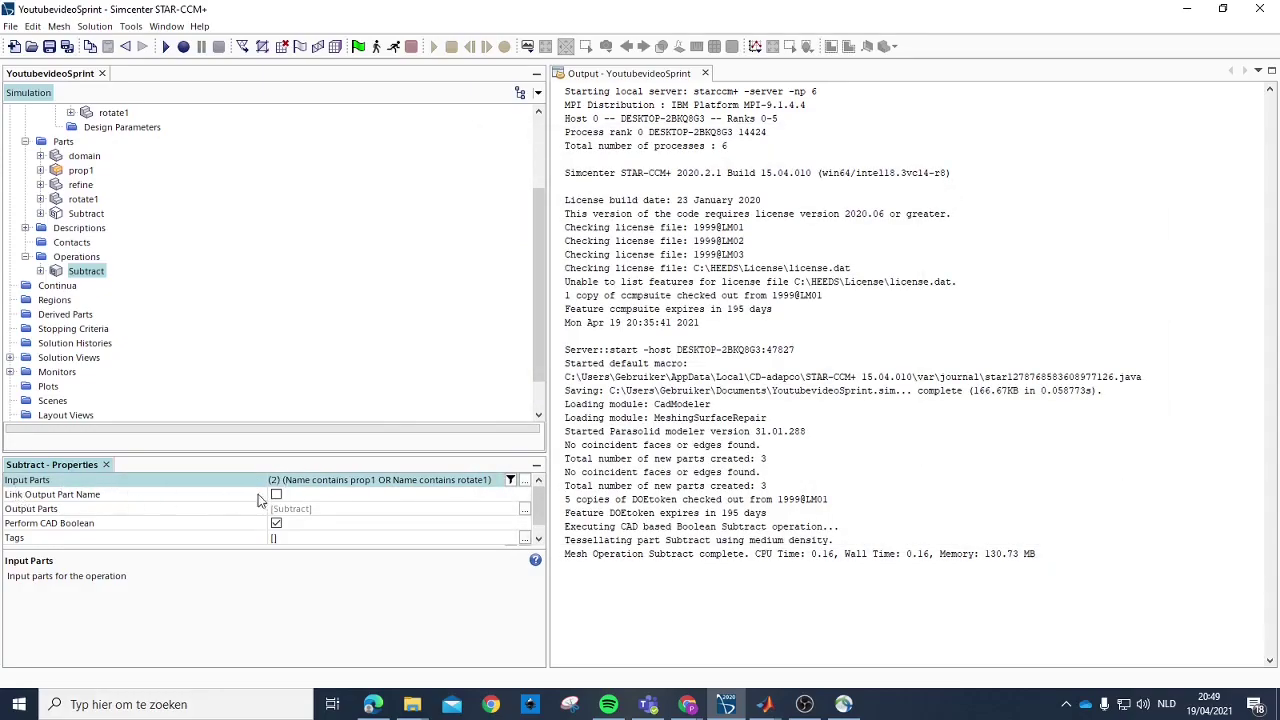
Step: Review the Subtract operation's properties and the body groups, parts and operations in the simulation tree
scroll(334, 490, down, 1)
scroll(258, 365, up, 2)
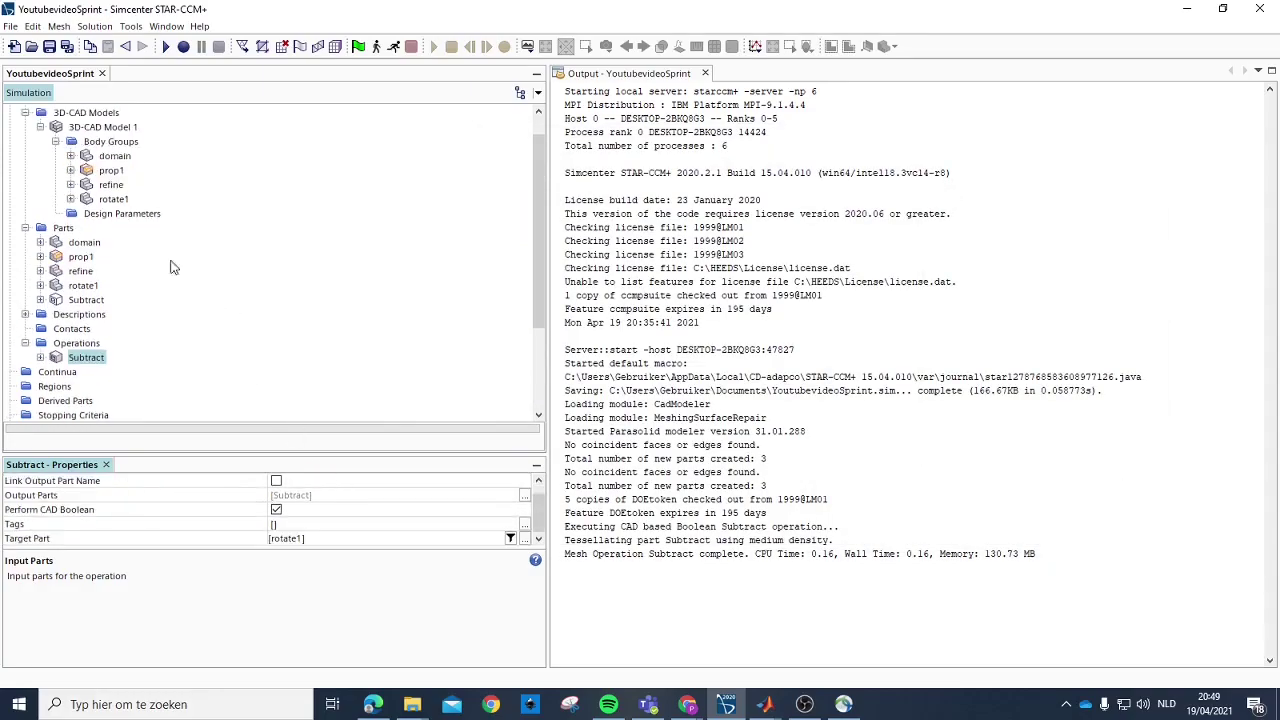
scroll(120, 245, down, 2)
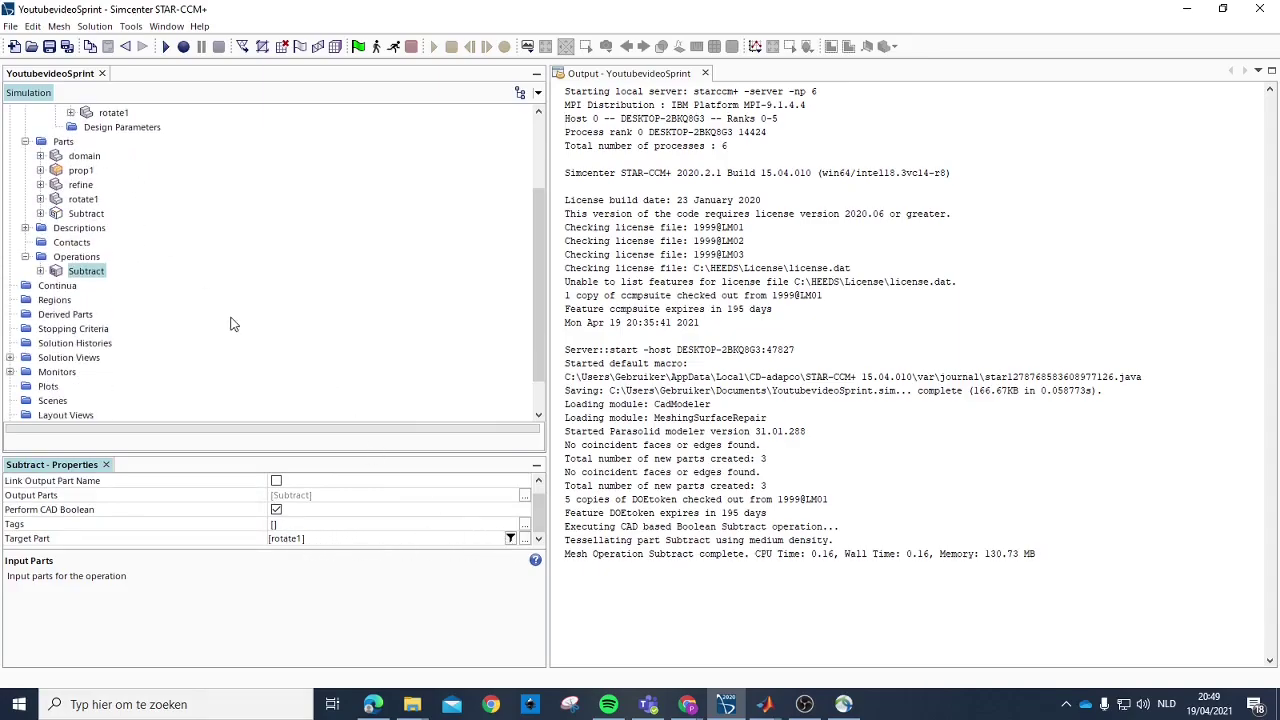
scroll(238, 324, up, 3)
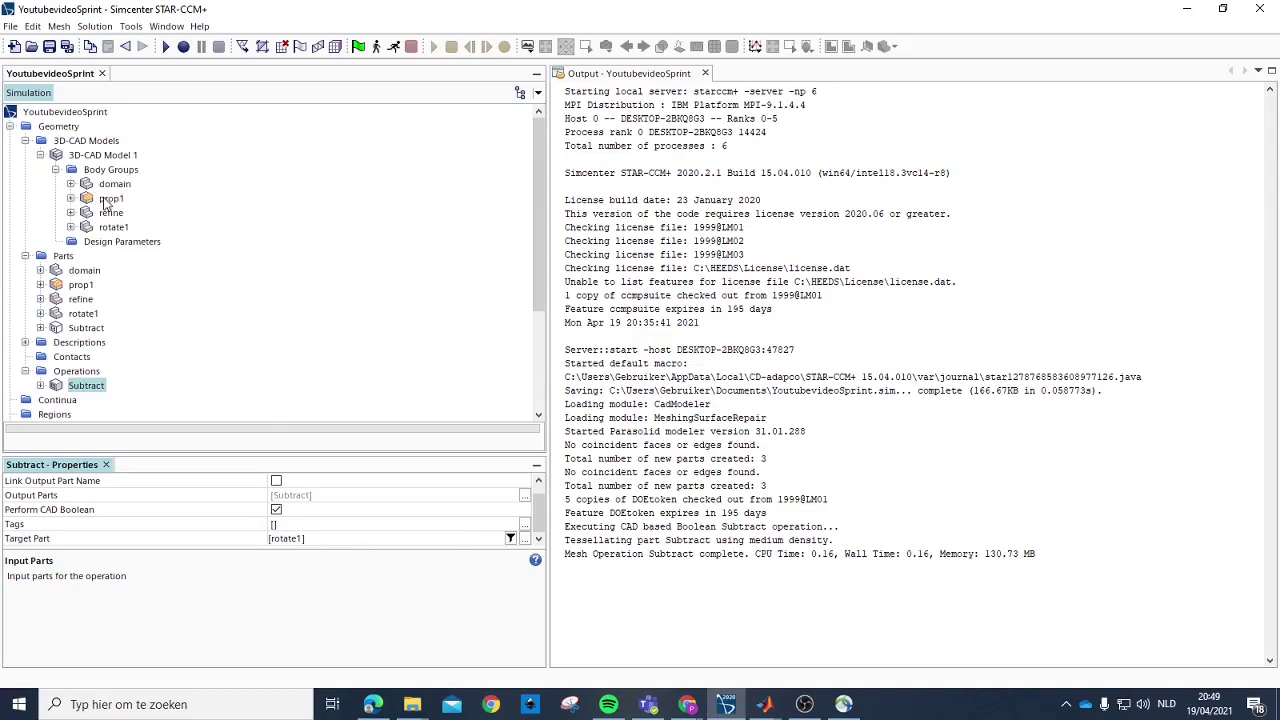
scroll(122, 195, down, 1)
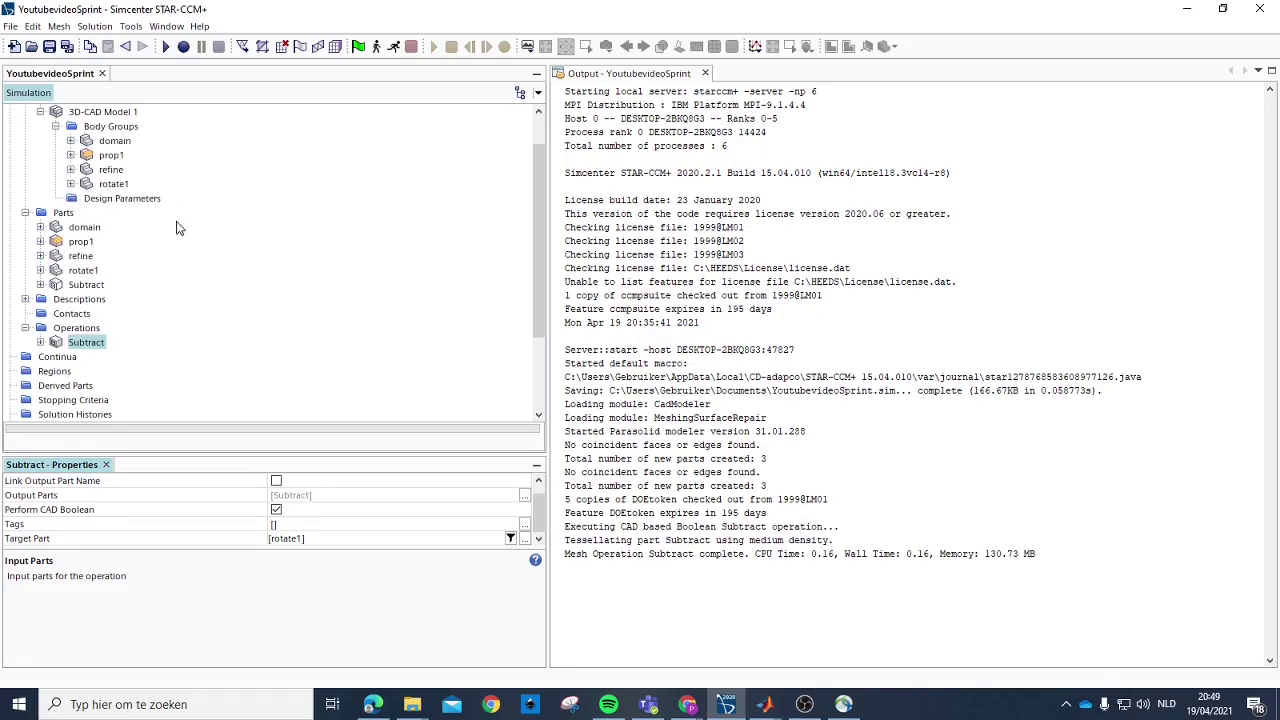
scroll(115, 305, down, 1)
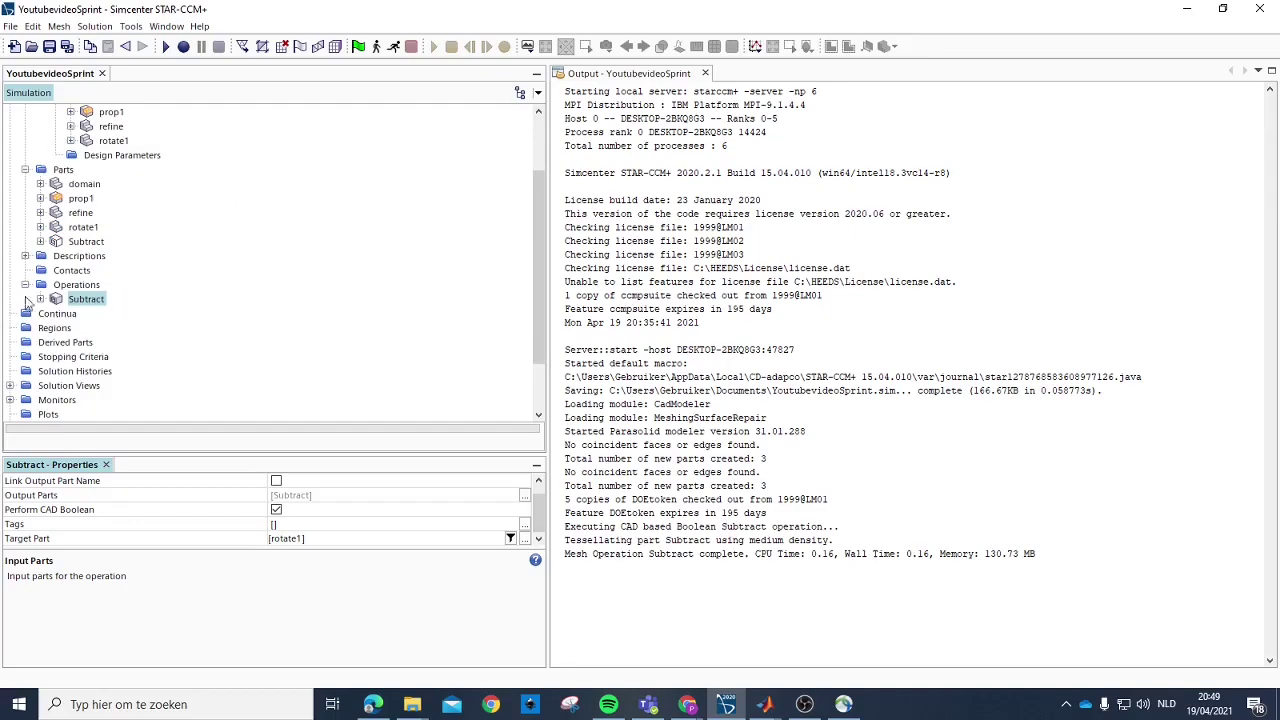
scroll(203, 304, up, 1)
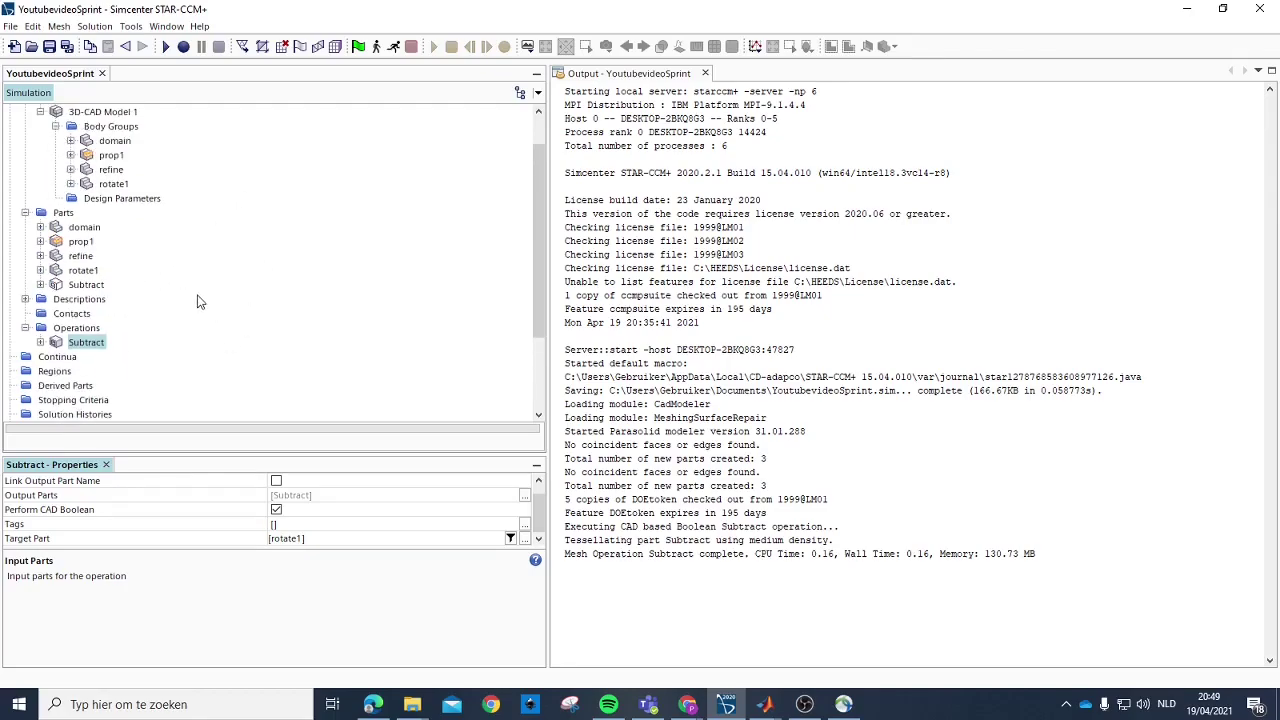
scroll(160, 305, down, 1)
Step: Rename the Subtract output part under Parts to Rotate_sub
click(102, 344)
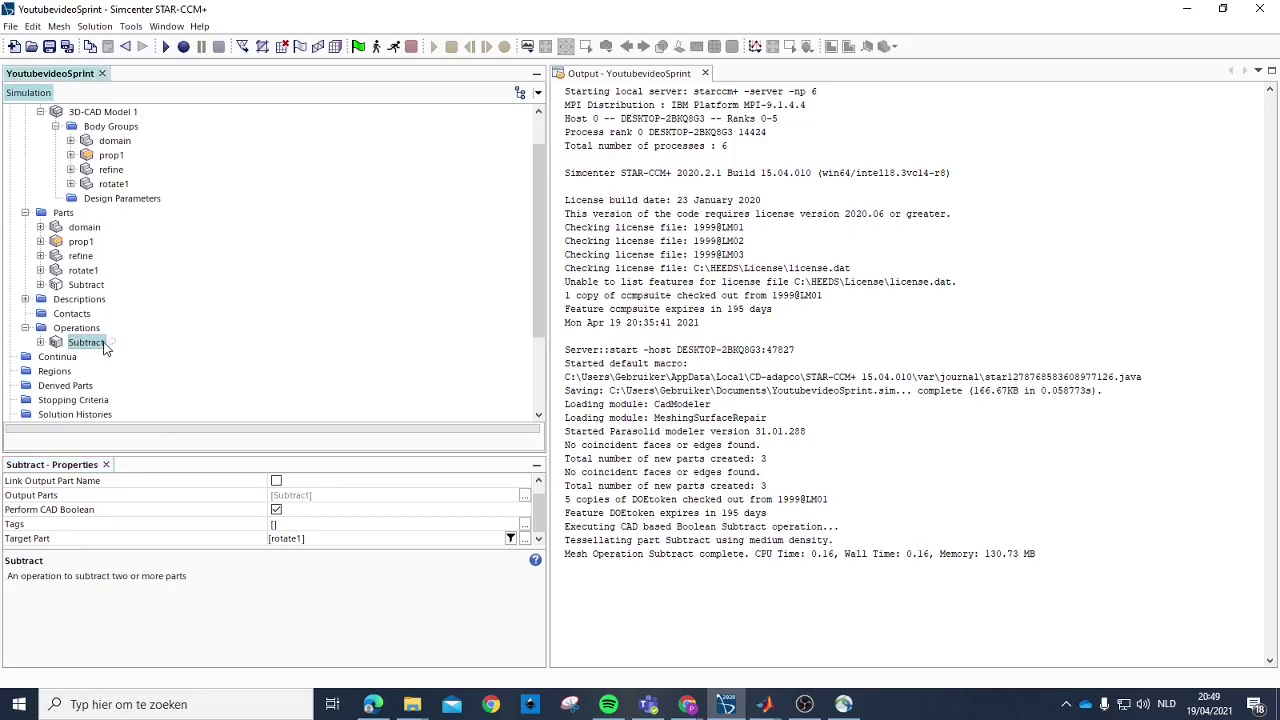
click(70, 342)
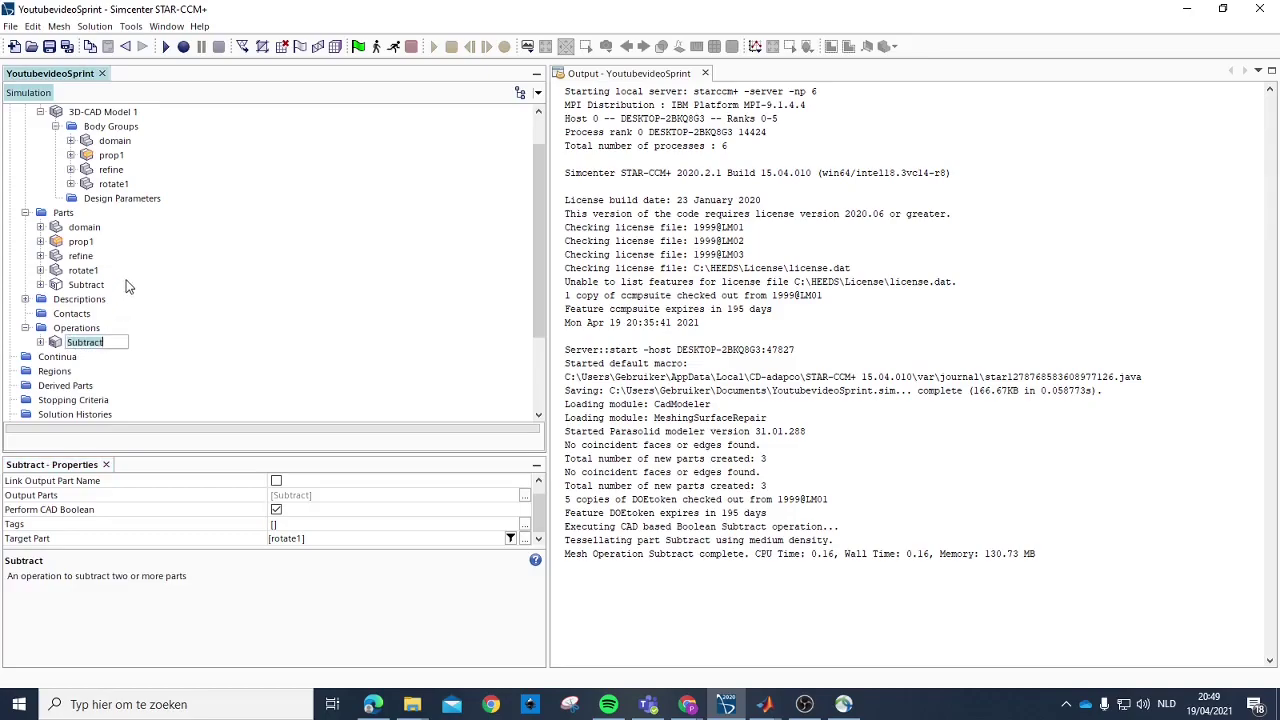
click(88, 285)
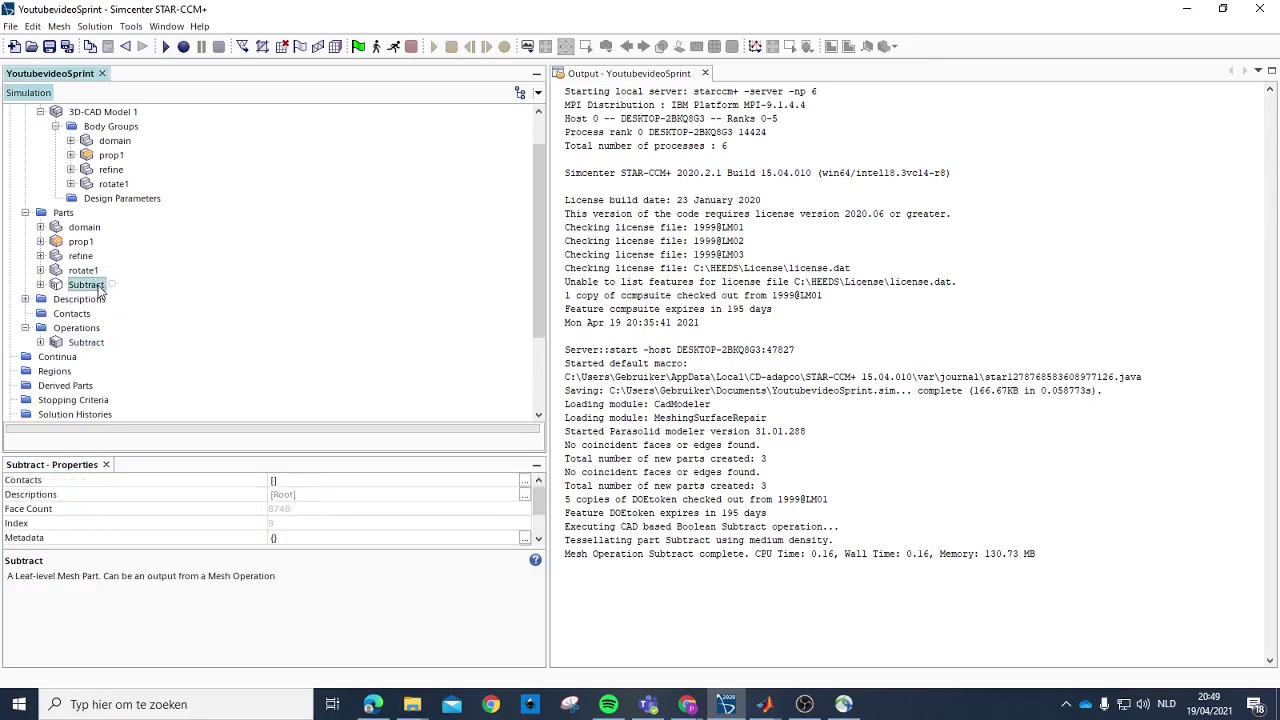
click(99, 288)
click(121, 287)
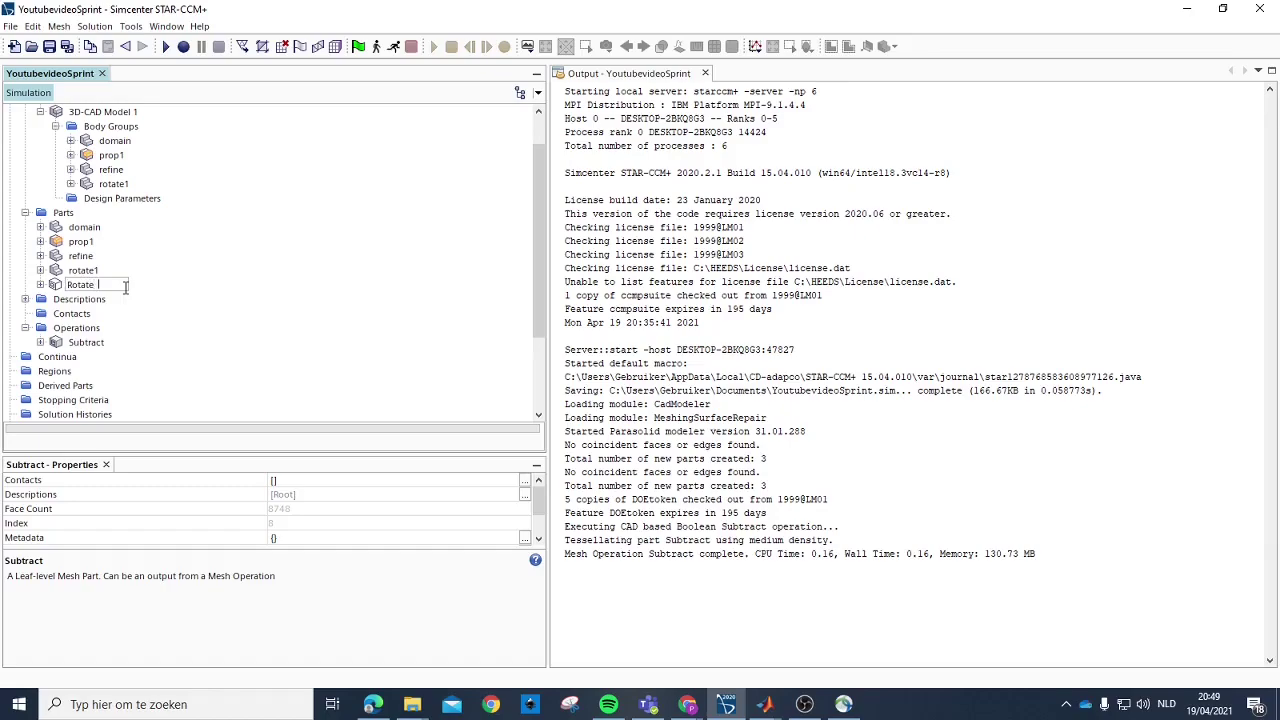
key(Return)
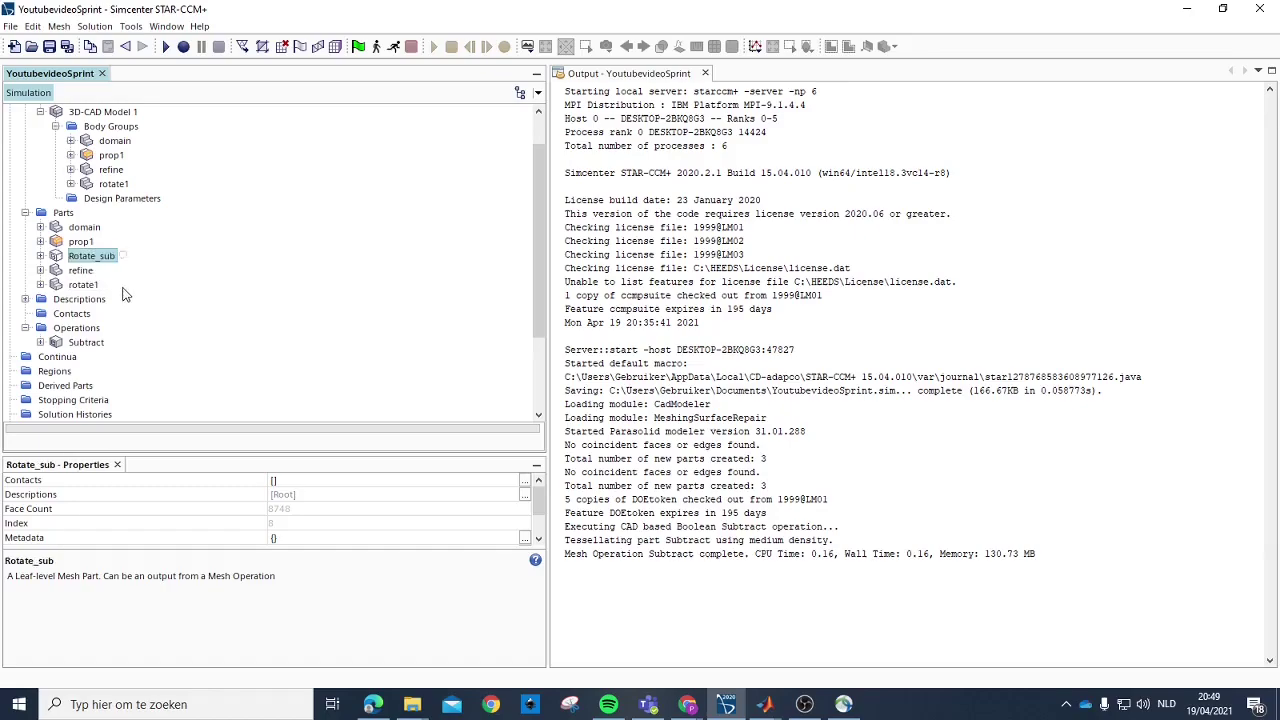
Step: Start another Boolean Subtract operation with domain and rotate1 as its input parts
right_click(88, 327)
mouse_move(150, 337)
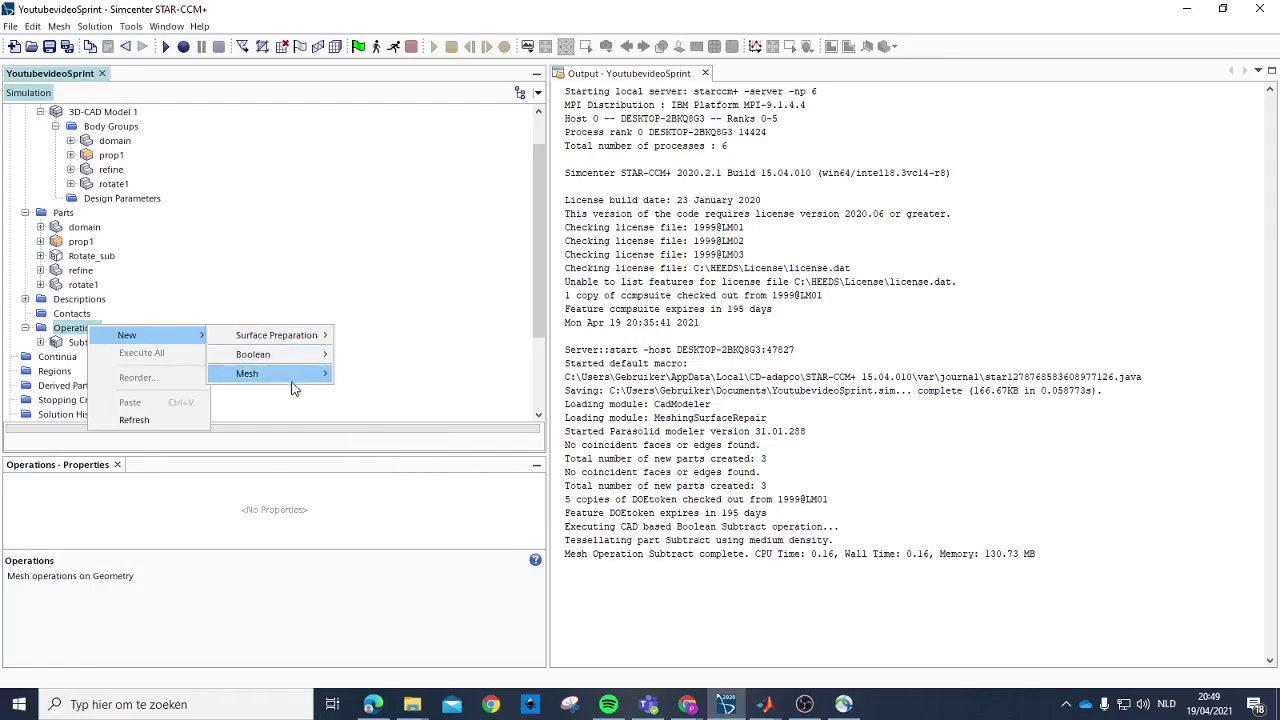
mouse_move(300, 357)
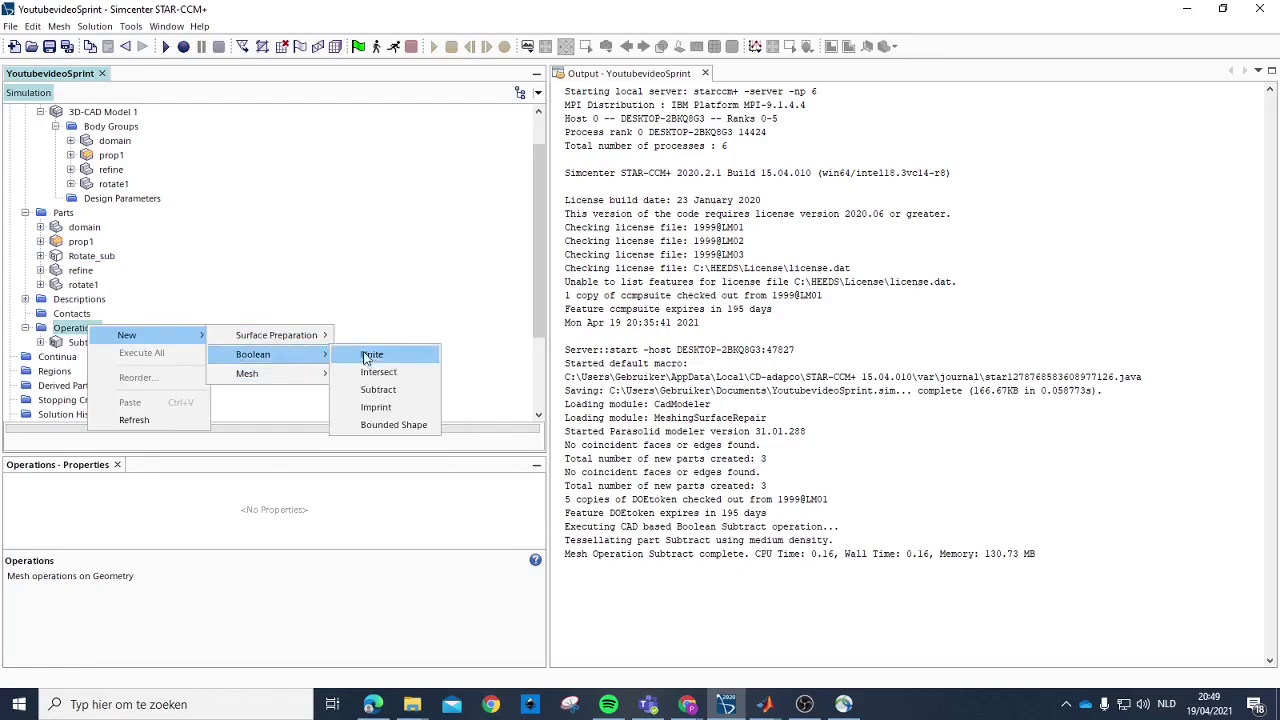
click(392, 394)
click(634, 306)
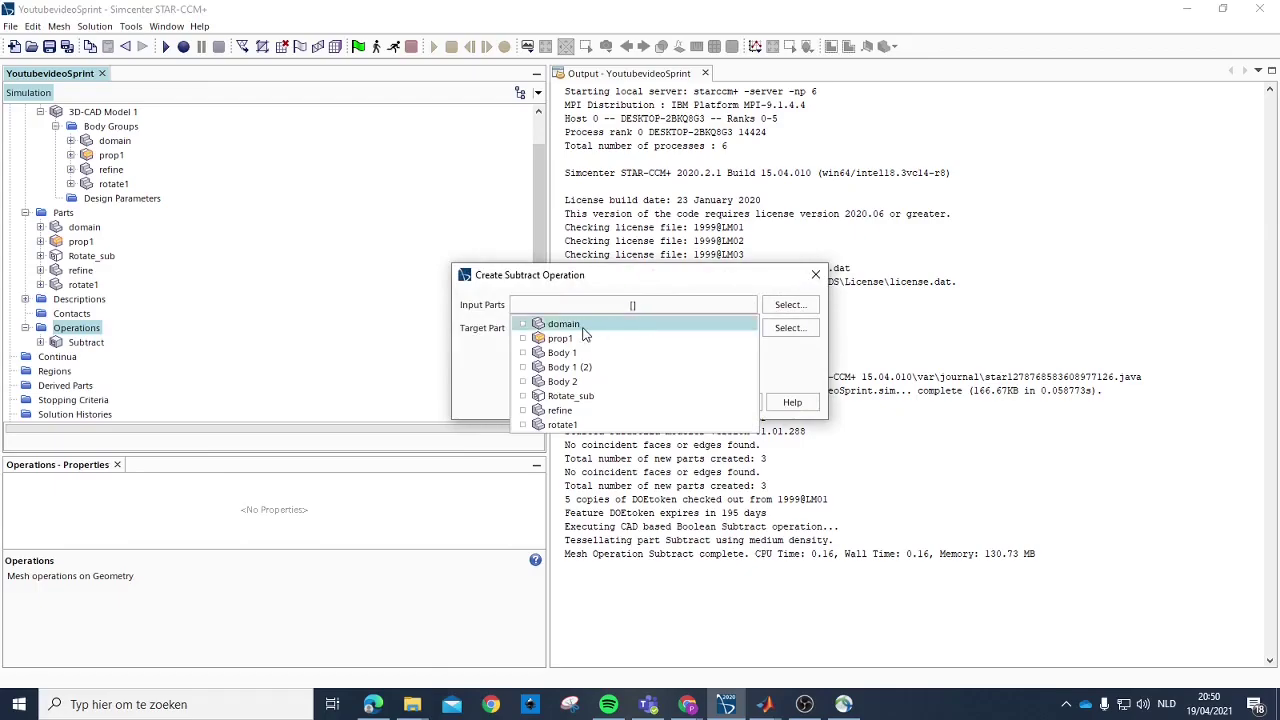
click(577, 424)
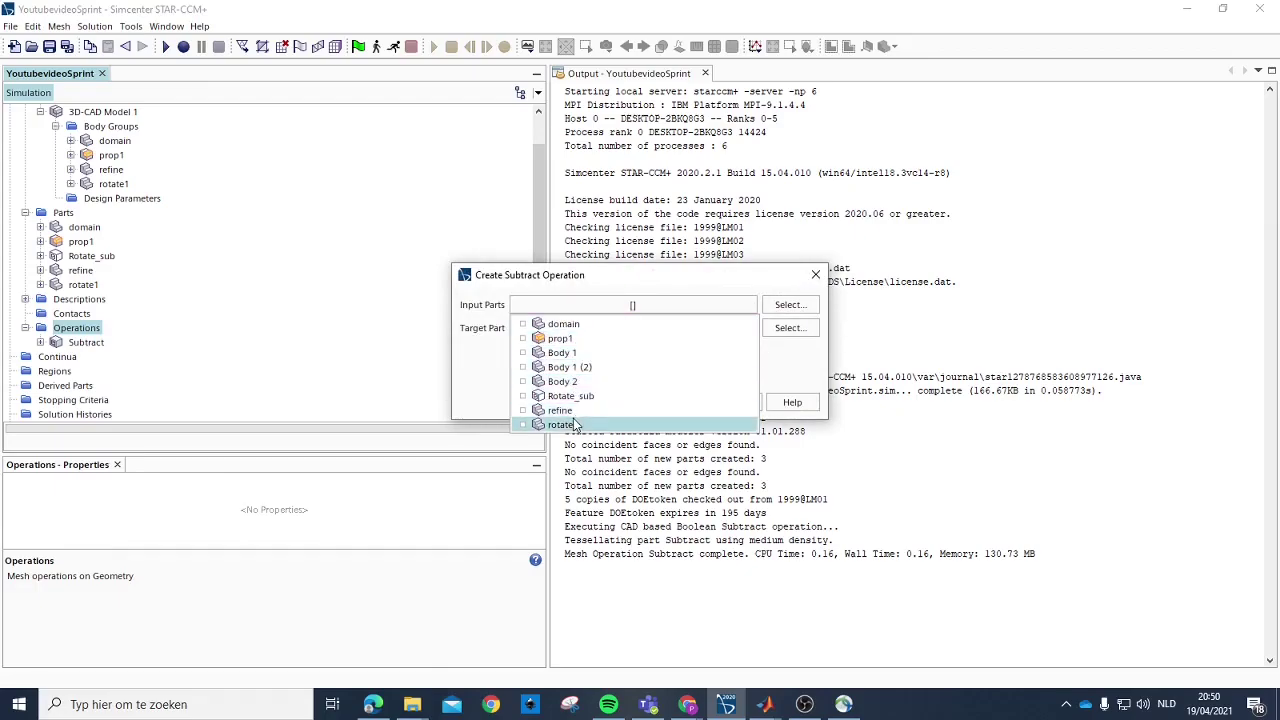
click(570, 325)
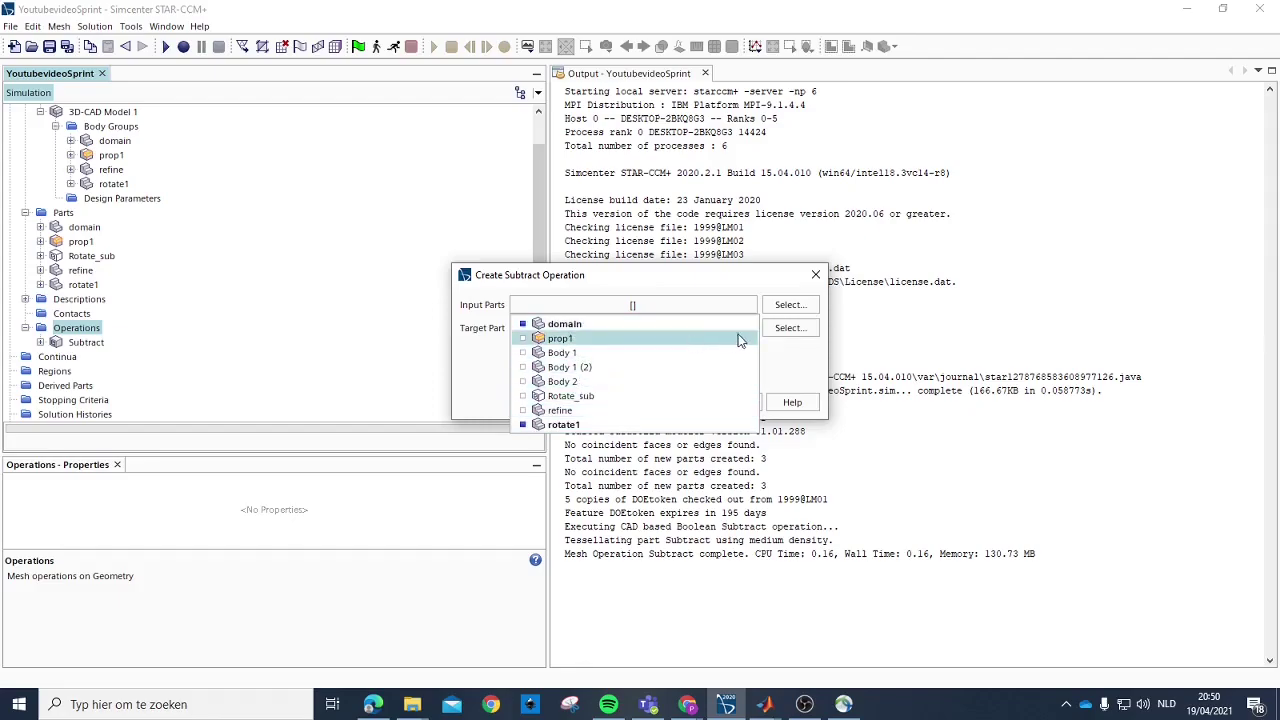
Step: Set domain as the subtract target, enable the CAD Boolean and execution upon creation, and create the operation
click(640, 328)
click(656, 328)
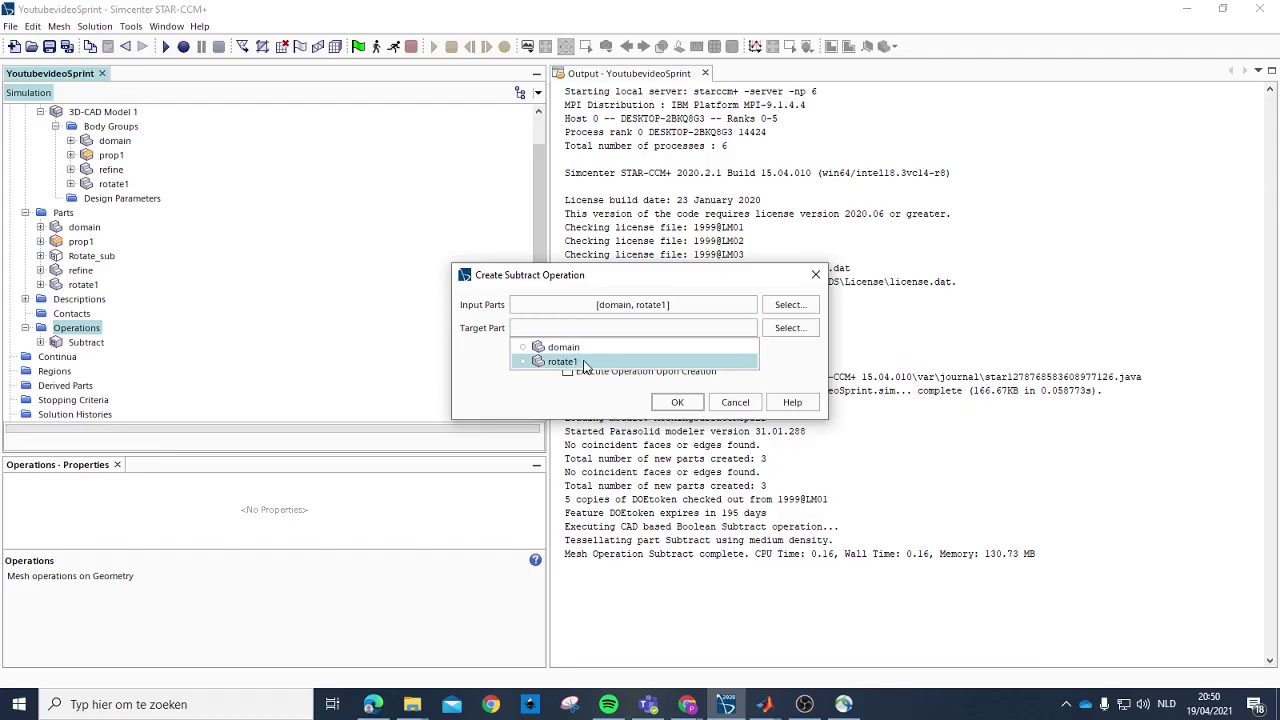
click(584, 347)
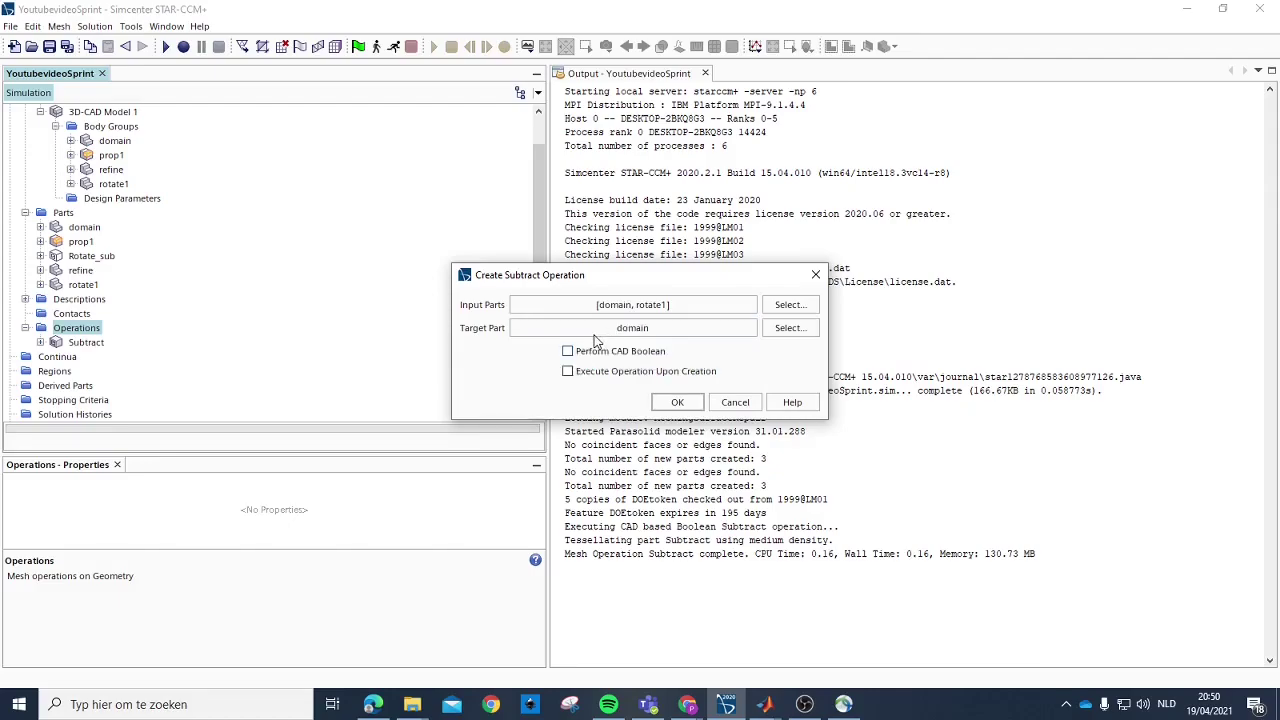
click(568, 351)
click(568, 371)
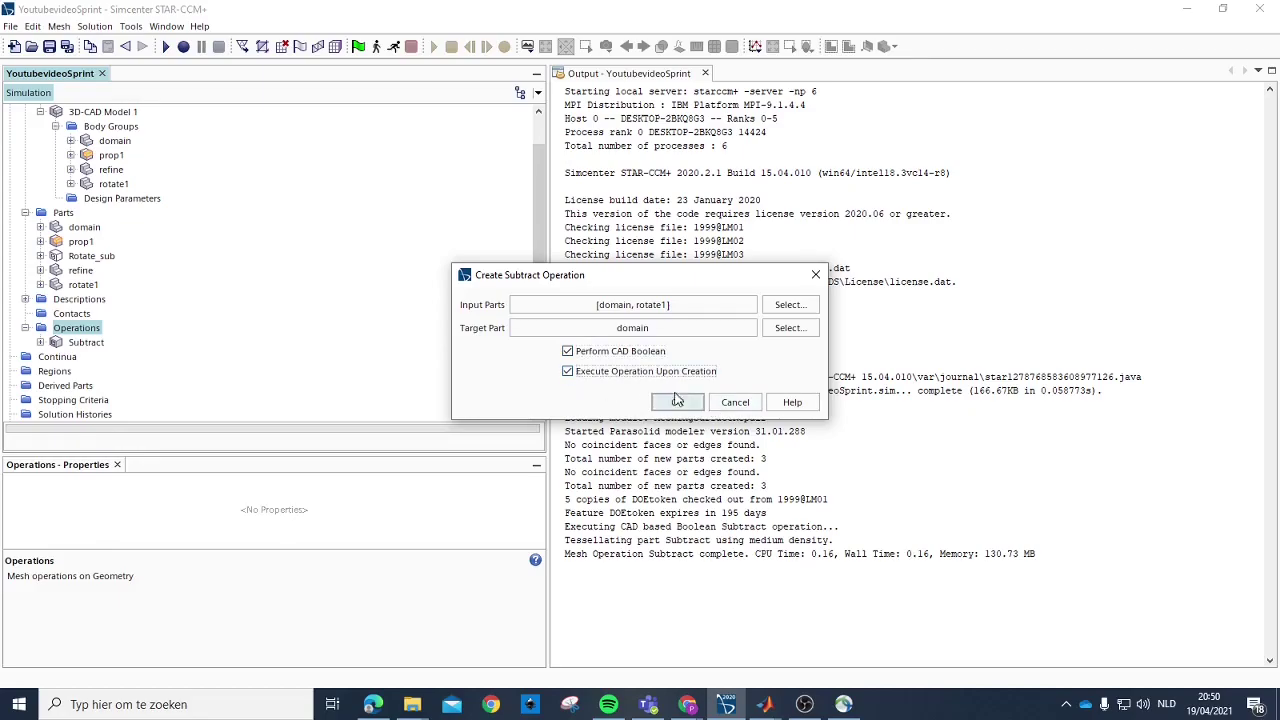
click(676, 402)
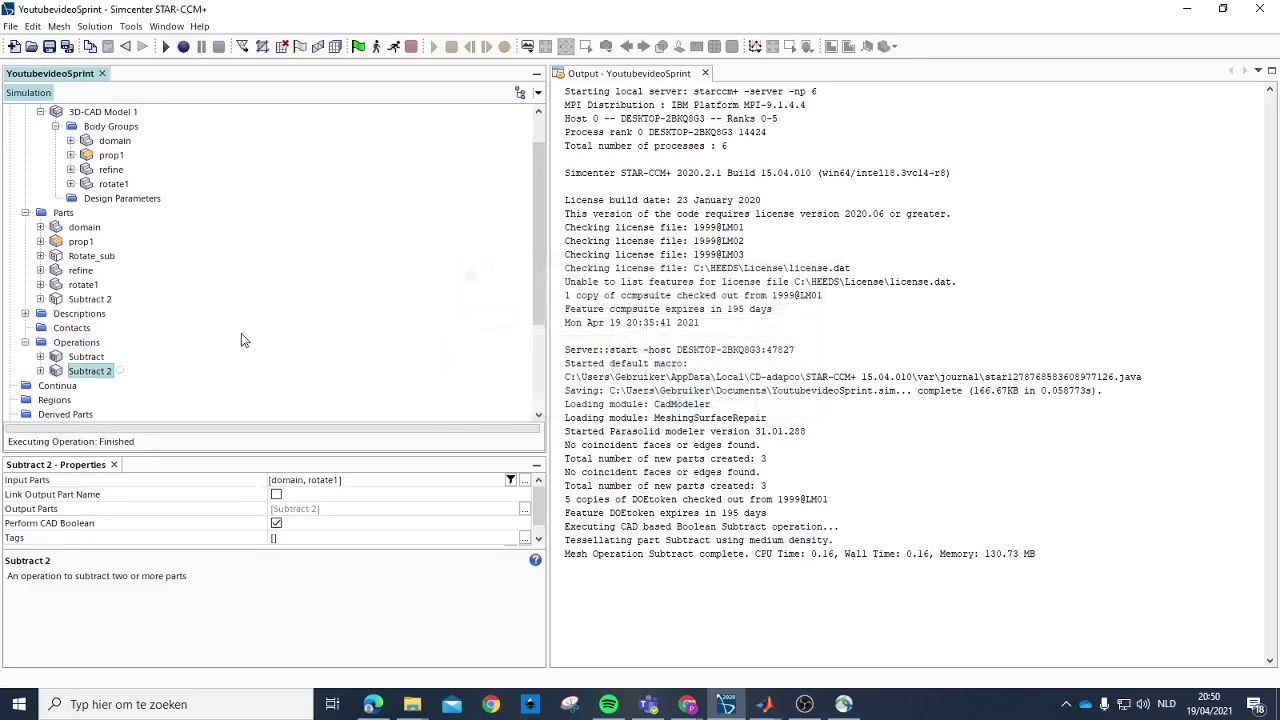
Step: Rename the Subtract 2 output part under Parts to fluid_sub
click(92, 299)
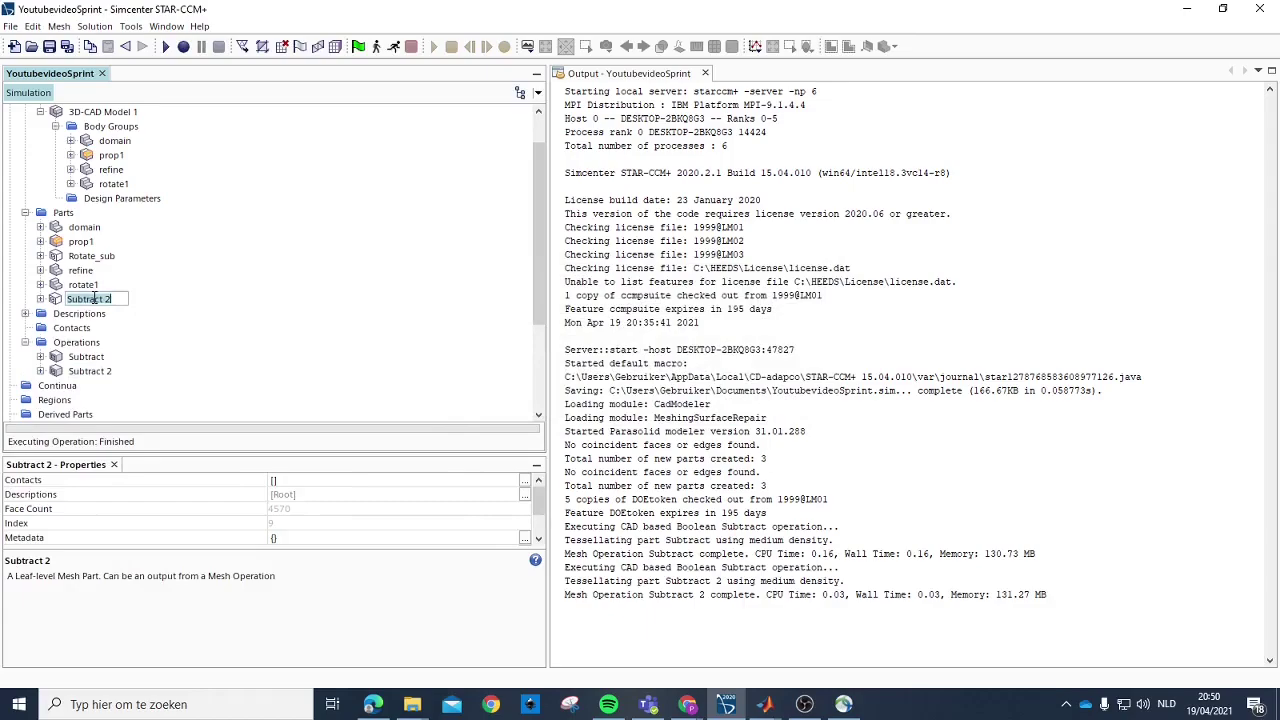
text(r)
text(luid_sub)
key(Return)
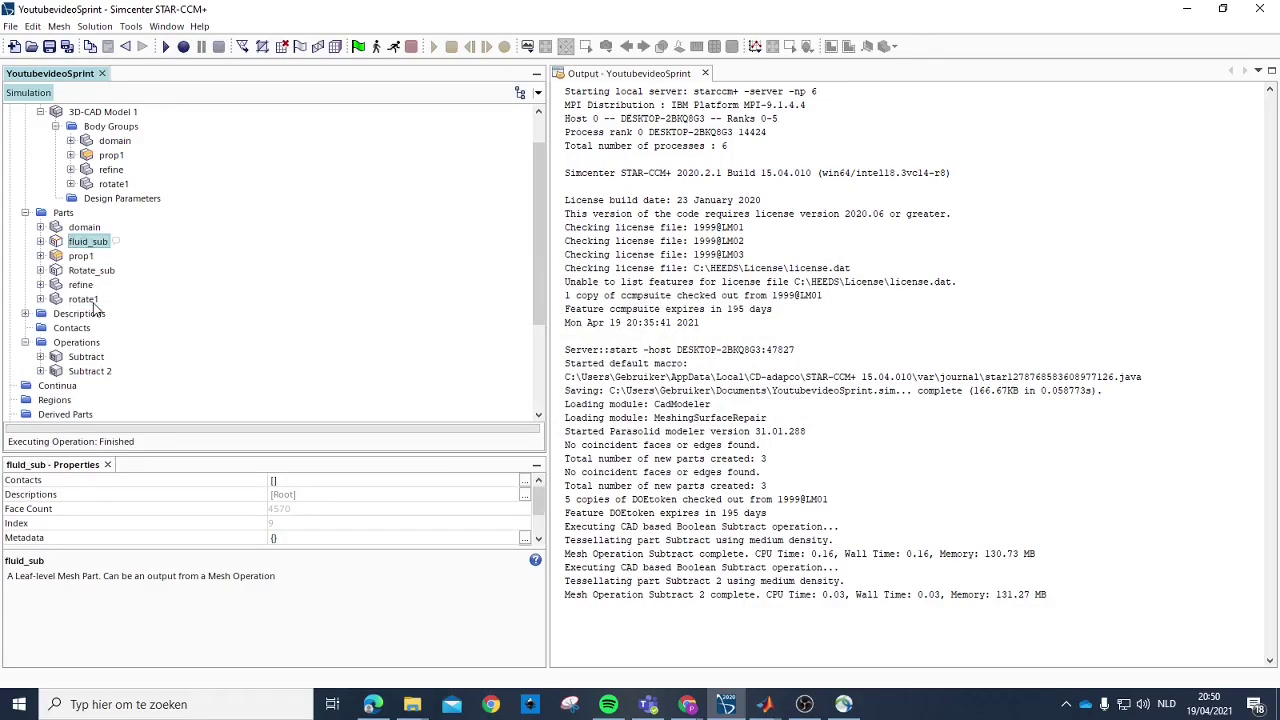
Step: Create a new physics continuum under Continua
scroll(93, 310, down, 5)
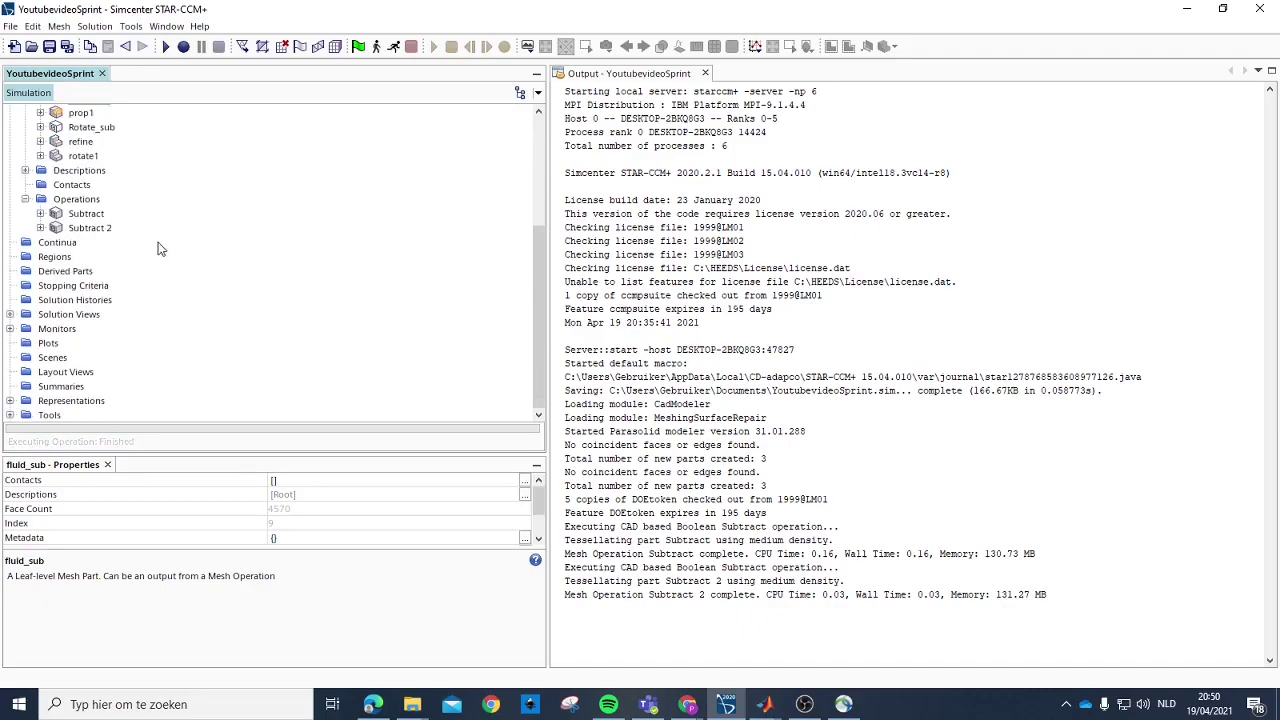
scroll(160, 250, up, 3)
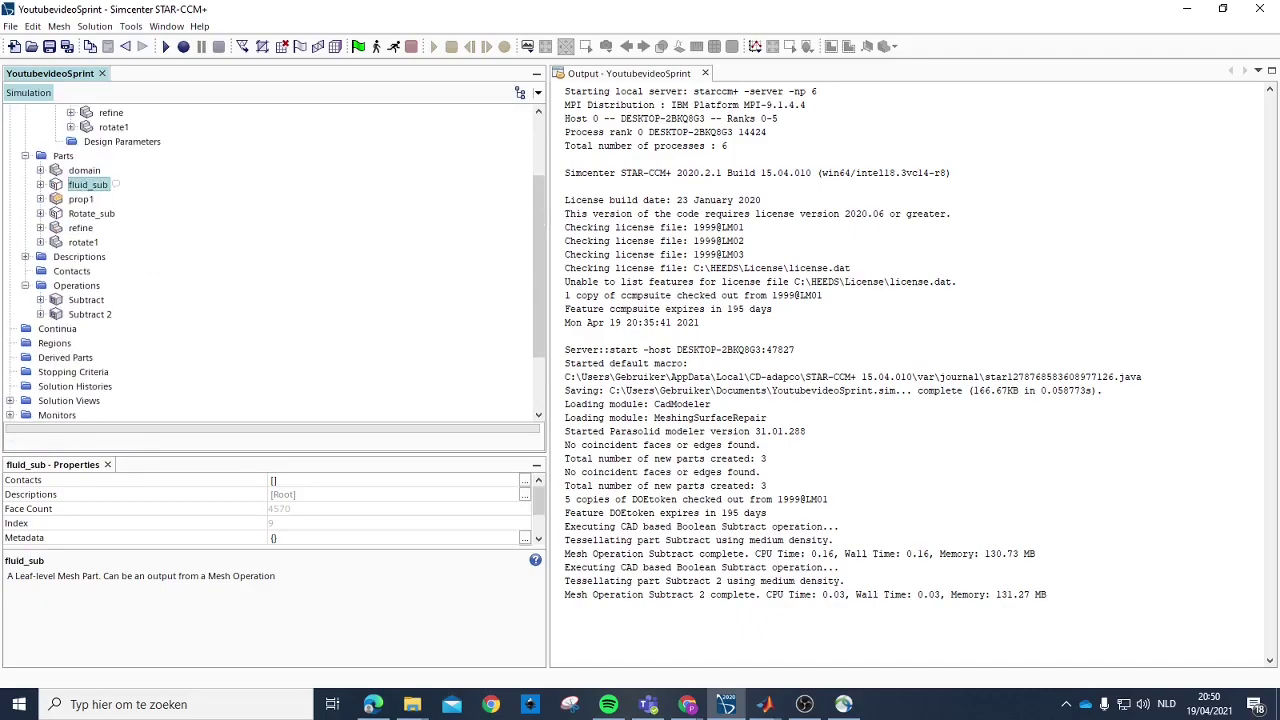
scroll(245, 250, up, 1)
scroll(218, 258, down, 1)
right_click(45, 330)
mouse_move(81, 339)
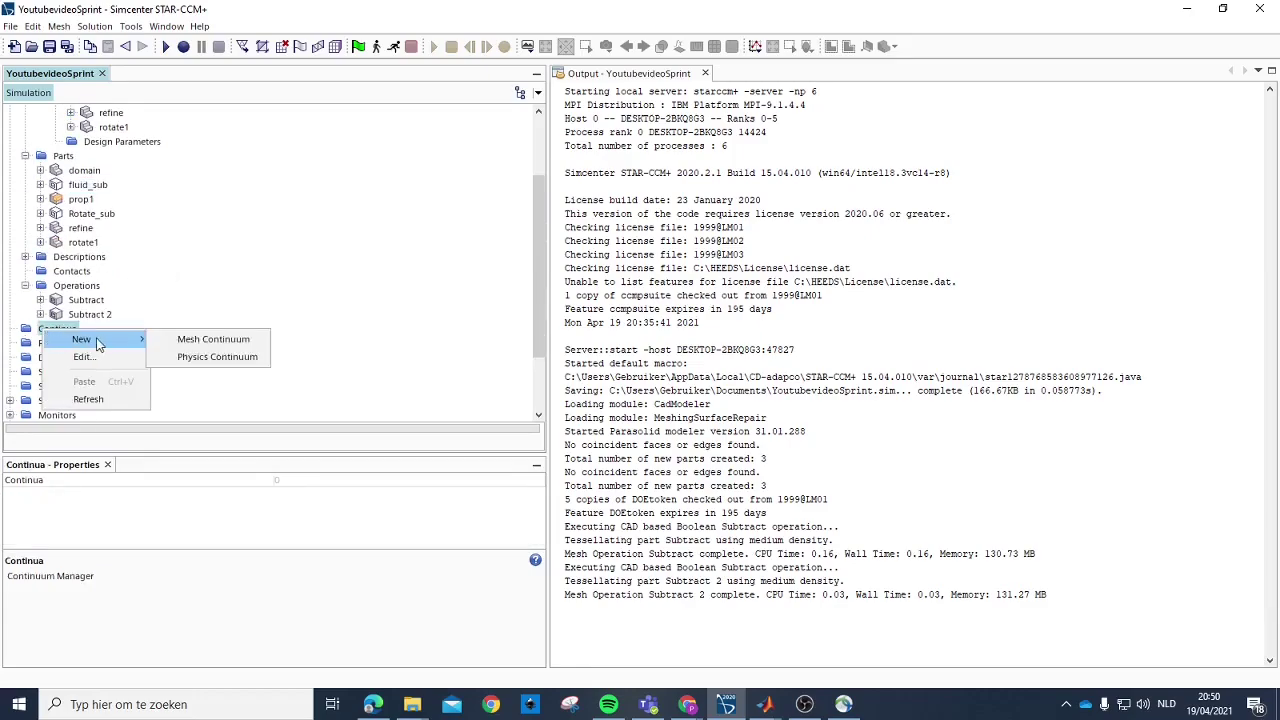
click(228, 358)
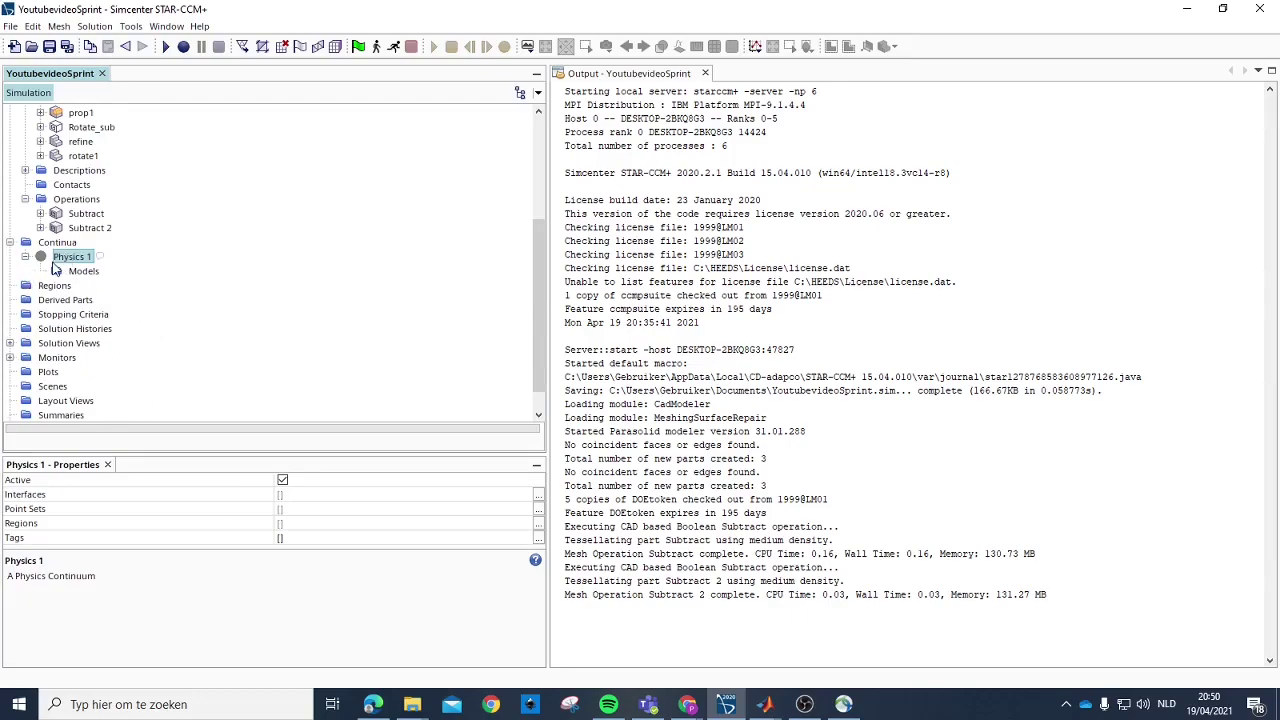
Step: Enable the Three Dimensional, Liquid, Implicit Unsteady and Coupled Flow models for the Physics 1 continuum
right_click(46, 263)
click(95, 264)
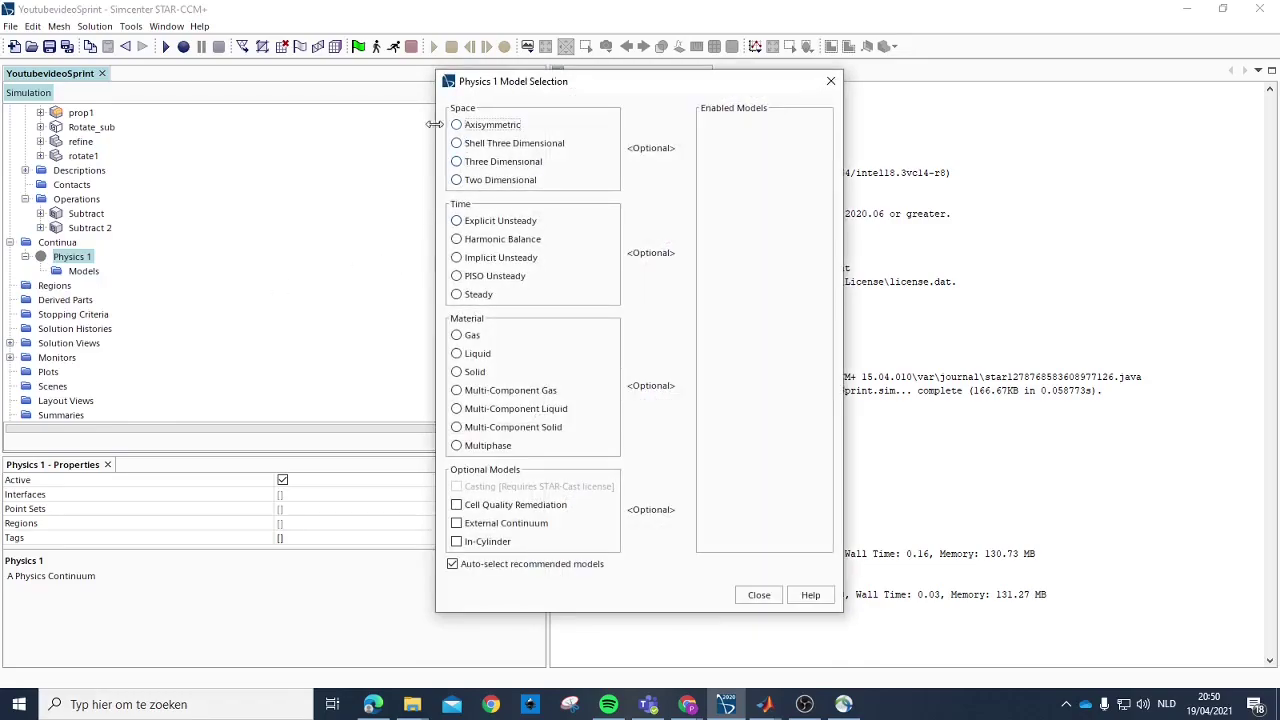
click(456, 161)
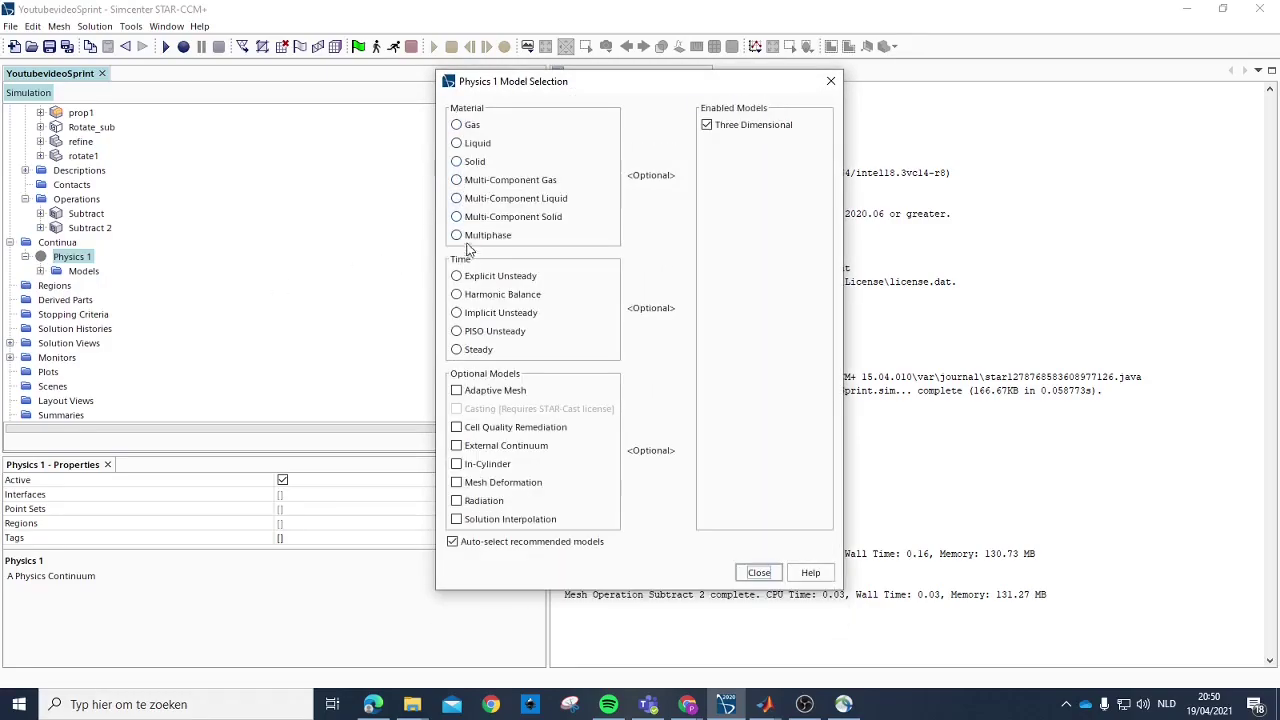
click(457, 143)
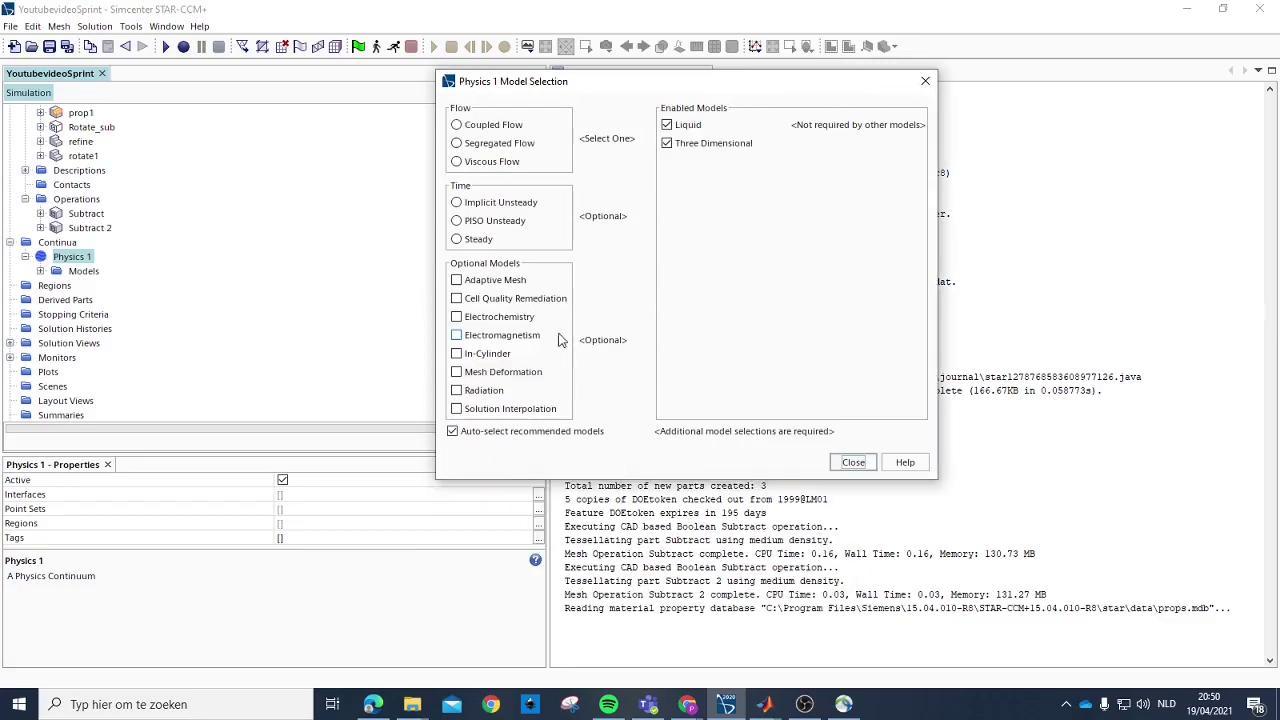
click(457, 203)
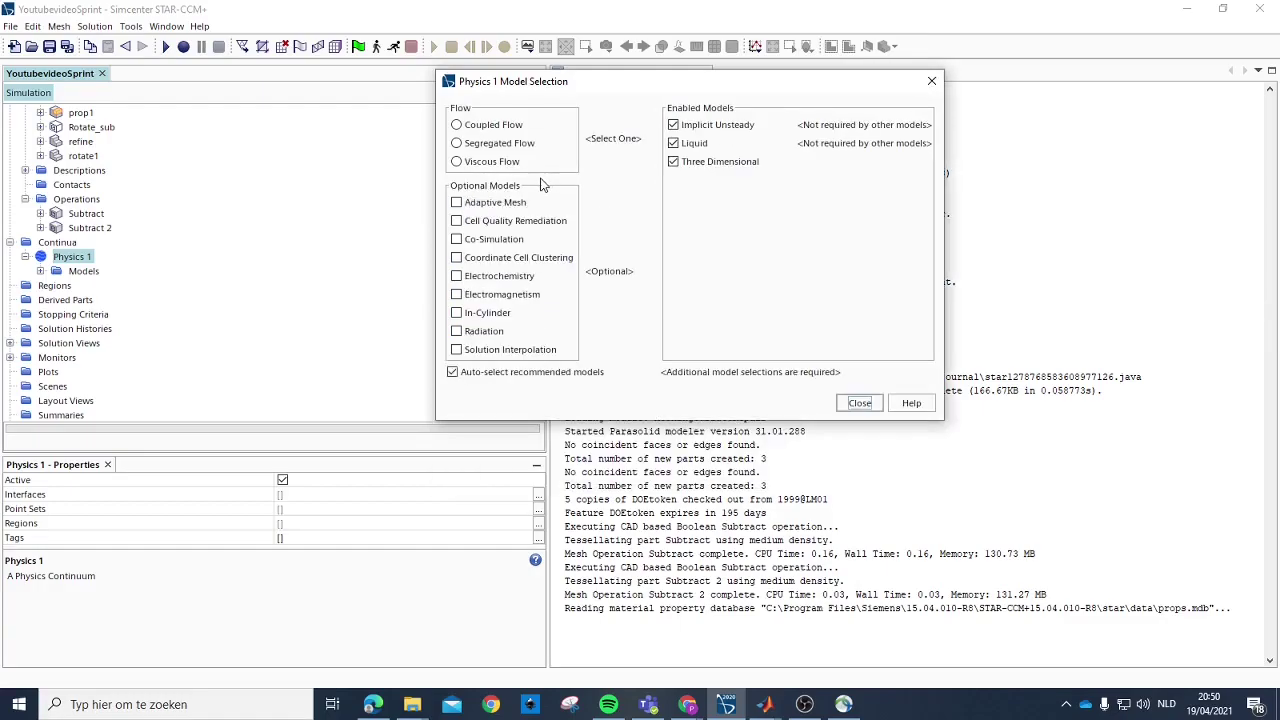
click(458, 126)
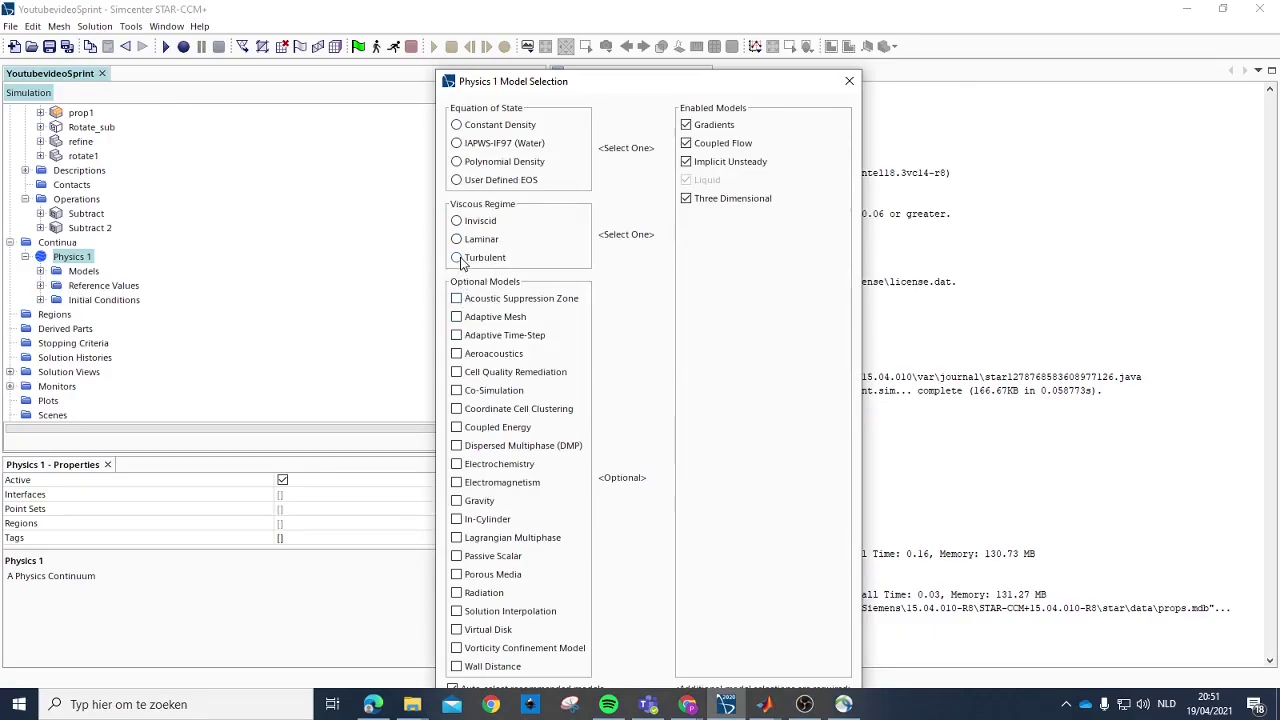
Step: Complete the Physics 1 model selection with Turbulent, K-Omega Turbulence, Gamma Transition and Constant Density
click(458, 260)
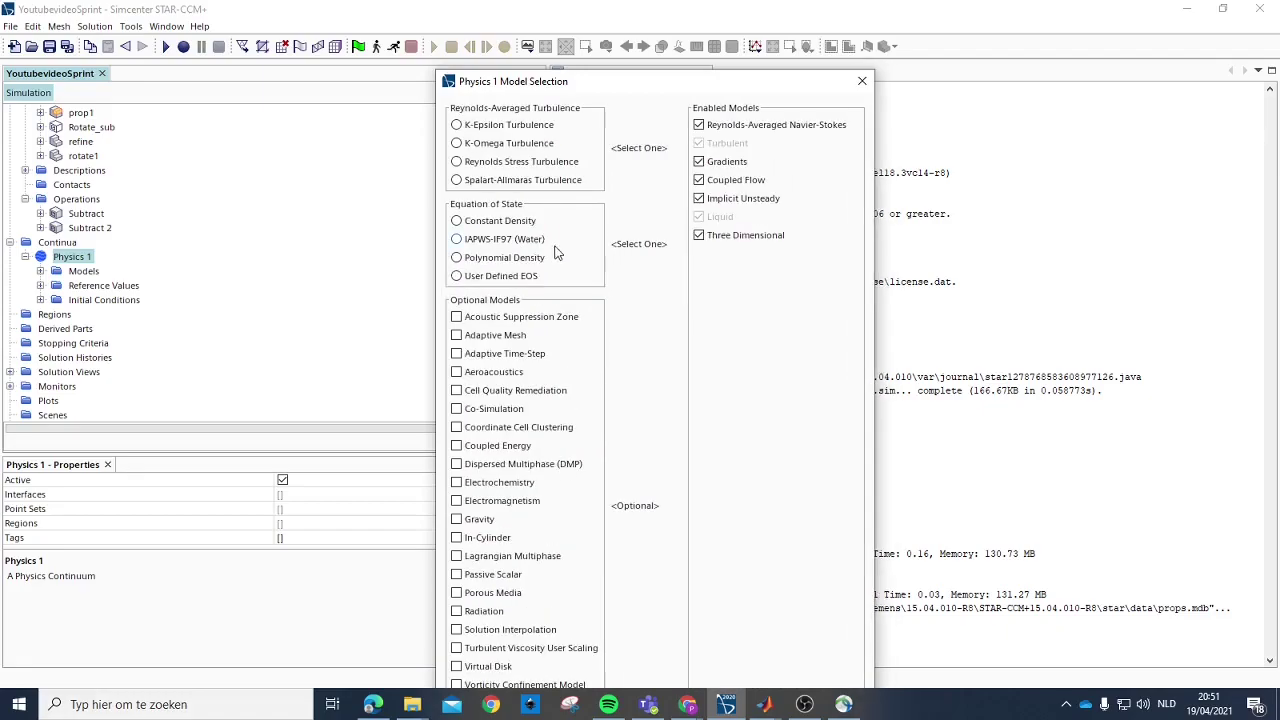
click(457, 145)
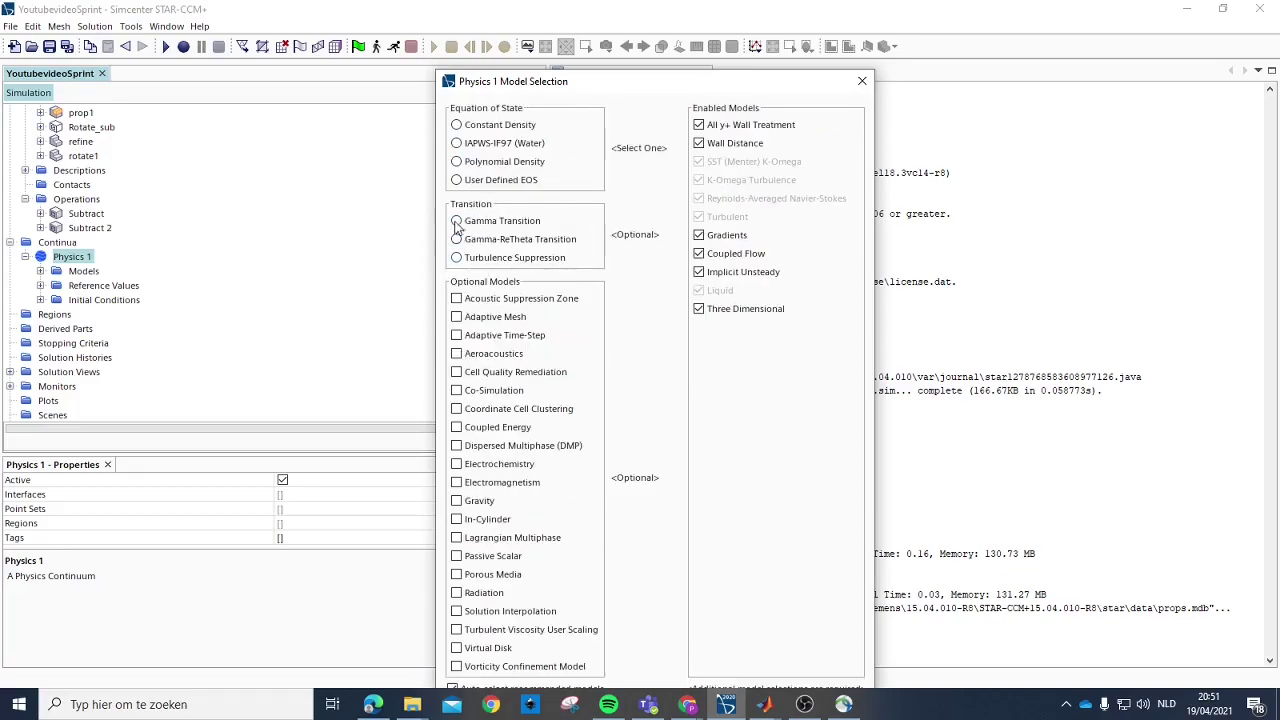
click(457, 221)
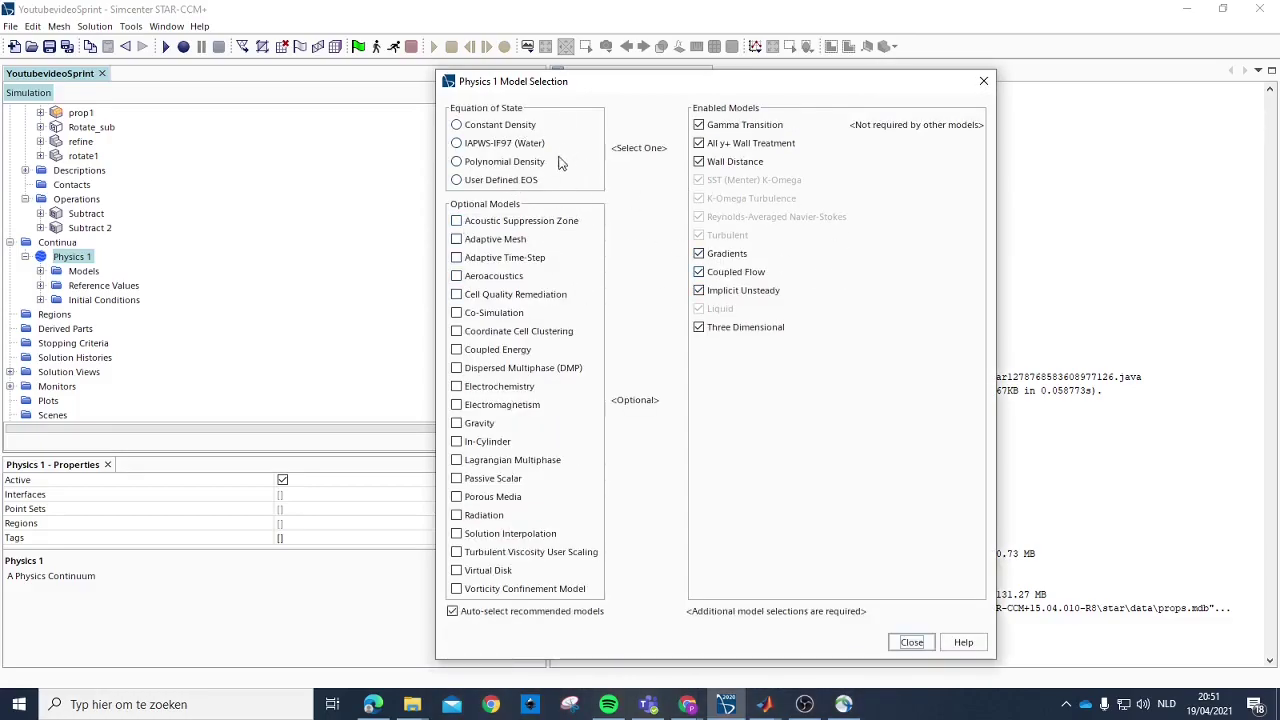
click(457, 125)
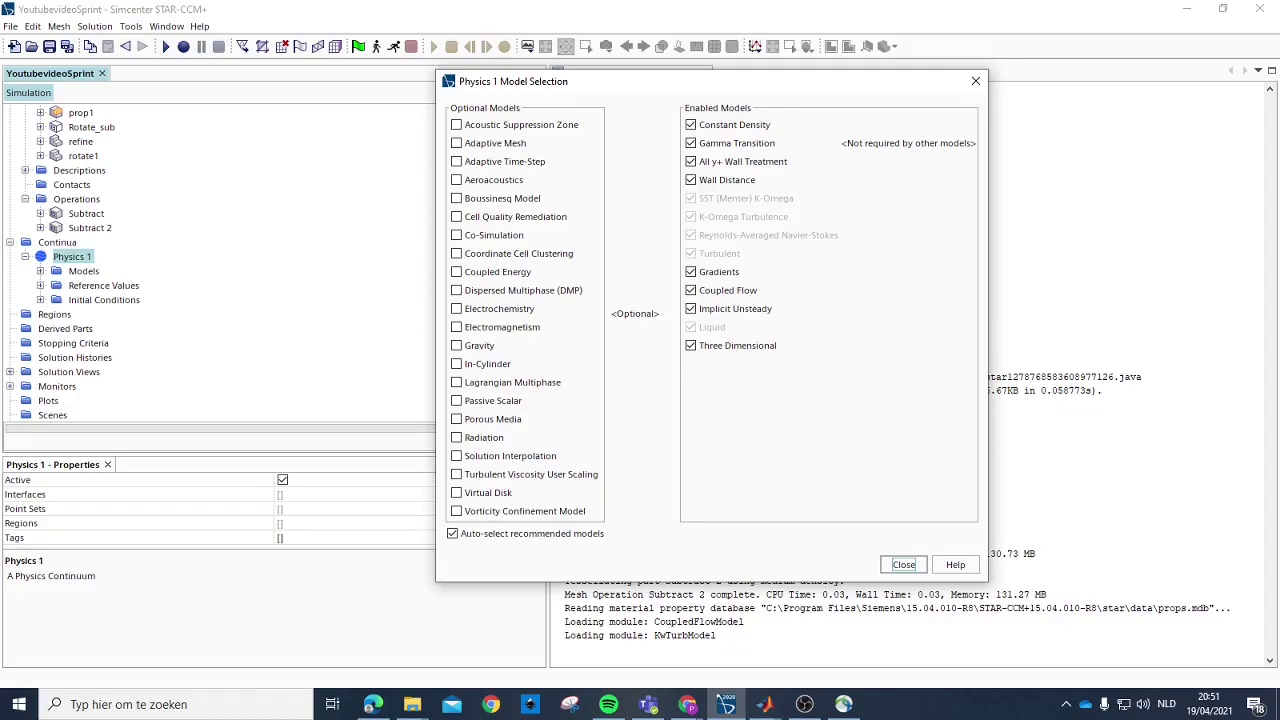
click(903, 565)
Step: Set the initial velocity of Physics 1 to [-8.5, 0, 0] m/s
scroll(100, 282, down, 2)
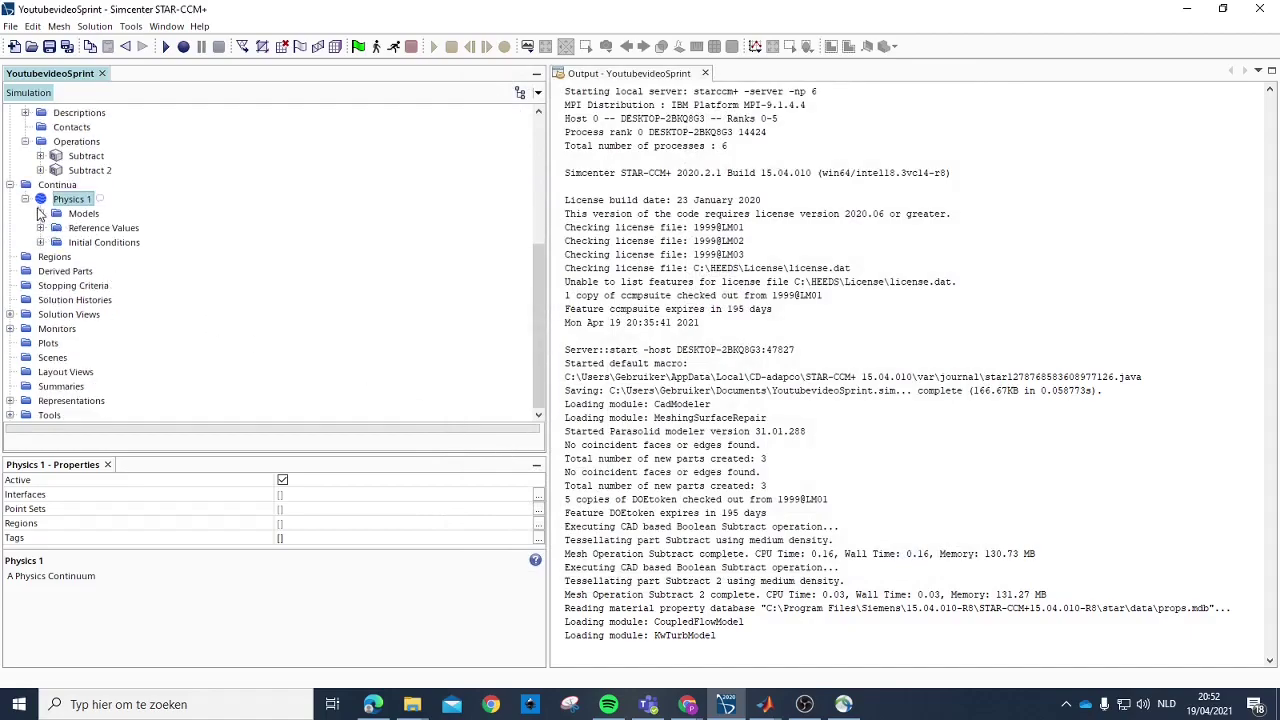
click(41, 213)
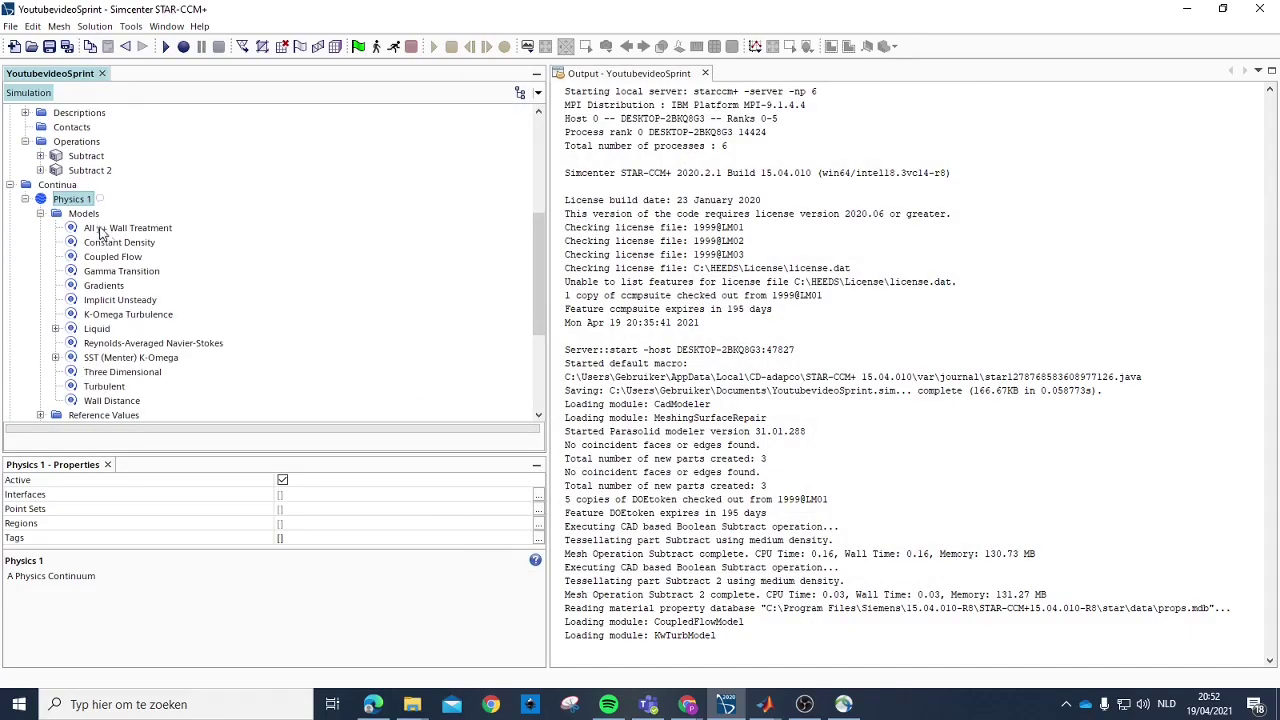
click(41, 213)
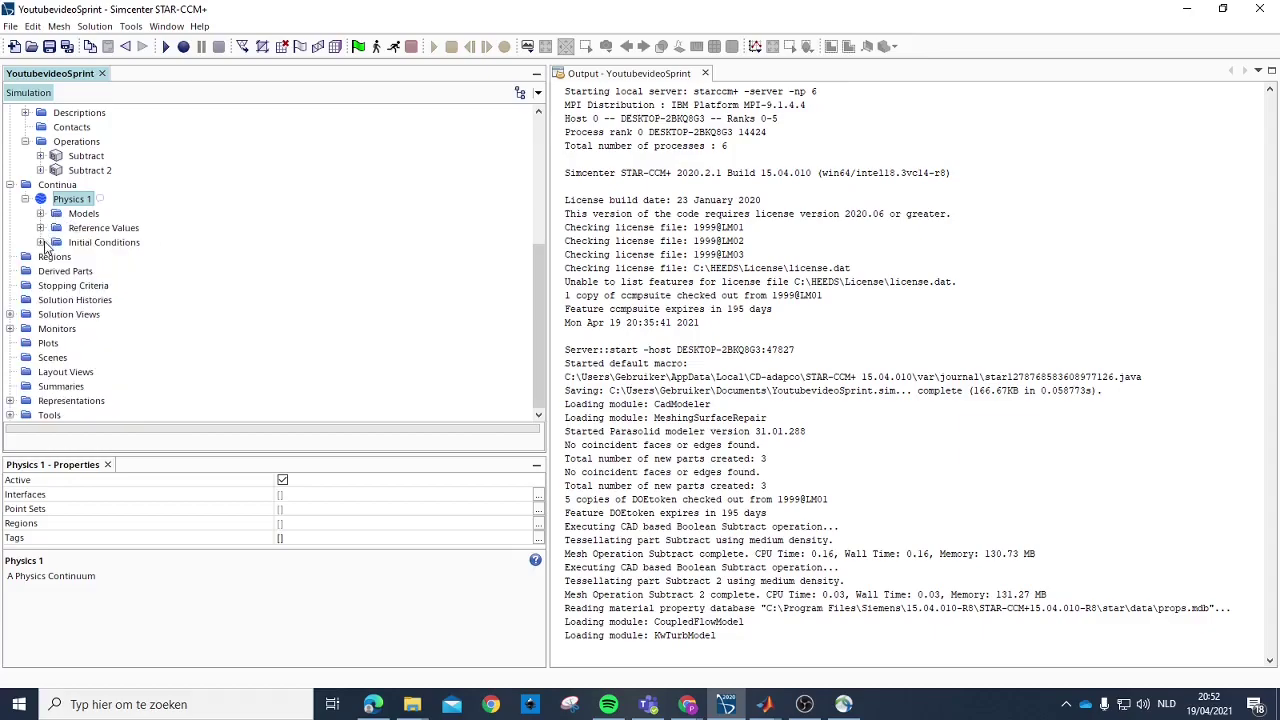
click(41, 242)
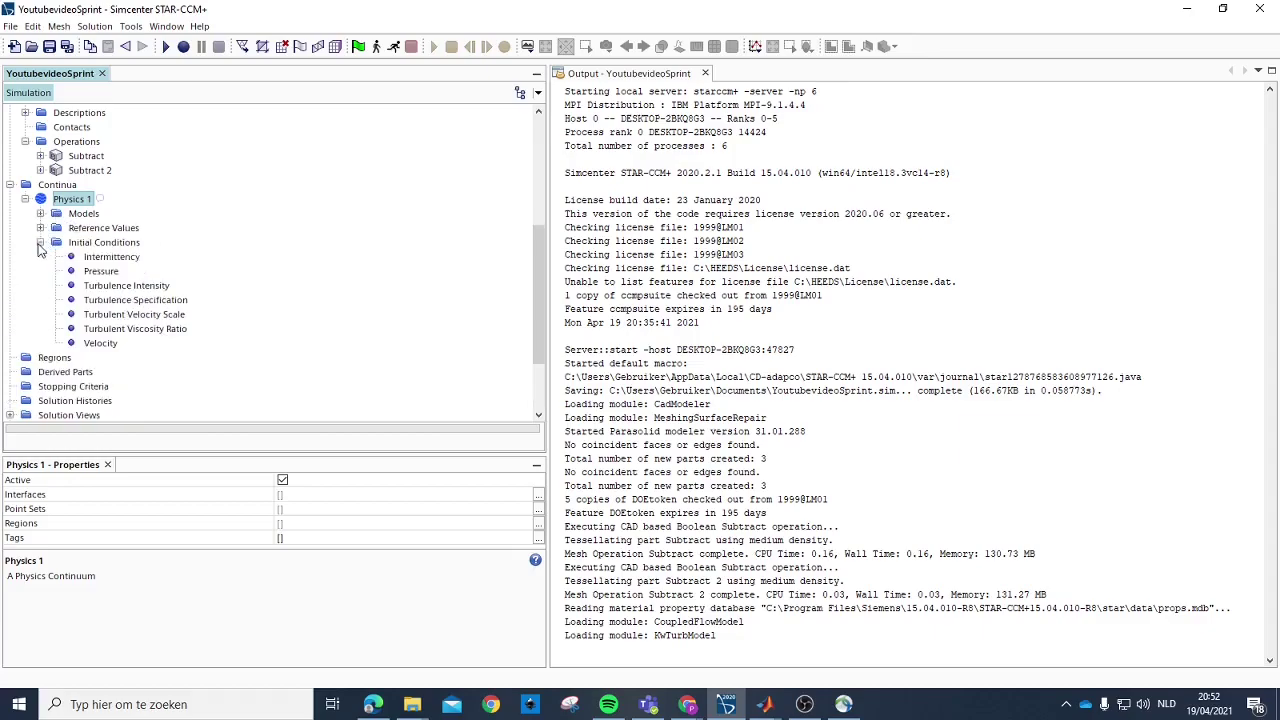
click(100, 343)
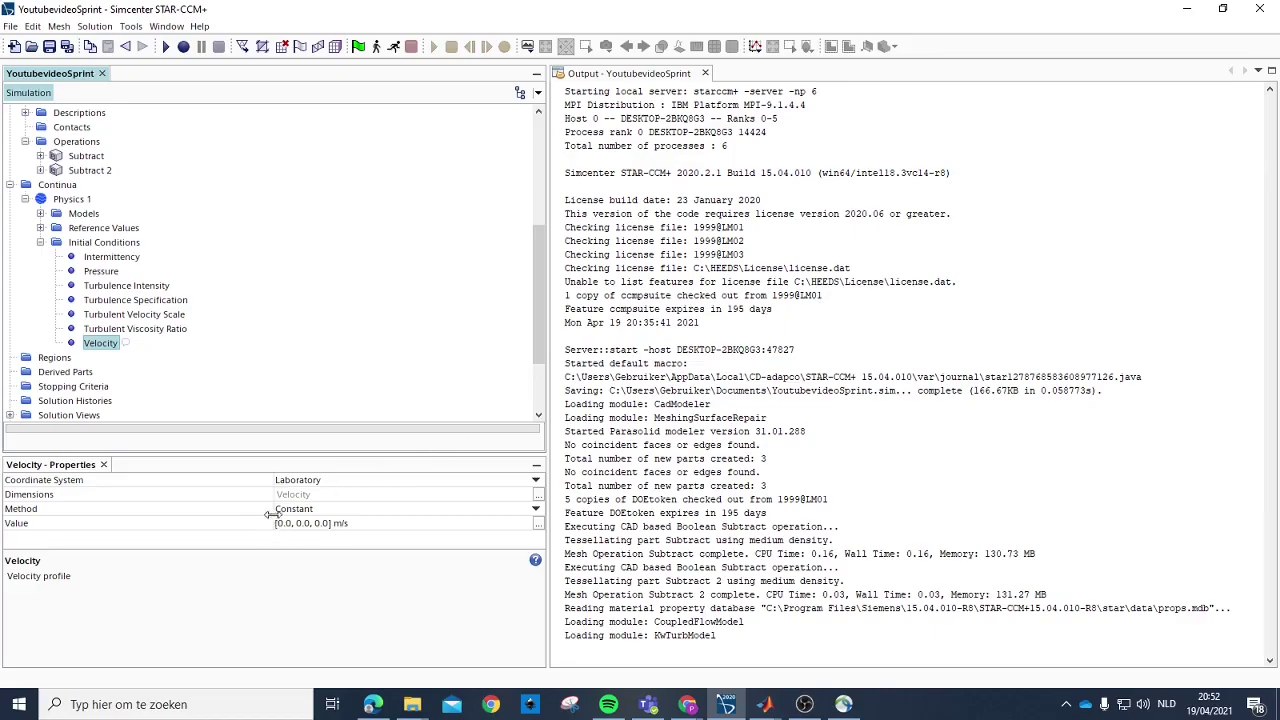
click(314, 523)
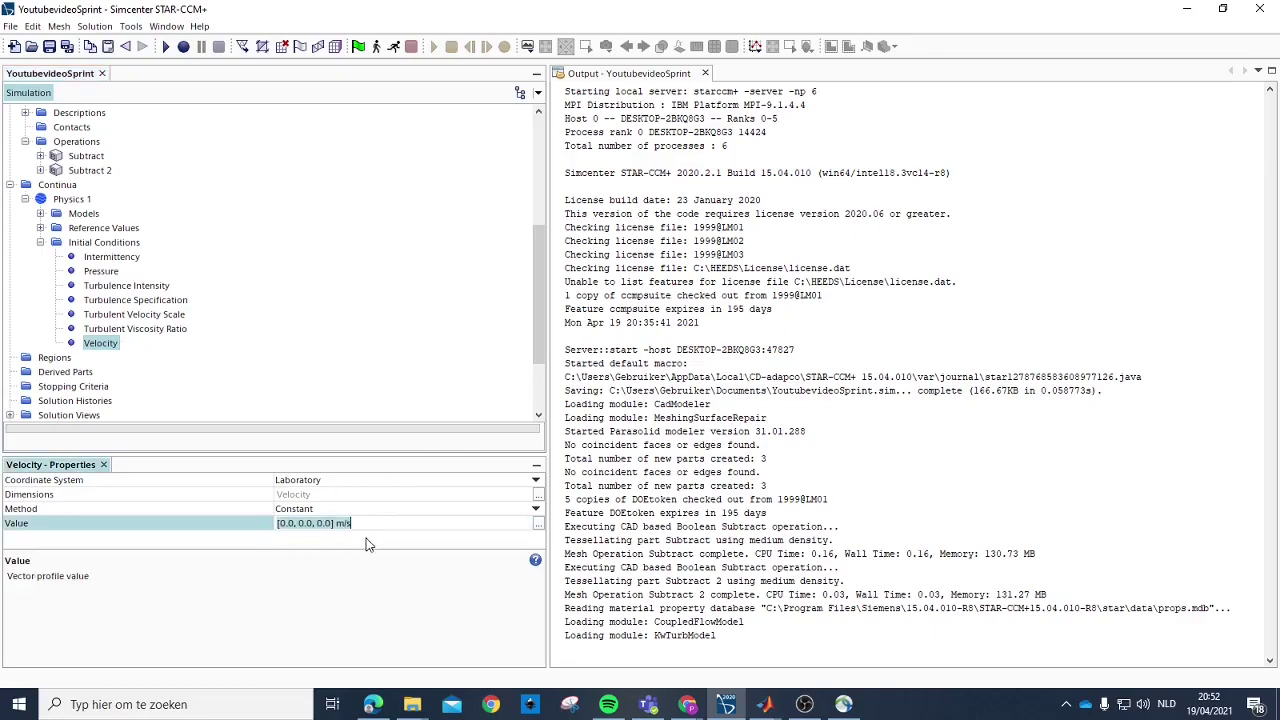
text(-8.5)
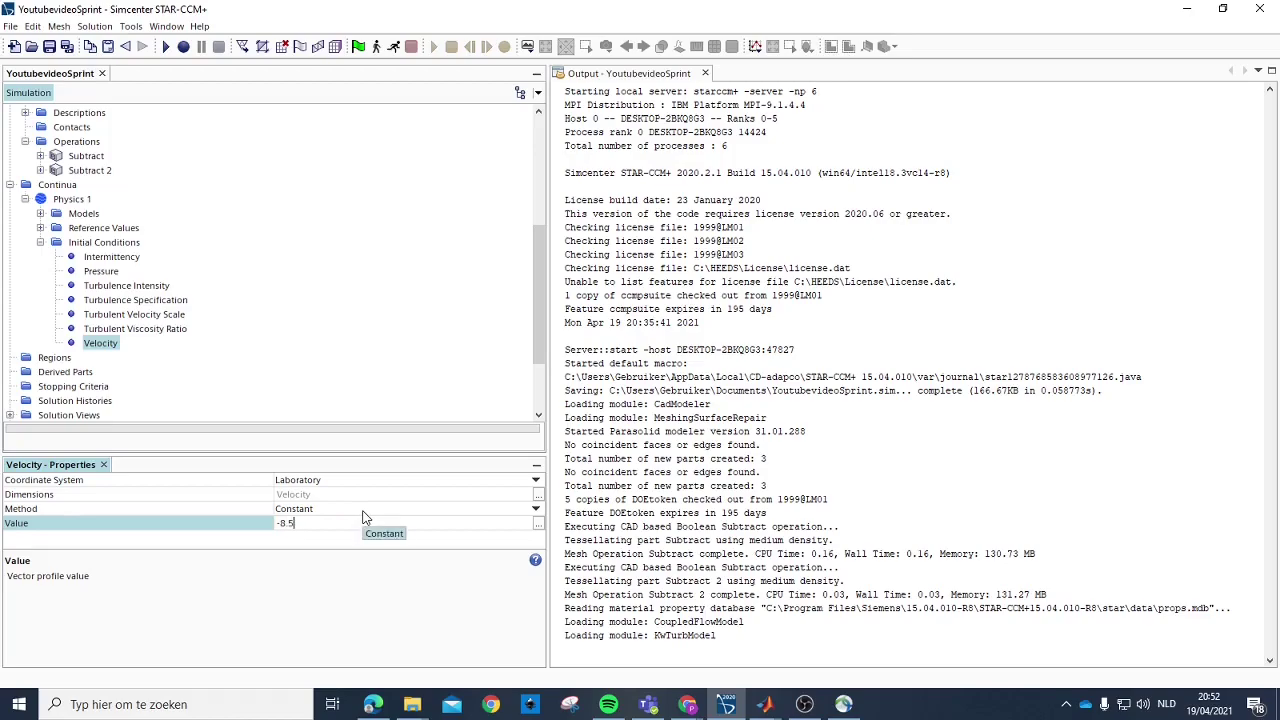
text( 0 0)
key(Return)
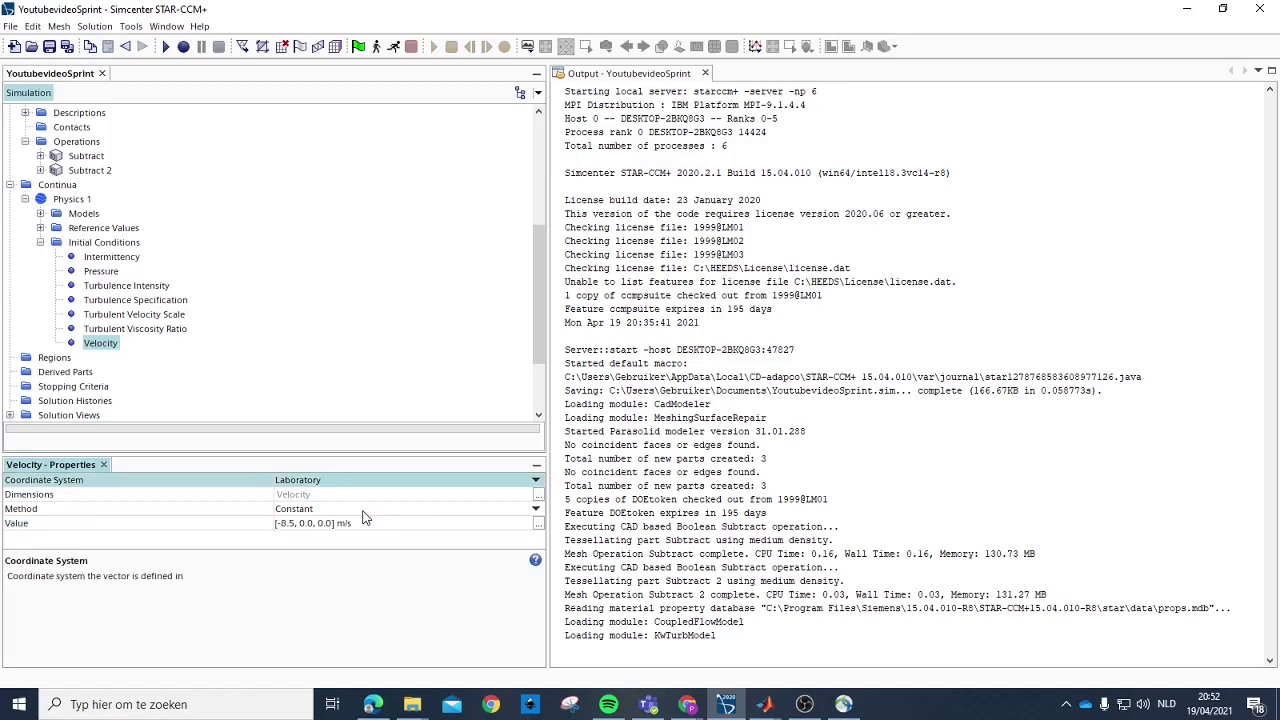
Step: Switch to the OpenProp plots and check the propeller's on-design ship speed and rotation speed
mouse_move(765, 704)
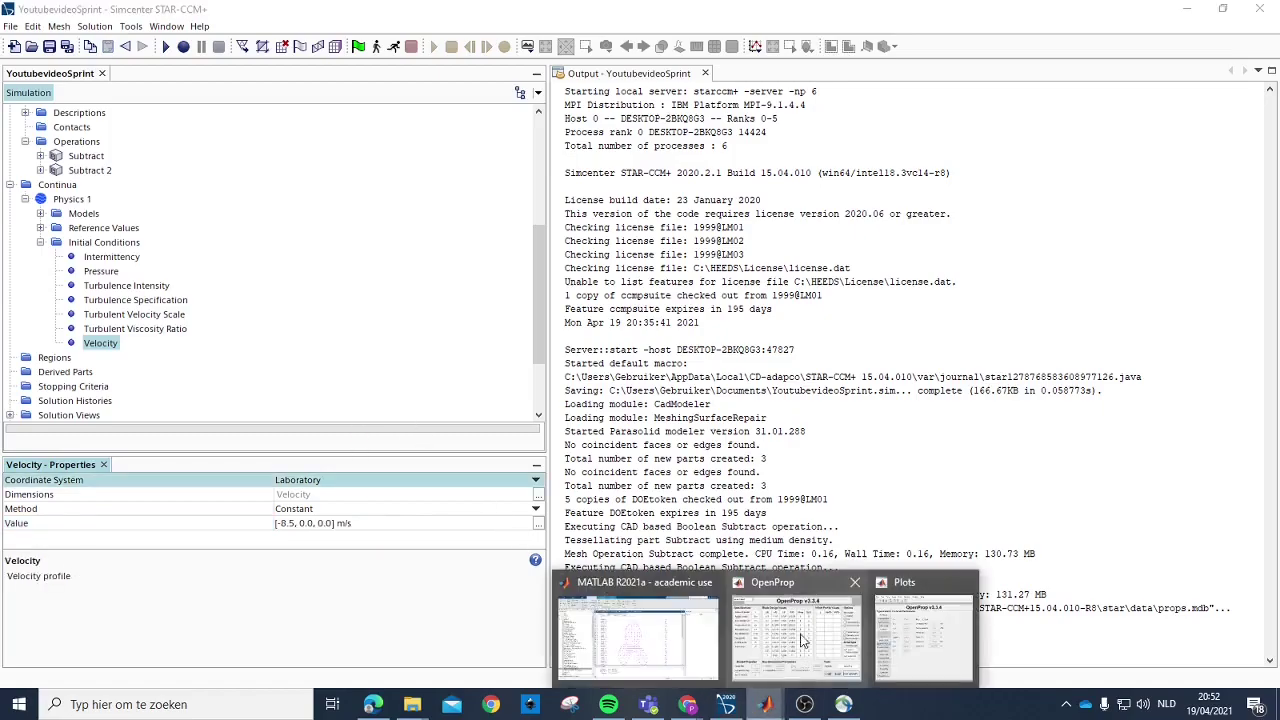
click(1010, 600)
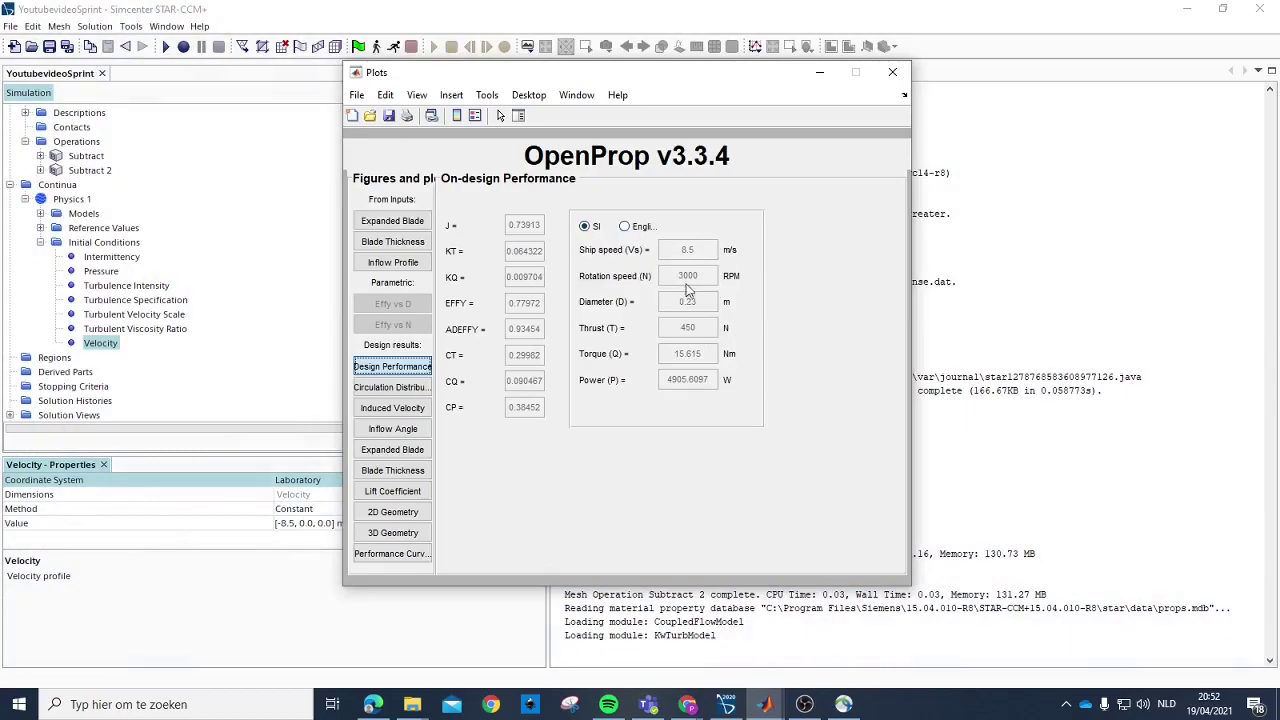
click(819, 68)
click(25, 199)
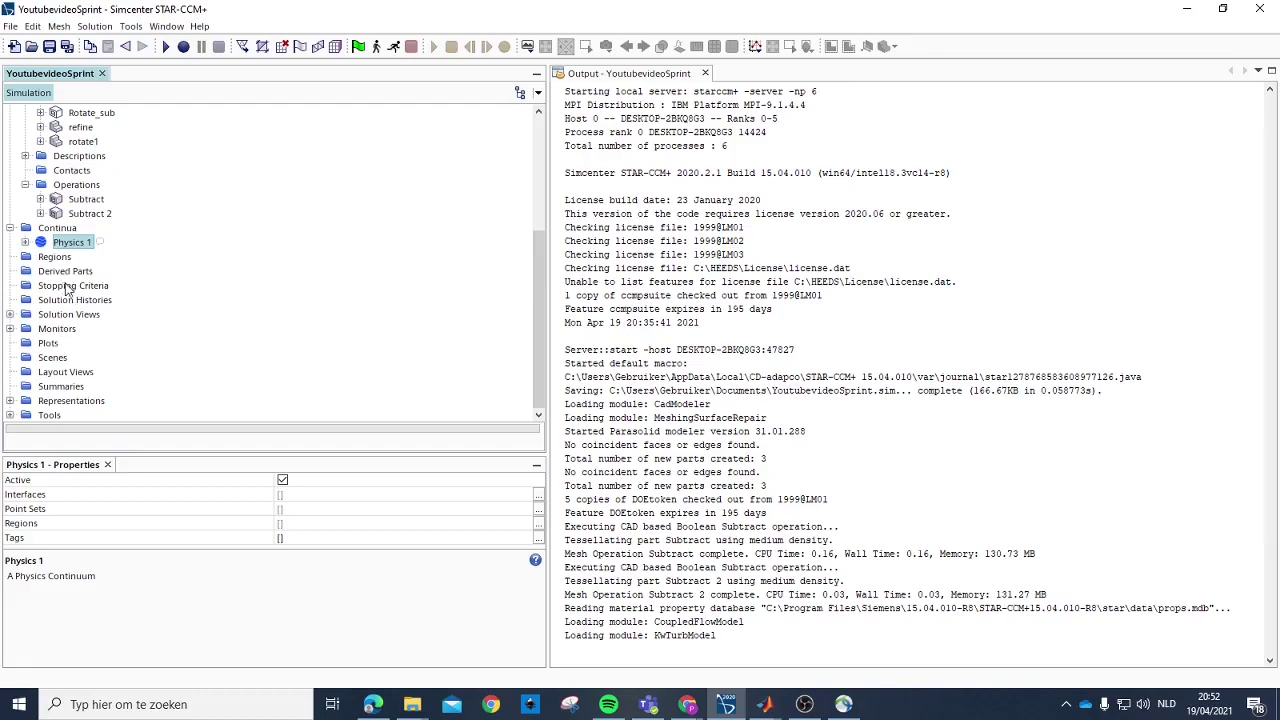
click(101, 274)
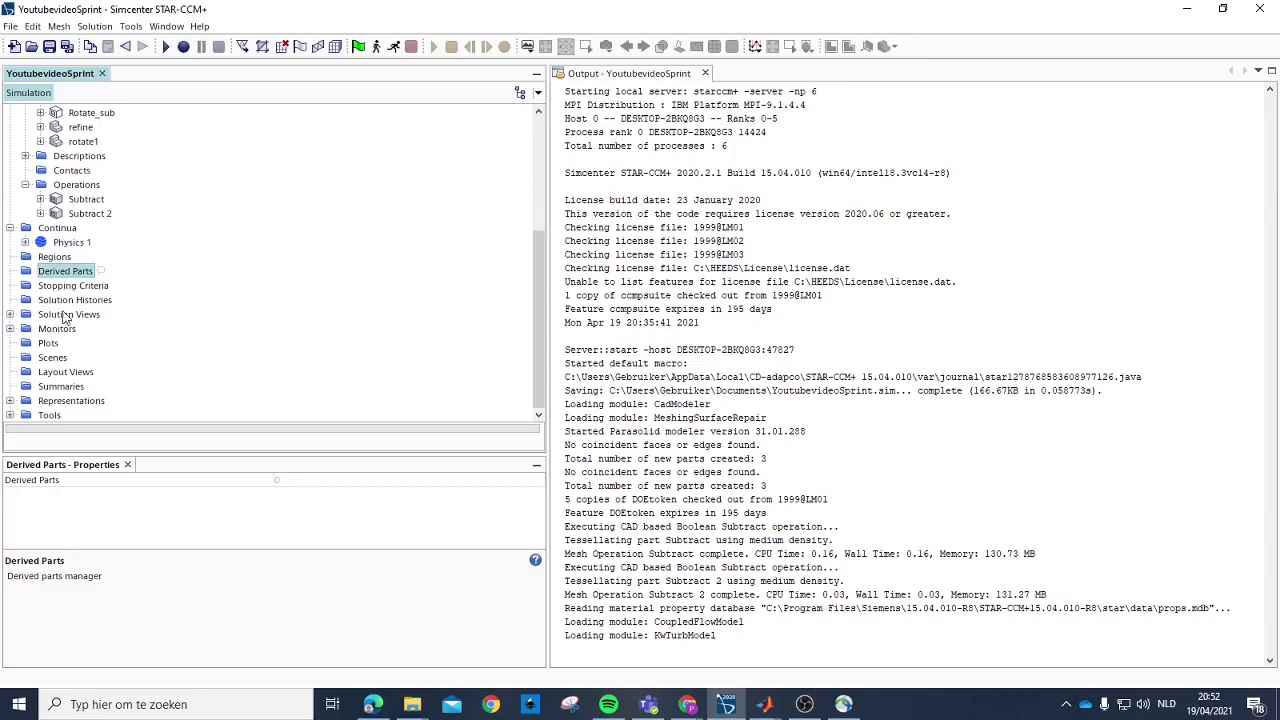
click(70, 286)
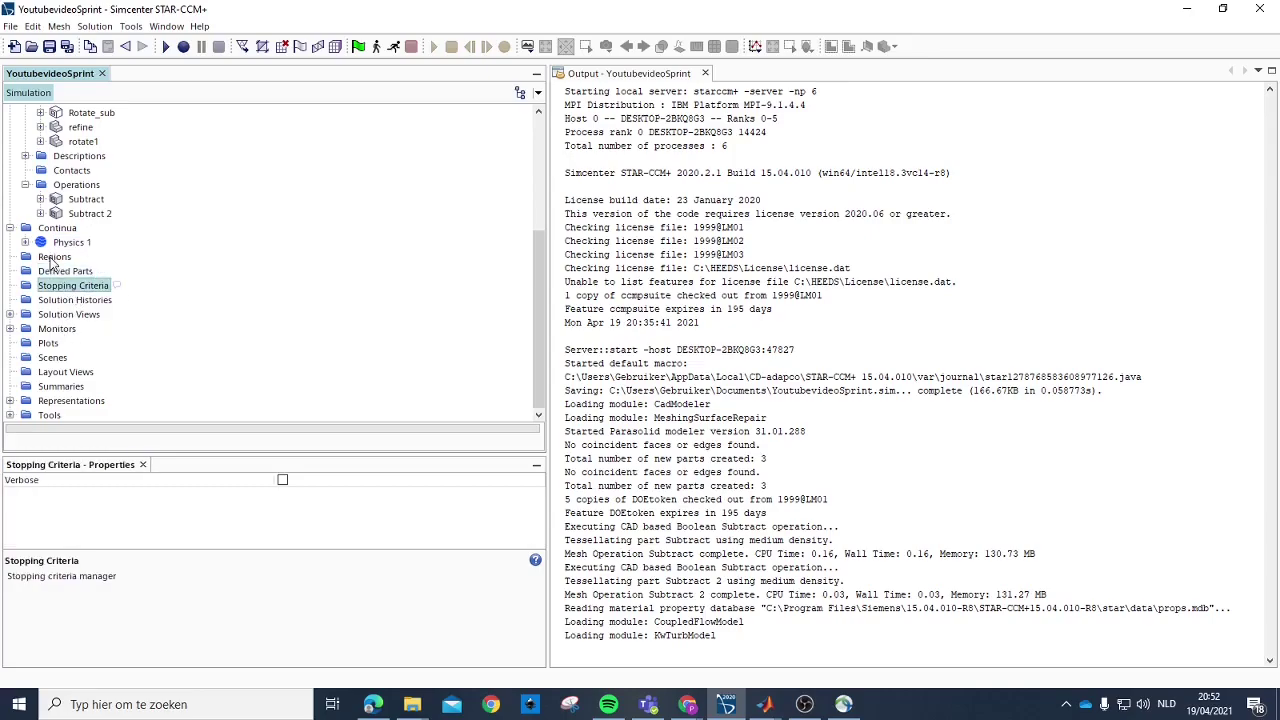
click(52, 258)
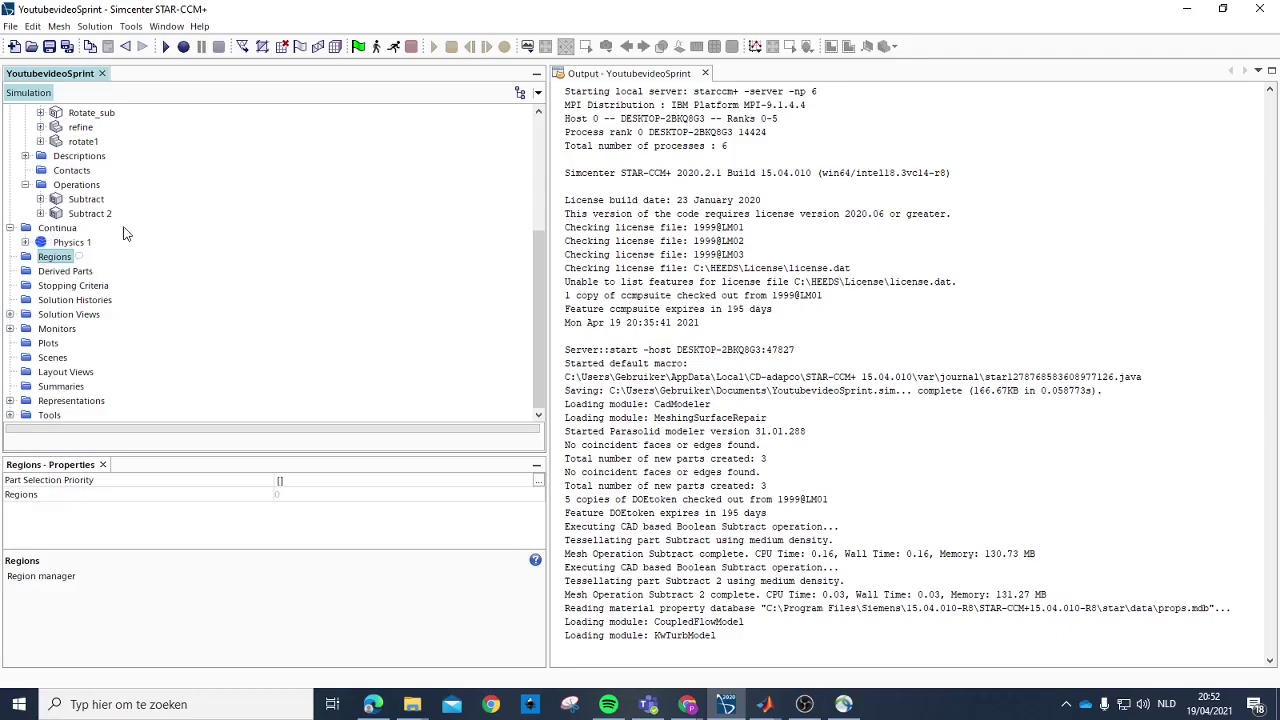
click(78, 244)
click(25, 242)
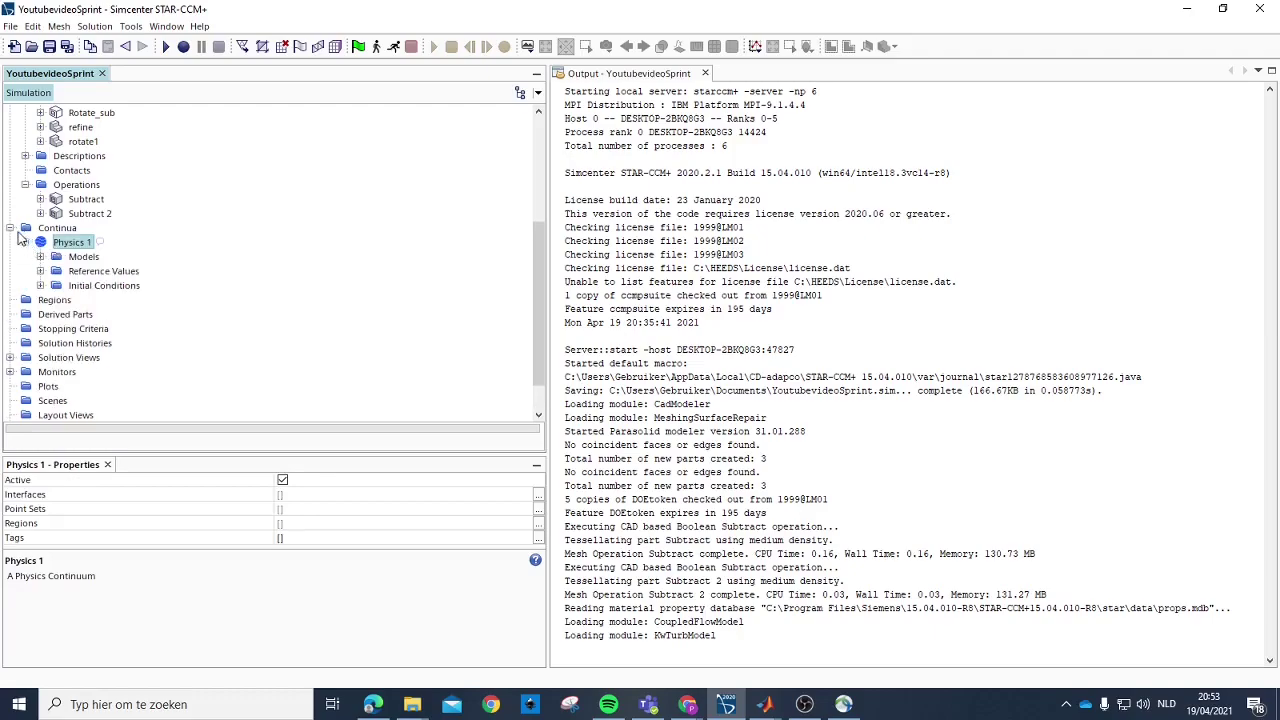
click(10, 228)
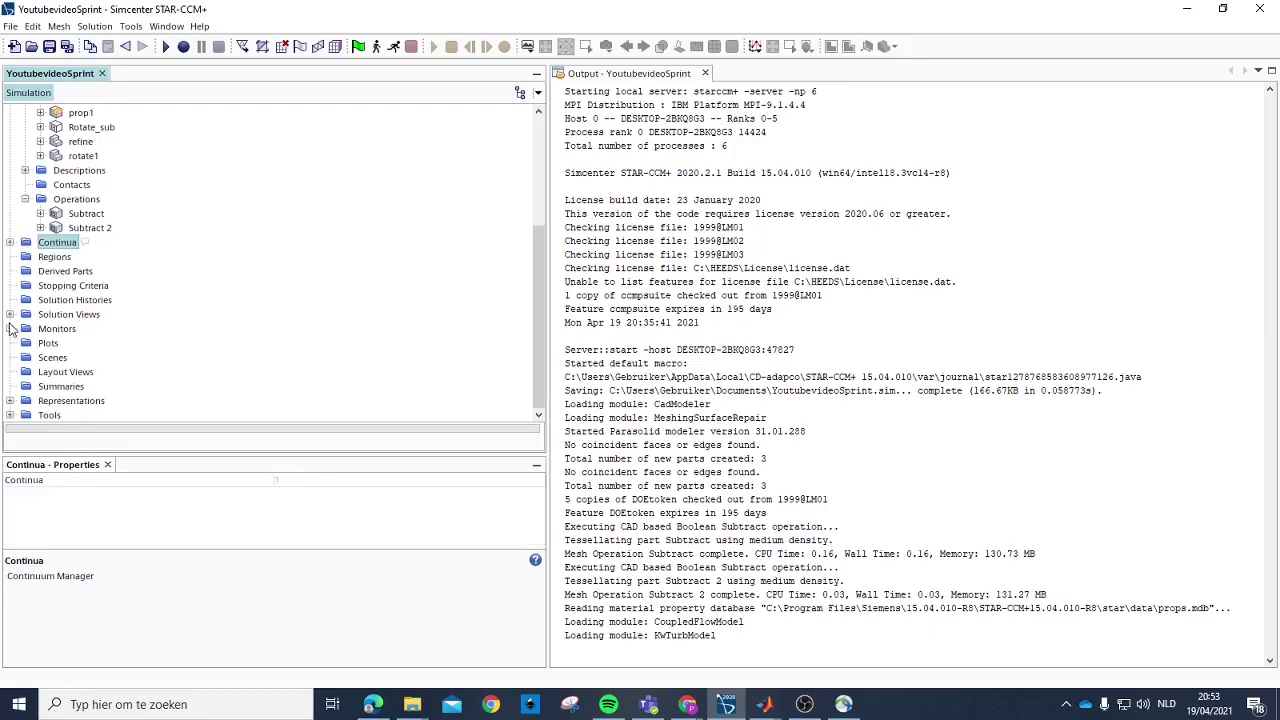
Step: Create a new rotation motion among the simulation's motions
click(10, 415)
scroll(92, 282, down, 1)
scroll(90, 296, up, 1)
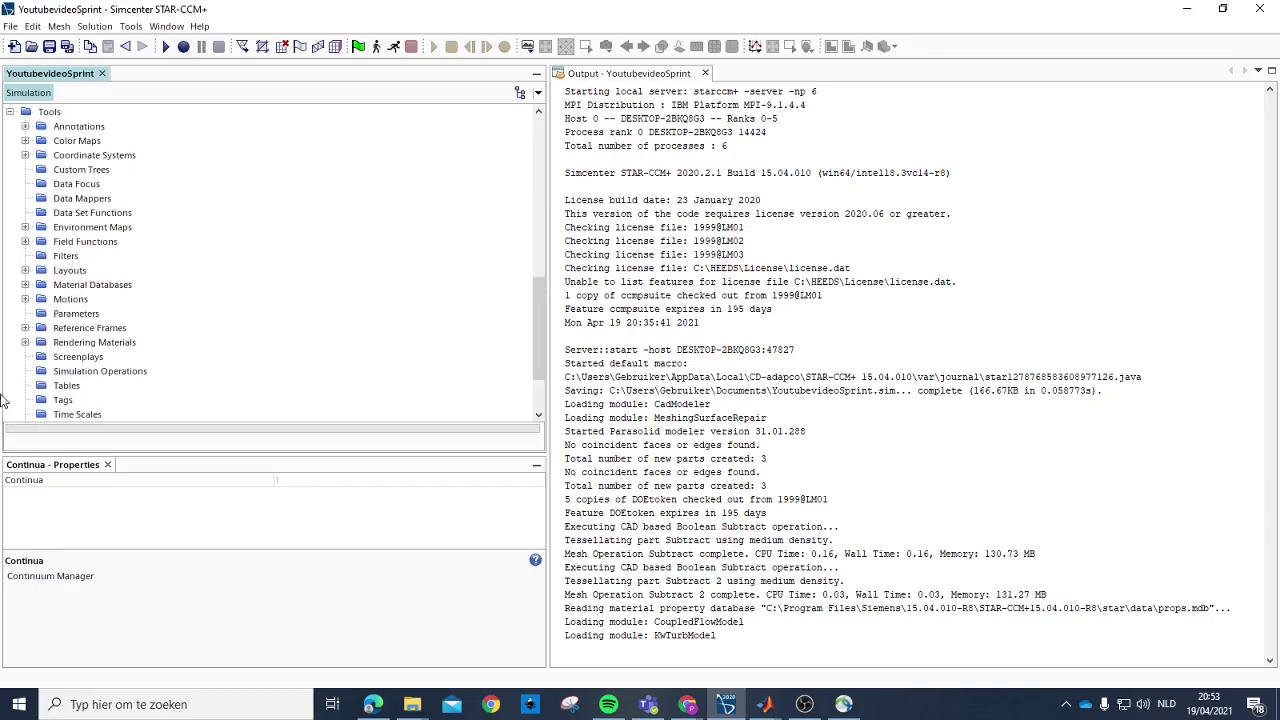
click(25, 299)
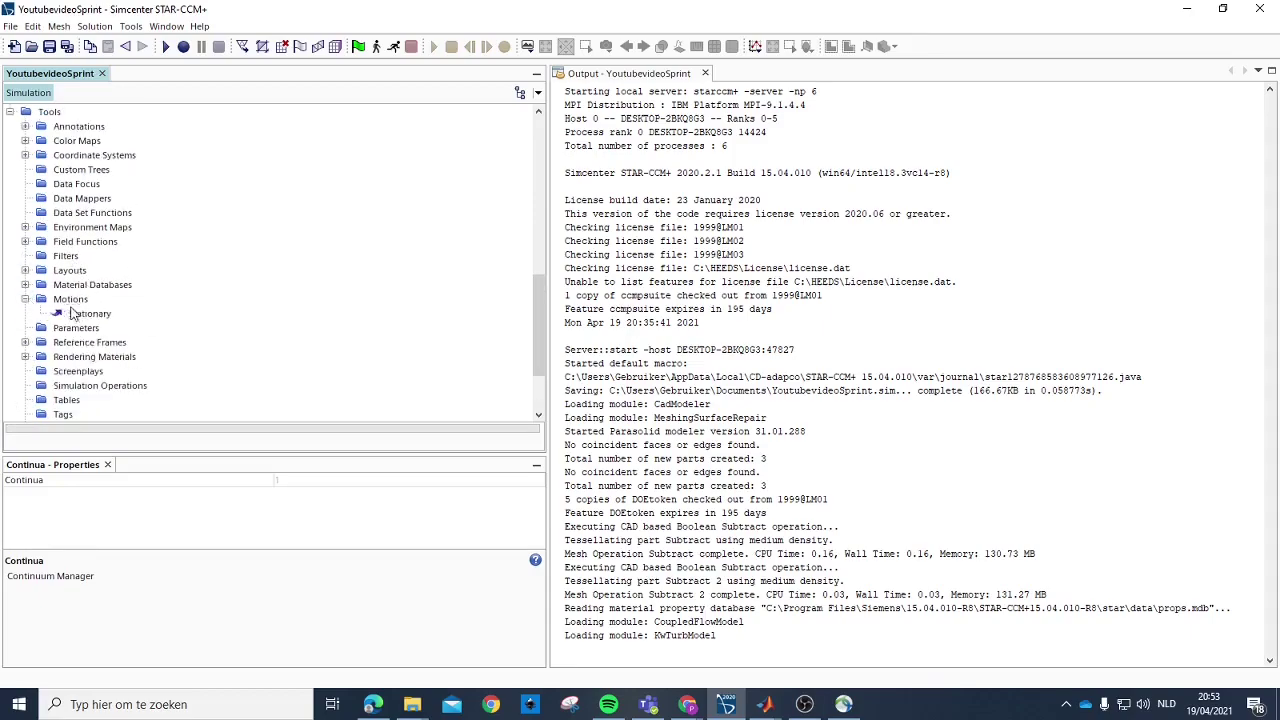
right_click(84, 310)
right_click(100, 302)
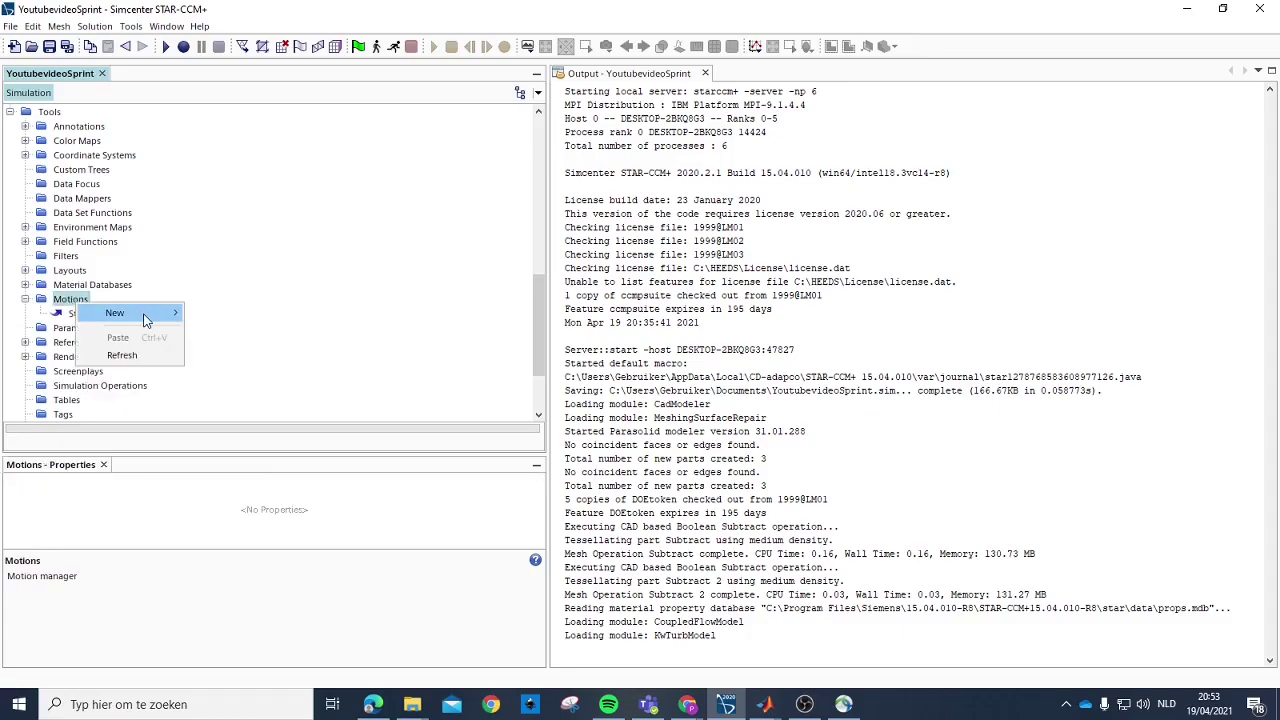
mouse_move(143, 318)
click(228, 314)
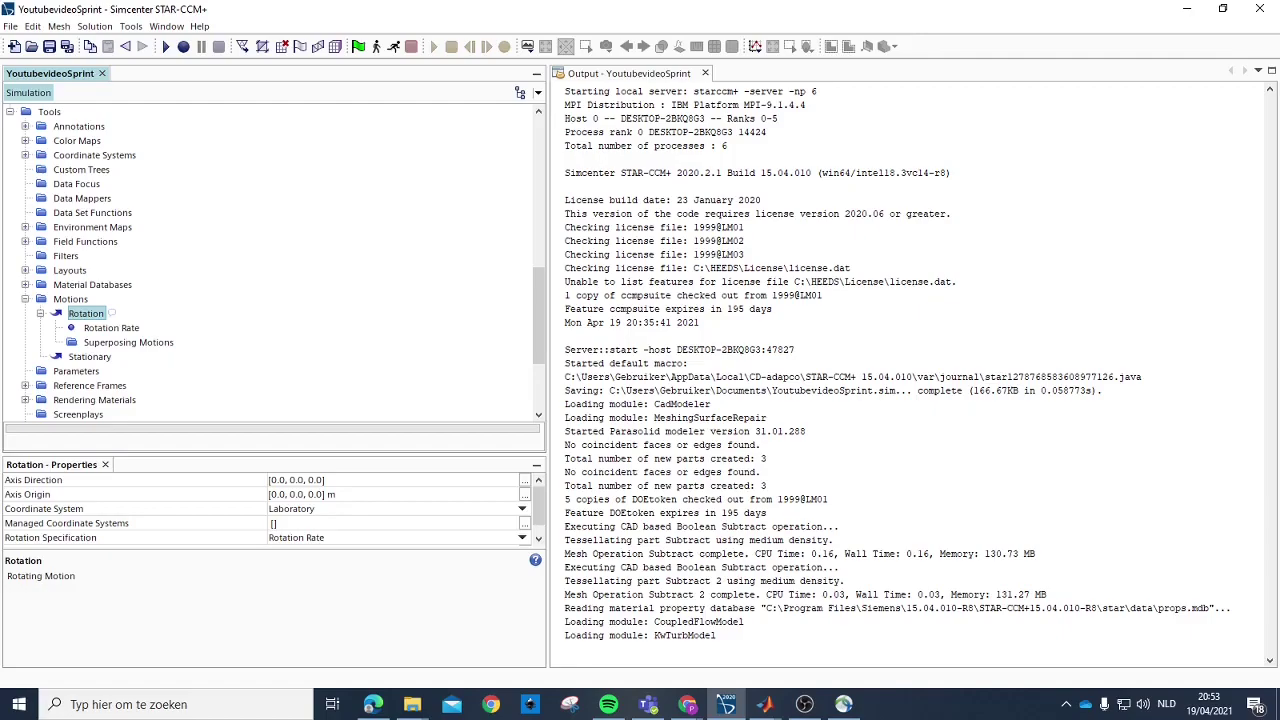
Step: Set the axis direction of the rotation motion to [1, 0, 0]
click(292, 482)
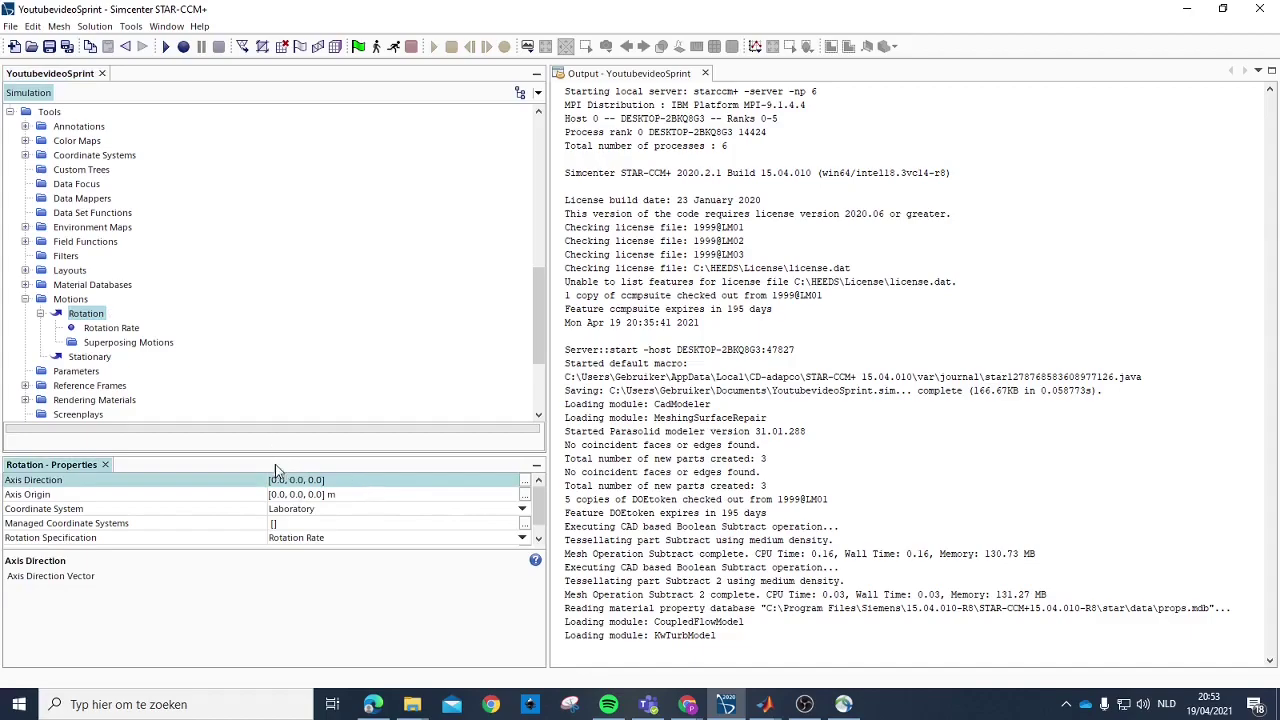
text(1)
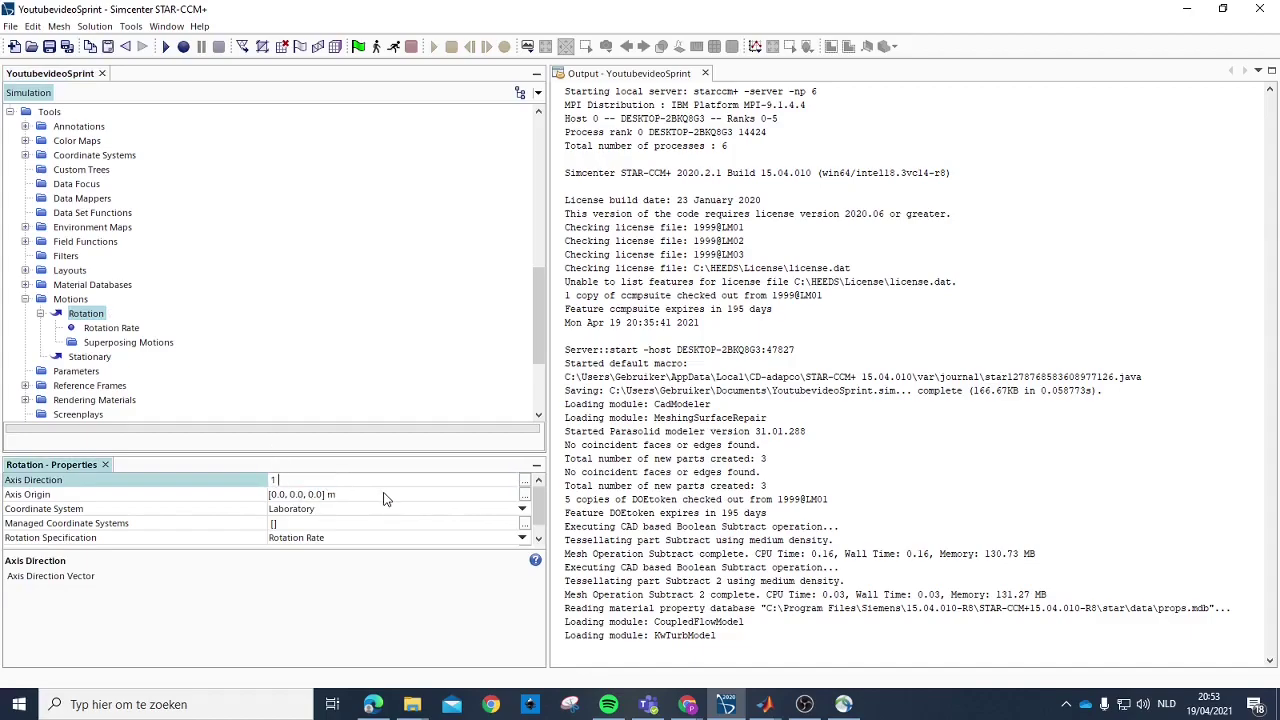
text( 0 0)
key(Return)
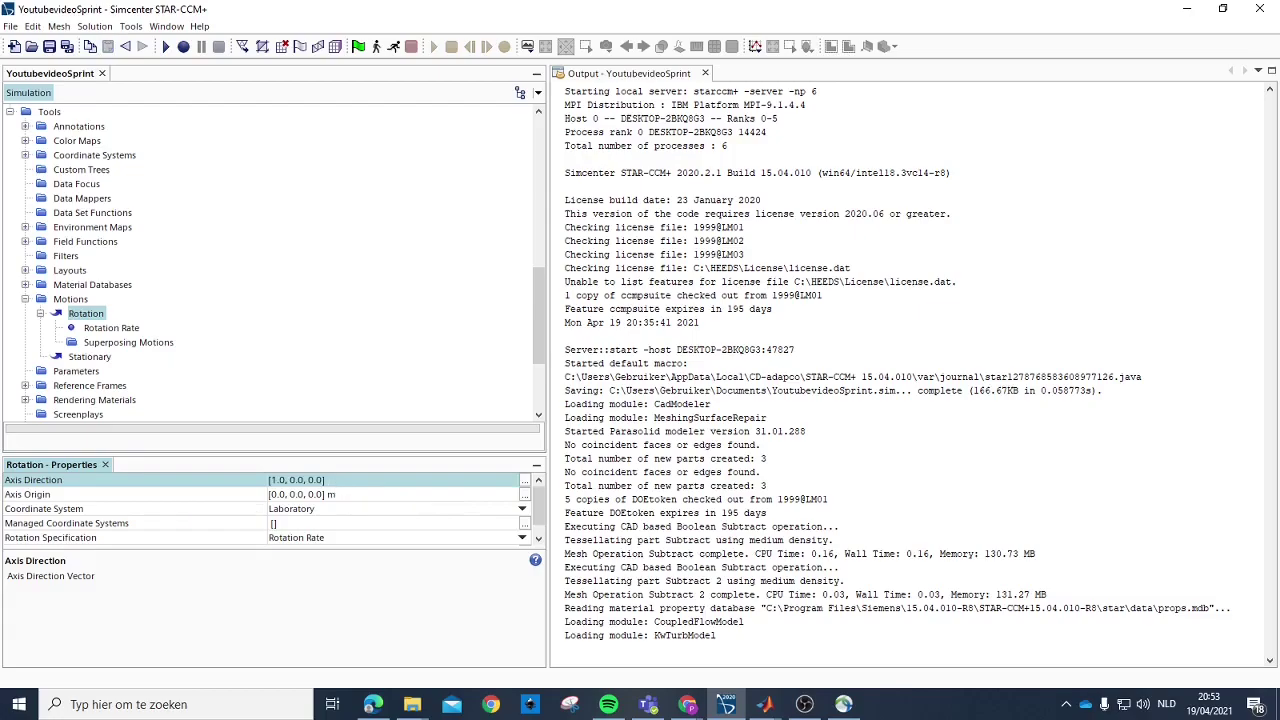
Step: Set the rotation rate of the rotation motion to 3000 rpm
click(112, 328)
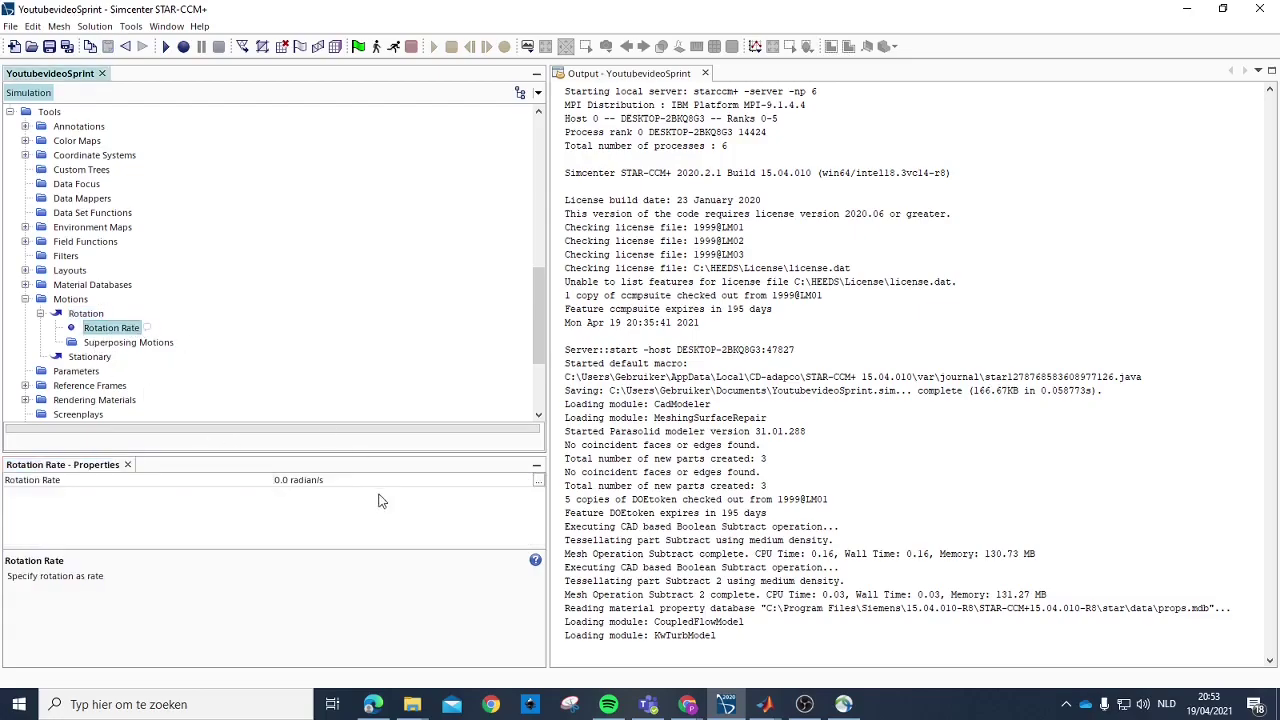
click(338, 481)
text(3000 rp)
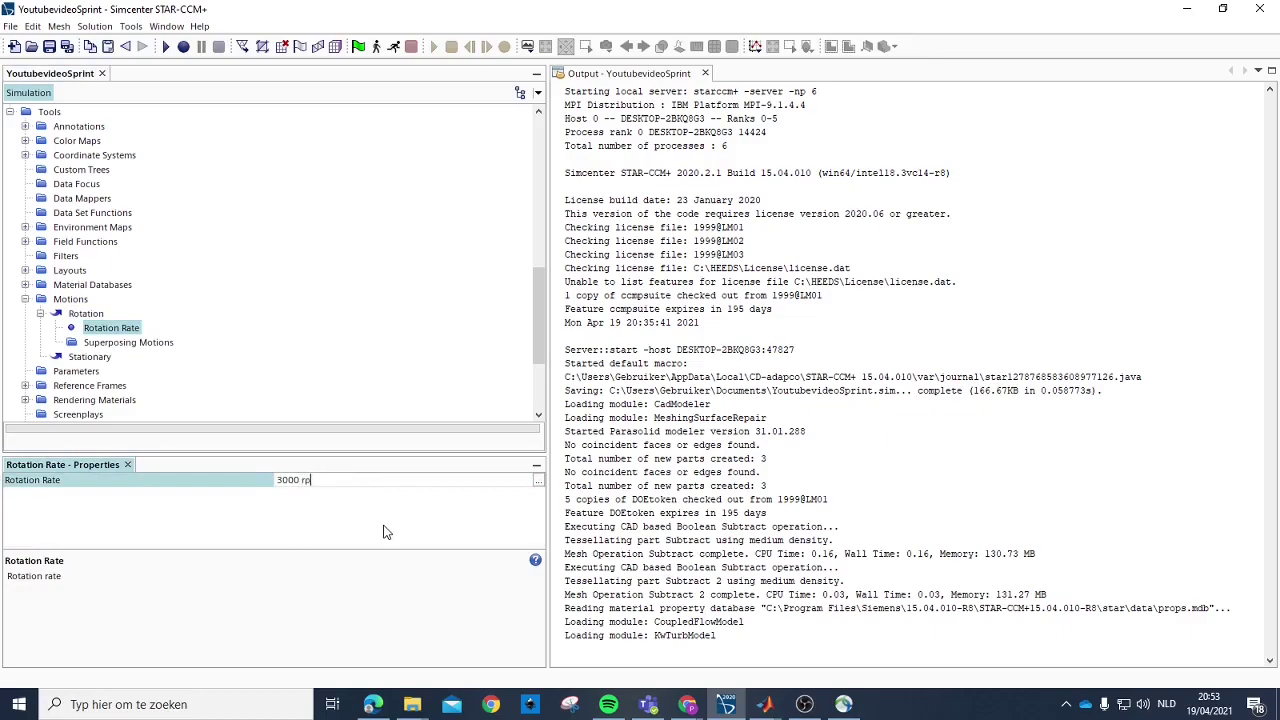
text(00.0 rpm)
key(Return)
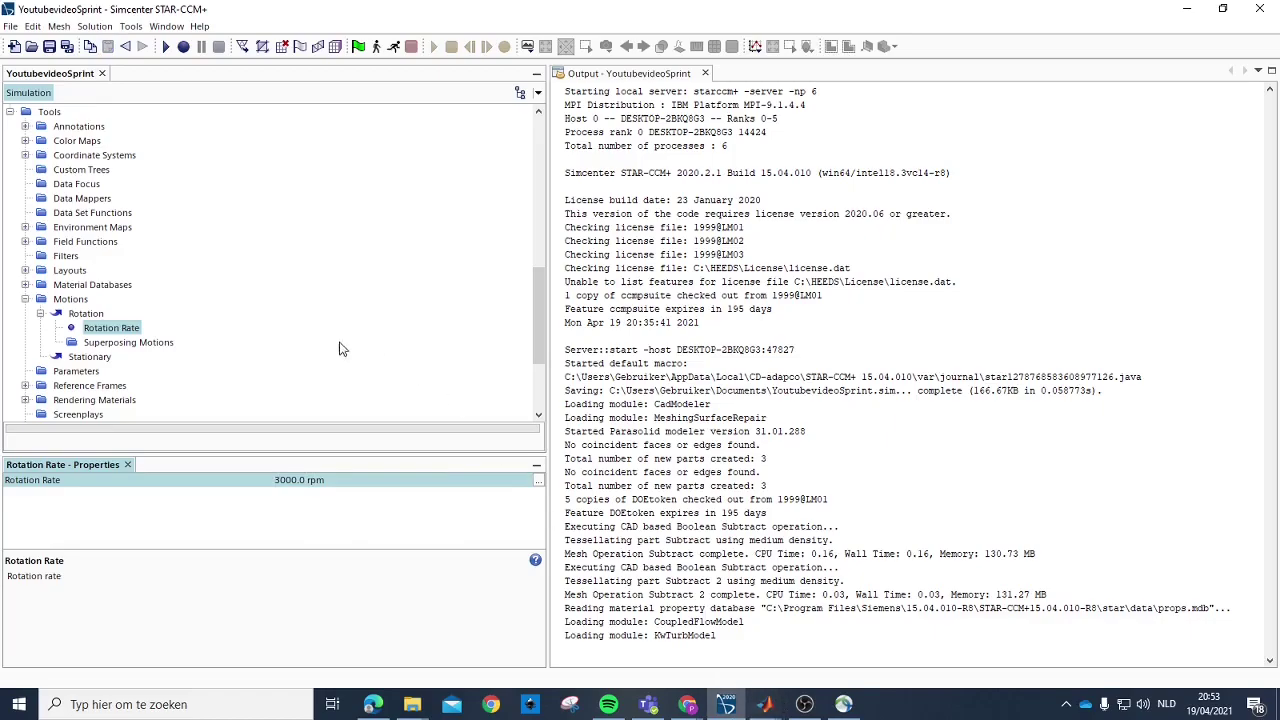
Step: Collapse the rotation motion and the Motions group in the simulation tree
click(285, 484)
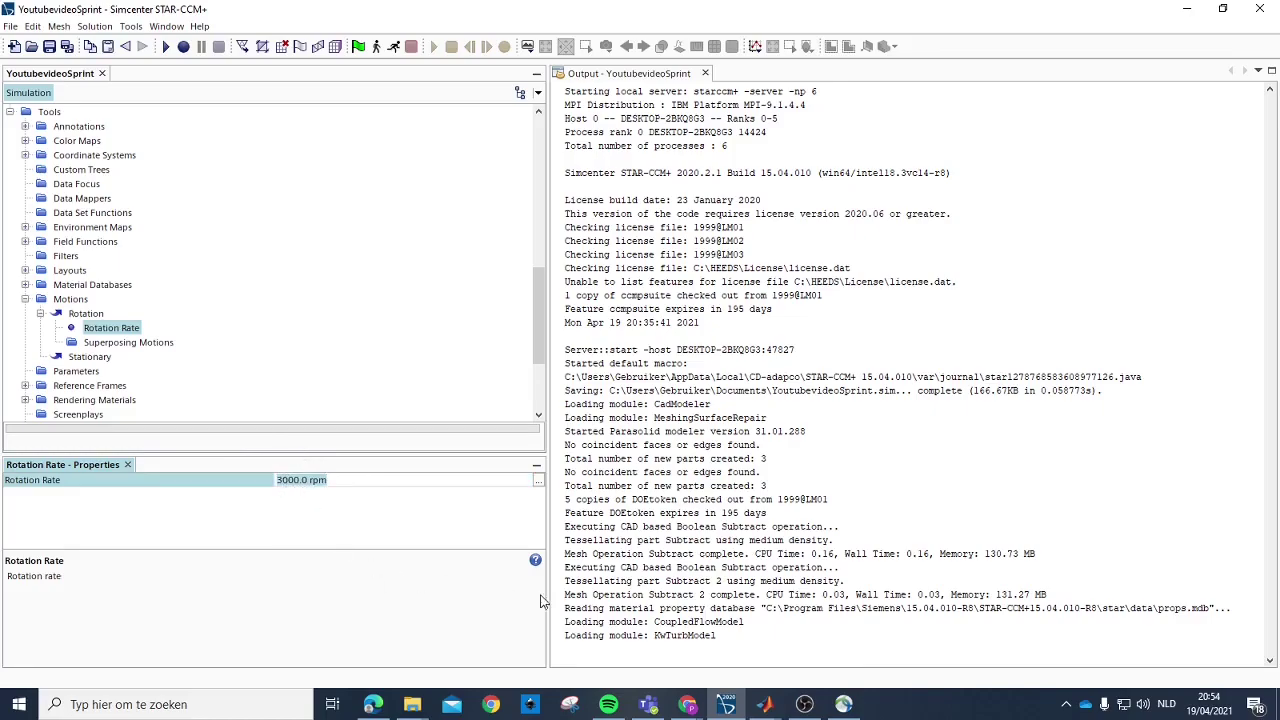
key(Return)
mouse_move(765, 704)
click(291, 395)
click(40, 314)
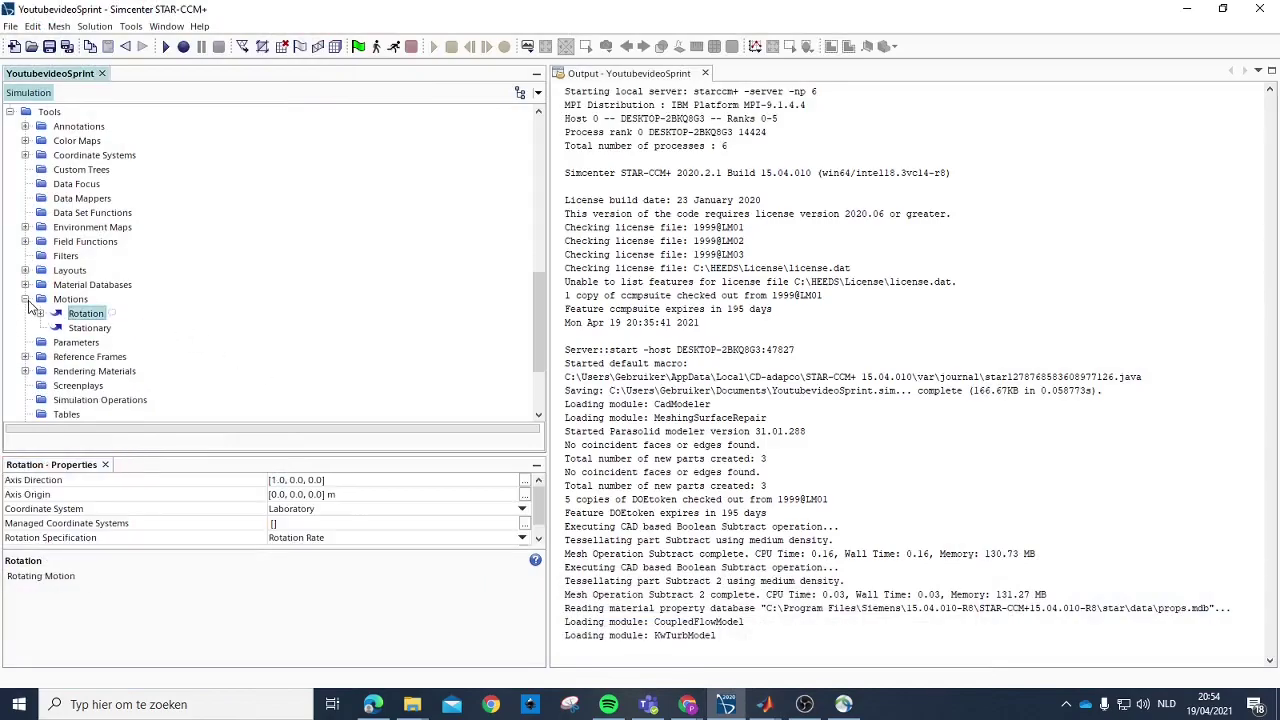
click(25, 299)
Step: Open the region assignment settings for the fluid_sub part
scroll(110, 325, up, 4)
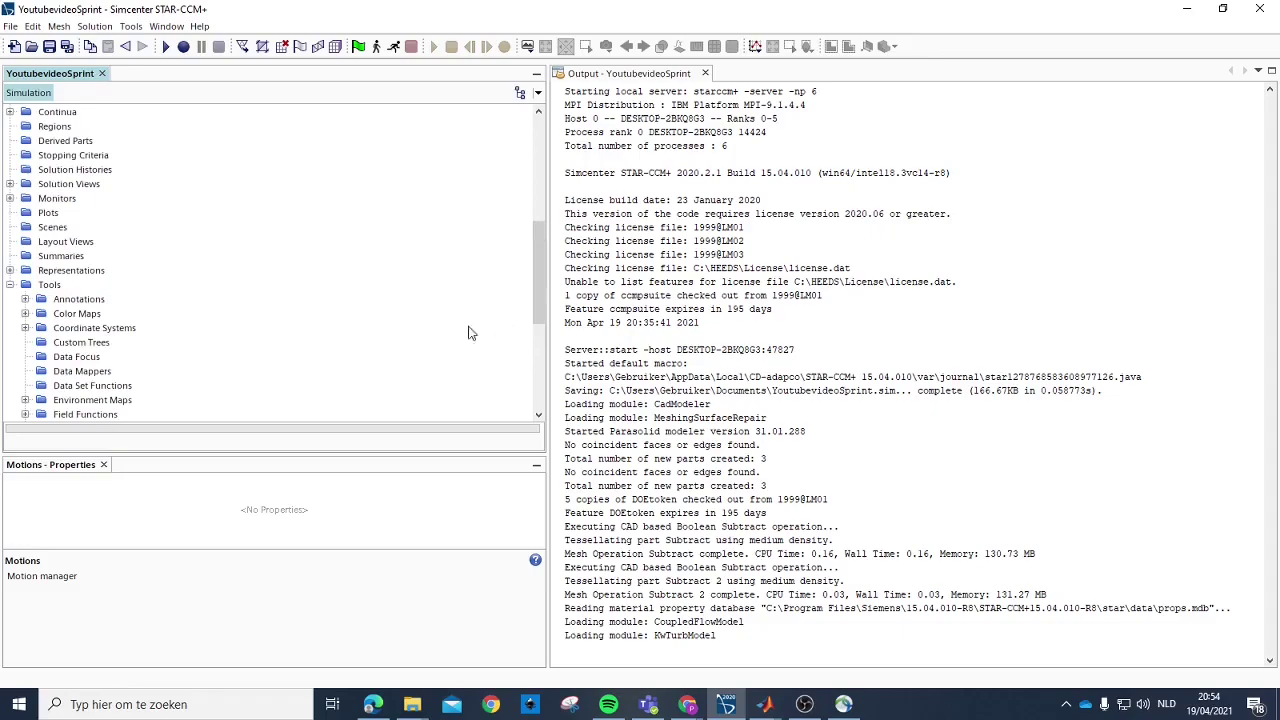
scroll(490, 328, up, 2)
scroll(248, 300, up, 2)
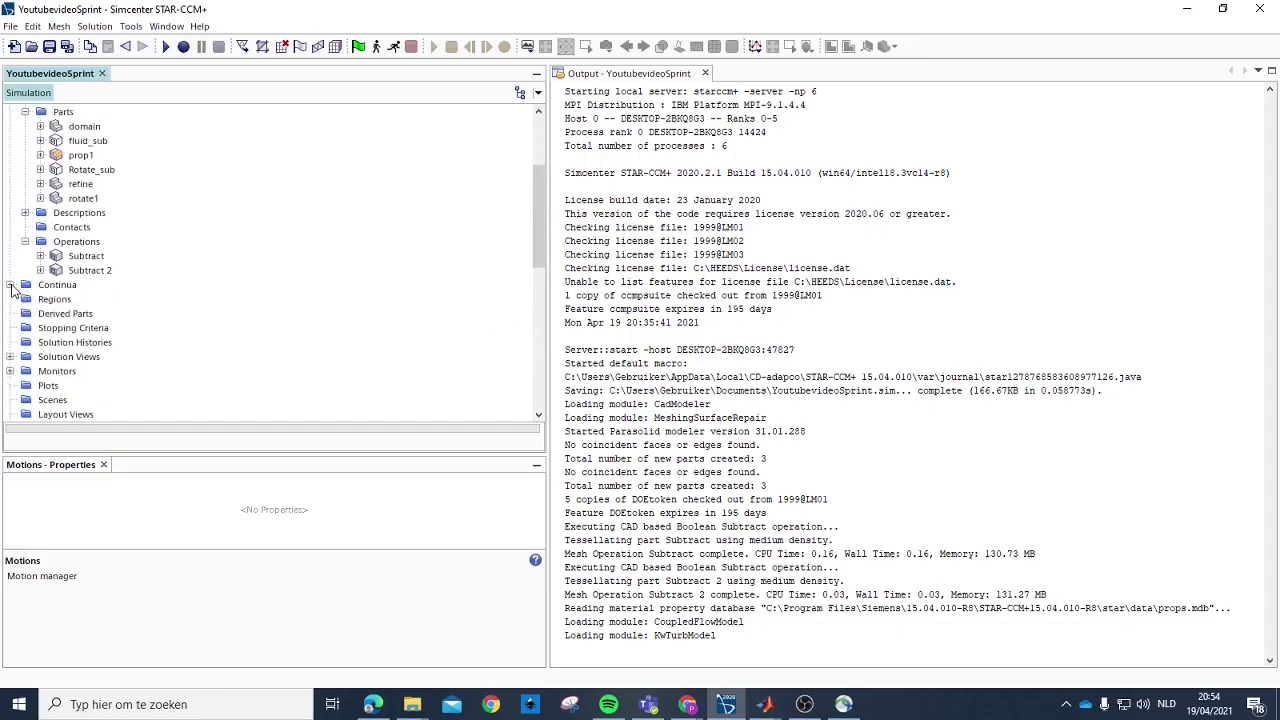
scroll(60, 315, down, 1)
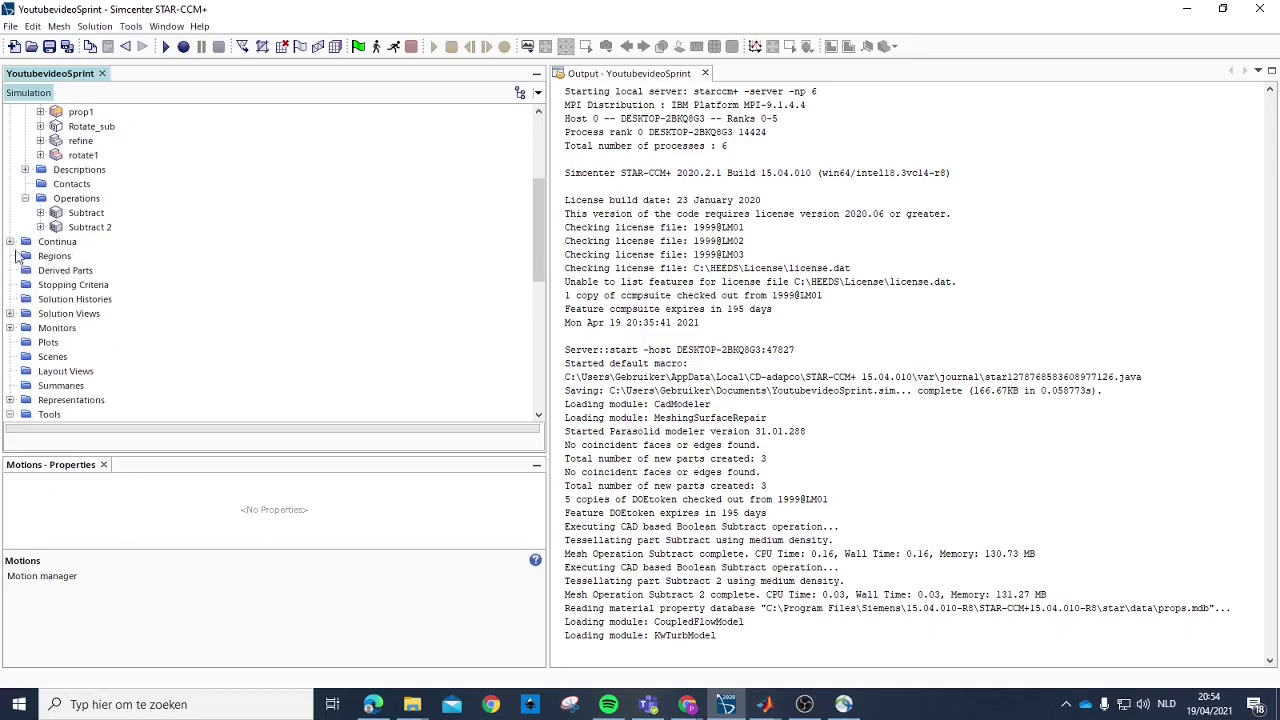
scroll(116, 317, up, 3)
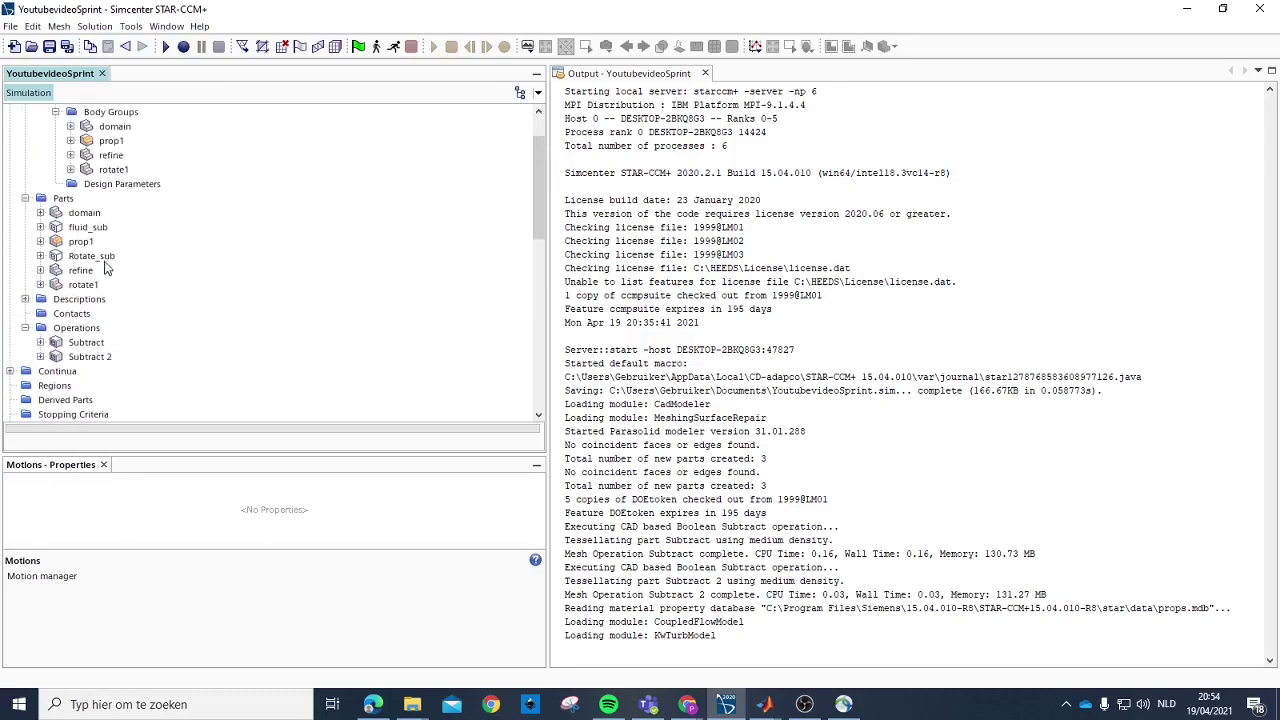
click(88, 228)
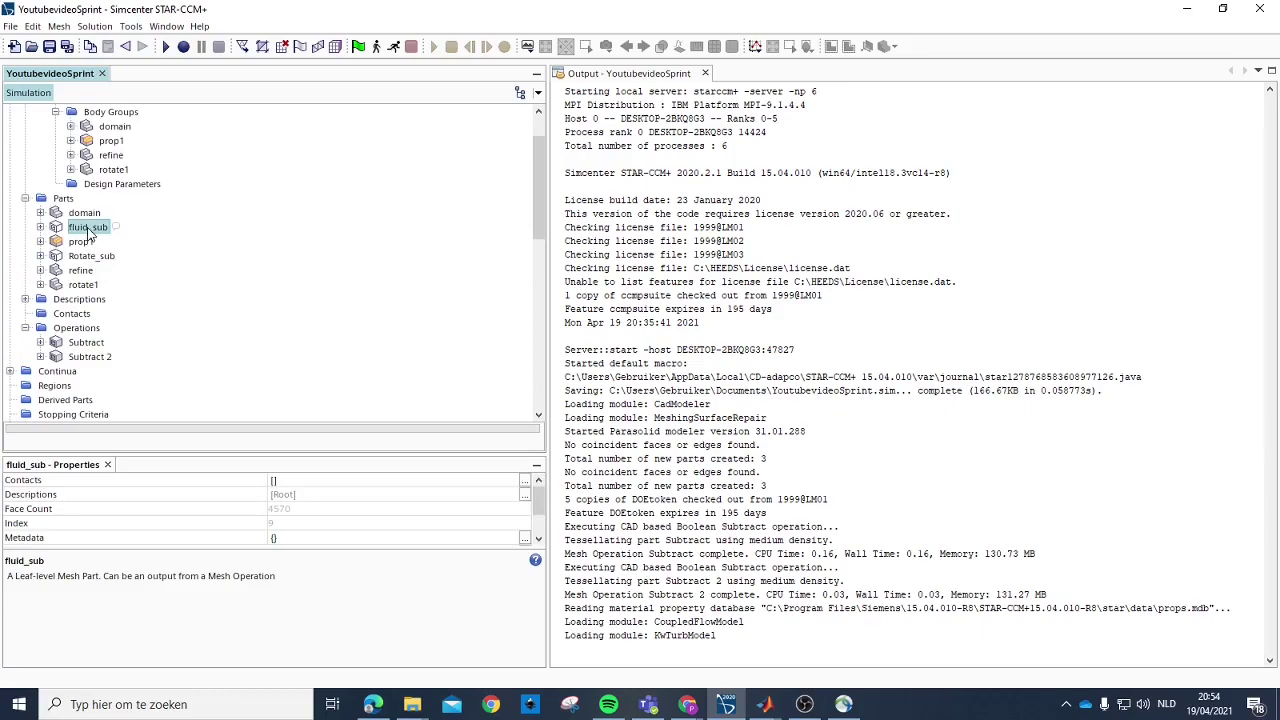
right_click(88, 230)
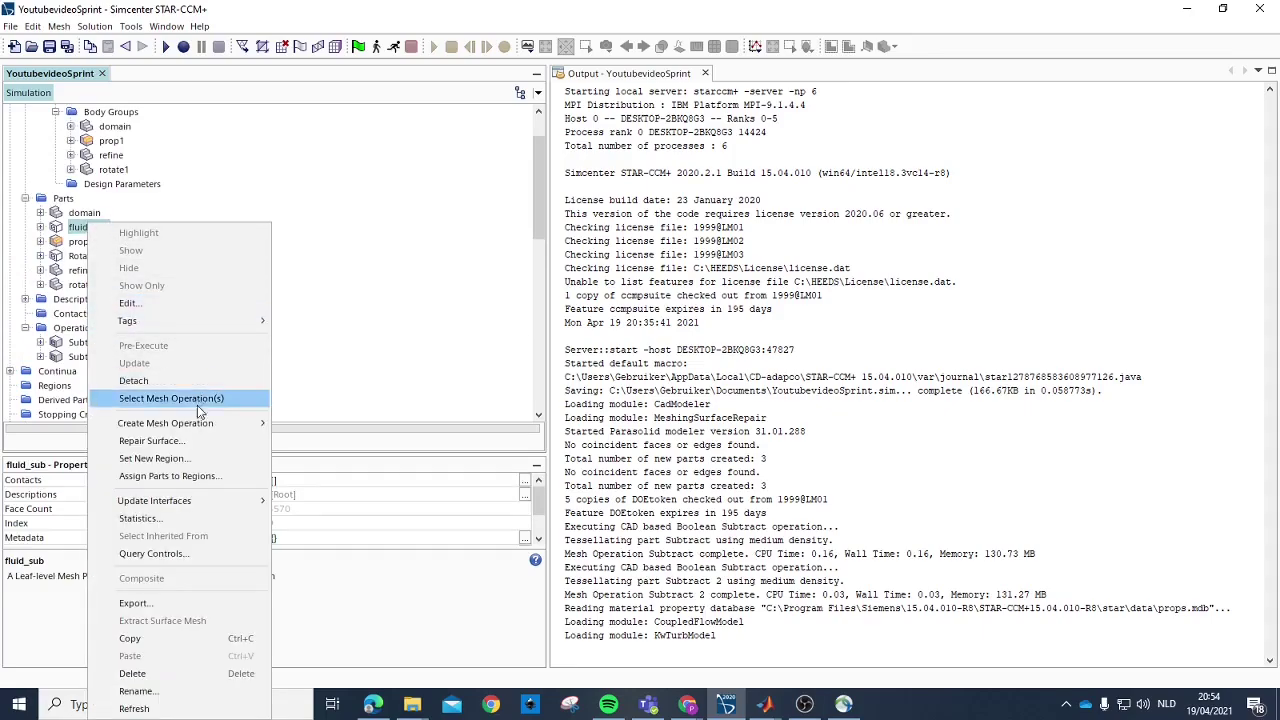
click(323, 276)
right_click(82, 228)
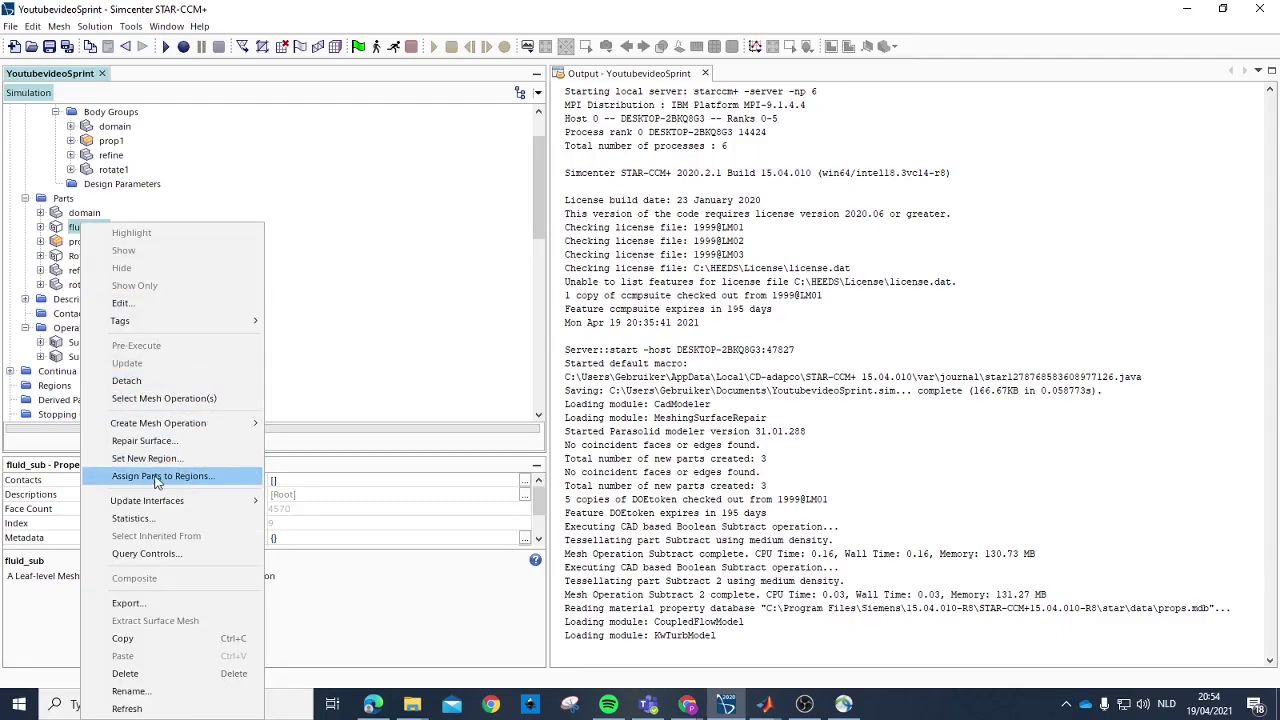
click(193, 479)
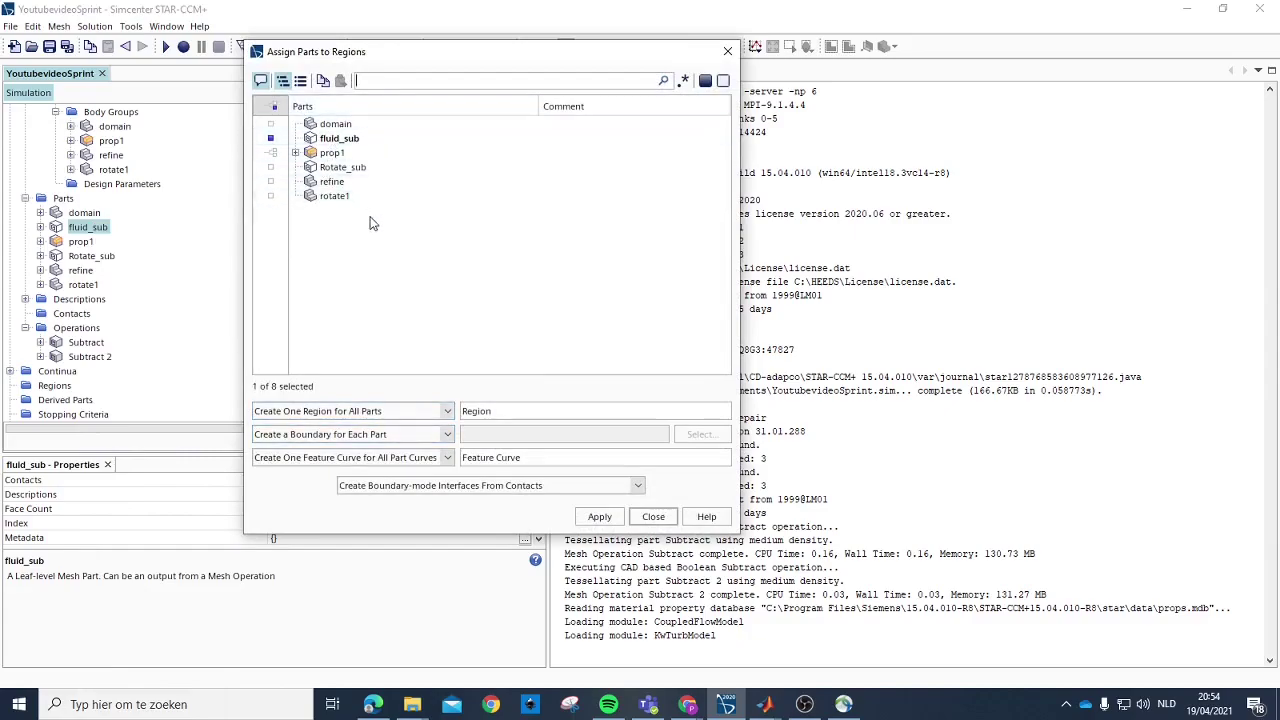
Step: Assign fluid_sub to one new region named Fluid, with a boundary created for each part surface
double_click(518, 411)
text(Fluid)
click(400, 434)
click(390, 446)
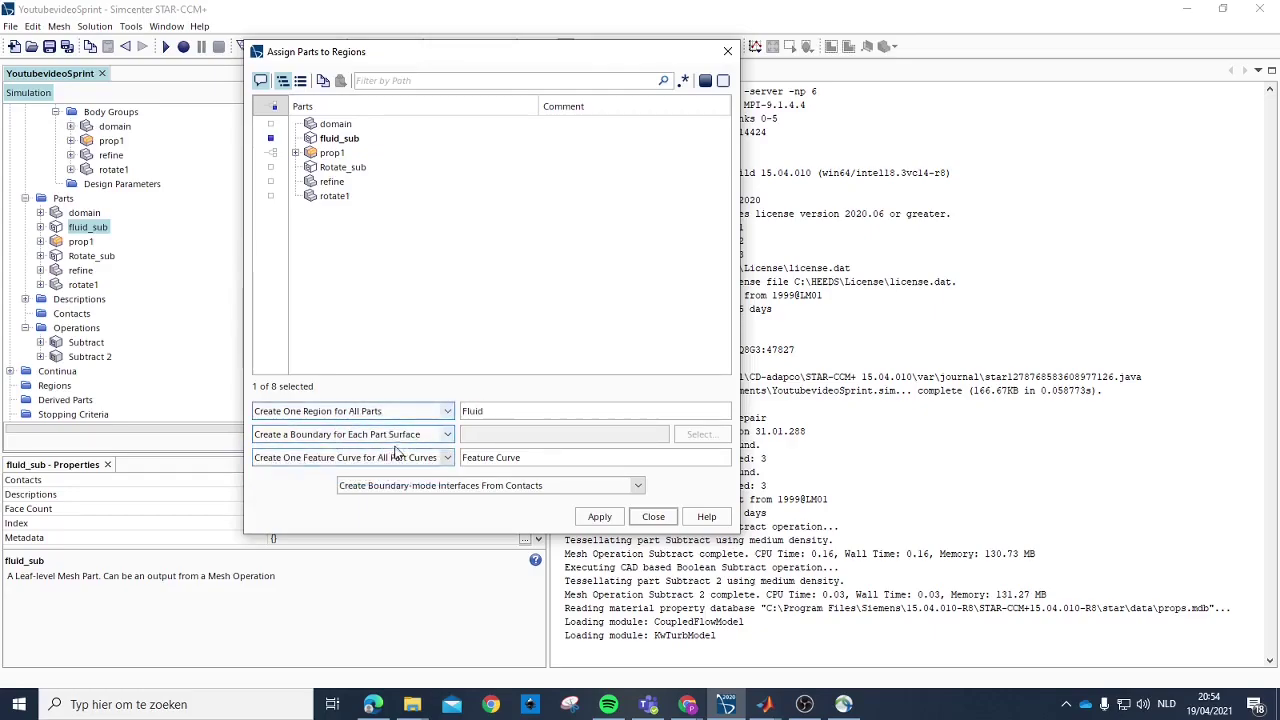
click(400, 457)
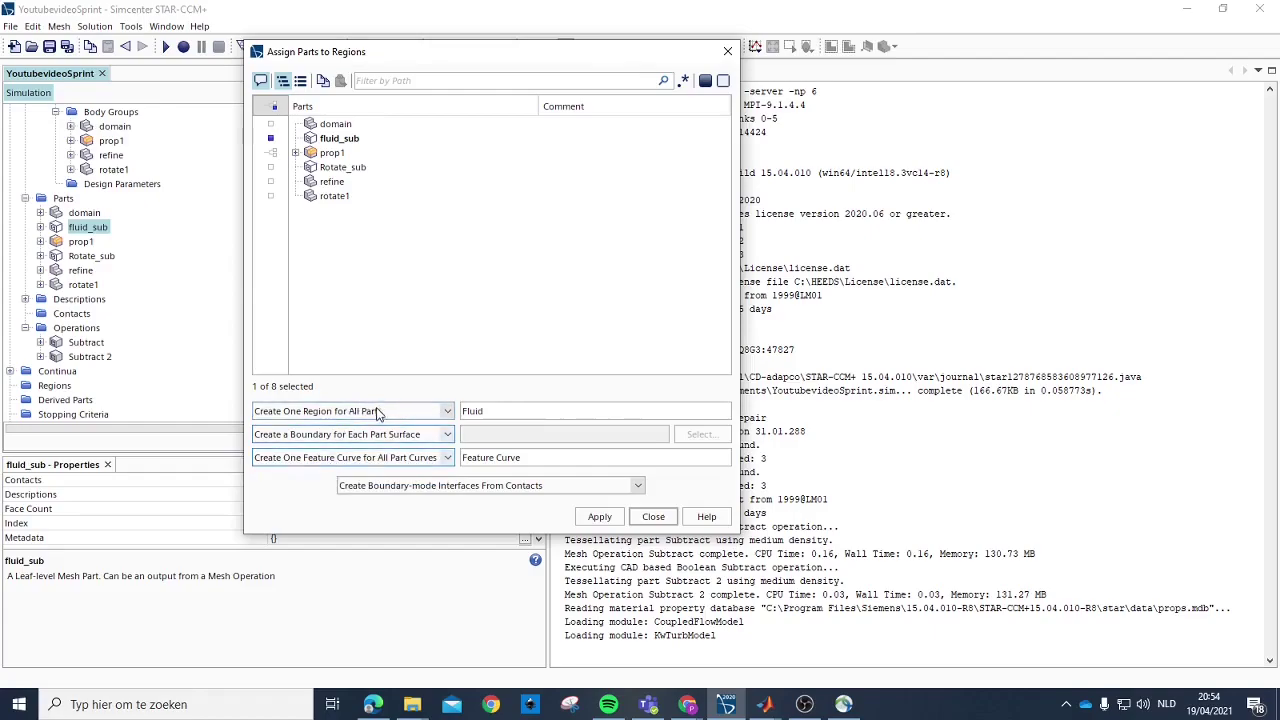
key(Tab)
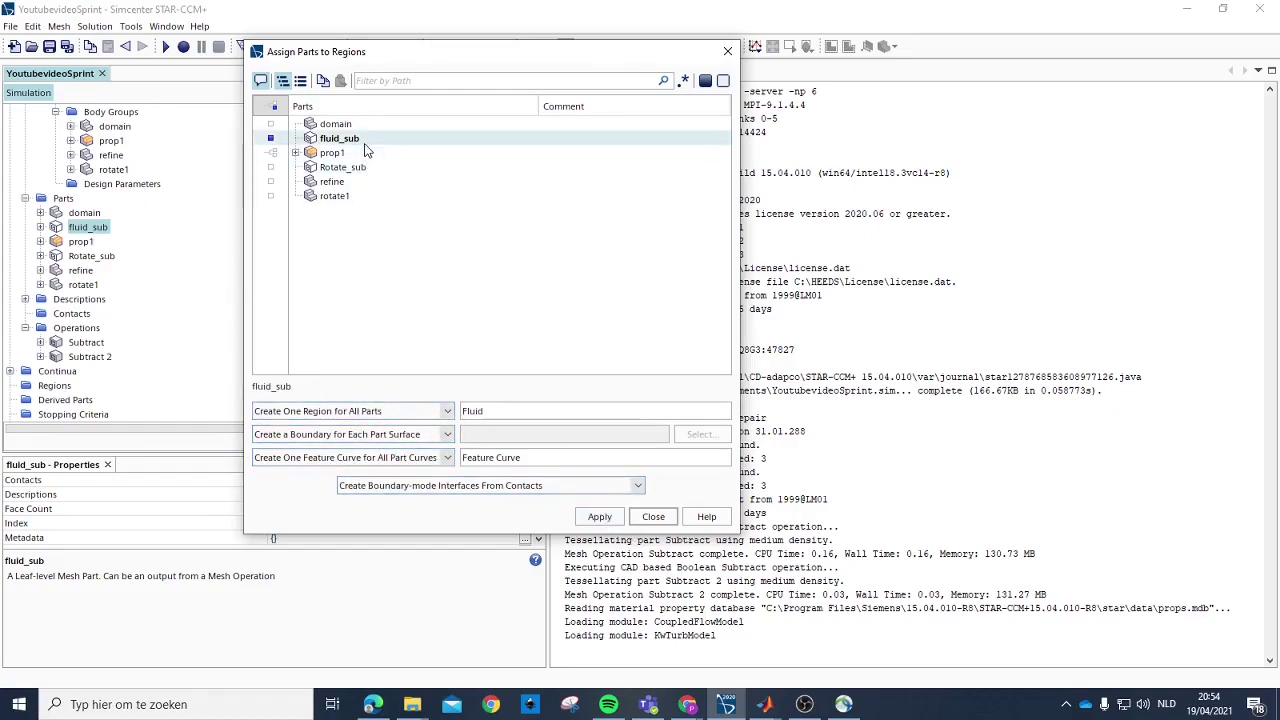
click(599, 516)
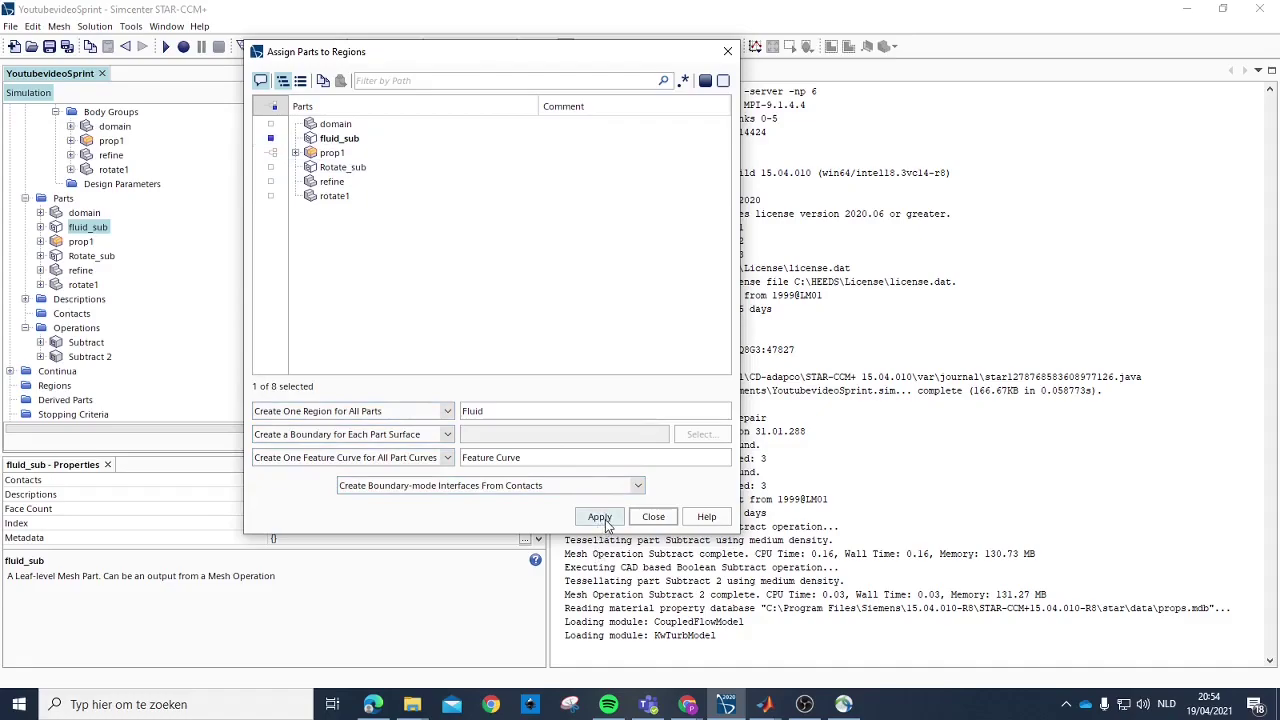
Step: Assign only the Rotate_sub part to a new region named Rot and finish the region assignment
click(270, 167)
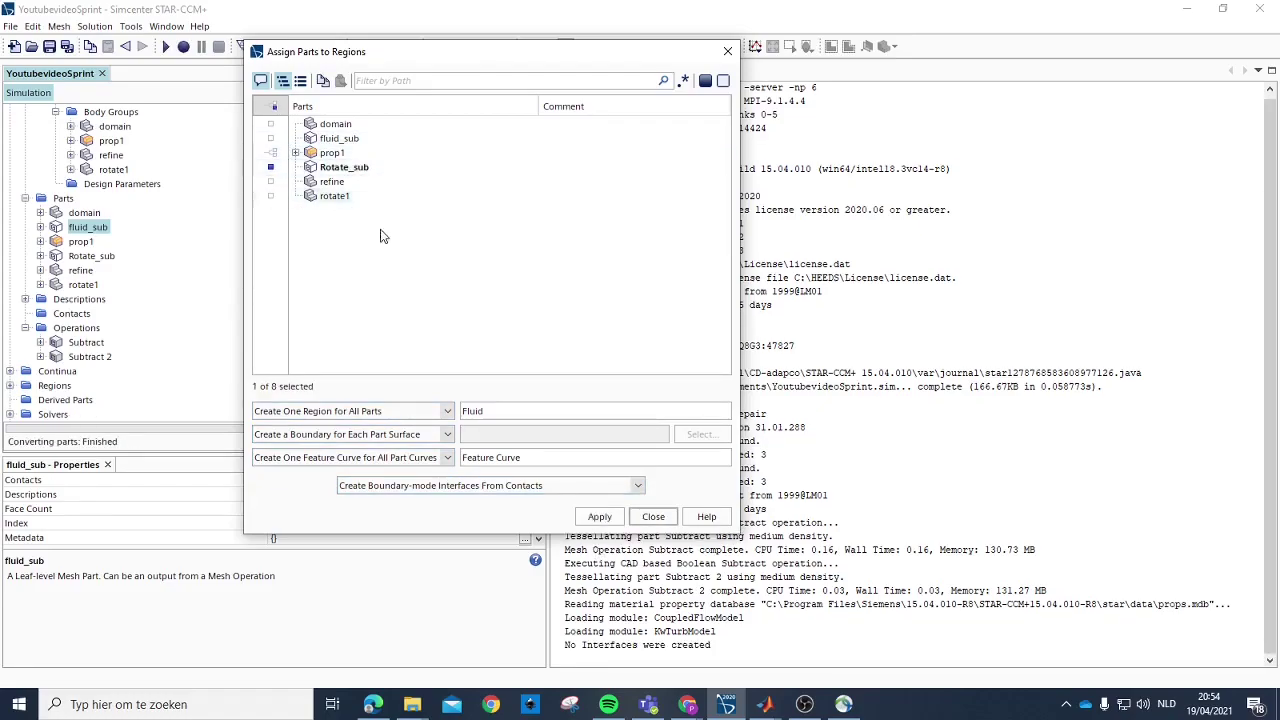
double_click(507, 410)
text(Rot)
click(601, 517)
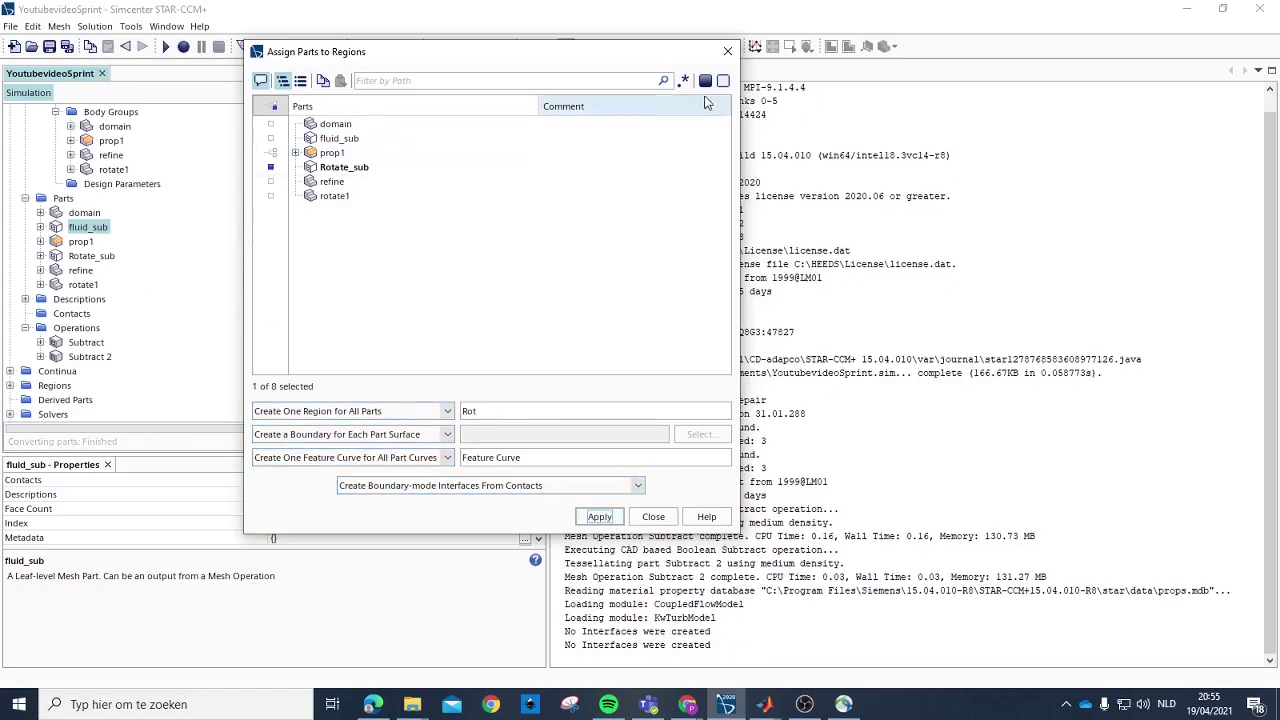
click(727, 51)
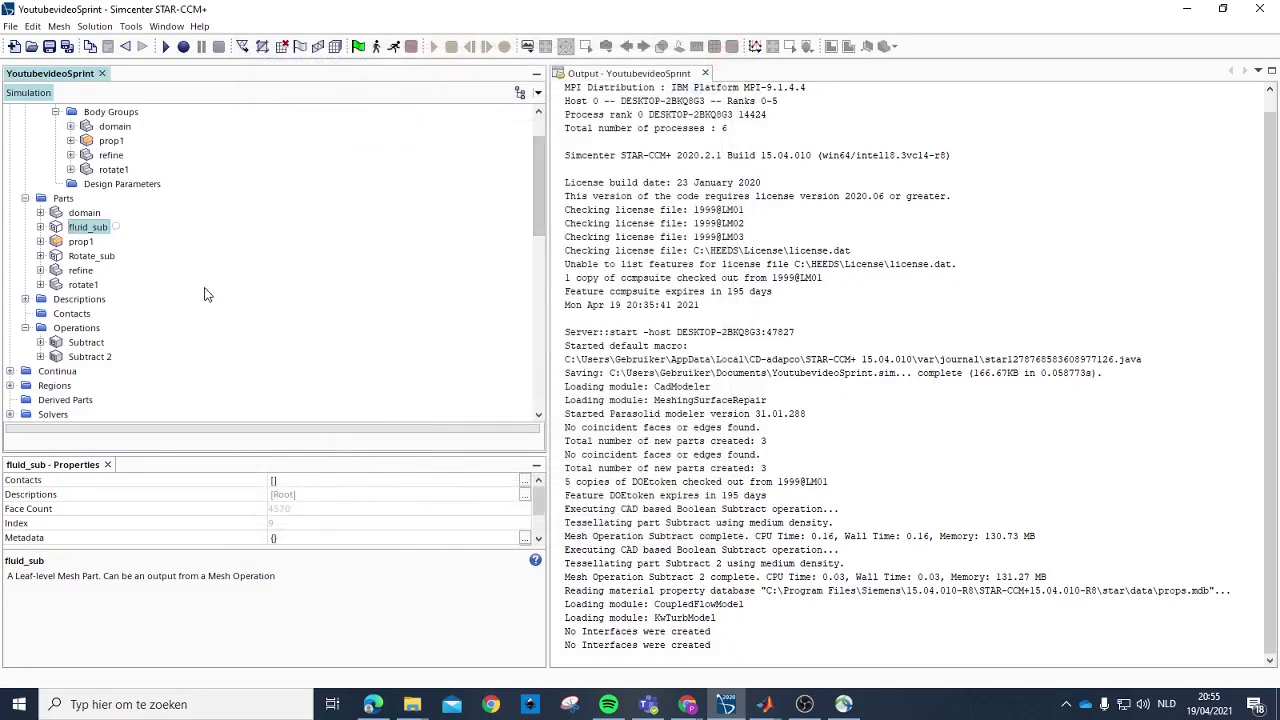
Step: Set the time-step of the Implicit Unsteady solver to 1.666E-4 s
scroll(180, 300, down, 2)
click(55, 314)
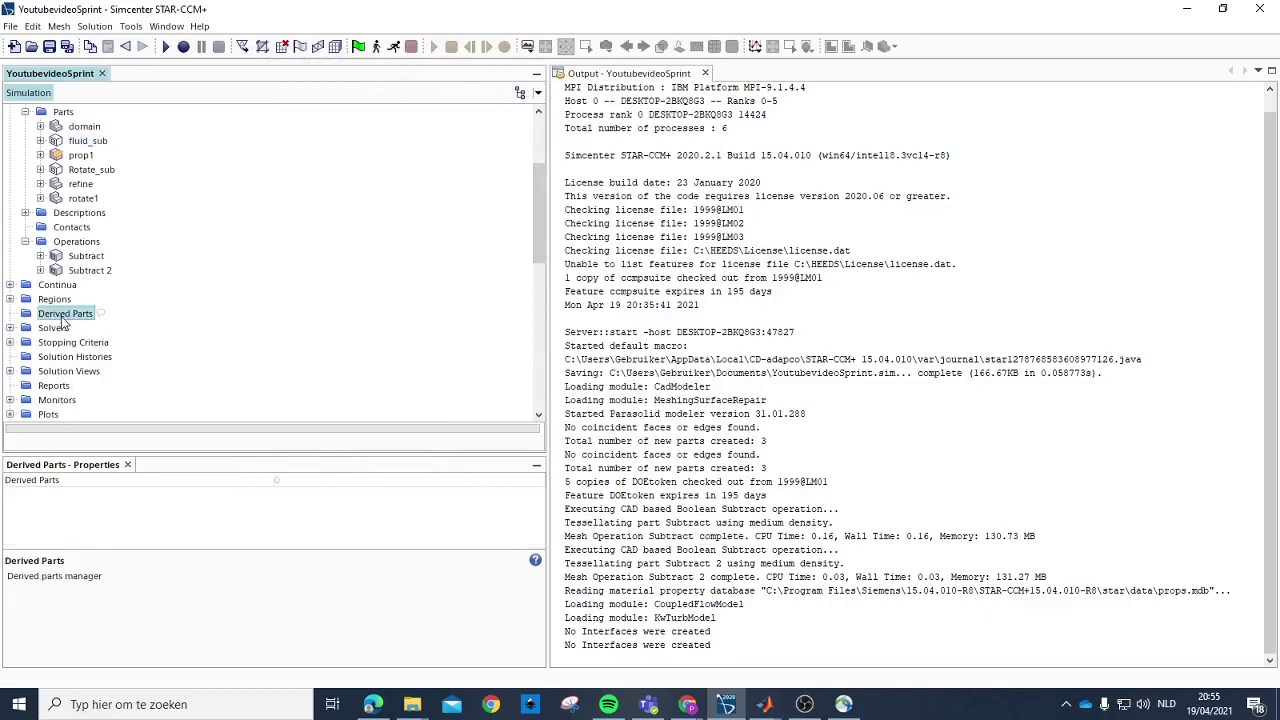
click(50, 328)
scroll(45, 308, down, 1)
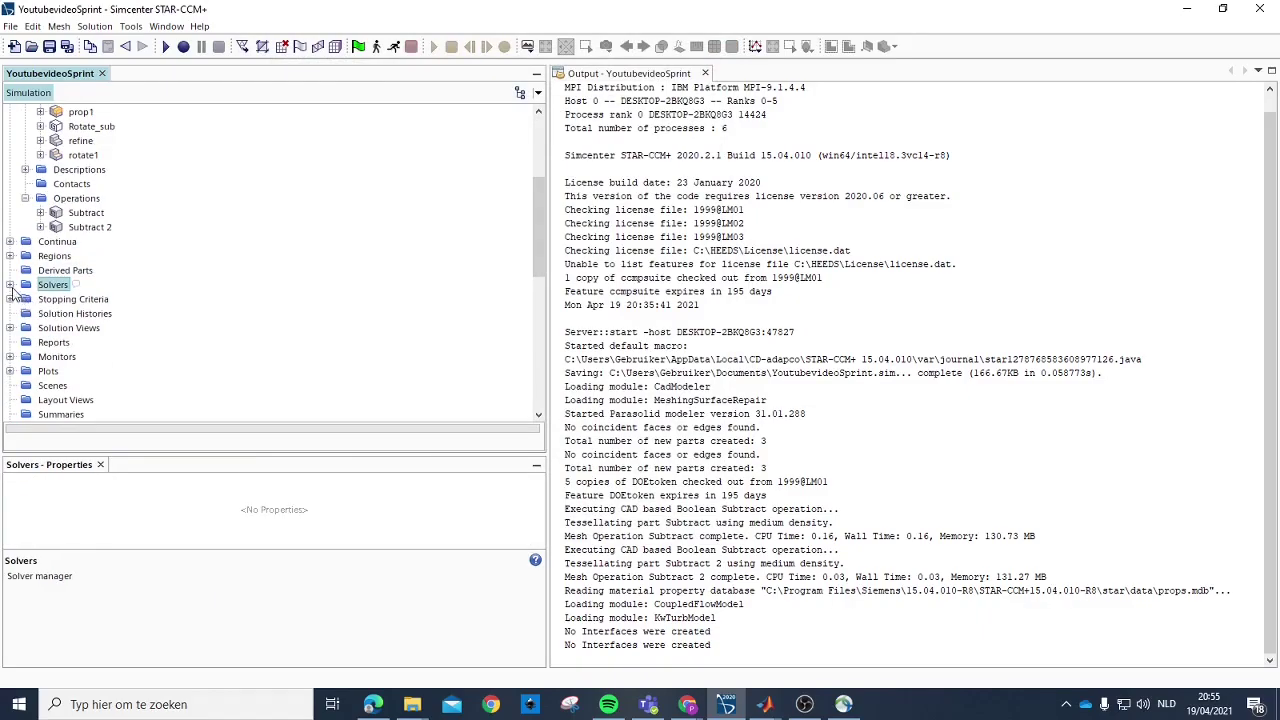
click(10, 284)
scroll(120, 260, down, 2)
click(90, 213)
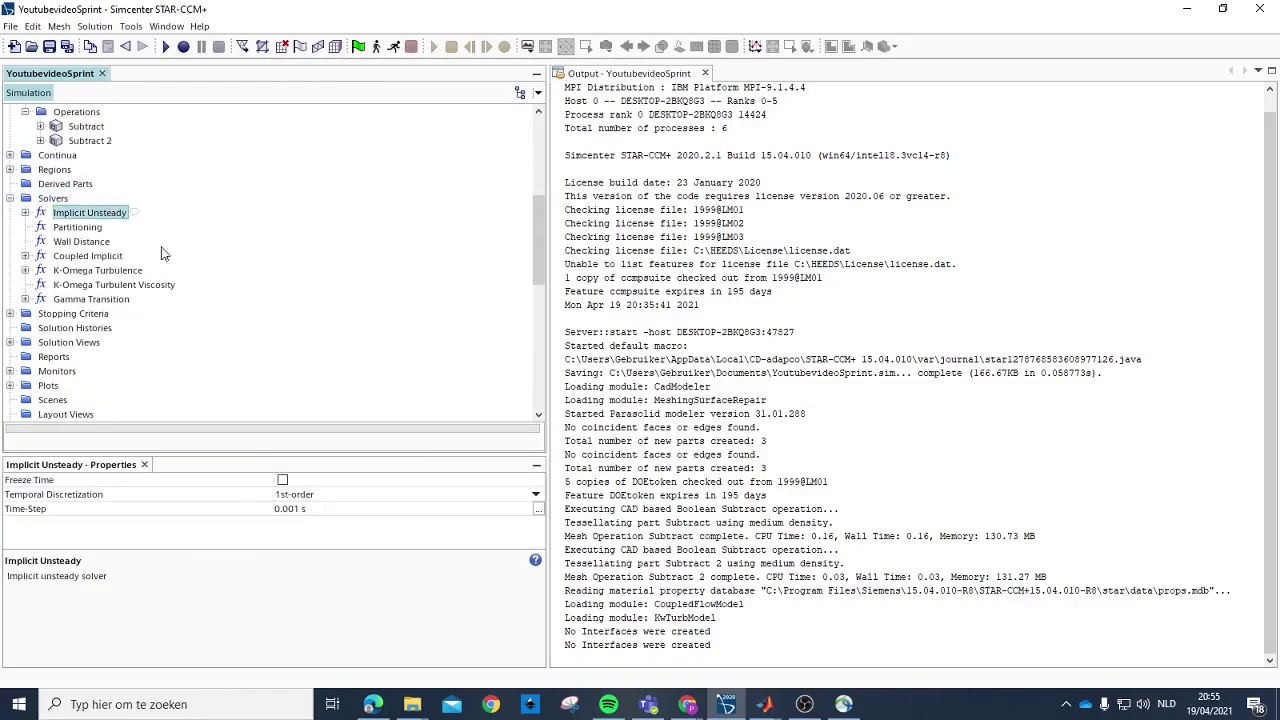
click(350, 511)
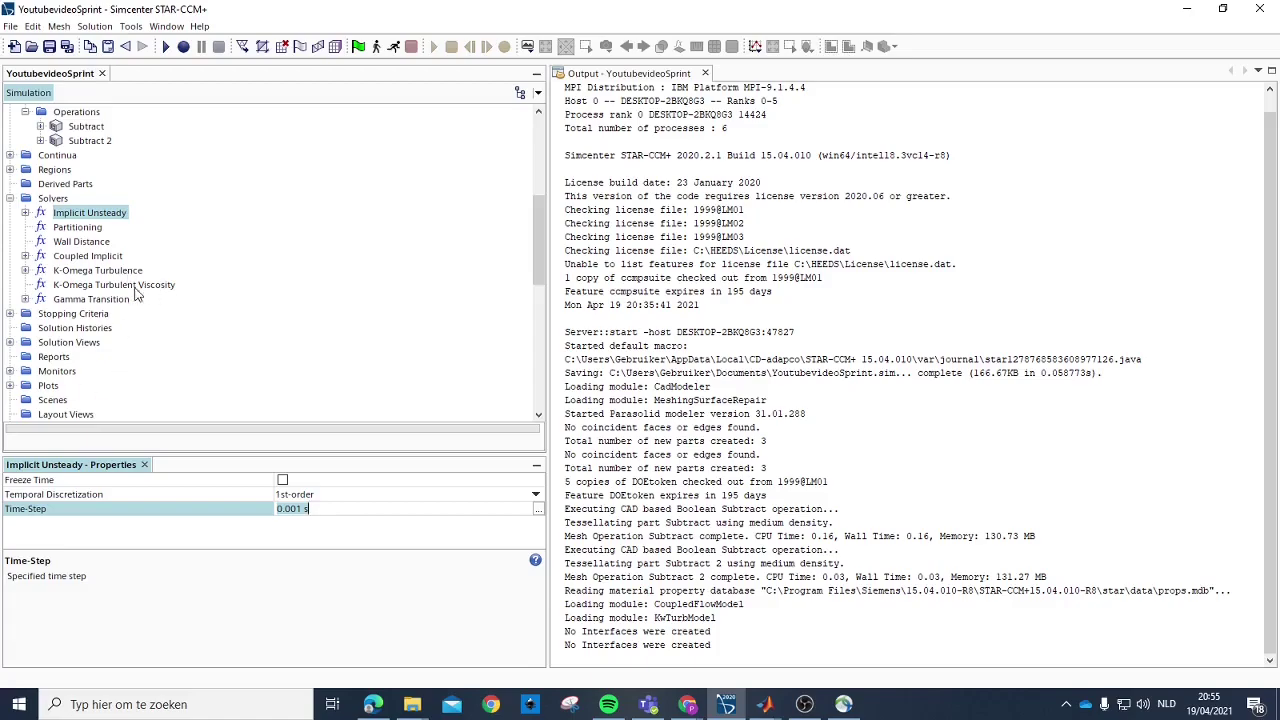
key(BackSpace)
key(Return)
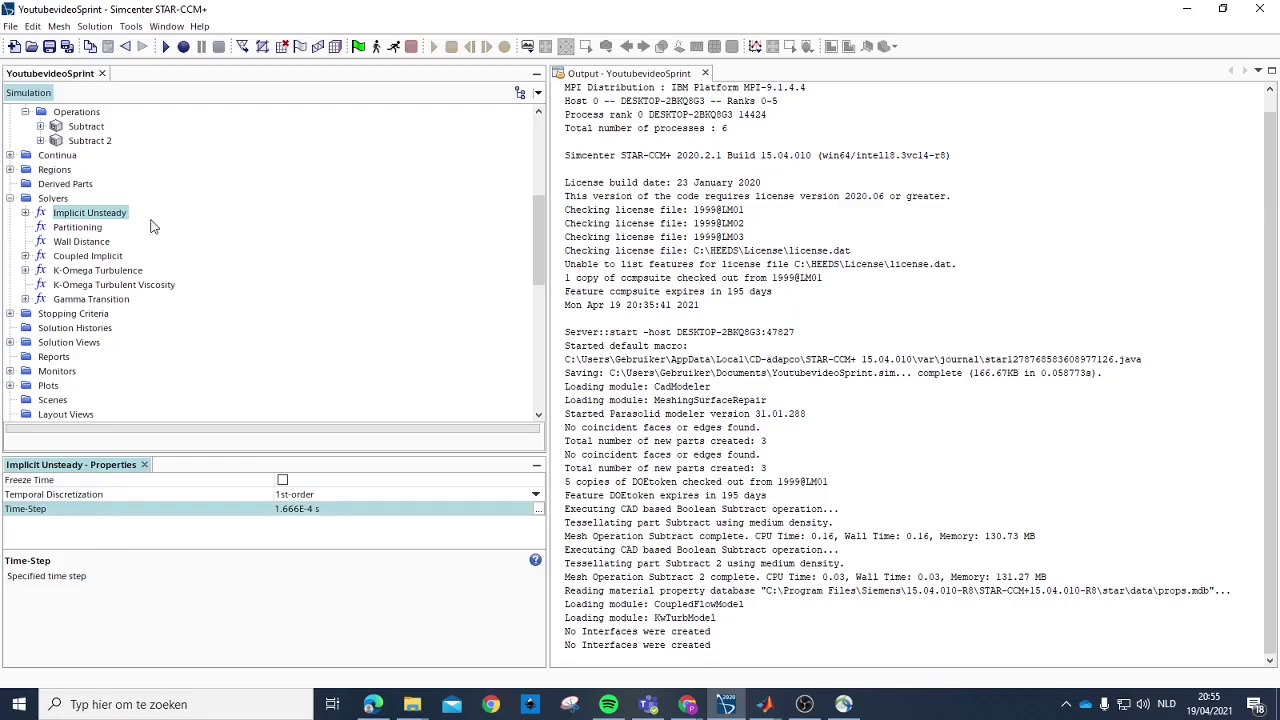
click(10, 198)
Step: Expand the simulation's regions and the contents of the Fluid region
scroll(60, 236, down, 1)
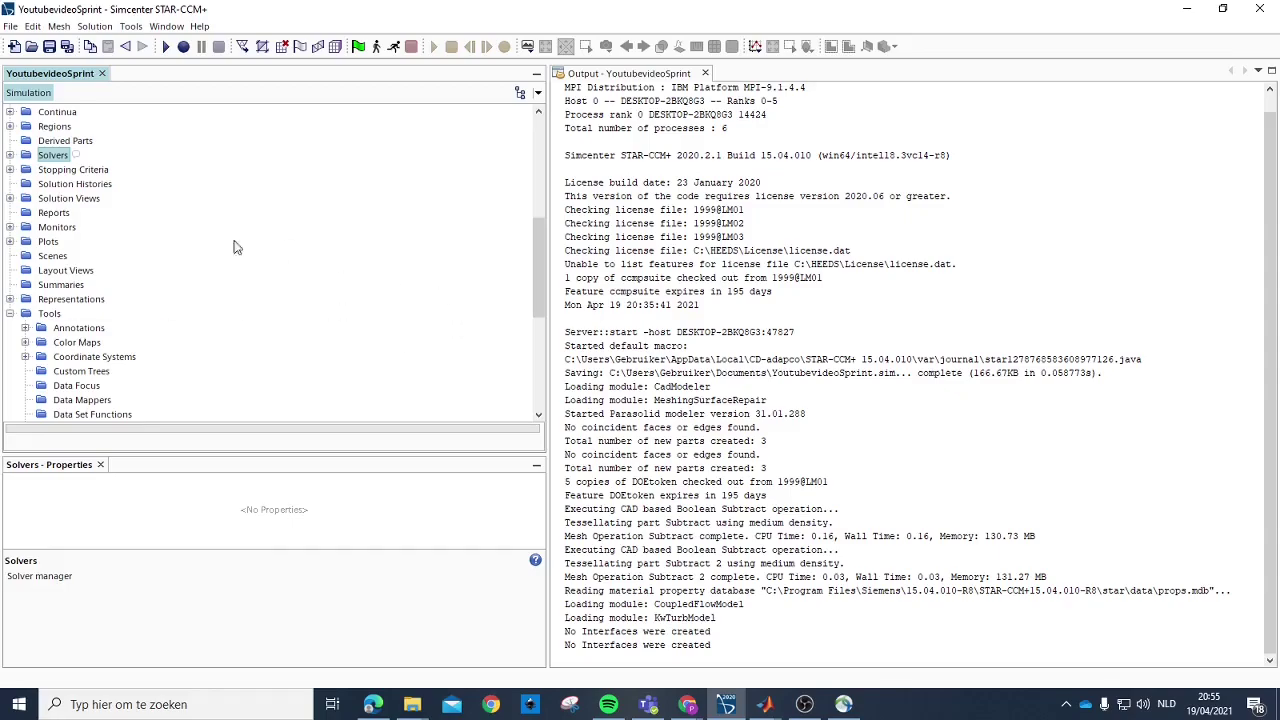
scroll(105, 270, down, 3)
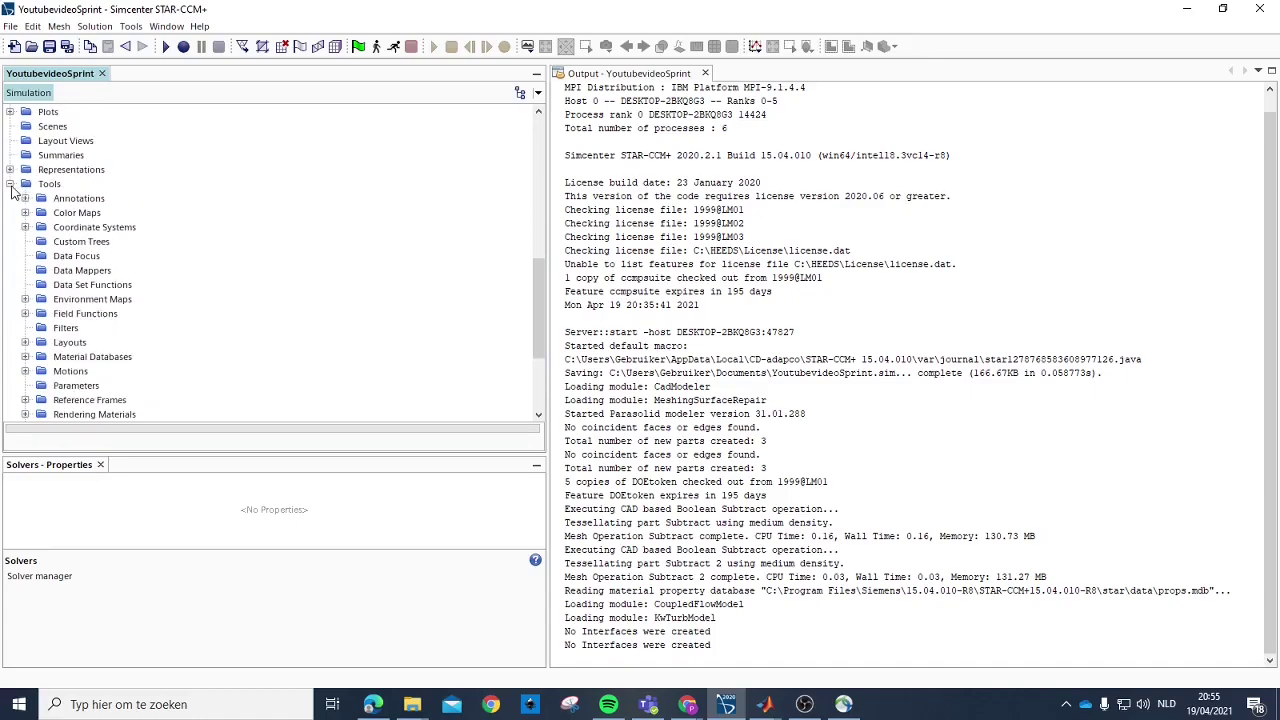
scroll(18, 190, up, 6)
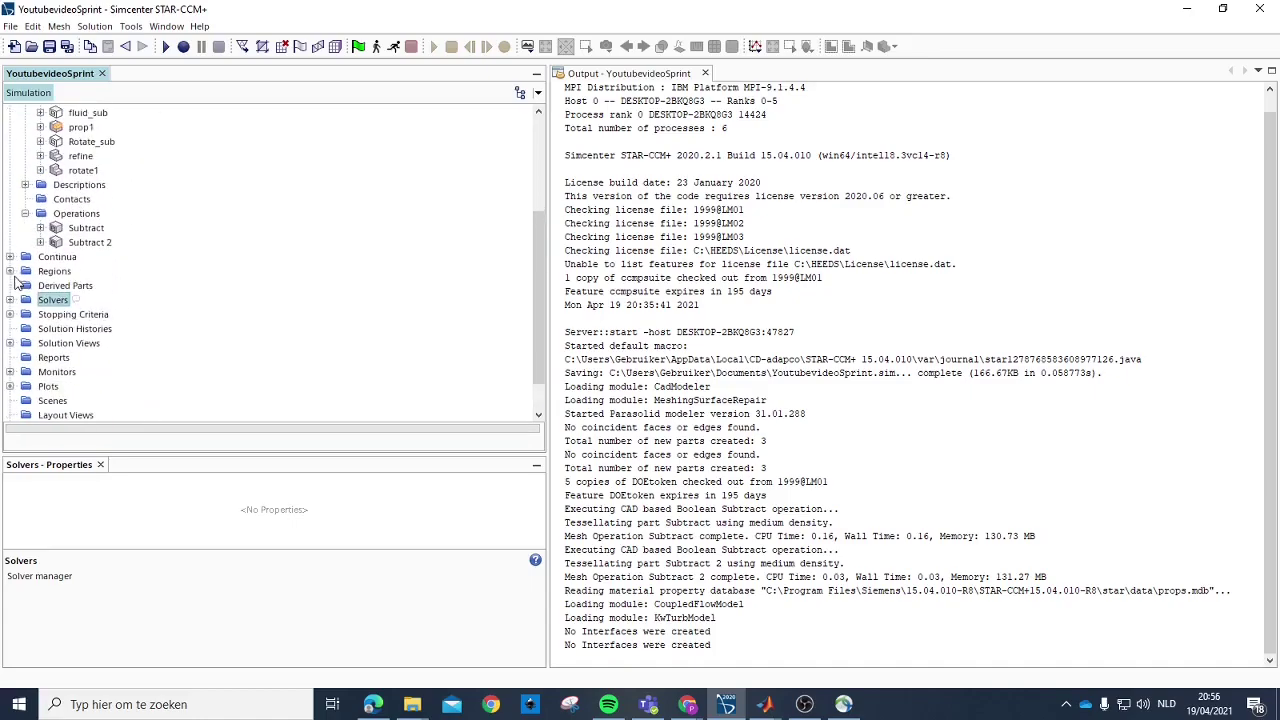
click(9, 271)
click(58, 285)
scroll(45, 260, down, 2)
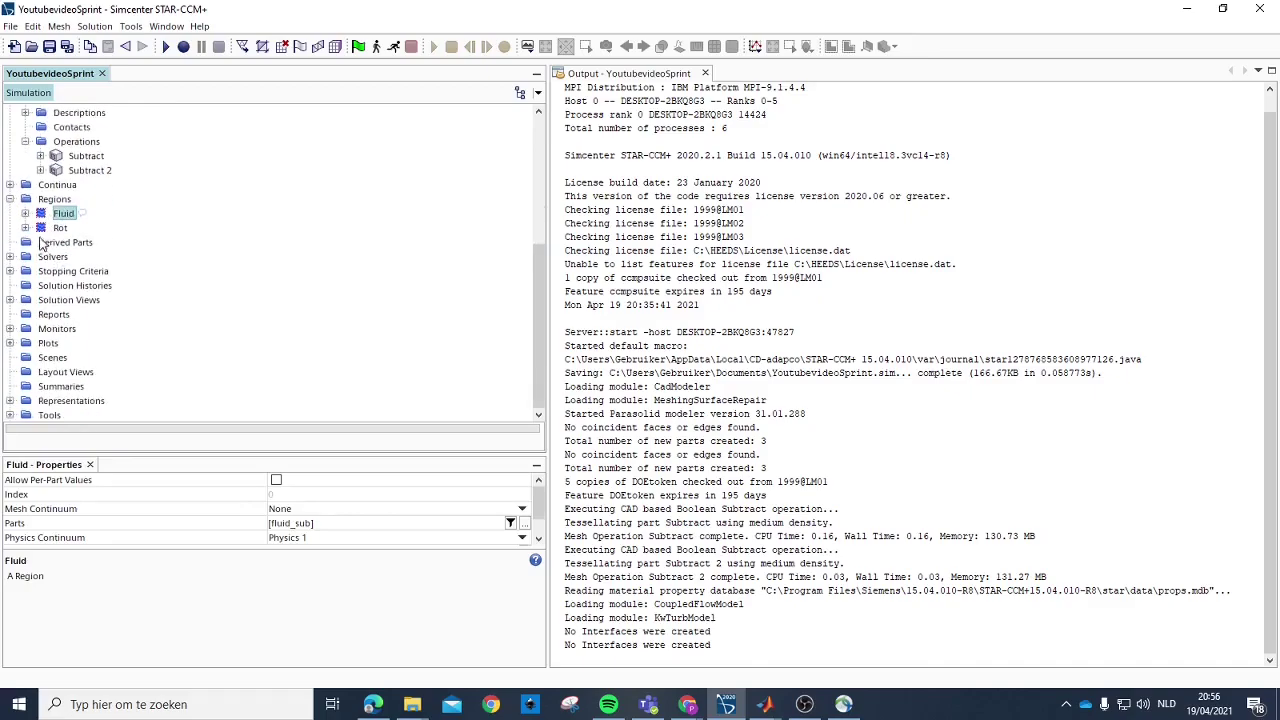
click(25, 213)
scroll(88, 258, down, 1)
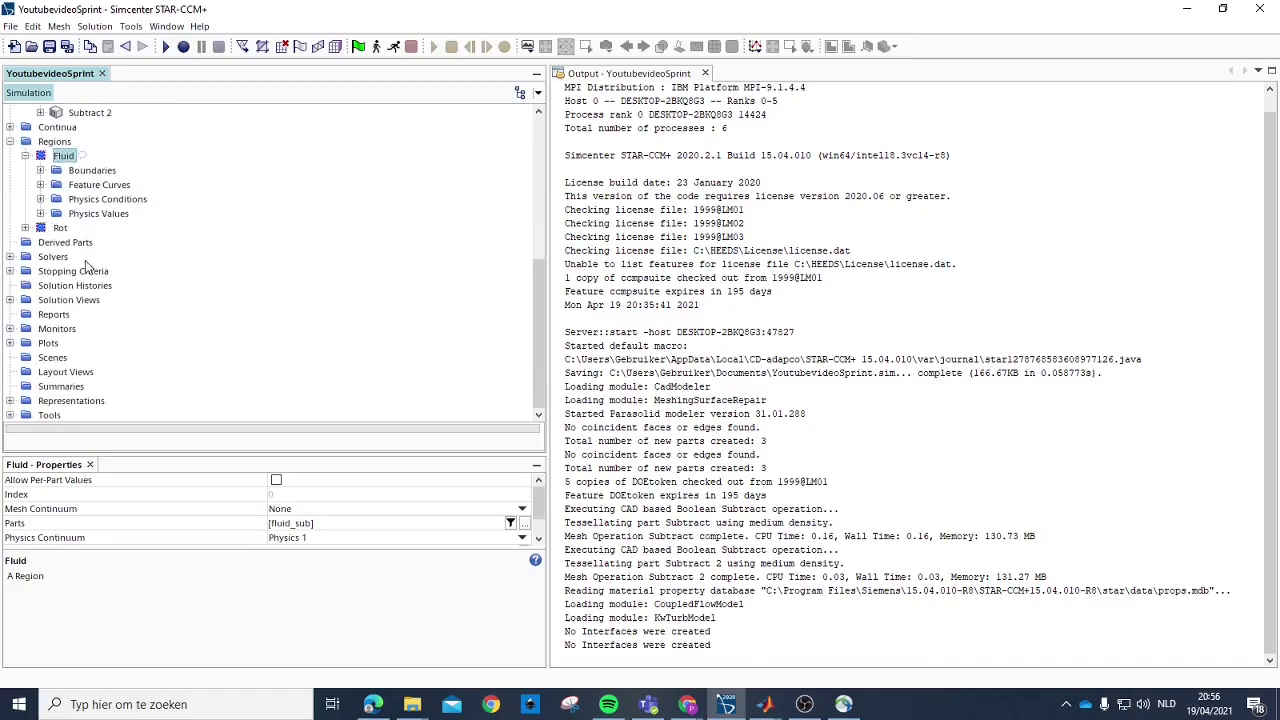
Step: Create a new geometry scene
right_click(44, 357)
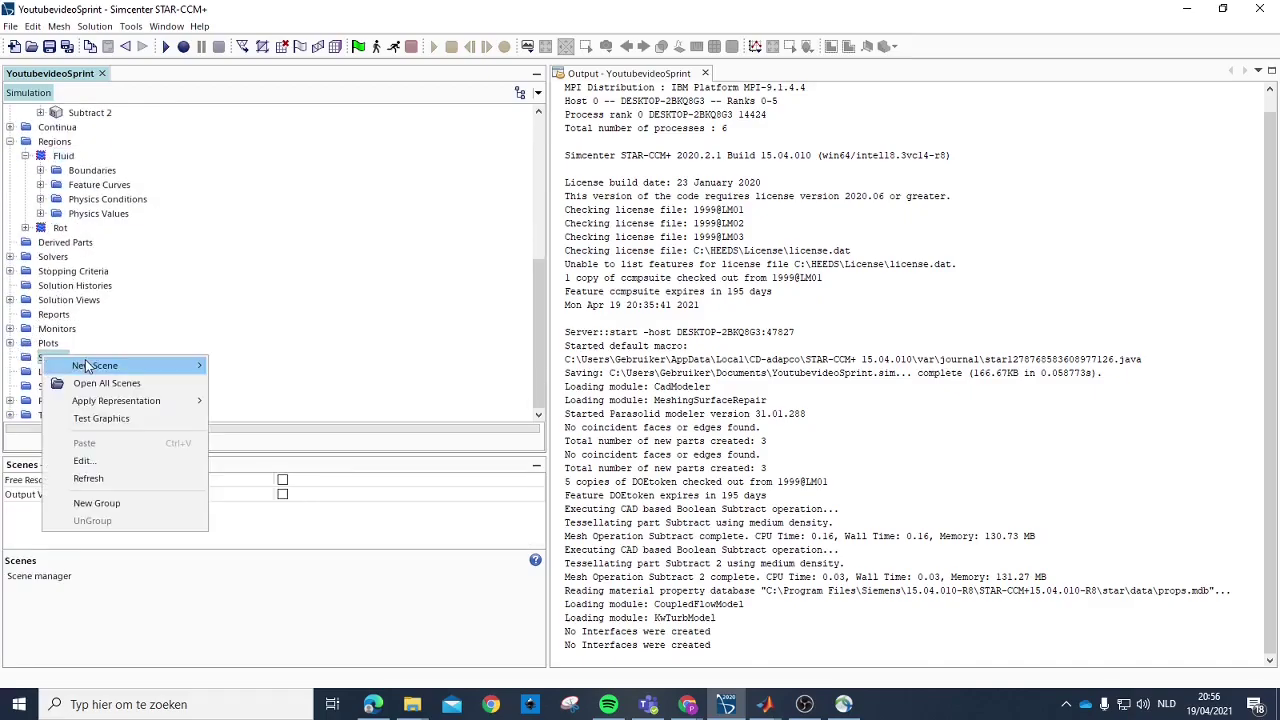
mouse_move(87, 366)
click(250, 368)
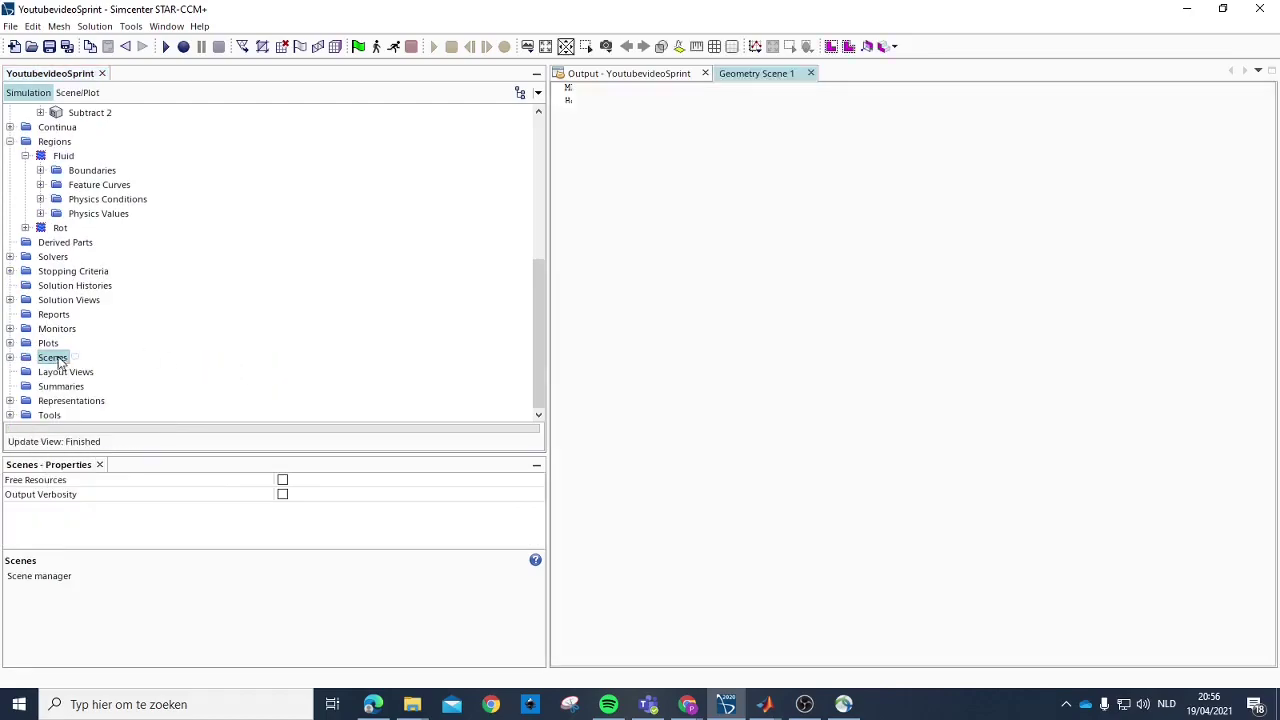
Step: Hide the Outline 1 and Surface 1 displayers of the geometry scene
click(78, 92)
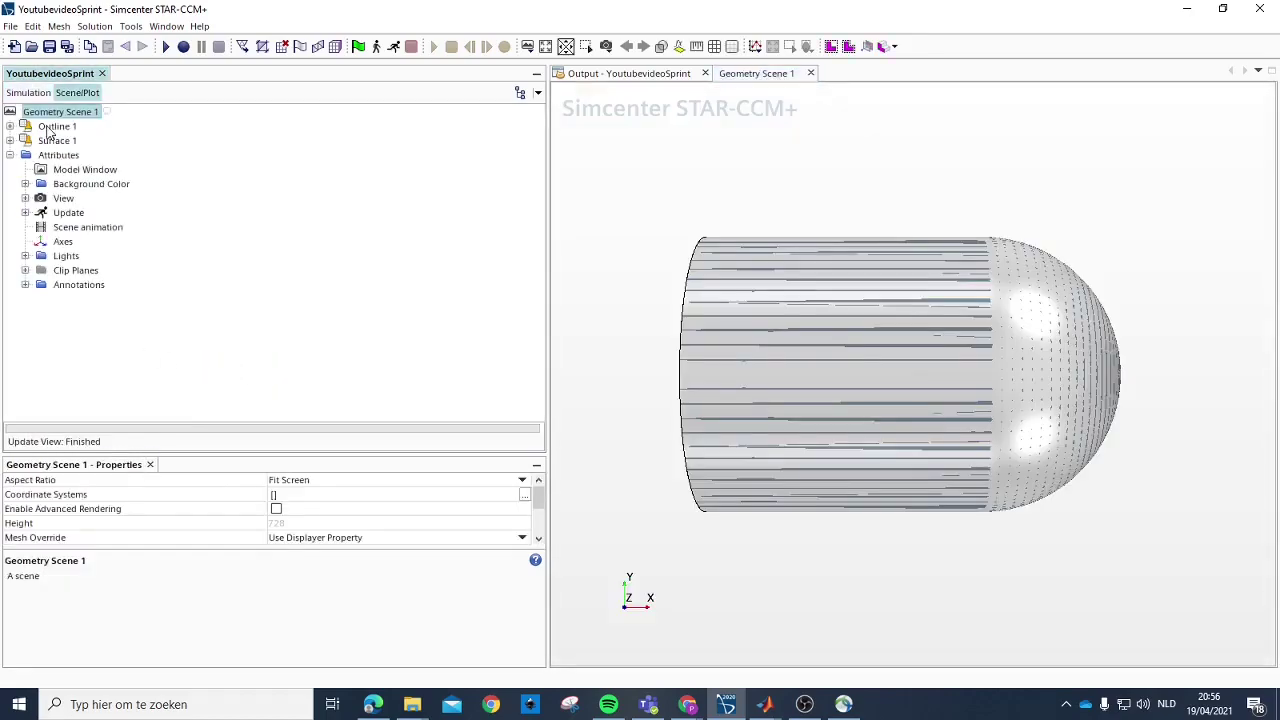
right_click(48, 130)
click(100, 133)
right_click(53, 142)
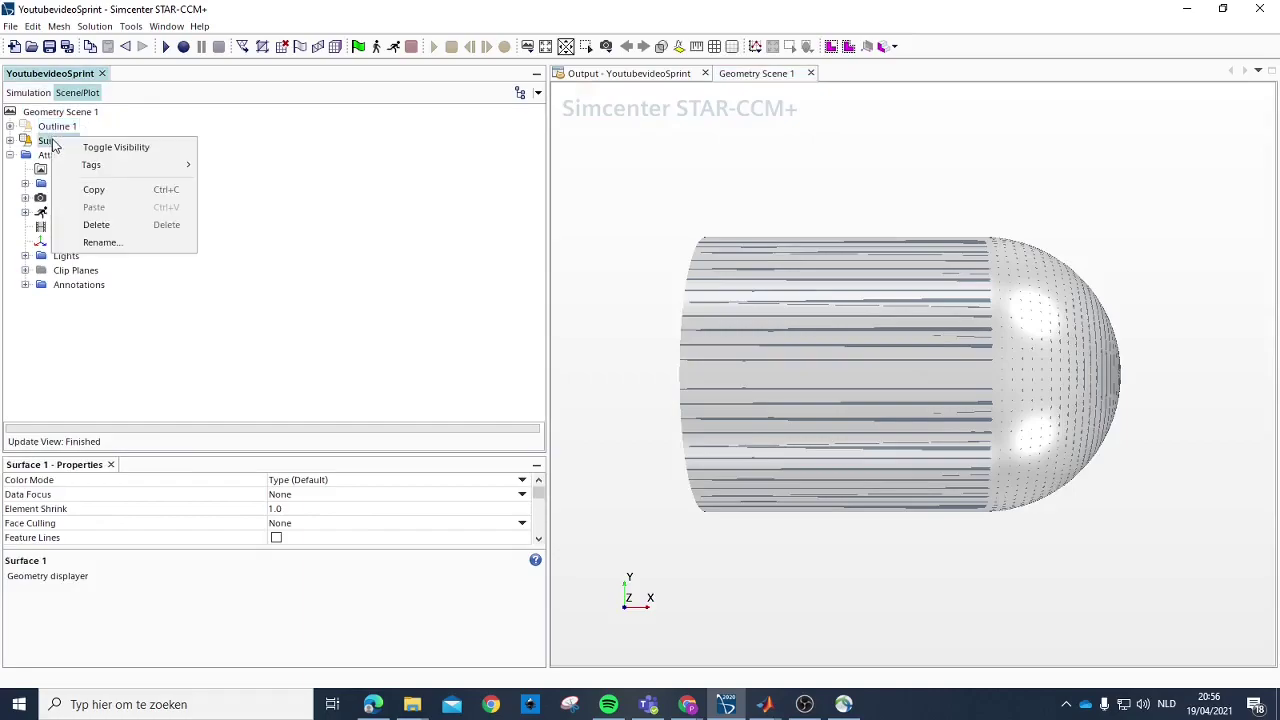
click(100, 147)
Step: Return to the simulation tree, highlight the Fluid region in the geometry scene and expand its boundaries
click(28, 92)
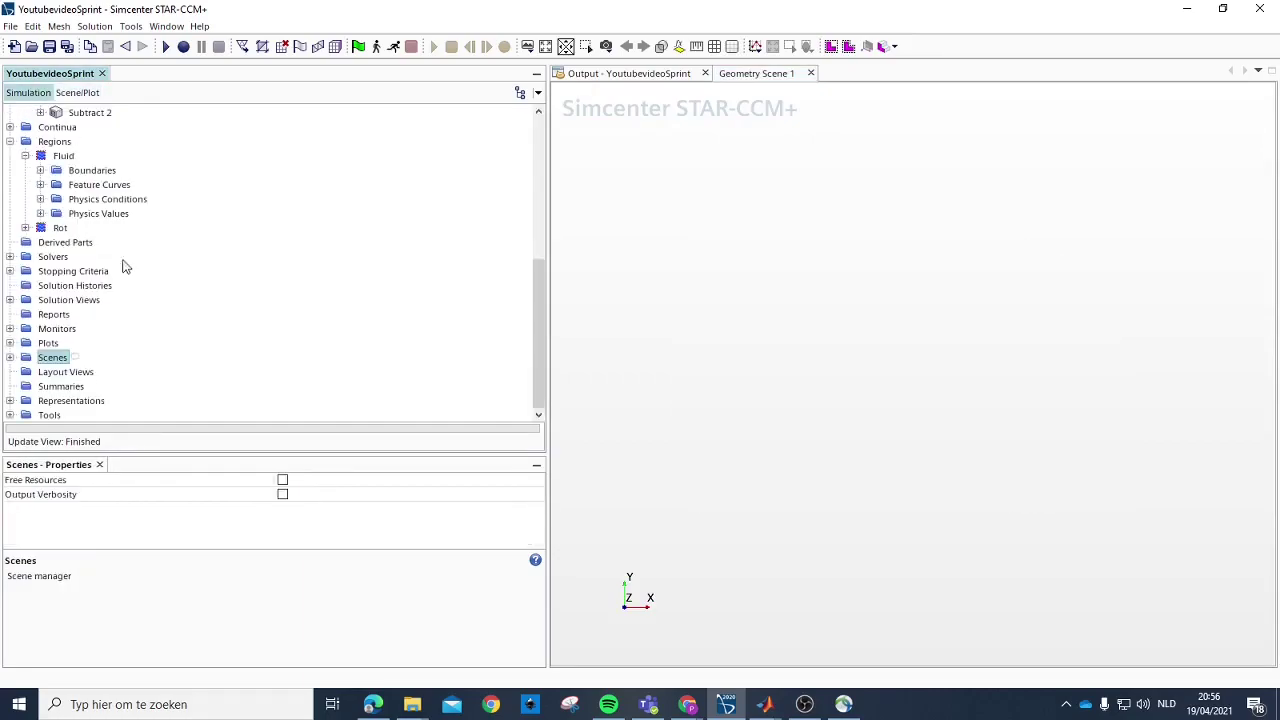
scroll(58, 240, up, 2)
click(62, 242)
drag(611, 289, 431, 294)
click(40, 257)
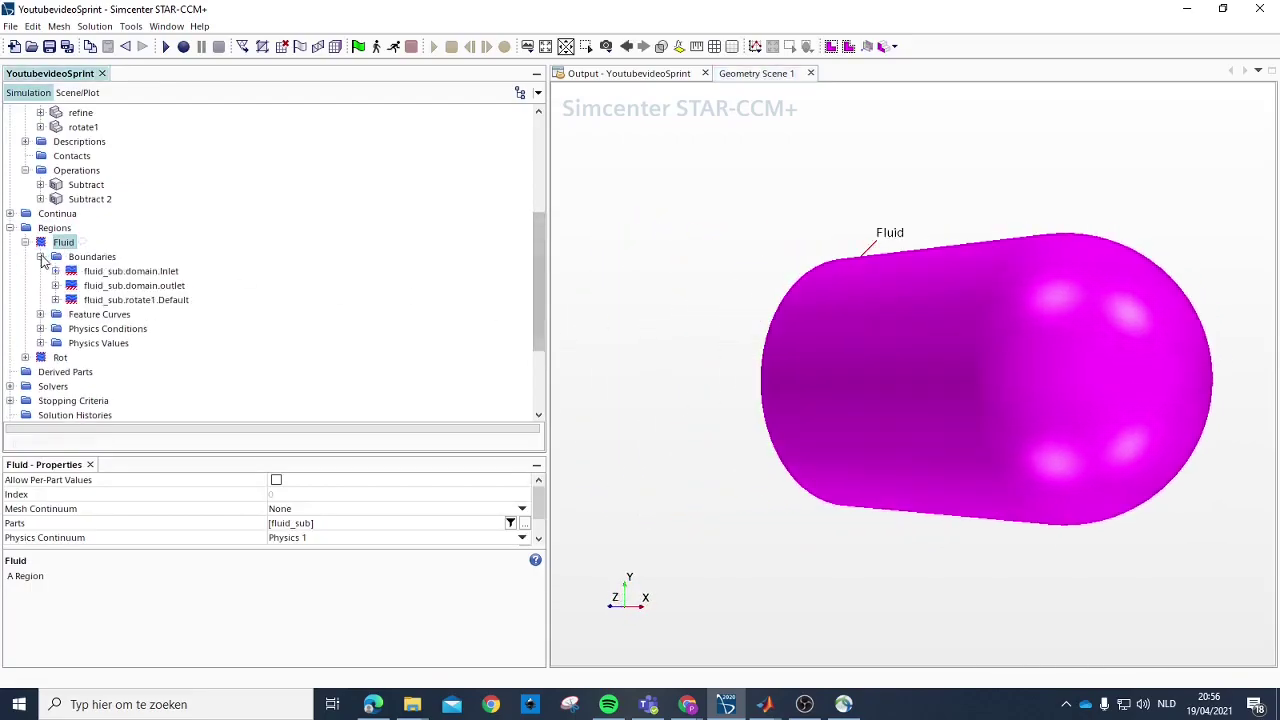
Step: Examine the Fluid region's inlet, outlet and rotate1.Default boundaries one by one in the geometry scene
click(130, 271)
drag(797, 372, 1045, 387)
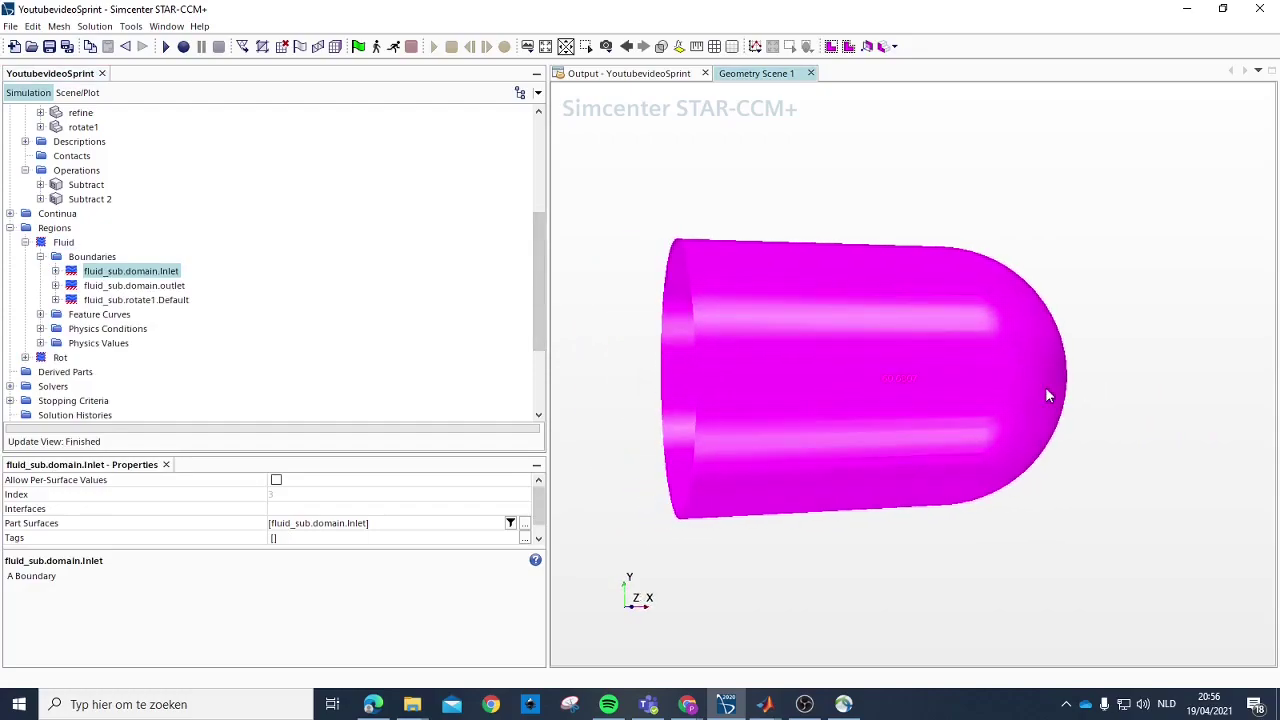
click(162, 287)
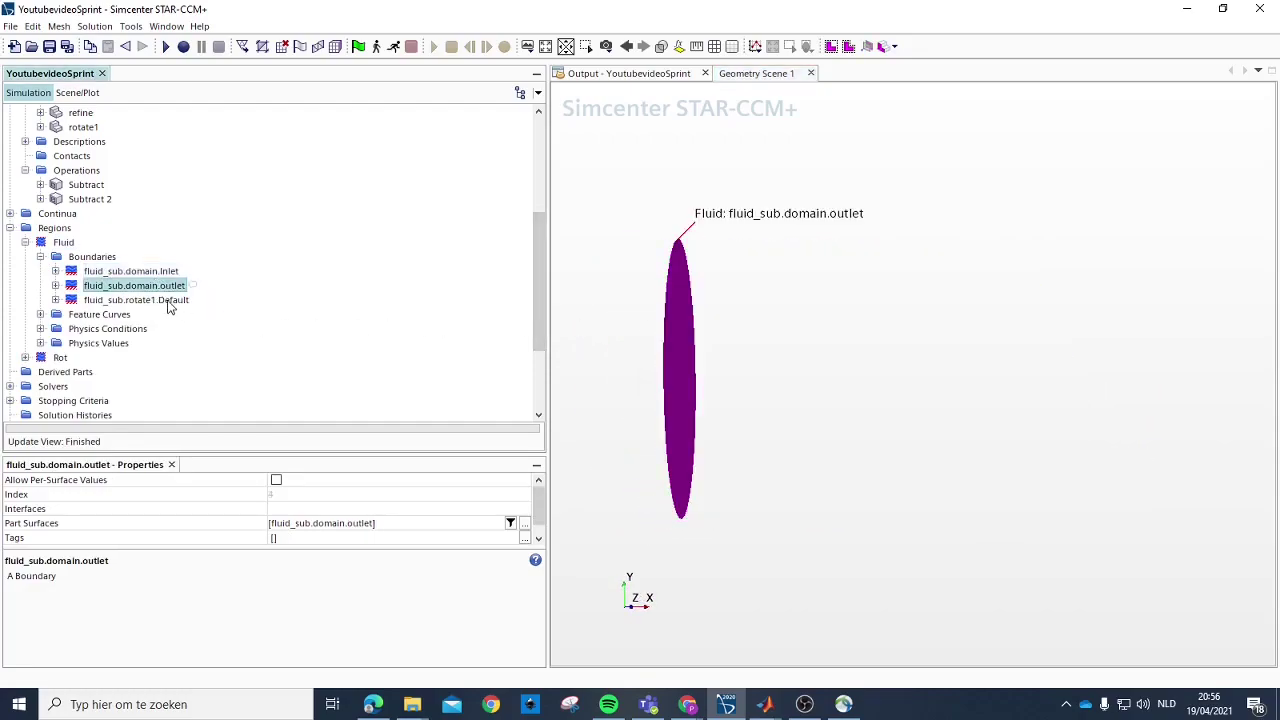
click(136, 300)
drag(1034, 382, 1075, 380)
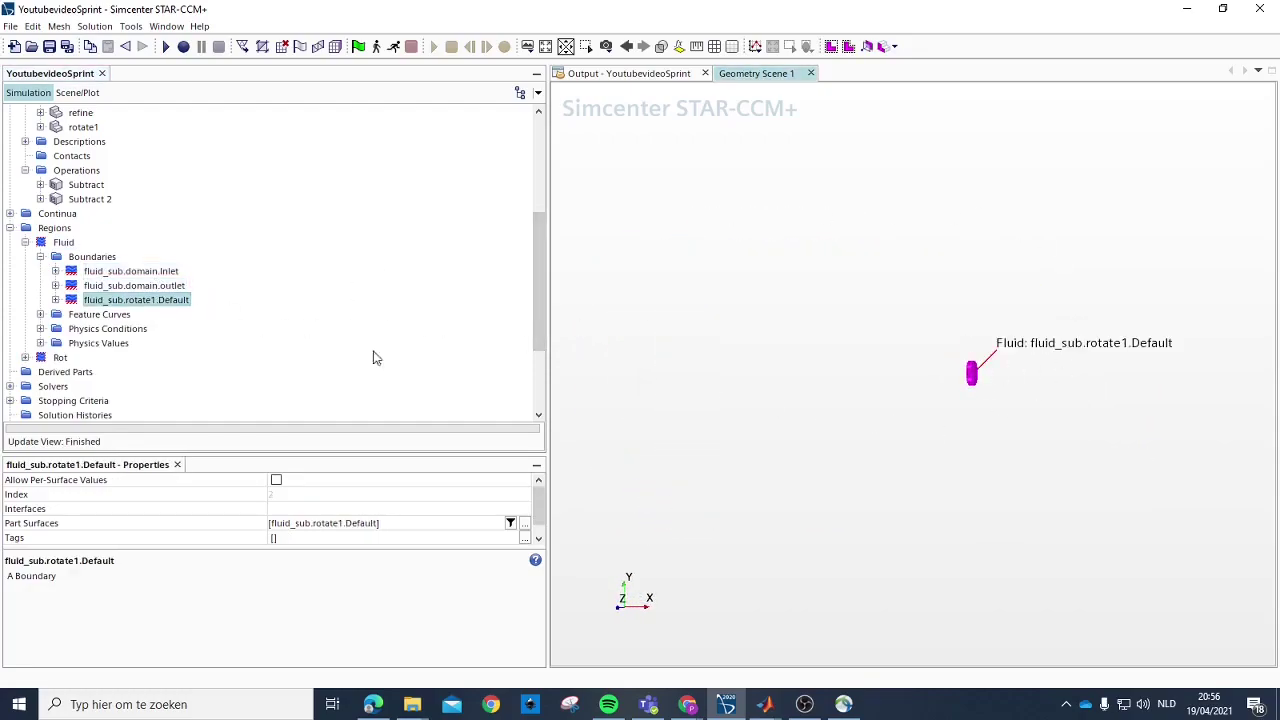
scroll(60, 215, up, 1)
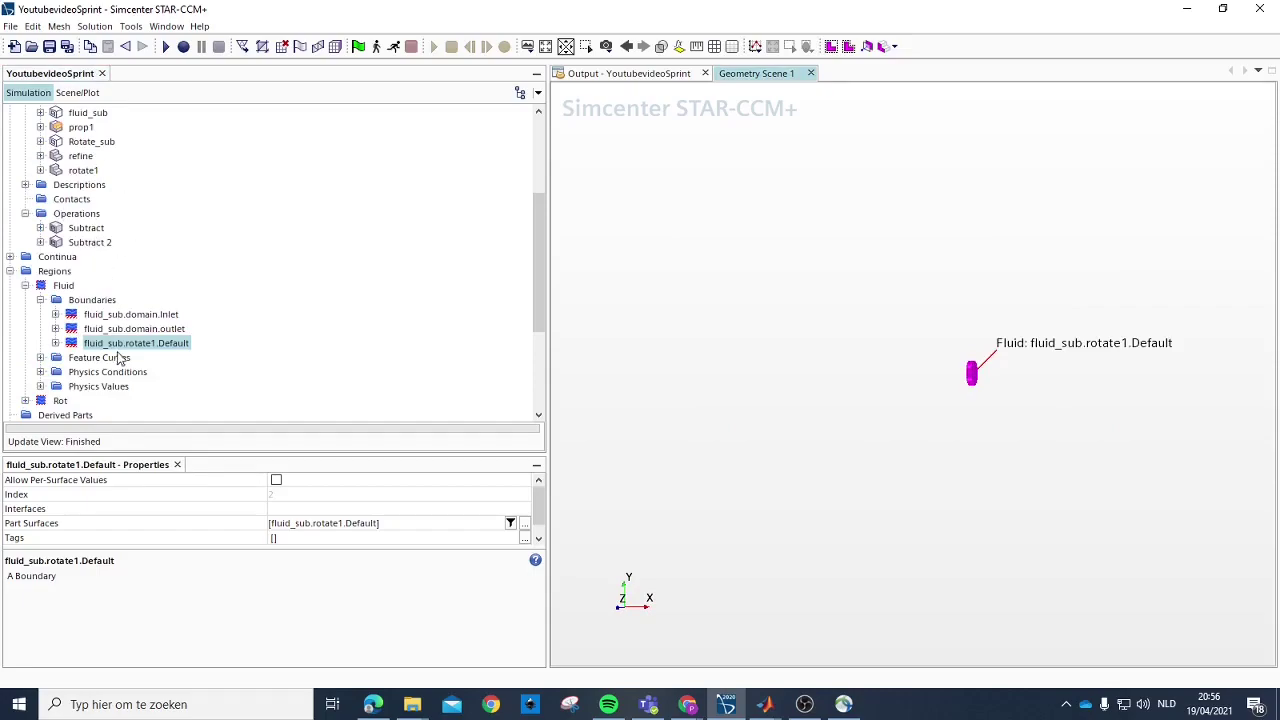
scroll(105, 284, up, 2)
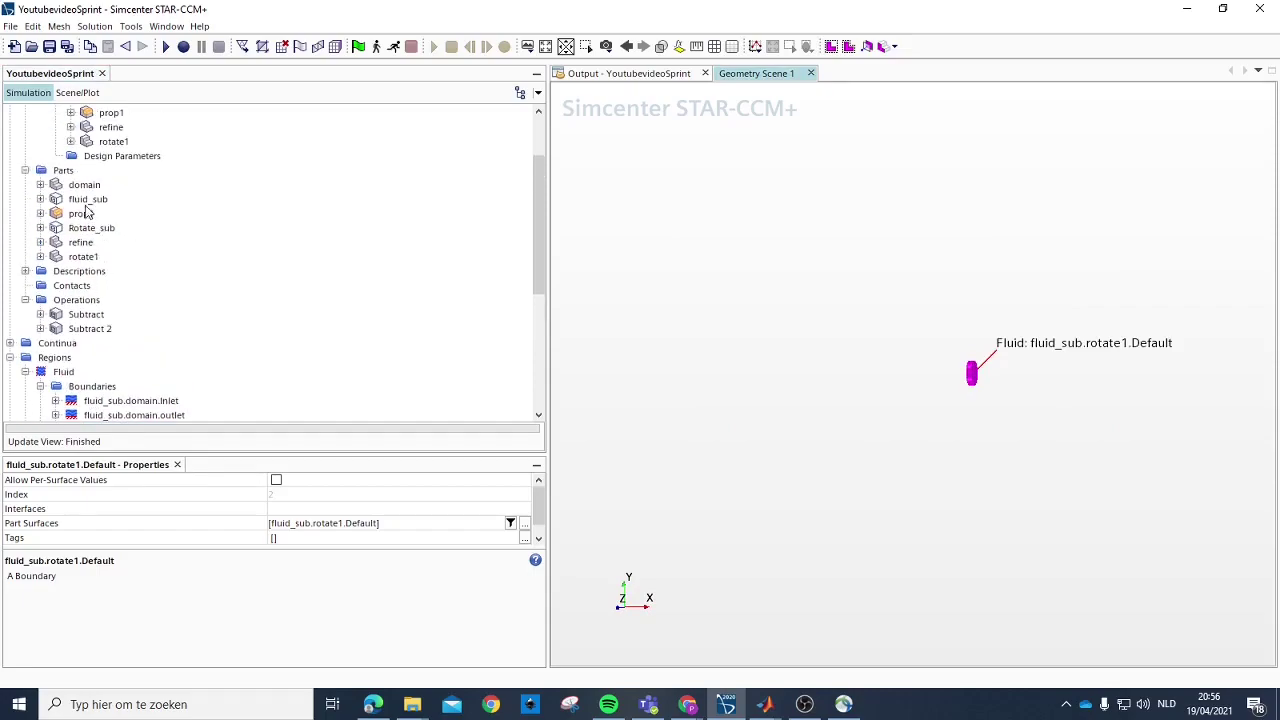
scroll(87, 210, down, 1)
scroll(995, 410, up, 3)
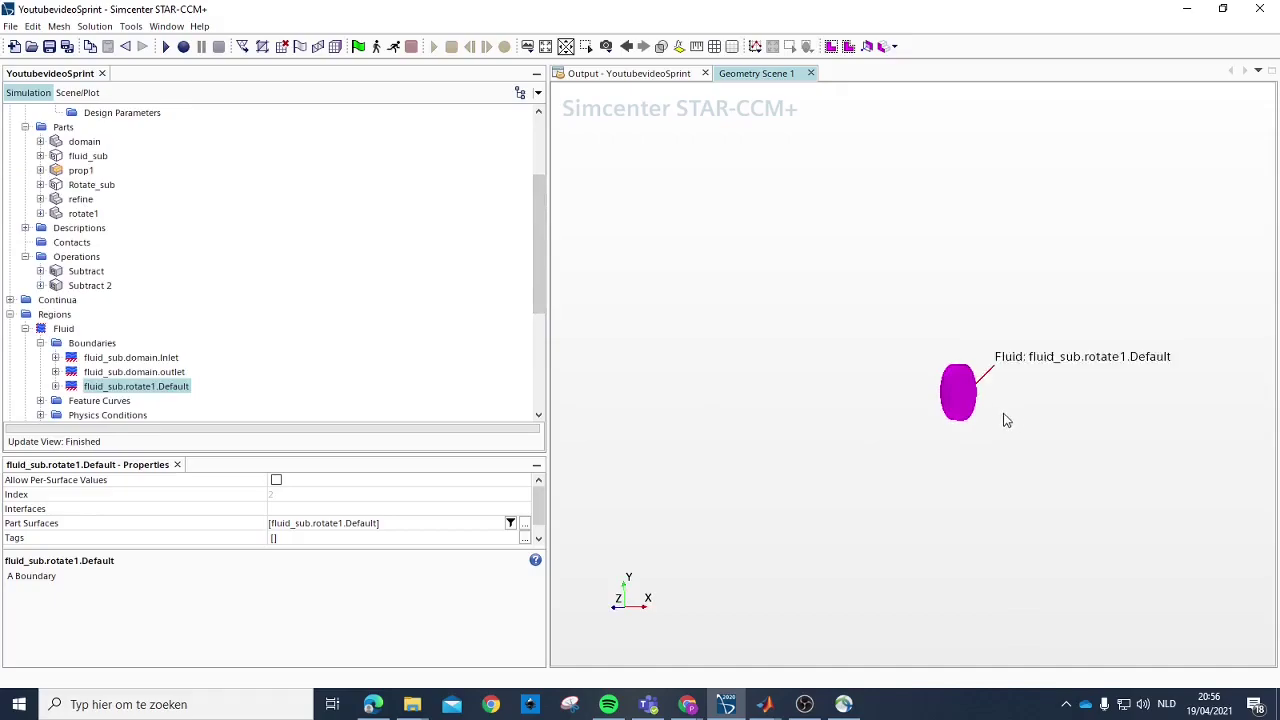
scroll(160, 300, down, 2)
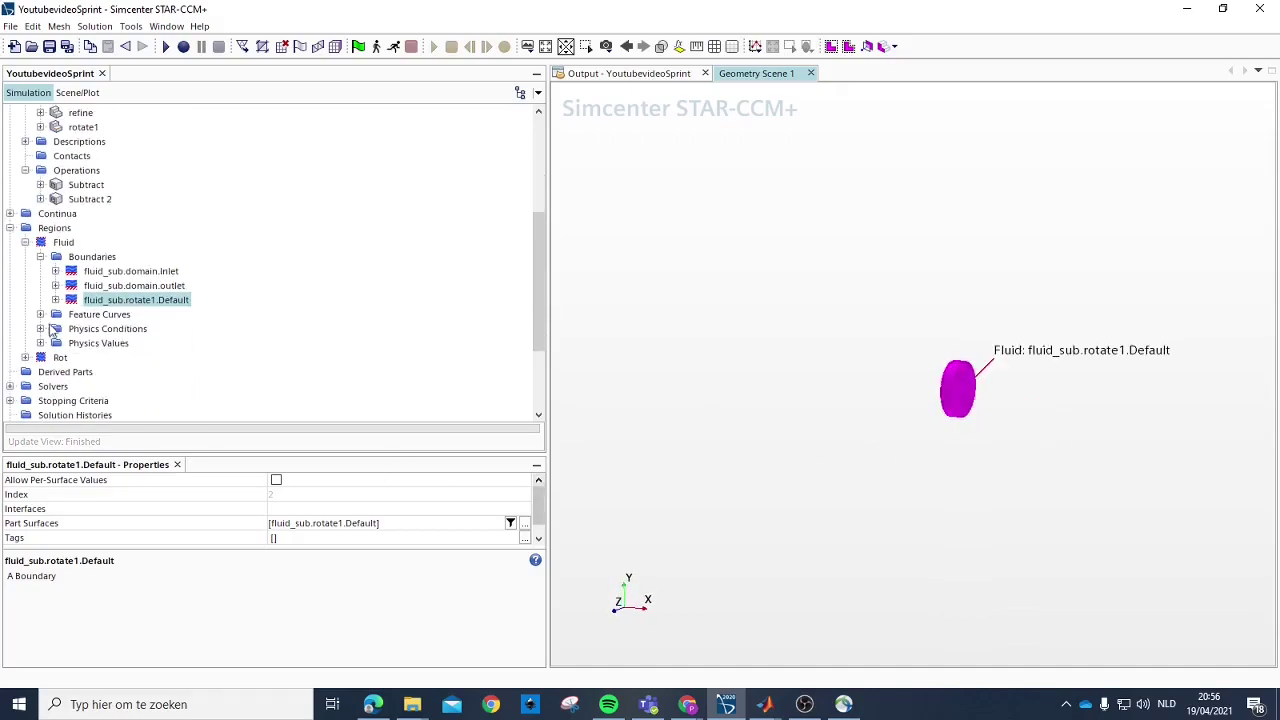
Step: Expand the inlet boundary's physics conditions and values and review its tangential velocity and reference frame specifications
click(150, 271)
scroll(1062, 388, down, 2)
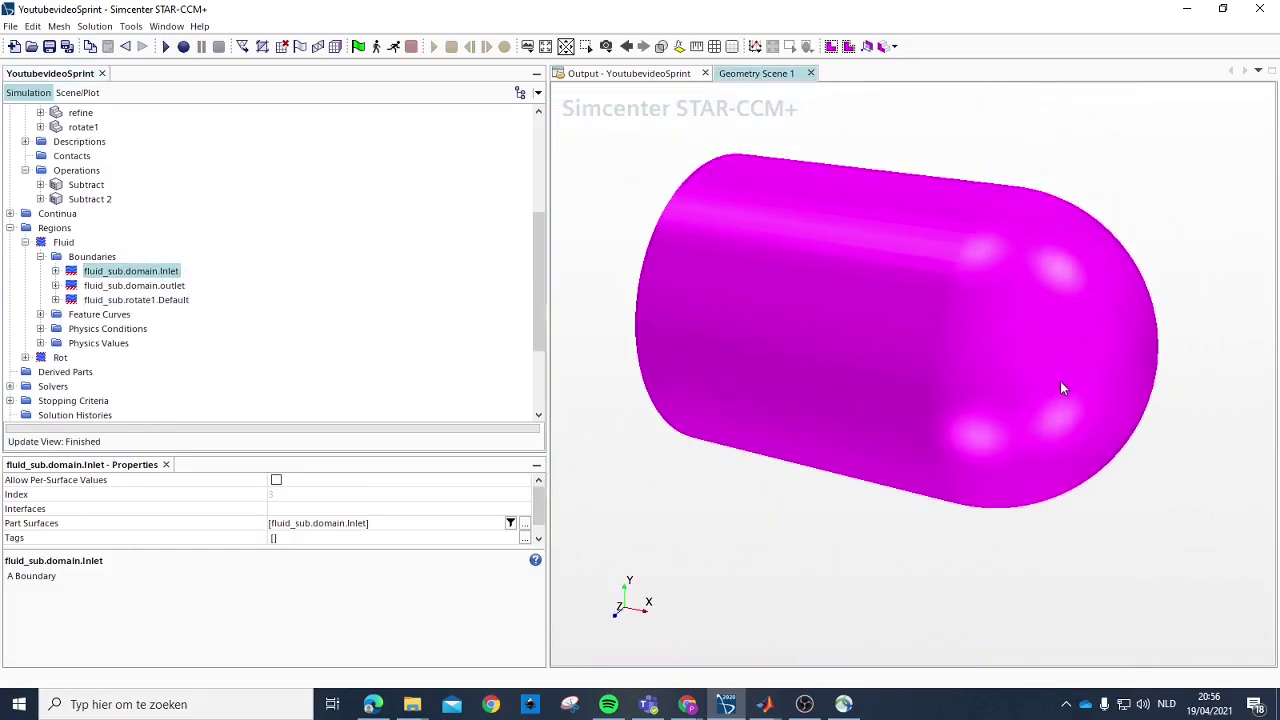
click(55, 271)
click(70, 300)
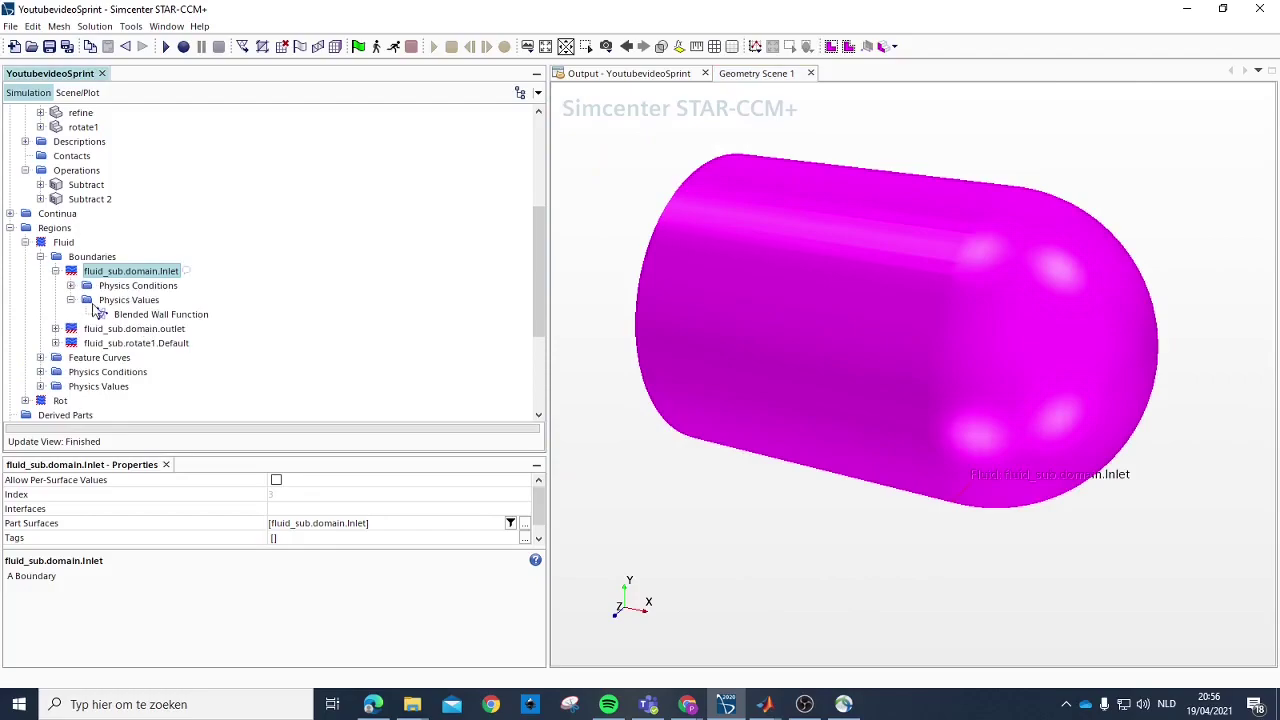
click(70, 285)
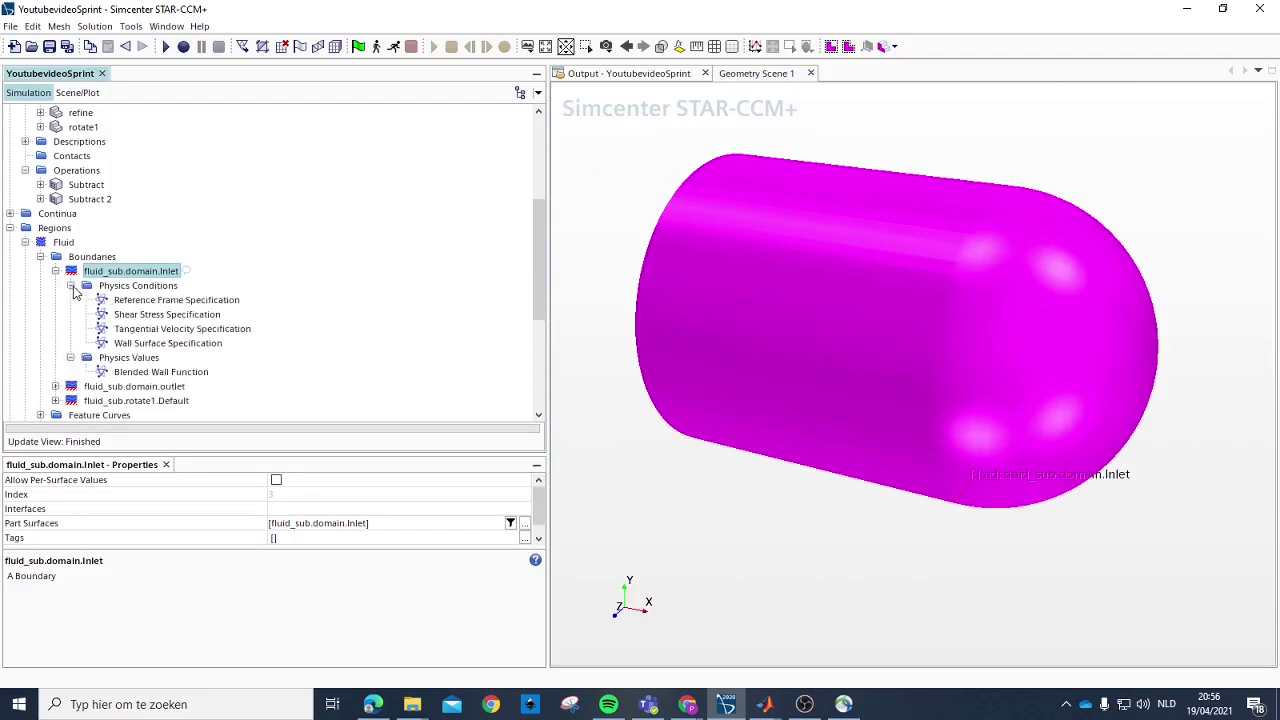
click(191, 330)
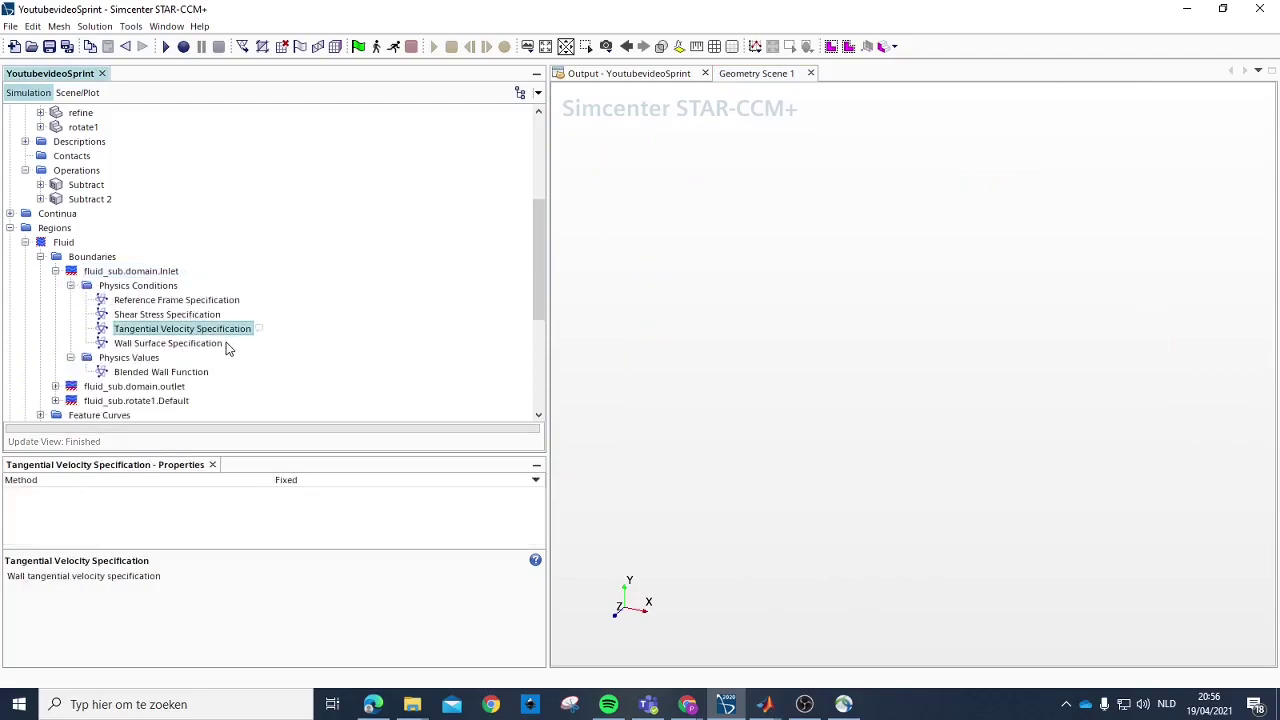
click(194, 302)
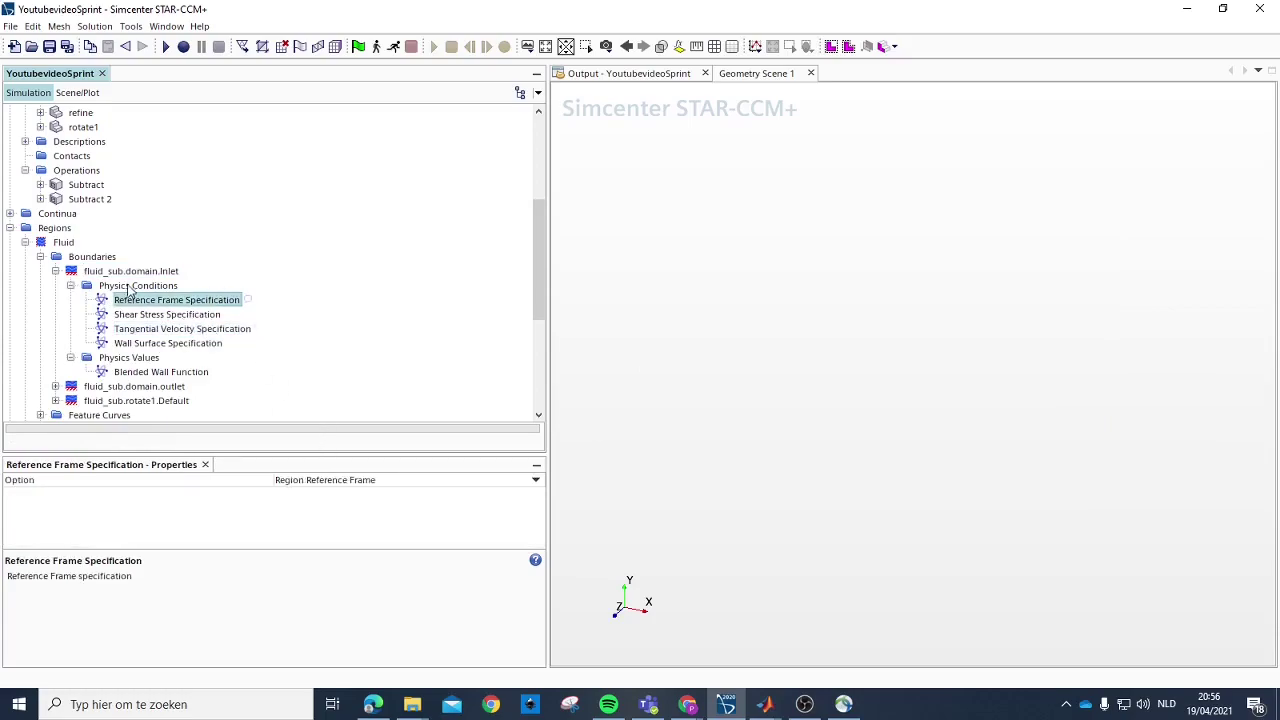
Step: Set the type of the fluid_sub.domain.Inlet boundary to Velocity Inlet
click(140, 272)
right_click(127, 269)
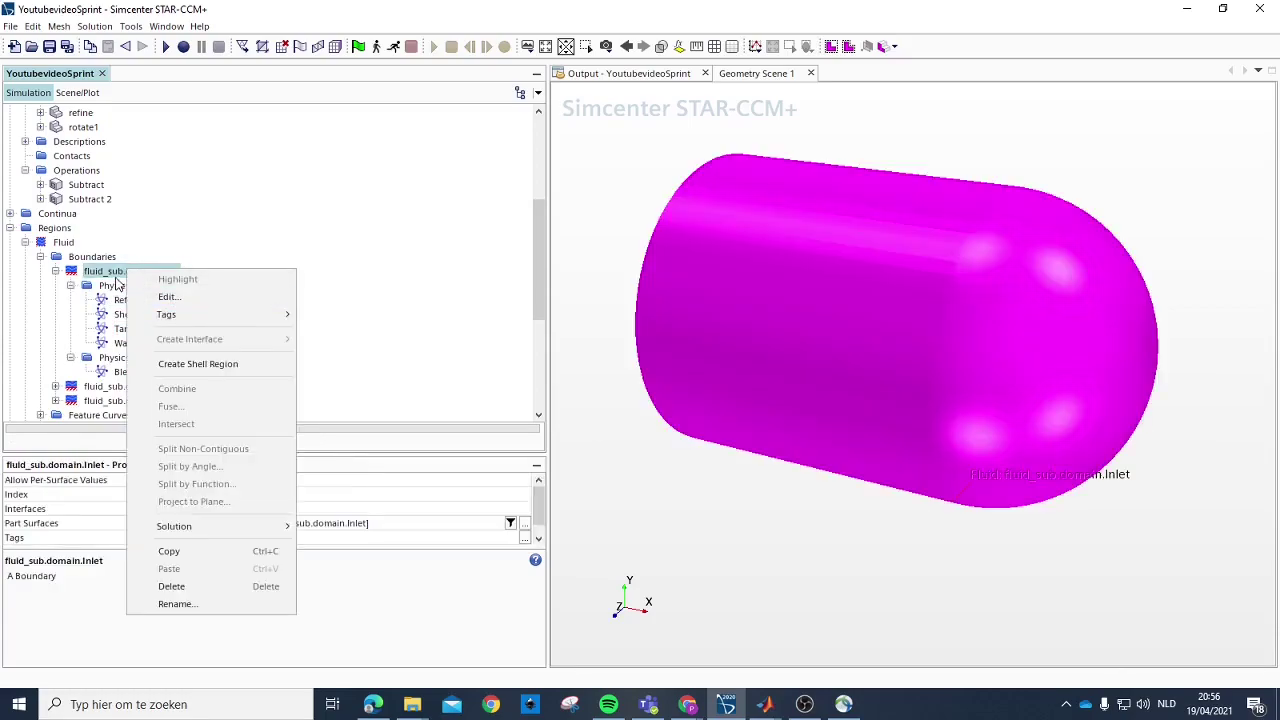
key(Escape)
scroll(325, 518, down, 1)
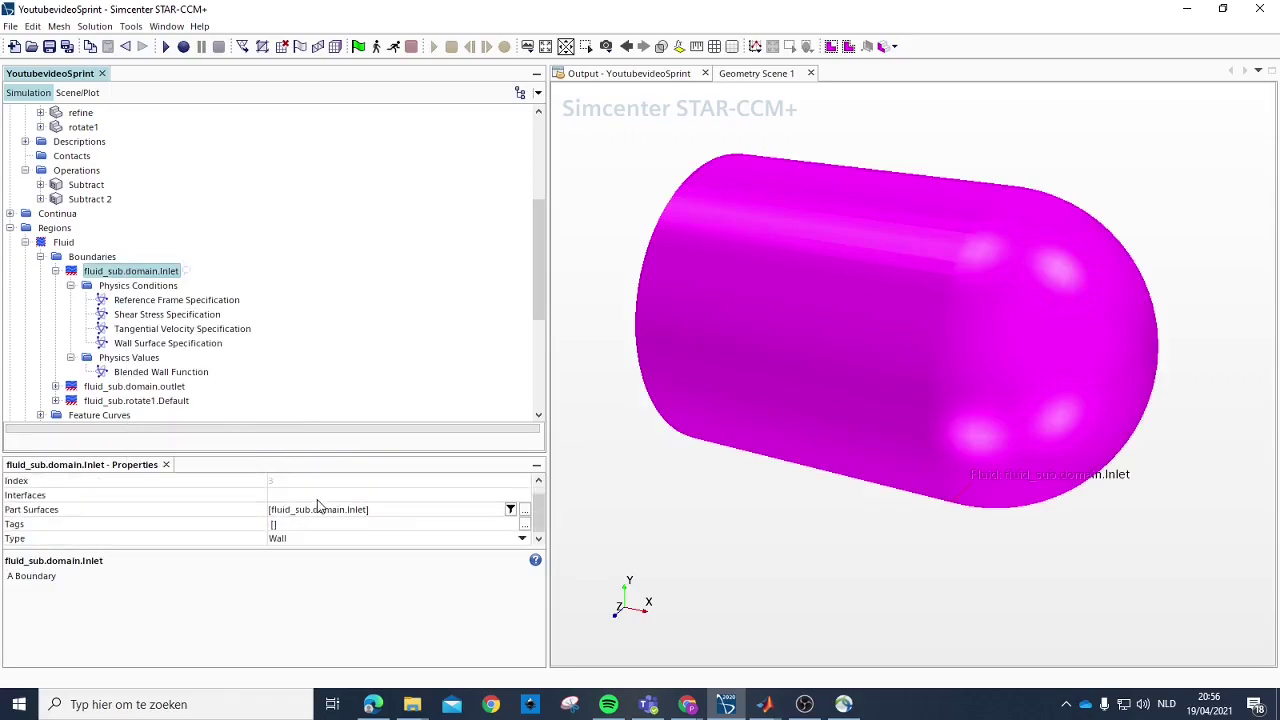
click(285, 538)
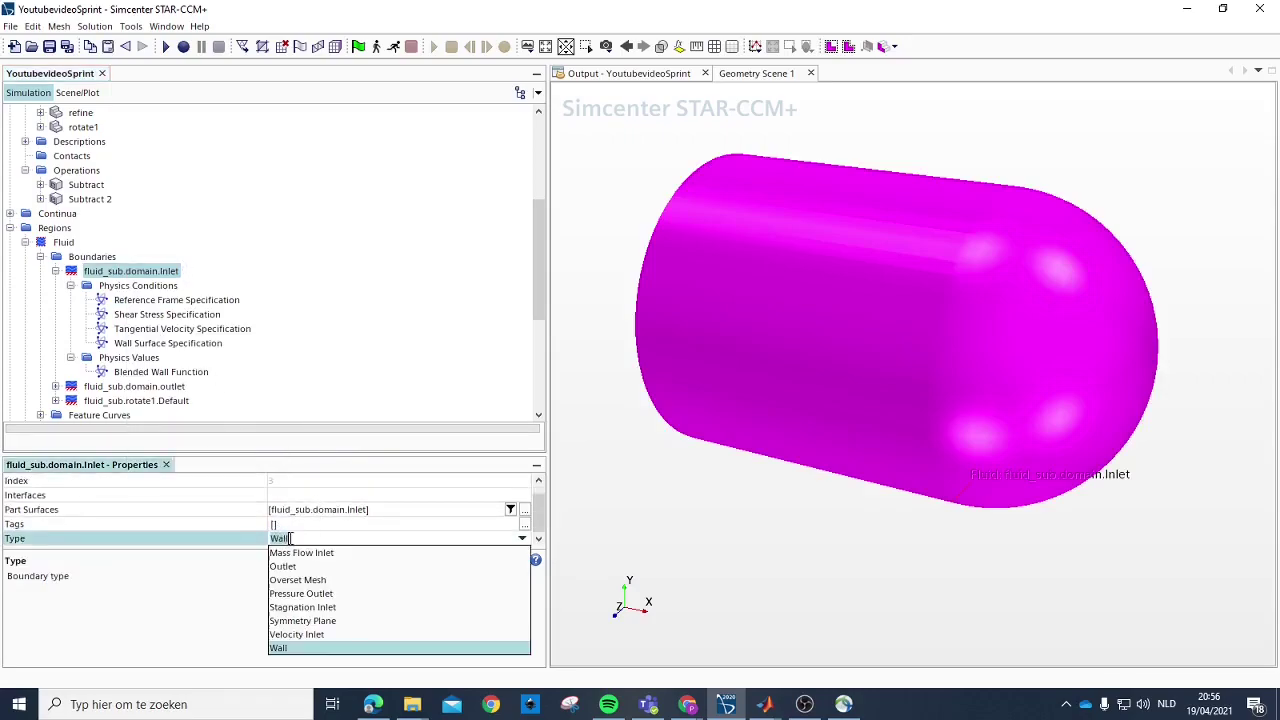
click(318, 634)
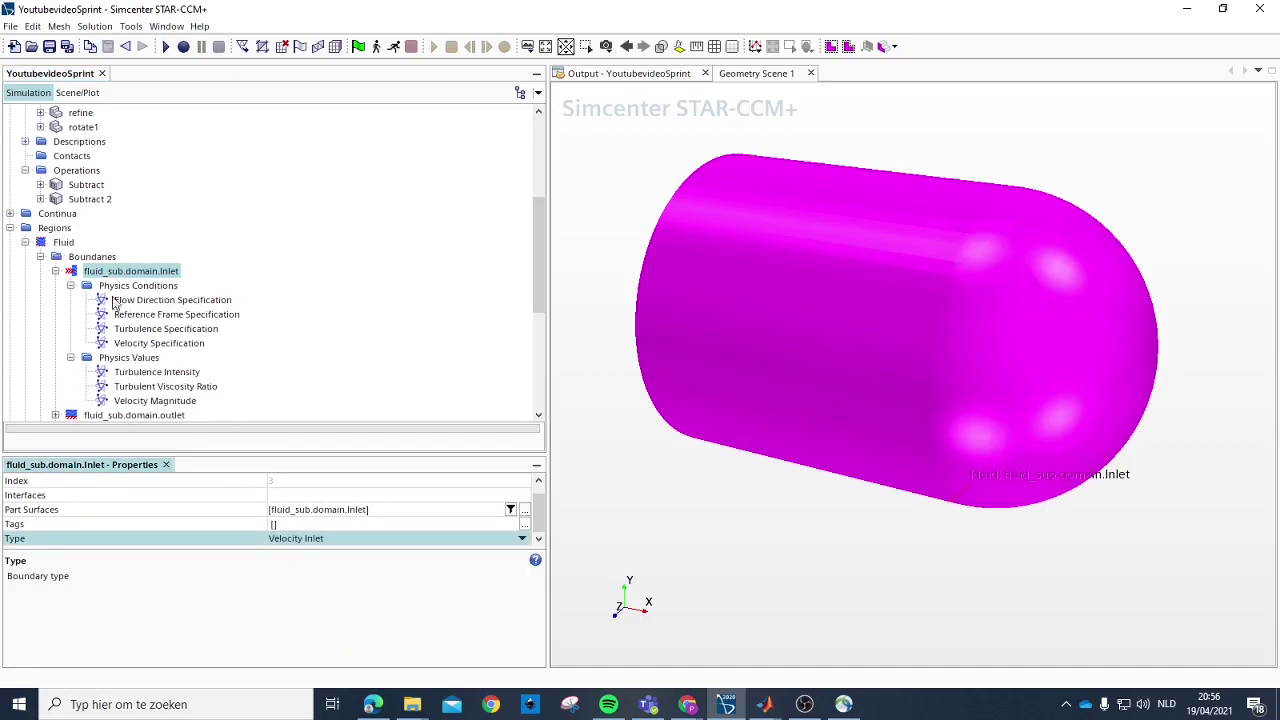
Step: Check the inlet's velocity and flow direction specifications and set its velocity magnitude to 8.5 m/s
click(163, 345)
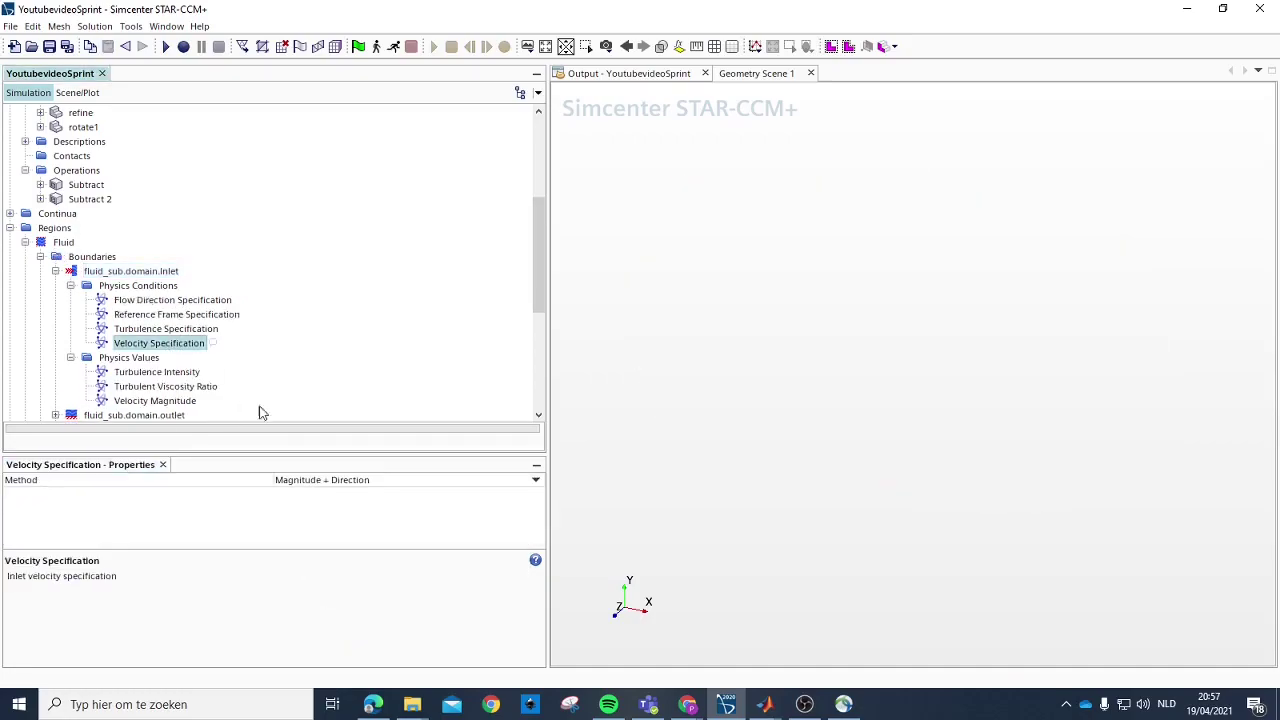
click(185, 300)
scroll(180, 395, down, 1)
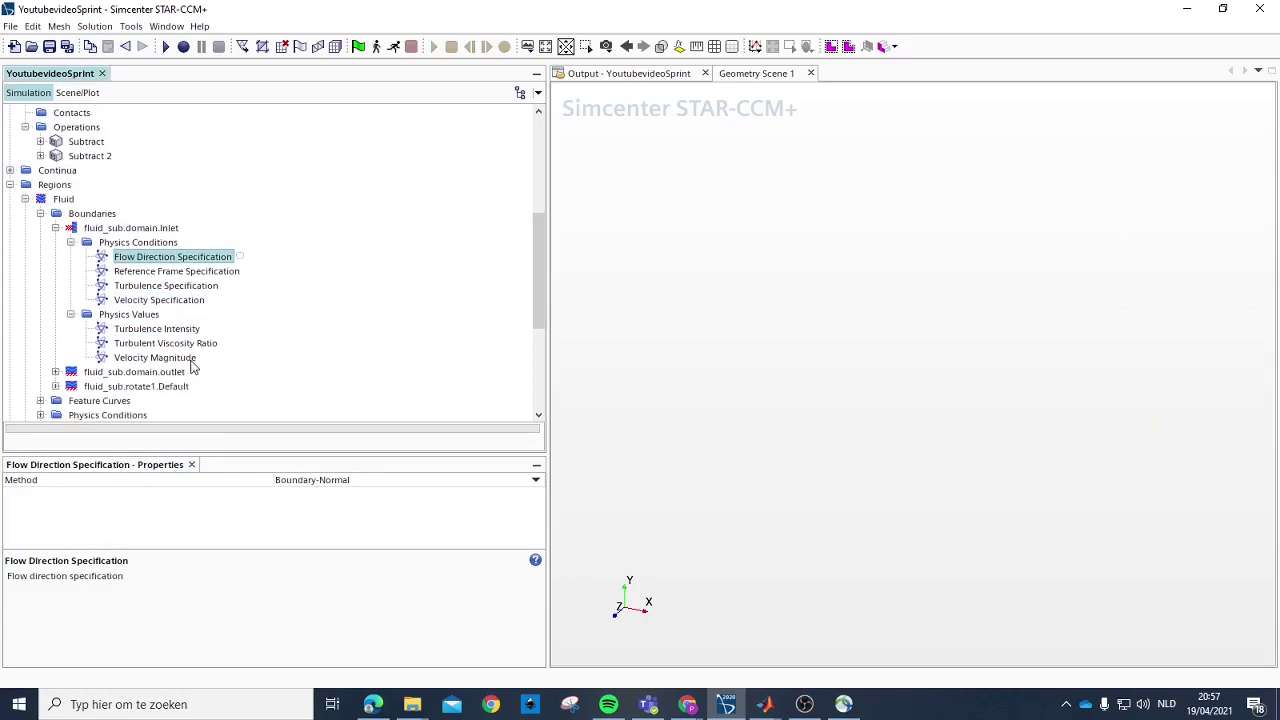
click(172, 358)
click(311, 507)
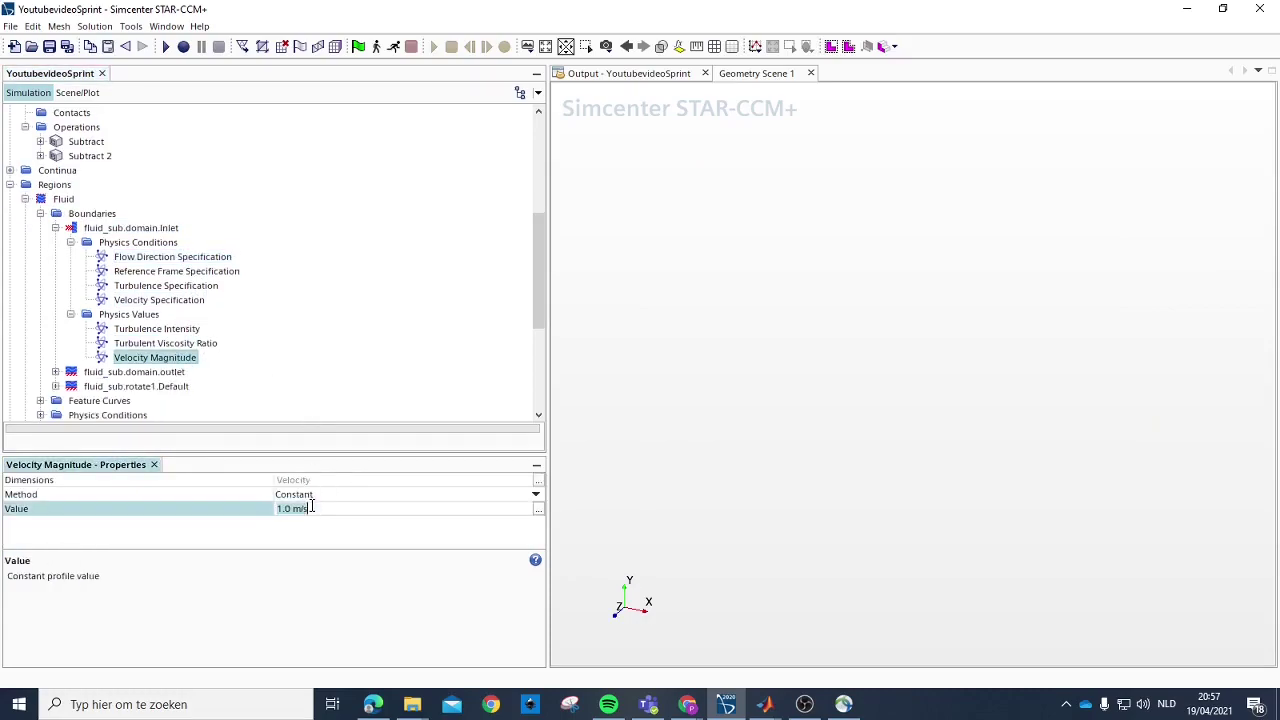
text(8.)
key(Return)
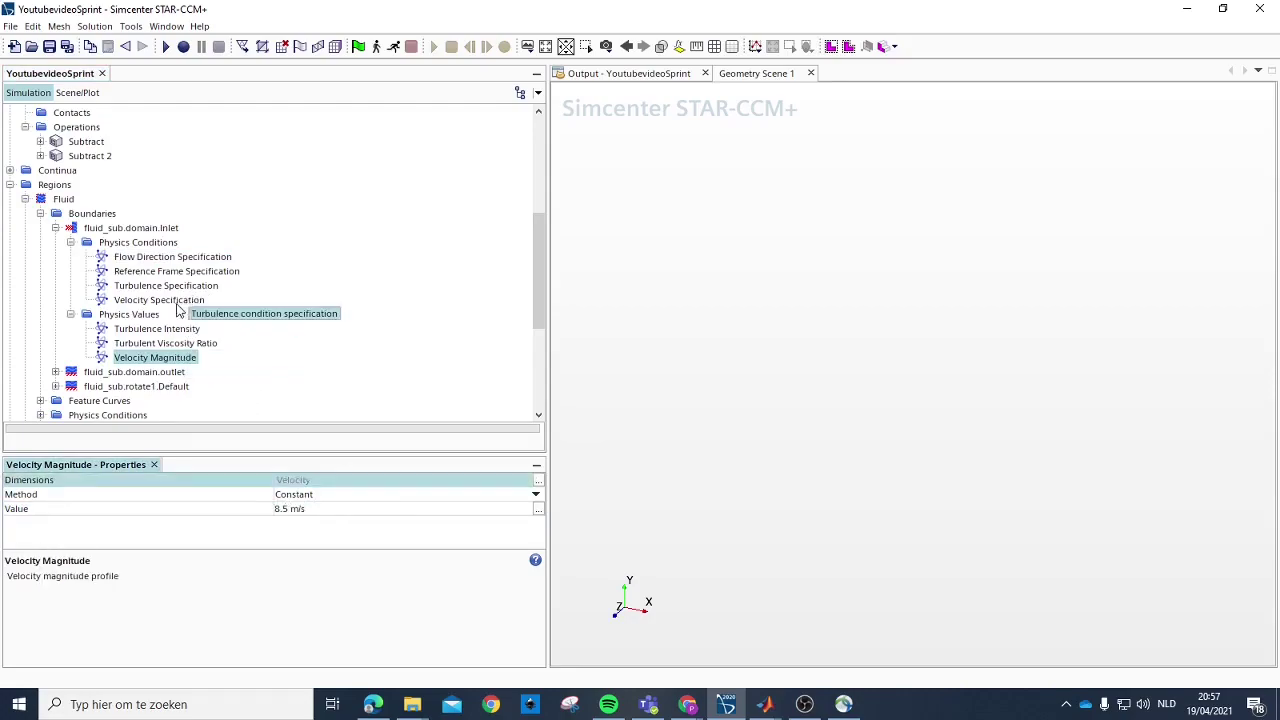
Step: Change the inlet's velocity specification method to Components and set the velocity to [-8.5, 0.0, 0.0] m/s
click(165, 286)
click(160, 300)
click(360, 480)
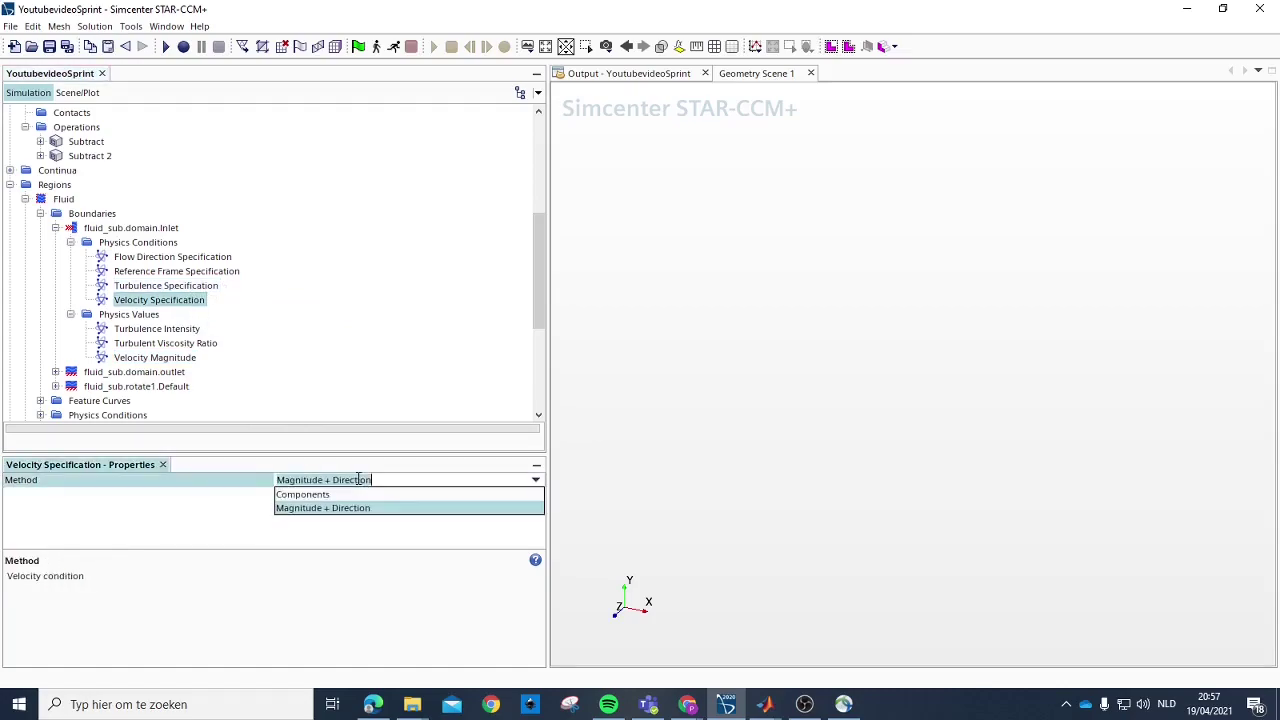
click(318, 495)
click(133, 344)
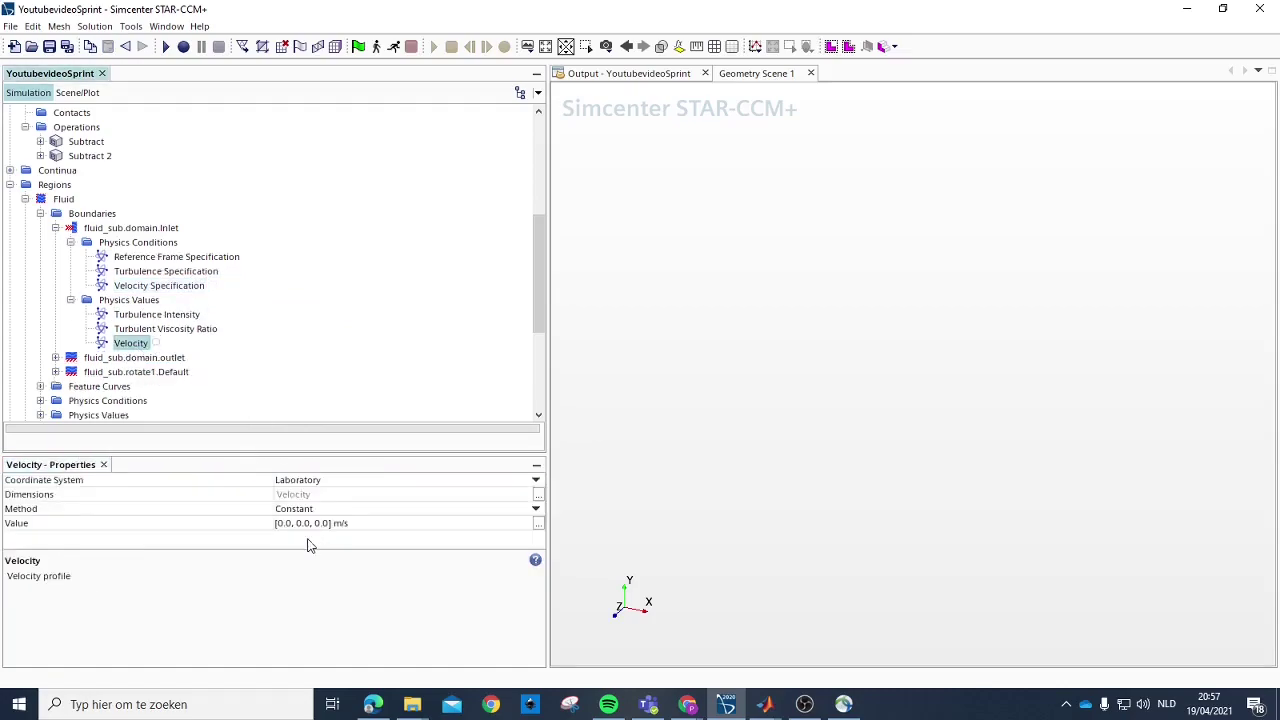
click(308, 524)
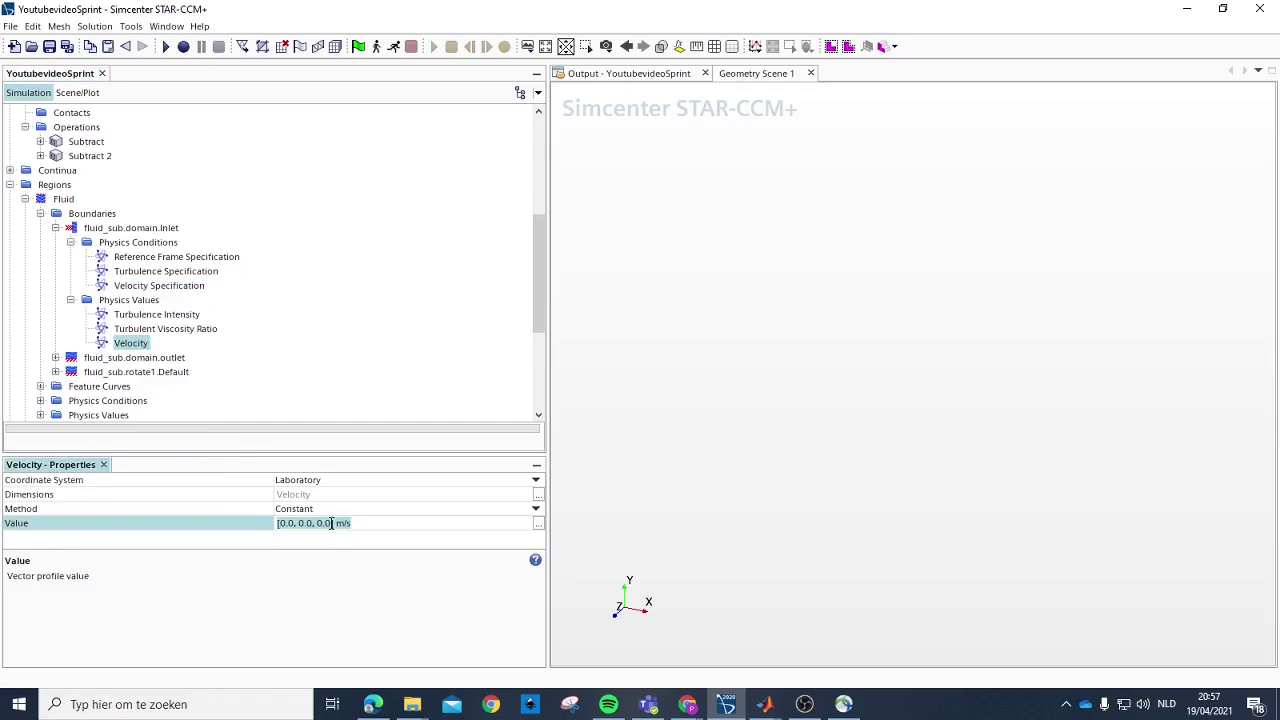
text(-8)
key(Return)
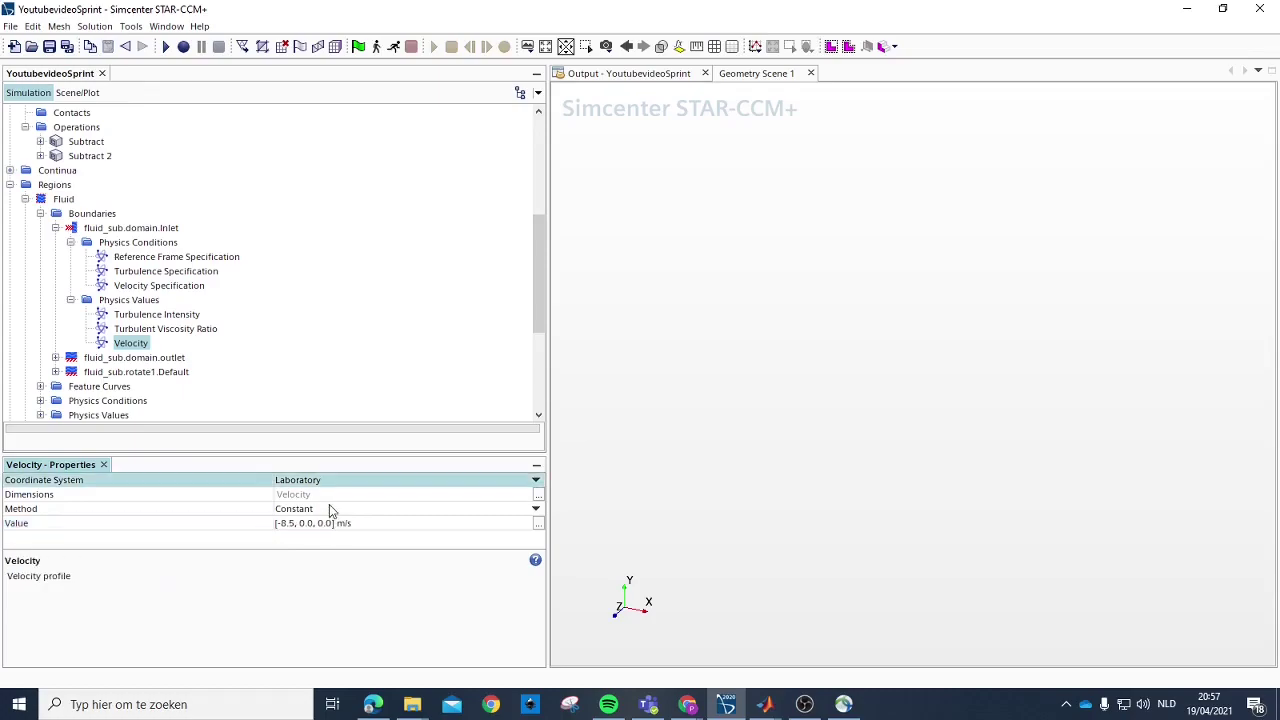
Step: Review the simulation tree and highlight the inlet boundary in the geometry scene
scroll(237, 234, up, 5)
scroll(120, 228, down, 3)
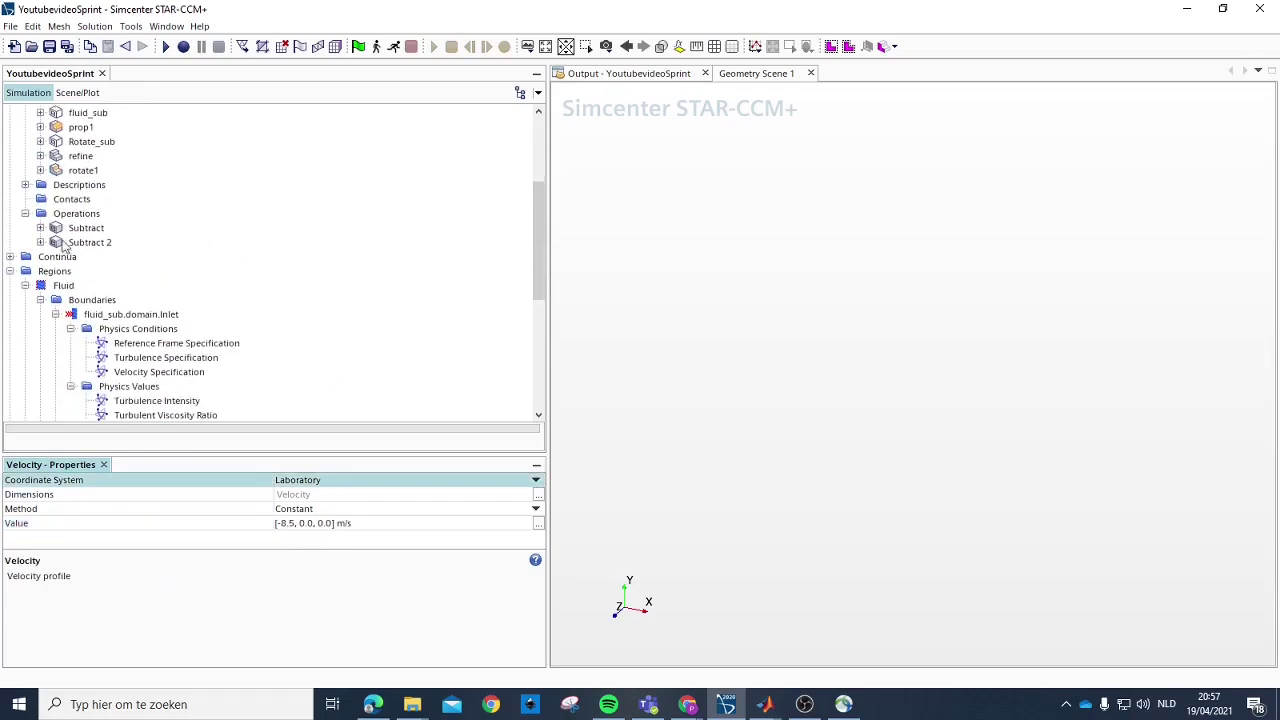
scroll(335, 319, down, 3)
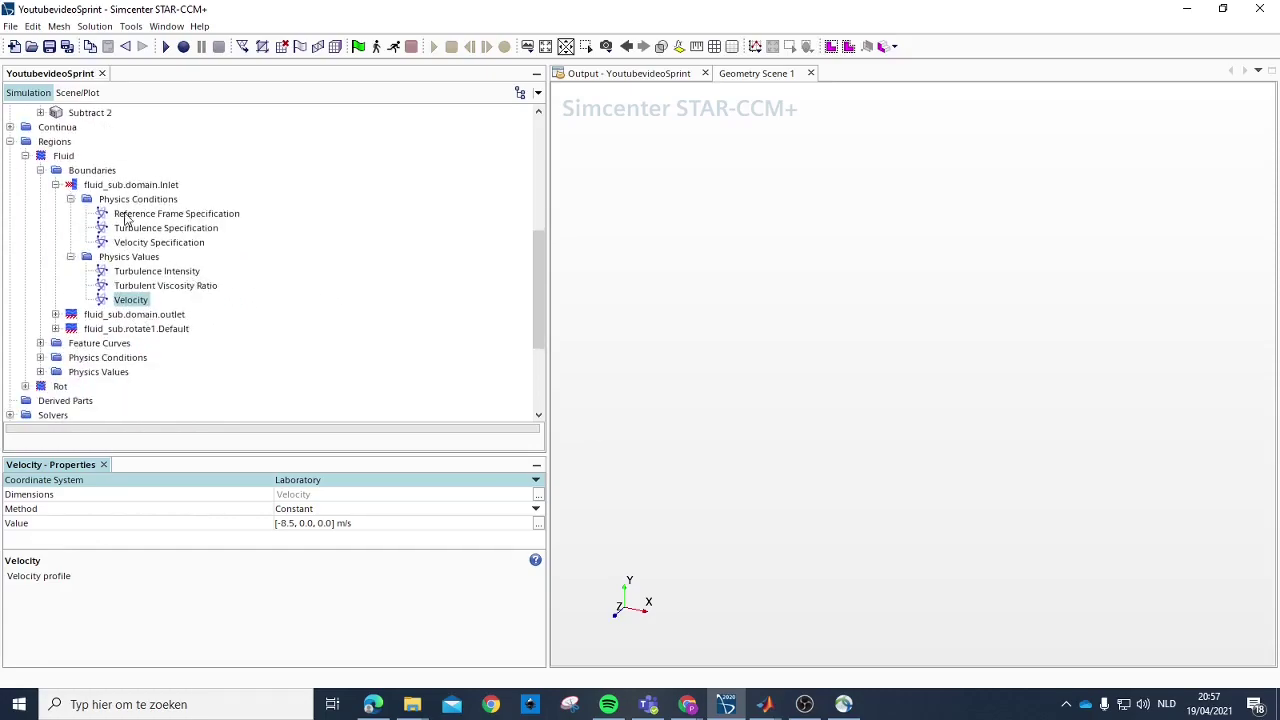
click(143, 186)
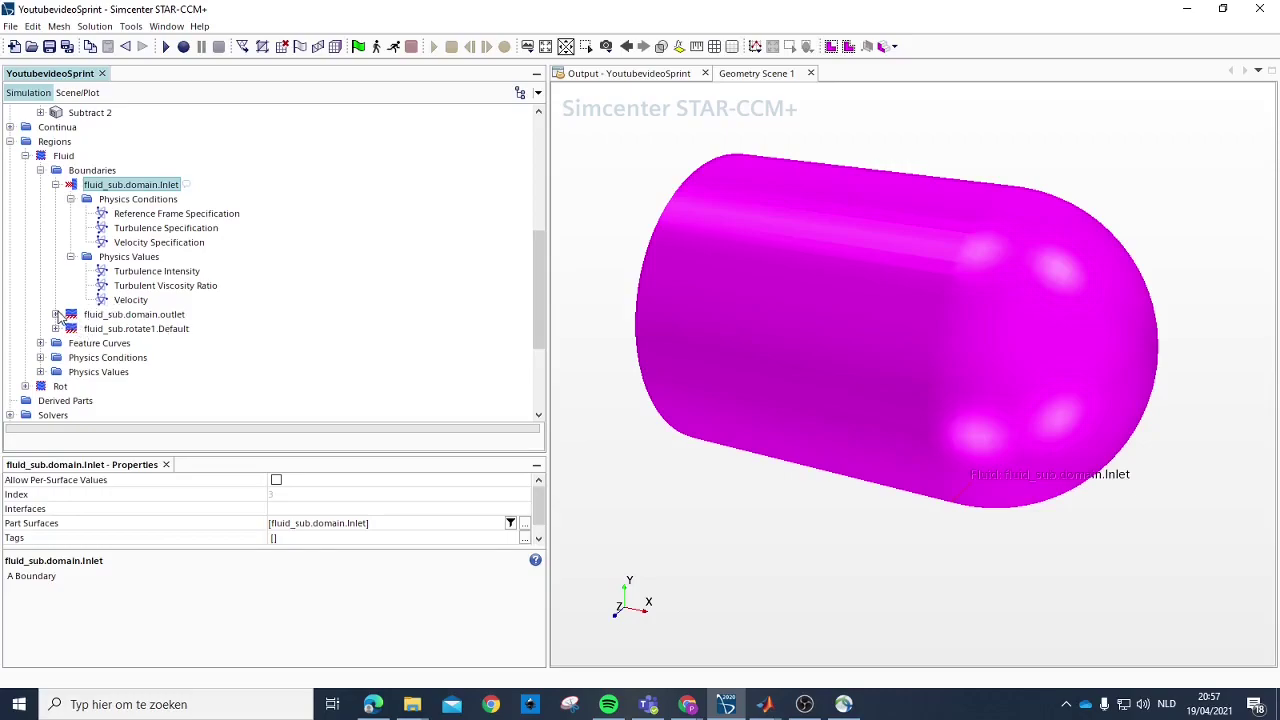
Step: Set the type of the fluid_sub.domain.outlet boundary to Pressure Outlet and check its physics conditions
click(55, 315)
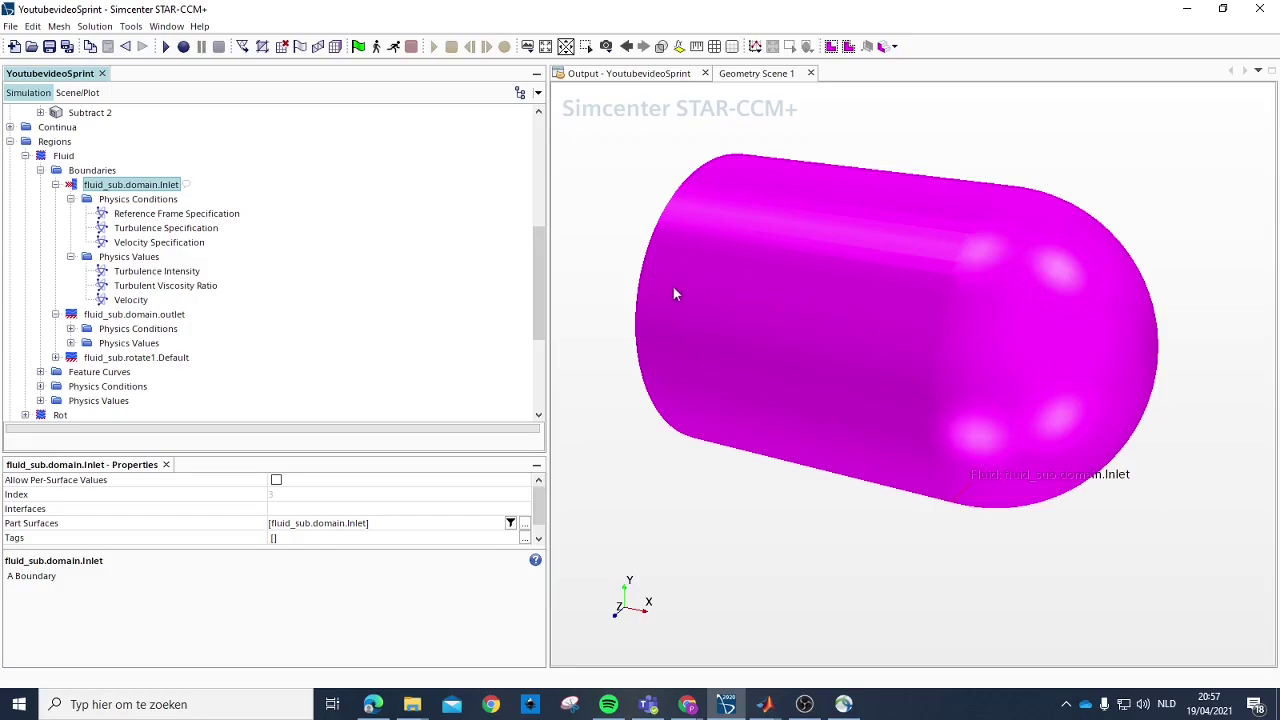
scroll(177, 229, up, 5)
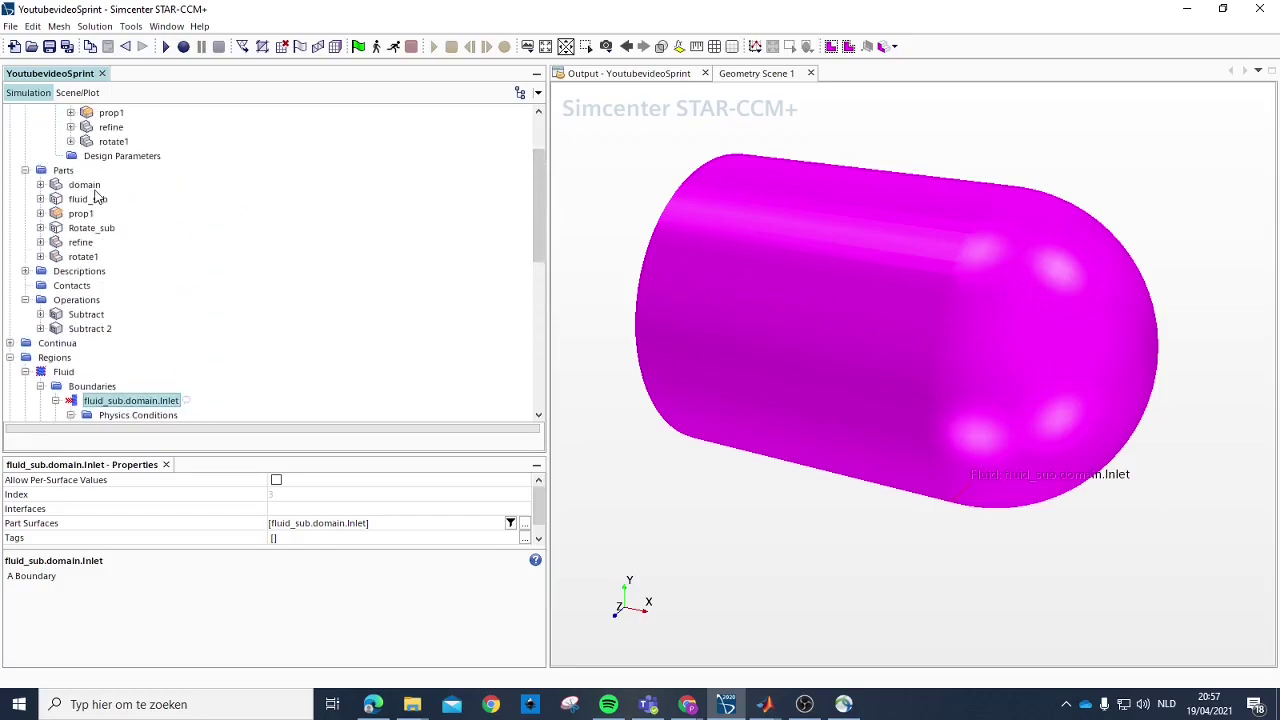
scroll(157, 205, down, 3)
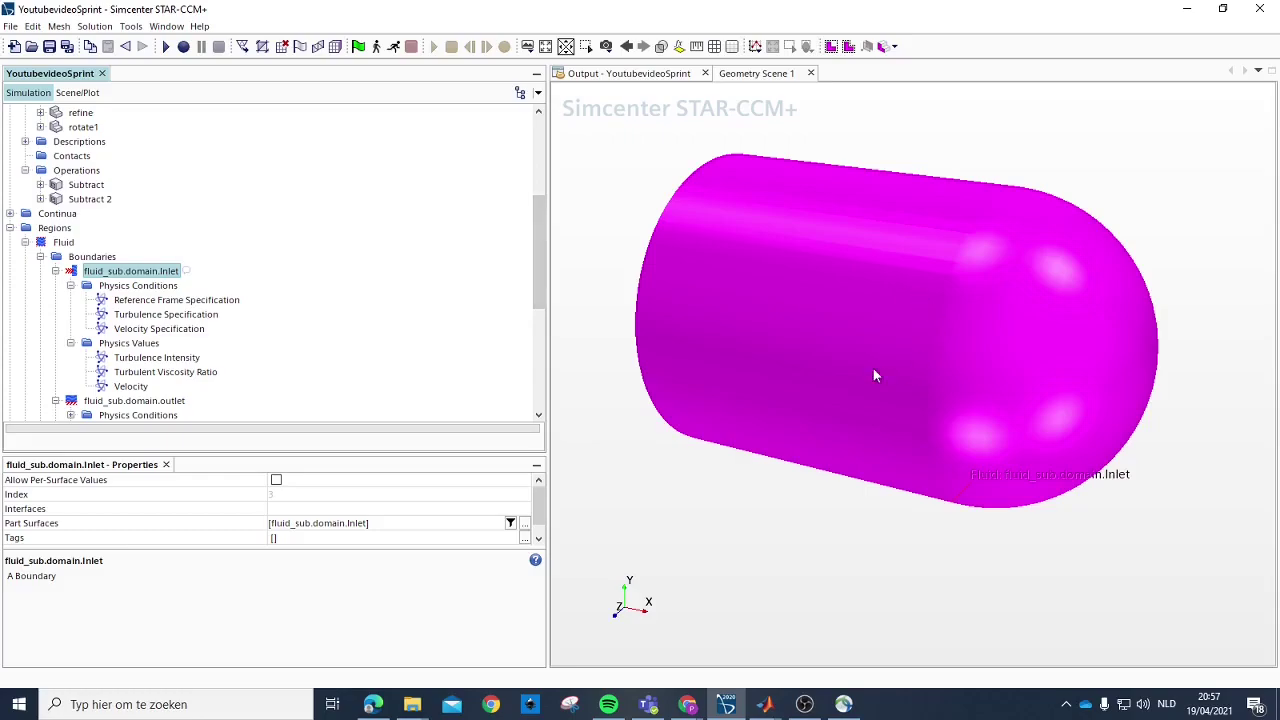
scroll(182, 272, down, 1)
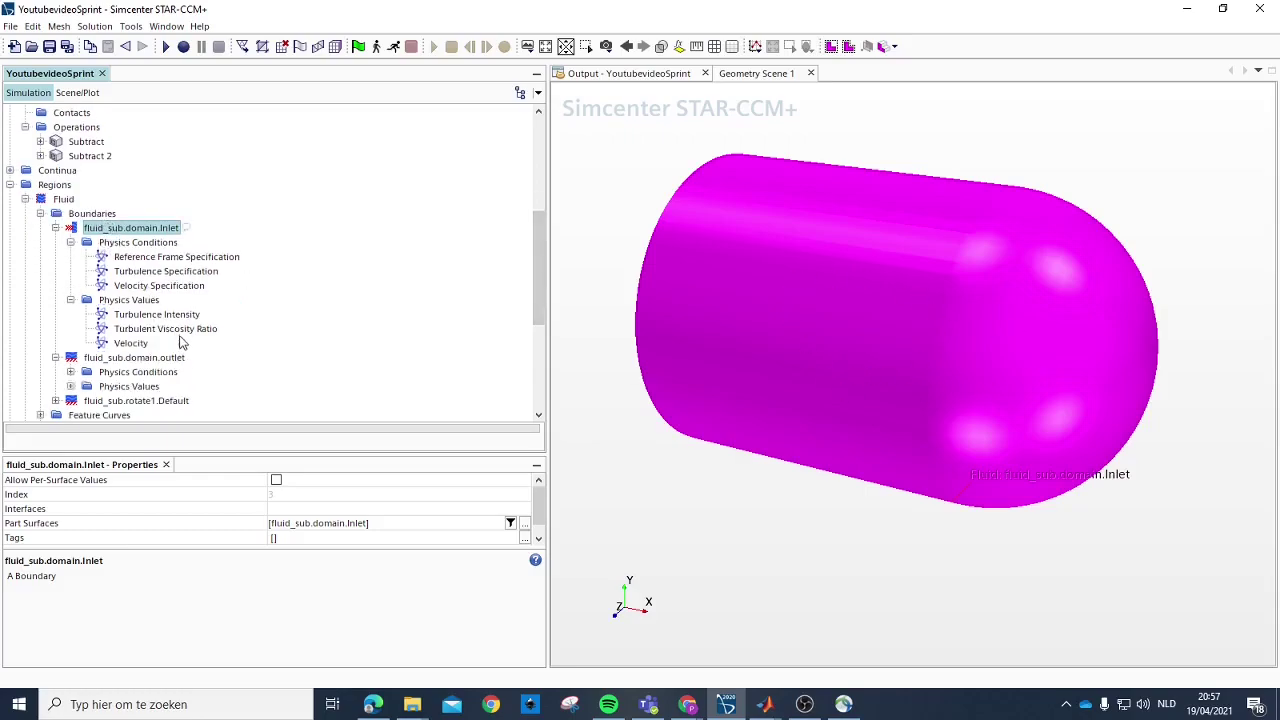
click(150, 358)
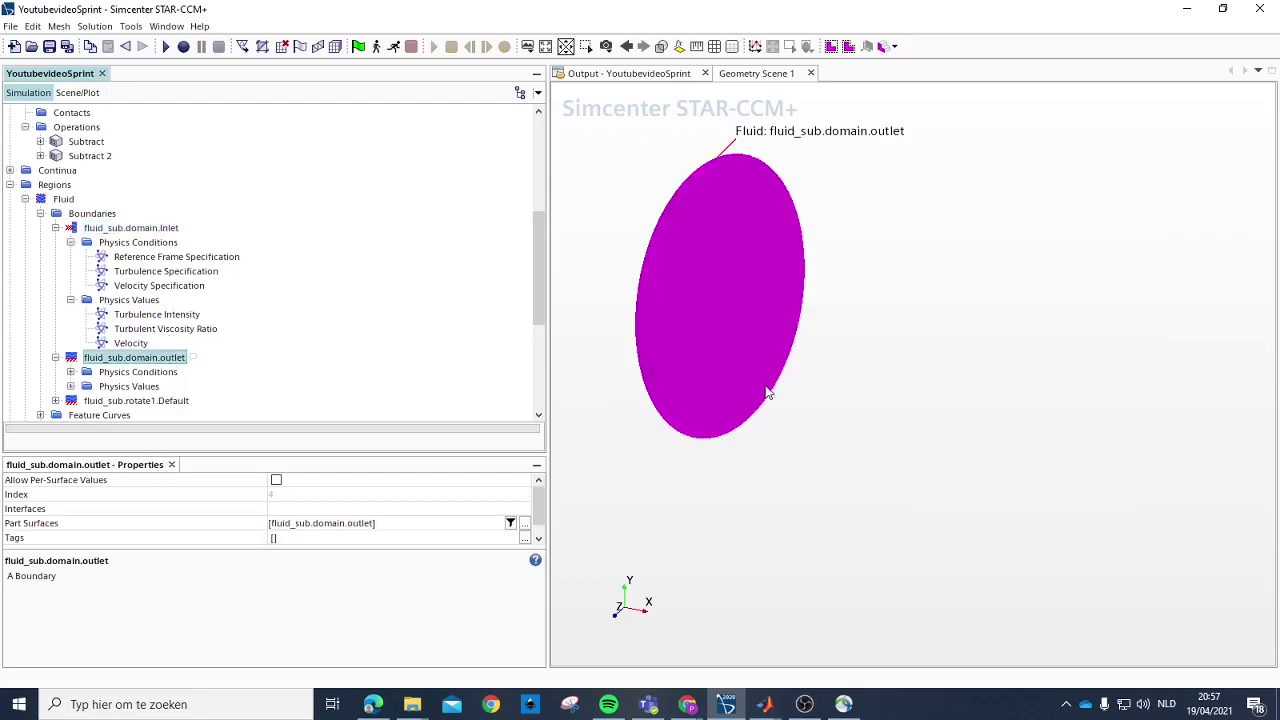
drag(768, 393, 788, 377)
scroll(281, 540, down, 1)
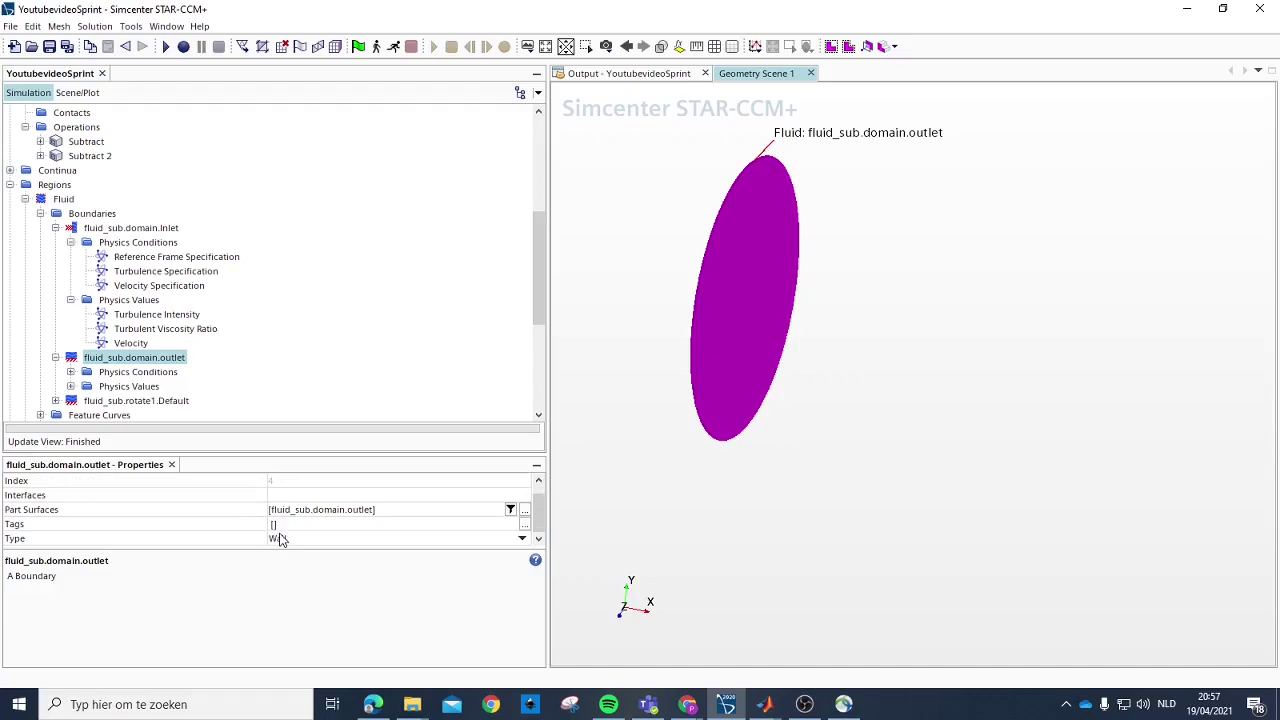
click(281, 540)
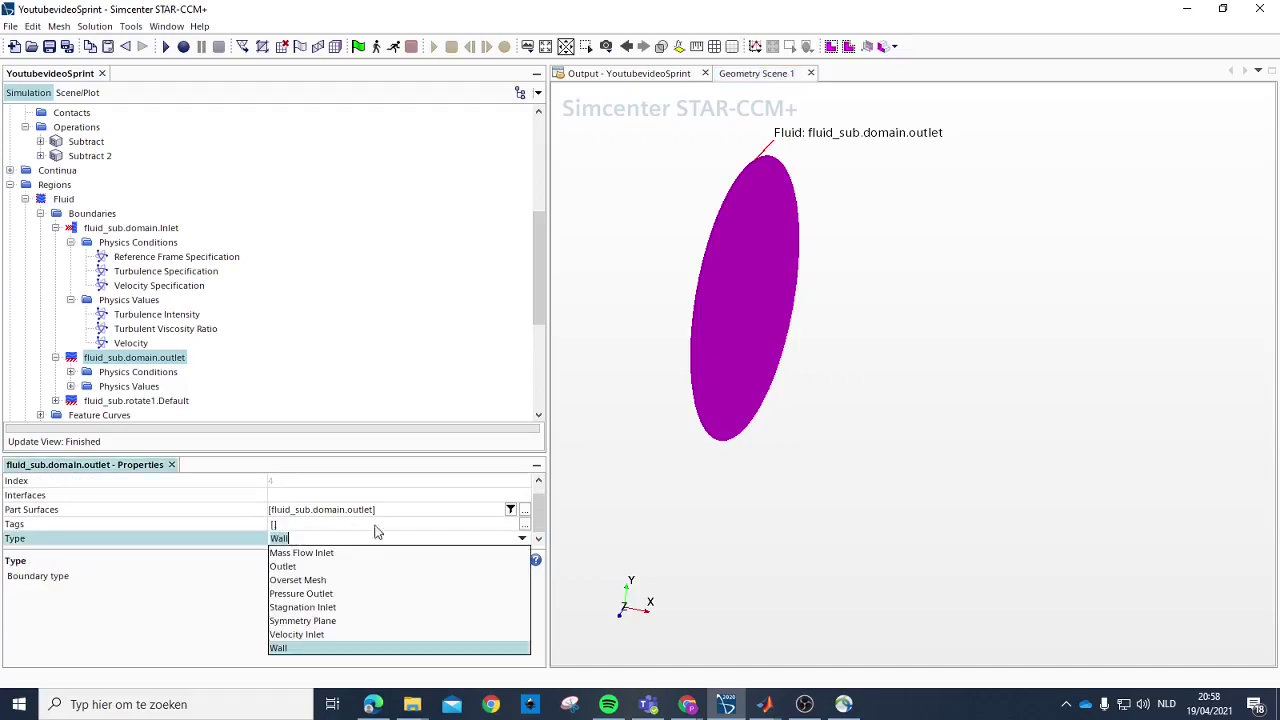
click(332, 598)
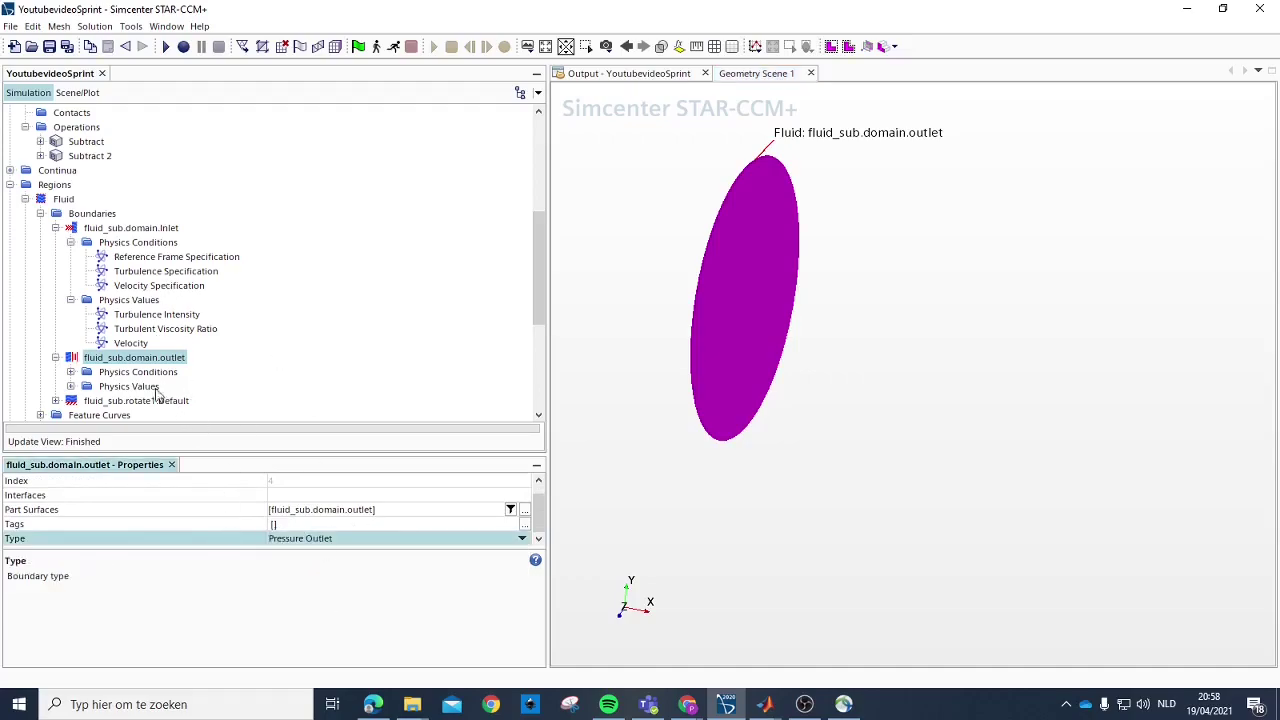
click(104, 372)
click(71, 372)
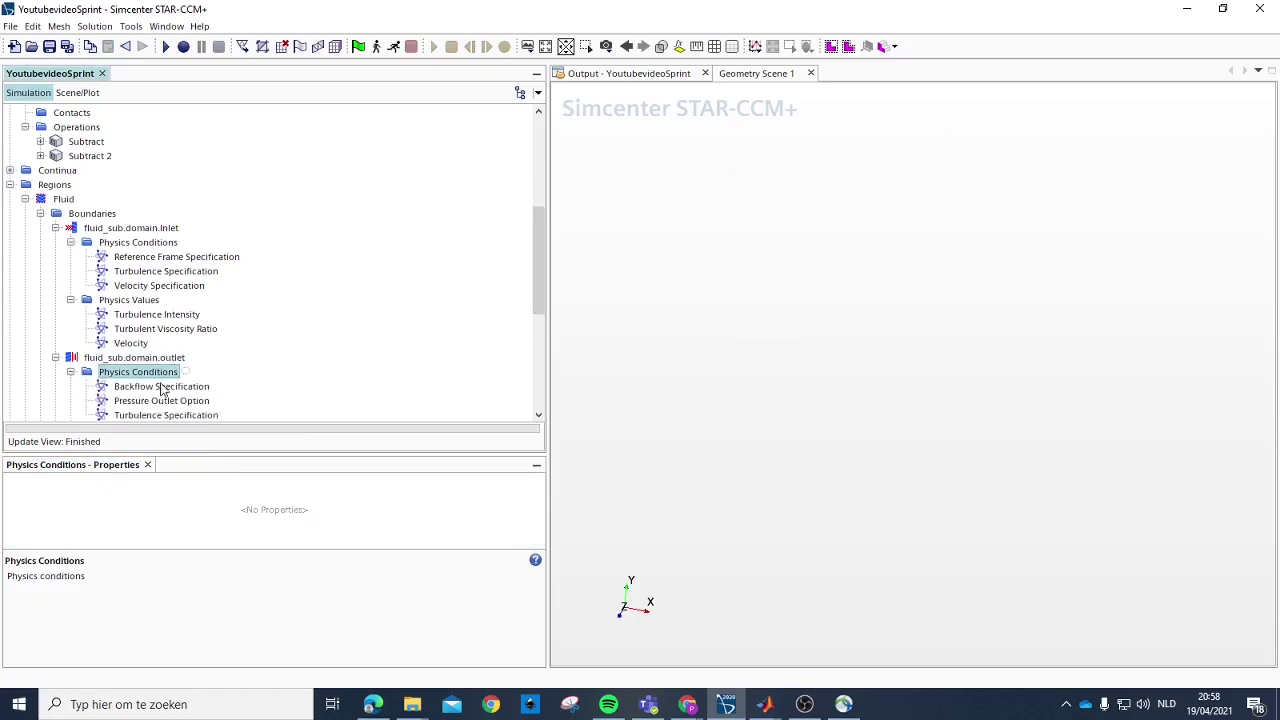
scroll(162, 390, down, 2)
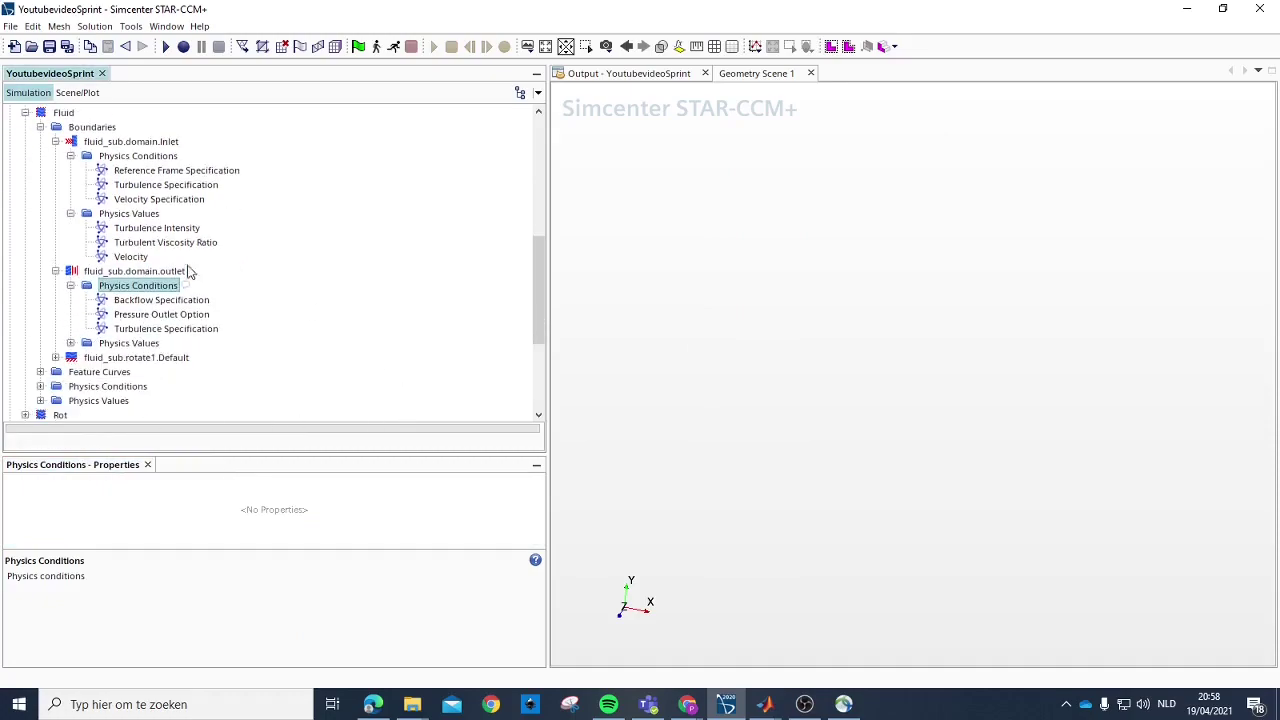
click(56, 271)
Step: Create an interface between the fluid_sub.rotate1.Default boundary of the Fluid region and the Rotate_sub.rotate1.Default boundary of the Rot region
click(140, 286)
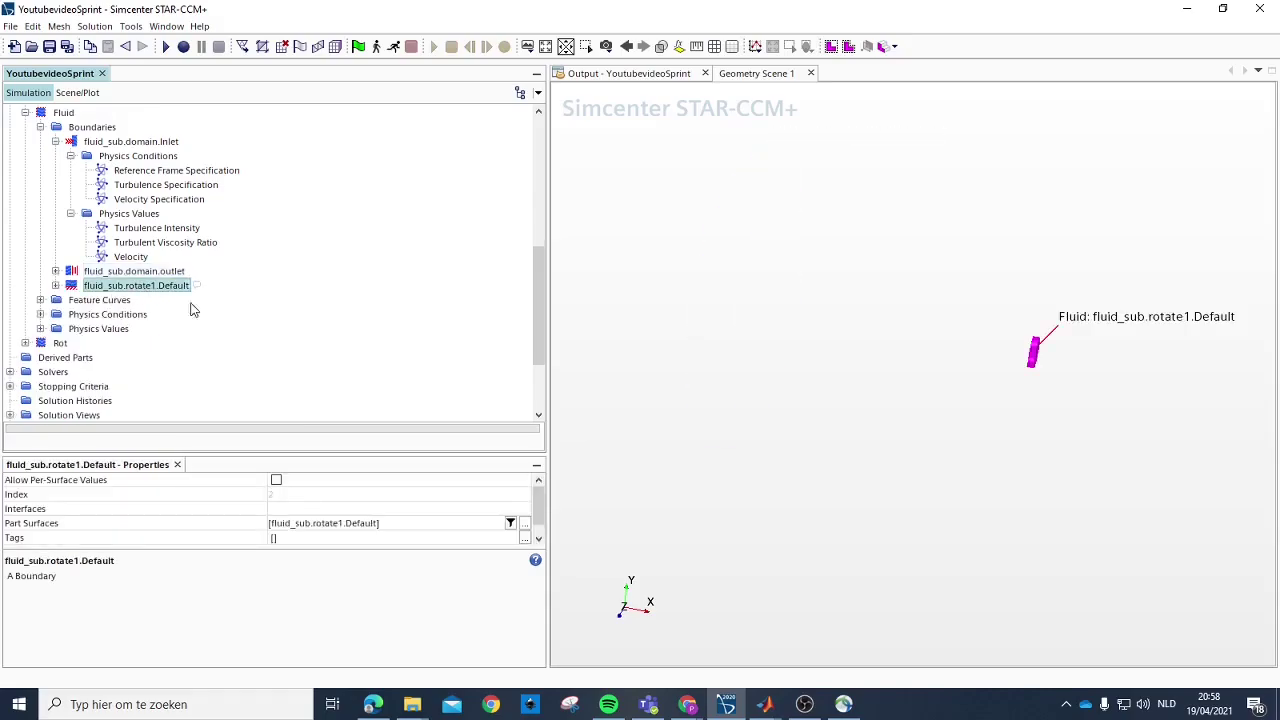
click(1057, 437)
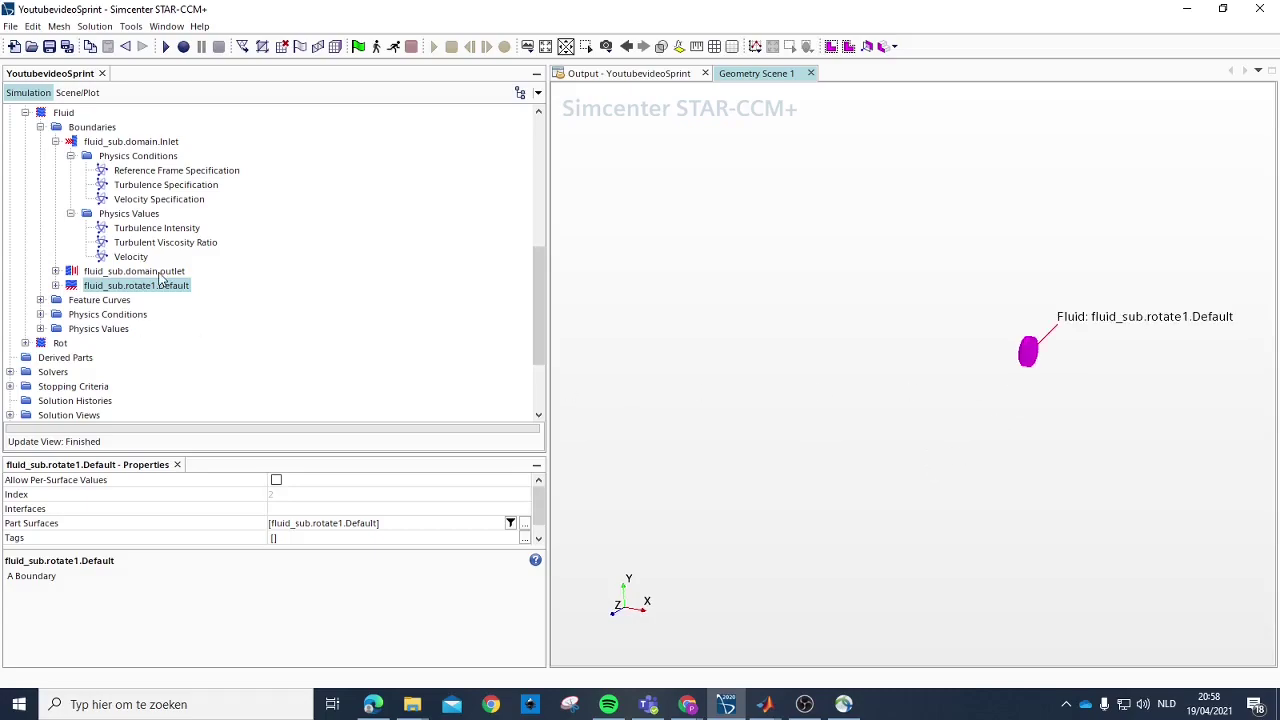
click(25, 343)
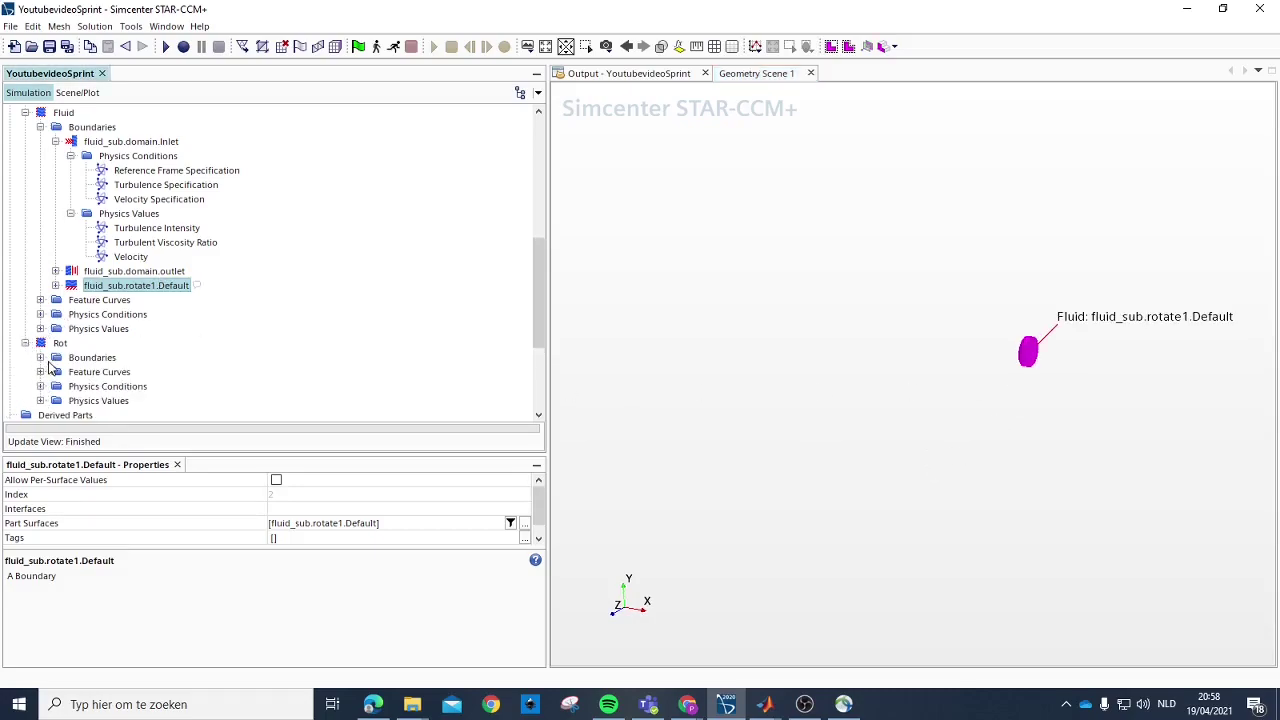
click(41, 358)
scroll(220, 372, down, 1)
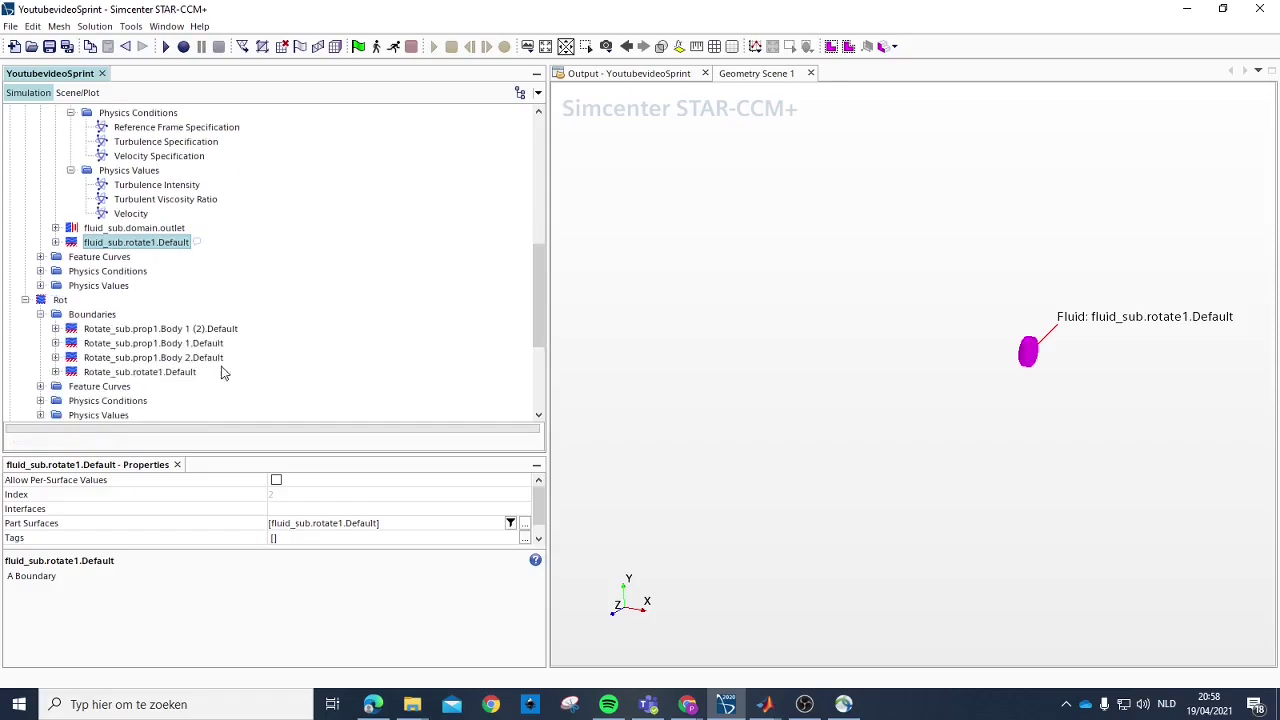
click(186, 373)
click(163, 242)
click(180, 372)
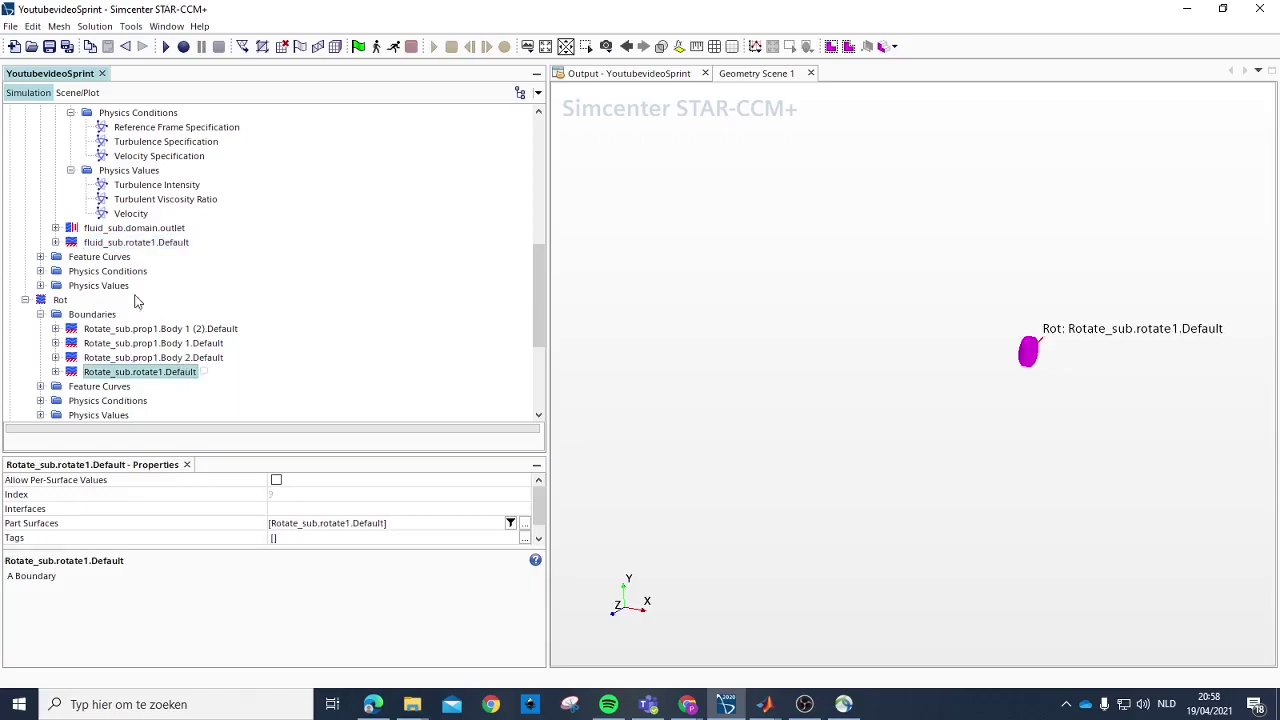
ctrl+click(164, 244)
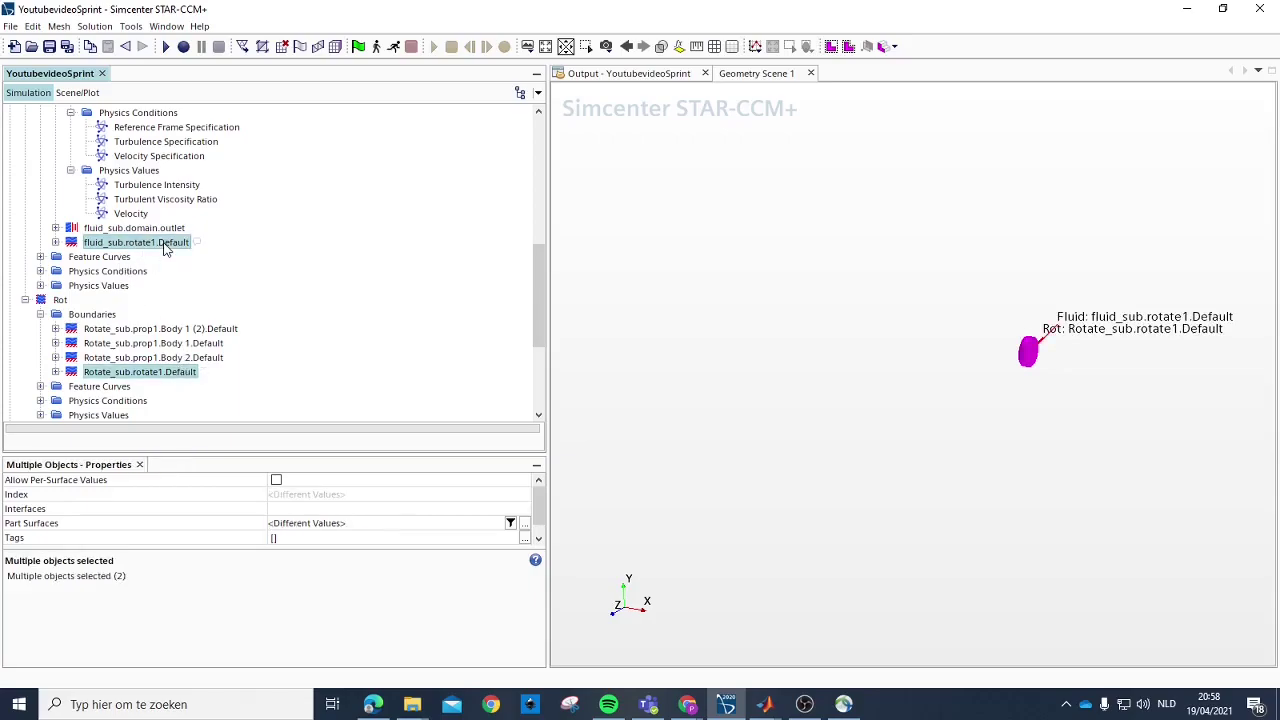
right_click(165, 244)
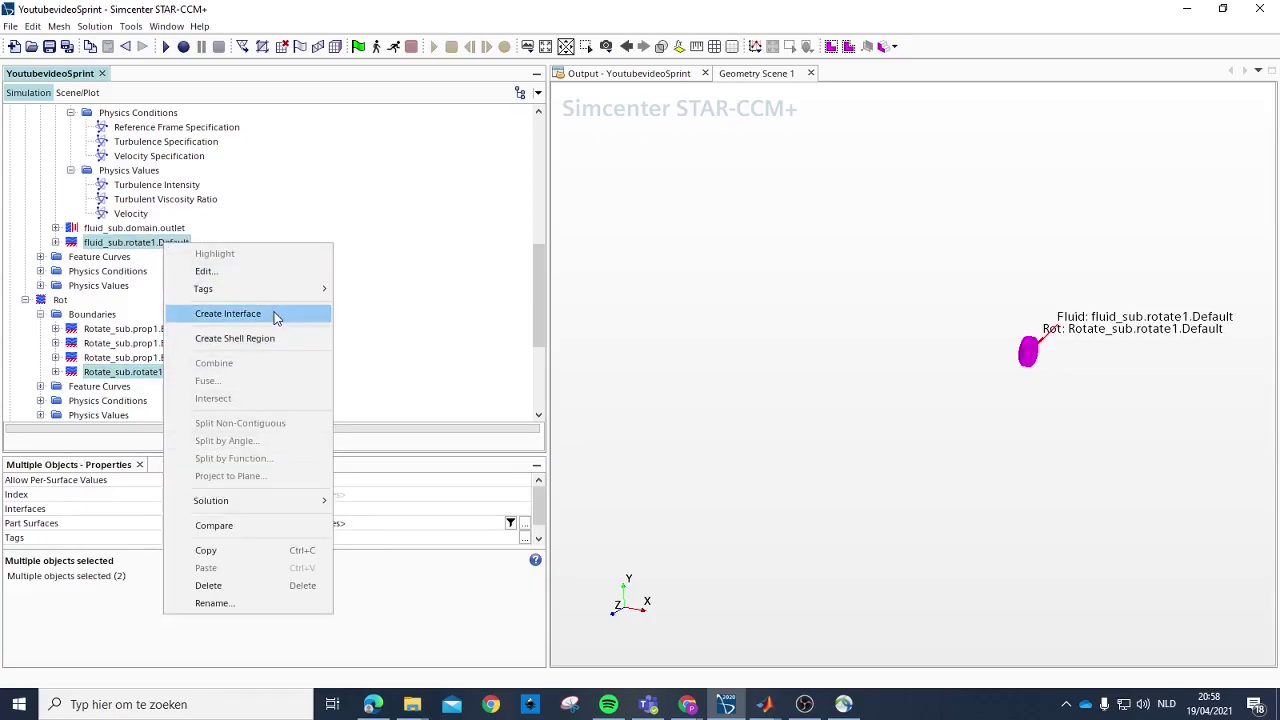
click(277, 313)
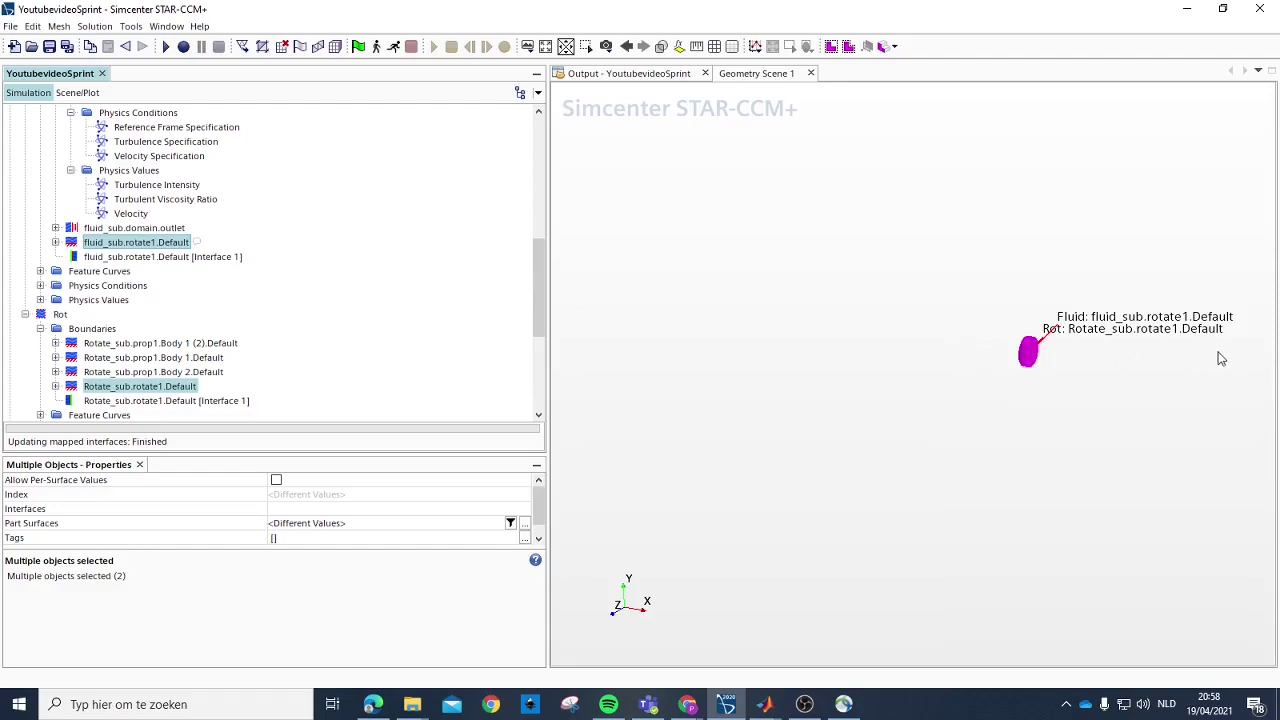
Step: Highlight the three propeller body boundaries of the Rot region one after another in the geometry scene
click(1063, 357)
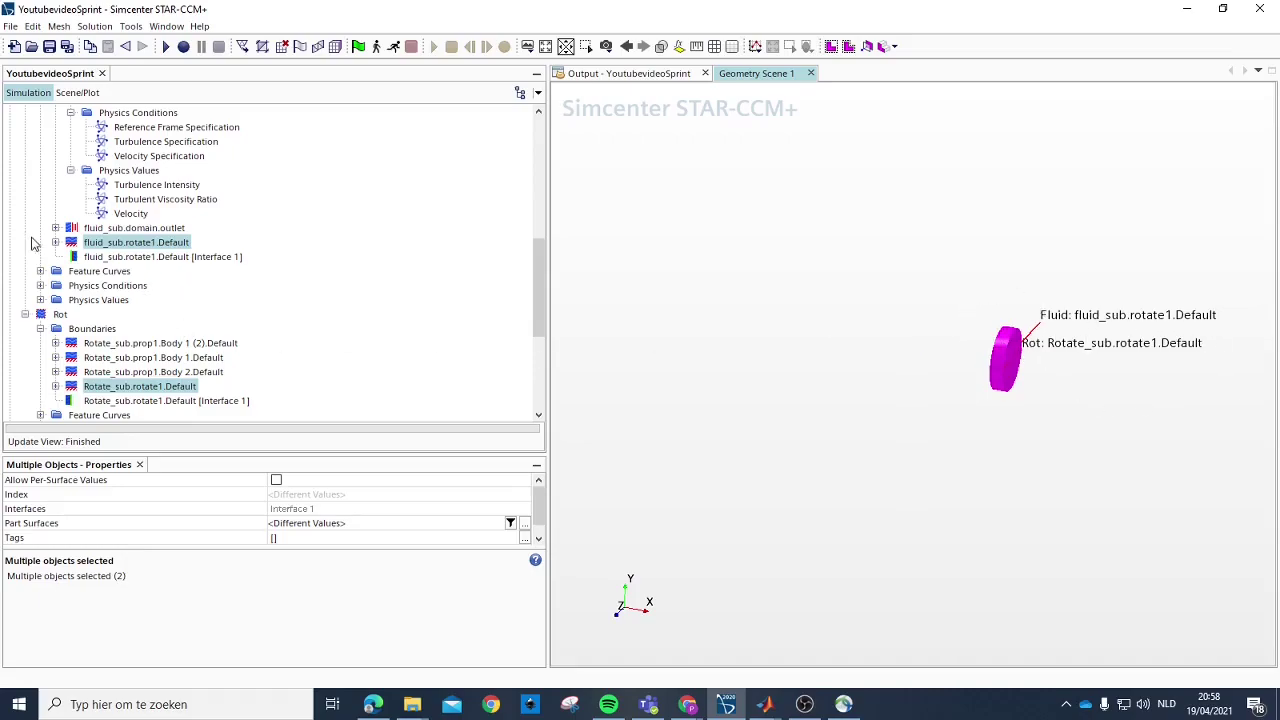
click(190, 344)
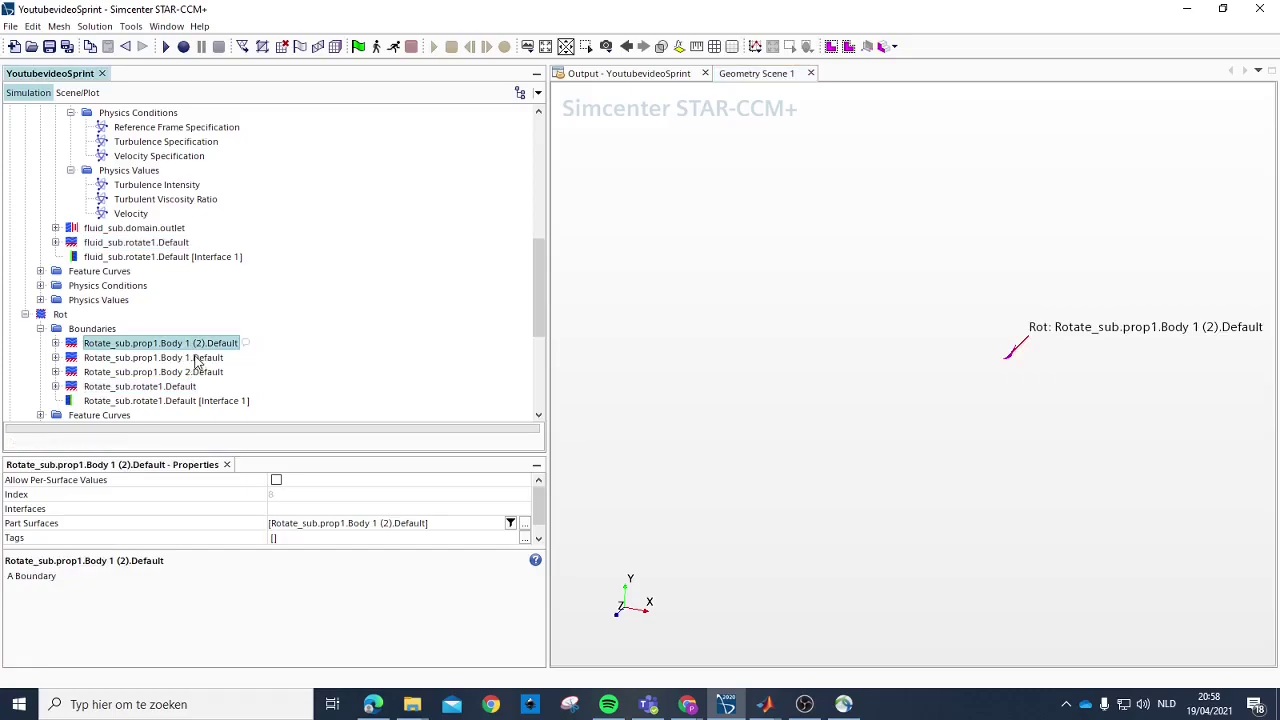
click(197, 360)
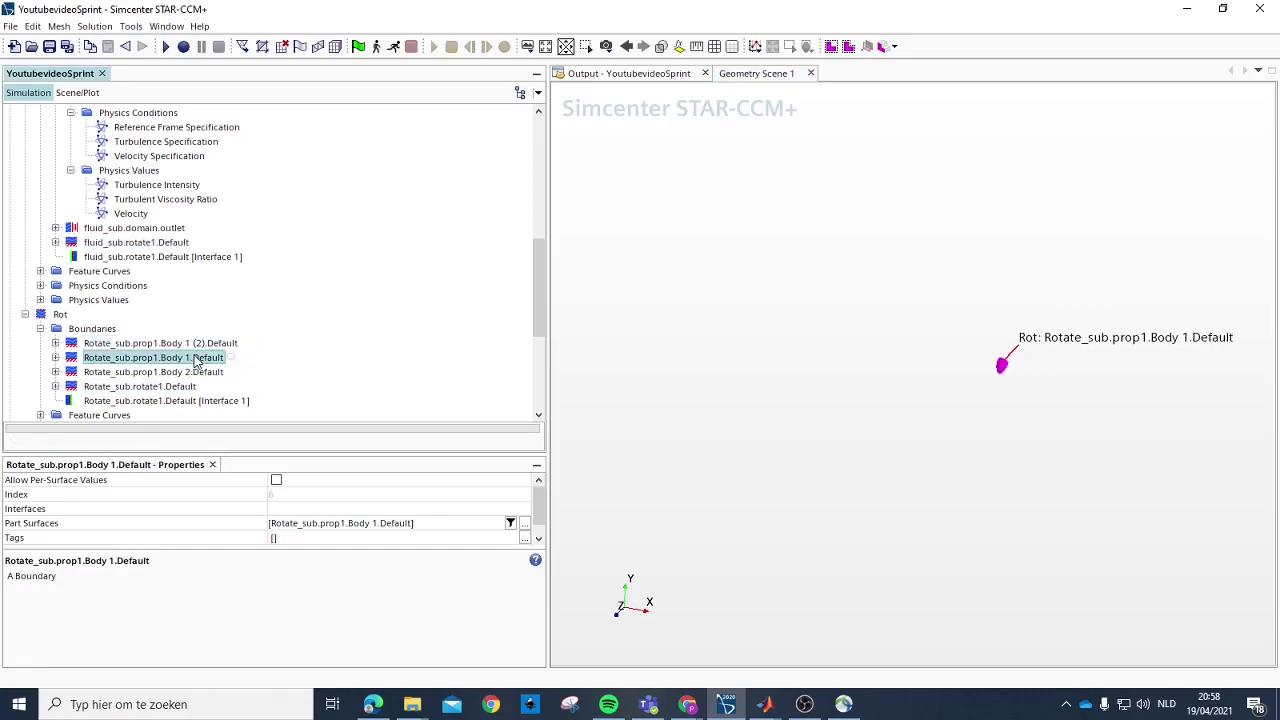
click(197, 373)
Step: Rename the Rotate_sub.prop1.Body 1 (2).Default boundary as Rotate_sub.prop1.Default
click(168, 345)
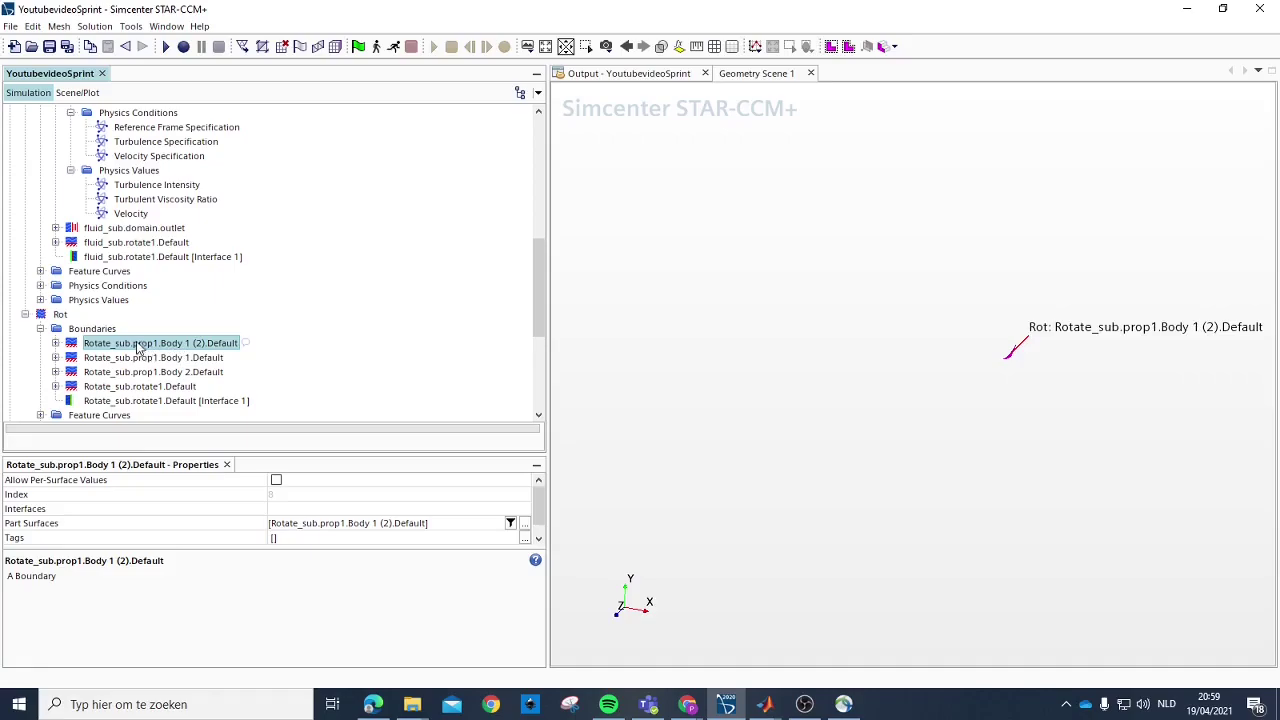
double_click(155, 346)
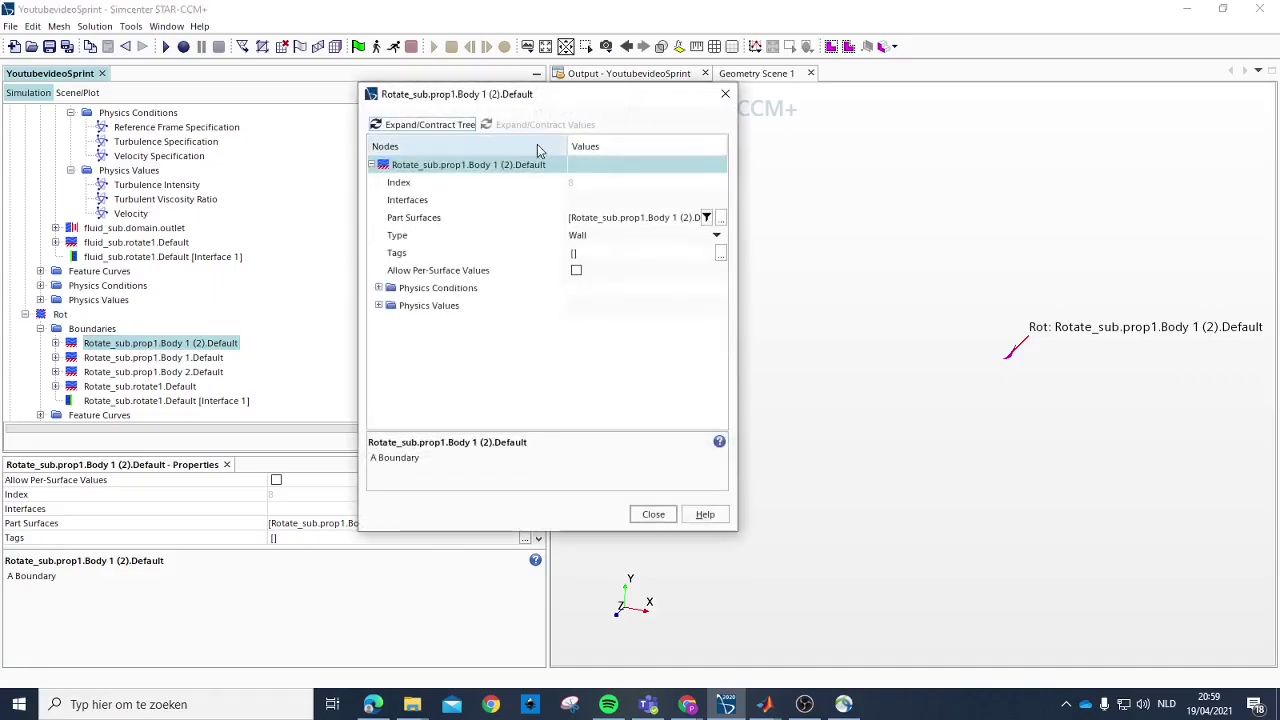
click(724, 94)
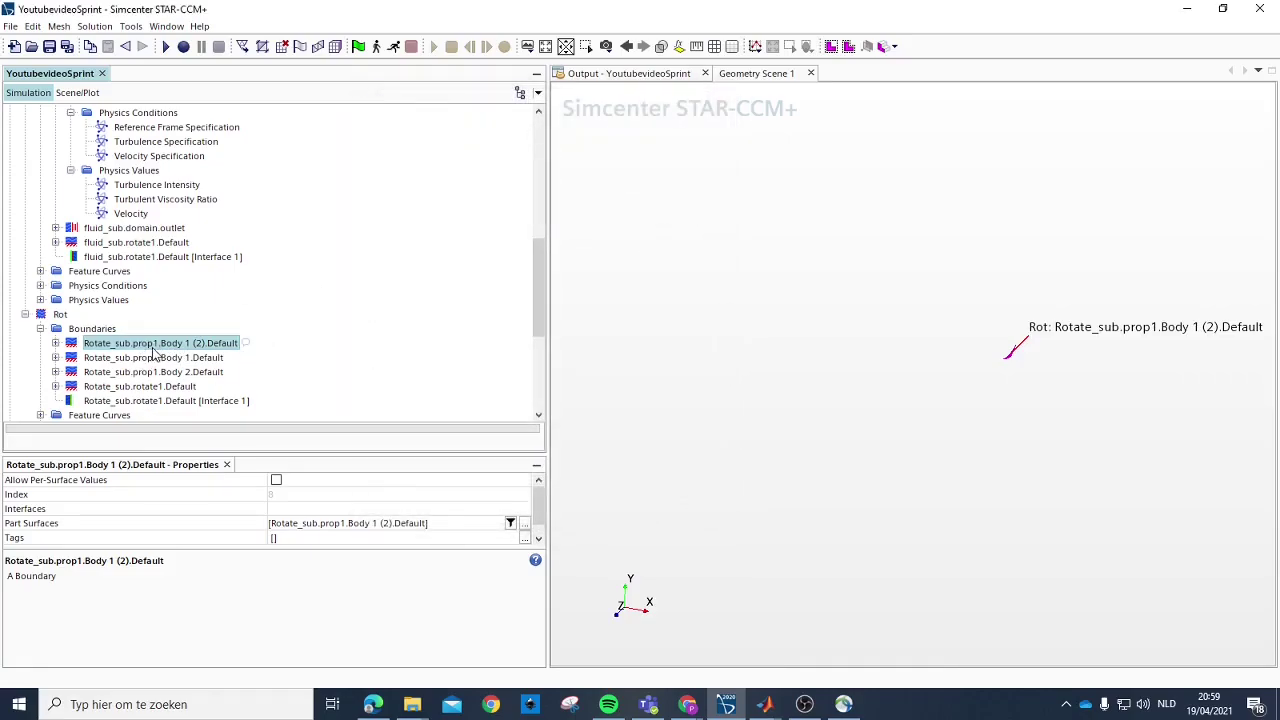
click(150, 346)
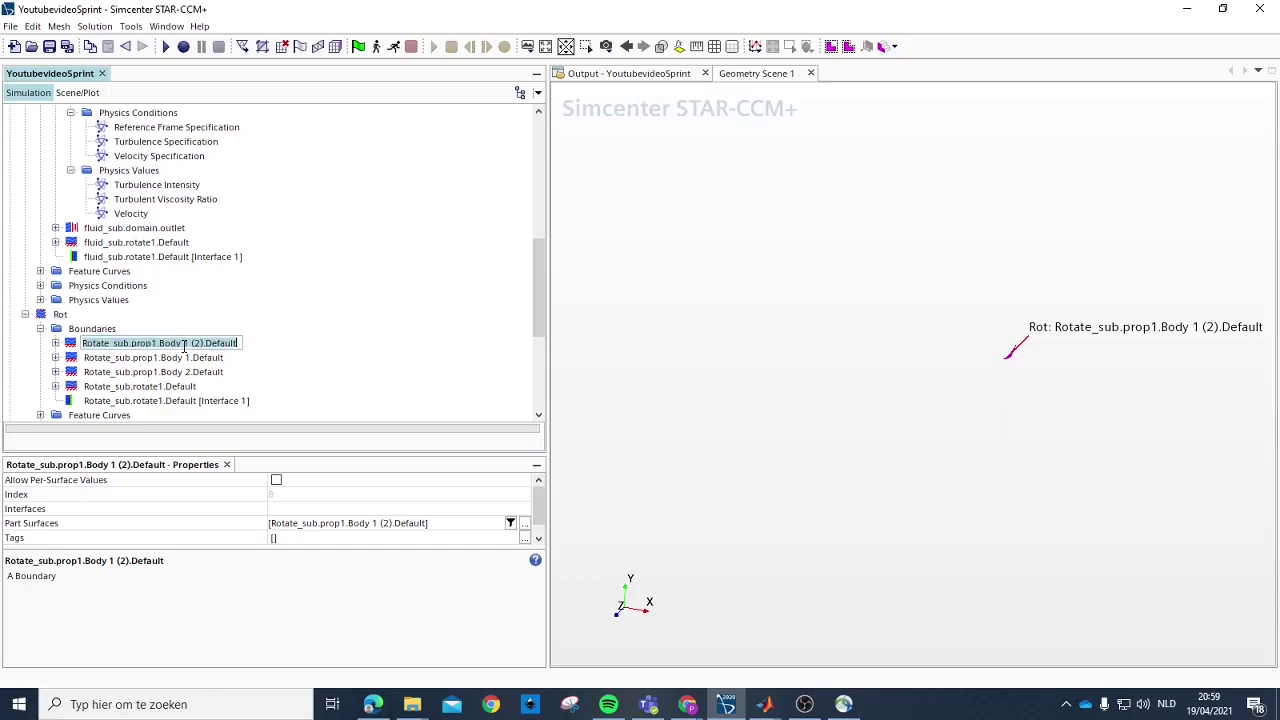
click(184, 346)
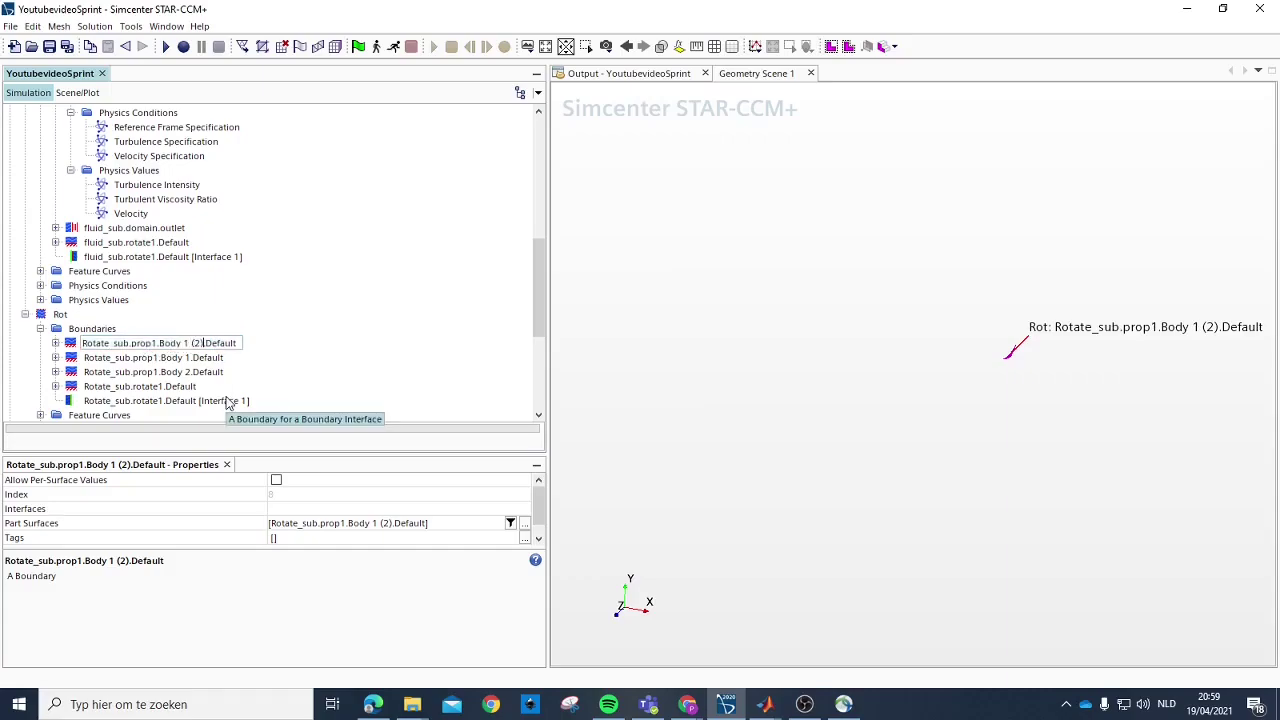
key(BackSpace)
key(BackSpace)
key(BackSpace)
key(BackSpace)
key(BackSpace)
key(BackSpace)
key(BackSpace)
key(BackSpace)
key(BackSpace)
key(BackSpace)
key(BackSpace)
key(BackSpace)
key(Return)
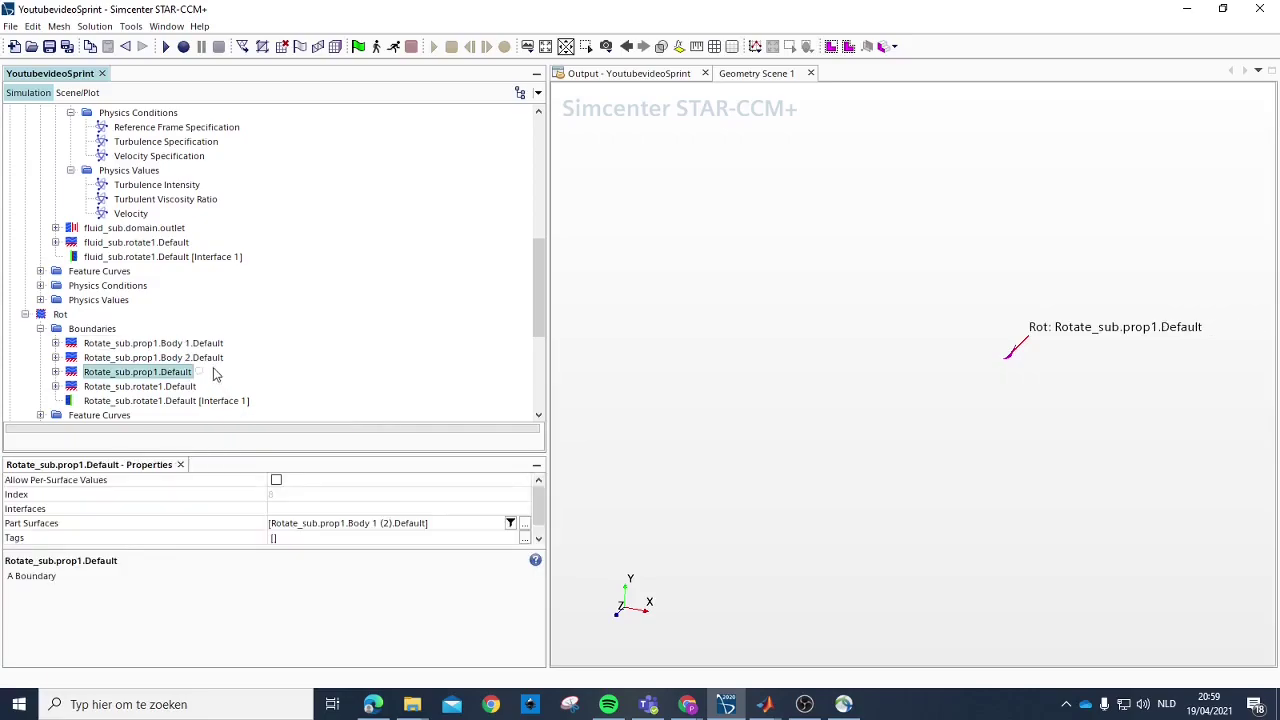
Step: Delete the Rotate_sub.prop1.Body 2.Default and Rotate_sub.prop1.Body 1.Default boundaries from the Rot region
click(209, 358)
key(Delete)
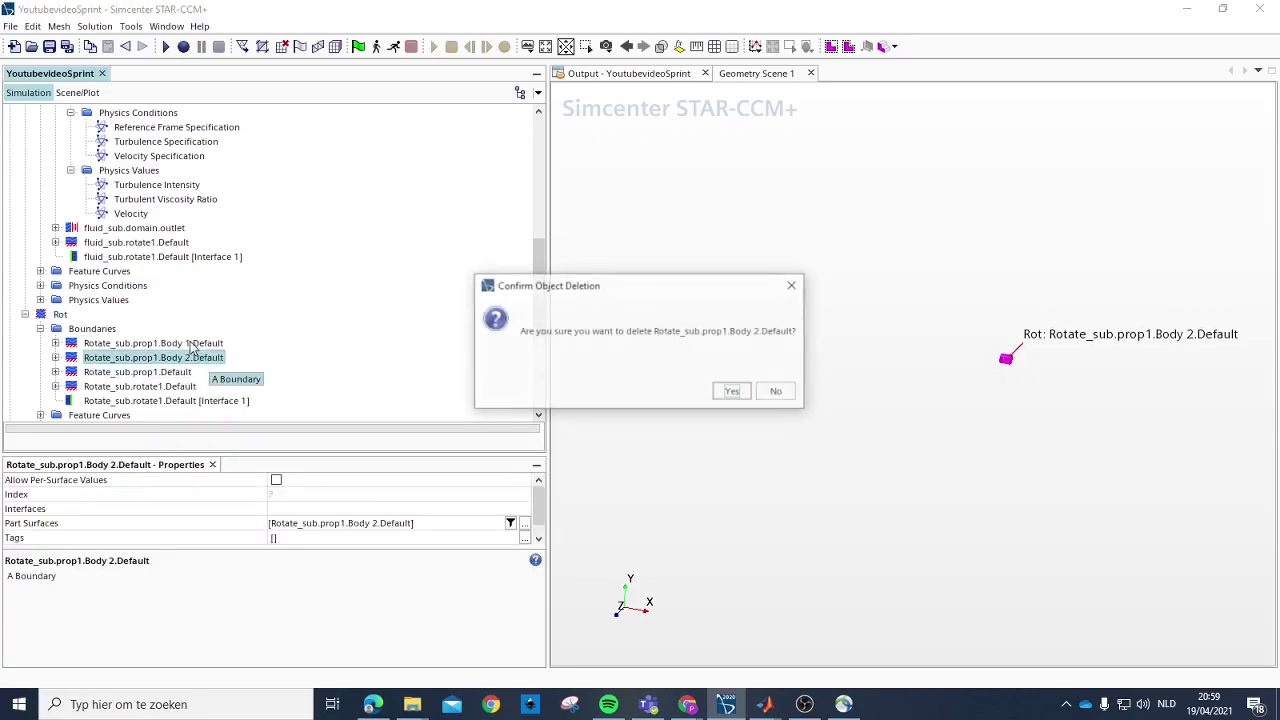
click(733, 391)
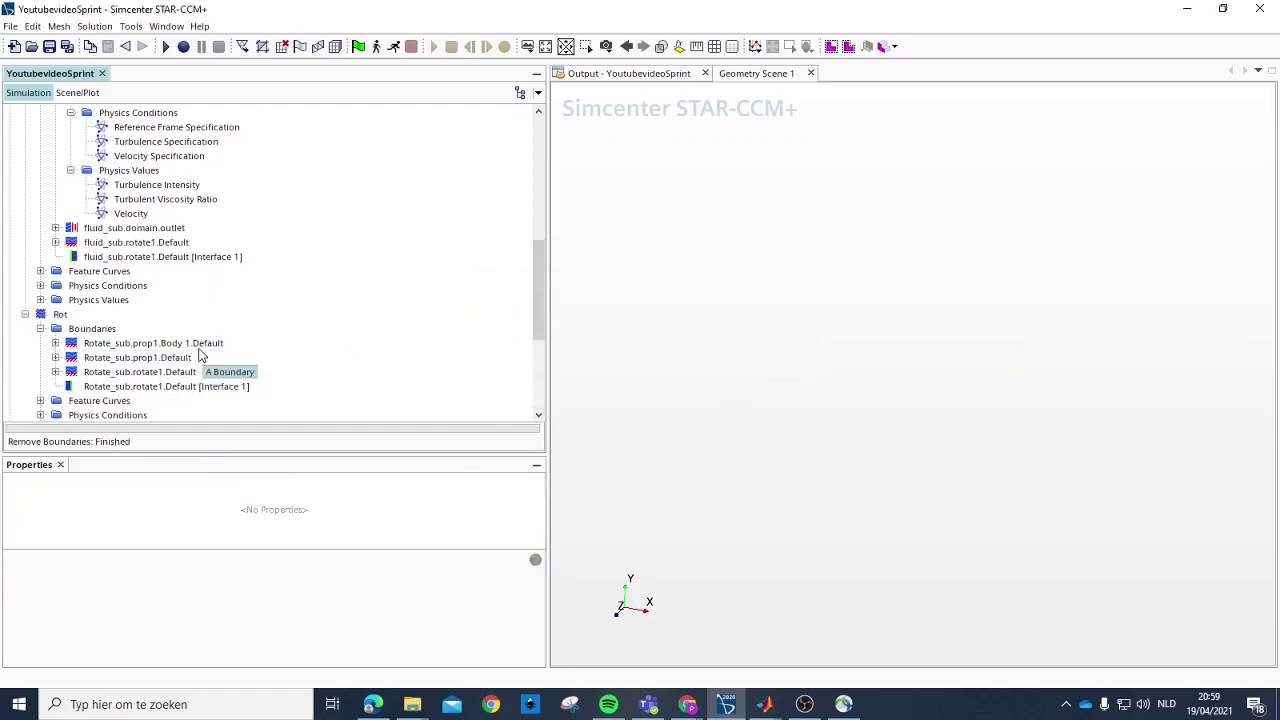
key(Delete)
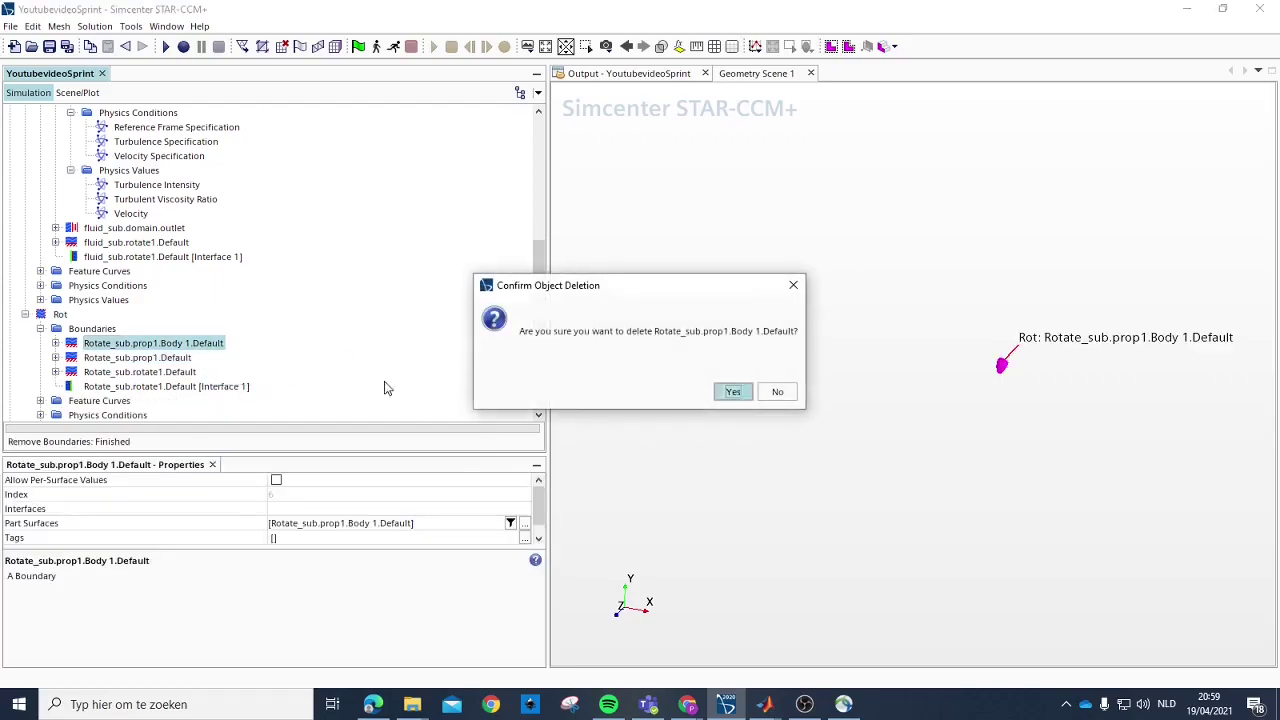
click(733, 391)
Step: Add the two remaining prop1 body surfaces to the part surfaces of Rotate_sub.prop1.Default, leaving out the rotate1 surface
click(158, 345)
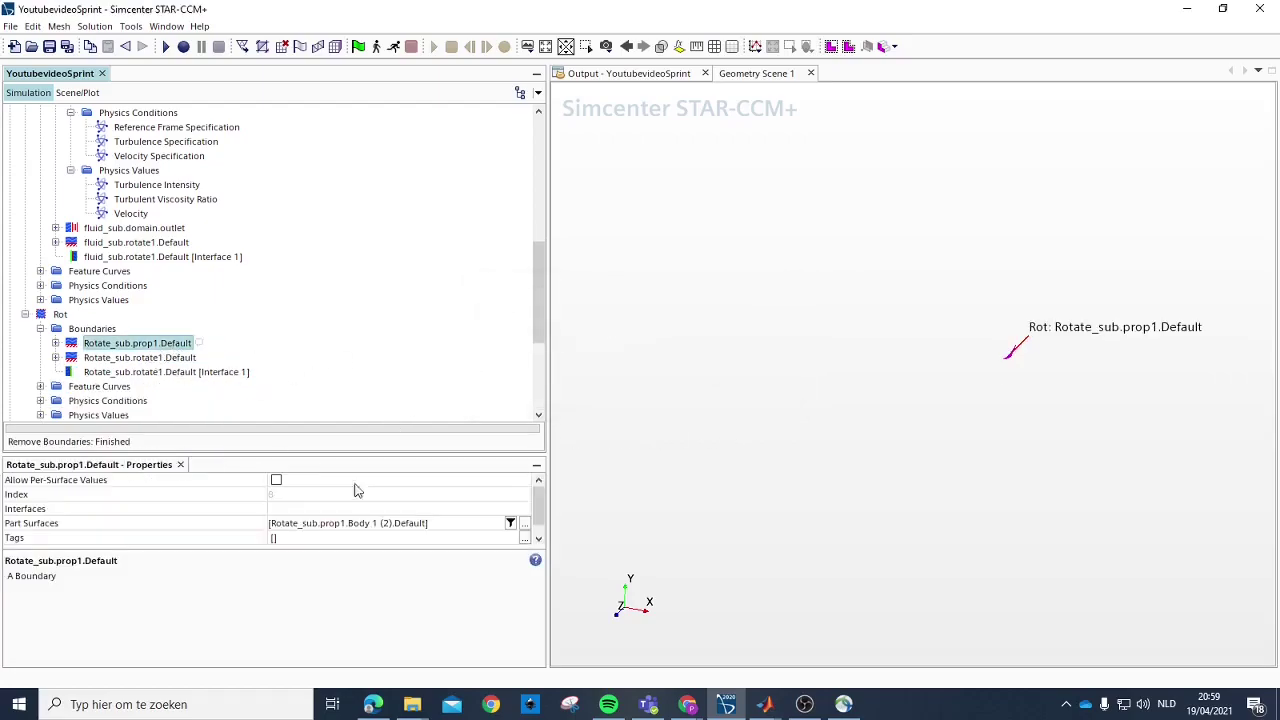
click(386, 524)
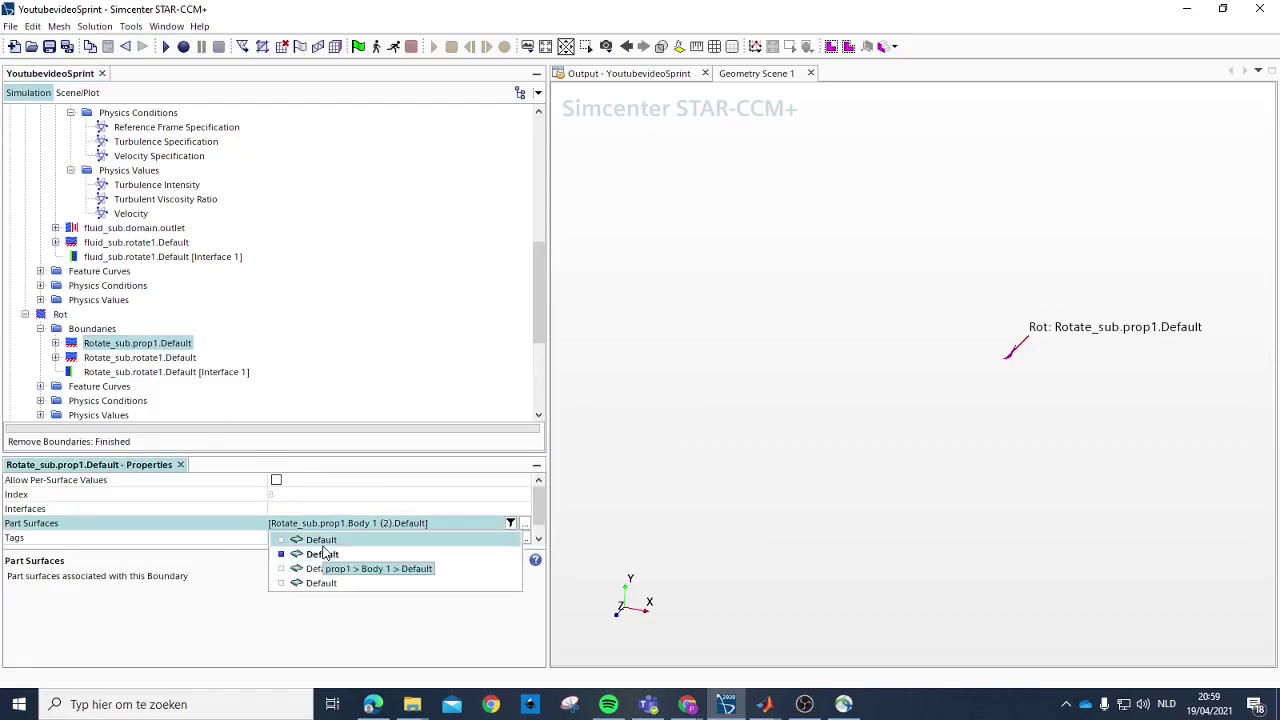
click(323, 541)
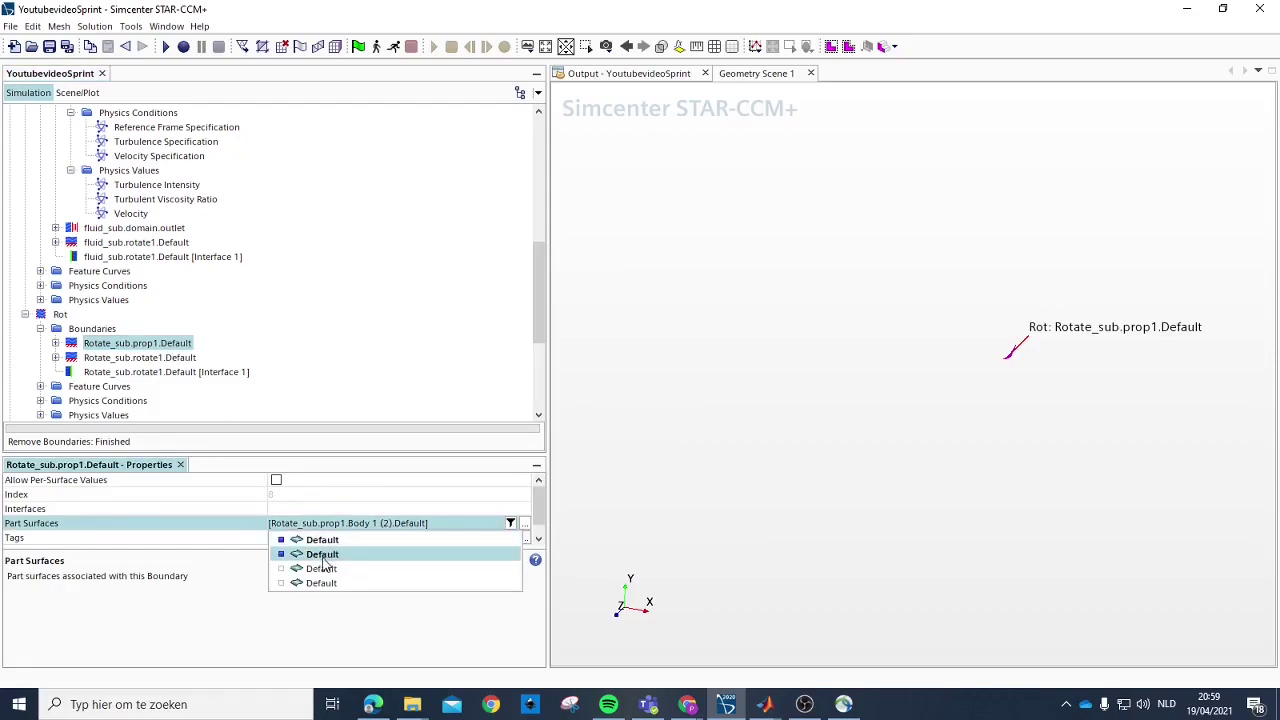
click(322, 568)
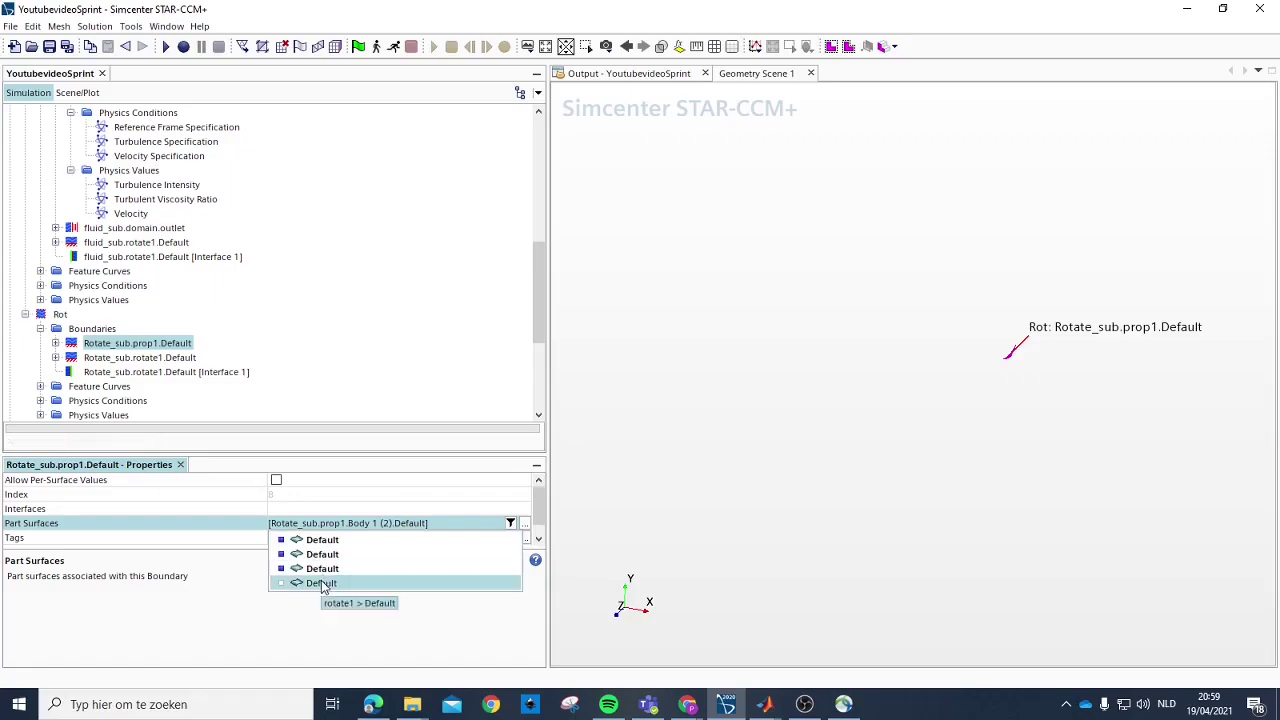
key(Return)
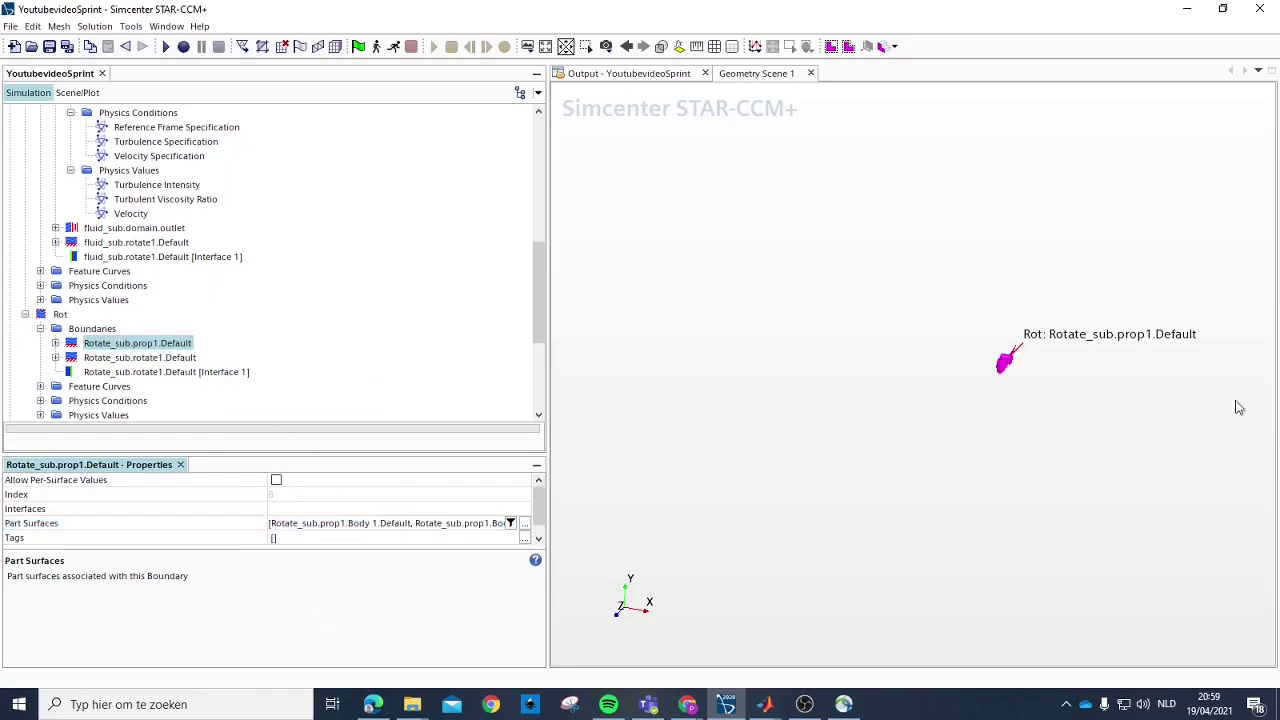
drag(1066, 386, 1072, 346)
drag(1021, 438, 1134, 391)
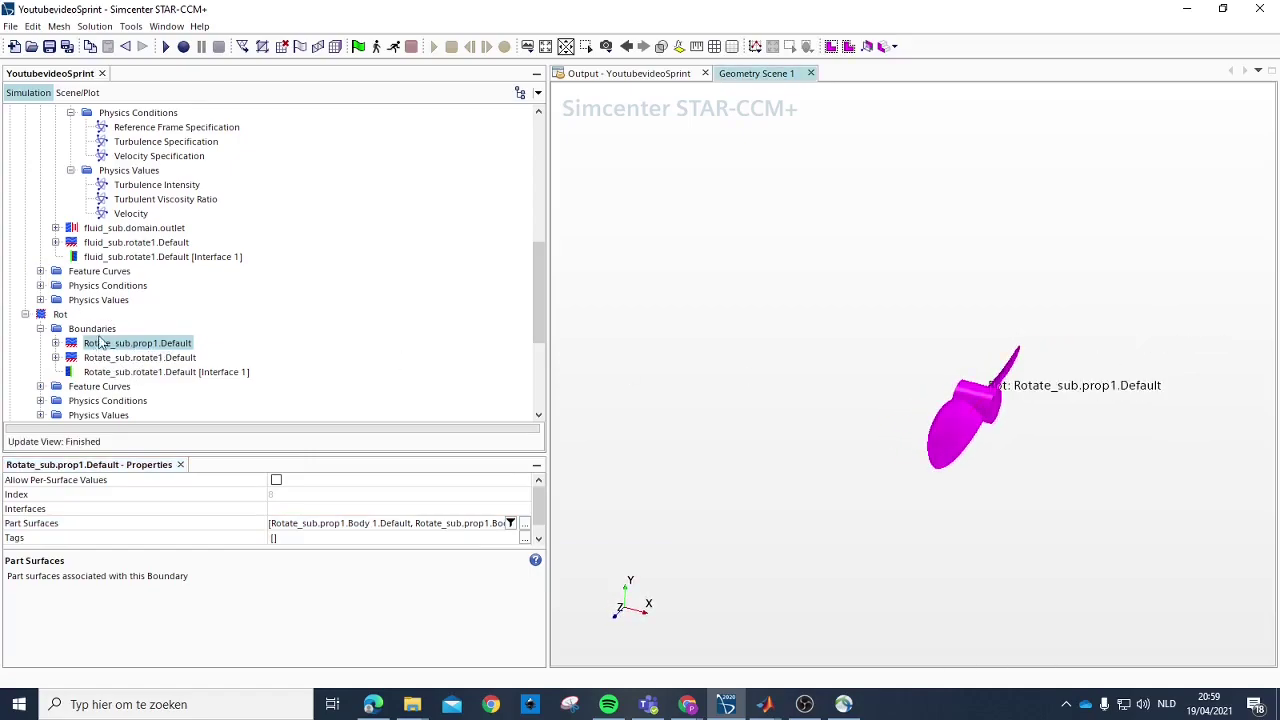
scroll(198, 310, down, 1)
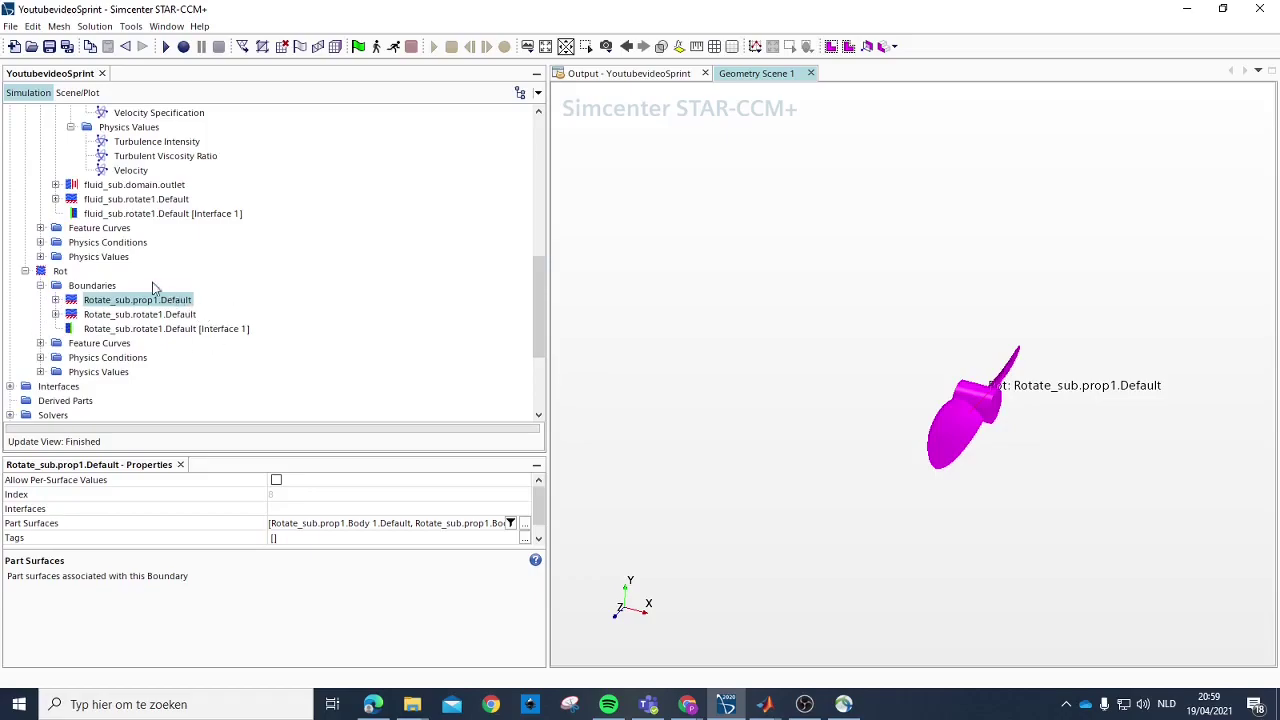
scroll(155, 280, up, 1)
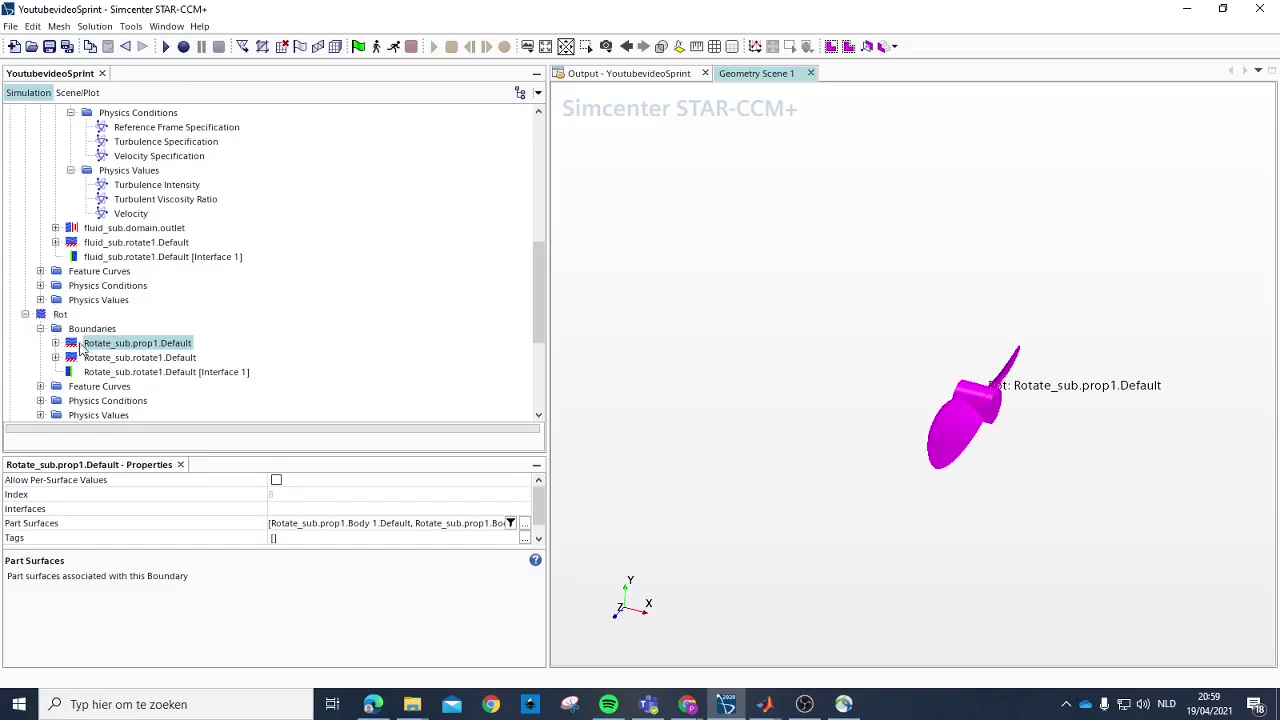
Step: Set the motion specification of the Rot region to Rotation, keeping the Lab Reference Frame
scroll(56, 336, down, 2)
click(60, 228)
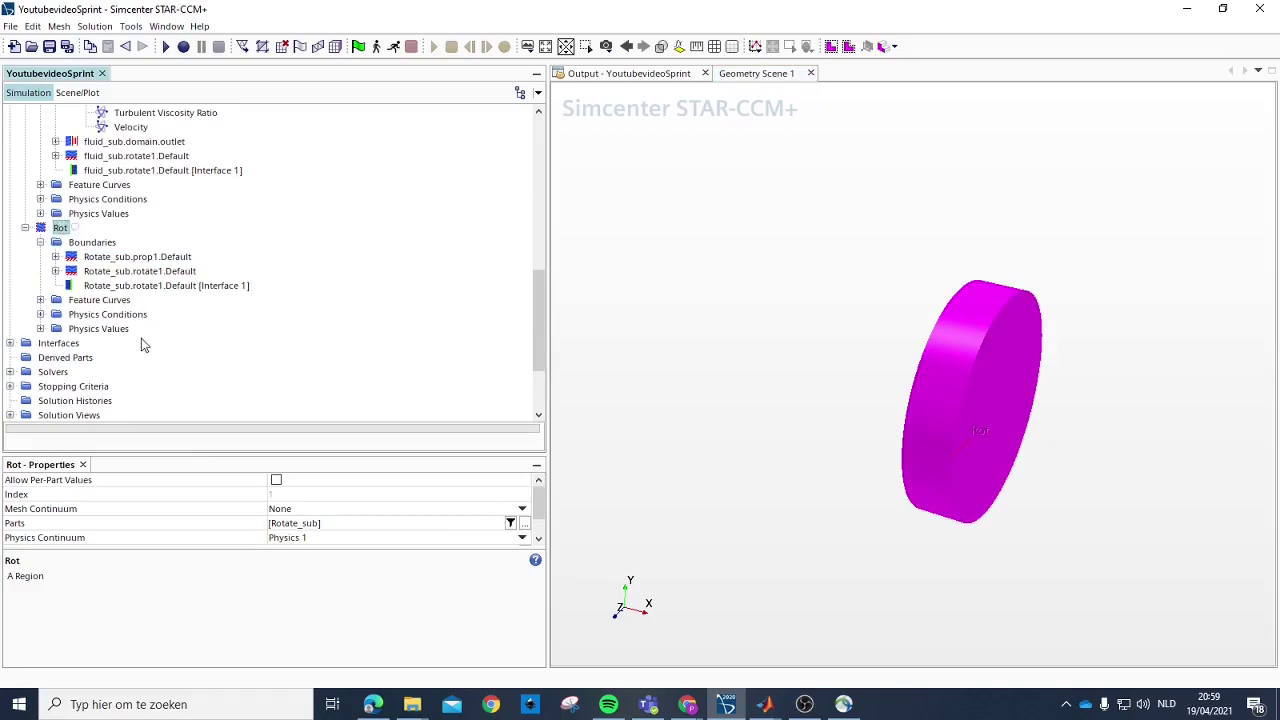
click(40, 329)
click(127, 357)
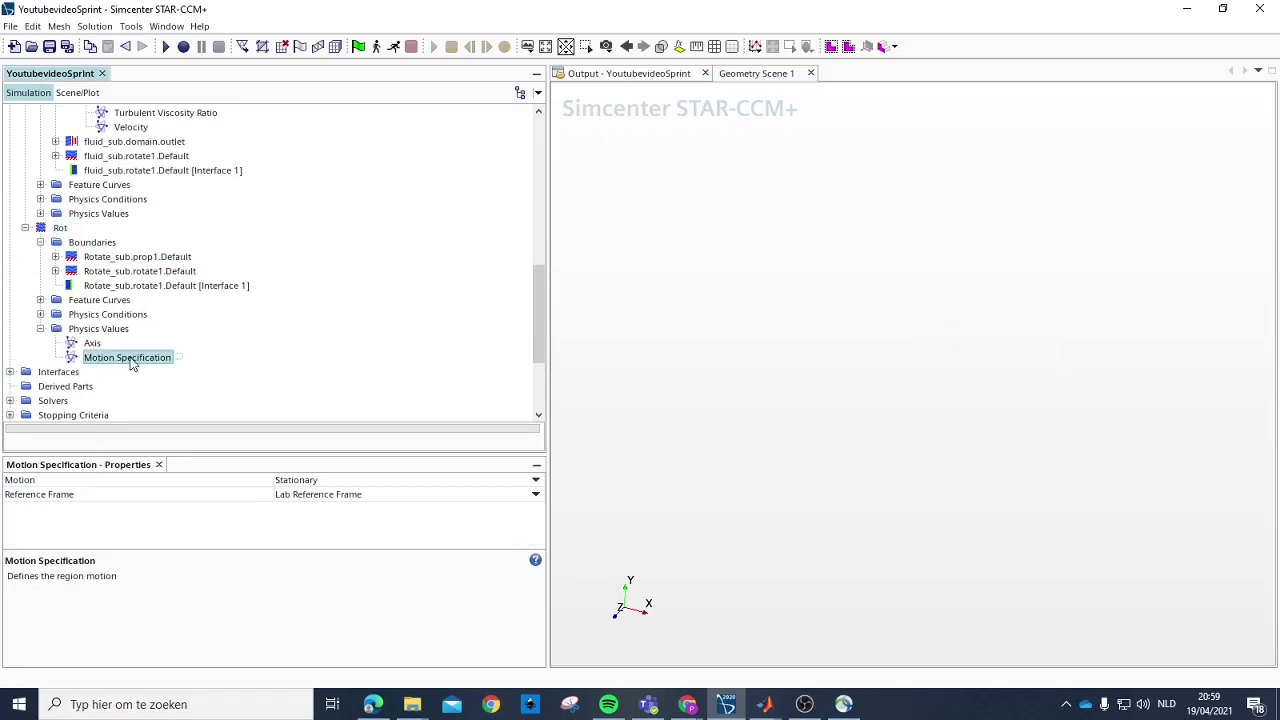
click(340, 483)
click(340, 494)
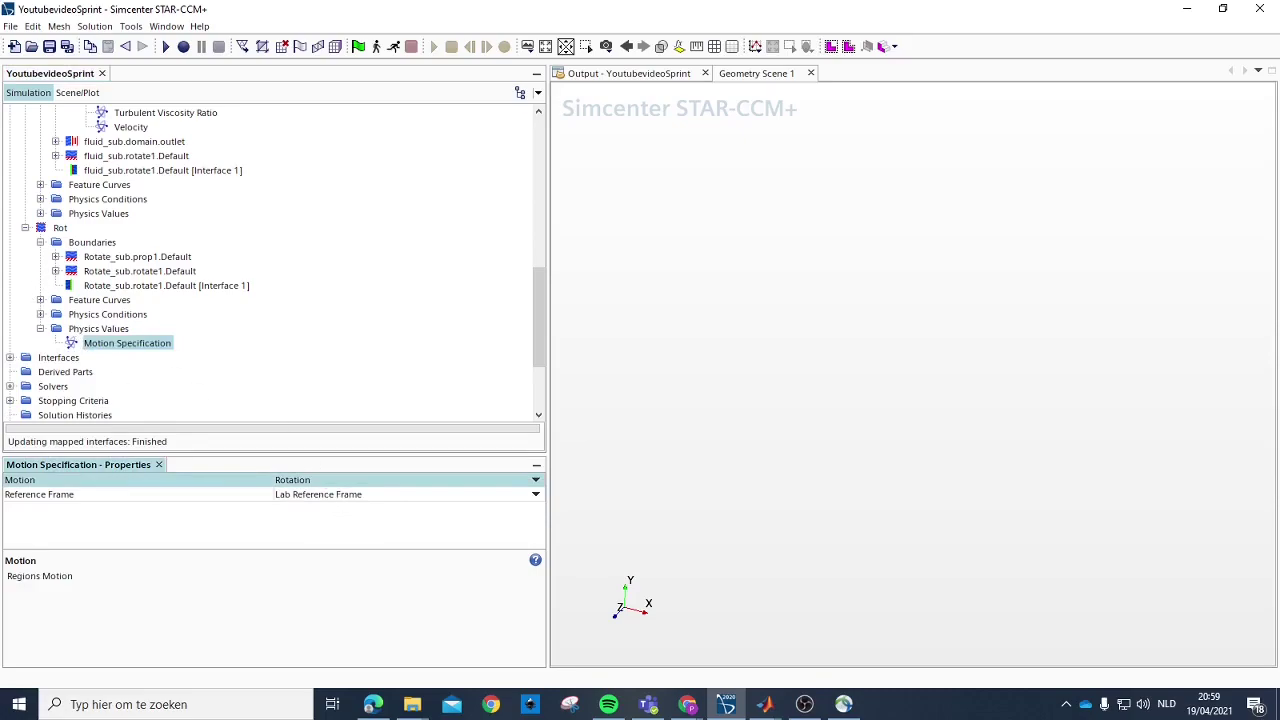
click(323, 483)
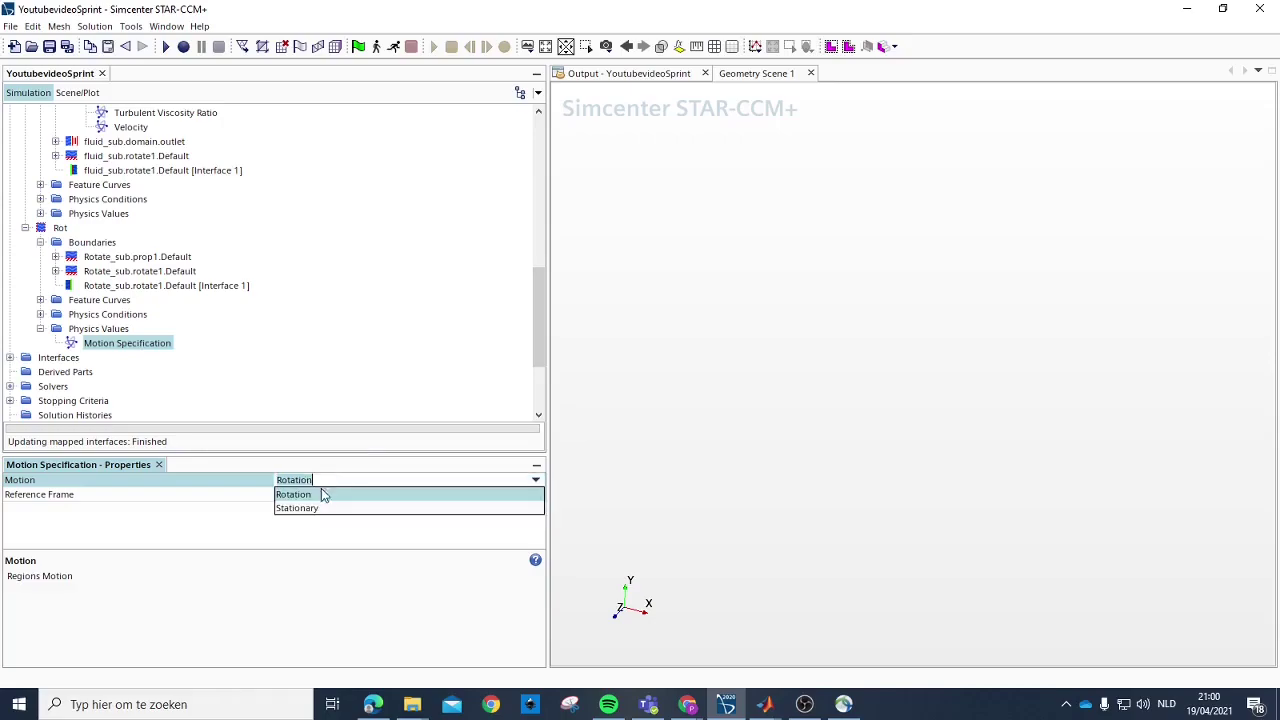
click(316, 496)
Step: Collapse the Rot and Fluid regions and the Regions node in the simulation tree to return to the geometry parts
scroll(217, 317, down, 3)
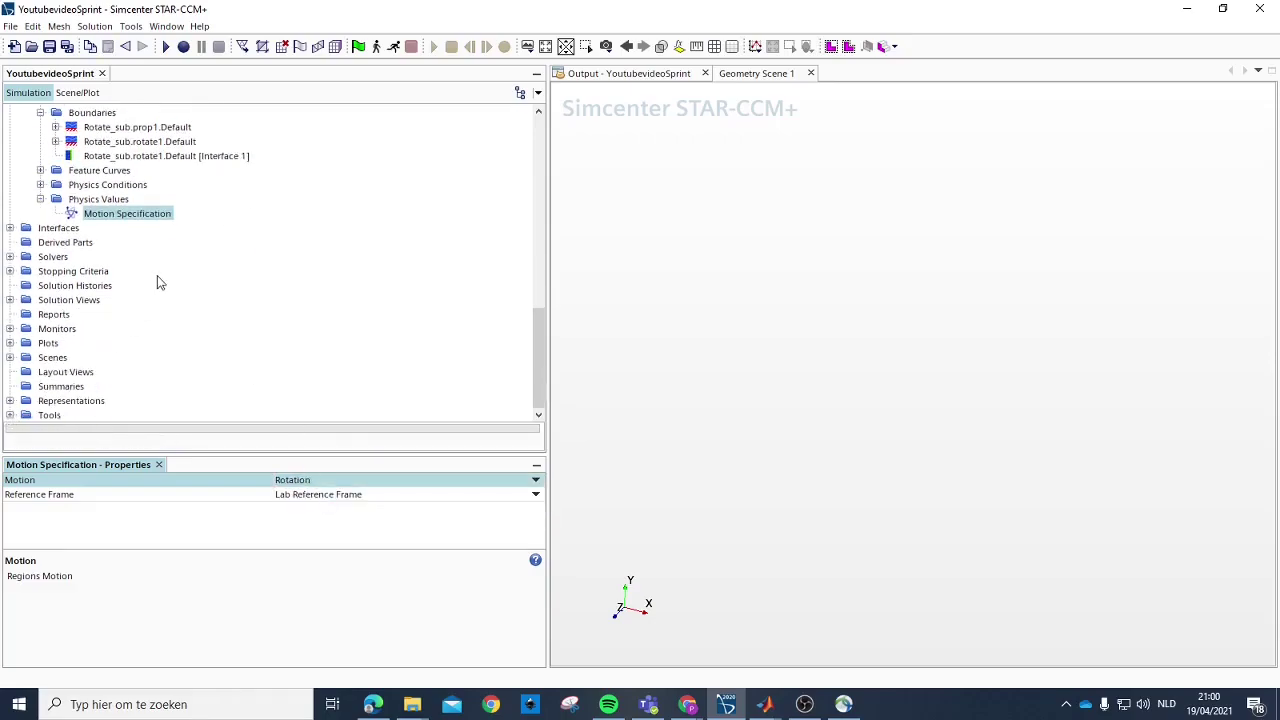
scroll(44, 338, up, 3)
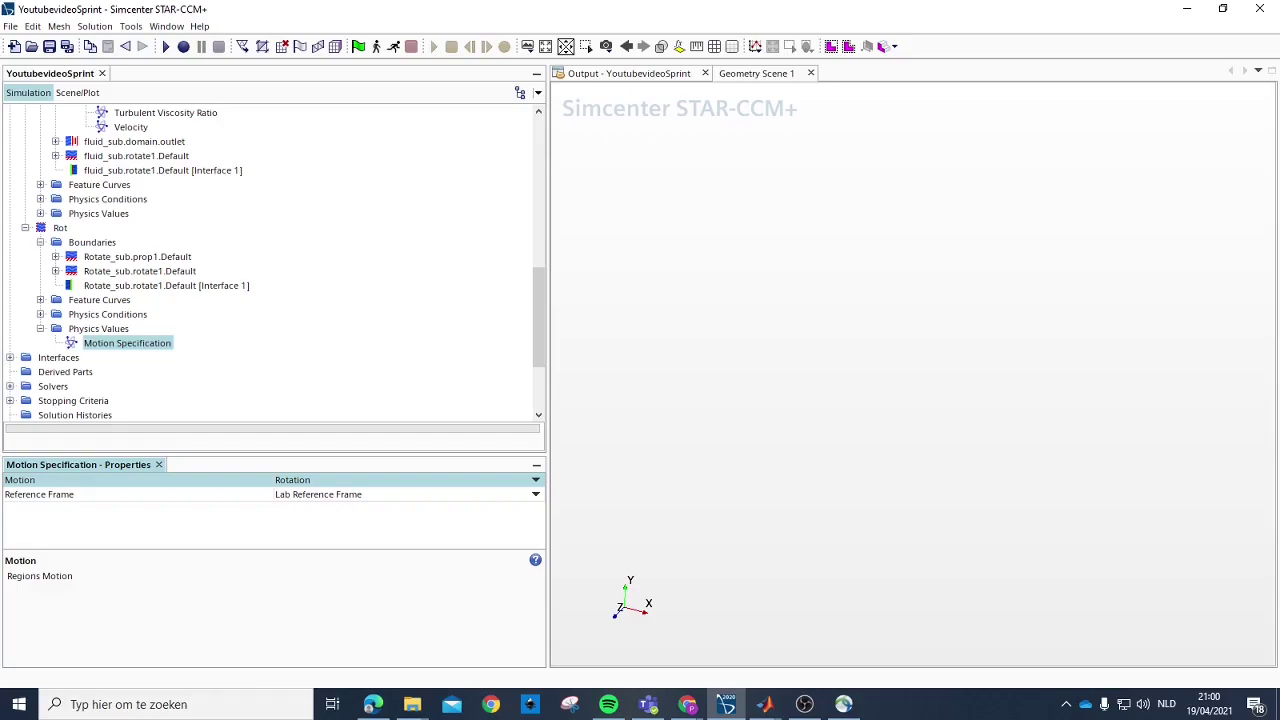
scroll(326, 343, up, 3)
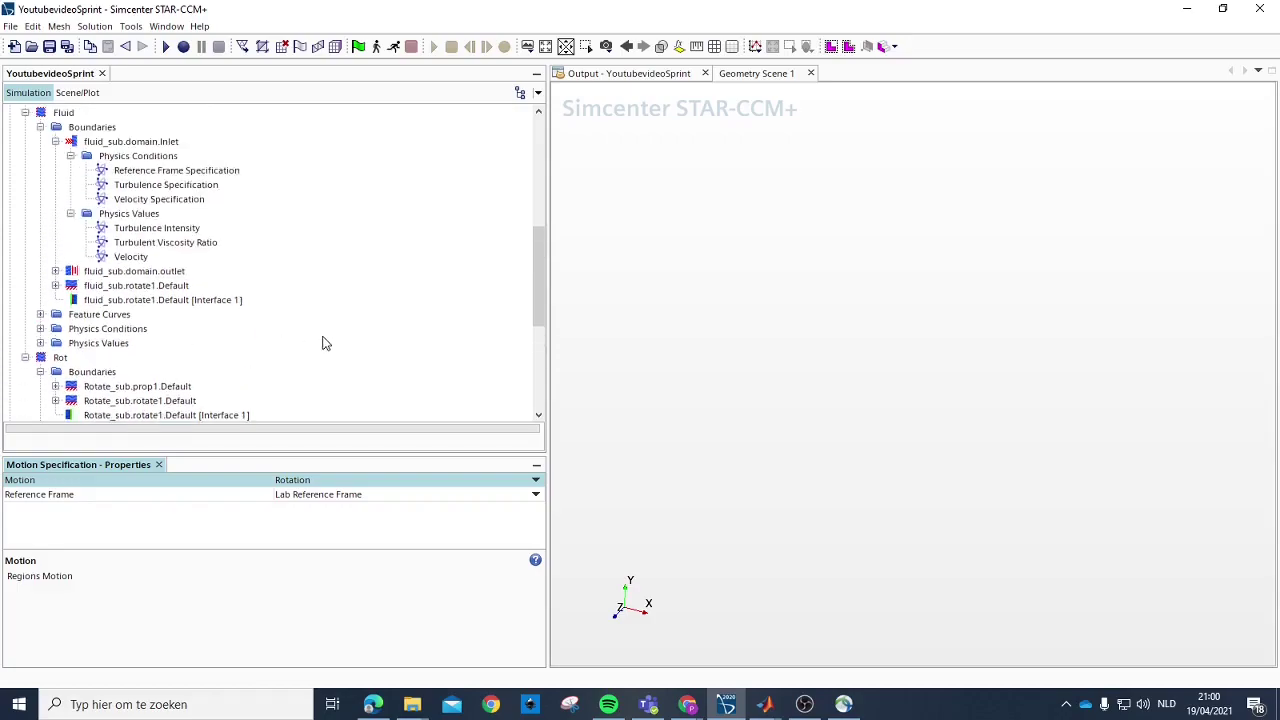
scroll(242, 296, down, 2)
click(25, 271)
scroll(152, 298, up, 2)
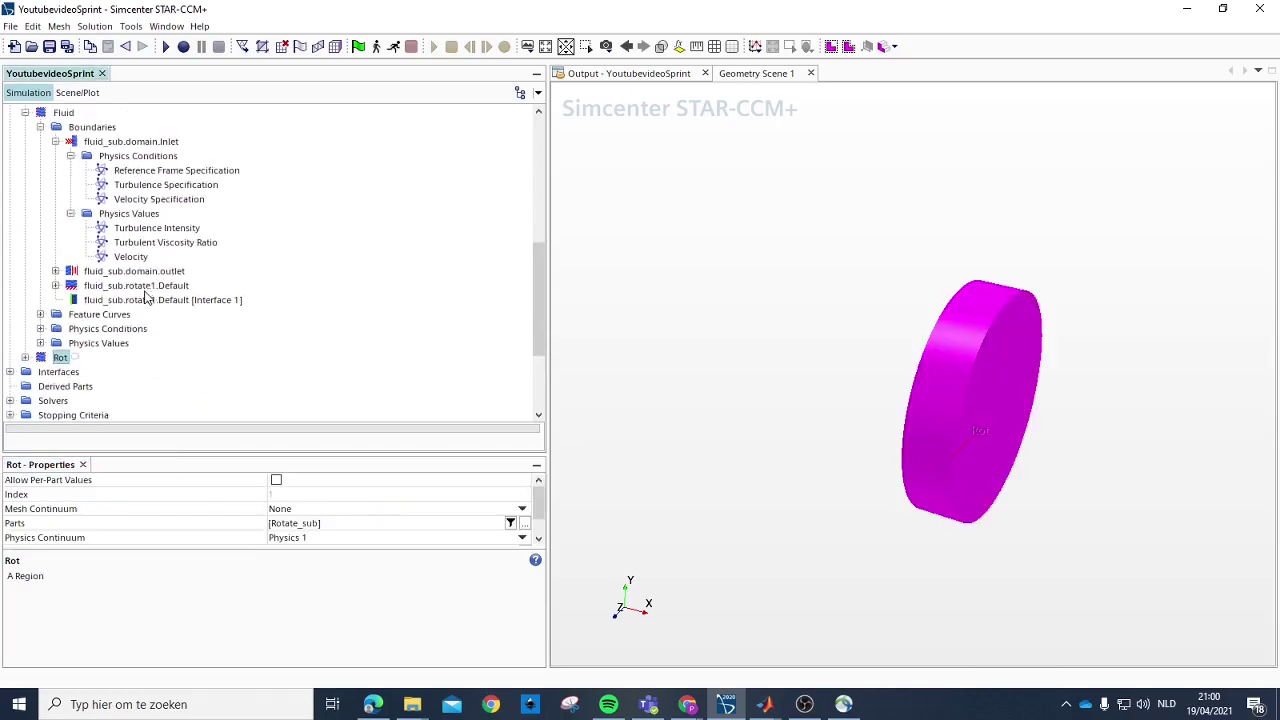
click(25, 114)
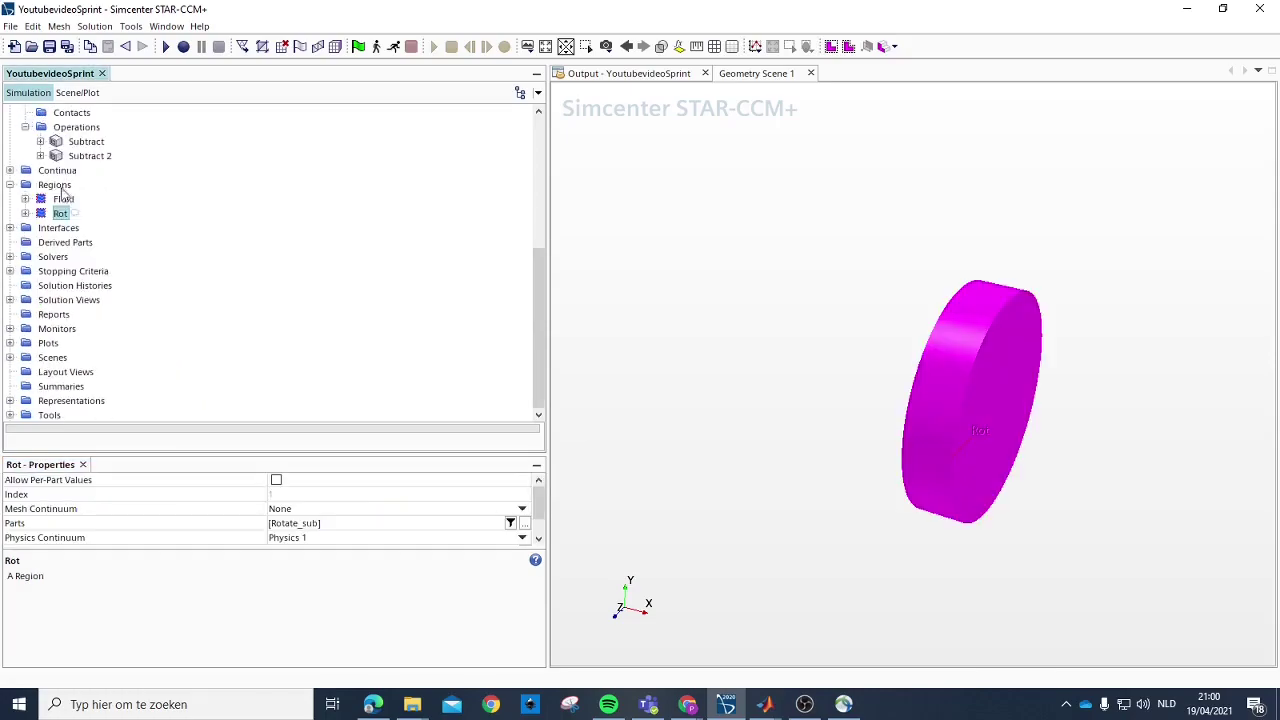
scroll(55, 200, up, 2)
click(10, 271)
scroll(124, 288, up, 2)
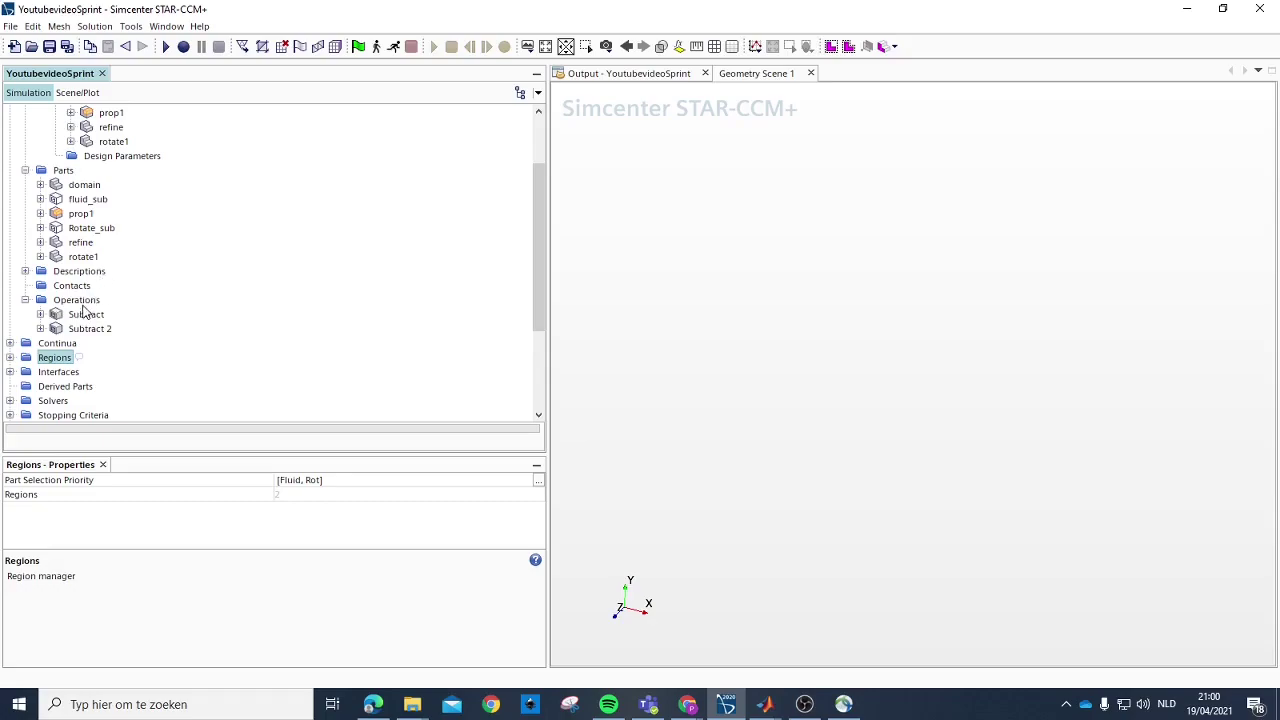
Step: Highlight the fluid_sub part and inspect its full shape in the geometry scene
click(89, 200)
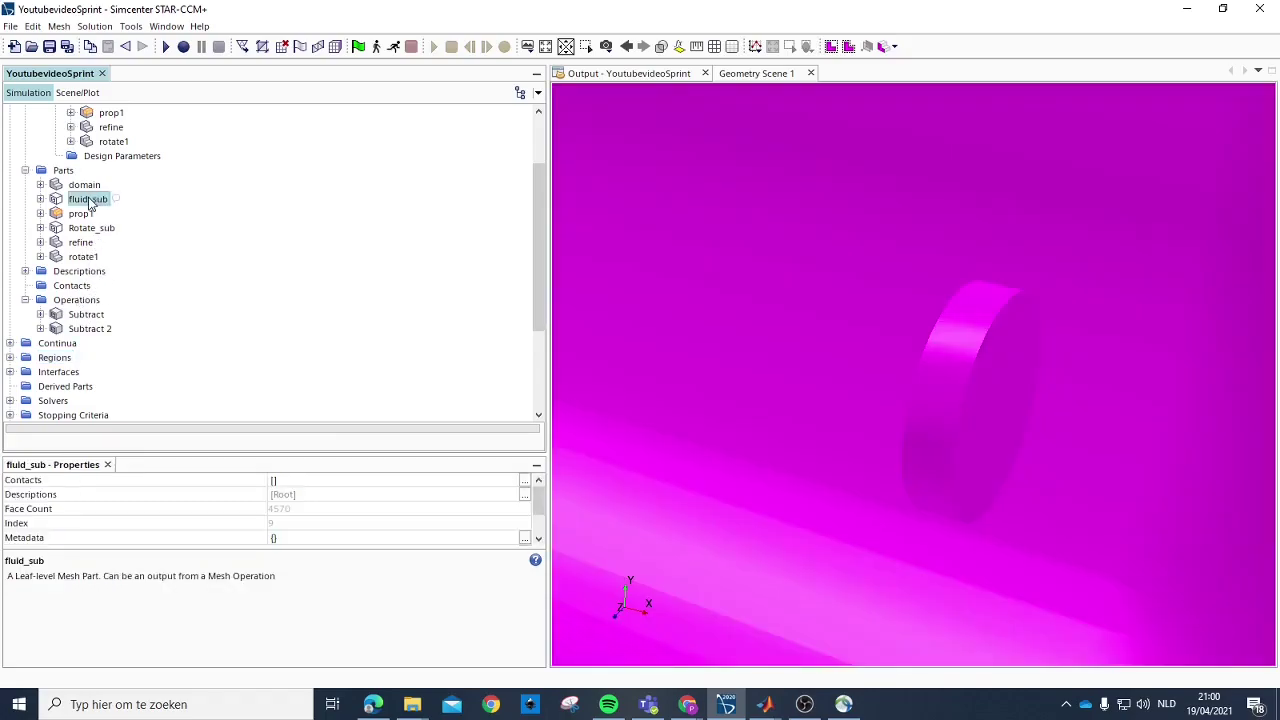
drag(609, 307, 795, 320)
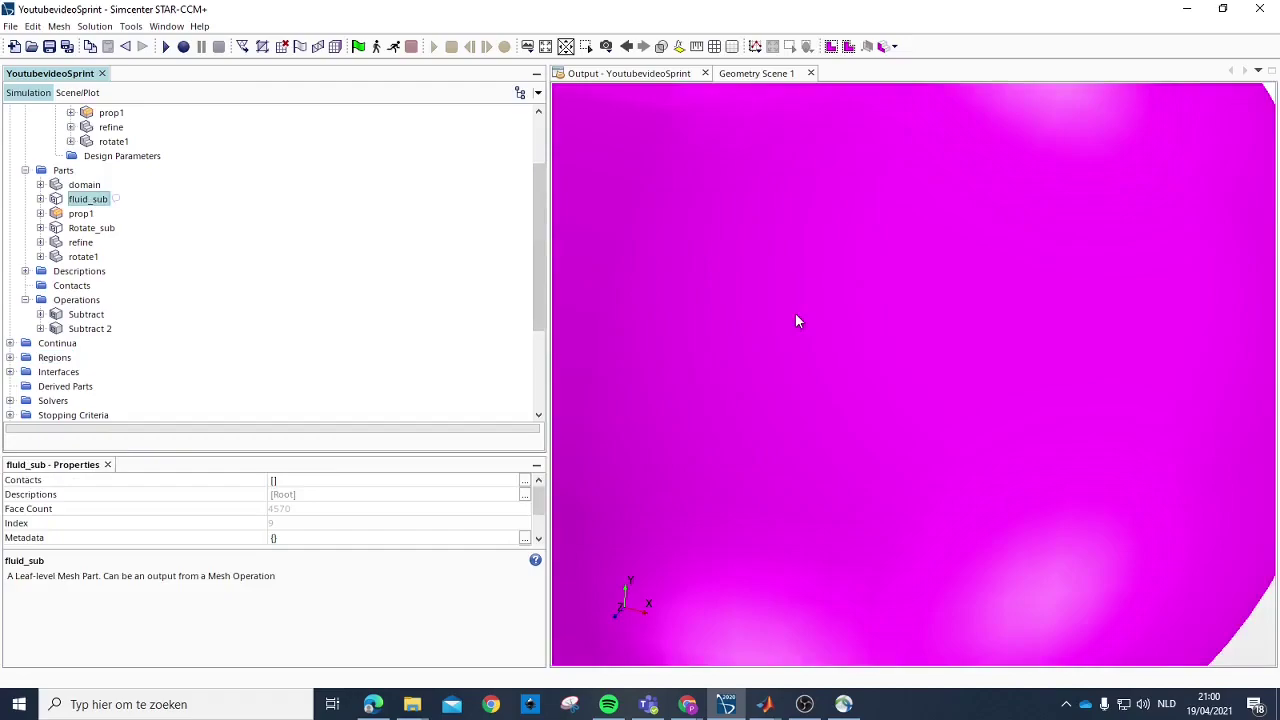
scroll(796, 320, down, 10)
drag(817, 363, 706, 351)
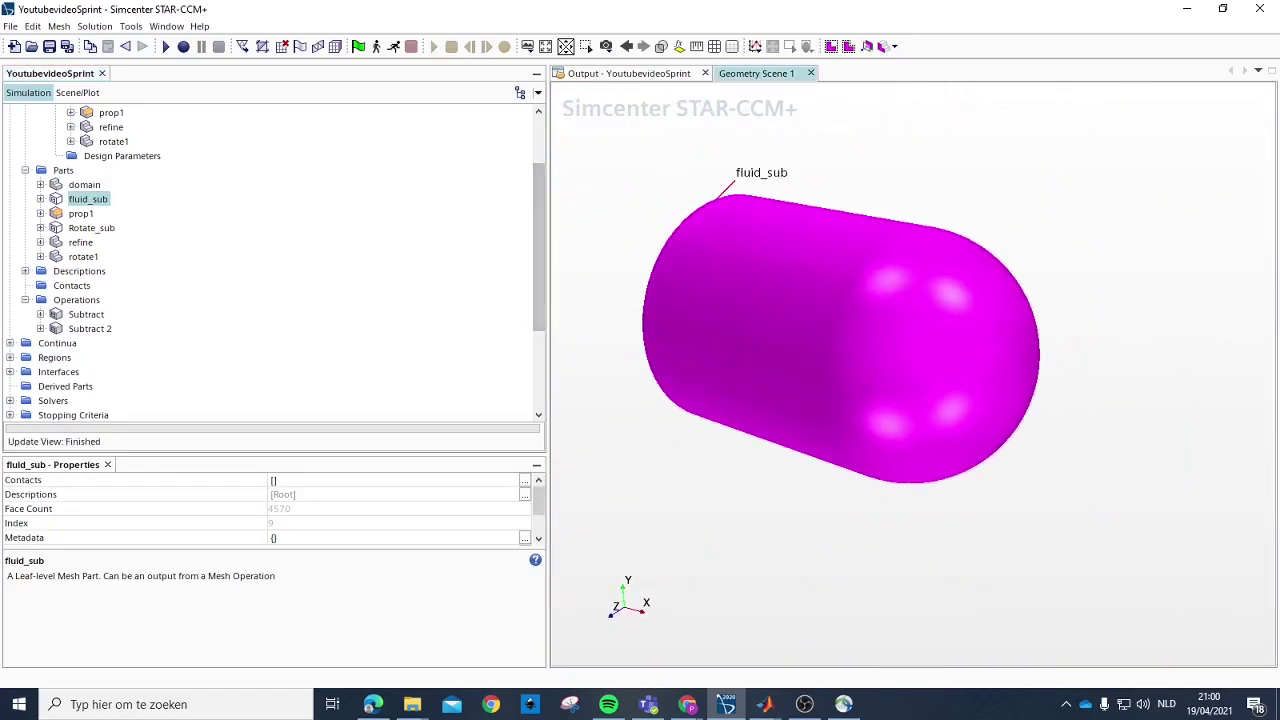
right_click(88, 199)
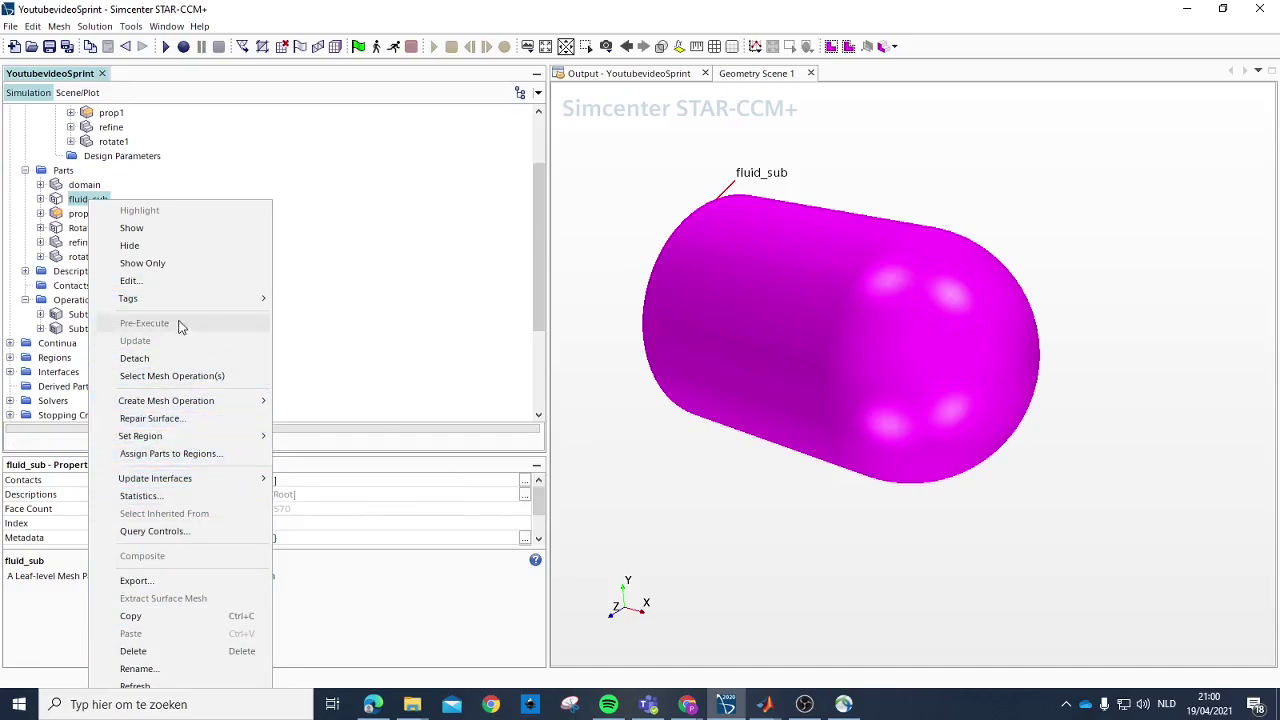
click(364, 324)
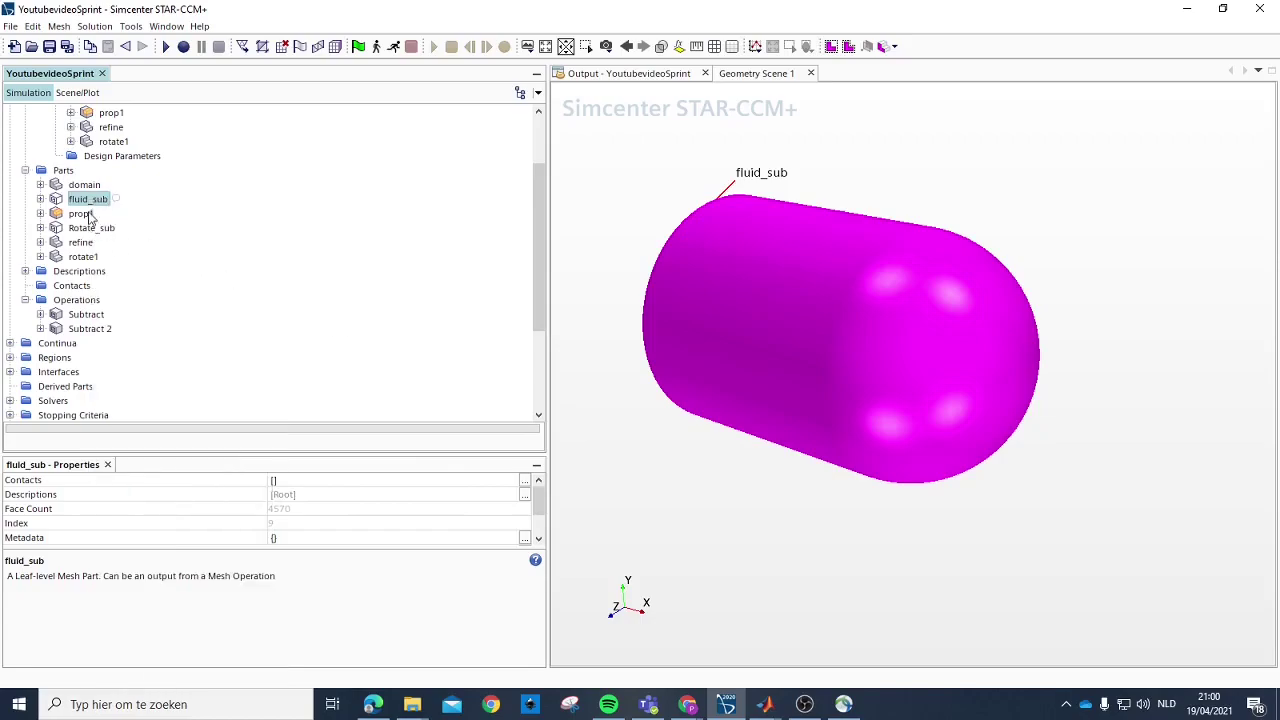
right_click(87, 200)
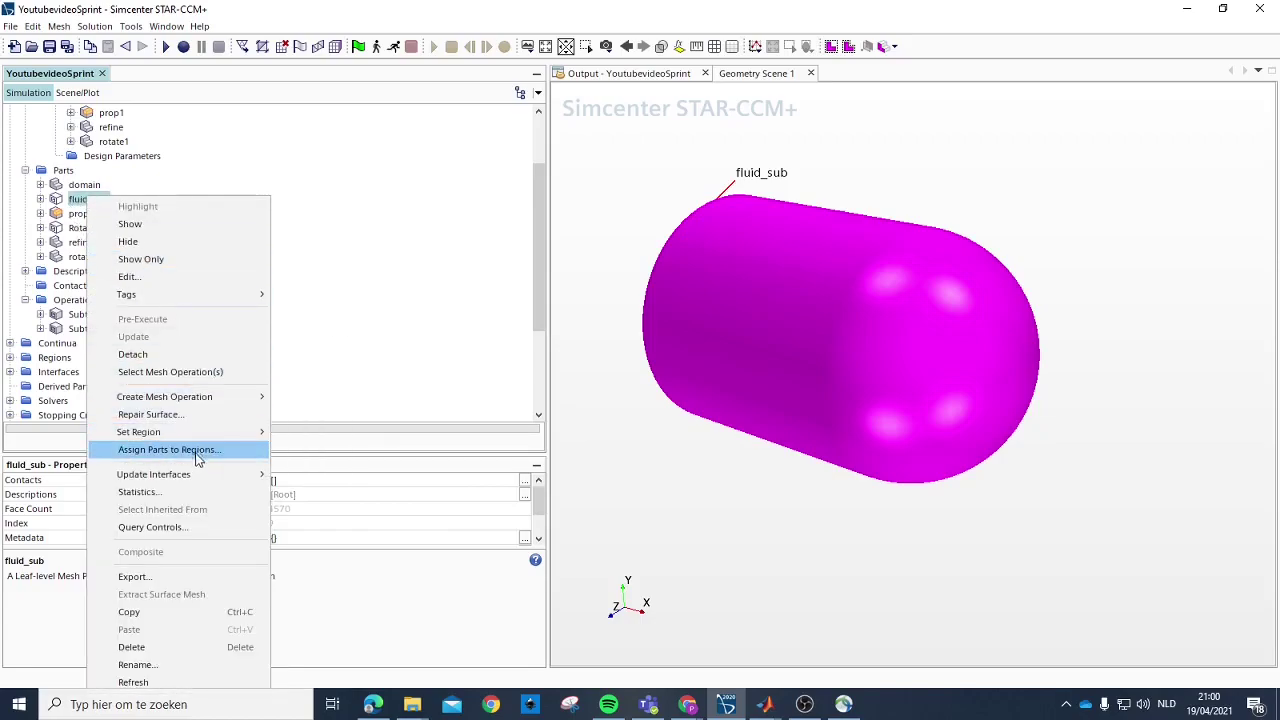
mouse_move(228, 397)
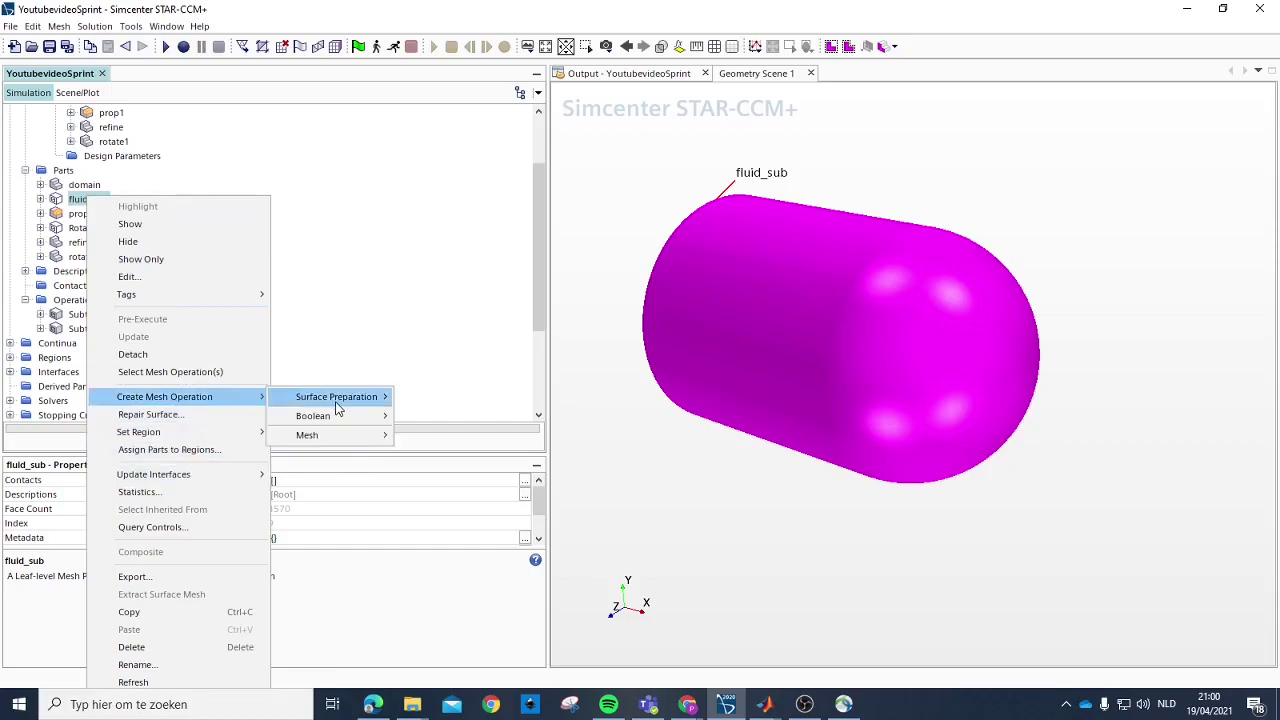
mouse_move(337, 406)
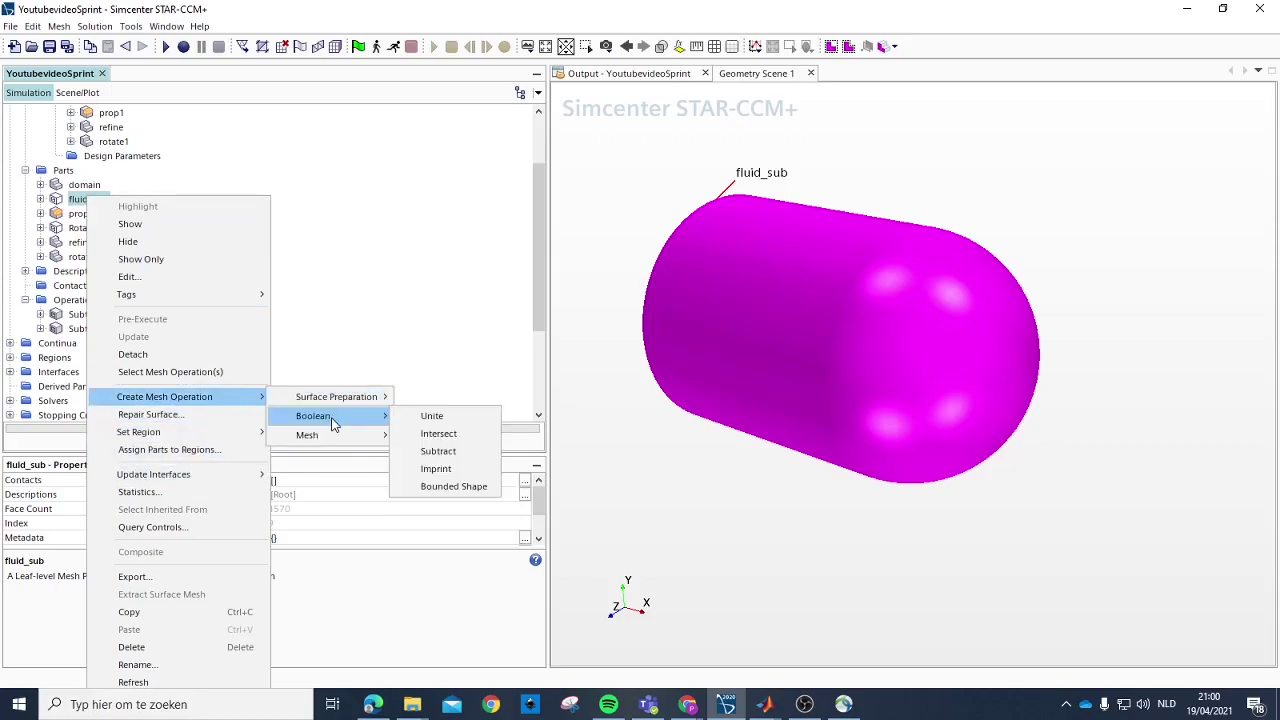
mouse_move(333, 445)
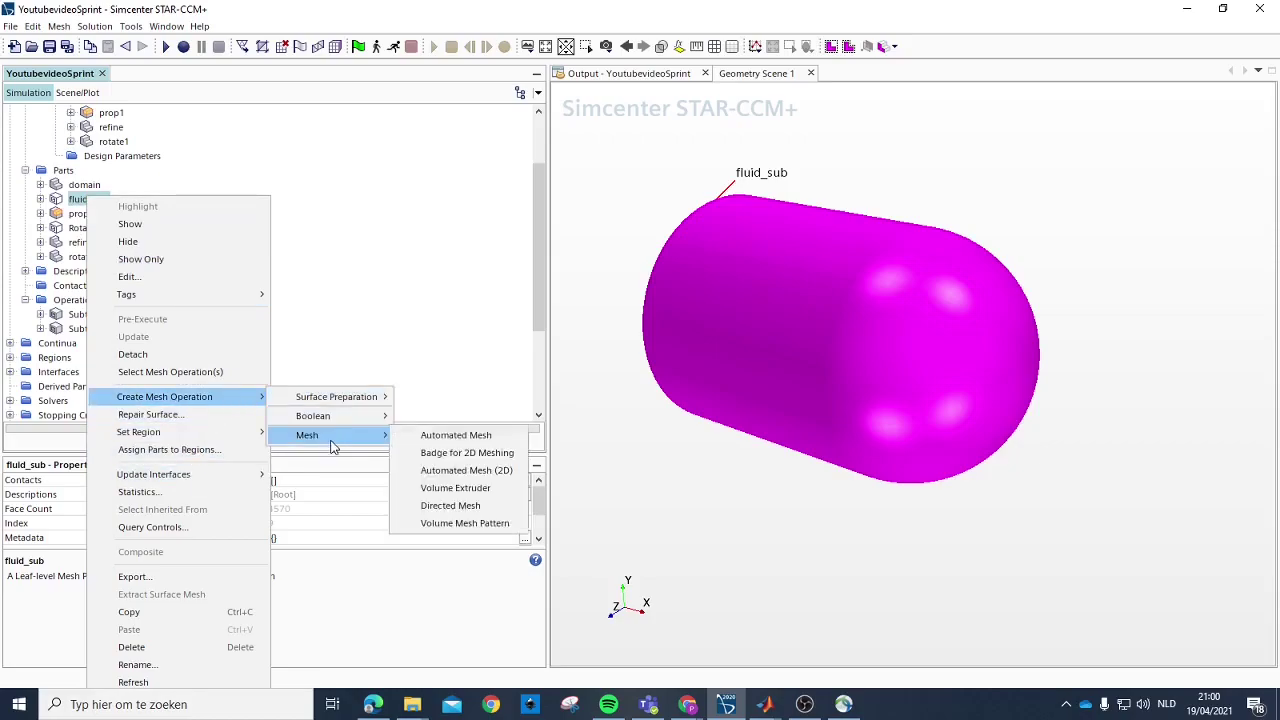
click(458, 436)
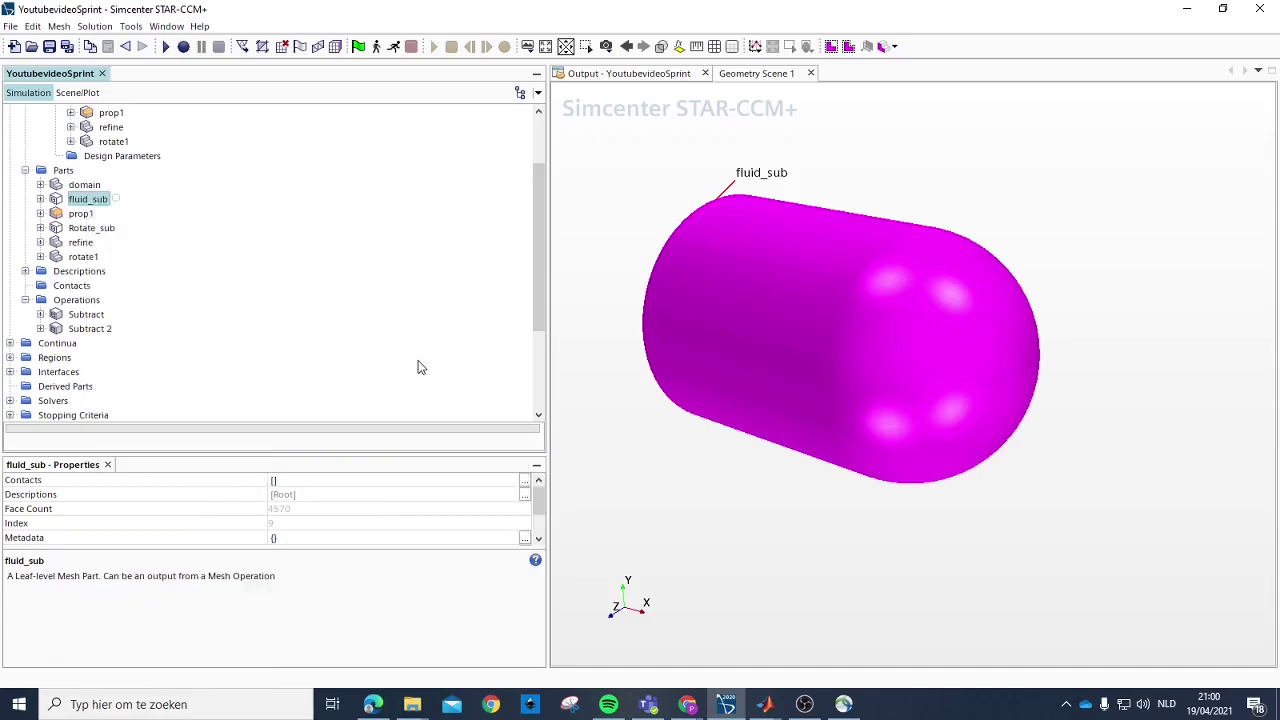
Step: Create an automated mesh operation for the fluid_sub part with the Surface Remesher and Trimmed Cell Mesher
right_click(65, 303)
mouse_move(120, 308)
mouse_move(245, 315)
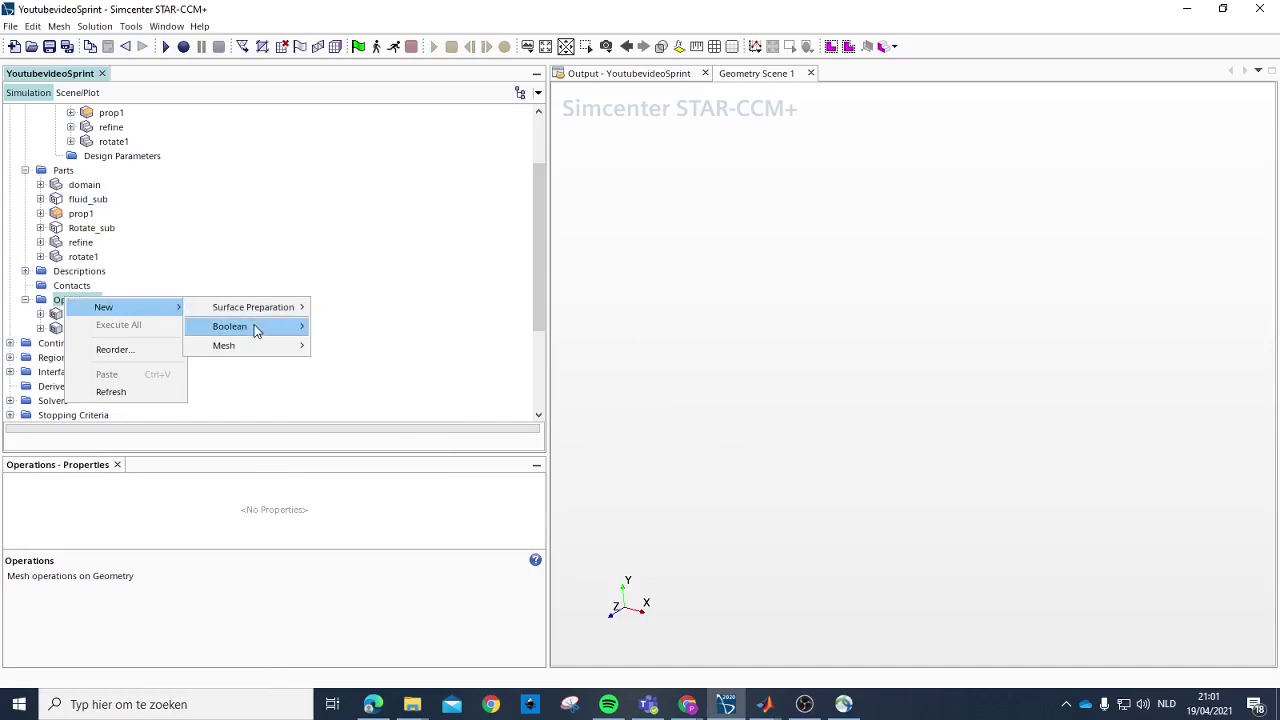
mouse_move(283, 346)
click(366, 347)
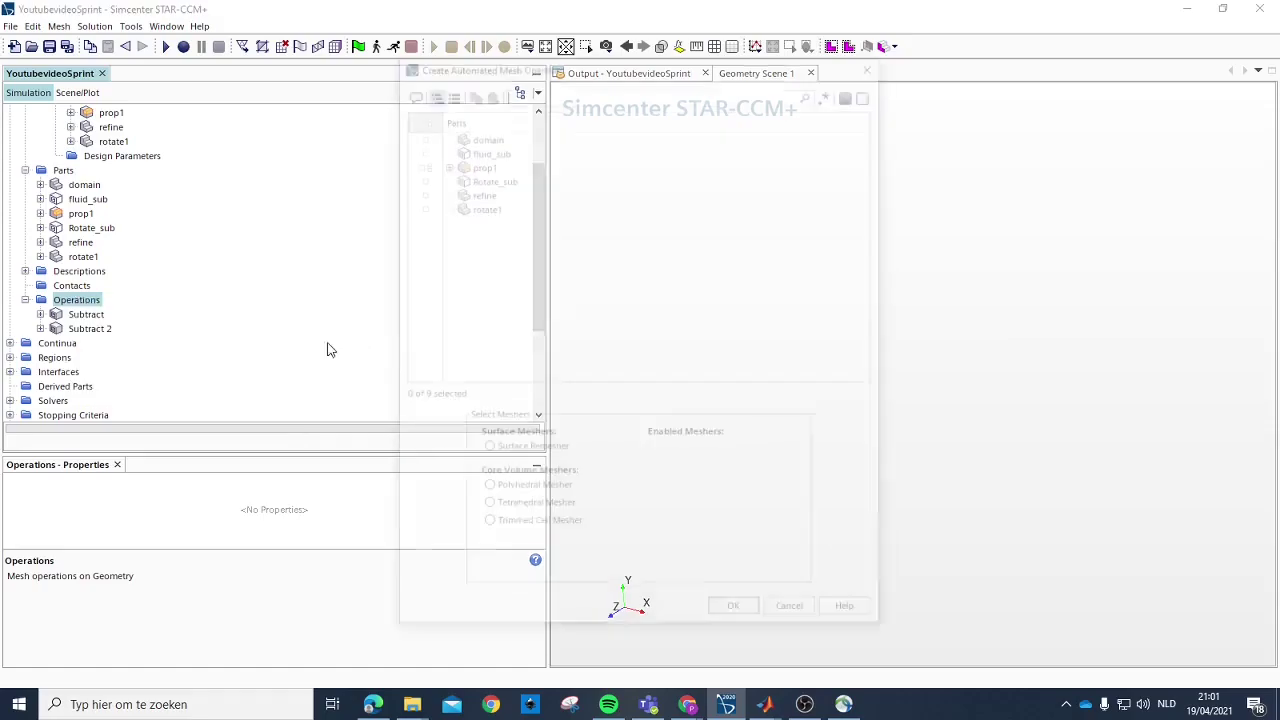
click(489, 148)
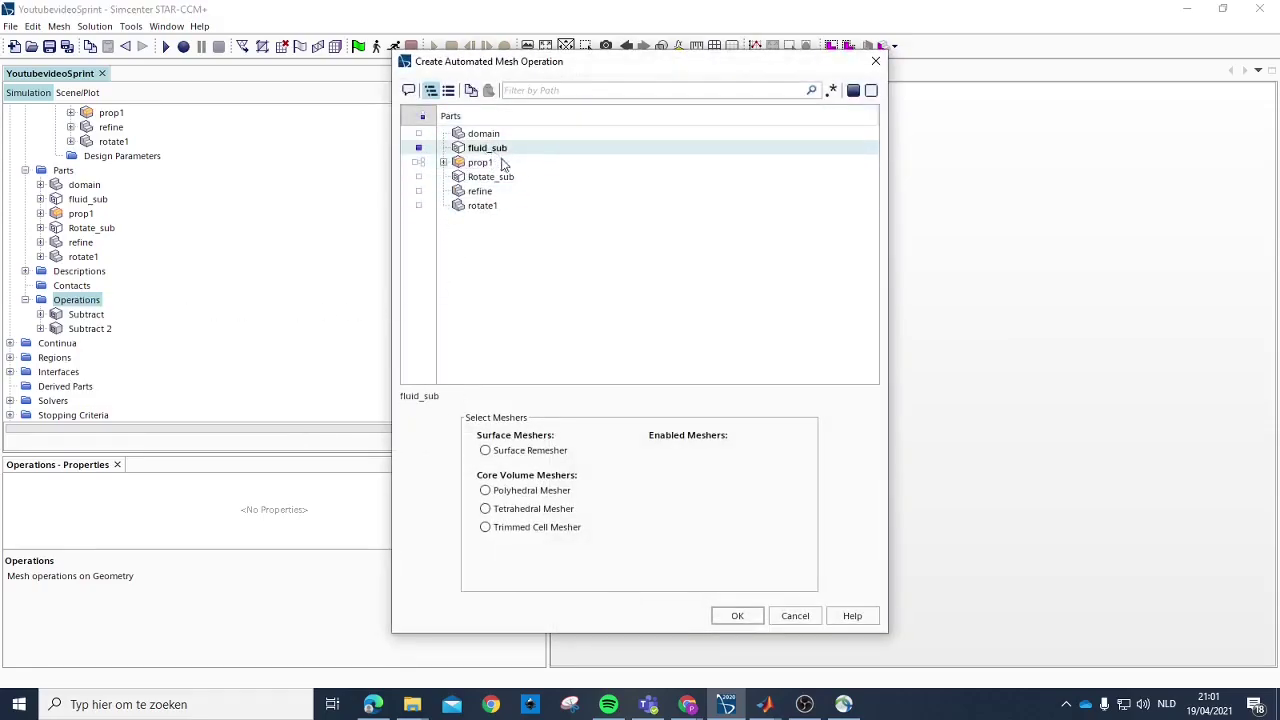
click(485, 451)
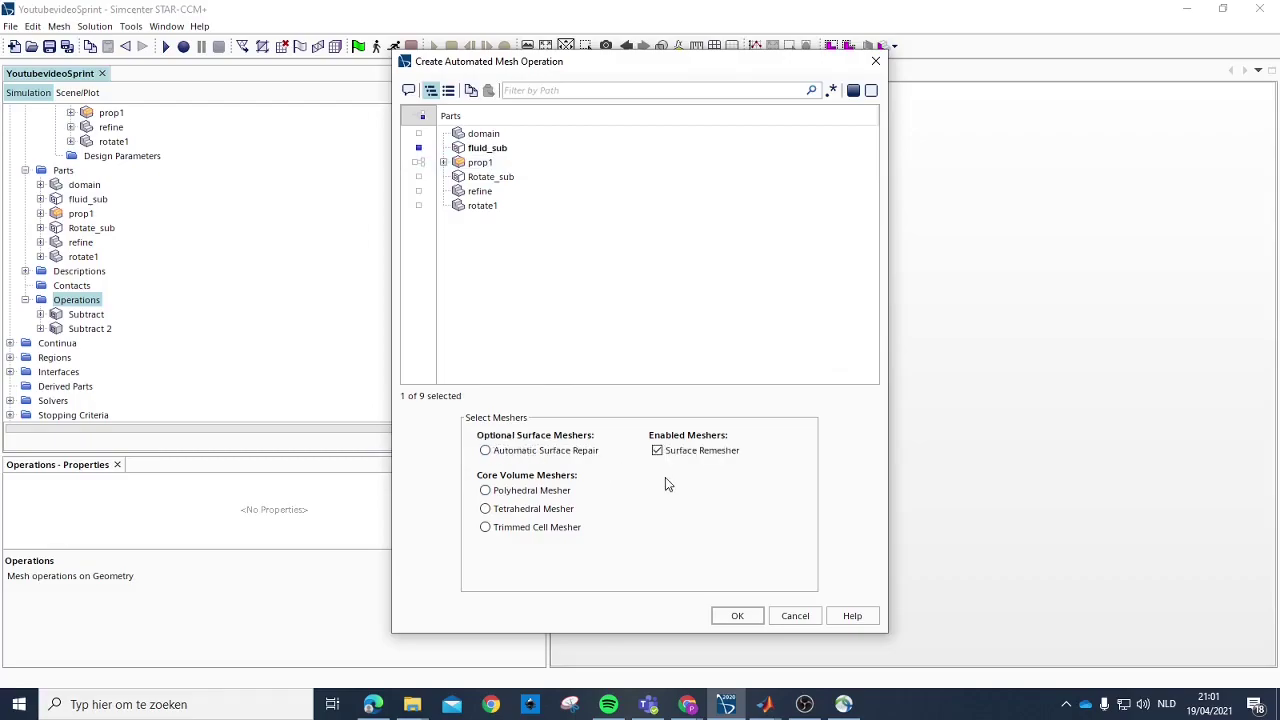
click(486, 528)
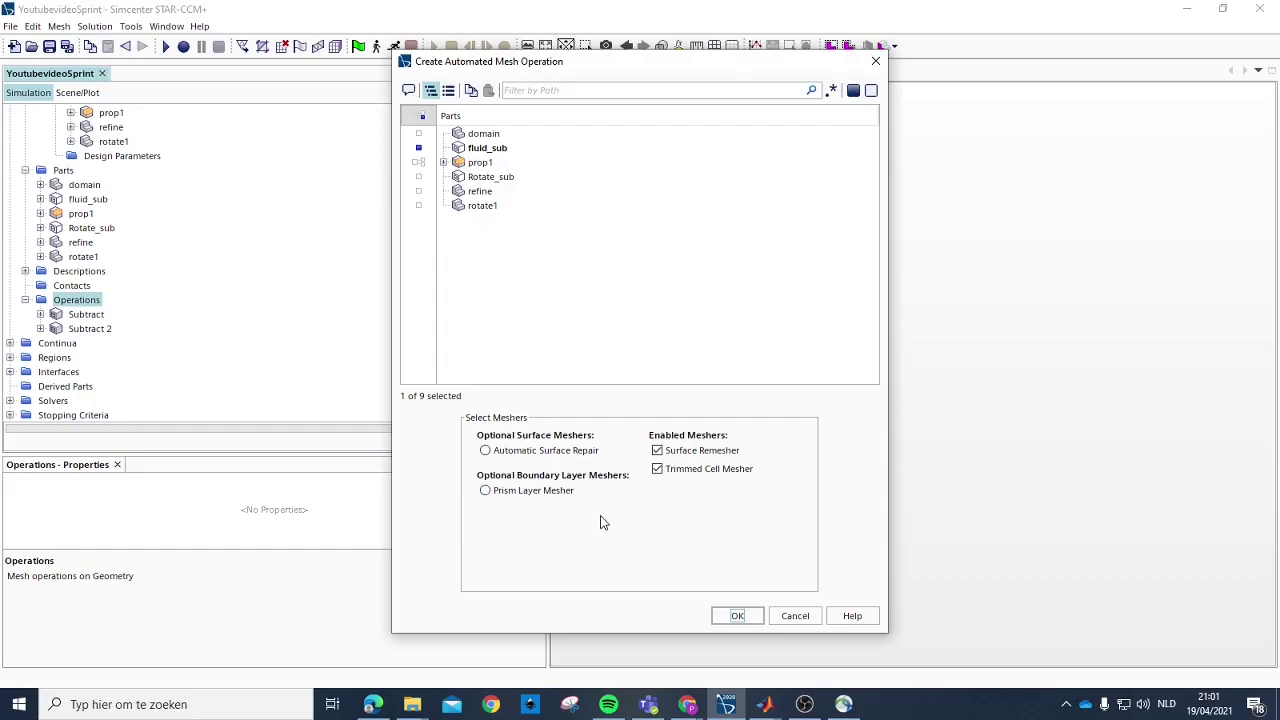
click(737, 616)
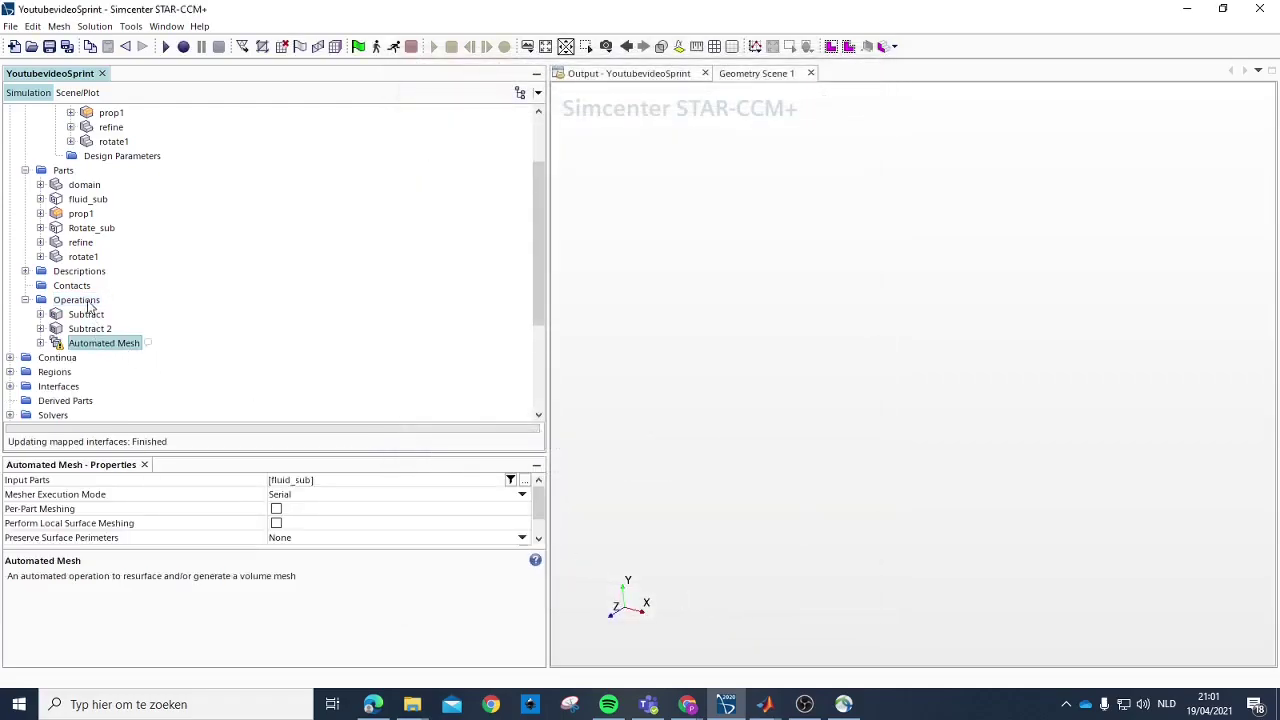
Step: Rename the new automated mesh operation as Fluid_Mesh
click(107, 344)
text(Flui)
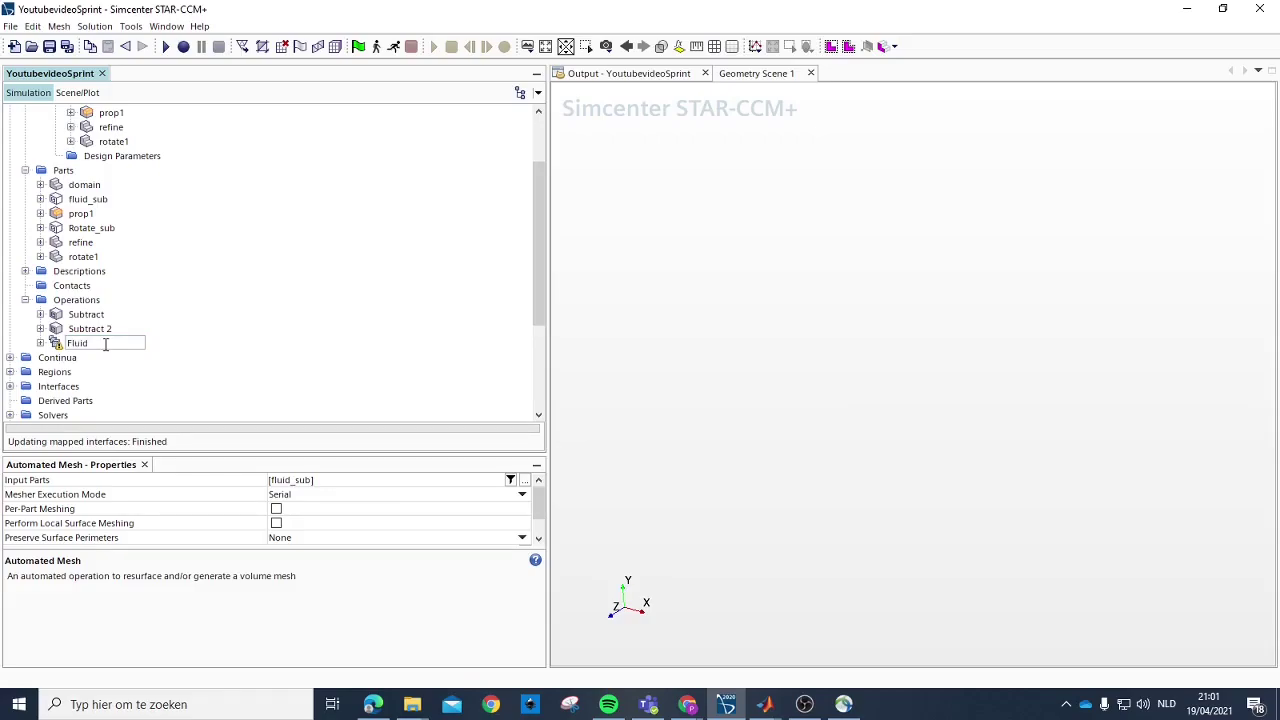
key(Return)
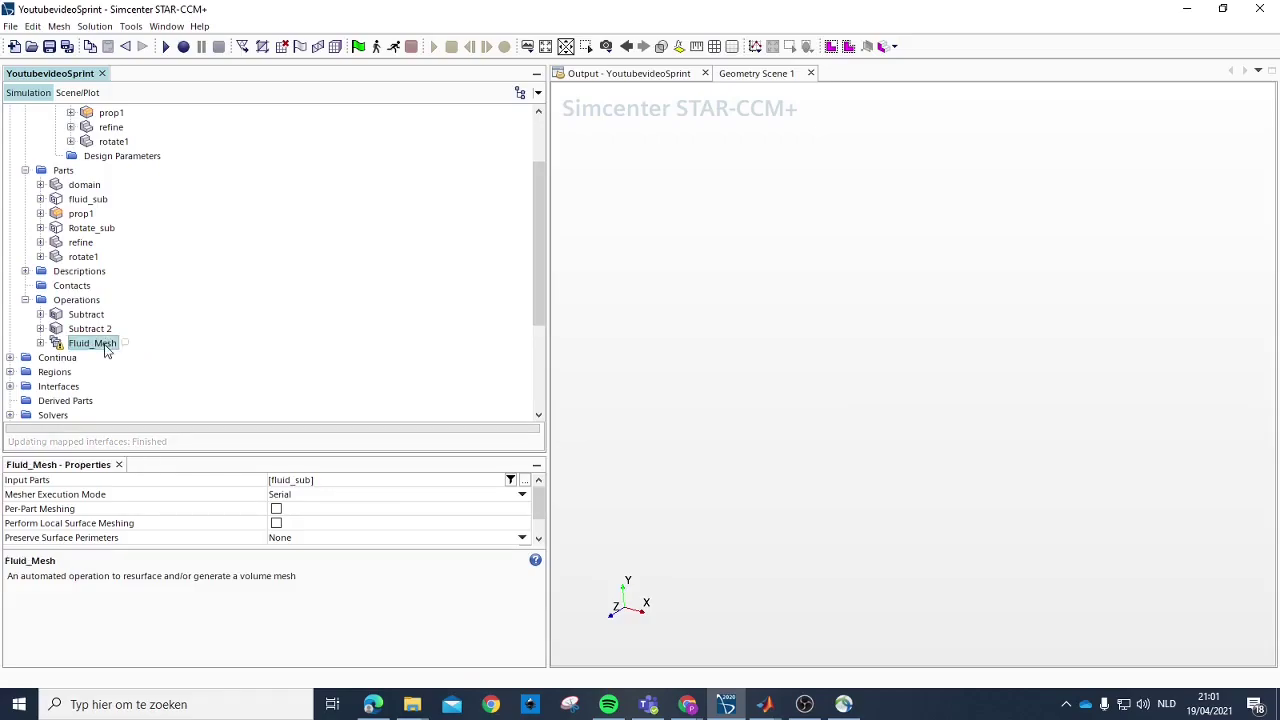
click(92, 229)
right_click(93, 229)
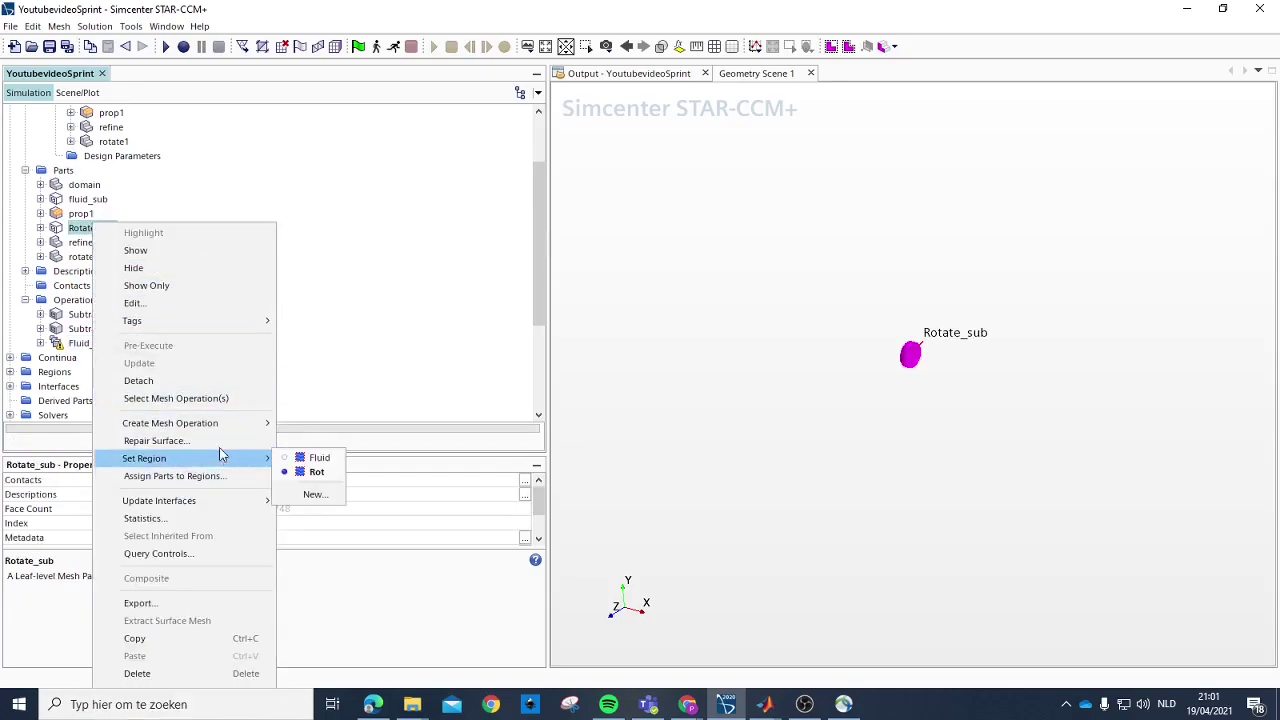
click(357, 337)
Step: Create an automated mesh operation for the Rotate_sub part with the Surface Remesher, Polyhedral Mesher and Prism Layer Mesher
right_click(72, 302)
mouse_move(143, 309)
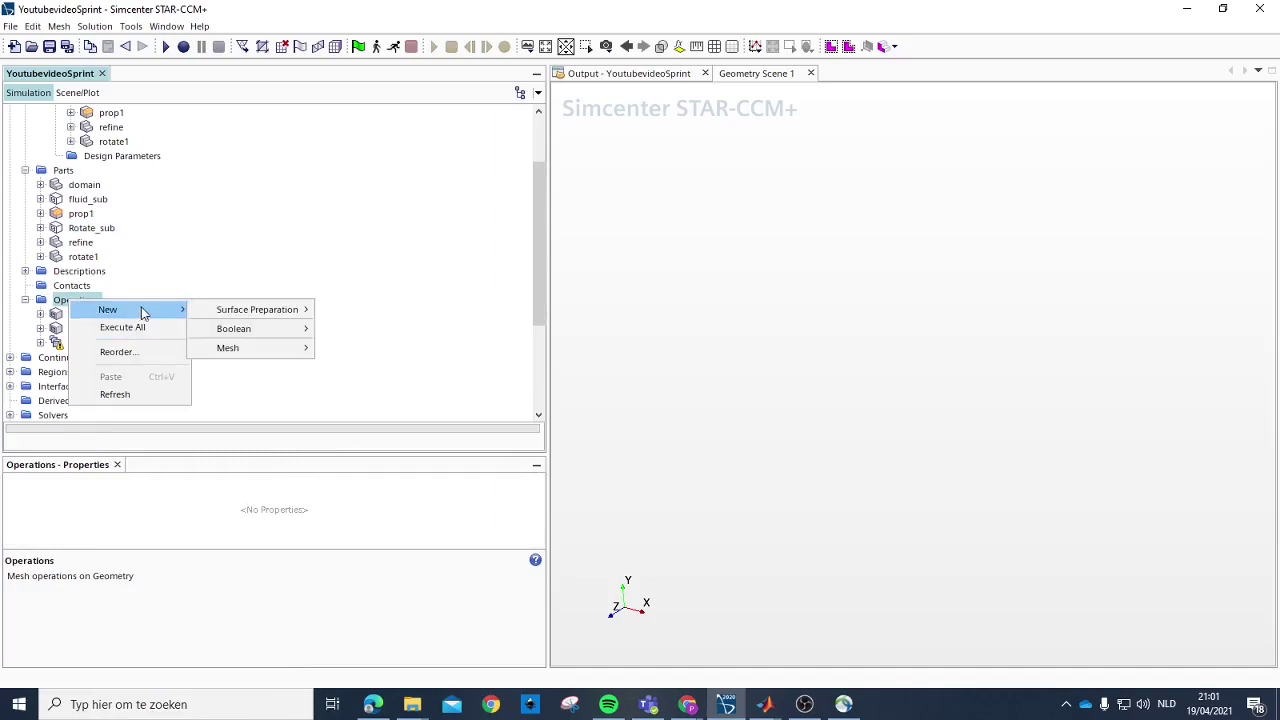
mouse_move(248, 347)
click(376, 348)
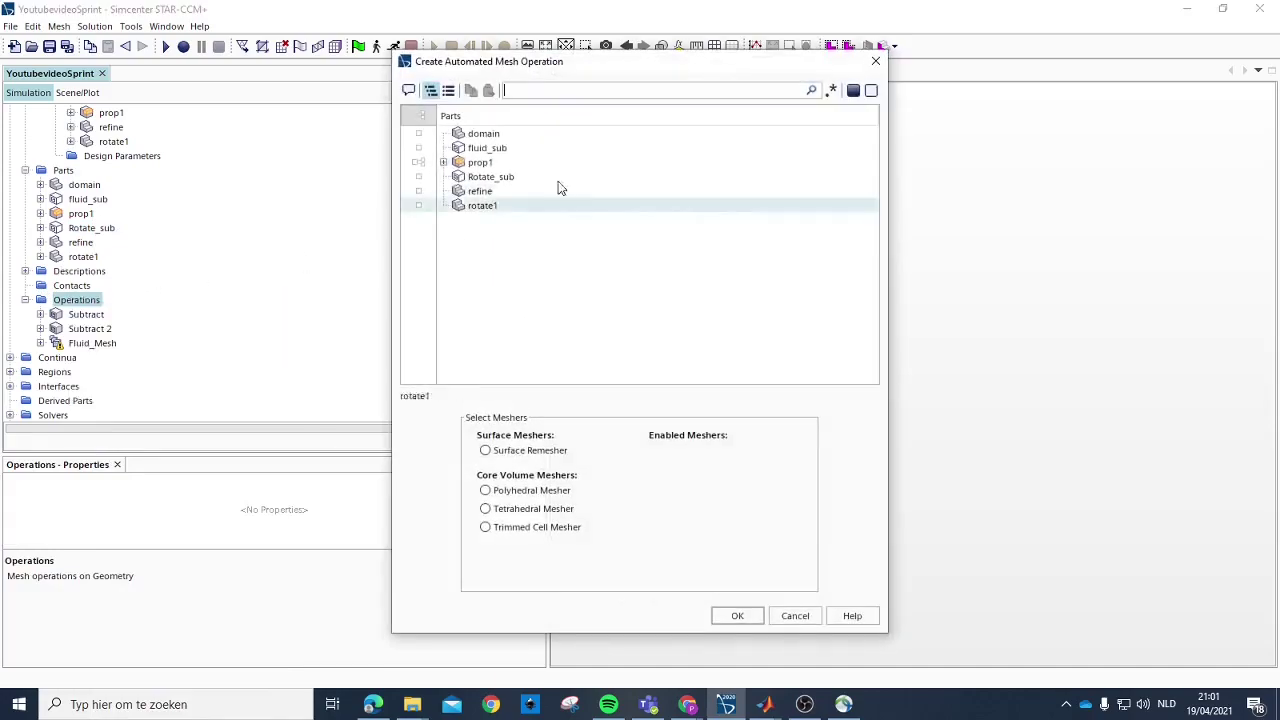
click(491, 177)
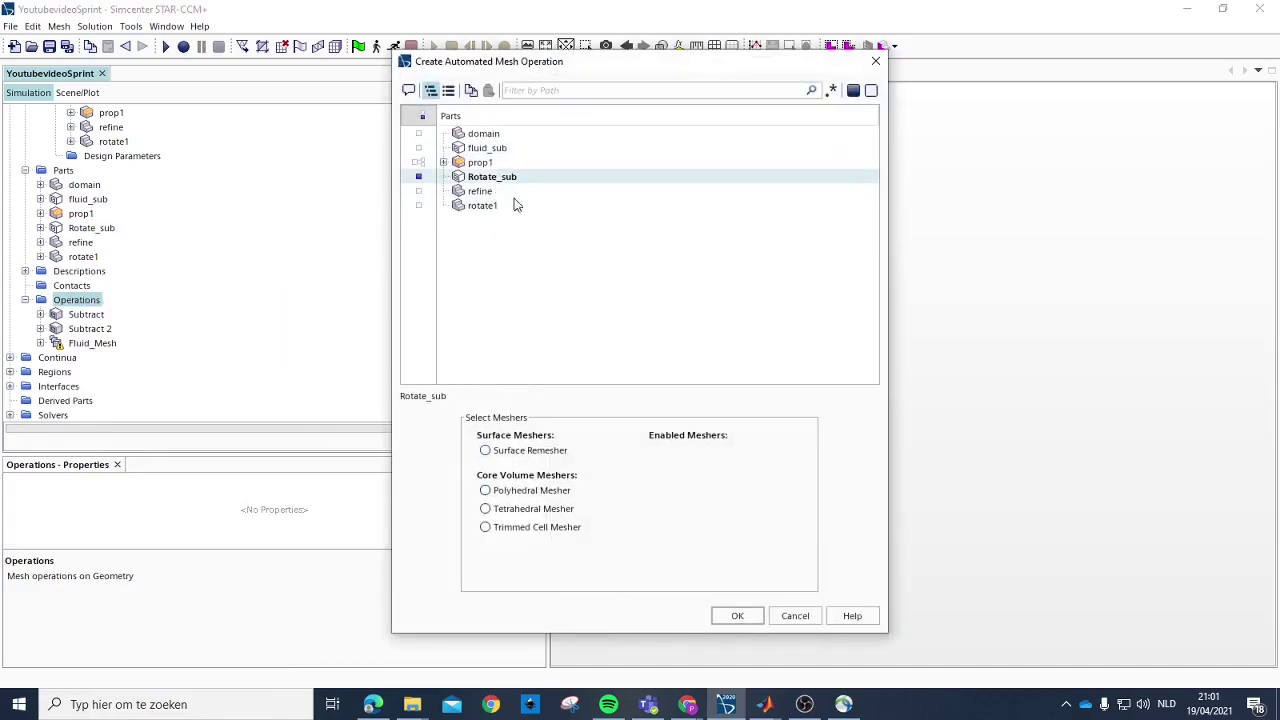
click(486, 451)
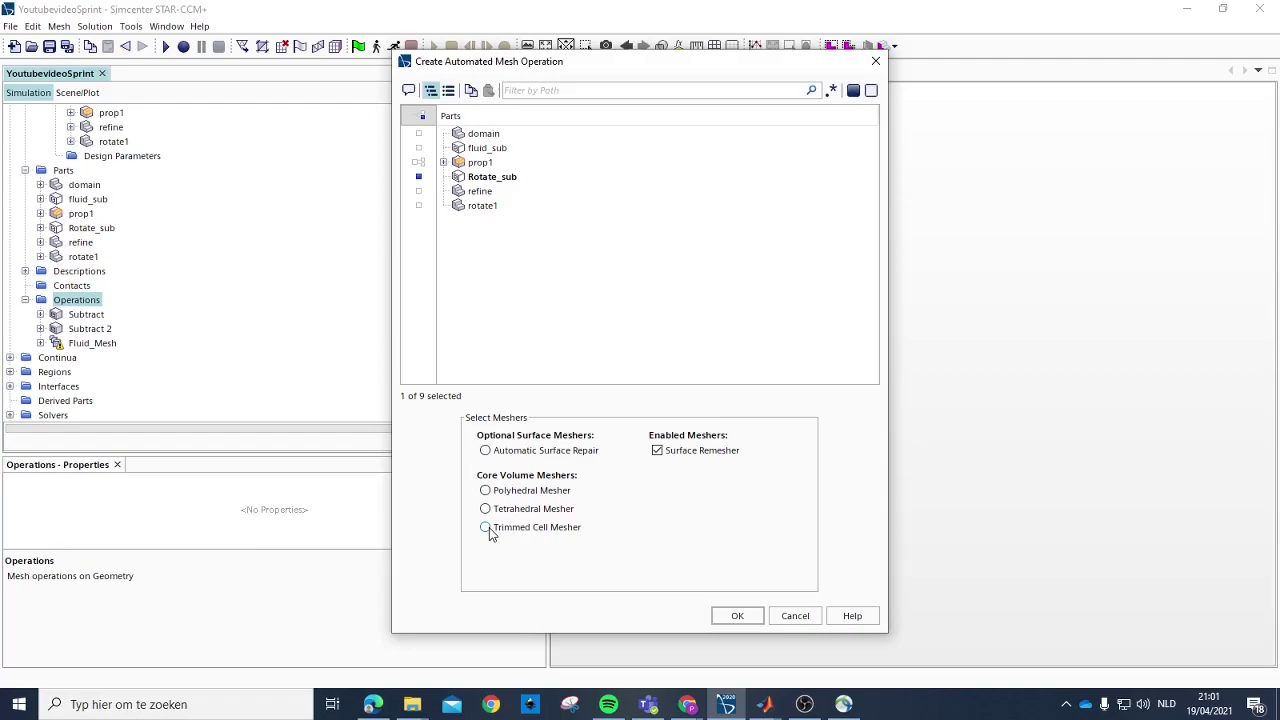
click(486, 491)
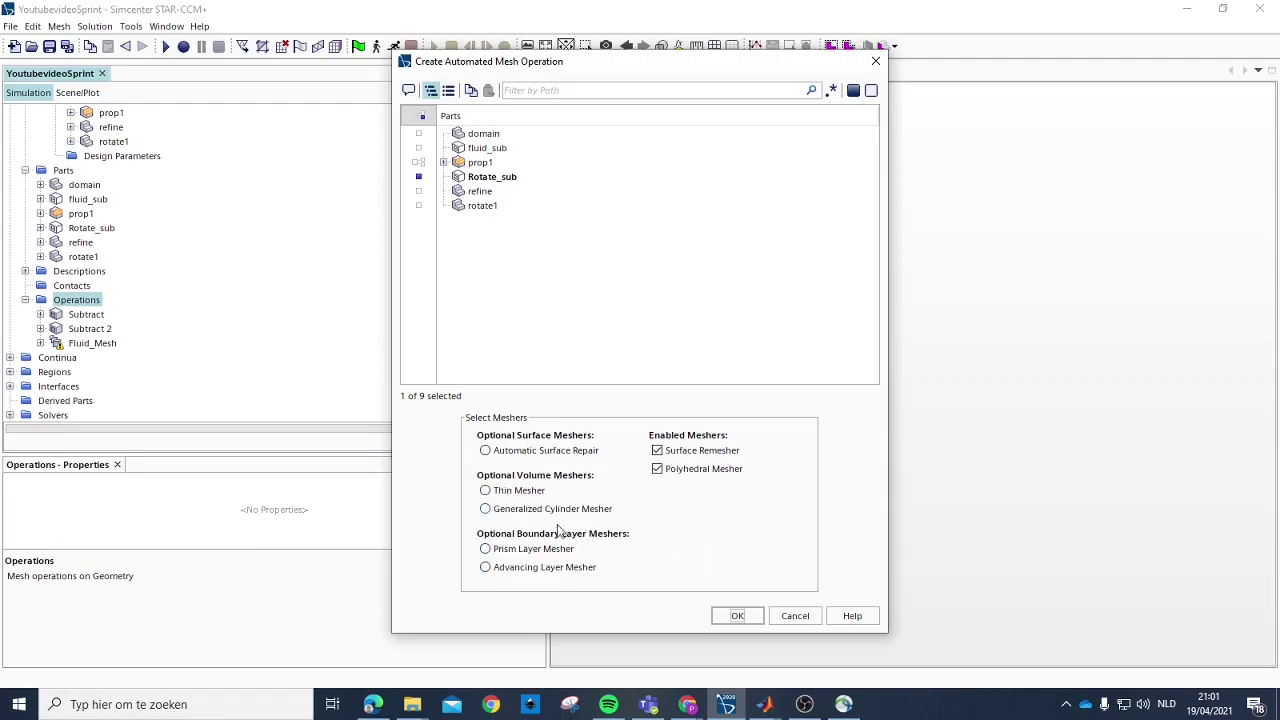
click(525, 549)
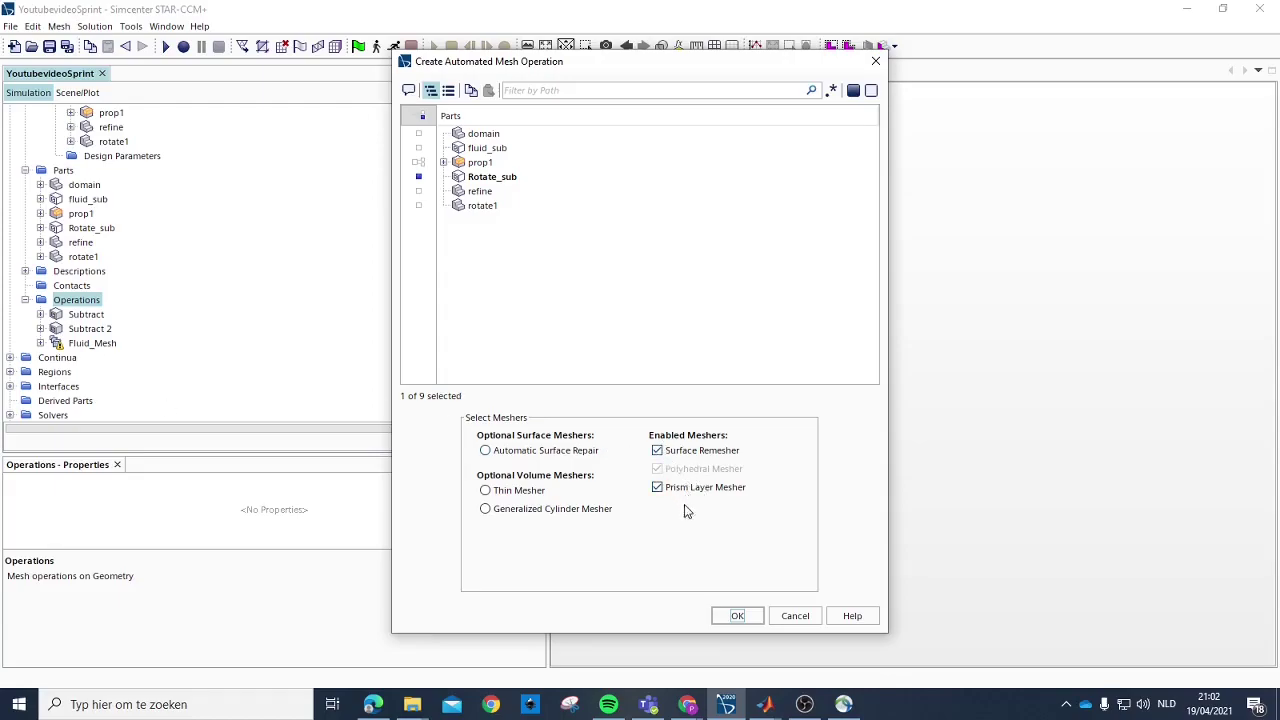
click(737, 616)
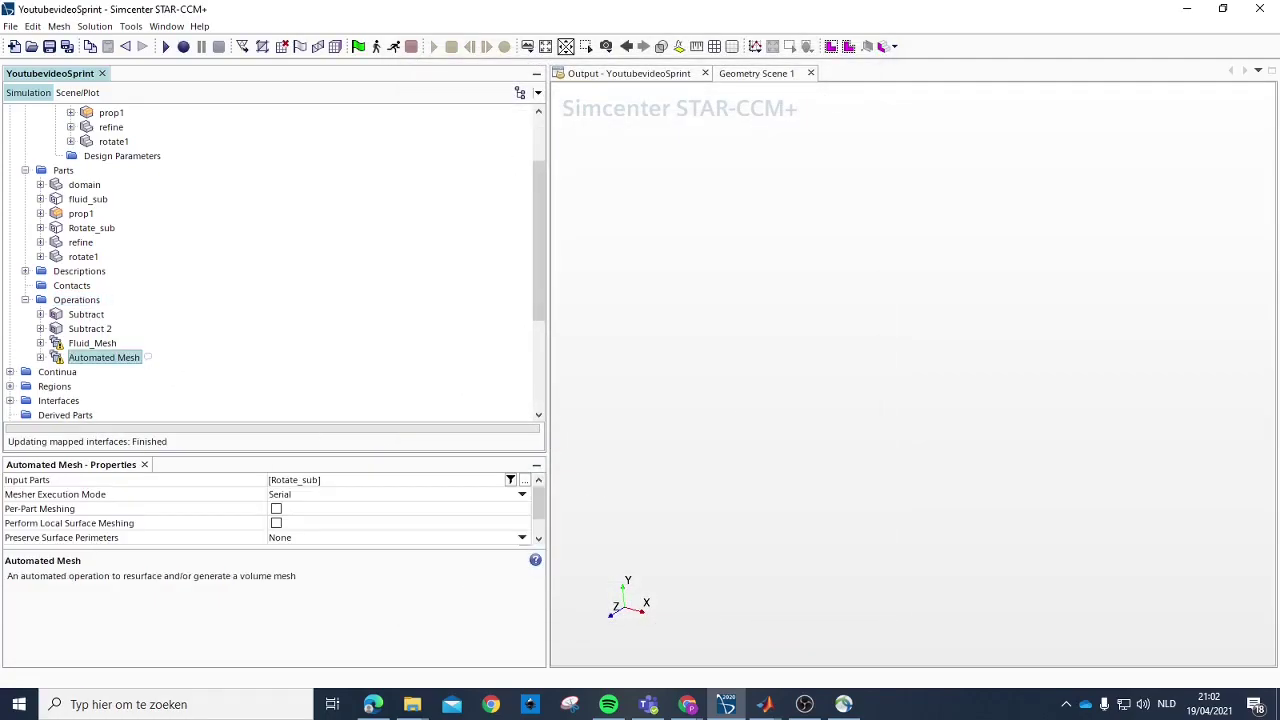
Step: Set the base size in the default controls of the Fluid_Mesh operation to 5 m
click(76, 344)
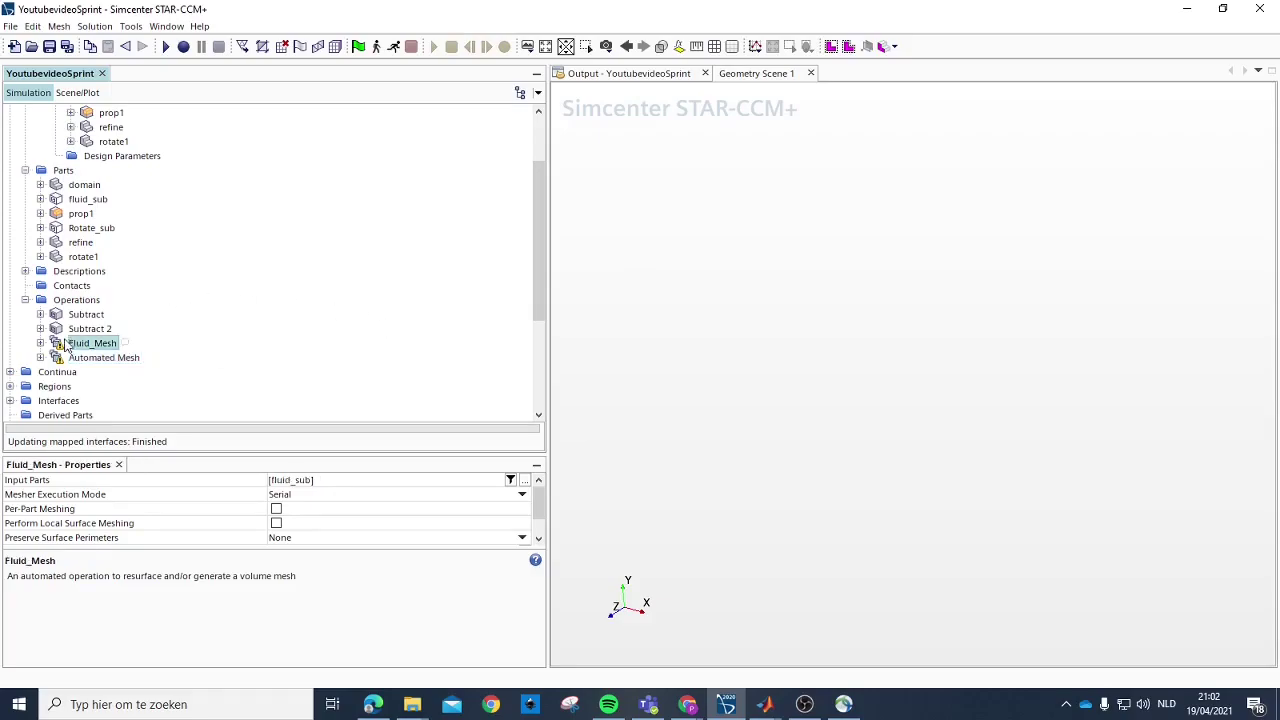
click(40, 343)
scroll(141, 338, down, 2)
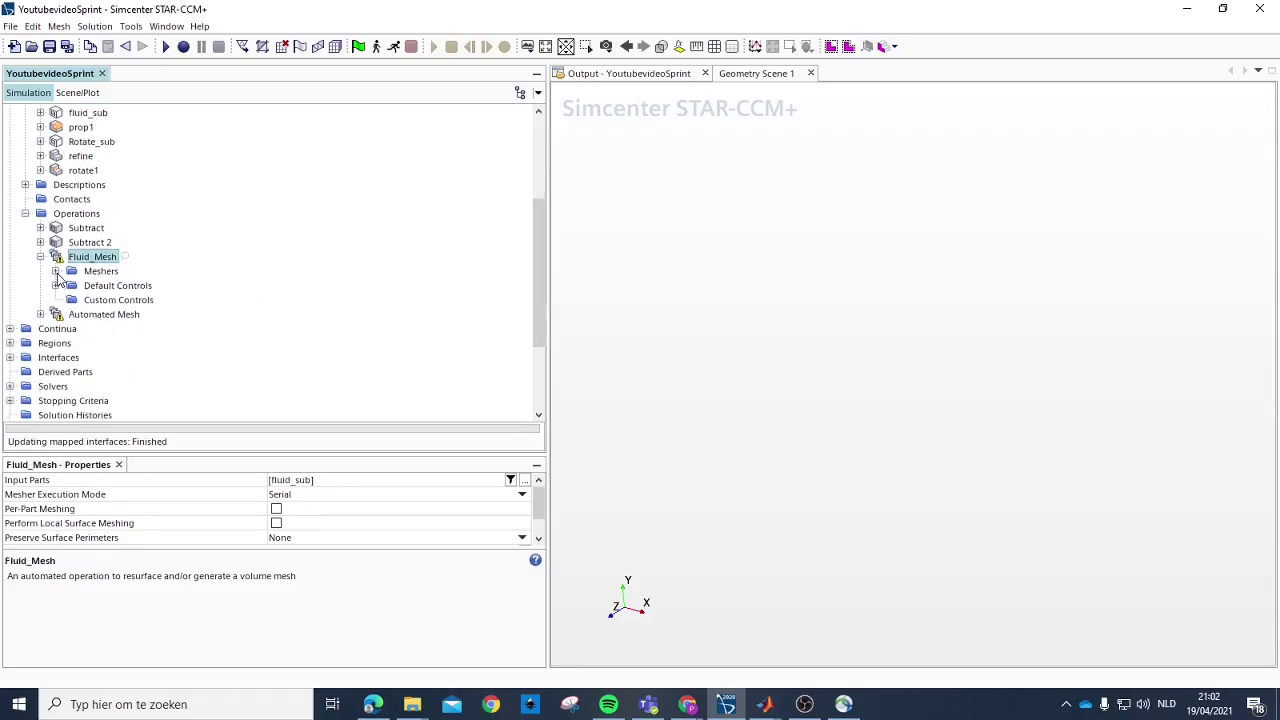
click(55, 271)
click(56, 314)
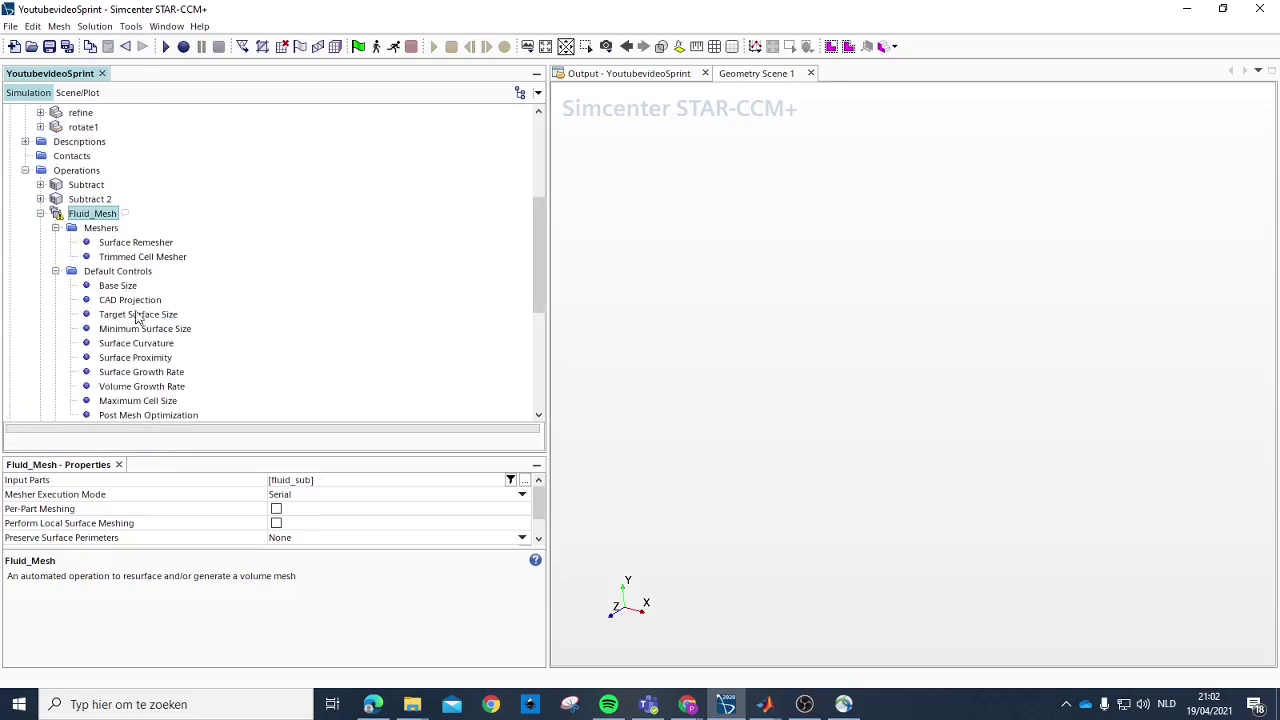
scroll(120, 319, down, 2)
click(122, 199)
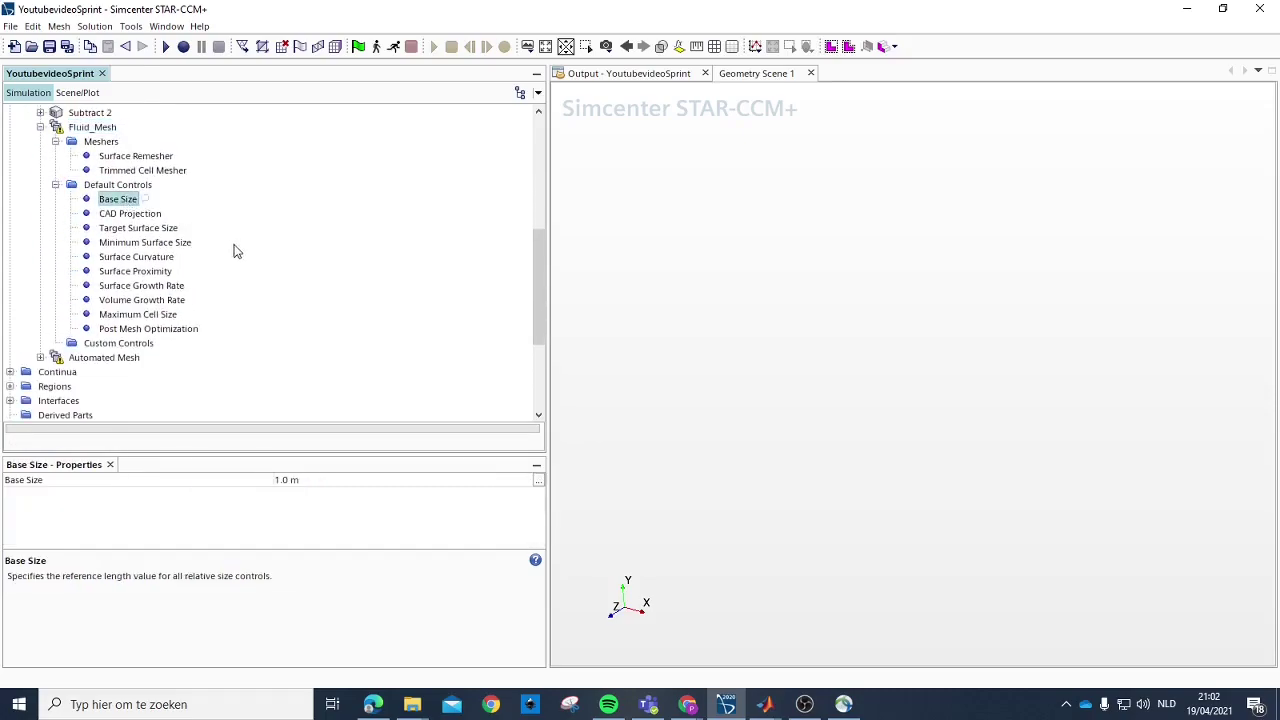
click(305, 479)
text(5)
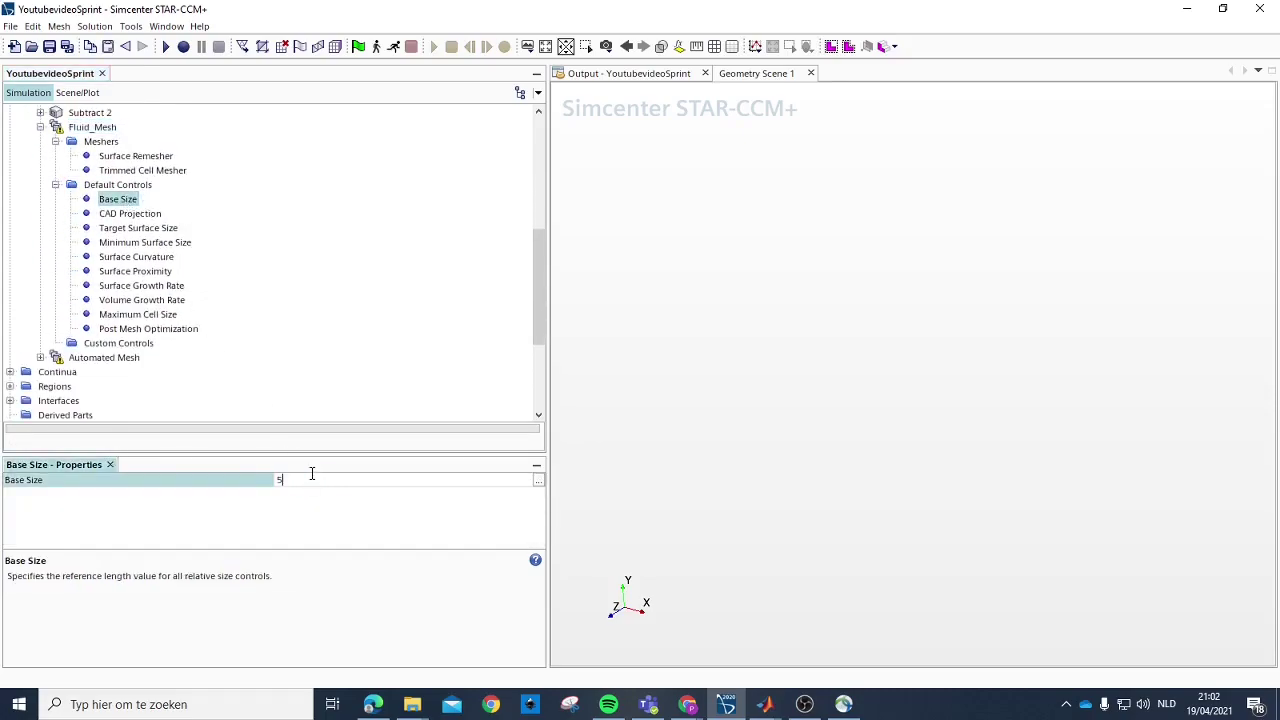
key(Return)
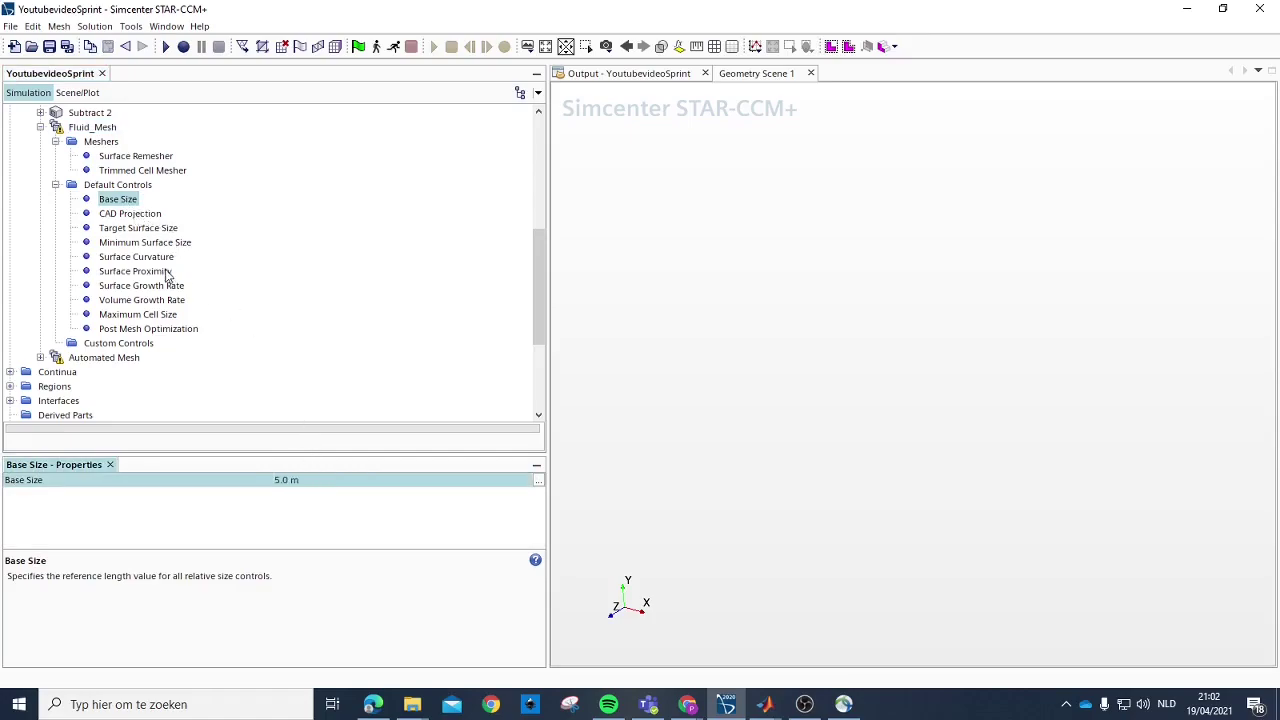
Step: Set Fluid_Mesh's target surface size to 10 percent of base and its minimum surface size to 1 percent of base
click(152, 228)
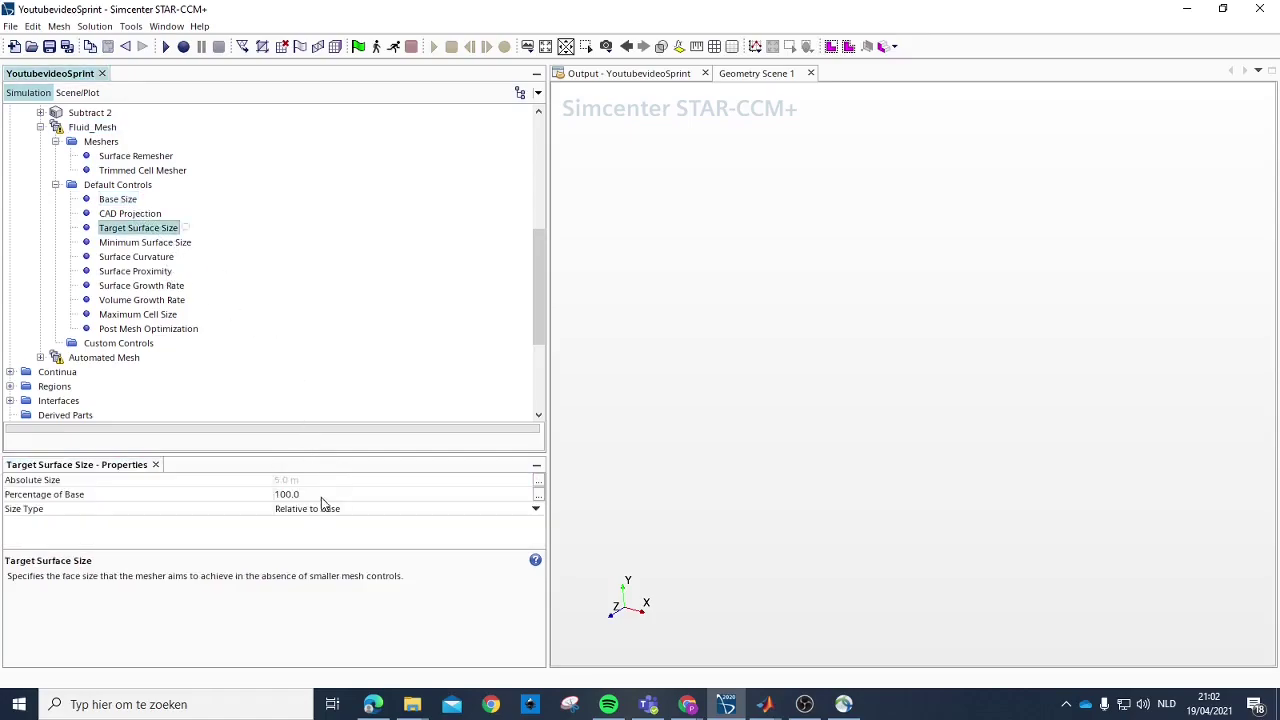
click(324, 494)
text(10)
key(Return)
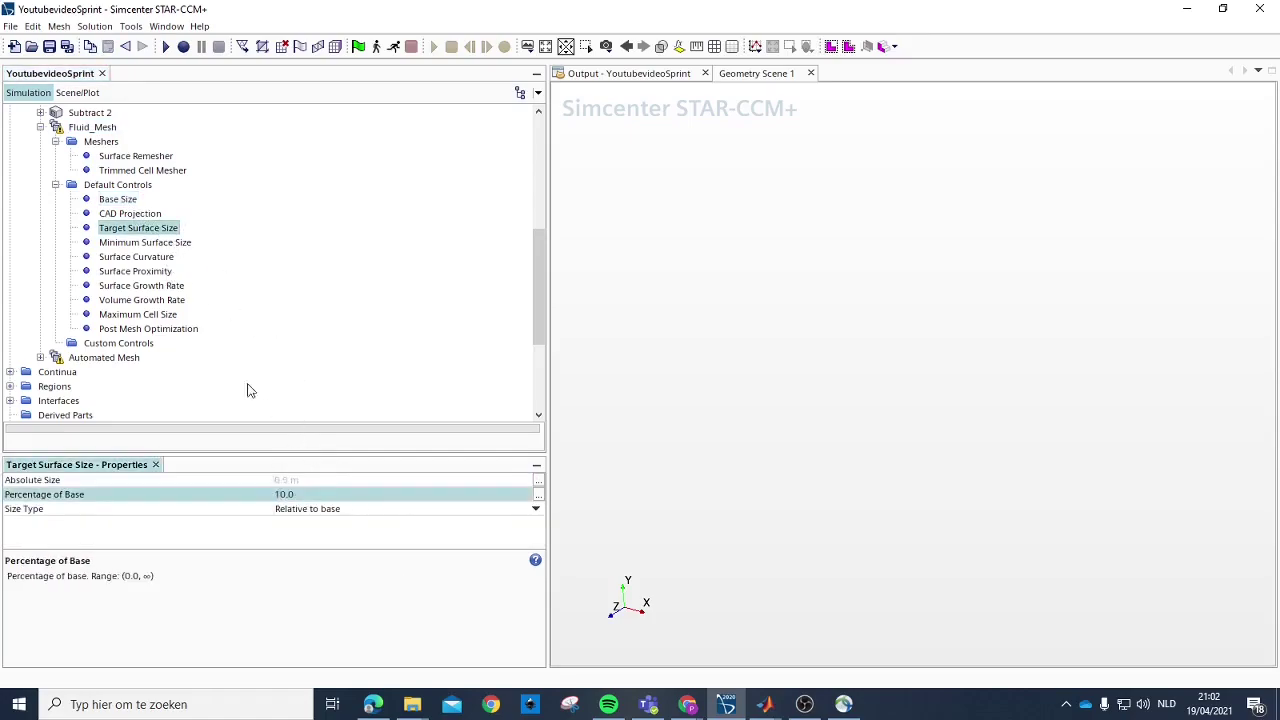
click(145, 242)
click(318, 496)
text(1)
key(Return)
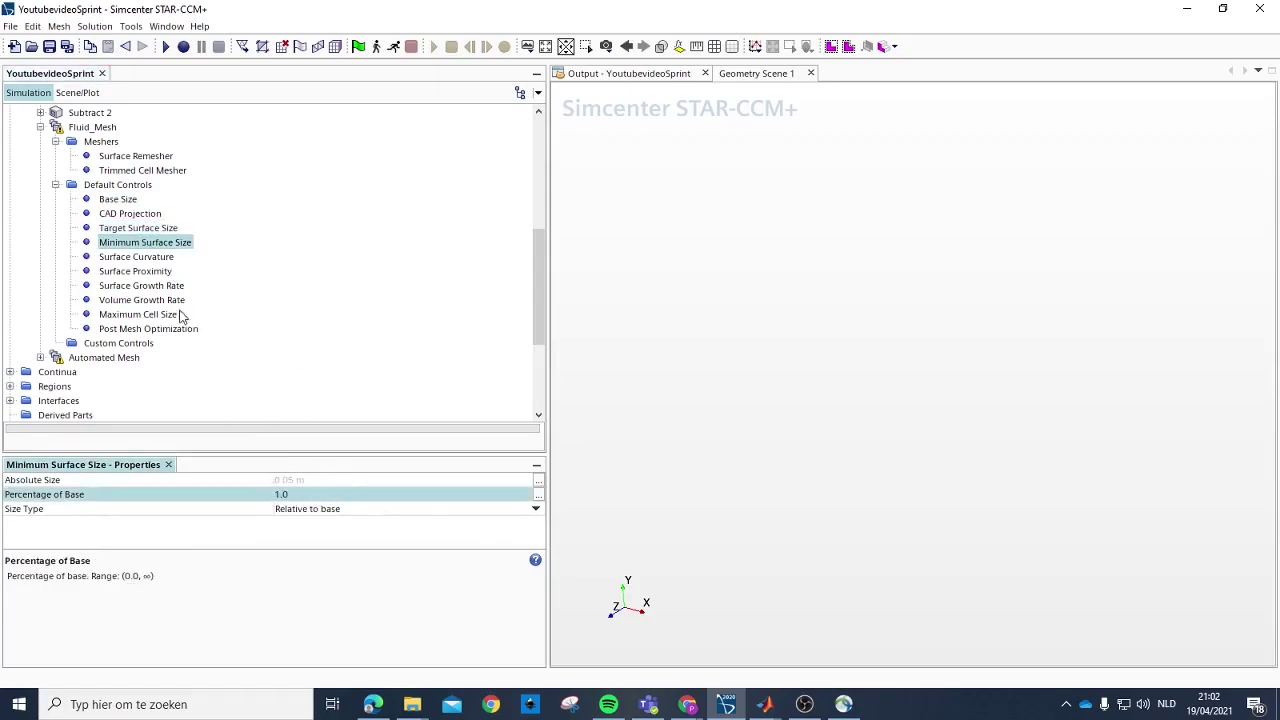
Step: Compare the absolute sizes of Fluid_Mesh's target surface size and minimum surface size controls
click(152, 228)
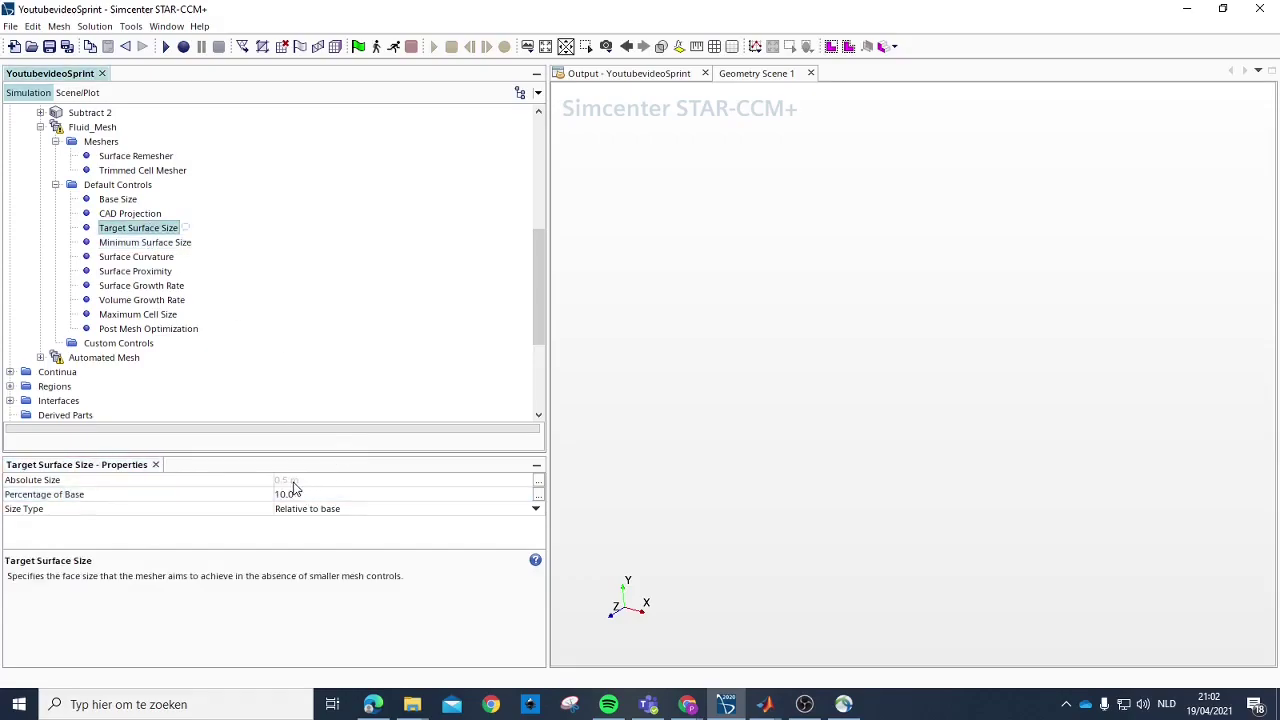
click(178, 243)
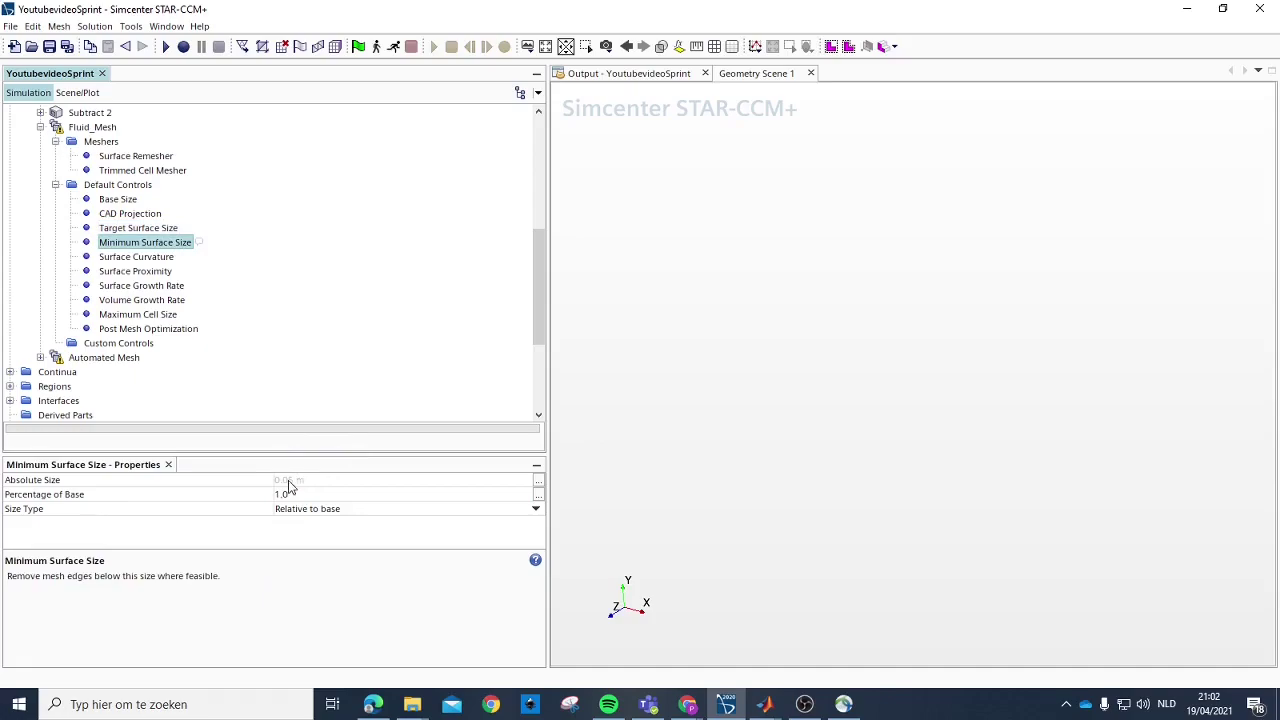
click(150, 228)
click(157, 242)
click(158, 229)
click(158, 242)
click(160, 230)
click(158, 243)
click(165, 230)
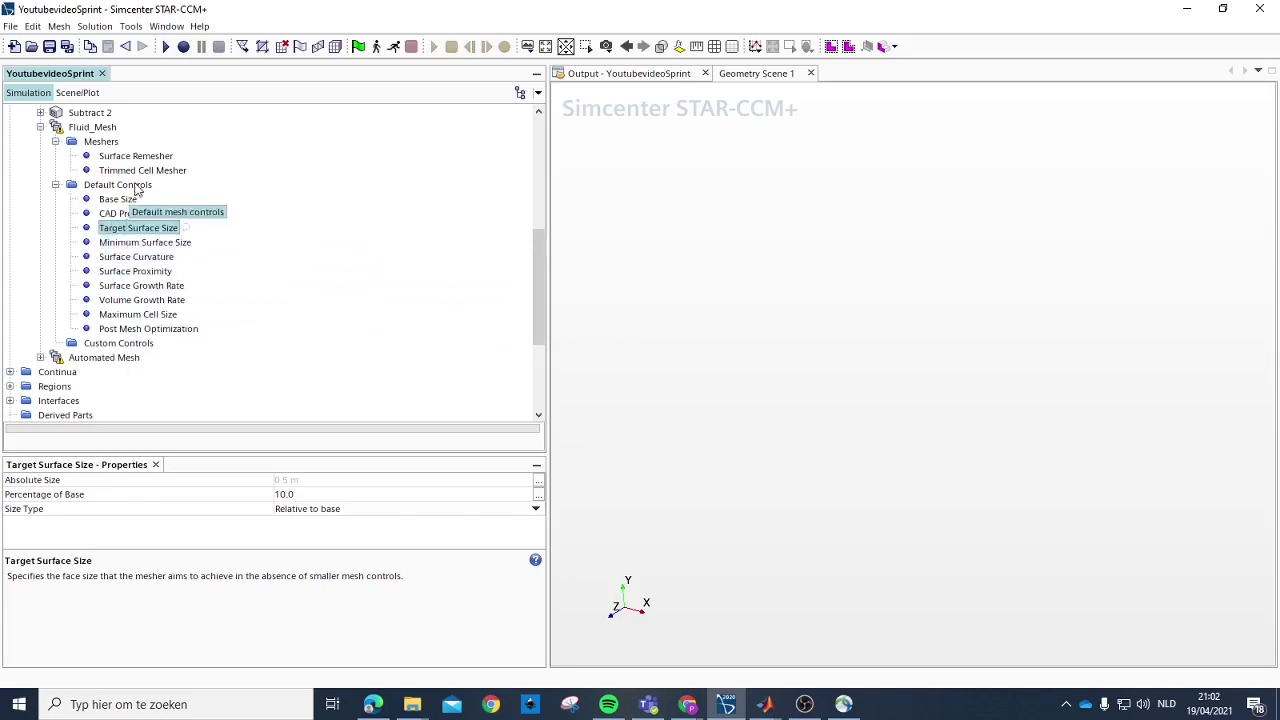
click(150, 243)
click(157, 228)
click(158, 243)
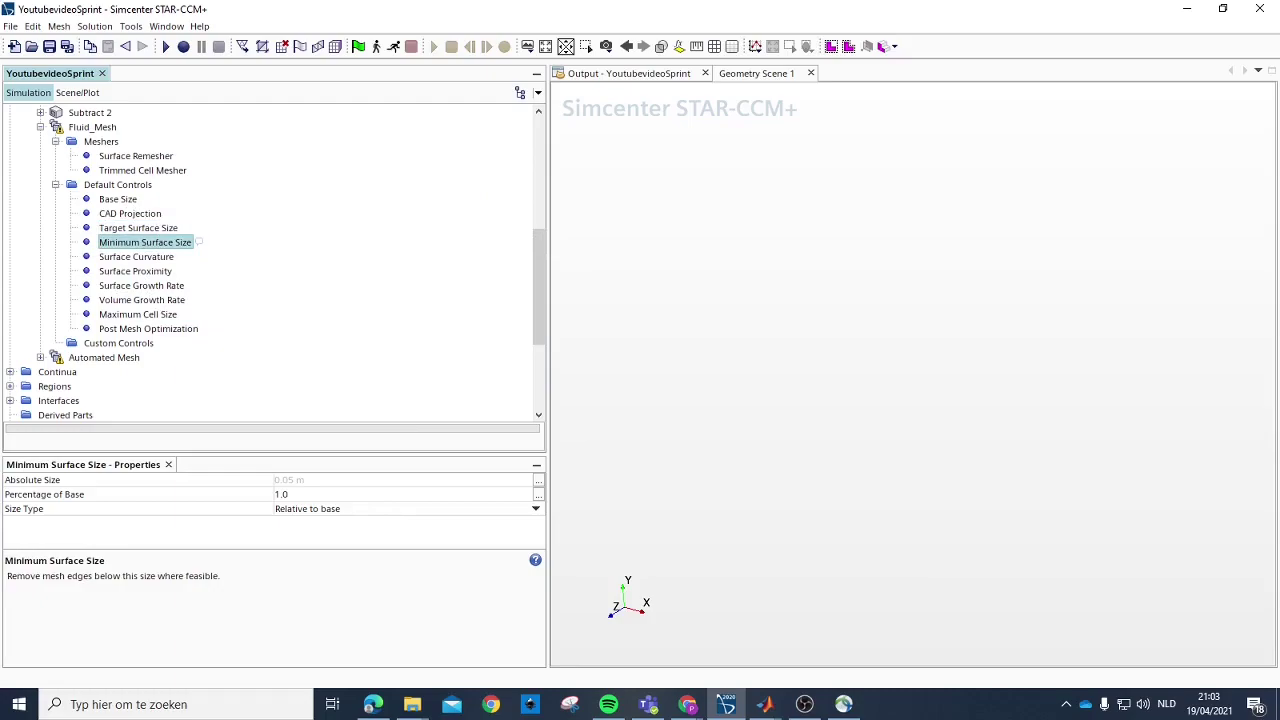
Step: Set the surface curvature of Fluid_Mesh to 75 points per circle
click(126, 258)
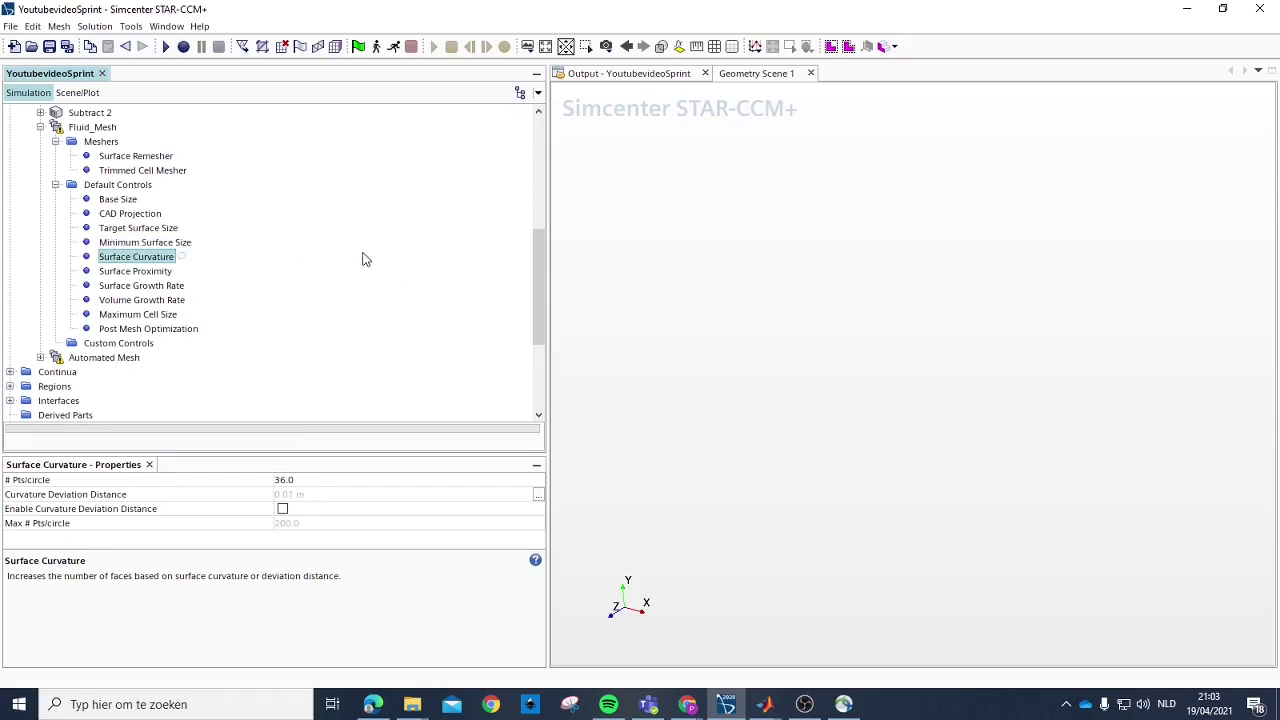
click(319, 480)
text(7)
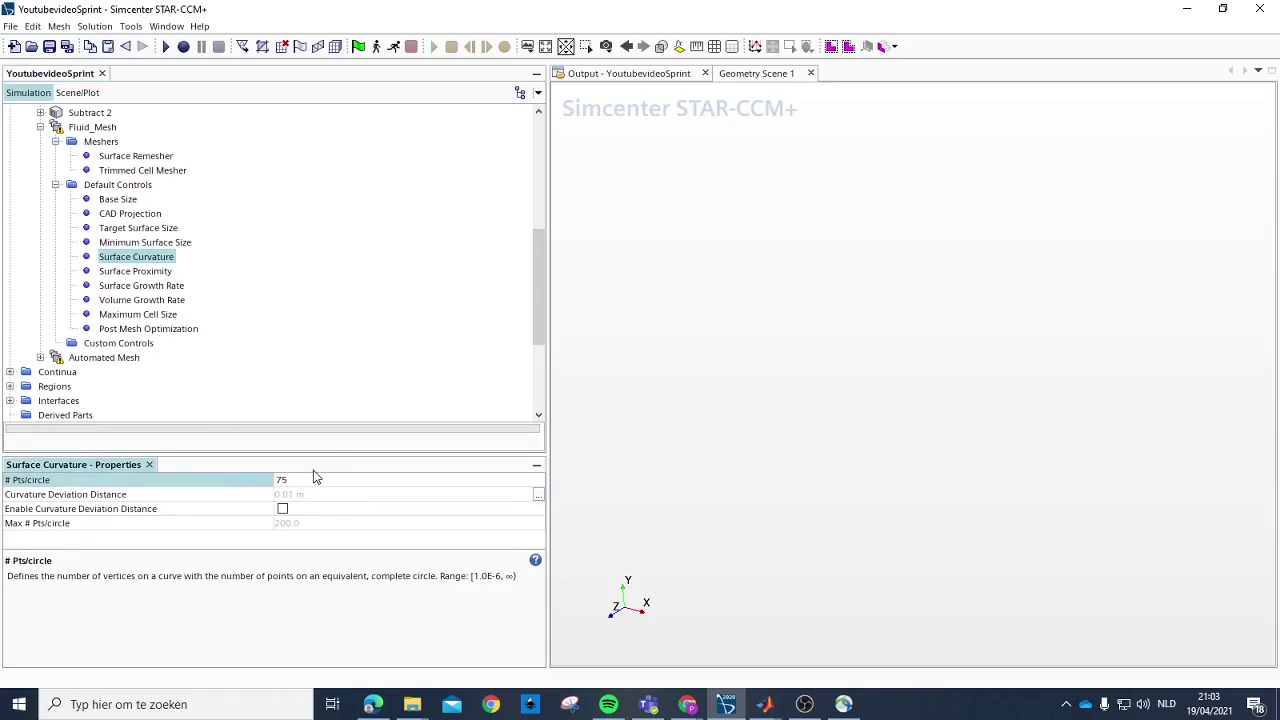
text(5)
key(Return)
Step: Check Fluid_Mesh's surface proximity control and set its surface growth rate to a user-specified value of 1.1
click(145, 272)
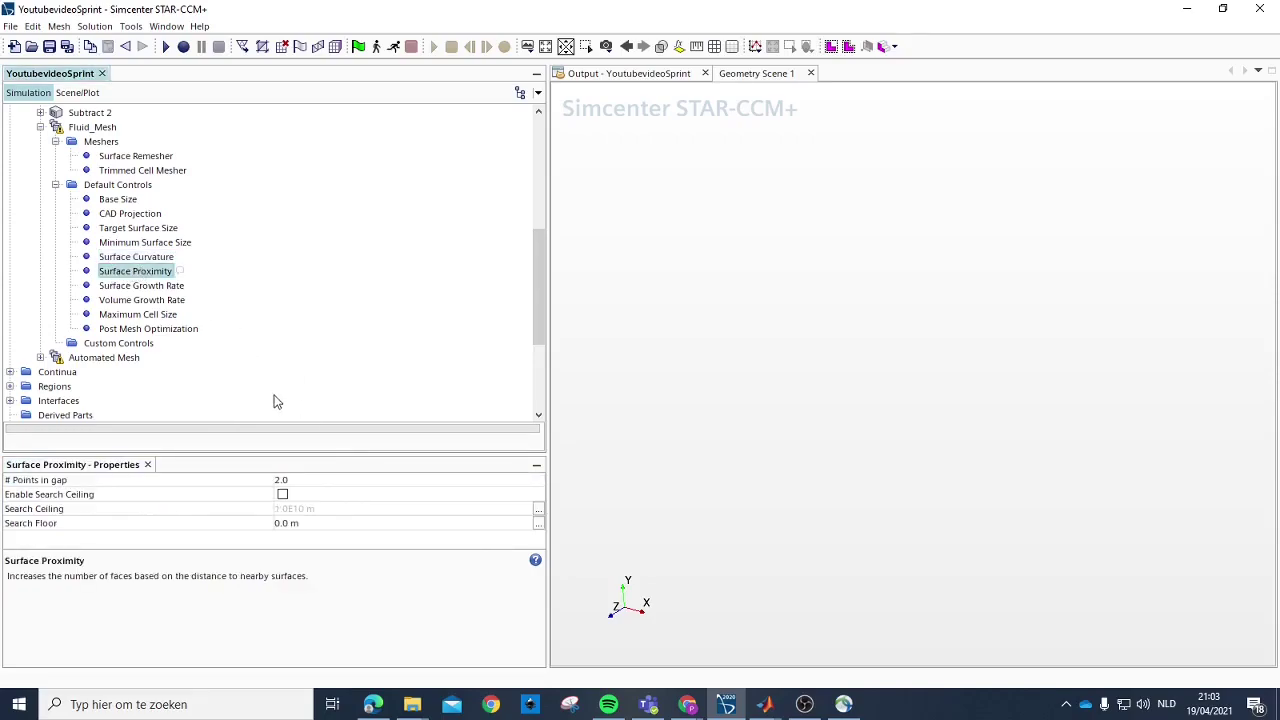
click(145, 286)
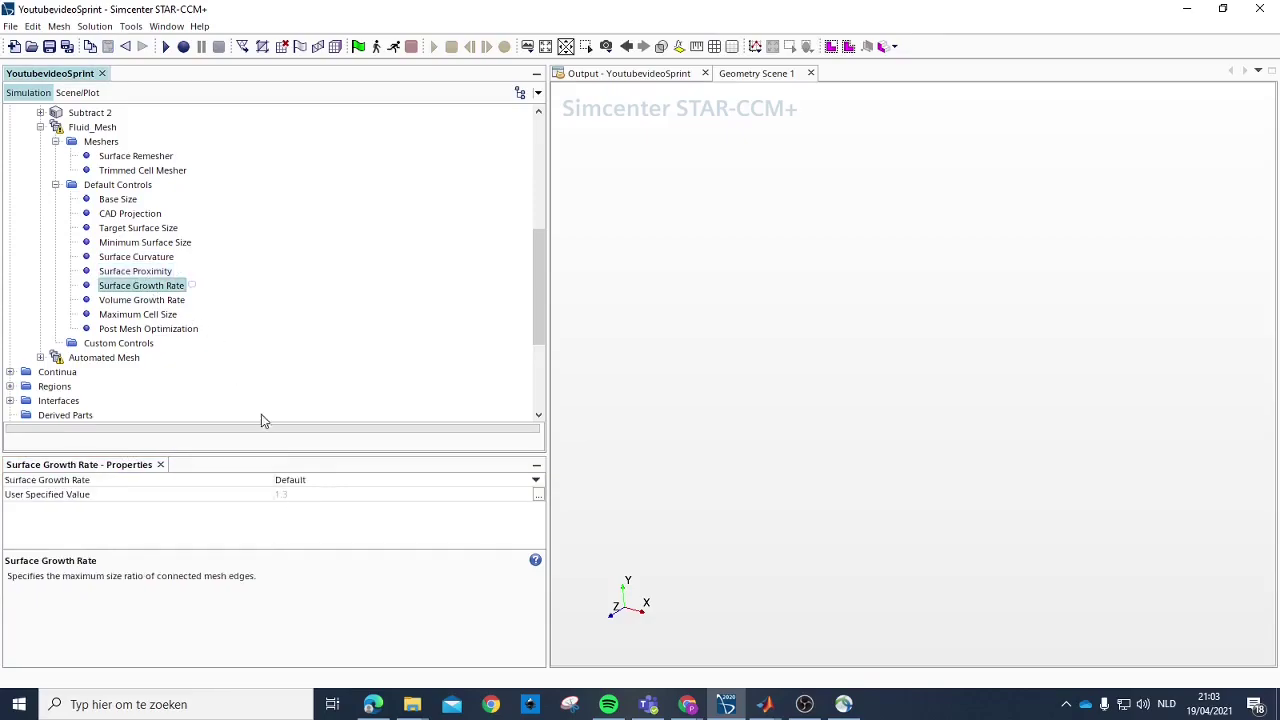
click(318, 480)
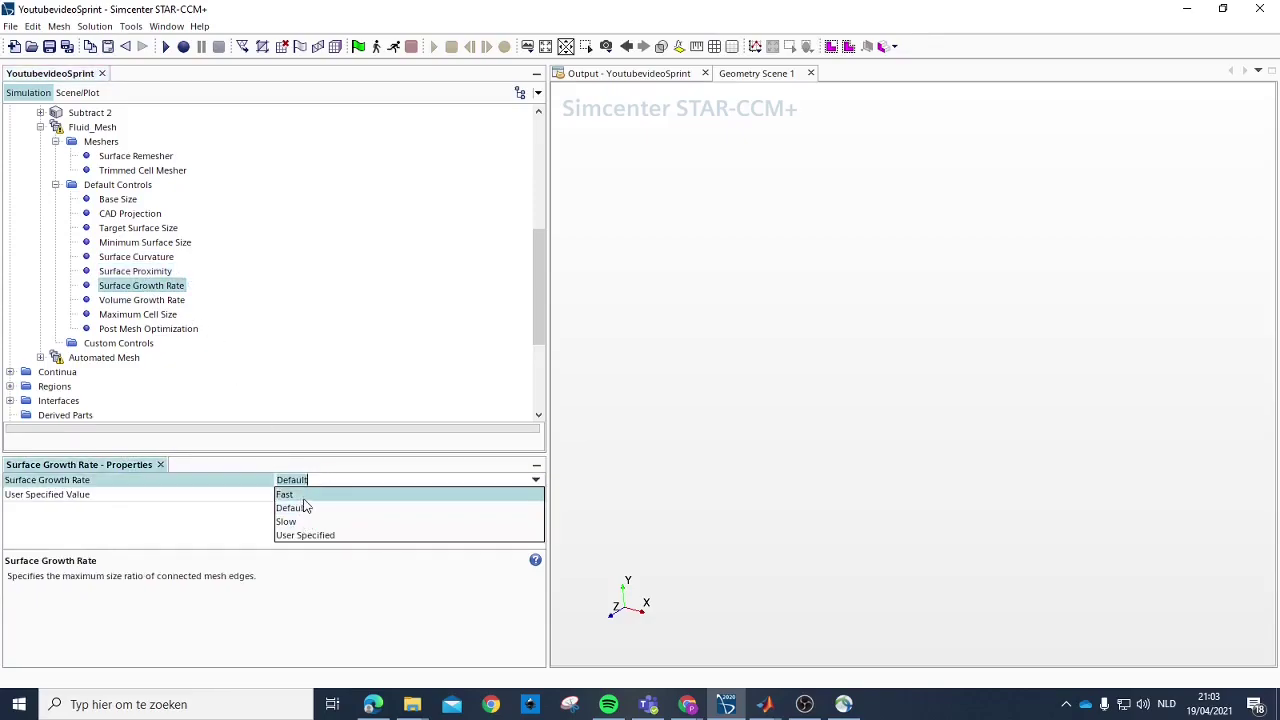
click(311, 536)
click(314, 494)
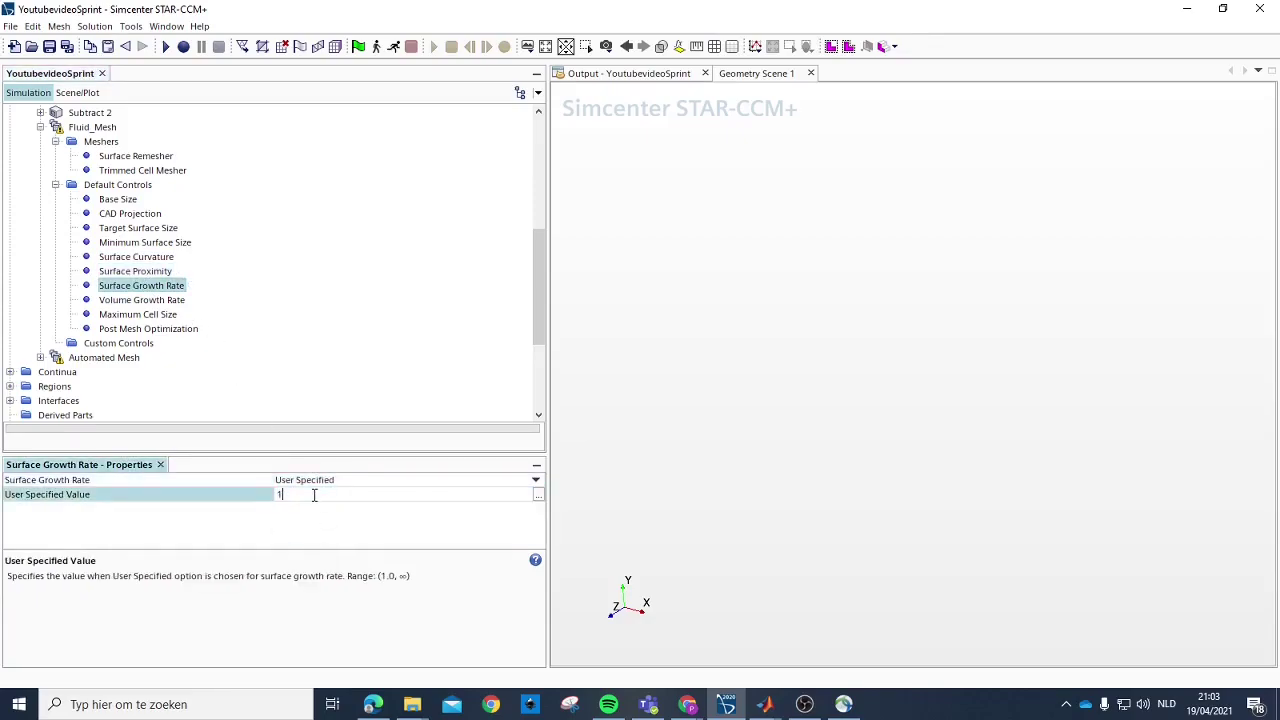
key(Return)
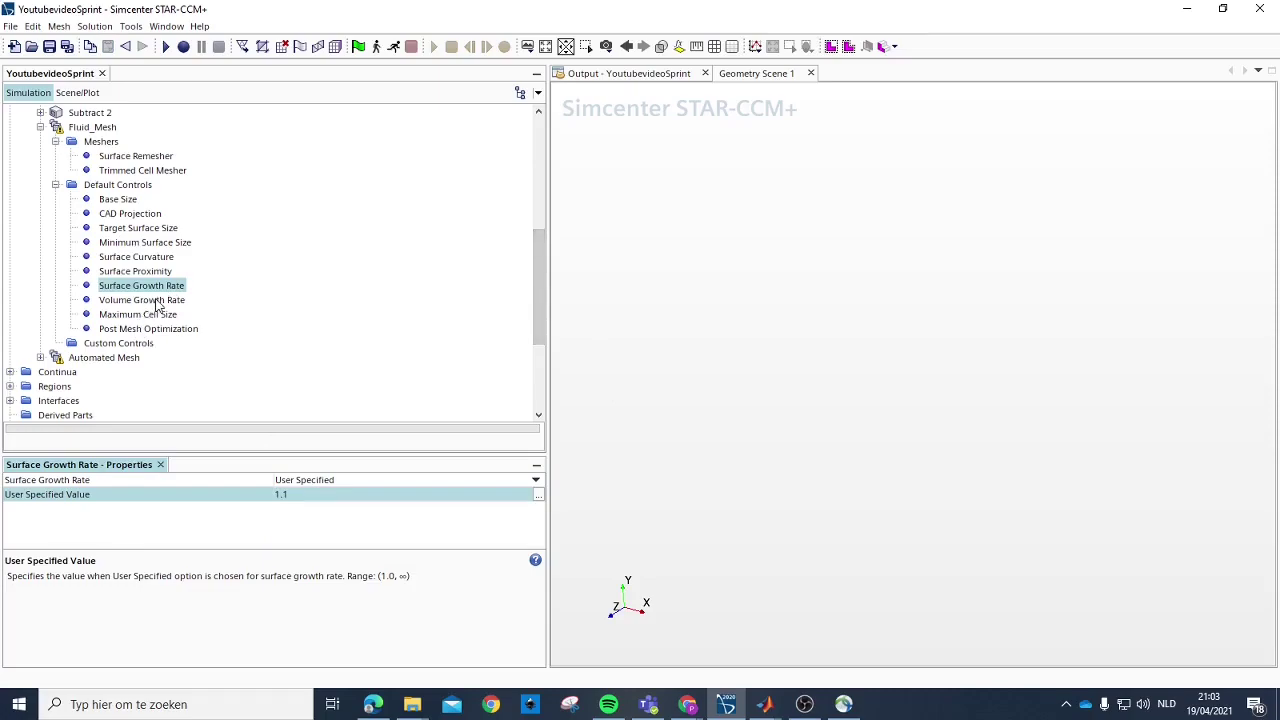
Step: Set both the default and surface growth rates under Fluid_Mesh's volume growth rate to Custom and inspect their custom growth settings
click(160, 300)
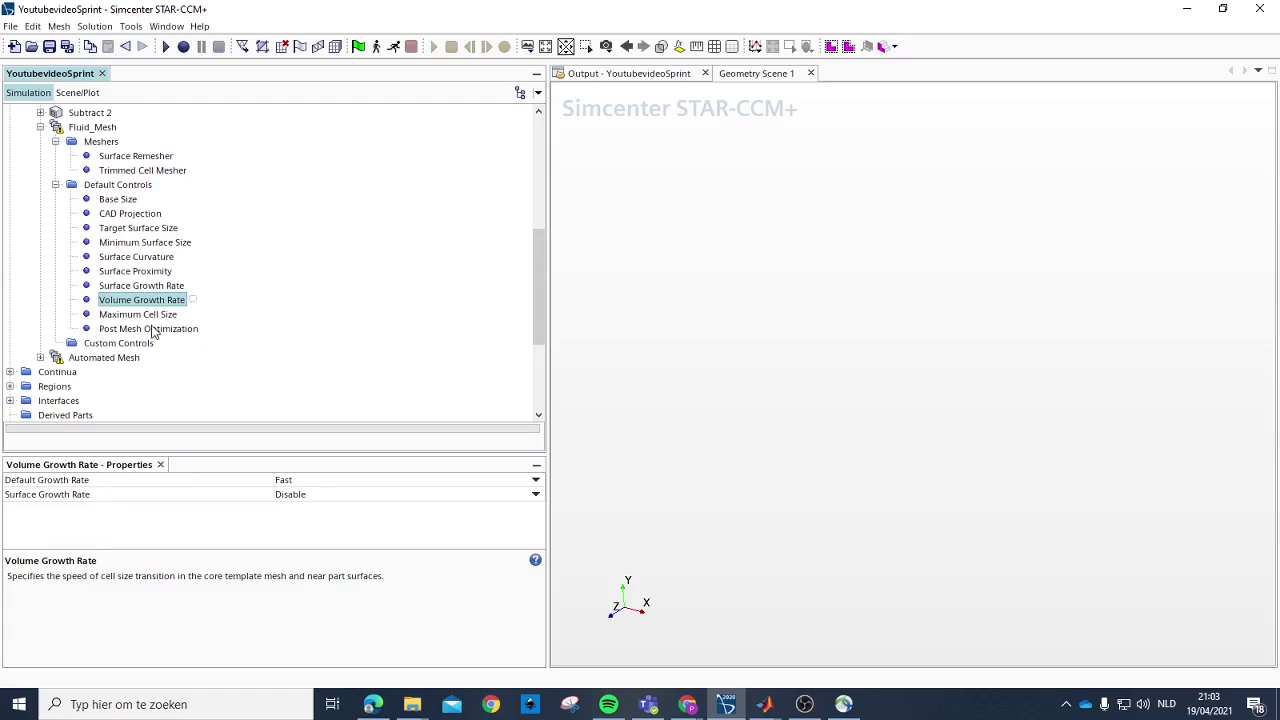
click(320, 480)
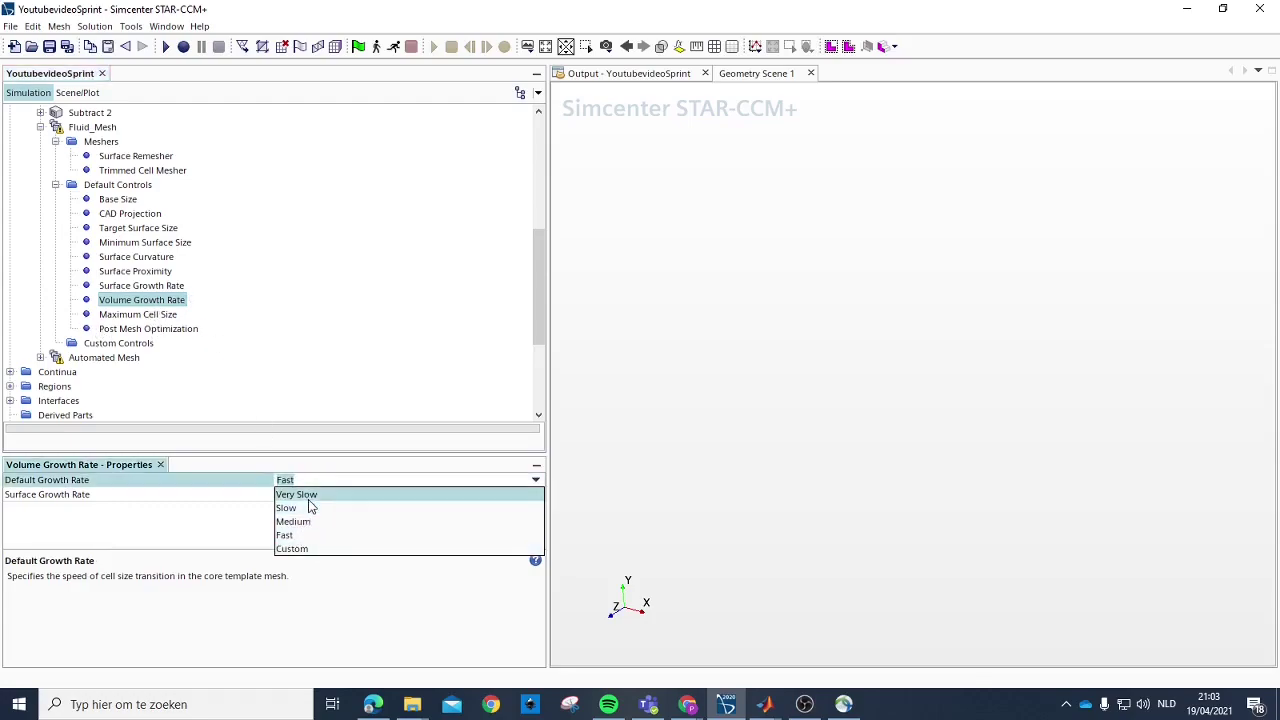
click(300, 548)
click(311, 494)
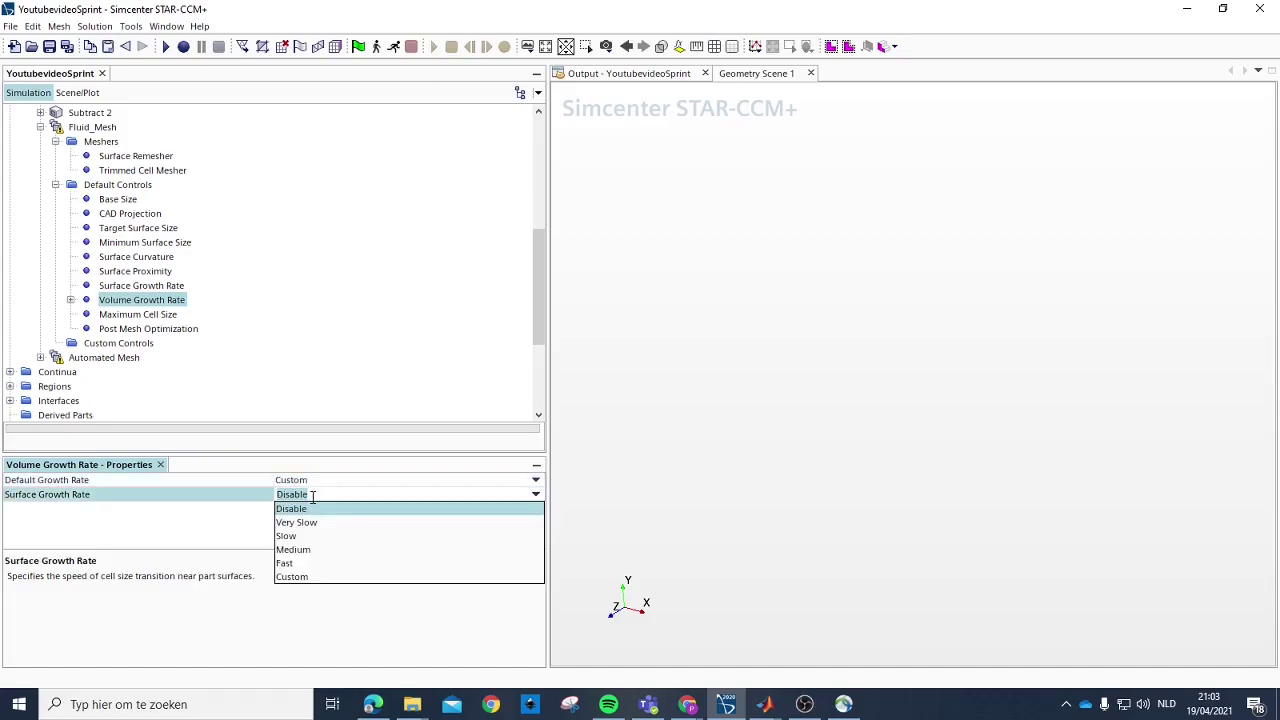
click(297, 577)
click(71, 300)
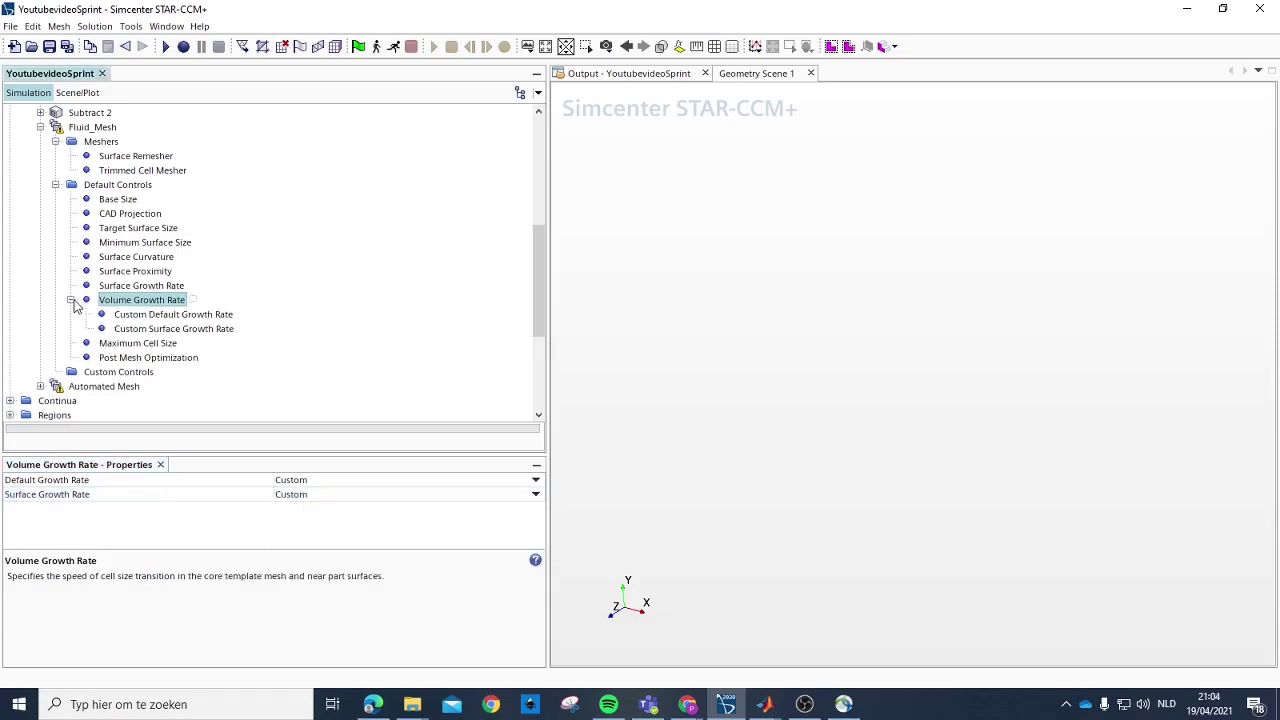
click(171, 328)
click(205, 316)
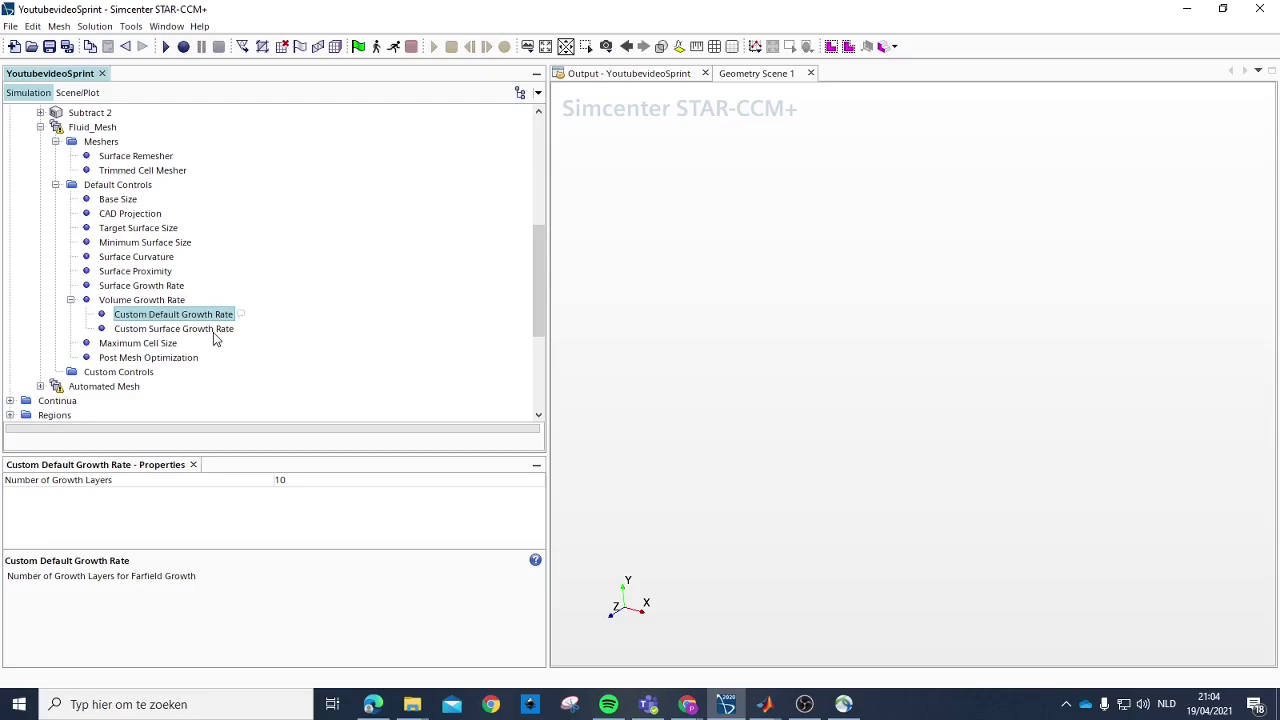
Step: Set both the default and surface growth rates under Fluid_Mesh's volume growth rate to Slow
click(150, 306)
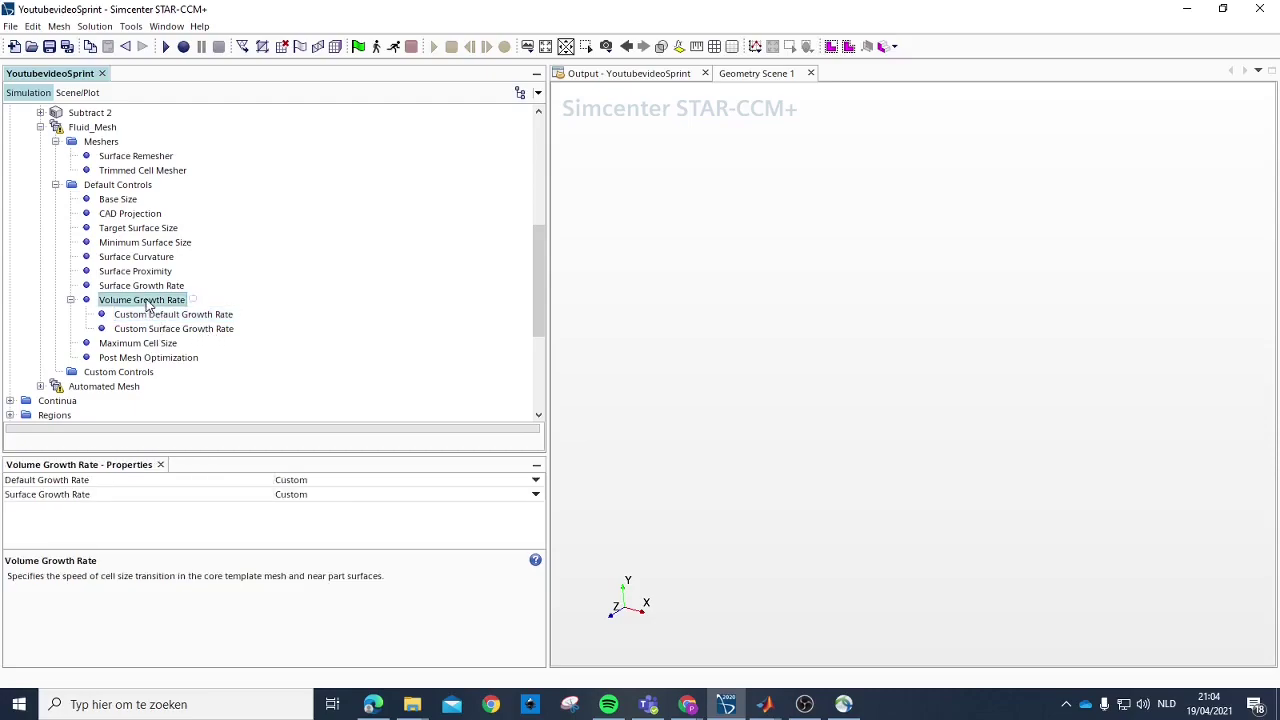
click(319, 480)
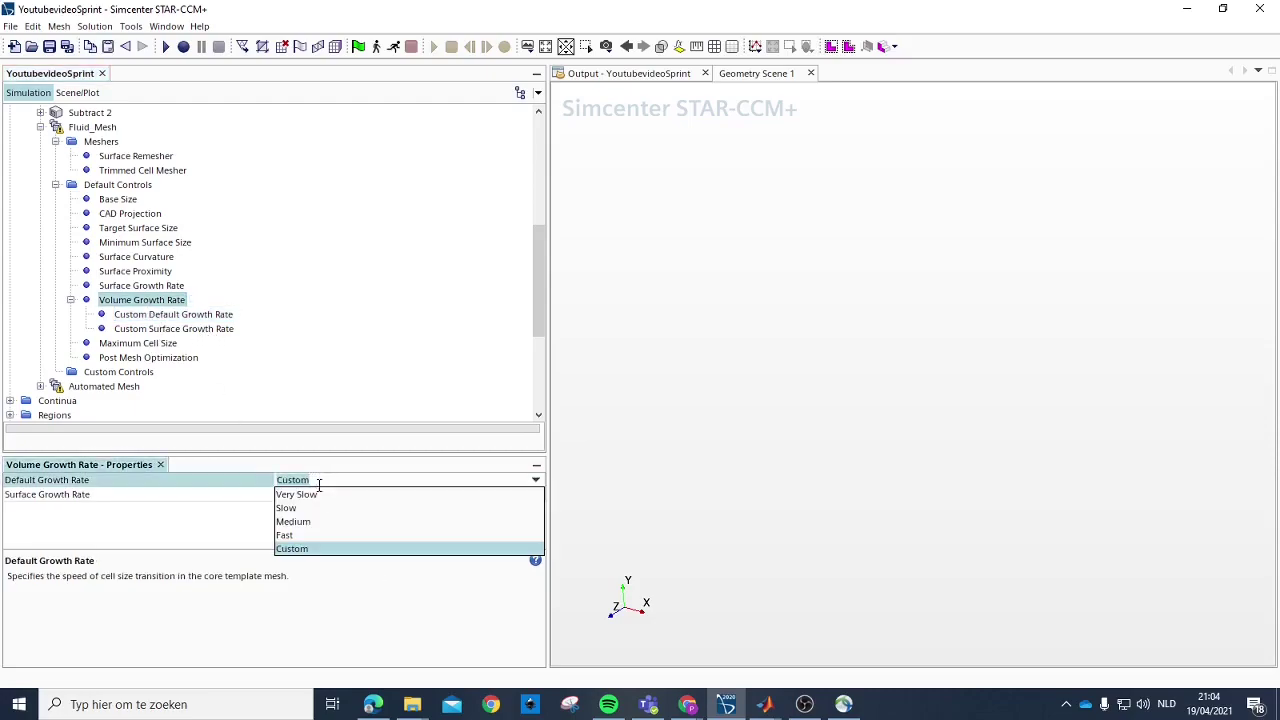
click(314, 508)
click(313, 495)
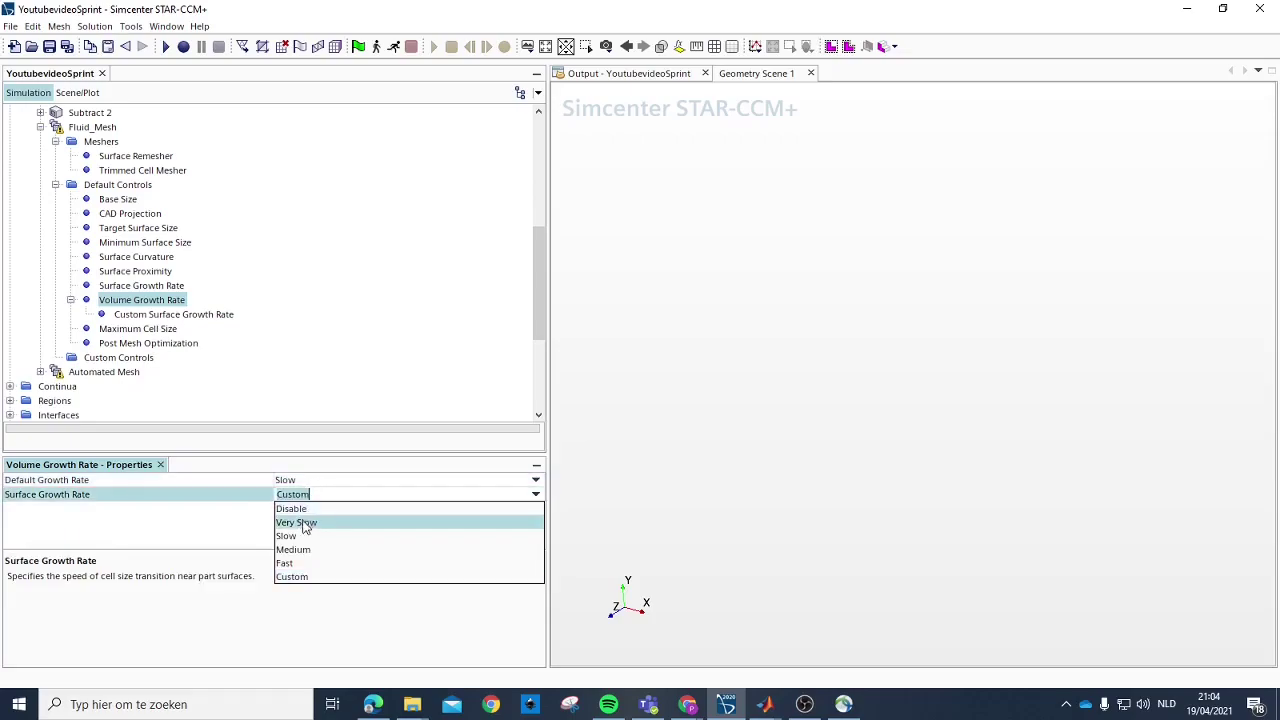
click(300, 535)
Step: Set Fluid_Mesh's maximum cell size to 50 percent of the base size
click(140, 314)
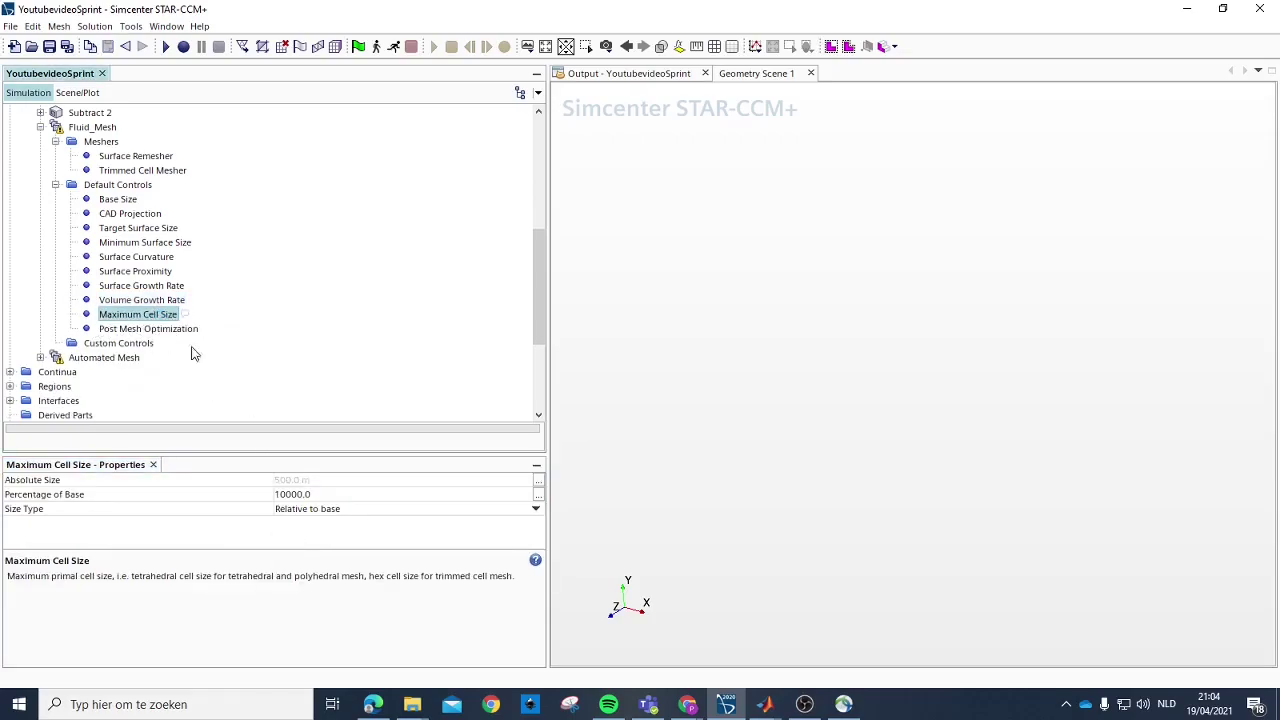
click(320, 494)
text(50)
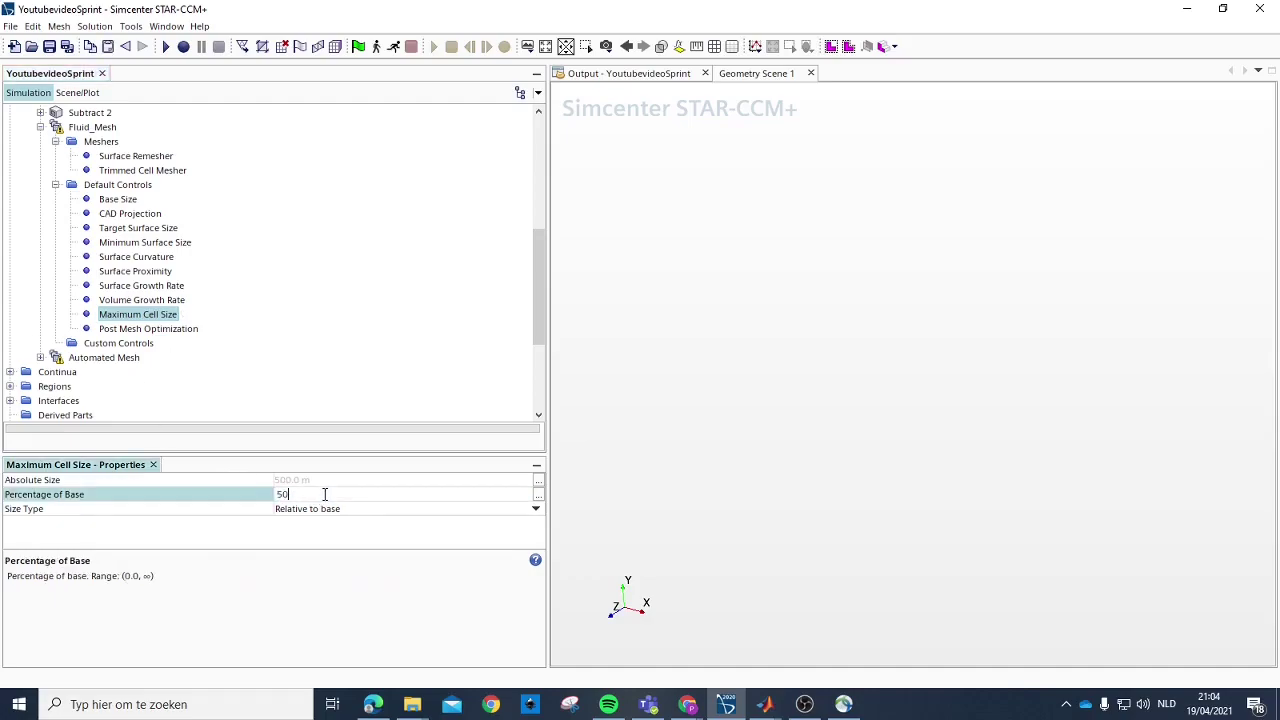
key(Return)
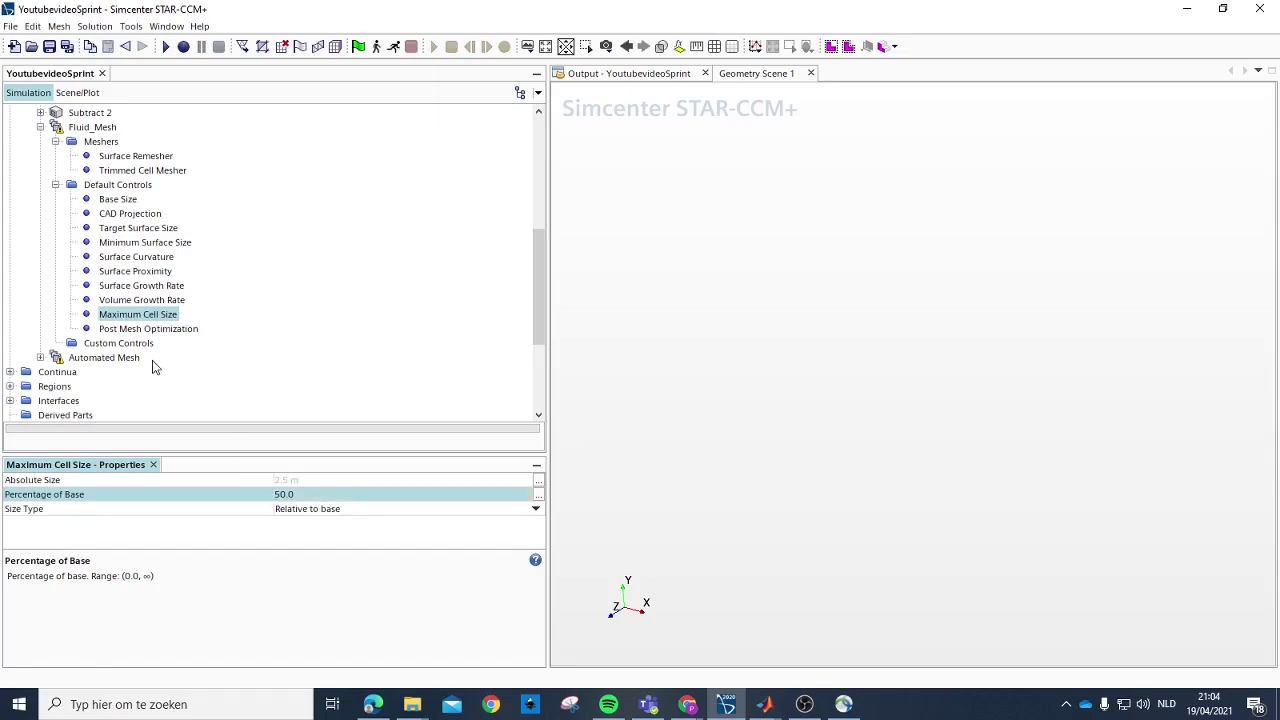
Step: Check the input parts of the Fluid_Mesh and Automated Mesh operations
scroll(166, 355, up, 1)
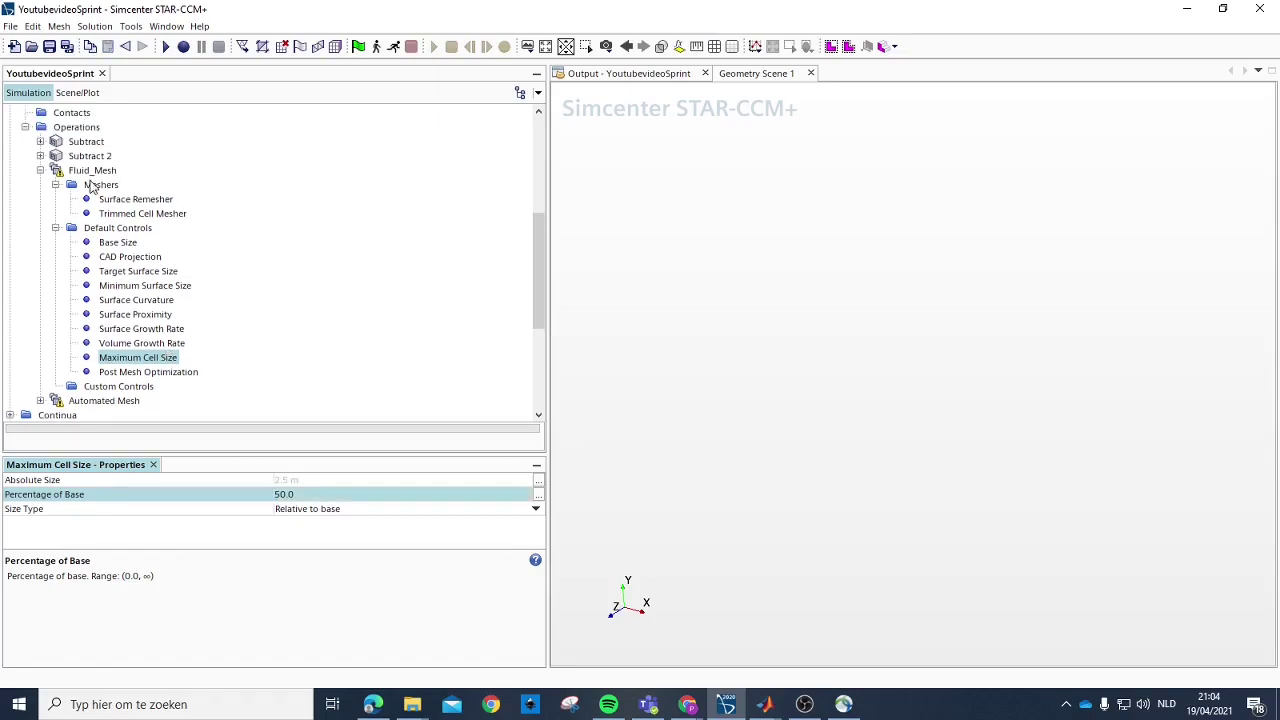
click(92, 172)
scroll(150, 330, down, 2)
click(95, 315)
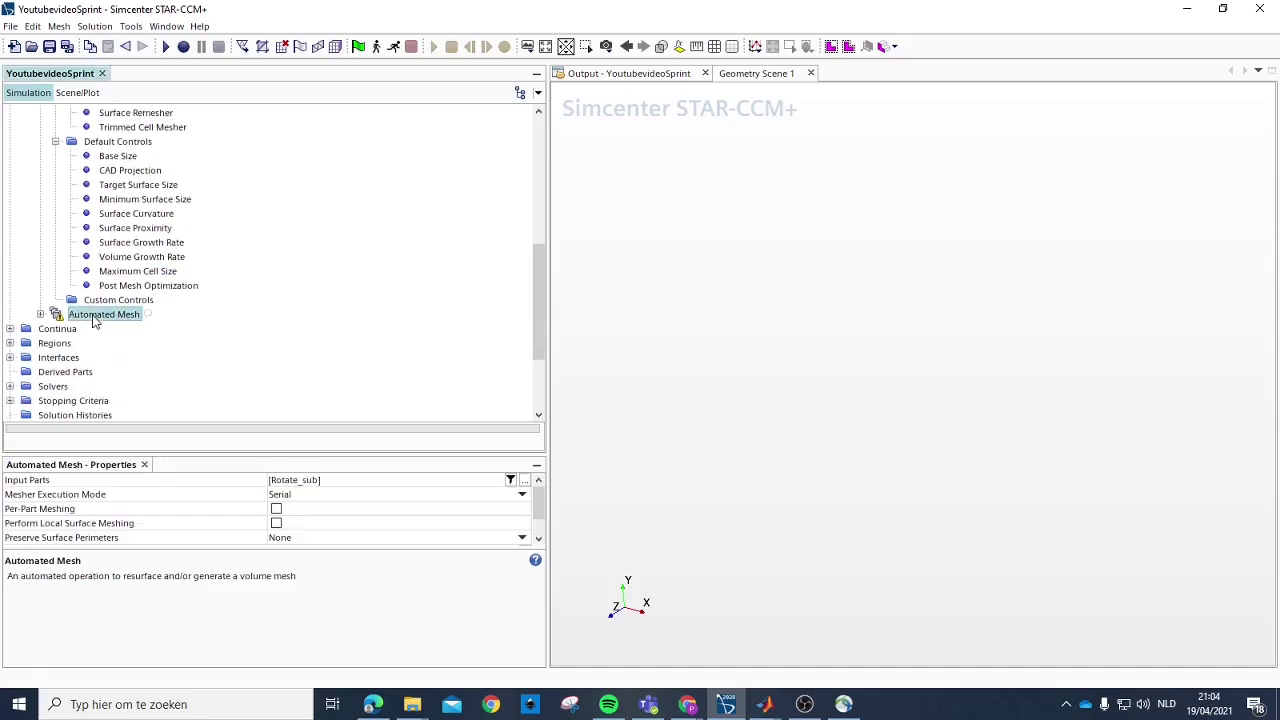
scroll(117, 316, up, 3)
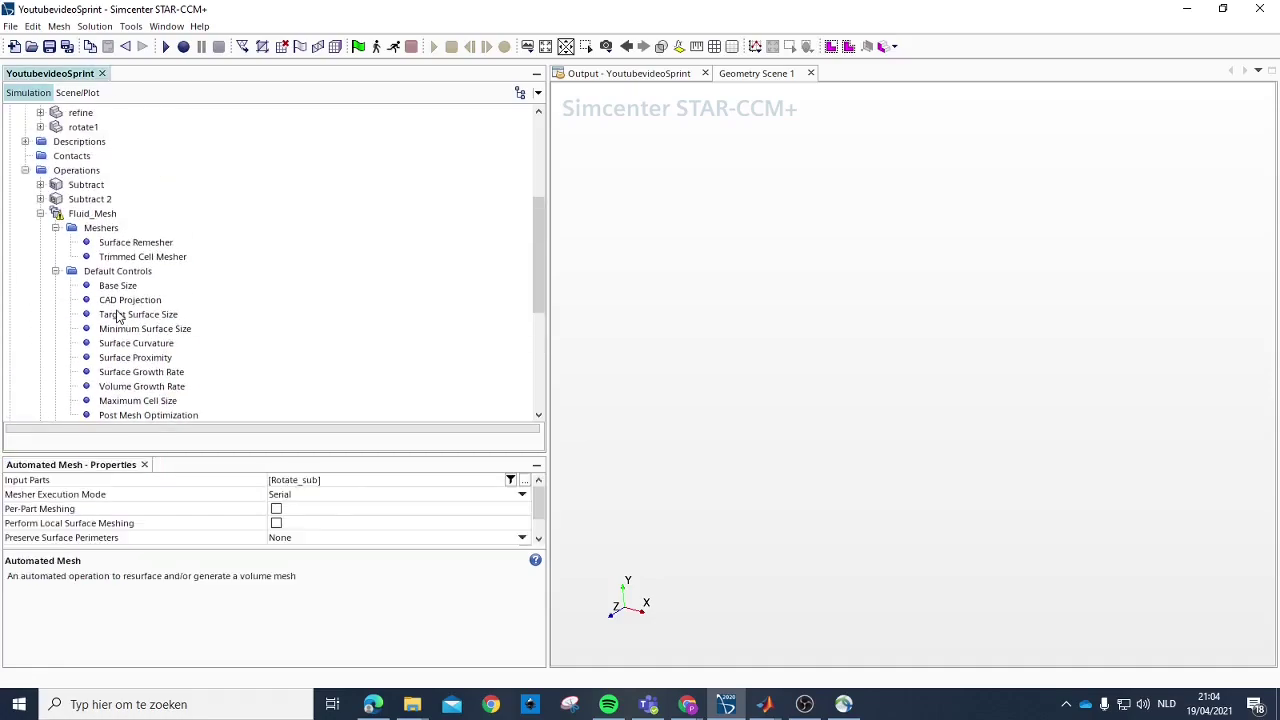
click(90, 216)
scroll(150, 315, down, 5)
click(106, 229)
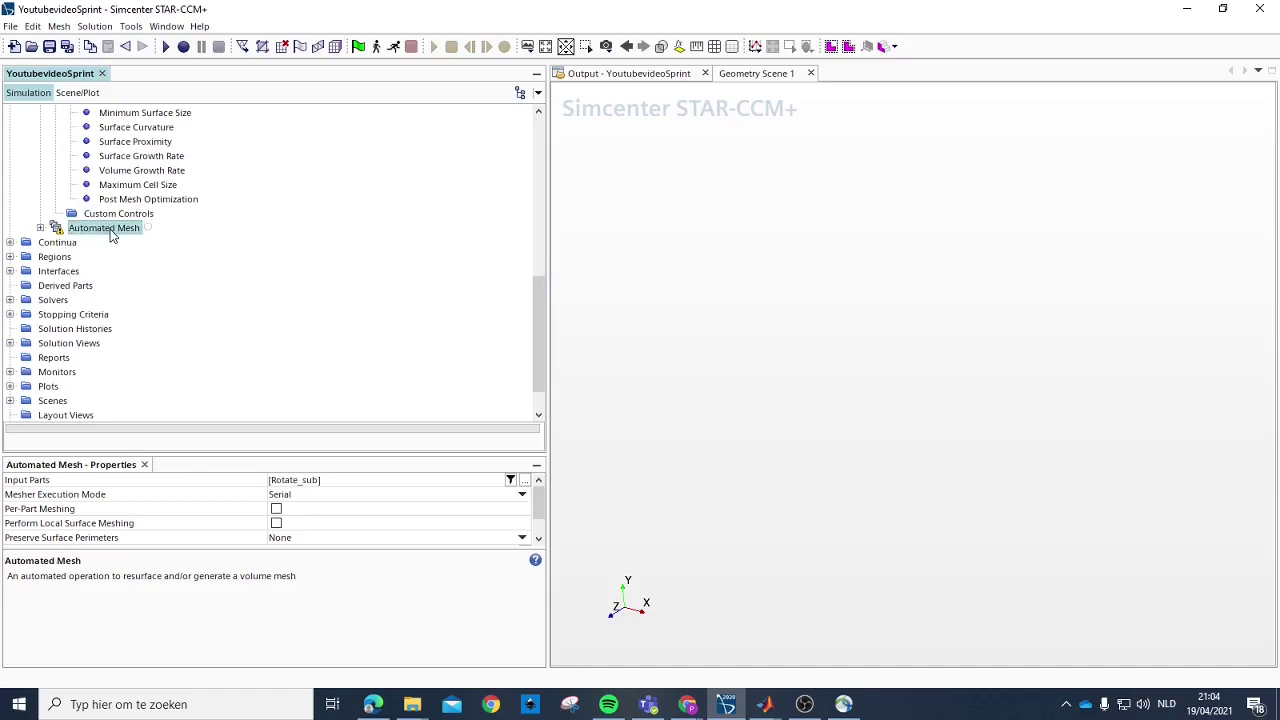
click(111, 229)
key(ctrl+a)
Step: Add two surface controls and one volumetric control to Fluid_Mesh's custom controls
right_click(121, 212)
mouse_move(172, 224)
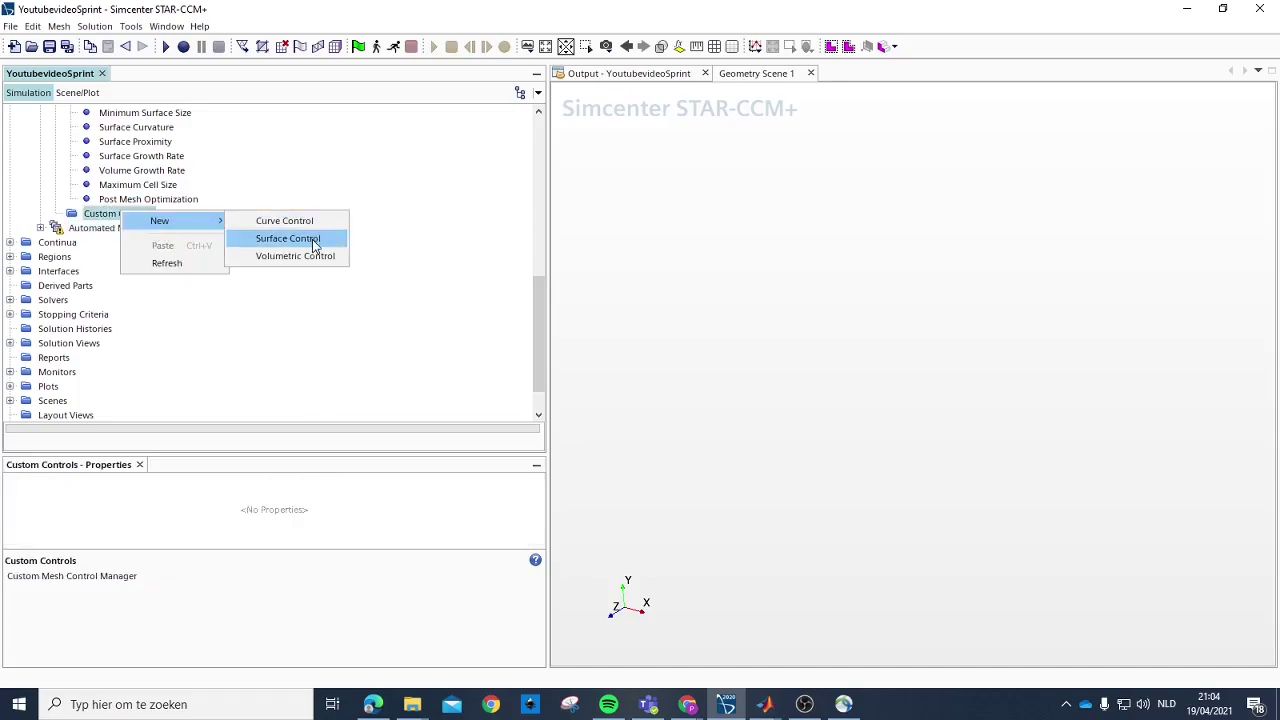
click(114, 214)
right_click(115, 213)
mouse_move(203, 220)
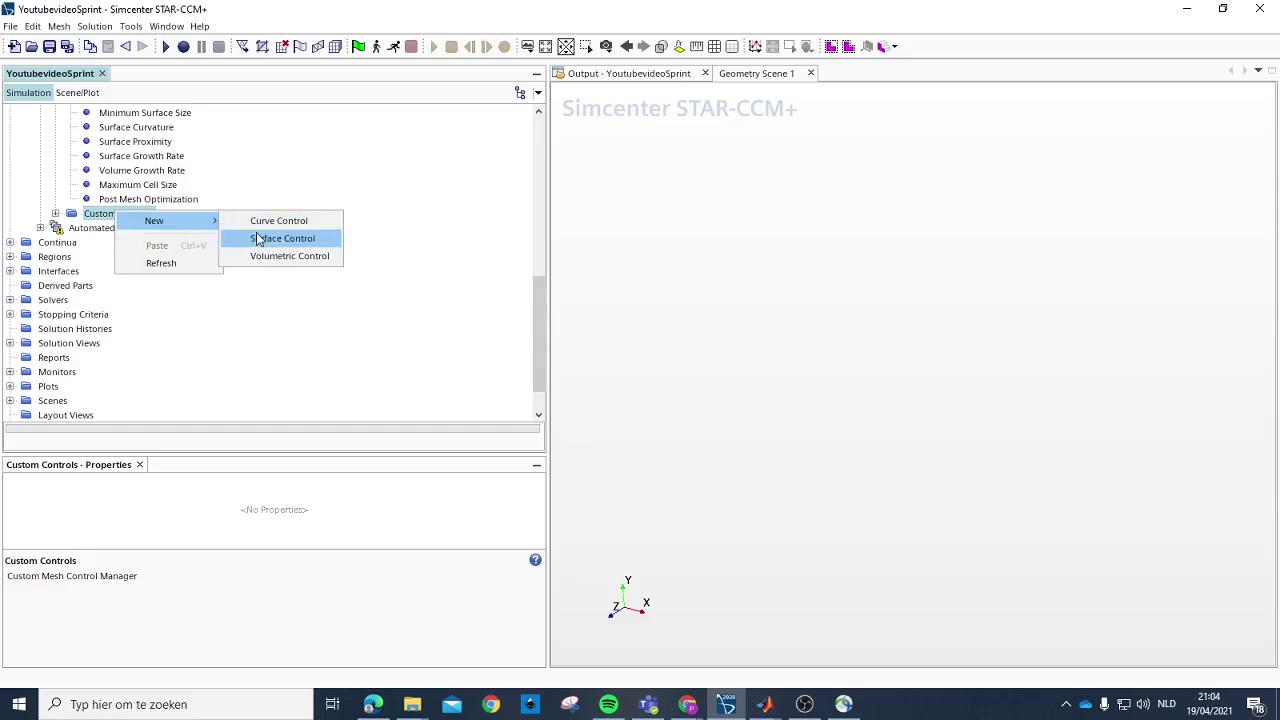
click(118, 216)
right_click(111, 214)
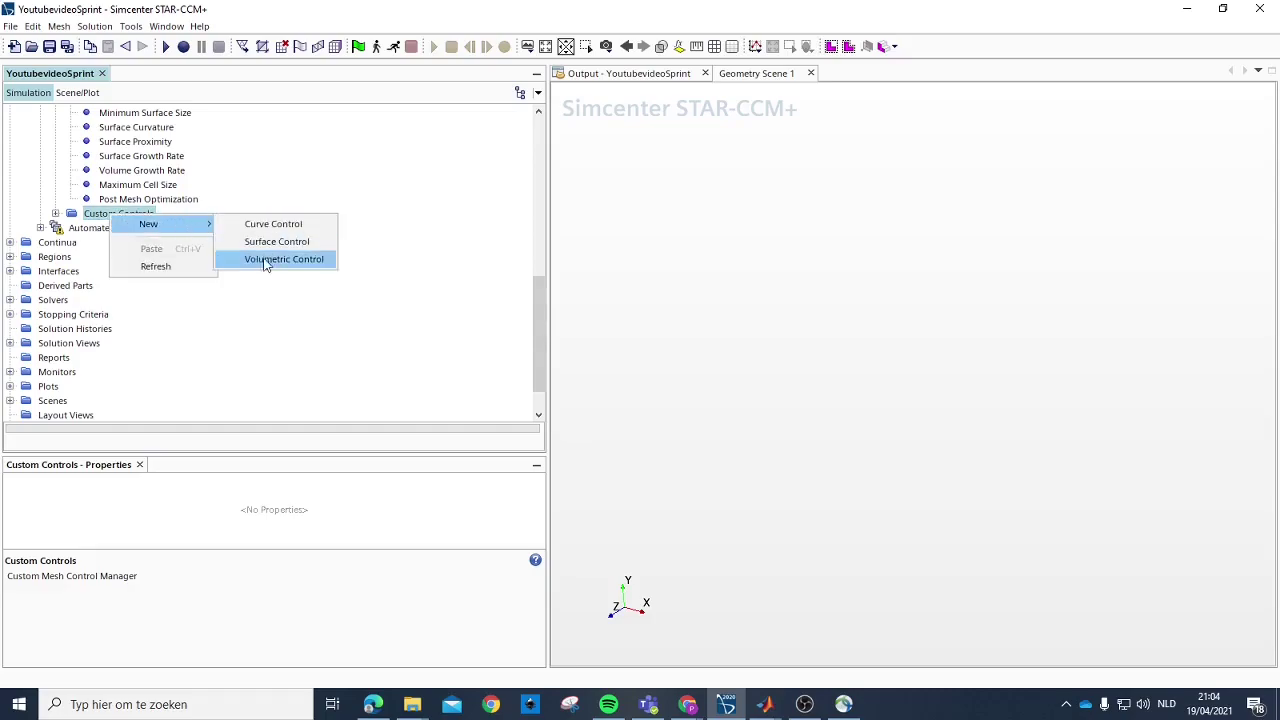
click(259, 261)
click(56, 213)
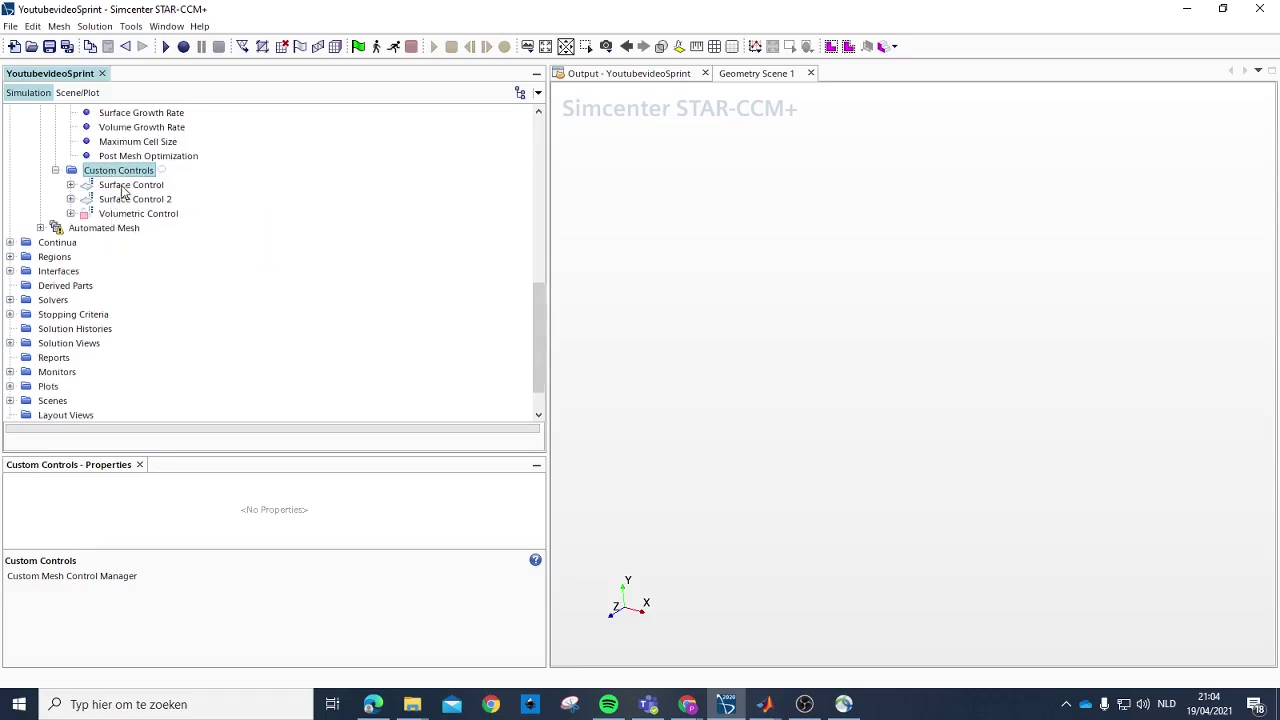
Step: Assign the refine part to Fluid_Mesh's volumetric control and dismiss the part filter dialog
click(122, 186)
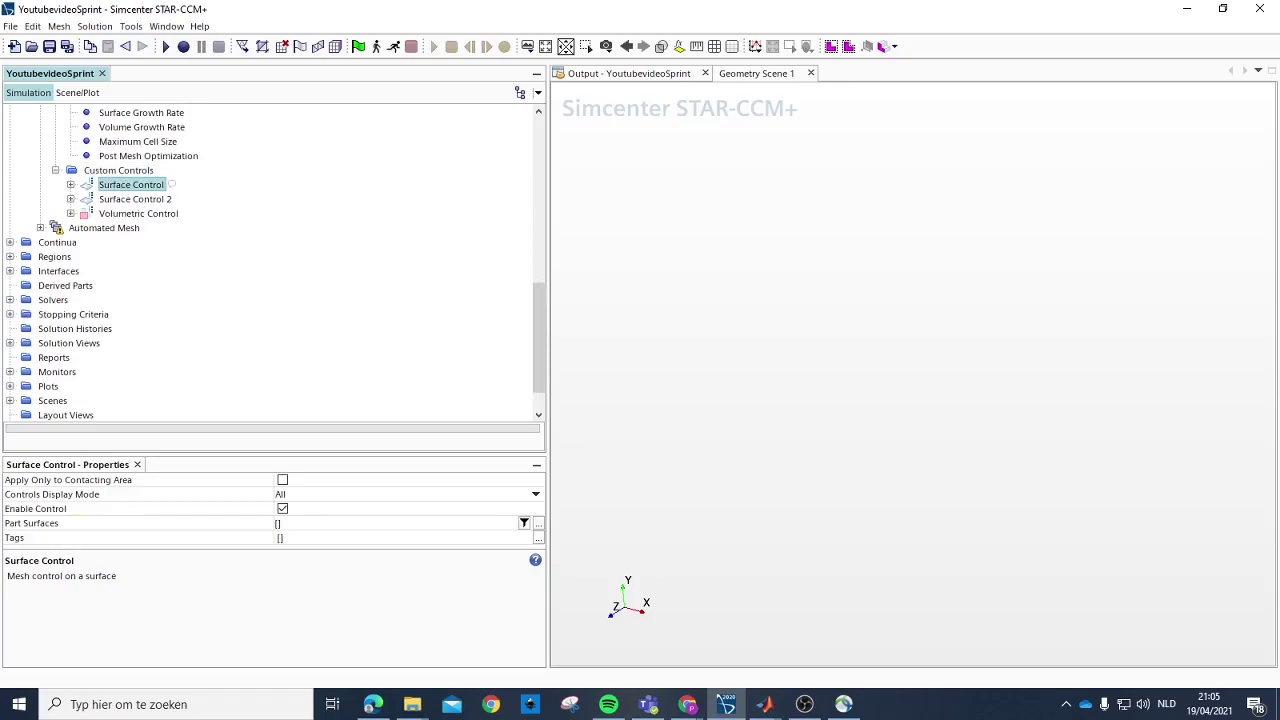
click(153, 216)
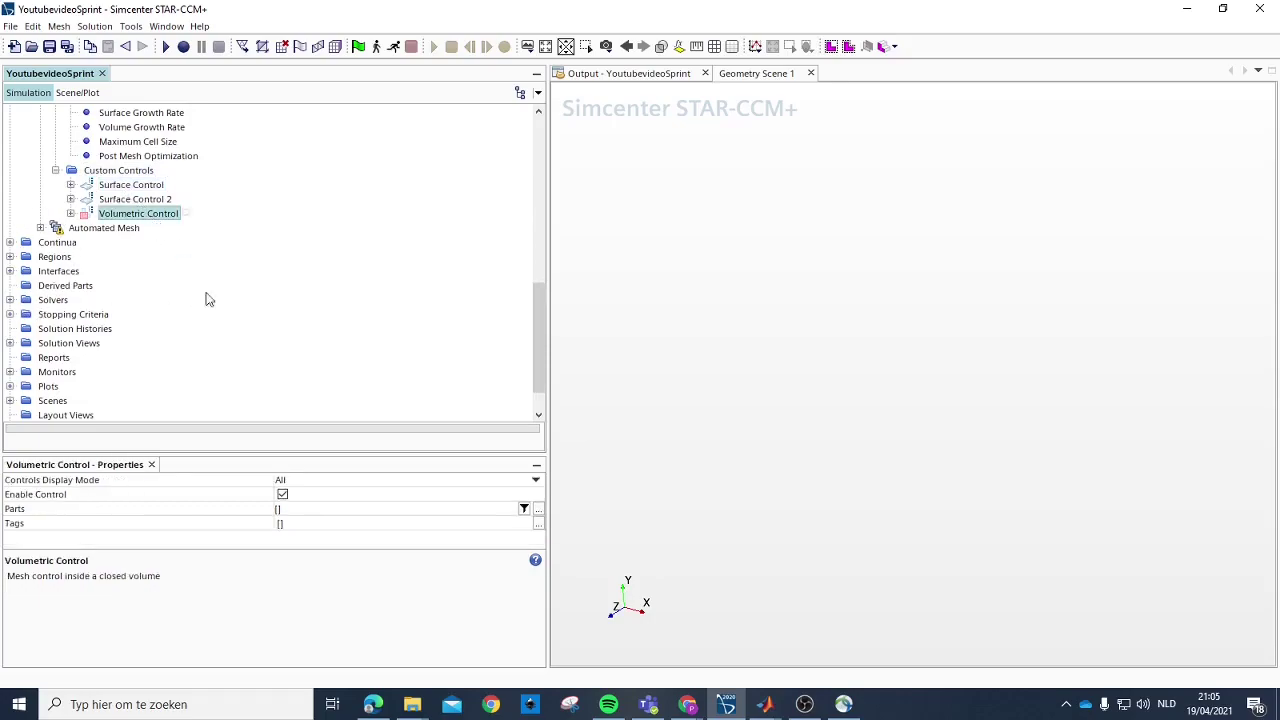
click(280, 511)
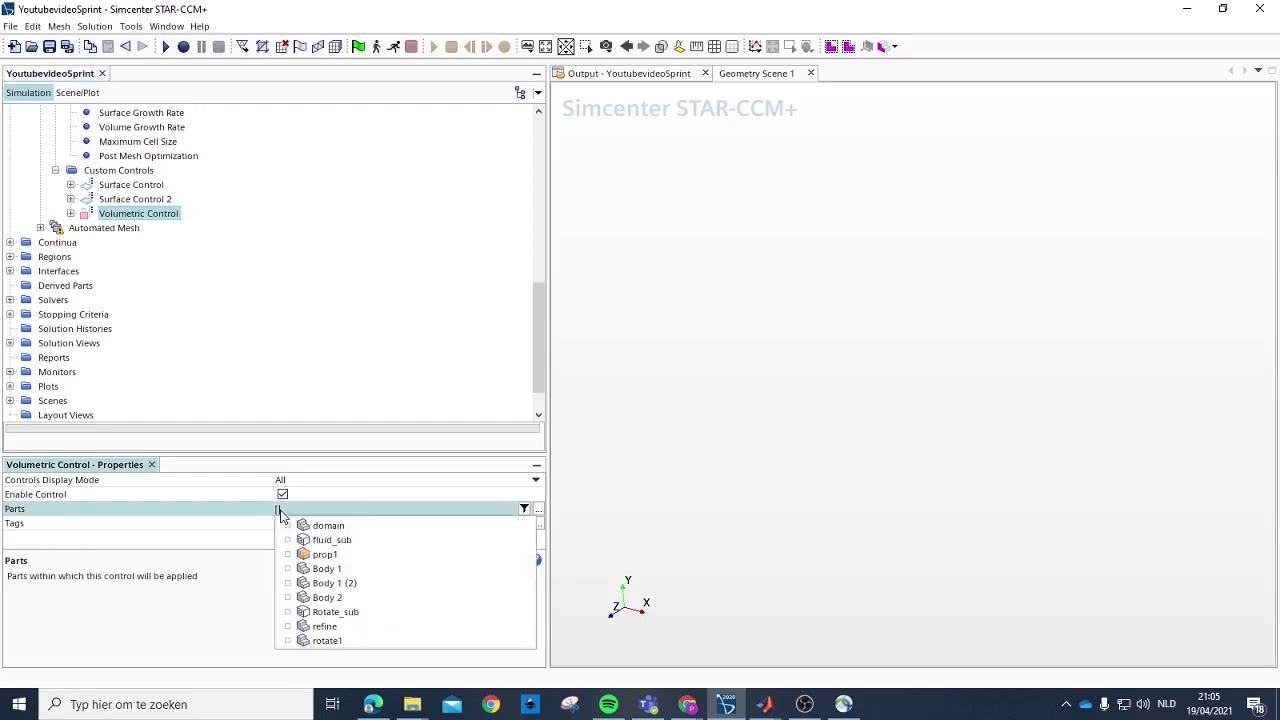
click(330, 627)
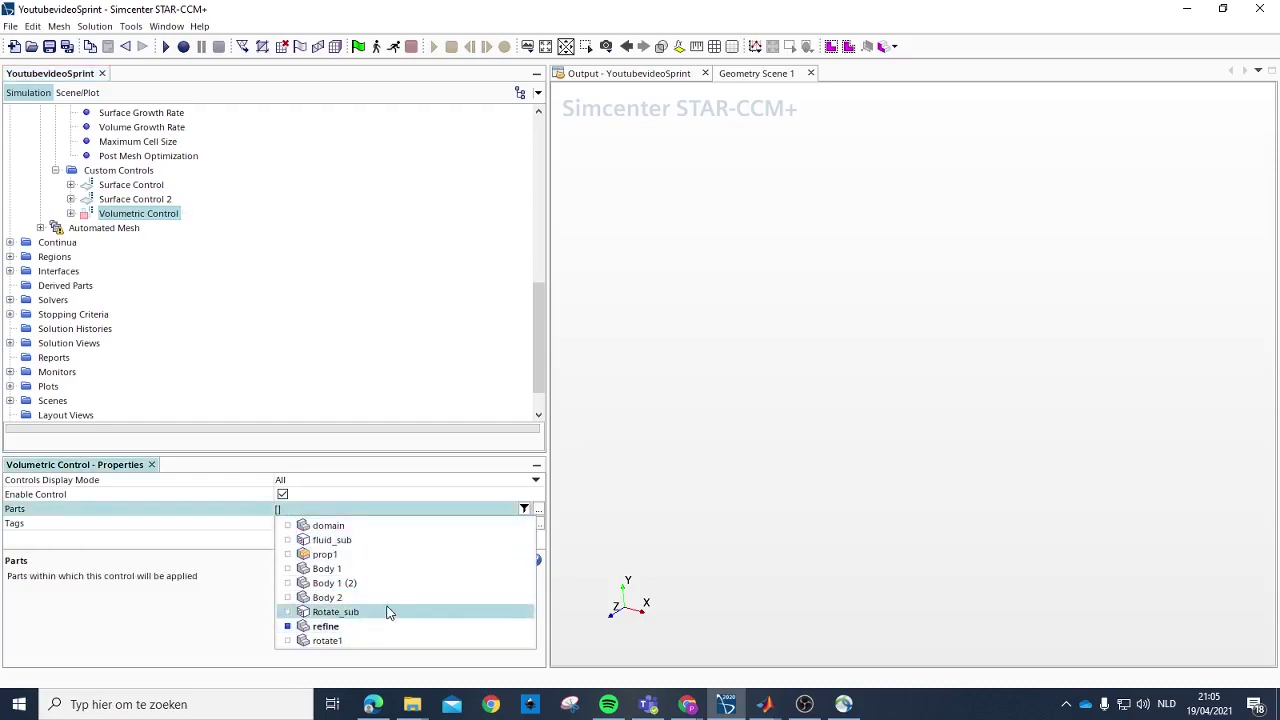
click(527, 510)
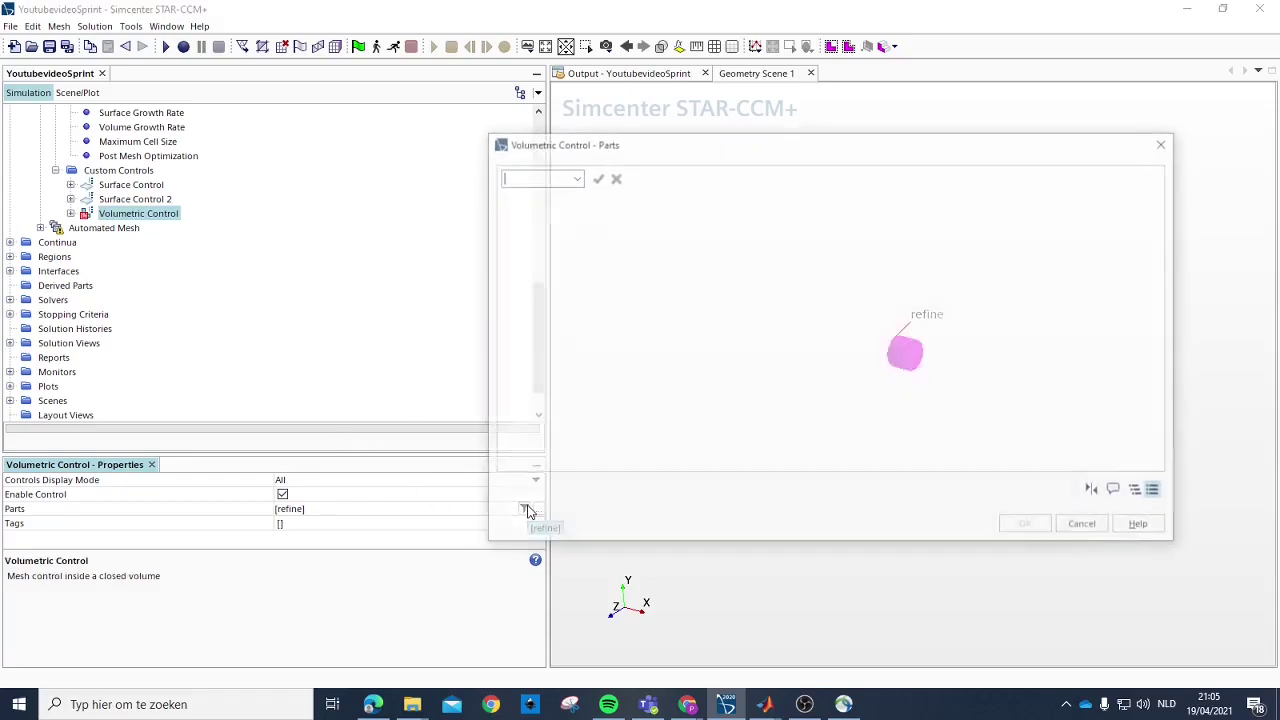
click(574, 178)
click(1166, 142)
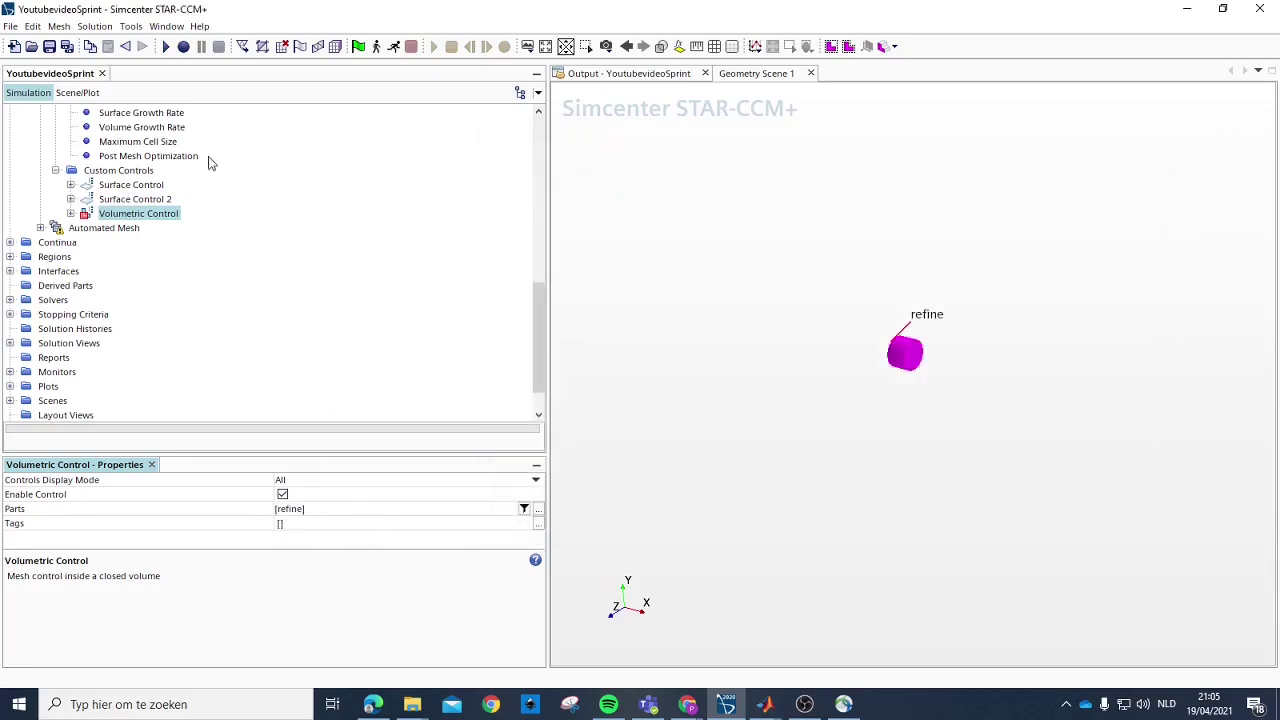
Step: Assign the Default surface of rotate1 in fluid_sub to Surface Control 2
click(131, 201)
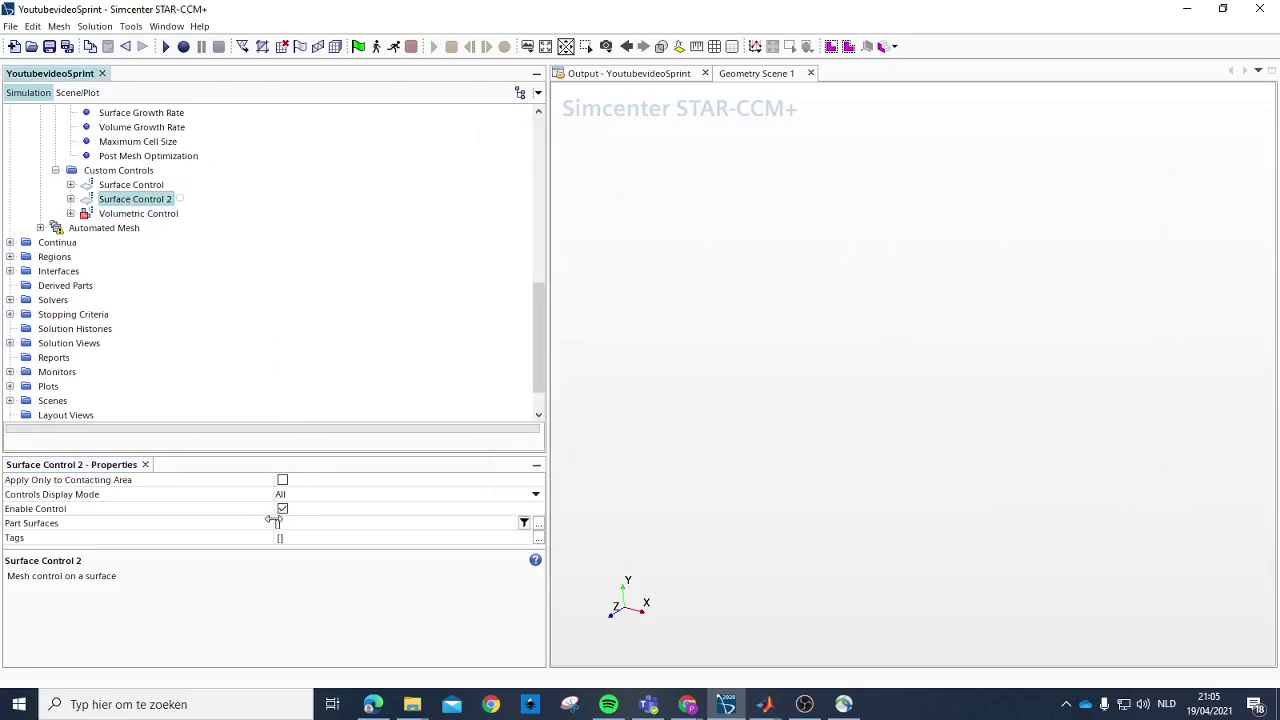
click(280, 526)
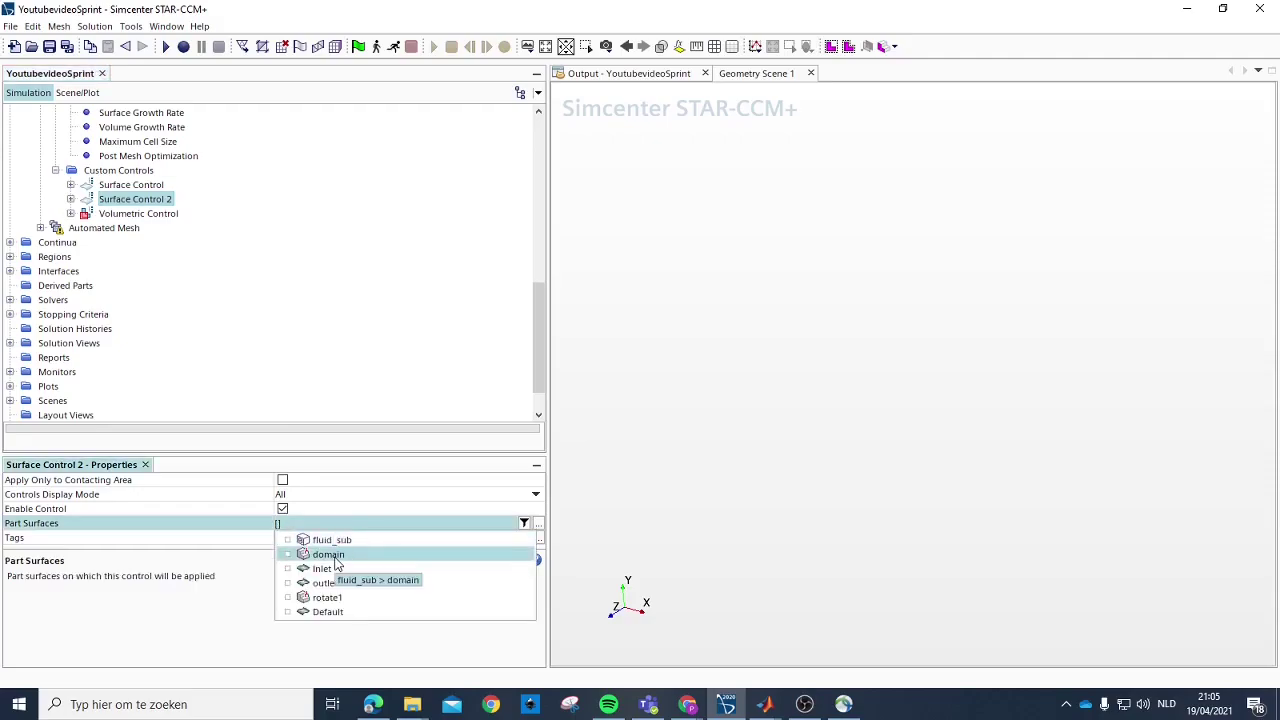
click(340, 612)
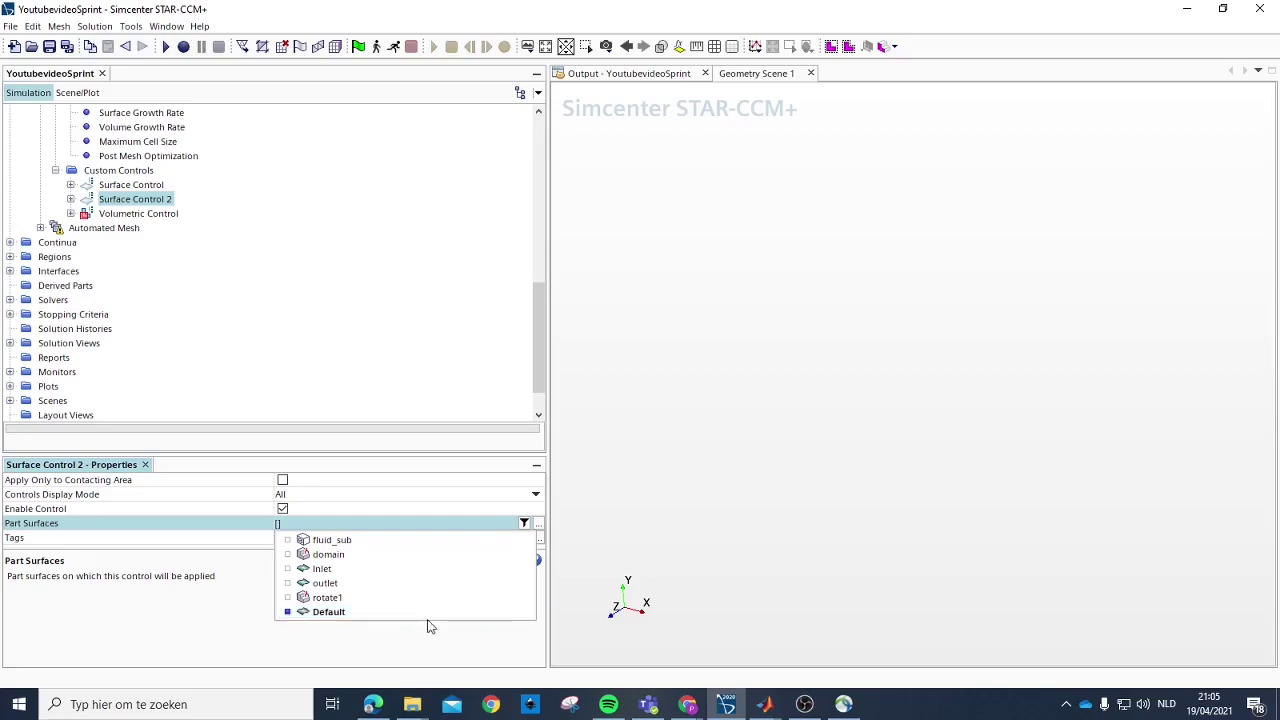
click(433, 622)
Step: Assign the Inlet and outlet surfaces of fluid_sub's domain to the first surface control
click(131, 185)
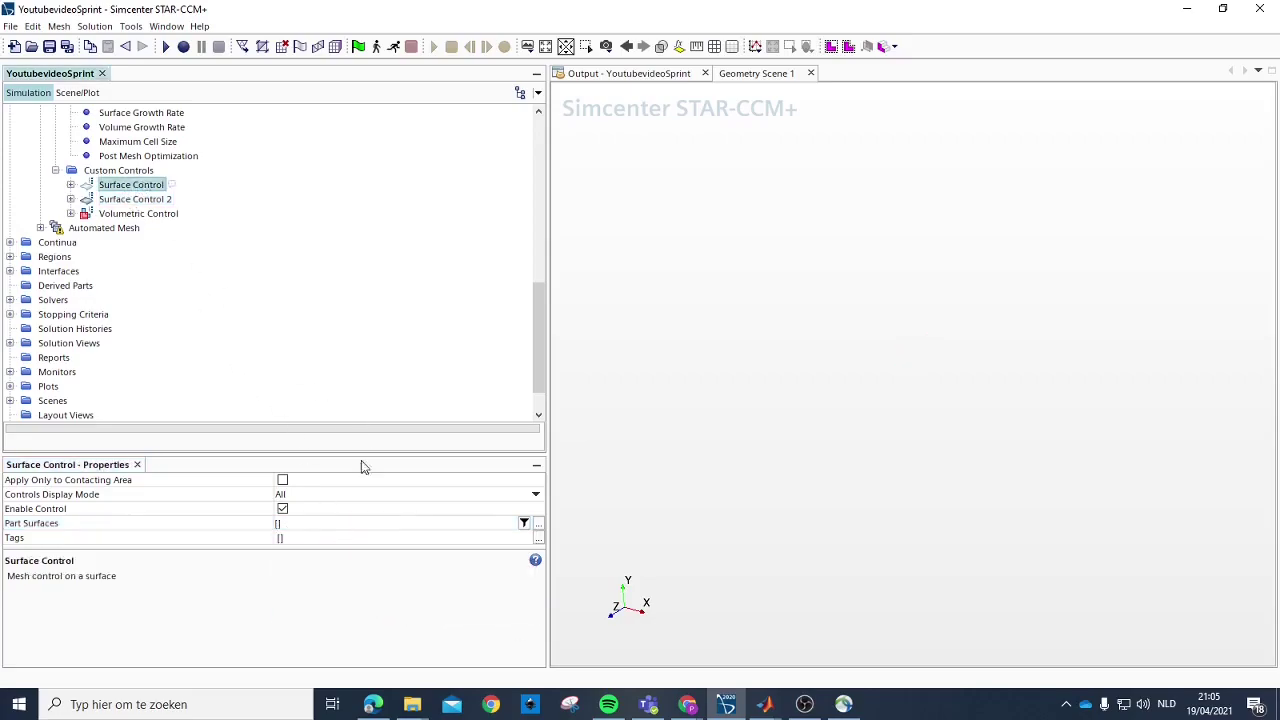
click(280, 523)
click(330, 568)
click(365, 584)
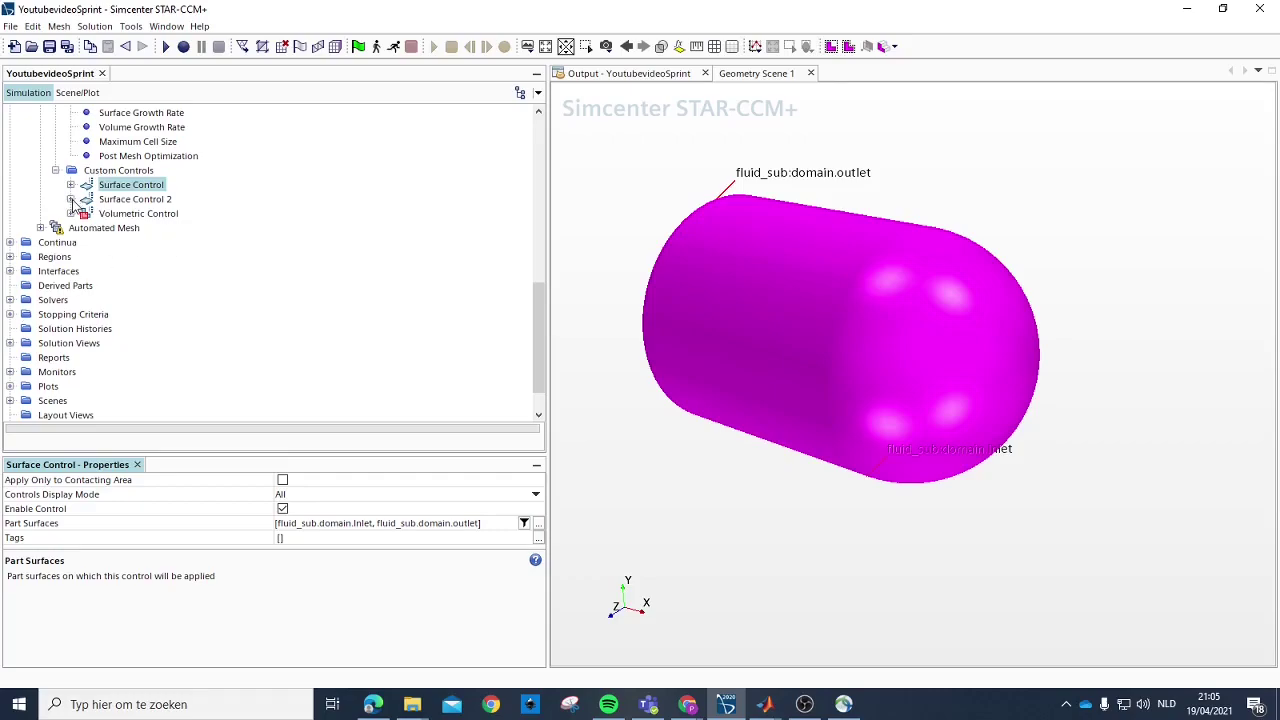
Step: Enable size customization for the surface remesher and trimmer in Fluid_Mesh's volumetric control
click(112, 214)
click(71, 214)
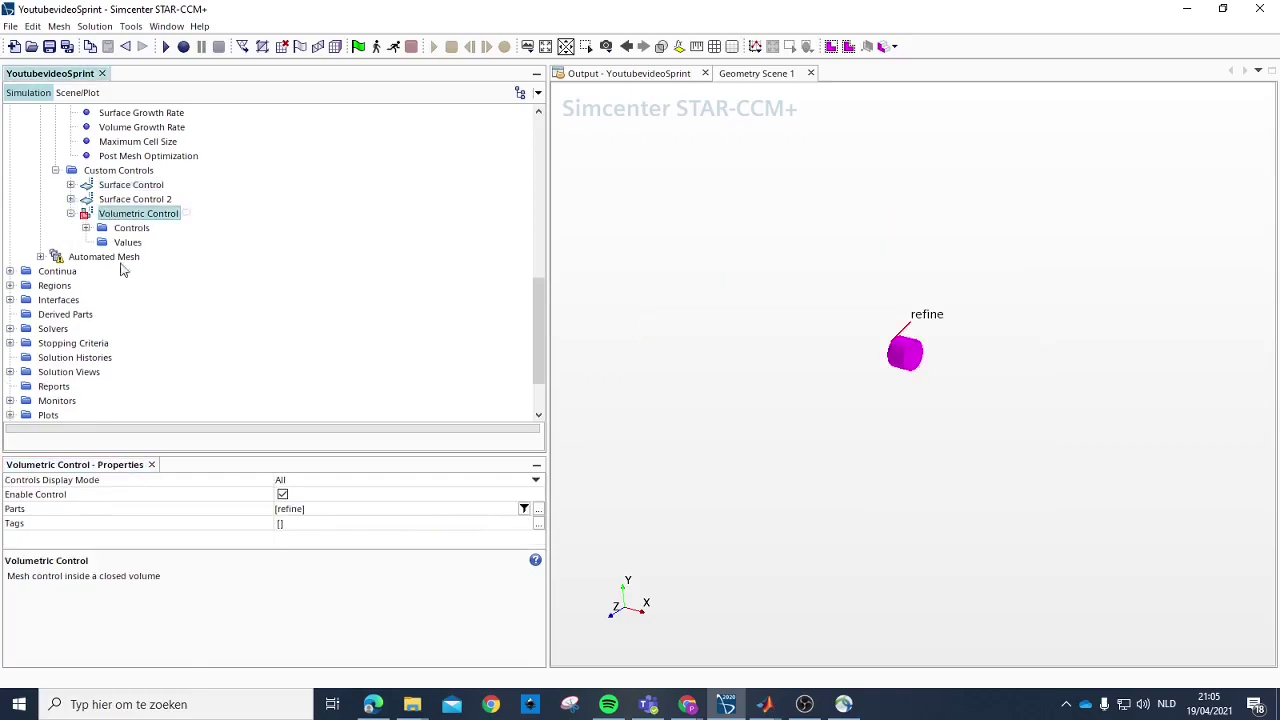
click(86, 228)
click(148, 243)
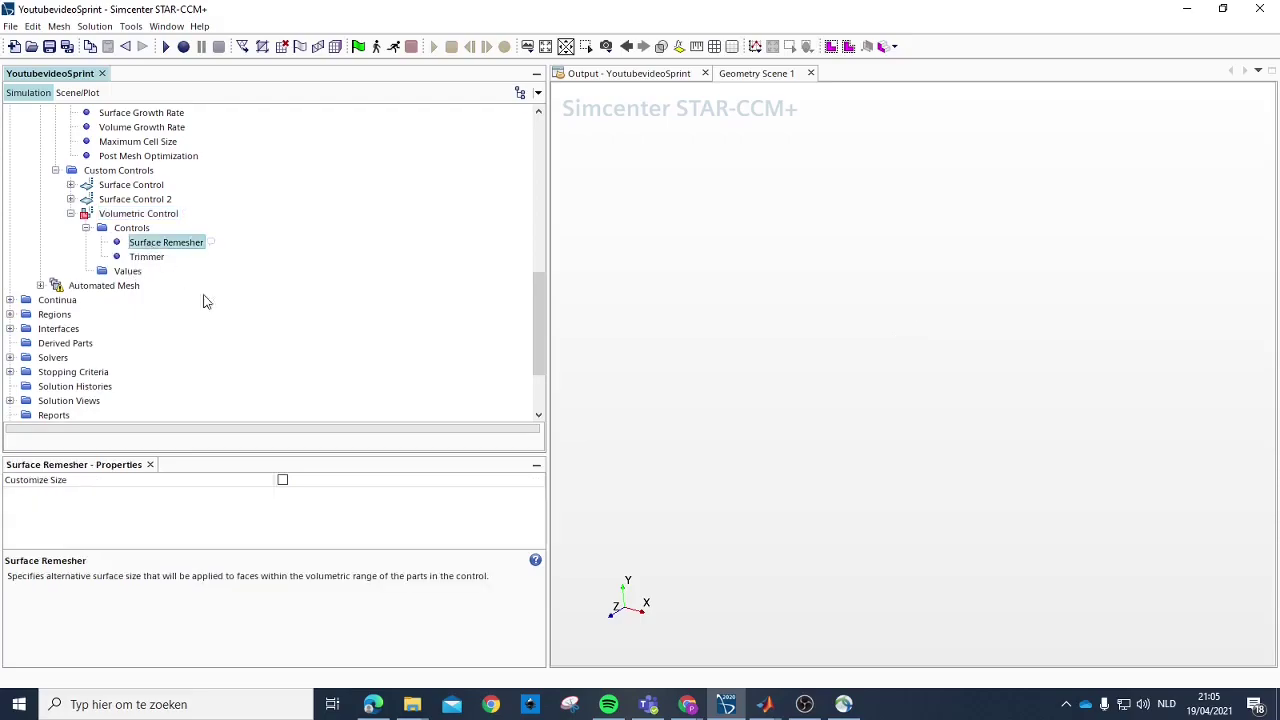
click(283, 480)
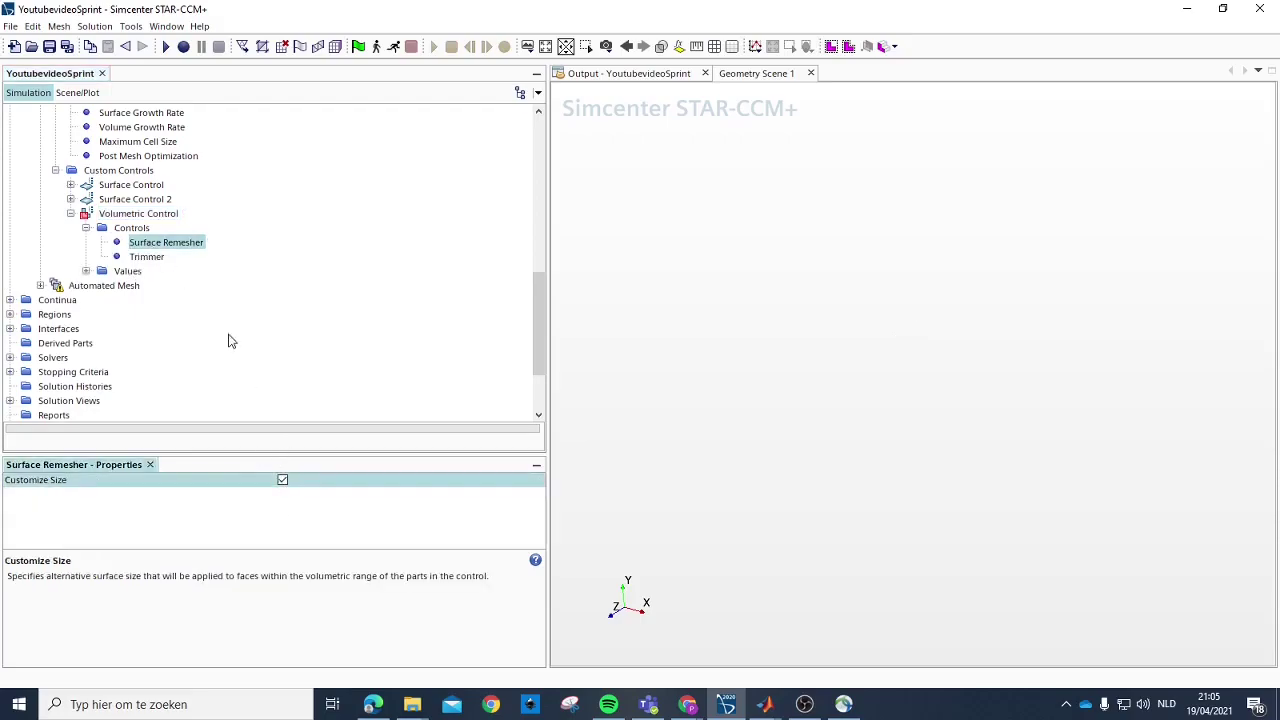
click(282, 480)
Step: Set the volumetric control's custom size to 0.3 percent of the base size
click(172, 287)
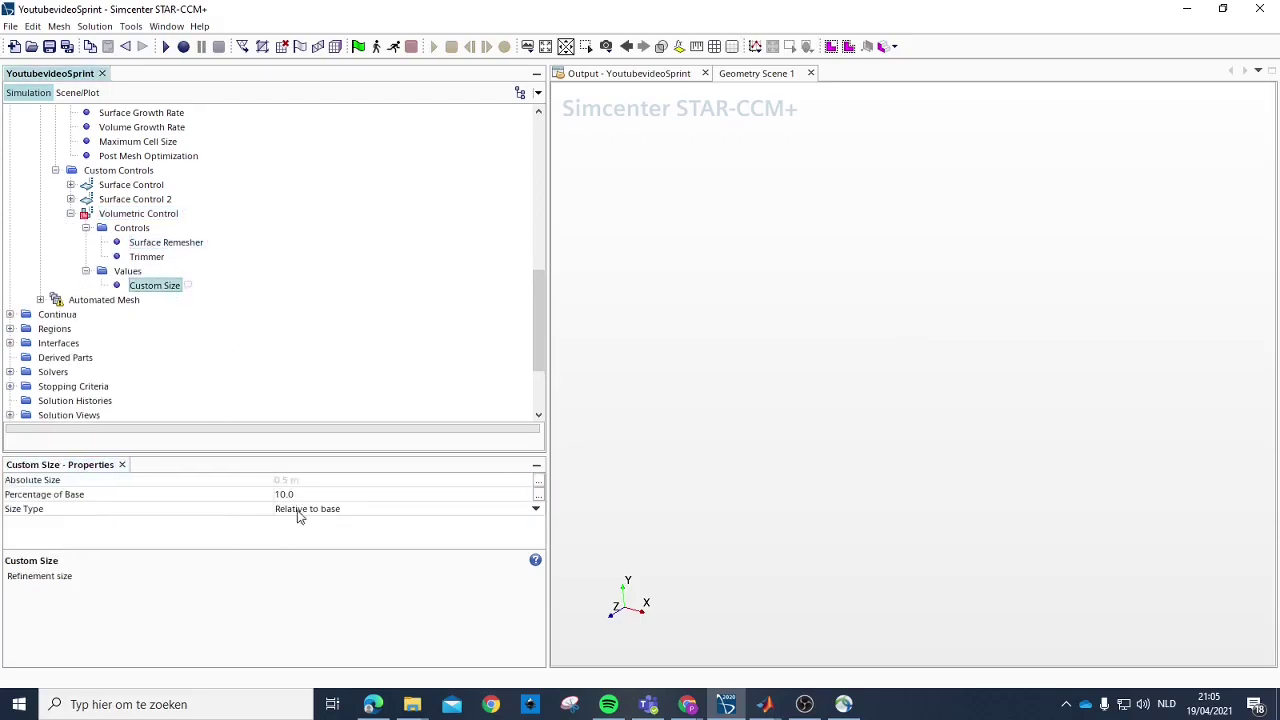
click(304, 495)
text(0.3)
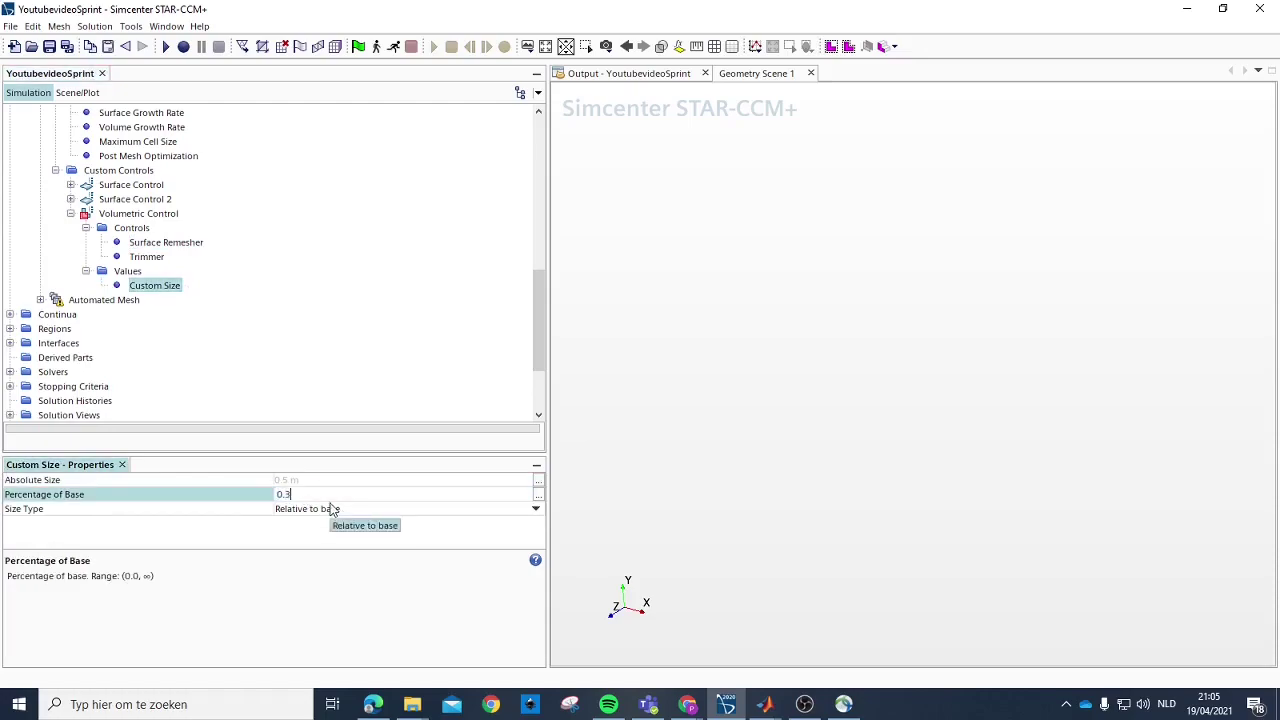
key(Return)
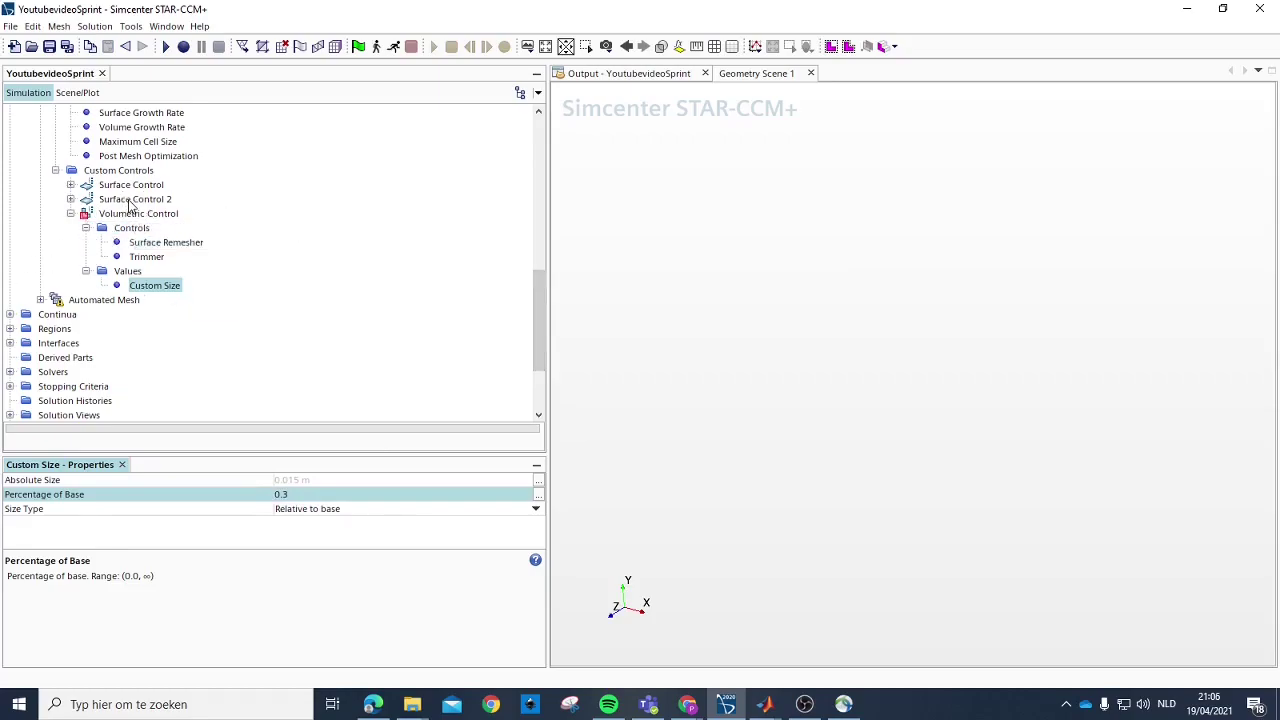
Step: Switch the target surface size of Surface Control 2 from the parent setting to Custom
click(130, 200)
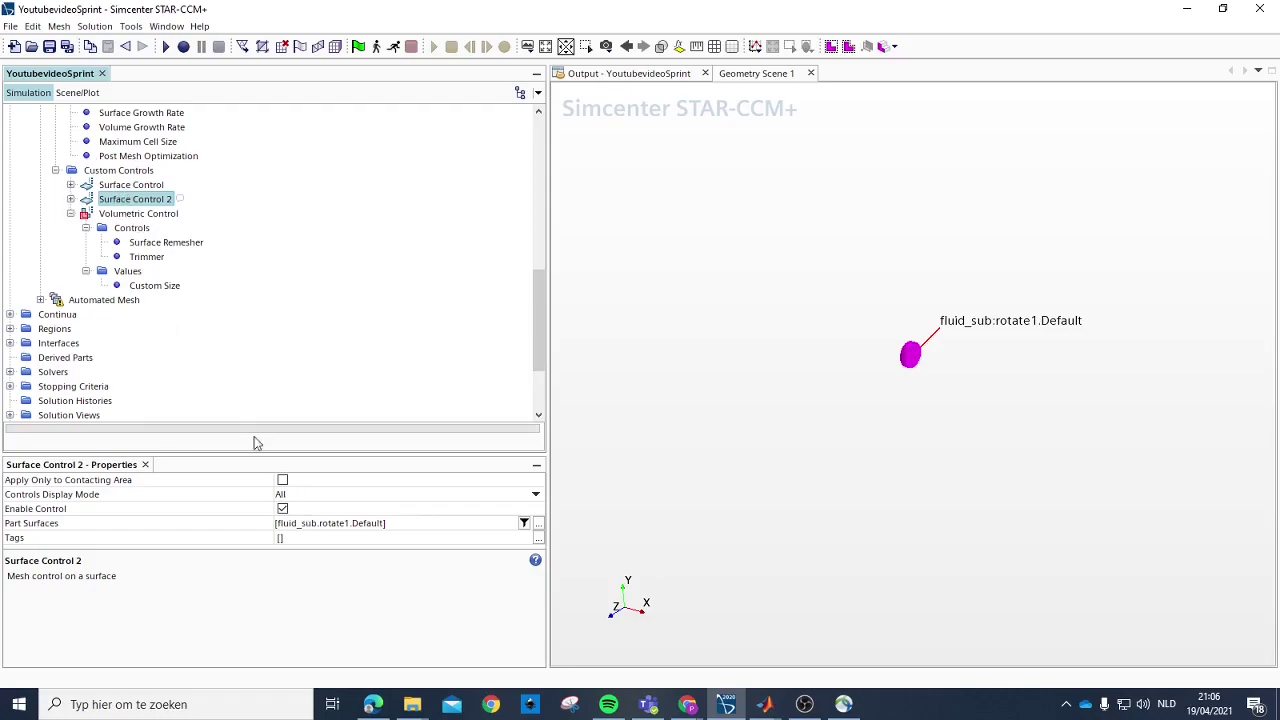
click(71, 199)
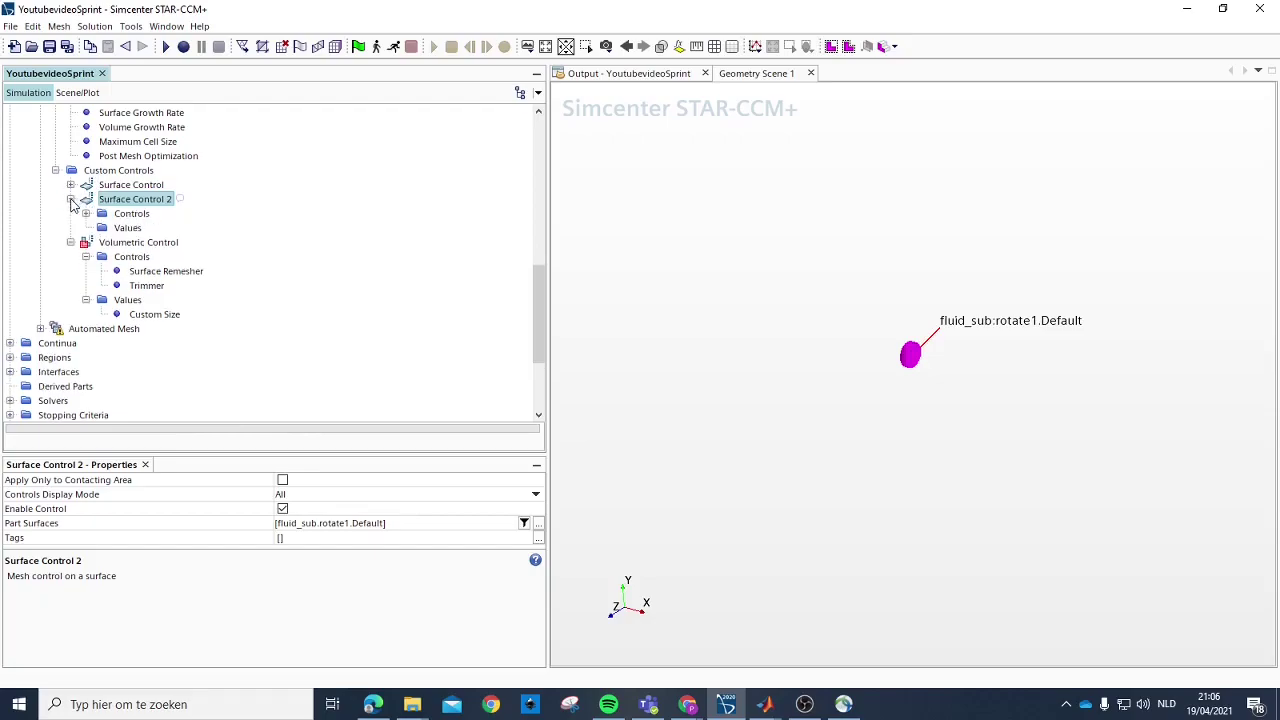
click(86, 213)
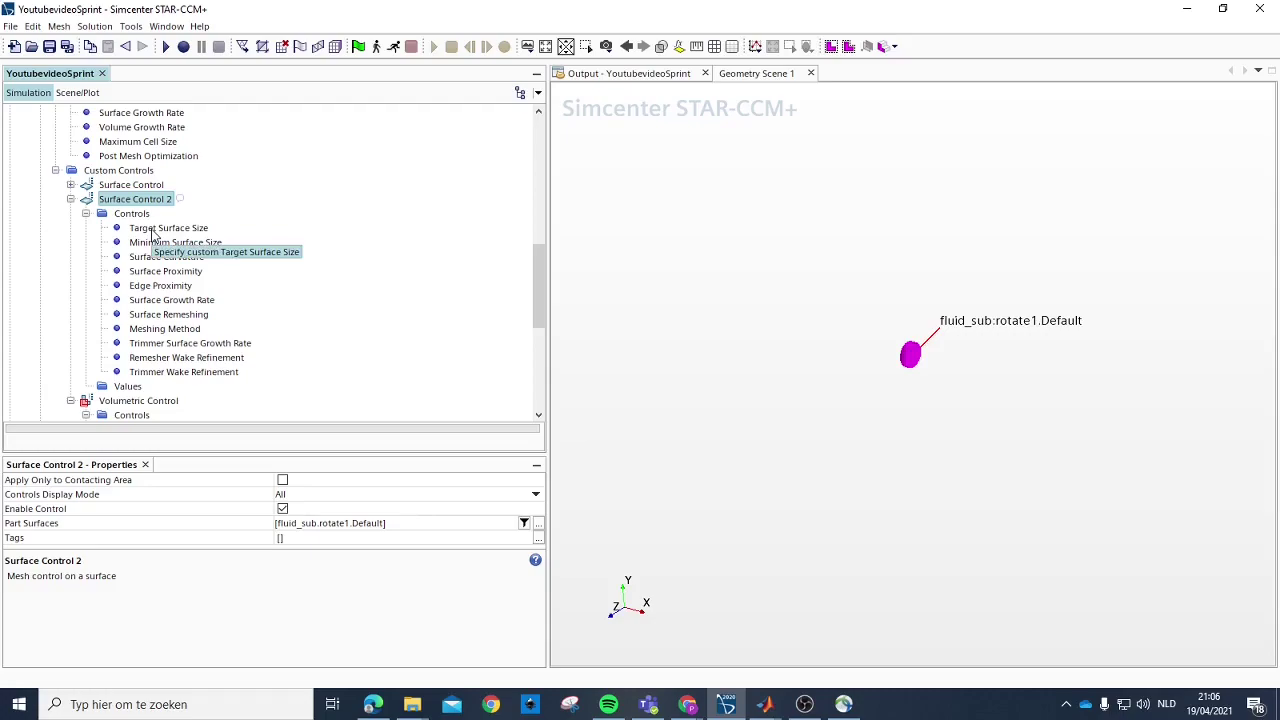
click(155, 228)
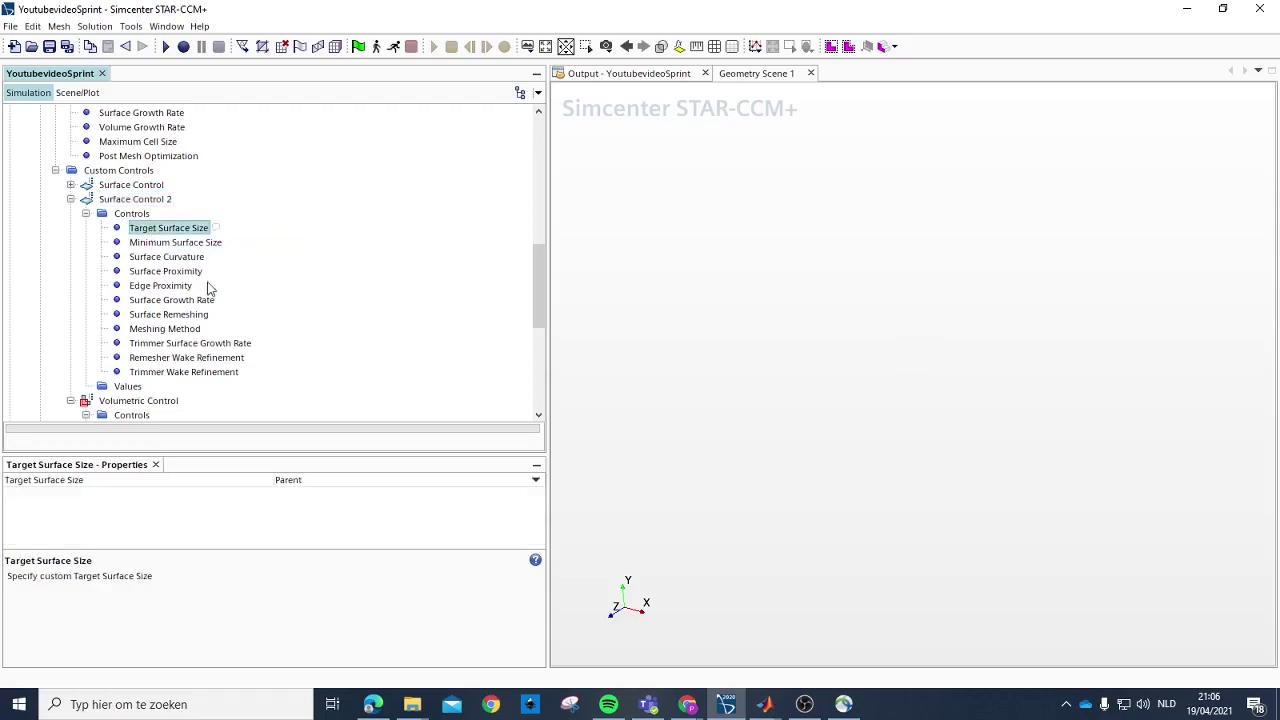
click(300, 481)
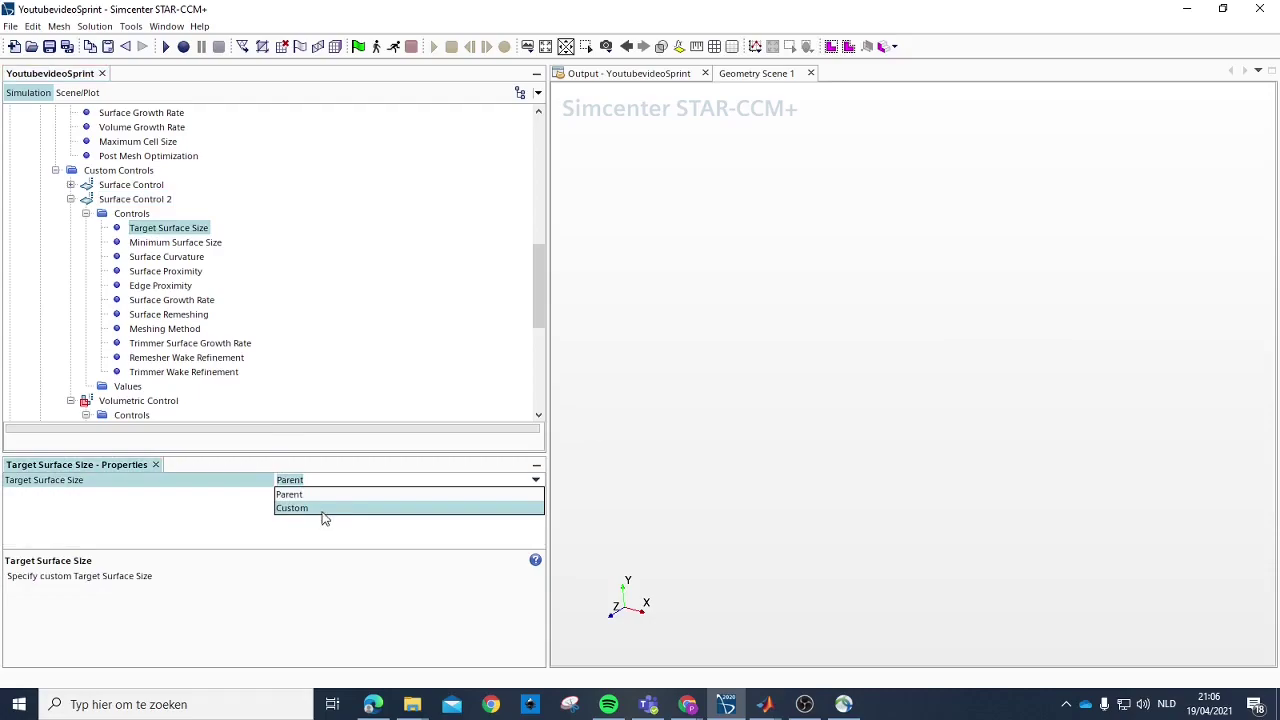
click(323, 508)
Step: Set Surface Control 2's custom target surface size to 0.3 percent of the base size
click(165, 401)
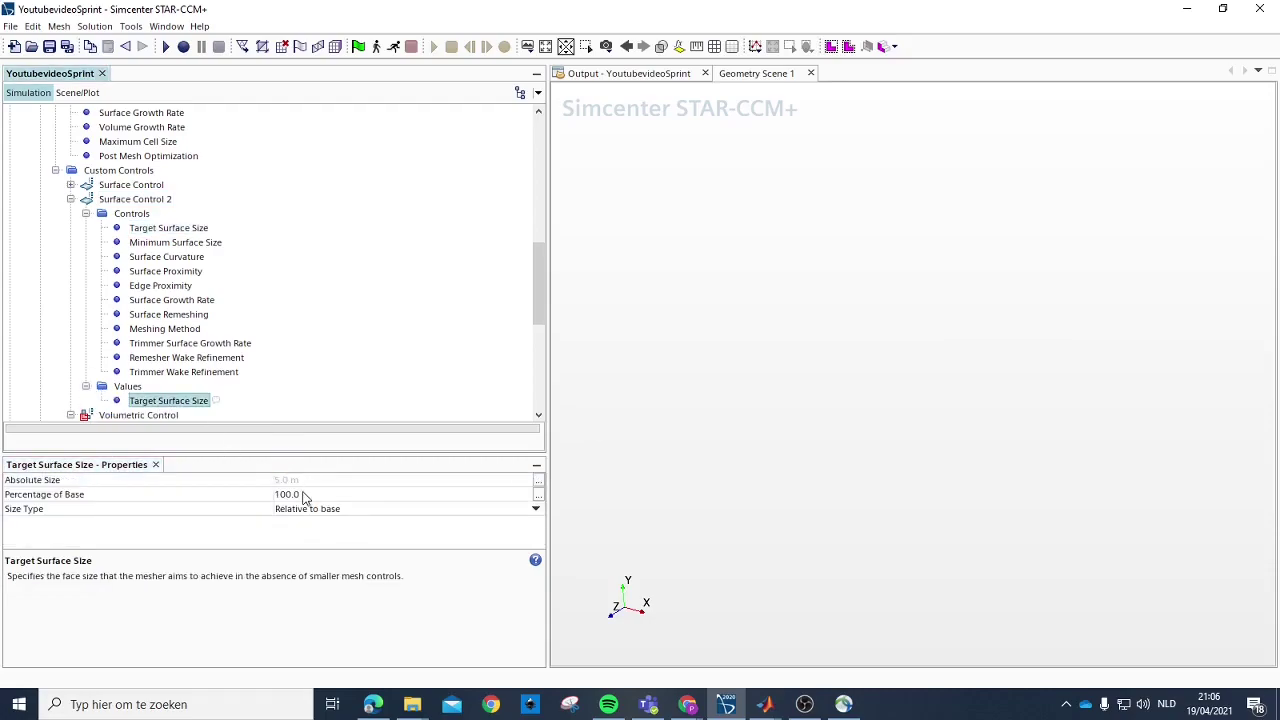
click(305, 495)
text(0)
key(Return)
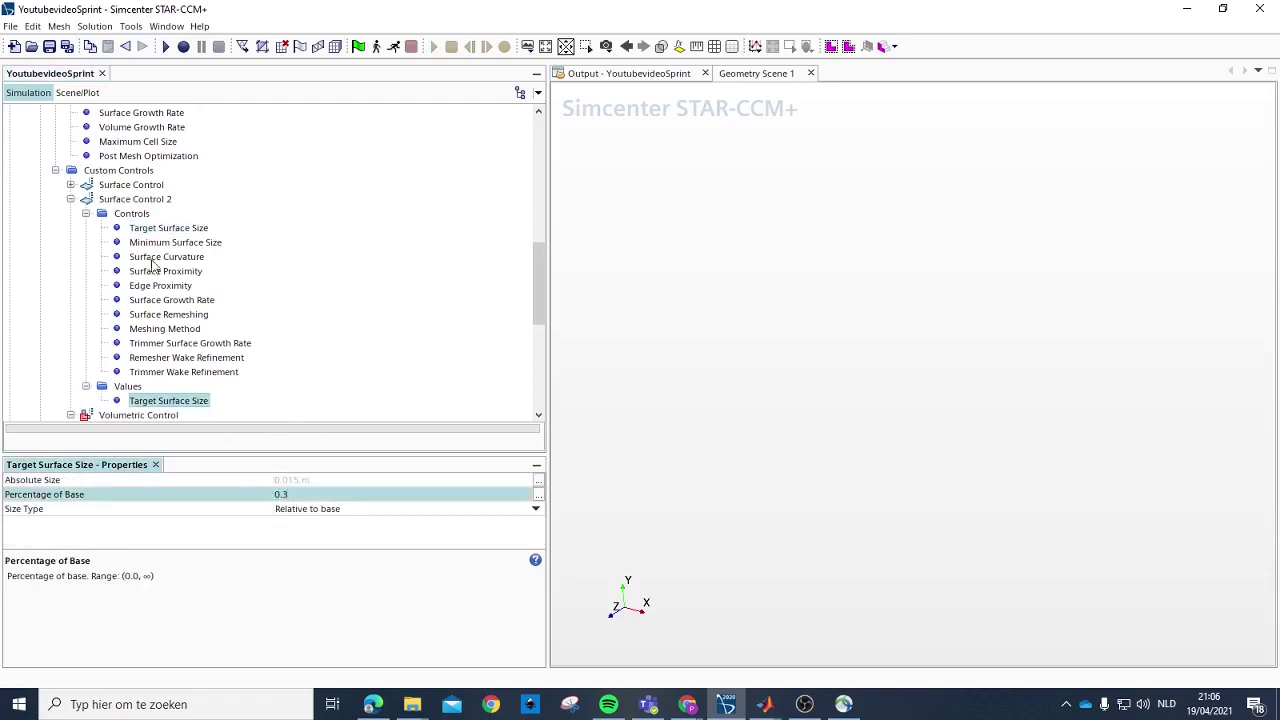
Step: Rename Surface Control 2 as "rotate"
click(150, 203)
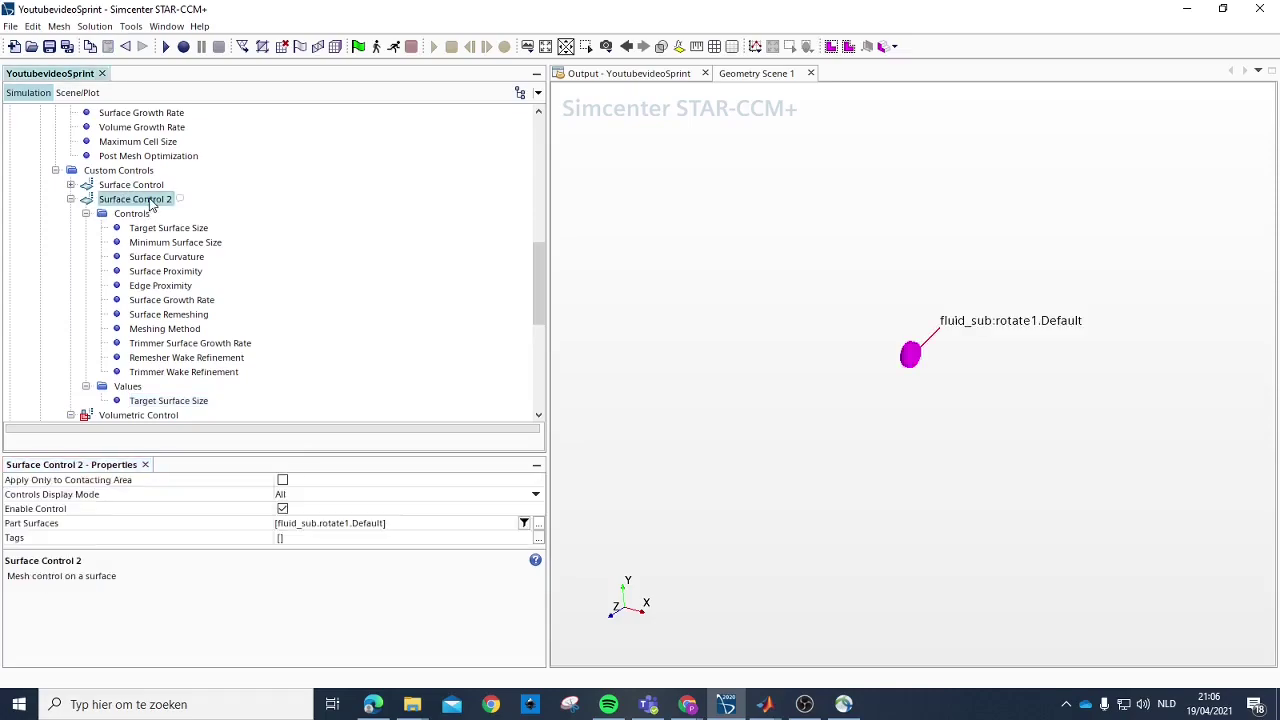
click(154, 200)
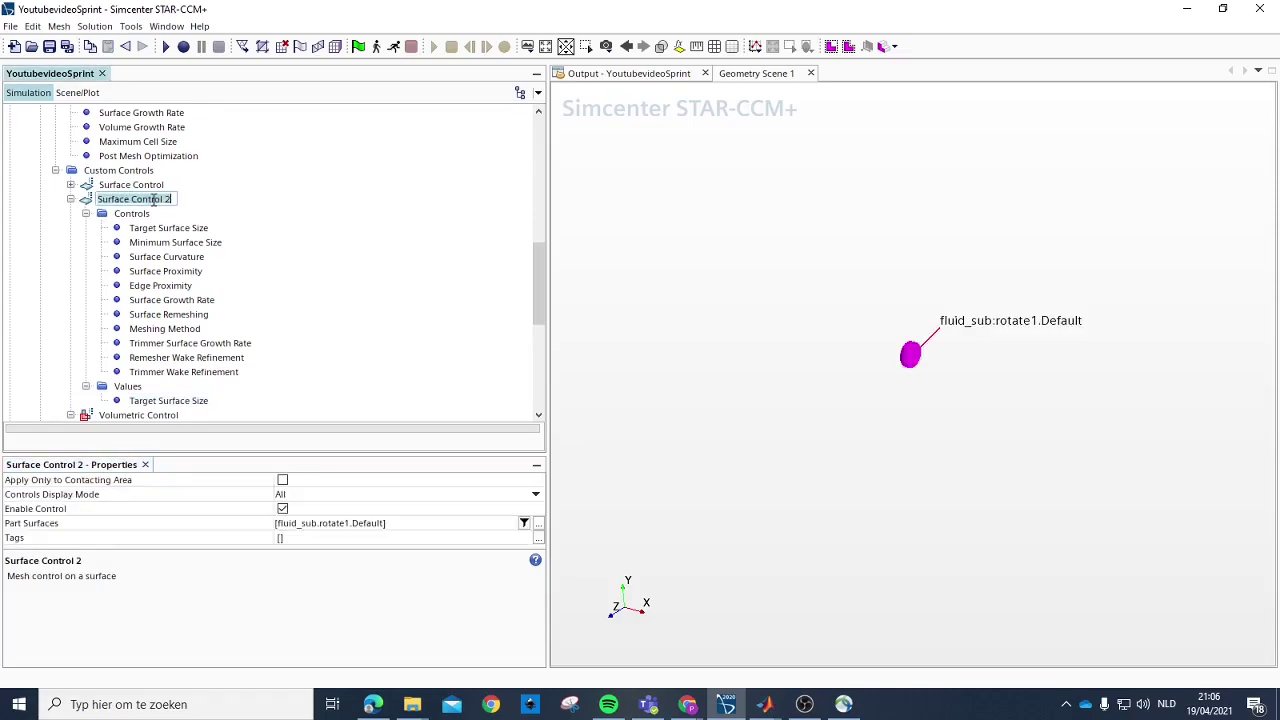
text(rotate)
key(Return)
Step: Rename the surface control for the domain's inlet and outlet as "end of domain"
scroll(160, 225, down, 1)
click(145, 362)
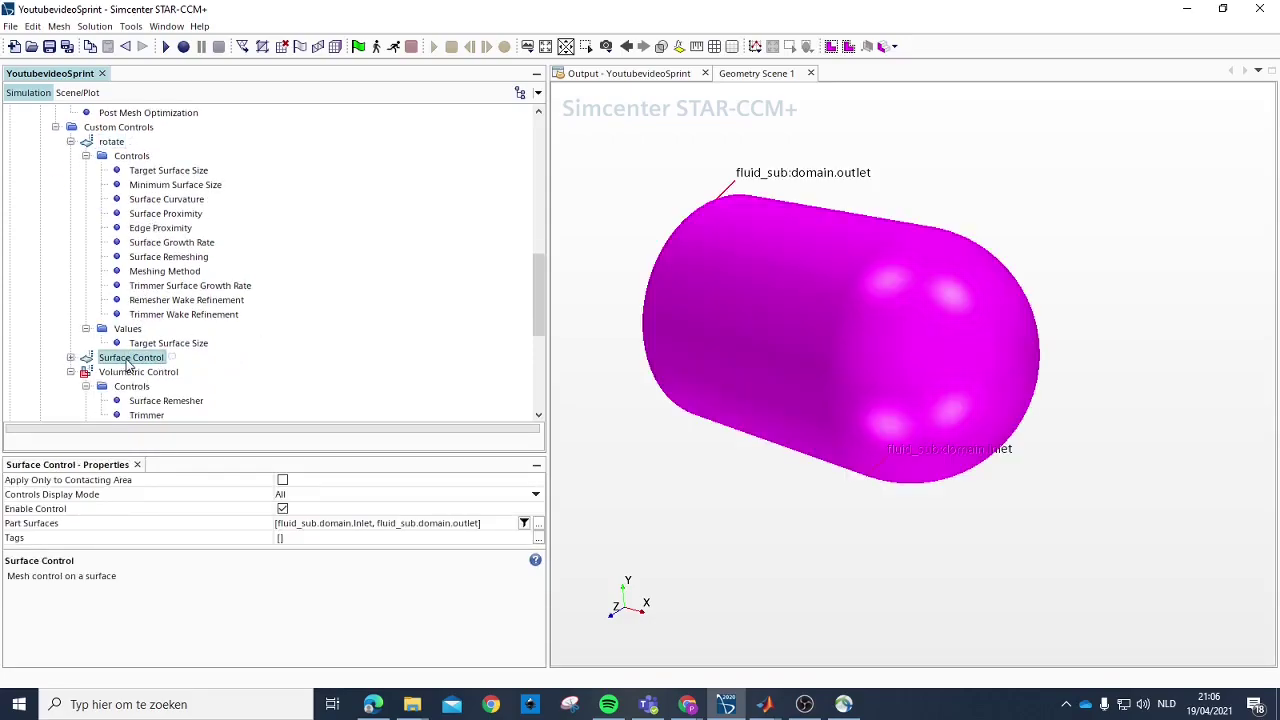
click(128, 360)
text(end)
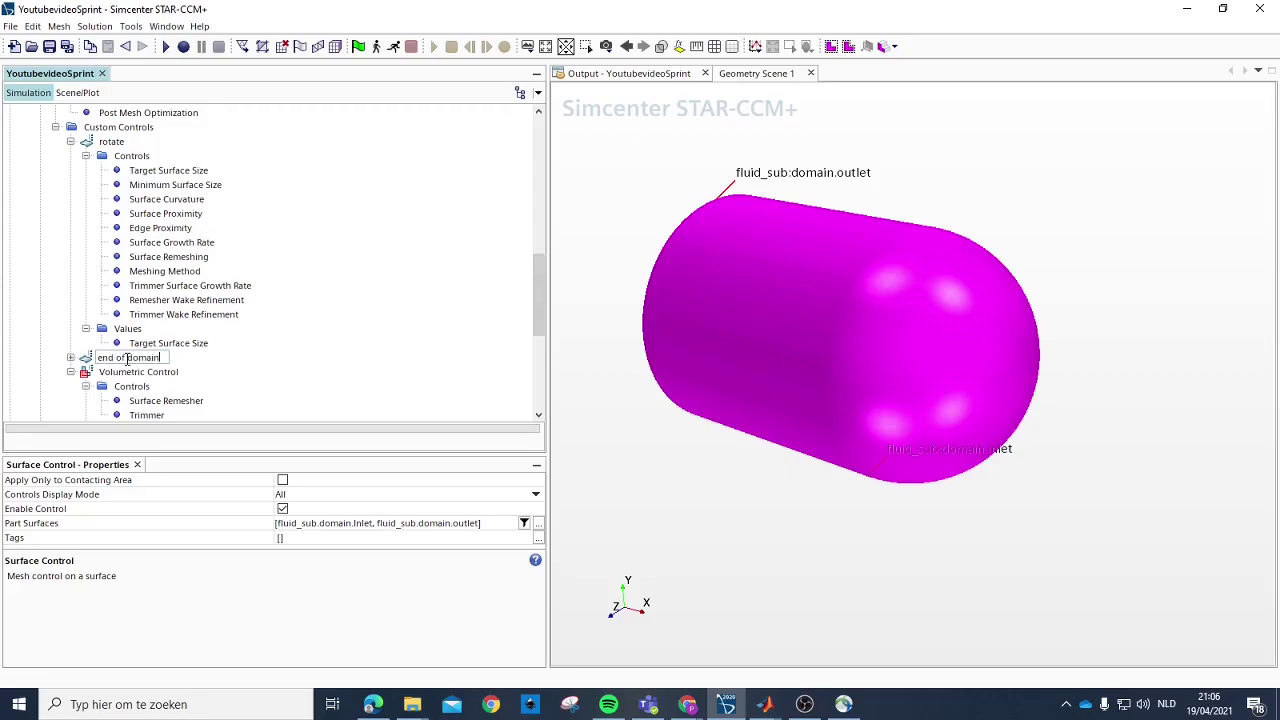
text( of domain)
key(Return)
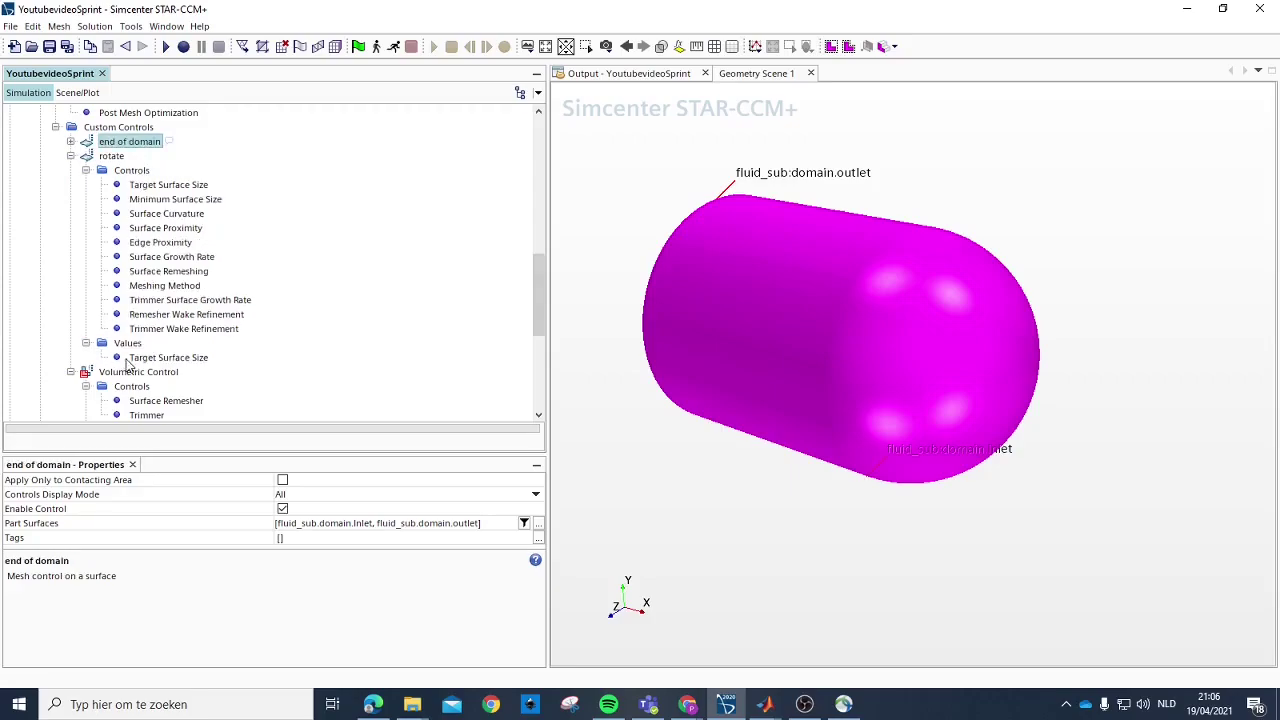
Step: Switch the target surface size of the end of domain control to Custom
click(71, 142)
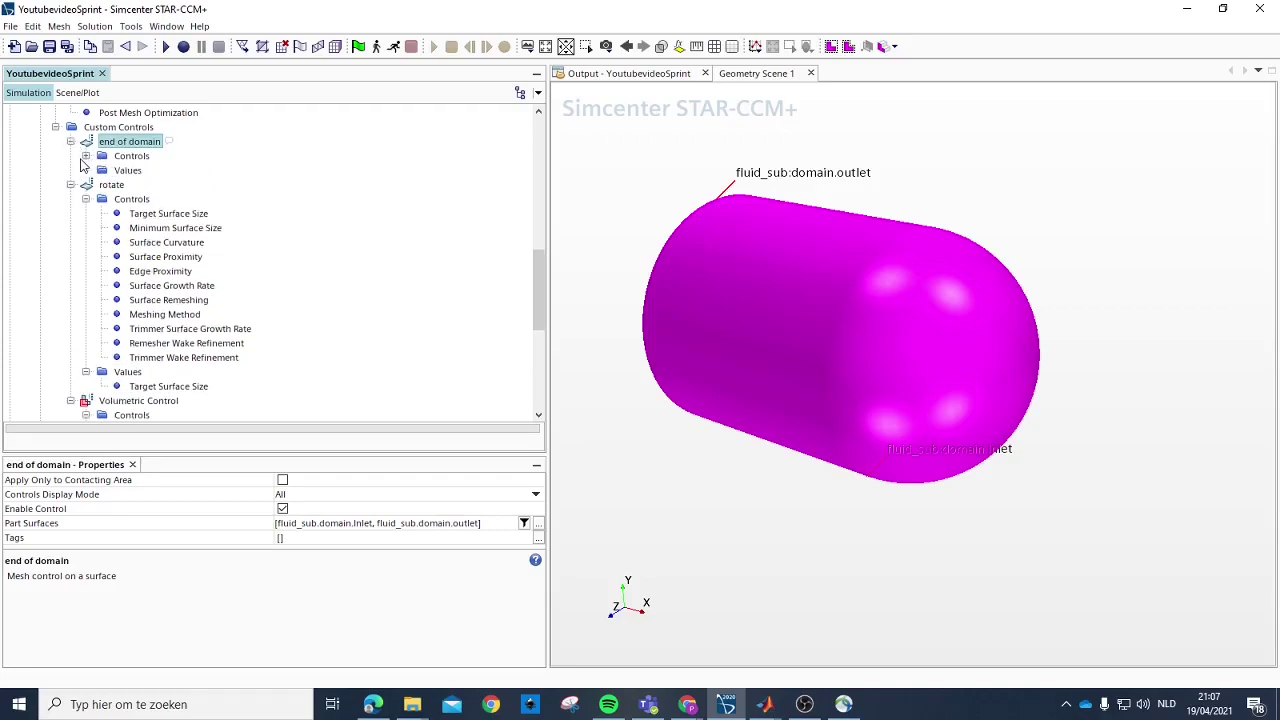
click(86, 156)
click(157, 170)
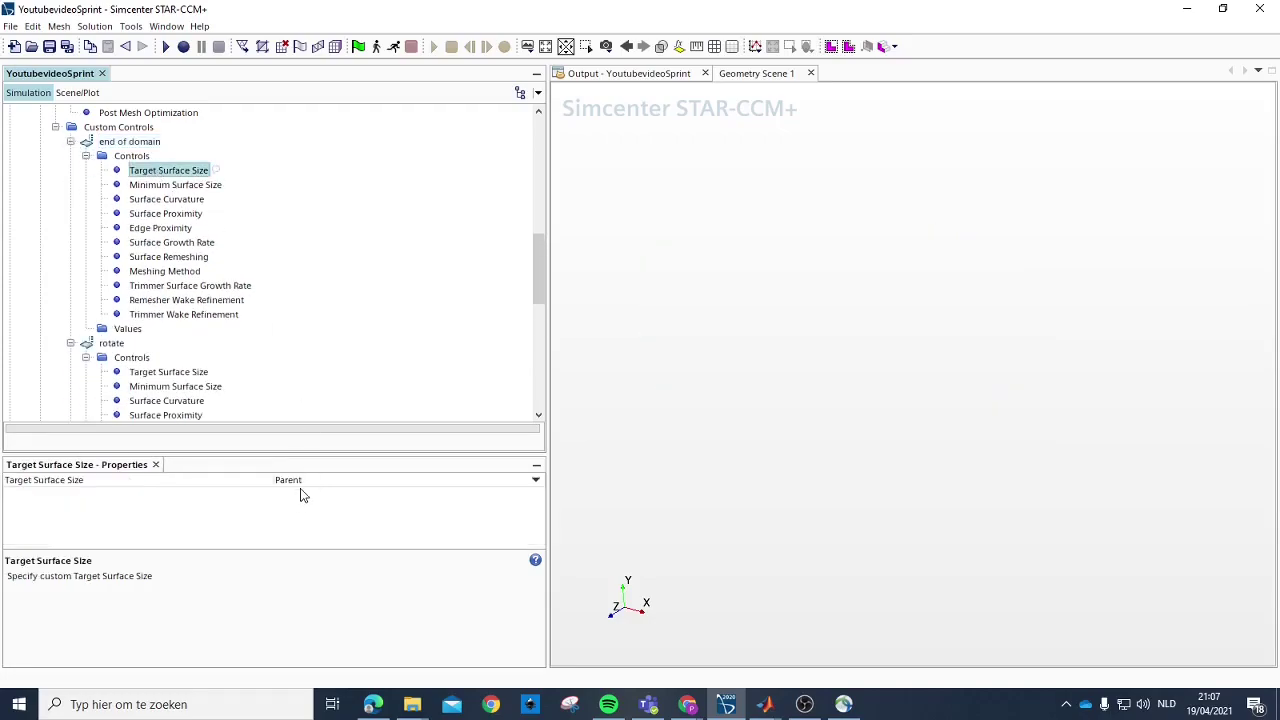
click(322, 489)
click(320, 507)
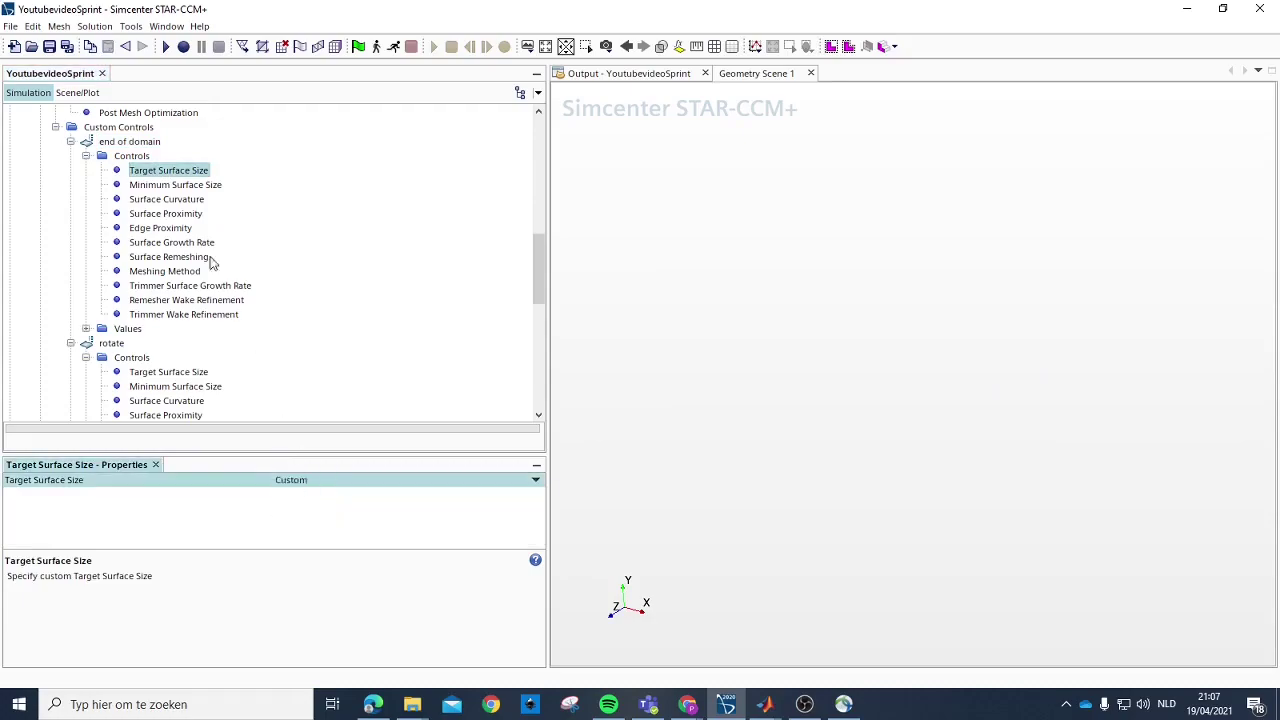
Step: Set the end of domain control's custom target surface size to 0.3 percent of the base size
click(101, 332)
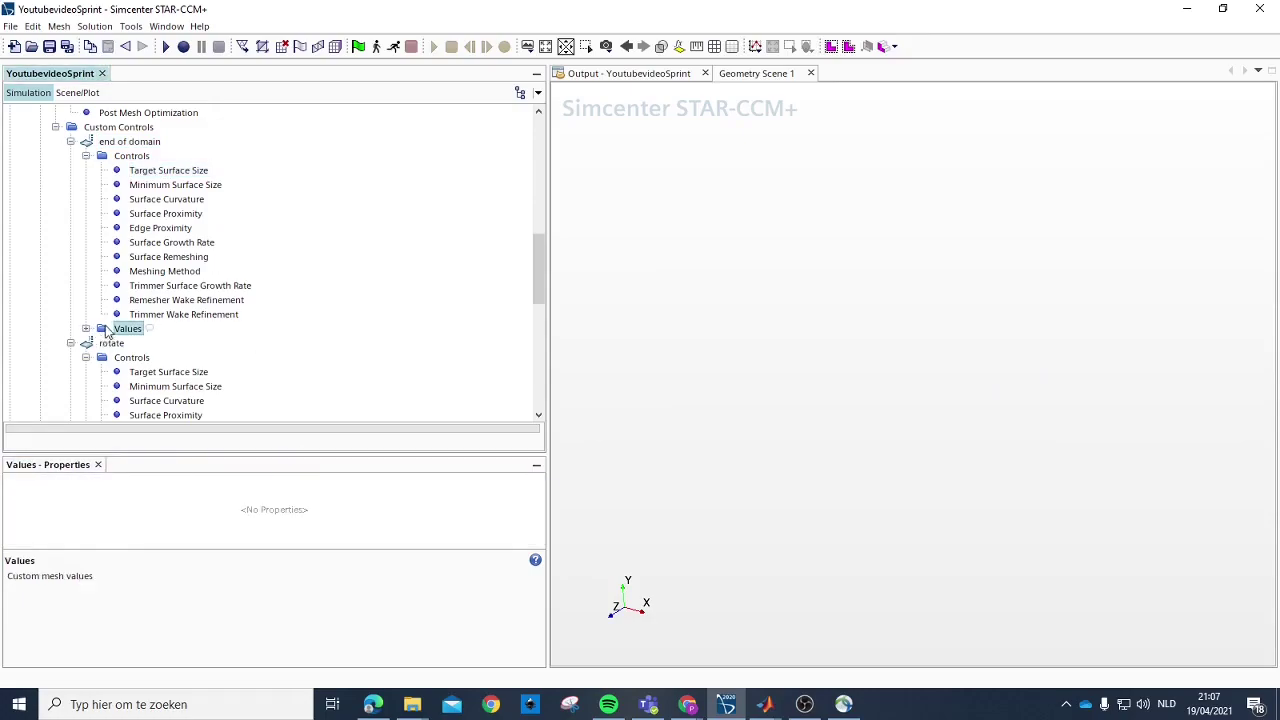
double_click(101, 333)
click(168, 343)
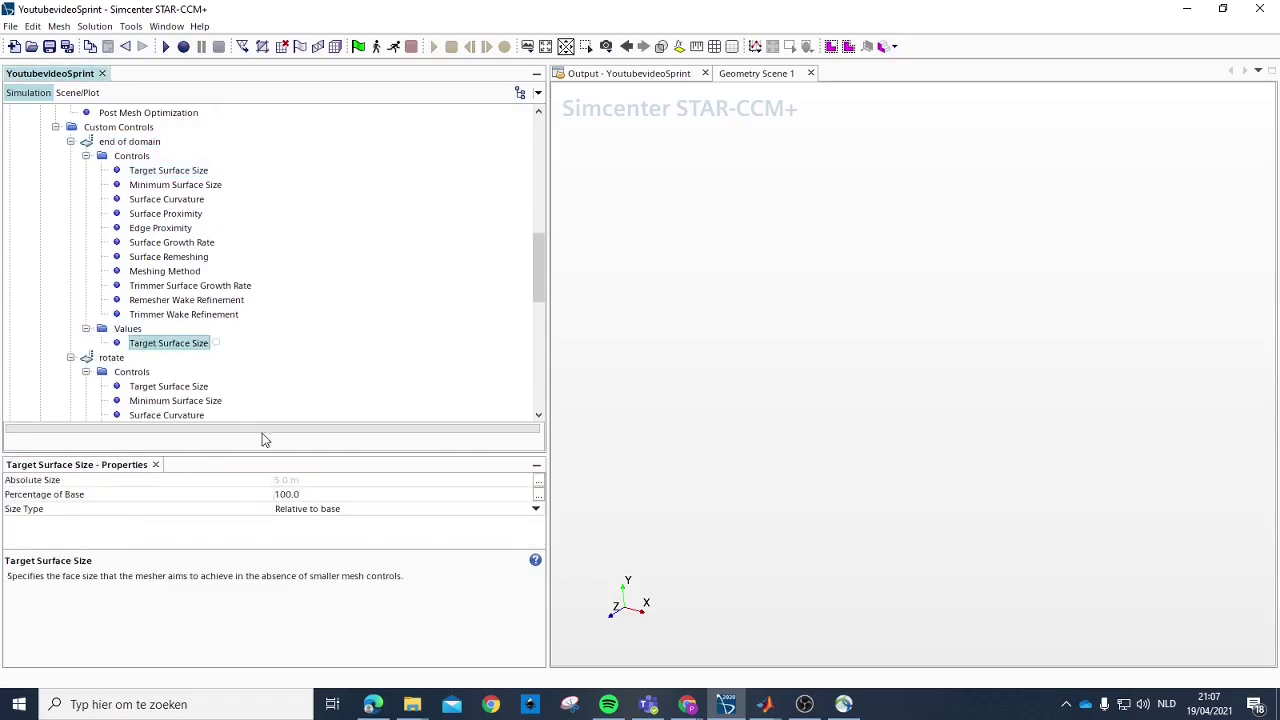
click(322, 495)
text(0.3)
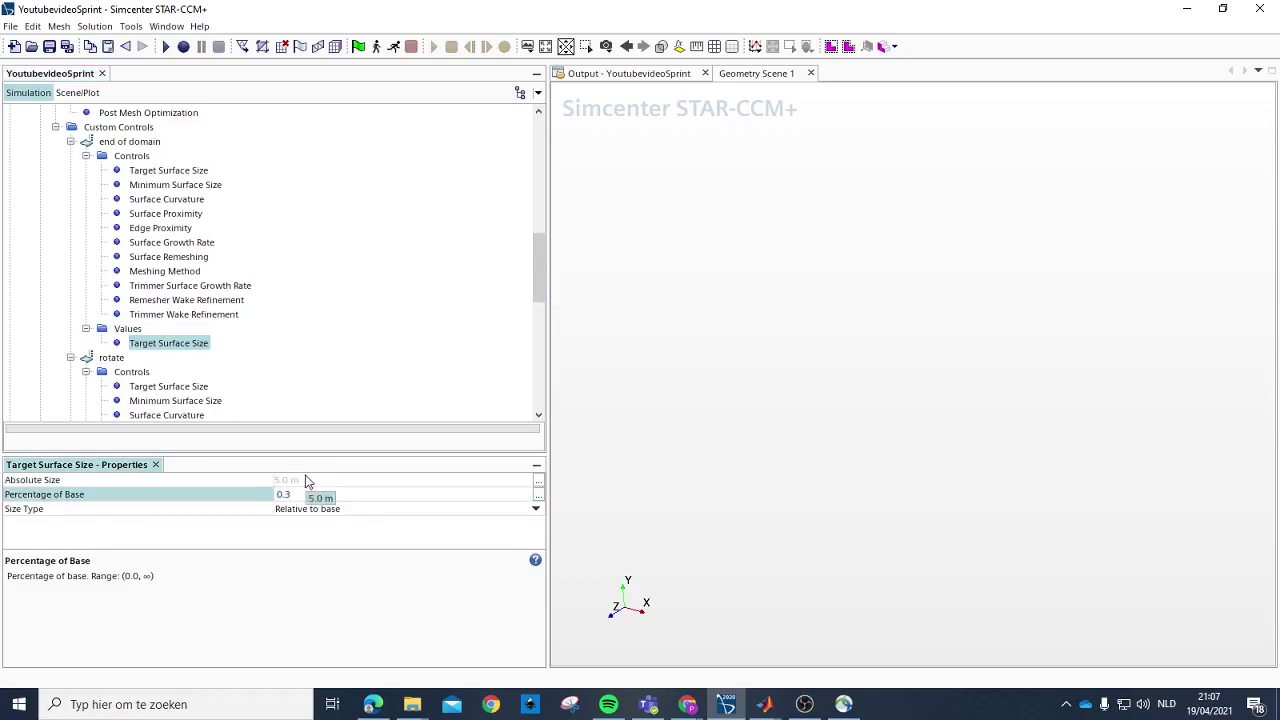
key(Return)
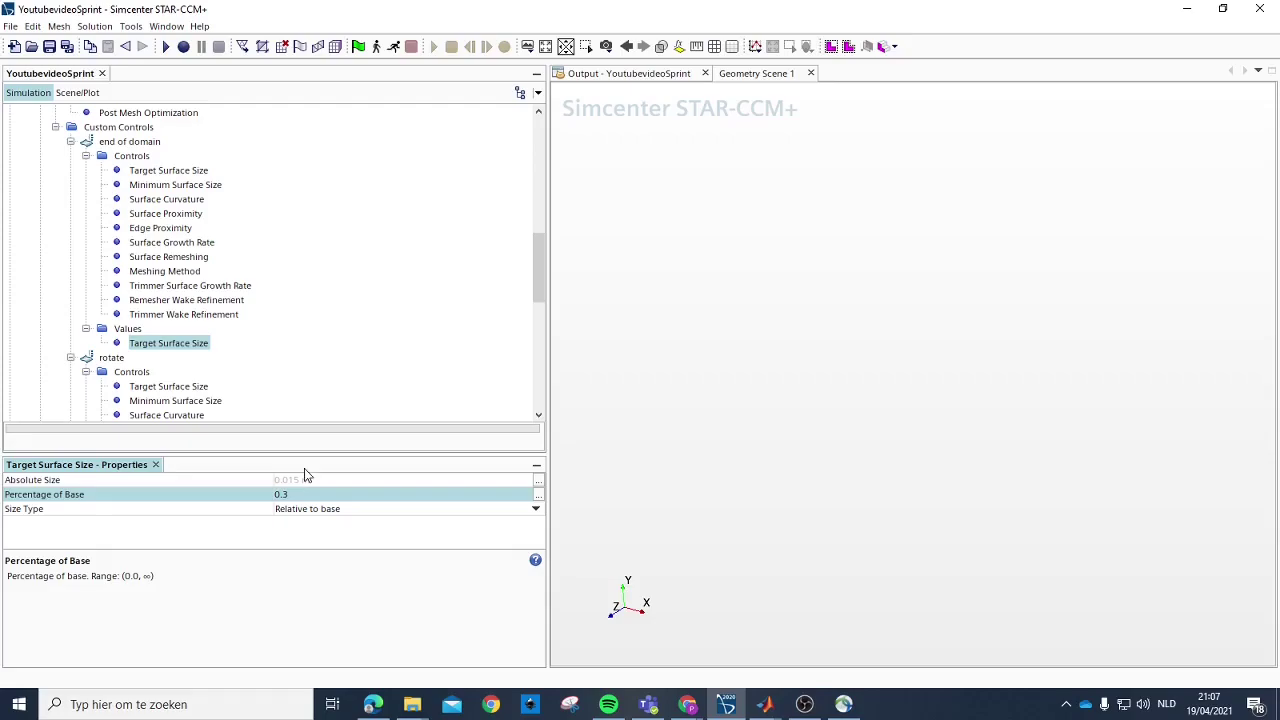
Step: Review the settings of Fluid_Mesh's custom controls, and collapse its meshers, default controls and custom controls
scroll(268, 283, down, 5)
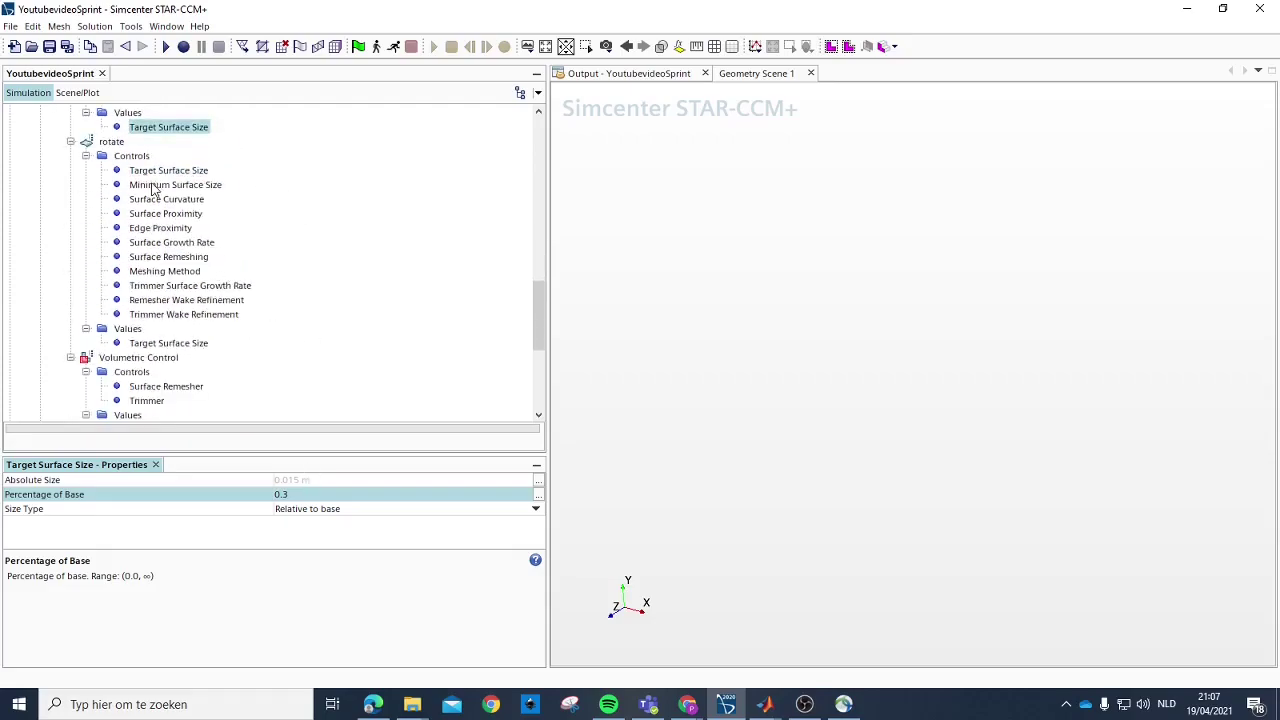
scroll(155, 188, up, 2)
click(71, 228)
scroll(70, 240, up, 2)
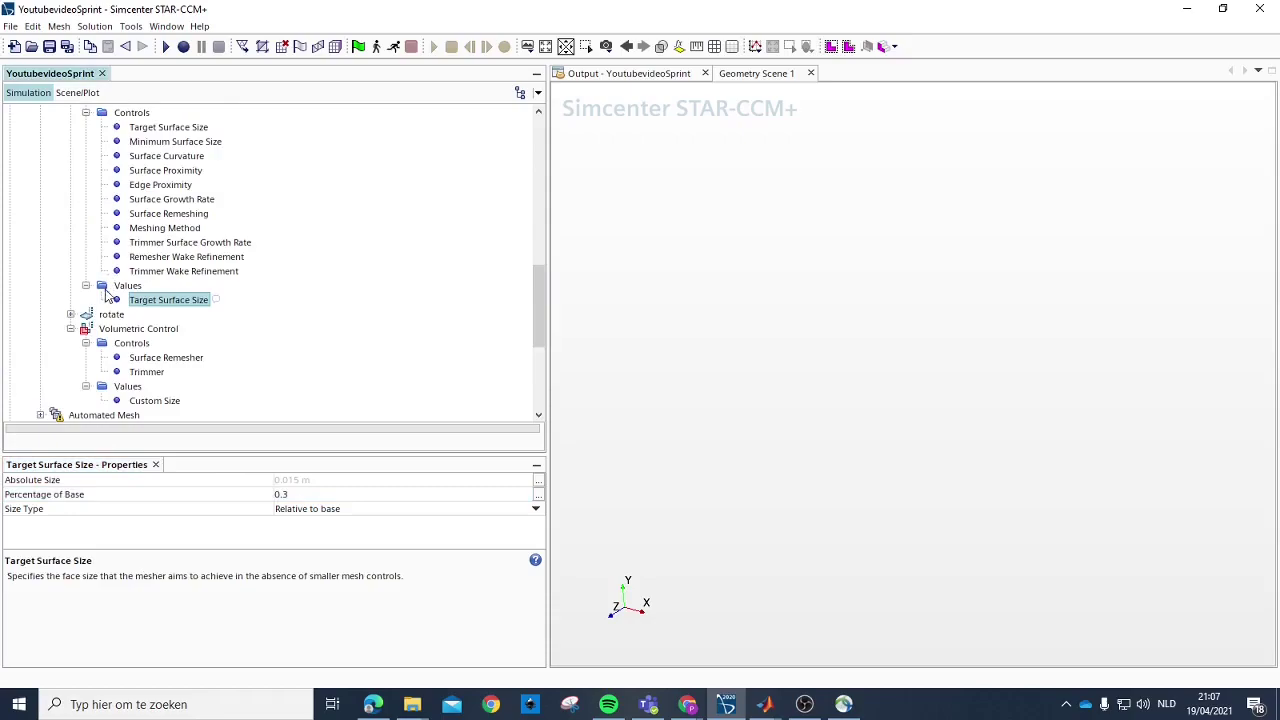
click(71, 328)
scroll(71, 330, up, 1)
click(166, 314)
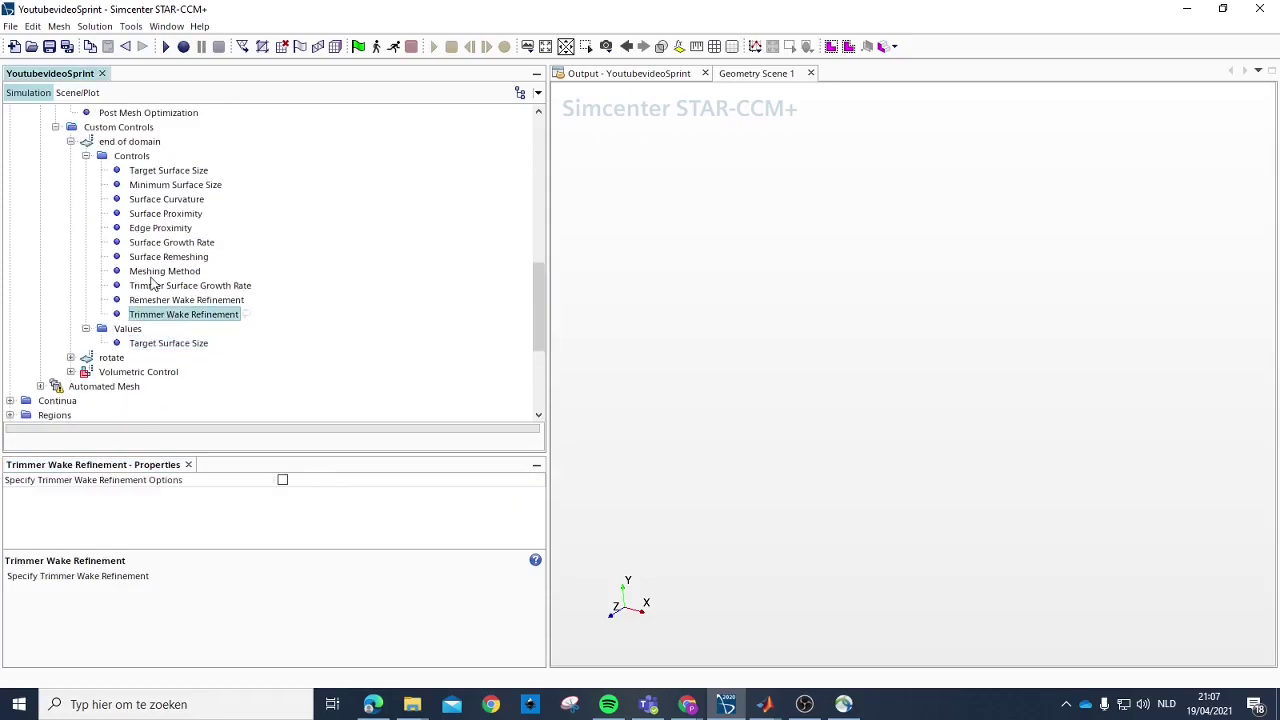
click(174, 285)
key(Up)
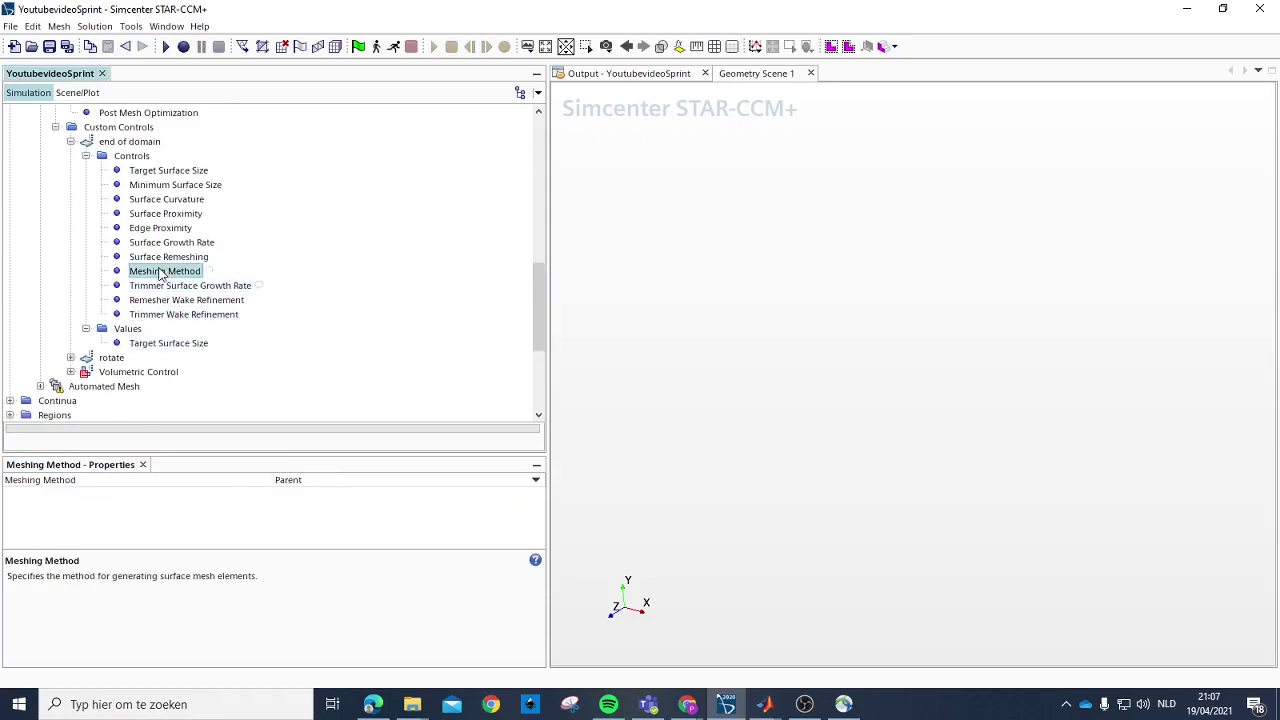
scroll(210, 310, up, 2)
click(71, 227)
click(56, 213)
scroll(57, 218, up, 3)
click(56, 185)
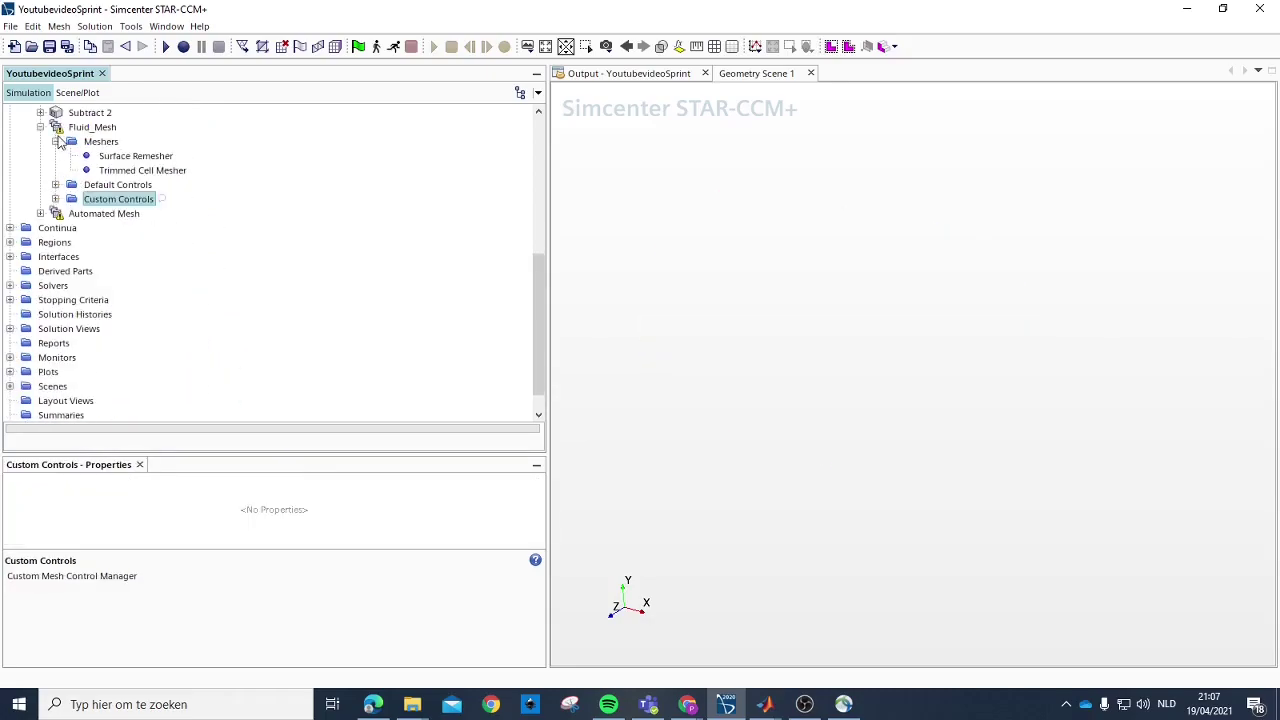
click(56, 142)
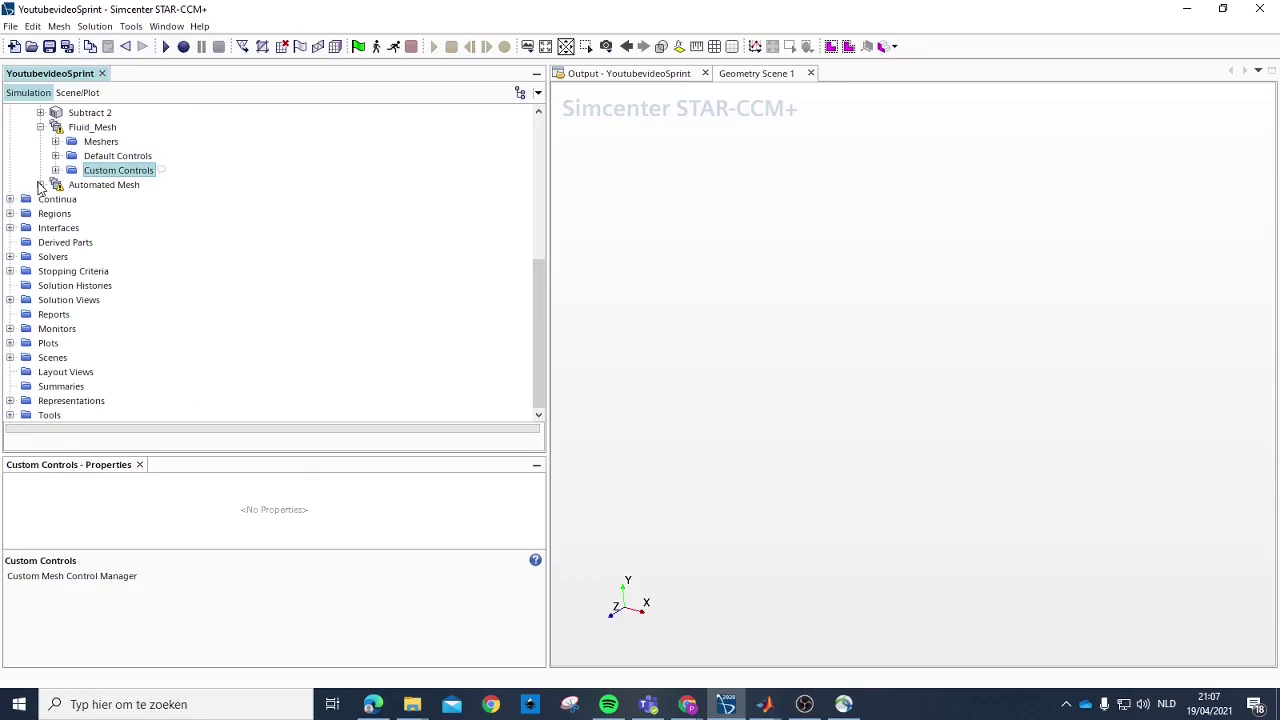
Step: Rename the automated mesh operation for Rotate_sub as "Rotate_Mesh"
click(97, 186)
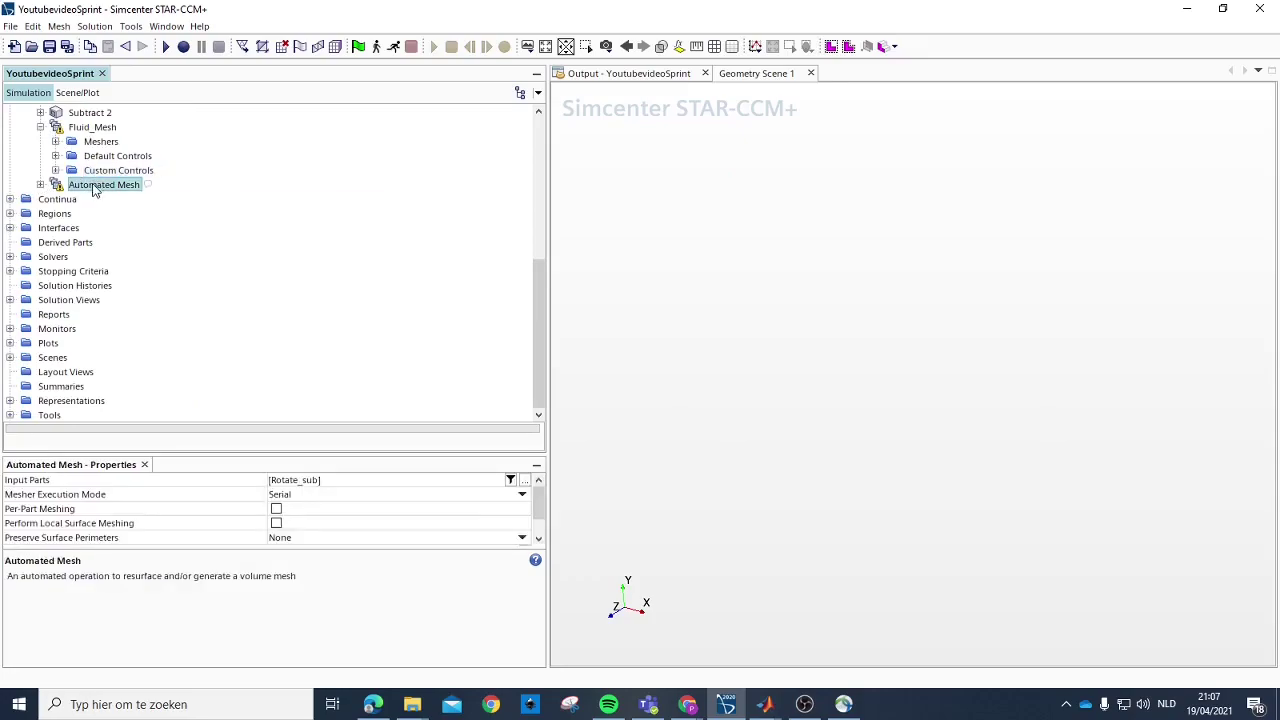
click(95, 185)
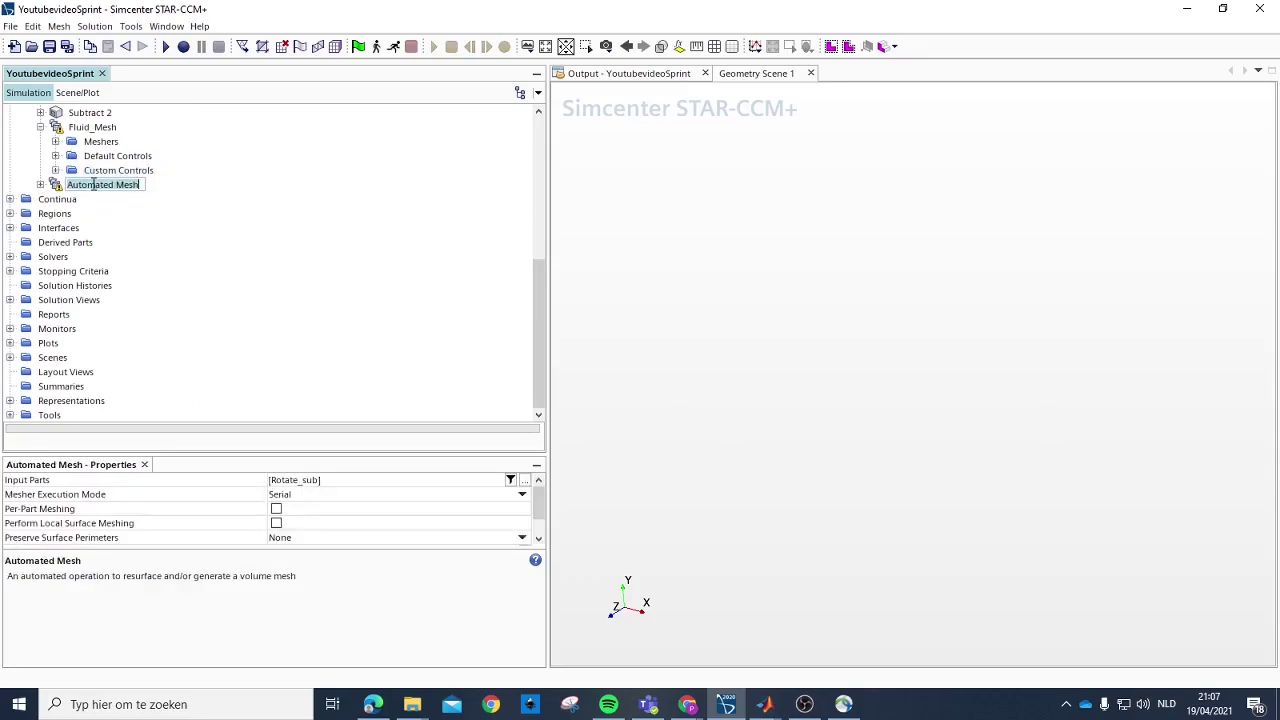
text(Ro)
key(Return)
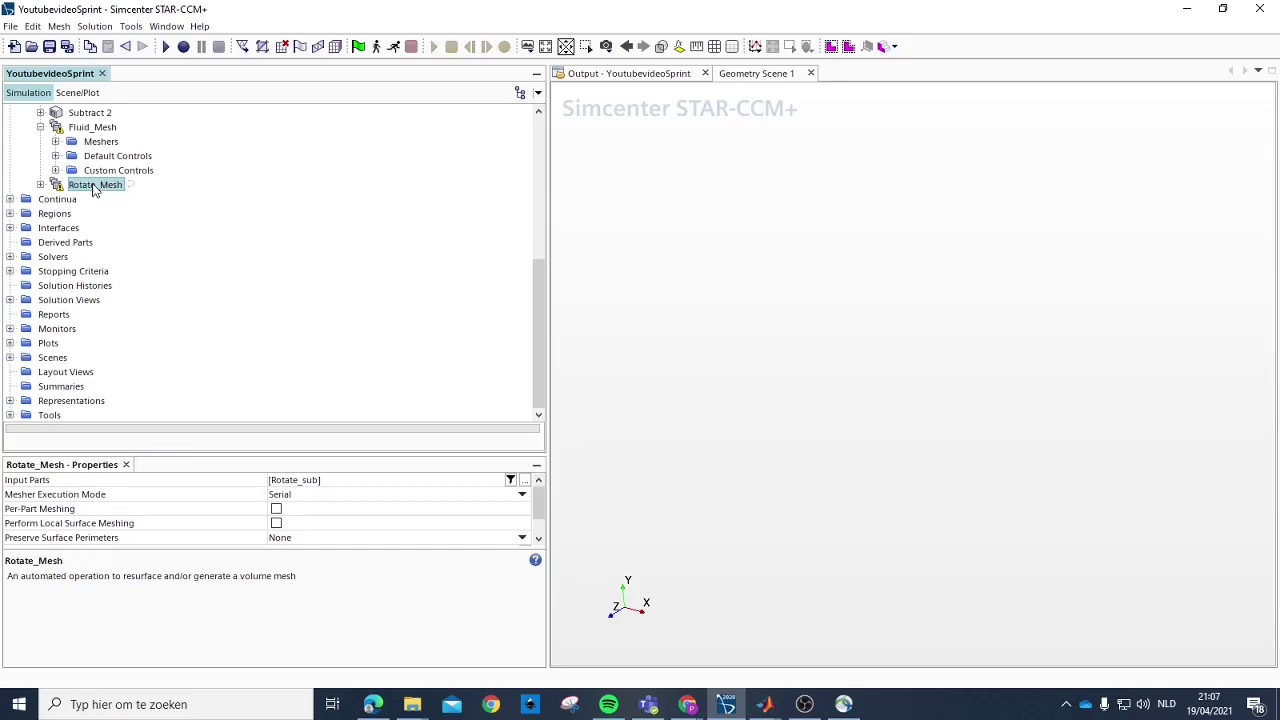
Step: Set the base size in Rotate_Mesh's default controls to 5 m
click(40, 186)
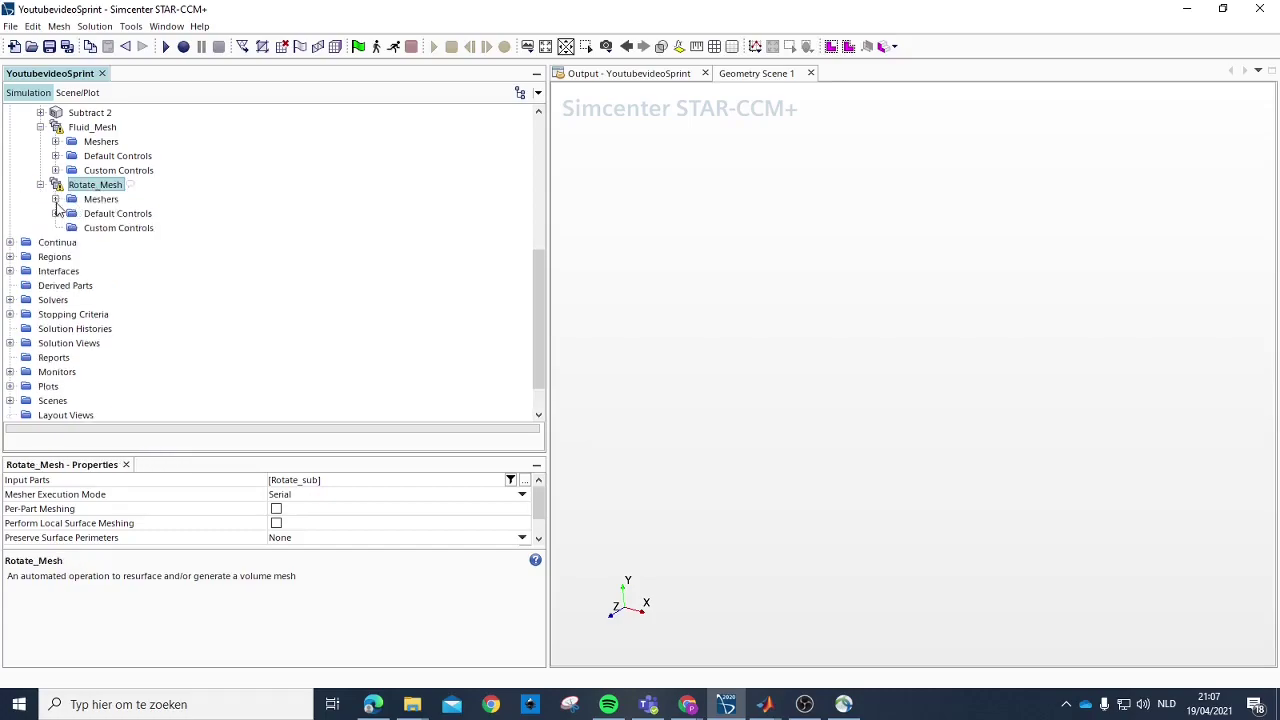
click(56, 199)
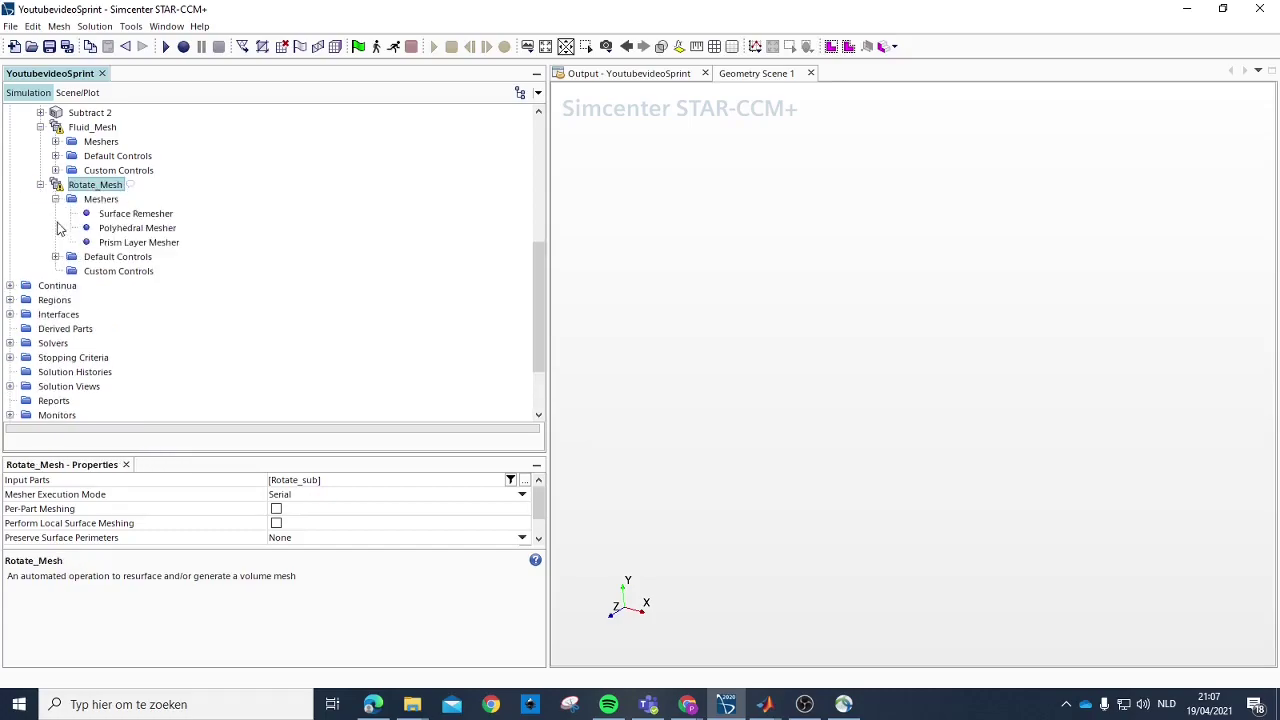
click(56, 257)
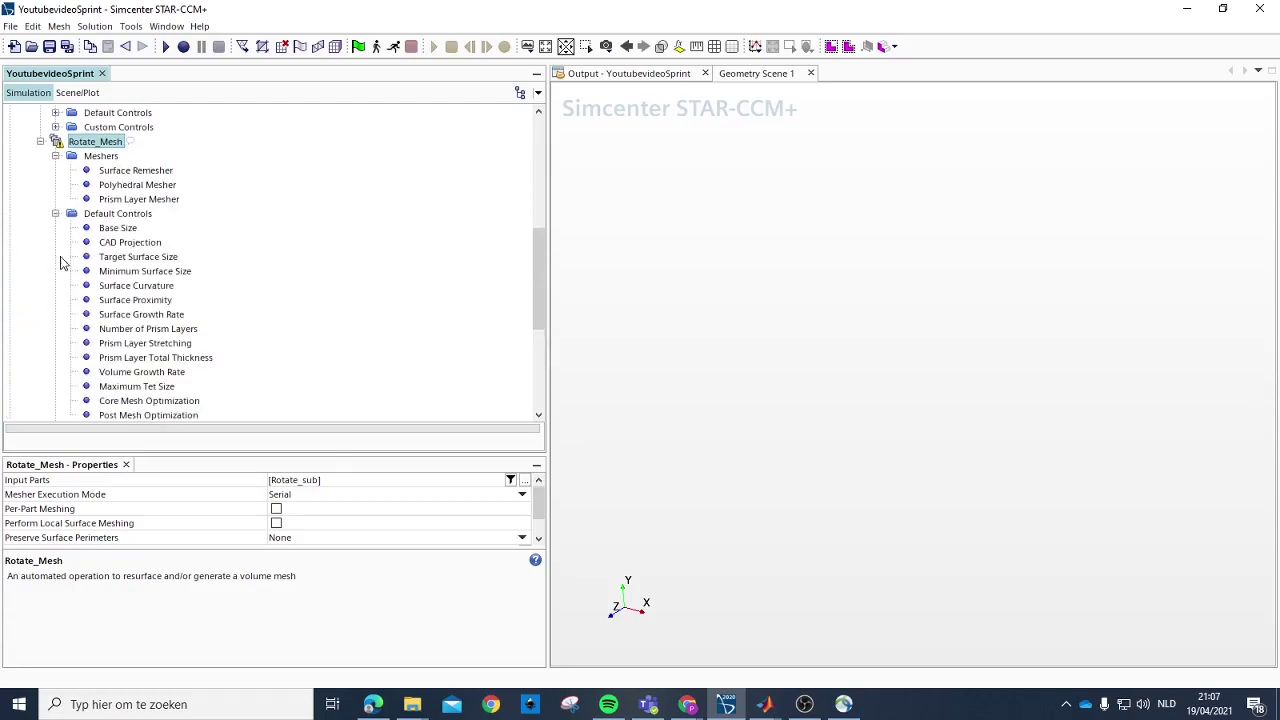
click(118, 228)
click(312, 480)
text(5)
key(Return)
Step: Set Rotate_Mesh's default target surface size to 10 percent and its minimum surface size to 1 percent of the base
click(137, 257)
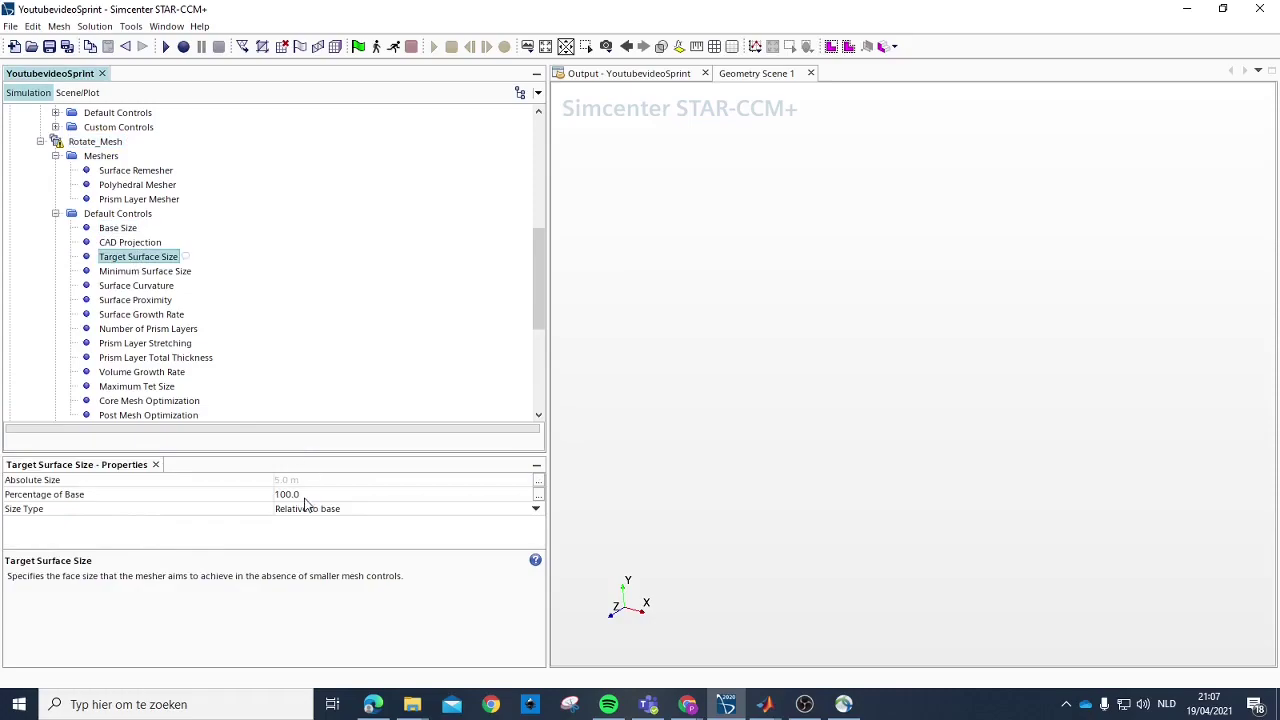
click(305, 494)
text(10)
key(Return)
click(150, 271)
click(308, 493)
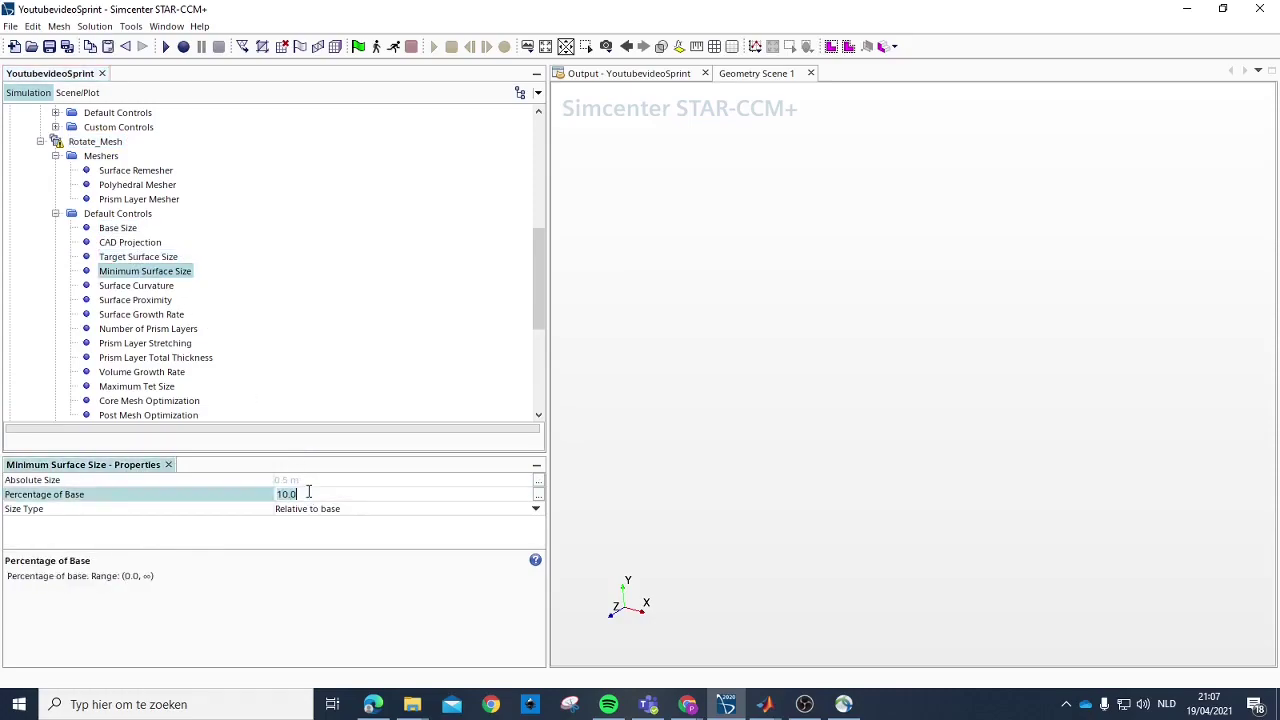
text(1)
key(Return)
Step: Set the surface curvature in Rotate_Mesh's default controls to 75 points per circle
click(136, 285)
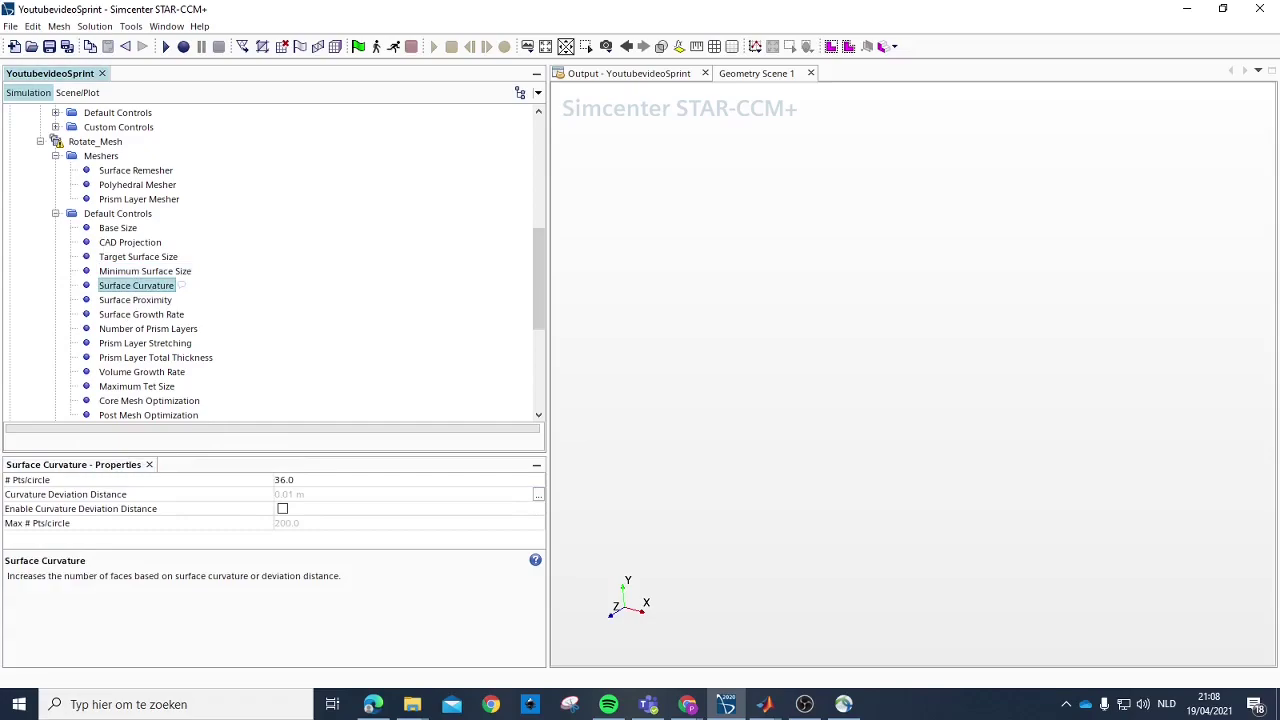
click(305, 479)
text(75)
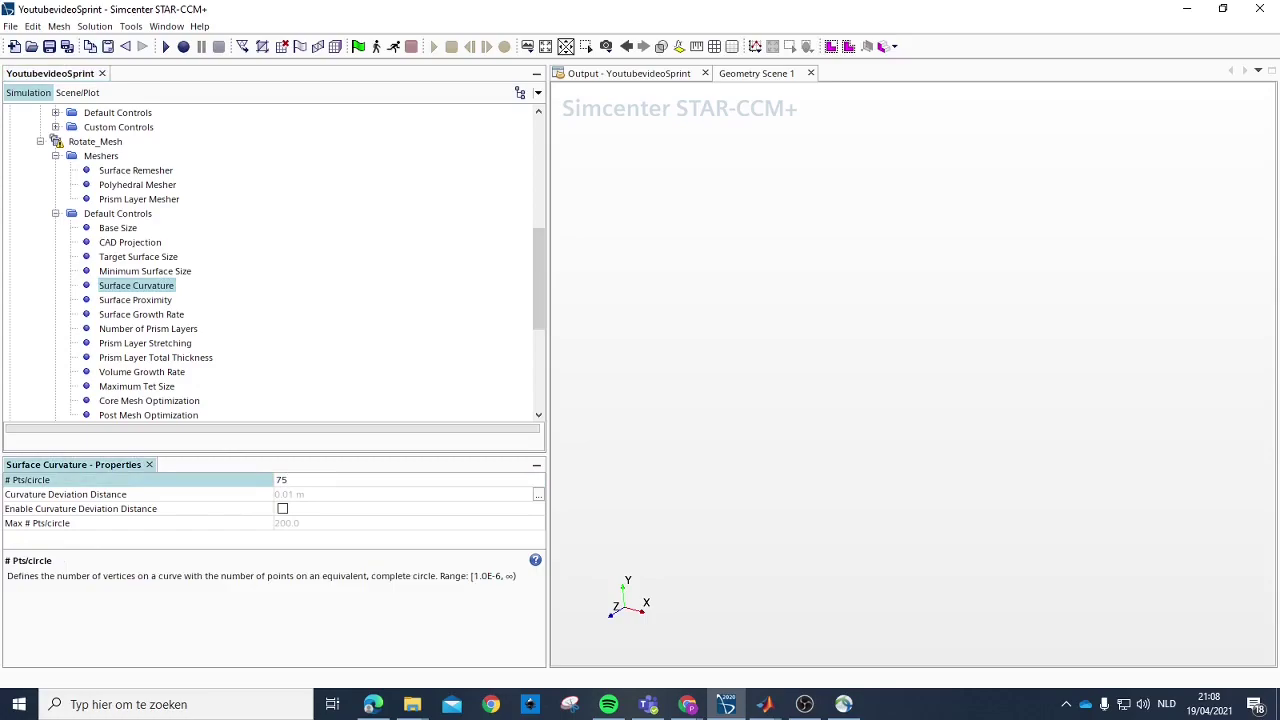
key(Return)
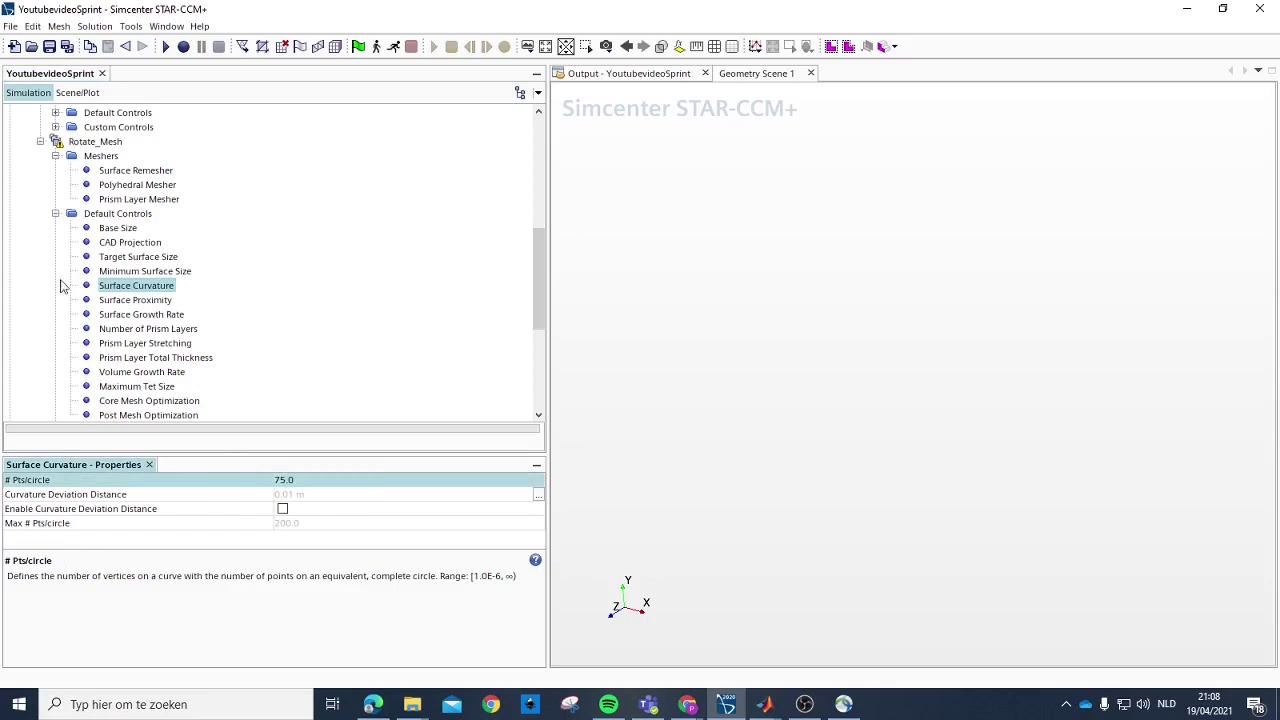
Step: Switch Rotate_Mesh's default surface growth rate to User Specified with a value of 1.1
click(164, 316)
click(305, 482)
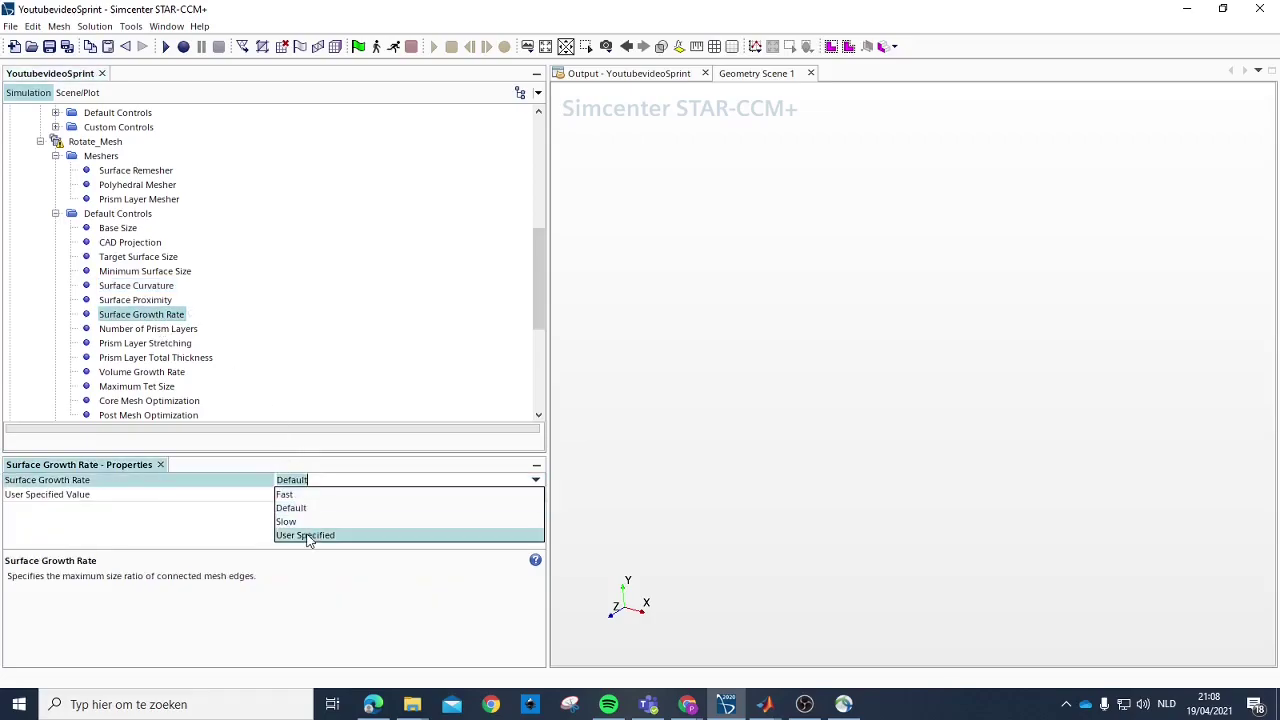
click(306, 535)
click(308, 494)
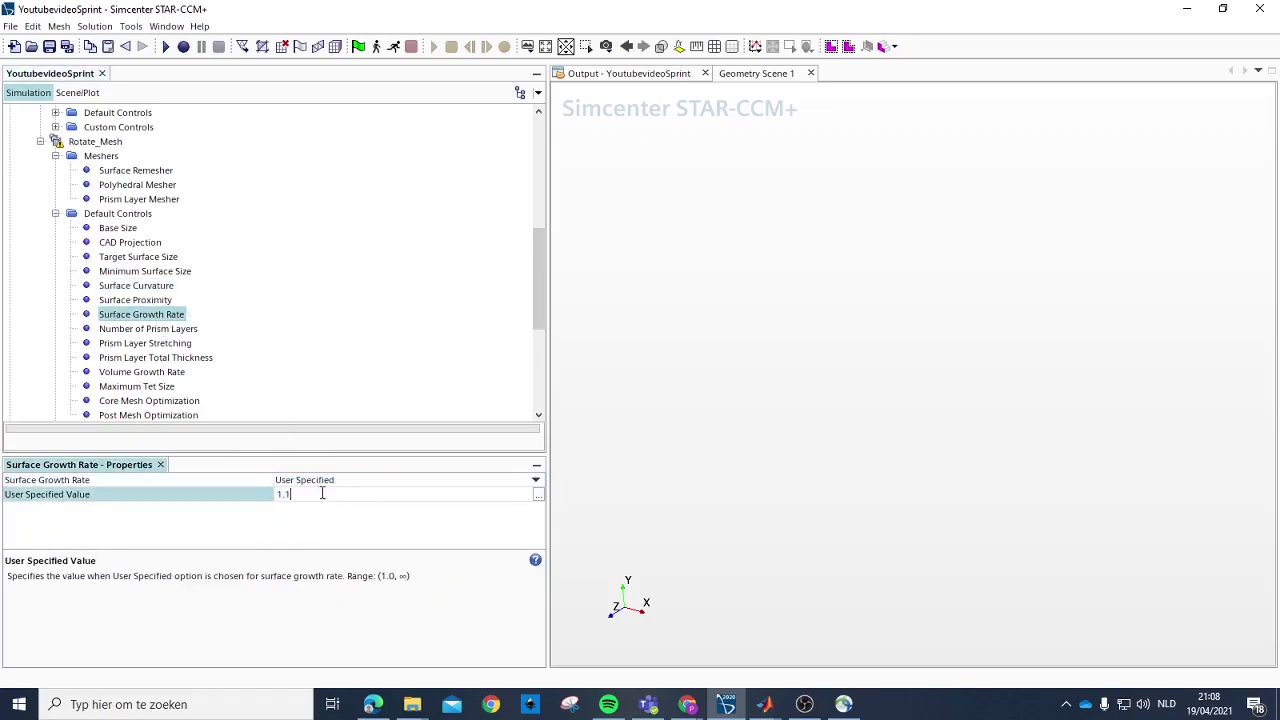
text(1.1)
key(Return)
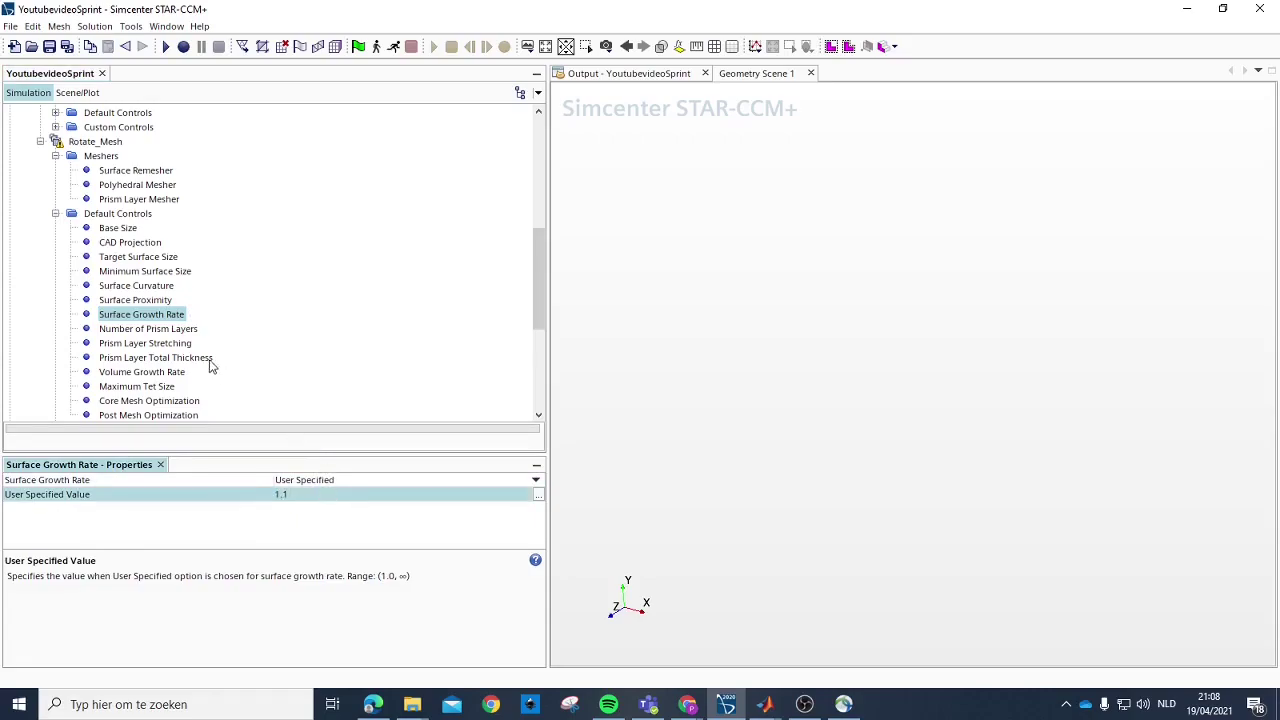
Step: Set Rotate_Mesh's default number of prism layers to 23 and its prism layer stretching to 1.2
click(165, 330)
click(308, 479)
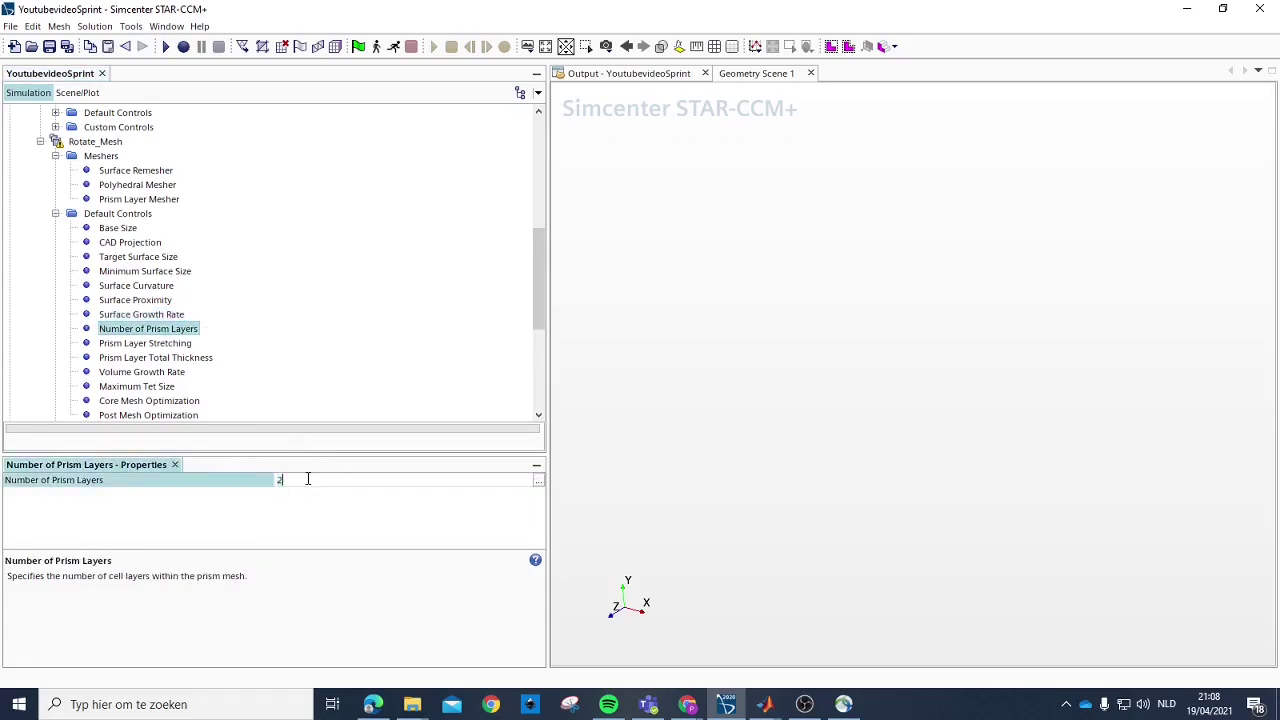
text(23)
key(Return)
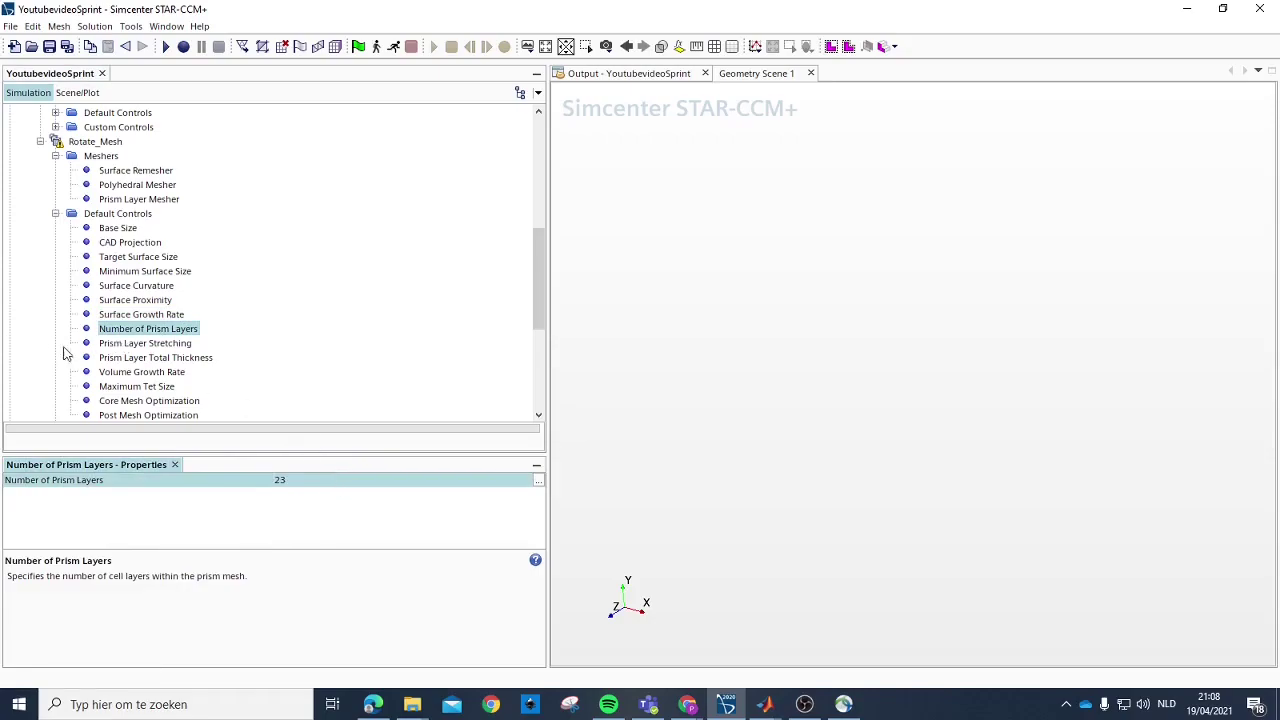
click(160, 345)
click(297, 480)
text(1.2)
key(Return)
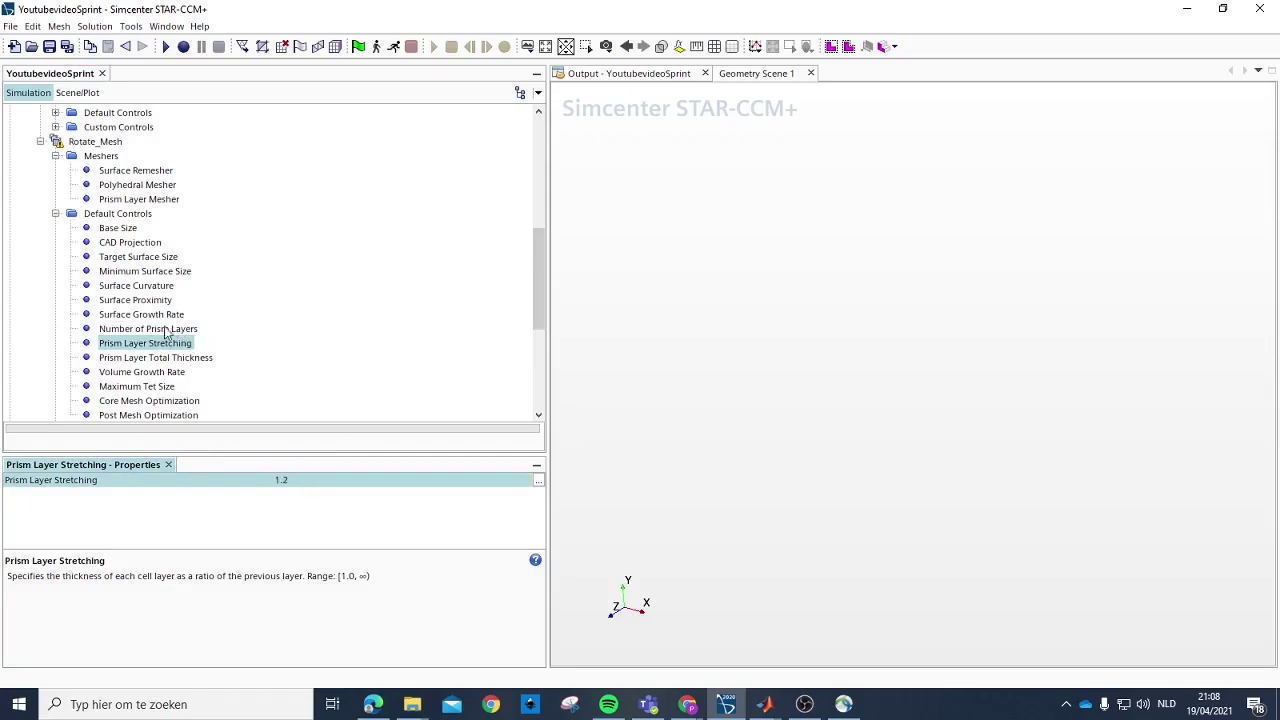
click(158, 330)
click(168, 345)
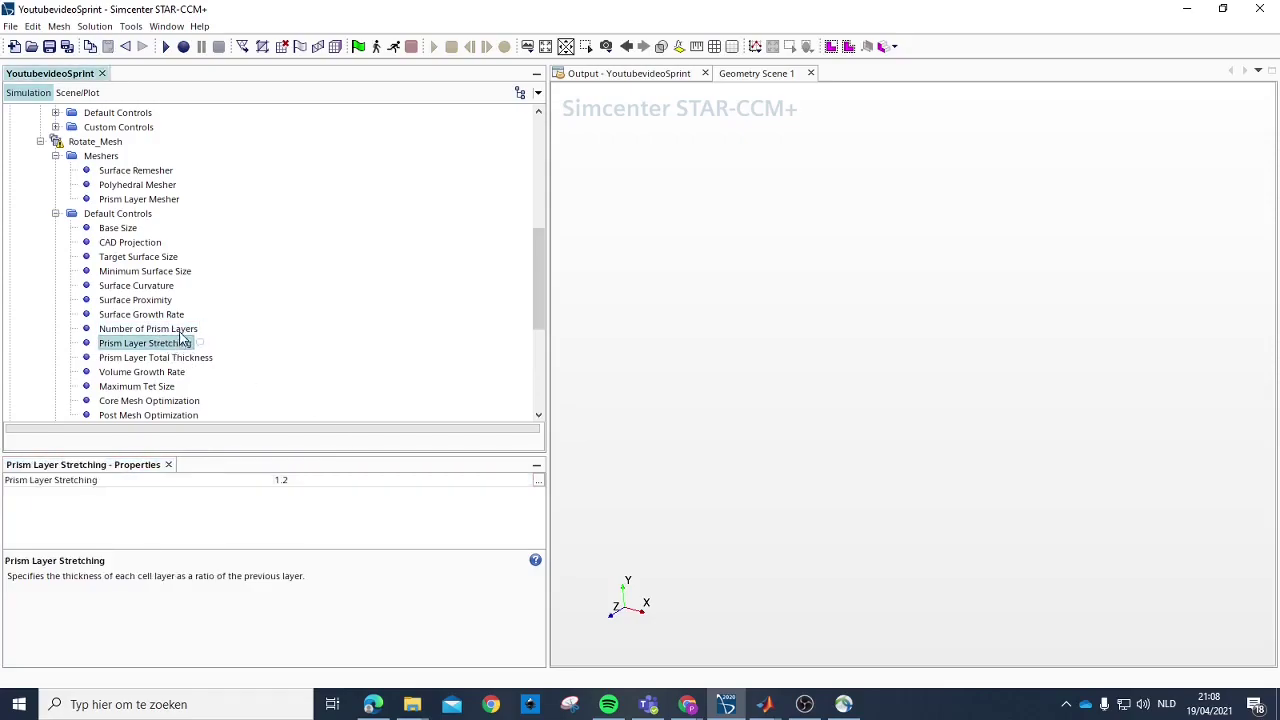
Step: Start Excel and open the recent workbook "CFD berekening.xlsx" with the propeller calculations
mouse_move(414, 708)
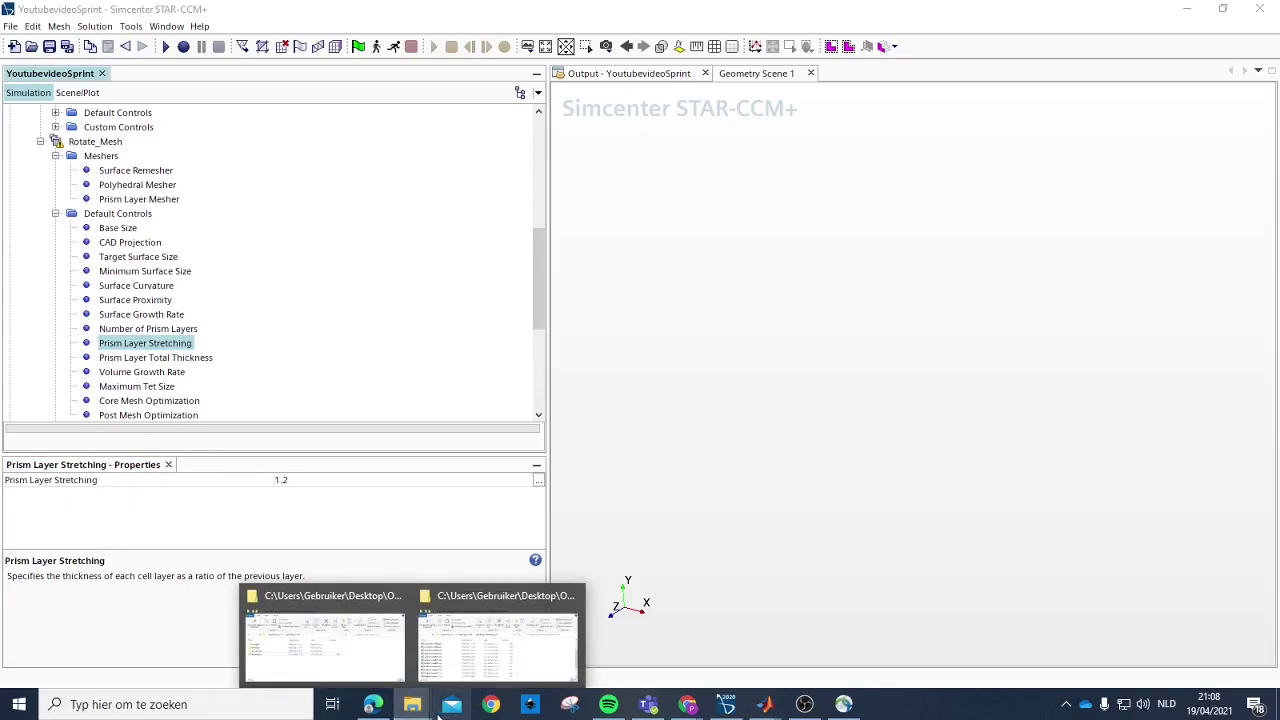
mouse_move(484, 640)
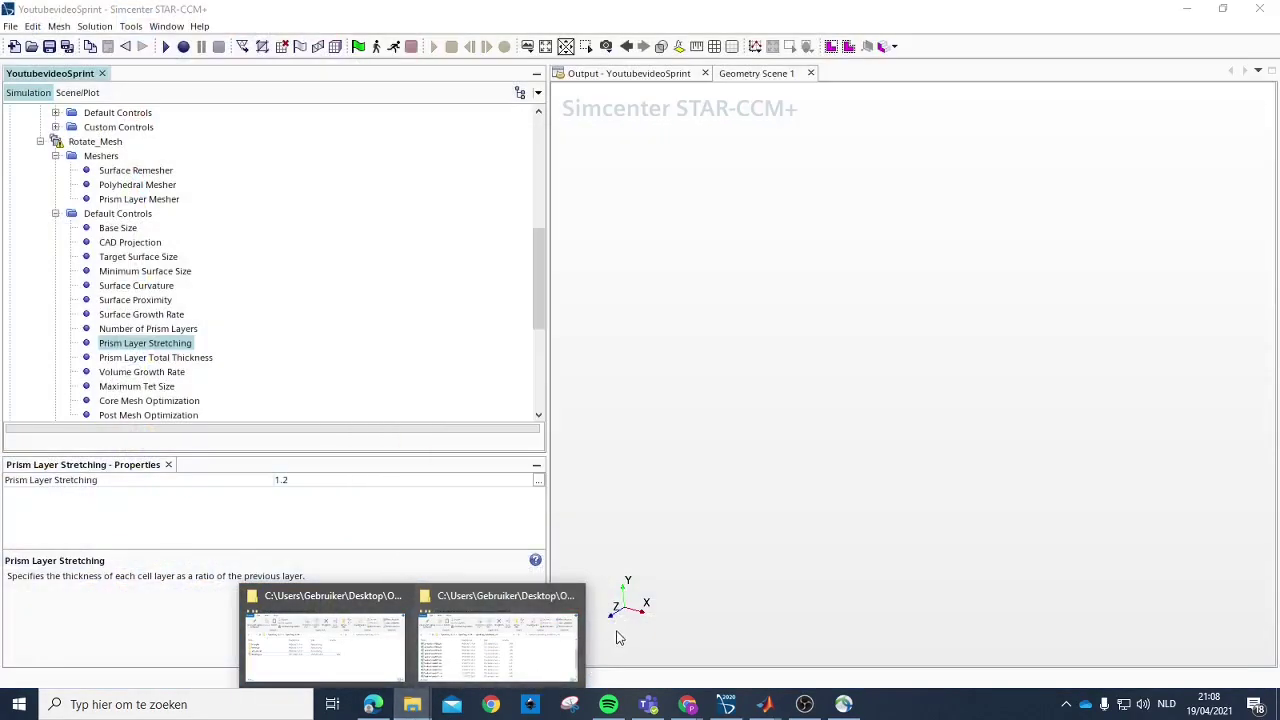
click(267, 704)
text(excel)
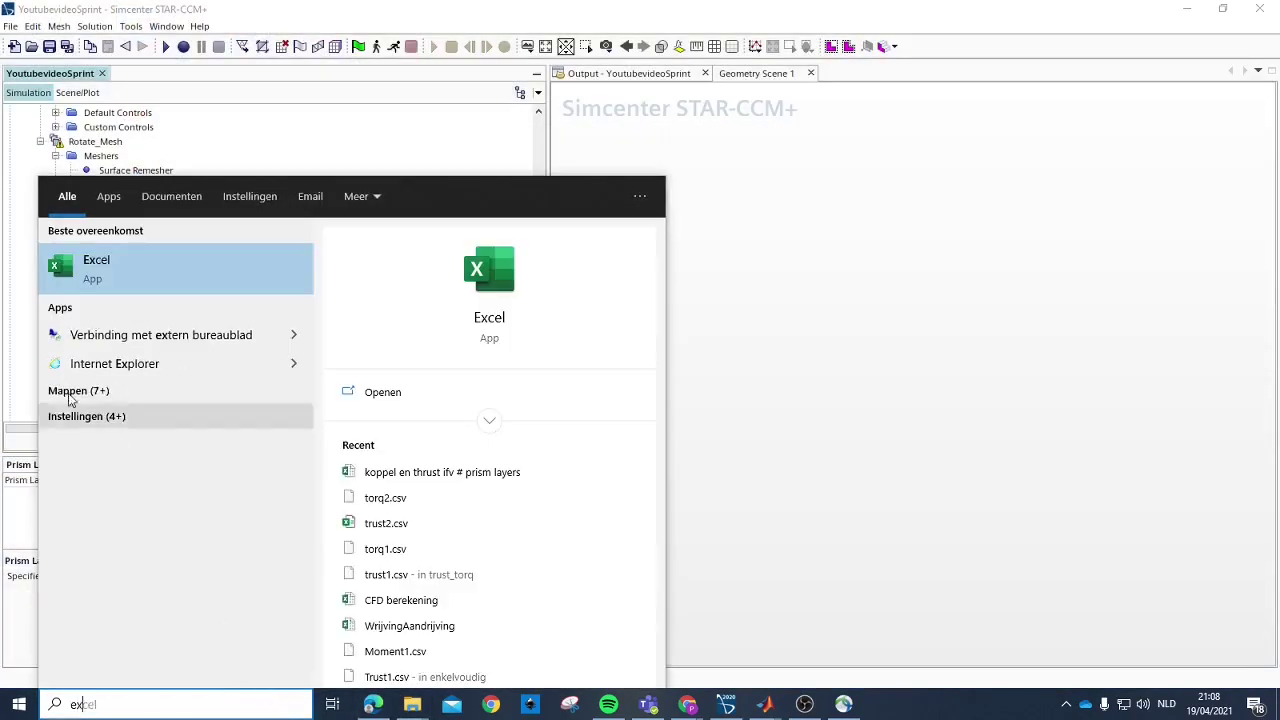
click(158, 268)
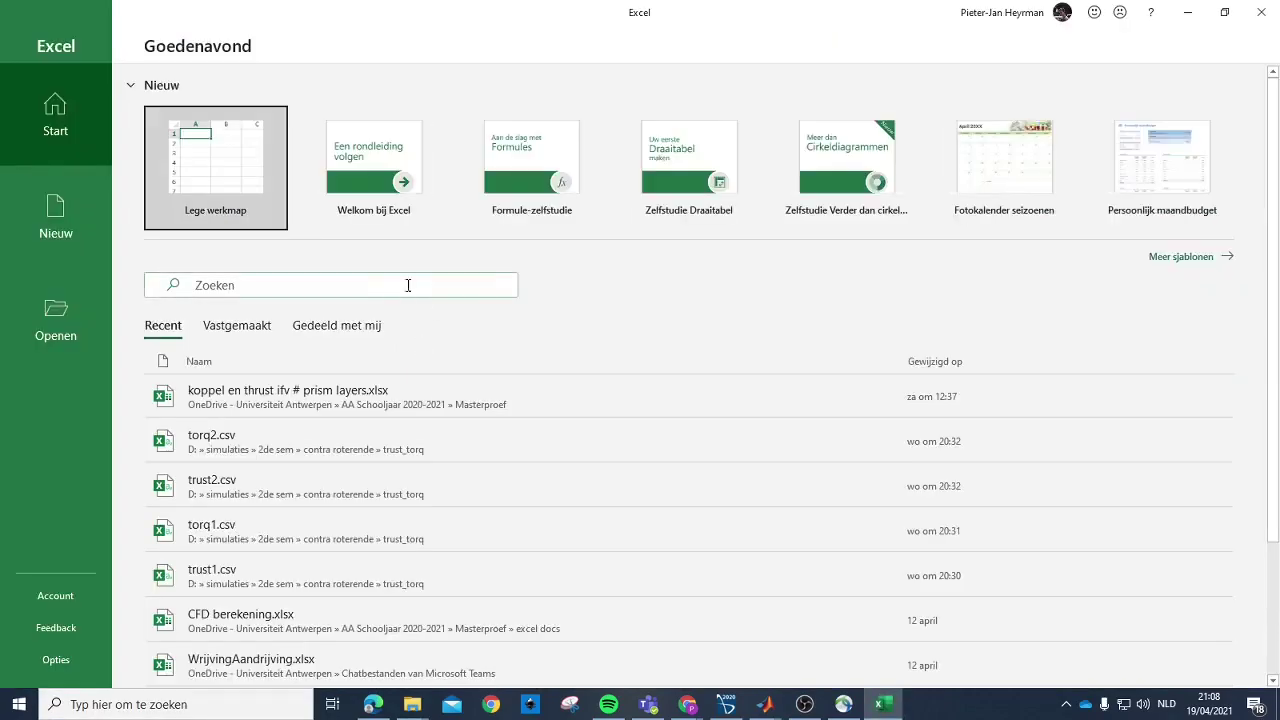
scroll(306, 450, down, 1)
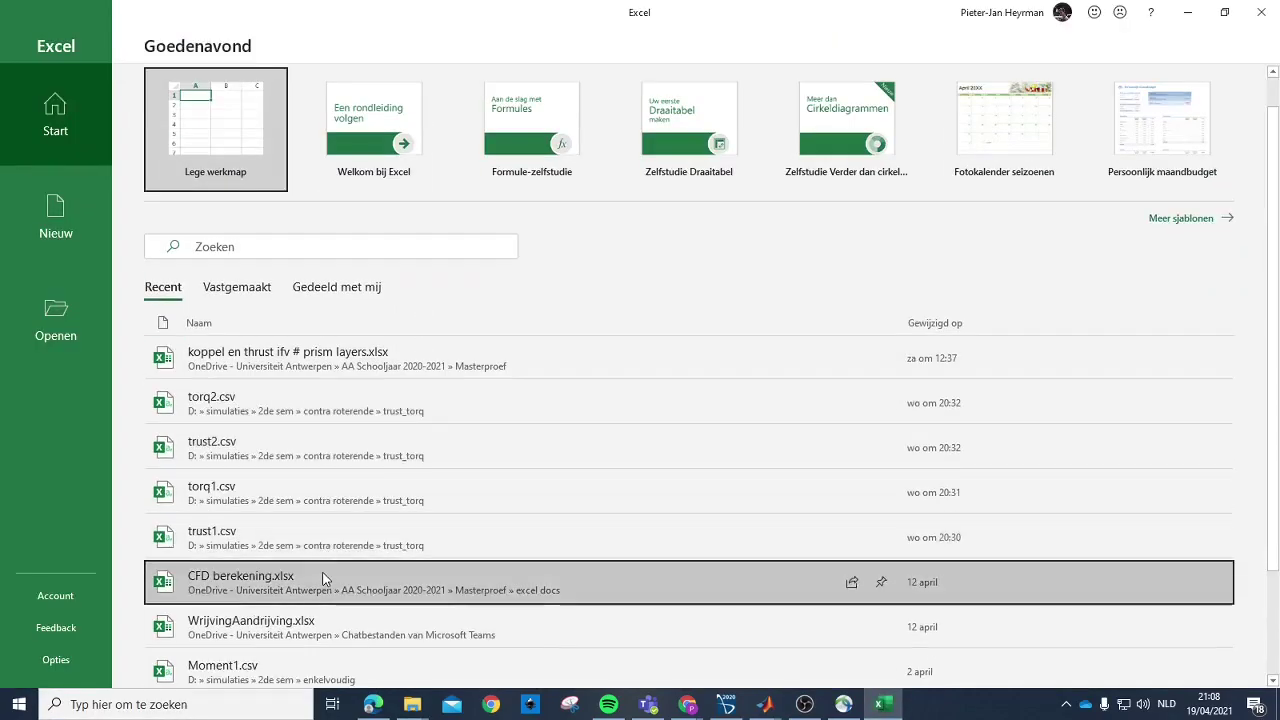
click(323, 578)
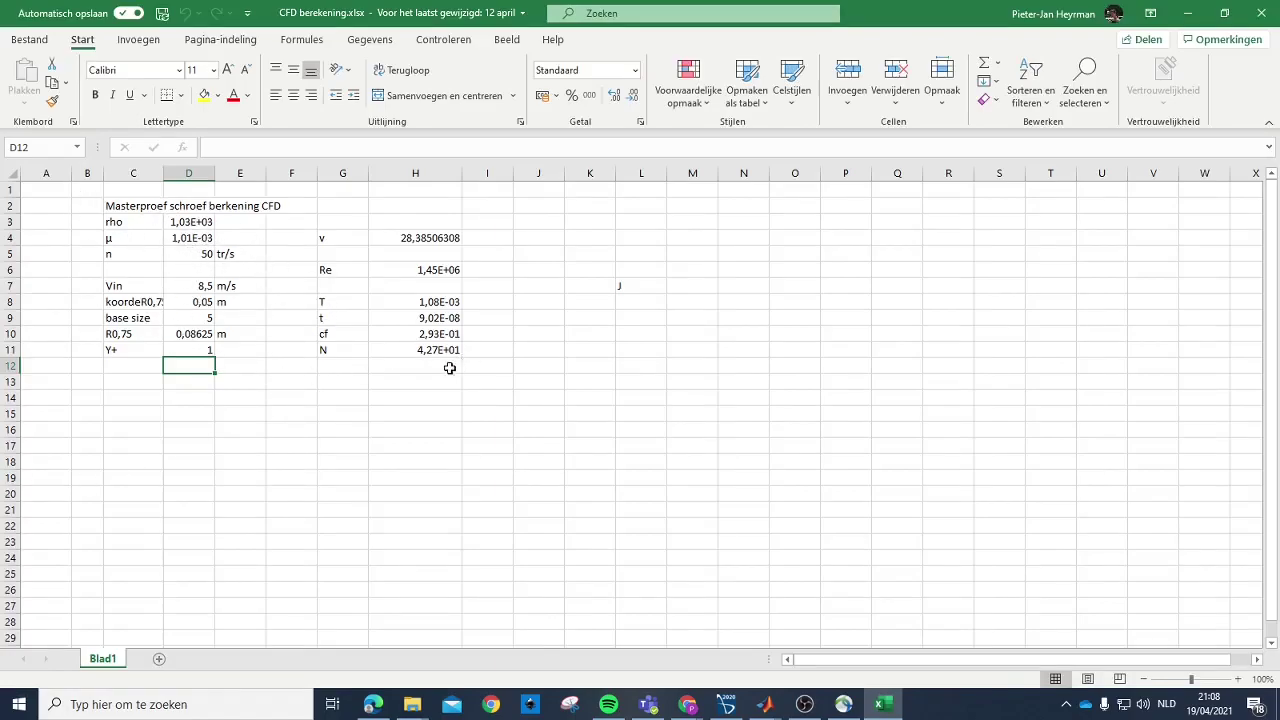
Step: Set the Y+ value in cell D11 to 40, and return to Simcenter STAR-CCM+
click(204, 354)
text(40)
key(Return)
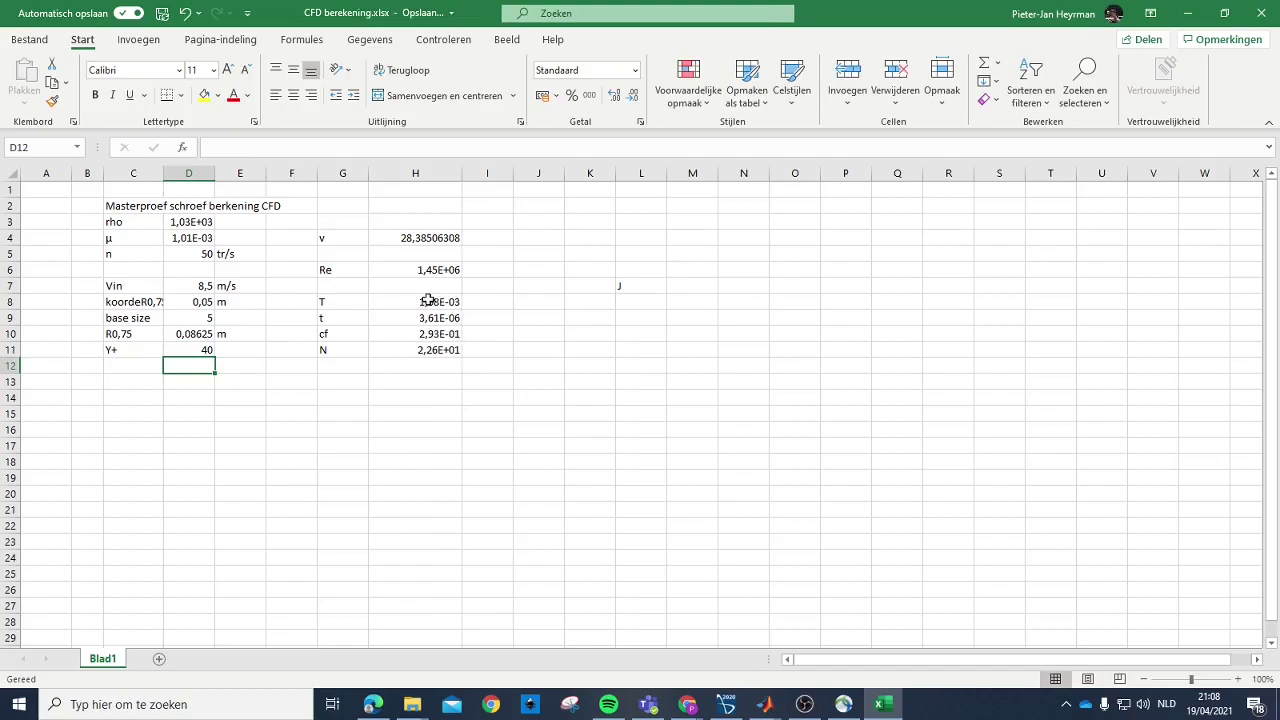
click(1199, 13)
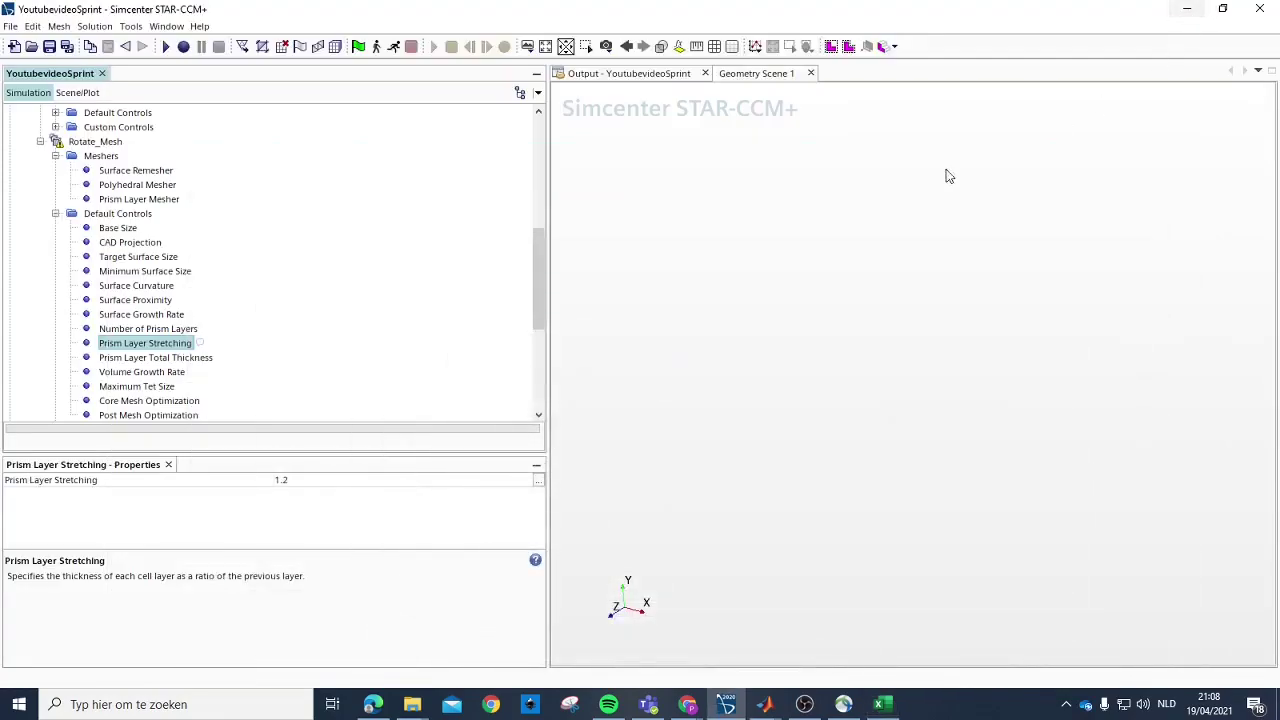
Step: Switch Rotate_Mesh's default prism layer total thickness to Absolute and set it to 0.00108 m
click(192, 360)
click(356, 511)
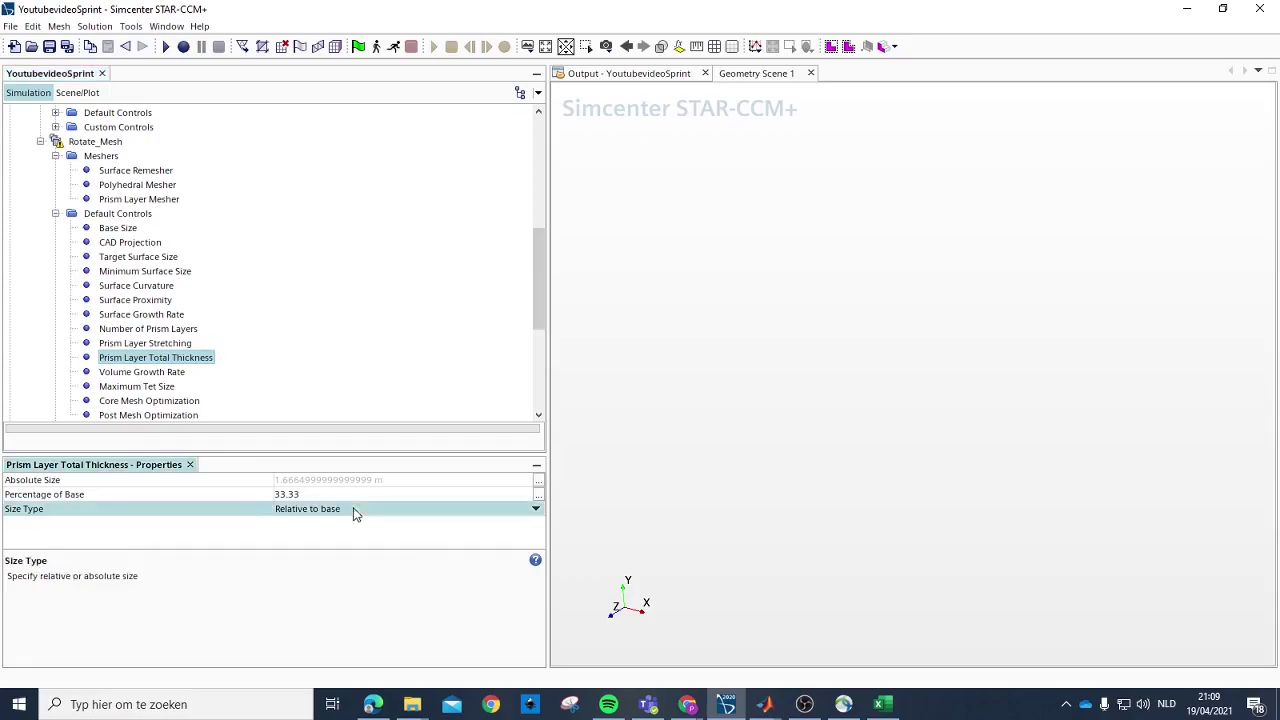
click(318, 537)
click(313, 479)
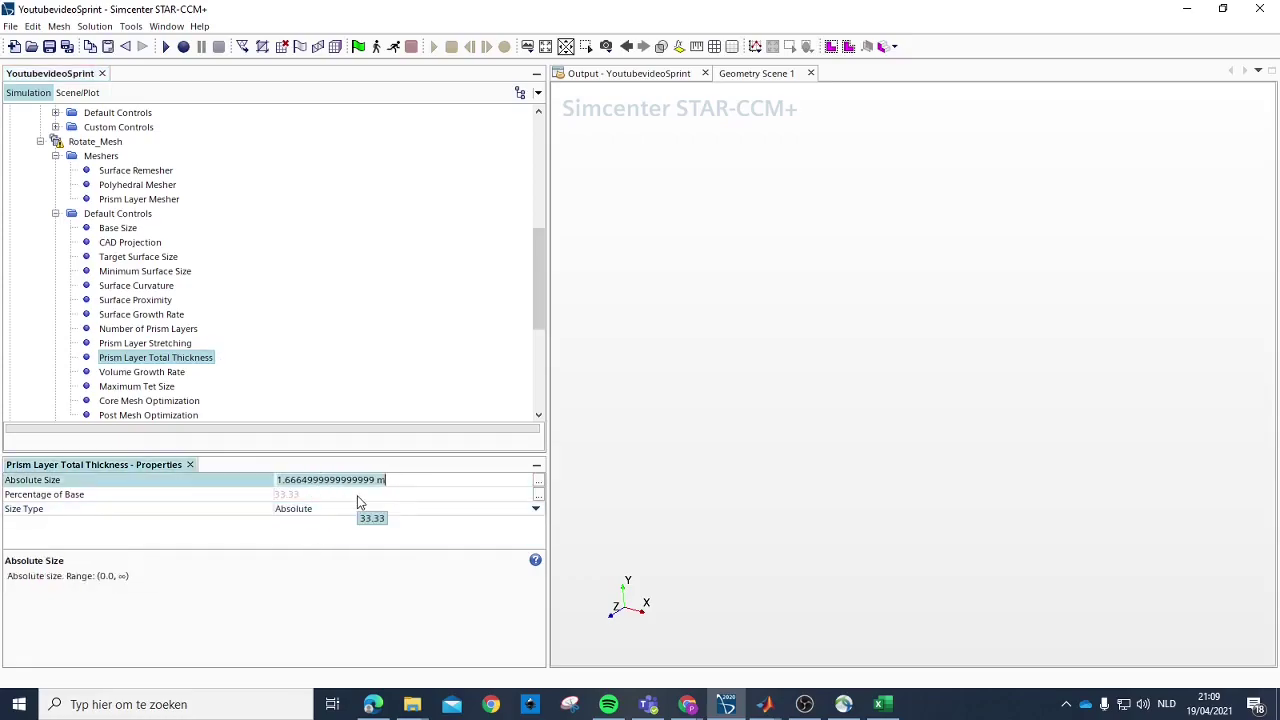
text(0.00)
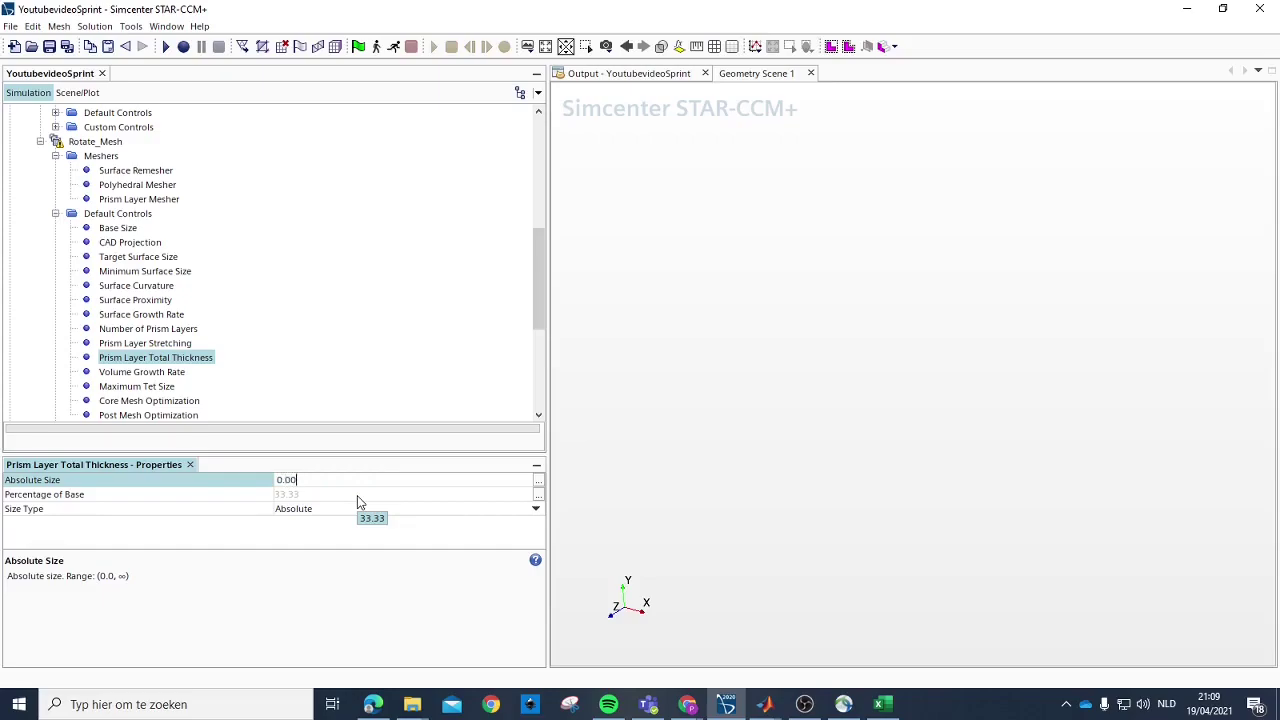
text(108)
key(Return)
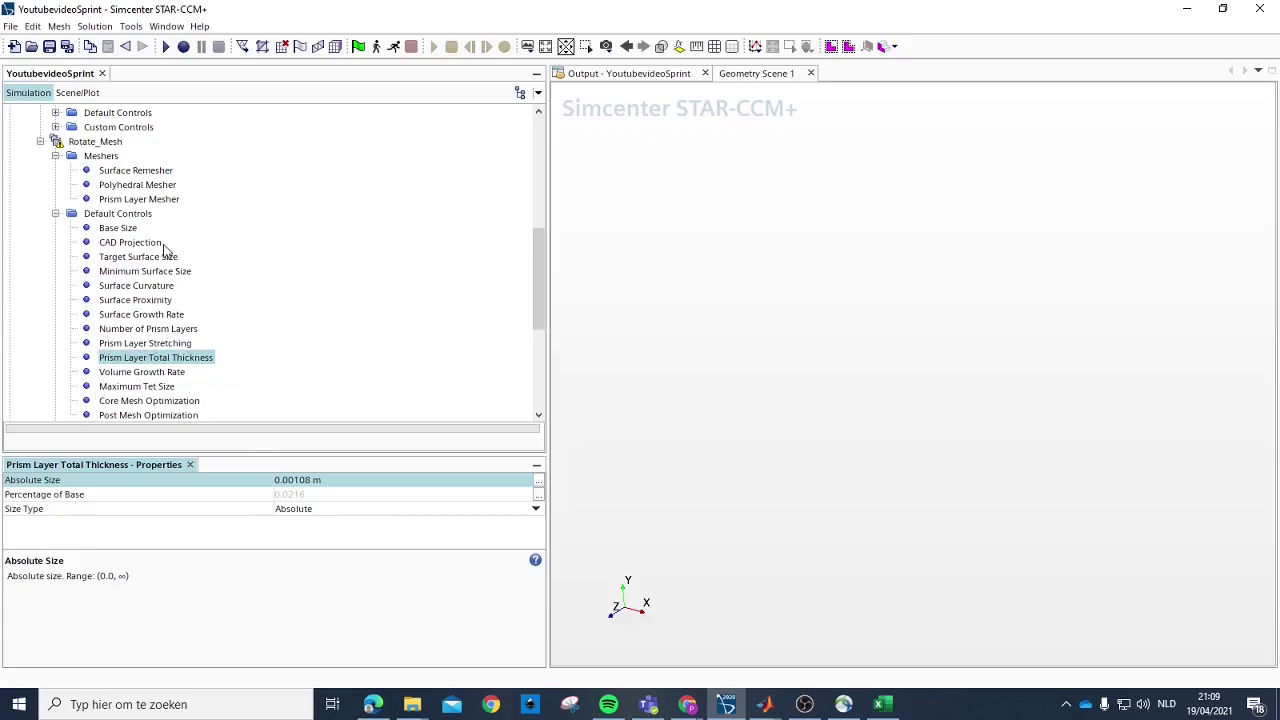
Step: Set the volume growth rate in Rotate_Mesh's default controls to 1.05
click(197, 376)
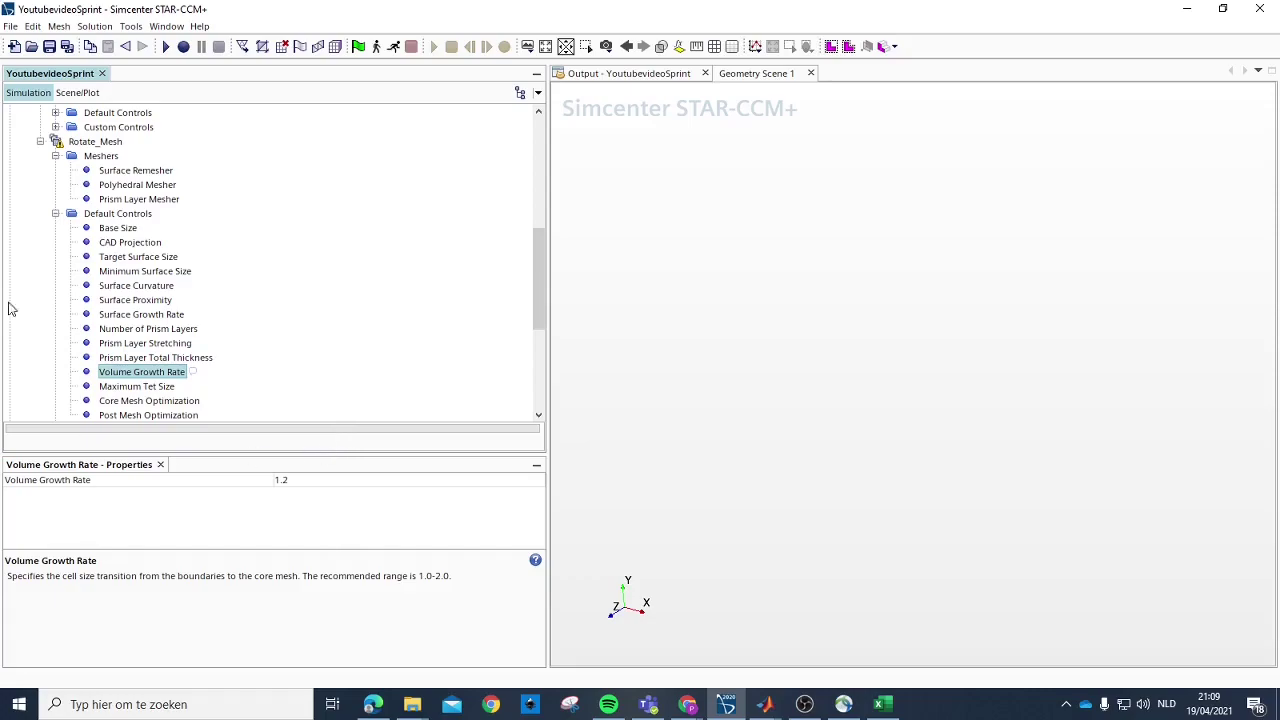
click(305, 480)
text(1)
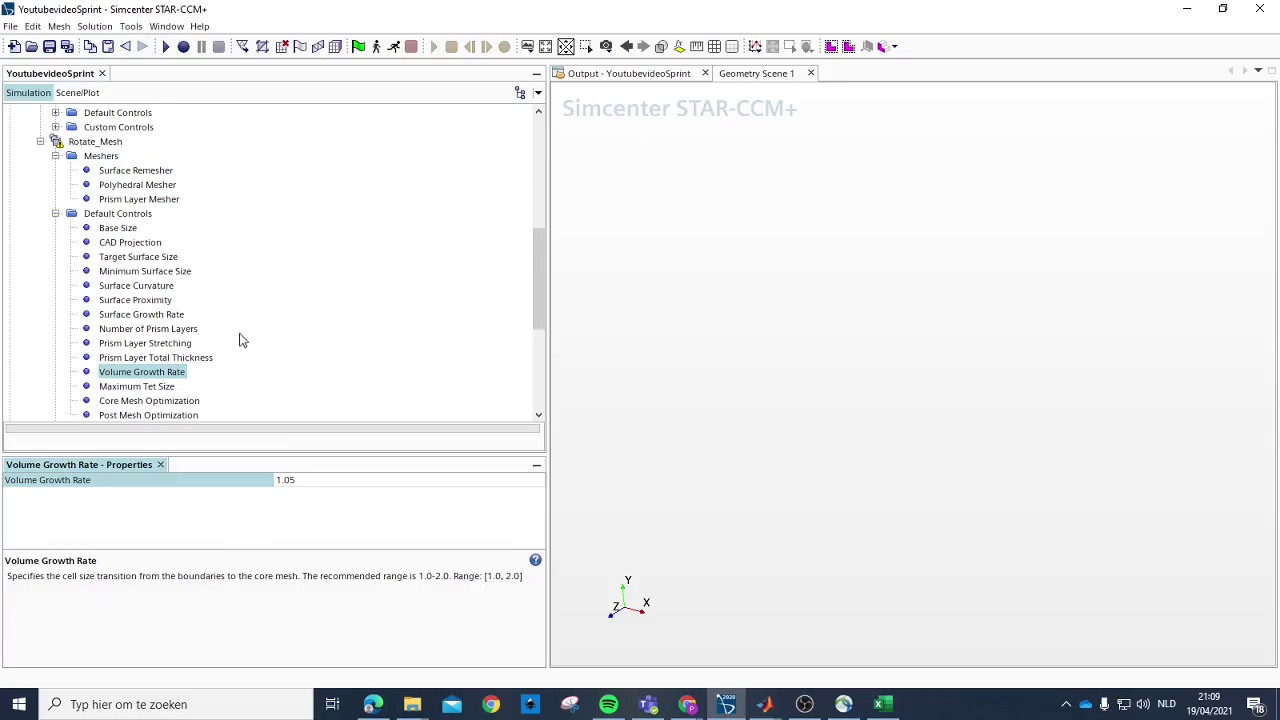
key(Return)
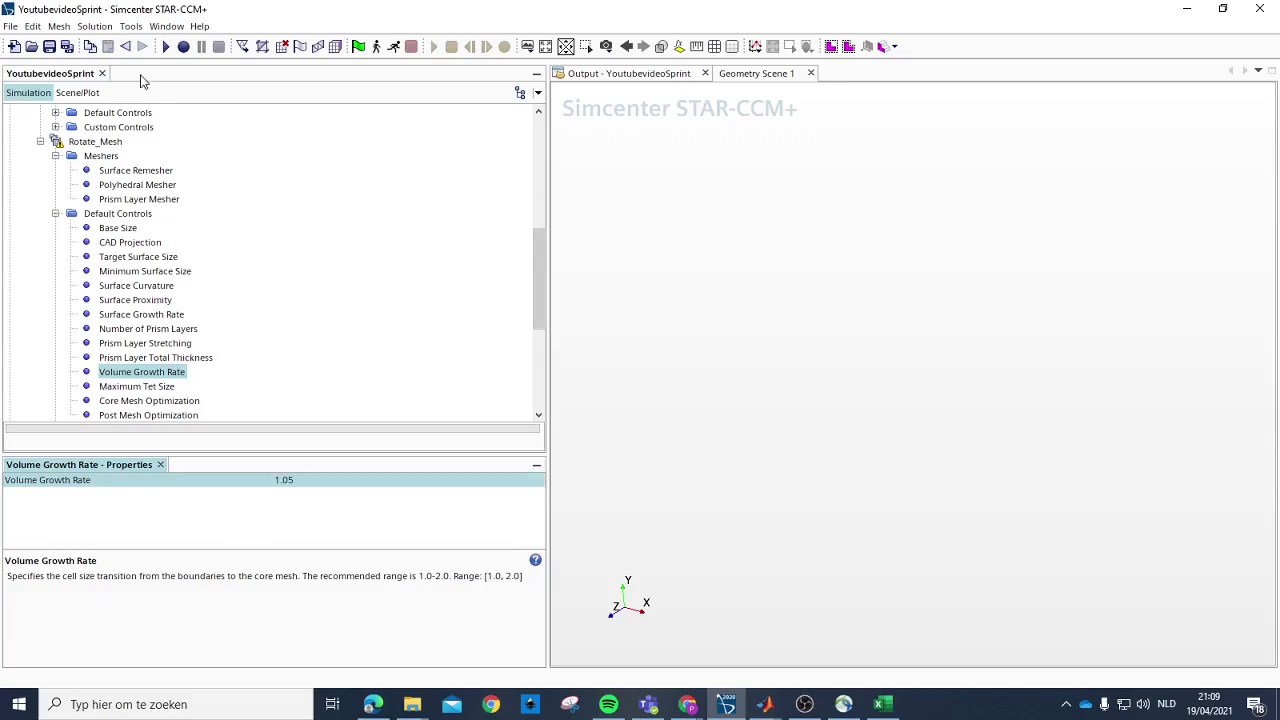
Step: Add two surface controls and one volumetric control to Rotate_Mesh's custom controls, with its meshers and default controls collapsed
click(56, 213)
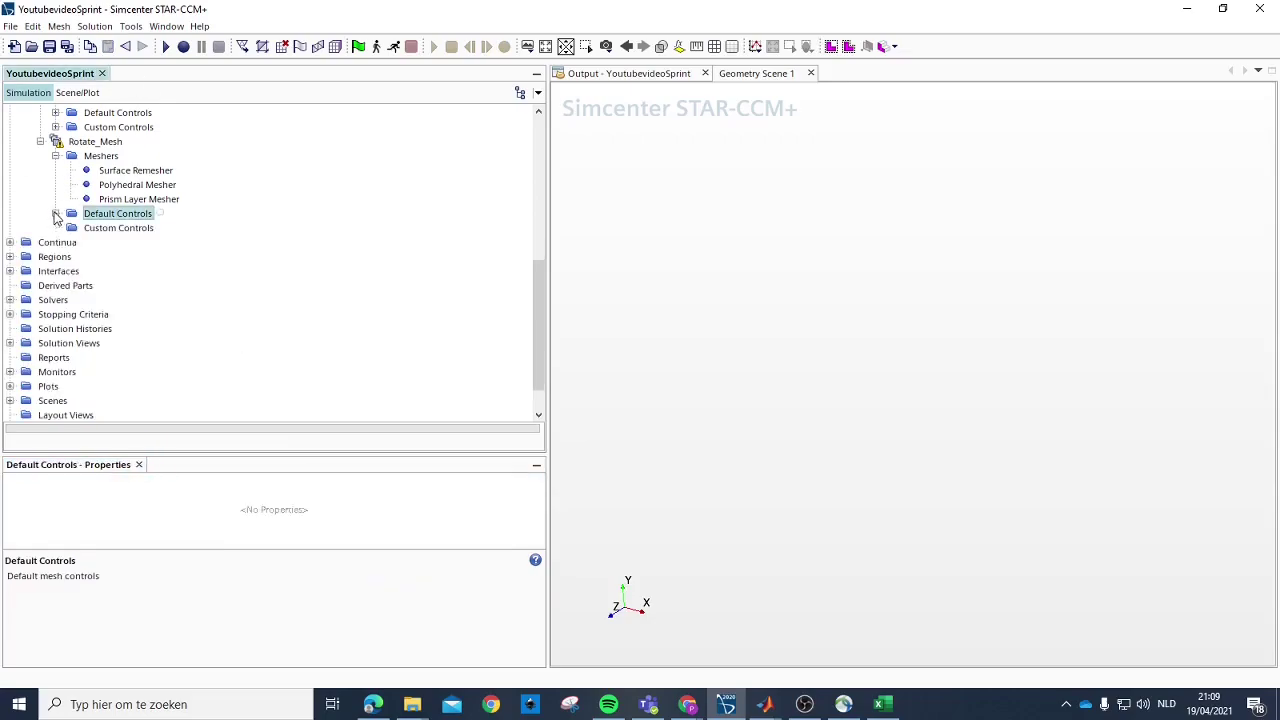
click(56, 155)
right_click(95, 184)
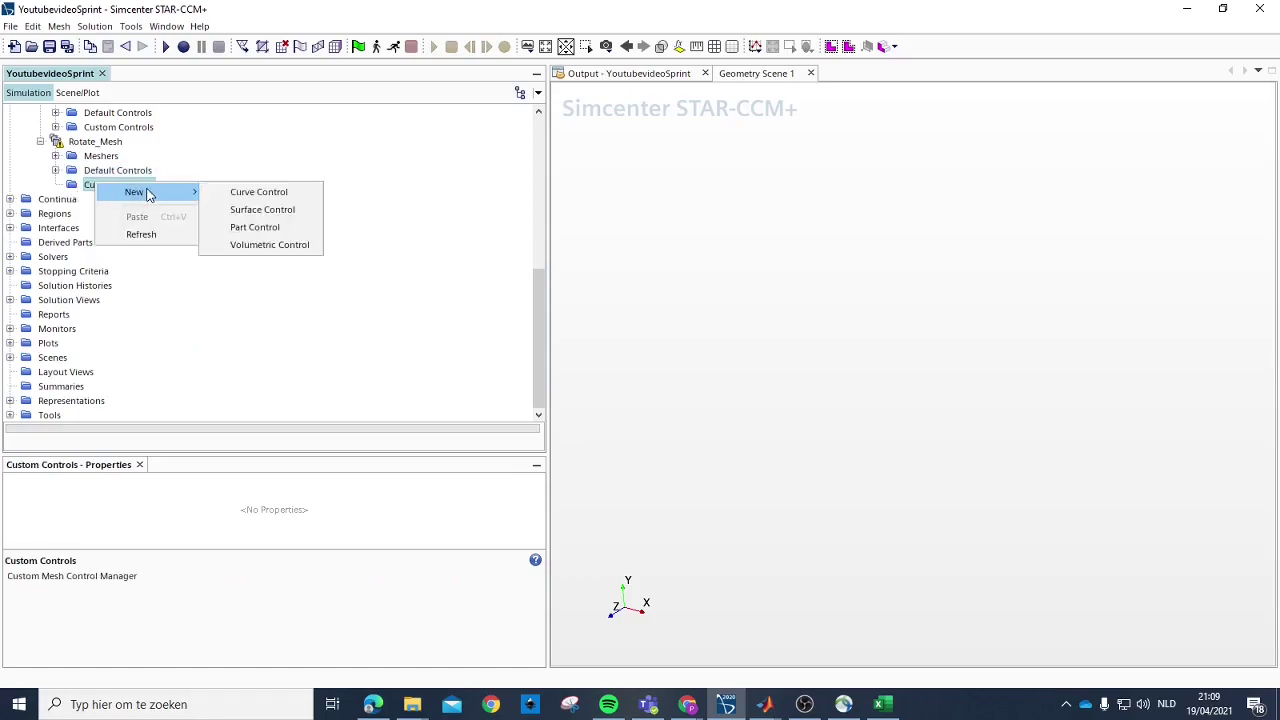
click(194, 197)
right_click(130, 185)
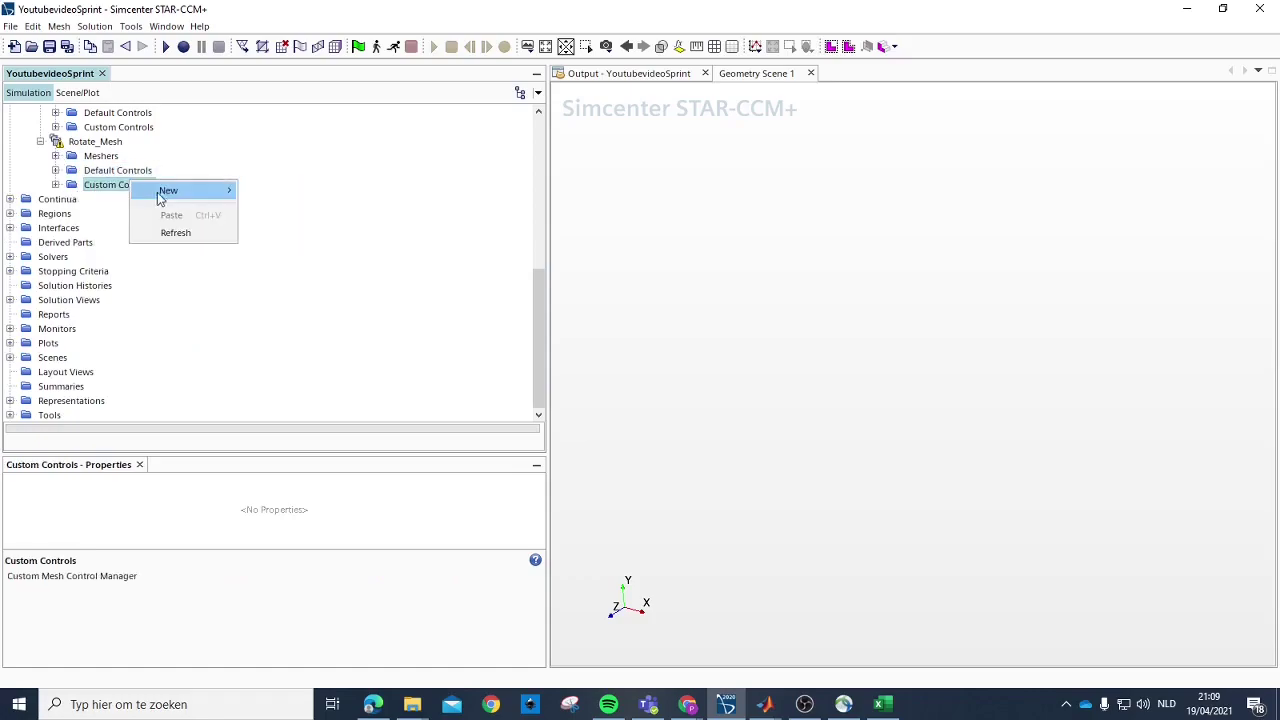
click(246, 209)
right_click(125, 186)
mouse_move(210, 200)
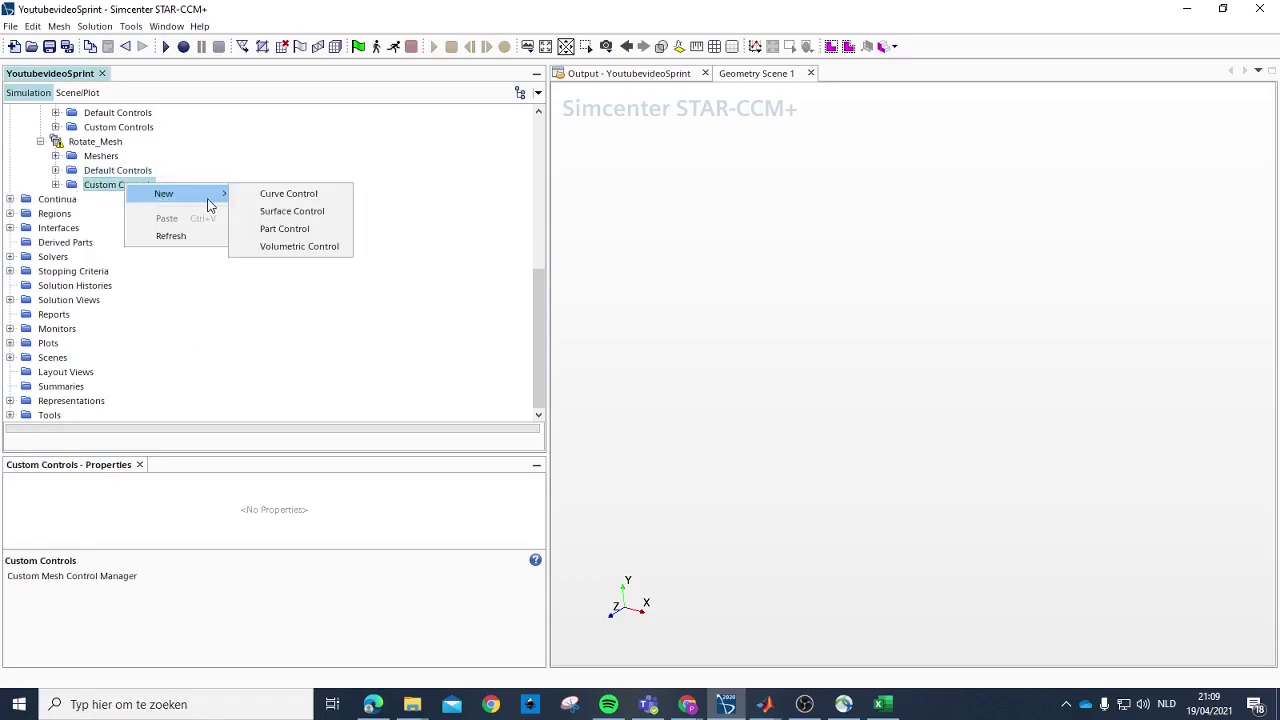
click(290, 246)
click(56, 185)
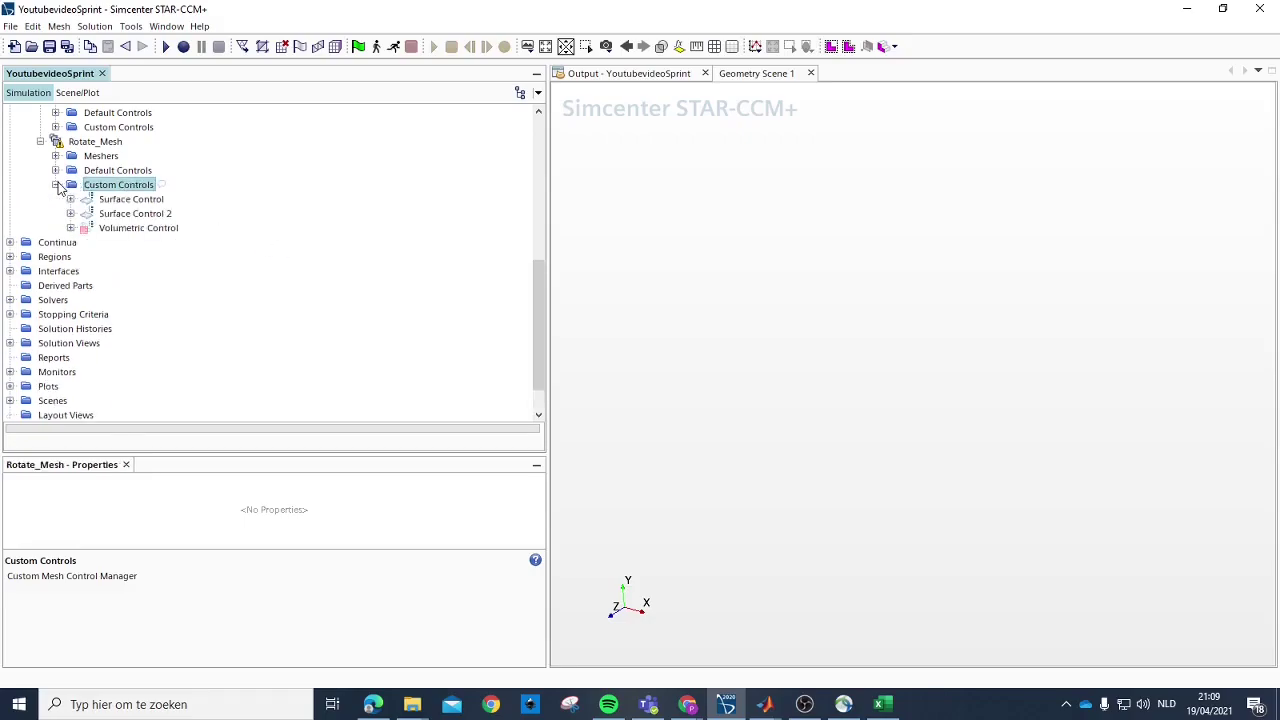
Step: Assign the refine part to Rotate_Mesh's volumetric control
click(124, 229)
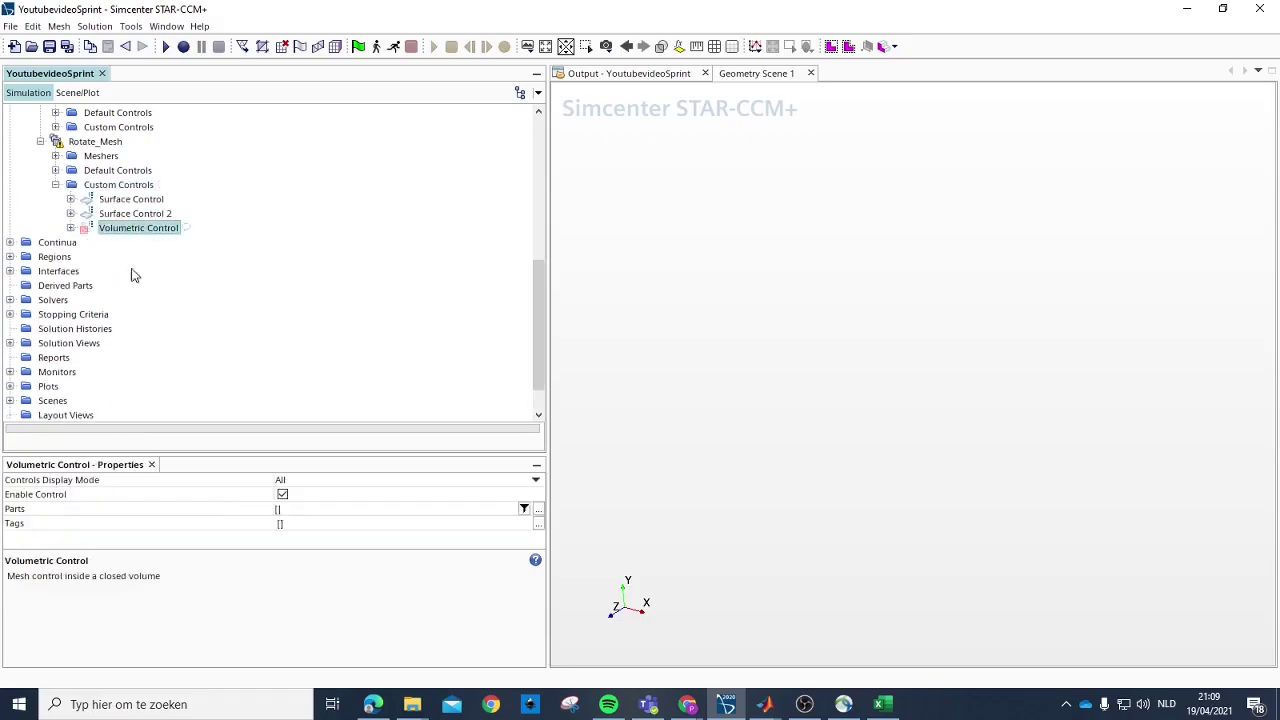
click(279, 511)
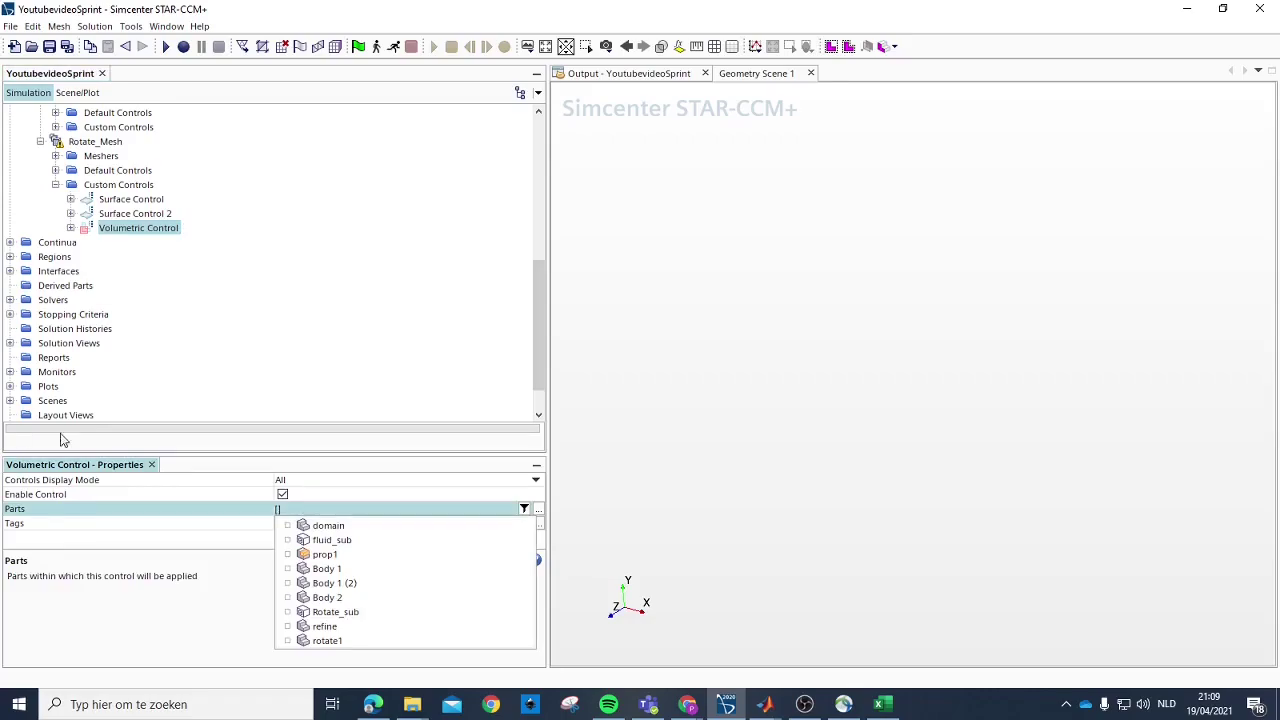
click(284, 510)
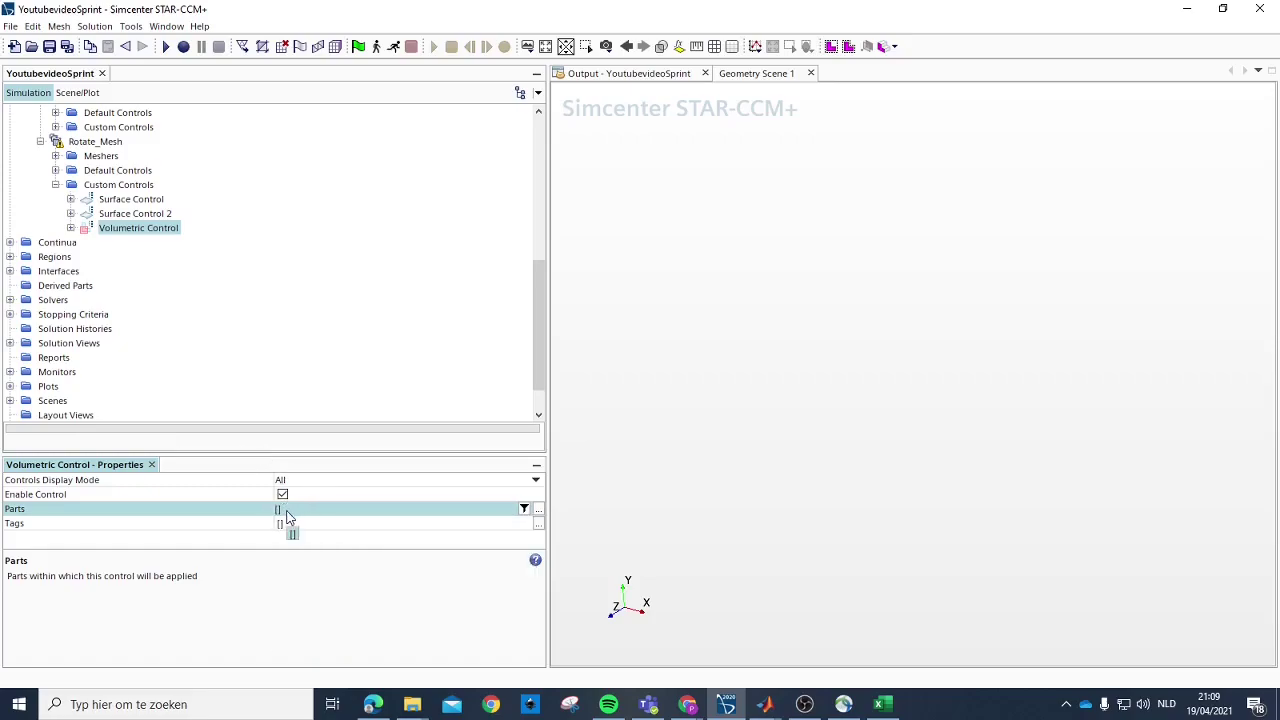
click(281, 510)
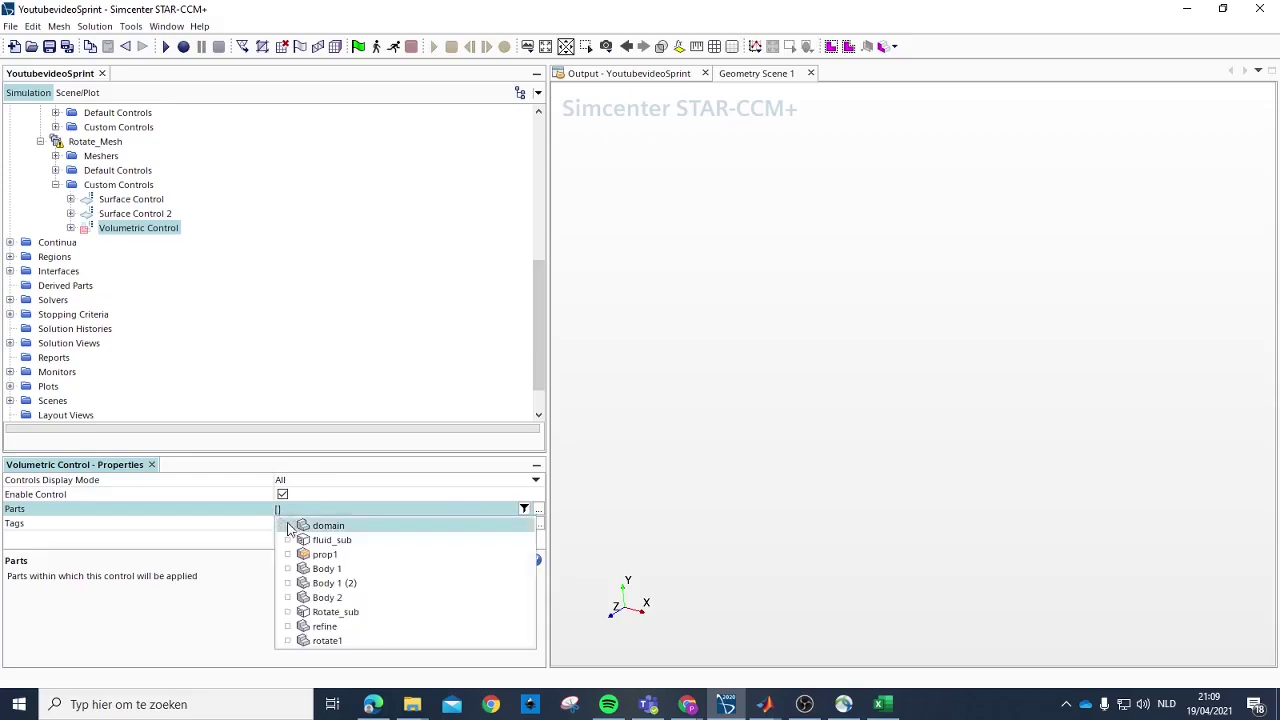
click(331, 628)
click(266, 479)
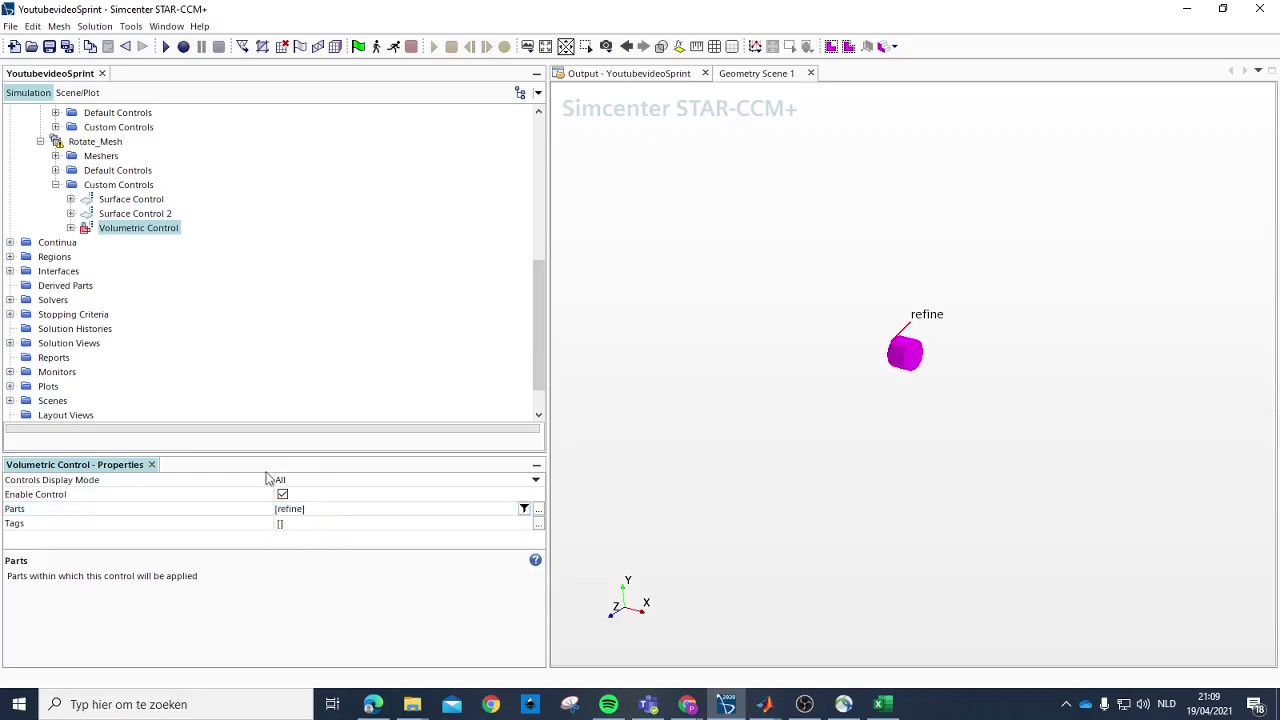
Step: Assign the rotate1 body's Default surface to Surface Control 2 in Rotate_Mesh's custom controls
click(130, 213)
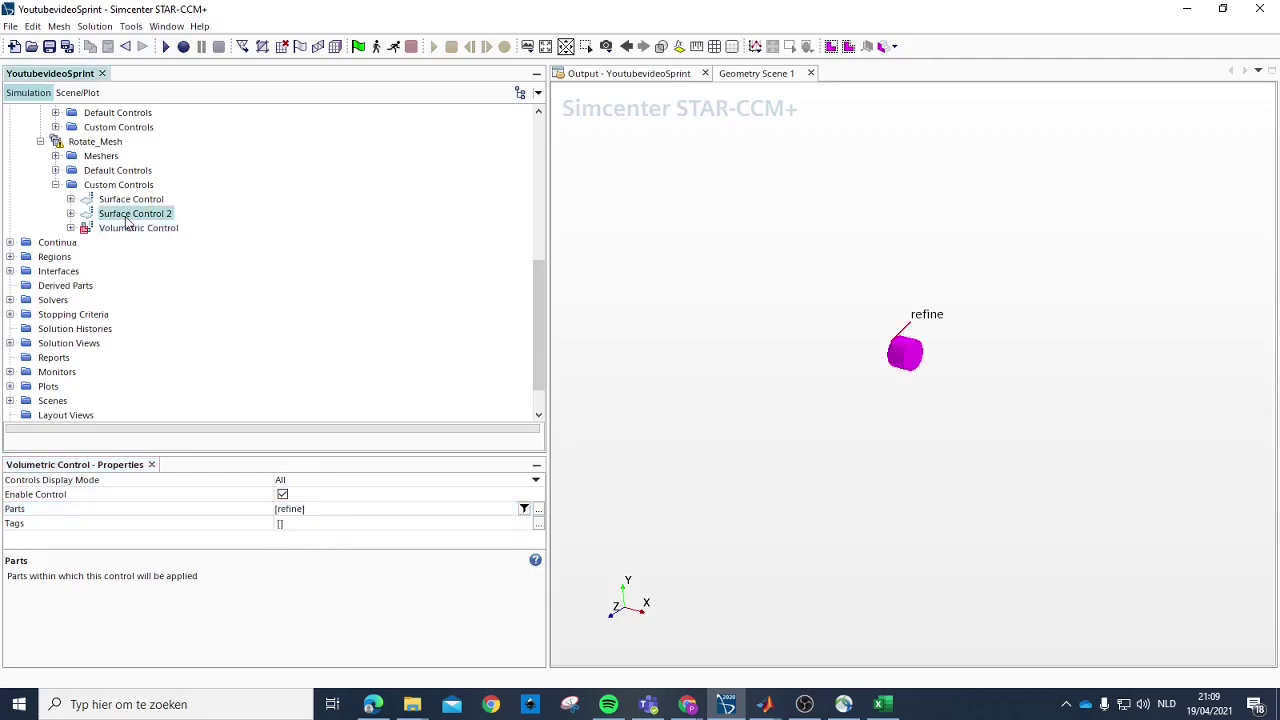
click(280, 524)
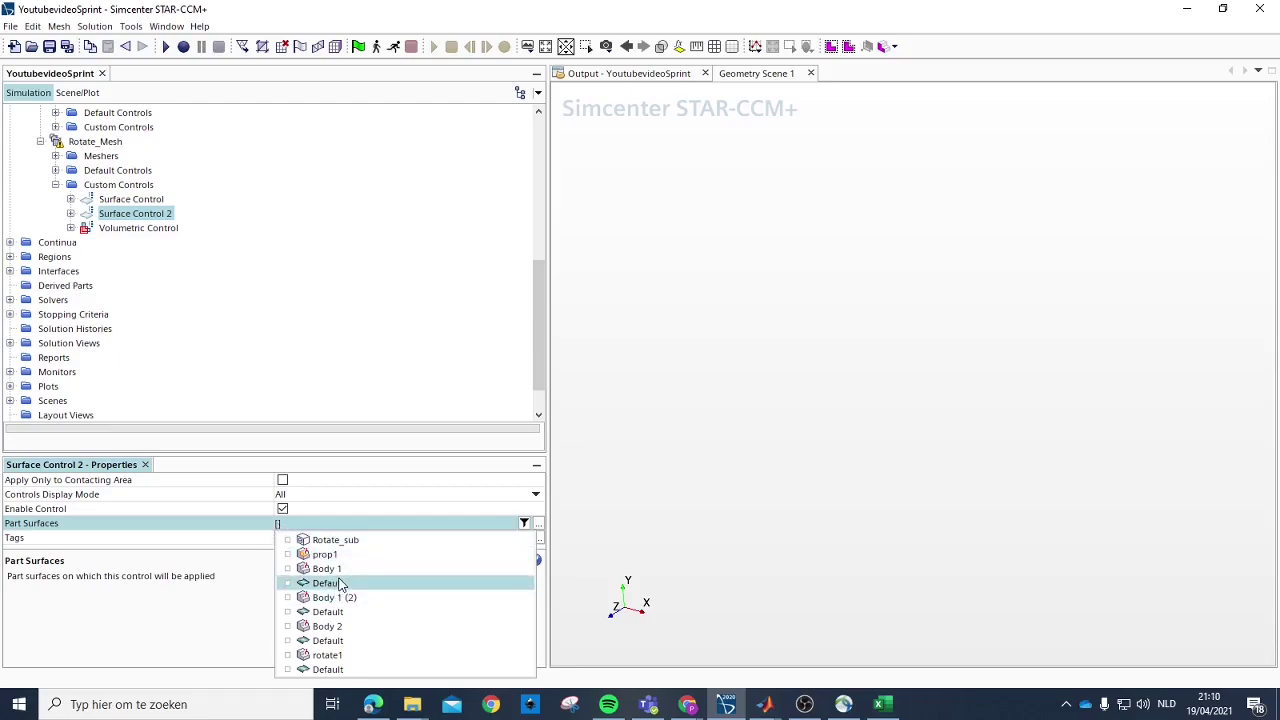
click(350, 671)
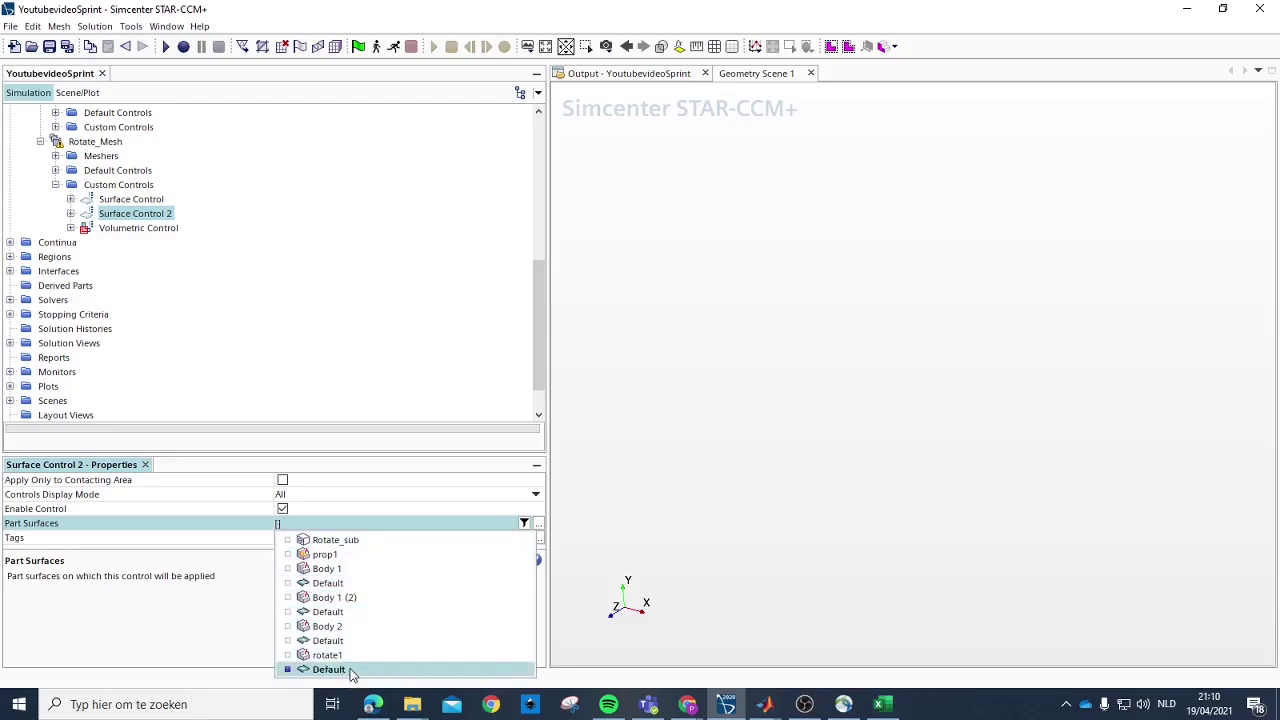
Step: Assign the Default surfaces of prop1's Body 1, Body 1 (2) and Body 2 to Rotate_Mesh's first surface control
click(131, 199)
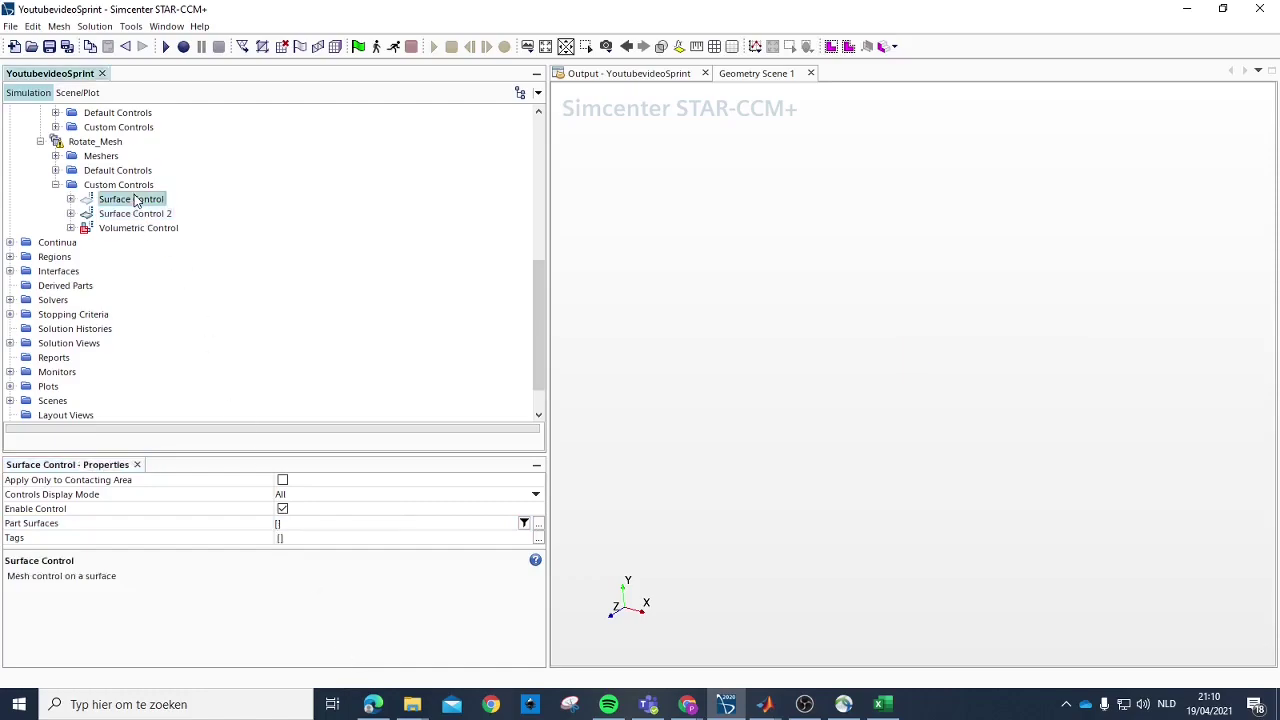
click(282, 526)
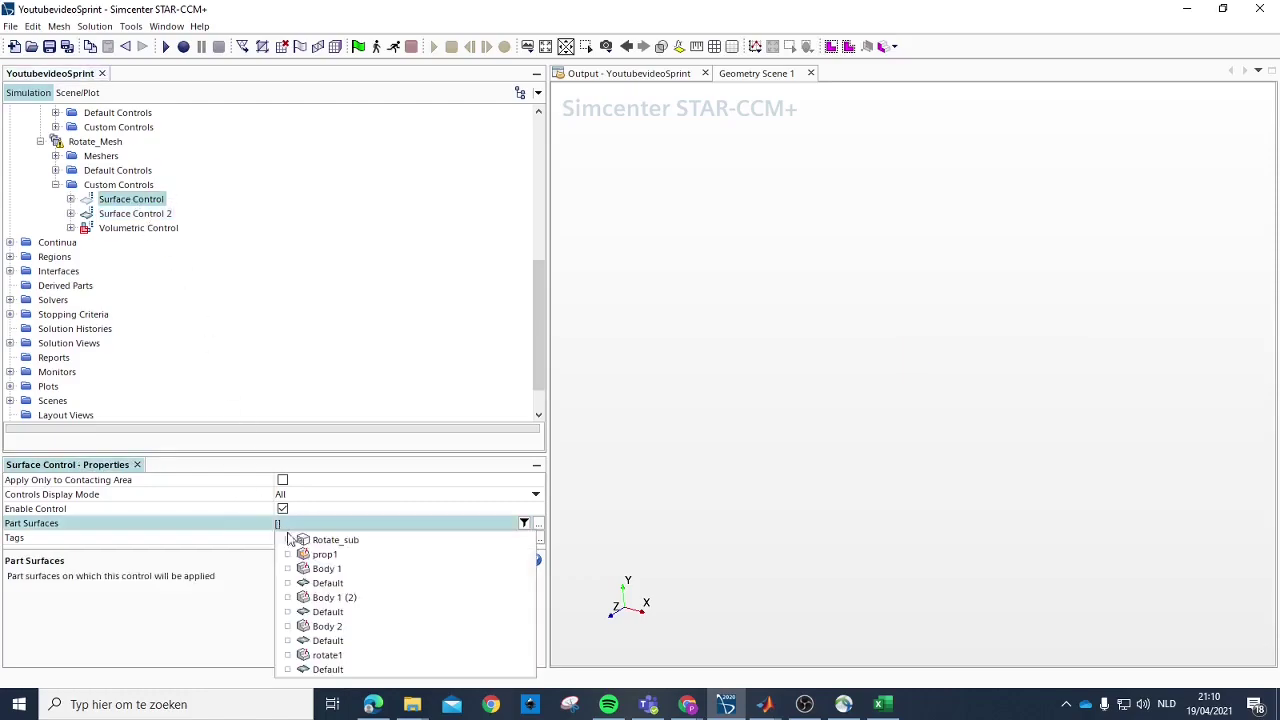
click(341, 586)
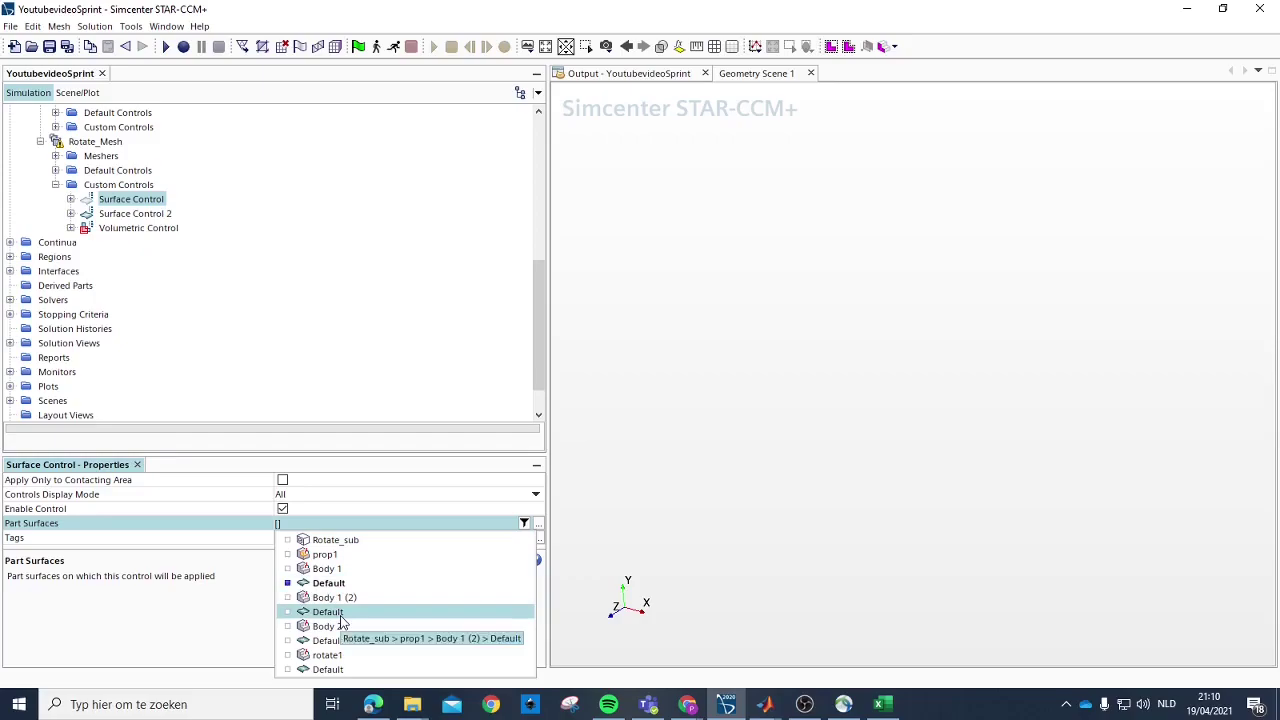
click(340, 614)
click(338, 641)
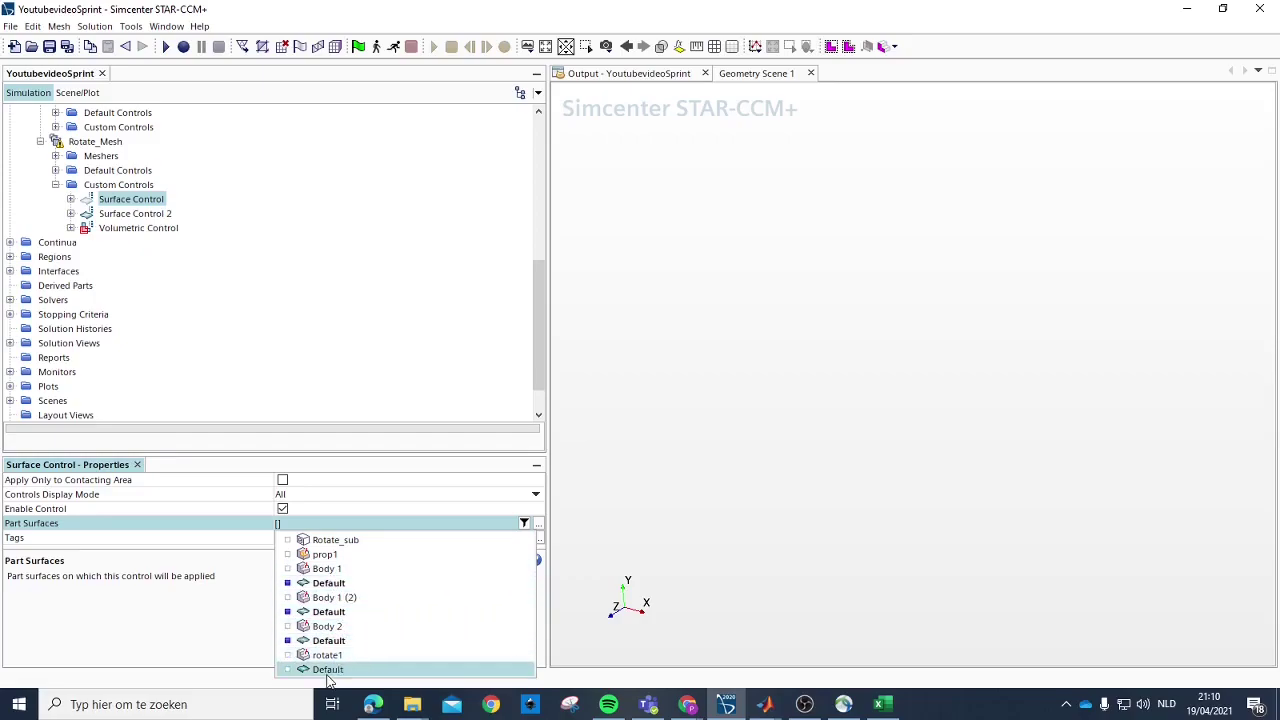
click(421, 492)
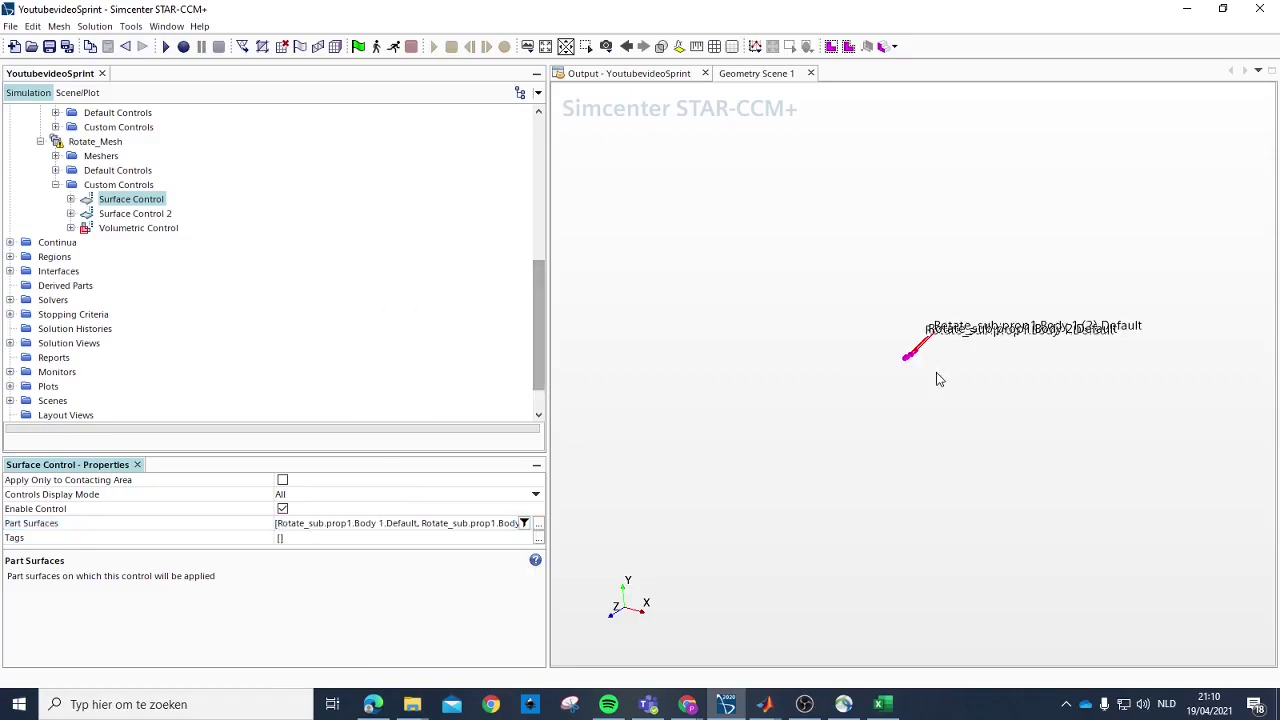
scroll(920, 358, up, 5)
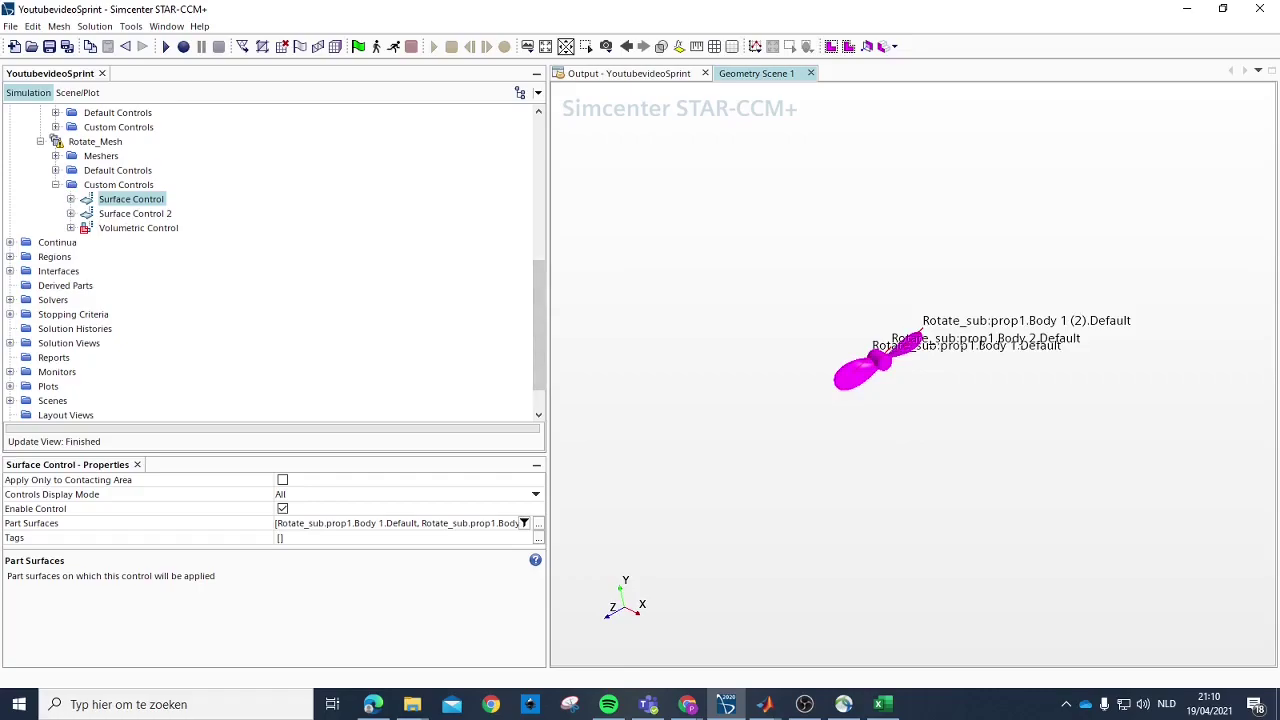
Step: Expand the Controls of Rotate_Mesh's volumetric control to list its mesher settings
click(140, 228)
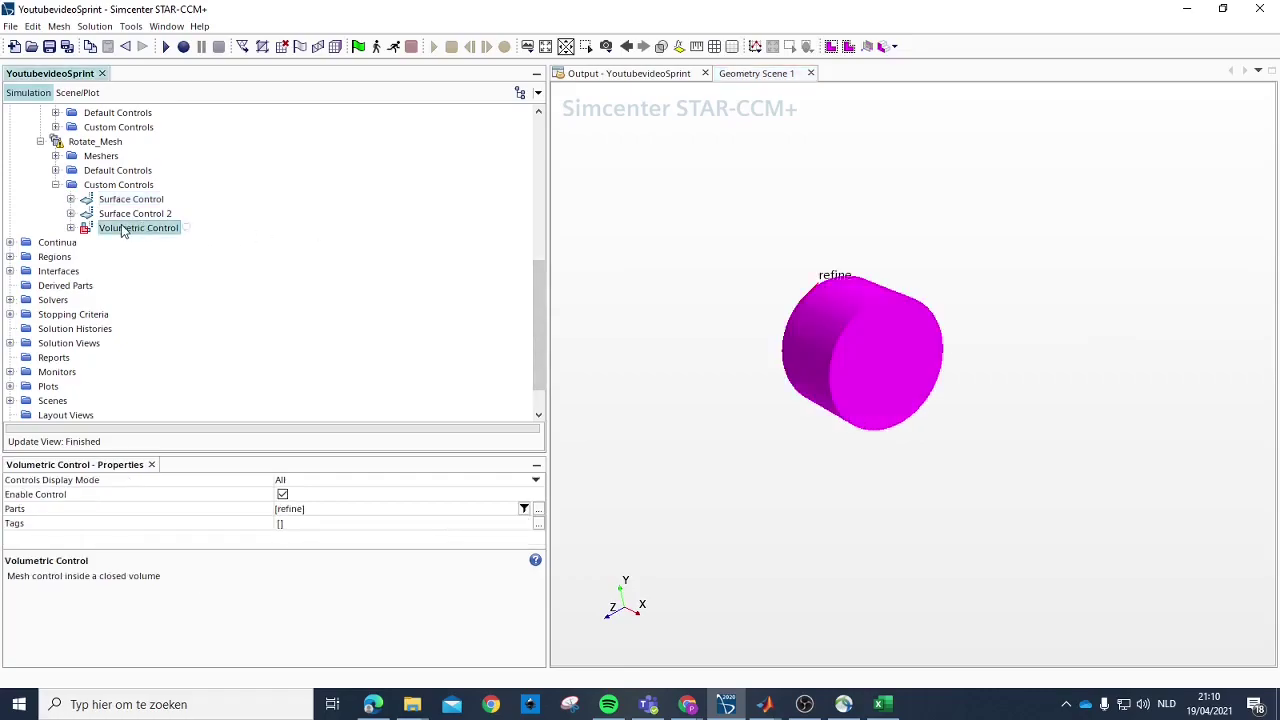
click(71, 228)
click(86, 242)
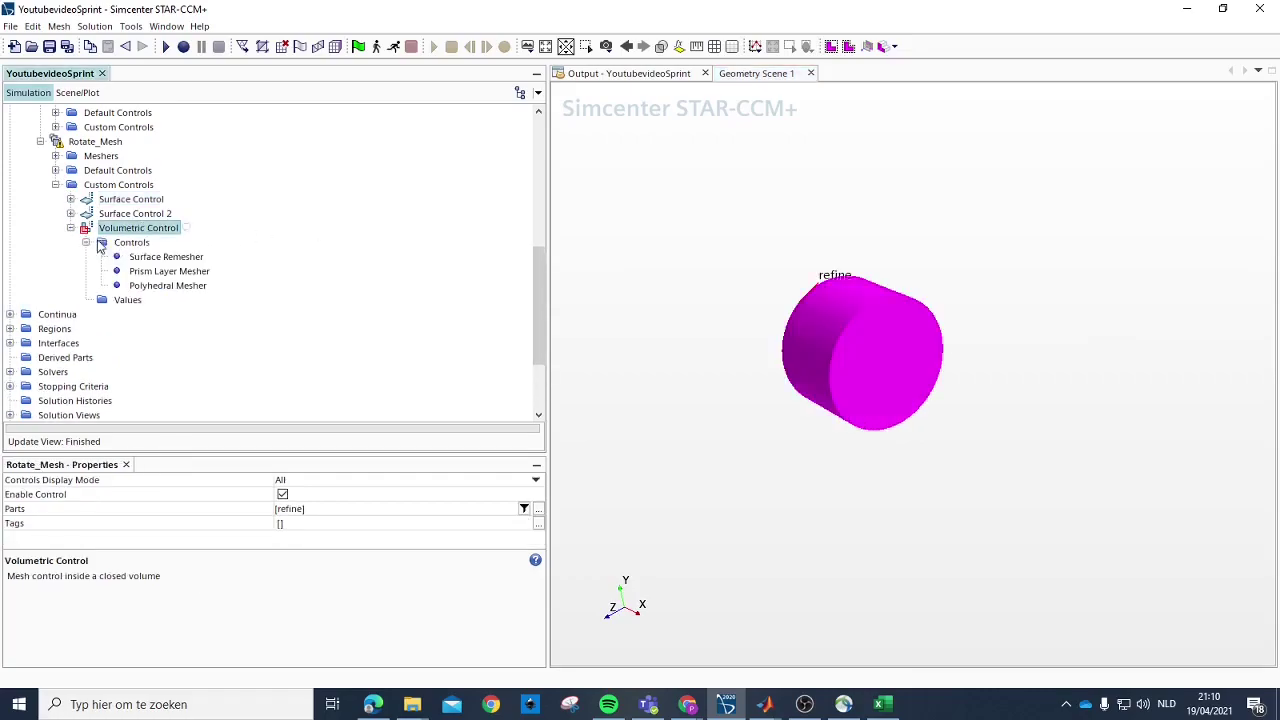
Step: Enable a customized size for the Surface Remesher in Rotate_Mesh's Volumetric Control
click(171, 256)
click(185, 271)
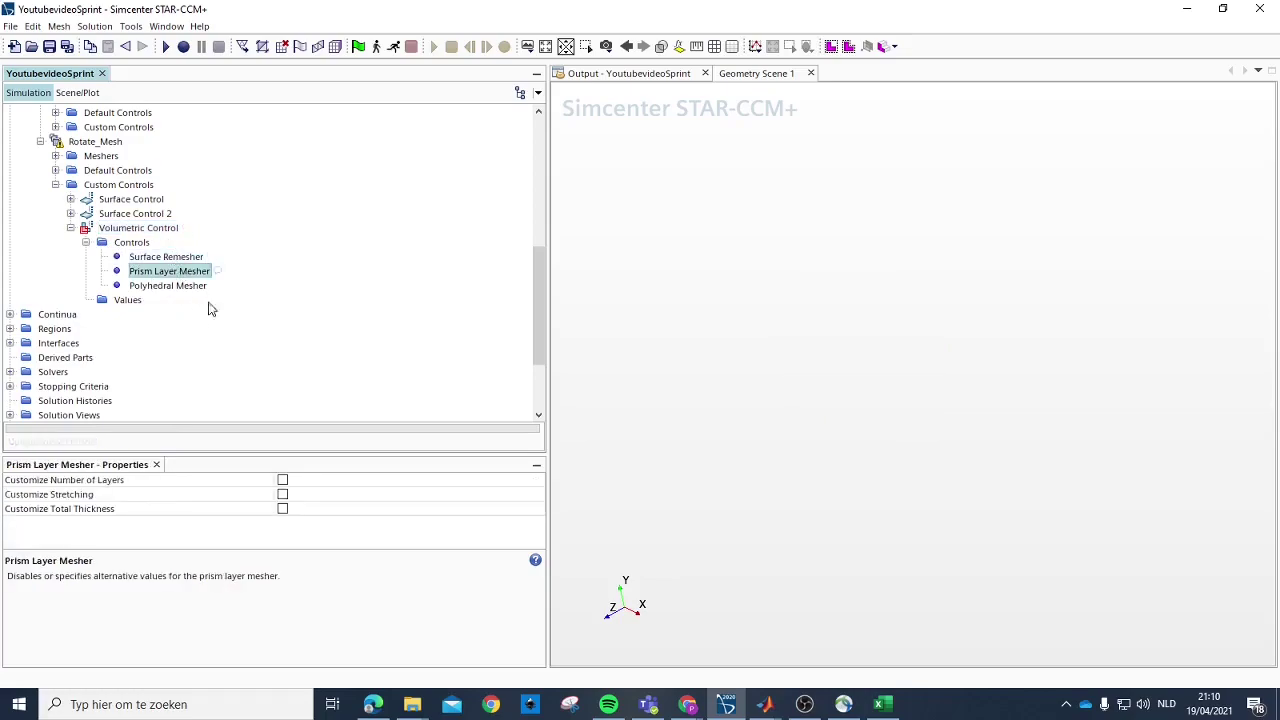
click(175, 257)
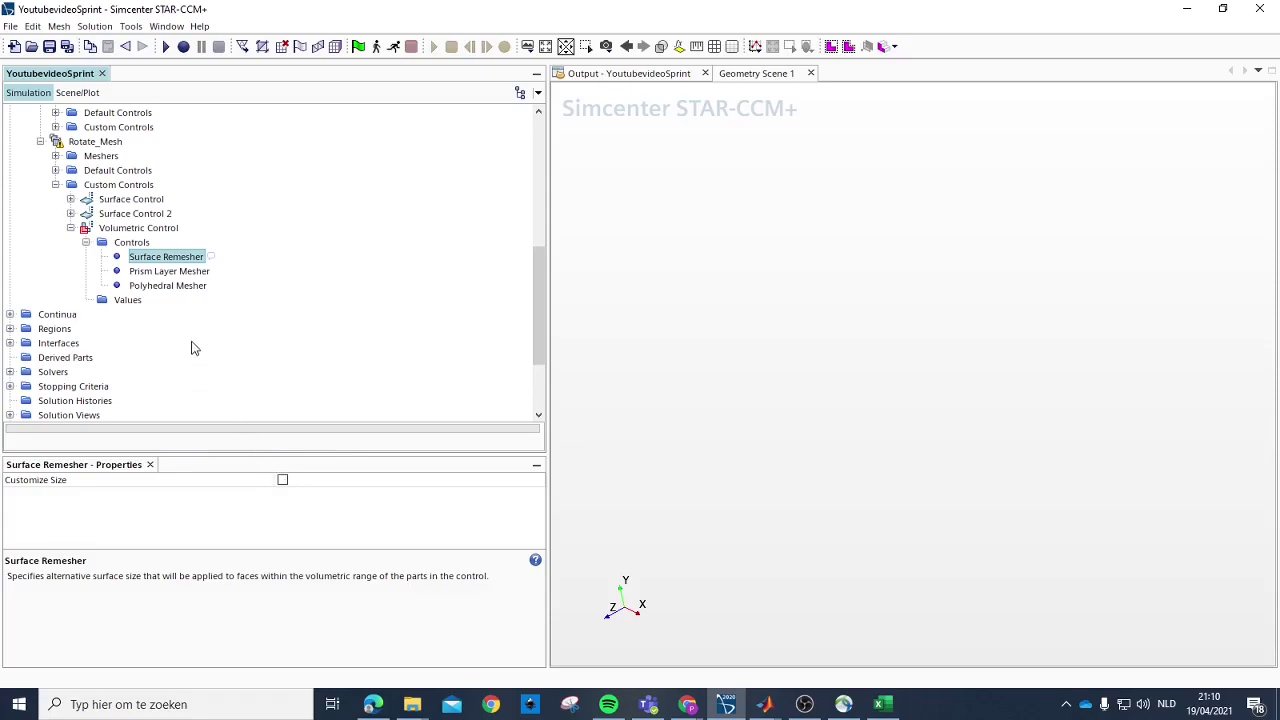
click(186, 273)
click(186, 258)
click(283, 480)
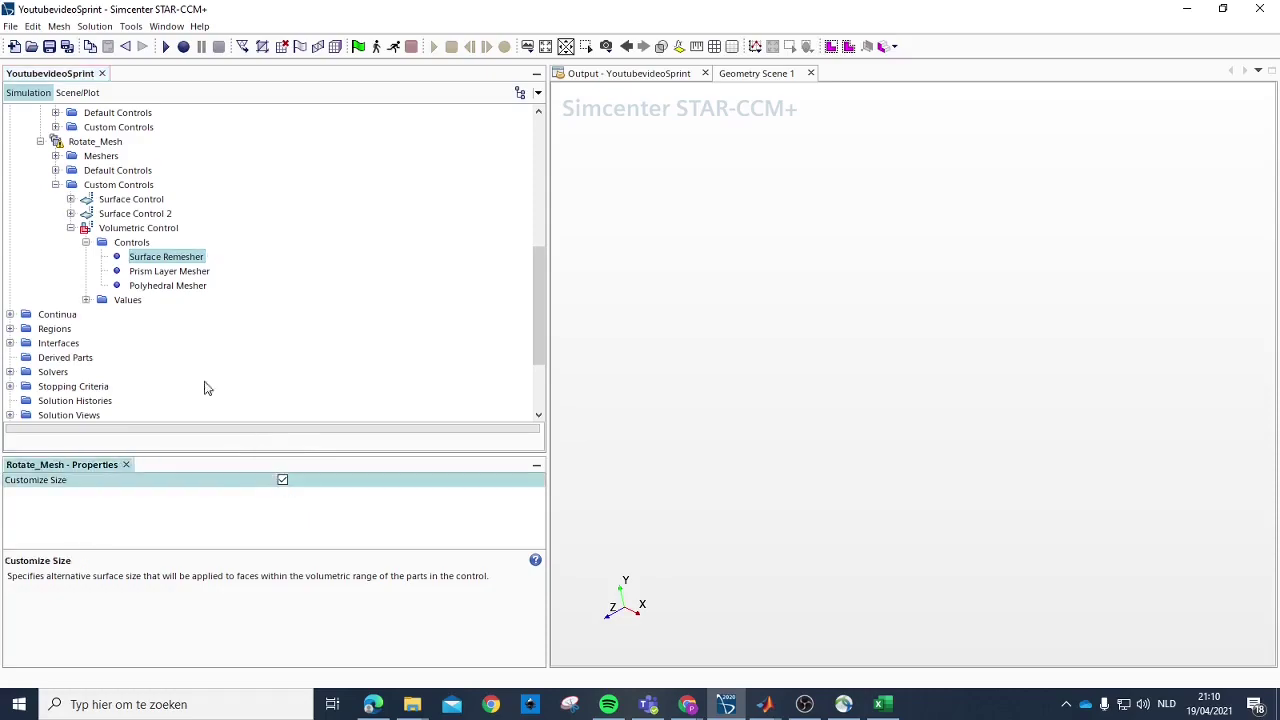
Step: Set the Volumetric Control's custom size to 0.3 percent of base
click(86, 301)
click(140, 315)
click(298, 494)
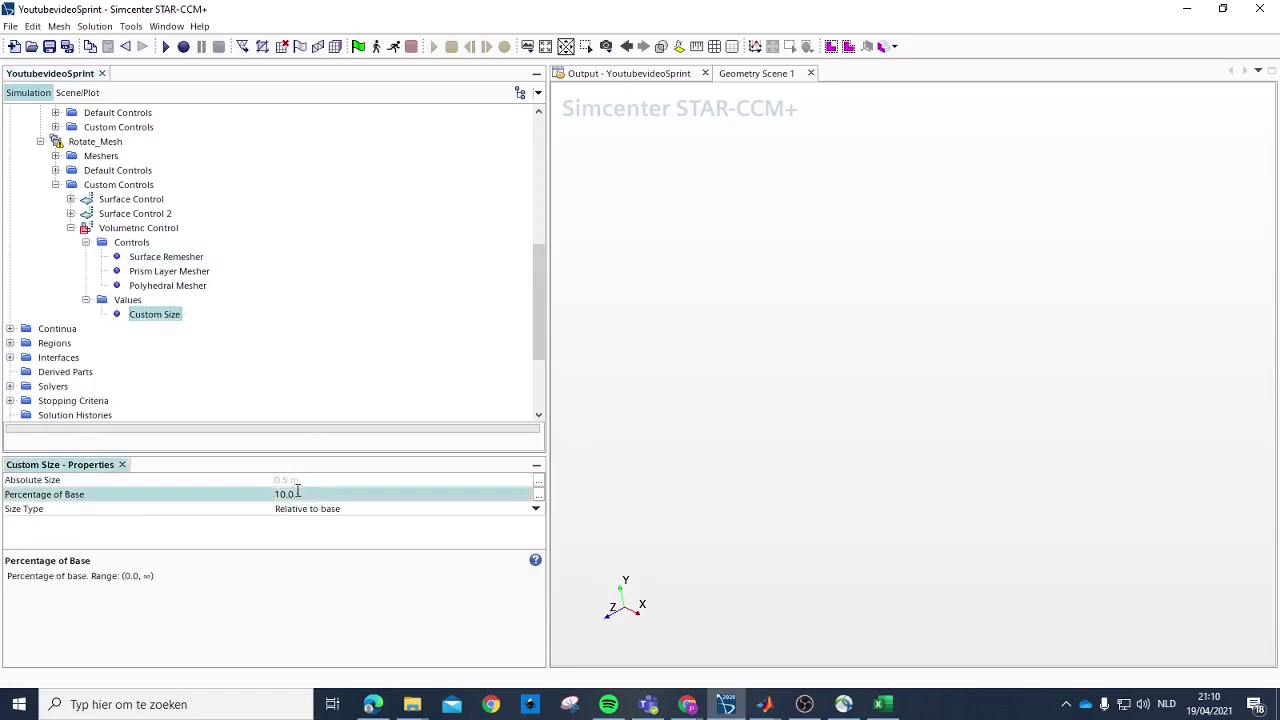
key(BackSpace)
key(BackSpace)
key(BackSpace)
key(BackSpace)
text(0.3)
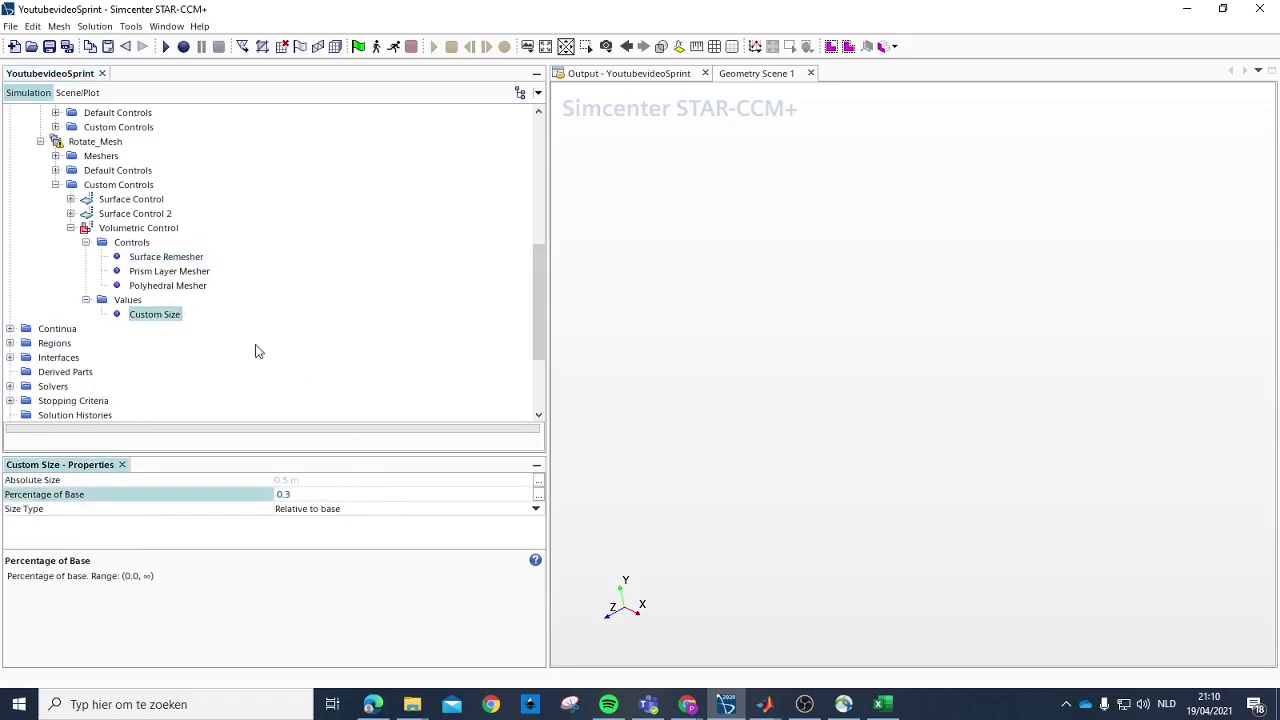
key(Return)
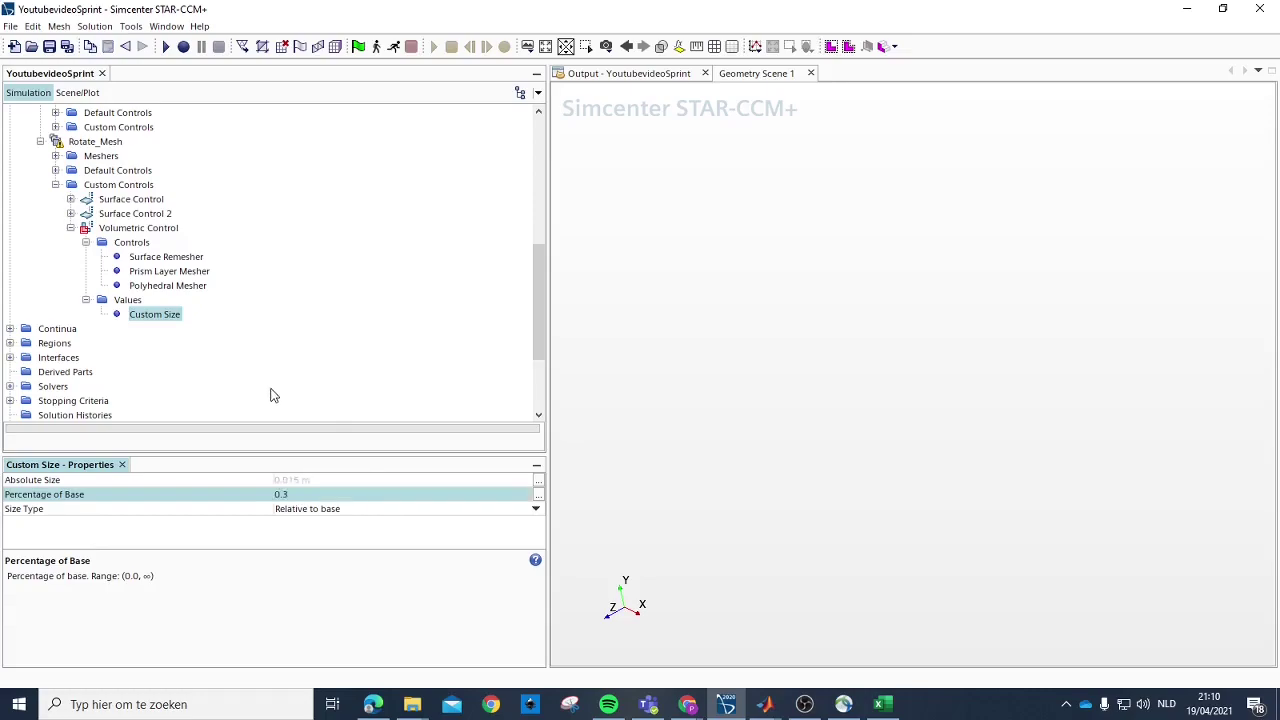
Step: Set the target surface size of Surface Control 2, which covers the rotate1 surface, to Custom
click(136, 215)
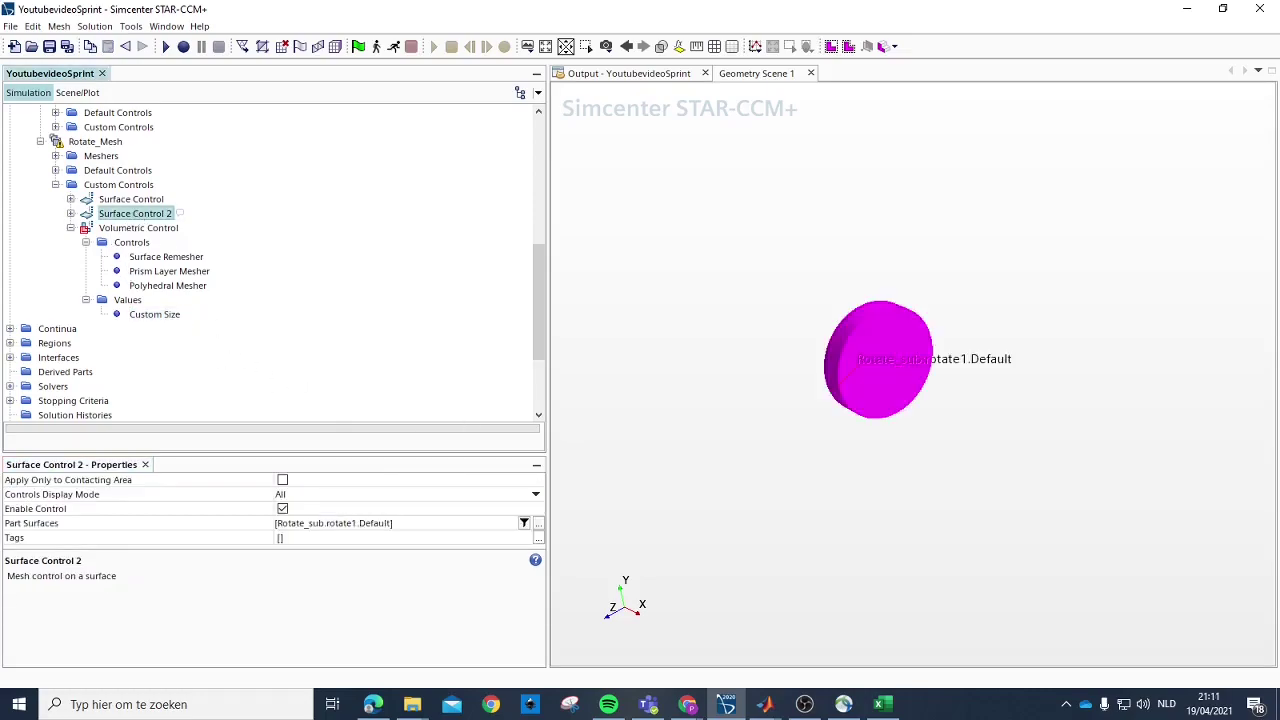
drag(940, 394, 880, 396)
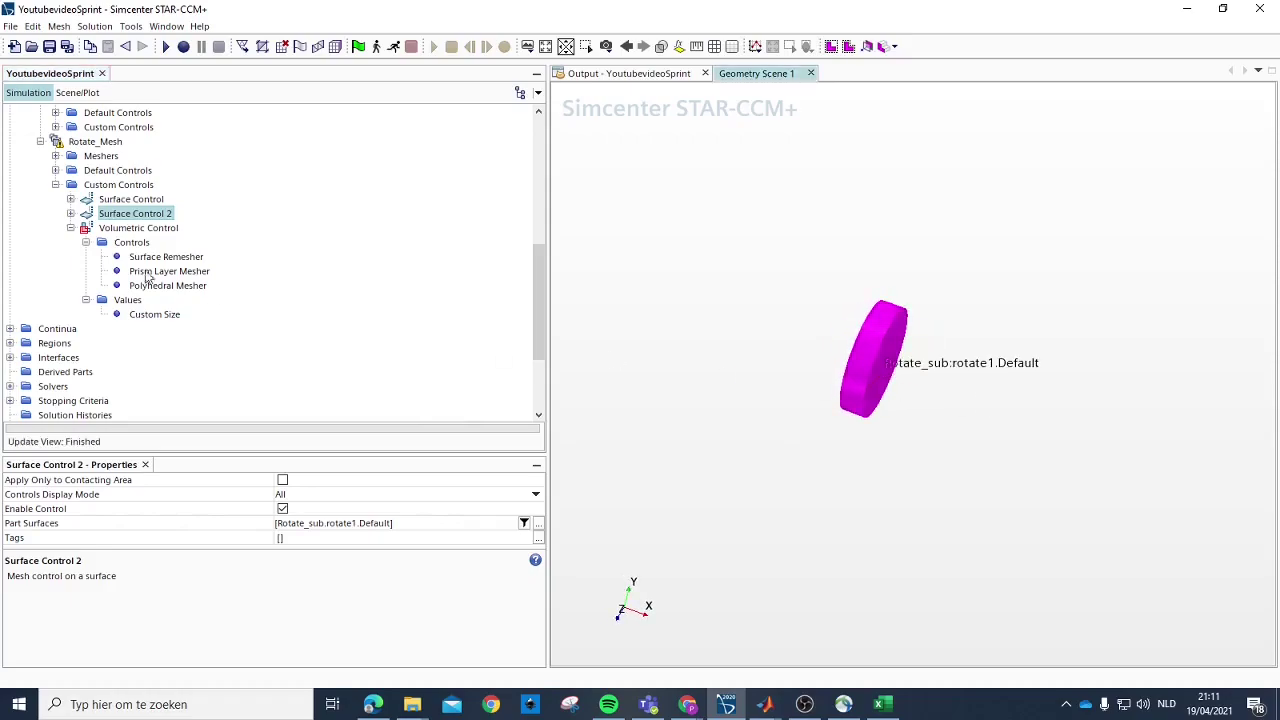
click(70, 214)
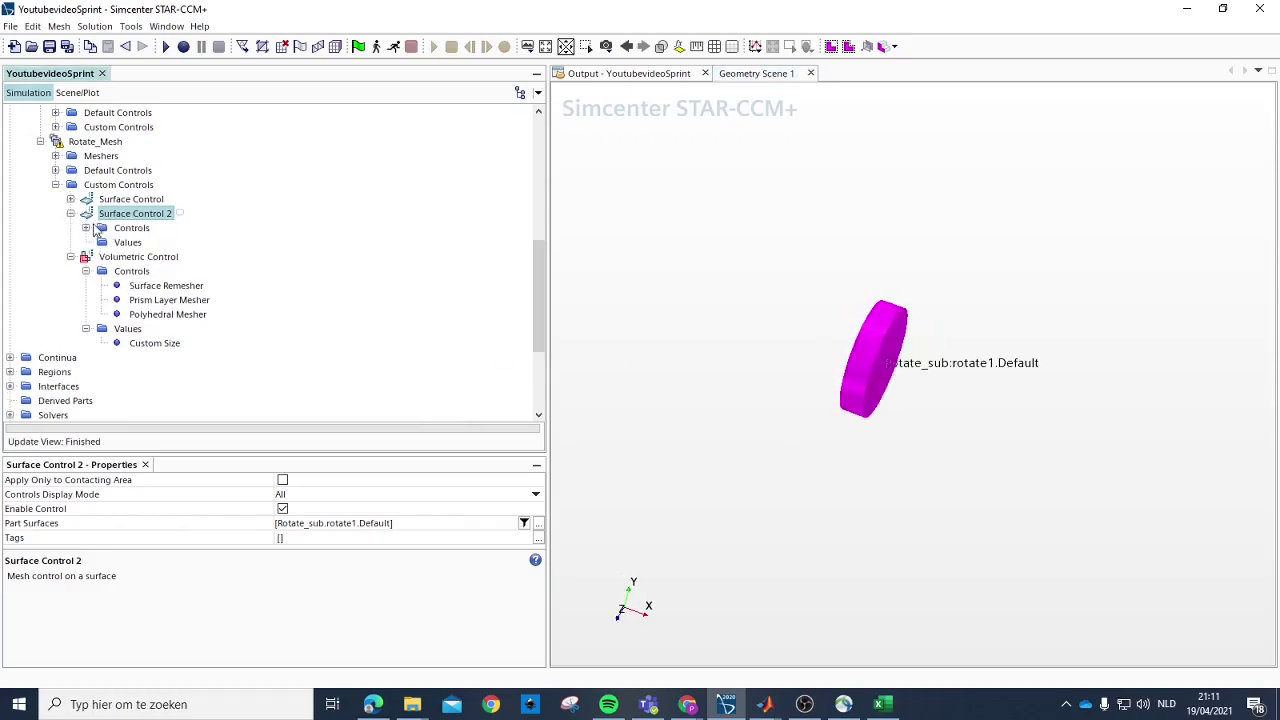
click(86, 228)
click(165, 243)
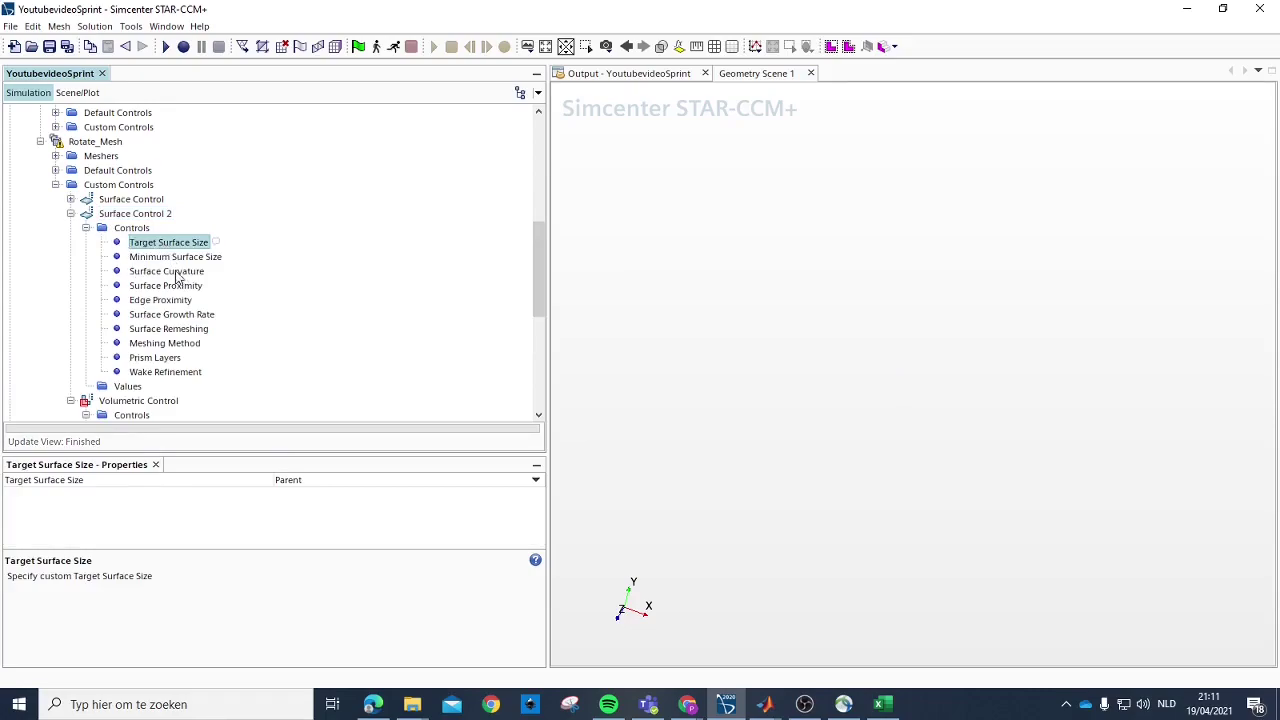
click(303, 488)
click(301, 507)
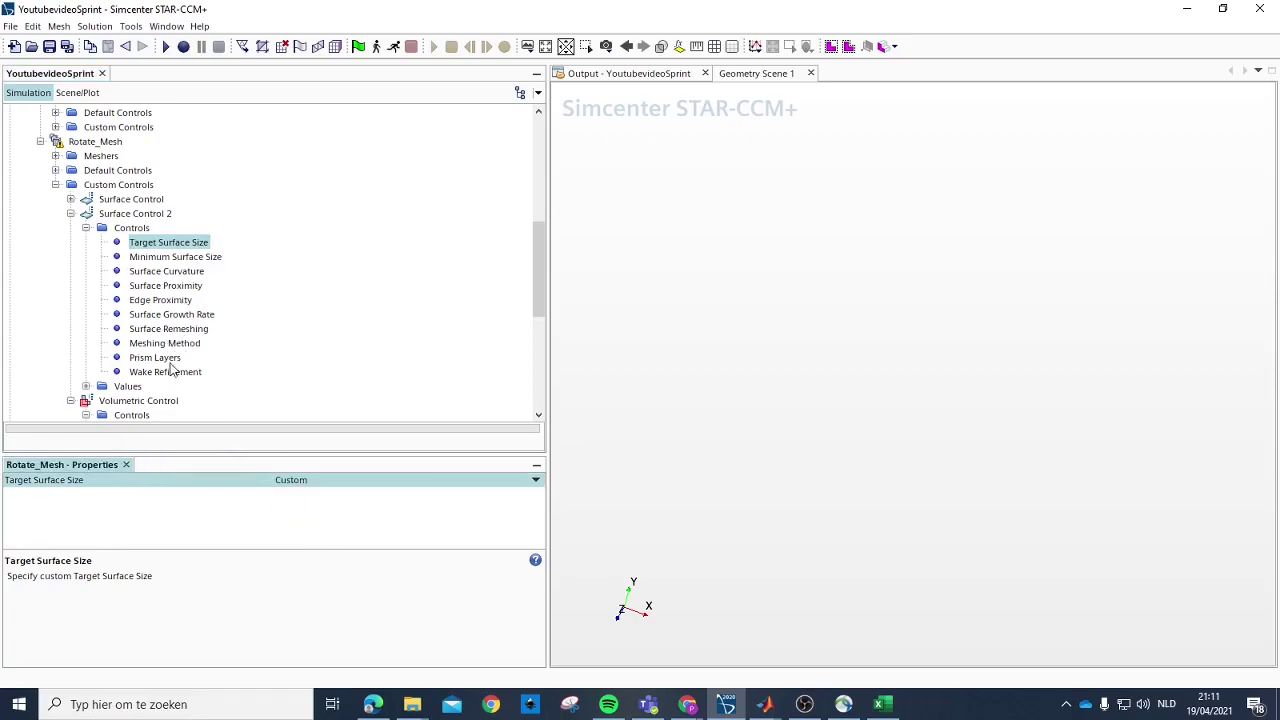
Step: Rename Surface Control 2 as rotate
click(133, 214)
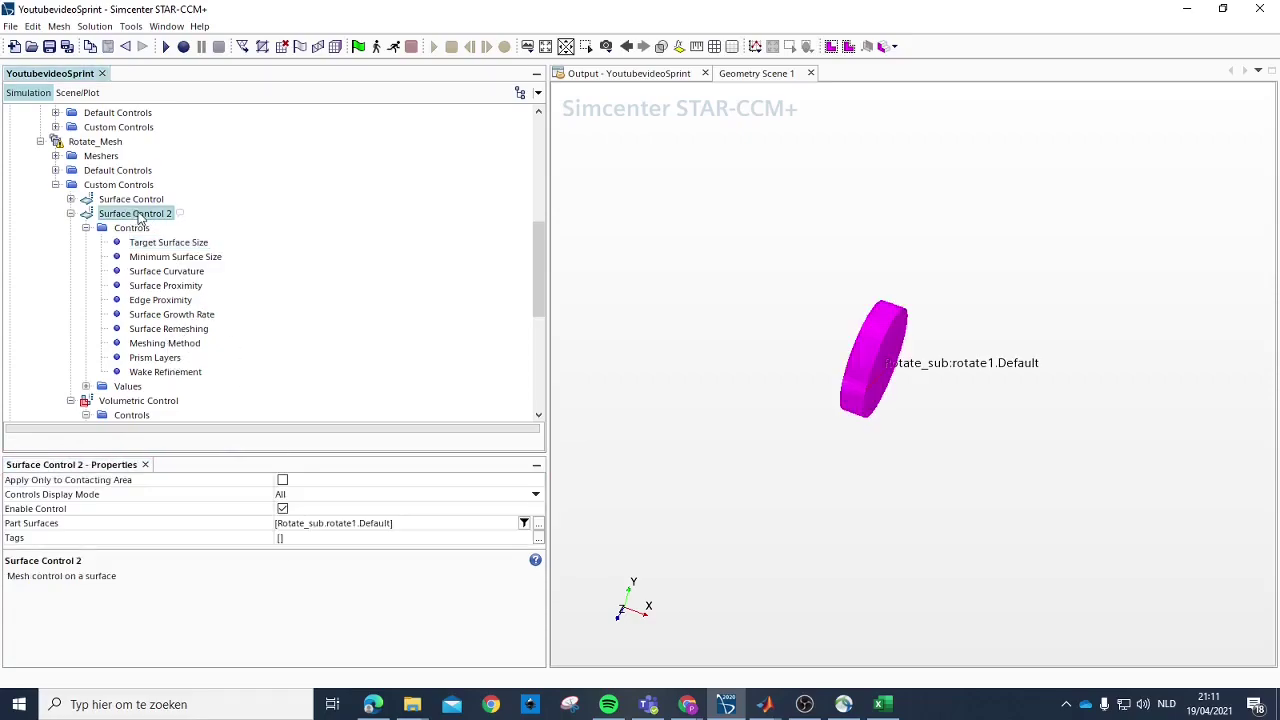
click(139, 215)
text(rotate)
key(Return)
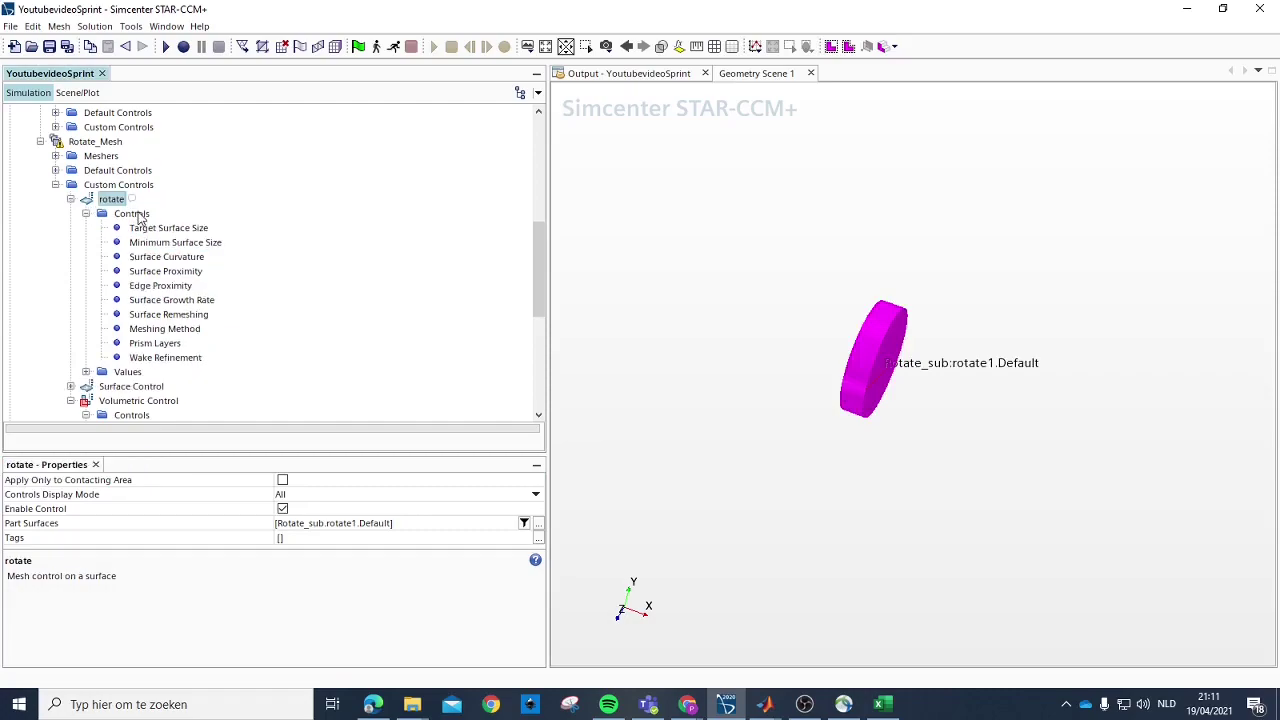
Step: Disable prism layers in the rotate surface control
click(158, 343)
click(305, 480)
click(309, 521)
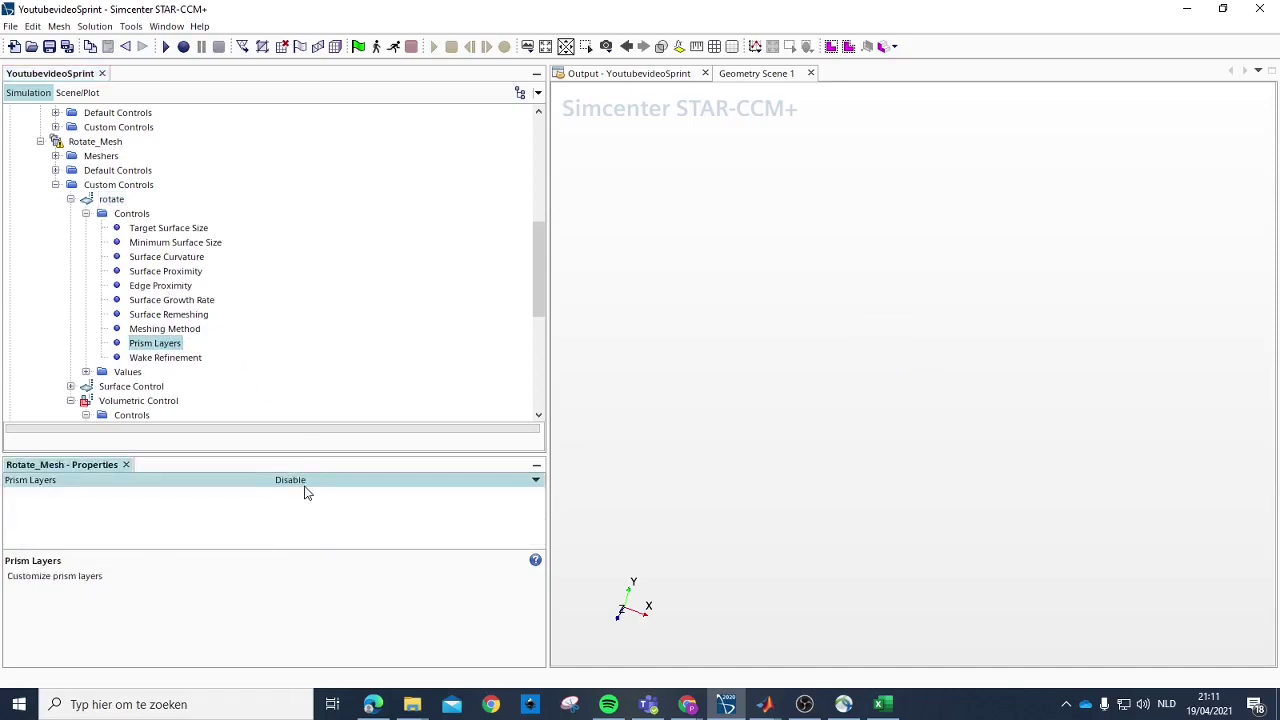
Step: Set the rotate control's target surface size value to 0.3 percent of base
click(174, 230)
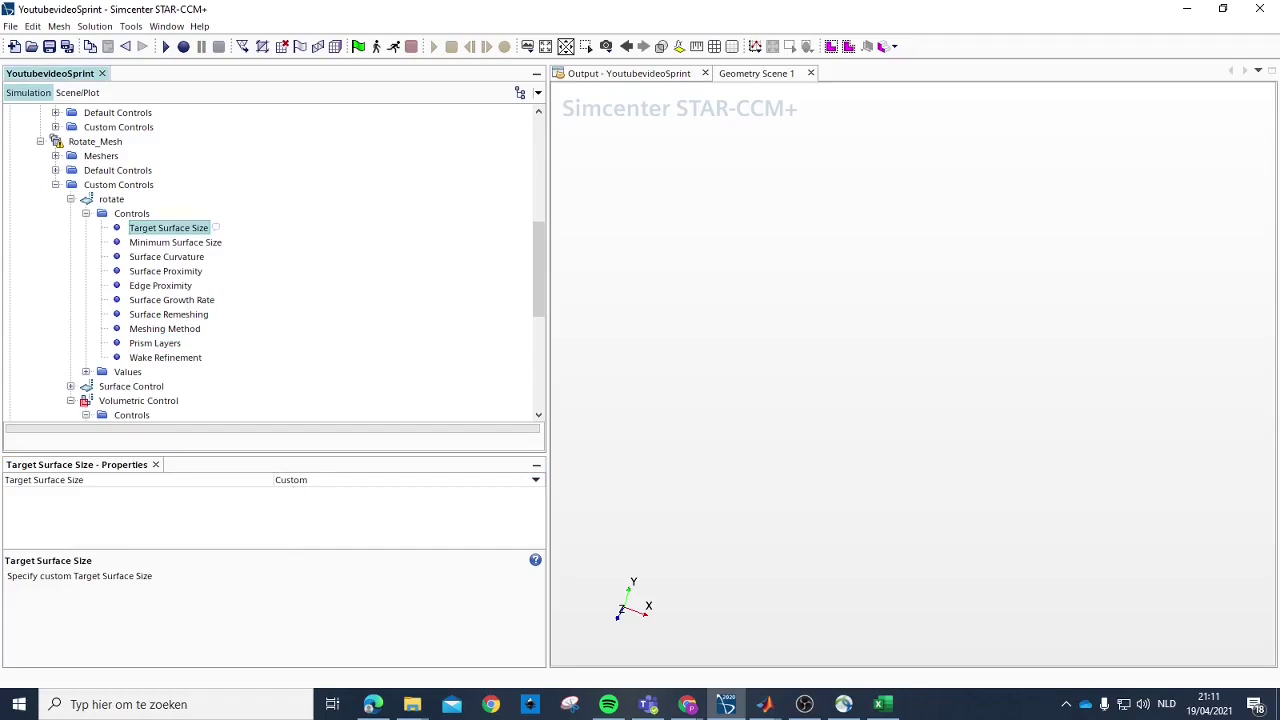
click(86, 371)
click(153, 388)
click(306, 494)
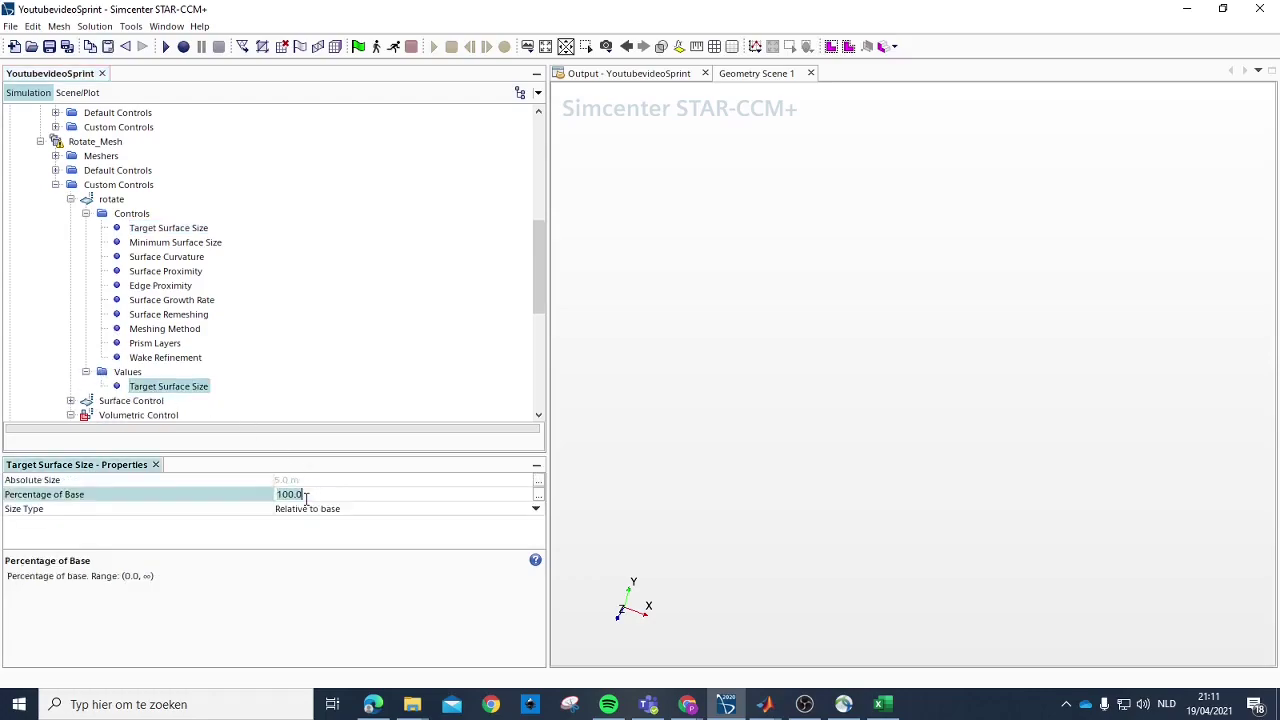
text(0.3)
key(Return)
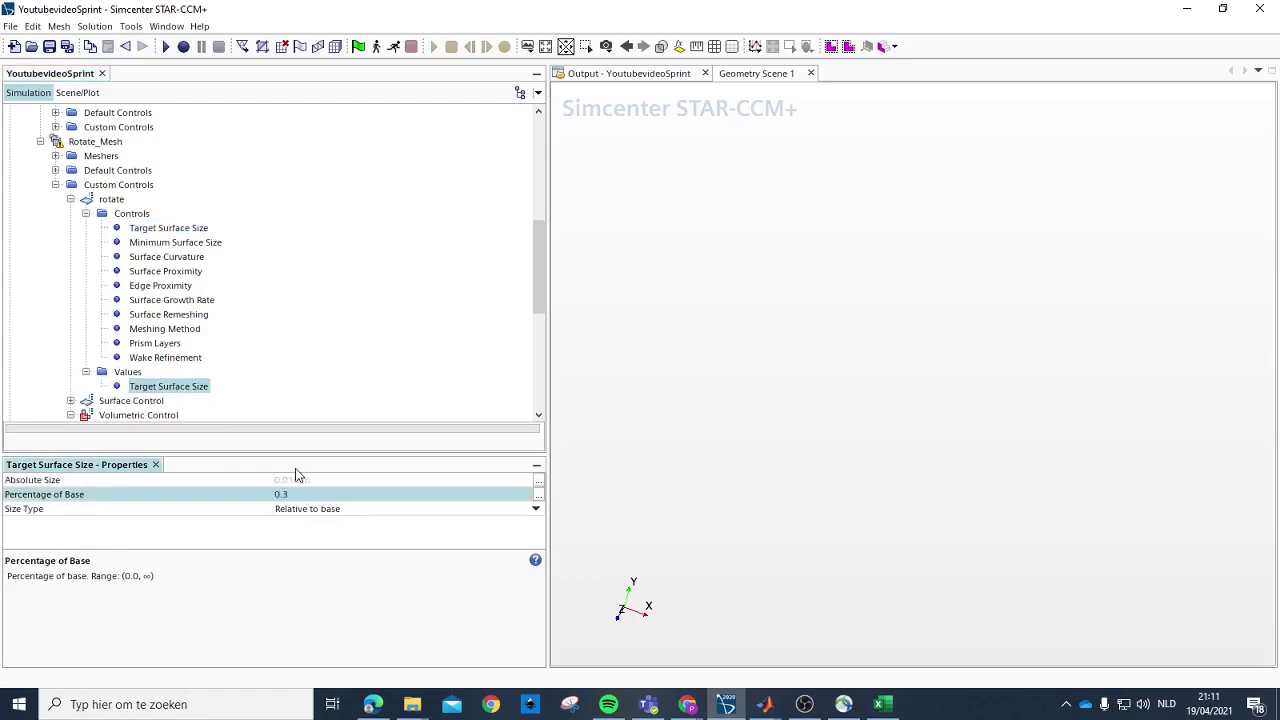
click(70, 199)
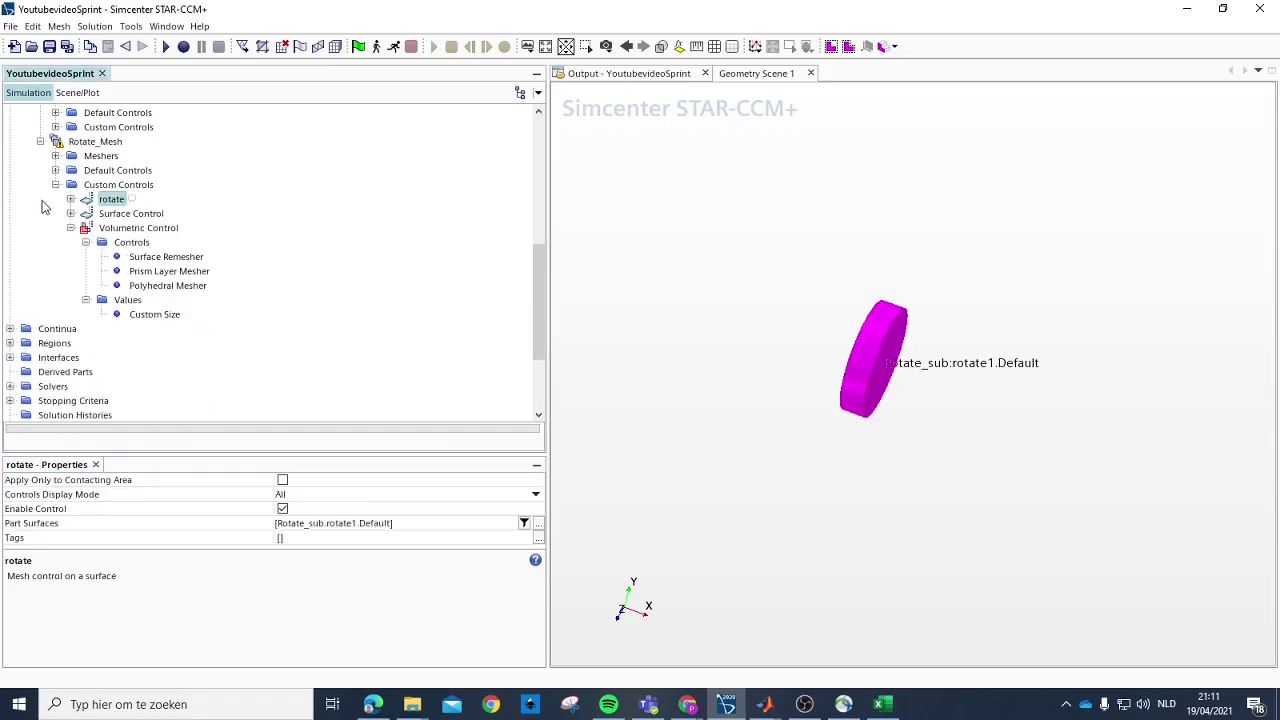
Step: Rename the remaining Surface Control, which covers the propeller surfaces, as Prop
click(131, 214)
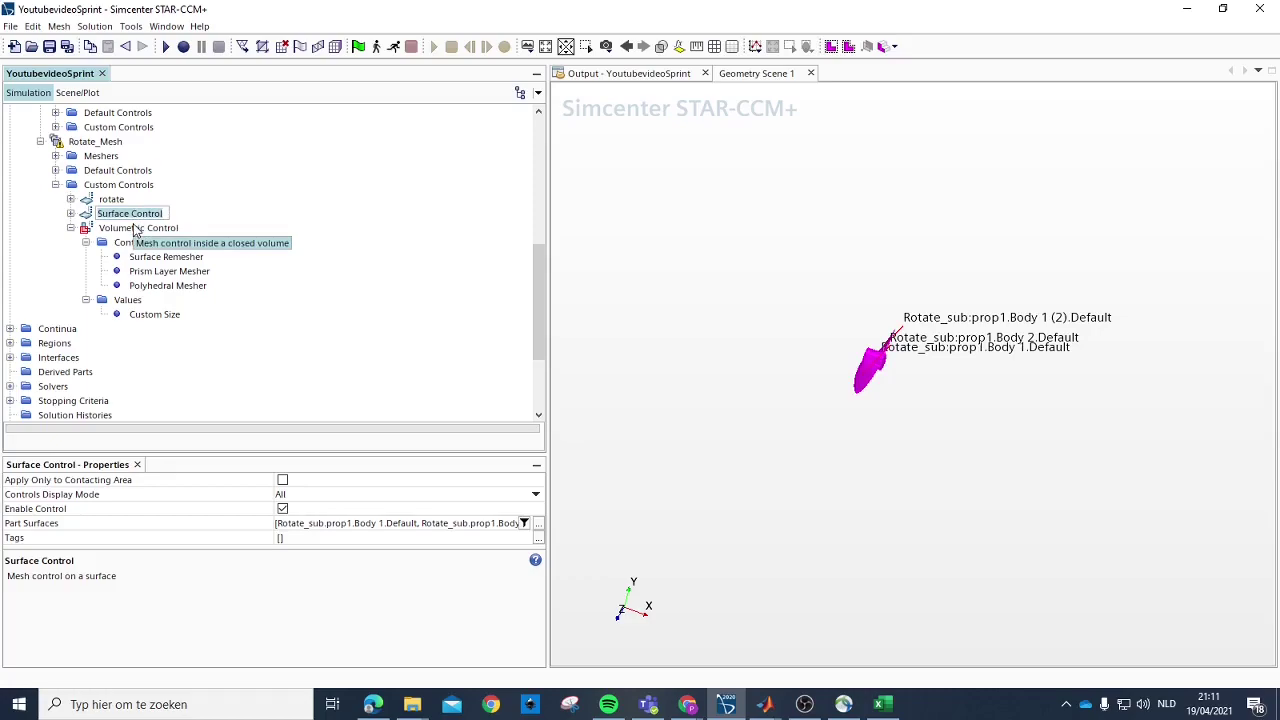
text(Prop)
key(Return)
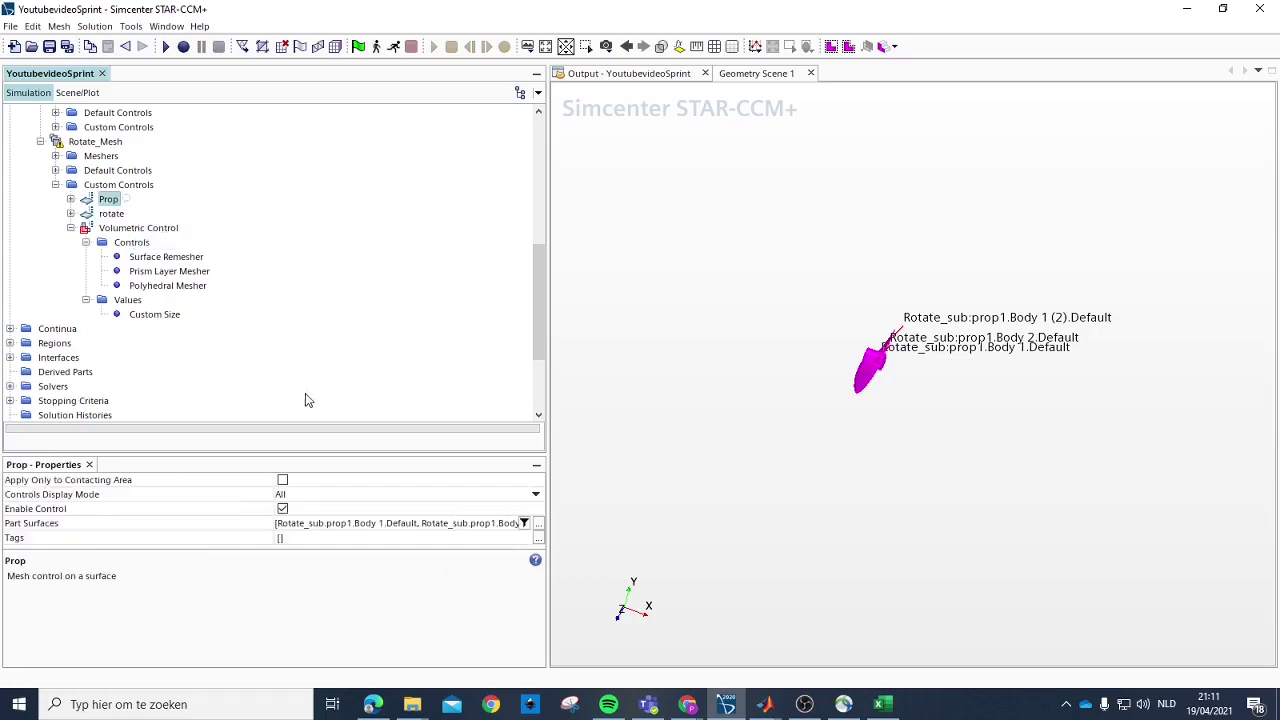
Step: Set both the target surface size and the minimum surface size of the Prop control to Custom
click(70, 199)
click(87, 214)
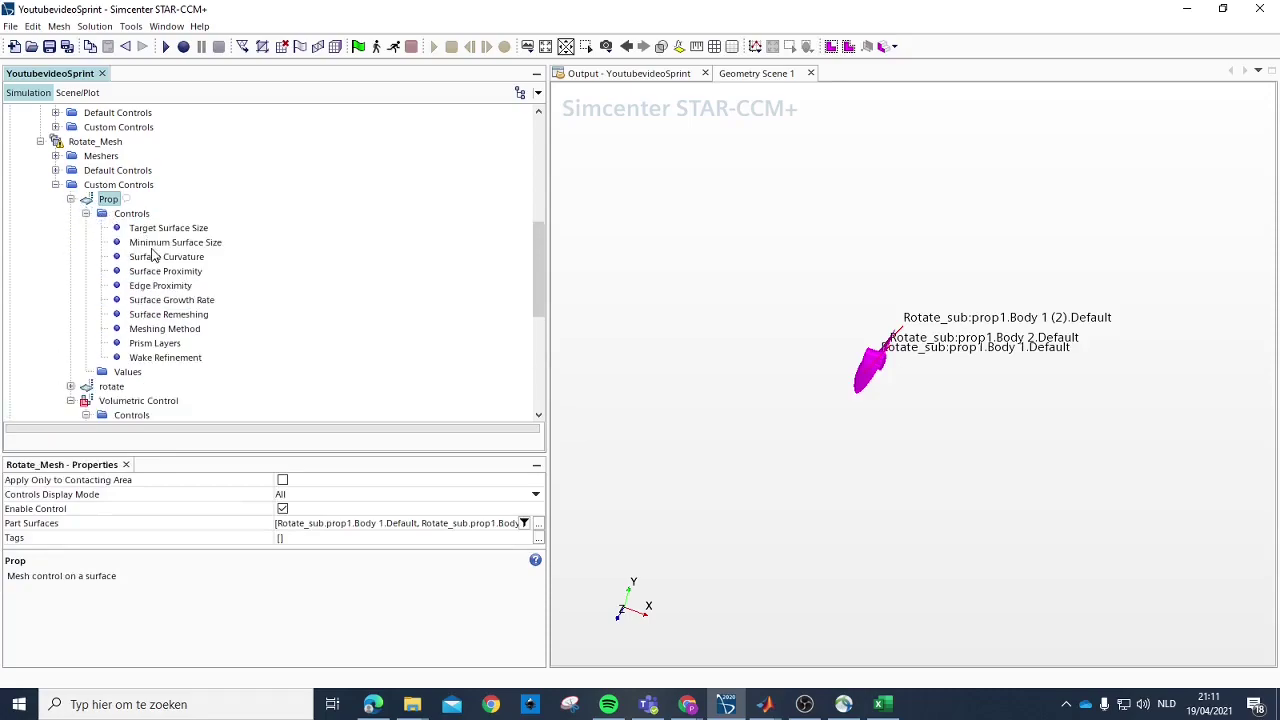
click(178, 230)
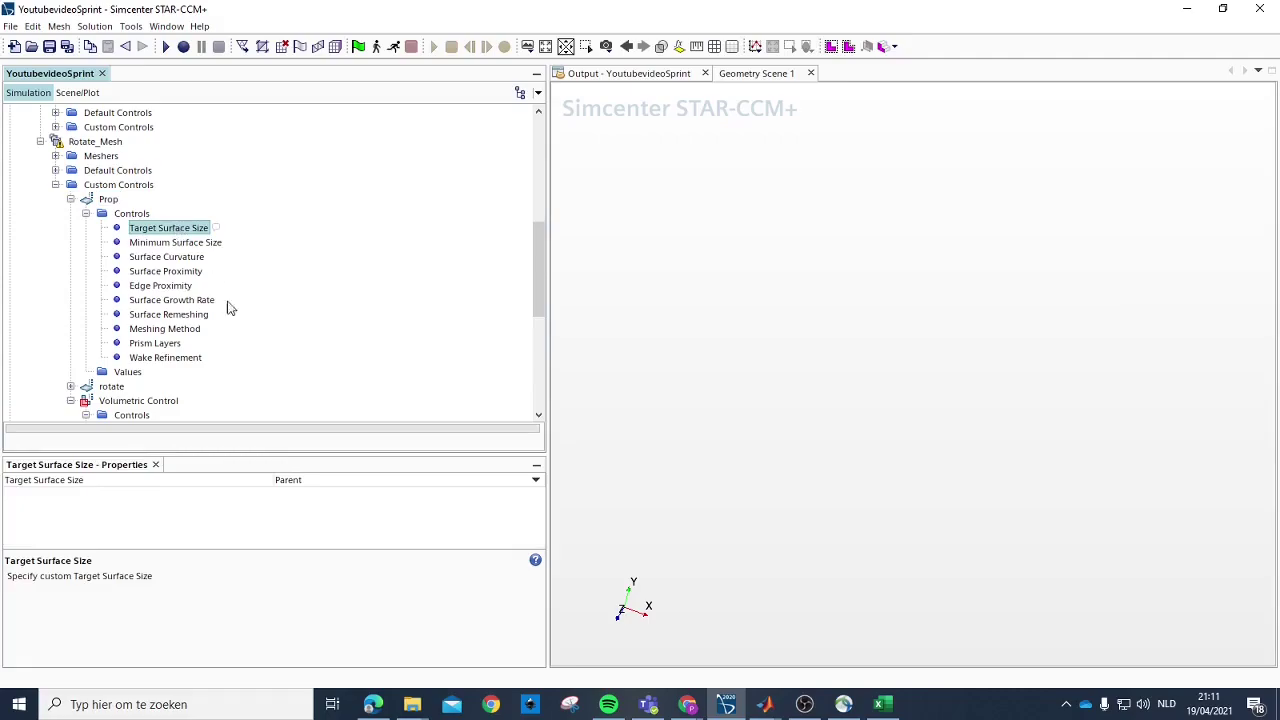
click(314, 482)
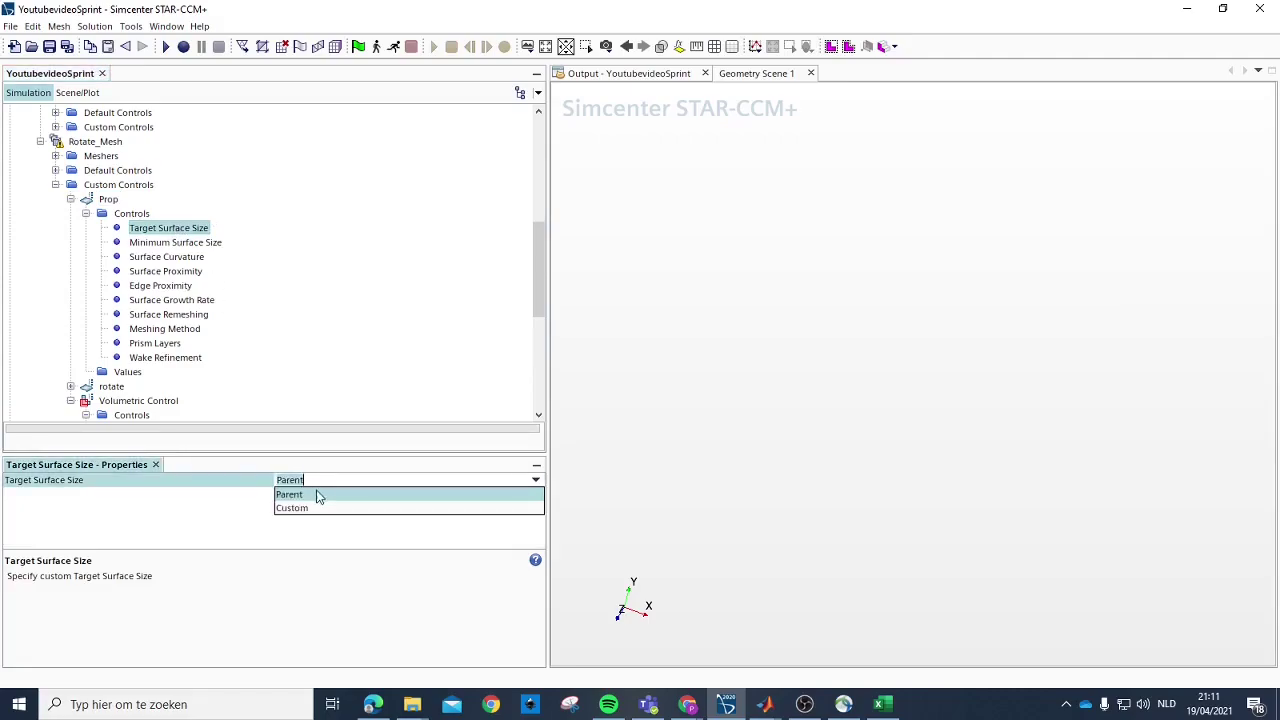
click(310, 508)
click(186, 243)
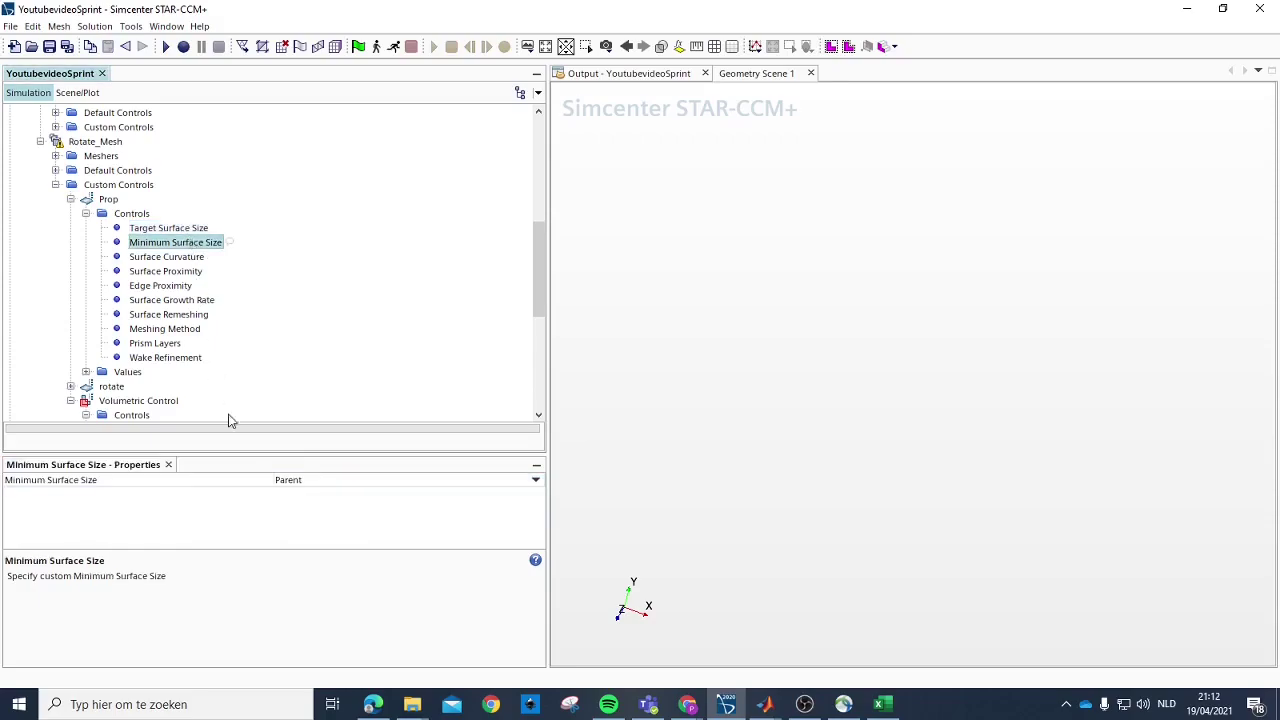
click(326, 481)
click(311, 509)
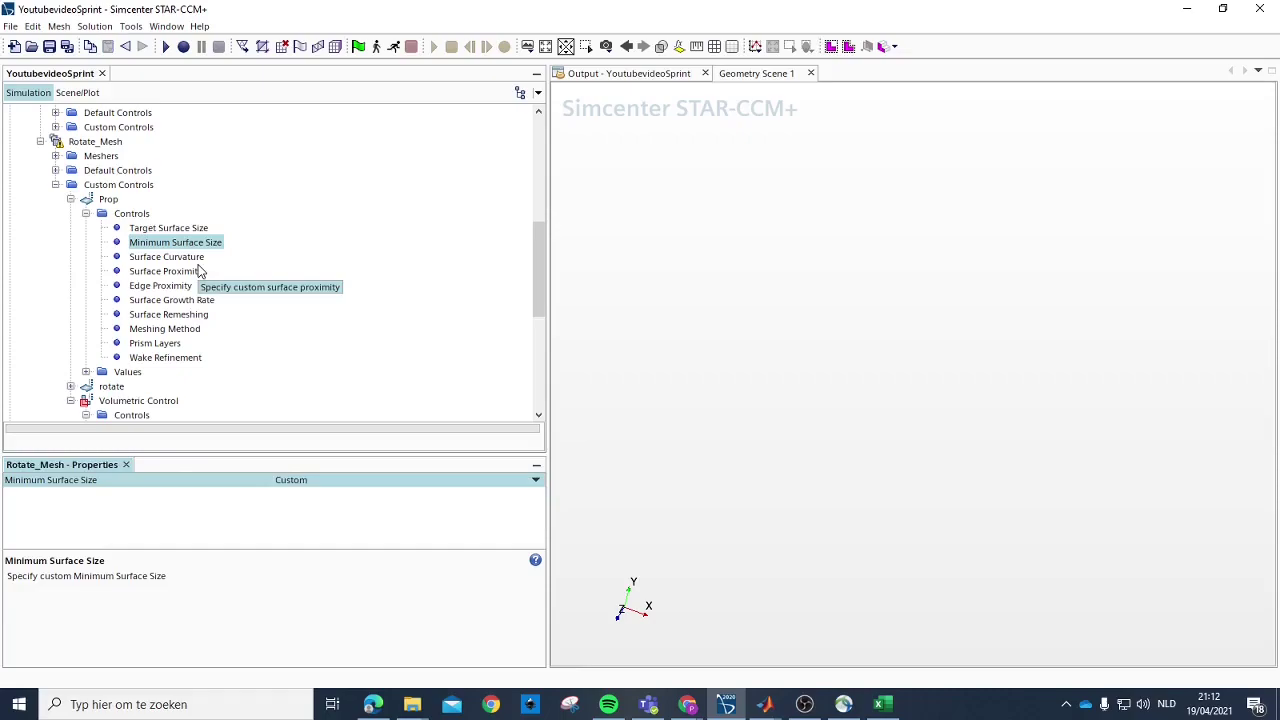
Step: Return the rotate control's target surface size to Parent
click(82, 387)
click(71, 387)
scroll(78, 380, down, 1)
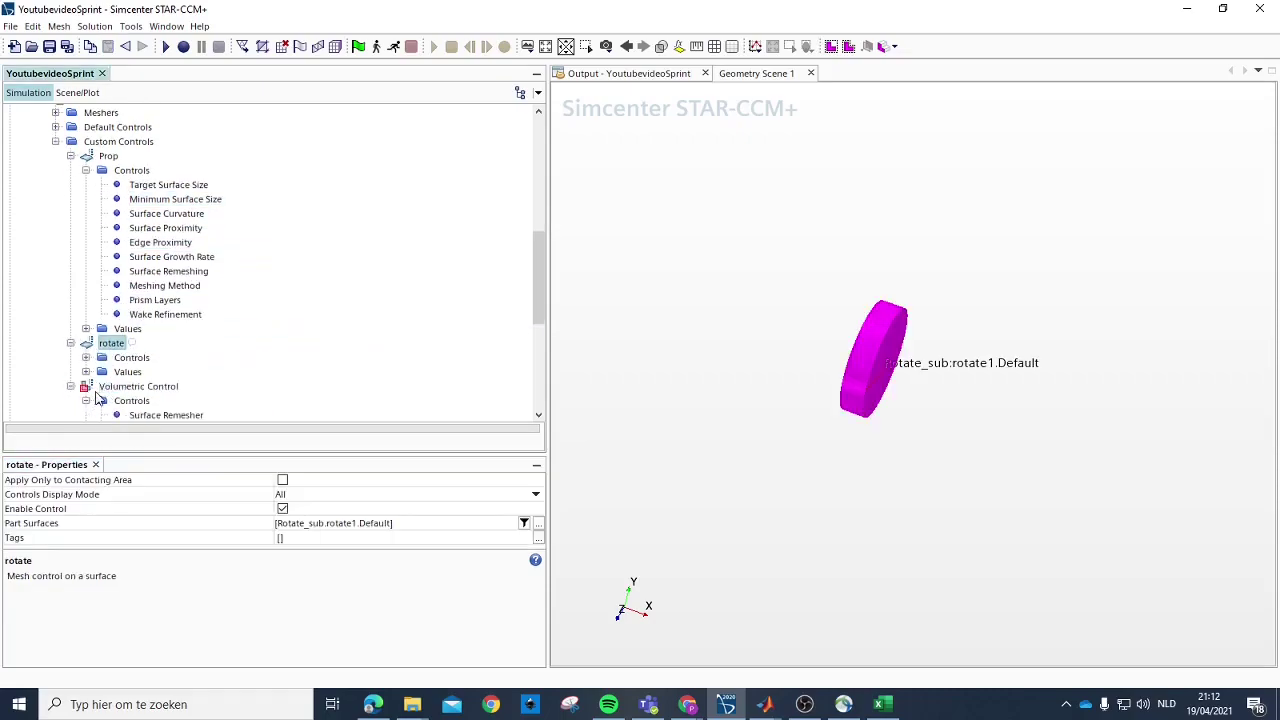
click(86, 372)
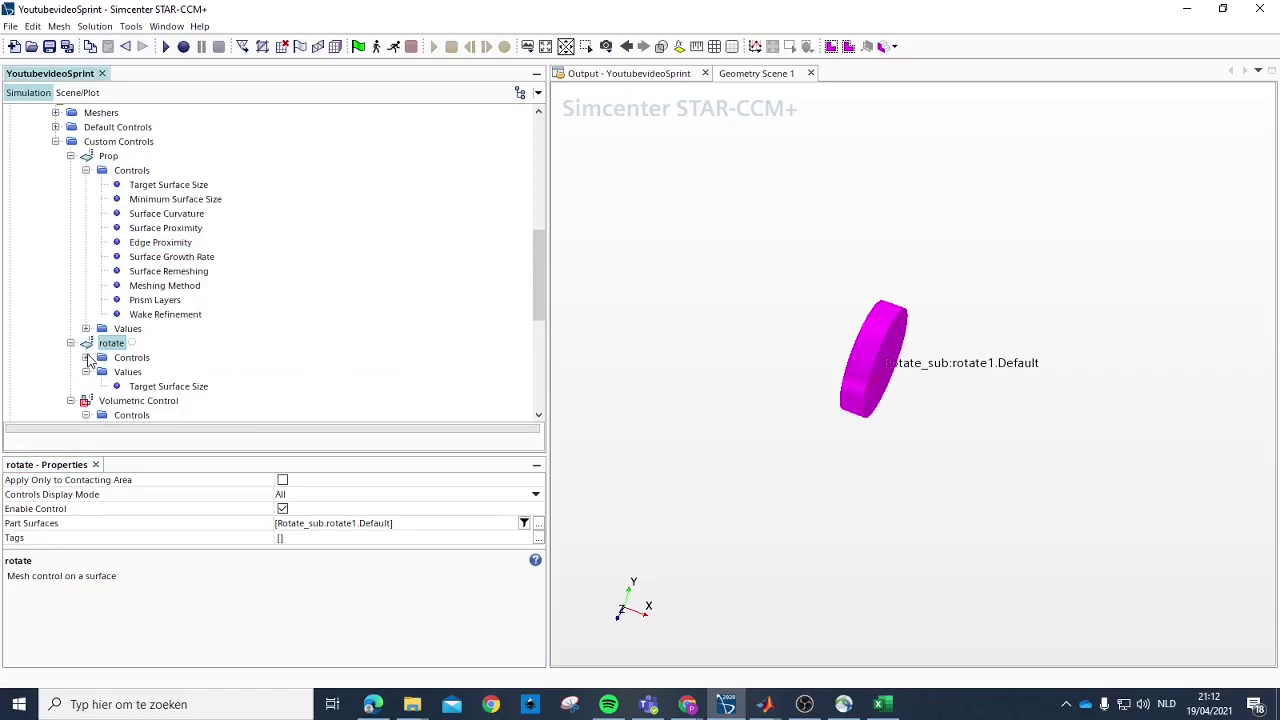
click(86, 357)
click(168, 285)
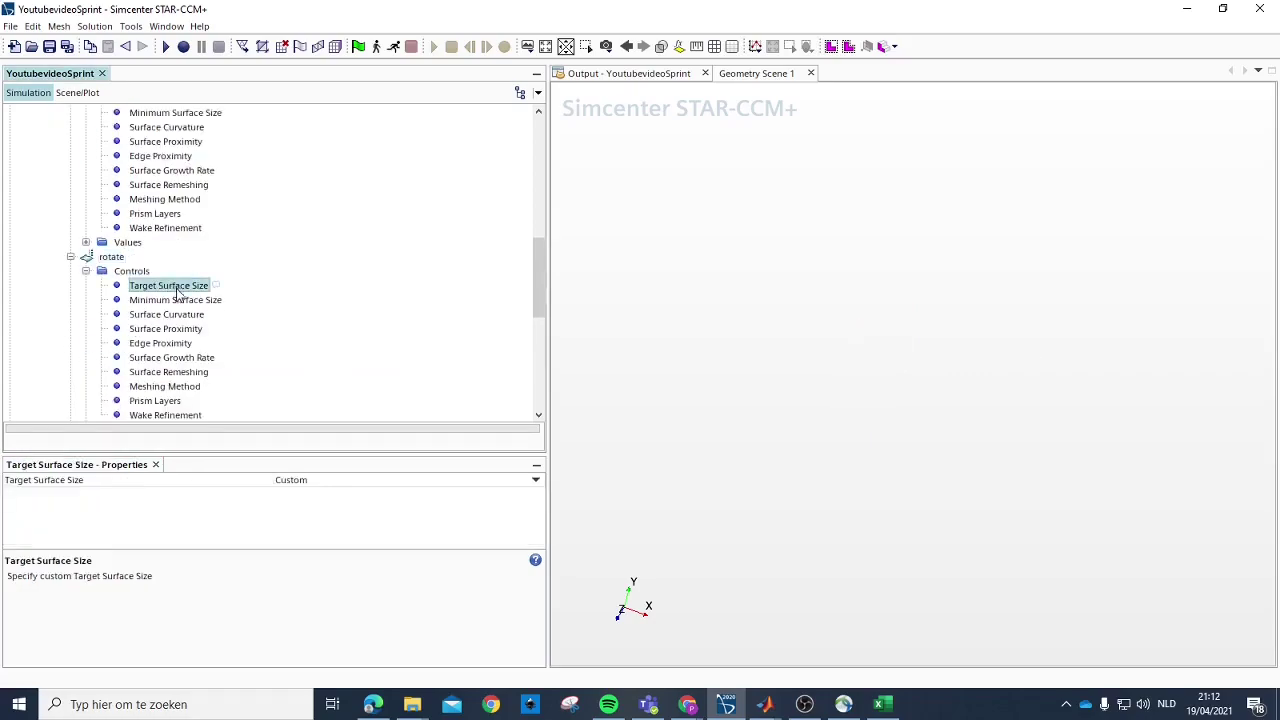
click(293, 481)
click(310, 492)
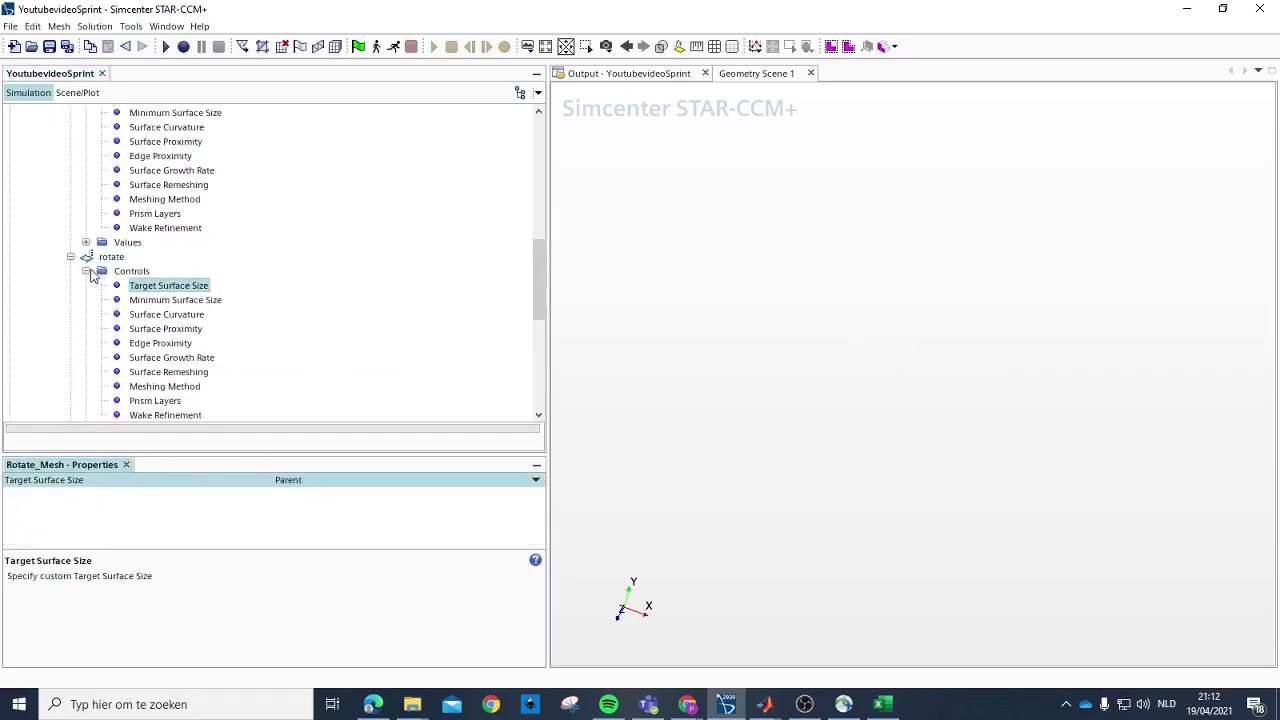
click(70, 257)
scroll(142, 266, up, 2)
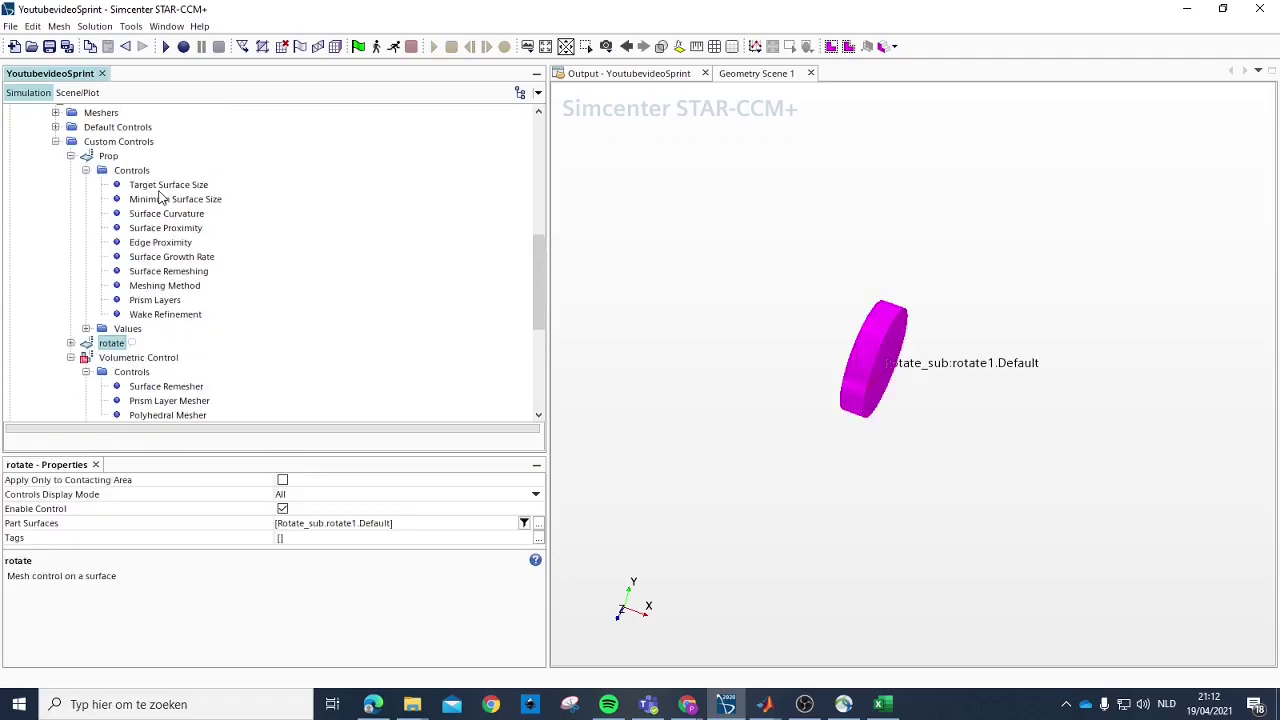
Step: Review the Prop control's target and minimum surface size settings and the surface assigned to the rotate control
click(160, 186)
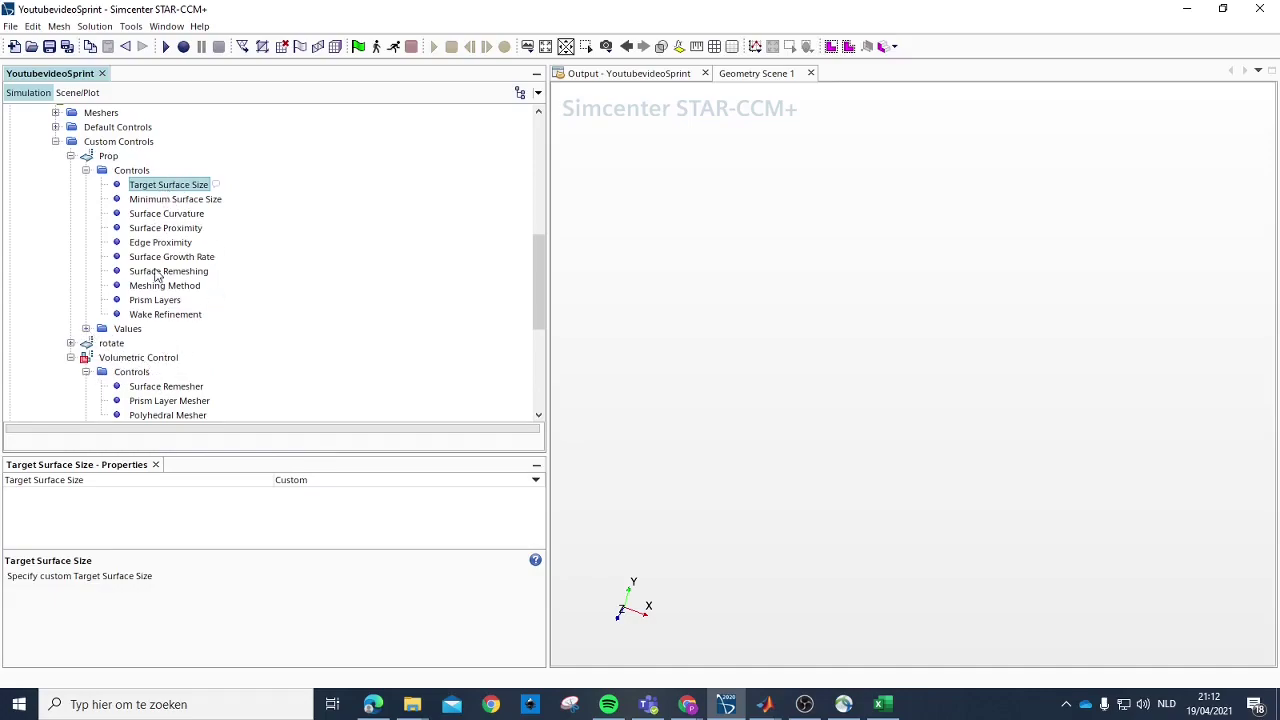
click(102, 345)
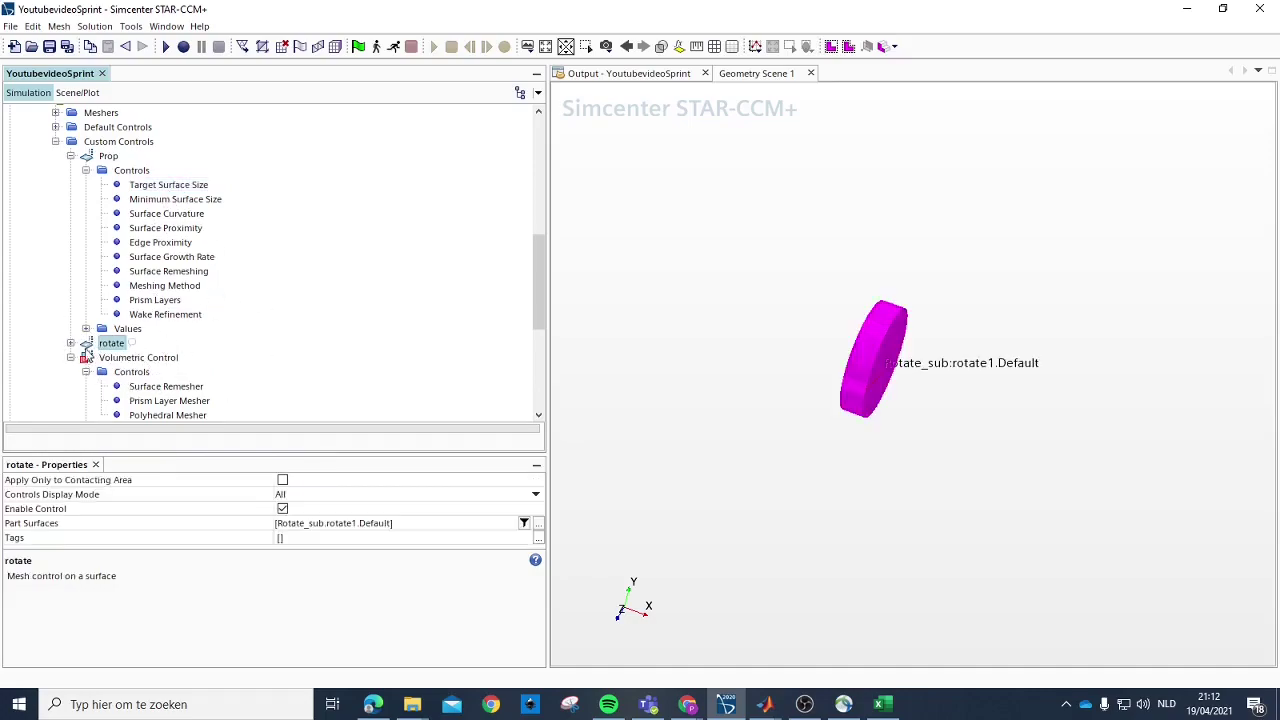
drag(910, 303, 837, 388)
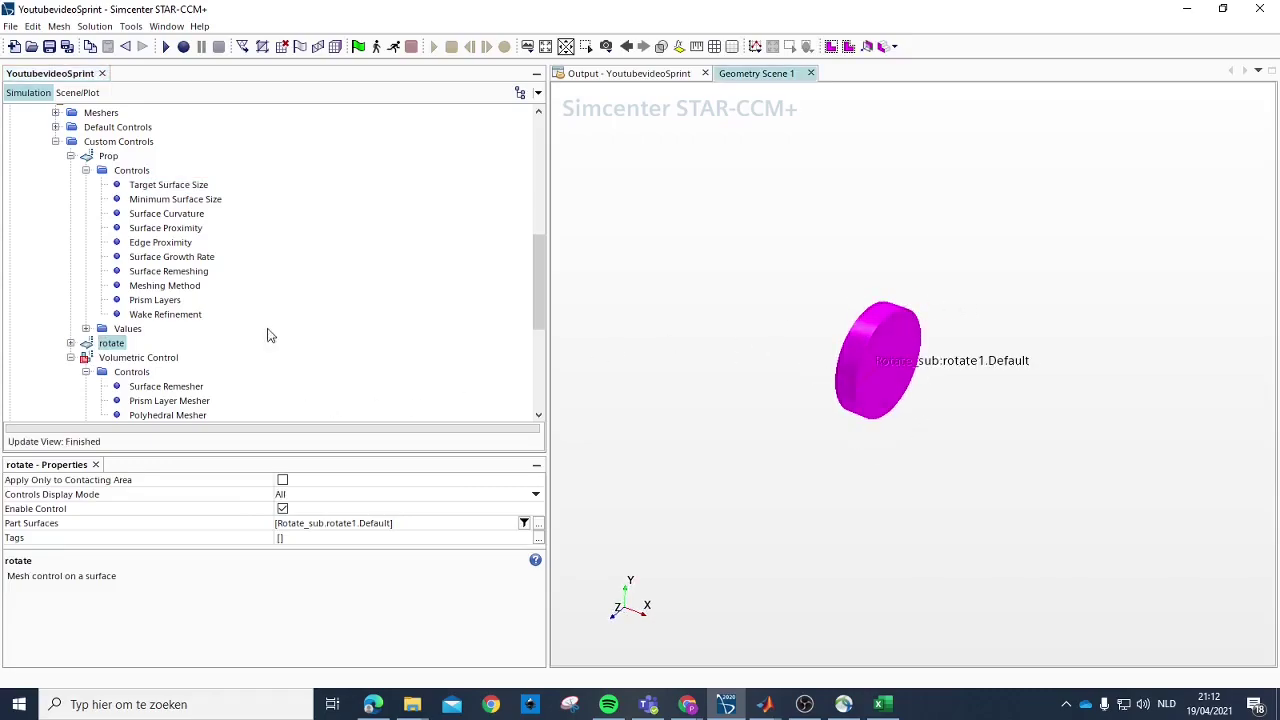
click(190, 186)
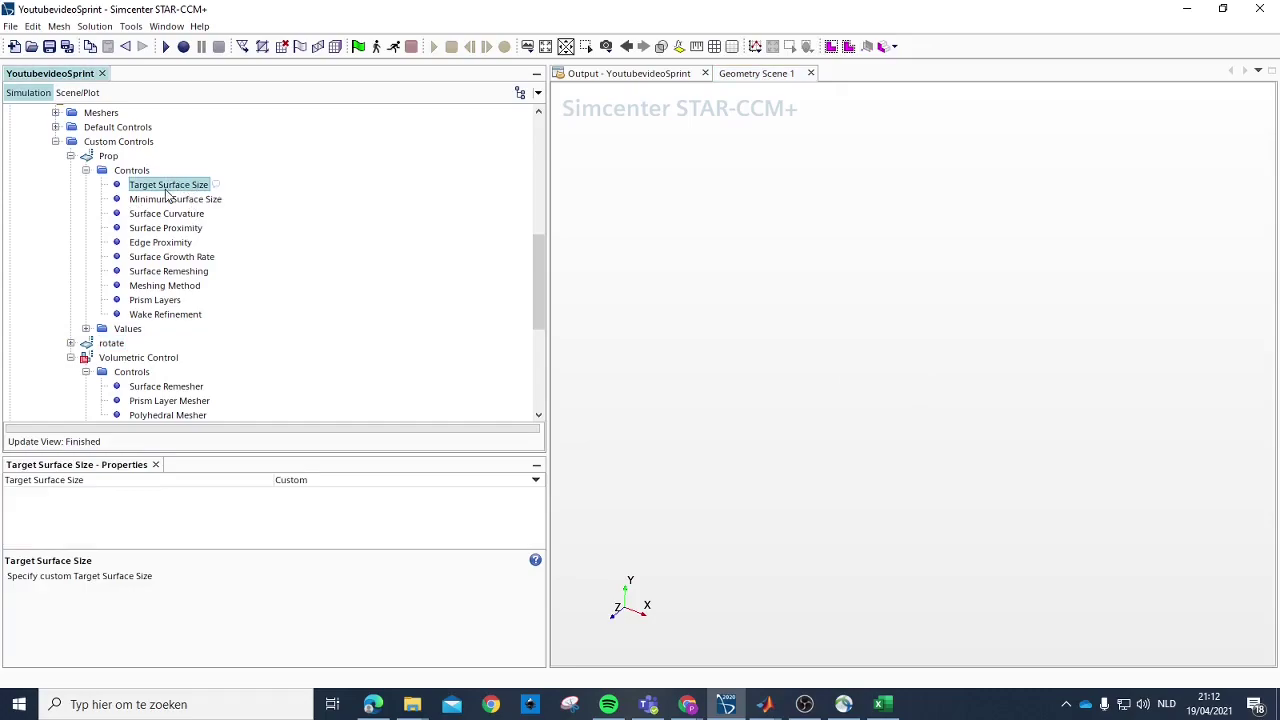
click(150, 203)
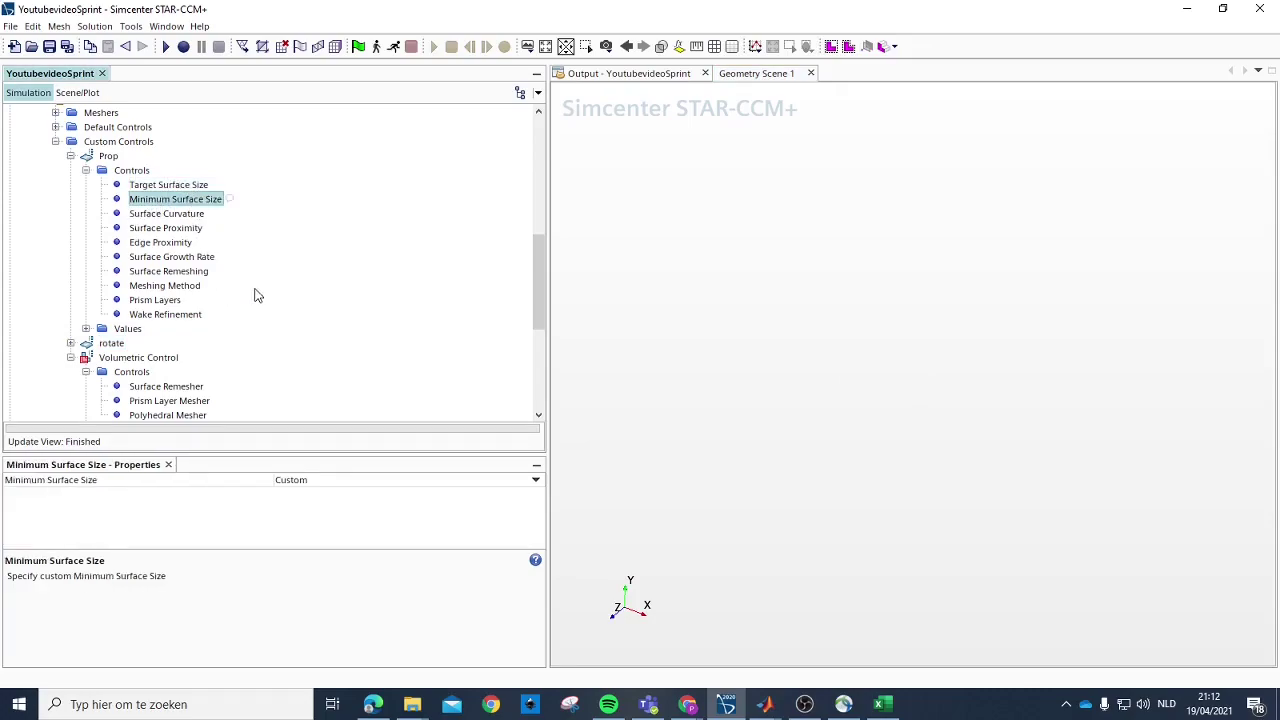
Step: Set both the surface curvature and the surface growth rate of the Prop control to Custom
click(180, 214)
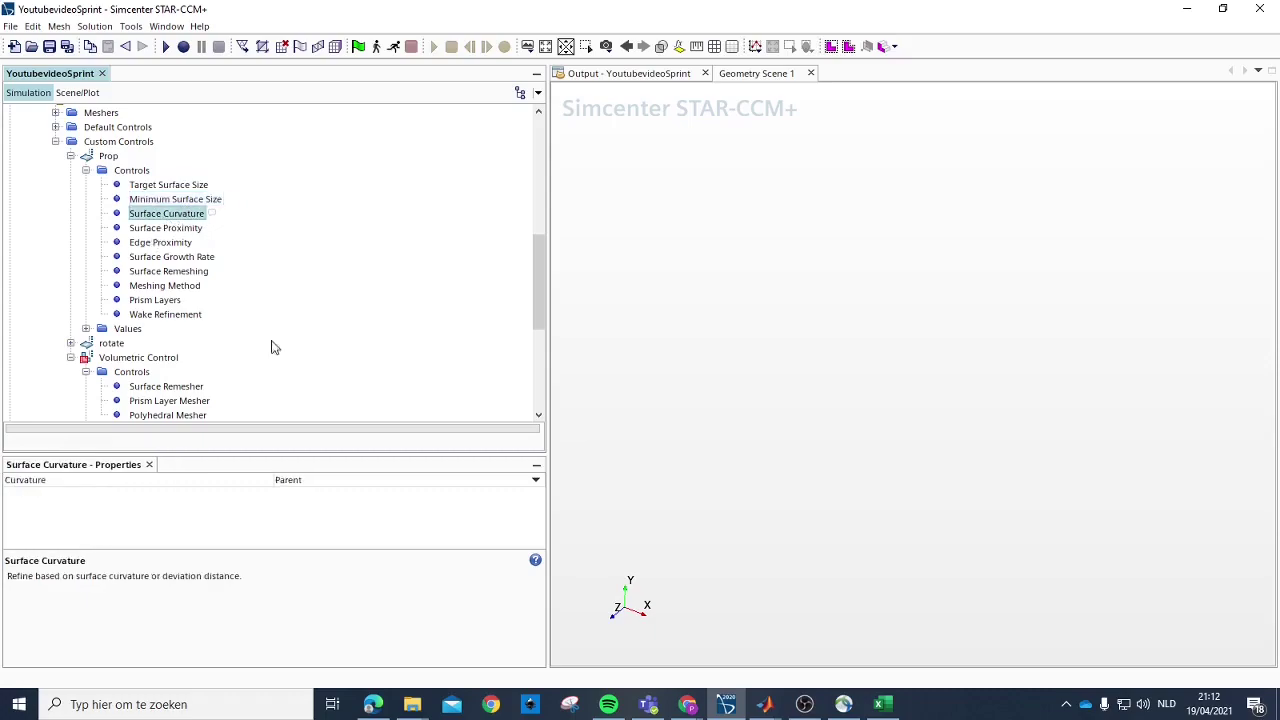
click(314, 490)
click(309, 491)
click(316, 508)
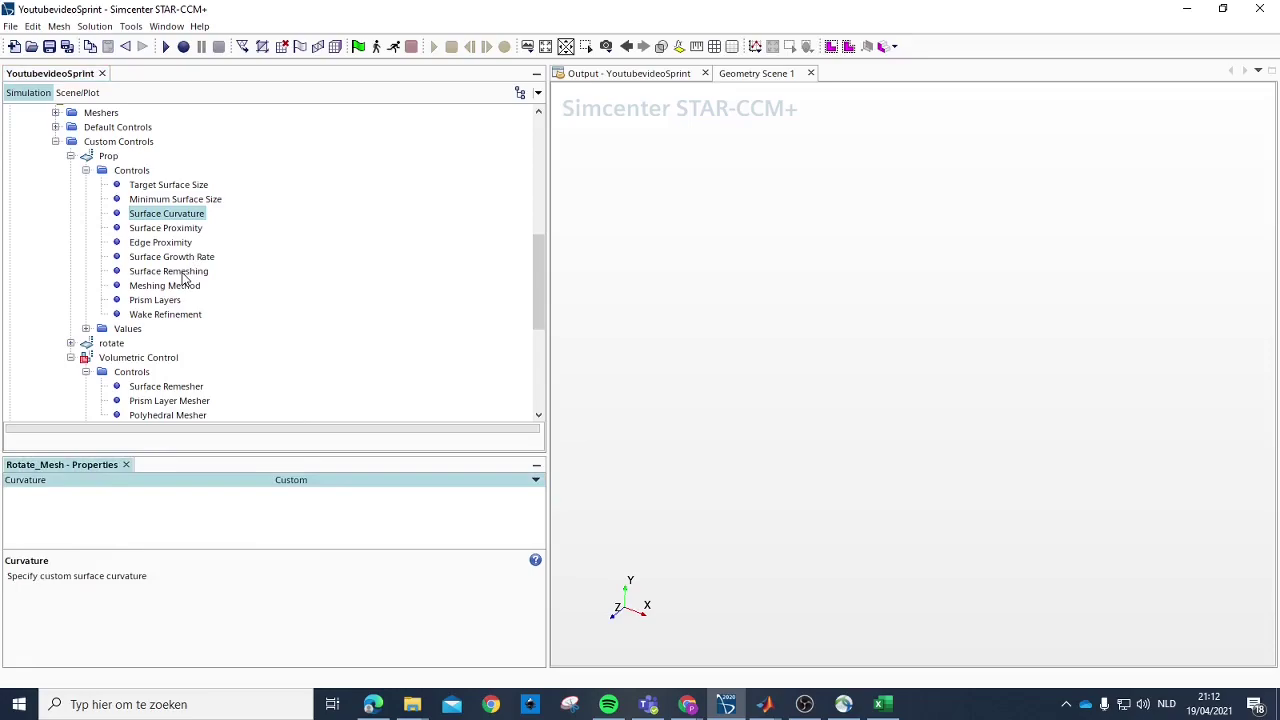
click(178, 257)
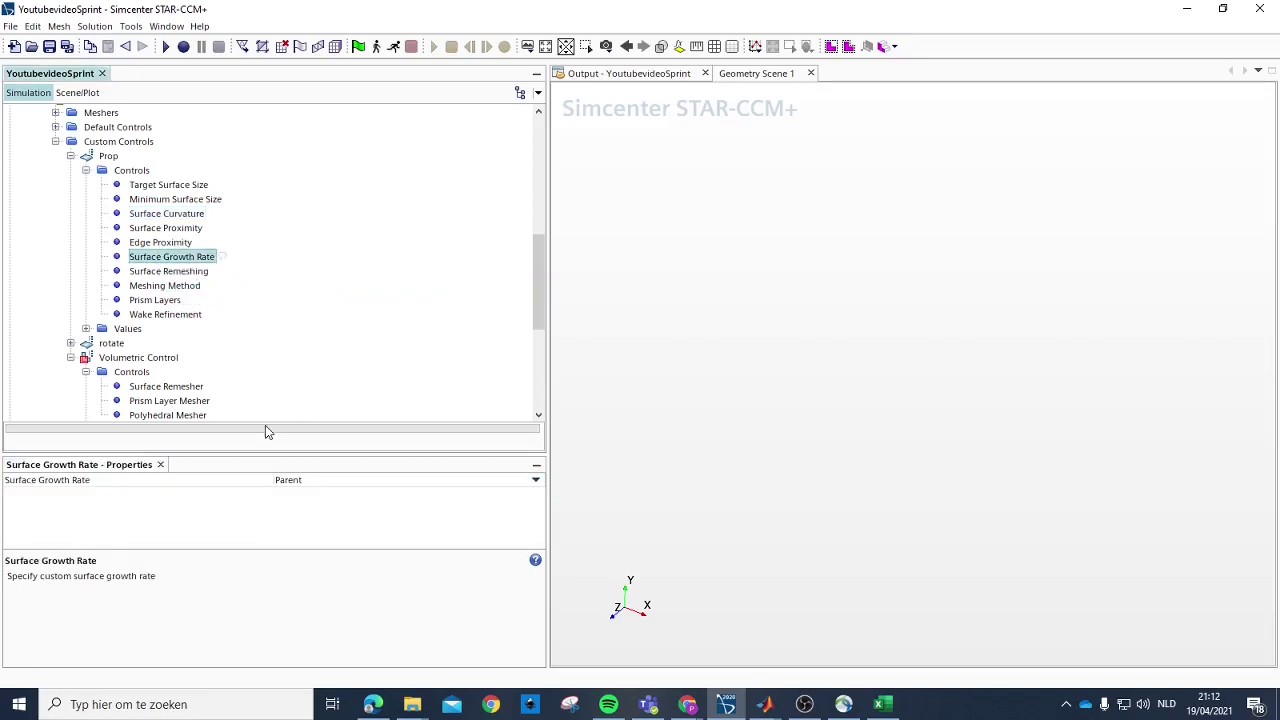
click(294, 483)
click(315, 509)
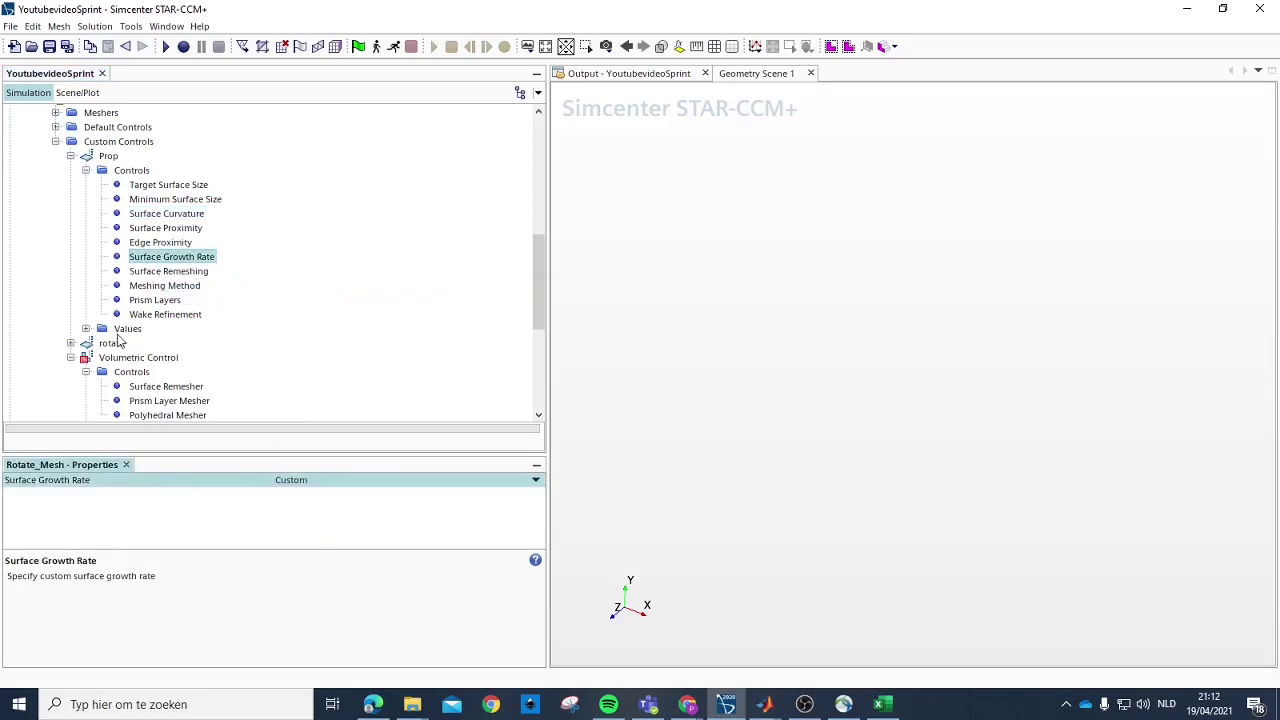
Step: Set the Prop control's target surface size to 0.04 percent of base
click(86, 328)
click(200, 344)
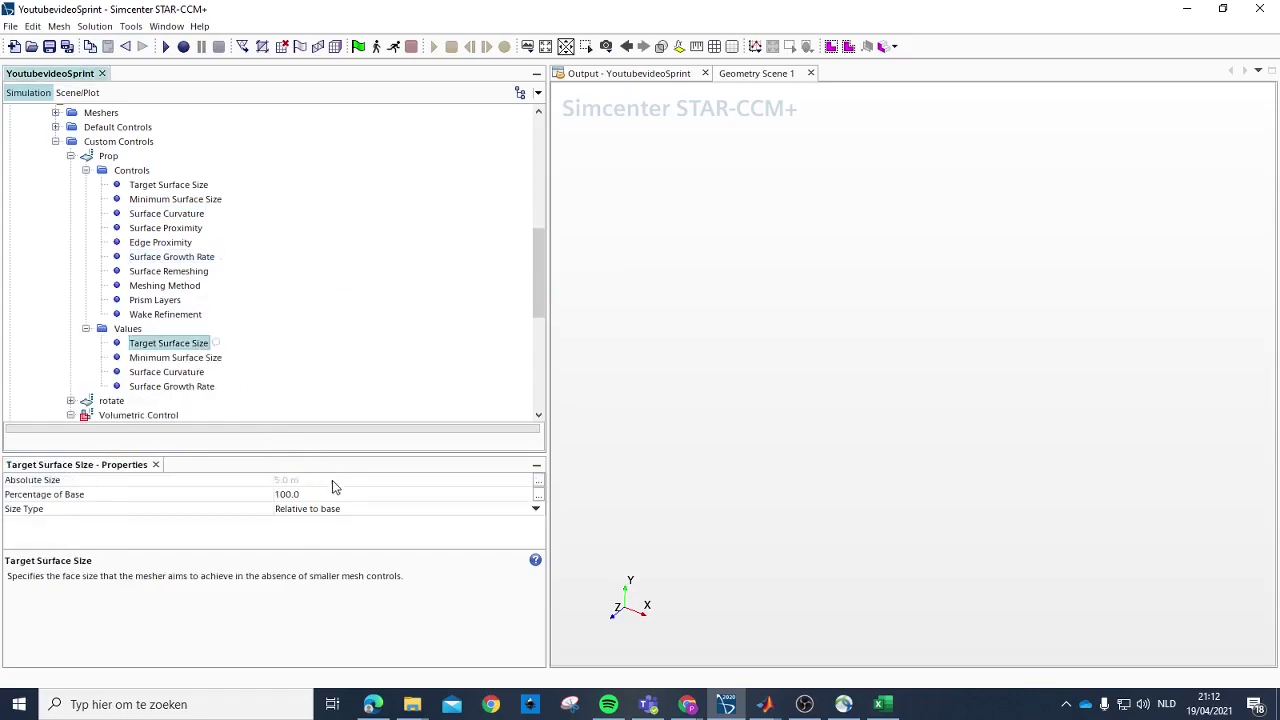
click(324, 492)
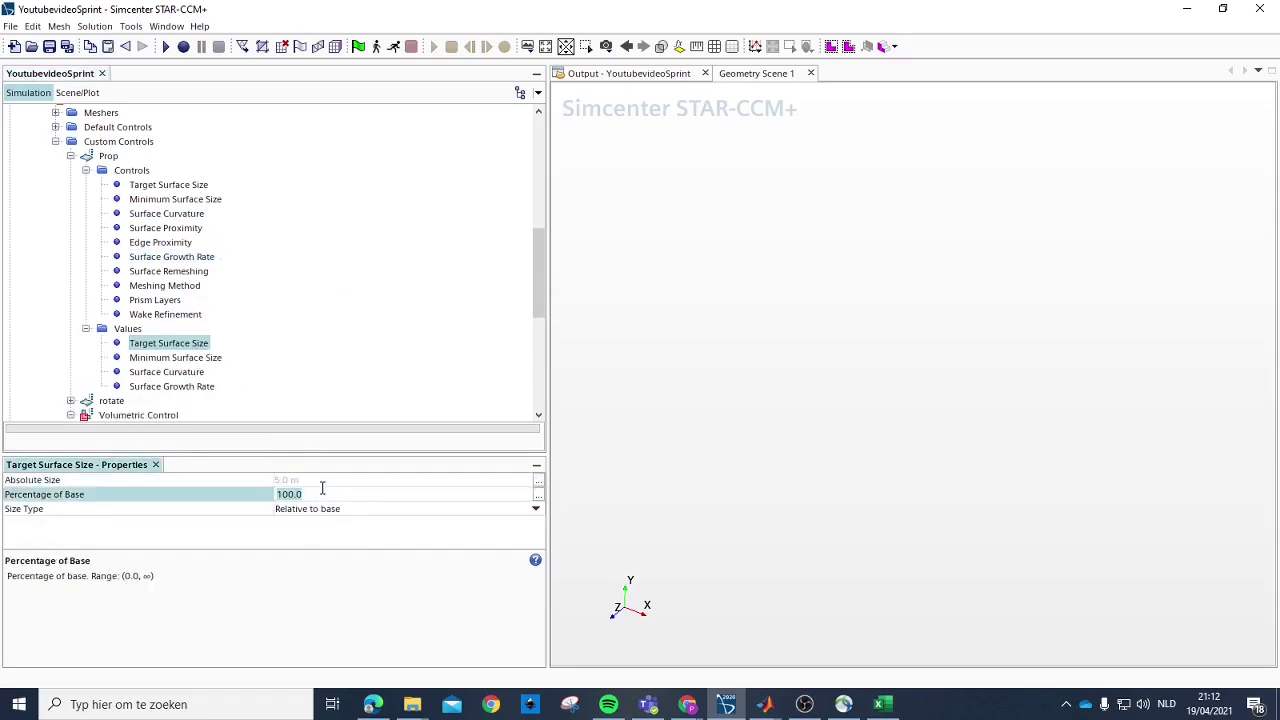
text(0.0)
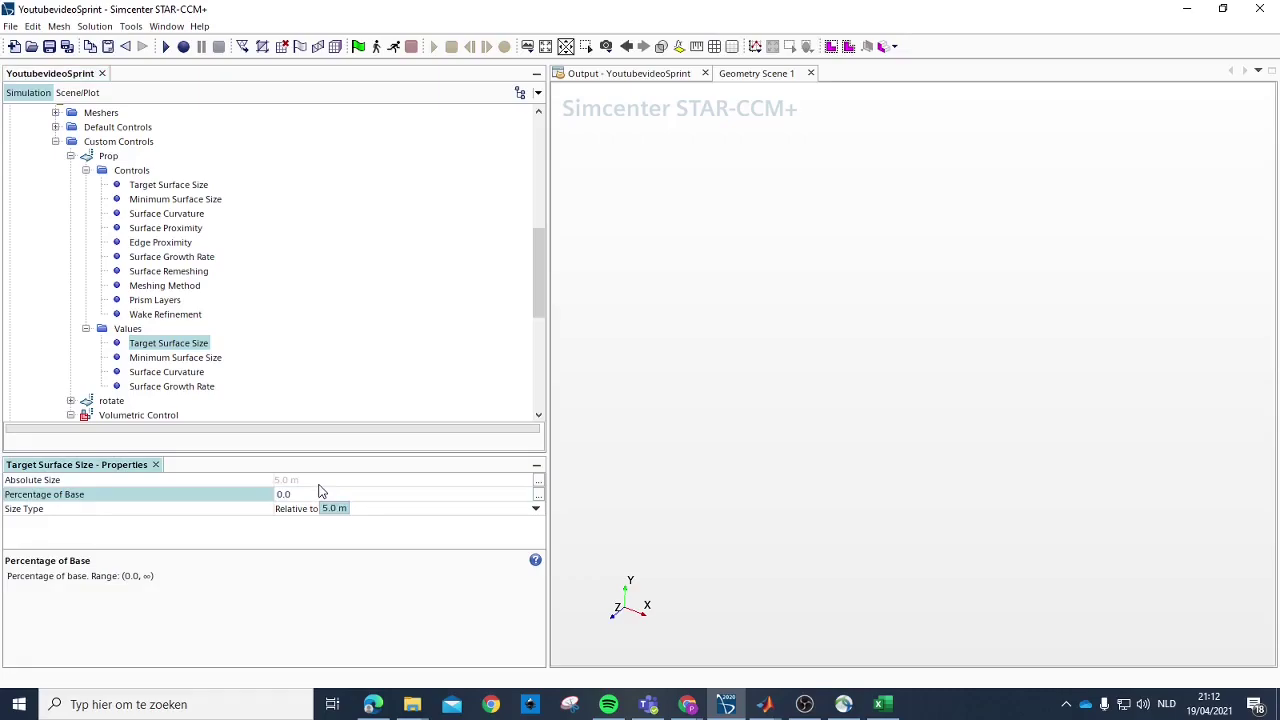
Step: Set the Prop control's minimum surface size to 0.02 percent of base and recheck the target surface size
click(176, 358)
click(313, 492)
text(0.02)
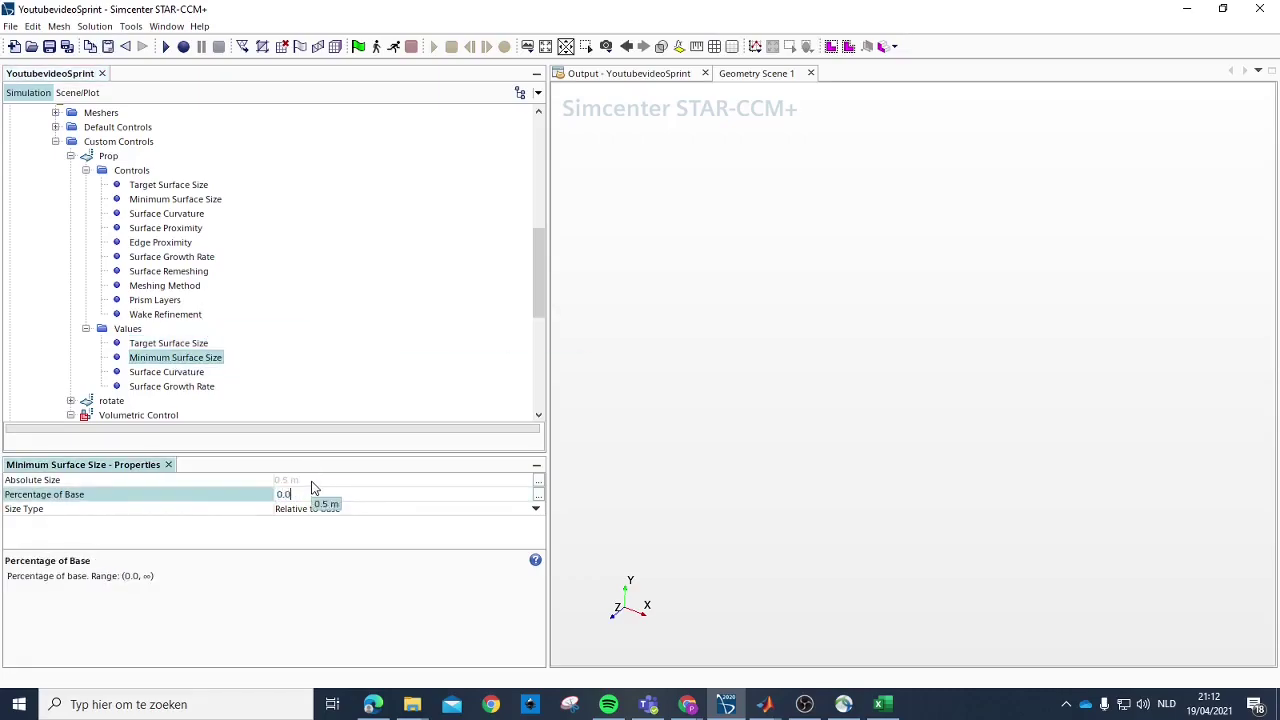
key(Return)
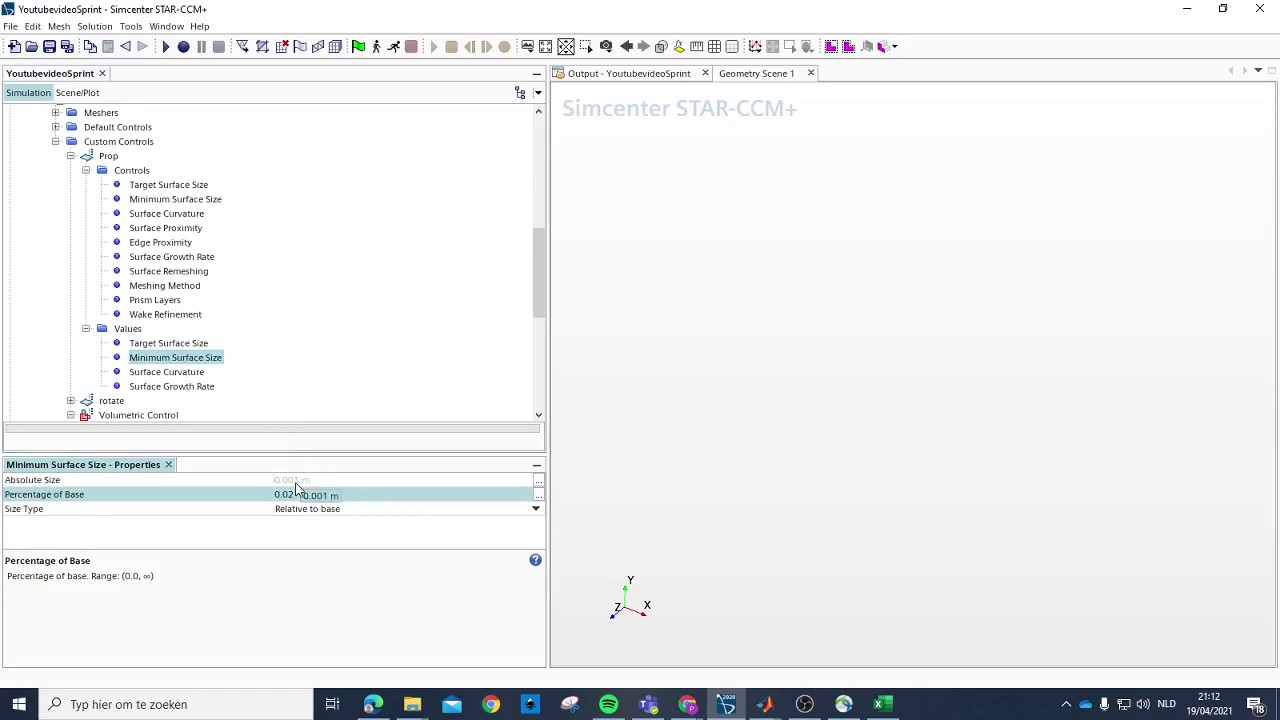
click(198, 345)
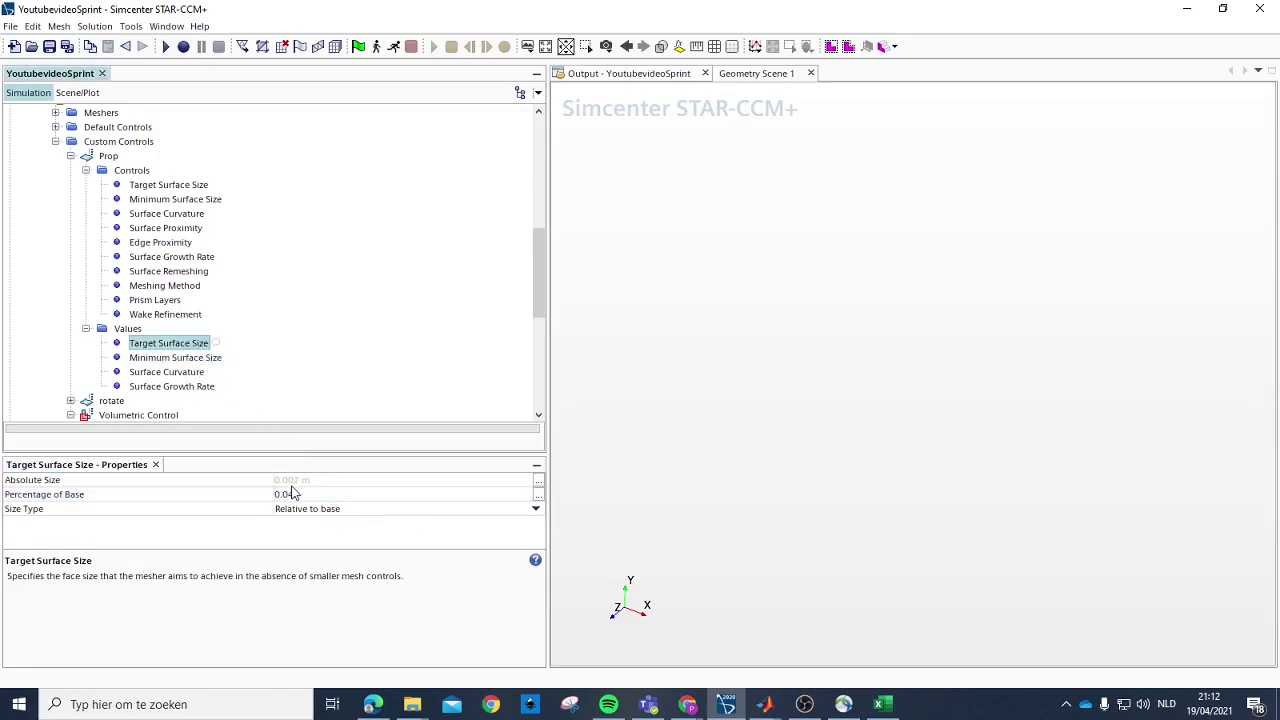
click(190, 358)
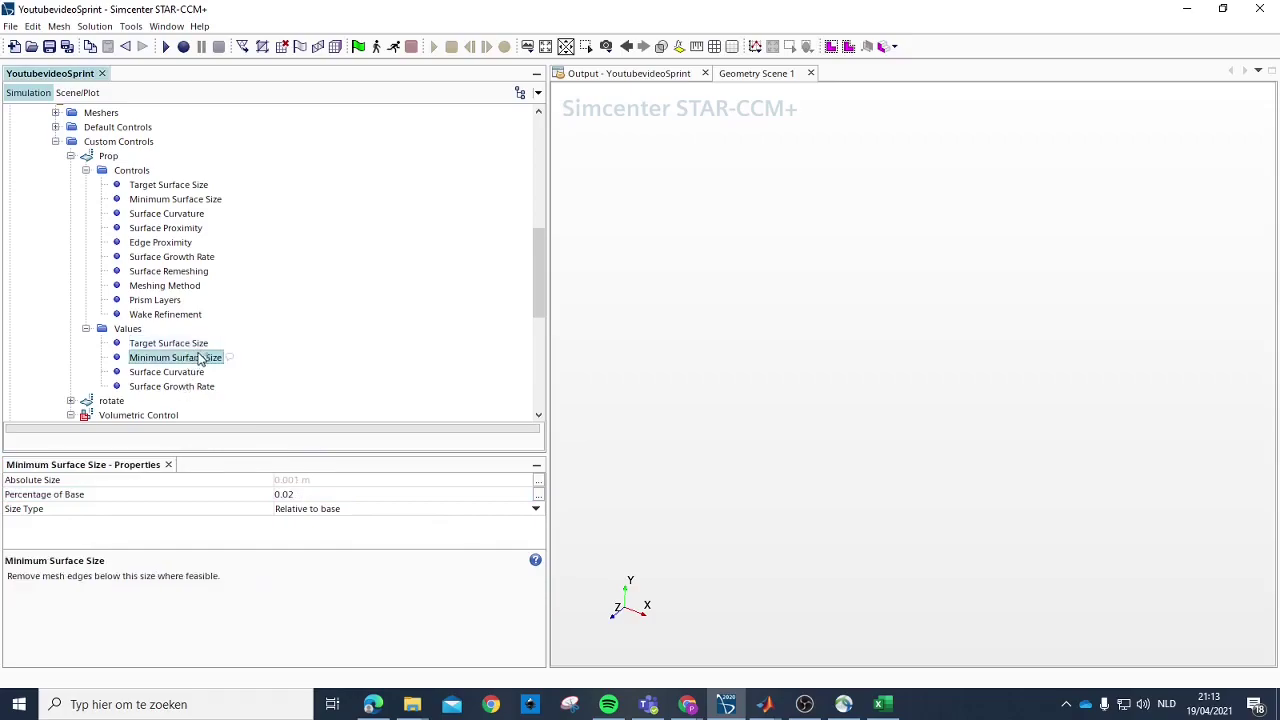
Step: Set the Prop surface curvature to 200 points per circle and enable curvature deviation distance with a maximum of 250 points per circle
click(182, 373)
click(321, 478)
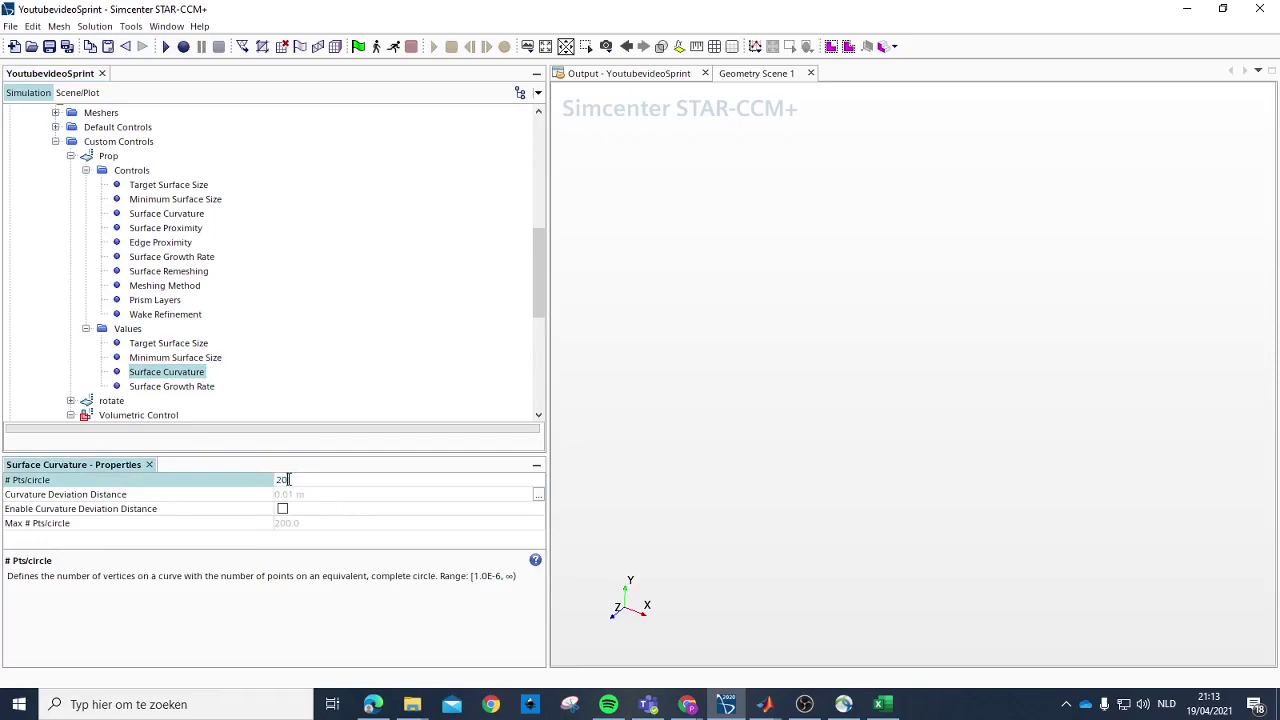
key(Return)
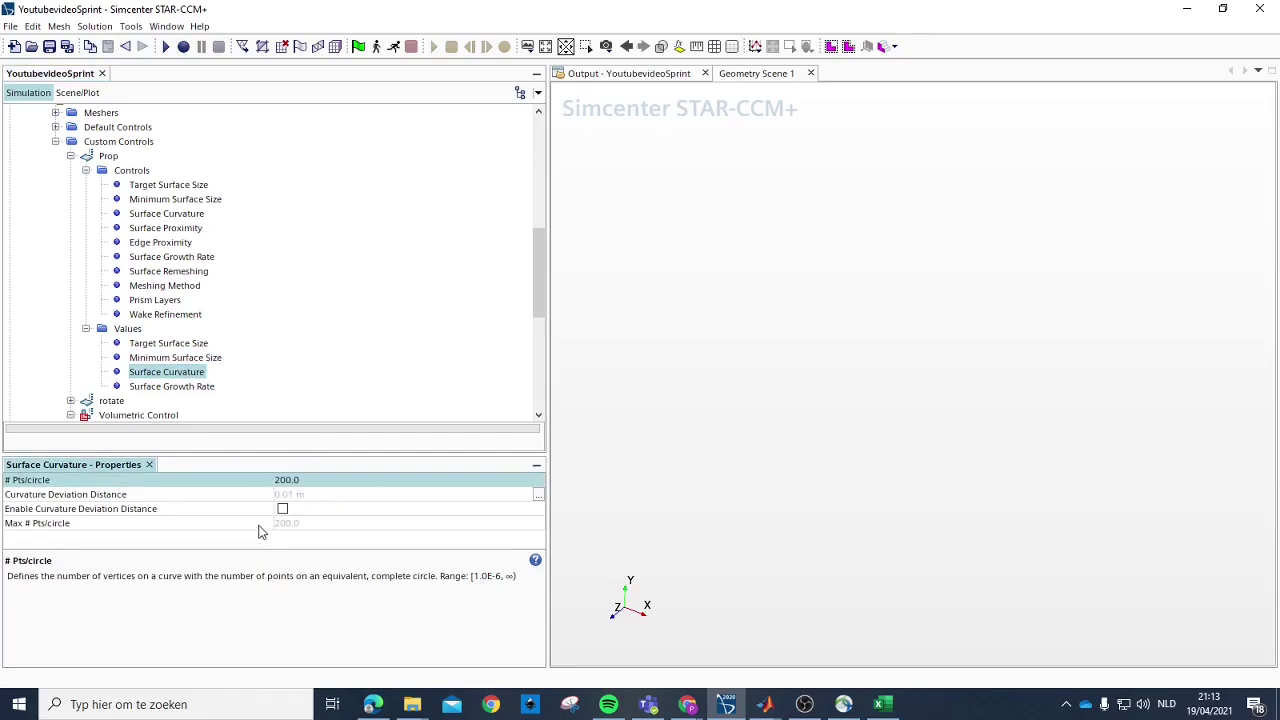
click(283, 510)
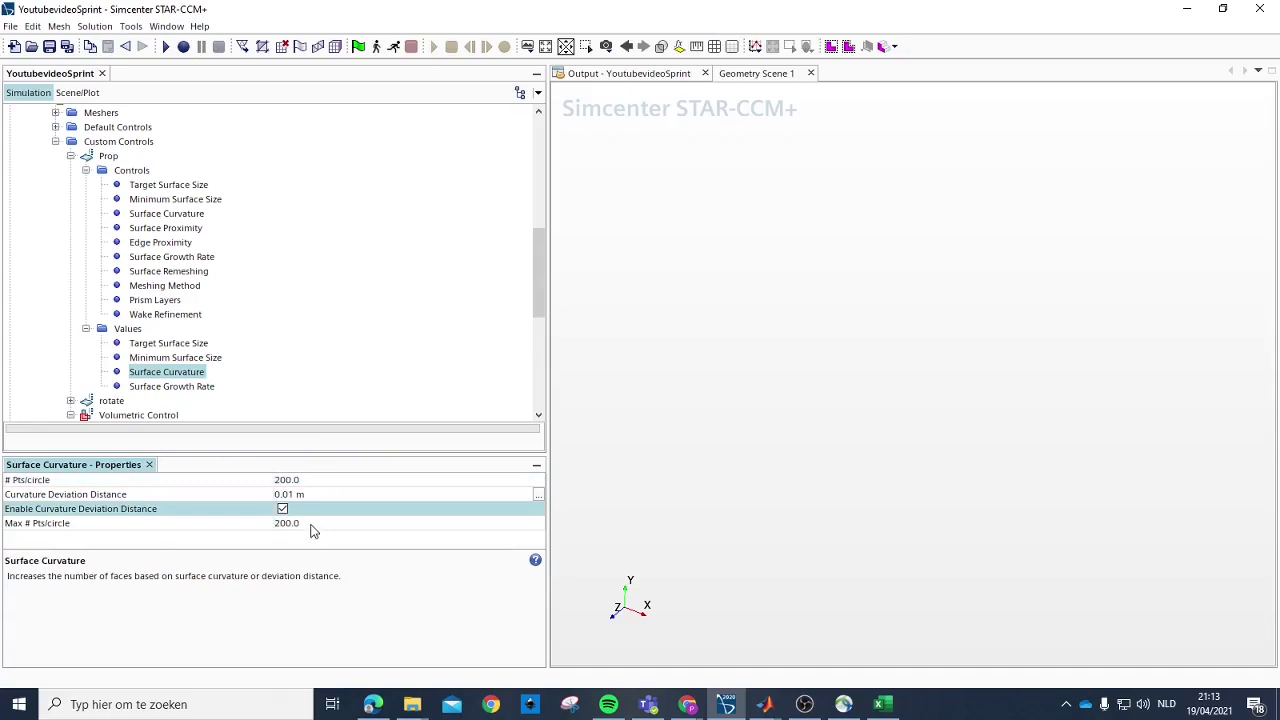
click(307, 523)
text(250)
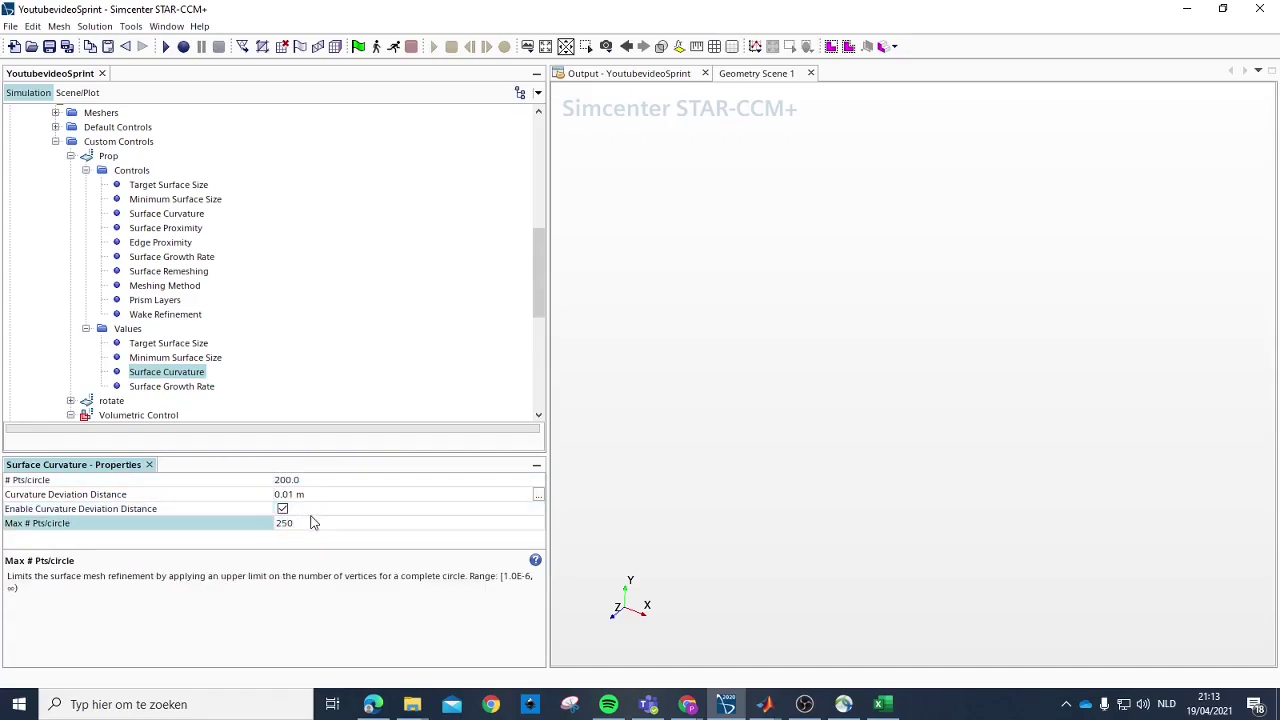
key(Return)
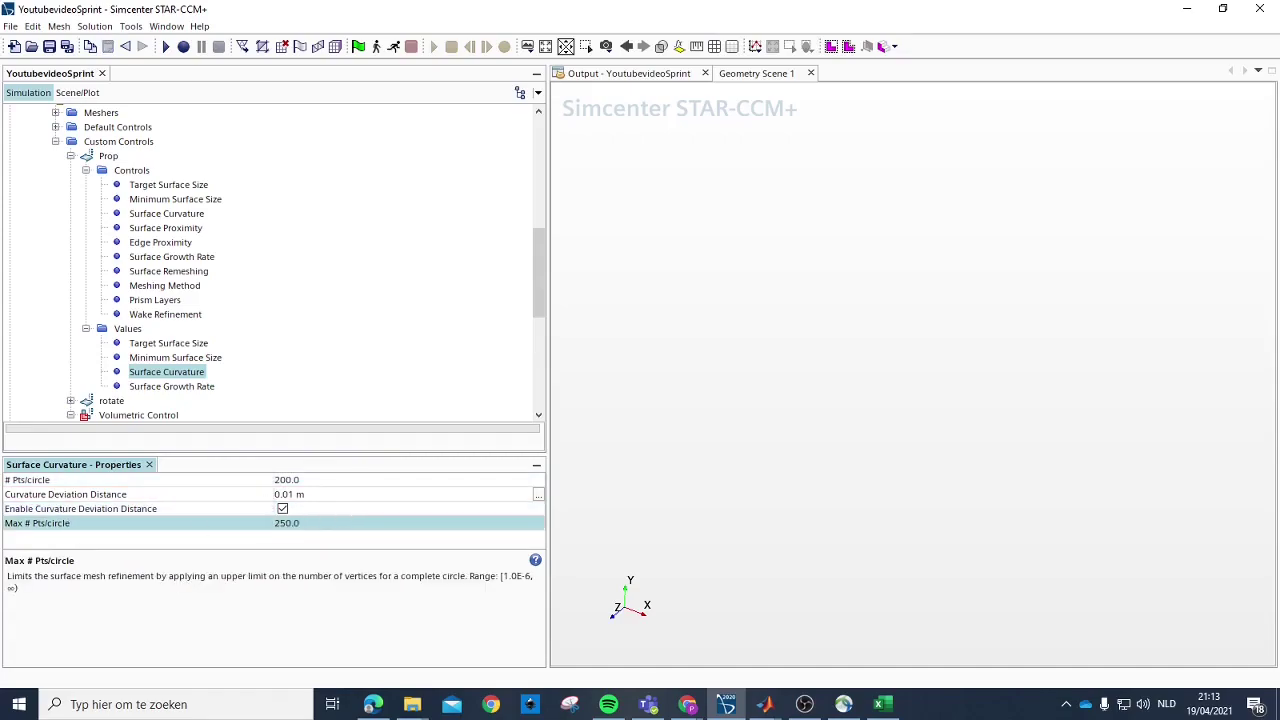
Step: Set the curvature deviation distance of the Prop control to 1.0E-6 m
click(316, 495)
click(313, 494)
text(1e)
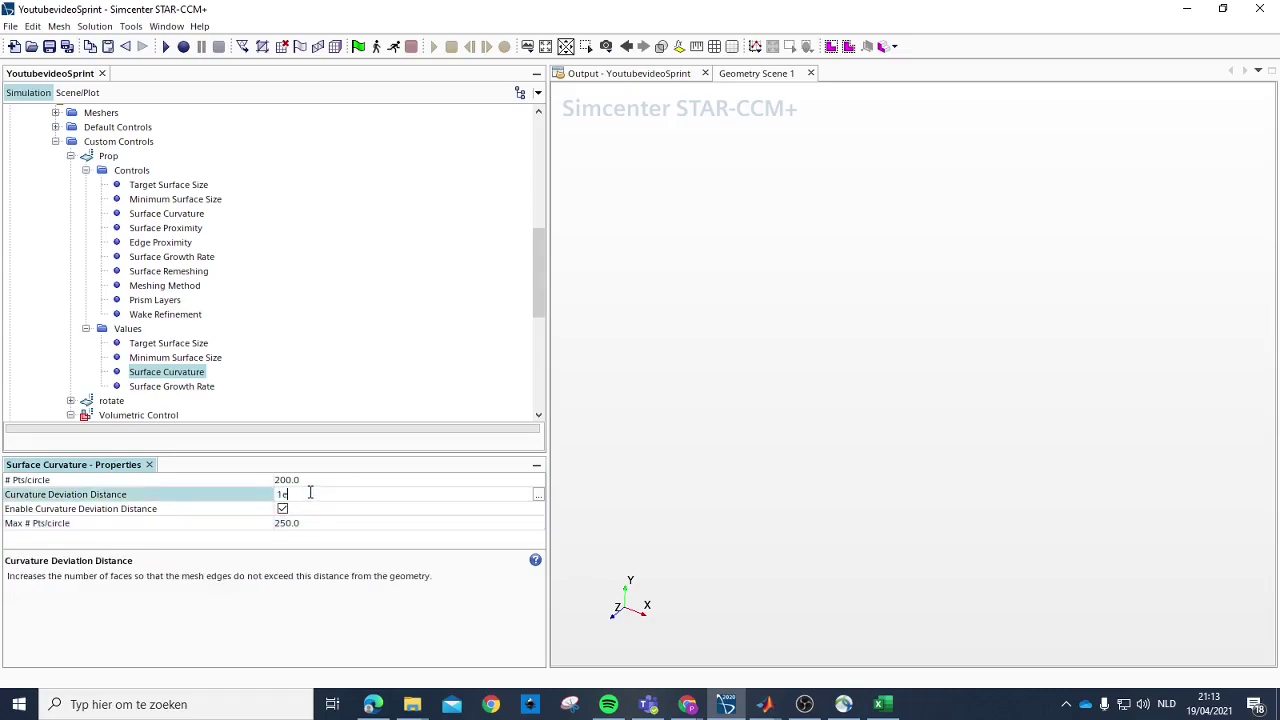
key(Return)
Step: Switch the Prop control's surface growth rate value to User Specified and set it to 1.1
scroll(253, 302, down, 1)
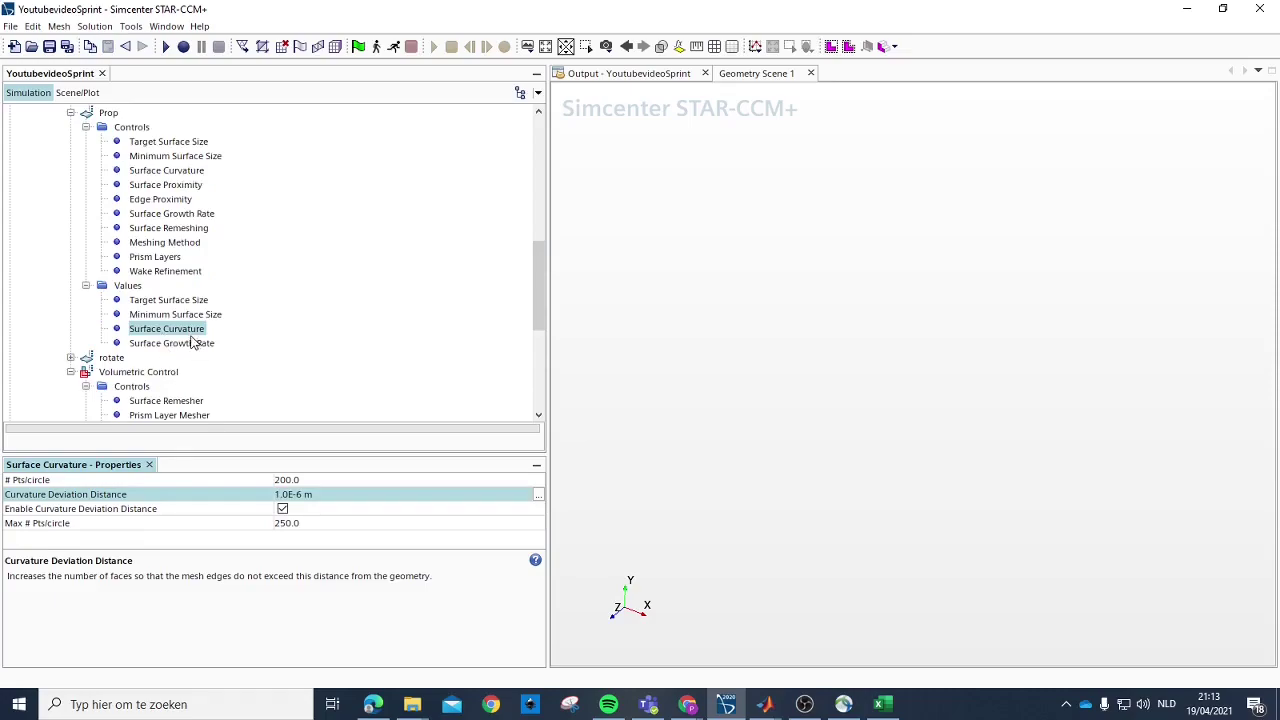
click(193, 343)
click(315, 481)
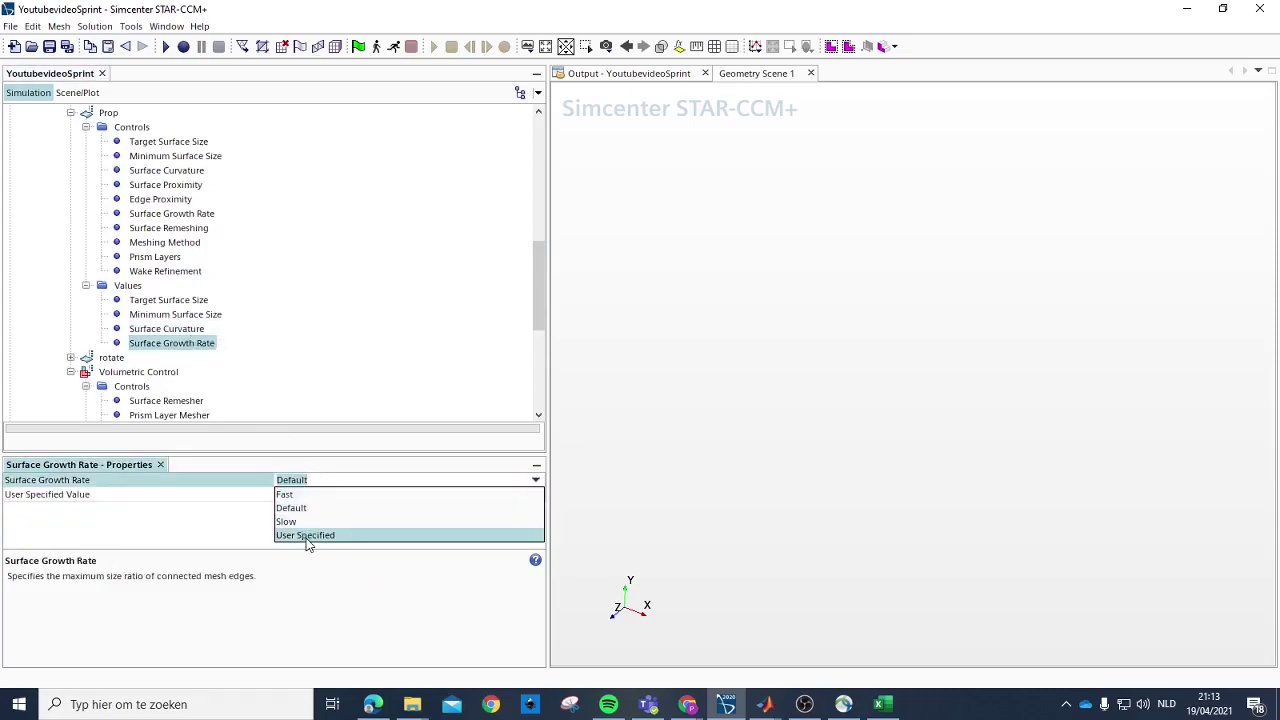
click(307, 536)
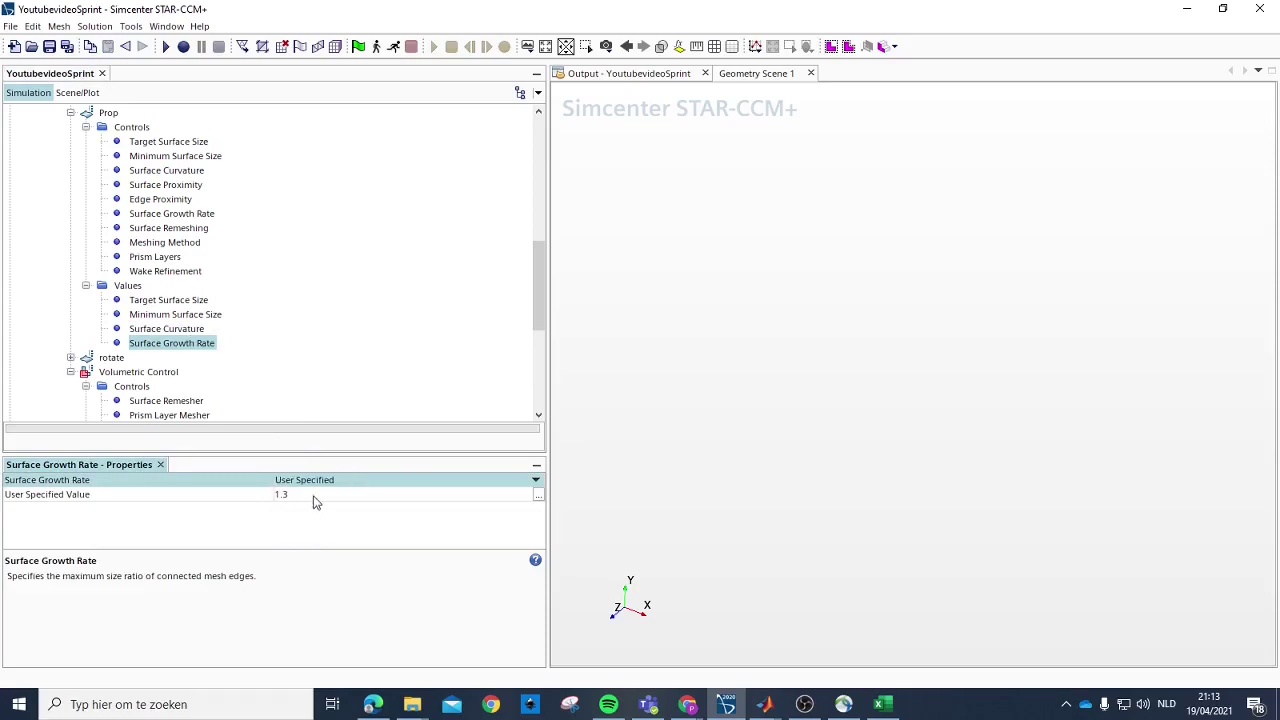
click(313, 494)
text(1.1)
key(Return)
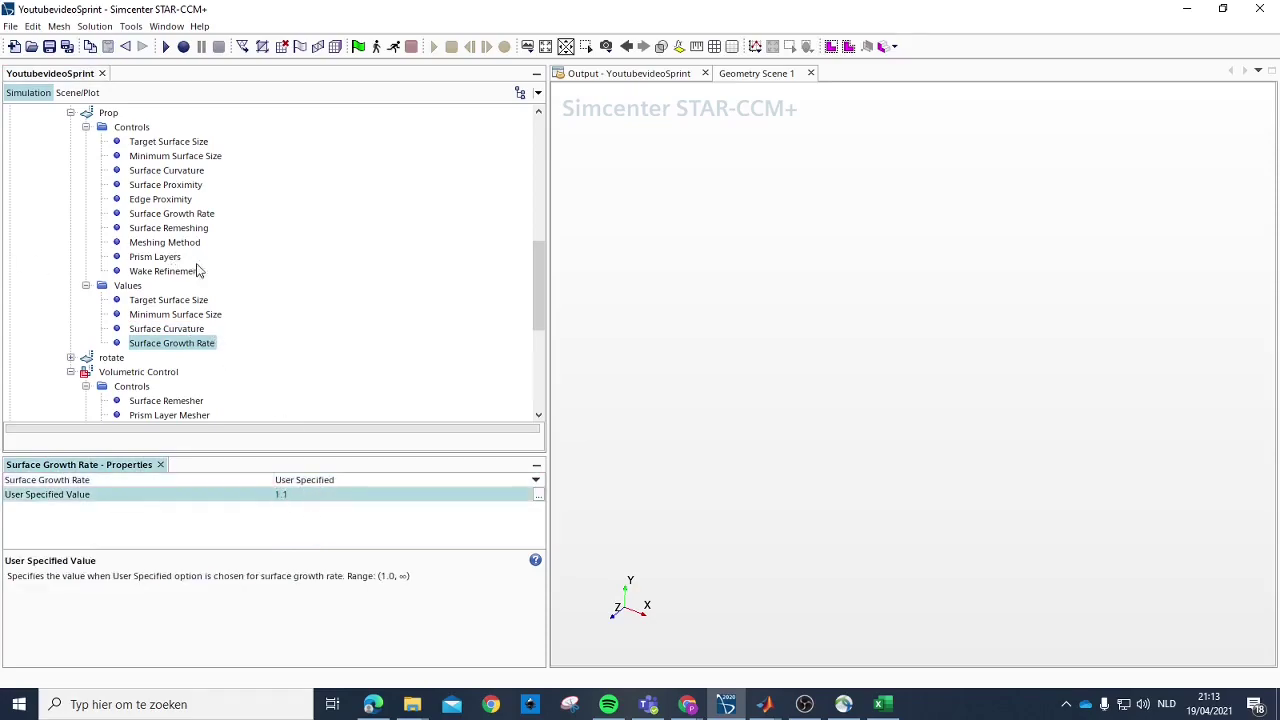
Step: Collapse the Rotate_Mesh and Fluid_Mesh operations in the simulation tree, putting away the chat notification and its browser window
scroll(193, 265, up, 3)
click(55, 228)
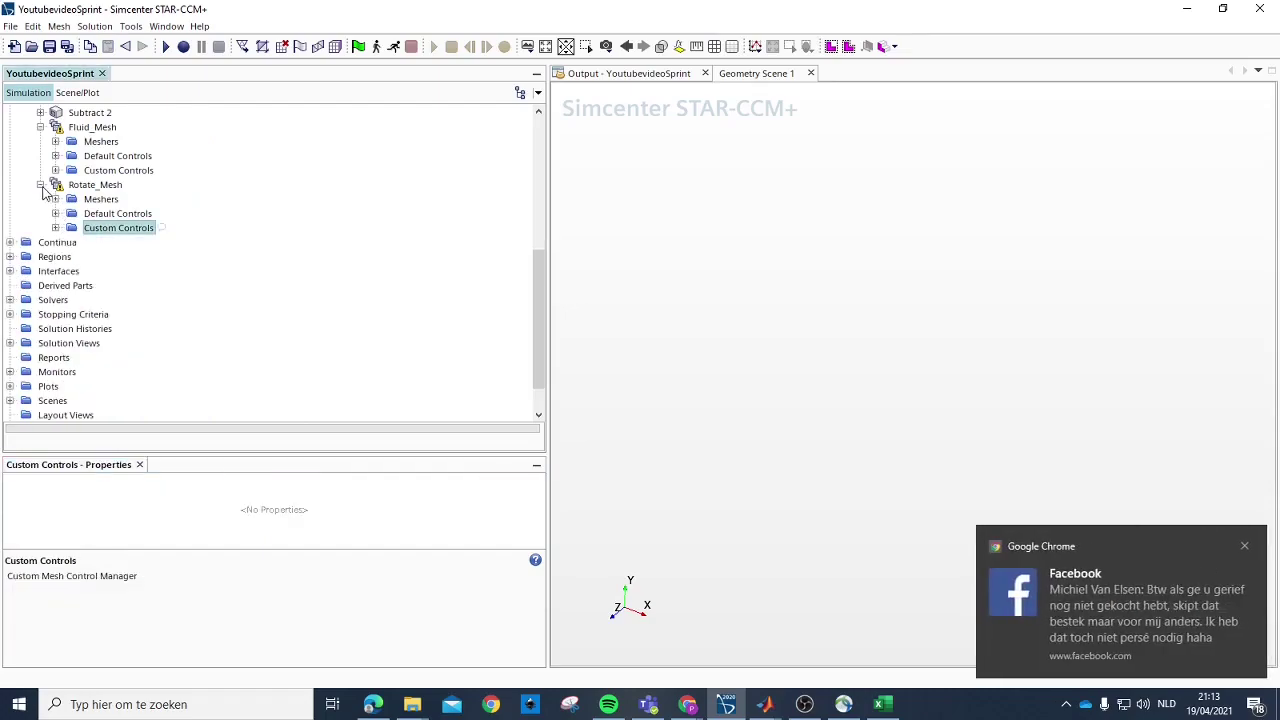
click(40, 185)
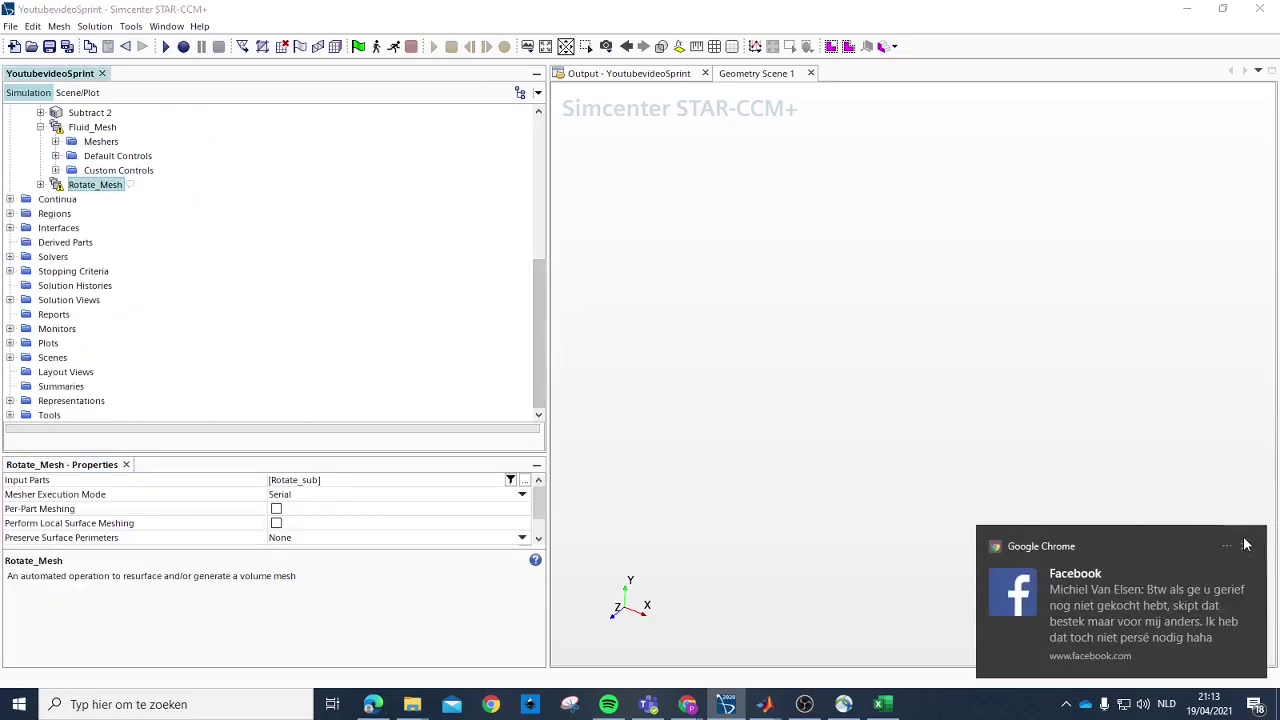
click(1245, 544)
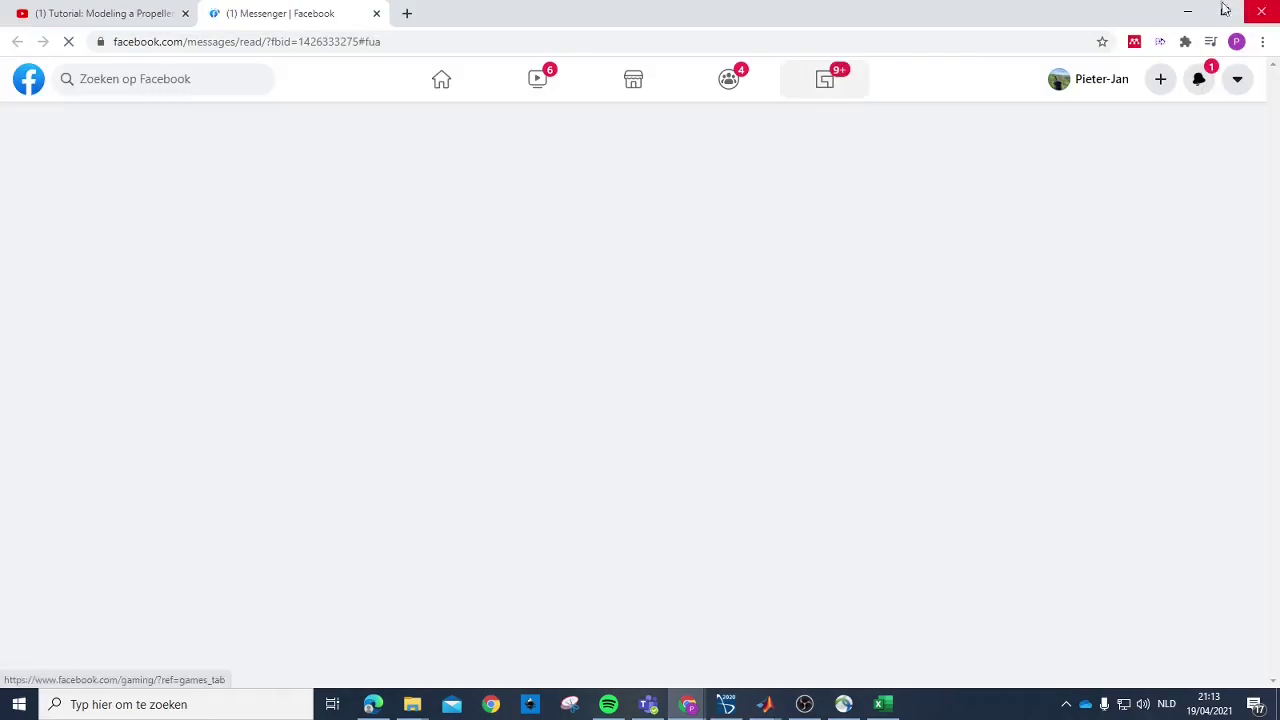
click(1183, 10)
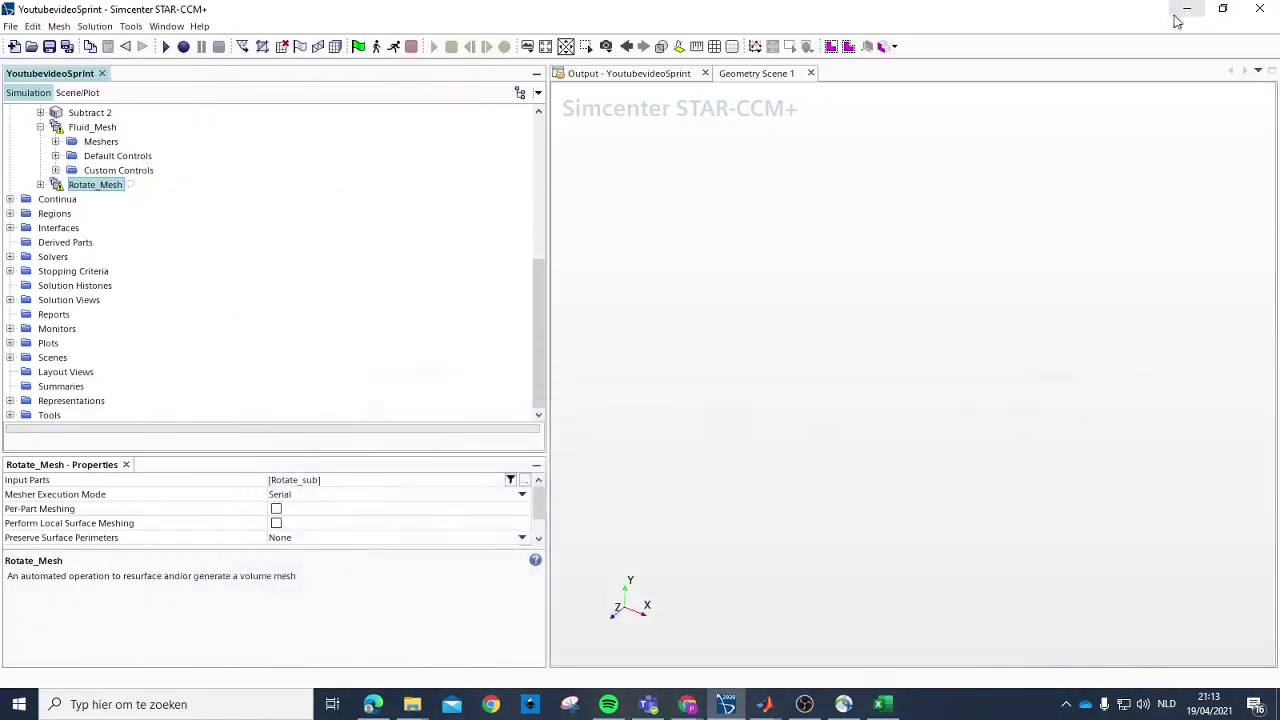
click(40, 127)
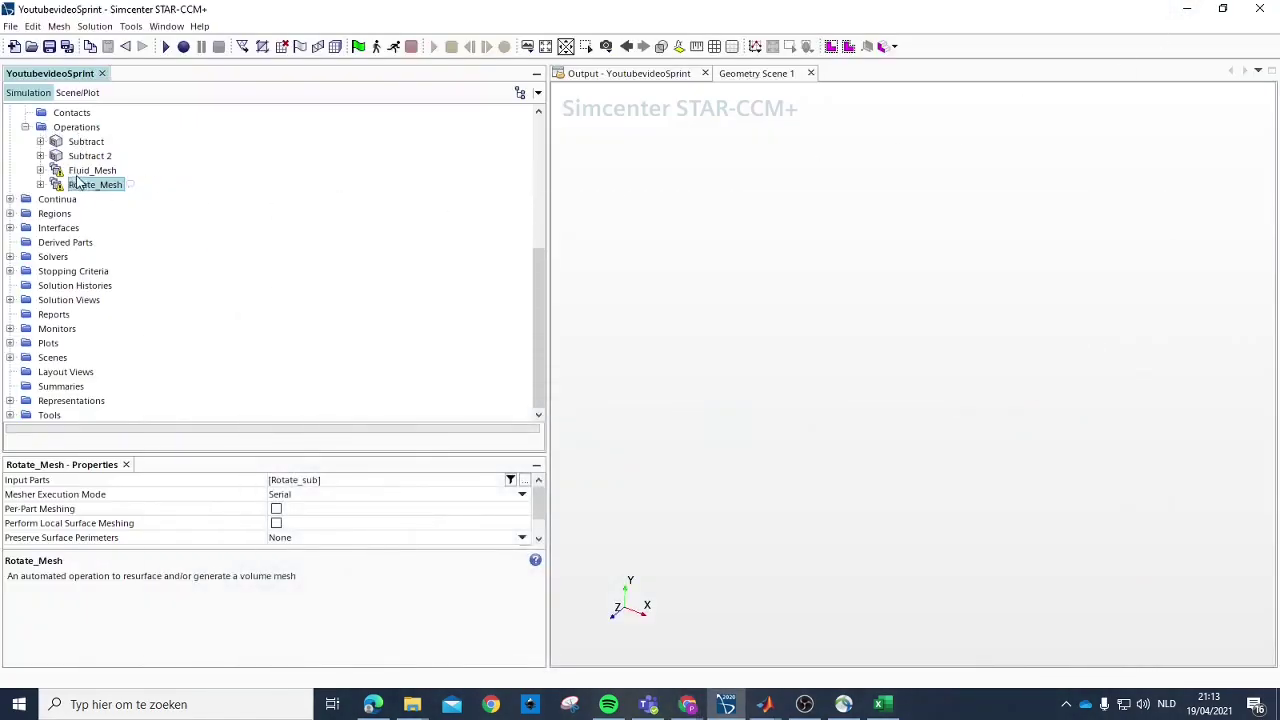
Step: Generate the volume mesh for the Fluid_Mesh and Rotate_Mesh operations
click(95, 170)
scroll(209, 146, up, 1)
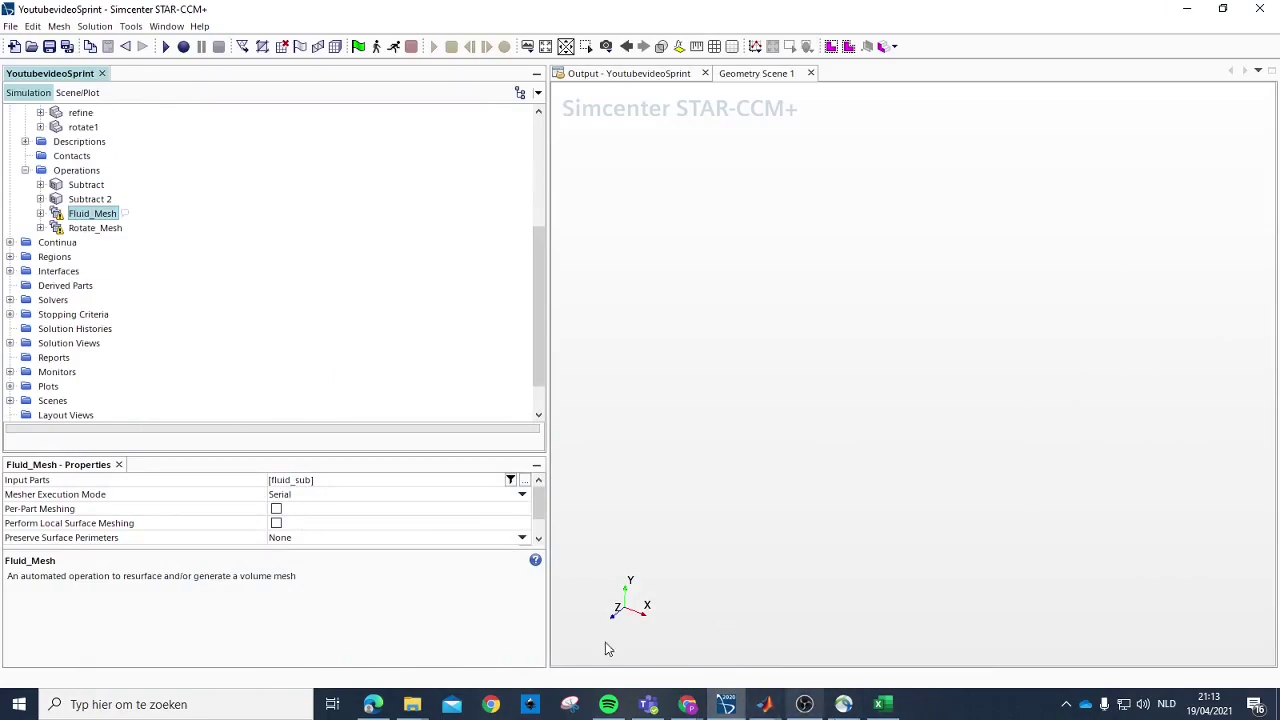
click(335, 47)
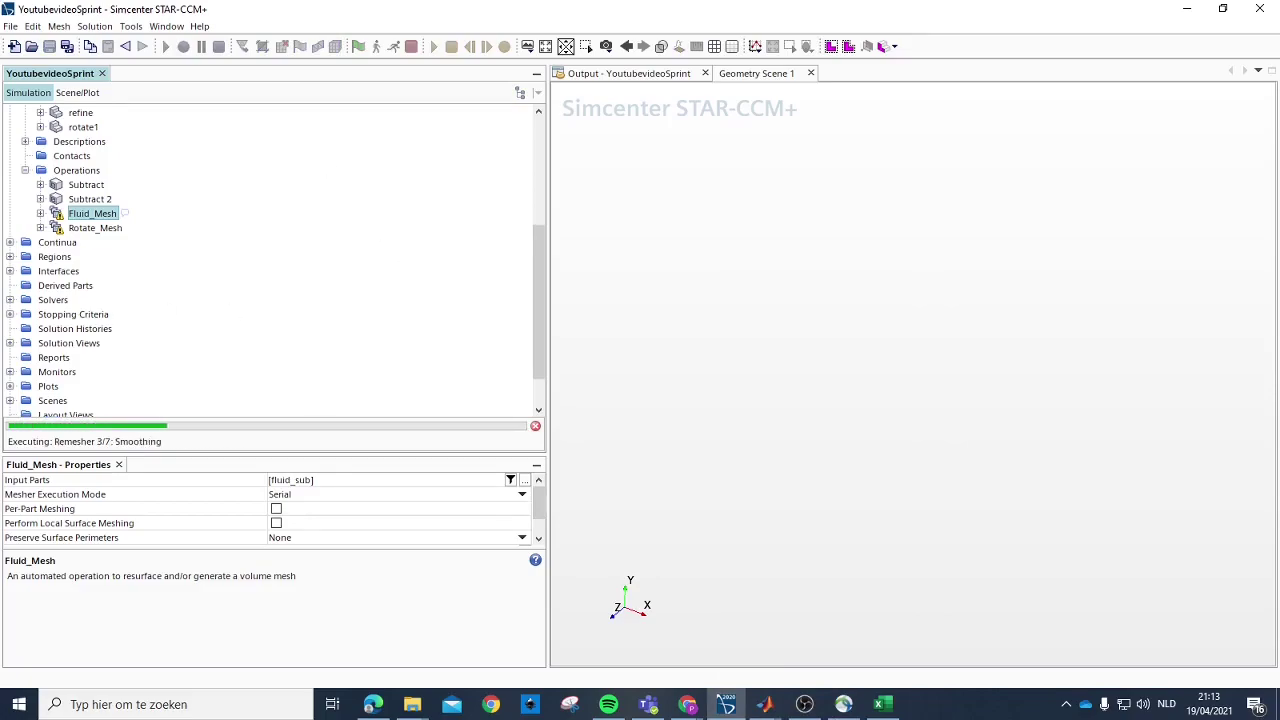
Step: Switch to the Handleiding_schroefsimulatie PDF in Edge and review the mesh settings of chapter 3 through to the stopping criteria section
click(372, 704)
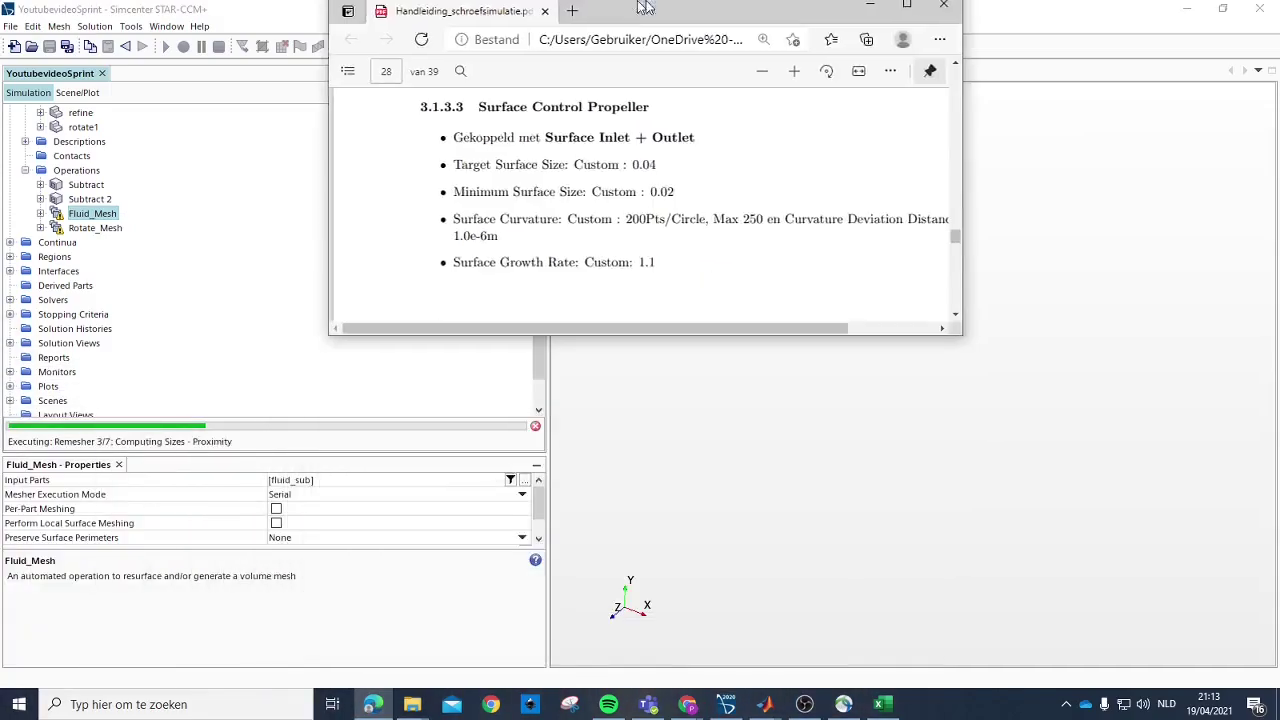
scroll(688, 403, up, 12)
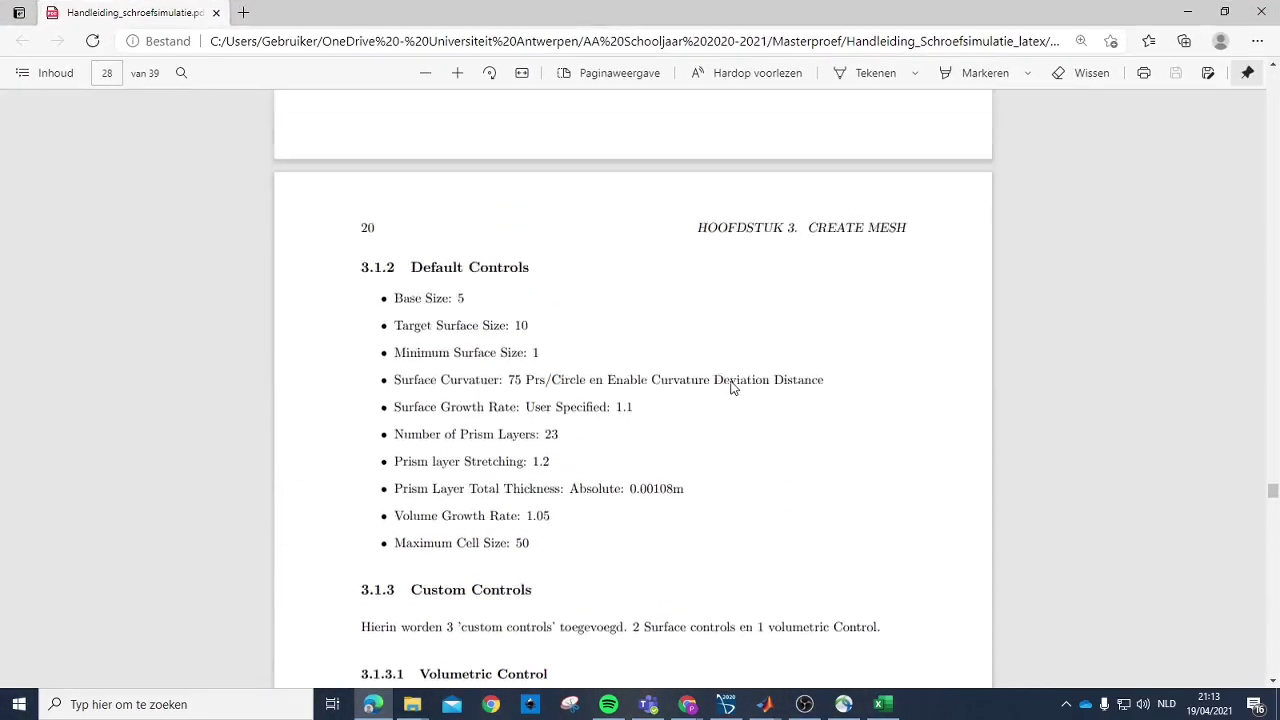
scroll(729, 388, up, 4)
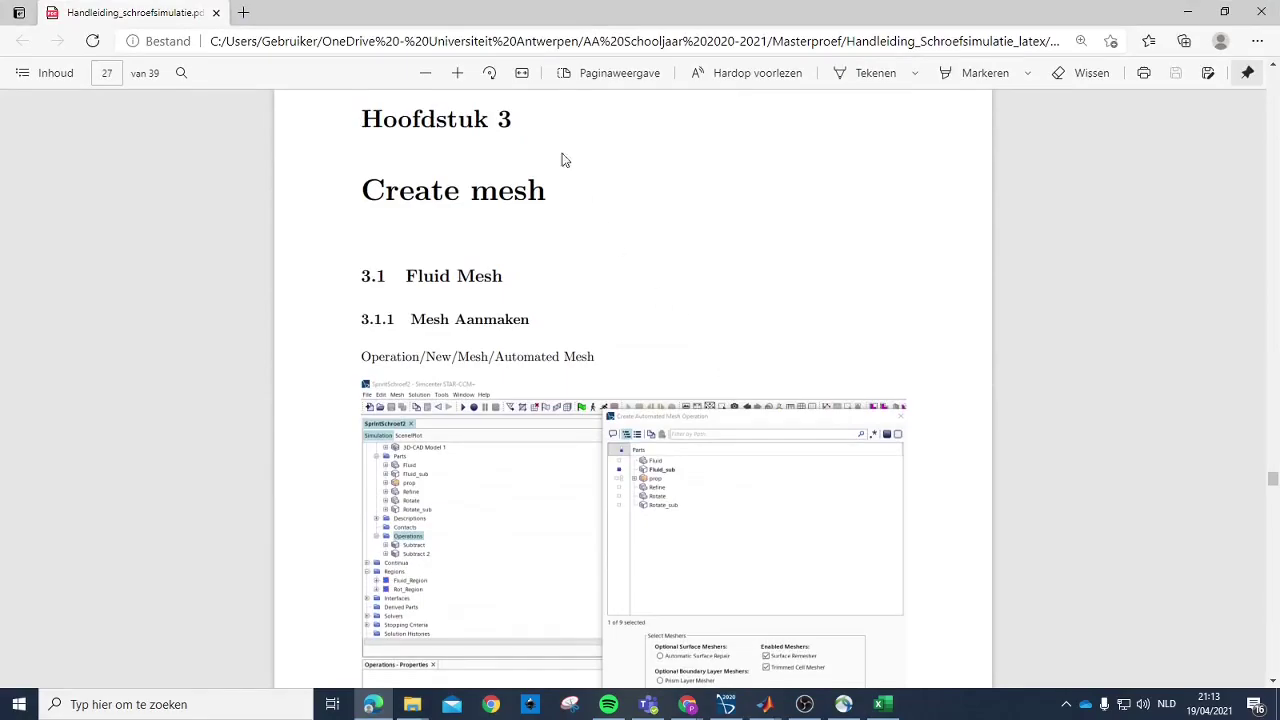
scroll(578, 285, down, 15)
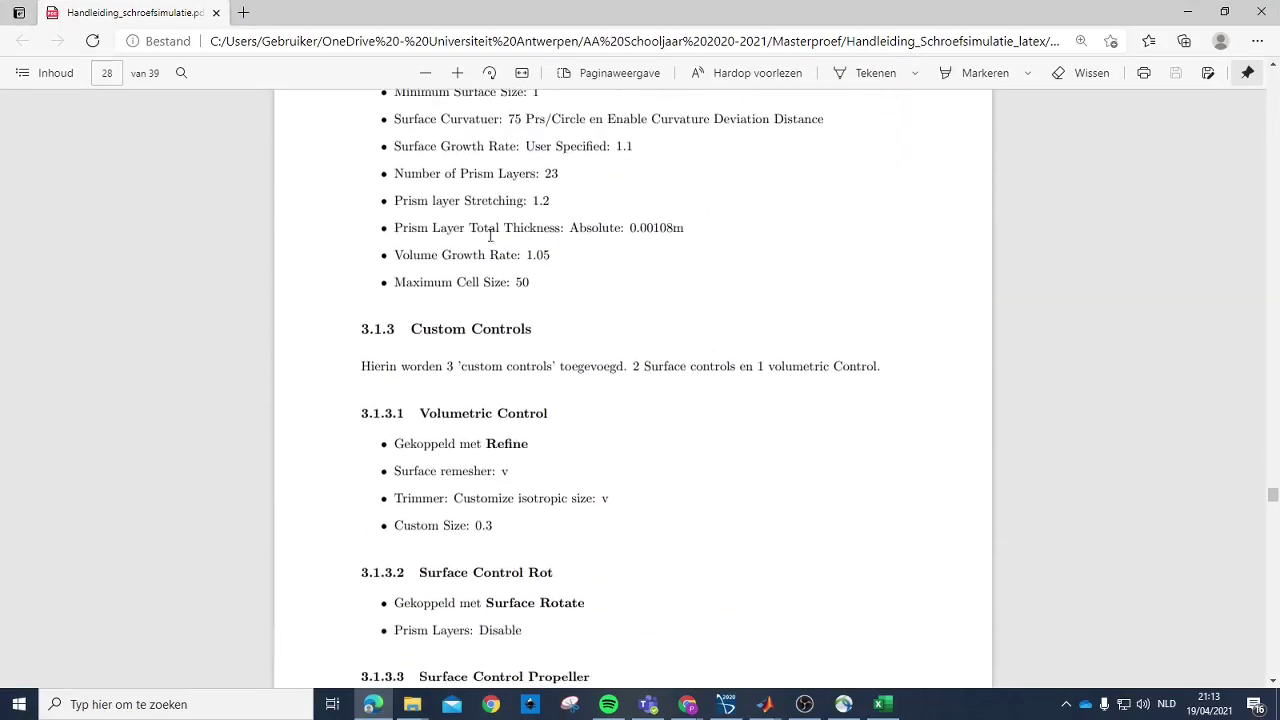
scroll(580, 285, up, 1)
scroll(455, 372, down, 4)
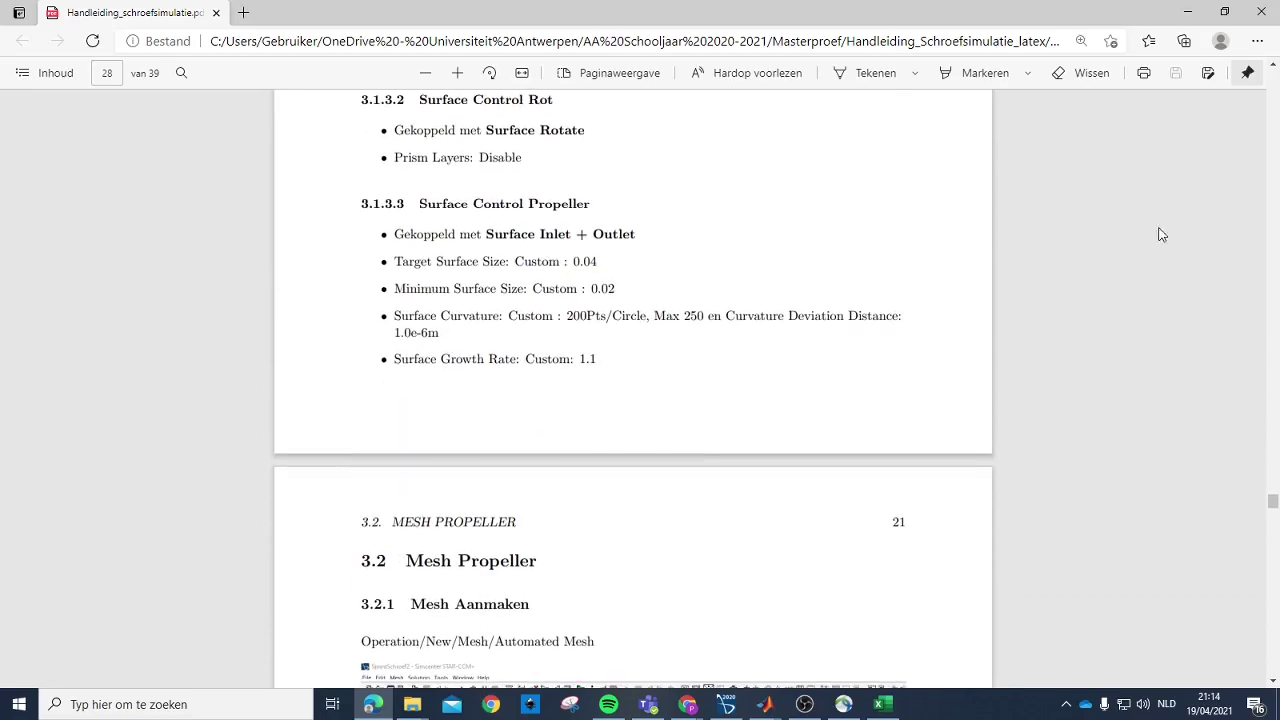
scroll(969, 337, down, 16)
scroll(900, 344, down, 1)
scroll(889, 336, down, 6)
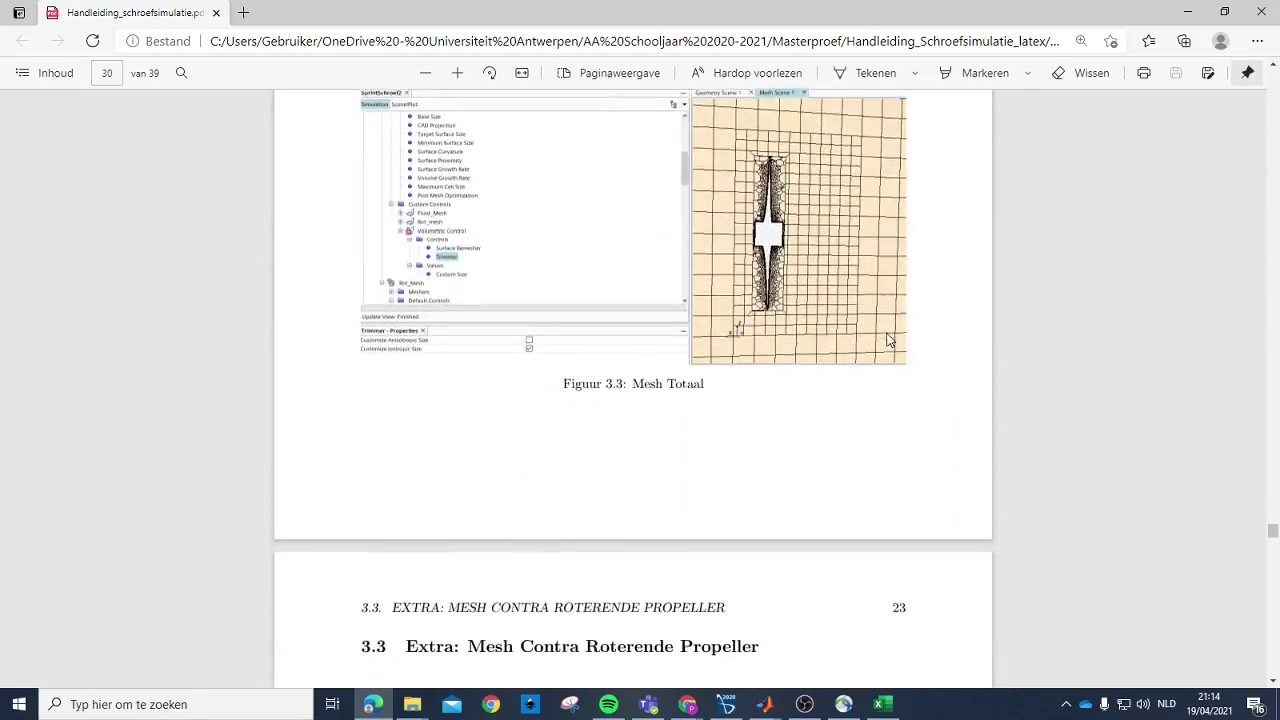
scroll(885, 340, down, 3)
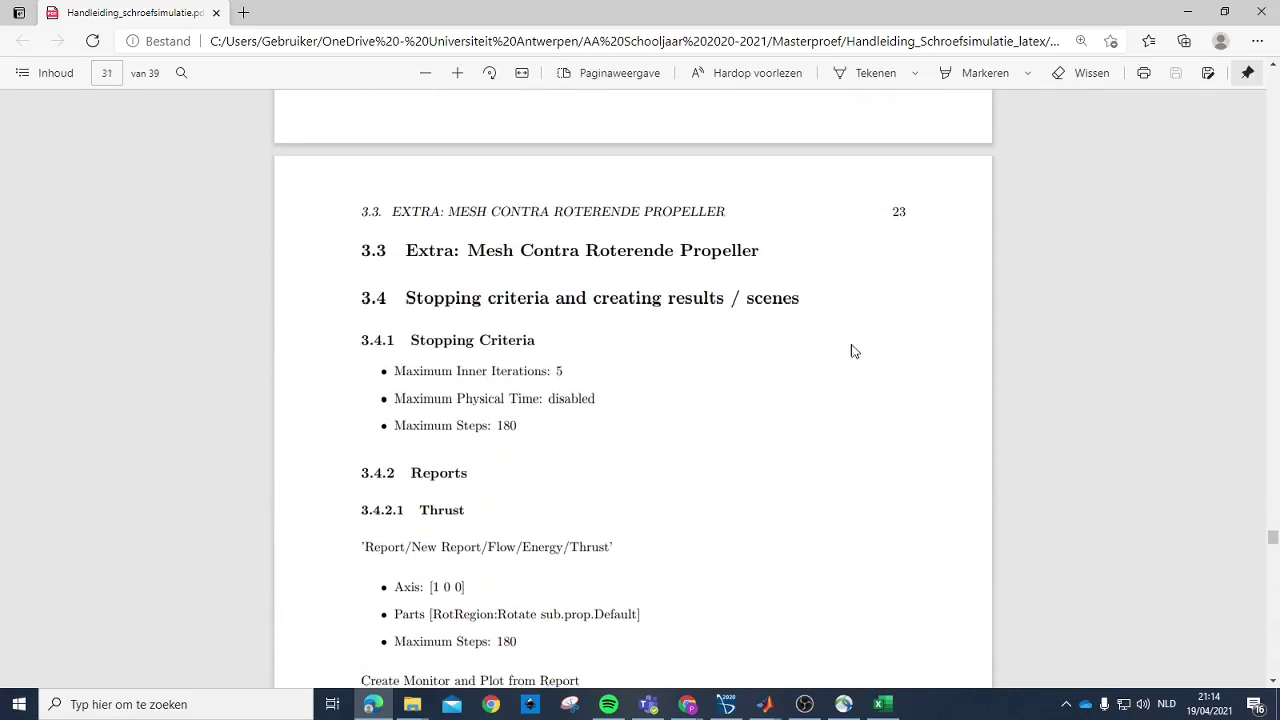
Step: Review the mesh settings and stopping criteria sections of the manual again, and switch back to Simcenter STAR-CCM+
scroll(739, 375, up, 14)
scroll(739, 379, up, 20)
scroll(739, 379, up, 10)
scroll(728, 373, up, 15)
scroll(747, 342, up, 10)
scroll(778, 300, up, 5)
scroll(749, 277, down, 20)
scroll(733, 296, down, 20)
scroll(708, 306, down, 20)
scroll(706, 300, up, 1)
click(1187, 12)
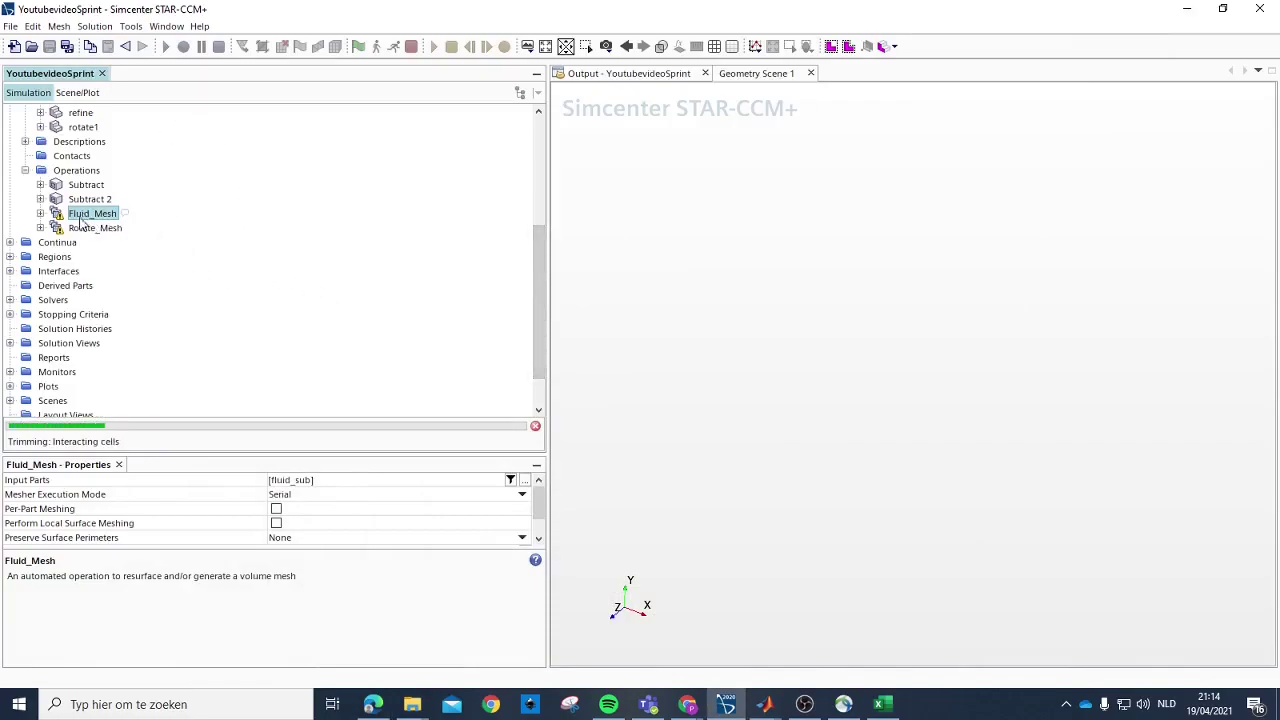
scroll(93, 322, down, 1)
click(10, 353)
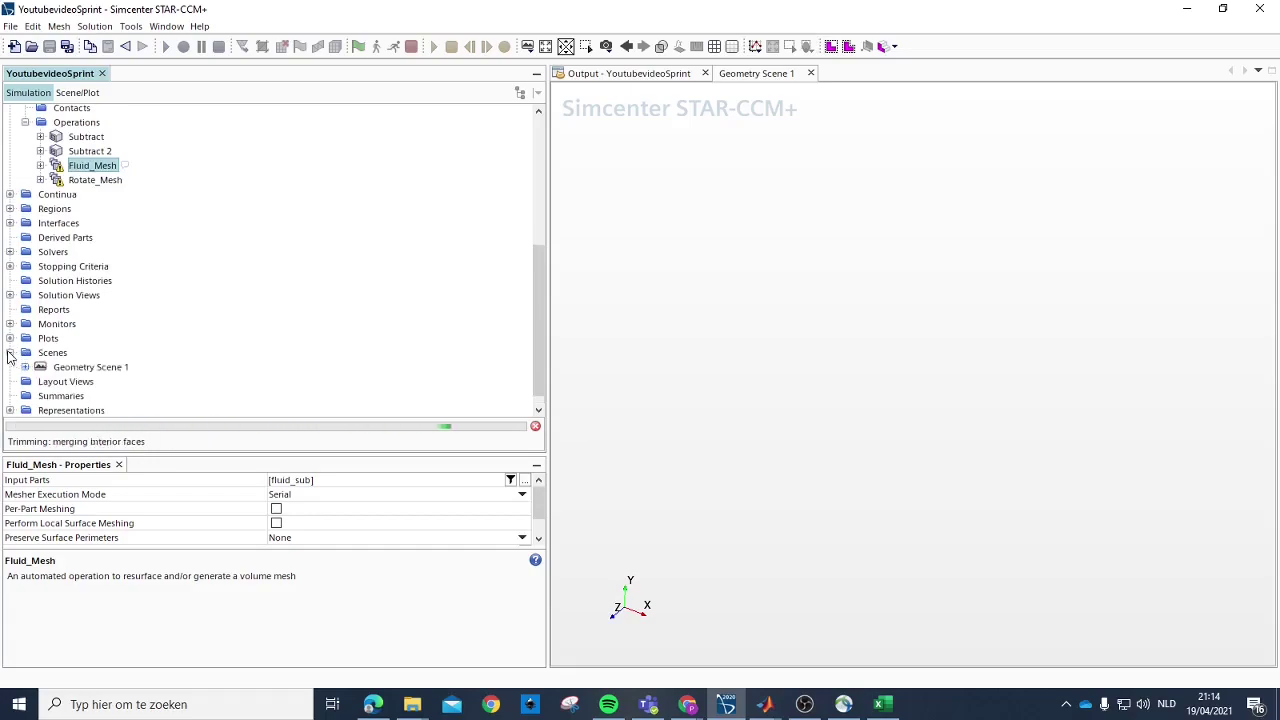
right_click(47, 352)
mouse_move(75, 360)
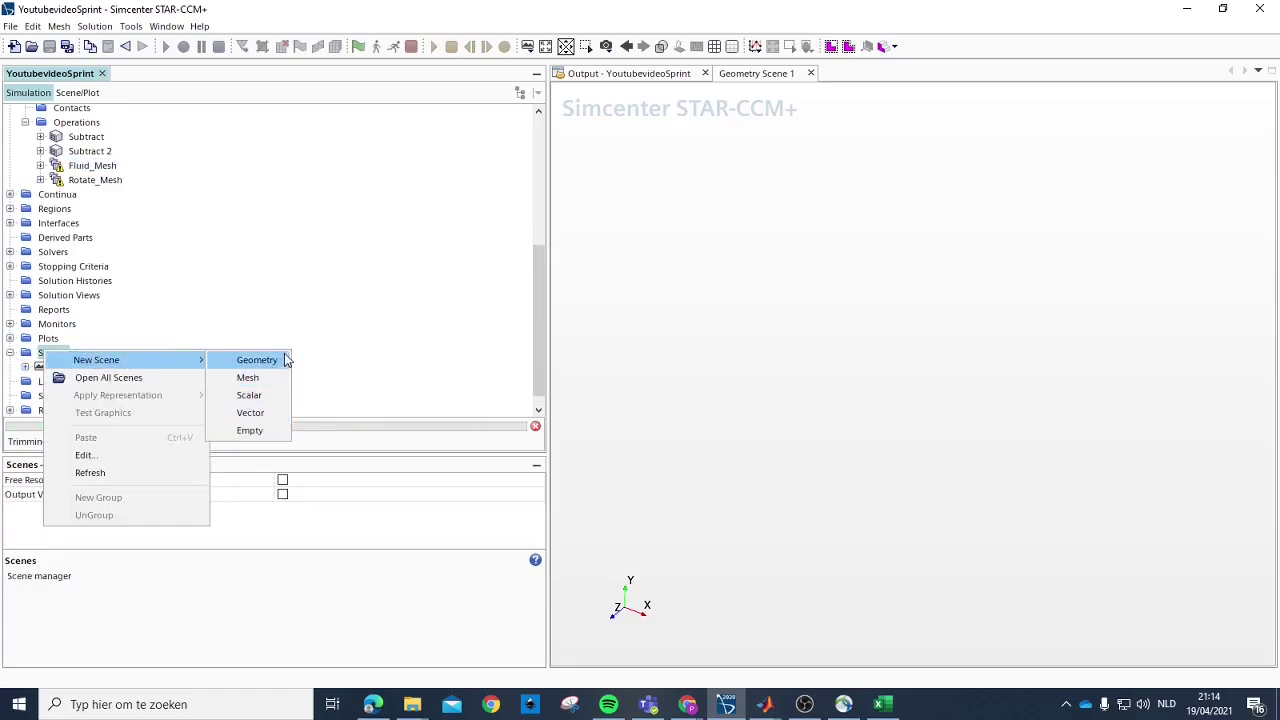
click(345, 353)
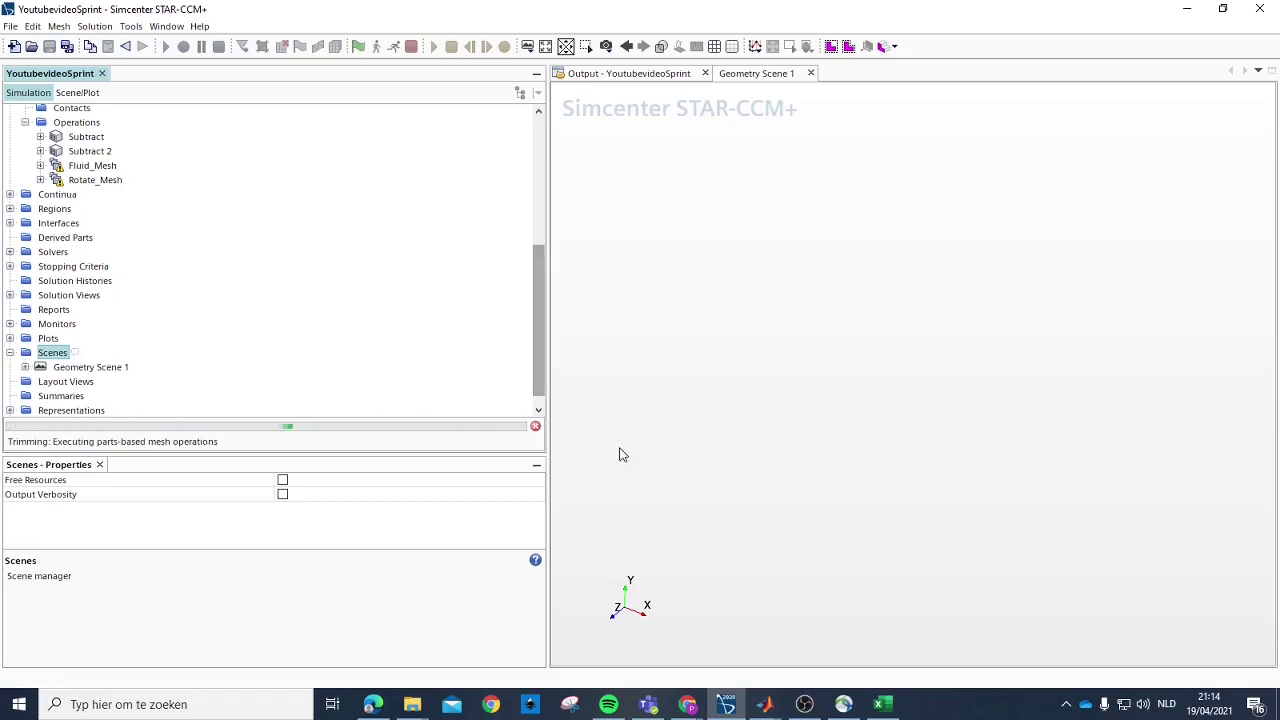
click(10, 353)
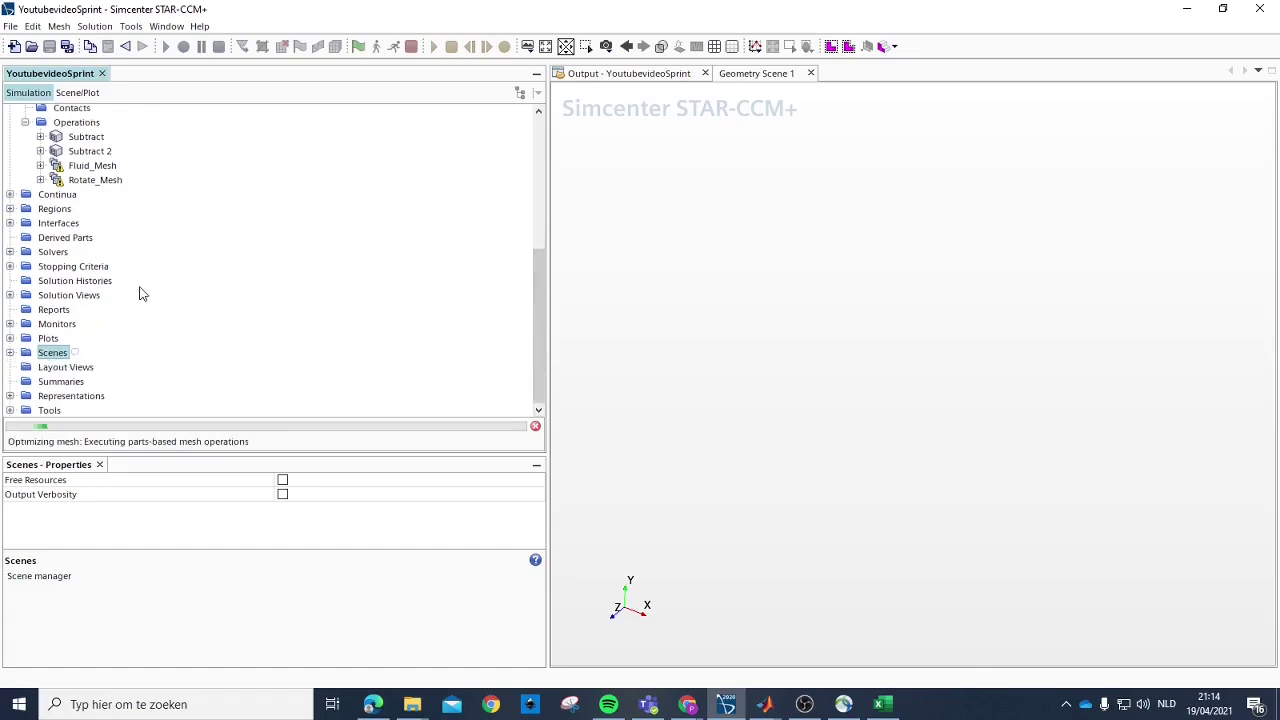
scroll(151, 286, up, 2)
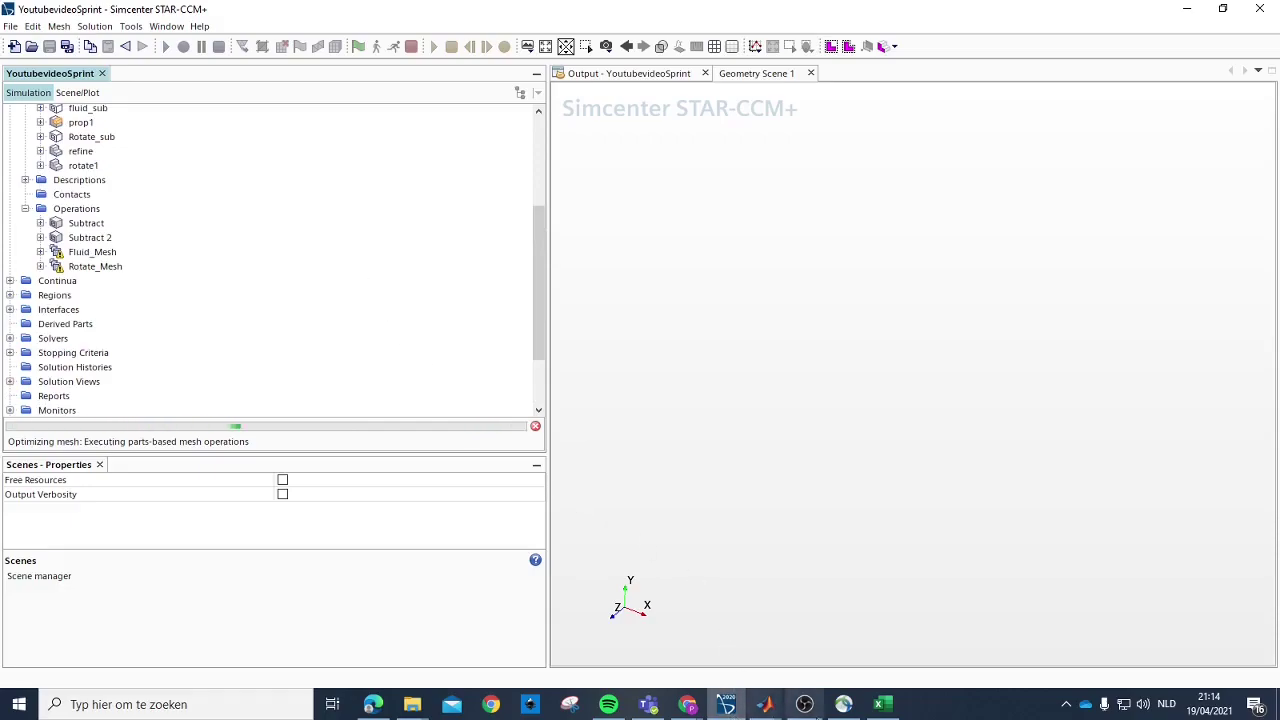
click(804, 704)
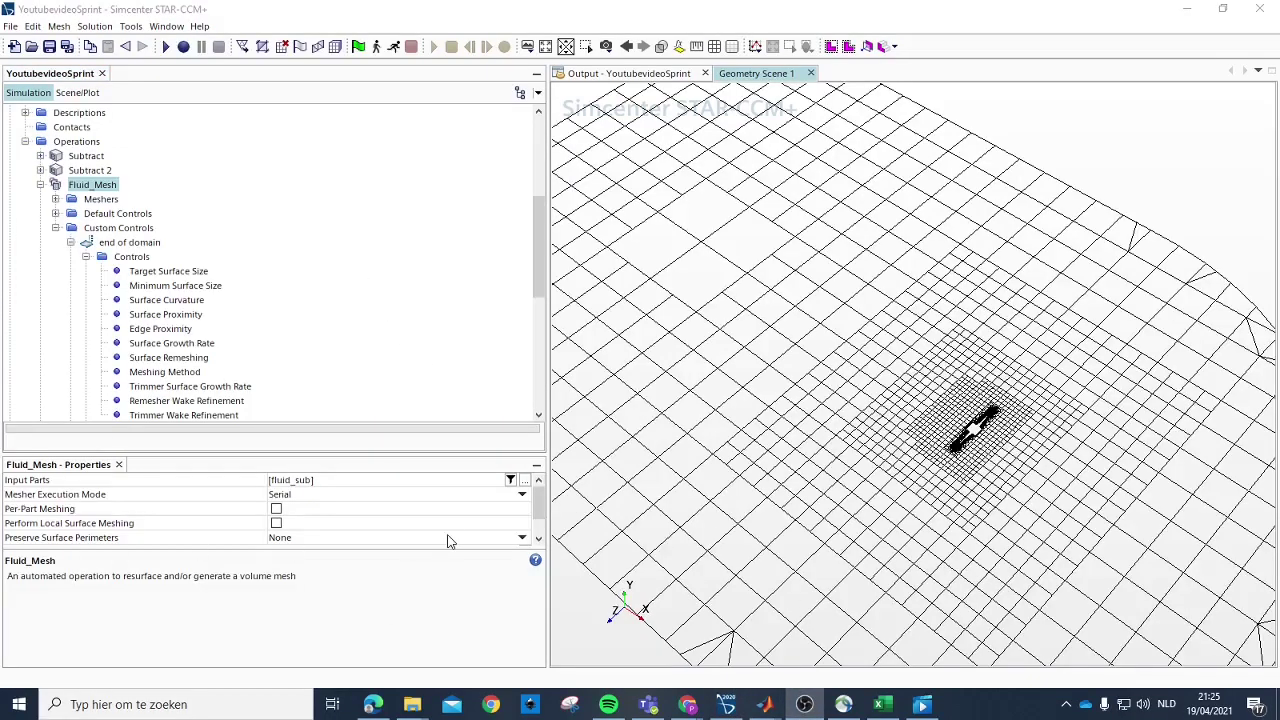
Step: Review Fluid_Mesh's custom controls, examining the end of domain control's surfaces and its Target Surface Size setting
scroll(213, 136, down, 1)
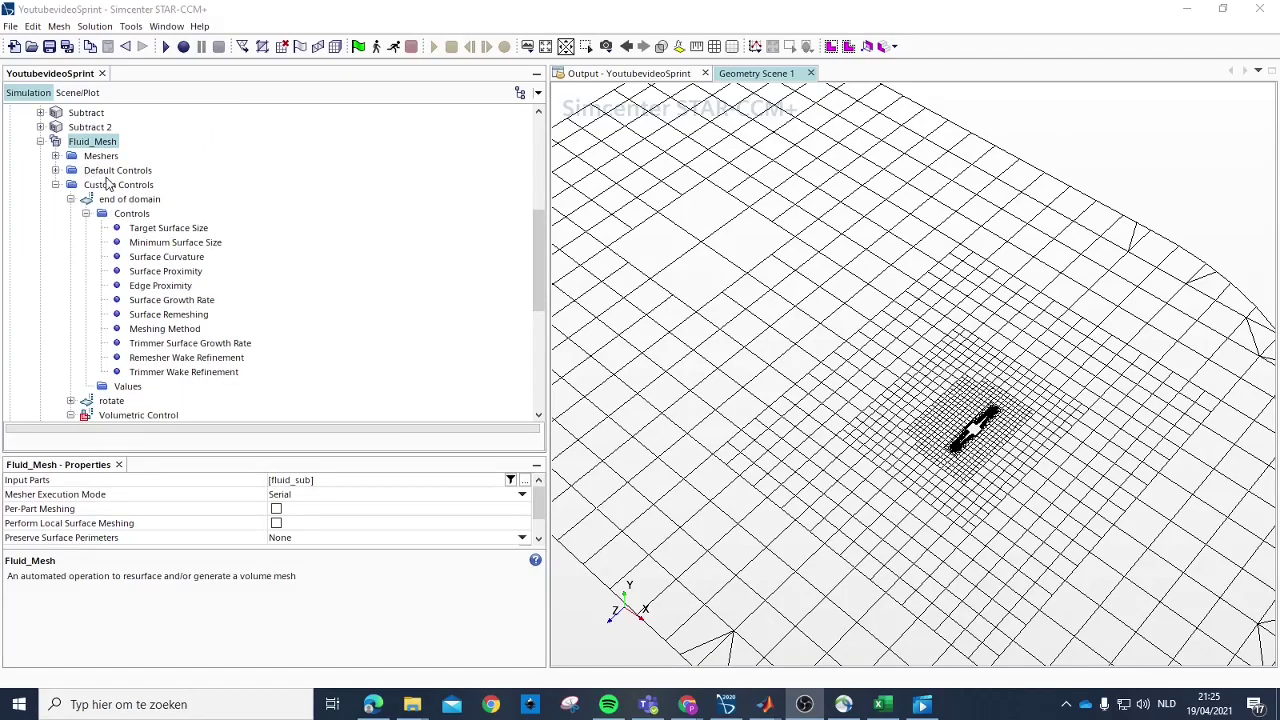
scroll(168, 256, up, 1)
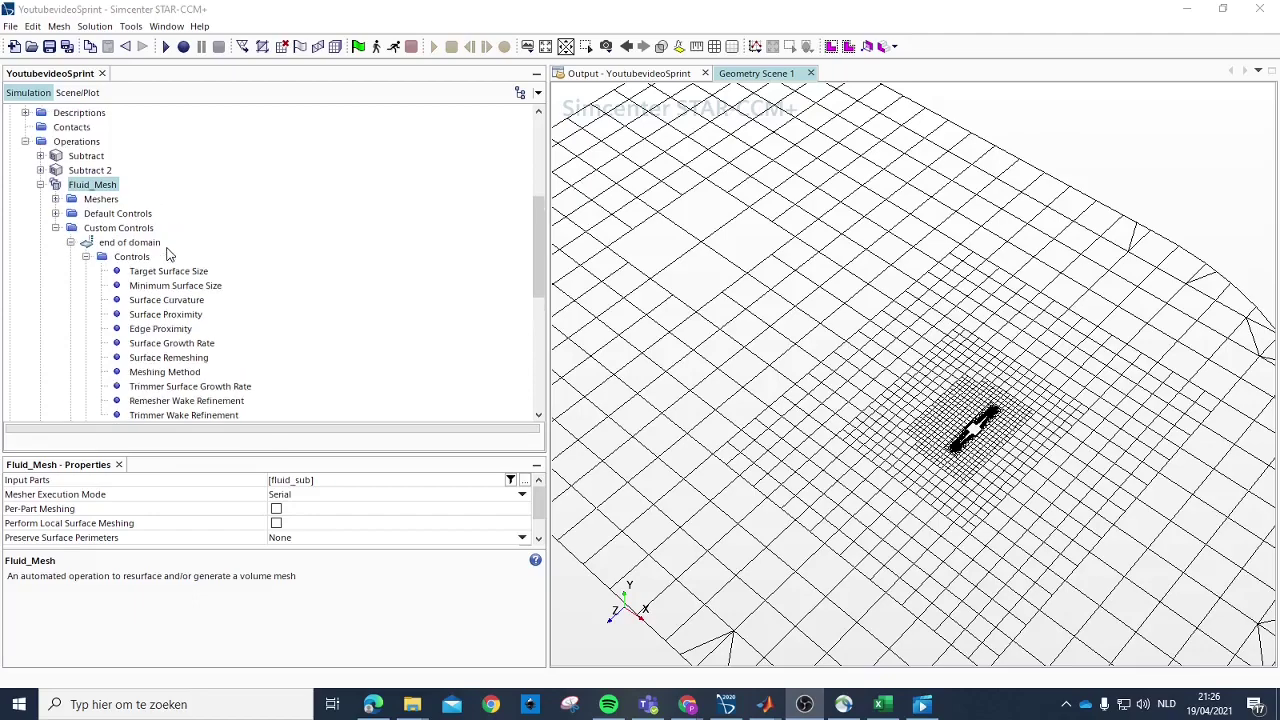
scroll(165, 258, down, 5)
scroll(140, 285, up, 2)
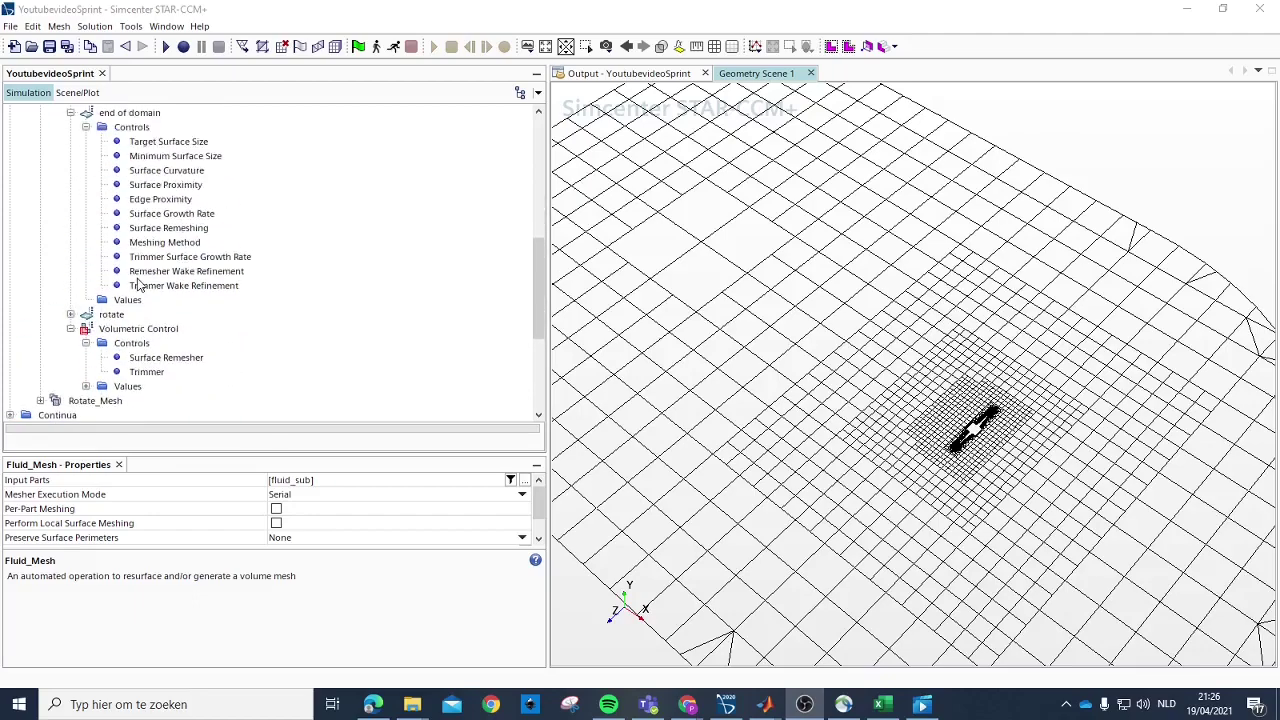
scroll(138, 285, up, 4)
scroll(95, 233, down, 5)
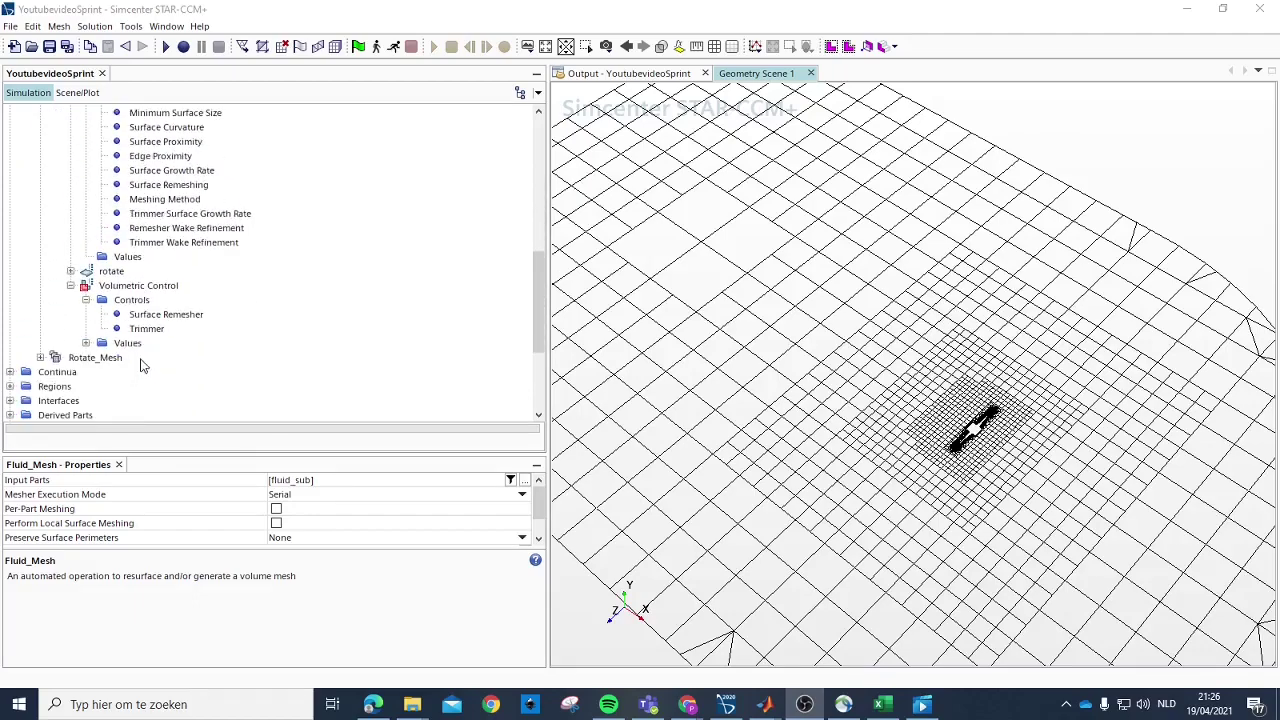
scroll(120, 290, up, 3)
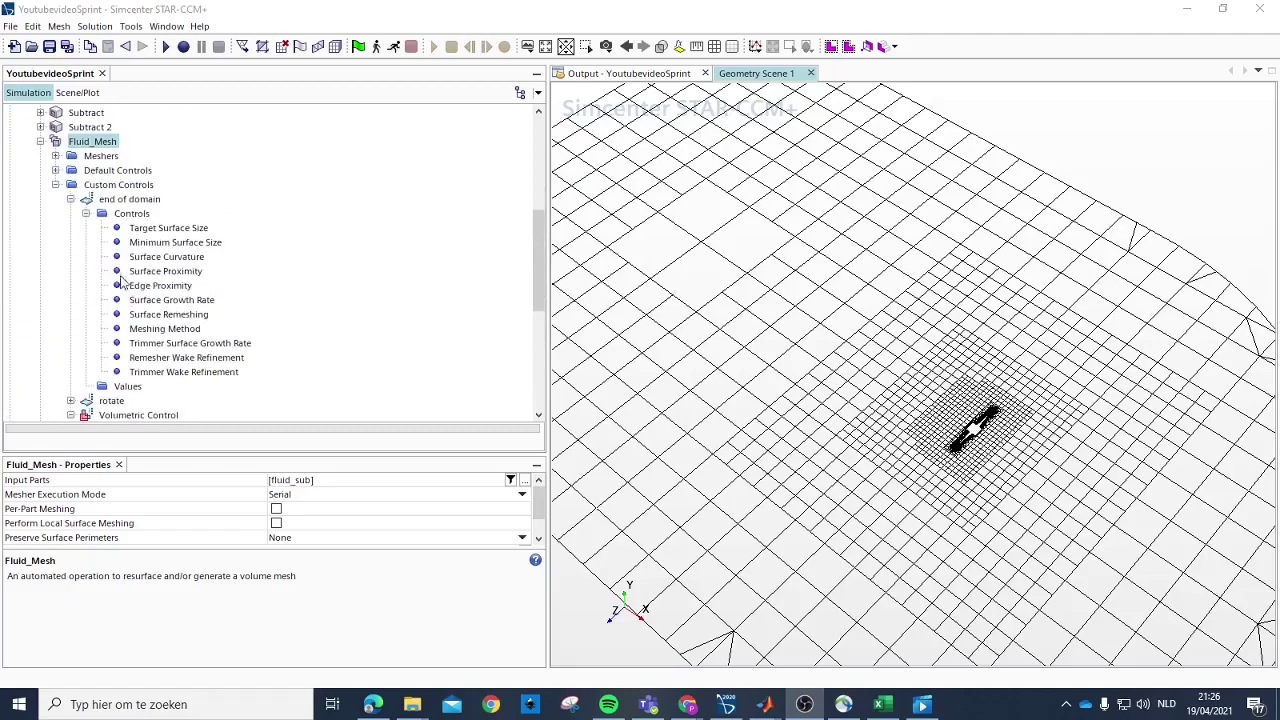
click(130, 200)
scroll(850, 335, down, 3)
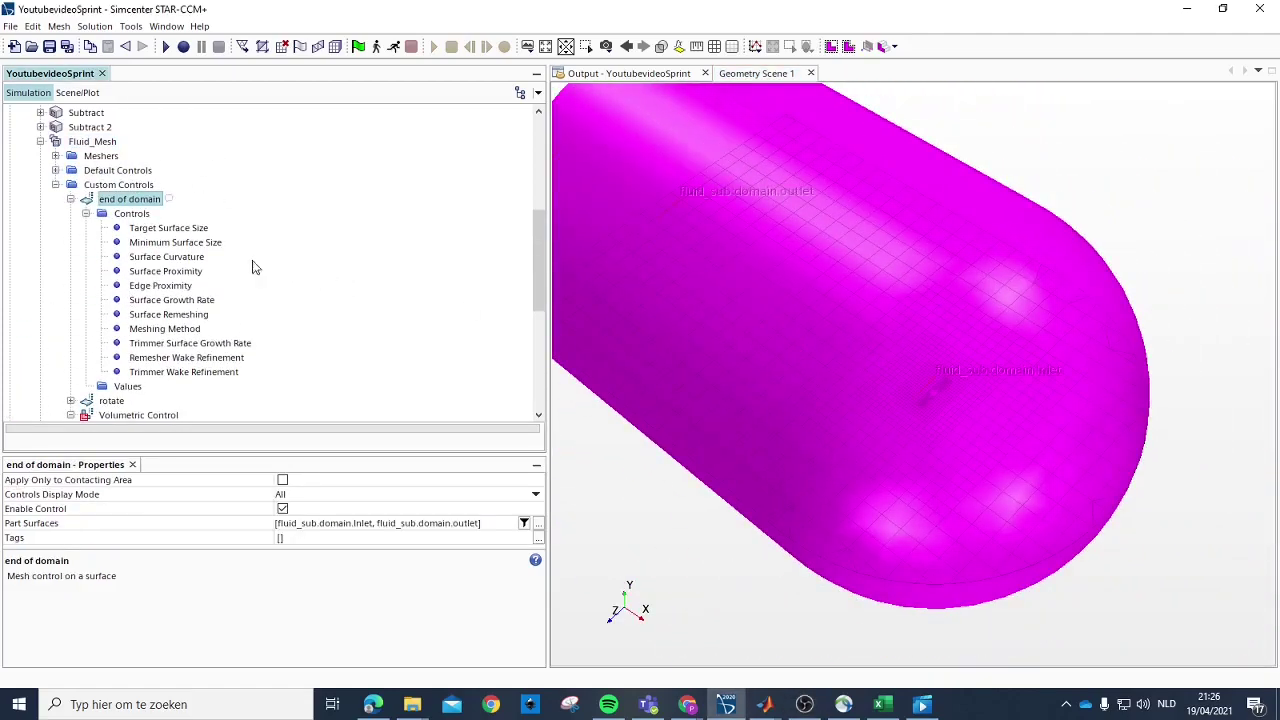
scroll(269, 271, down, 1)
click(172, 188)
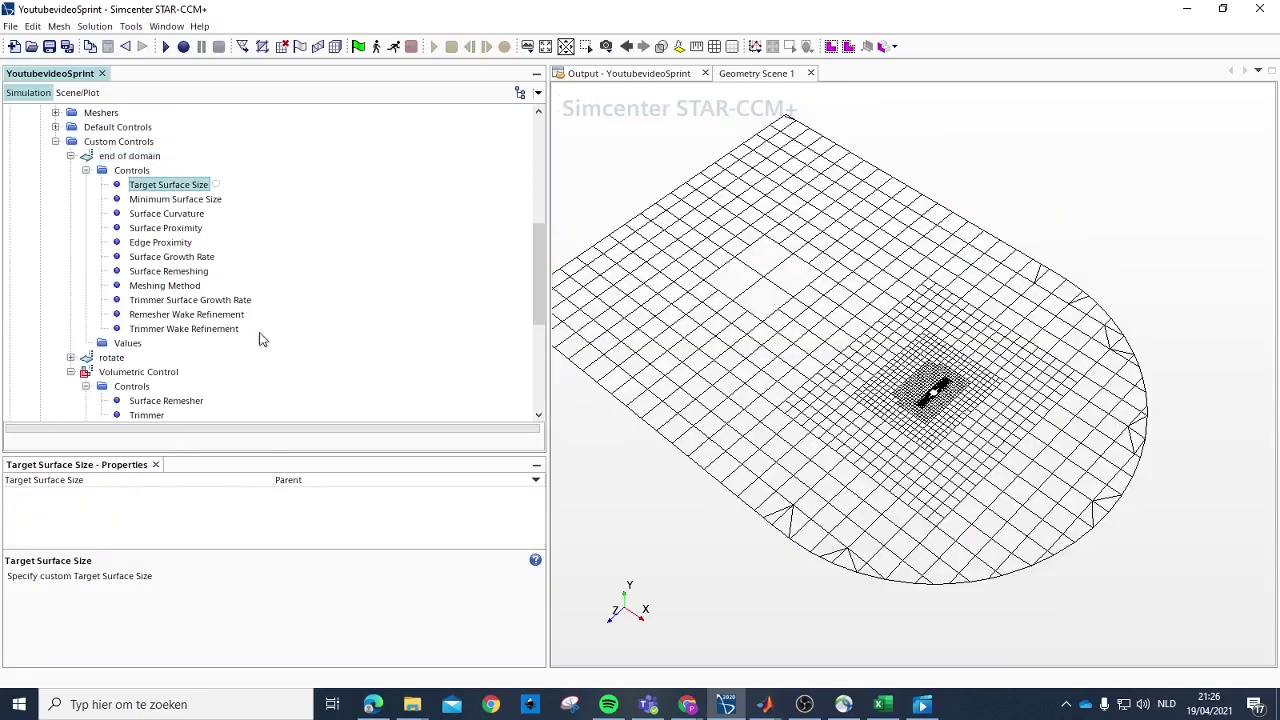
click(307, 487)
click(290, 494)
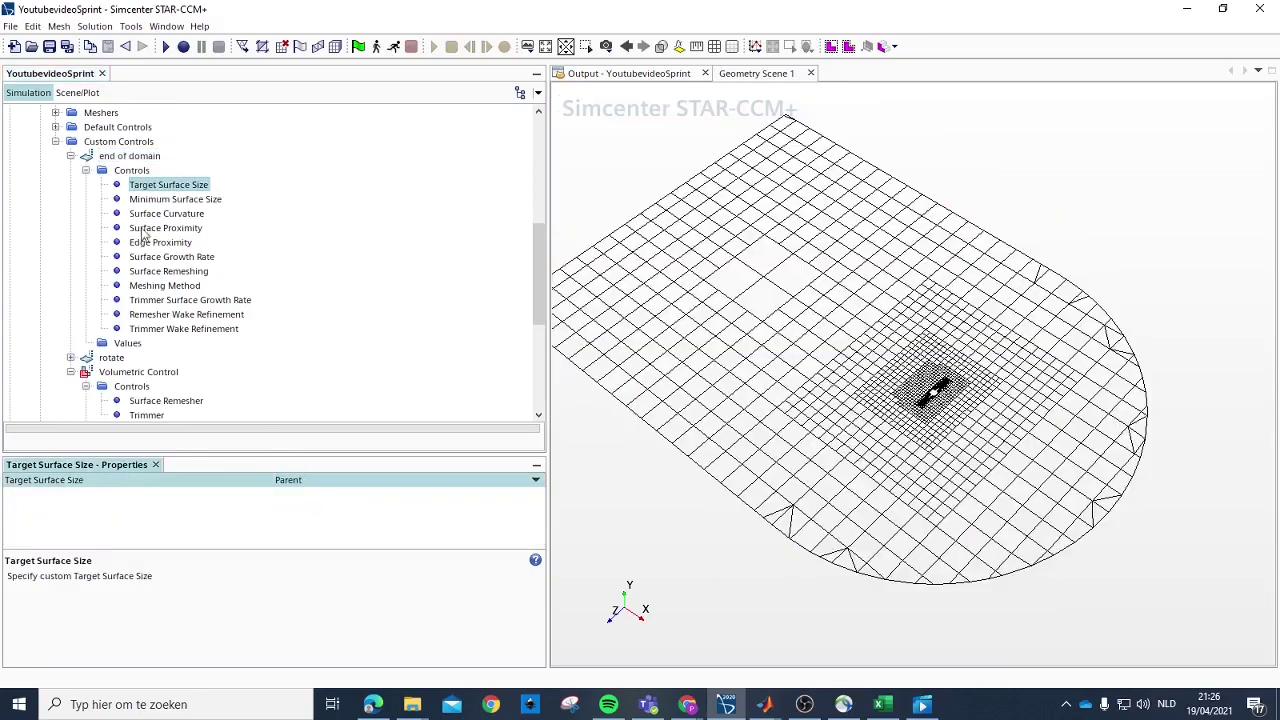
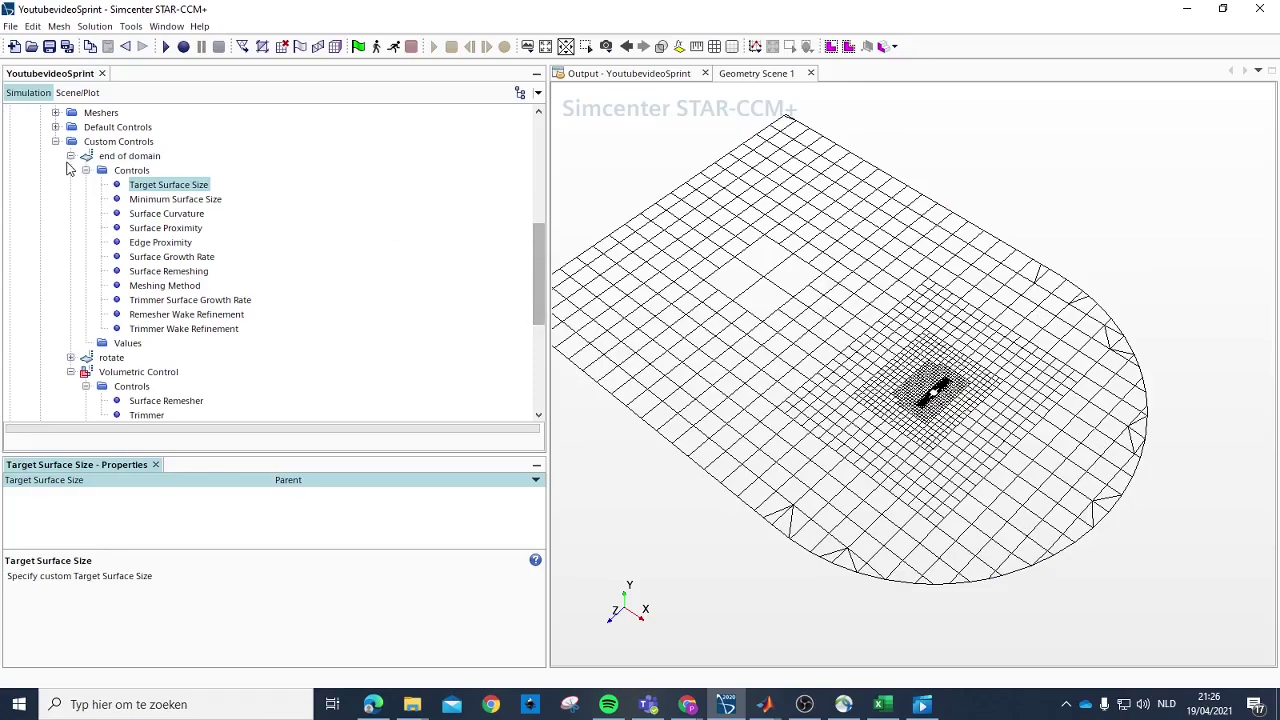
Step: Examine Fluid_Mesh's rotate control and the Volumetric Control's Trimmer setting, comparing them with the mesh around the propeller
click(71, 156)
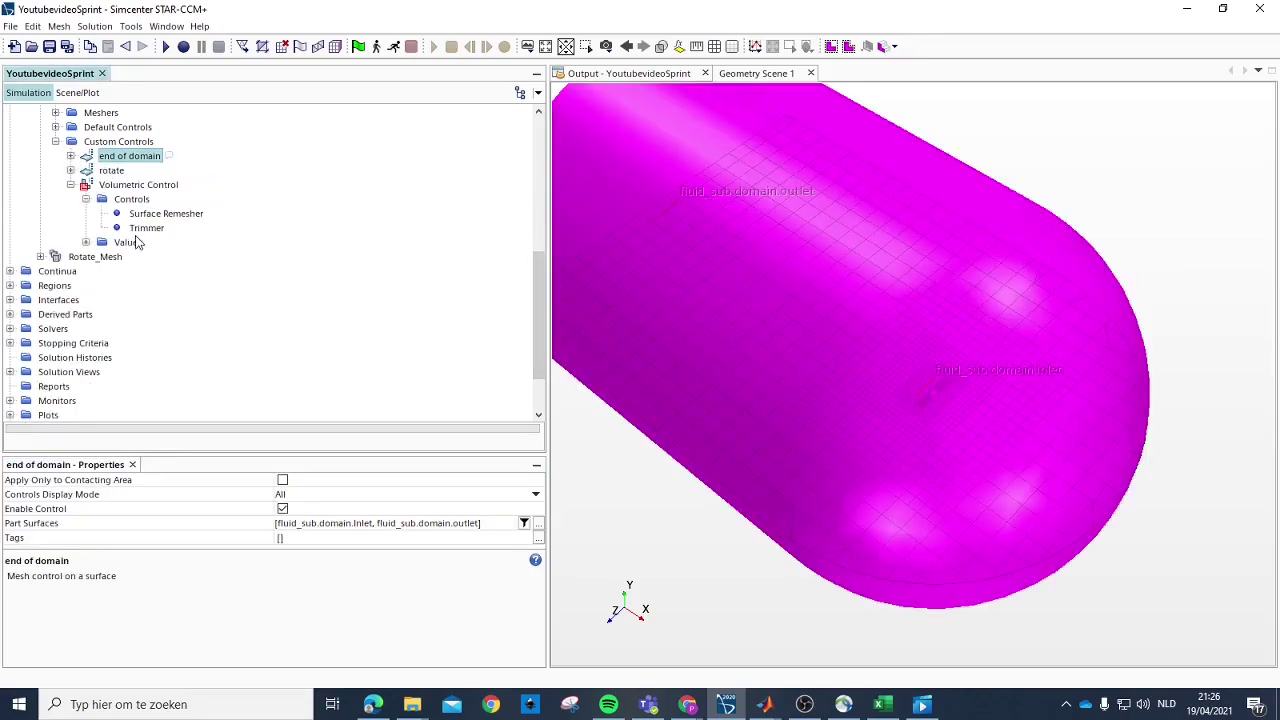
scroll(133, 198, up, 1)
click(111, 215)
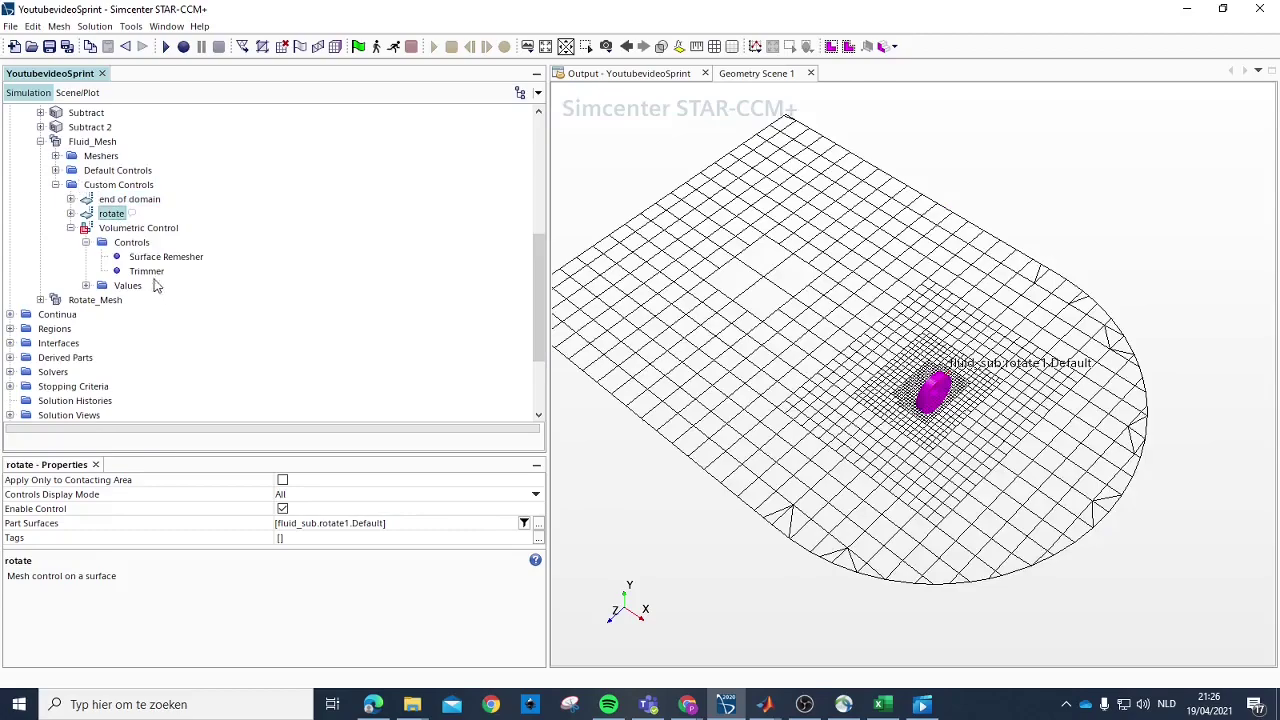
scroll(92, 224, up, 1)
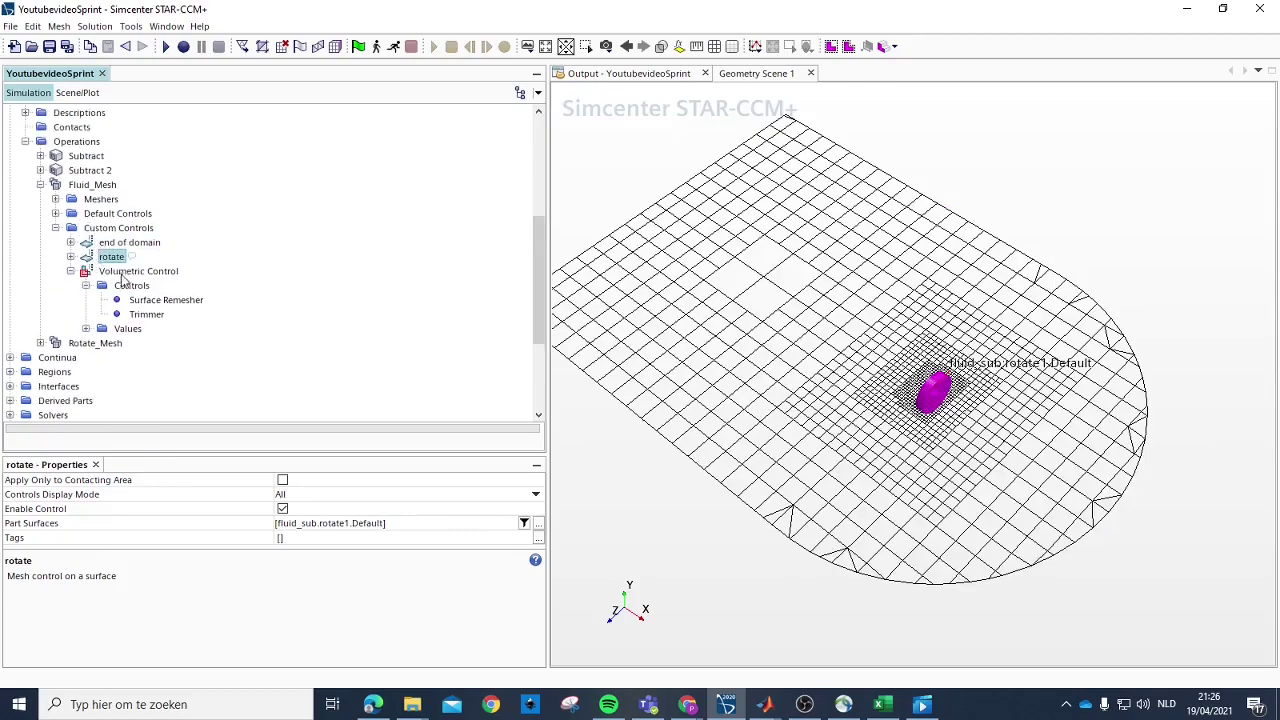
click(130, 271)
click(148, 315)
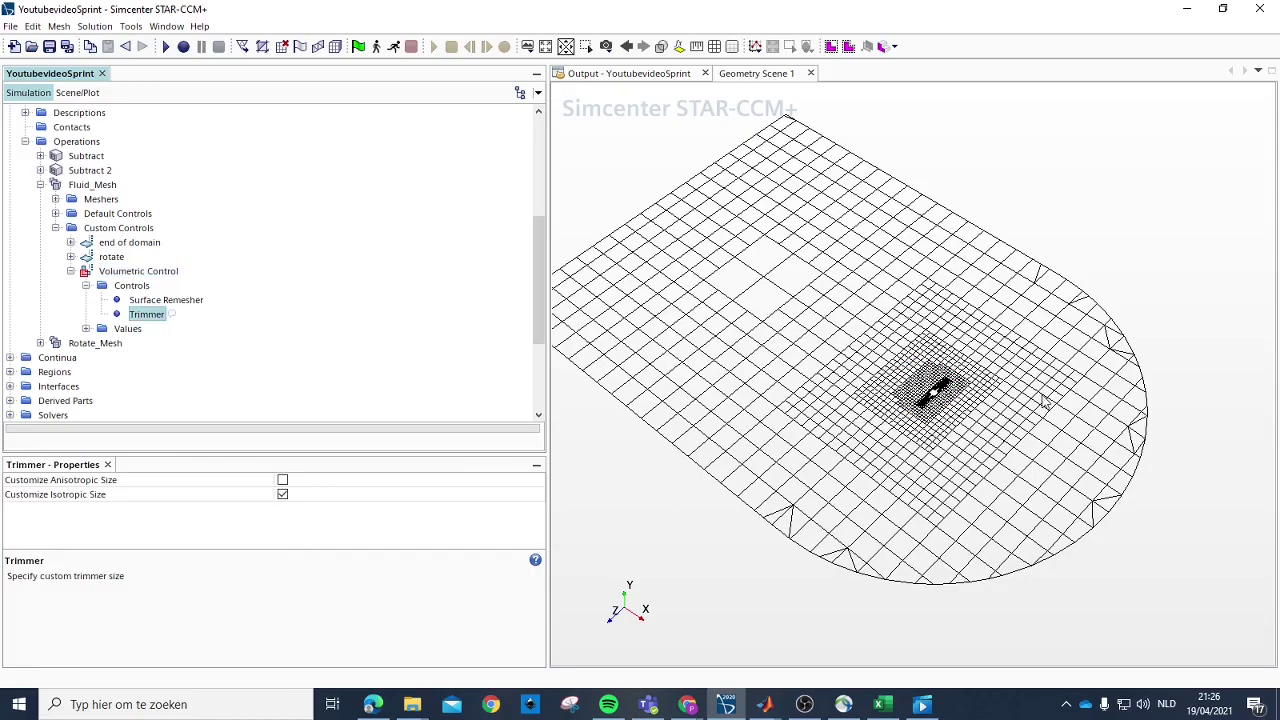
scroll(1043, 401, up, 5)
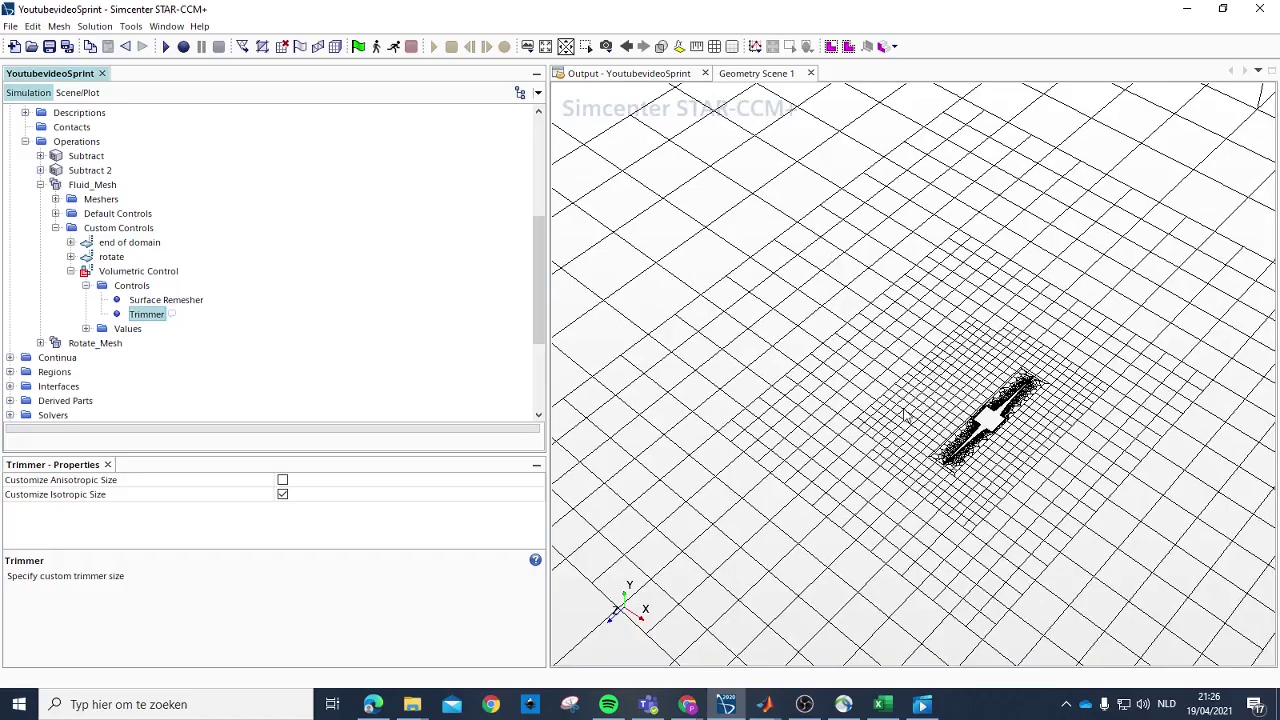
scroll(1025, 383, up, 6)
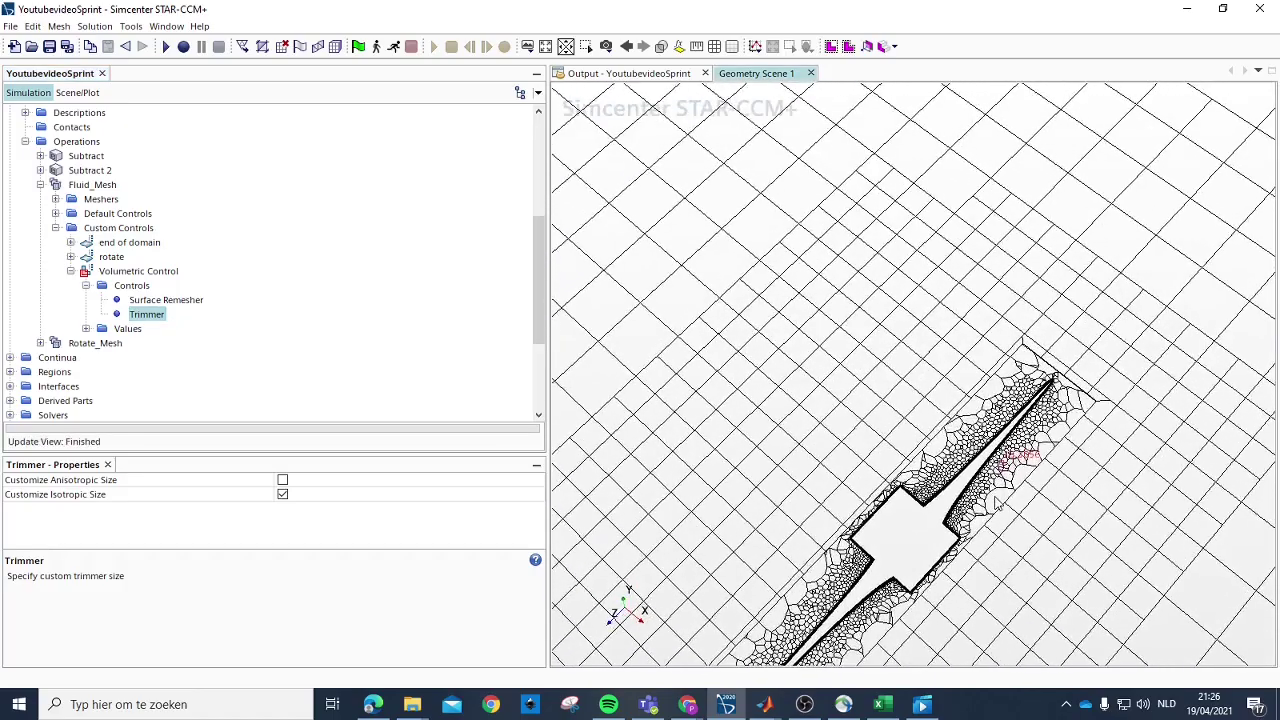
scroll(1020, 453, down, 3)
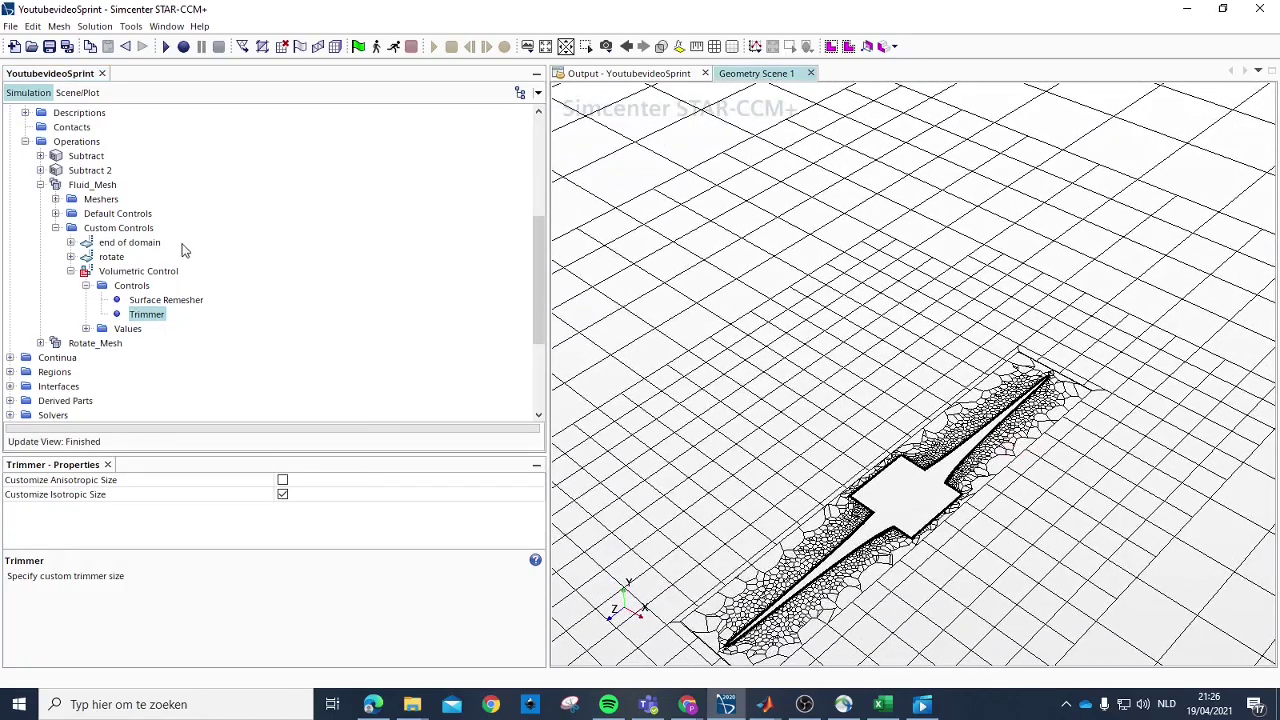
Step: Collapse the Fluid_Mesh operation and the Operations folder in the simulation tree
scroll(145, 268, up, 2)
click(40, 271)
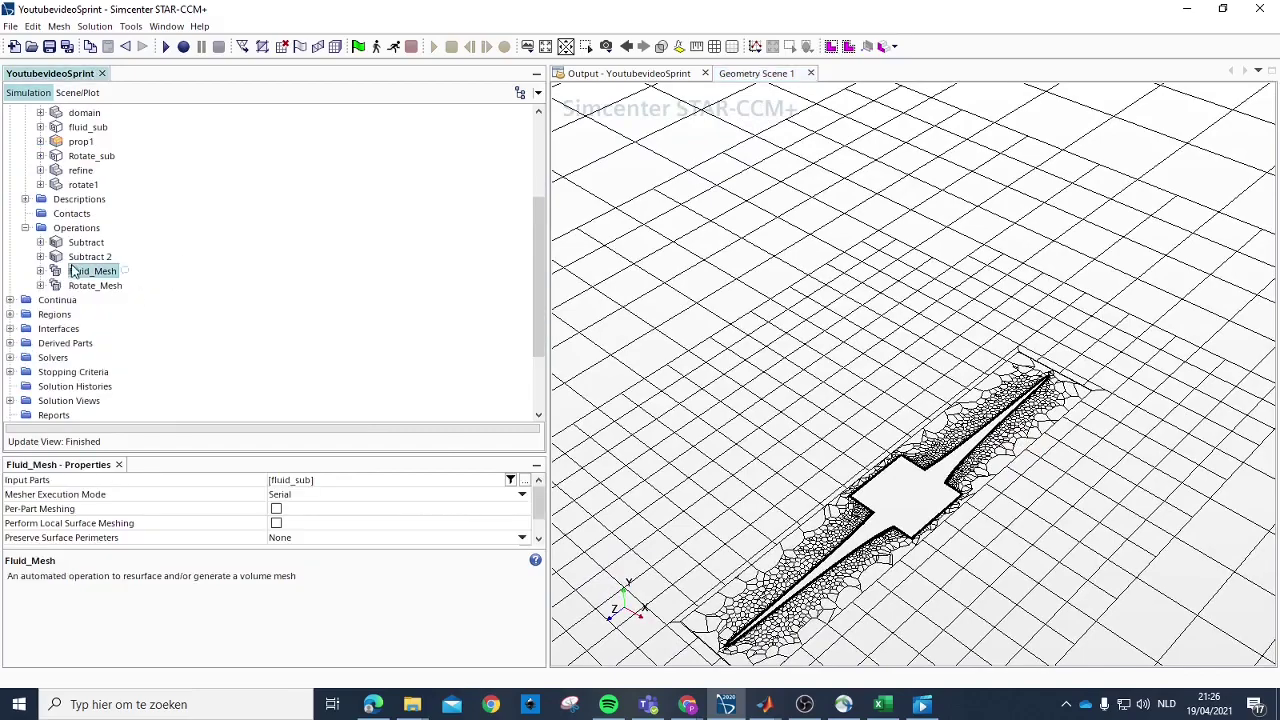
click(25, 228)
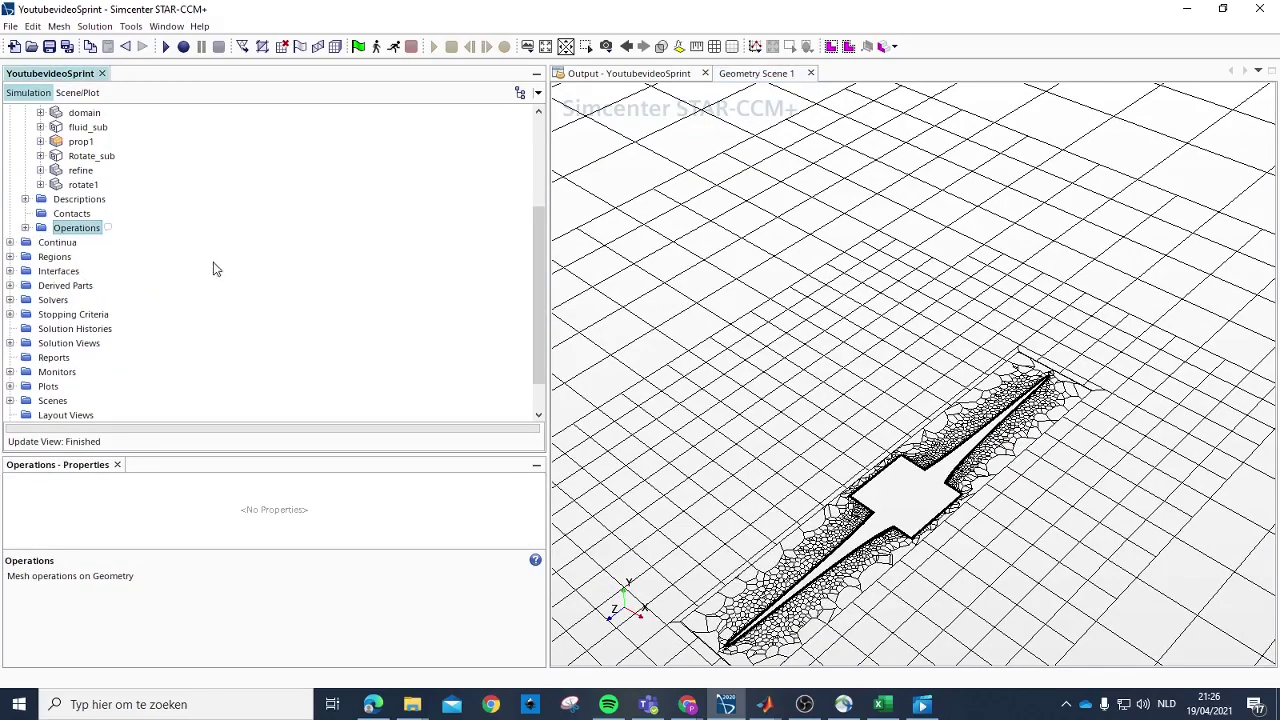
scroll(906, 377, down, 5)
drag(950, 348, 970, 300)
scroll(115, 232, up, 4)
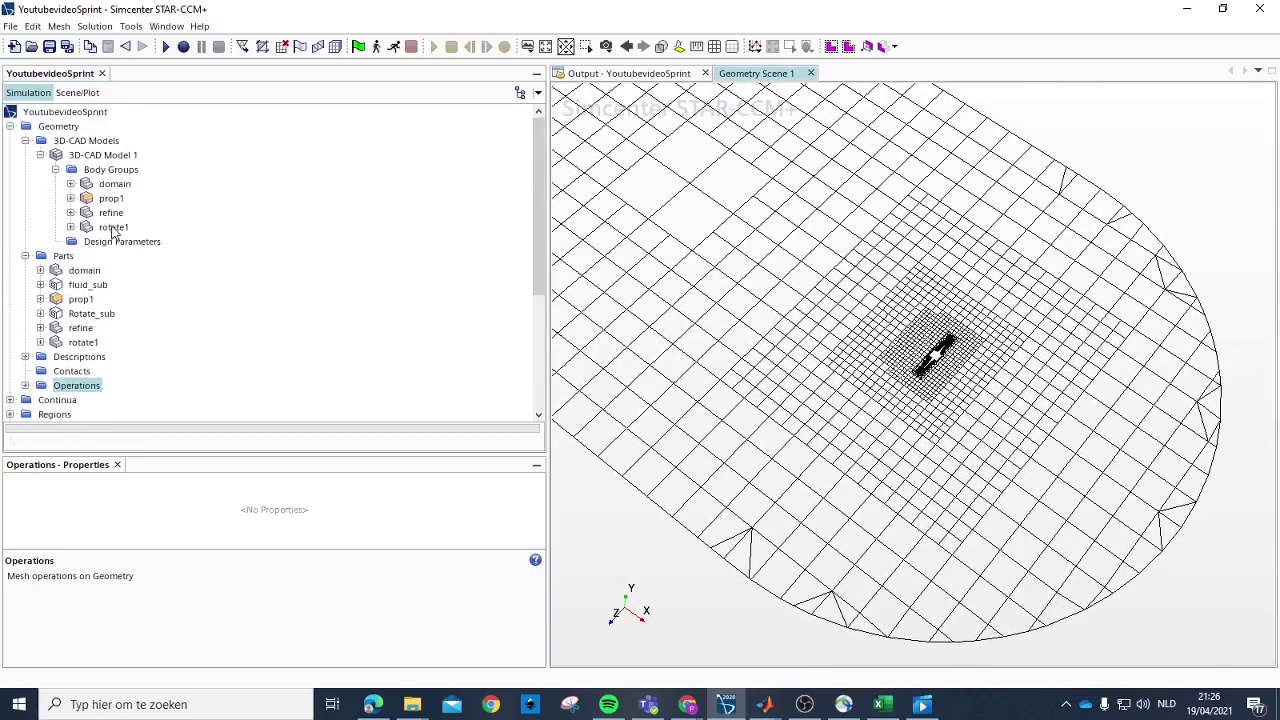
Step: Start a new plane section under Derived Parts and set its origin to 0 m in x and z
scroll(134, 297, down, 4)
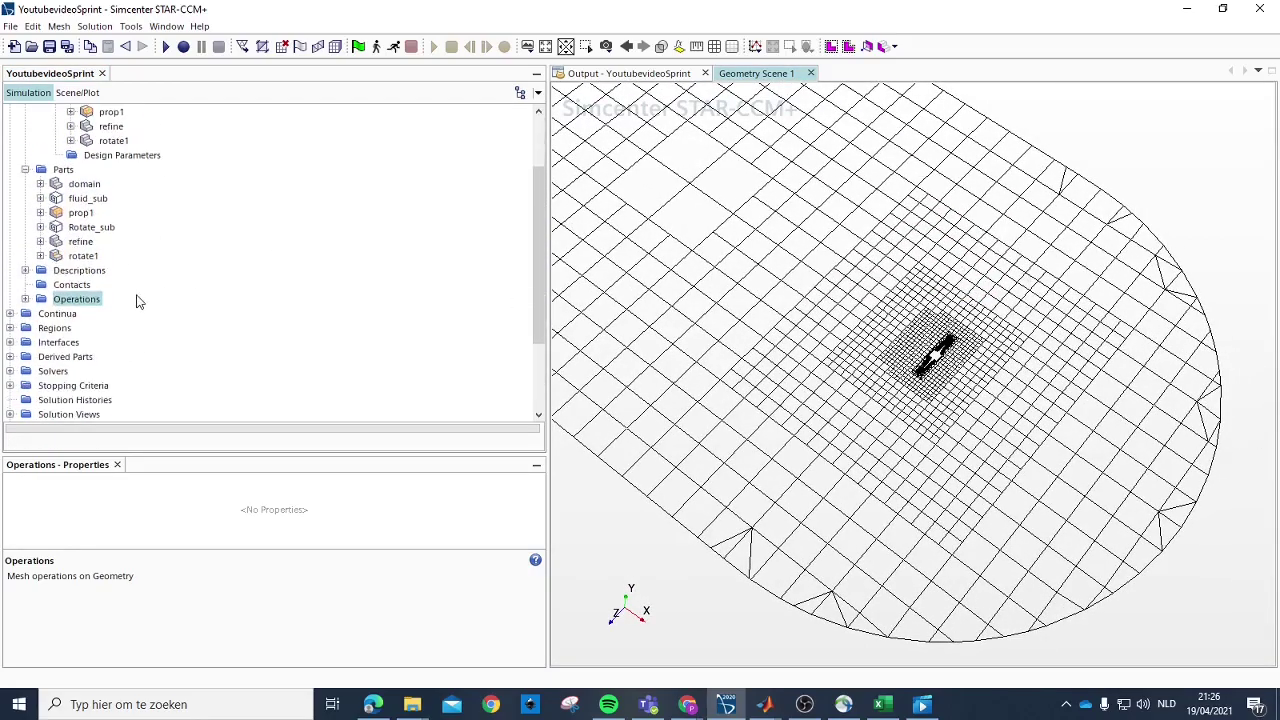
click(60, 270)
click(10, 270)
right_click(48, 272)
mouse_move(96, 279)
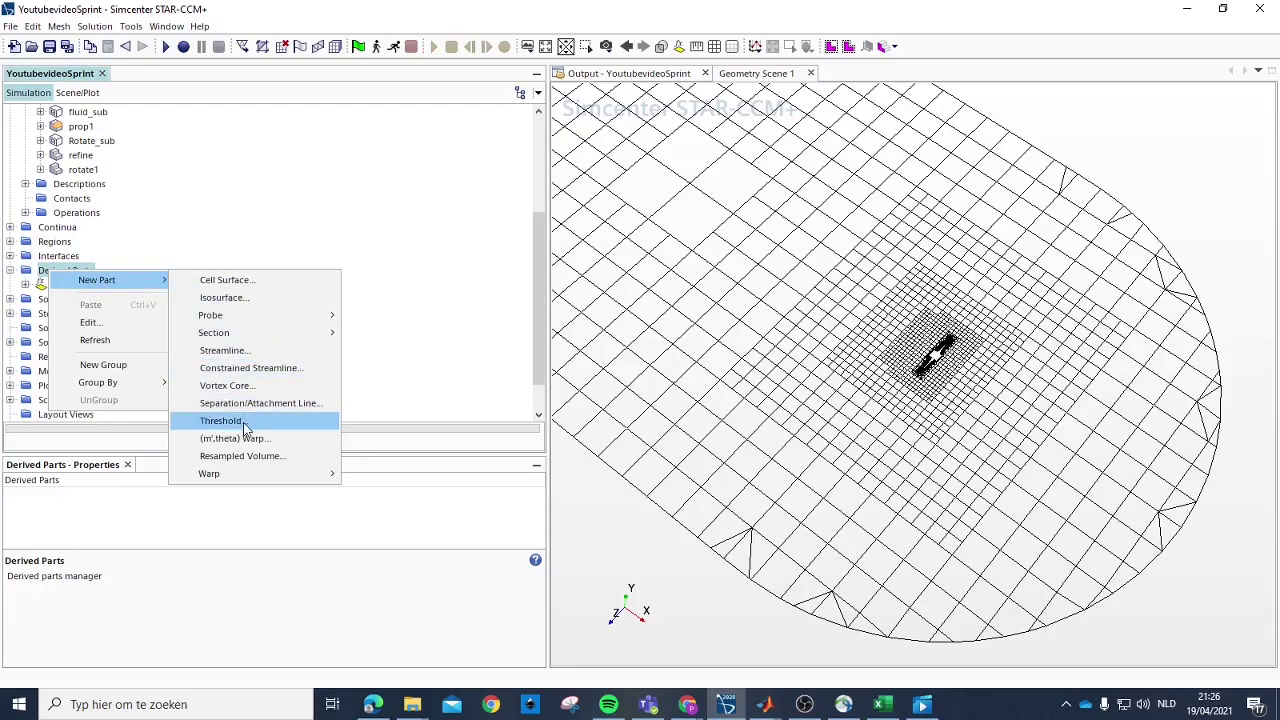
mouse_move(335, 333)
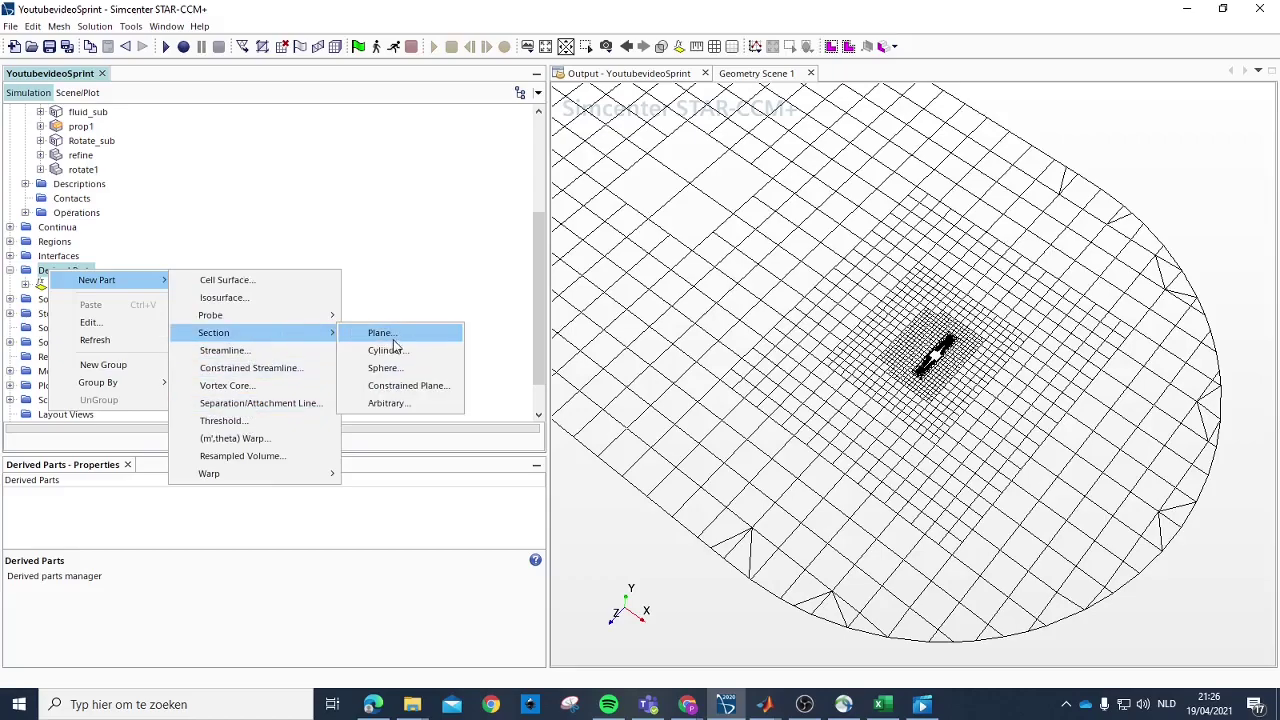
click(396, 336)
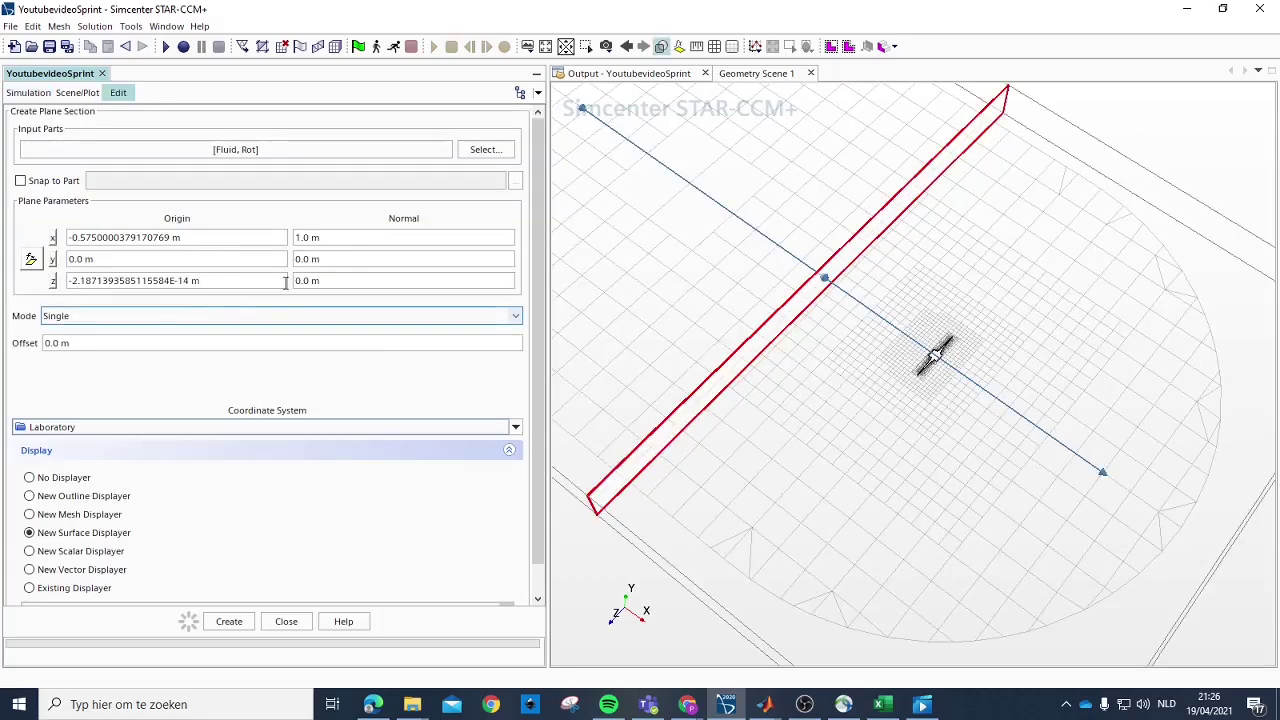
triple_click(140, 281)
text(0)
triple_click(172, 238)
text(0)
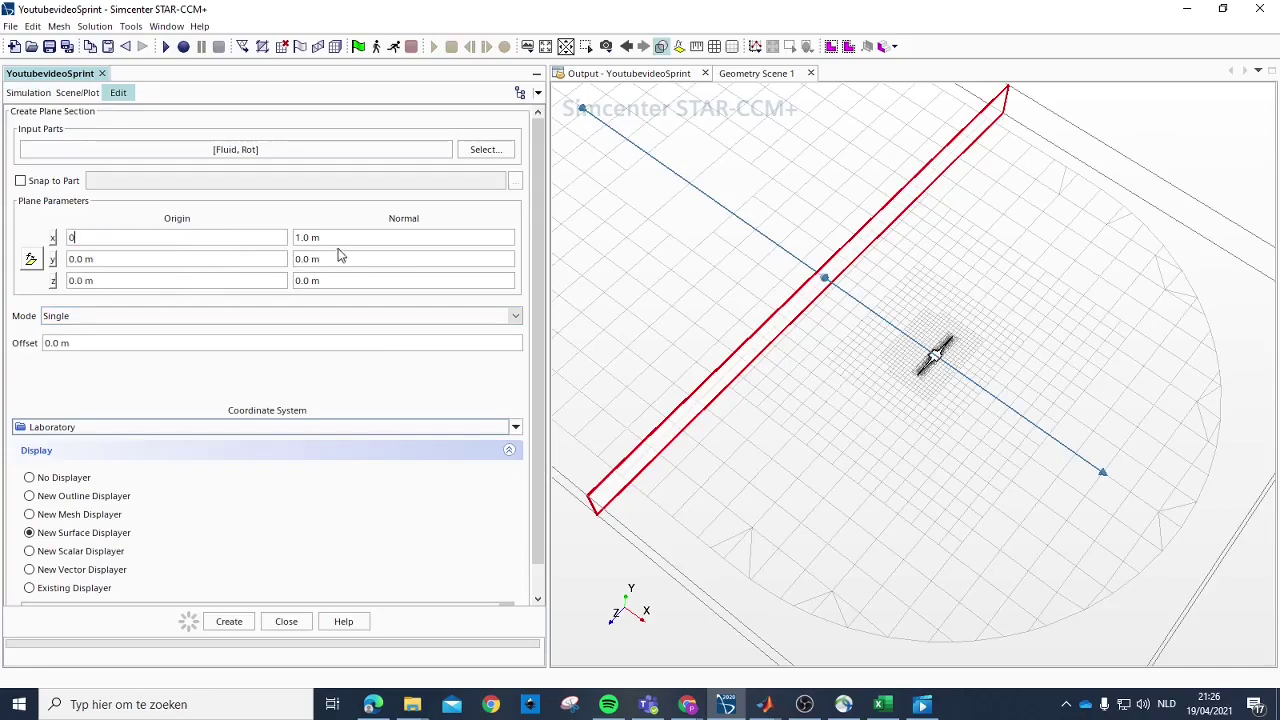
Step: Set the plane section's normal to (0, 1, 0) m and create the section with a new mesh displayer
triple_click(338, 240)
text(0)
triple_click(325, 281)
text(1)
triple_click(349, 260)
text(1)
triple_click(348, 238)
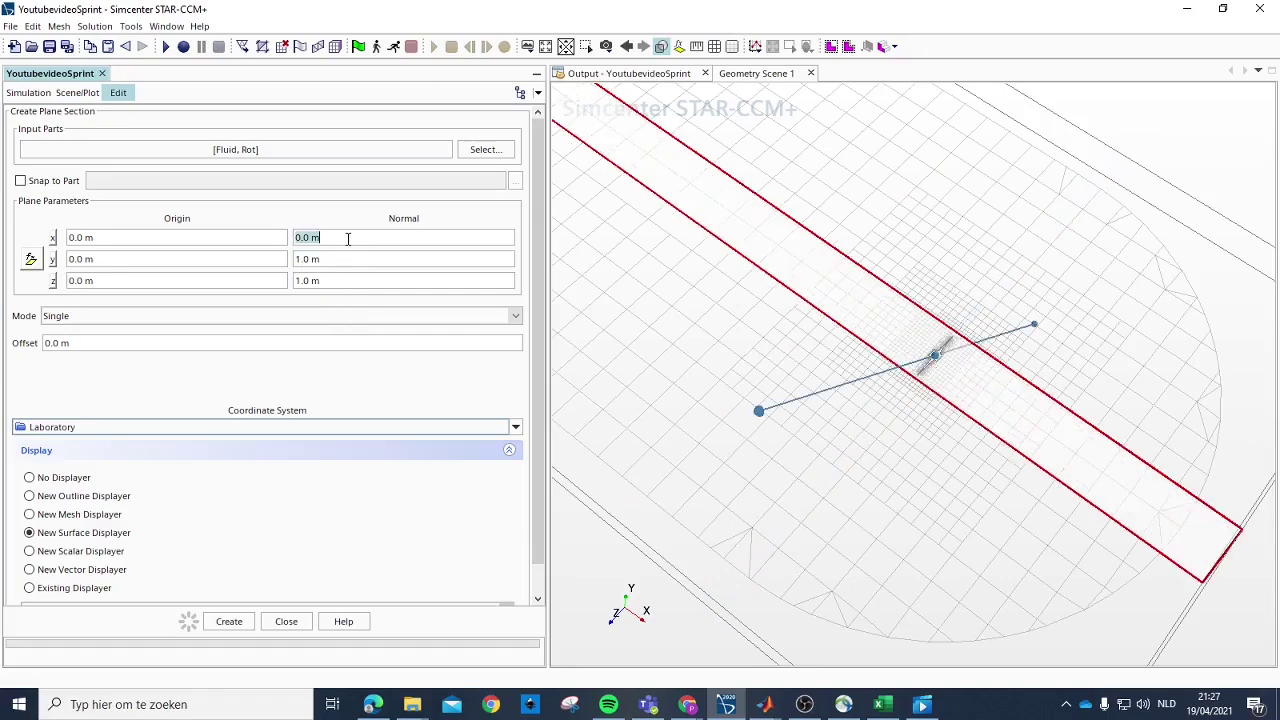
triple_click(338, 260)
triple_click(328, 281)
text(0)
triple_click(345, 238)
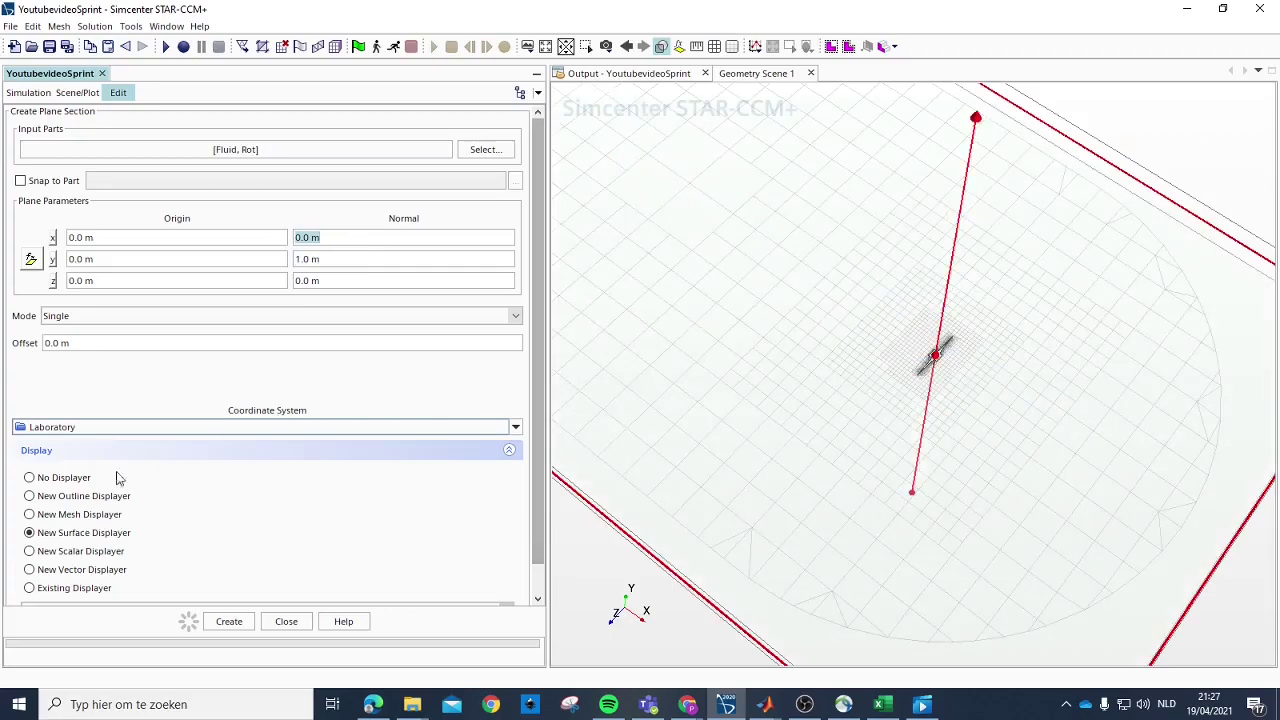
click(29, 514)
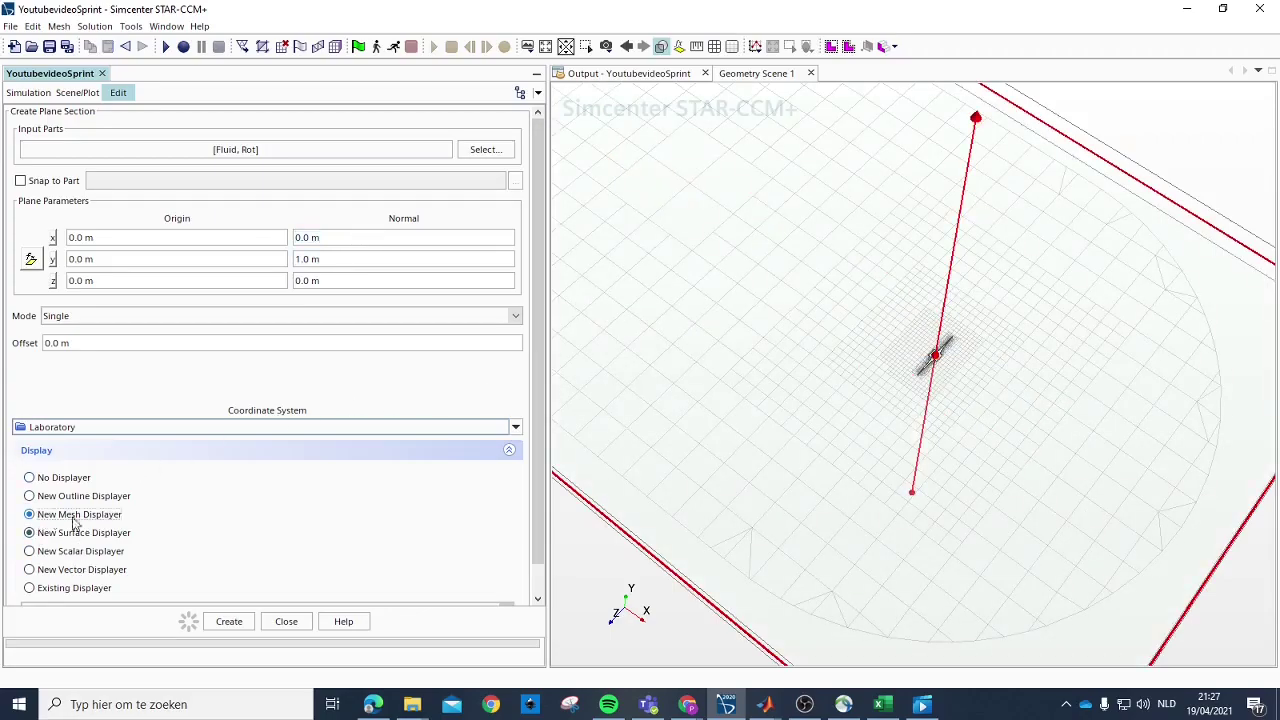
click(285, 622)
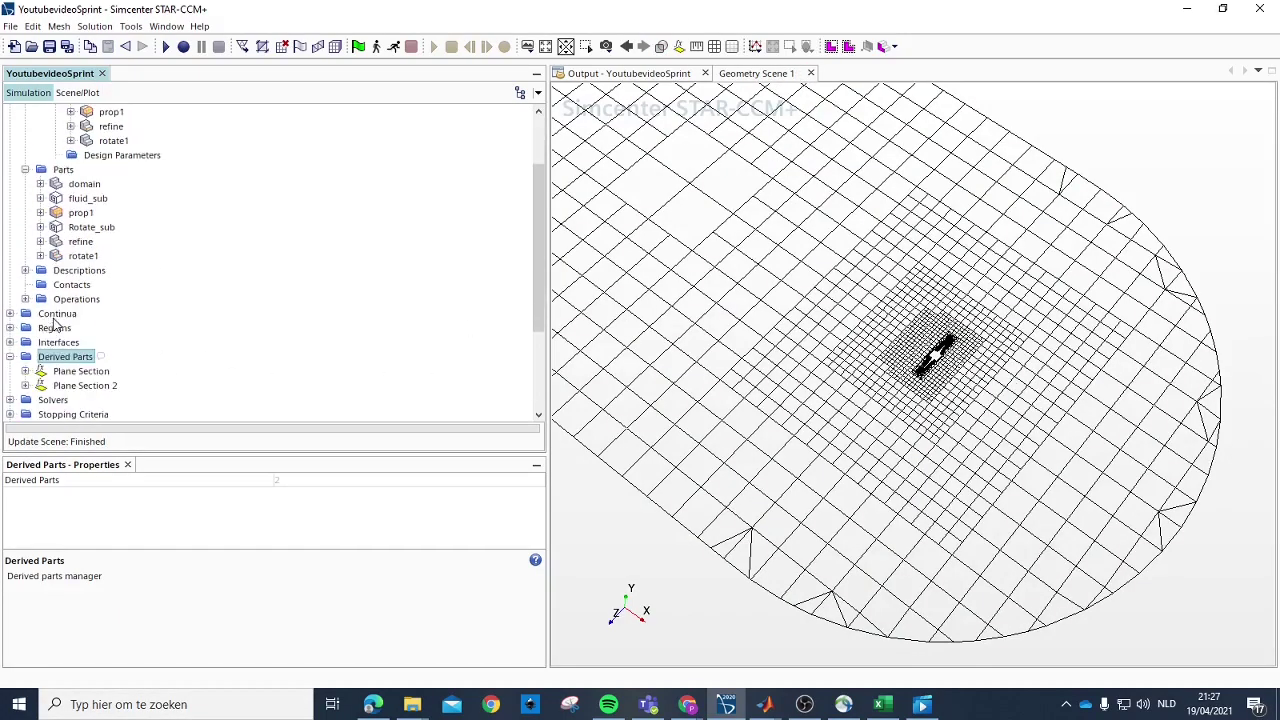
Step: Delete Plane Section 2 from the Derived Parts
click(86, 386)
click(97, 373)
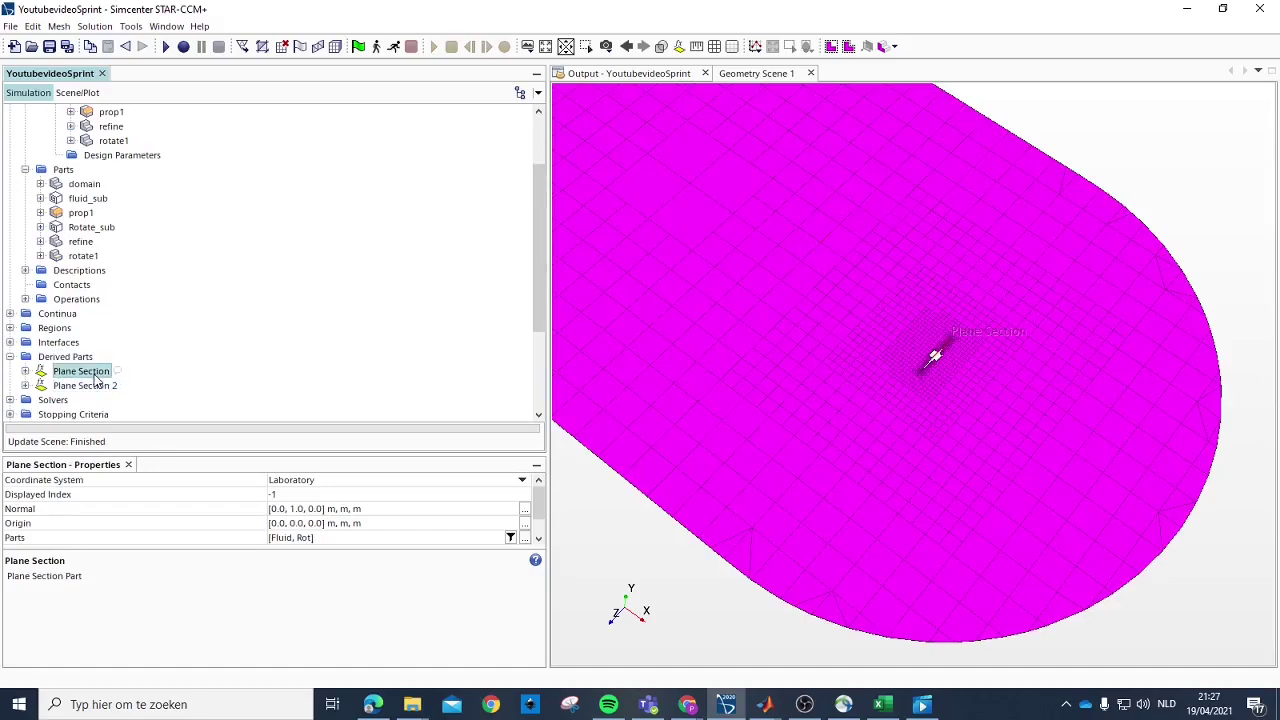
click(100, 386)
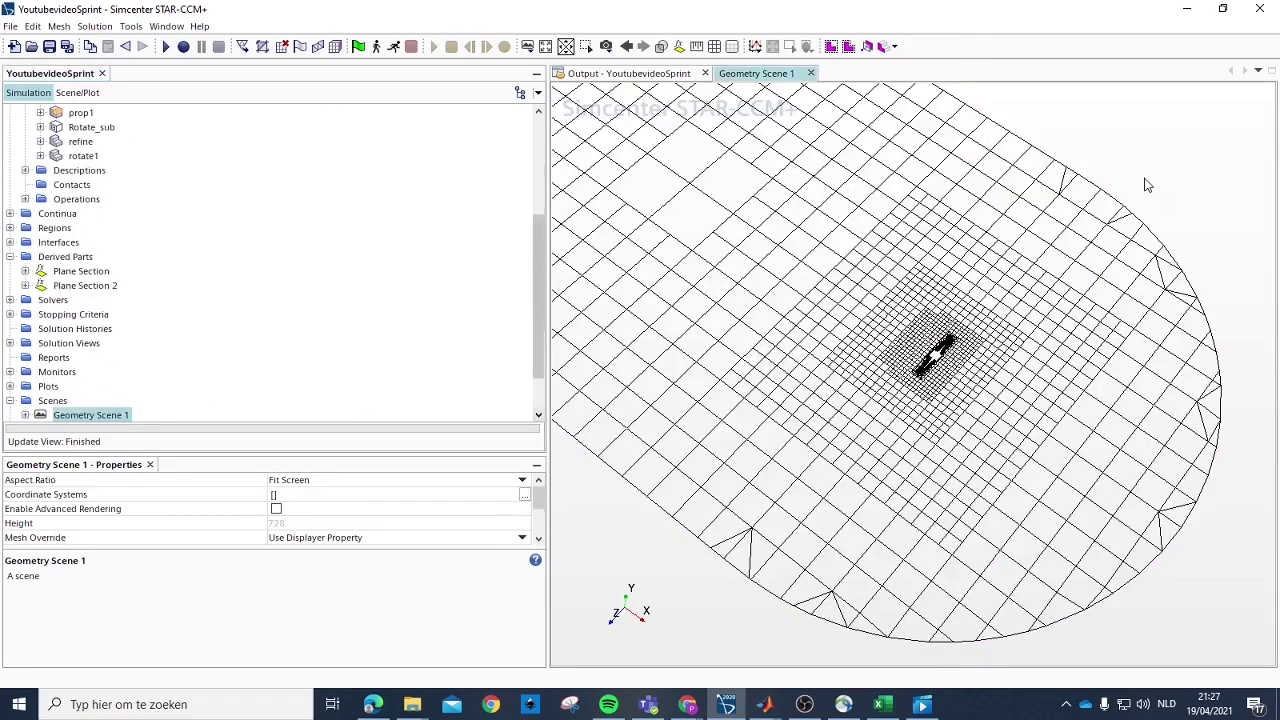
click(1120, 328)
scroll(130, 370, down, 2)
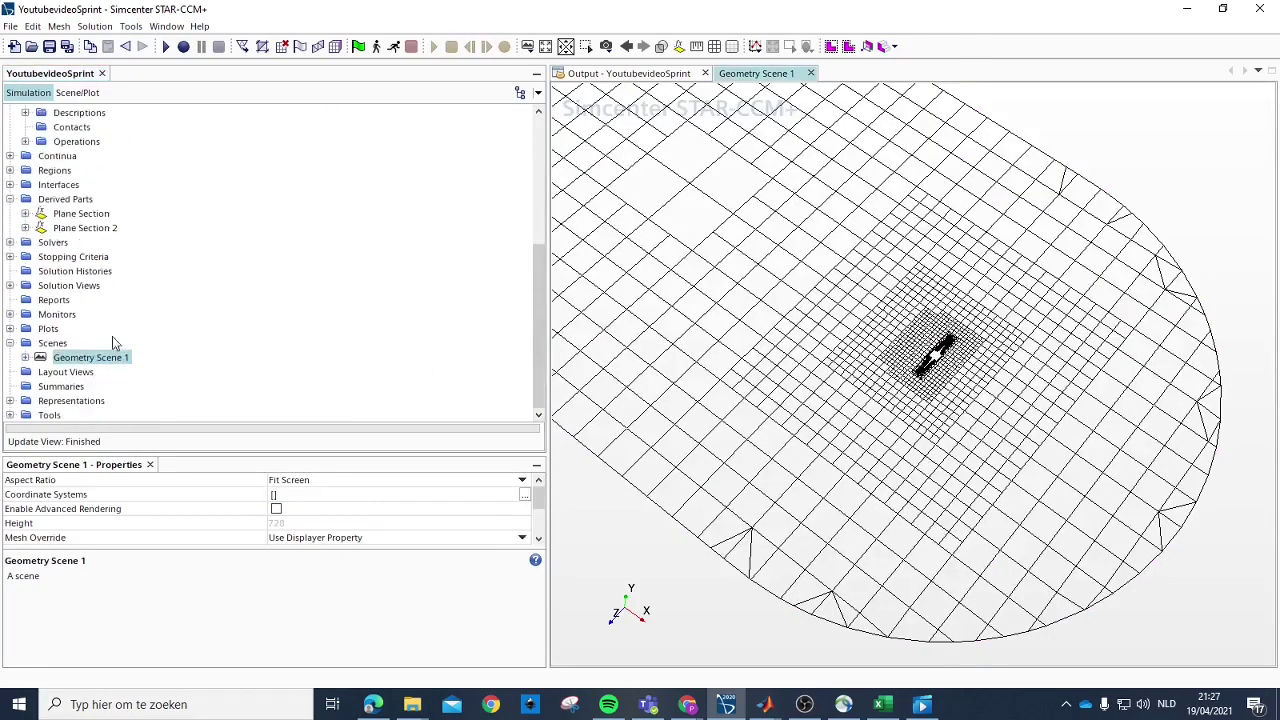
click(103, 228)
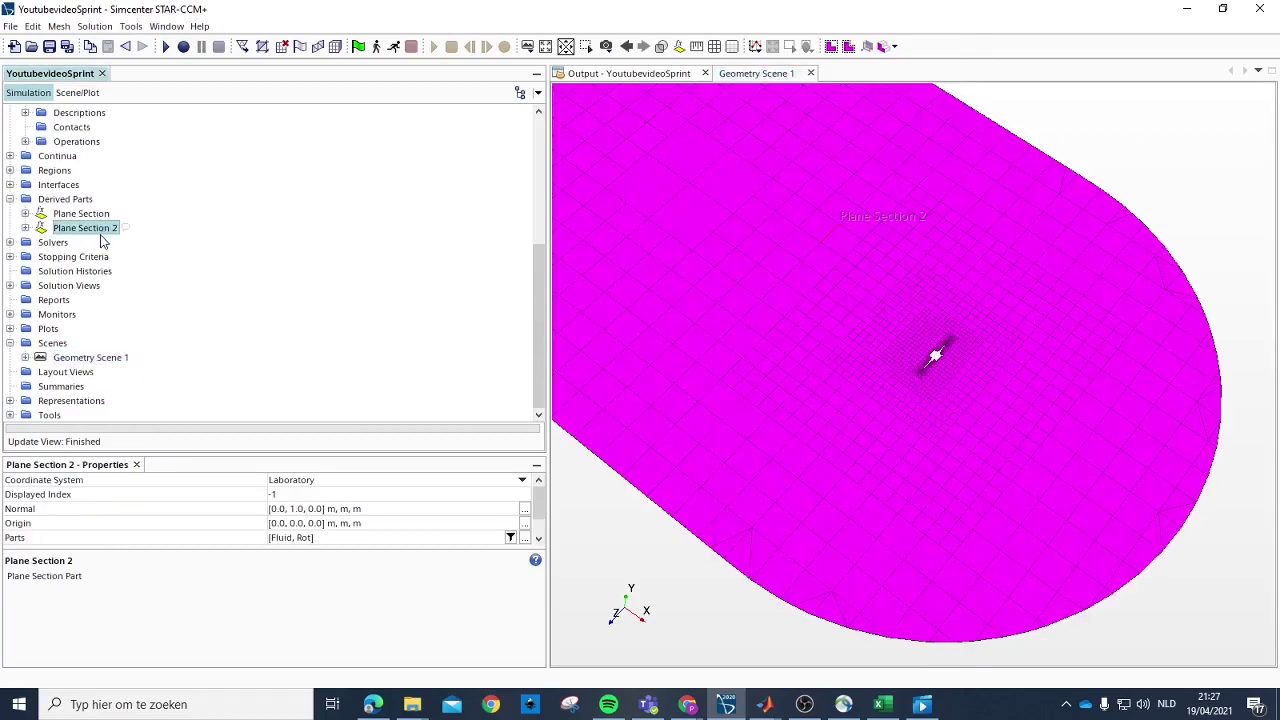
key(Delete)
key(Return)
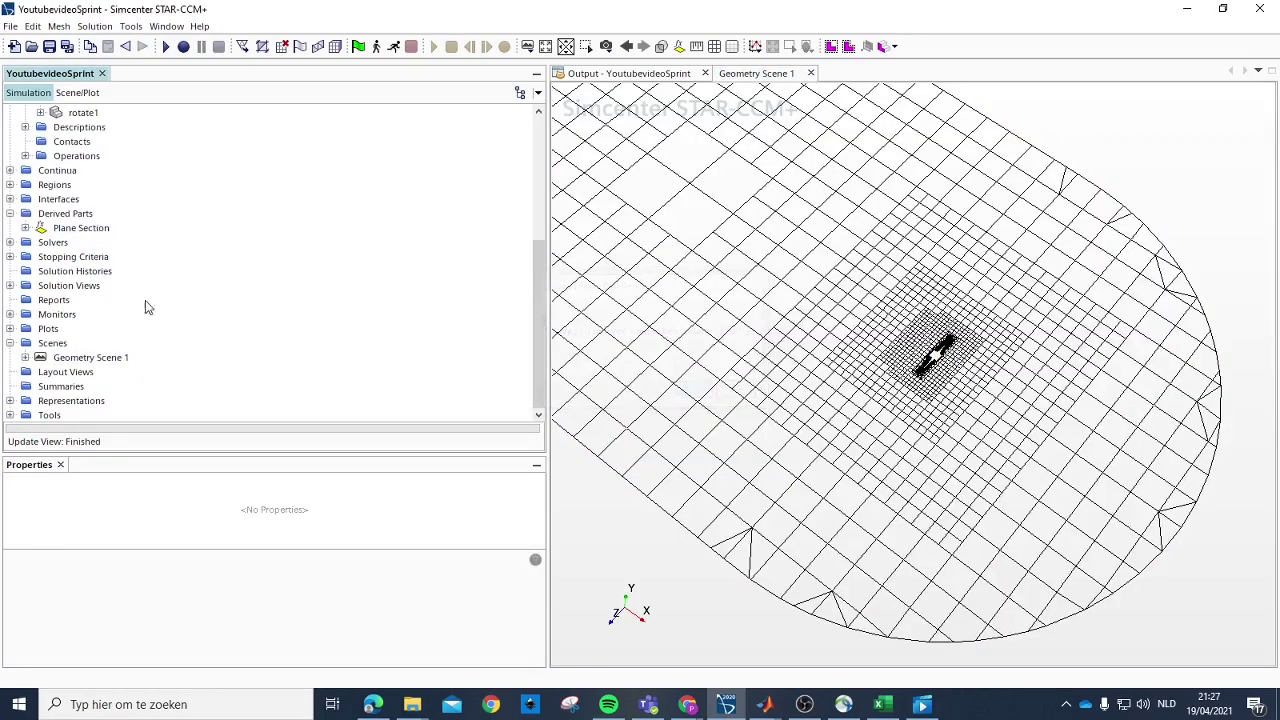
Step: Create a new mesh scene under Scenes
click(47, 344)
right_click(48, 344)
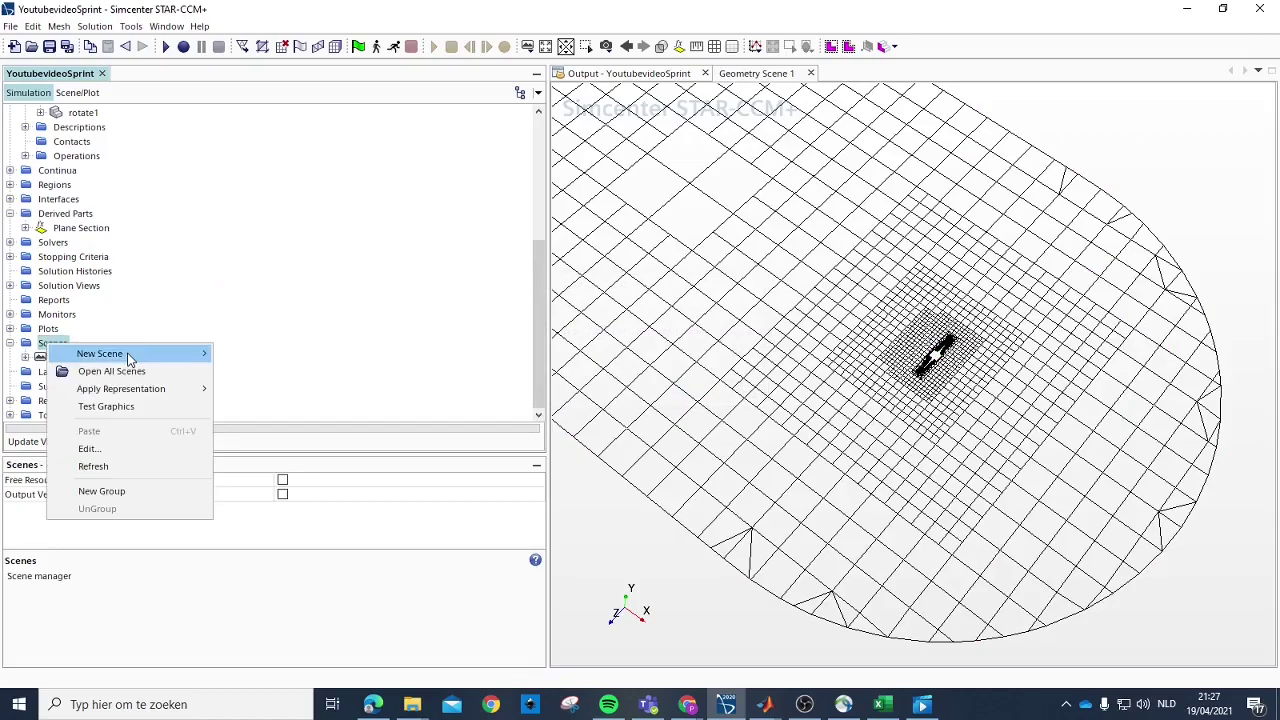
mouse_move(191, 354)
click(251, 371)
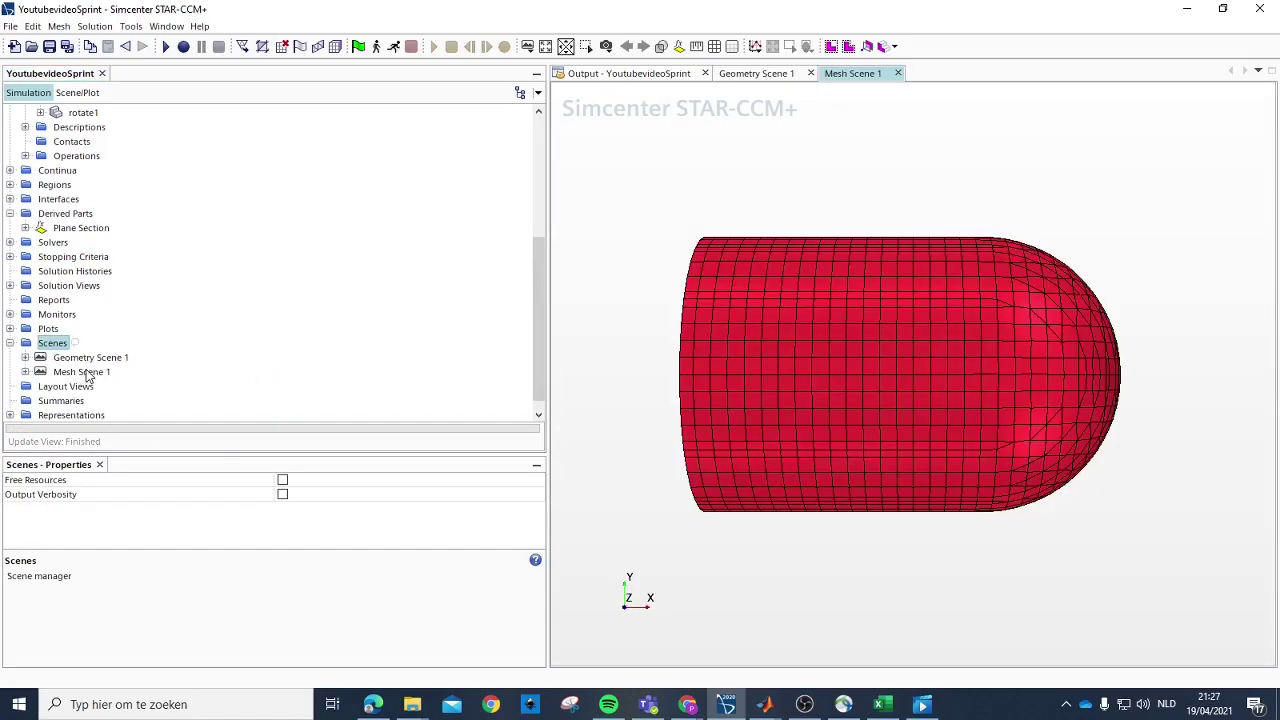
click(78, 92)
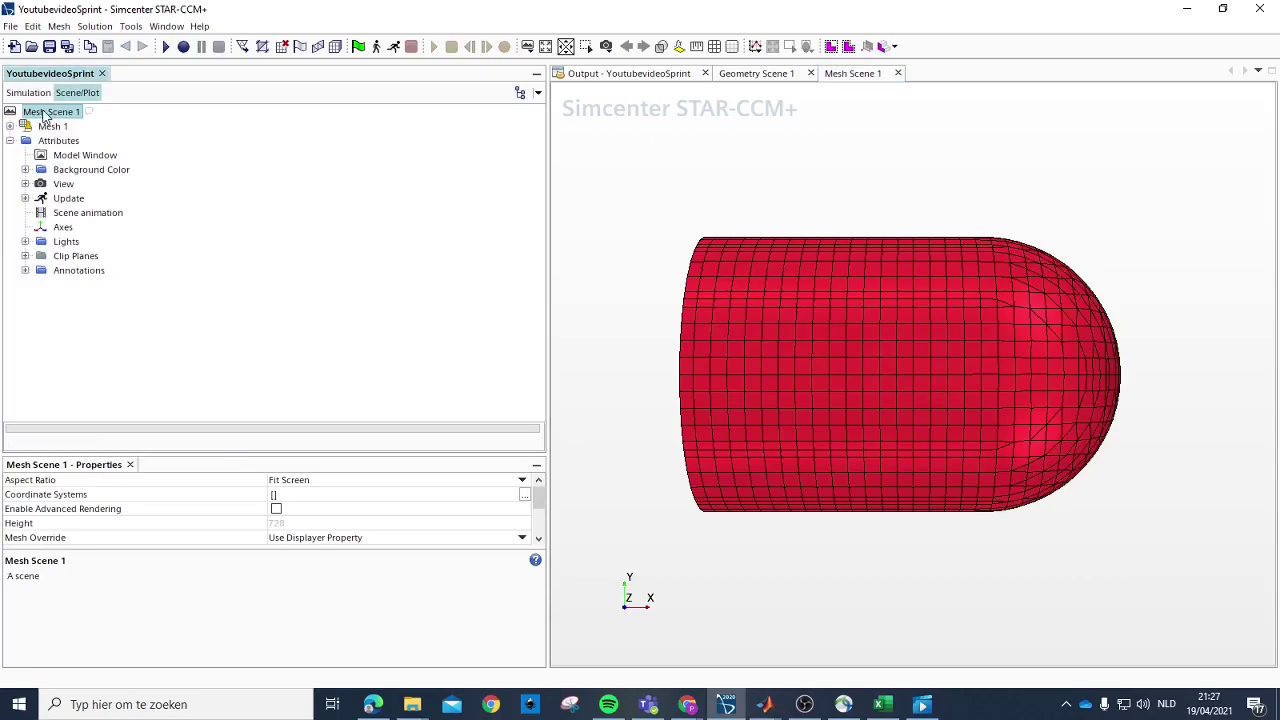
right_click(55, 113)
key(Escape)
click(28, 92)
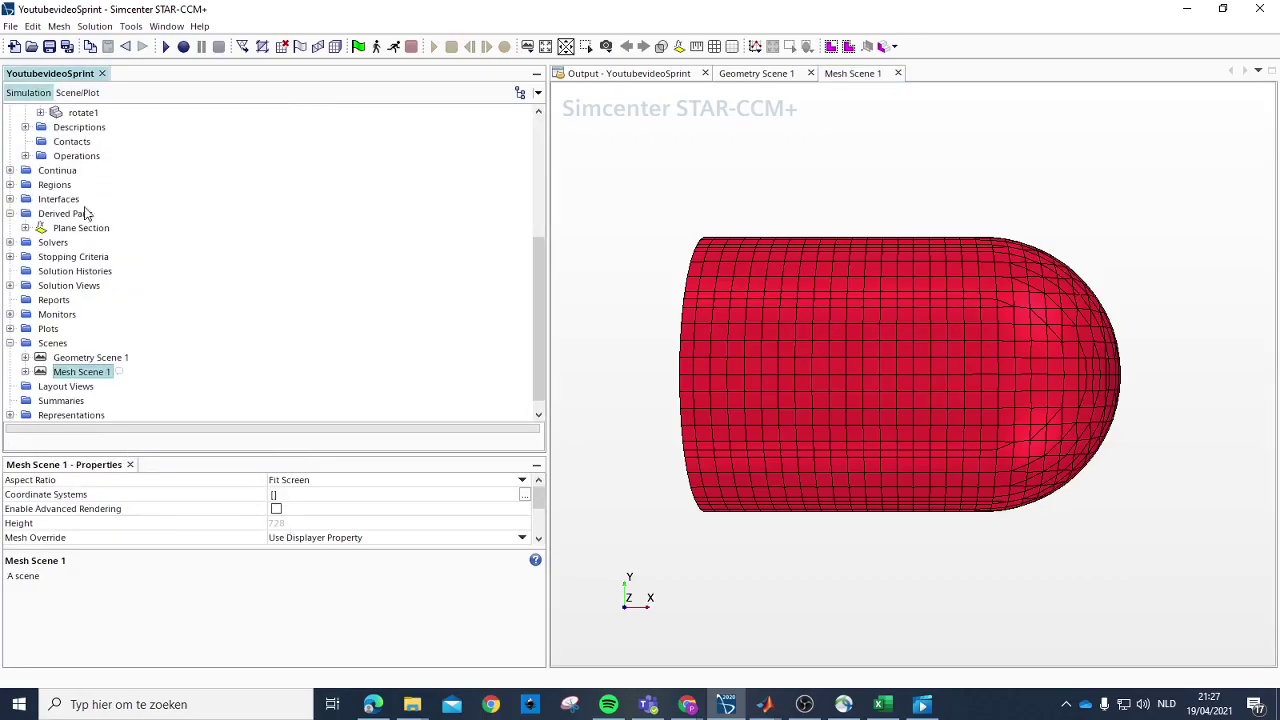
Step: Start a new plane section of Fluid and Rot under Derived Parts and set it to No Displayer
right_click(64, 257)
mouse_move(150, 265)
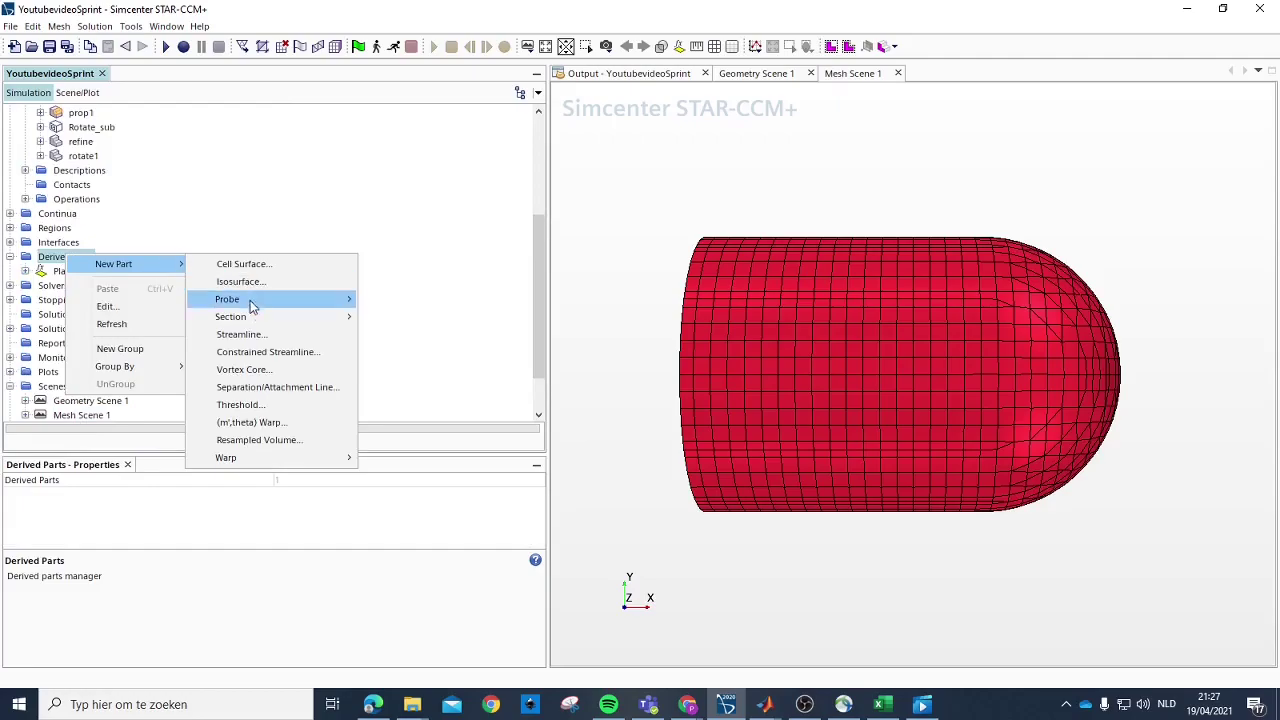
mouse_move(259, 317)
click(402, 318)
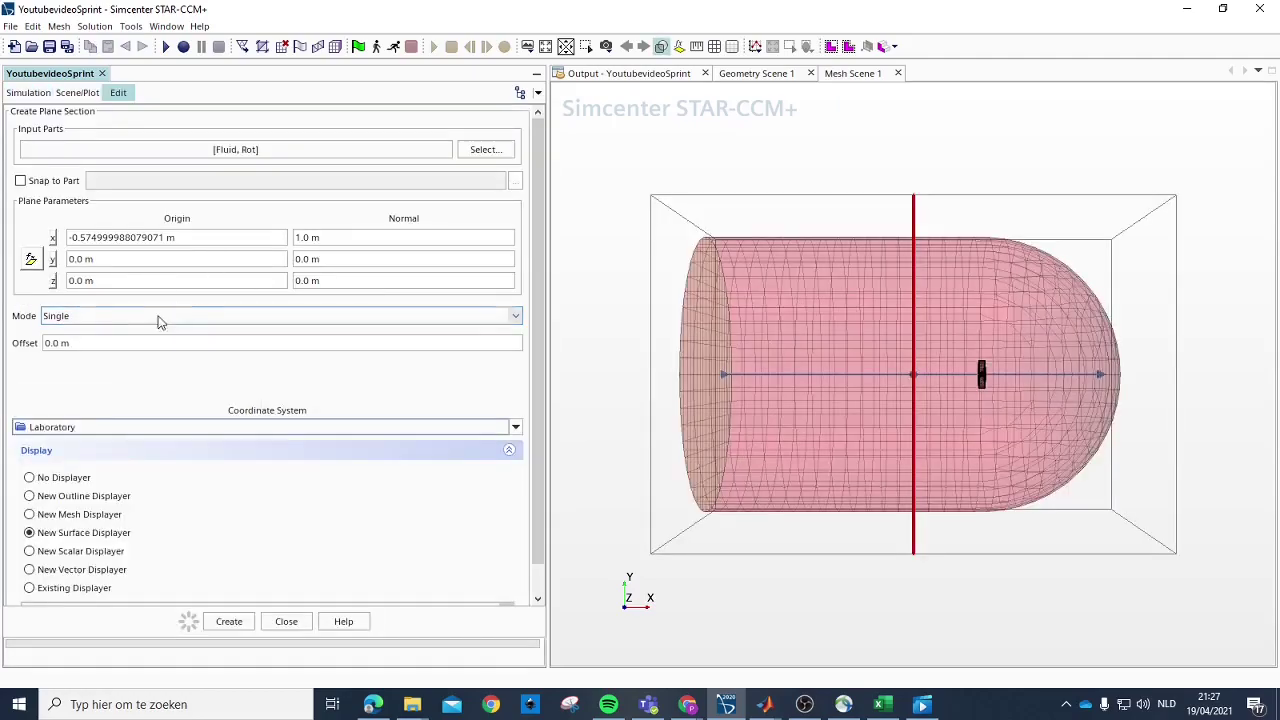
click(77, 477)
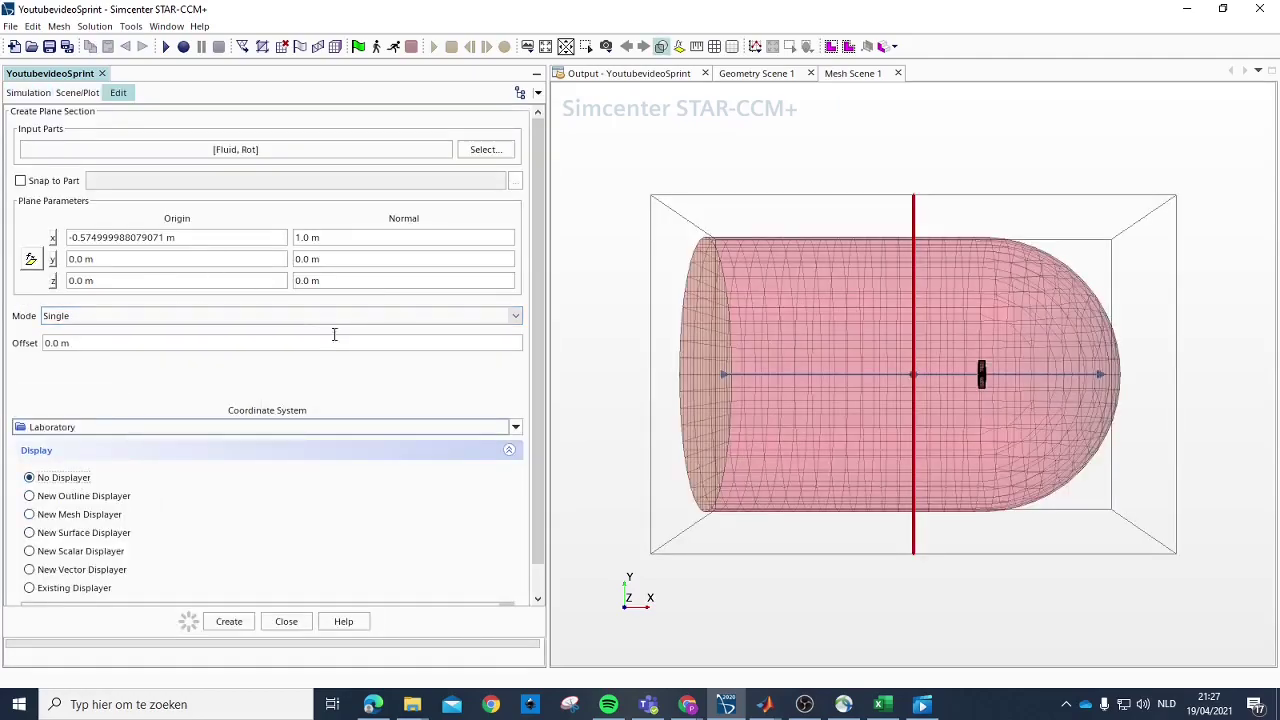
Step: Set the plane section's normal to (0, 1, 0) m and its origin x to 0 m, and create it
click(337, 259)
text(1)
click(338, 240)
text(0)
click(331, 281)
click(182, 238)
text(0)
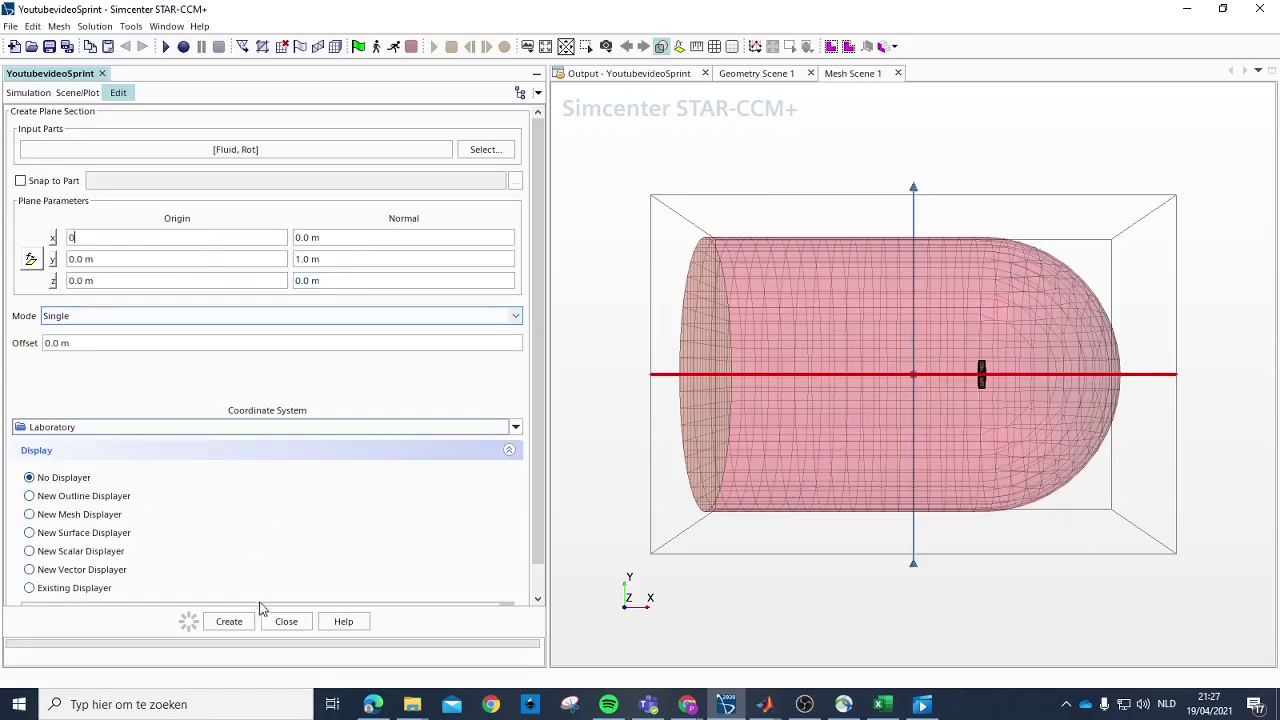
click(229, 621)
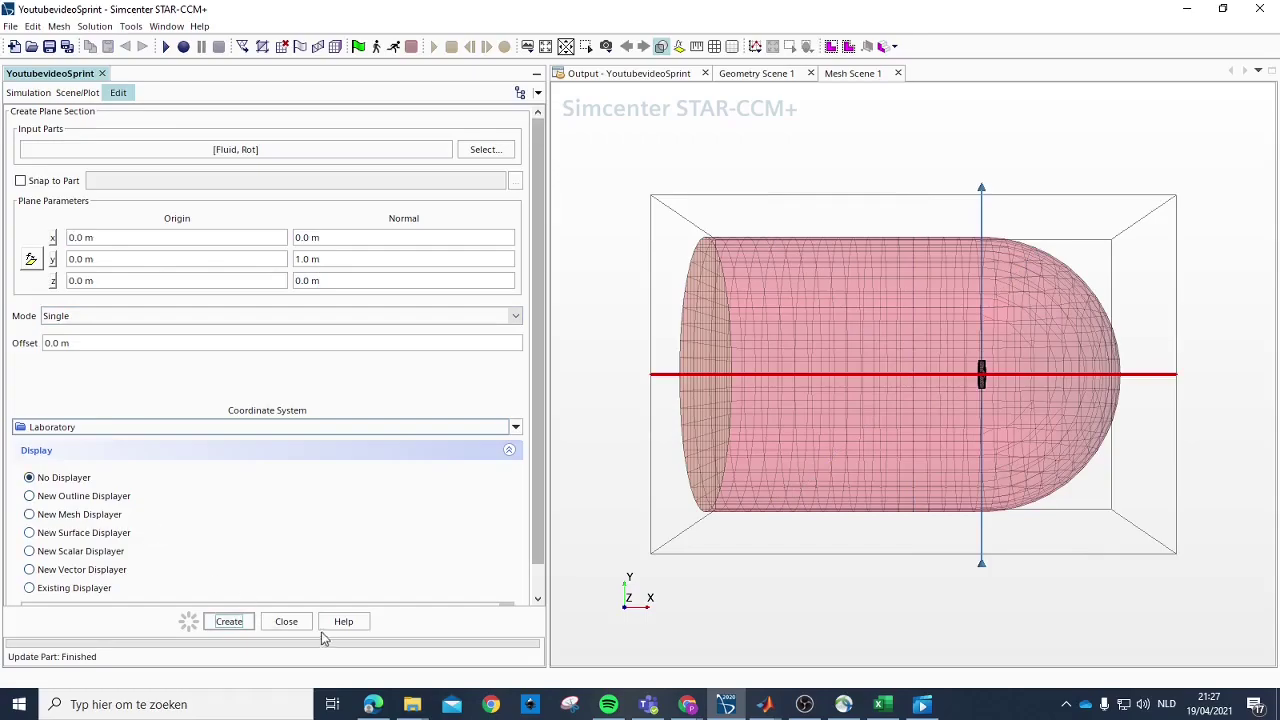
click(286, 621)
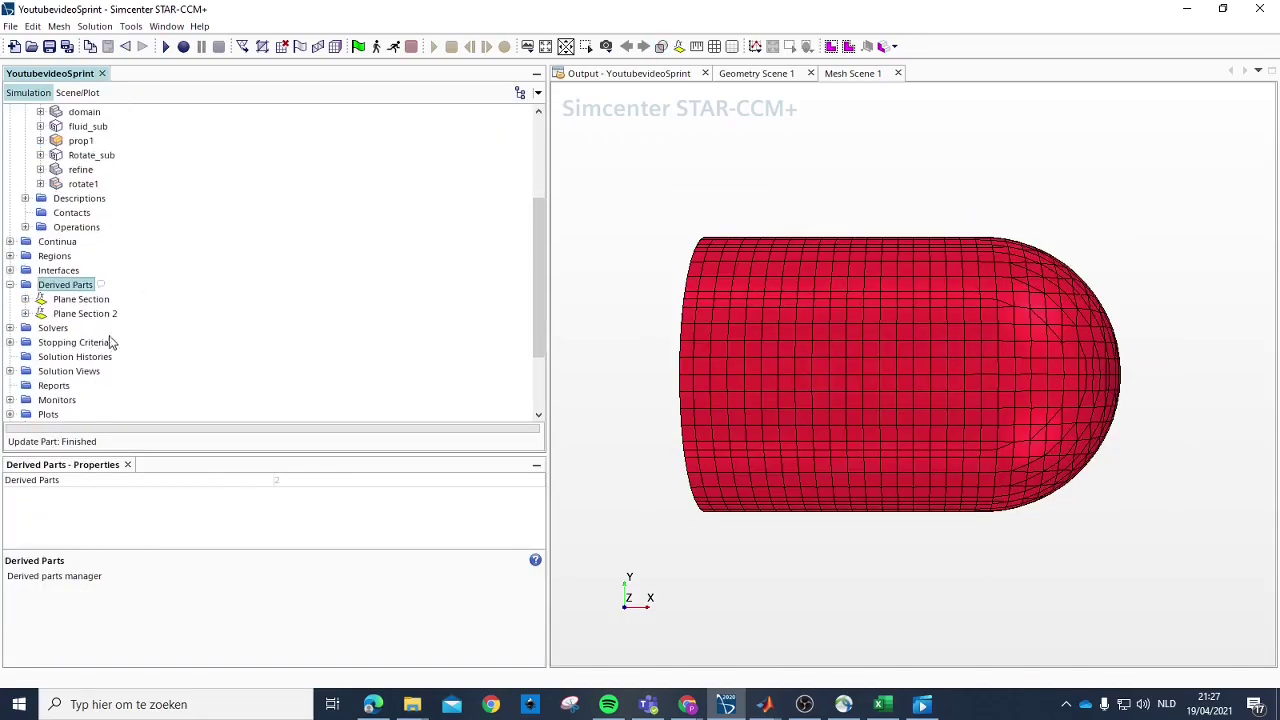
Step: Hide the Fluid and Rot parts of the Mesh 1 displayer in Mesh Scene 1
click(99, 315)
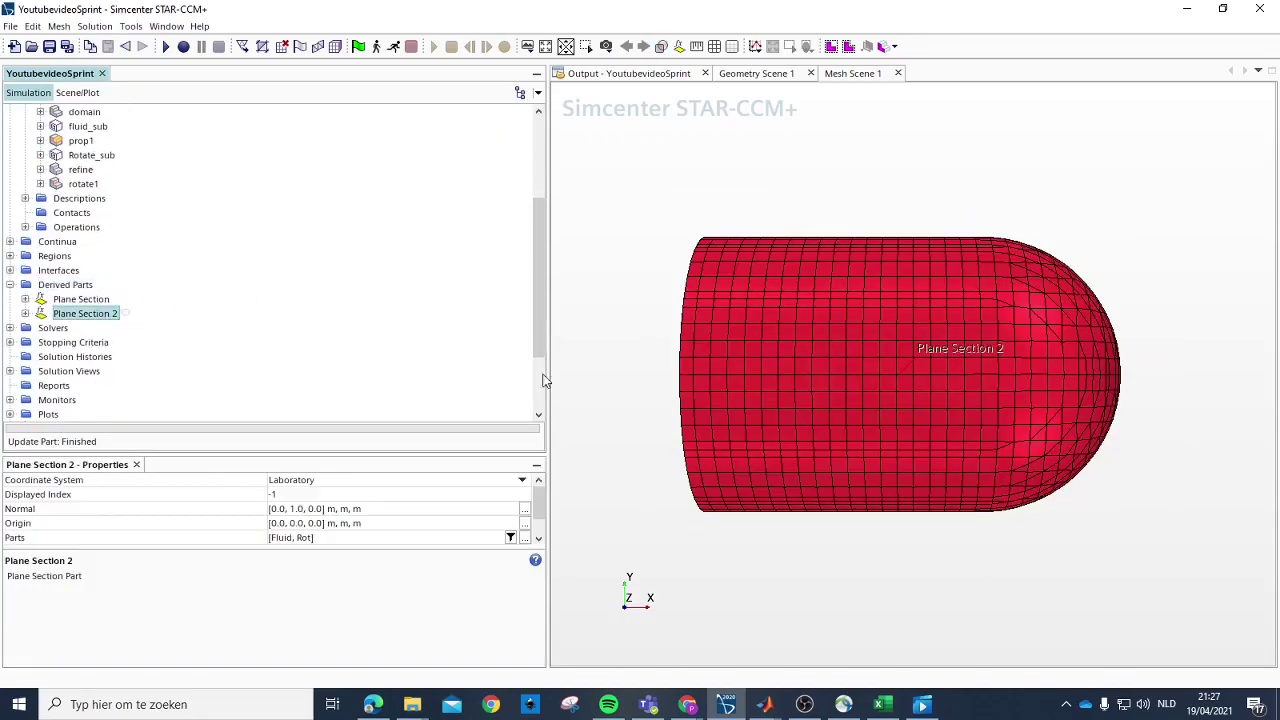
scroll(159, 376, down, 3)
click(78, 92)
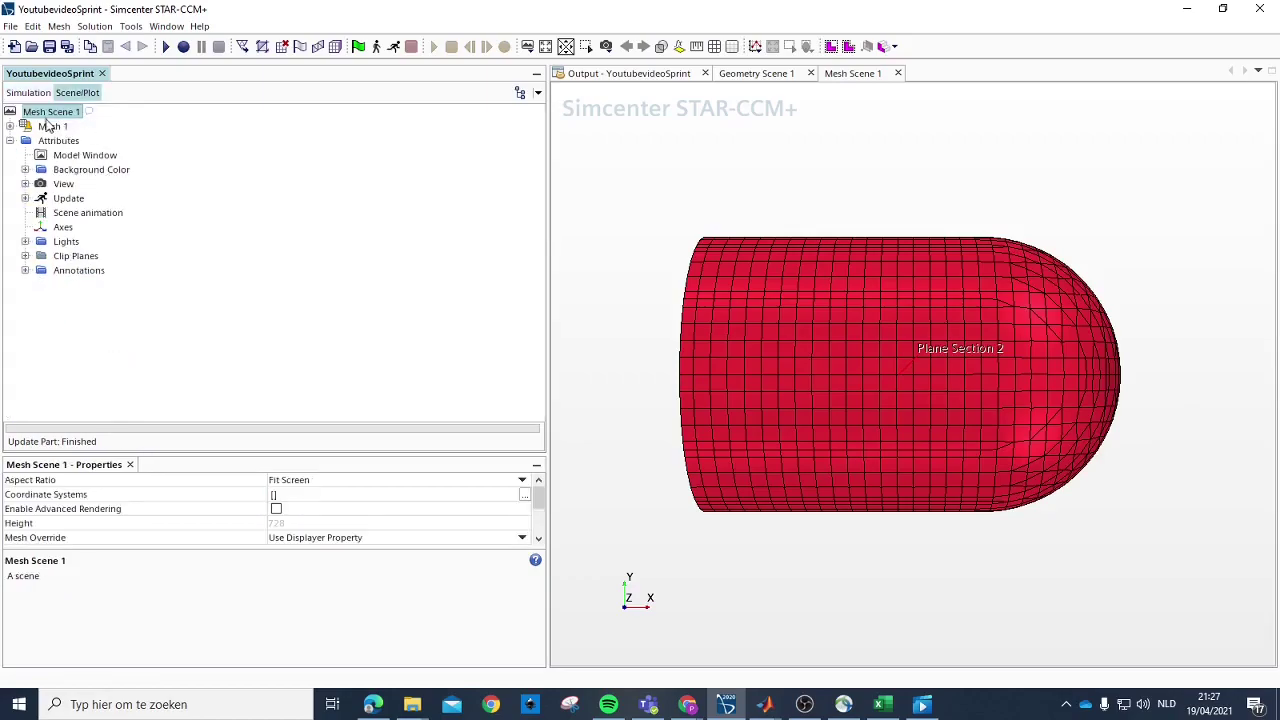
right_click(45, 125)
click(33, 127)
click(10, 126)
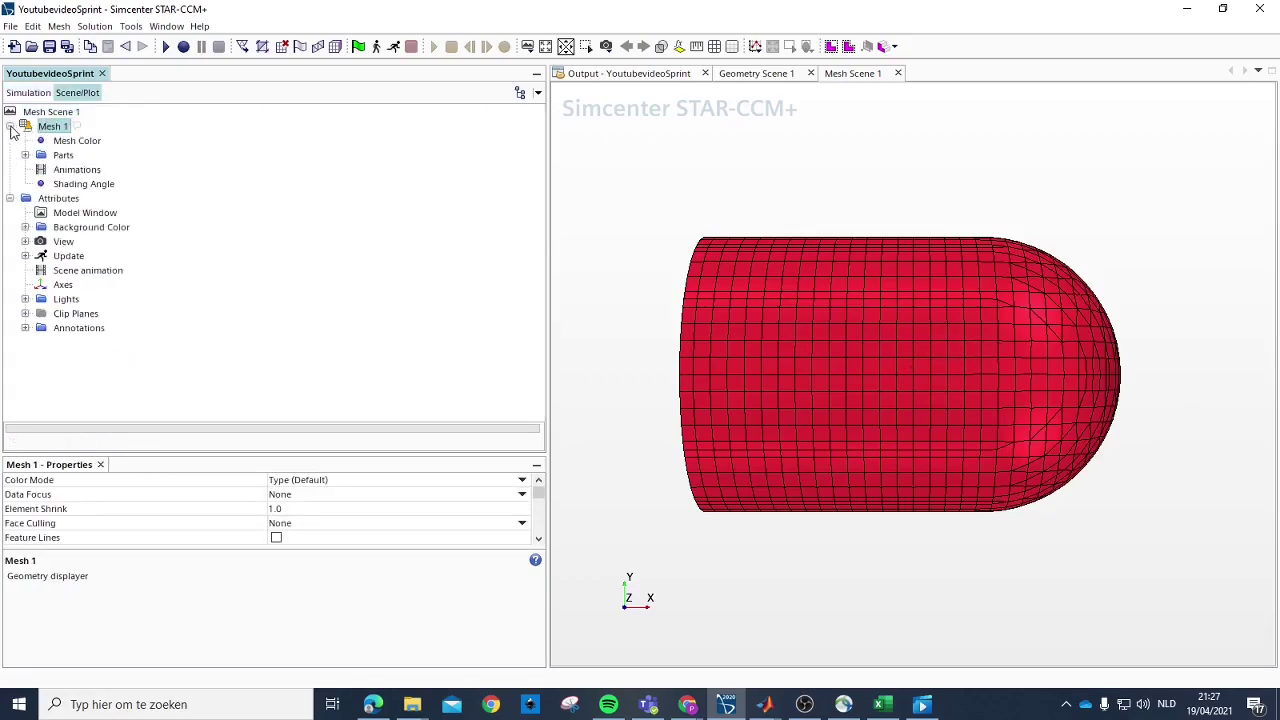
click(25, 155)
click(77, 170)
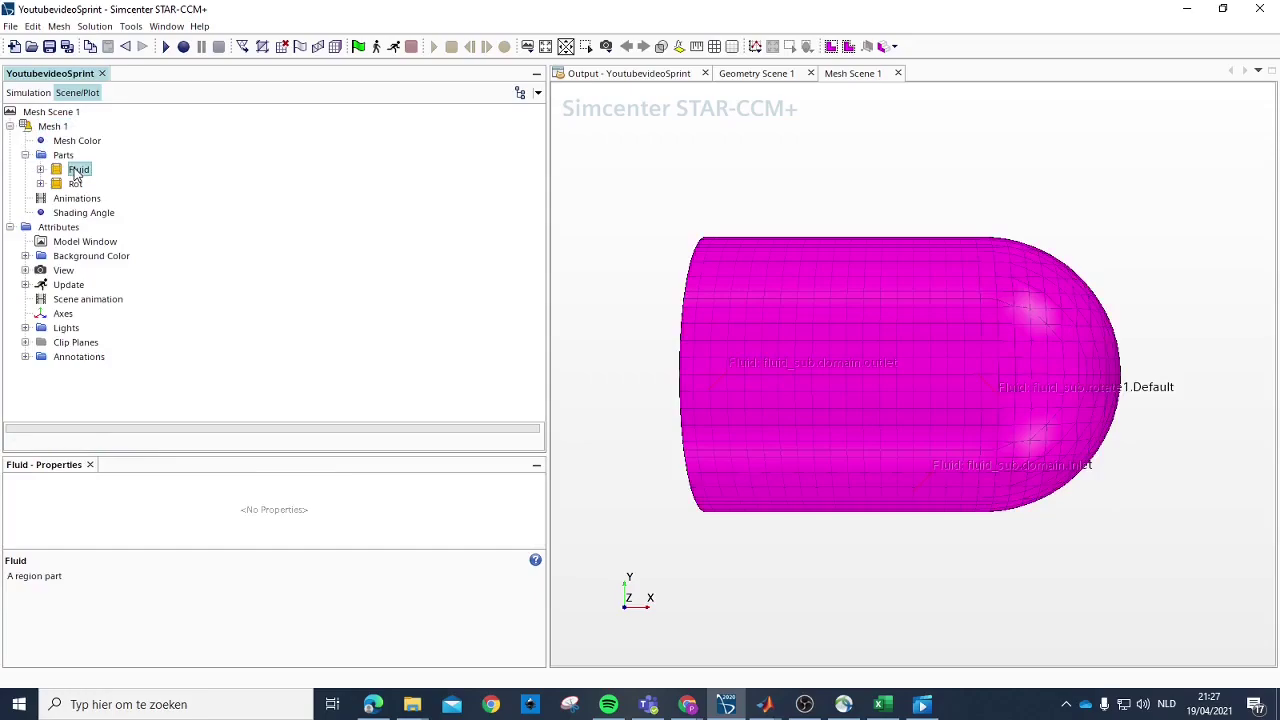
right_click(82, 175)
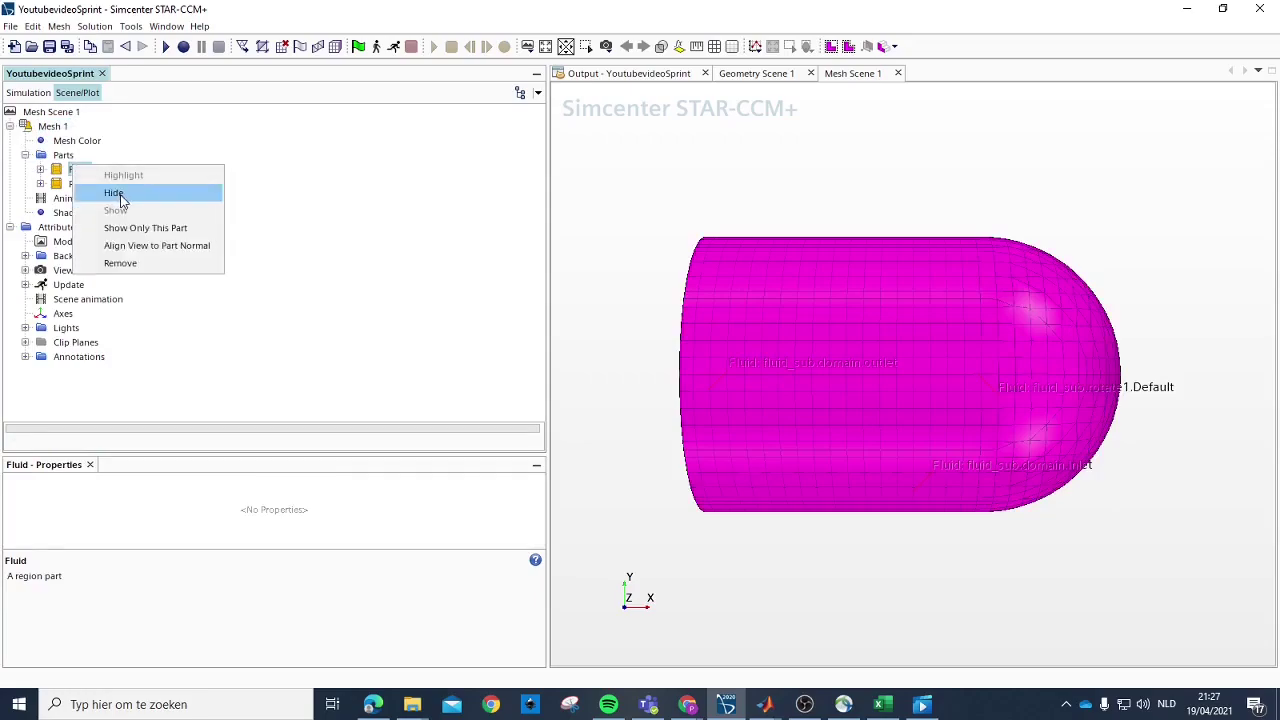
click(118, 195)
click(77, 184)
right_click(77, 184)
click(110, 210)
Step: Add Plane Section 2 to the parts of the Mesh 1 displayer
right_click(60, 157)
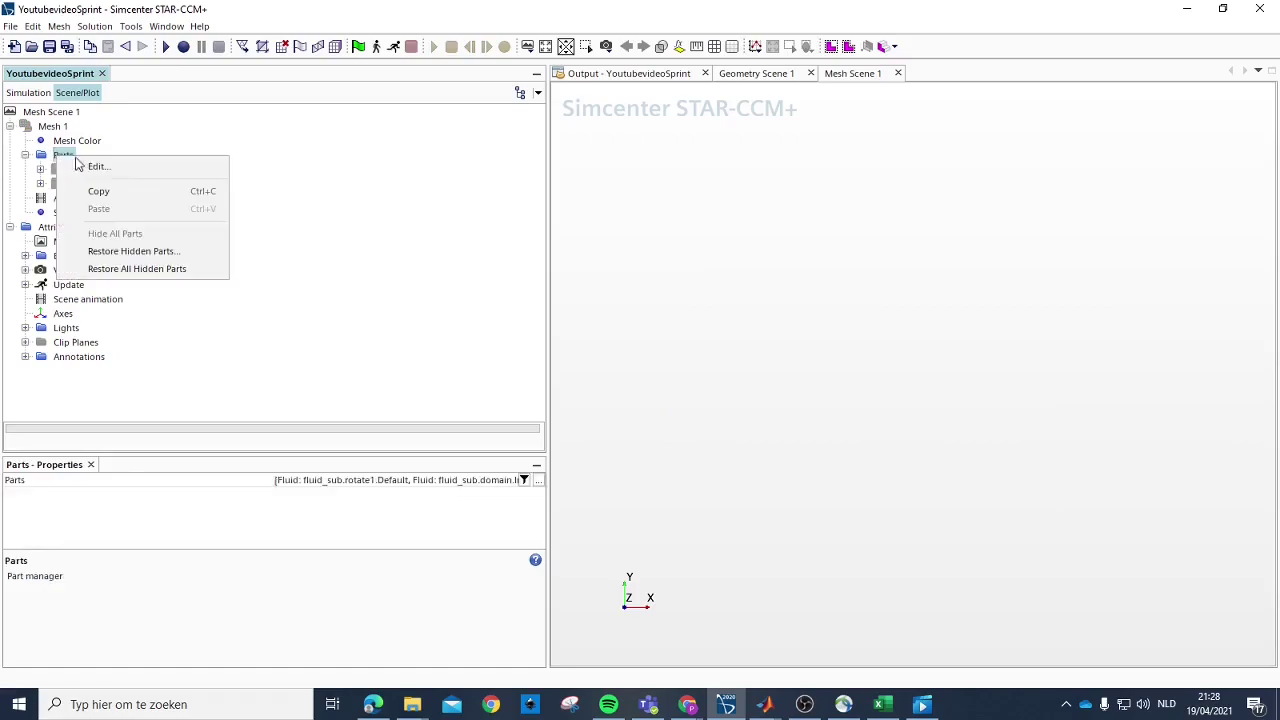
click(44, 156)
right_click(63, 157)
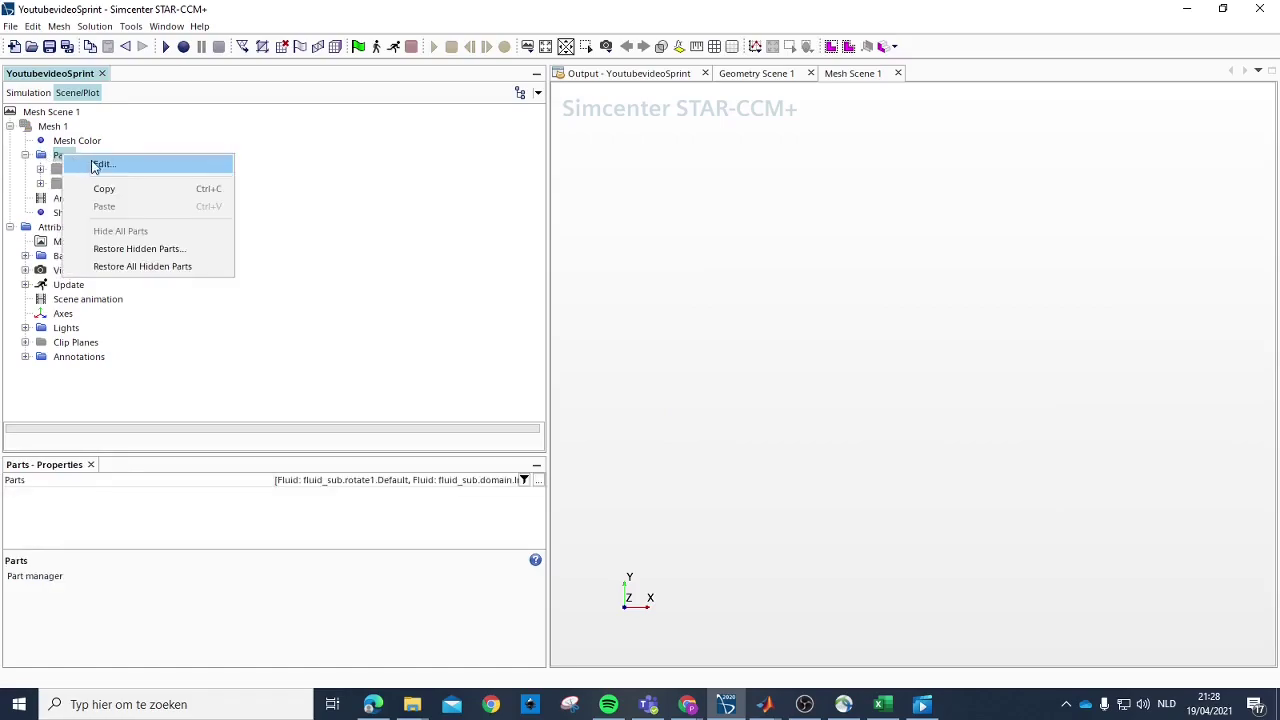
click(100, 163)
scroll(686, 380, down, 6)
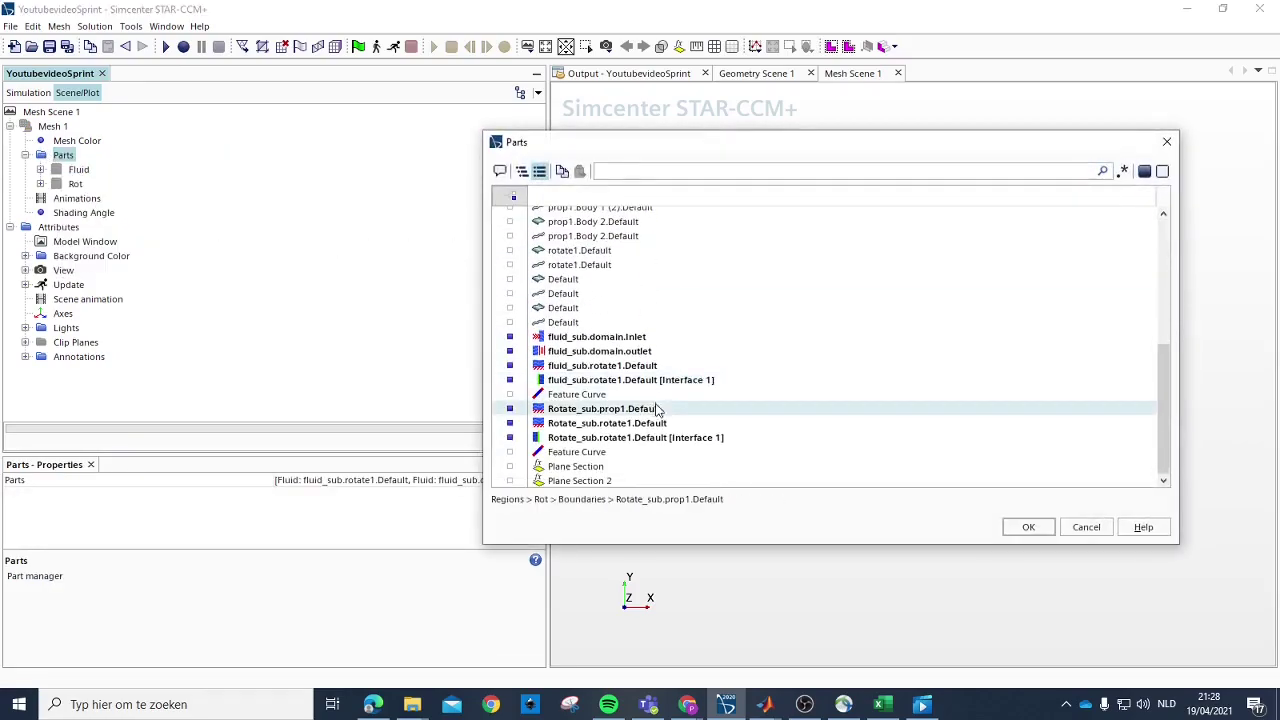
click(651, 483)
click(1030, 528)
scroll(1000, 350, up, 5)
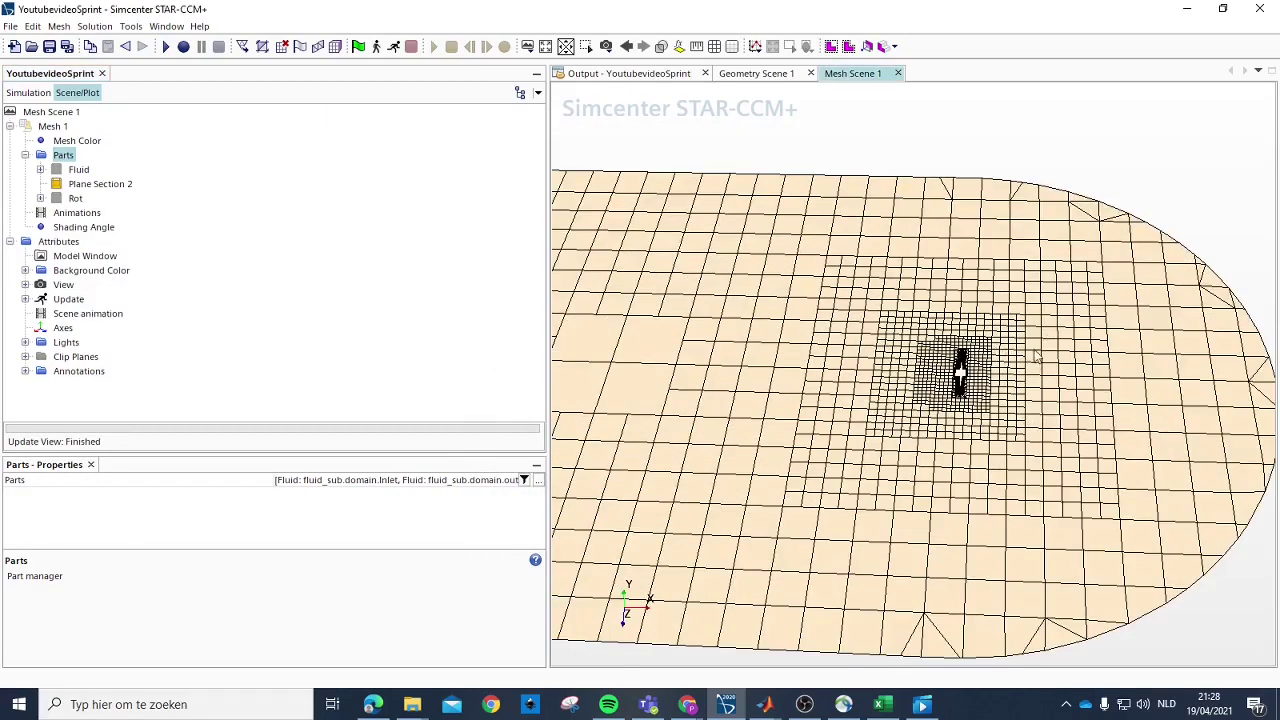
scroll(966, 366, down, 5)
drag(966, 366, 781, 313)
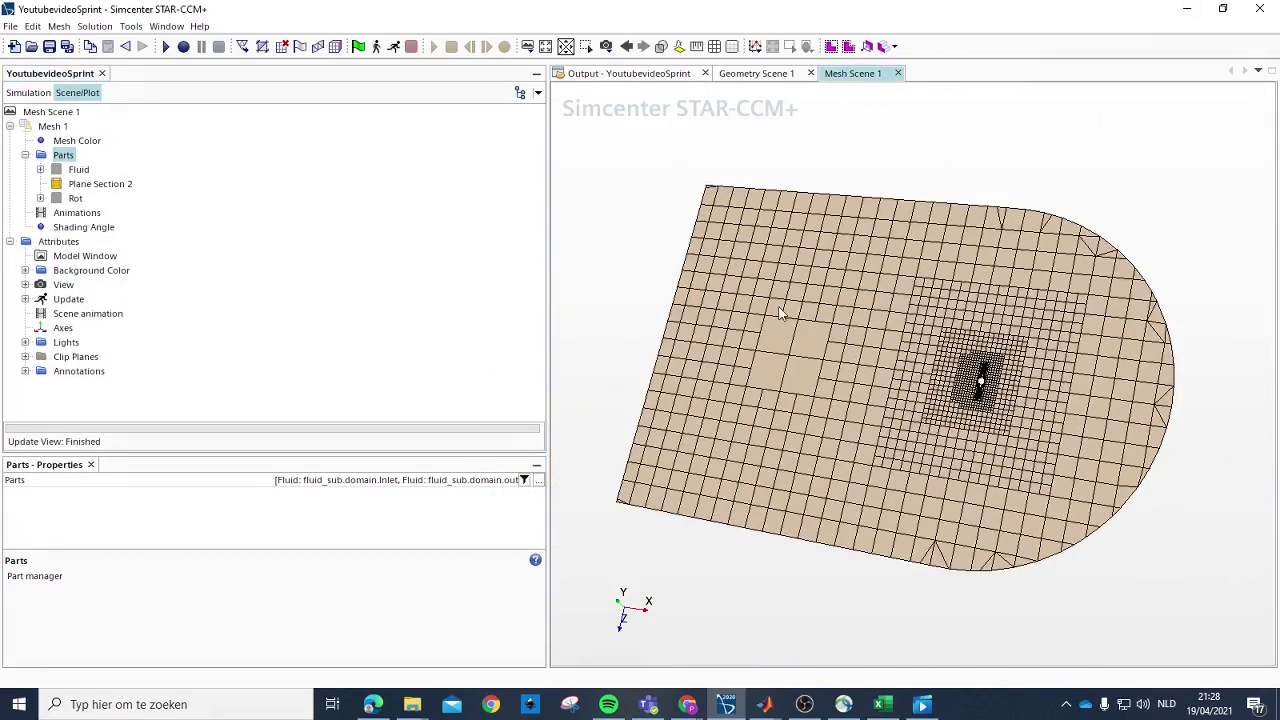
Step: Add a new surface displayer to Mesh Scene 1
click(44, 92)
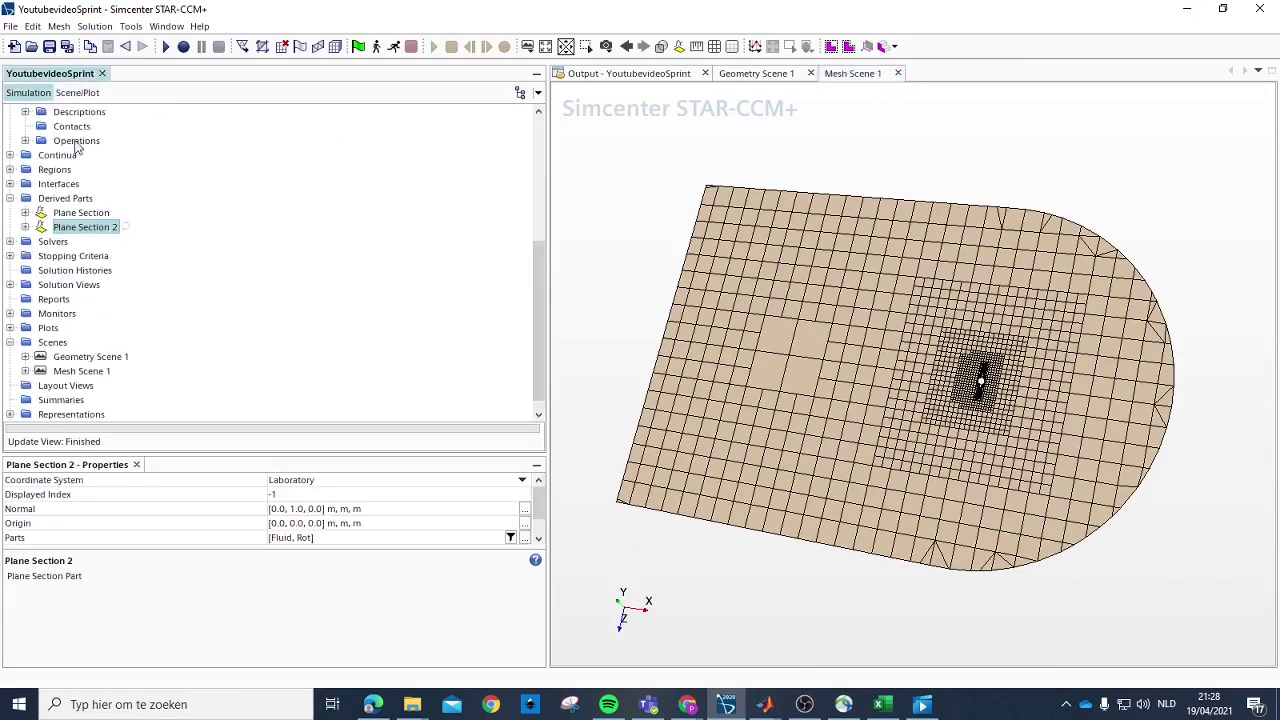
scroll(984, 398, up, 3)
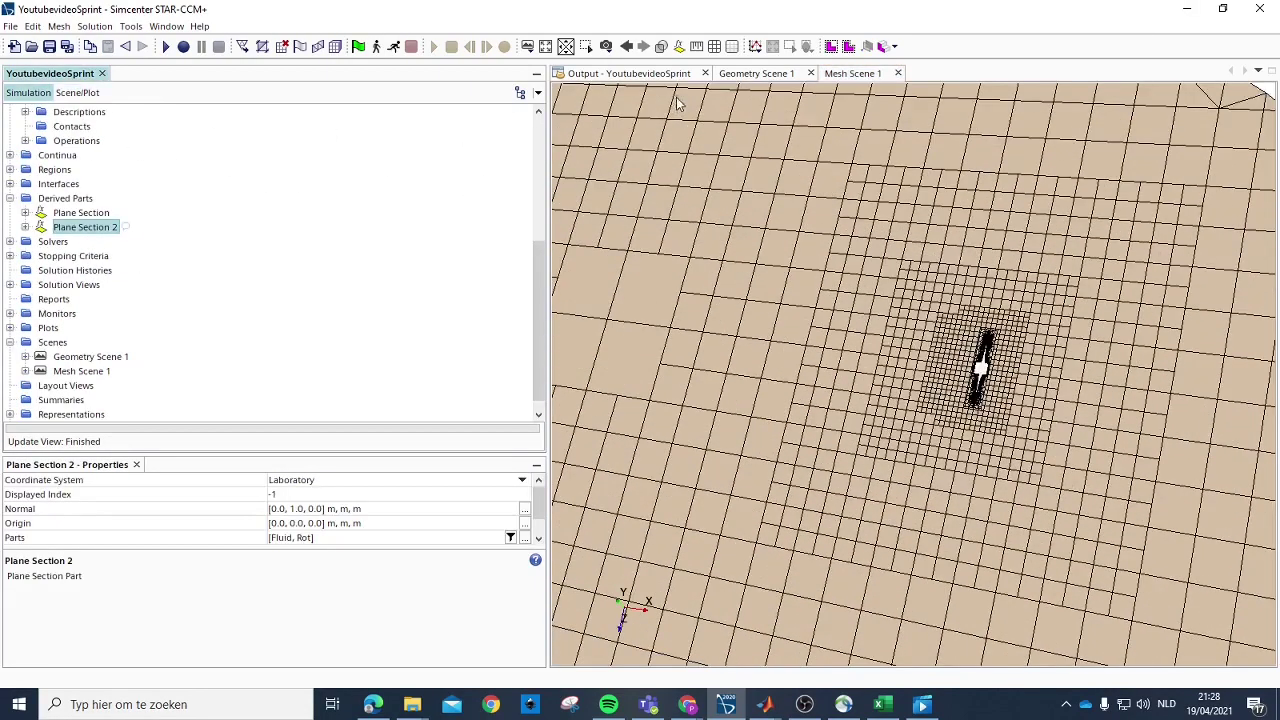
click(77, 92)
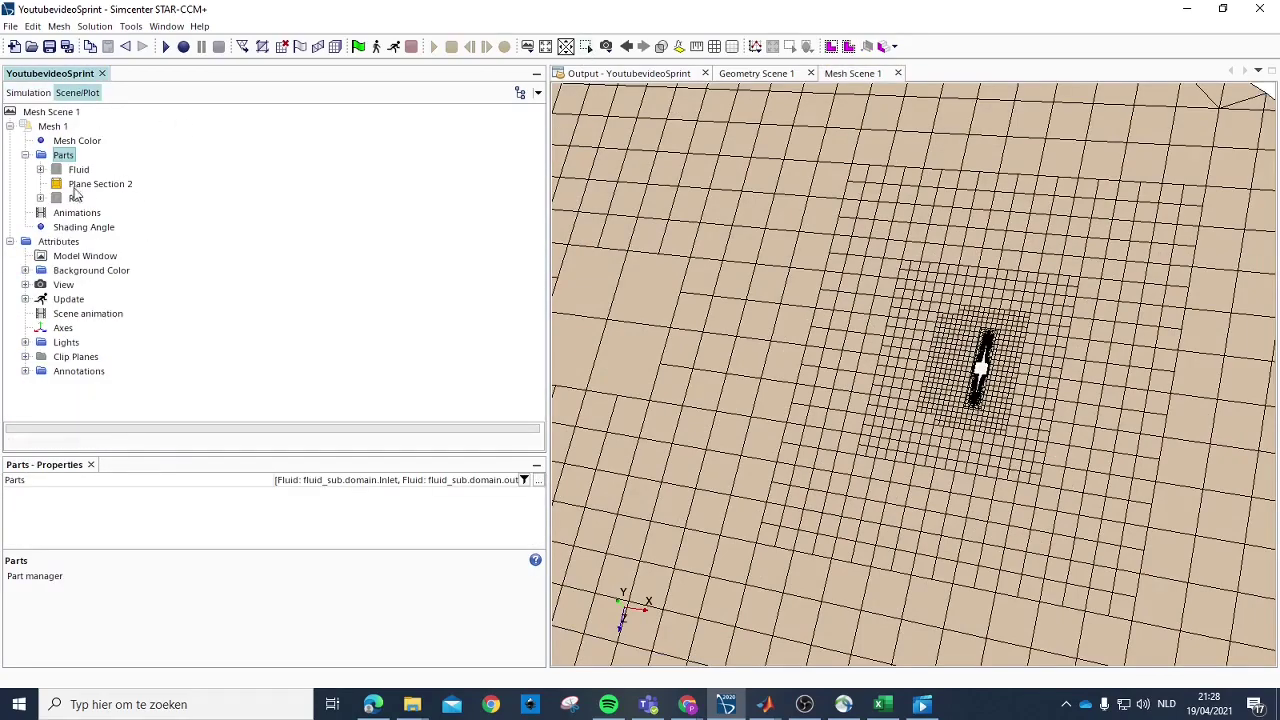
click(60, 112)
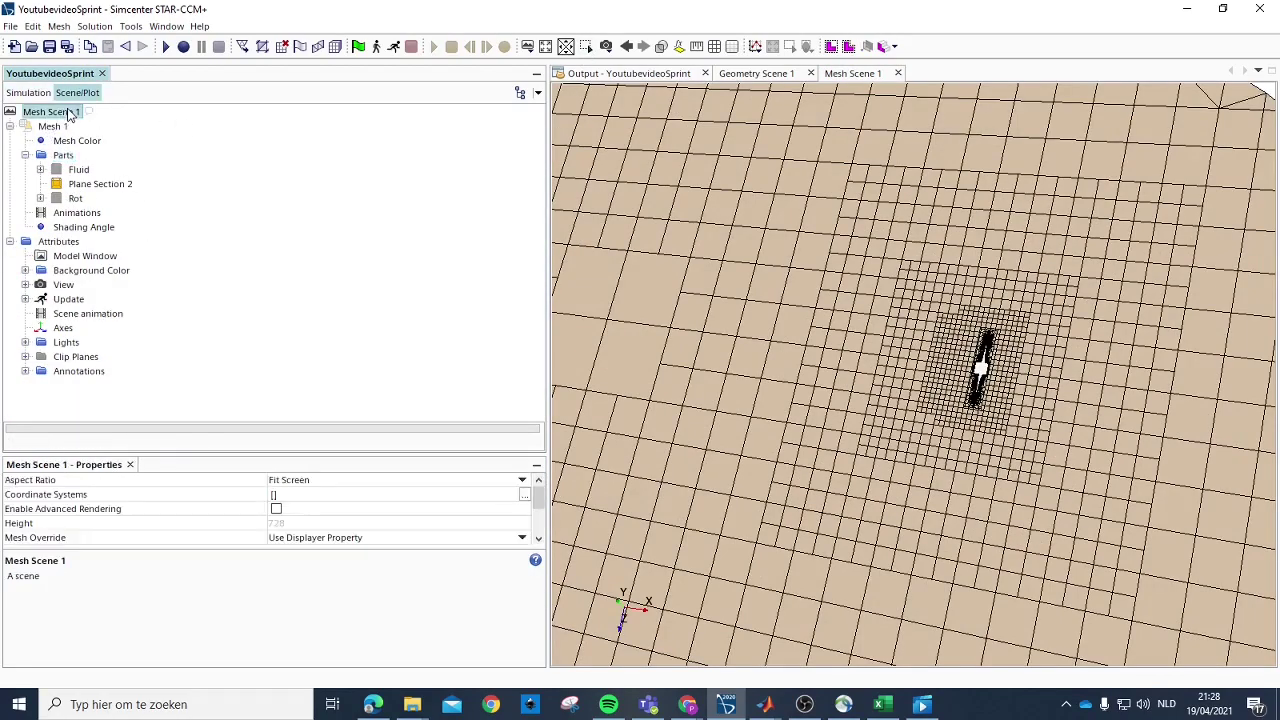
right_click(64, 112)
mouse_move(212, 157)
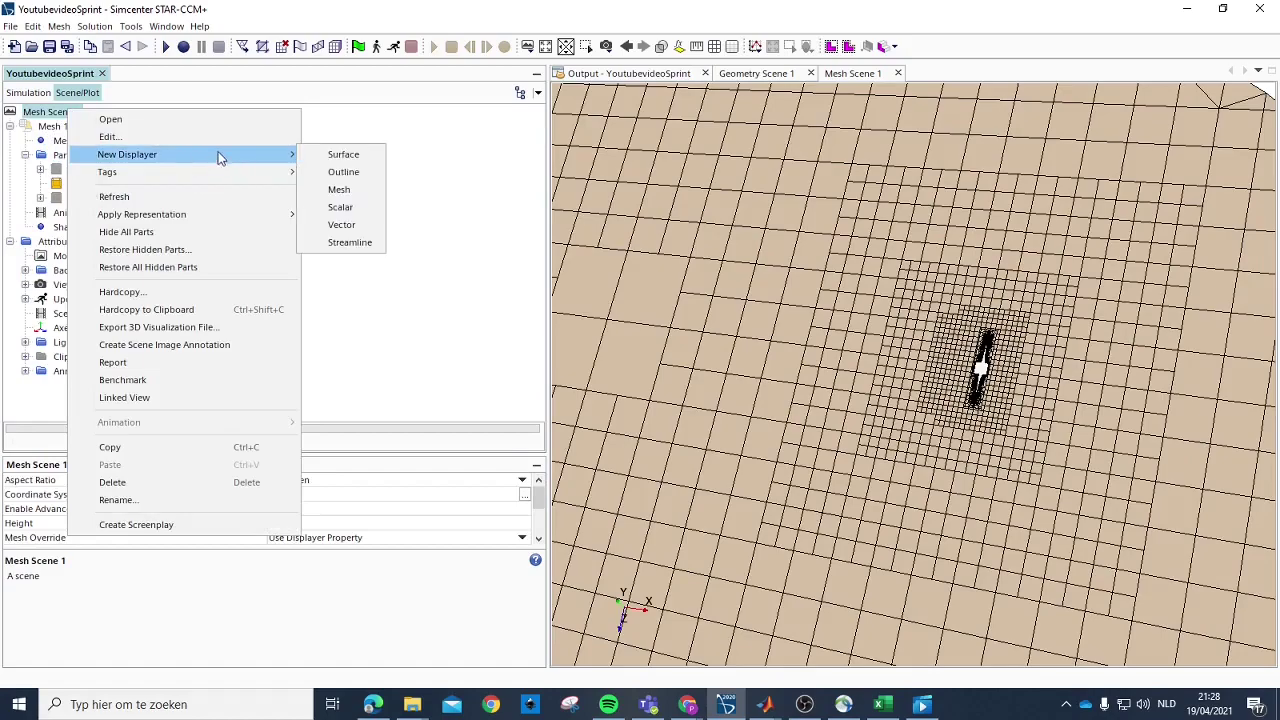
click(348, 158)
Step: Assign the surfaces prop1.Body 1.Default, prop1.Body 1 (2).Default and prop1.Body 2.Default of Rotate_sub to the Surface 1 displayer
click(10, 241)
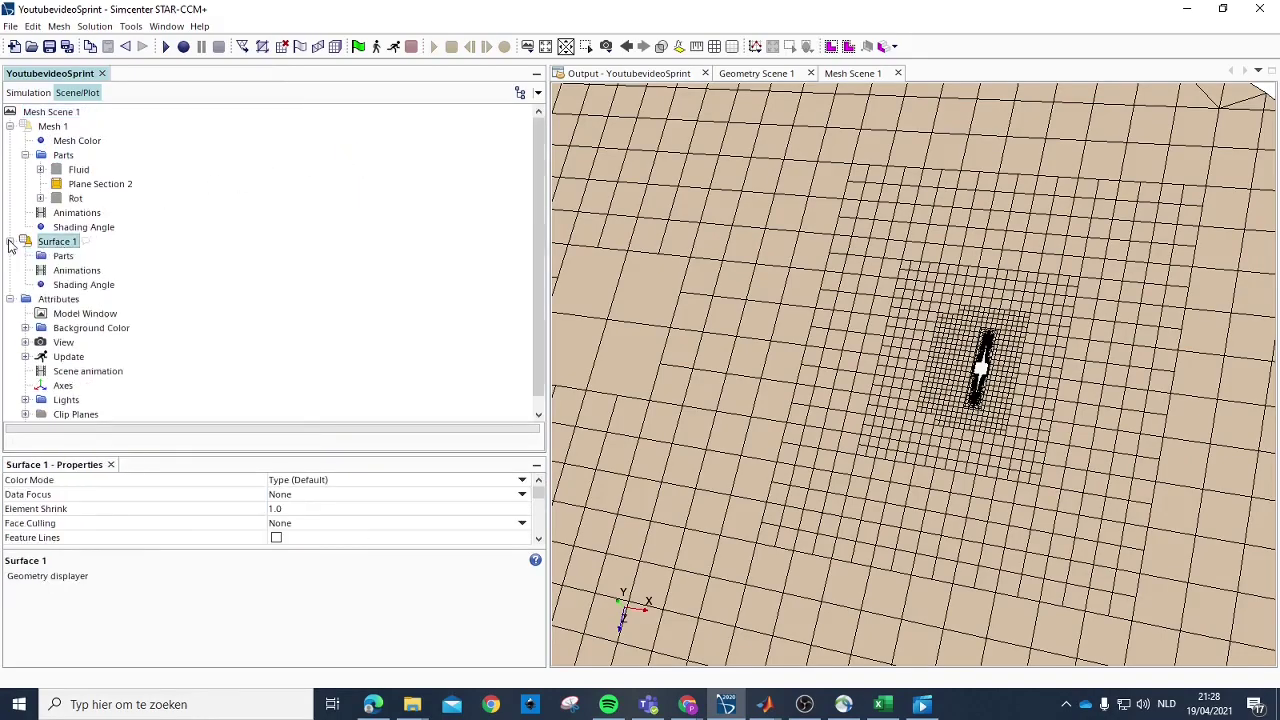
right_click(60, 256)
click(110, 263)
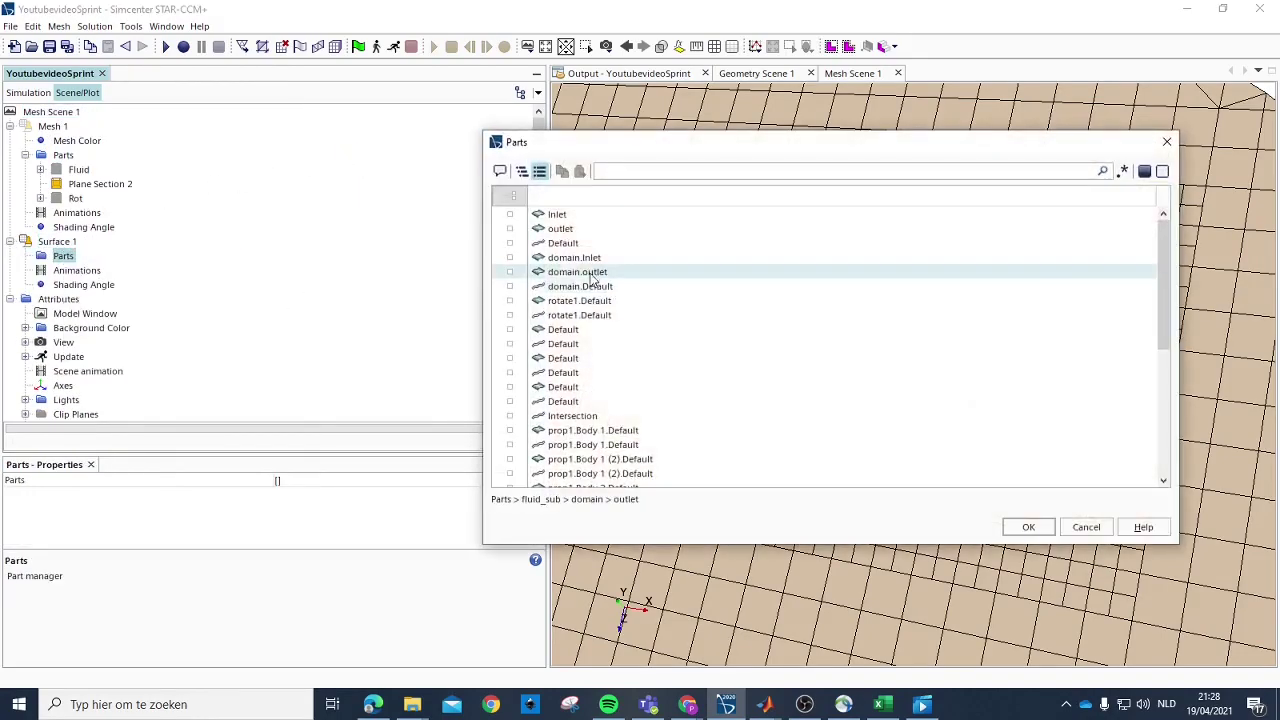
scroll(614, 346, down, 3)
click(607, 344)
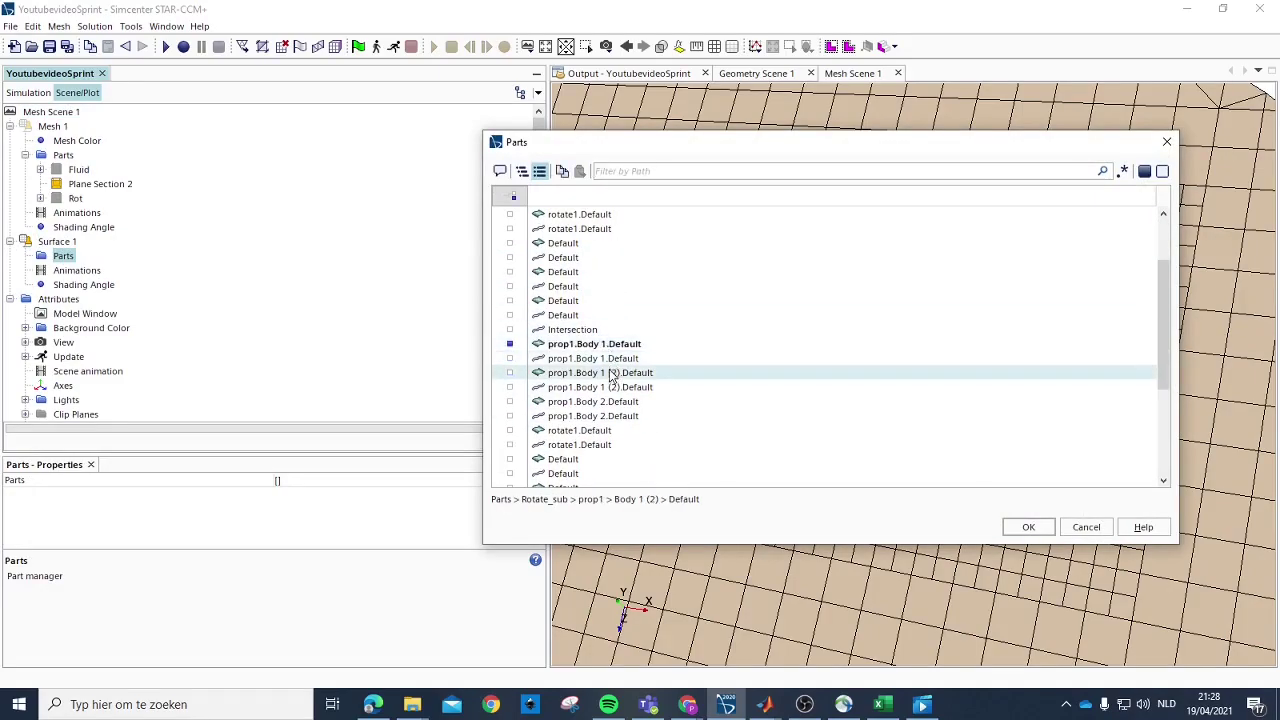
click(614, 372)
click(636, 401)
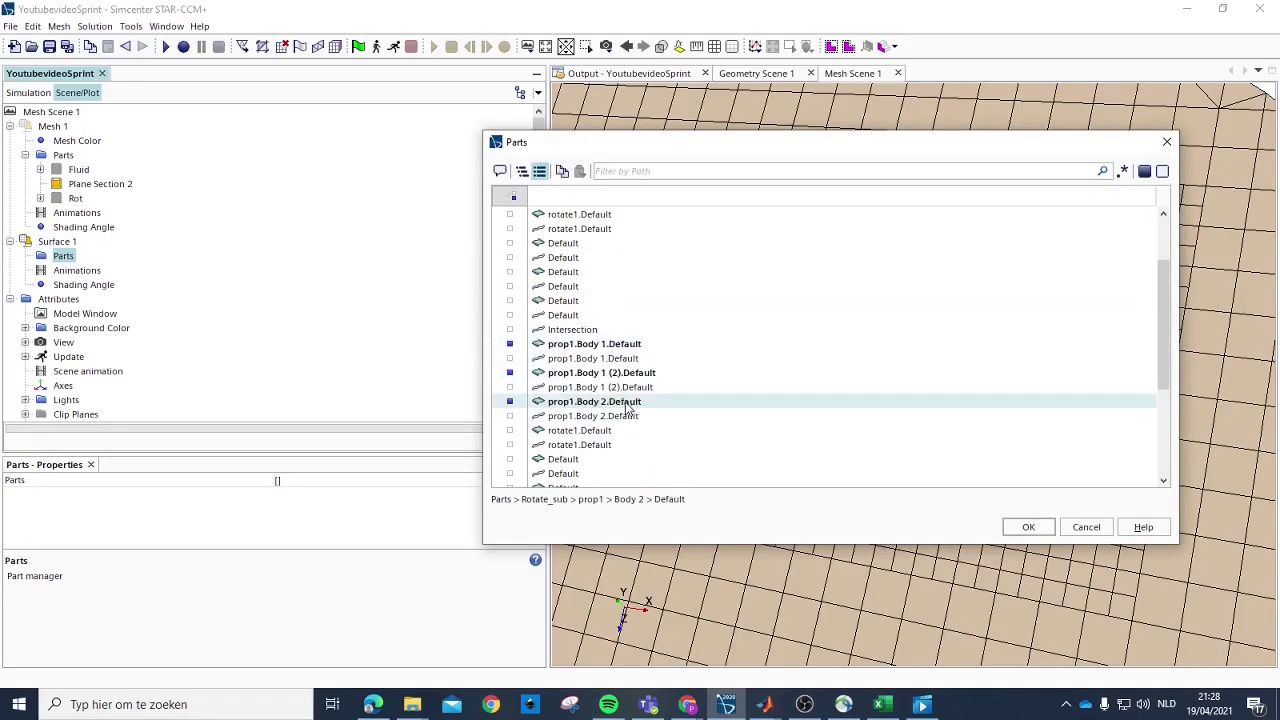
click(1028, 527)
drag(990, 395, 900, 330)
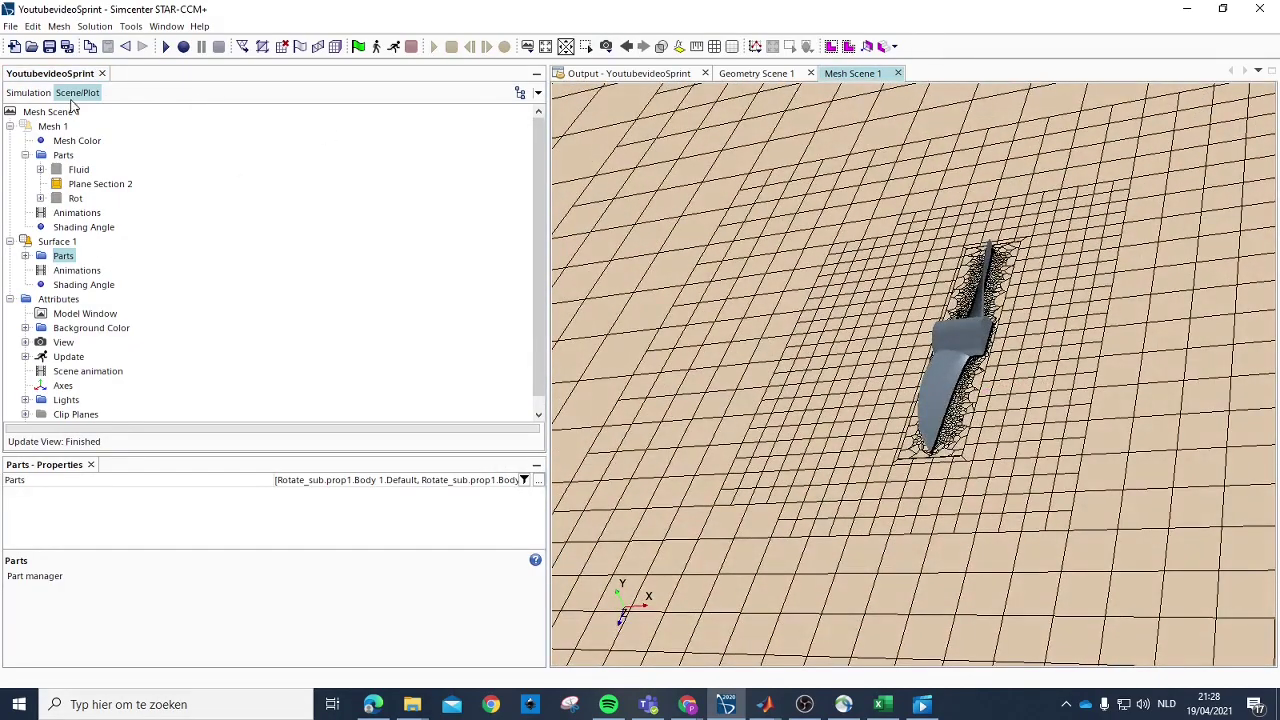
Step: Return to the simulation tree, dock the output window below the scene views and shrink it to a short strip
click(28, 92)
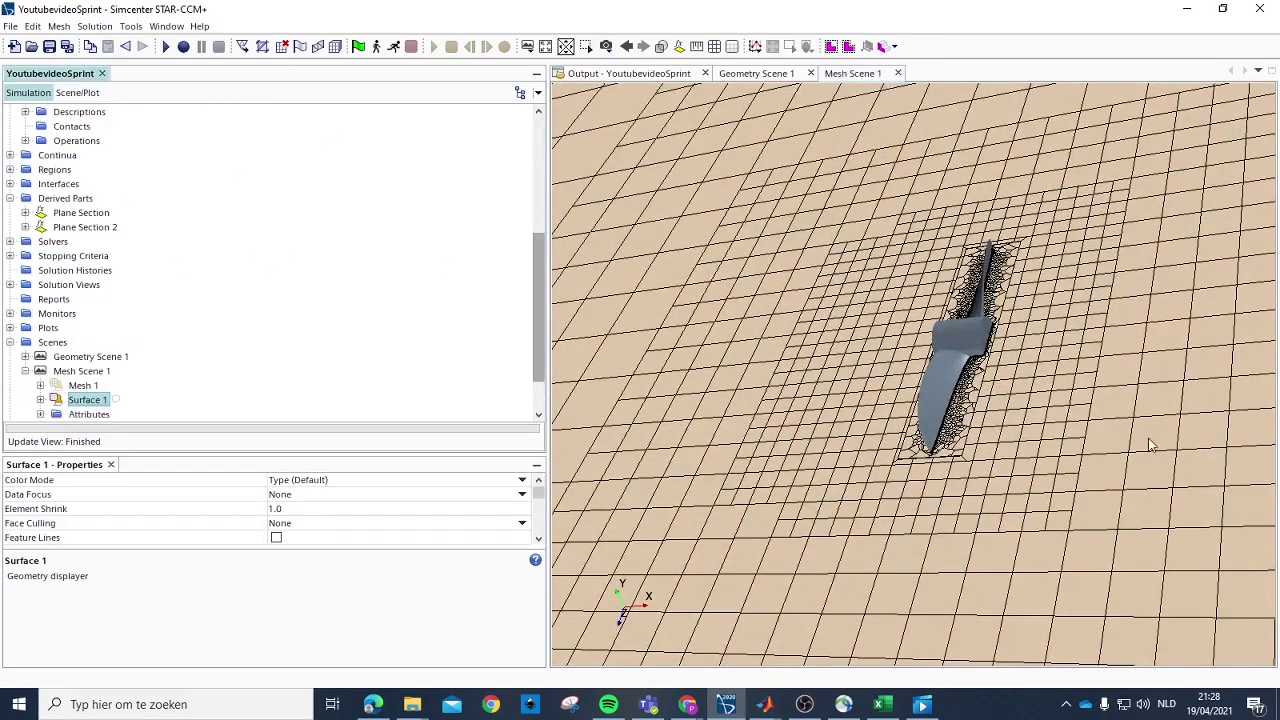
scroll(1143, 434, down, 2)
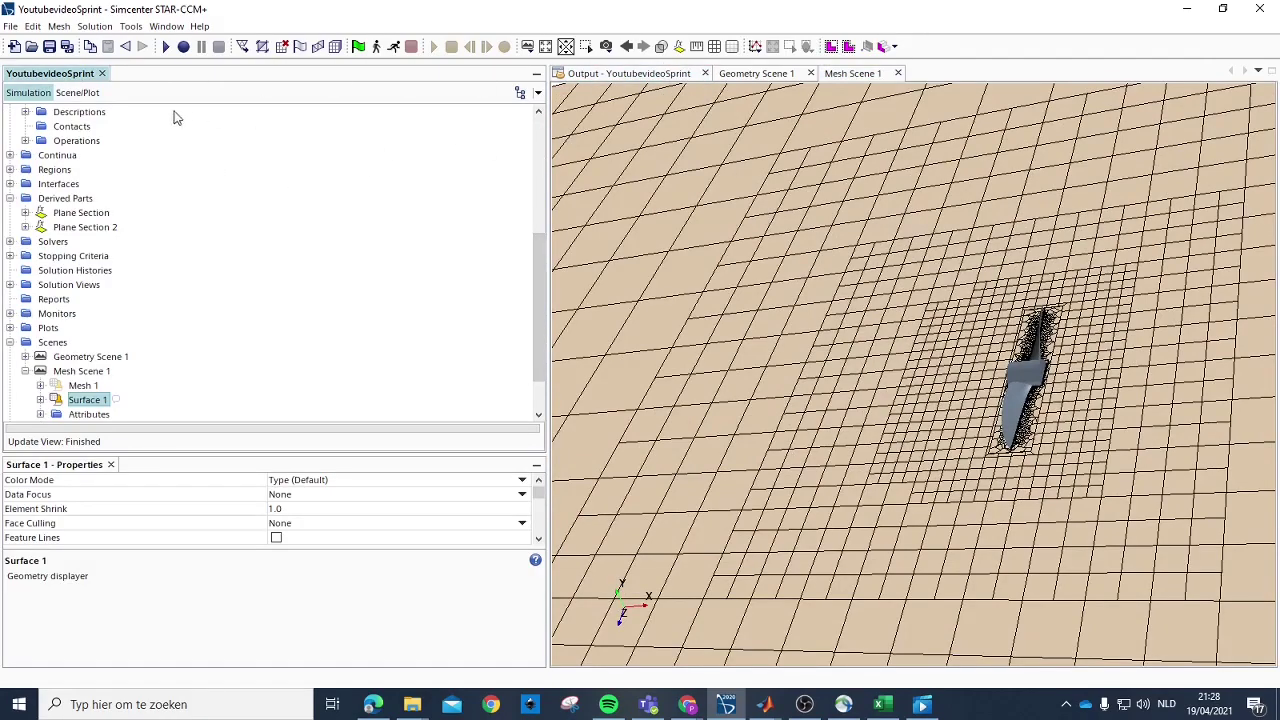
scroll(129, 176, up, 1)
drag(630, 73, 764, 556)
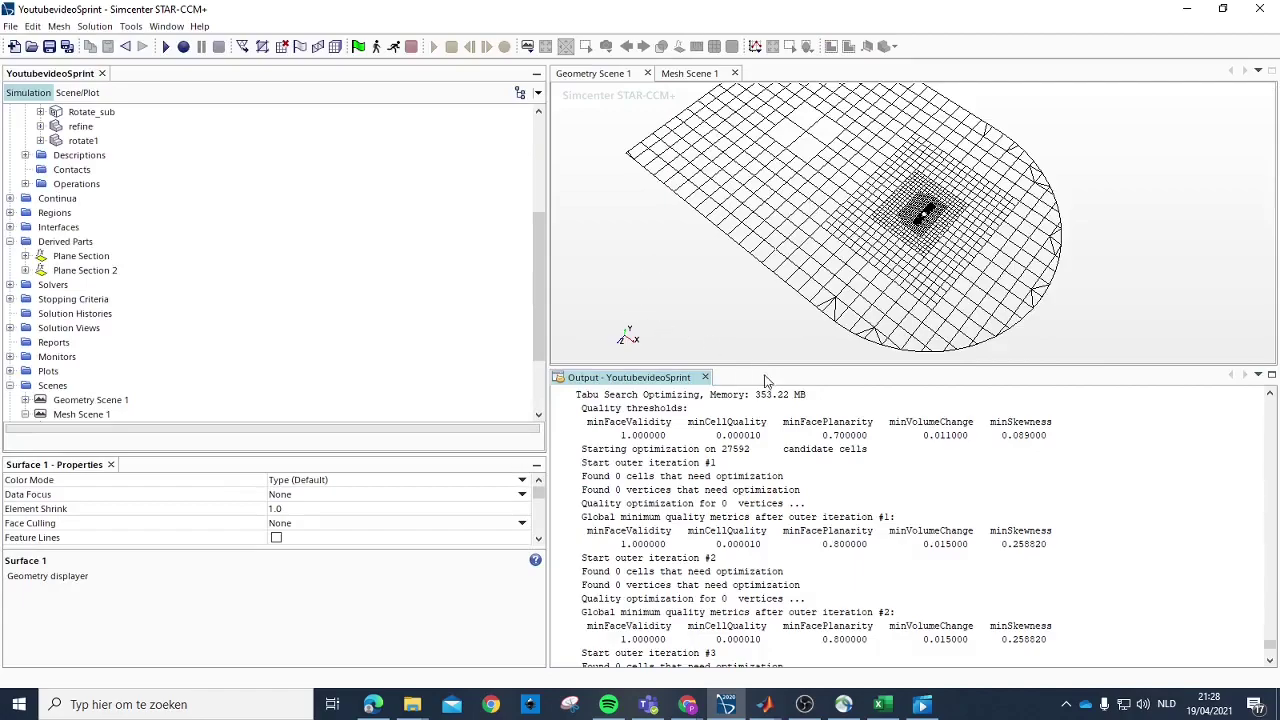
drag(793, 366, 793, 570)
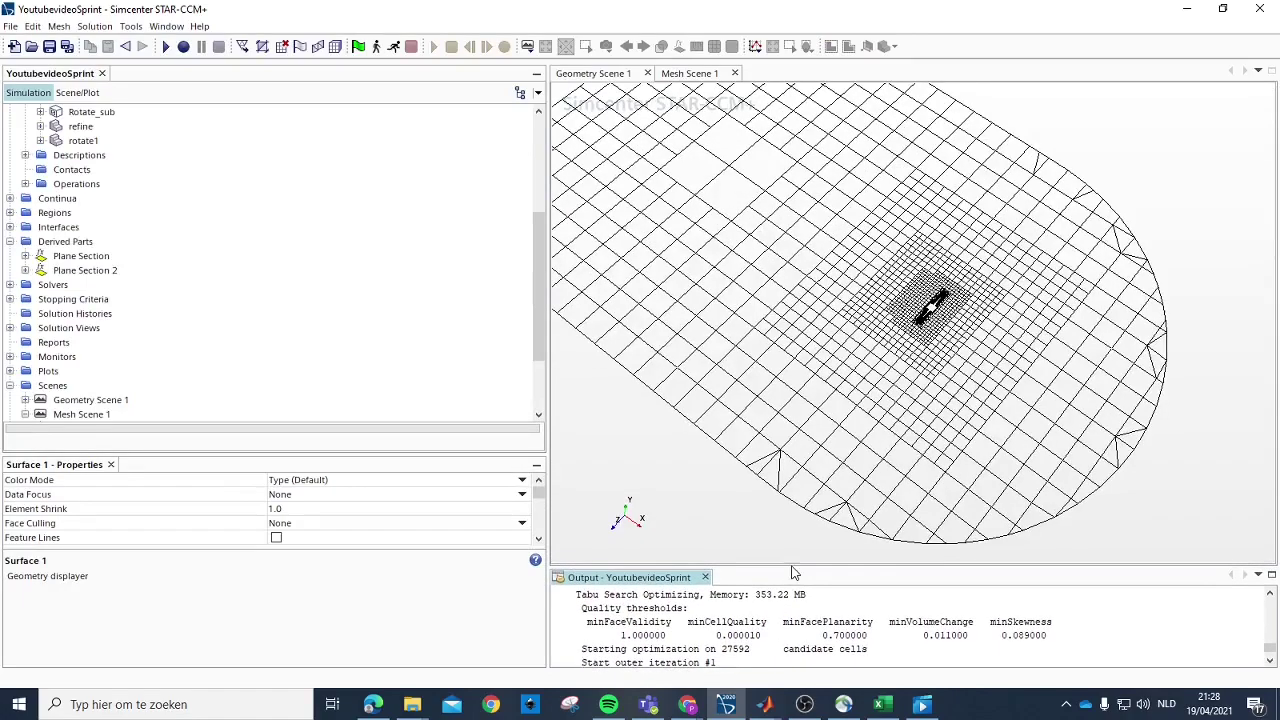
Step: Create a new Flow / Energy report of type Moment
scroll(103, 271, up, 3)
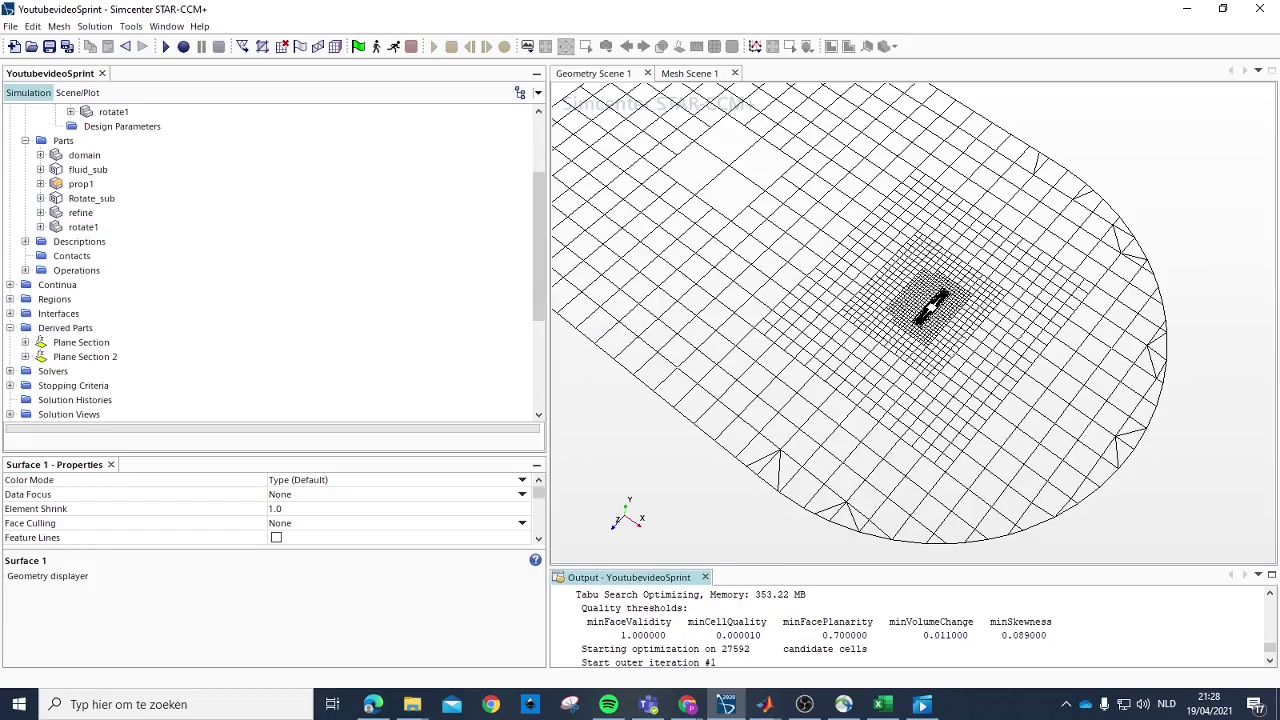
scroll(212, 318, down, 3)
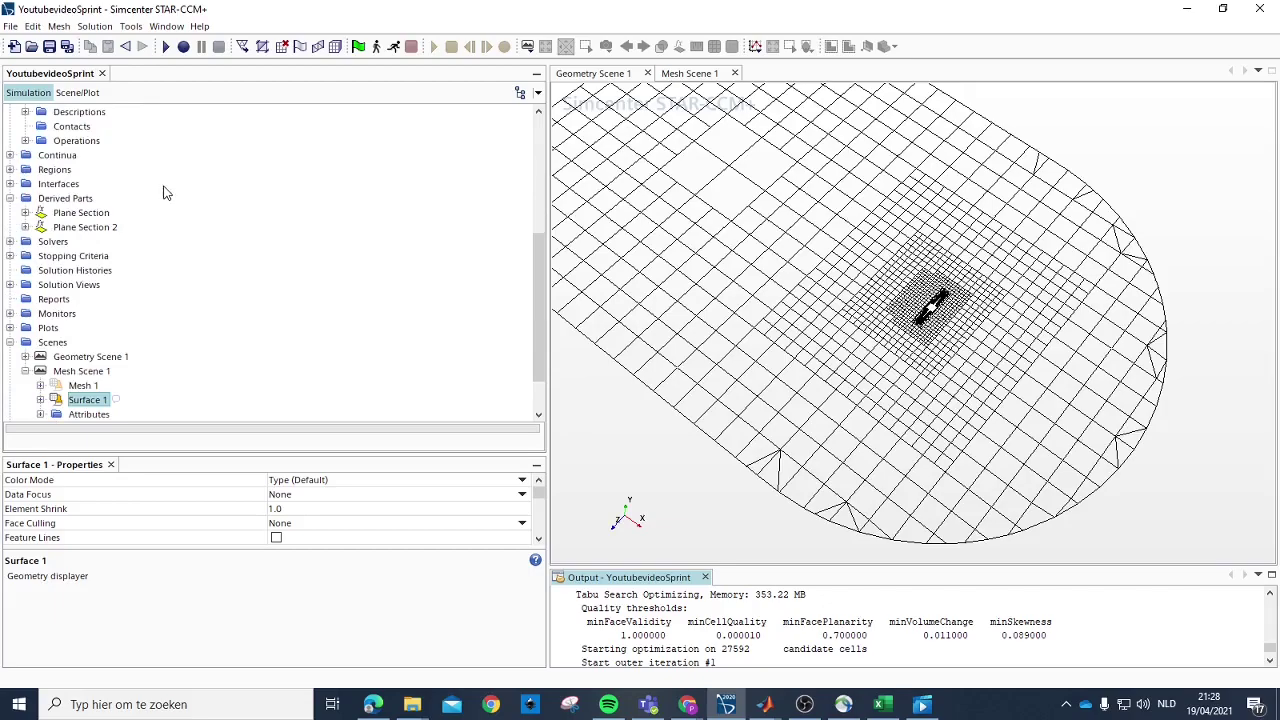
scroll(166, 195, up, 1)
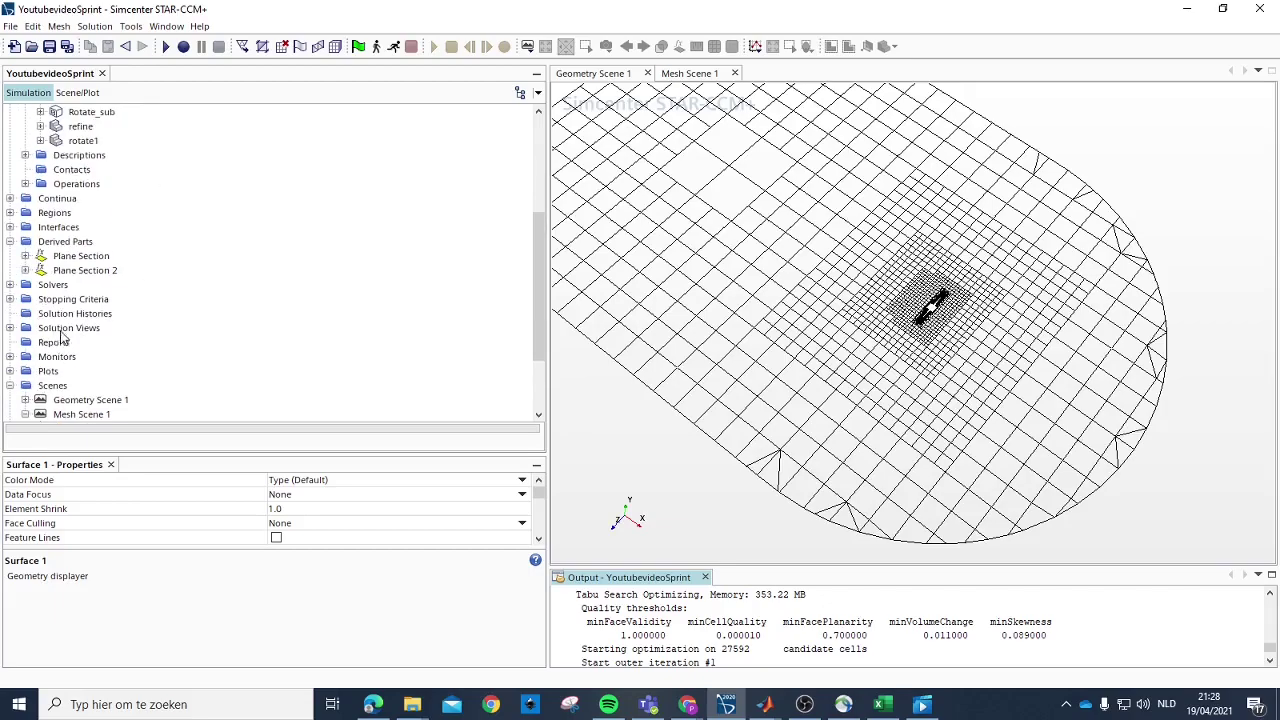
click(52, 343)
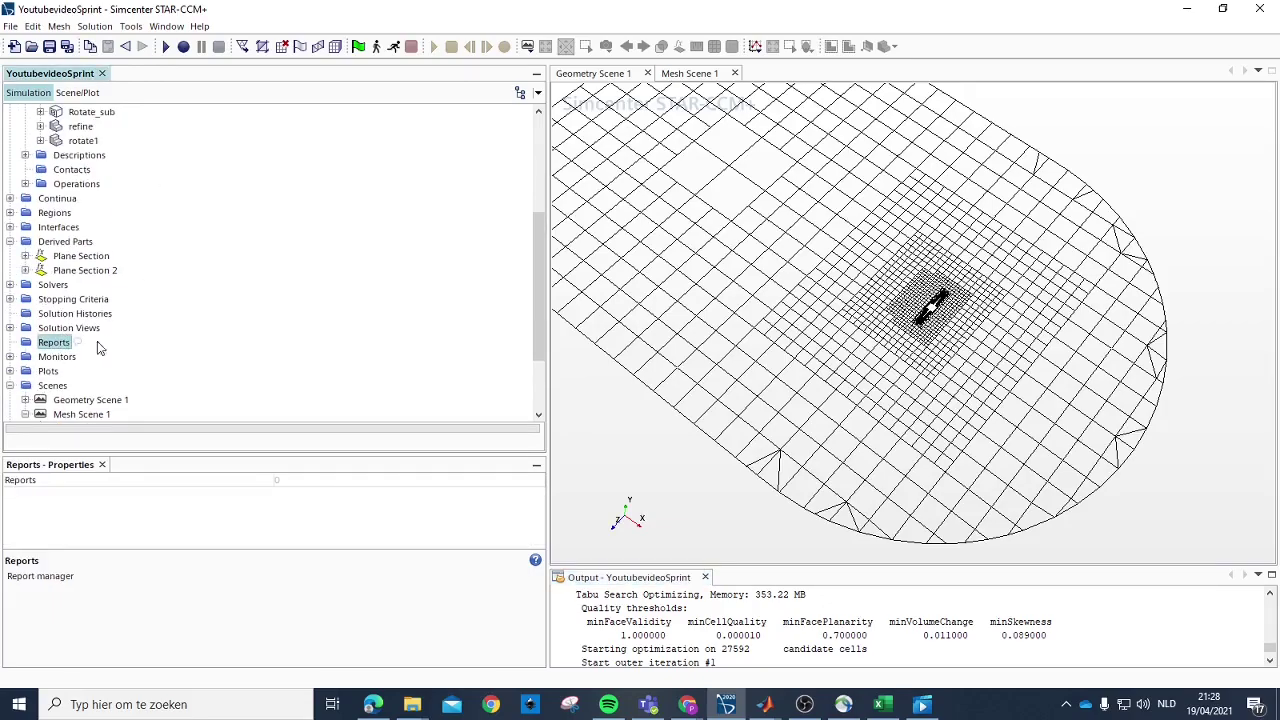
right_click(54, 343)
mouse_move(166, 354)
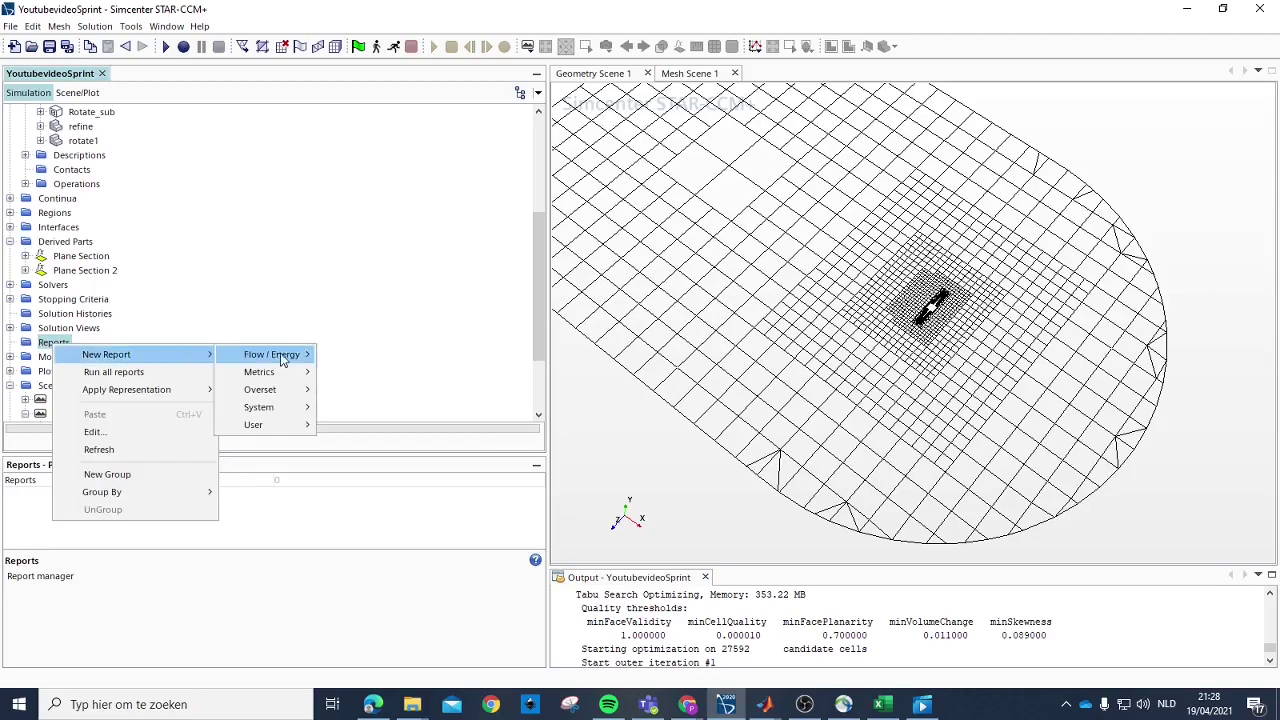
mouse_move(270, 358)
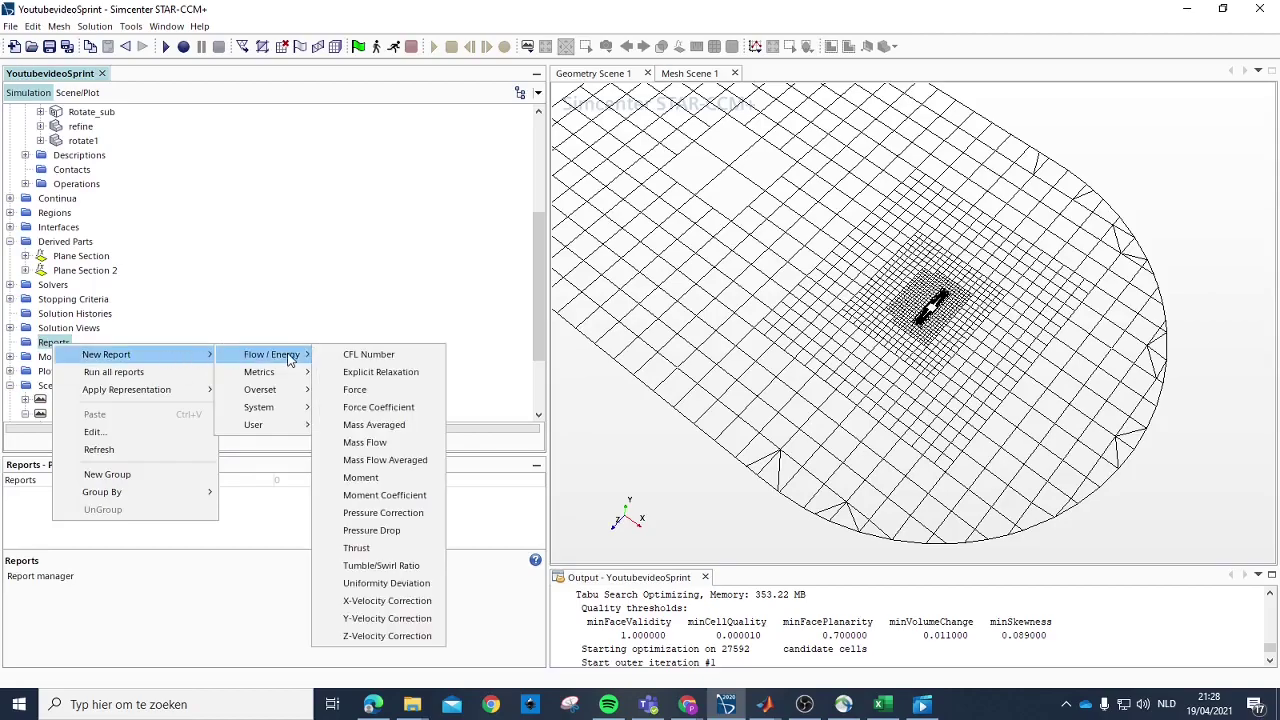
click(361, 478)
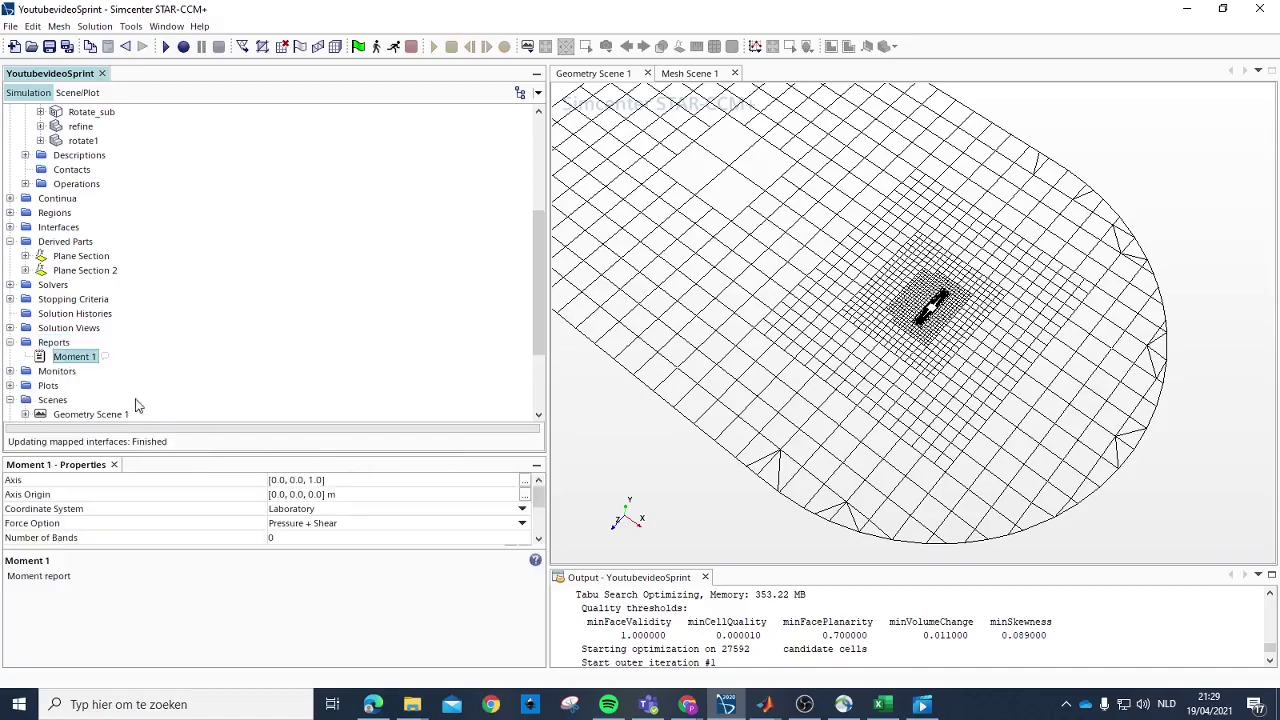
Step: Create a new Flow / Energy report of type Thrust
right_click(65, 345)
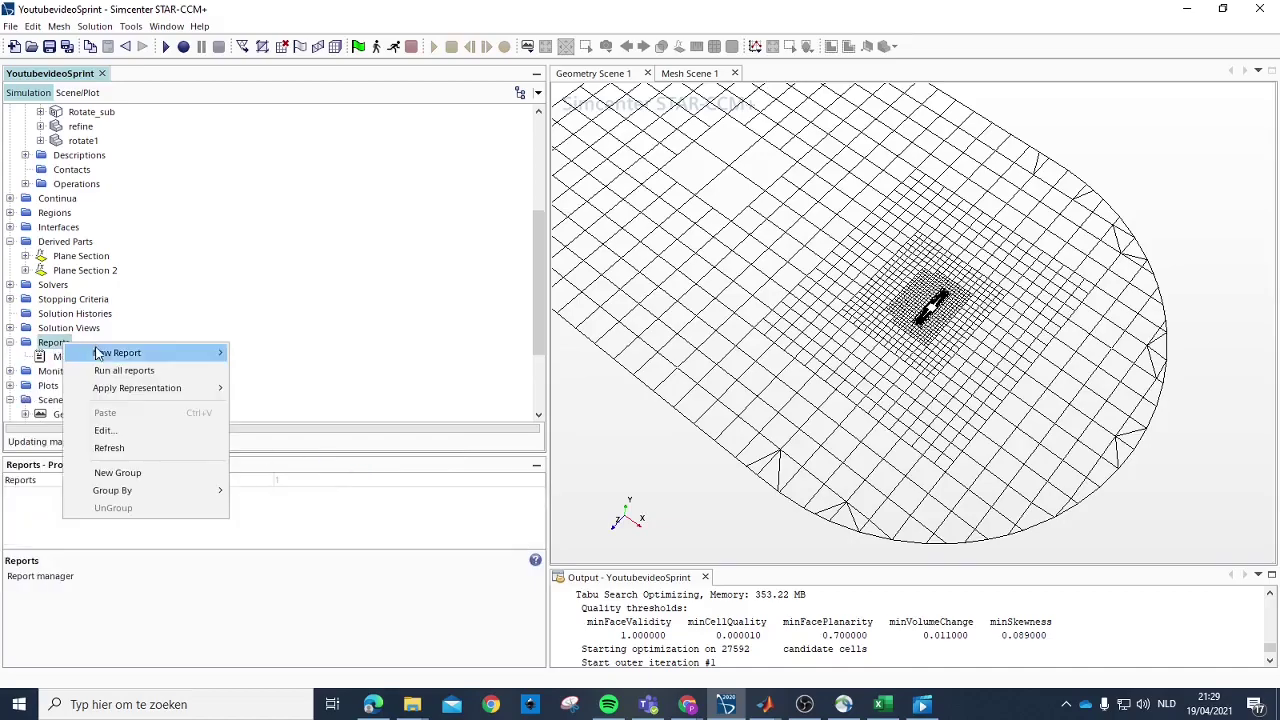
mouse_move(165, 353)
mouse_move(293, 355)
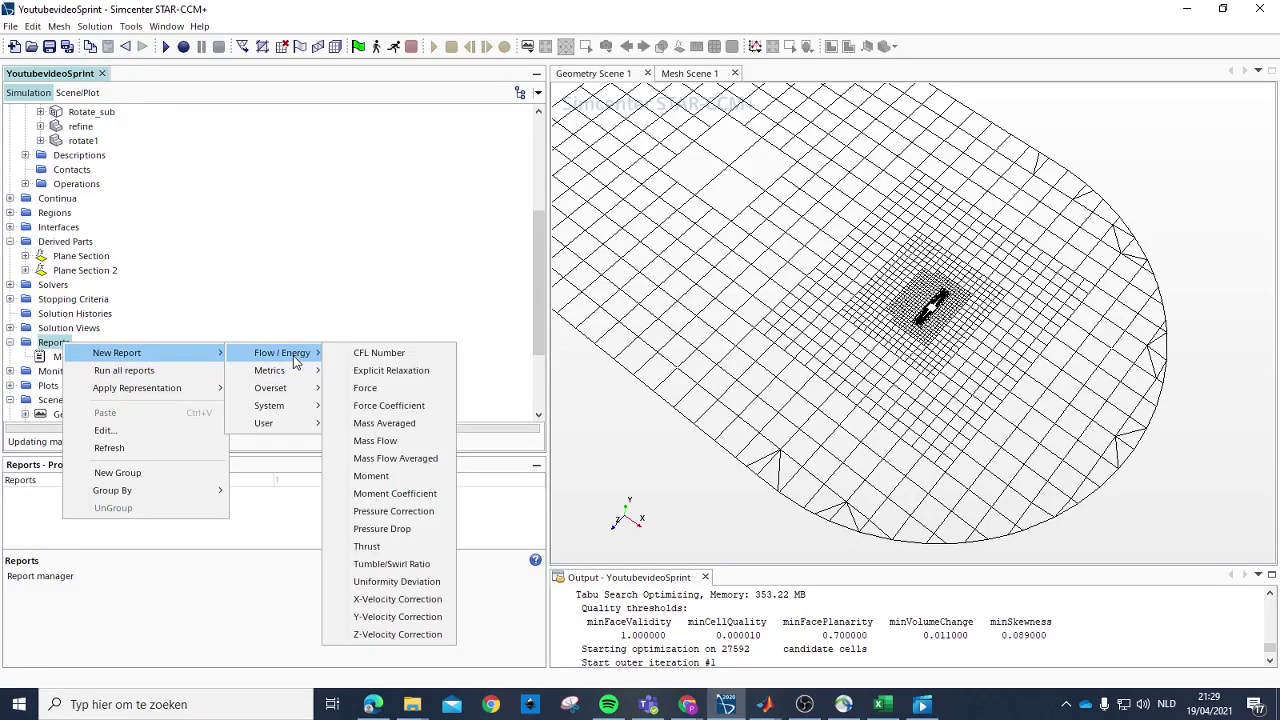
click(405, 549)
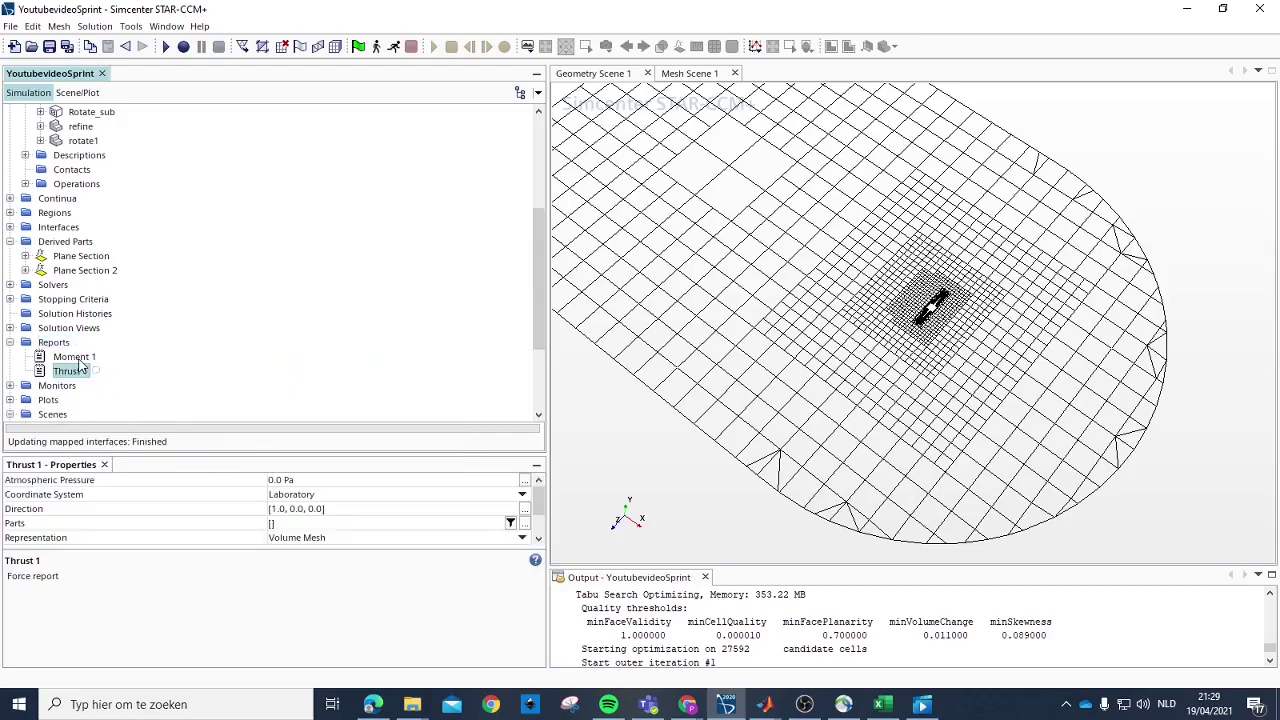
Step: Set the axis of the Moment 1 report to [1, 0, 0]
click(78, 358)
click(303, 481)
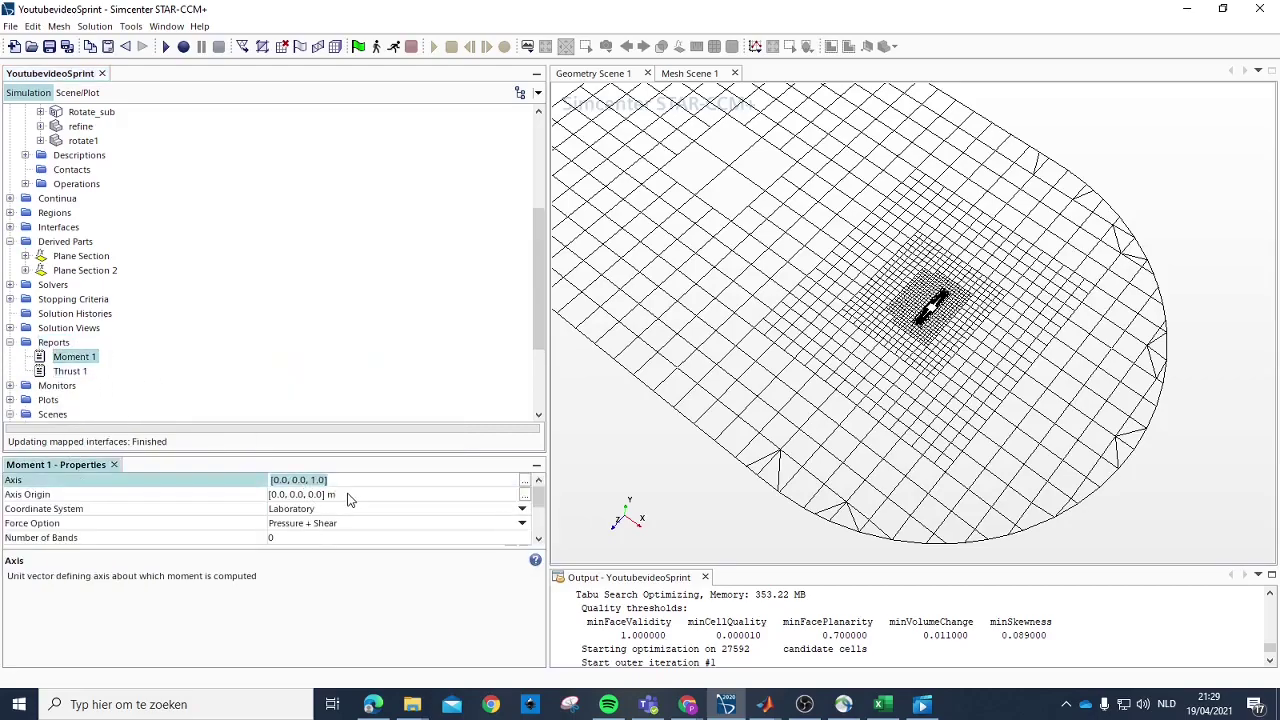
text(1)
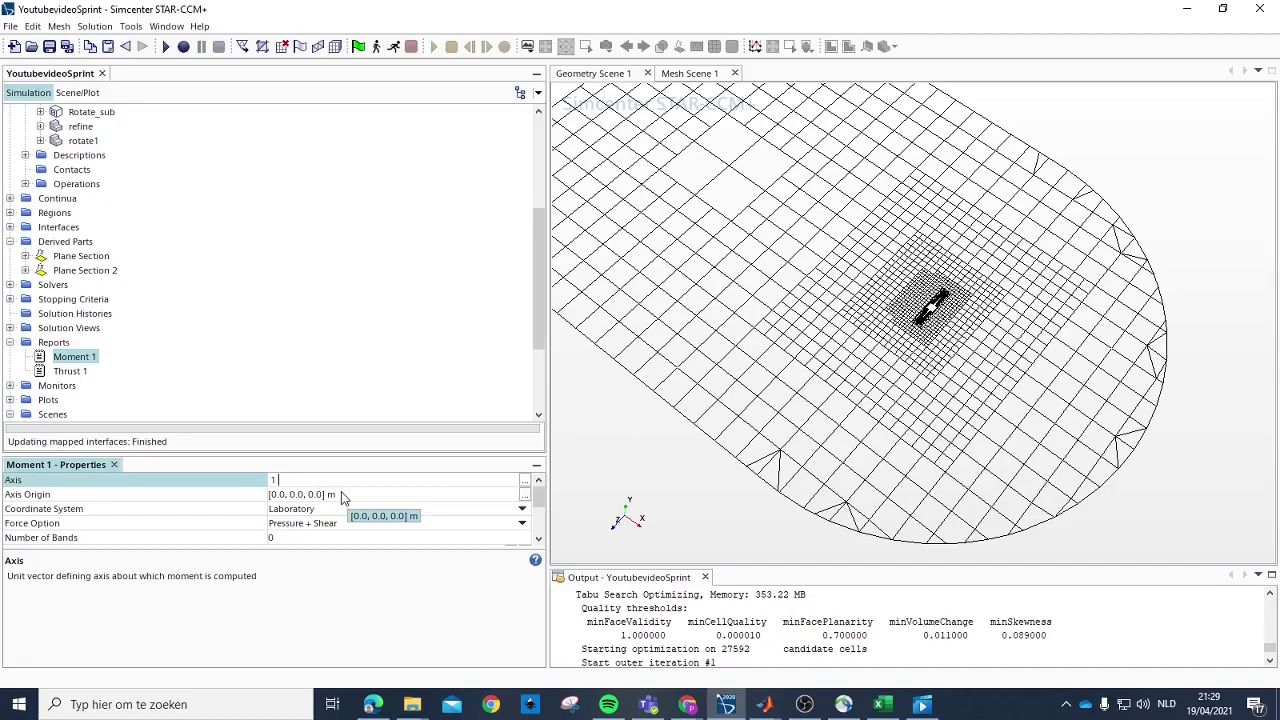
text( 0 0)
key(Return)
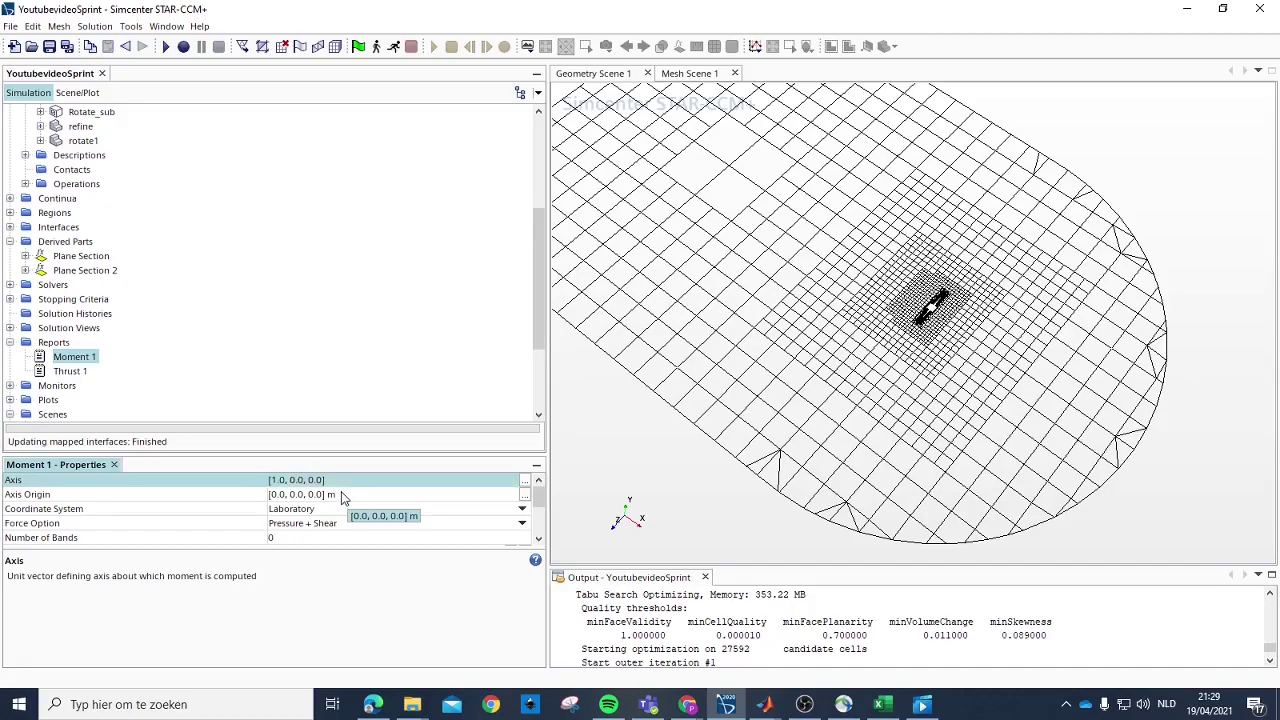
Step: Assign the Rot region's boundary Rotate_sub.prop1.Default as the part of the Moment 1 report
click(70, 371)
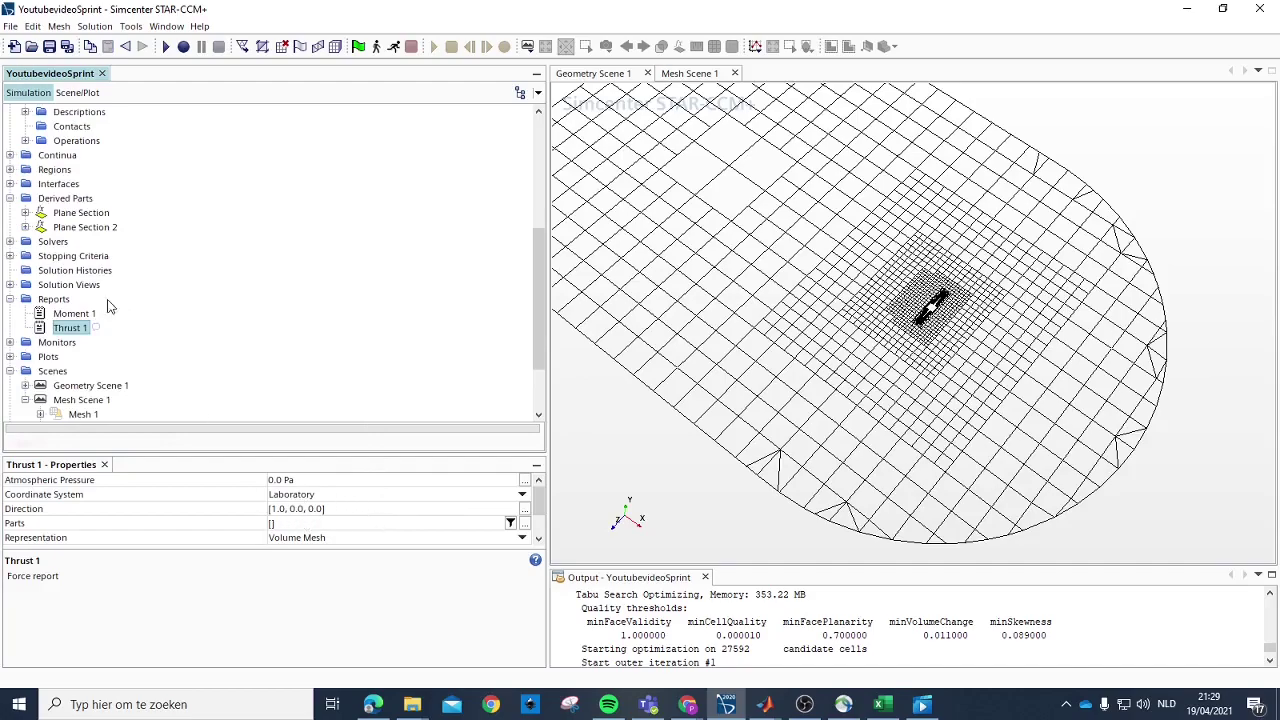
click(74, 313)
scroll(402, 505, down, 2)
scroll(305, 505, up, 1)
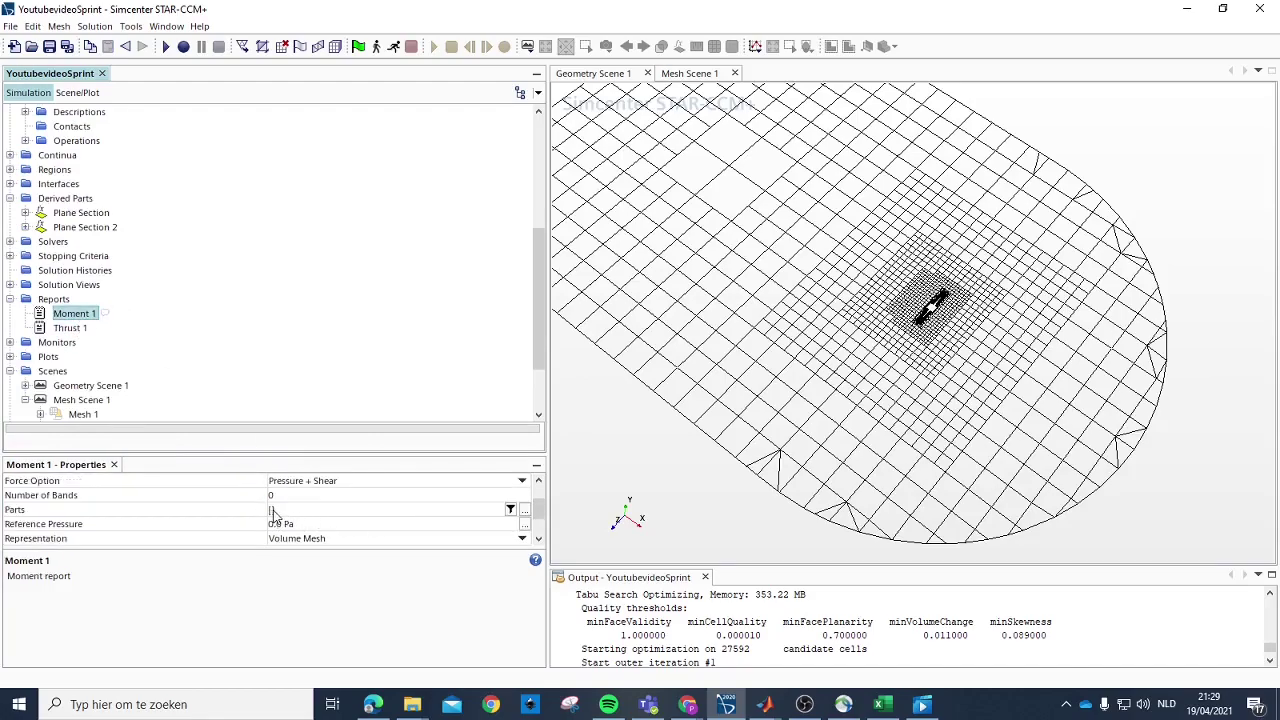
double_click(273, 512)
double_click(298, 138)
double_click(311, 167)
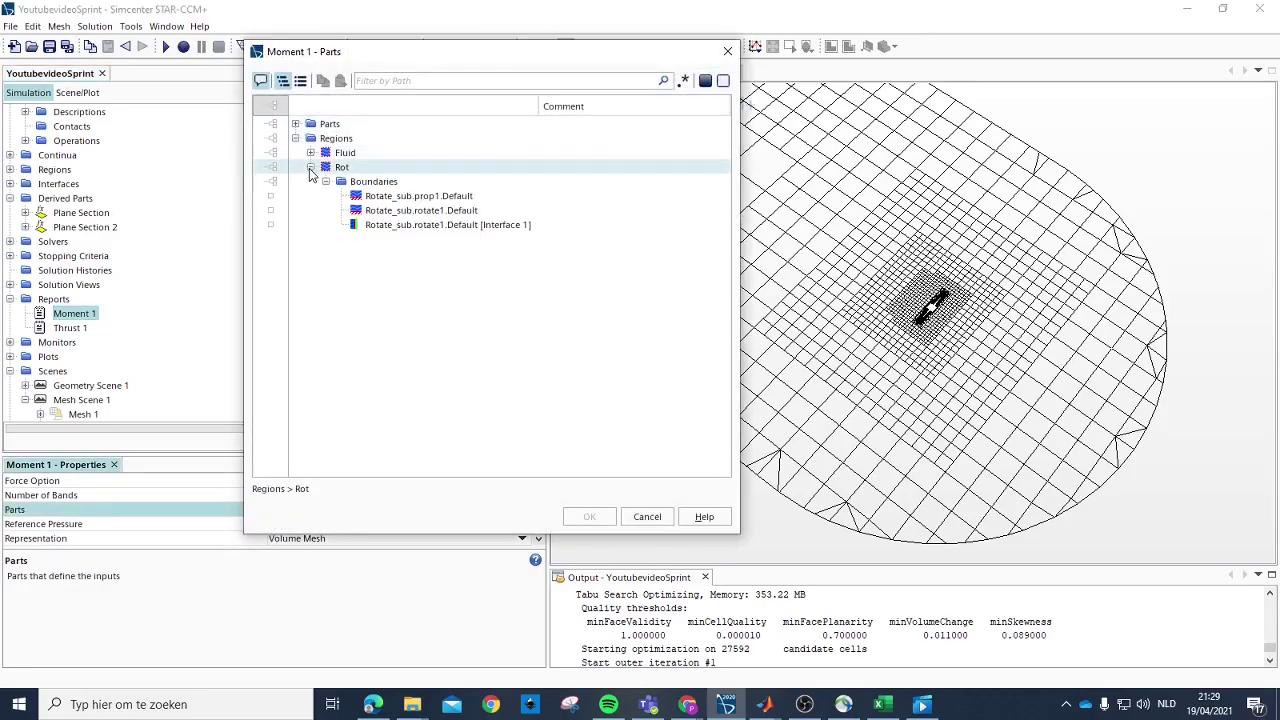
click(415, 196)
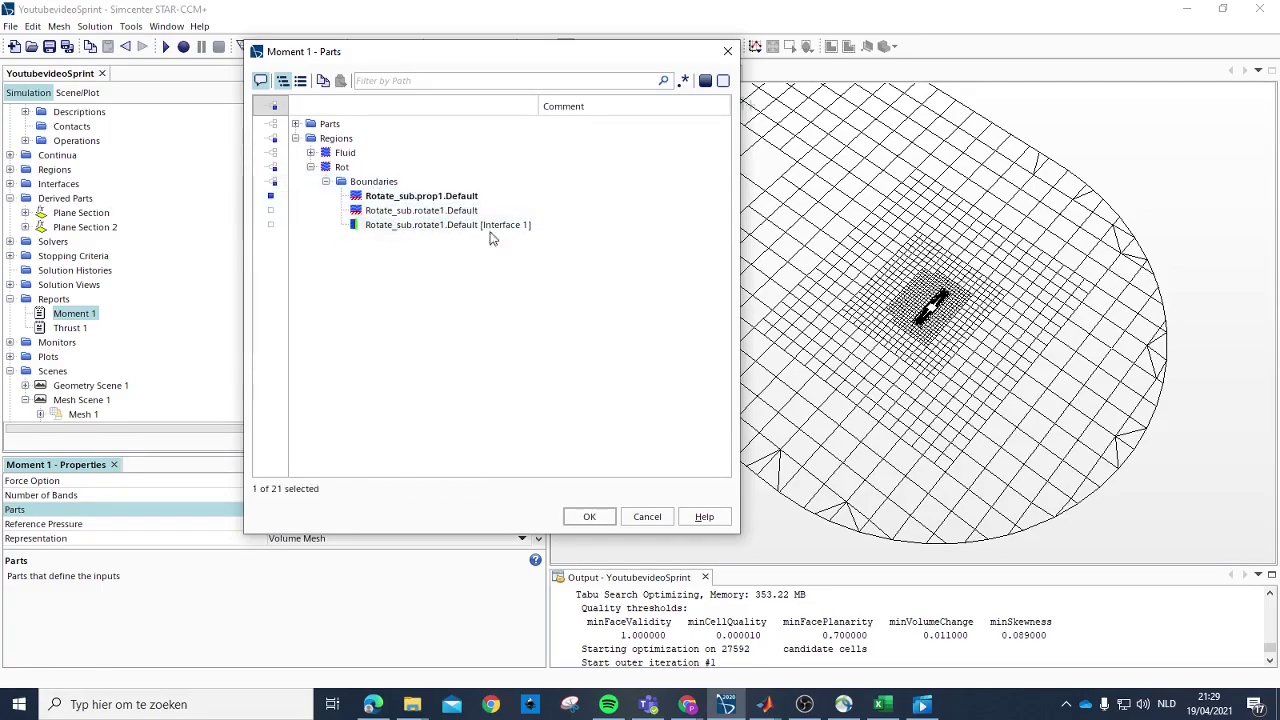
click(589, 516)
Step: Assign the Rot region's boundary Rotate_sub.prop1.Default as the part of the Thrust 1 report
click(70, 328)
click(278, 484)
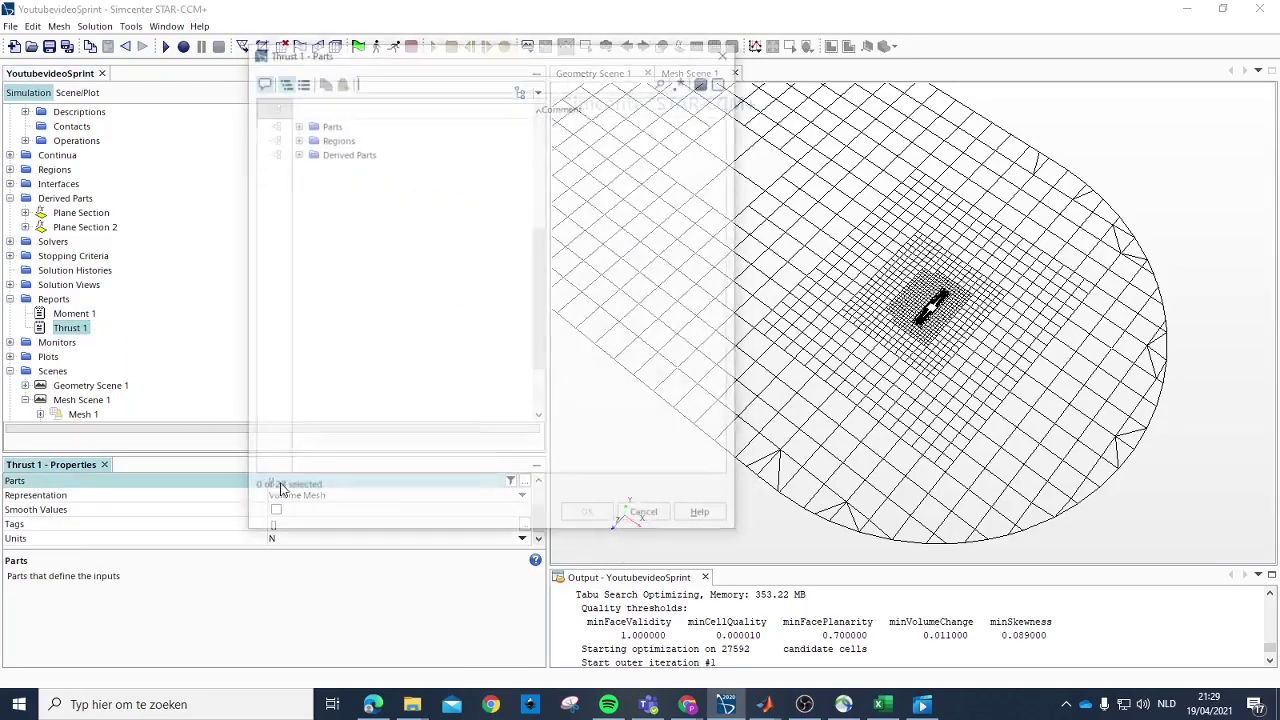
click(295, 138)
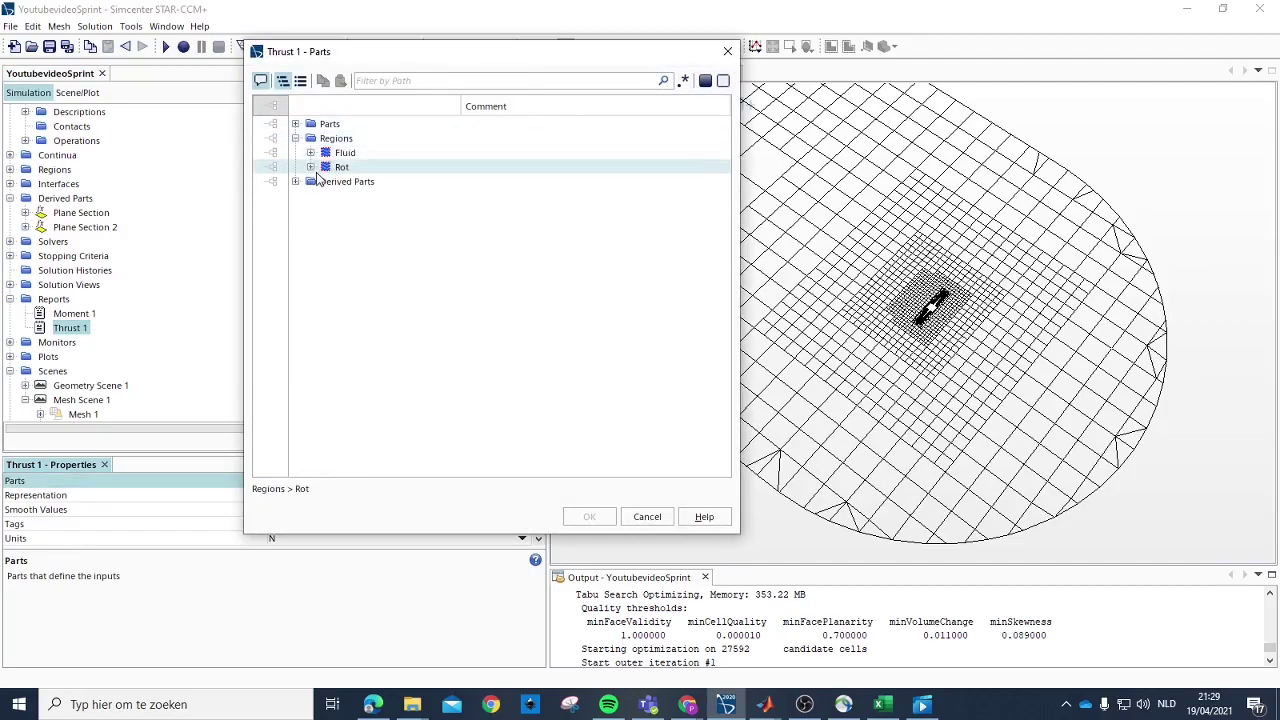
click(310, 167)
click(421, 196)
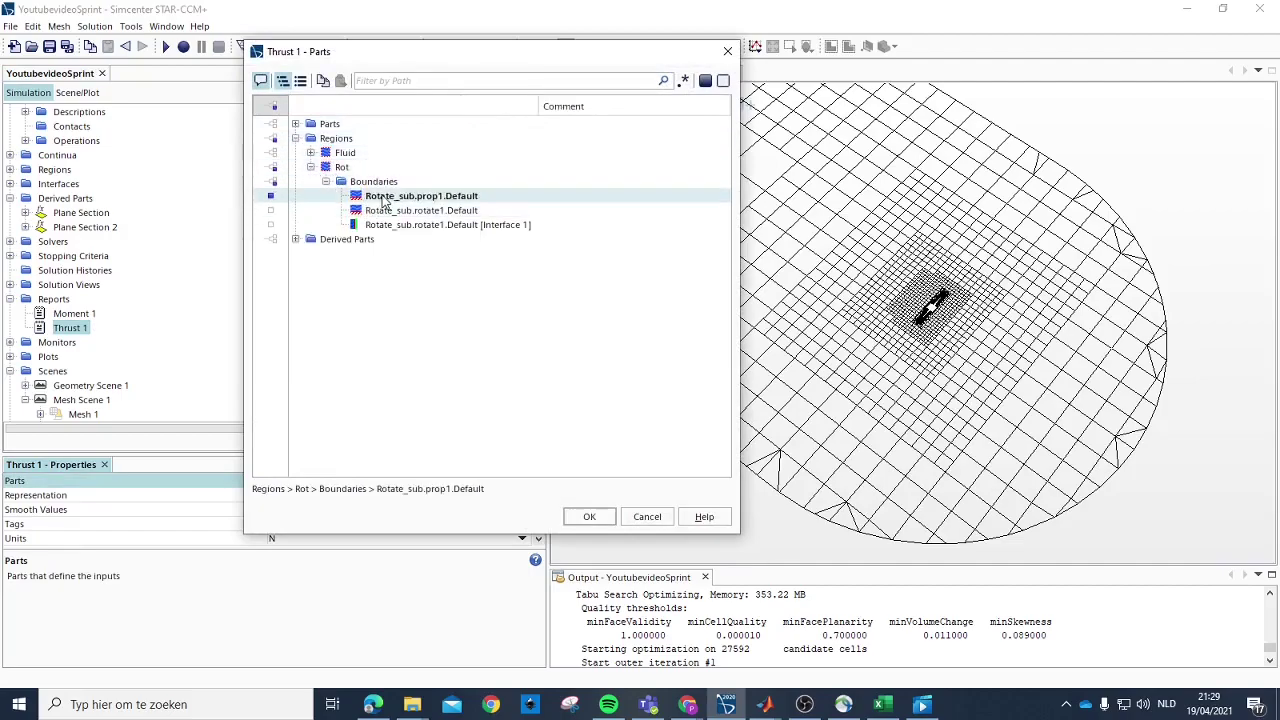
click(589, 516)
Step: Check the Moment 1 report's properties and create a monitor and plot from both the Moment 1 and Thrust 1 reports
scroll(282, 340, down, 1)
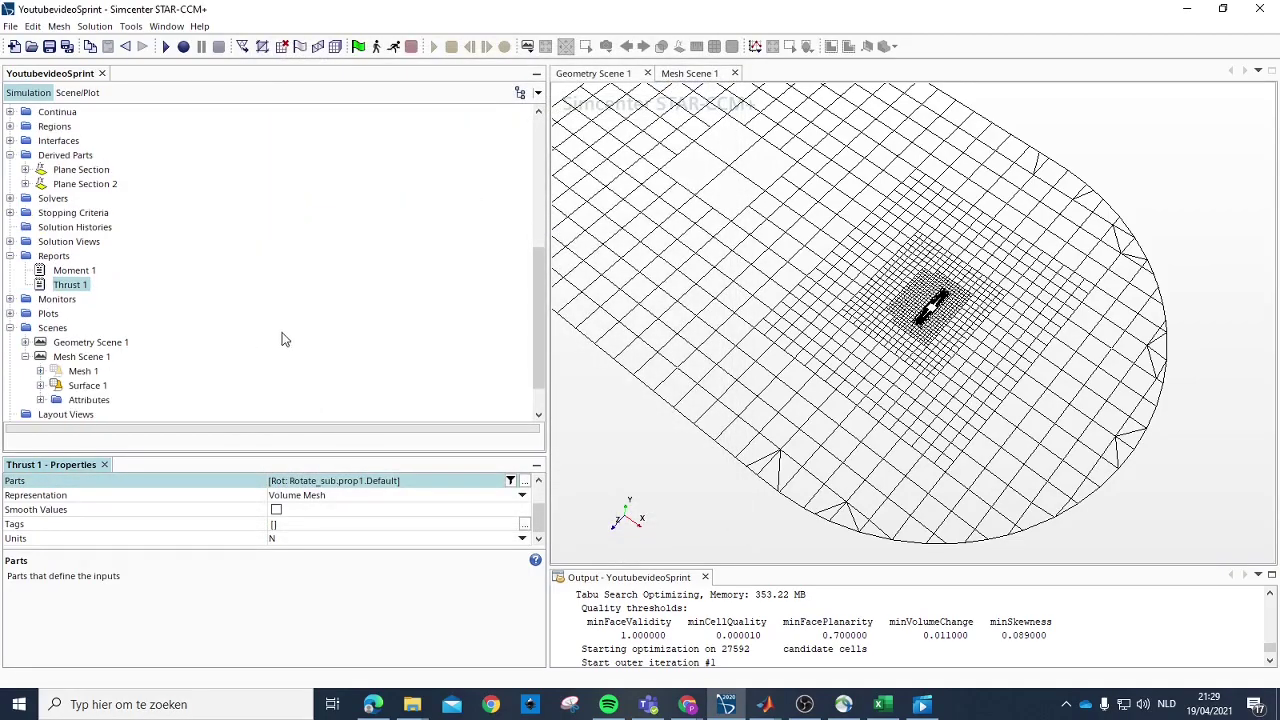
click(80, 270)
scroll(396, 528, down, 1)
scroll(394, 523, up, 1)
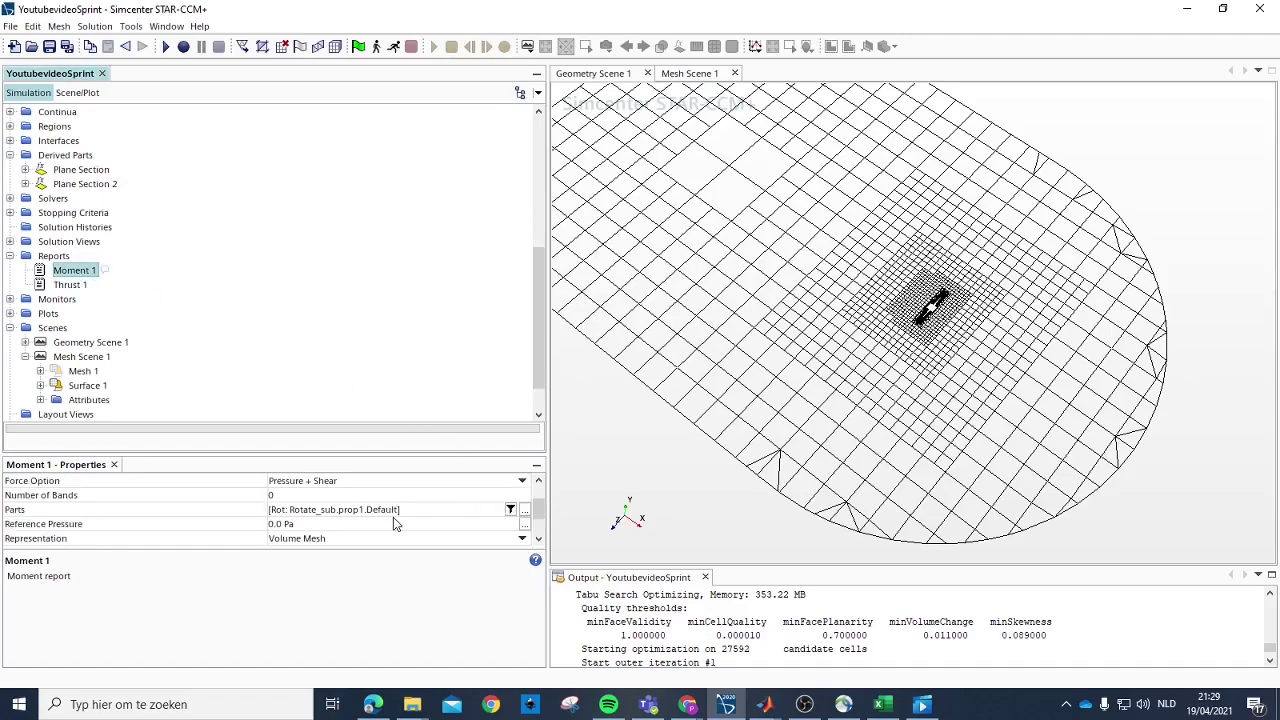
scroll(394, 523, down, 1)
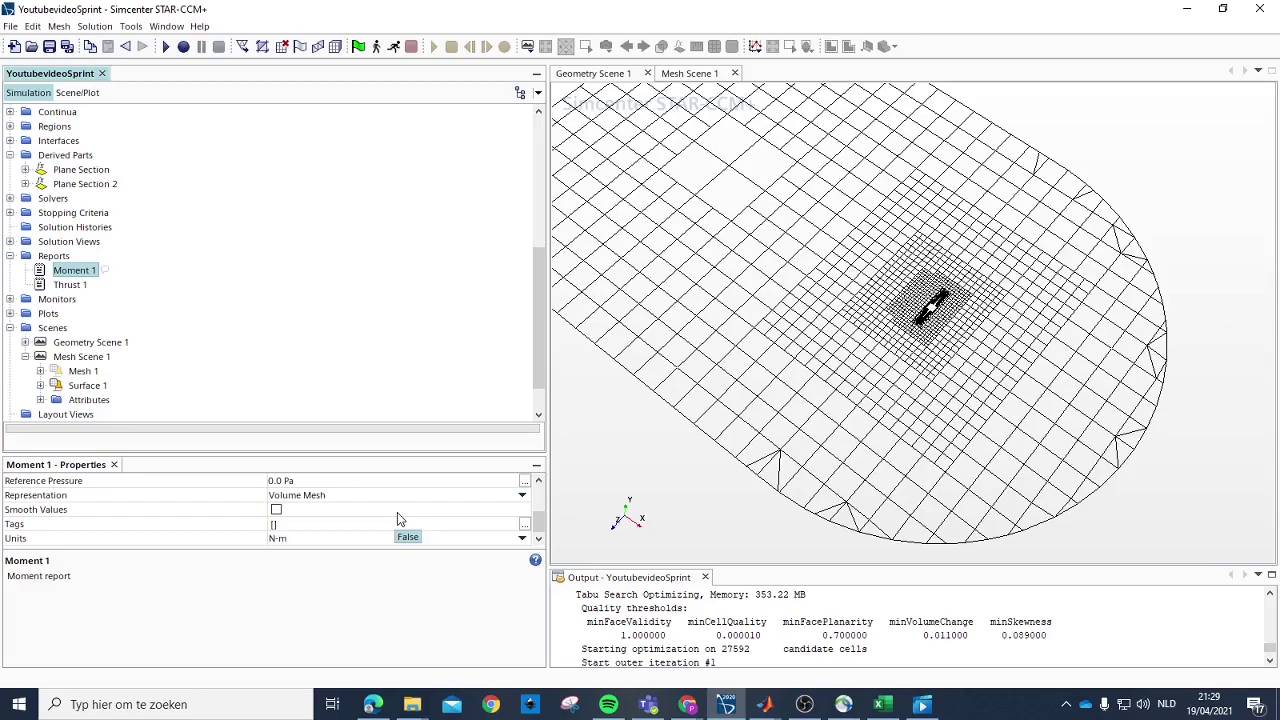
scroll(397, 520, up, 2)
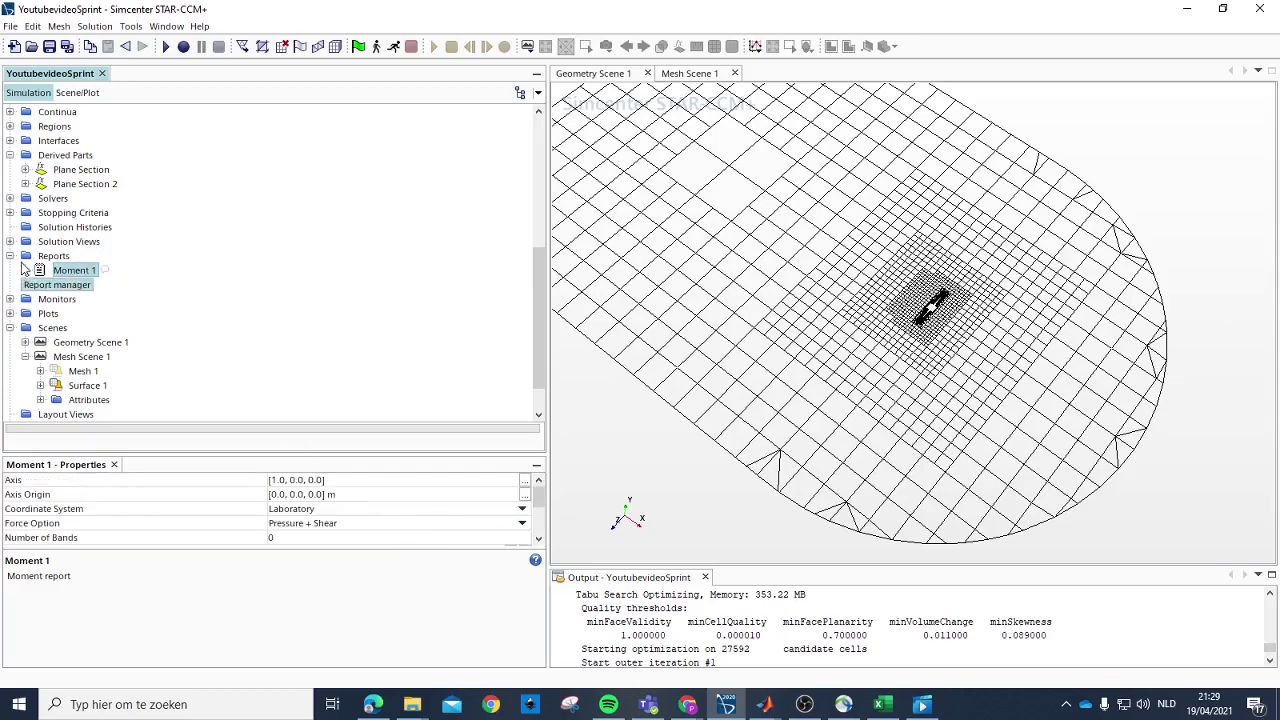
right_click(80, 277)
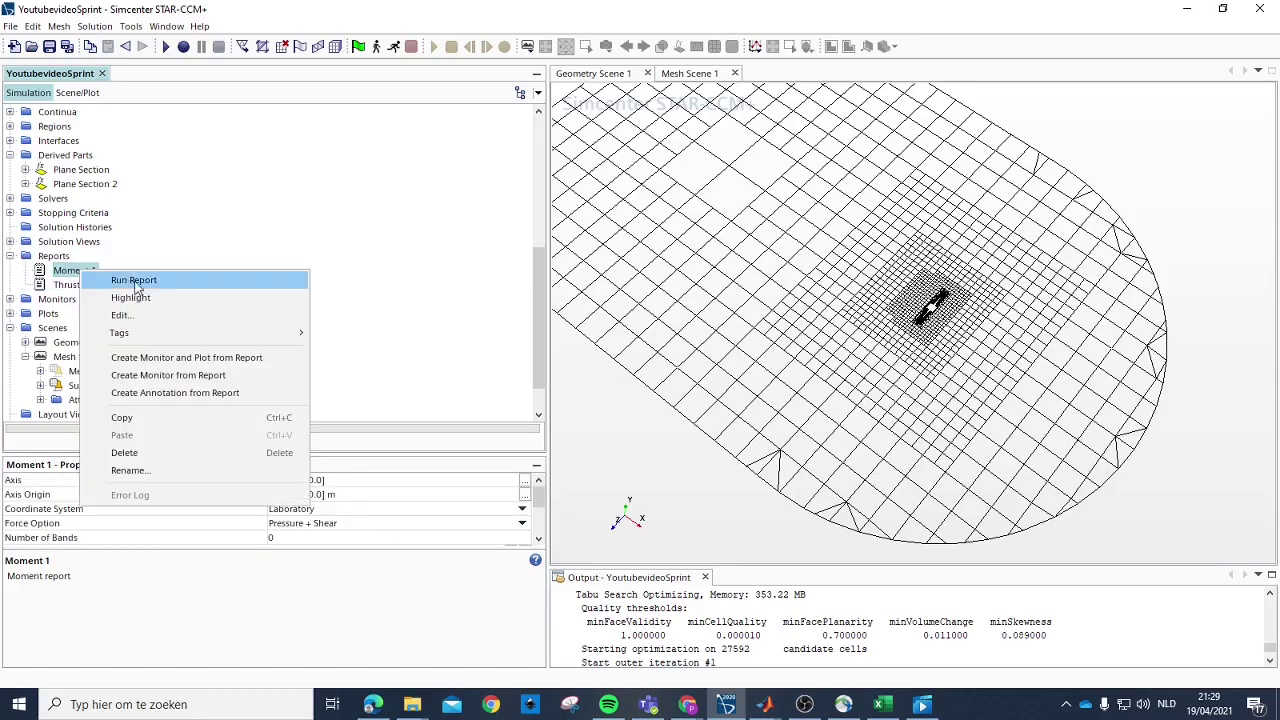
click(249, 358)
right_click(86, 286)
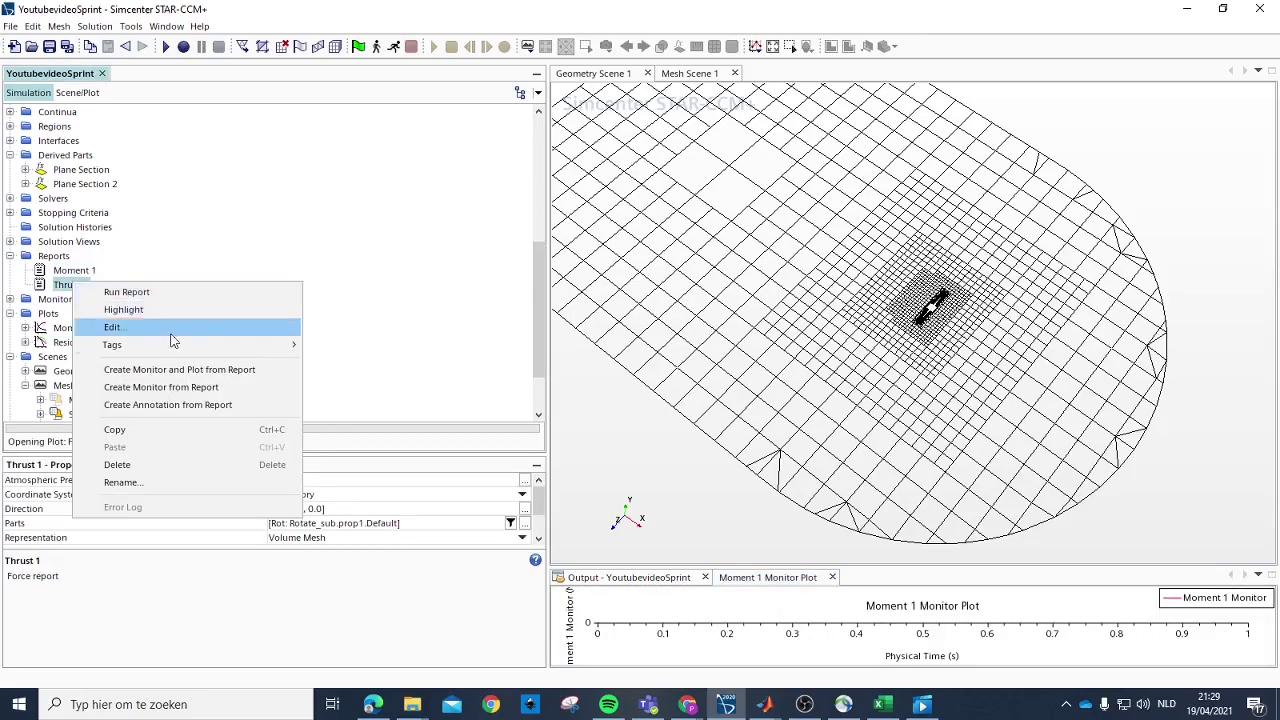
click(229, 369)
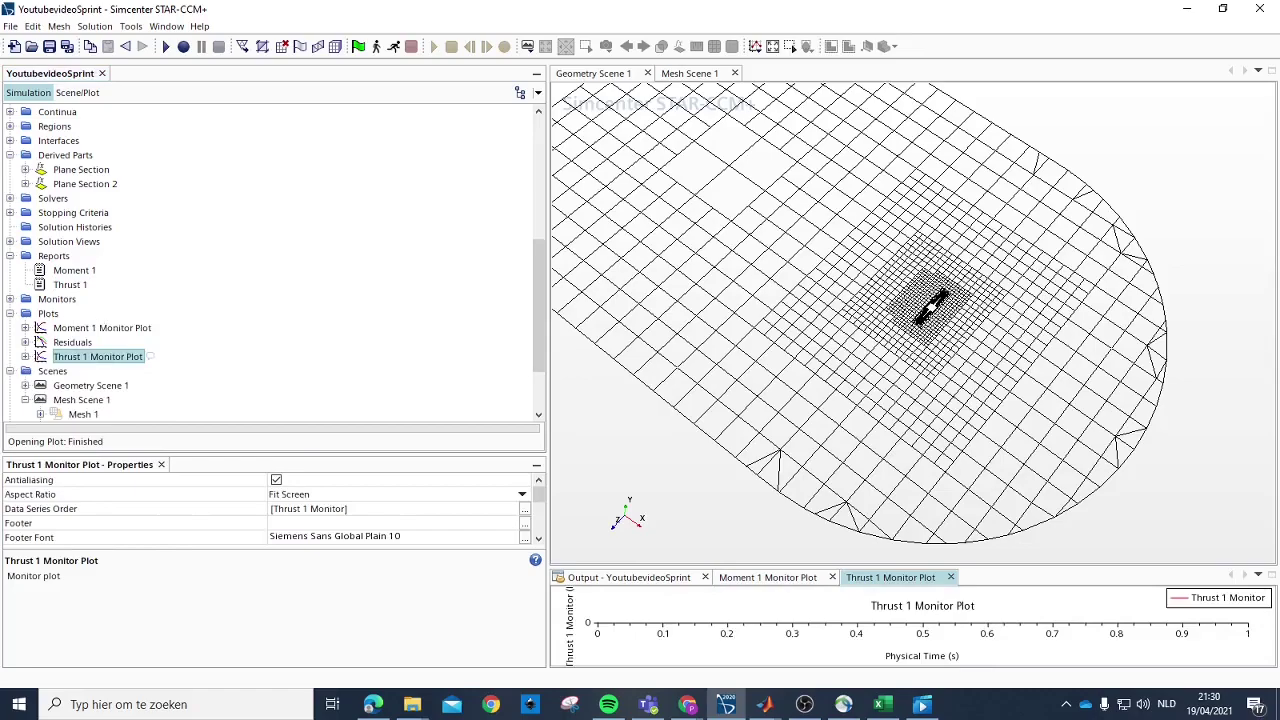
key(alt+Tab)
key(alt+Tab)
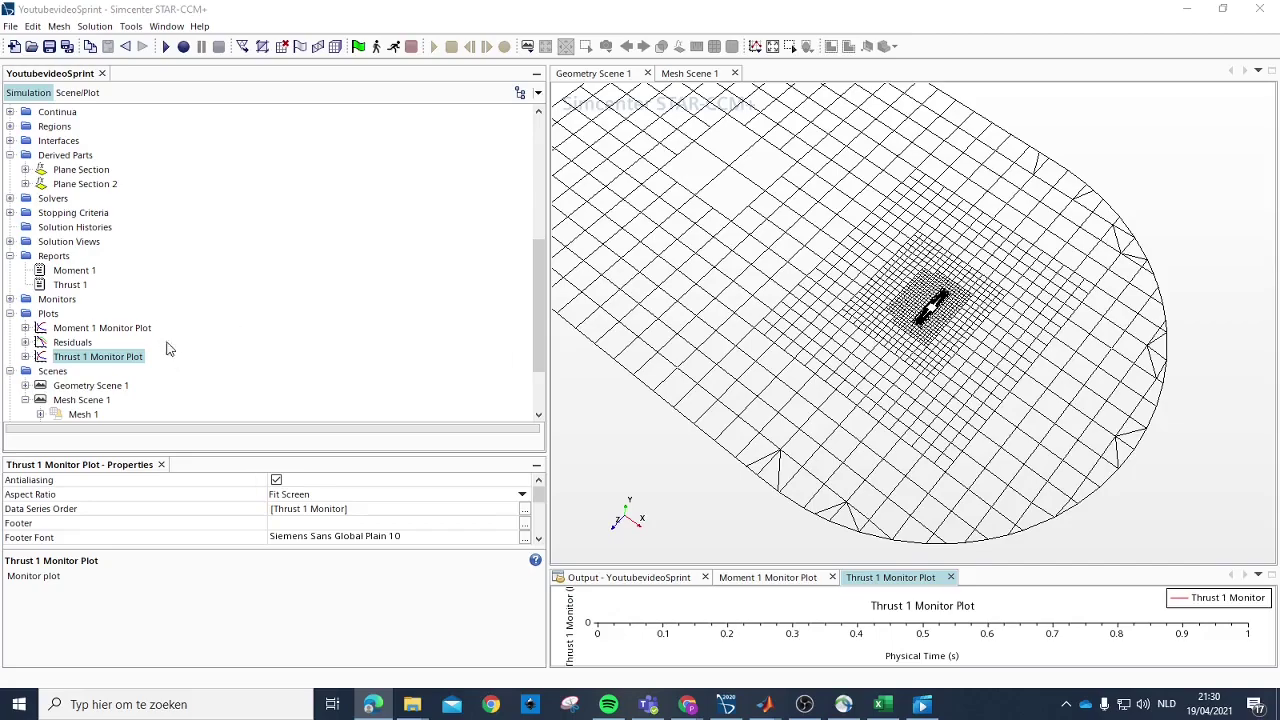
Step: Check the Maximum Inner Iterations criterion and disable the Maximum Physical Time stopping criterion
scroll(157, 314, up, 1)
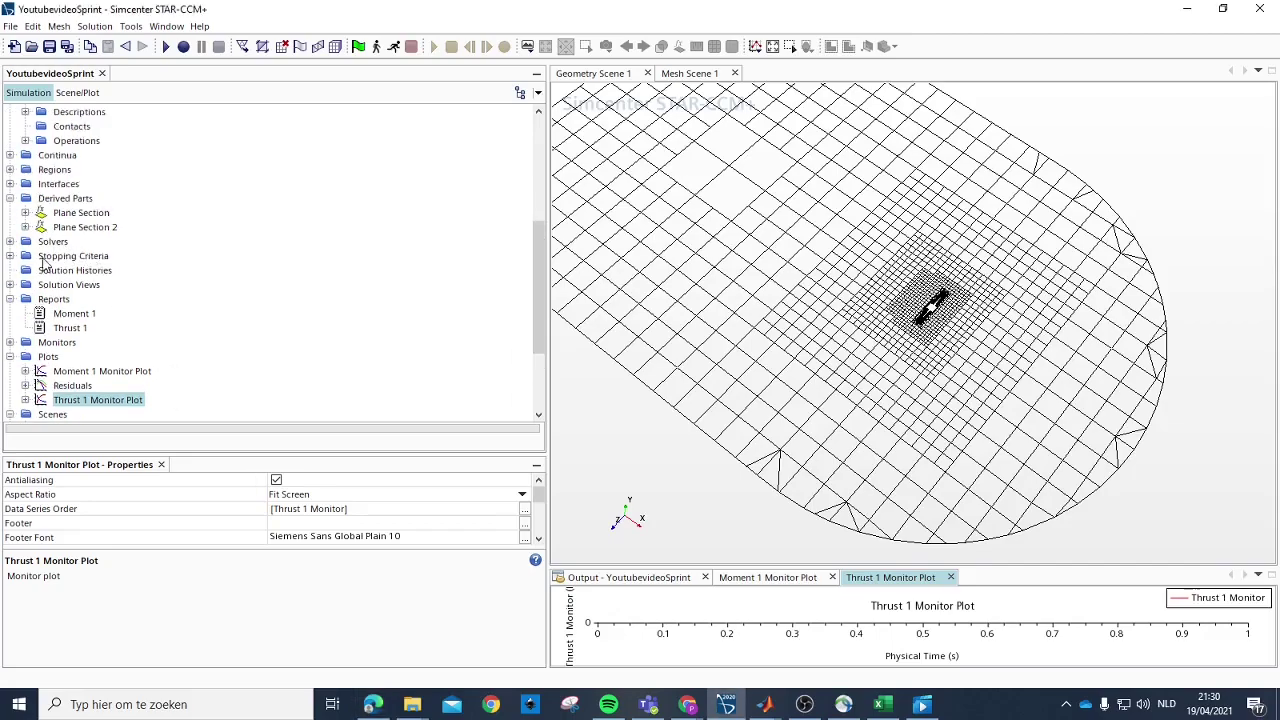
double_click(88, 257)
click(103, 271)
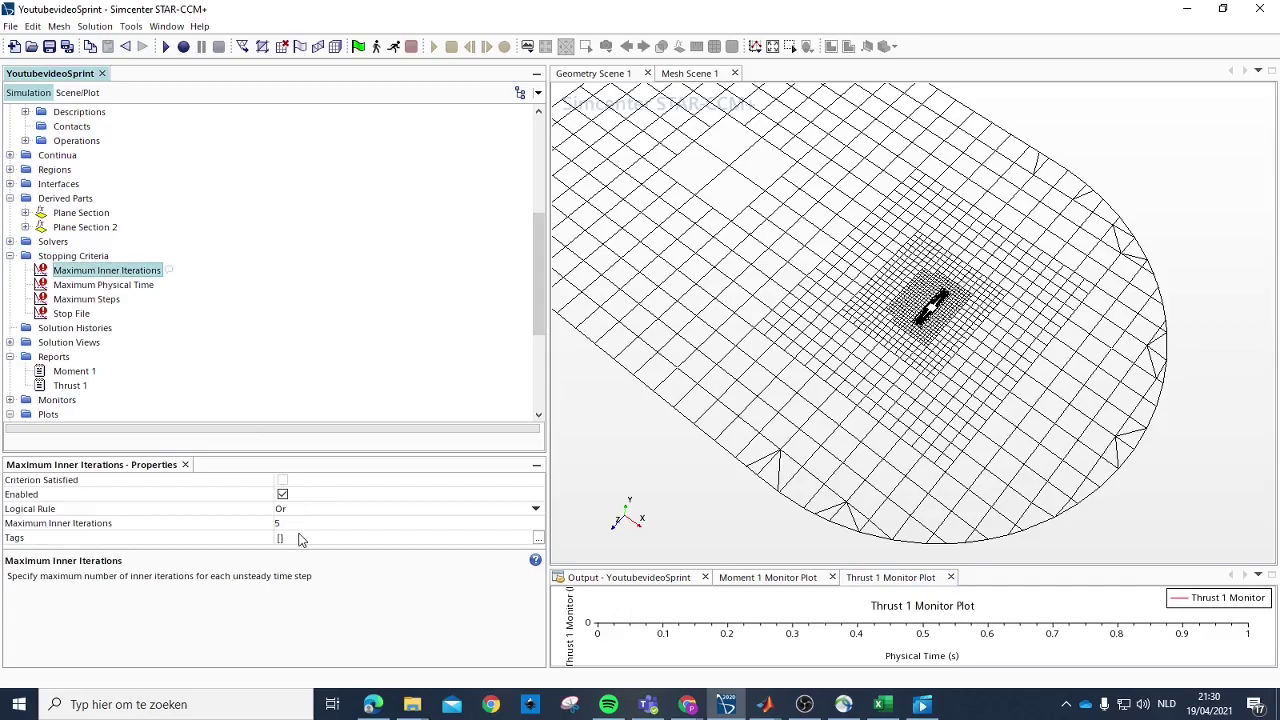
click(125, 286)
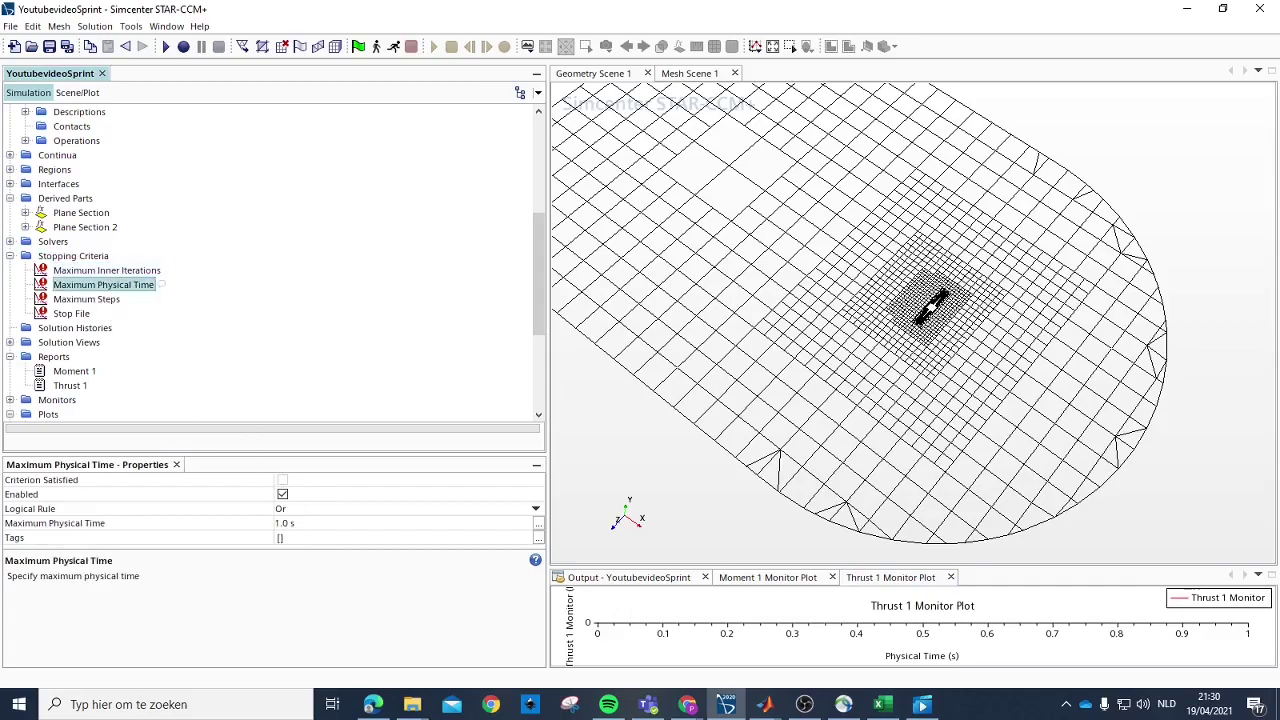
click(283, 495)
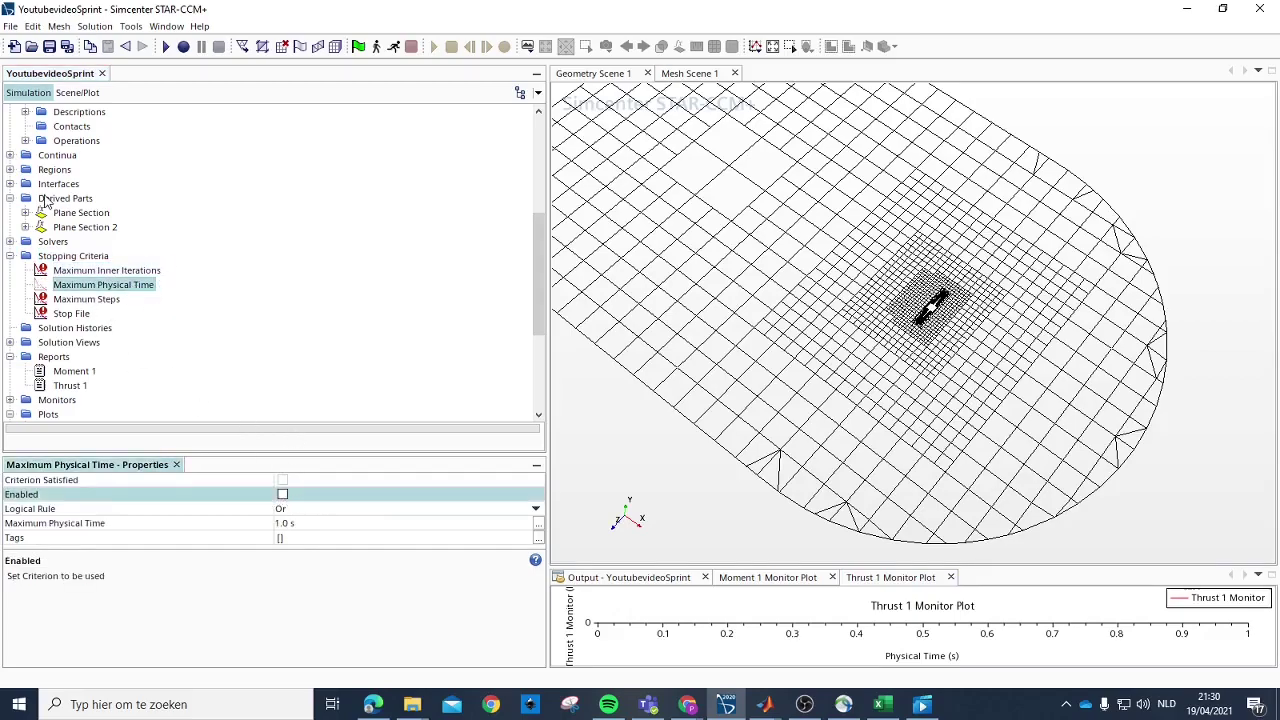
Step: Set the Maximum Steps stopping criterion to 180 and check the Stop File criterion's settings
click(96, 299)
click(316, 525)
click(316, 525)
text(180)
key(Return)
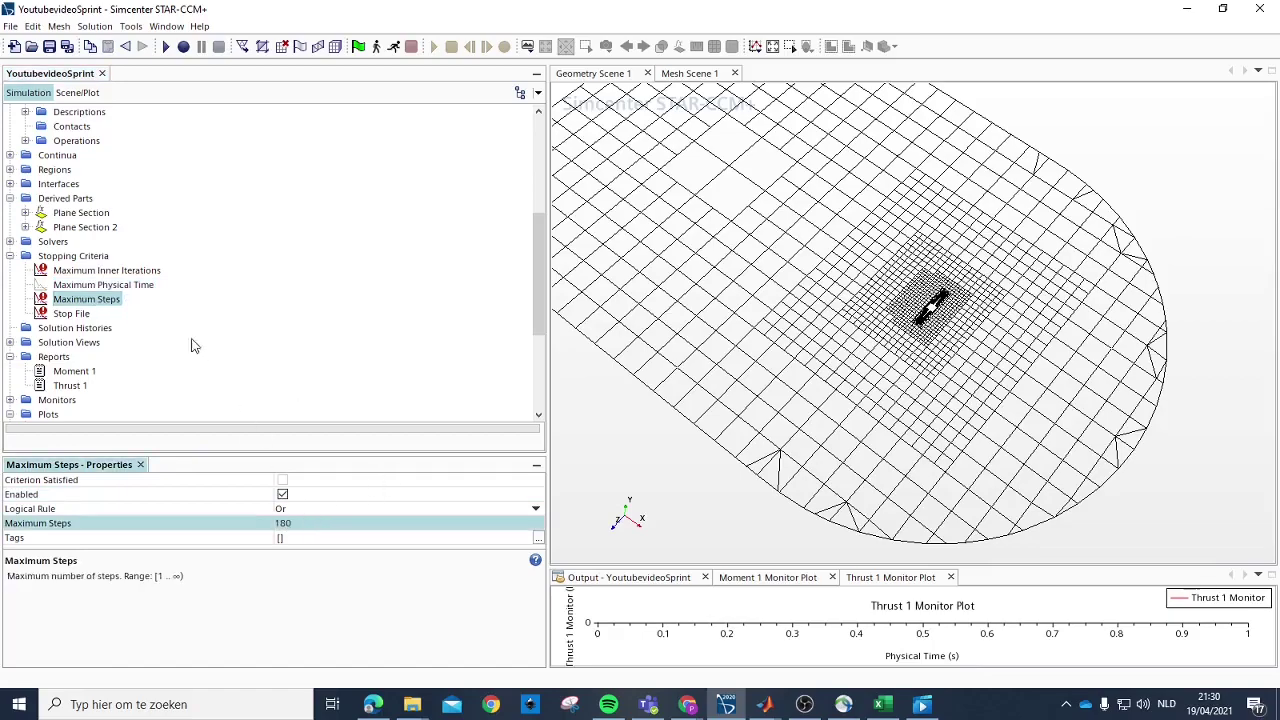
click(70, 315)
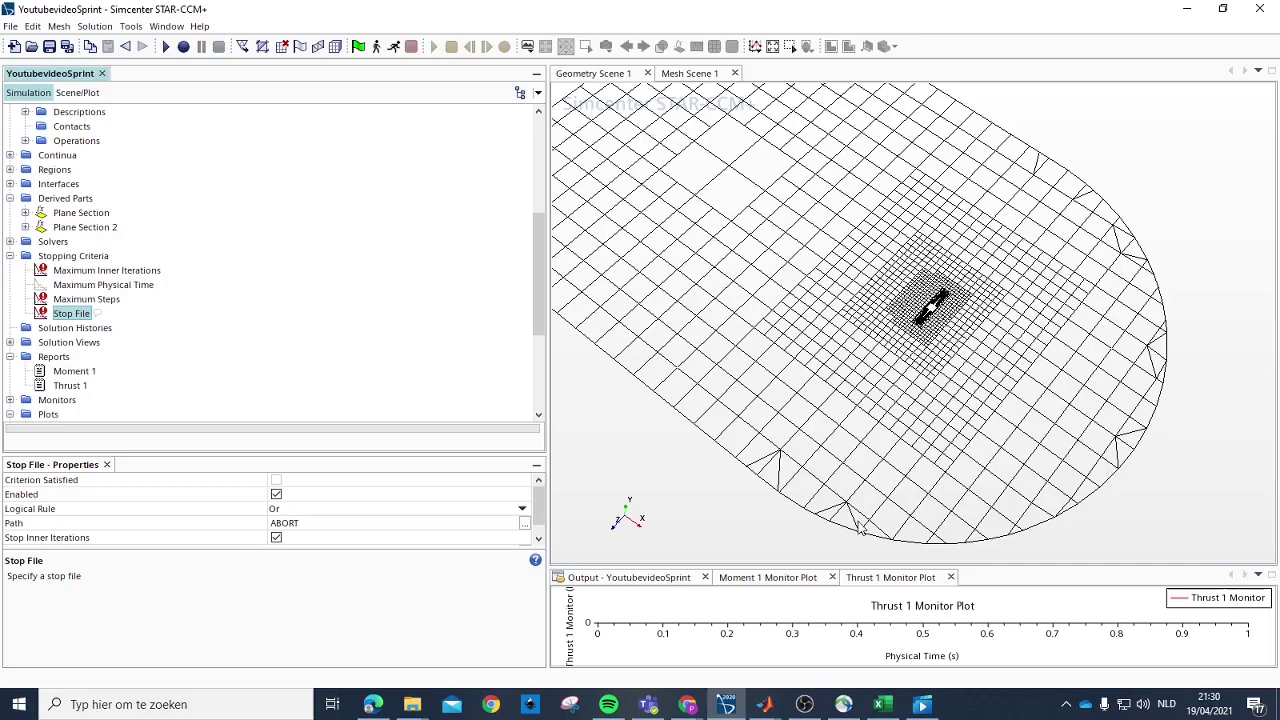
Step: Enlarge the plot area below the mesh scene and start running the simulation
drag(895, 567, 894, 486)
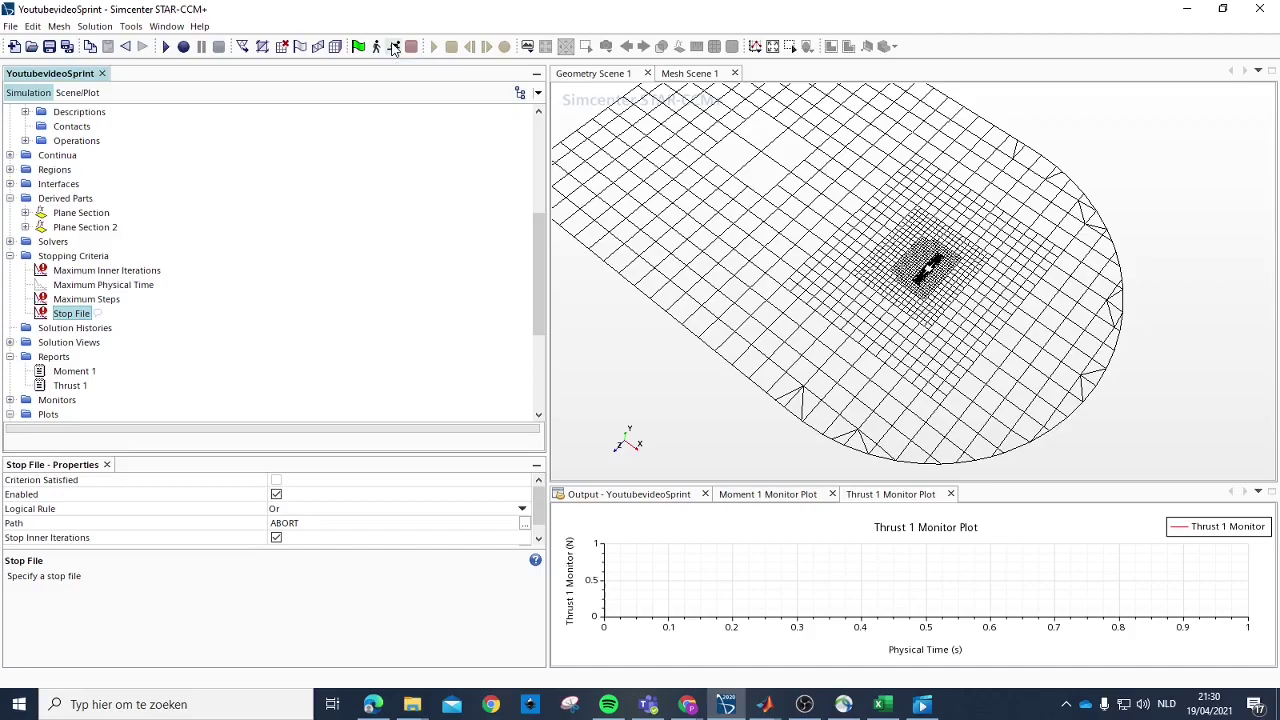
click(394, 47)
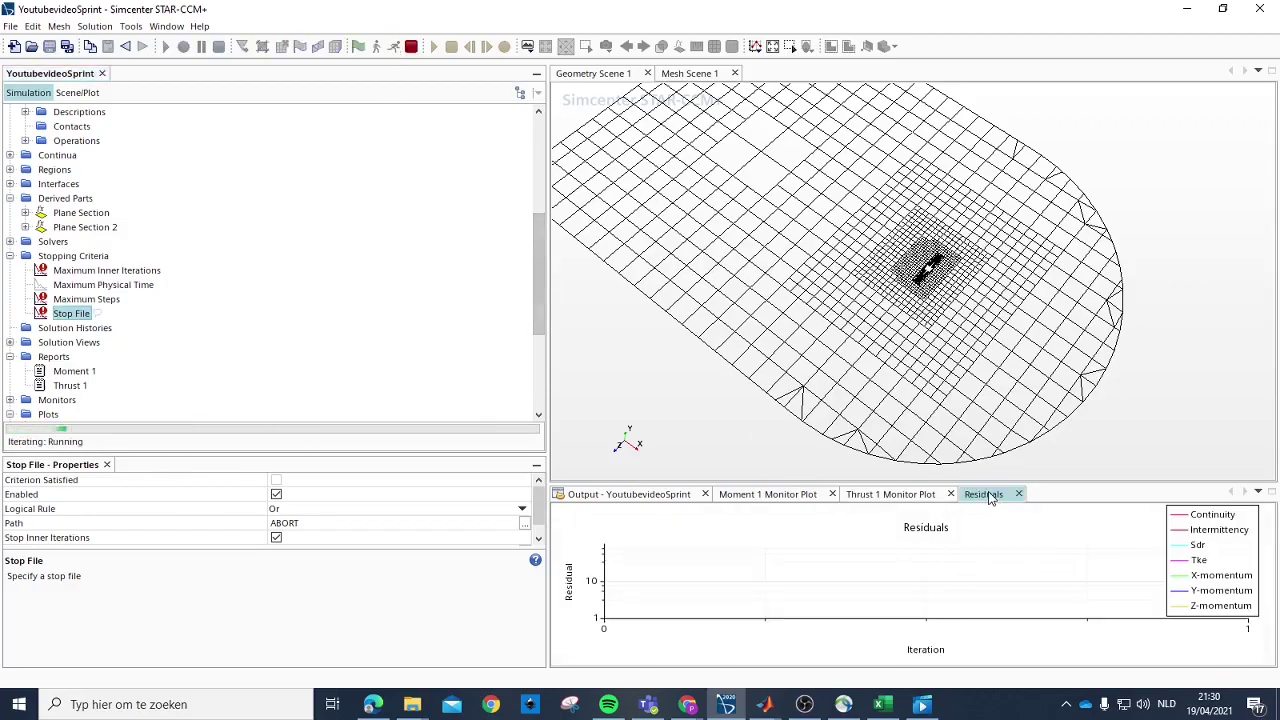
Step: Dock the Residuals plot in its own pane above the scenes and close Geometry Scene 1 and Mesh Scene 1
drag(985, 495, 831, 111)
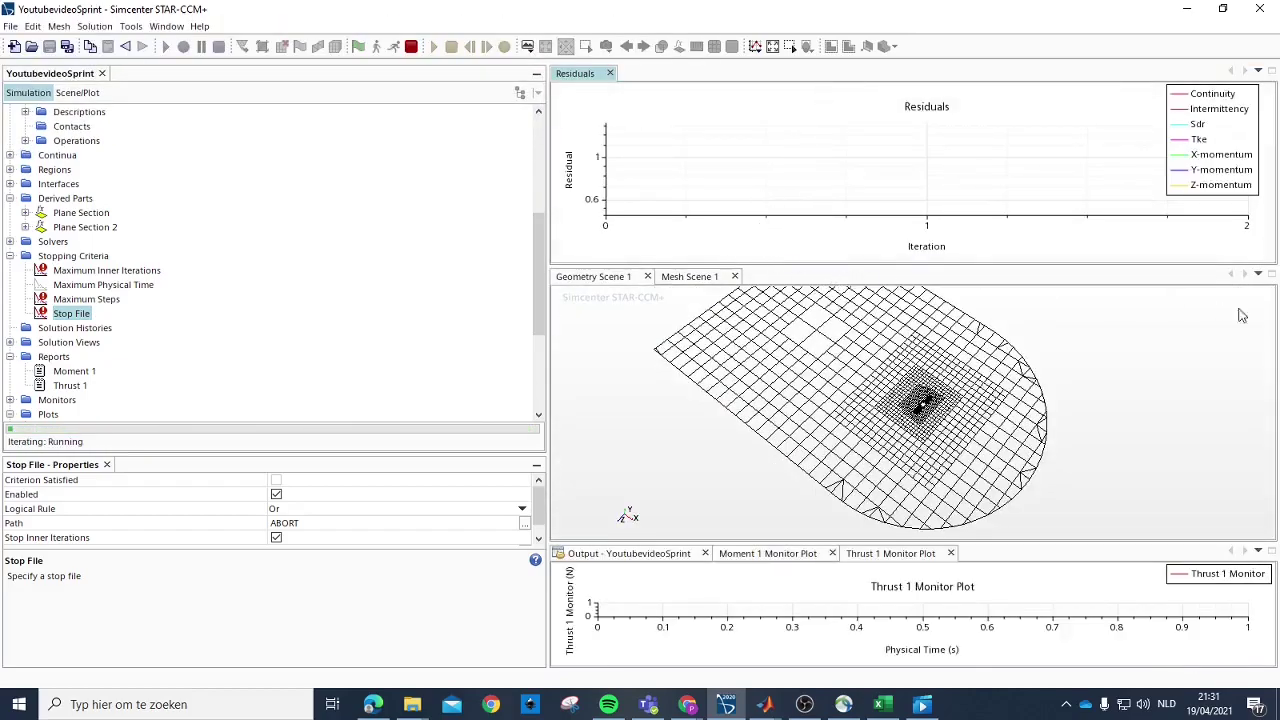
click(1258, 273)
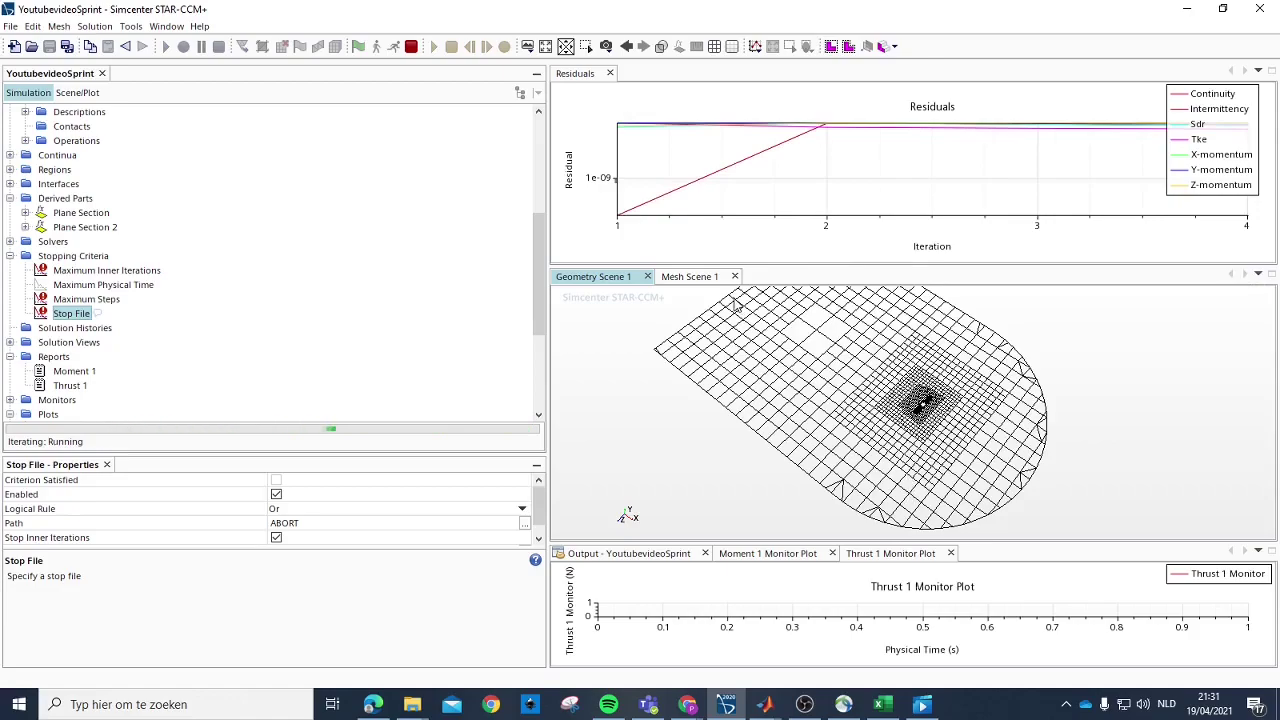
click(647, 276)
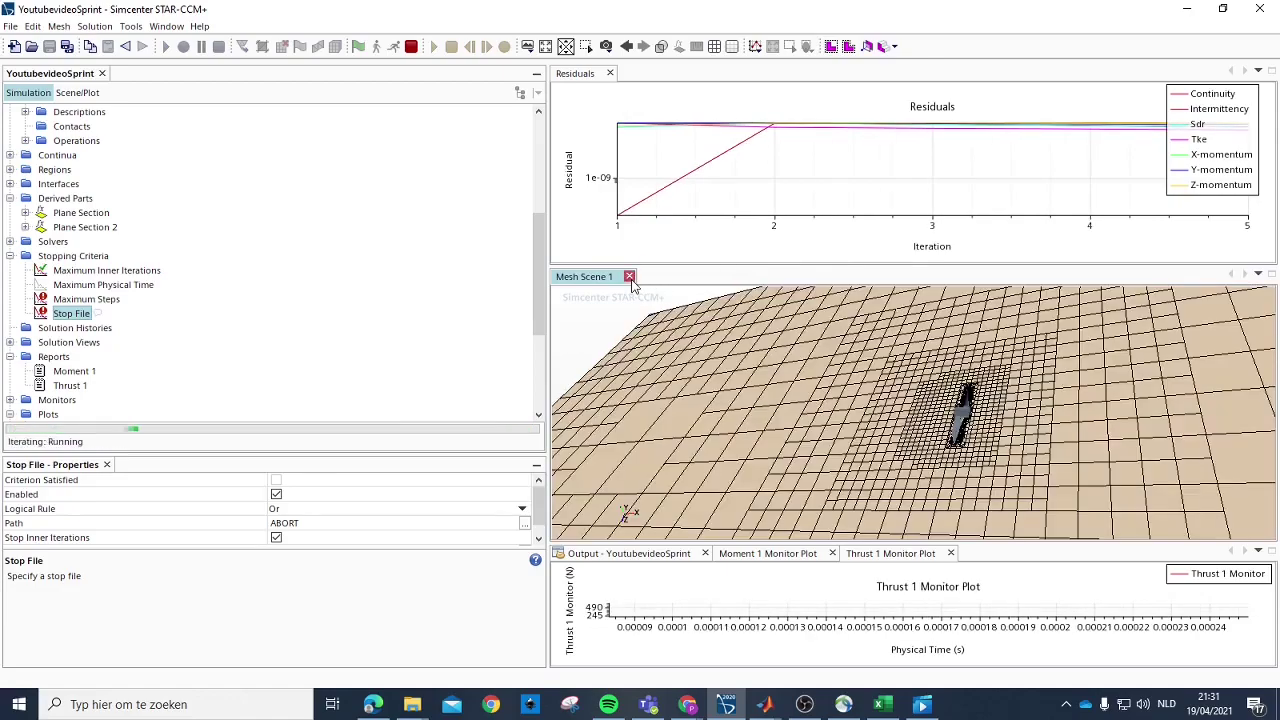
click(629, 277)
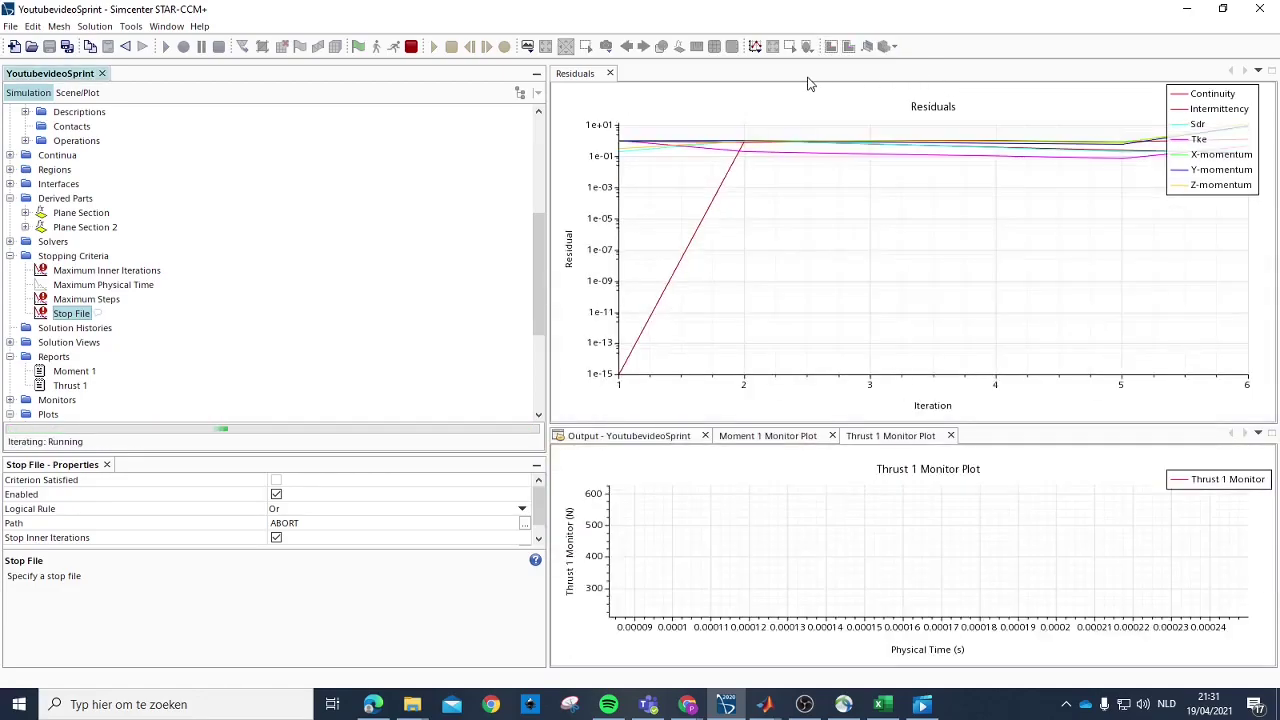
Step: Move the Residuals legend away from the curves and arrange the Residuals plot above the Thrust 1 Monitor Plot in separate panes
drag(1190, 105, 1094, 210)
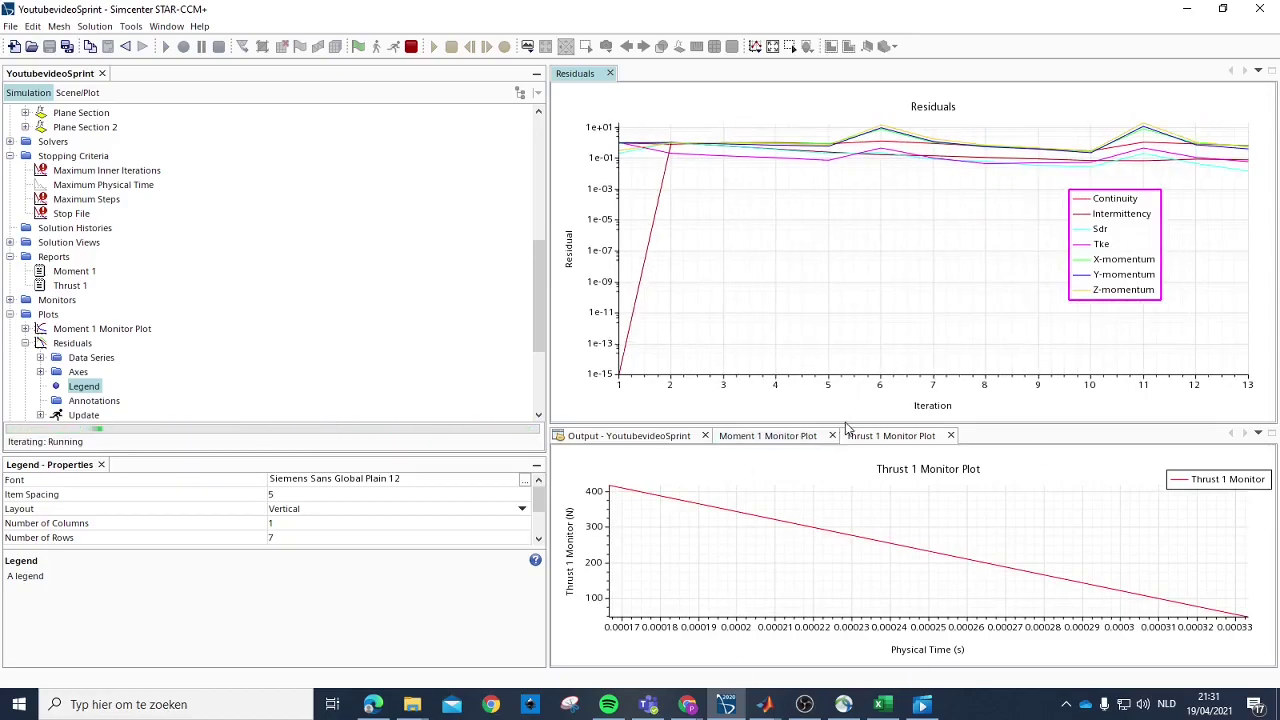
drag(845, 425, 845, 525)
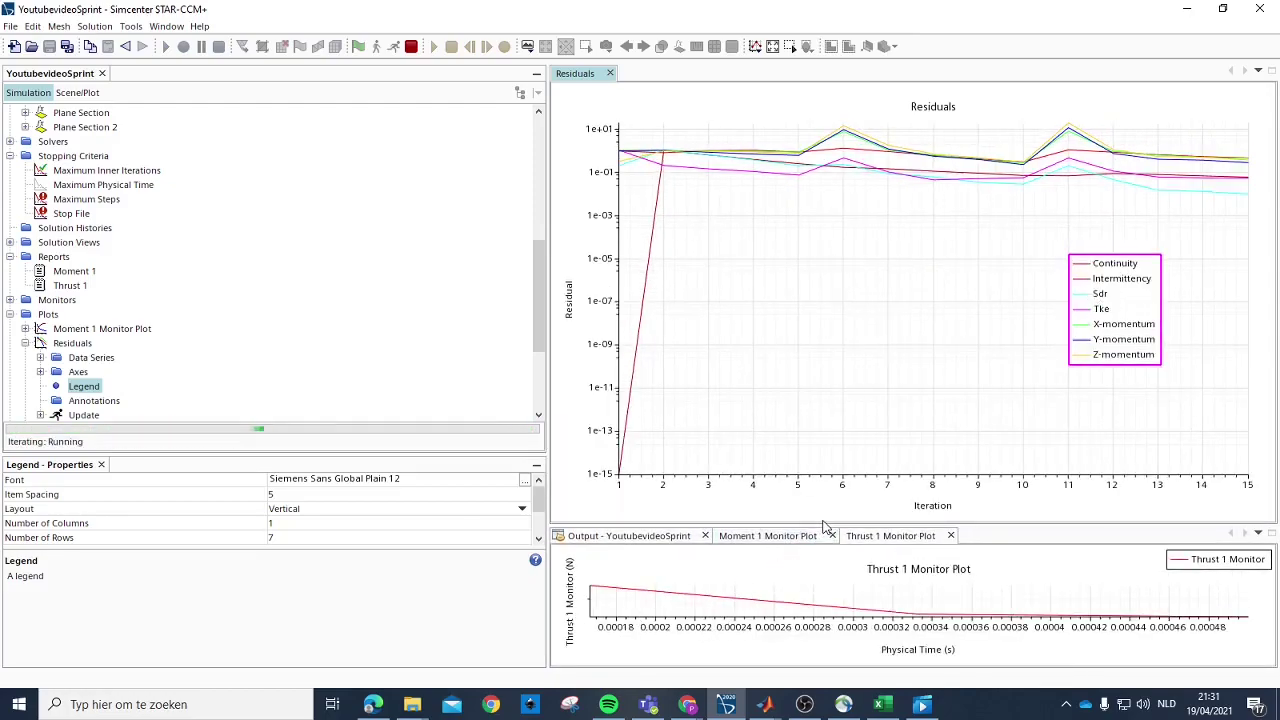
drag(895, 540, 750, 234)
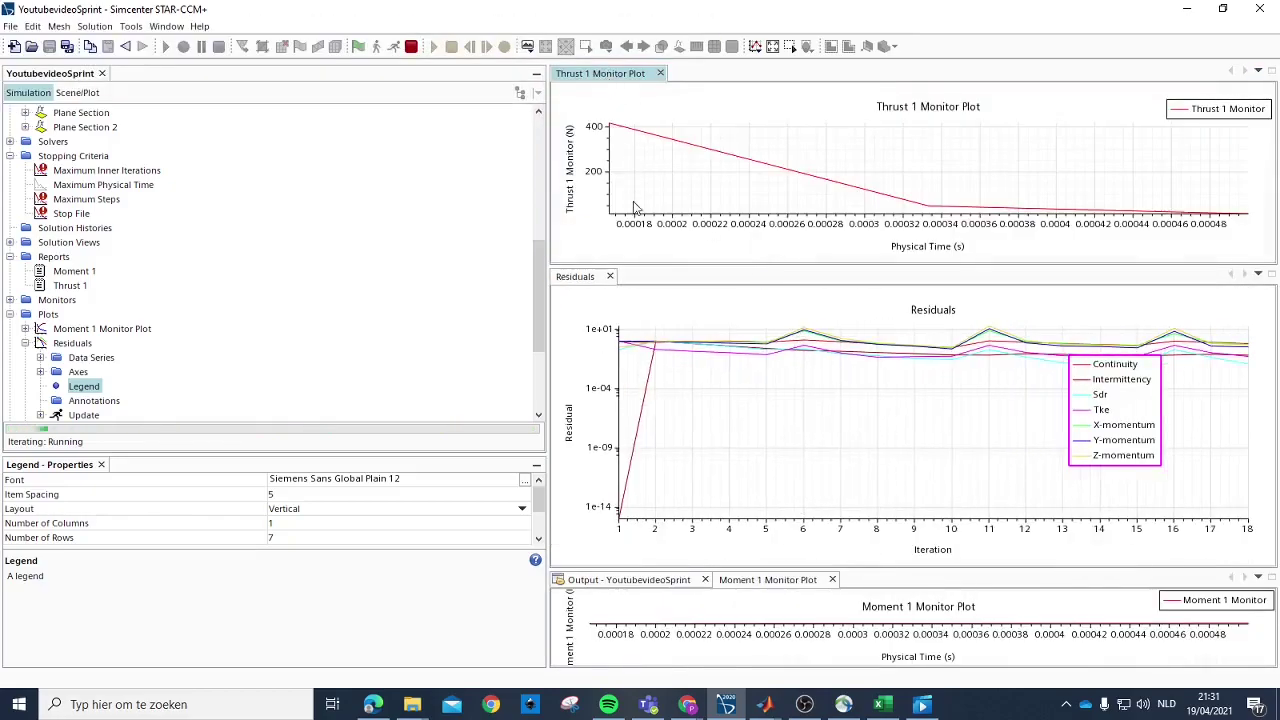
drag(631, 102, 664, 277)
drag(604, 76, 655, 335)
drag(589, 277, 726, 78)
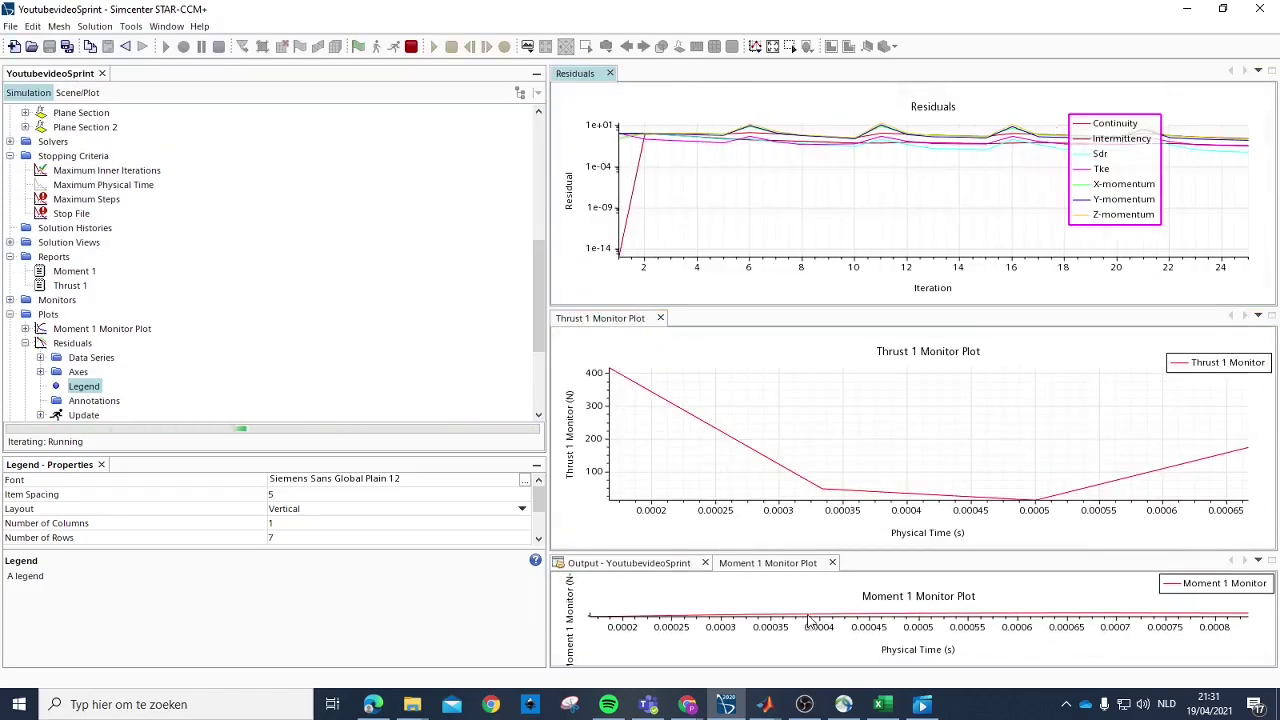
Step: Close the Moment 1 Monitor Plot, the output window and the Thrust 1 Monitor Plot, leaving only the Residuals plot open
click(832, 563)
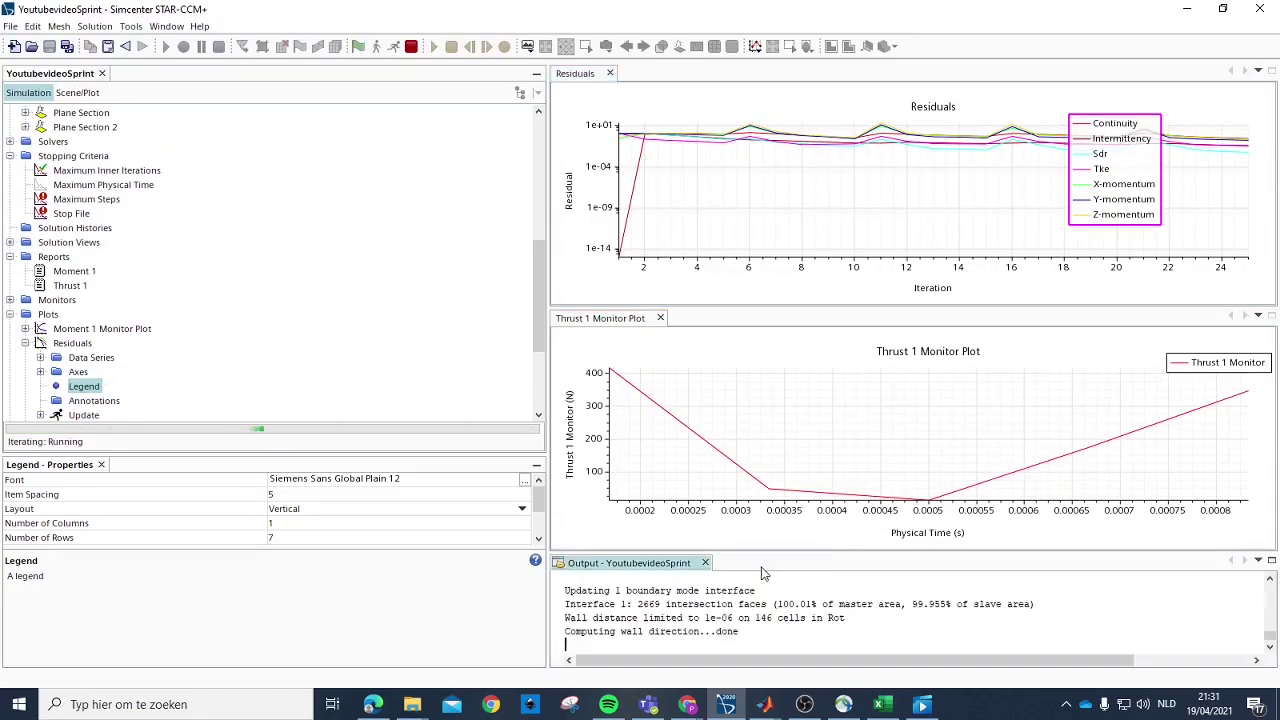
click(705, 563)
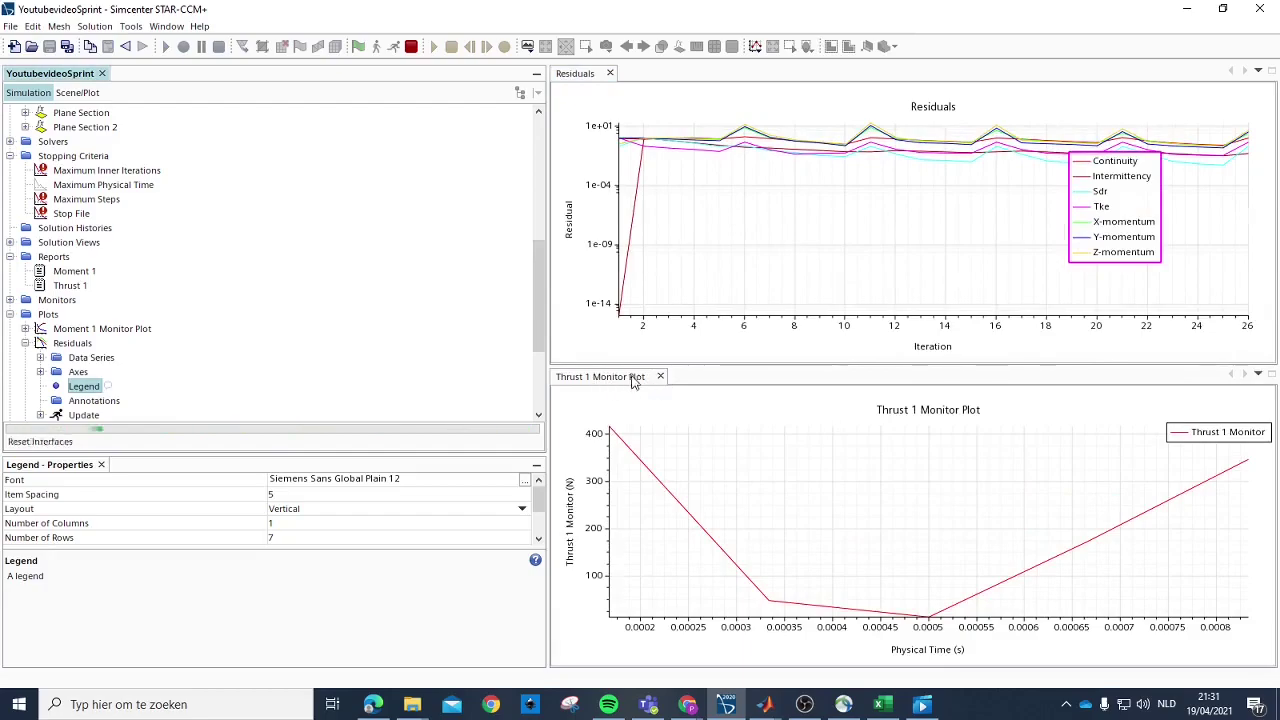
drag(640, 377, 676, 94)
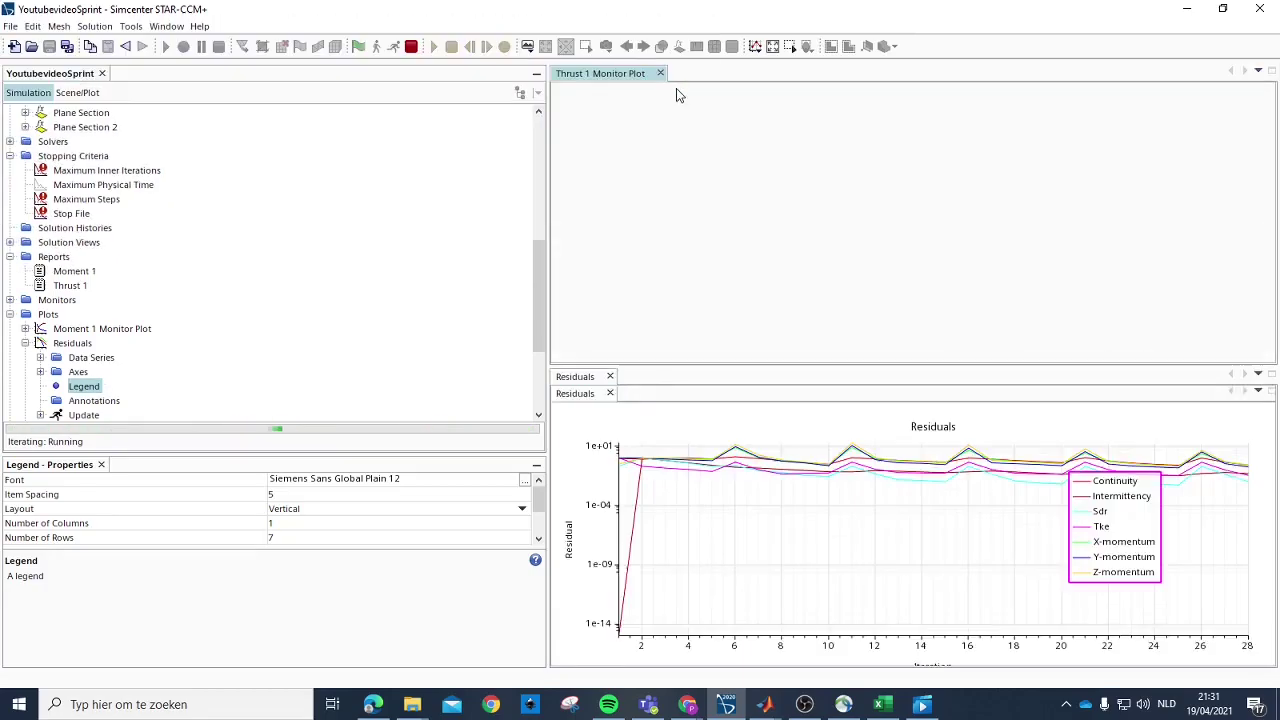
click(660, 74)
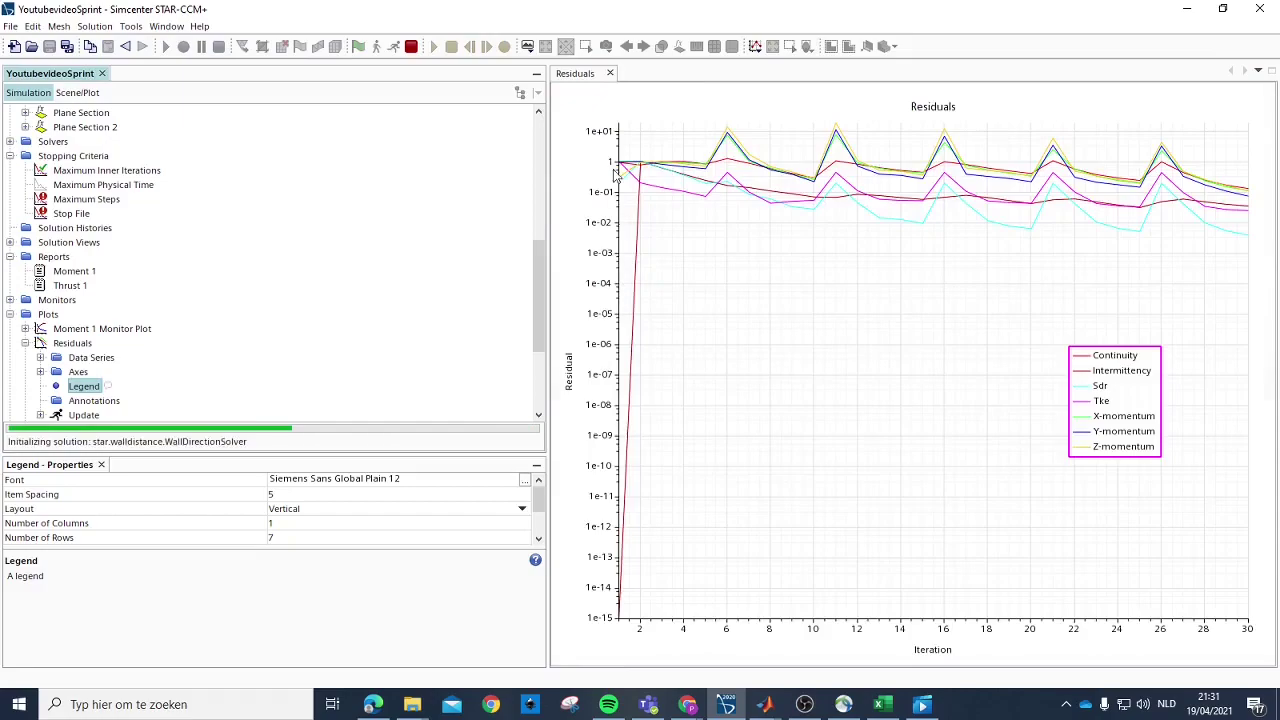
Step: Open the Moment 1 Monitor Plot and close the Residuals plot
scroll(151, 334, down, 1)
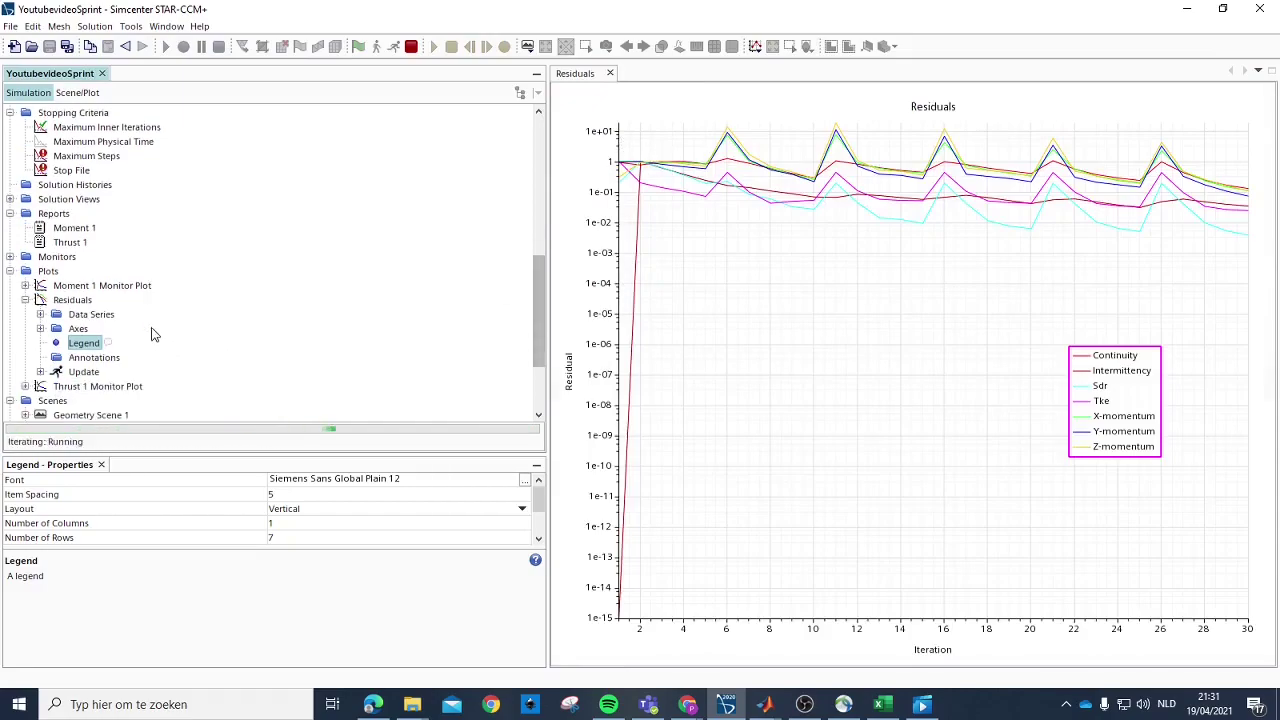
double_click(103, 287)
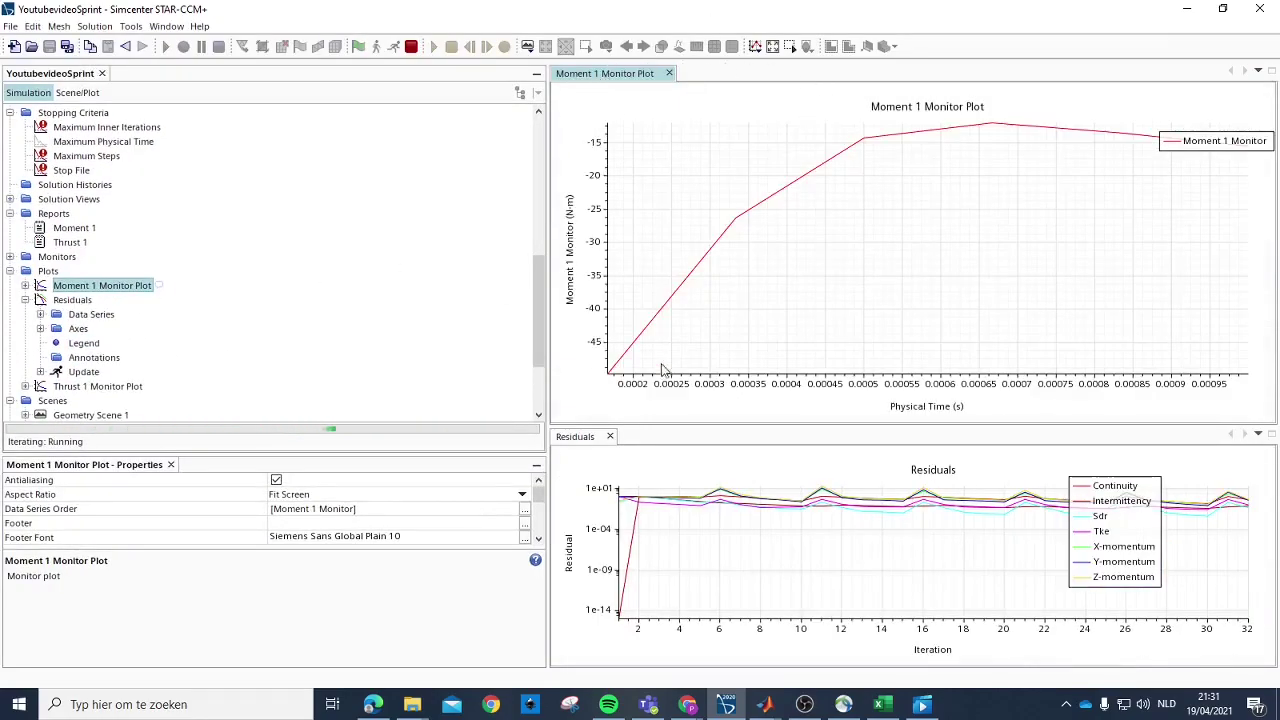
click(610, 436)
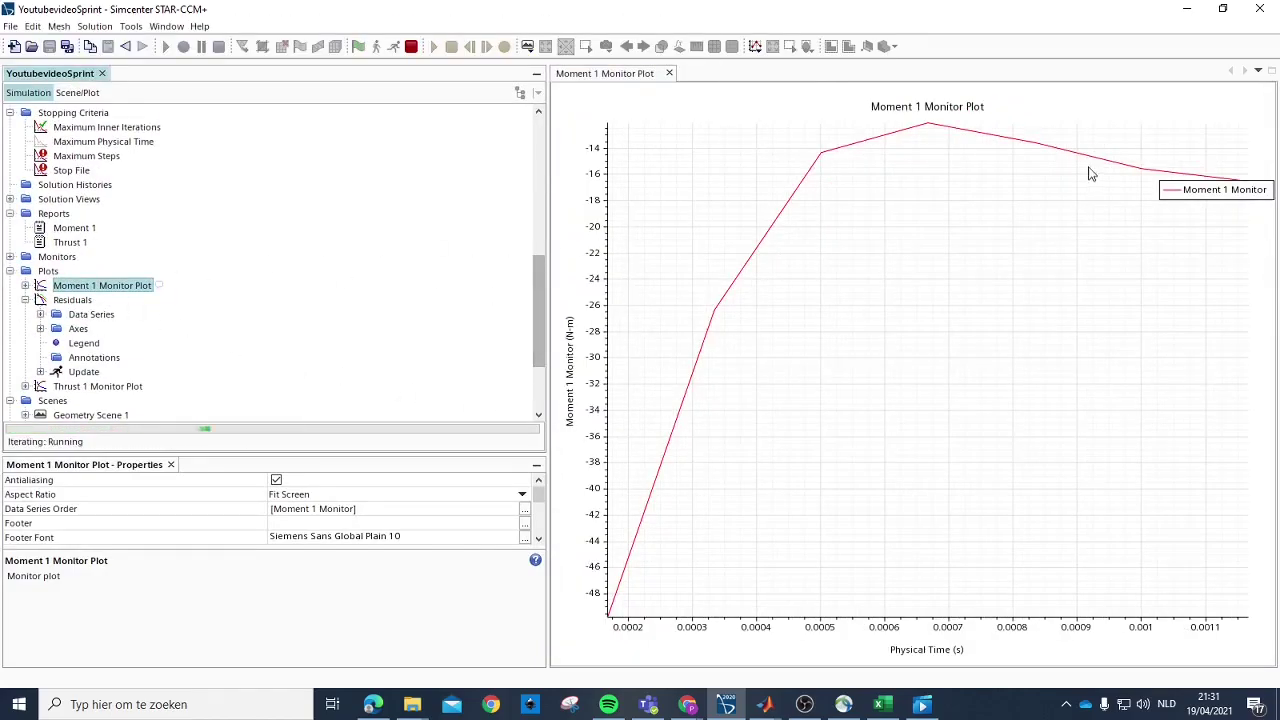
Step: Reverse the axis of the Moment 1 report to [-1.0, 0.0, 0.0]
click(75, 229)
double_click(284, 483)
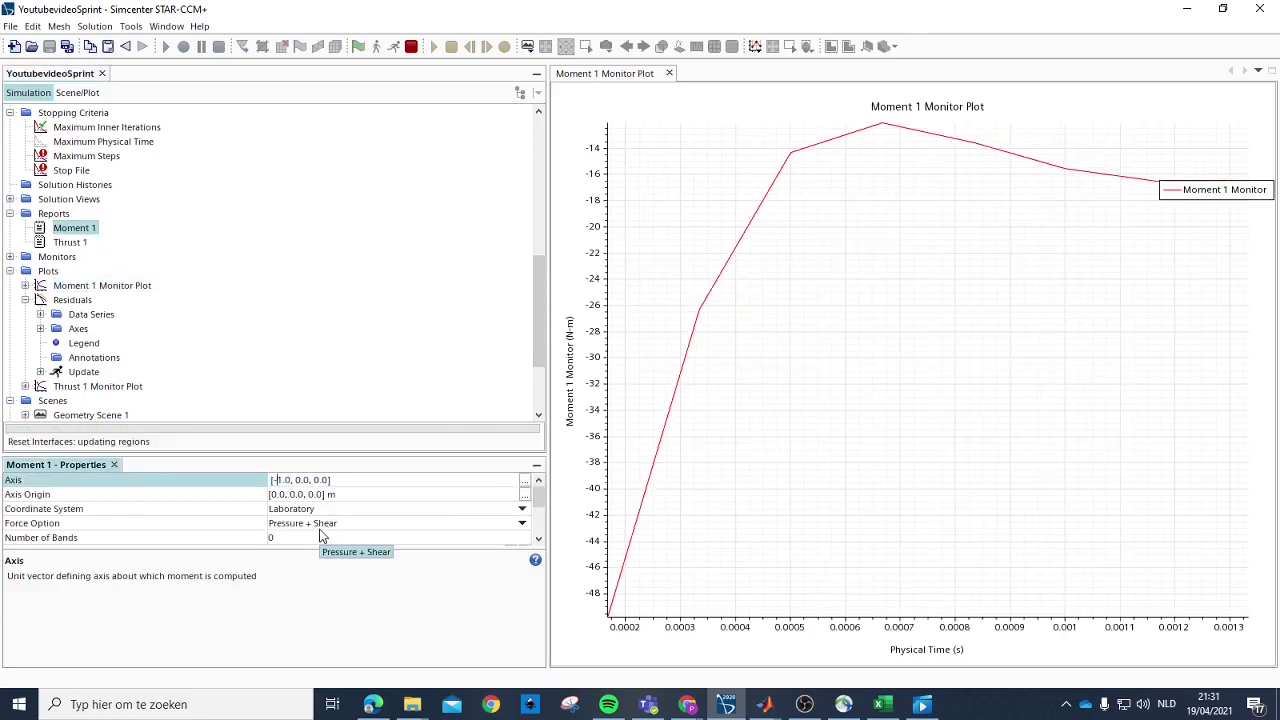
key(Return)
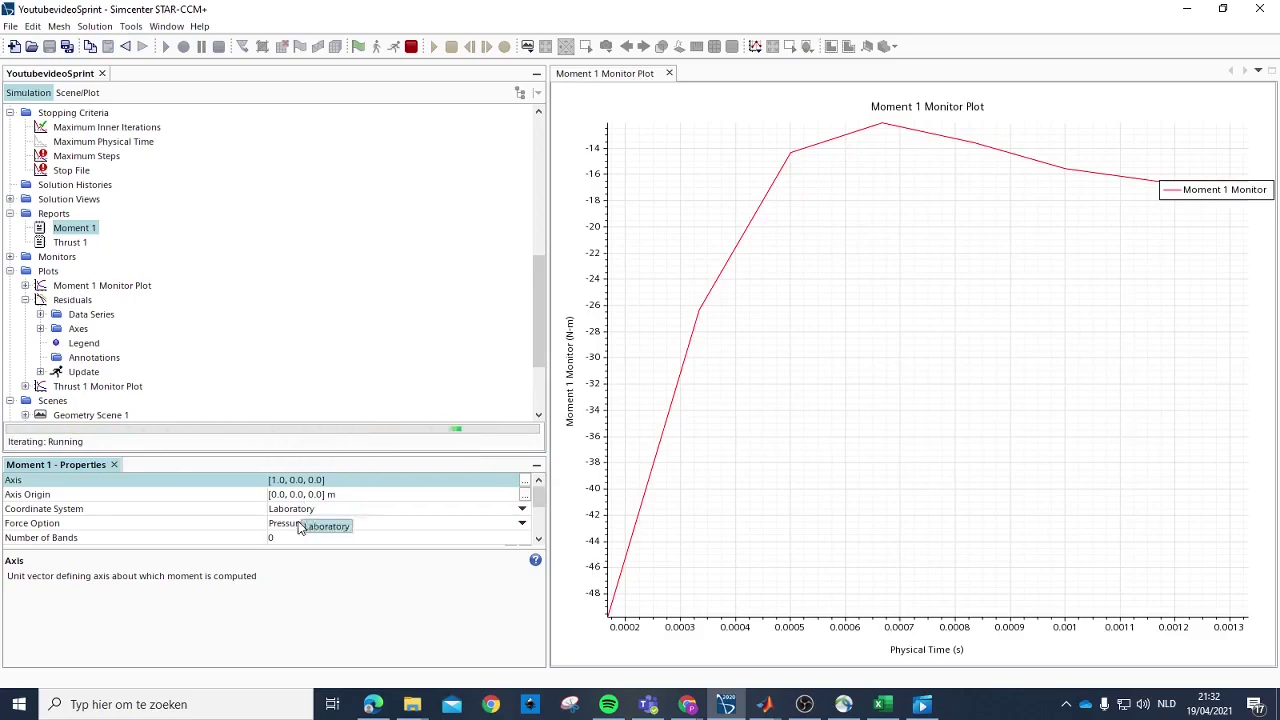
Step: Check the Thrust 1 report's properties and open the Thrust 1 Monitor Plot
click(70, 244)
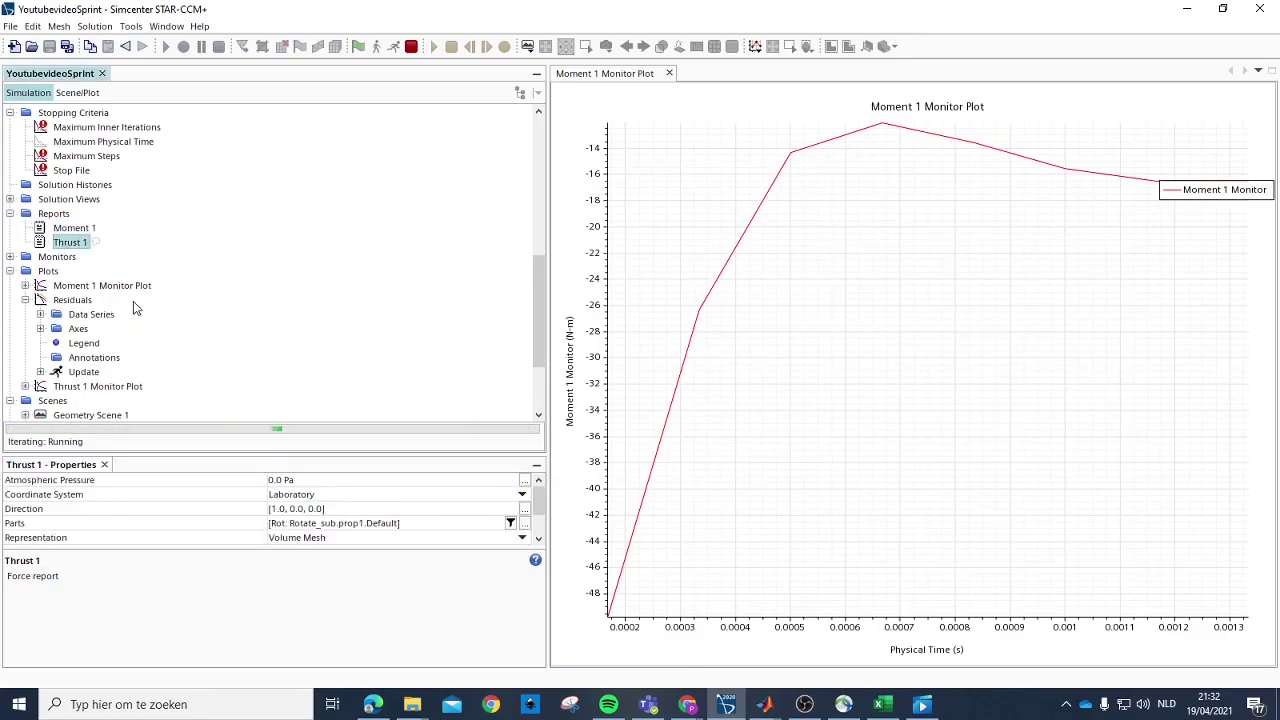
scroll(128, 306, down, 1)
scroll(112, 358, down, 1)
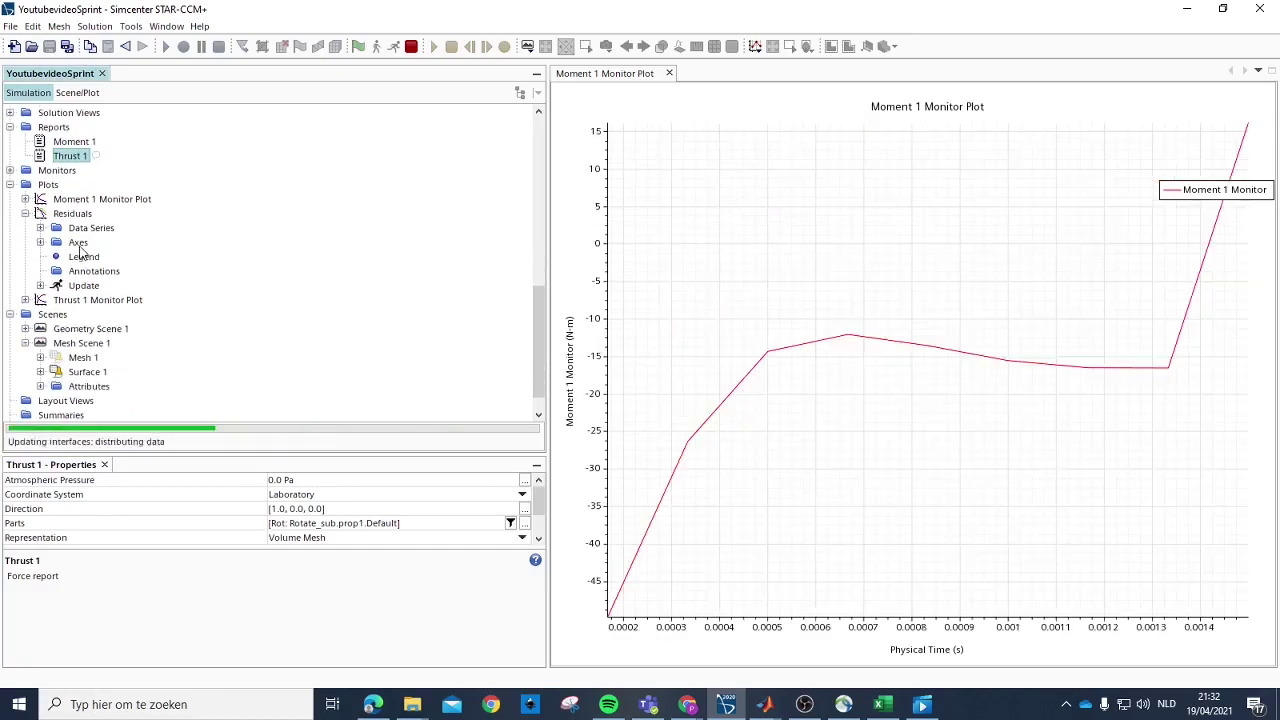
click(93, 302)
double_click(93, 302)
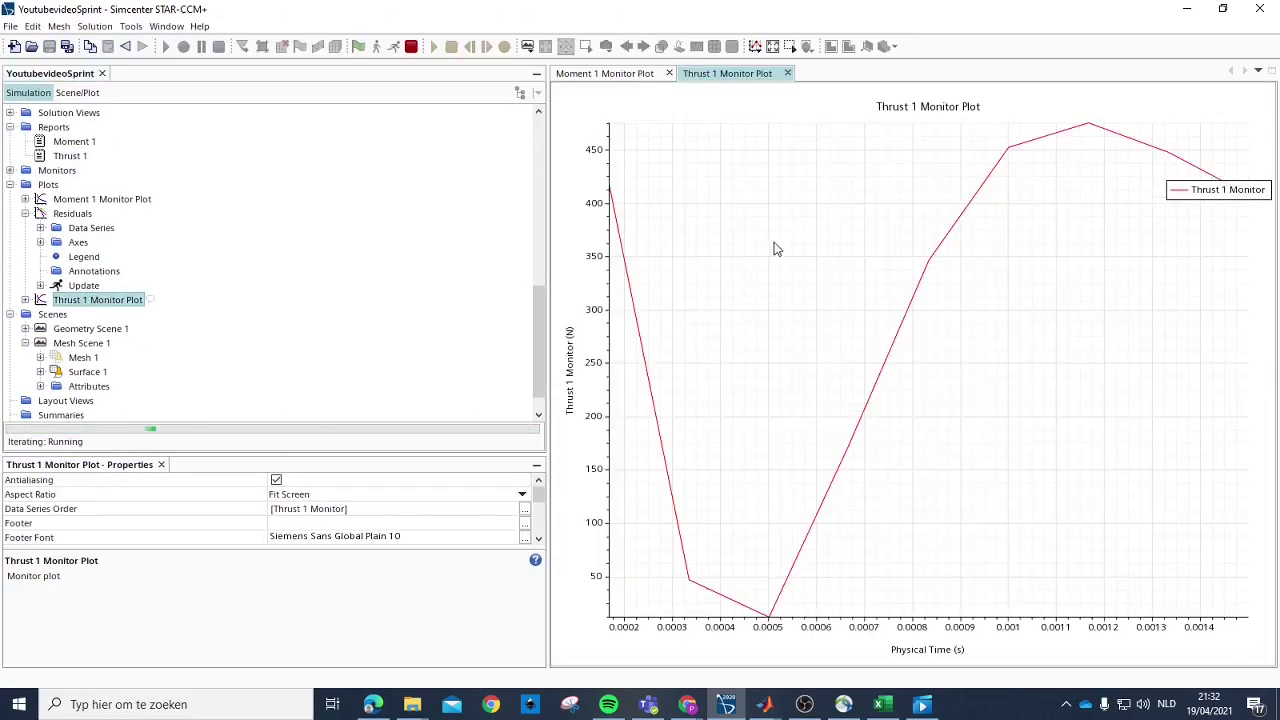
Step: Move the Thrust 1 Monitor Plot's legend off the curve and compare the plot with the Moment 1 Monitor Plot
drag(1222, 190, 1197, 269)
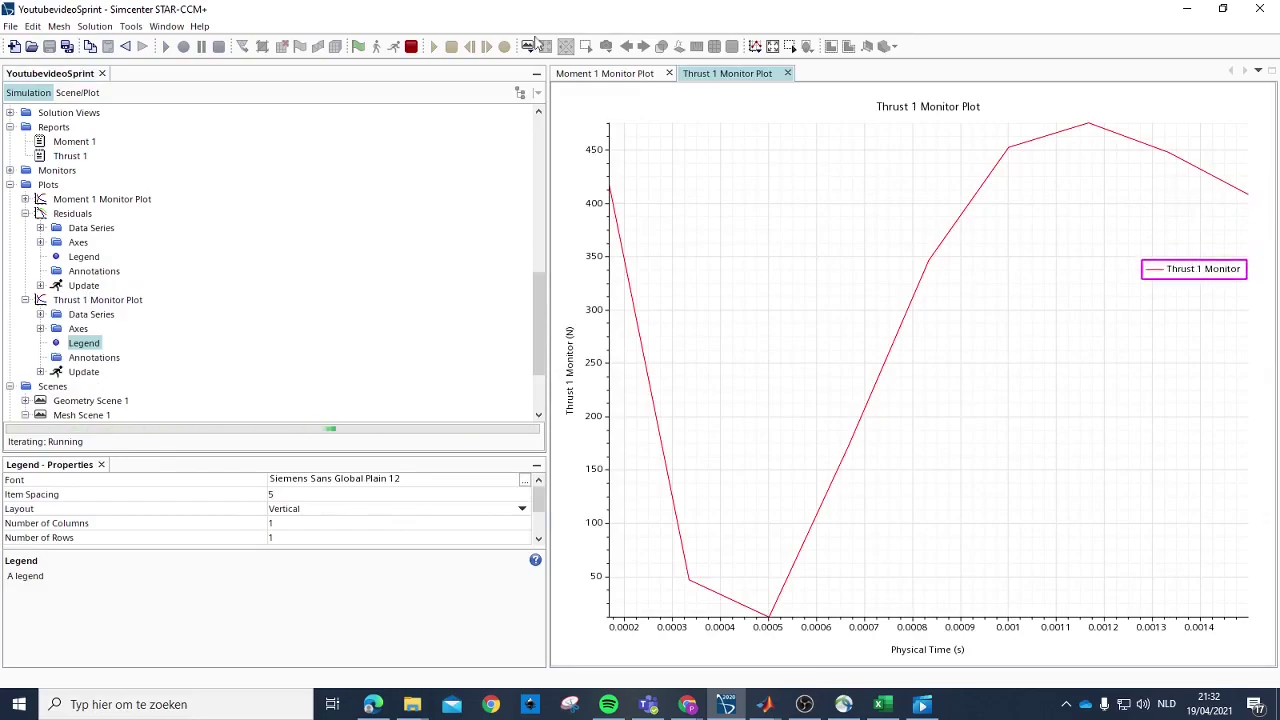
click(597, 76)
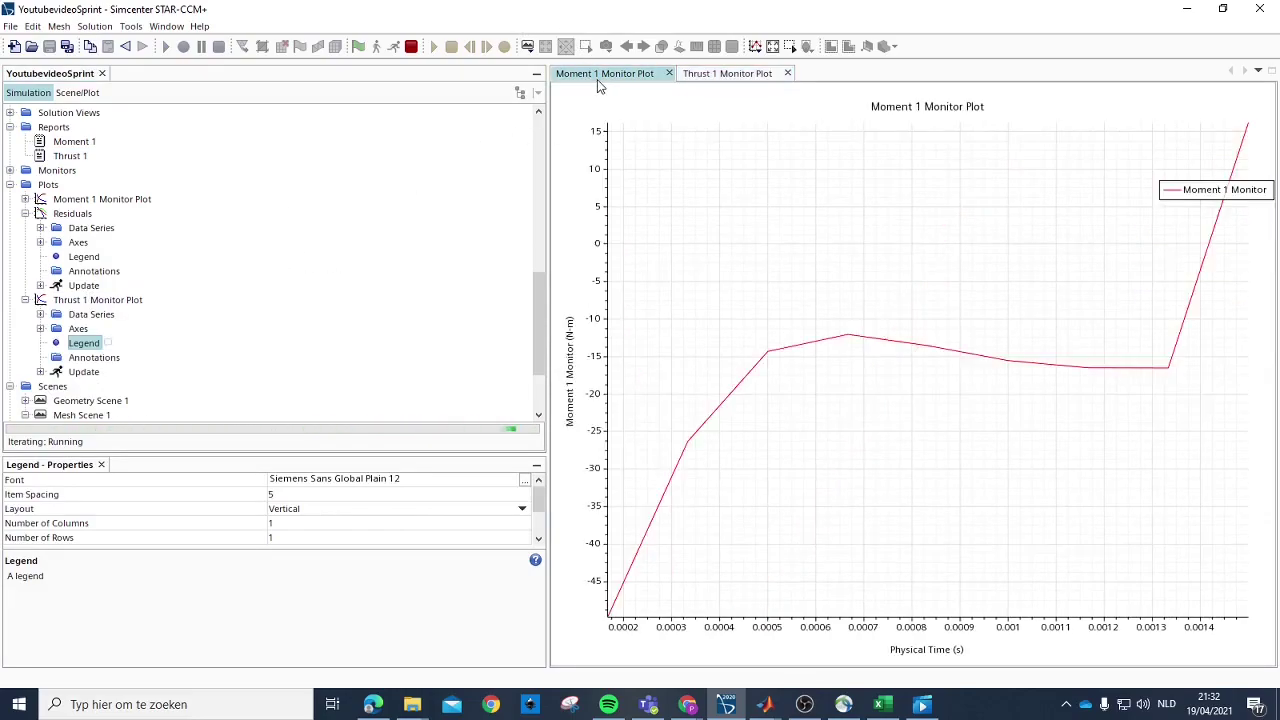
click(735, 76)
click(1004, 257)
Step: Reopen the Residuals plot and move its legend into the empty area below the curves
scroll(141, 265, down, 2)
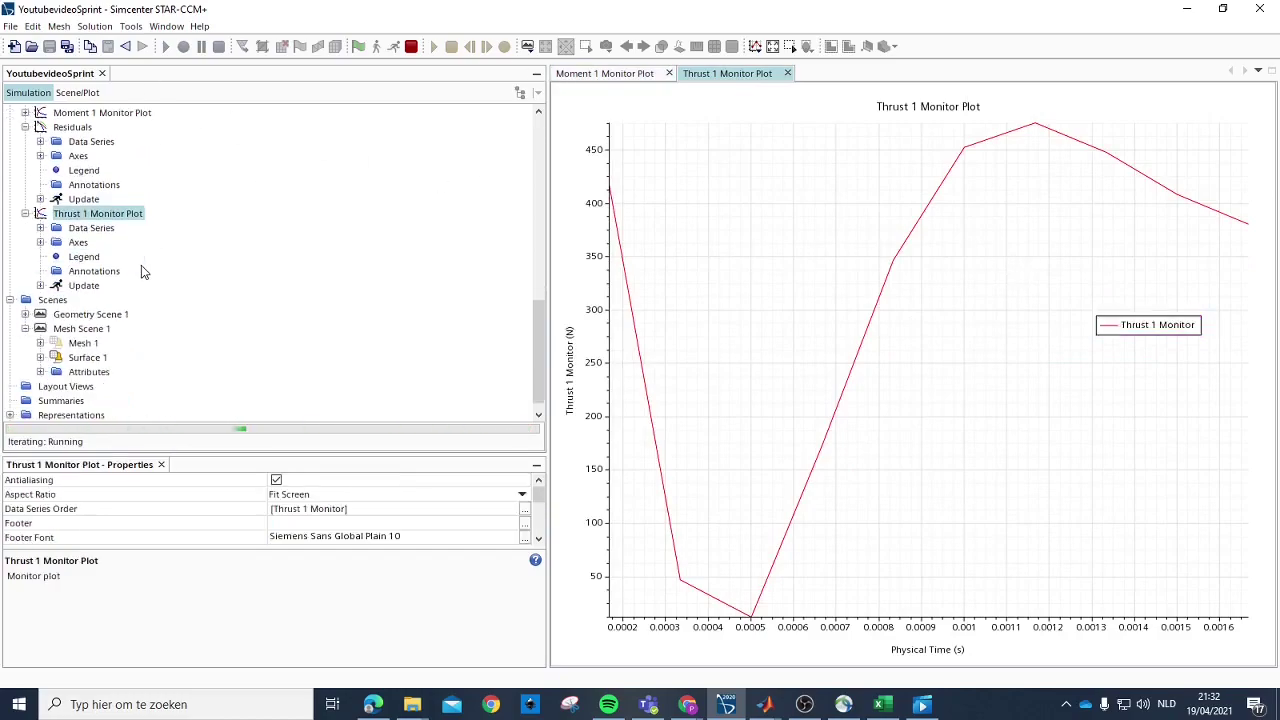
scroll(33, 265, up, 1)
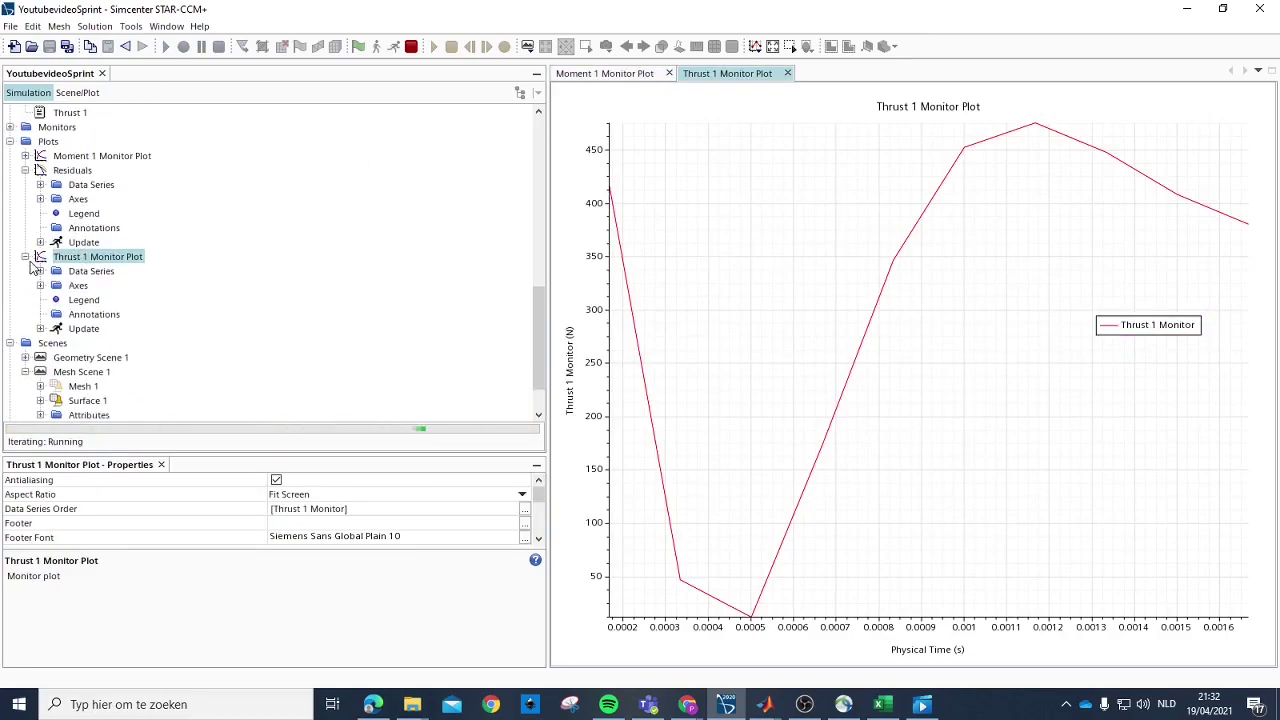
double_click(95, 172)
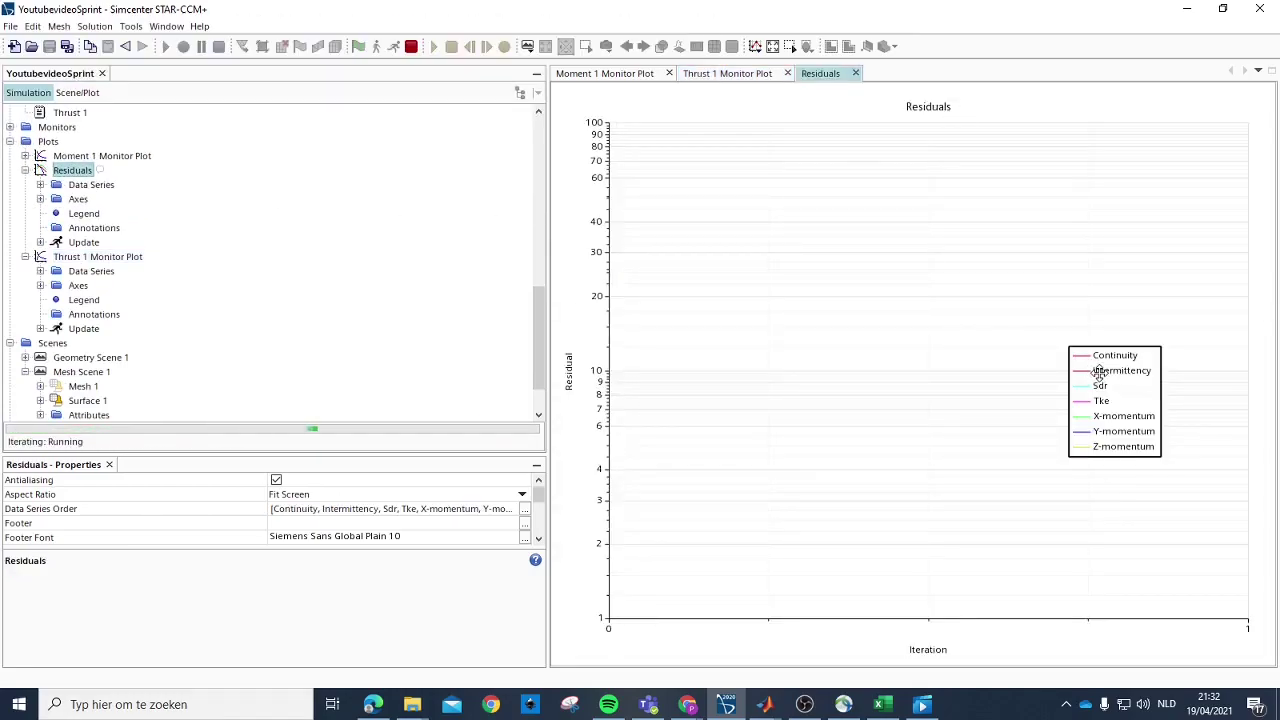
drag(1100, 372, 834, 403)
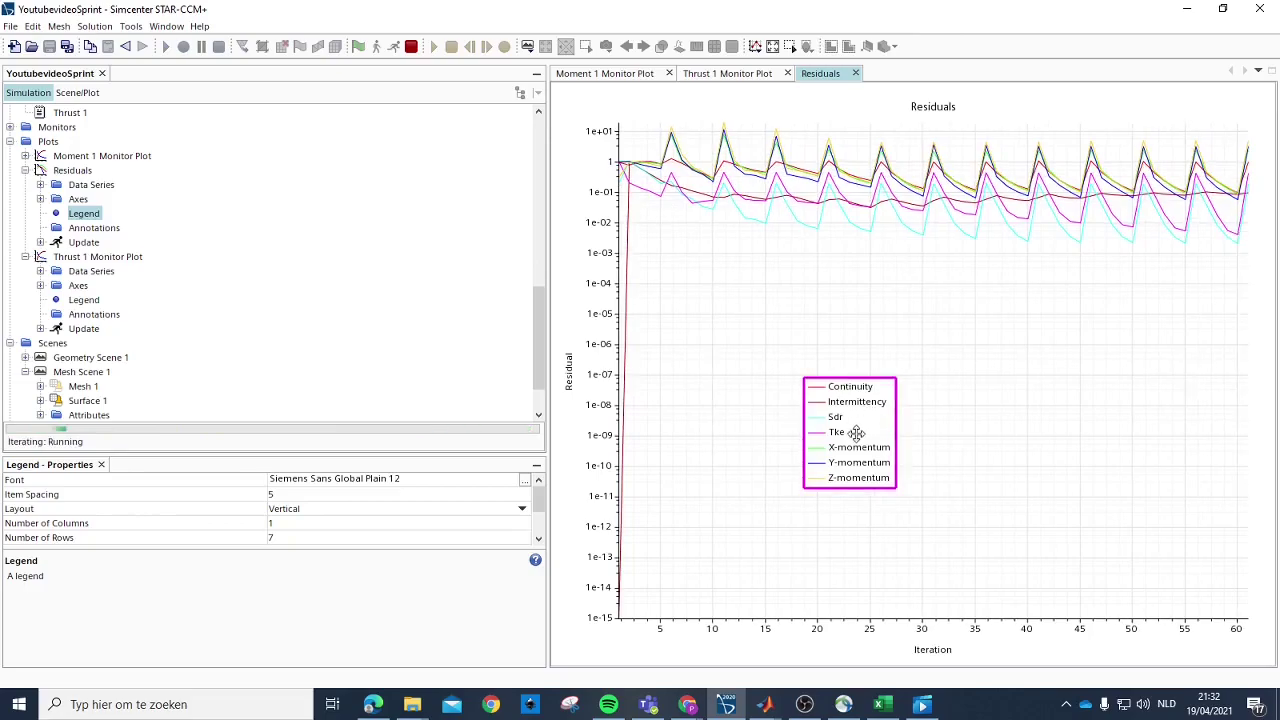
drag(853, 430, 766, 351)
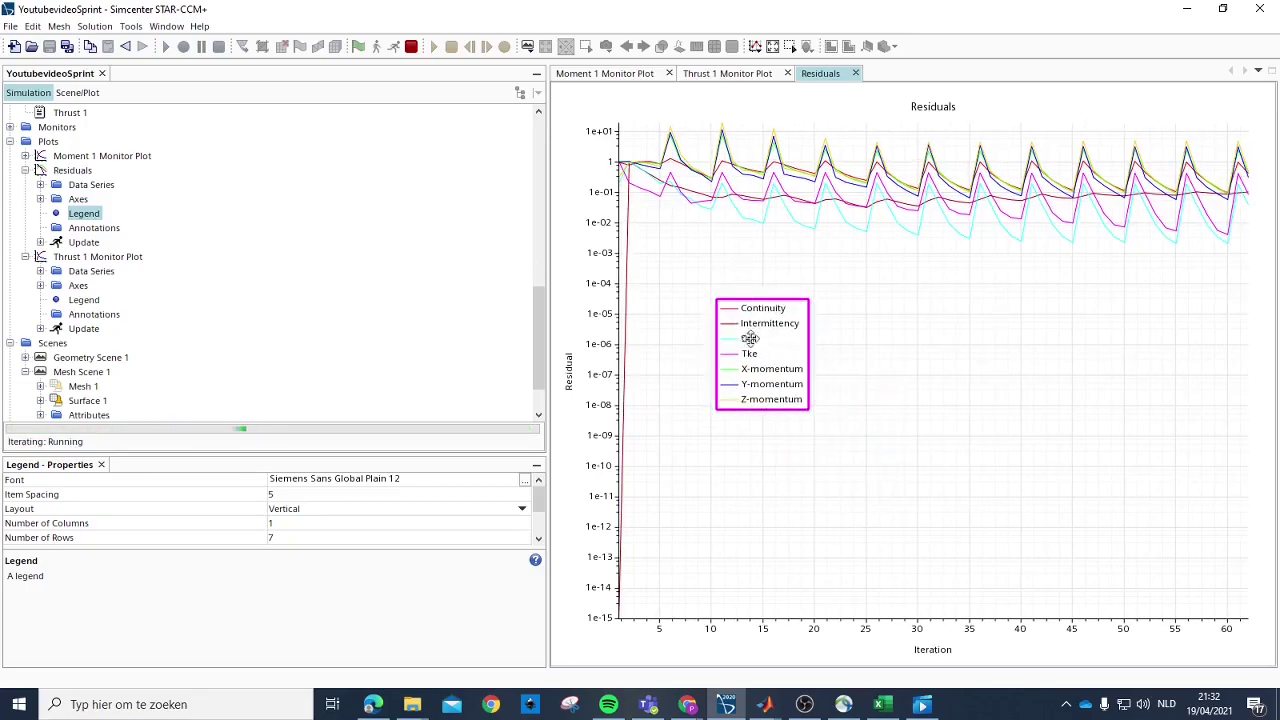
Step: Move the Residuals plot's legend to just below the curves at the early iterations and examine the residual curves
drag(769, 340, 728, 298)
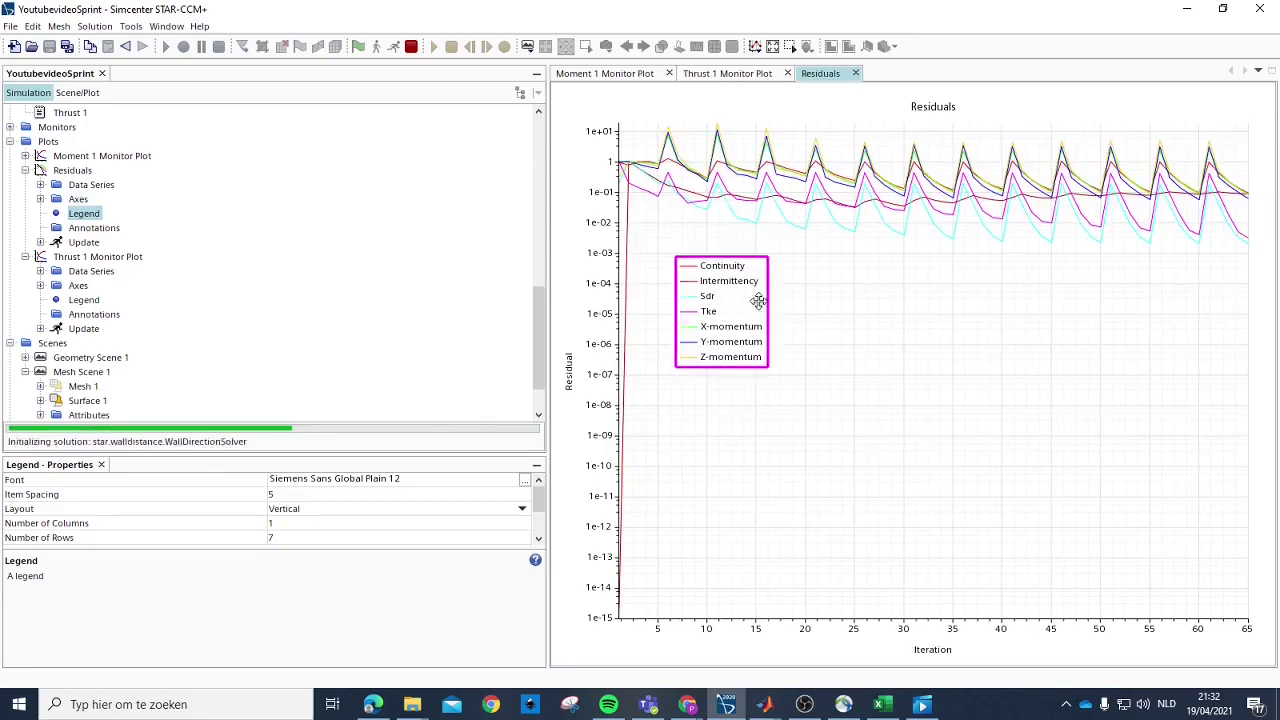
drag(737, 314, 714, 287)
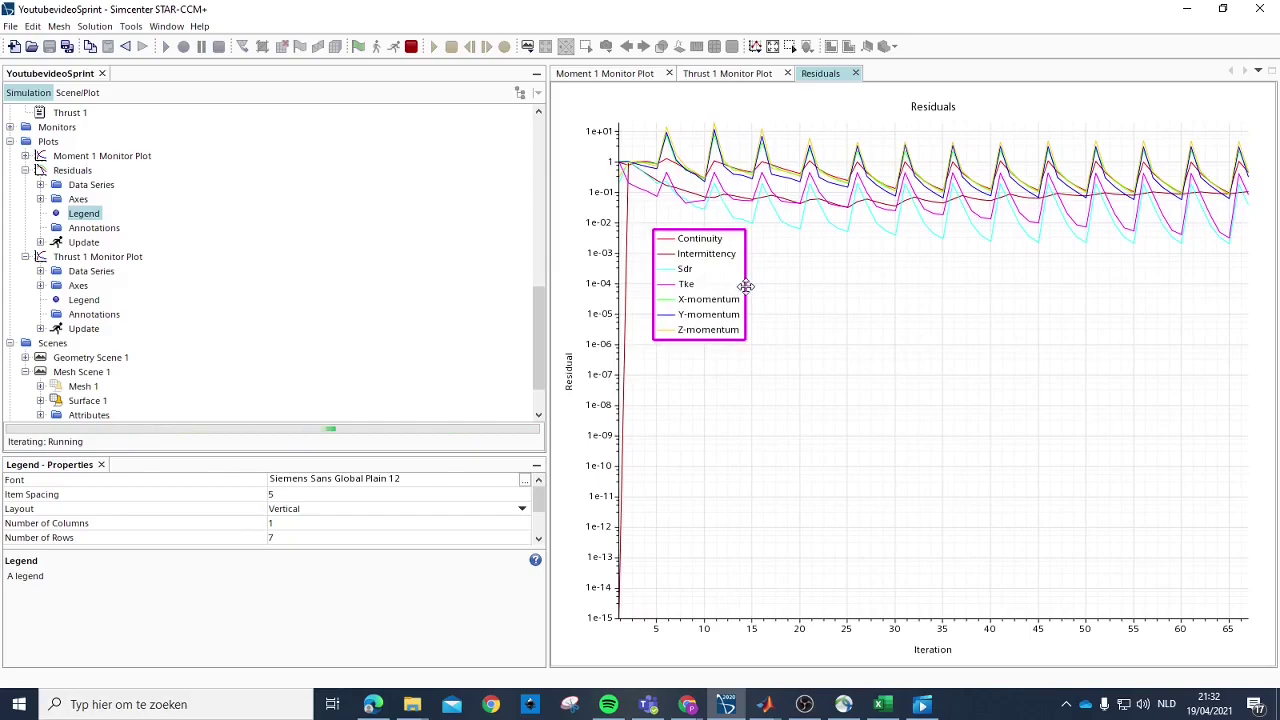
mouse_move(878, 246)
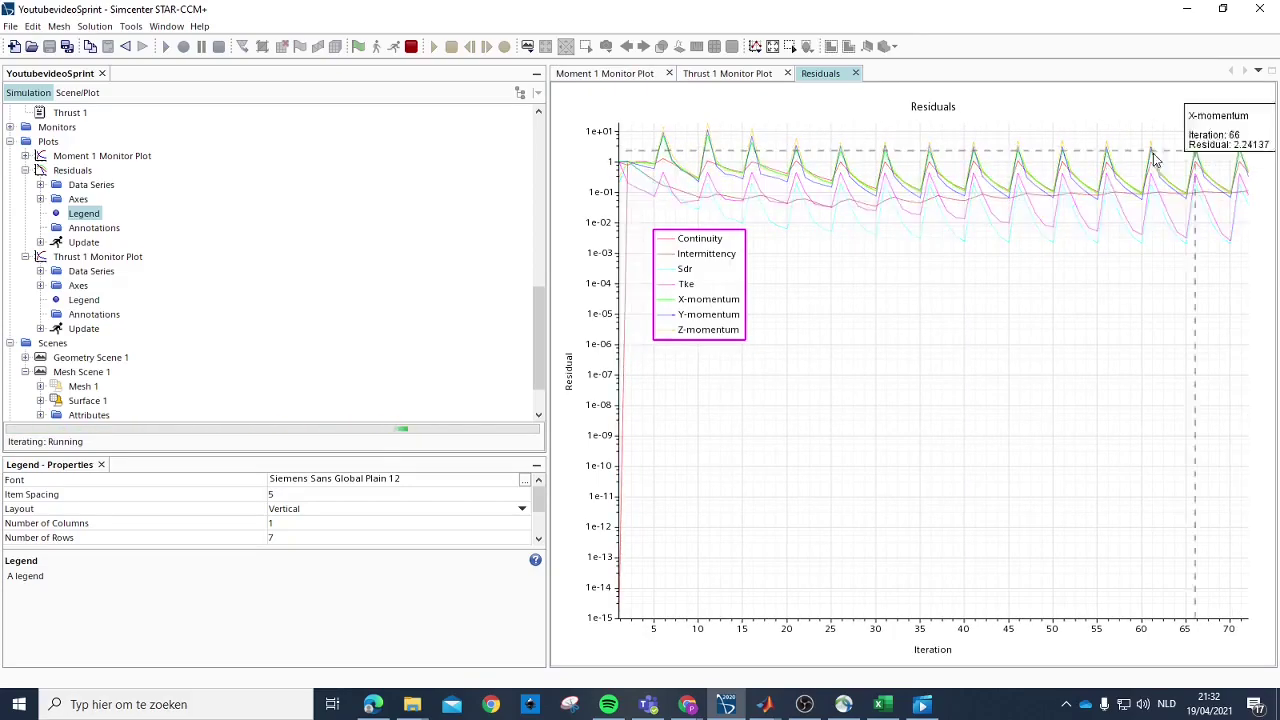
mouse_move(995, 200)
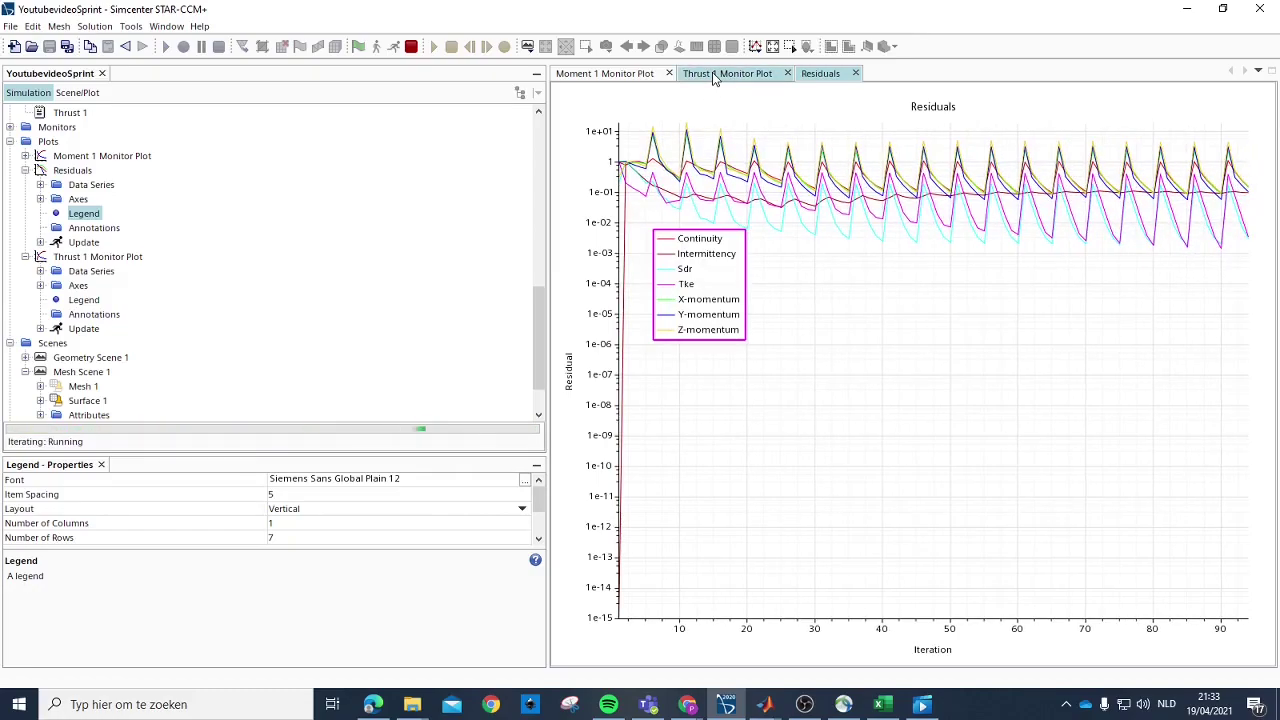
Step: Review the thrust curve in the Thrust 1 Monitor Plot and stop the running simulation
click(712, 73)
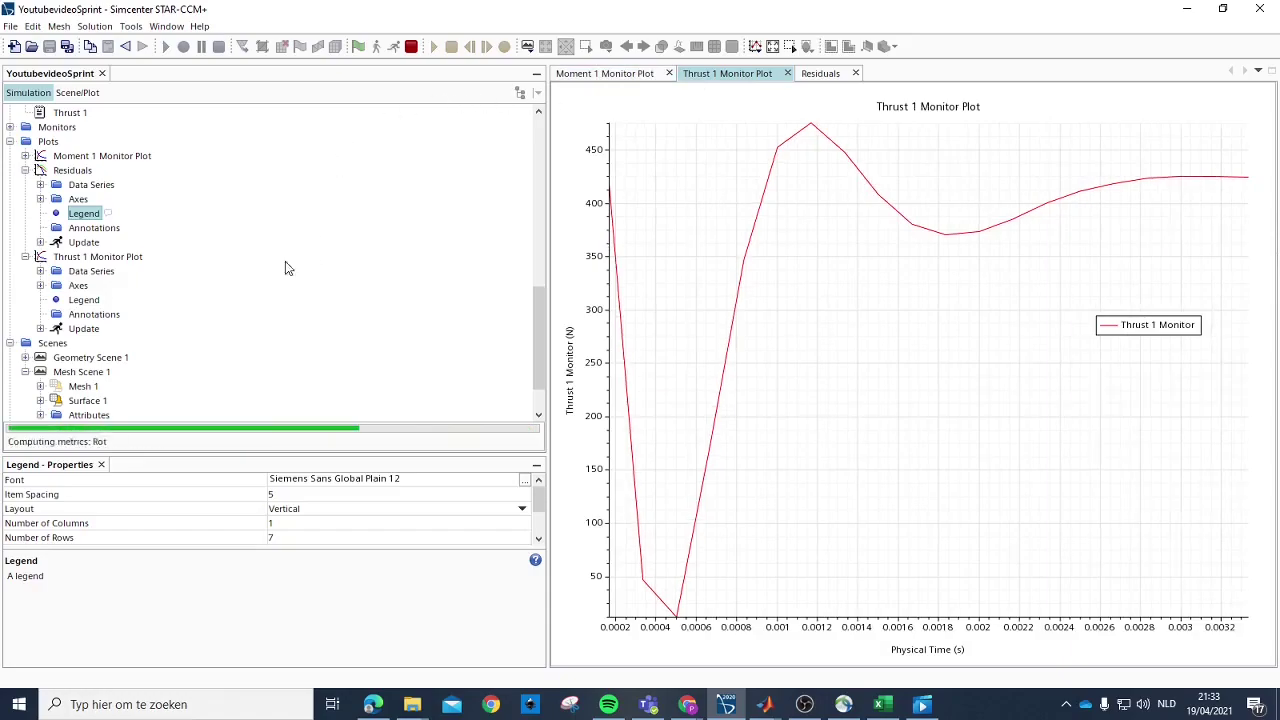
scroll(103, 258, up, 1)
scroll(226, 252, down, 1)
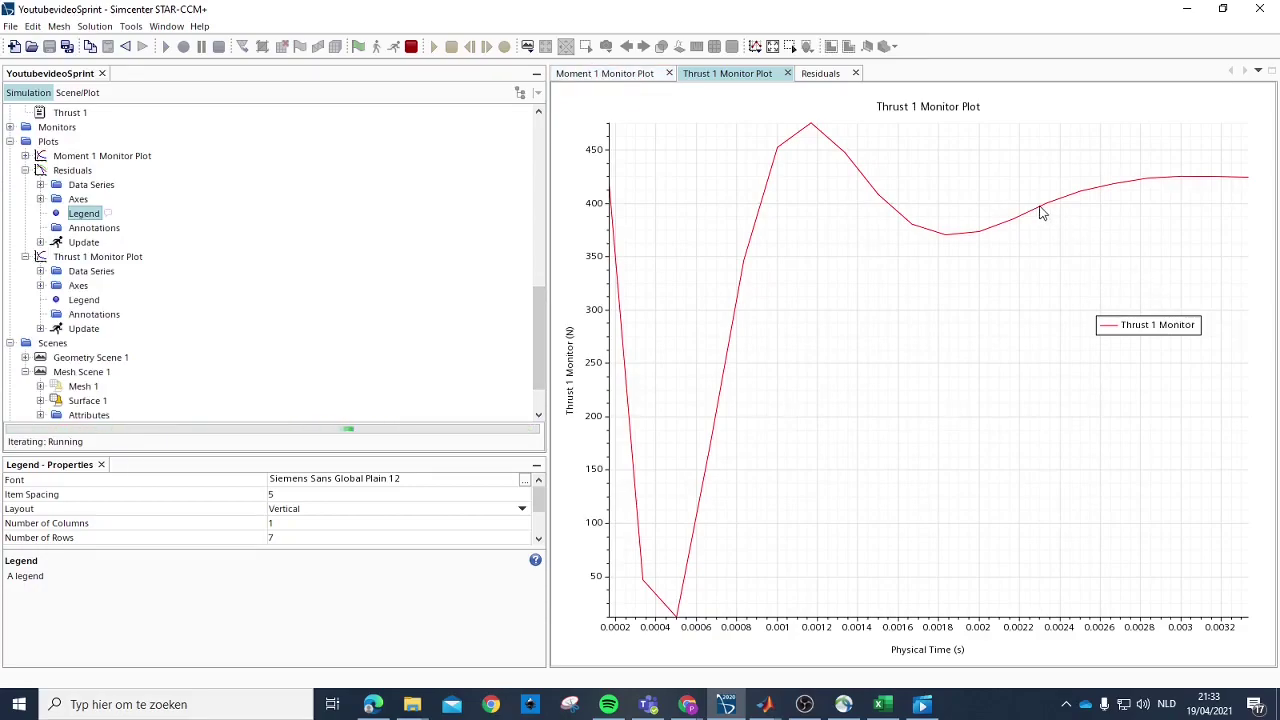
click(410, 47)
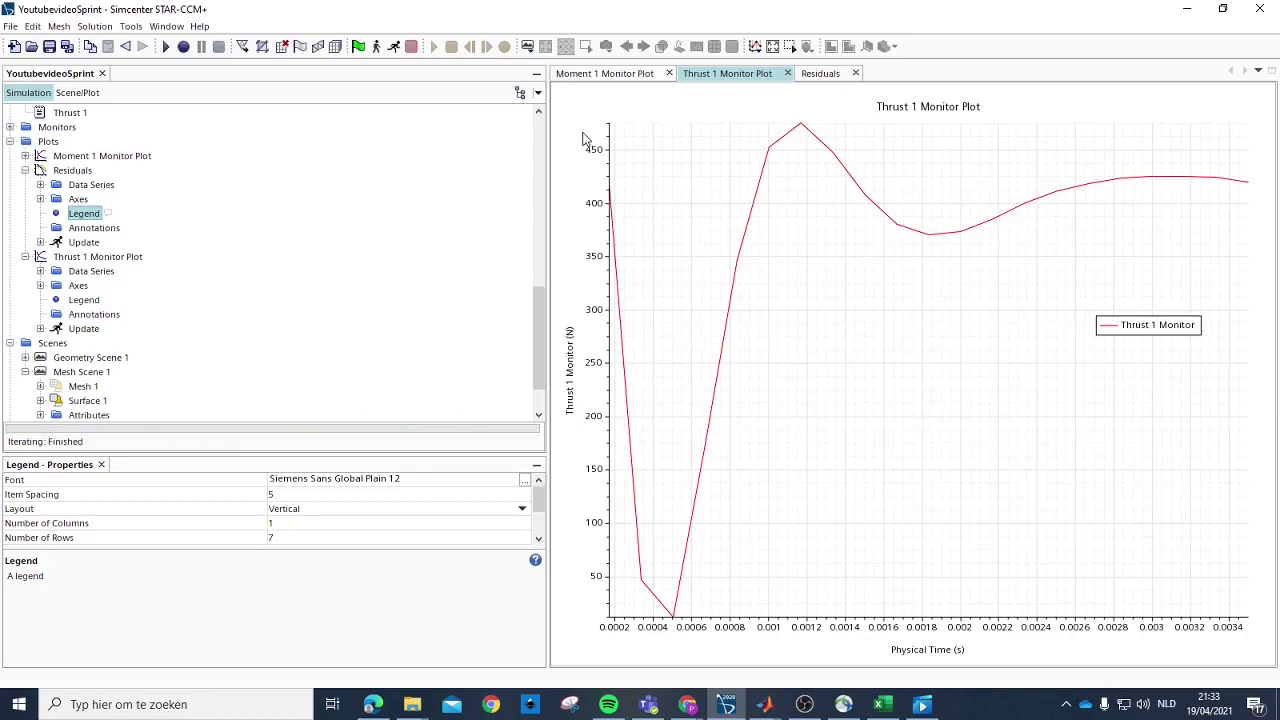
Step: Open the CSV export for the Thrust 1 Monitor data series, close it without saving, and deselect the curve
right_click(869, 201)
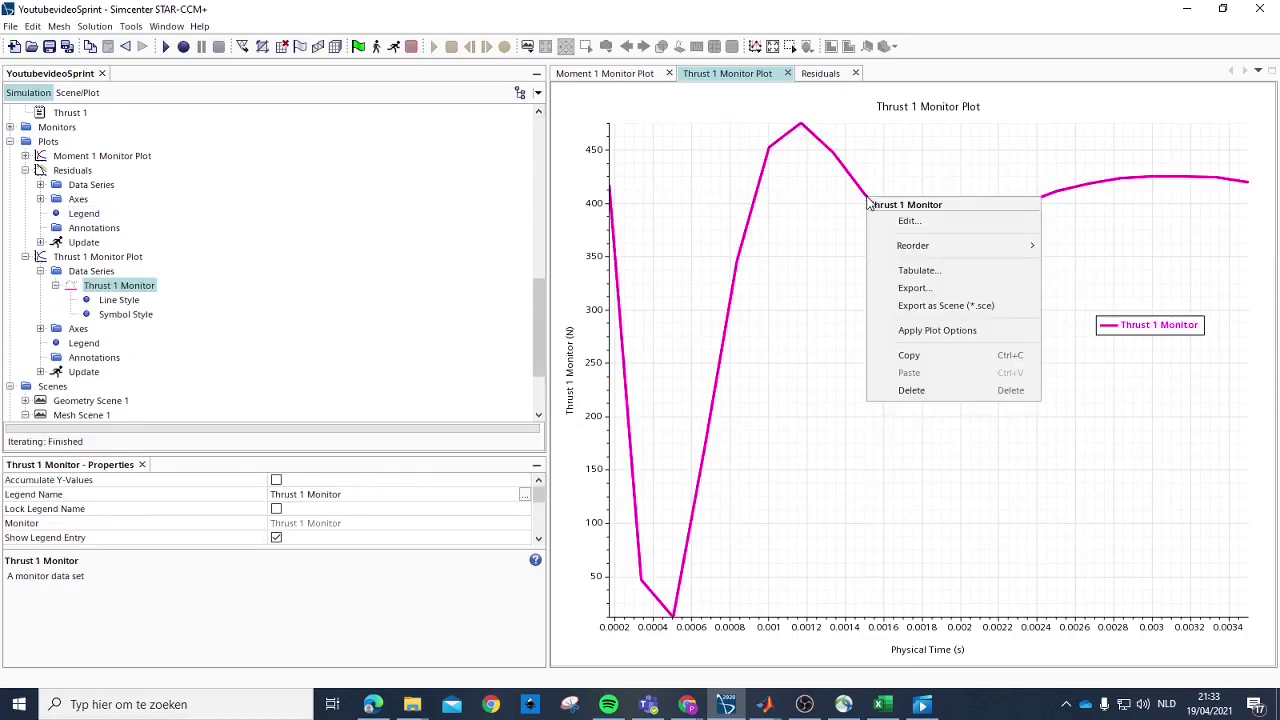
click(925, 288)
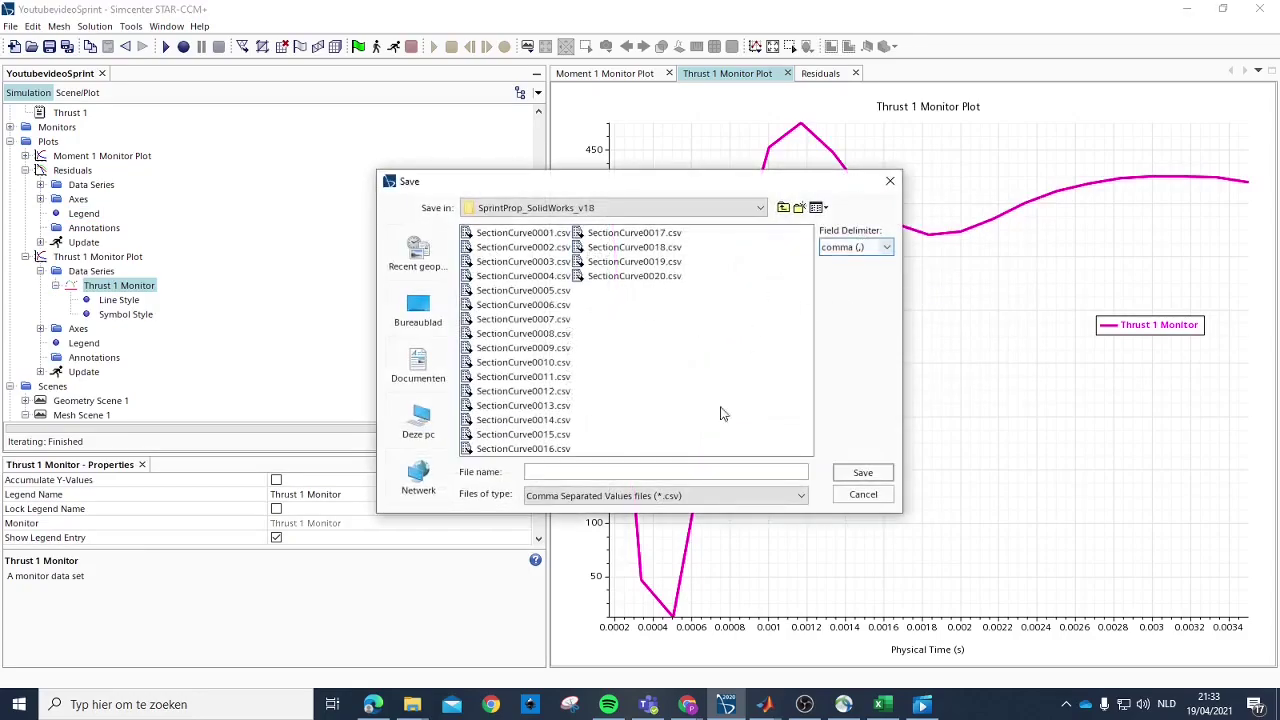
click(891, 182)
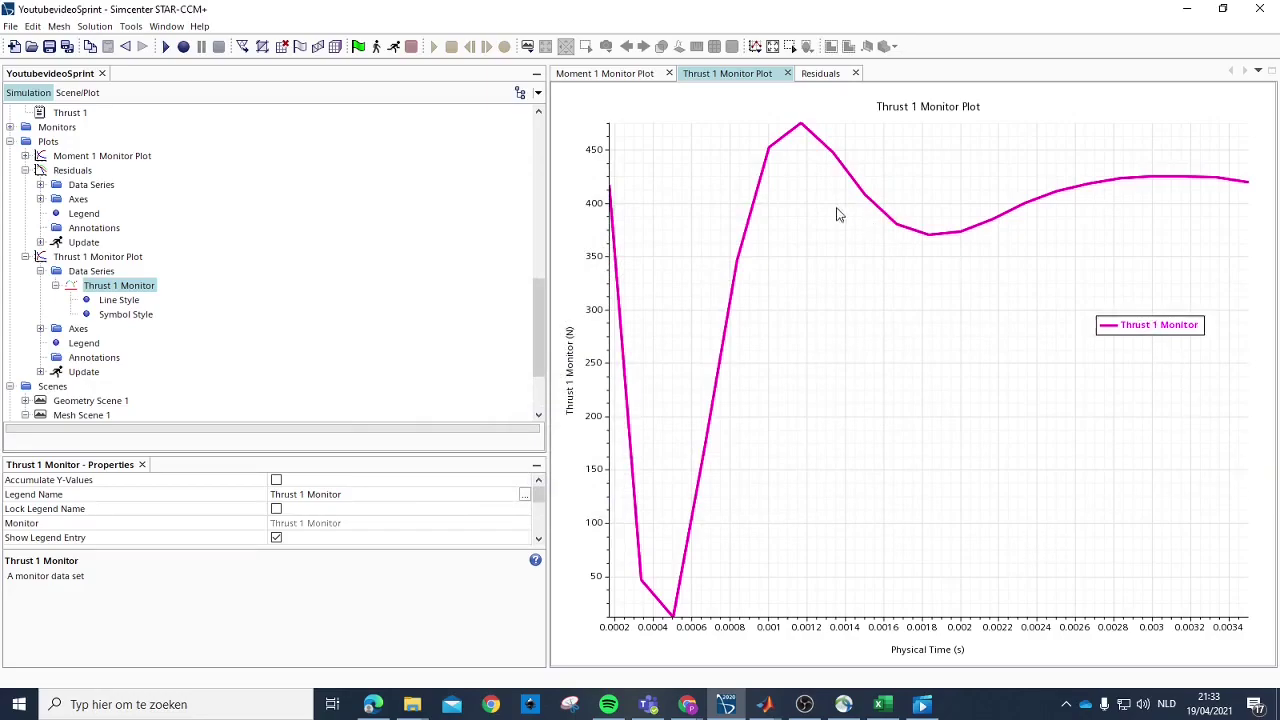
click(594, 313)
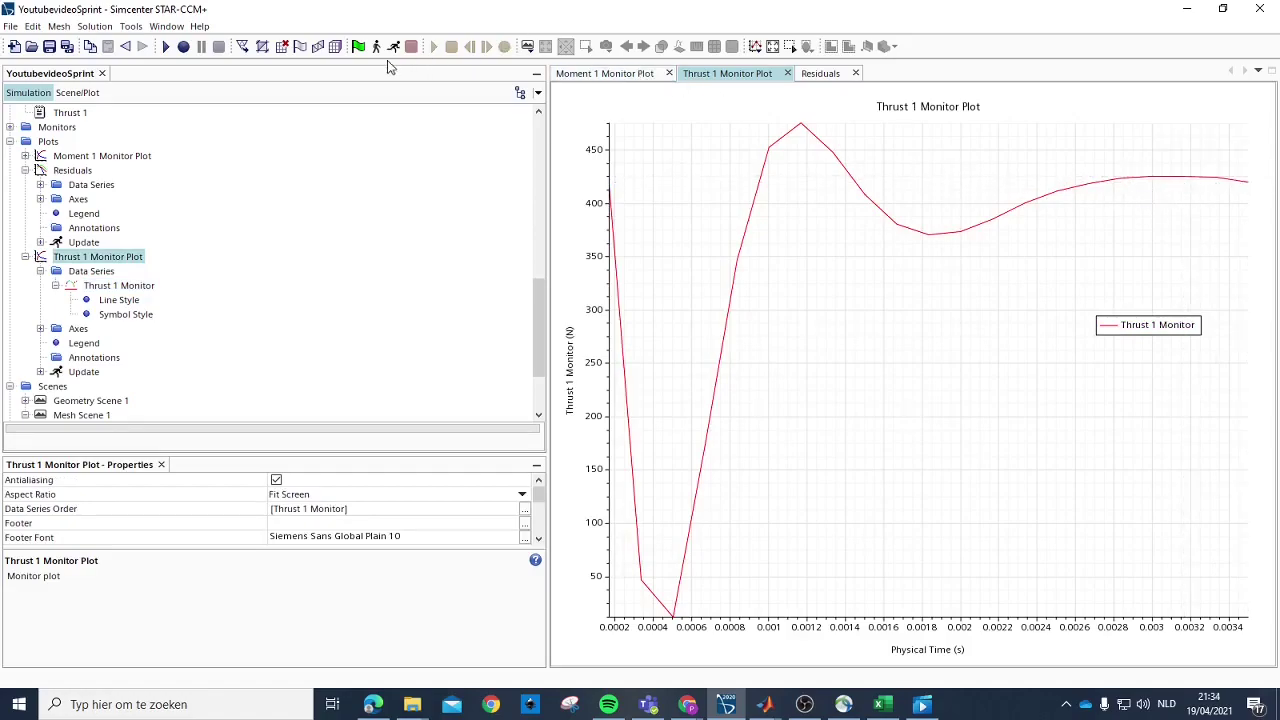
Step: Resume the simulation run and compare the Moment 1 and Thrust 1 monitor plots while it iterates
click(393, 46)
click(617, 74)
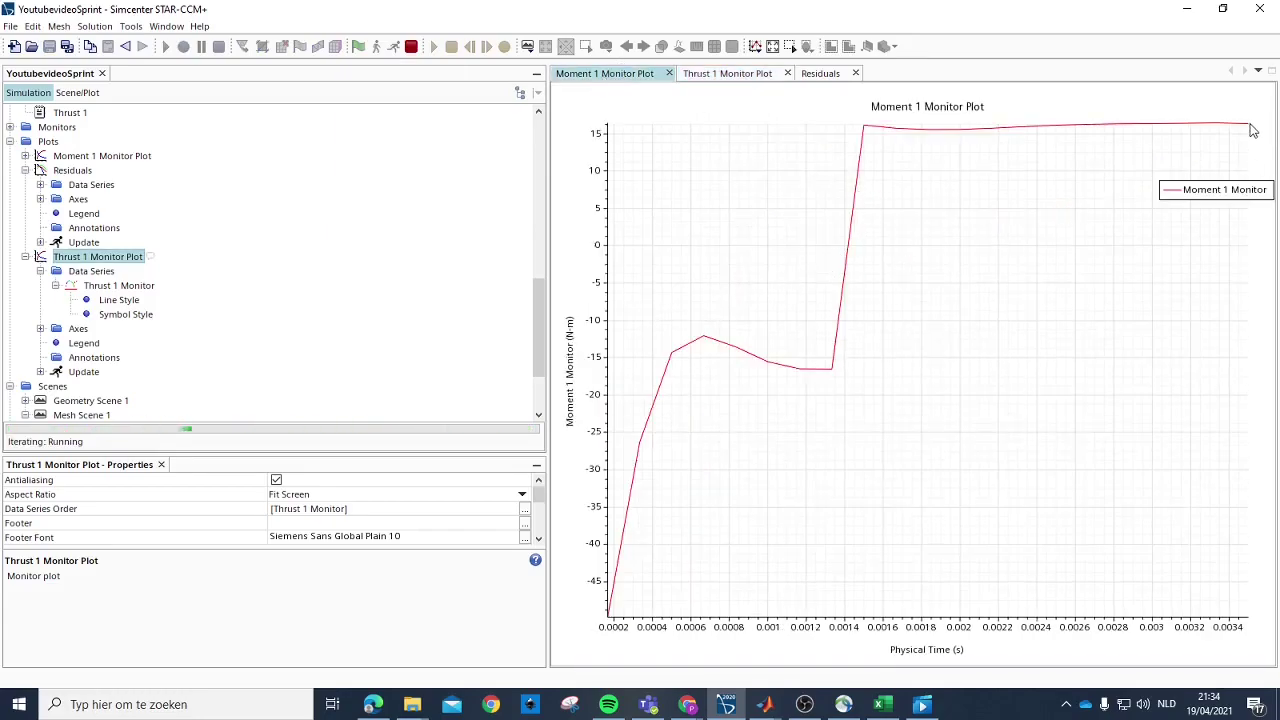
click(728, 74)
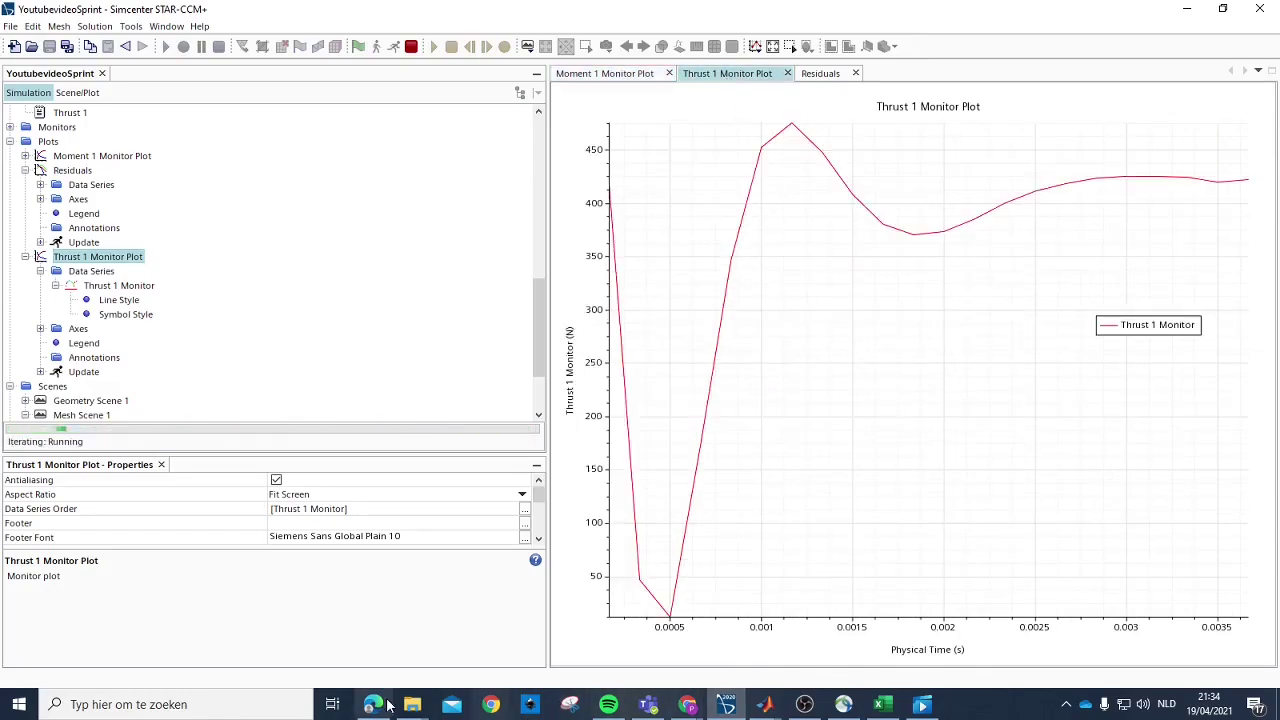
mouse_move(412, 704)
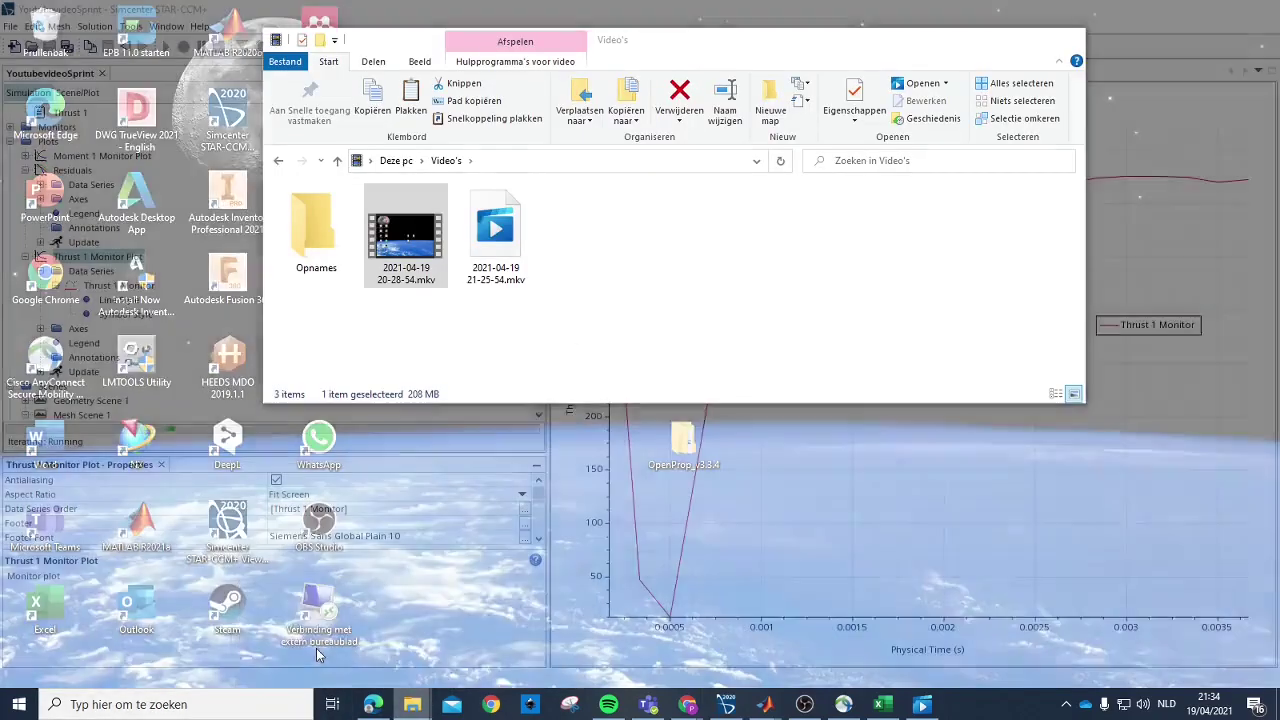
click(316, 648)
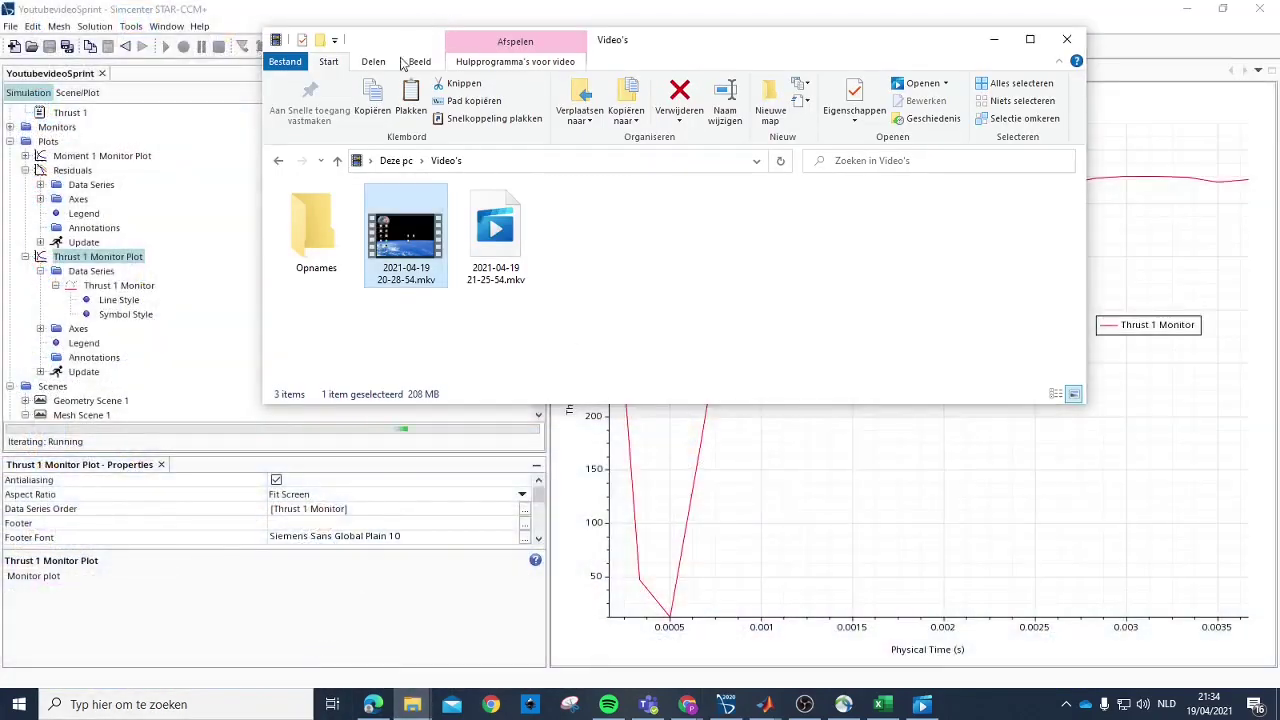
click(338, 162)
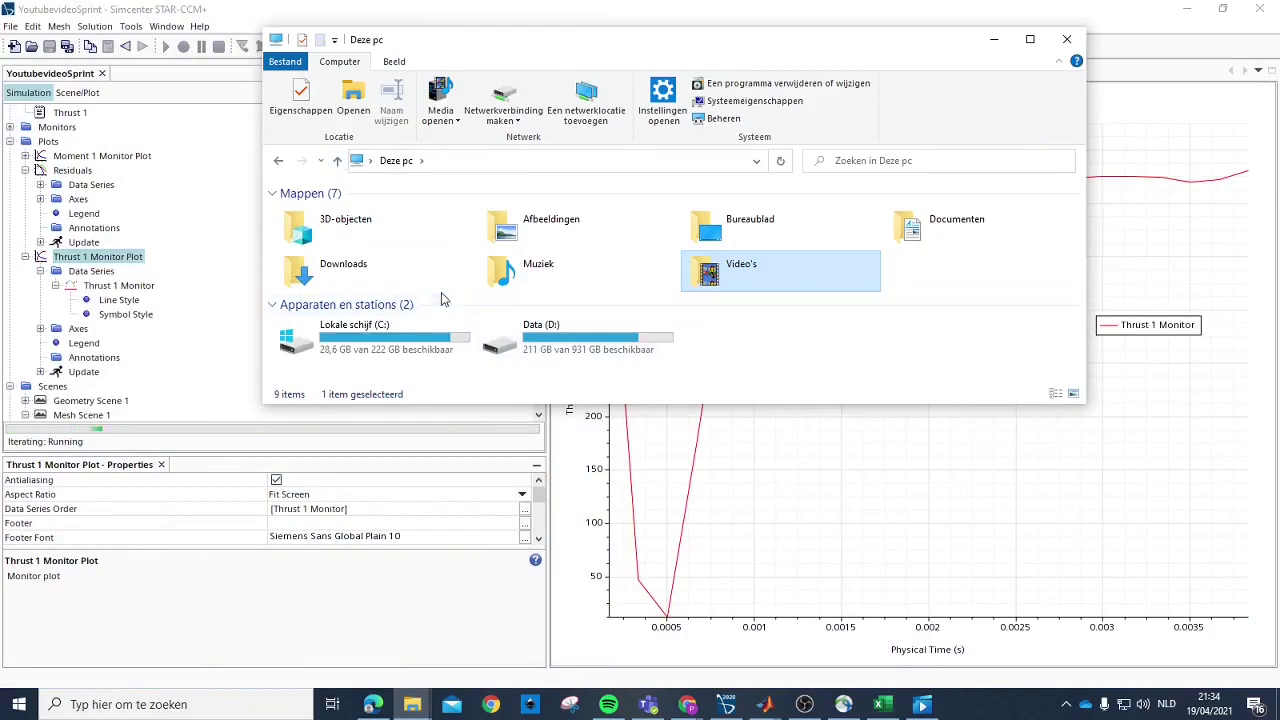
click(337, 161)
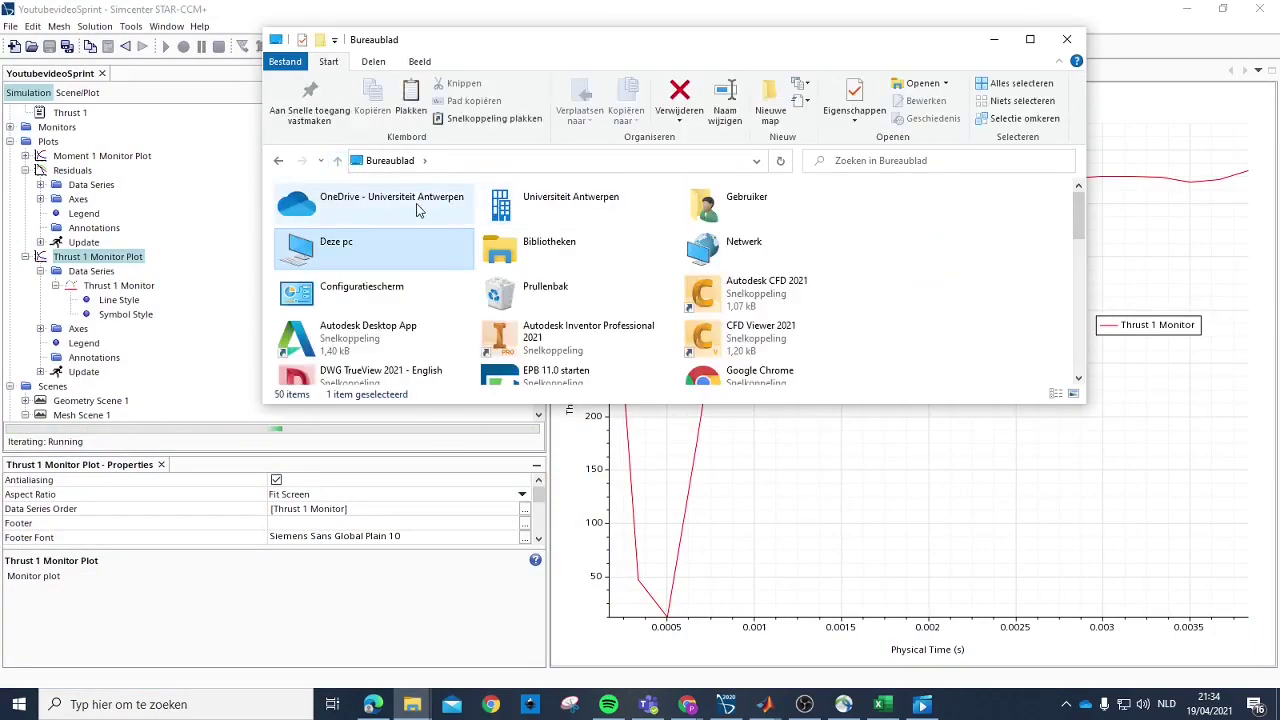
click(993, 39)
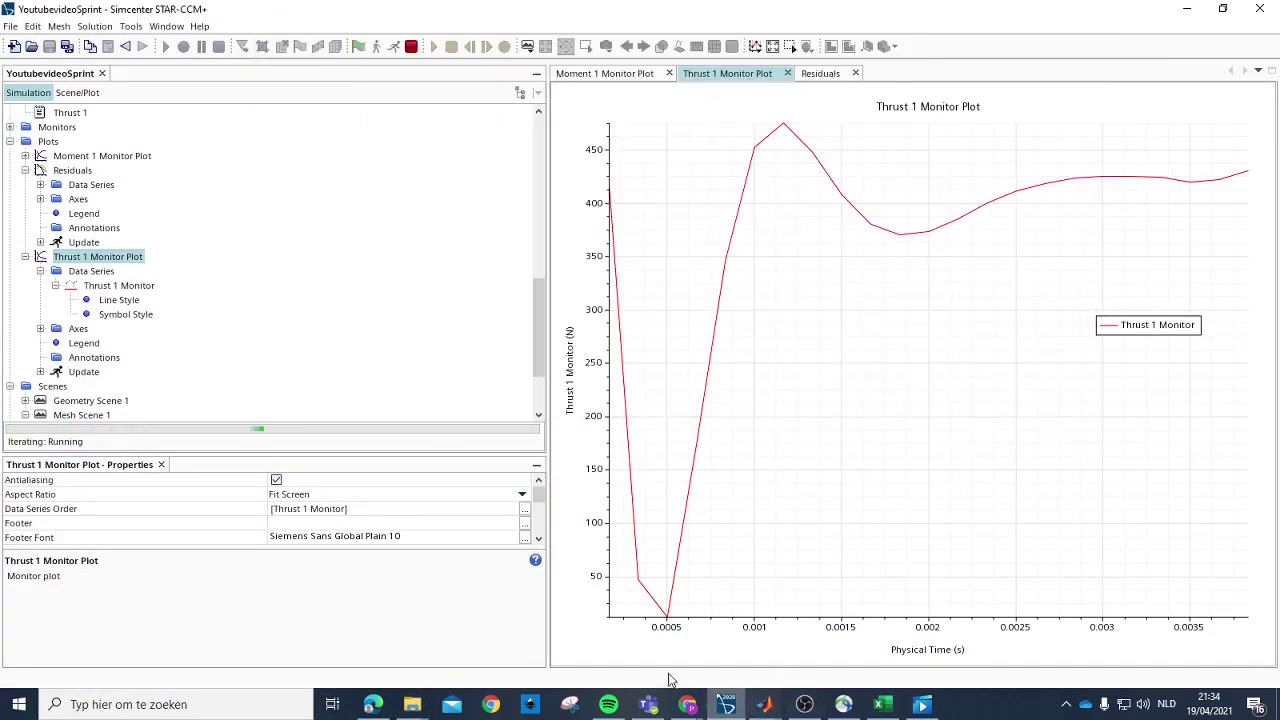
Step: Switch to Excel, open the workbook "koppel en thrust ifv # prism layers.xlsx" and find the calculation tables on the CPR_Tieg sheet
click(876, 708)
click(20, 43)
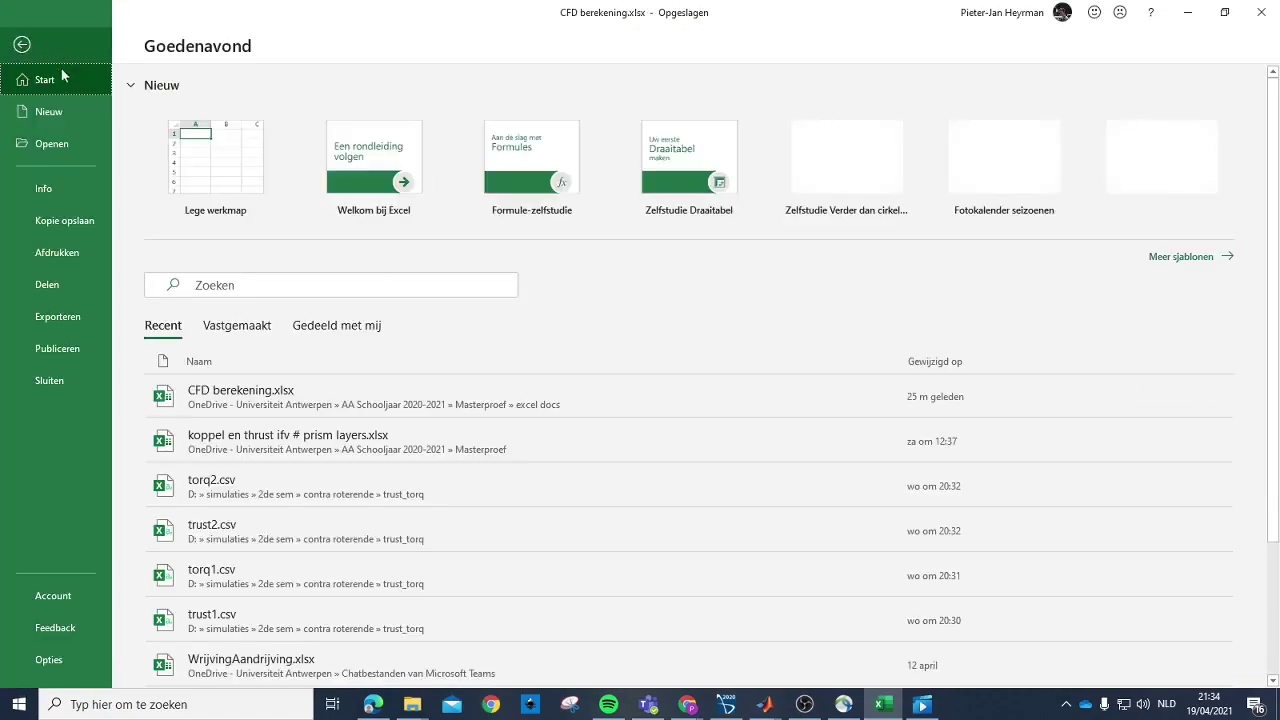
click(360, 441)
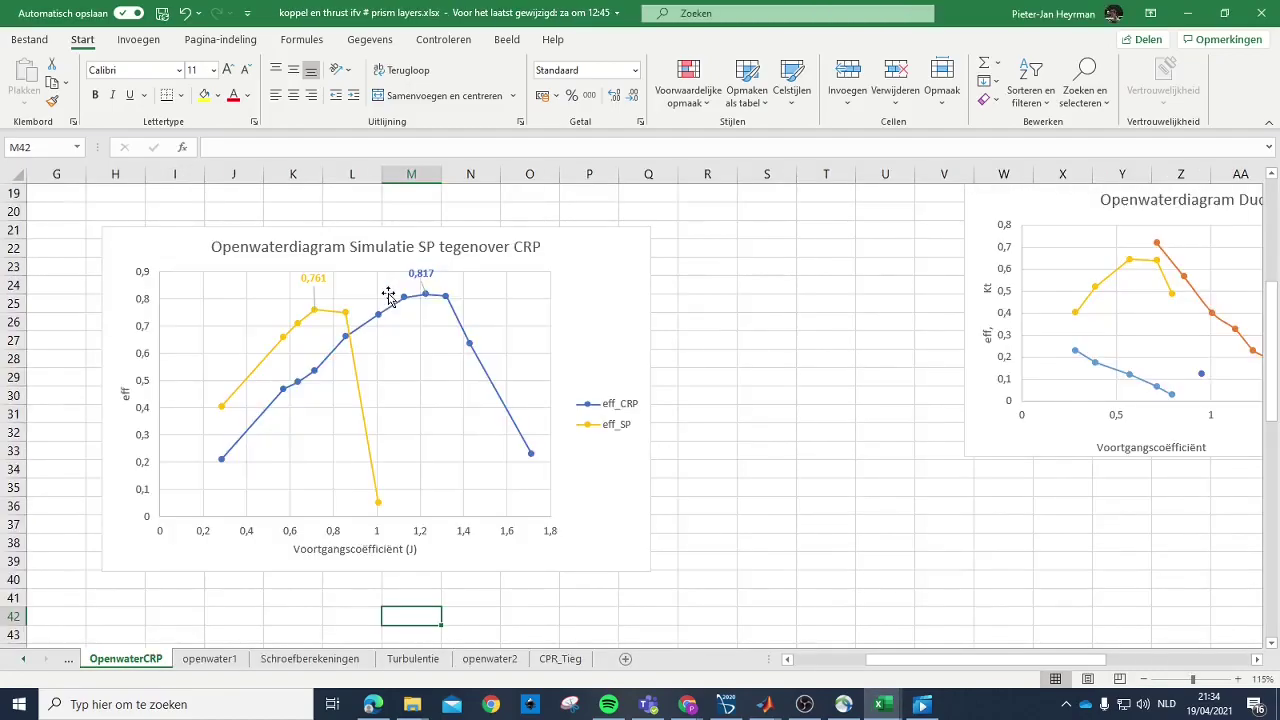
click(560, 659)
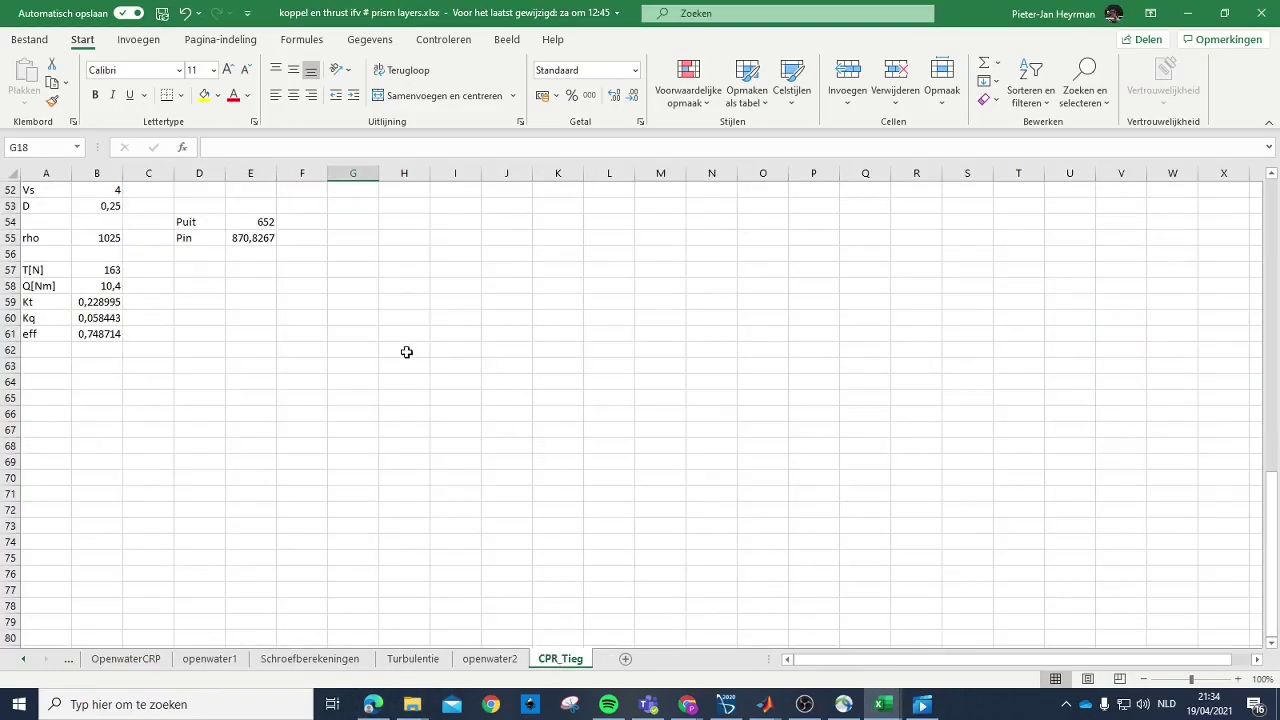
scroll(406, 352, up, 3)
scroll(410, 357, up, 4)
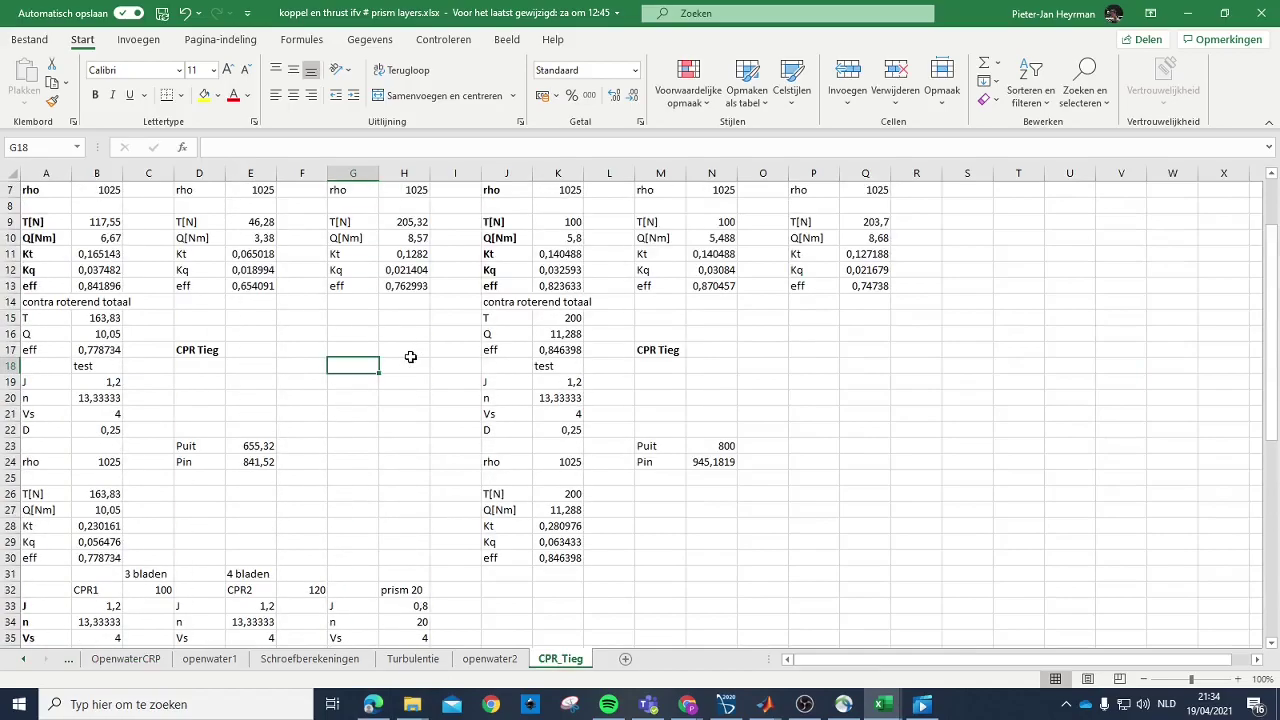
scroll(411, 357, up, 1)
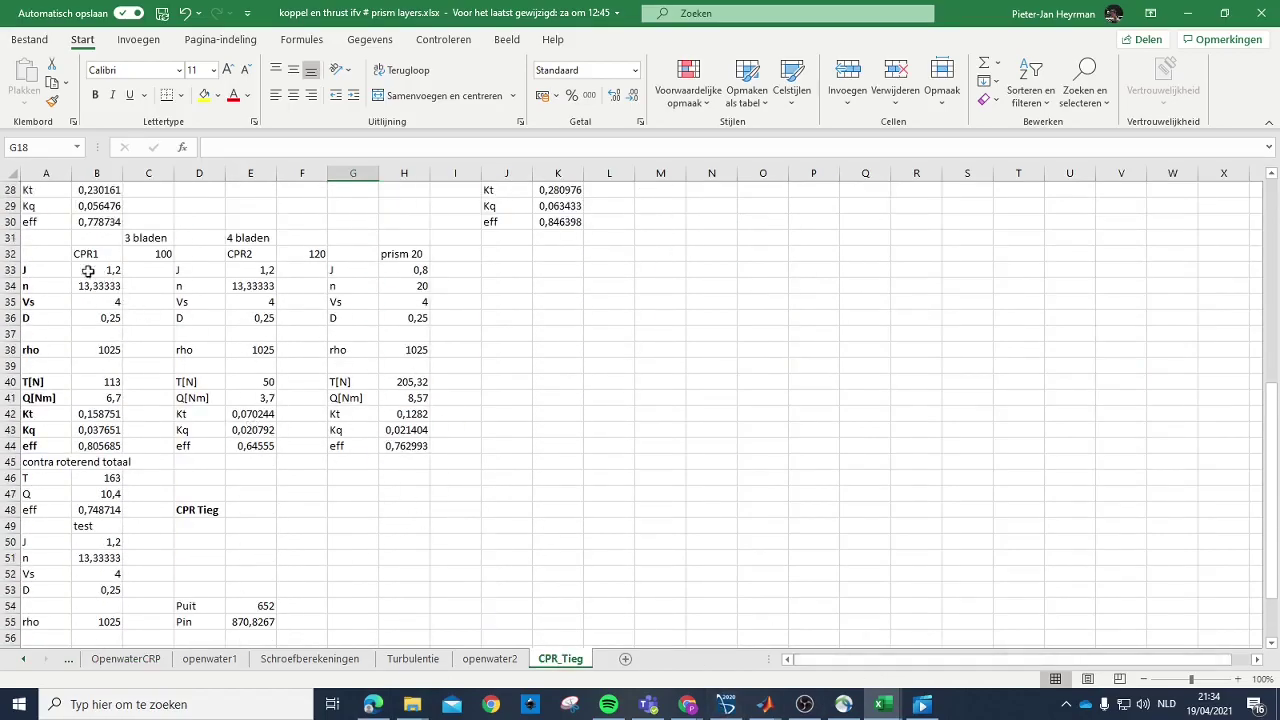
Step: Copy the propeller calculation block A31:H44 and paste it starting at cell M31
drag(34, 238, 427, 447)
key(ctrl+c)
click(668, 240)
key(ctrl+v)
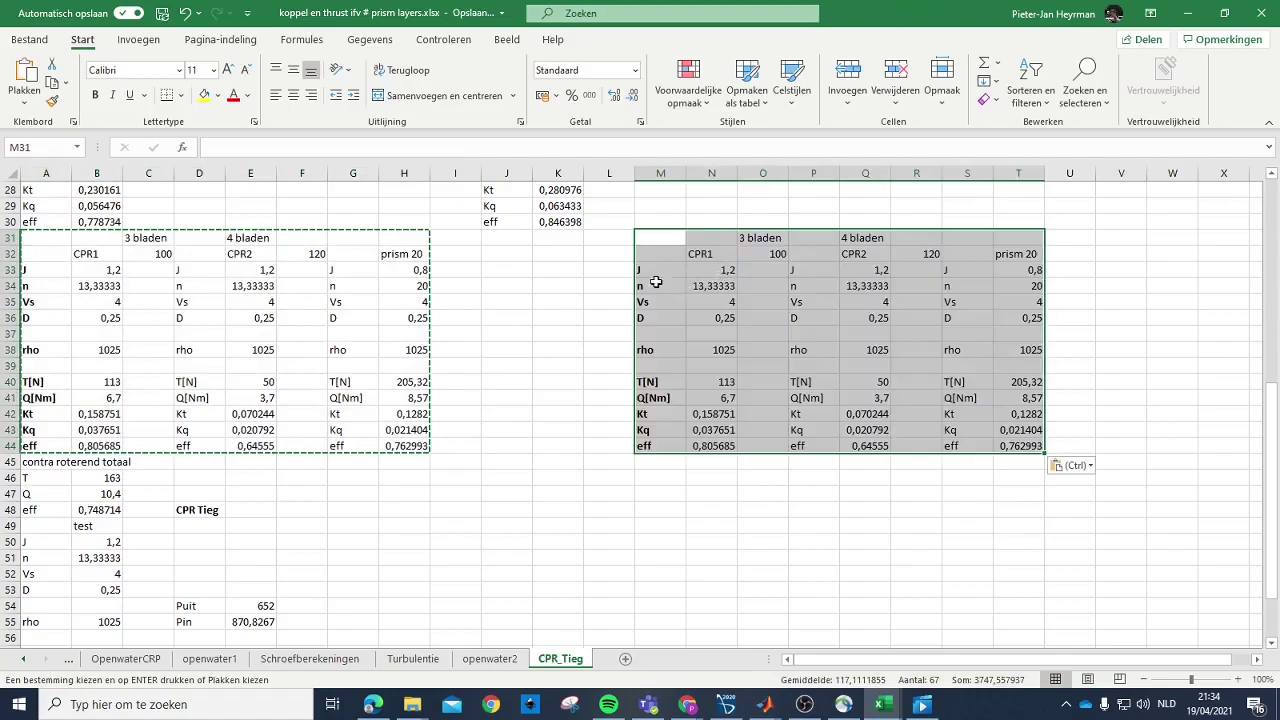
click(610, 285)
Step: Set the rotation speed n of the copied CPR1 table in N34 to =3000/60
click(724, 269)
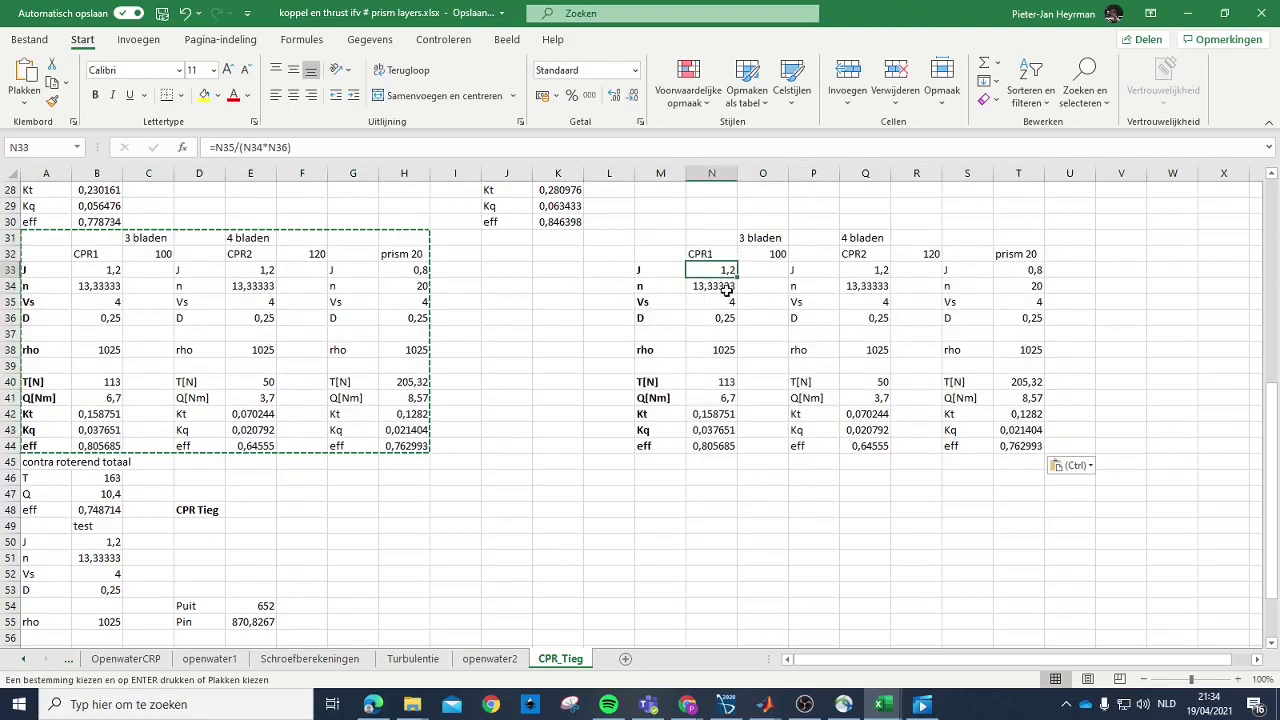
click(725, 287)
click(219, 147)
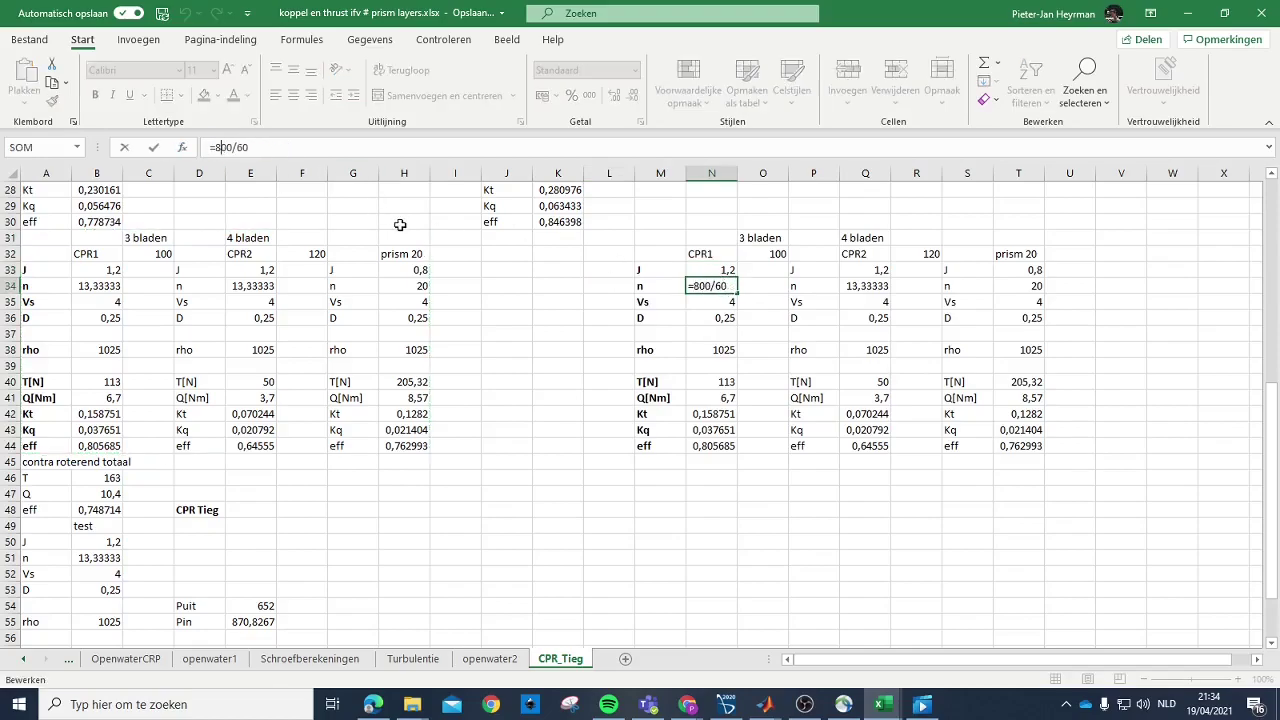
key(BackSpace)
text(30)
key(Return)
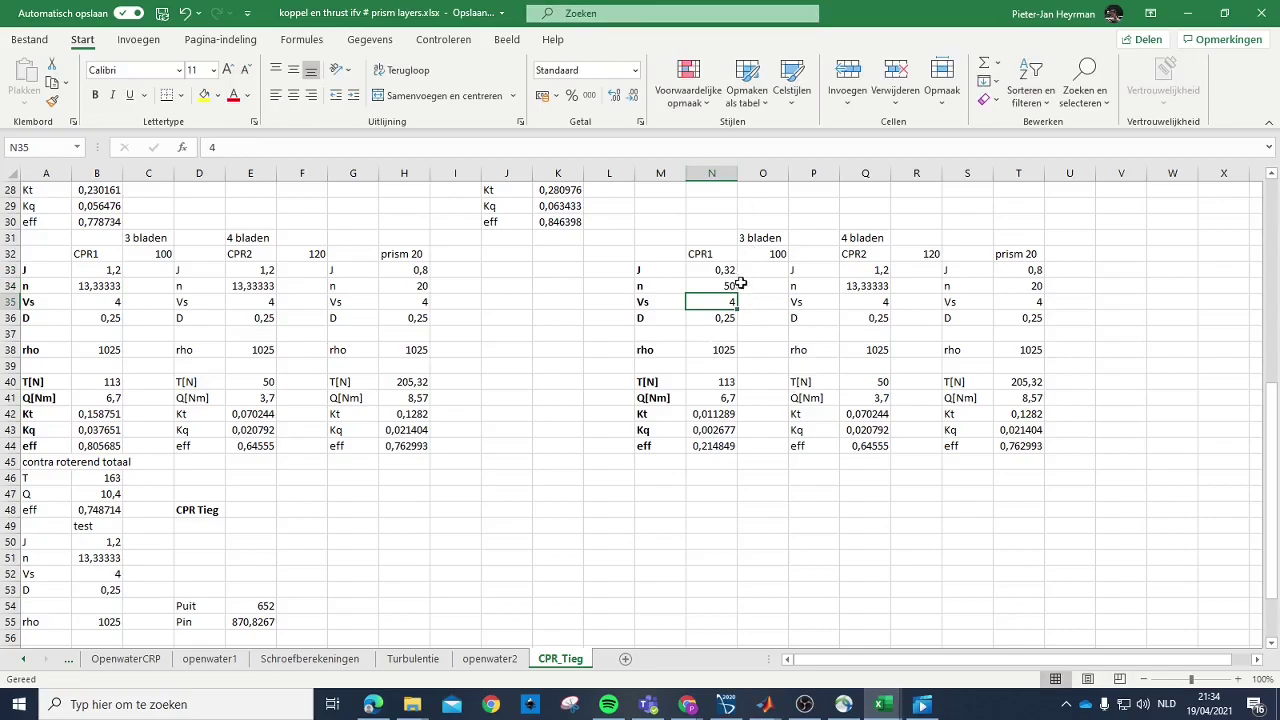
Step: Set the copied CPR1 table's speed Vs to 8,5 and diameter D to 0,23
text(8,)
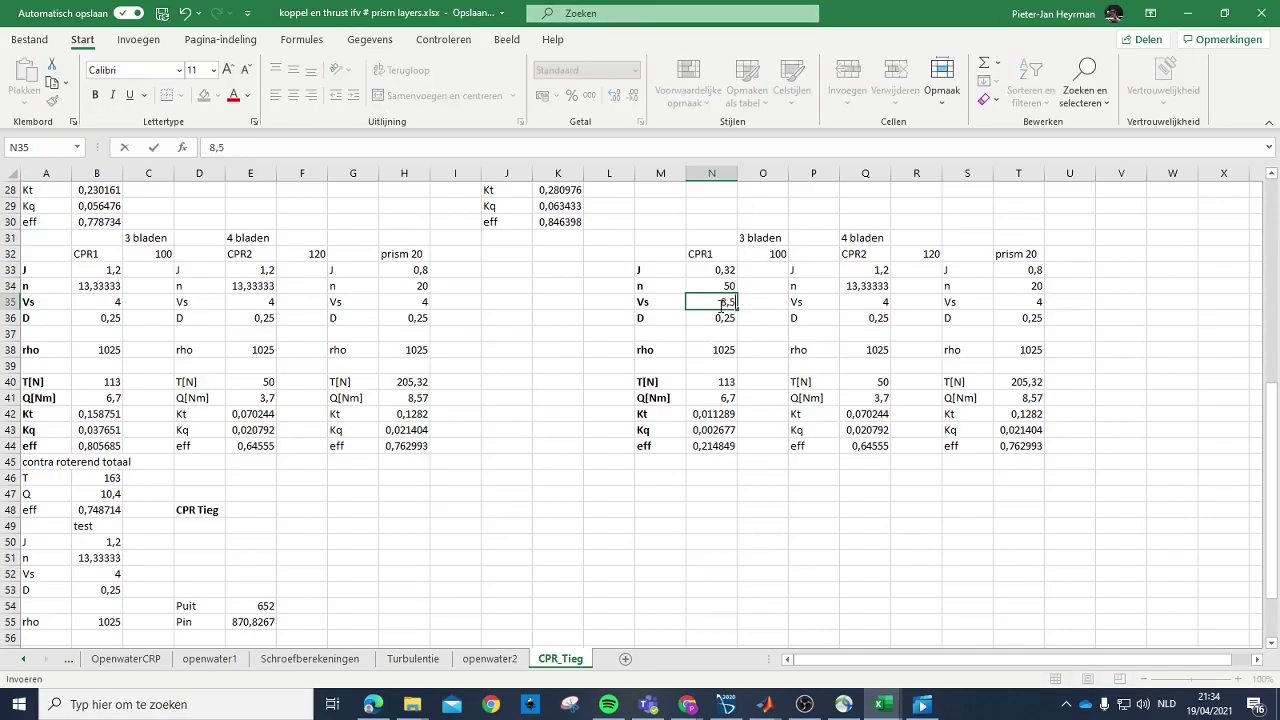
text(5)
key(Return)
text(0,)
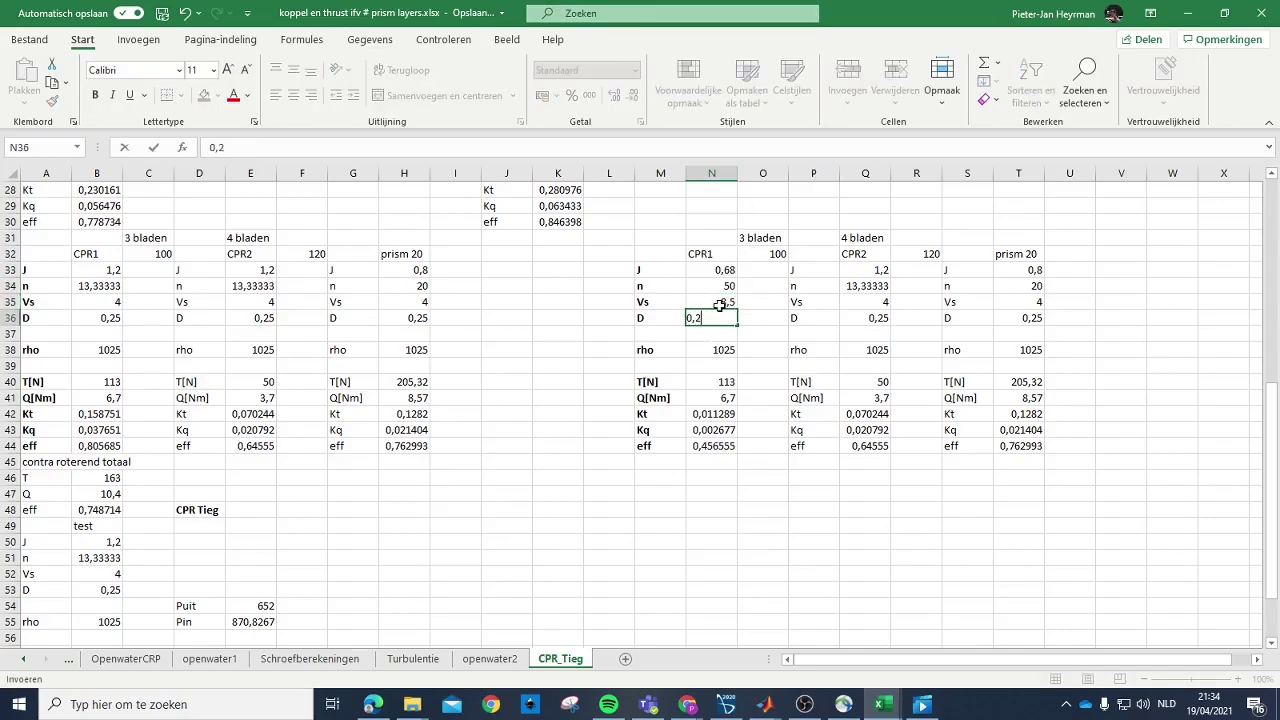
text(23)
key(Return)
Step: Set the copied CPR1 table's density rho to 1000 and thrust T to 450 N
key(Return)
key(Return)
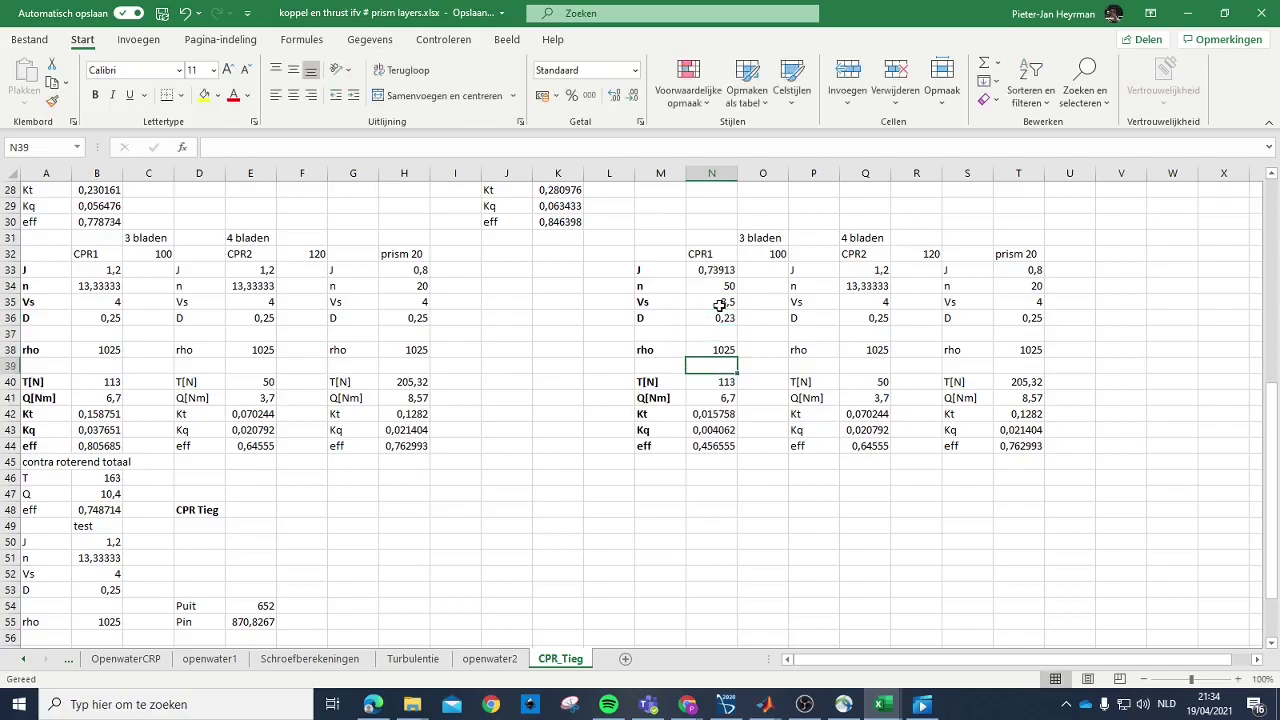
key(Down)
key(Down)
key(Up)
key(Up)
key(Up)
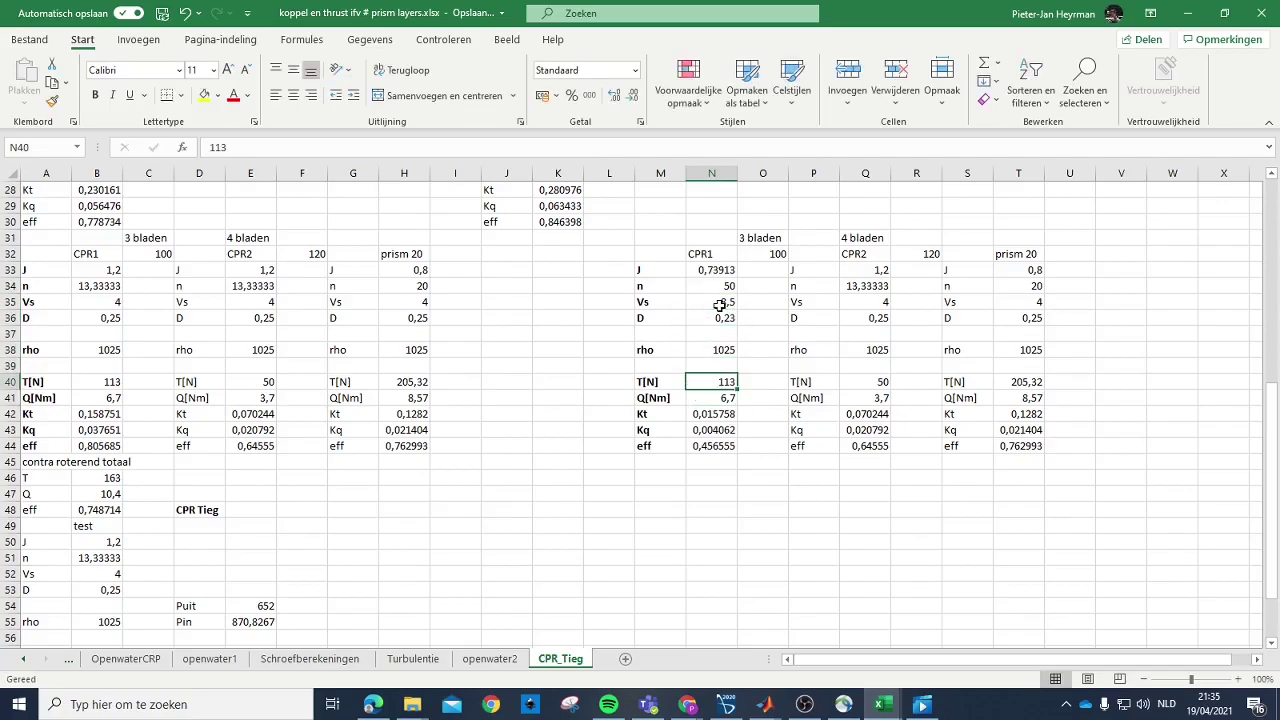
text(1)
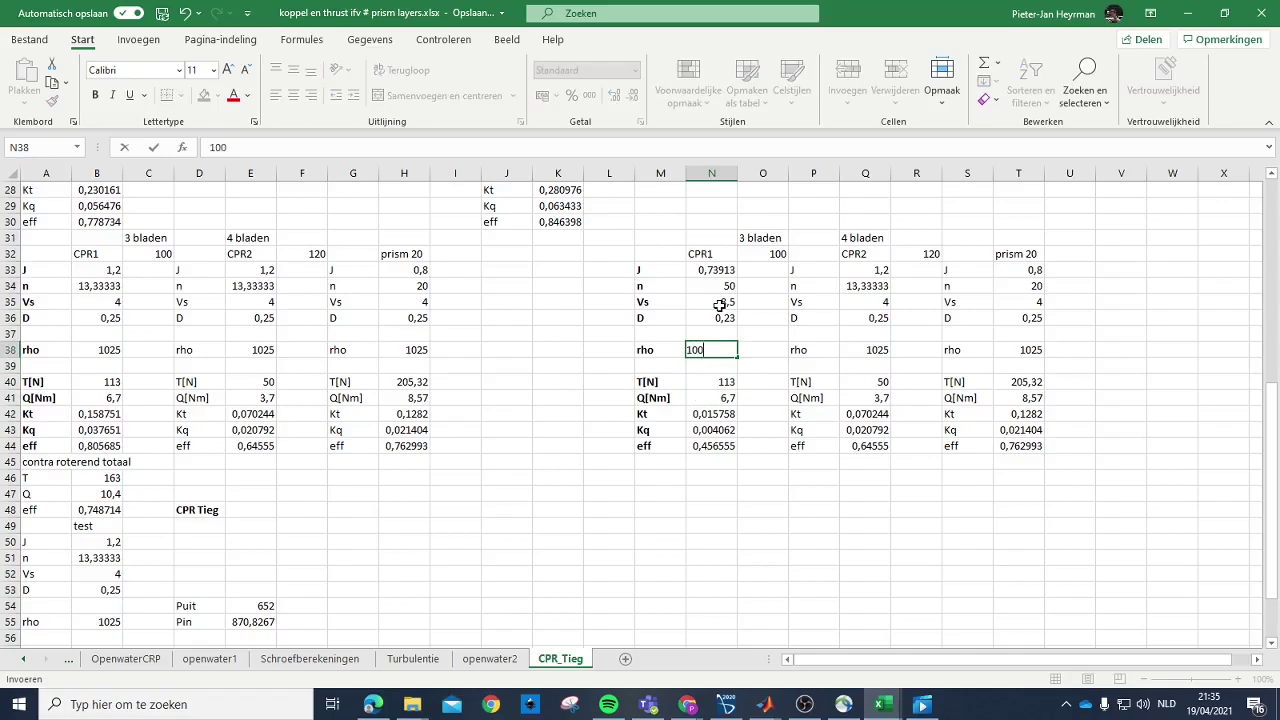
key(Return)
key(Return)
text(450)
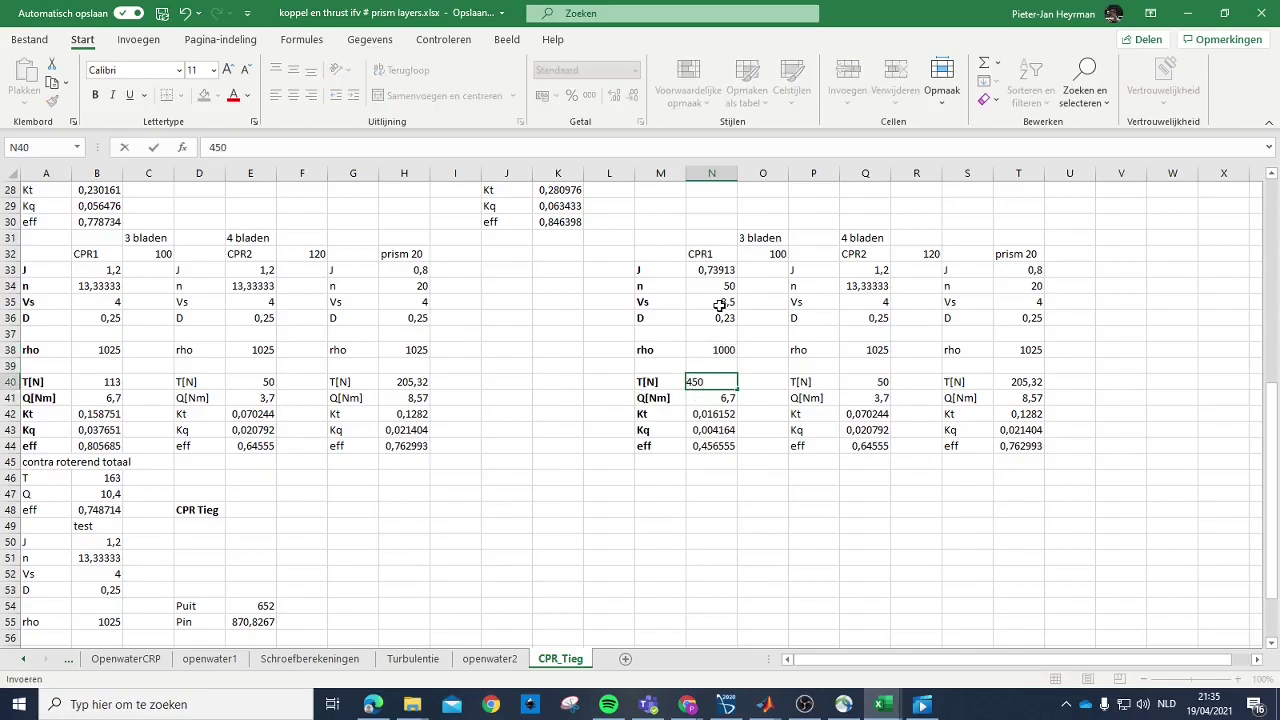
key(Return)
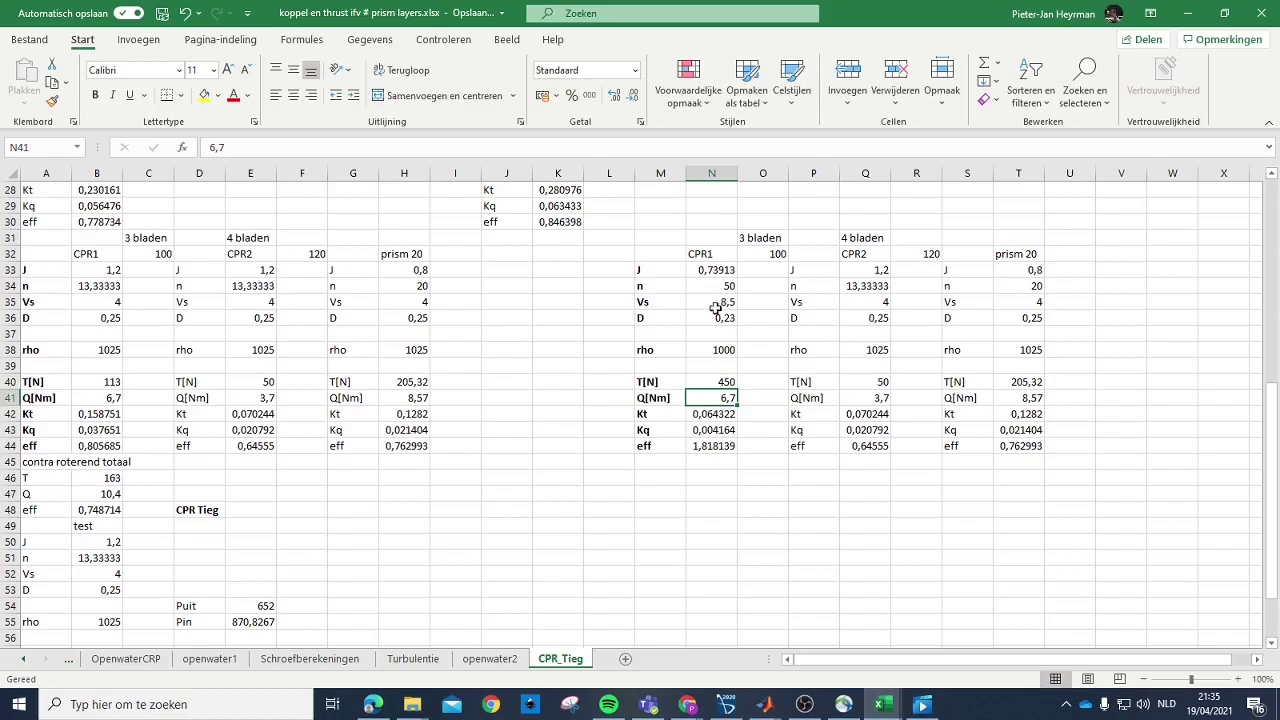
Step: Look up the torque in OpenProp's on-design performance and set the copied CPR1 table's torque Q to 15,6 Nm
mouse_move(765, 704)
click(940, 630)
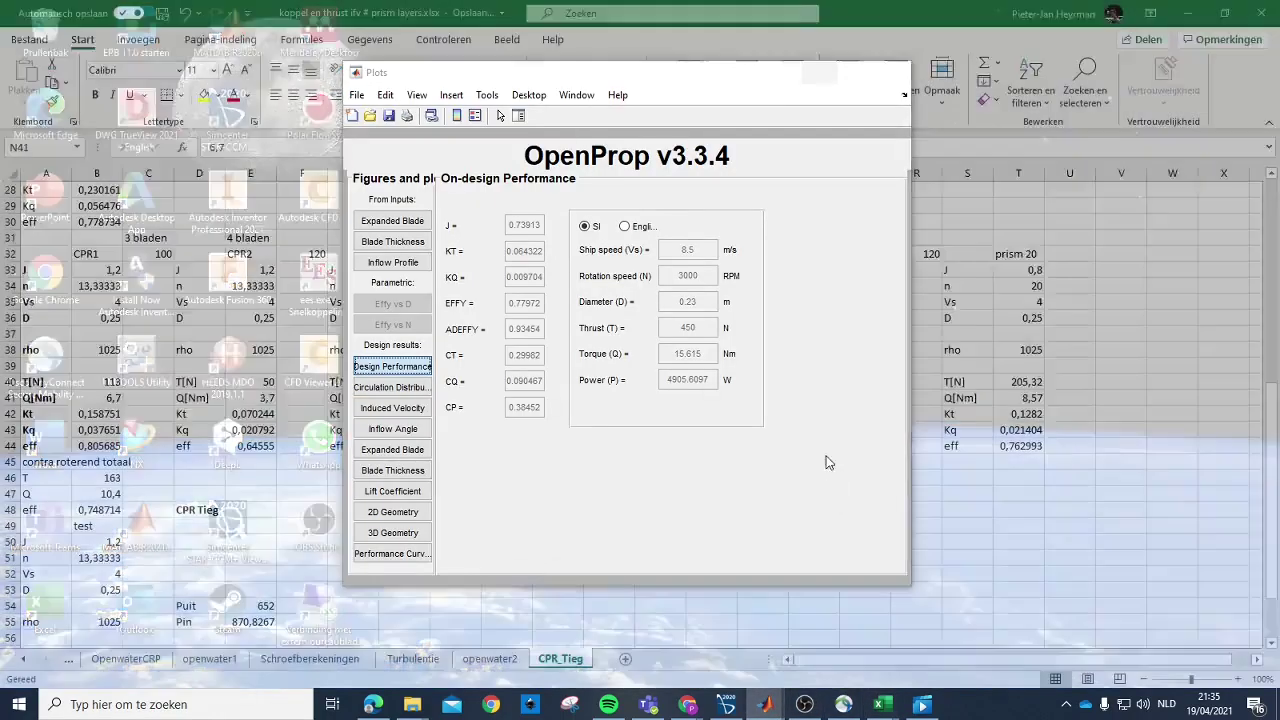
click(819, 72)
text(1)
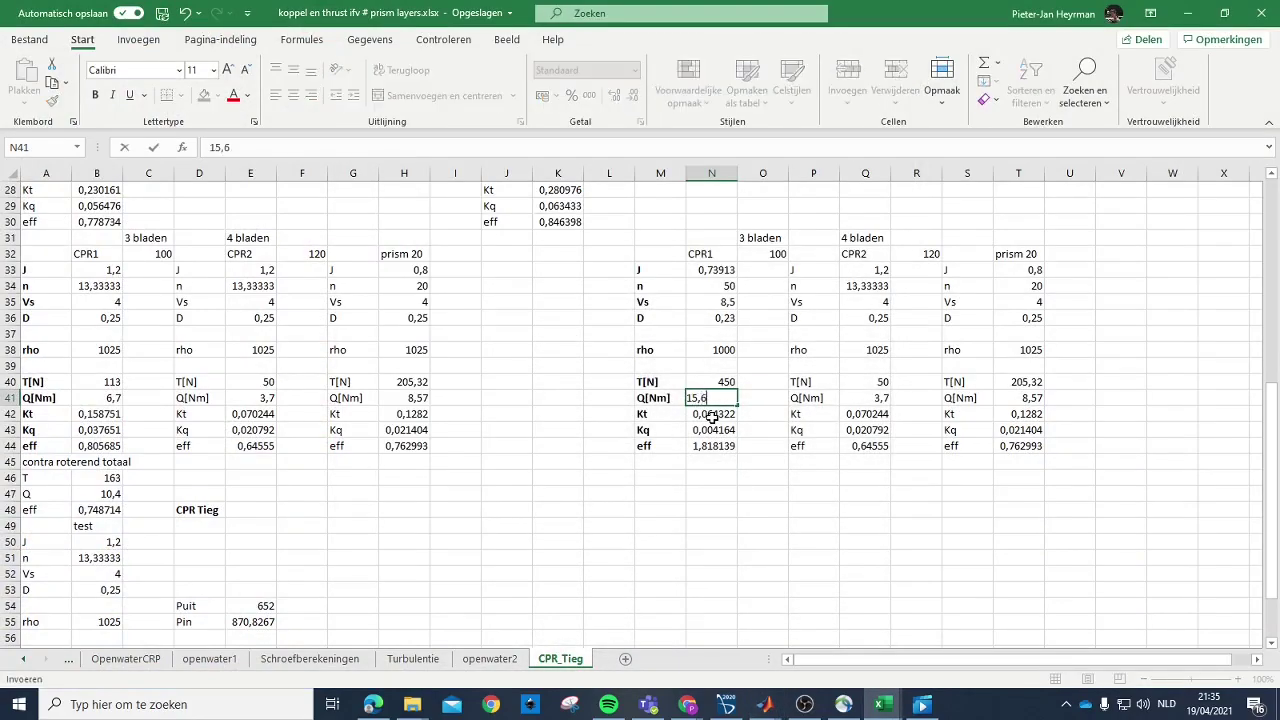
text(5,6)
key(Return)
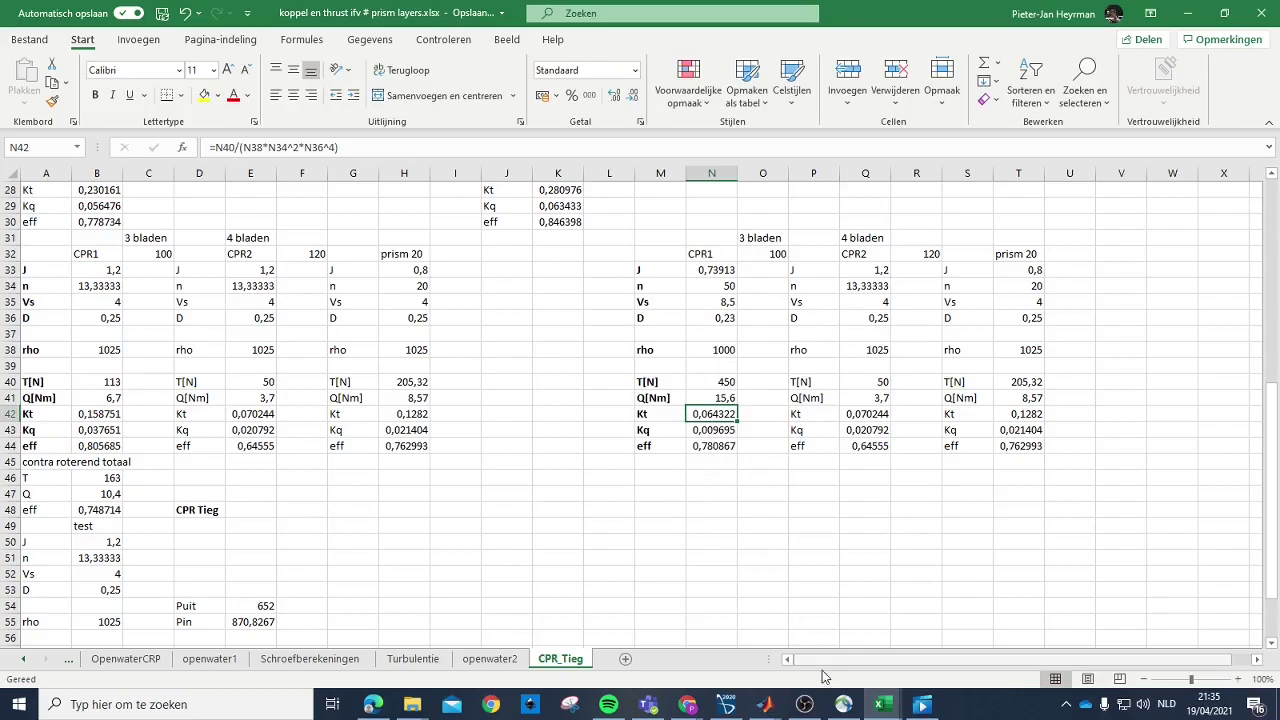
Step: Recheck the torque in the OpenProp plots window and refine the copied CPR1 table's torque Q to 15,615 Nm
mouse_move(765, 704)
mouse_move(916, 635)
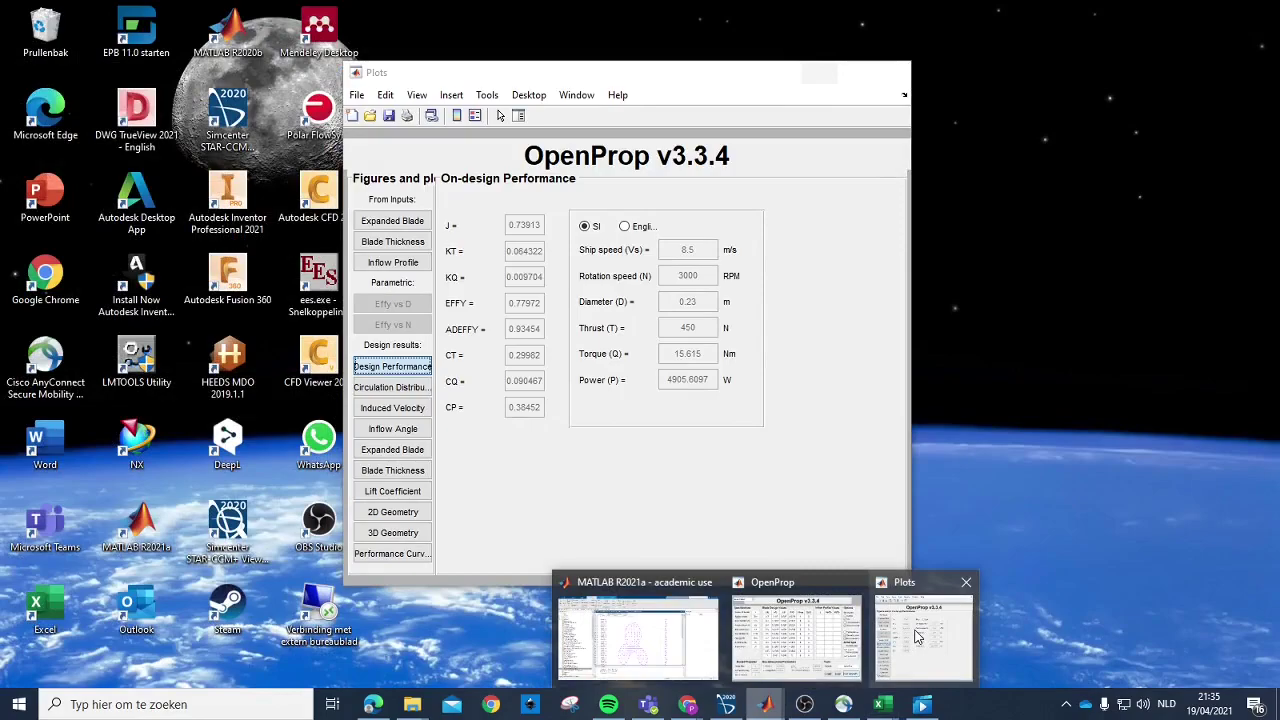
click(916, 635)
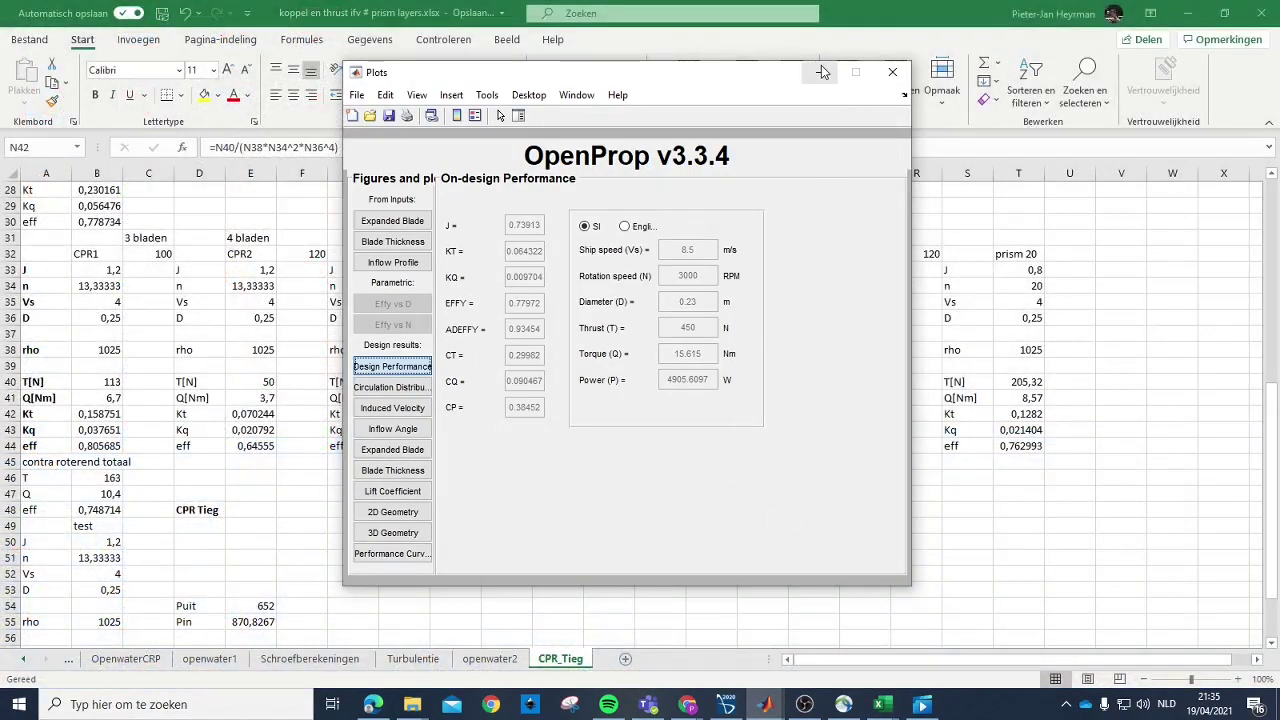
drag(716, 76, 443, 111)
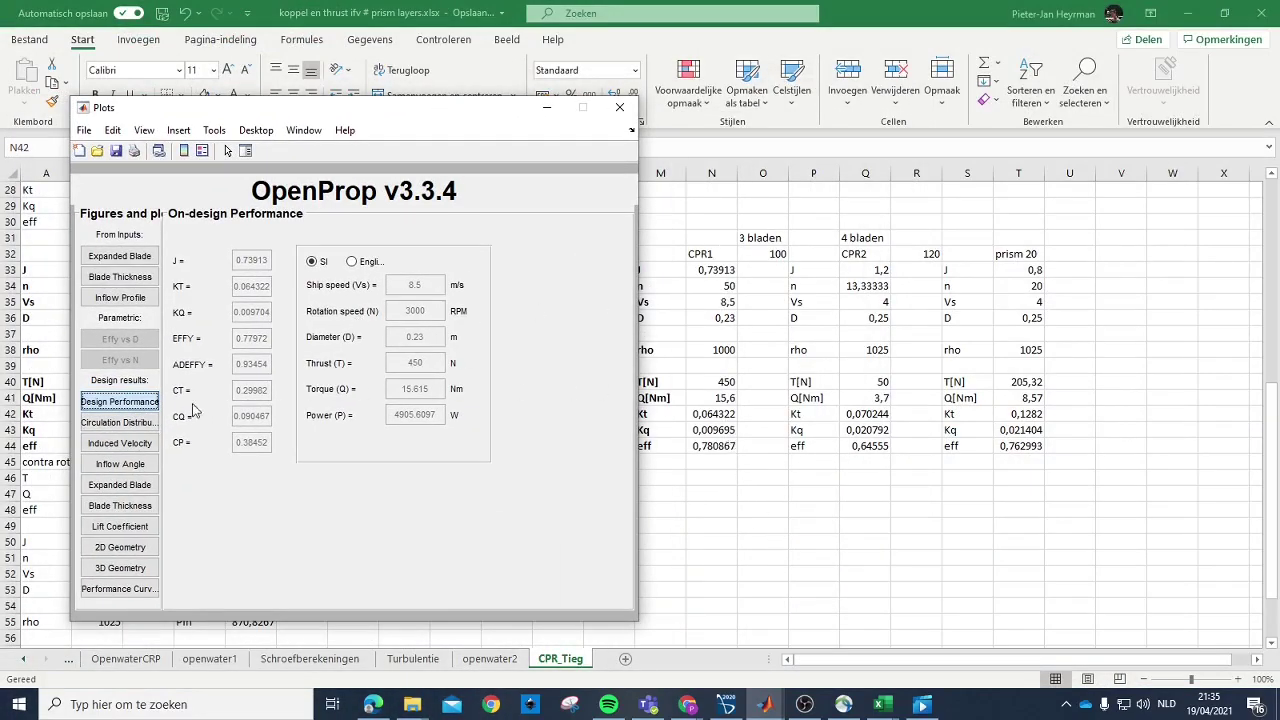
click(711, 397)
click(209, 147)
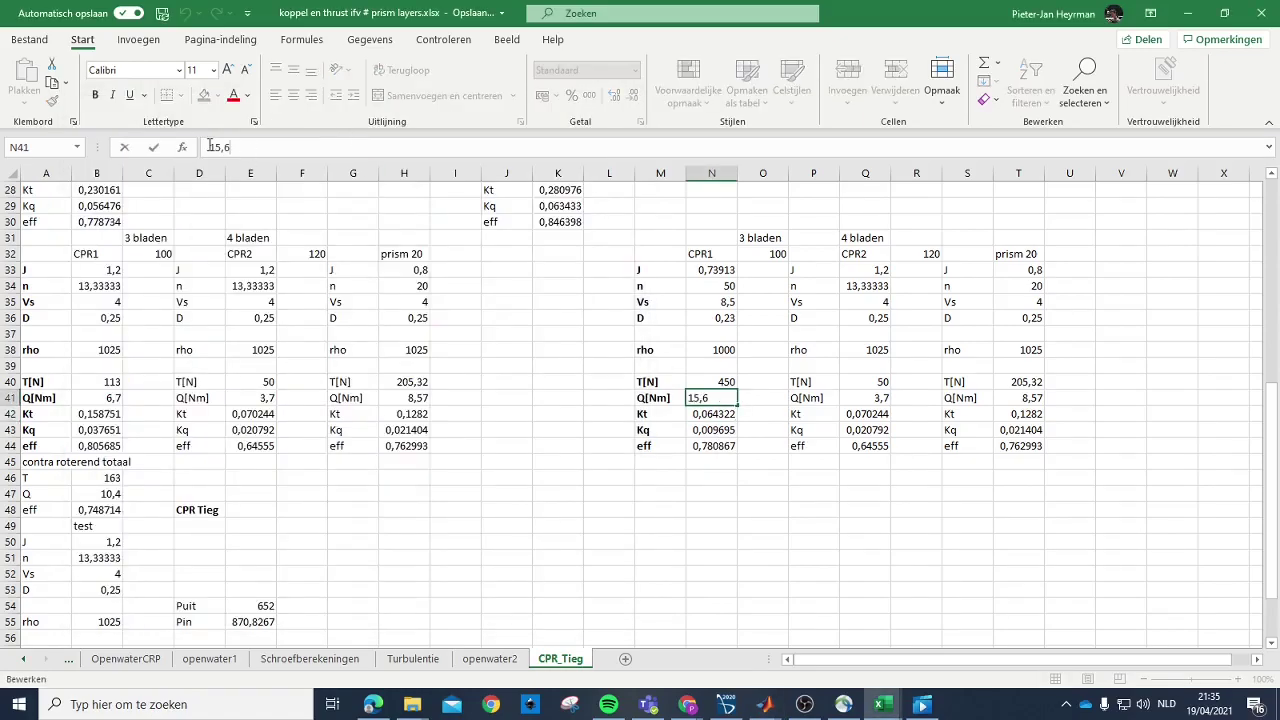
text(15)
key(Return)
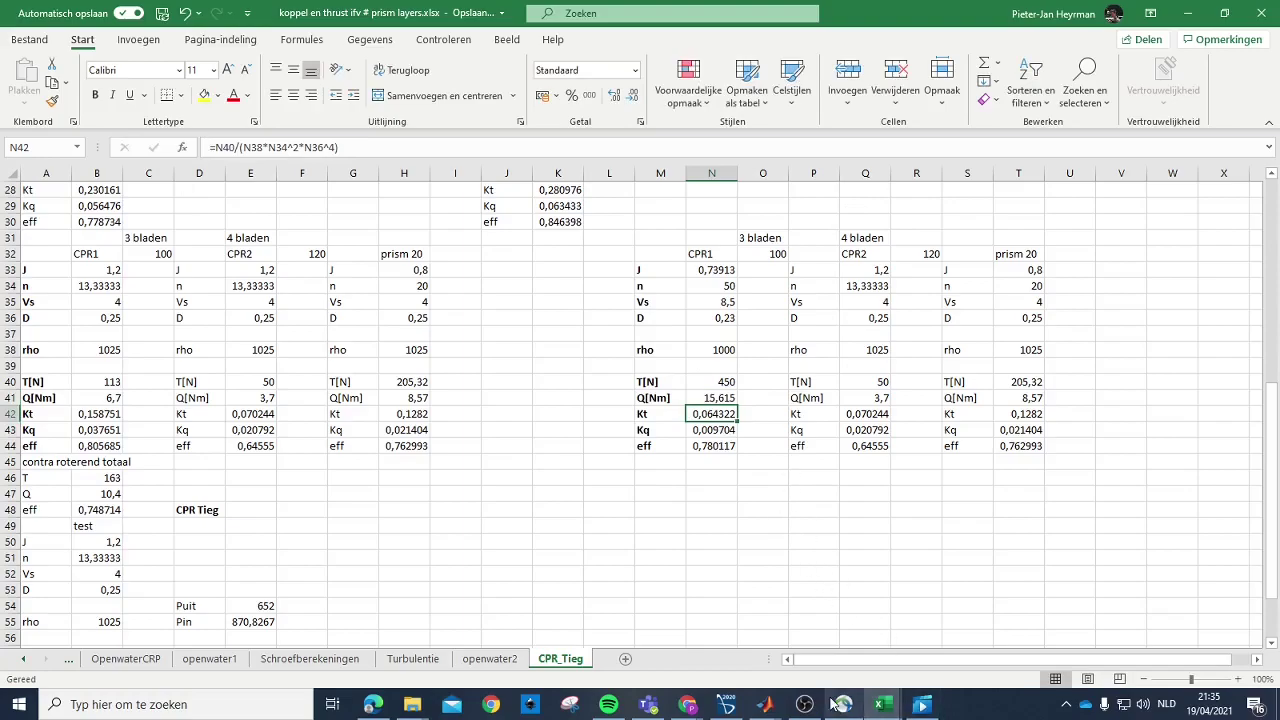
Step: Compare the copied CPR1 table's Kt, Kq and efficiency with OpenProp's on-design performance values
mouse_move(772, 708)
click(1186, 634)
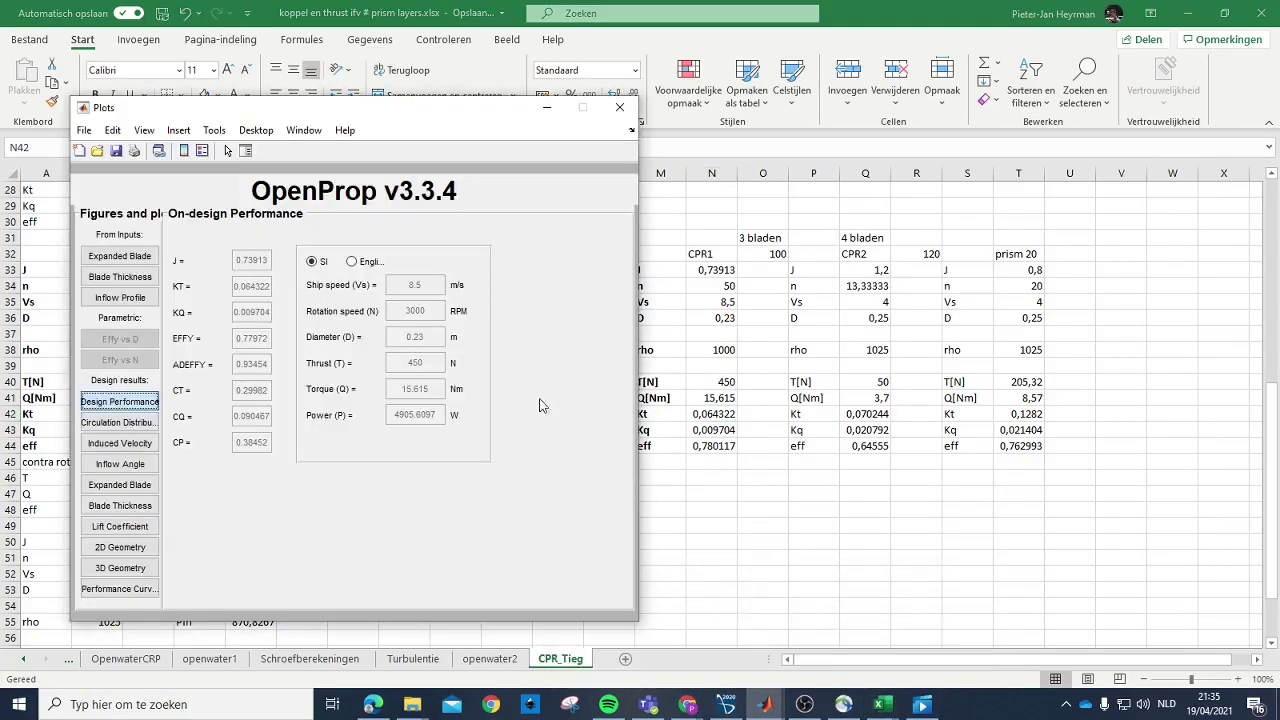
drag(418, 116, 456, 106)
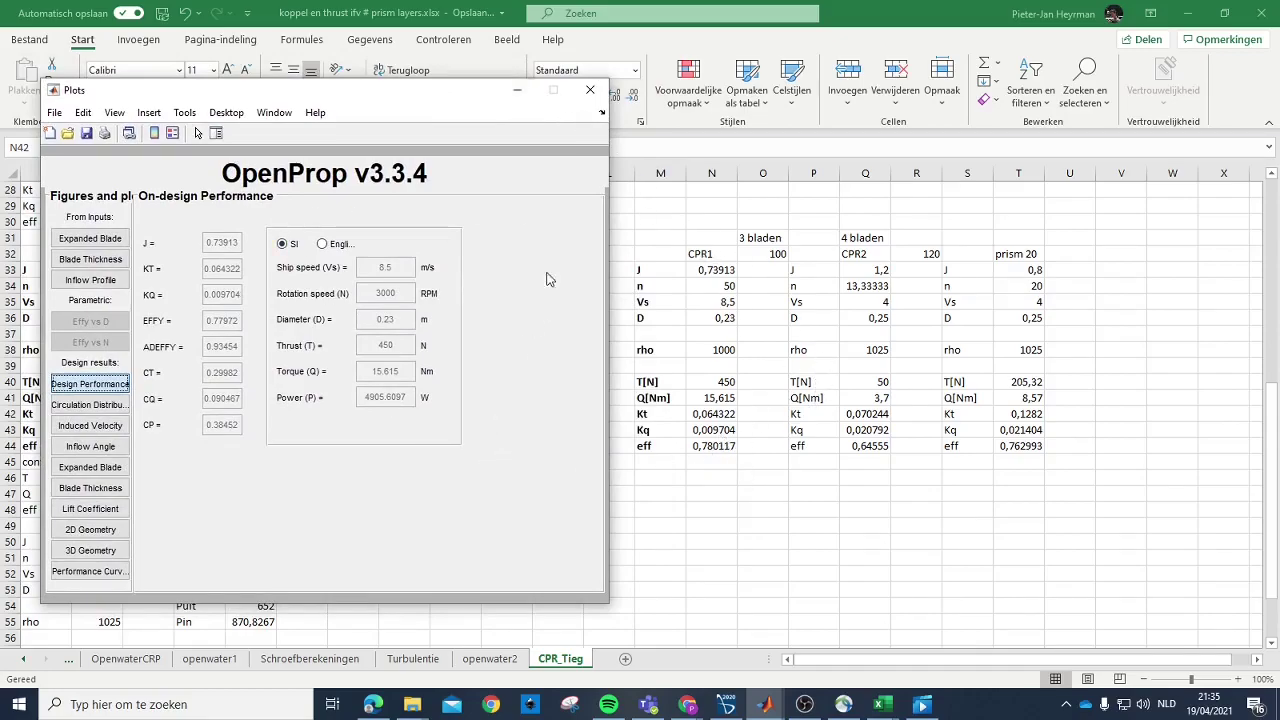
click(516, 97)
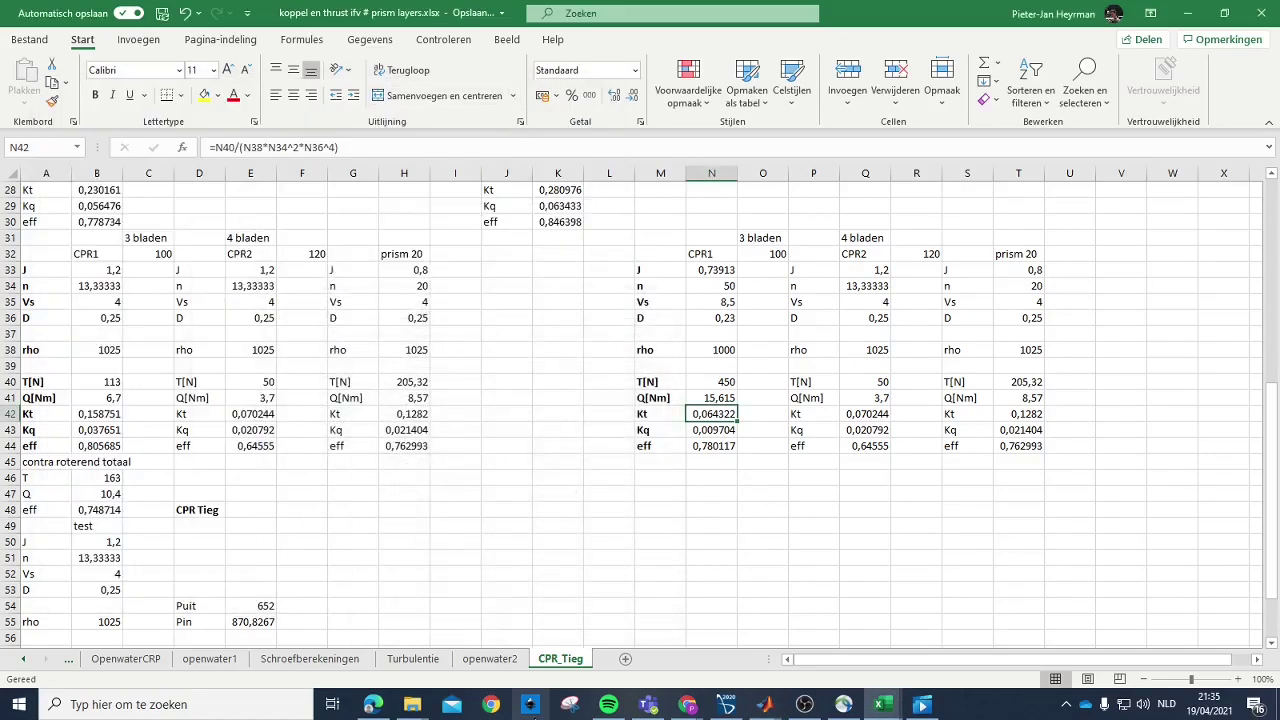
Step: Examine the torque and thrust data per rotation speed on the openwater2 sheet and return to the CPR_Tieg calculation tables
click(489, 660)
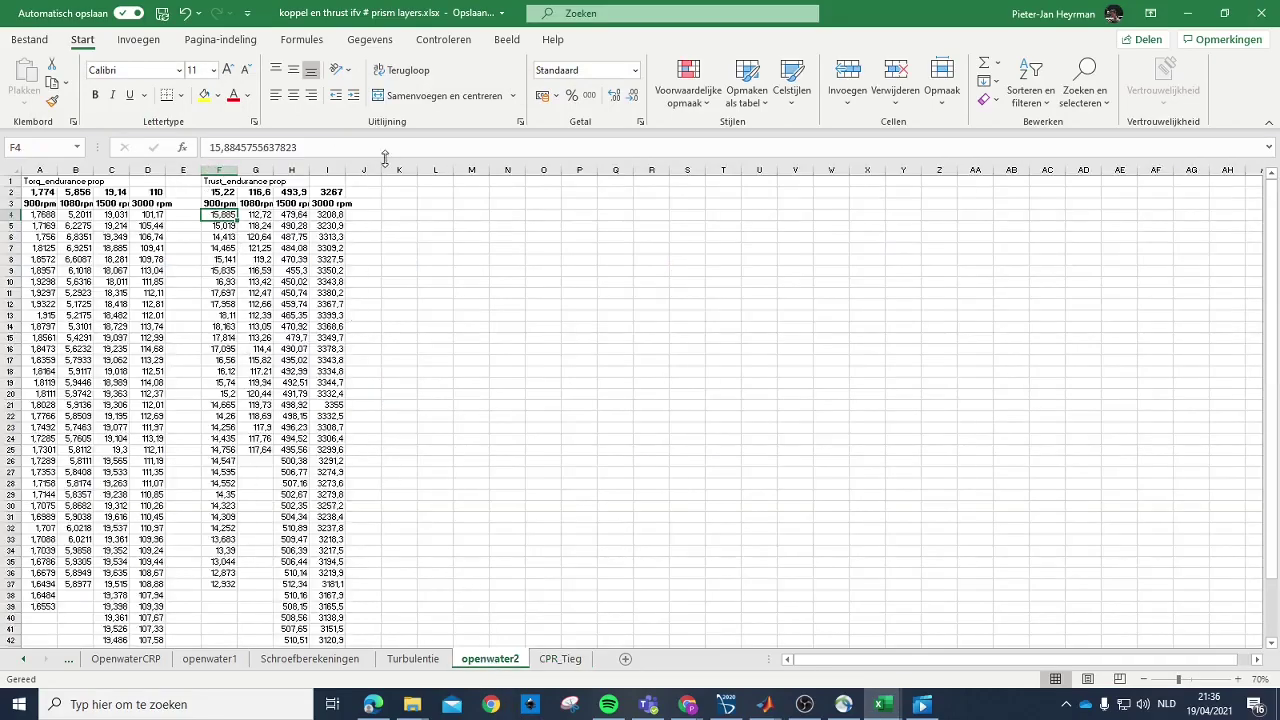
scroll(372, 236, down, 1)
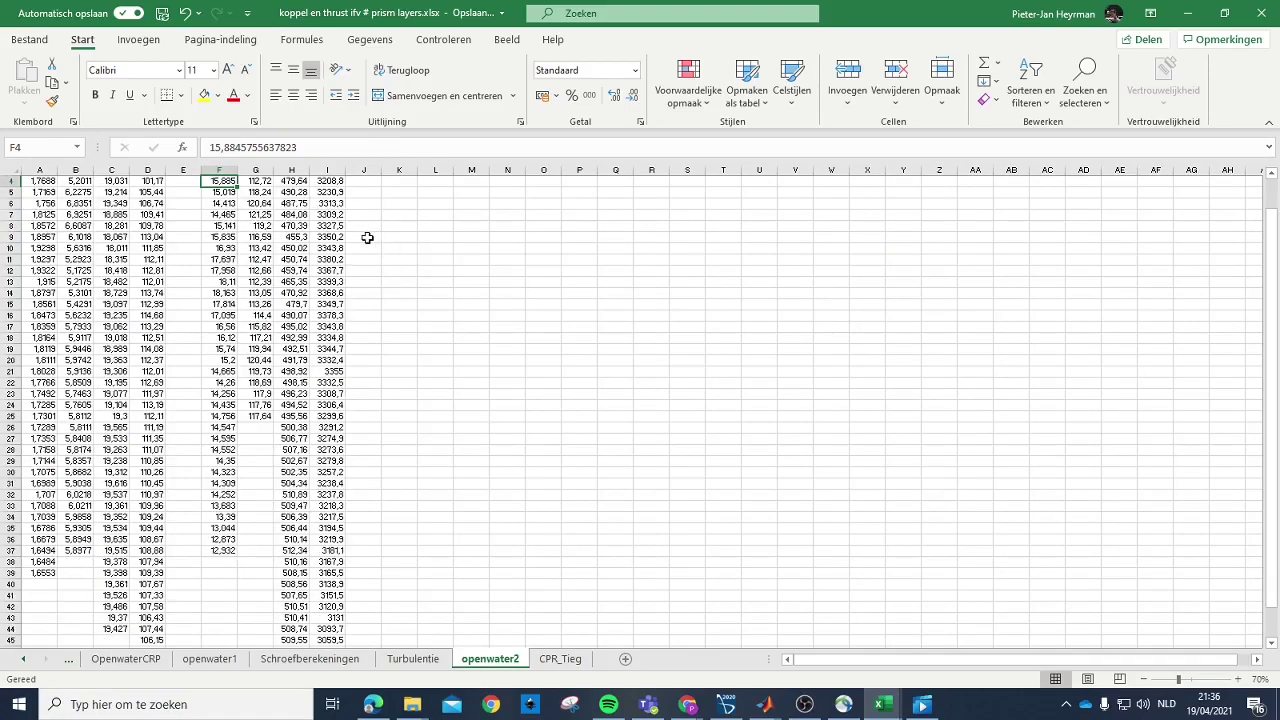
scroll(367, 238, up, 1)
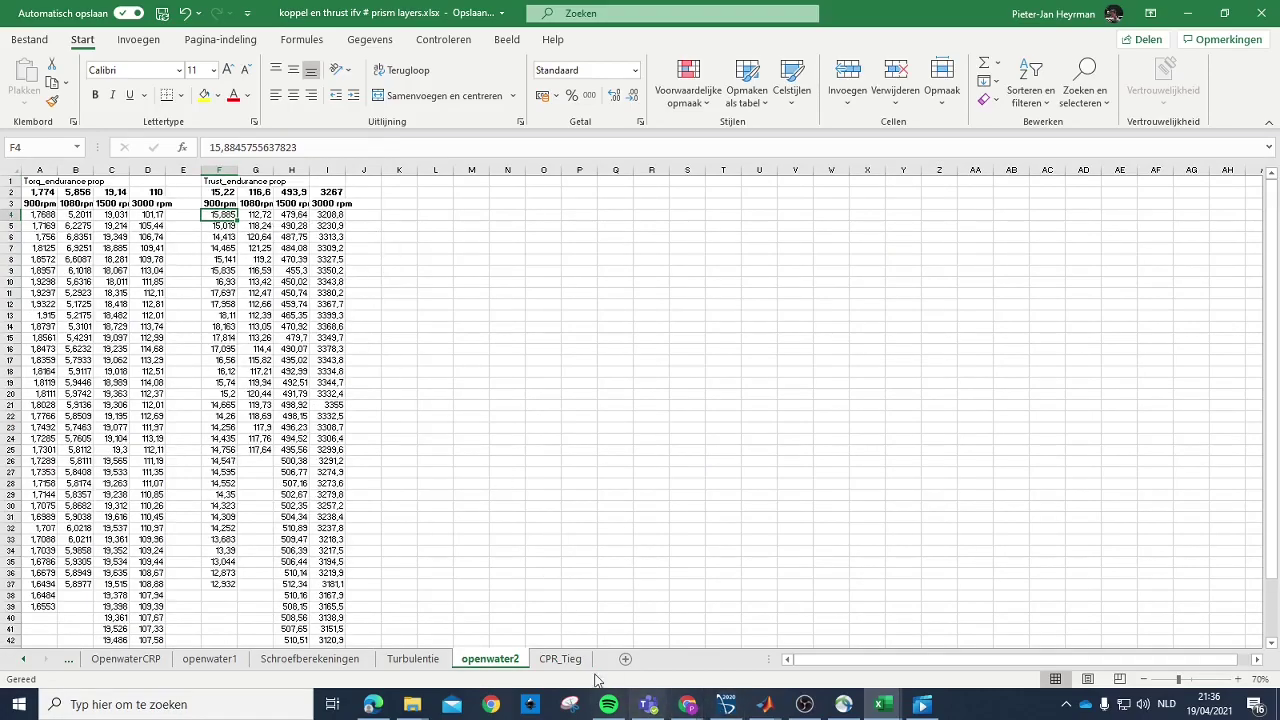
click(561, 659)
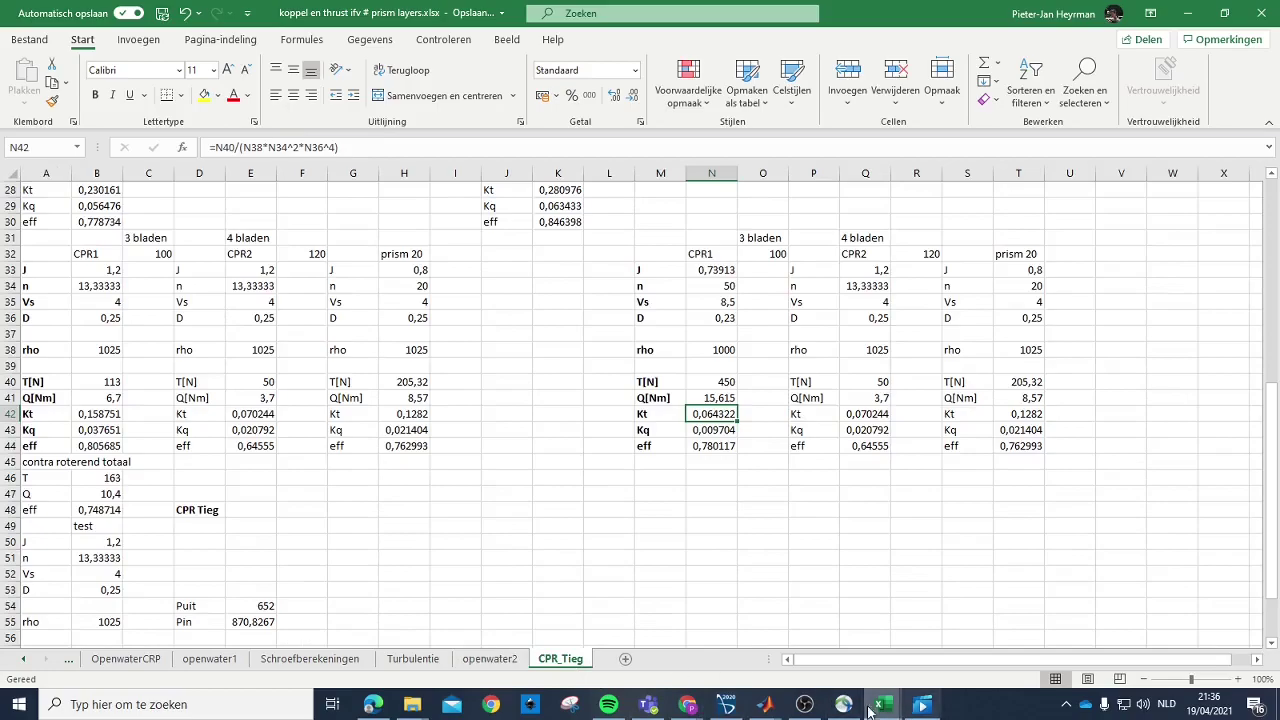
click(490, 659)
scroll(363, 505, down, 3)
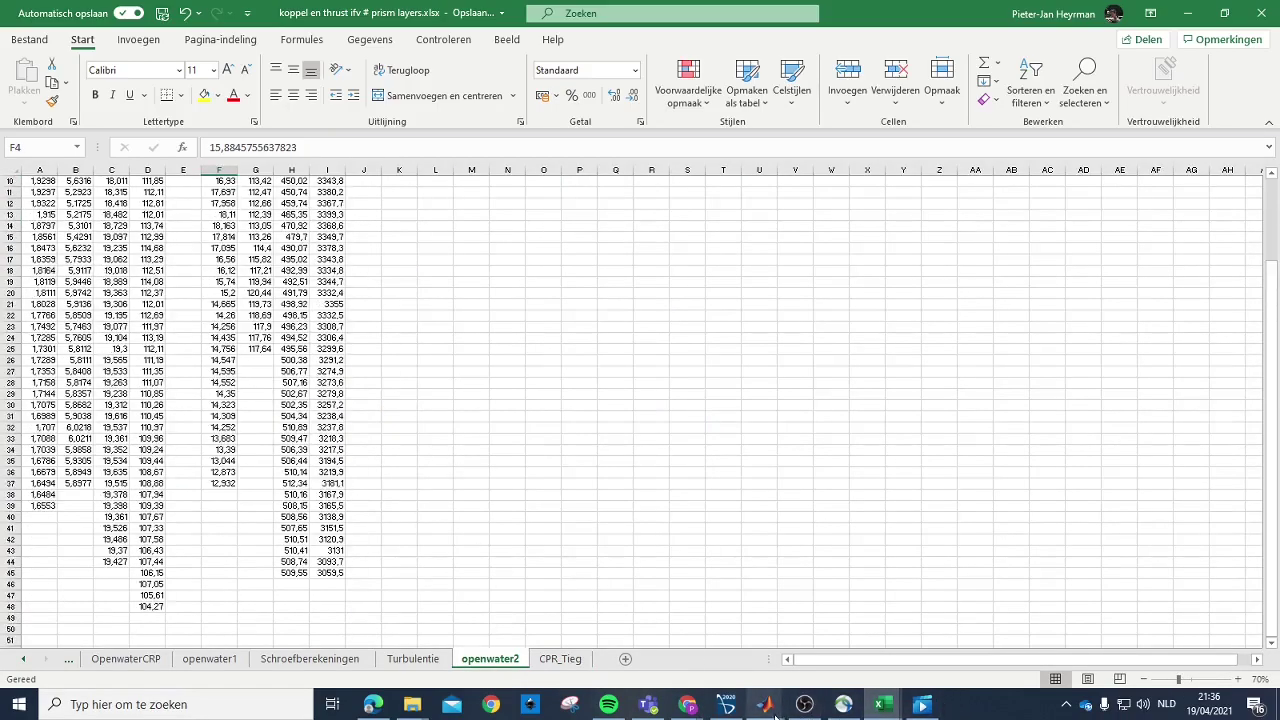
scroll(430, 400, up, 3)
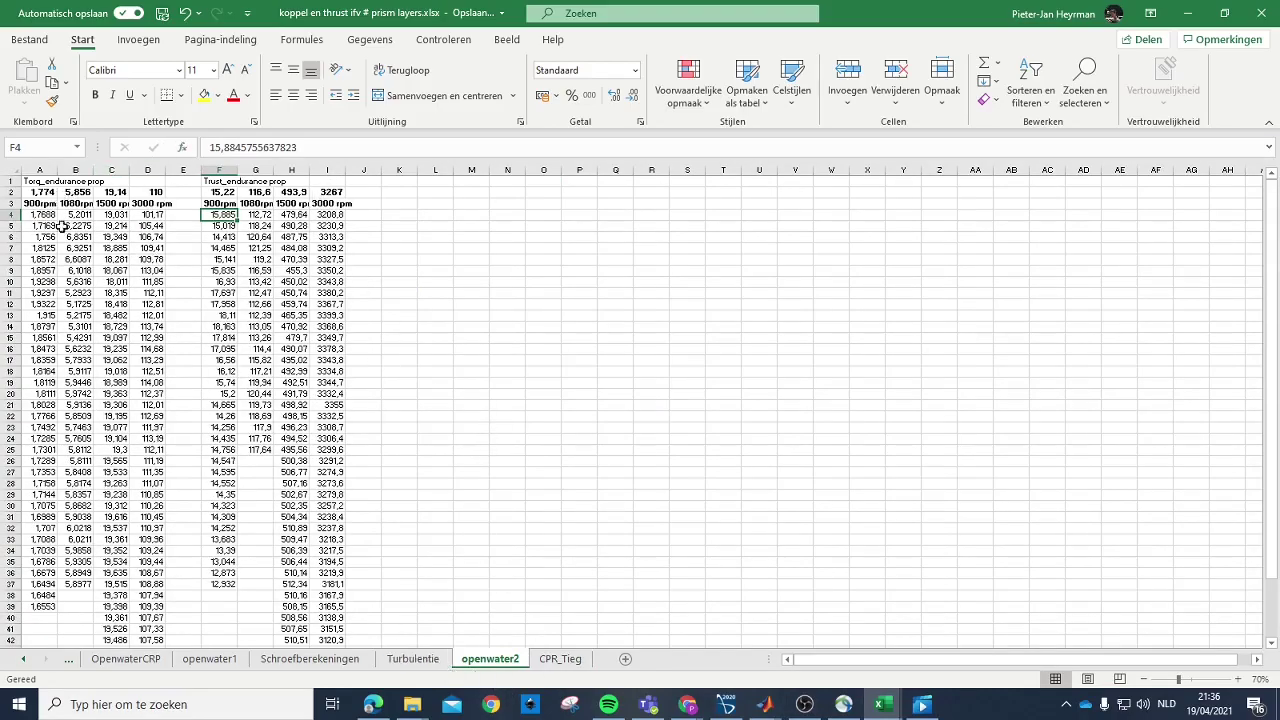
click(560, 658)
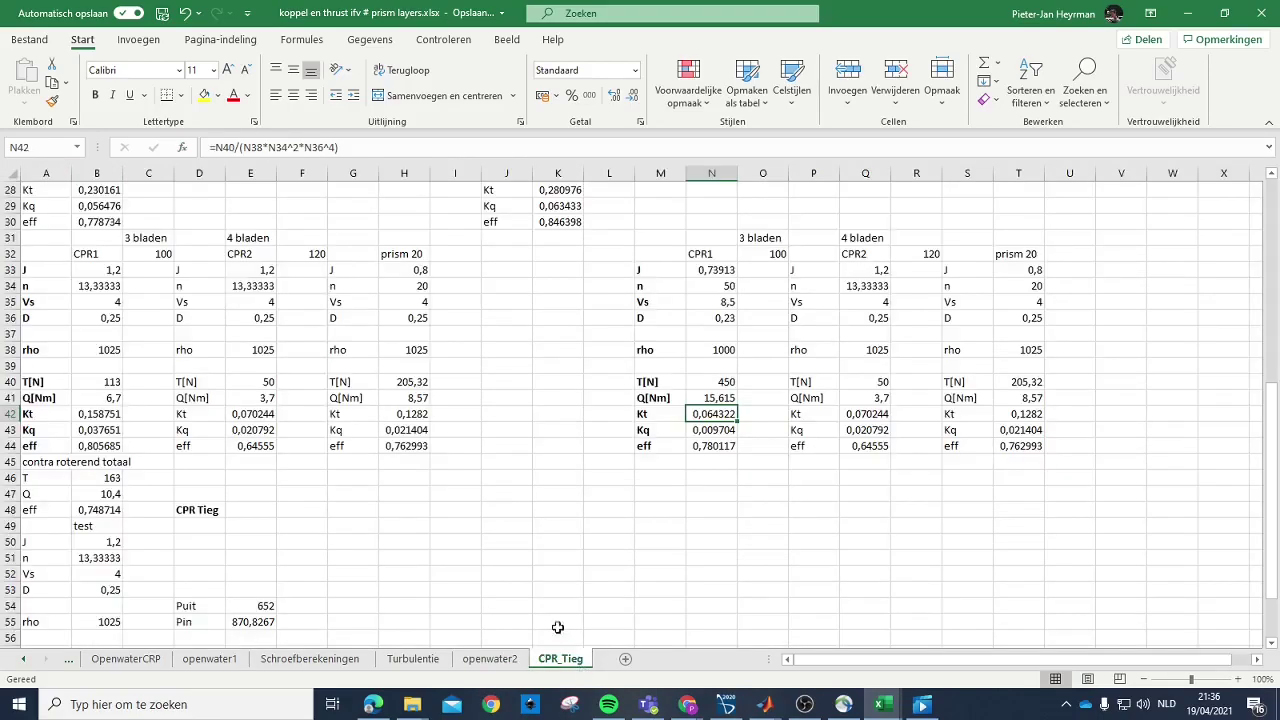
scroll(720, 360, up, 2)
scroll(1040, 440, down, 3)
scroll(990, 357, up, 2)
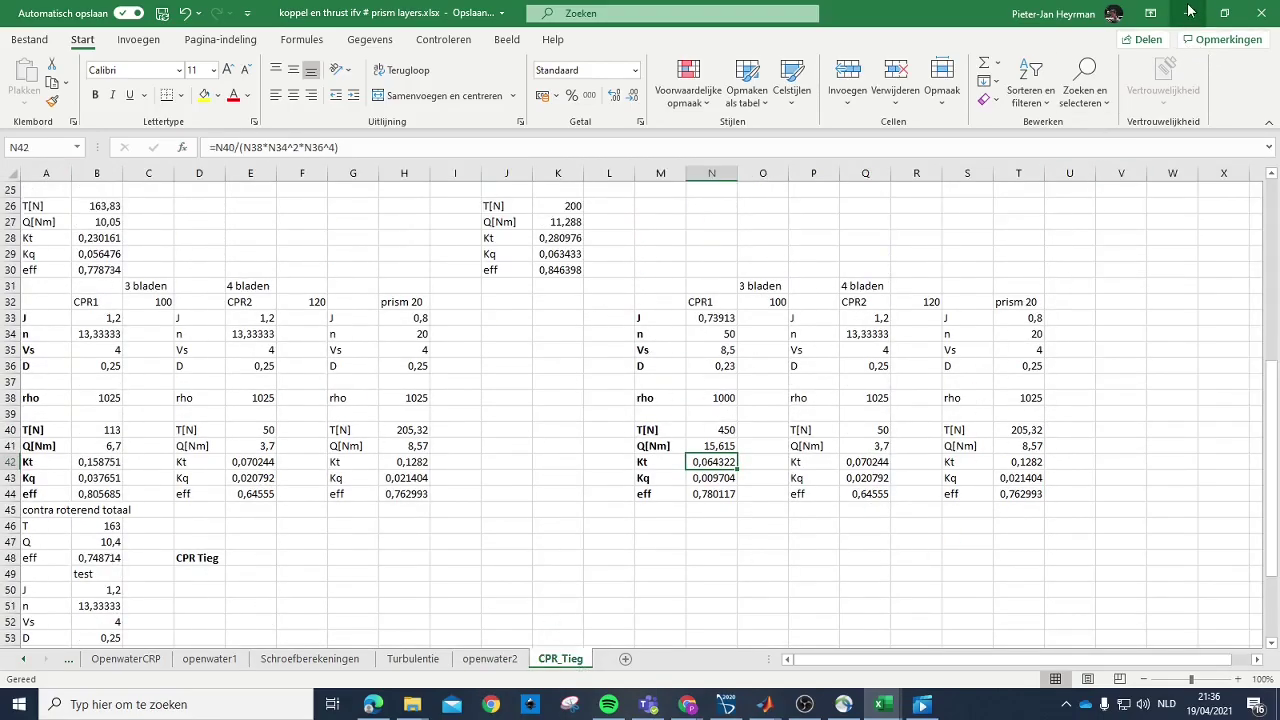
Step: Check the thrust at the end of the STAR-CCM+ Thrust 1 plot and set the copied CPR2 table's T to 435 N in Excel
click(1188, 12)
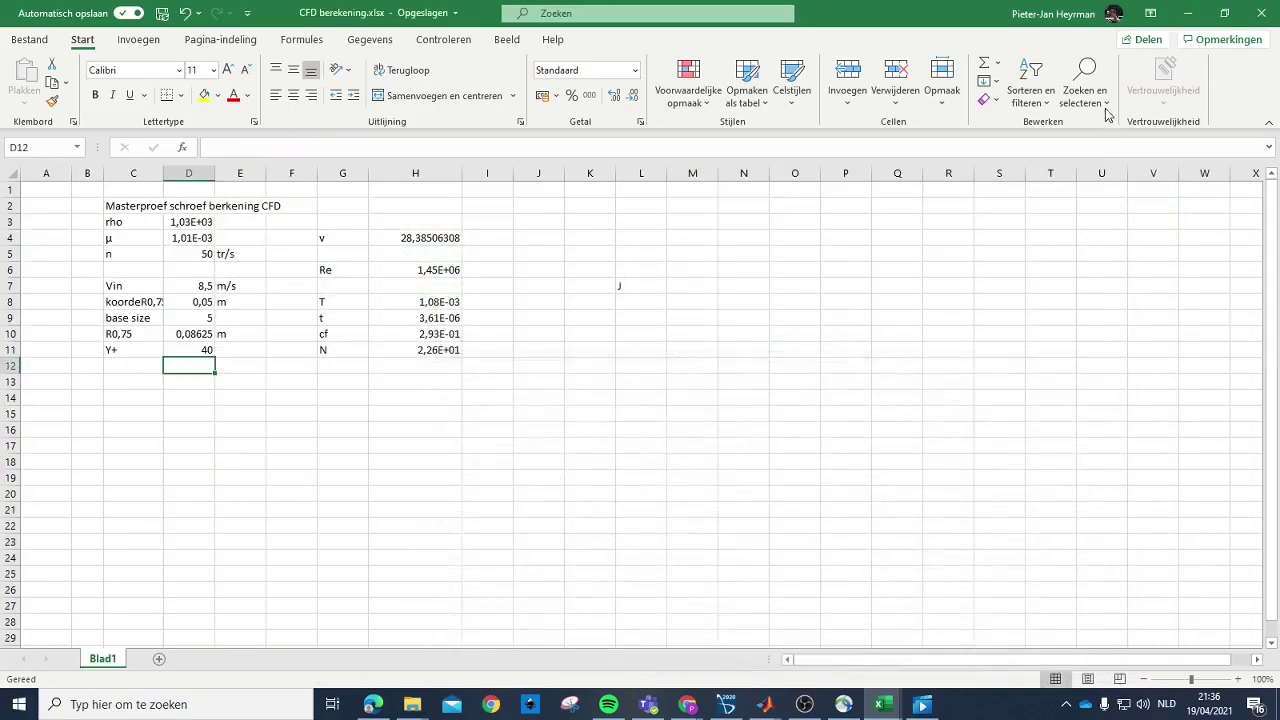
click(1188, 12)
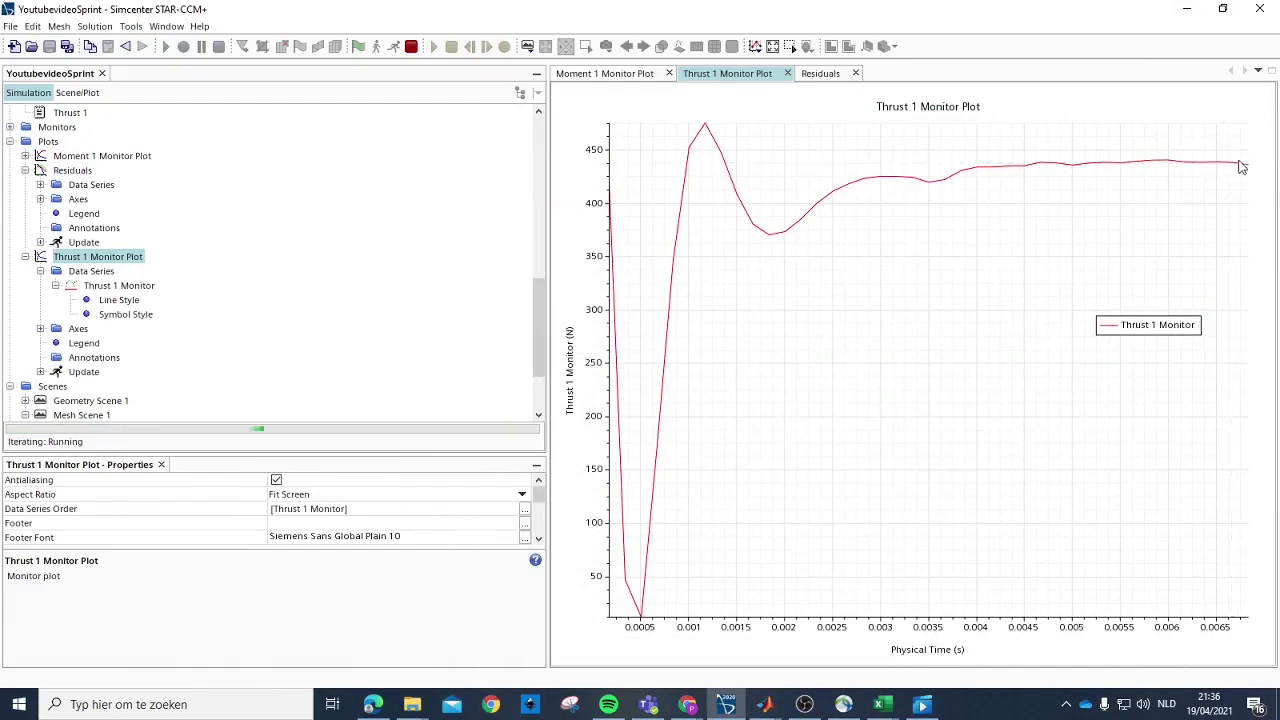
mouse_move(1236, 170)
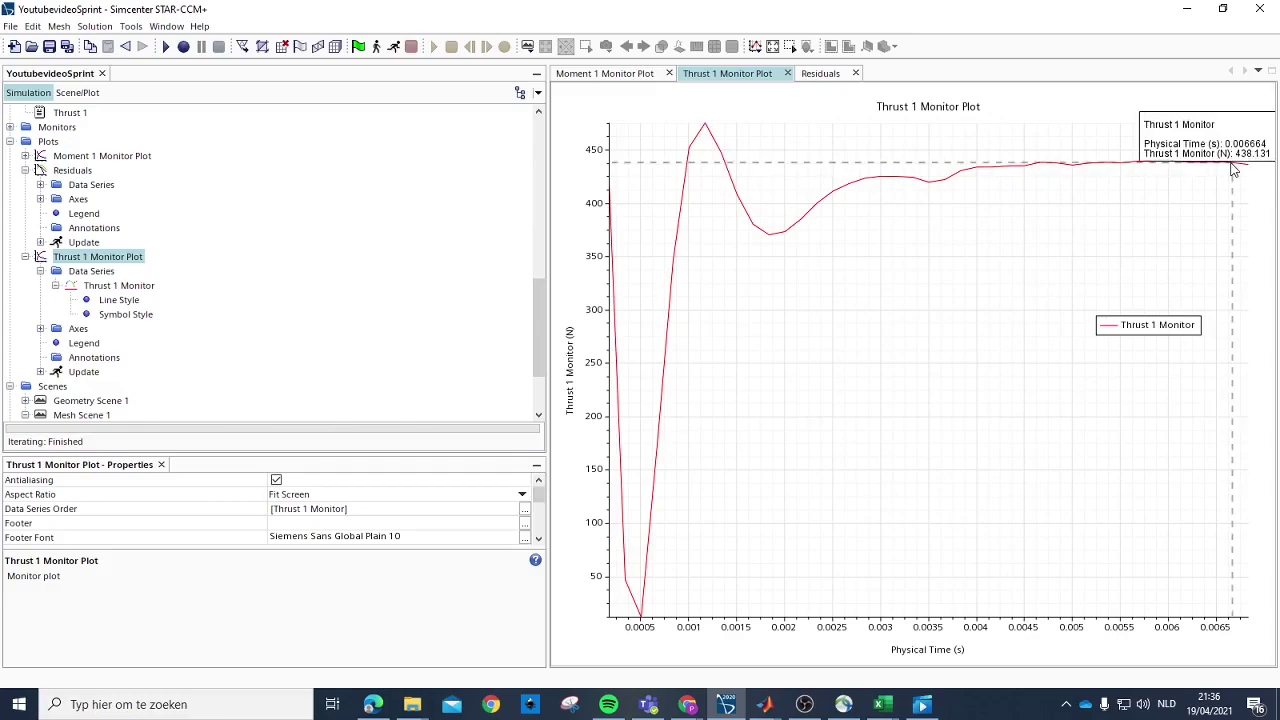
click(1188, 10)
mouse_move(900, 700)
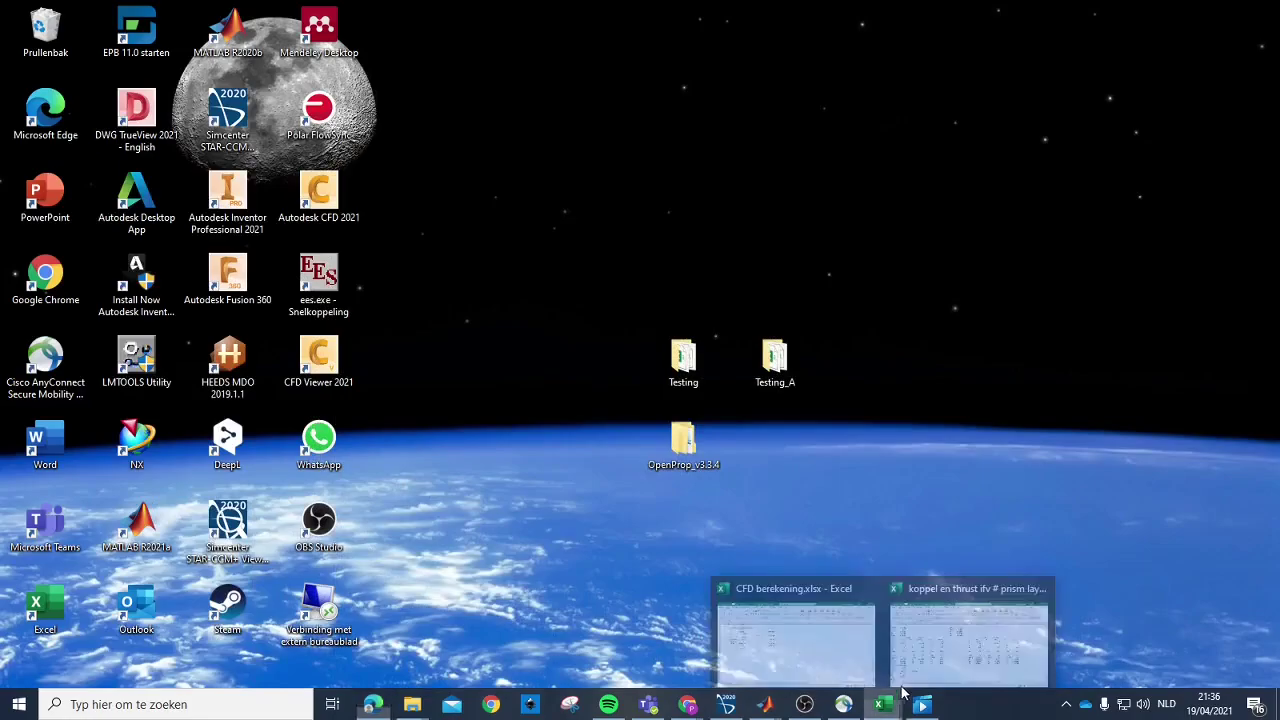
mouse_move(790, 610)
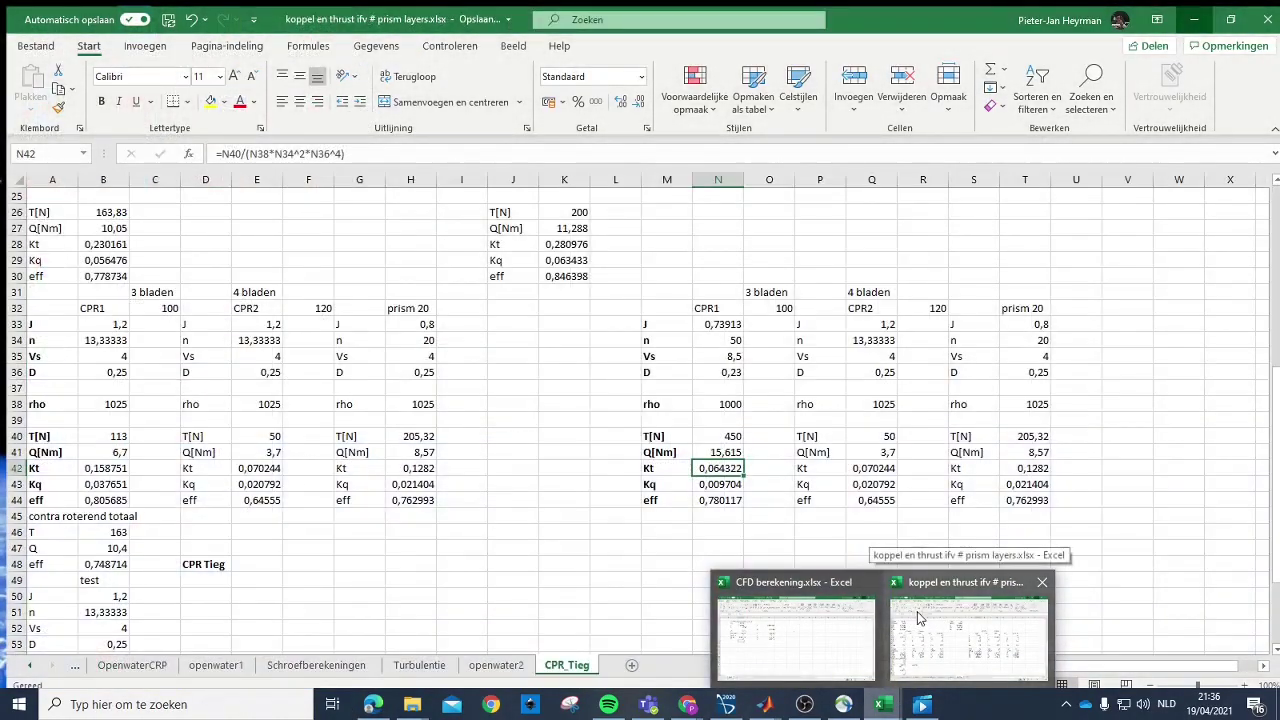
click(920, 618)
click(887, 432)
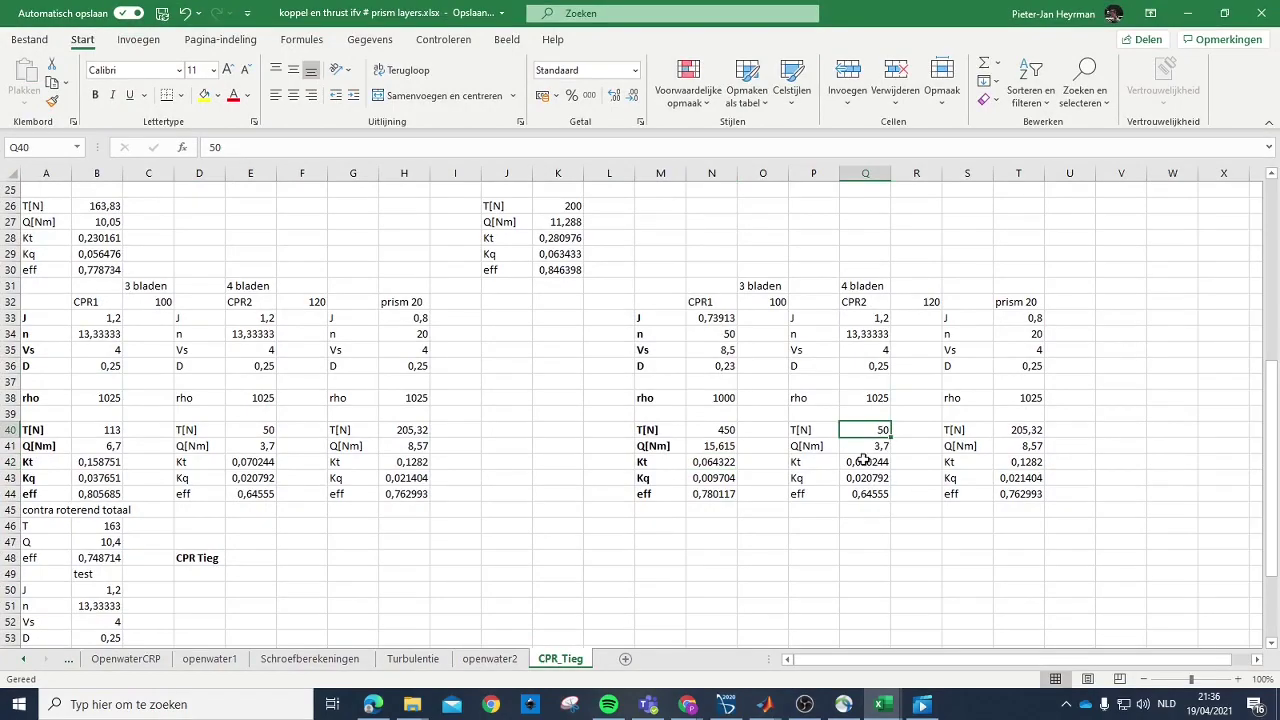
text(43)
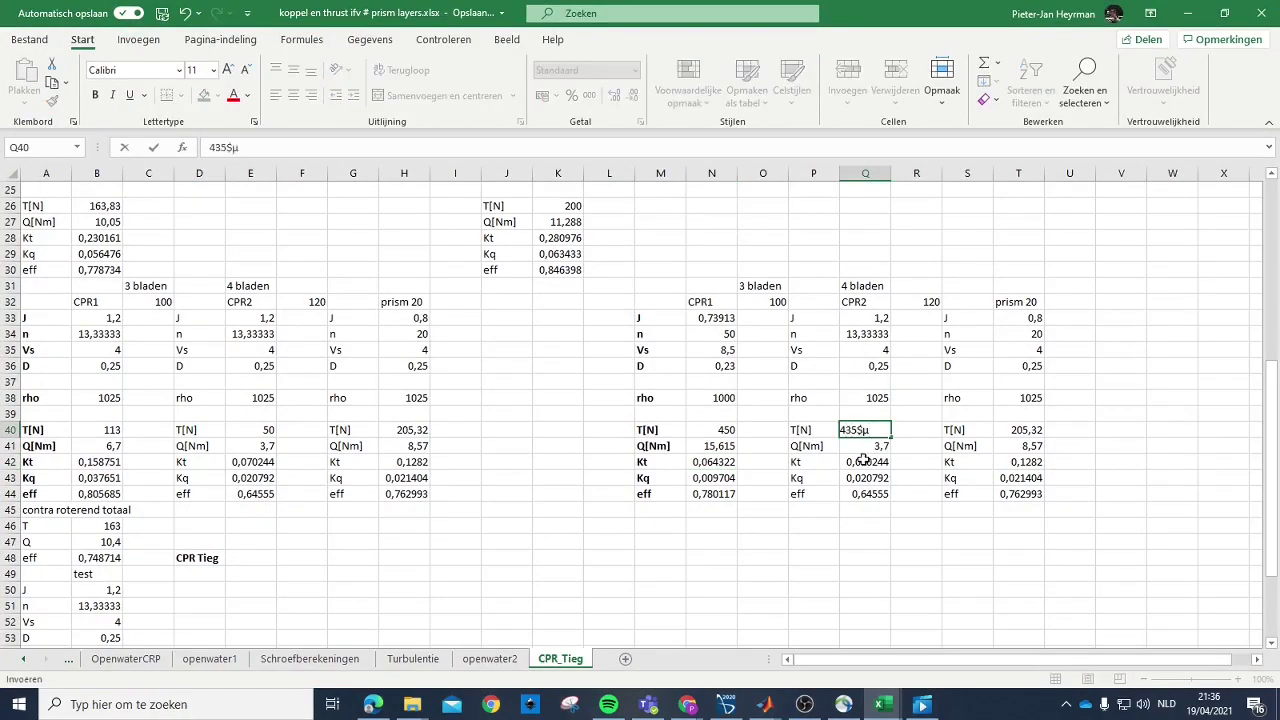
text(5)
key(Return)
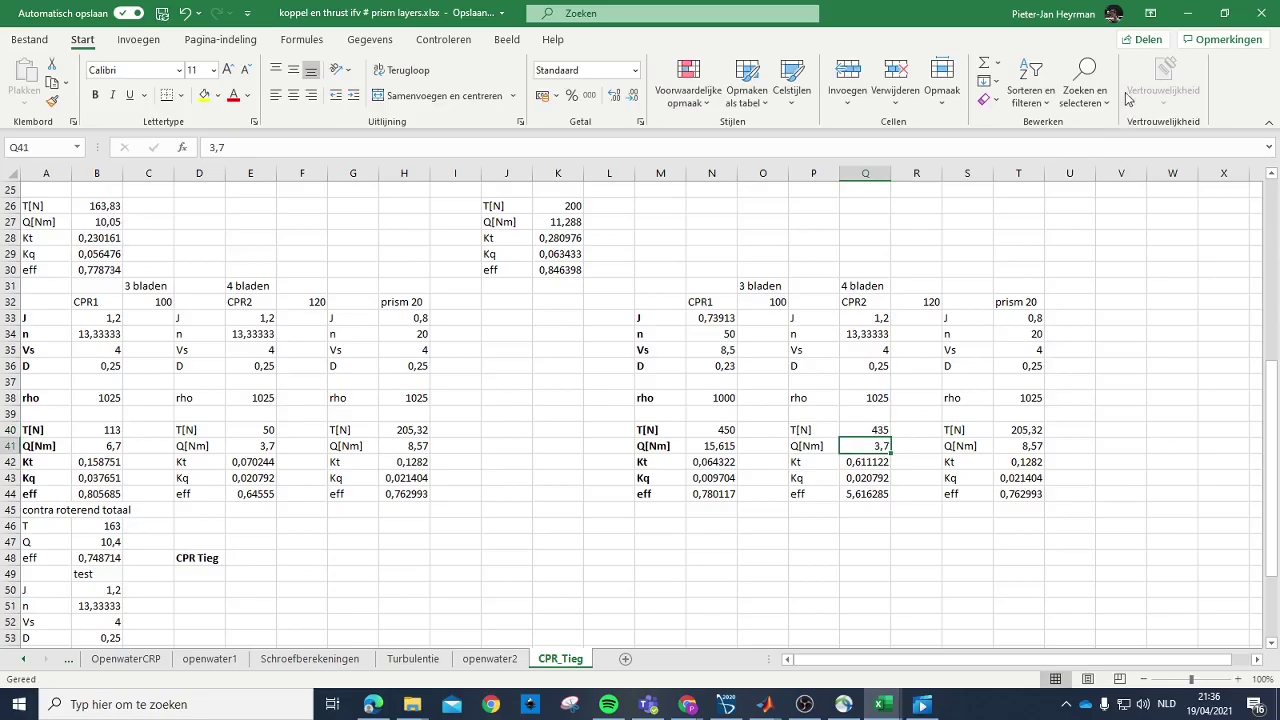
Step: Switch to STAR-CCM+, view the Moment 1 plot, and run the Moment 1 and Thrust 1 reports to read their monitor values
click(1187, 13)
mouse_move(880, 704)
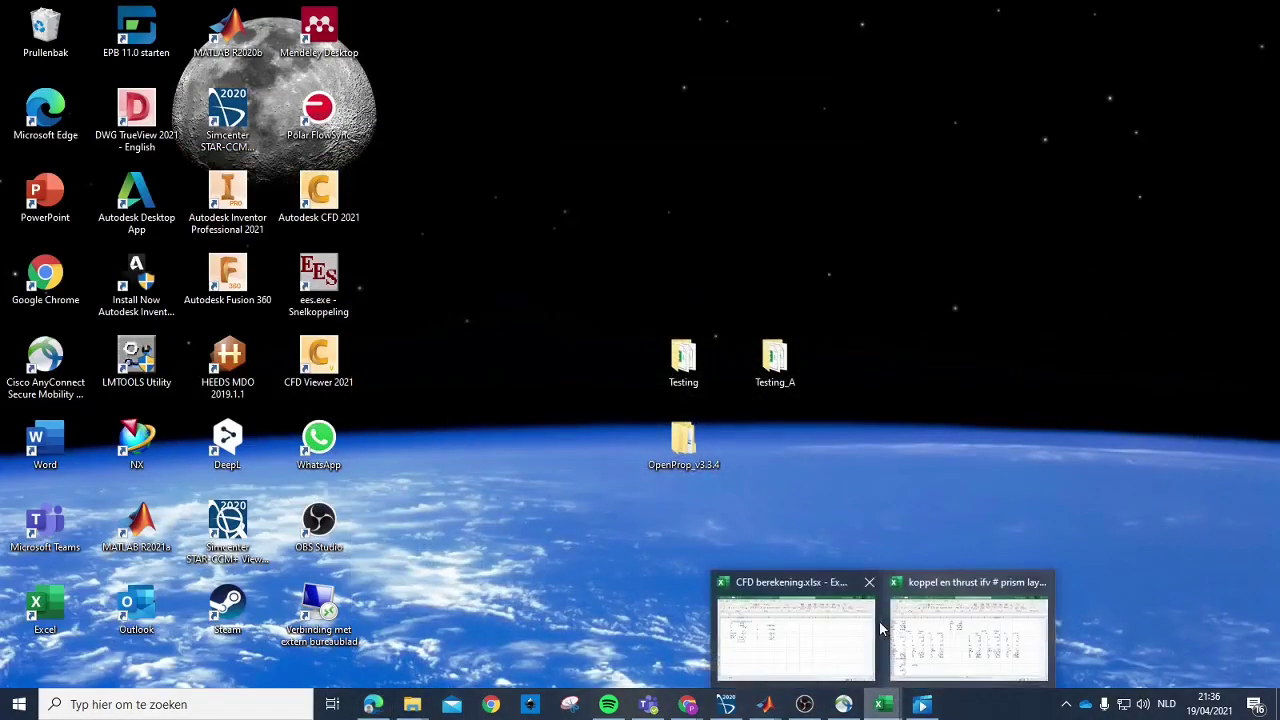
mouse_move(798, 624)
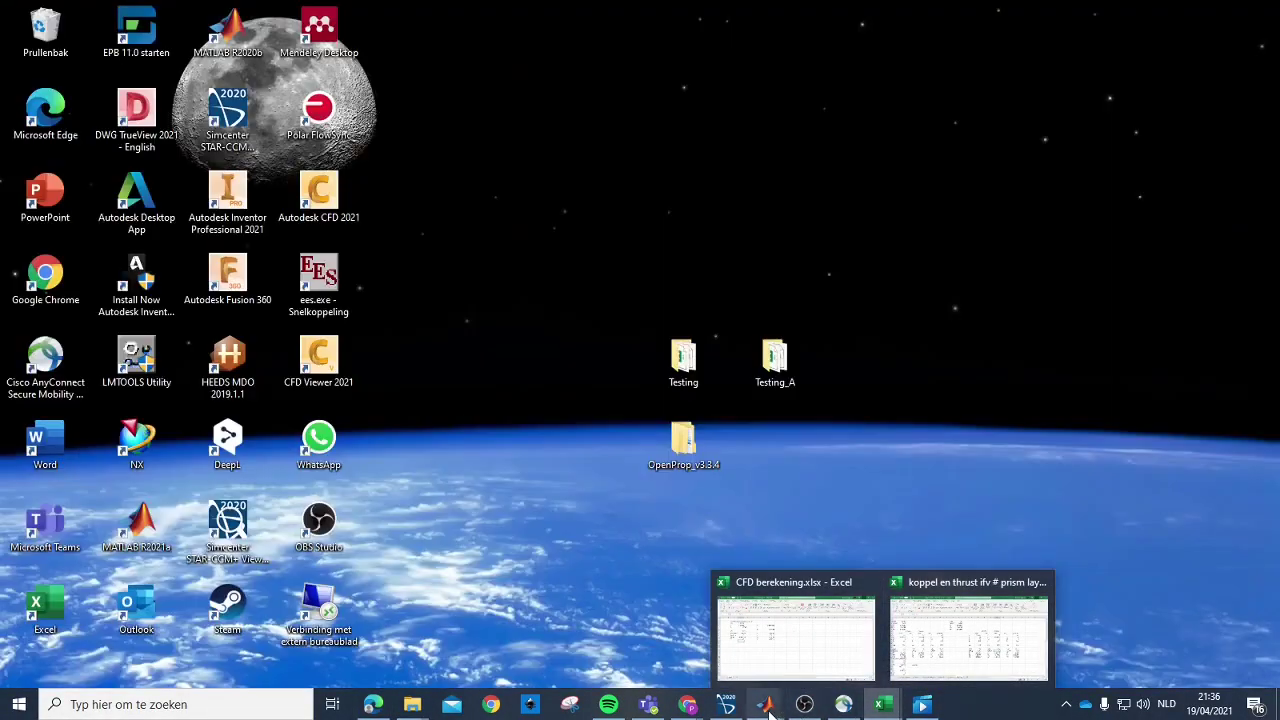
click(726, 704)
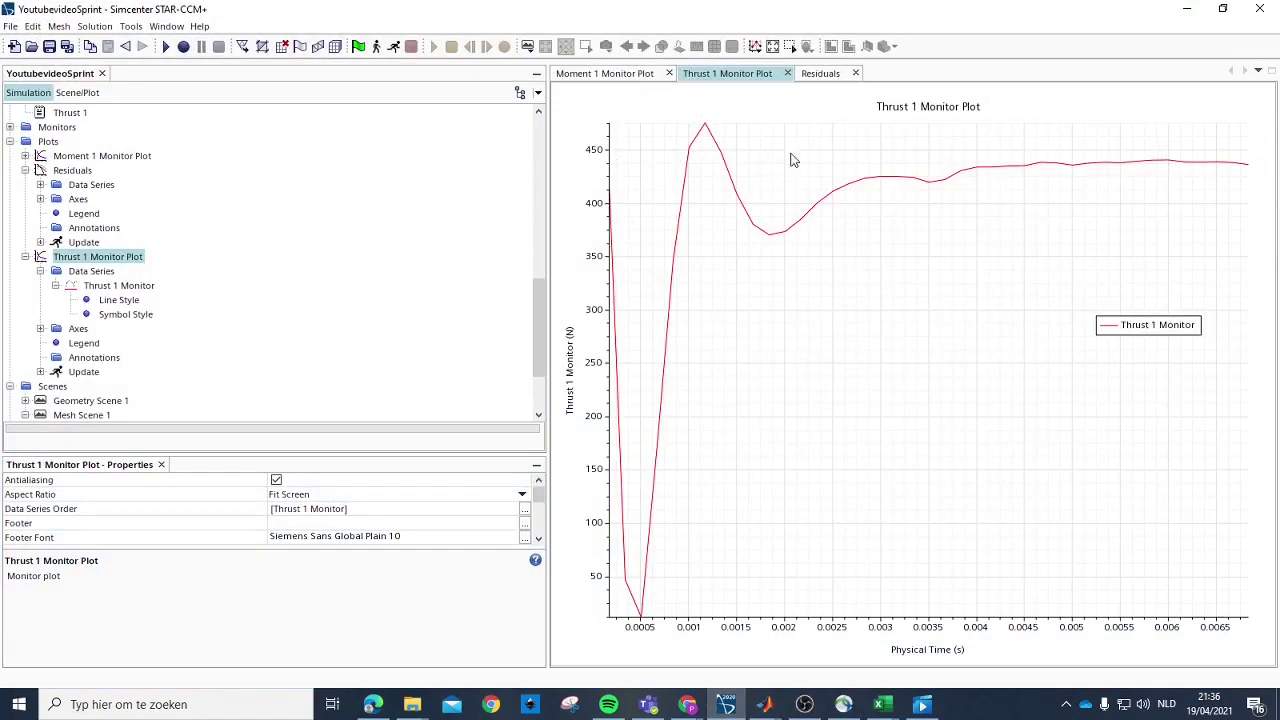
click(614, 76)
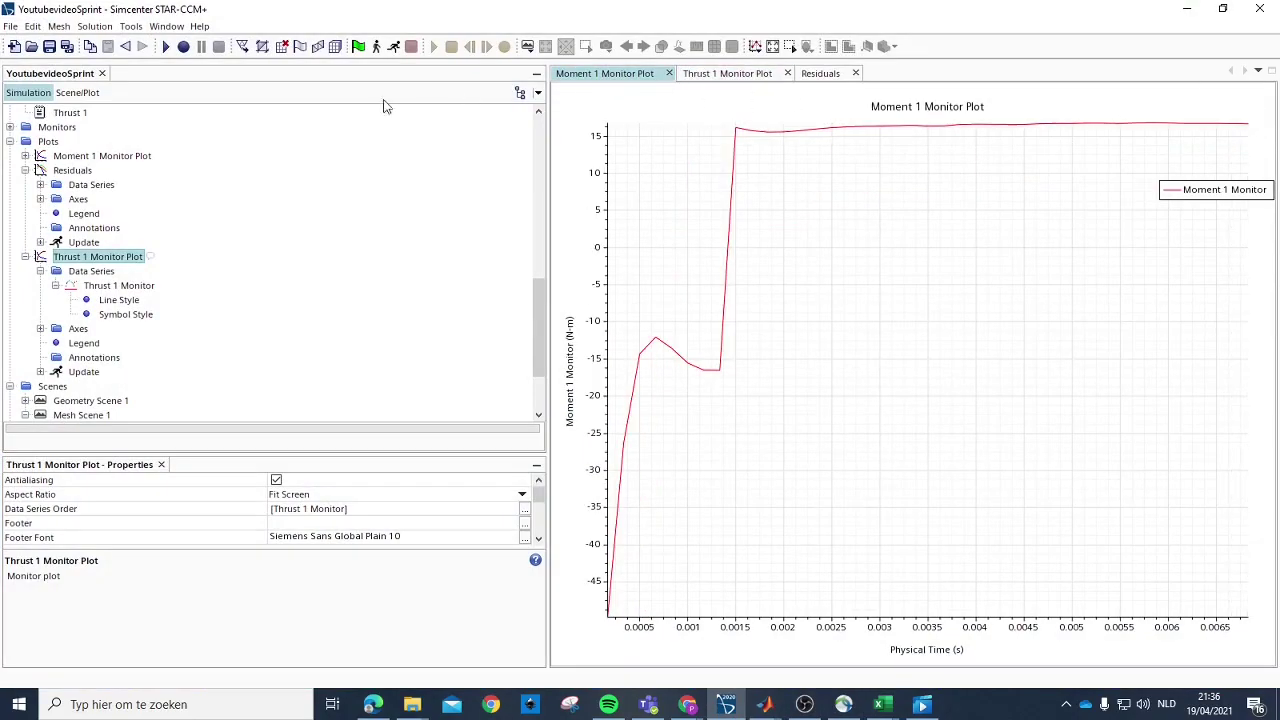
scroll(86, 232, up, 2)
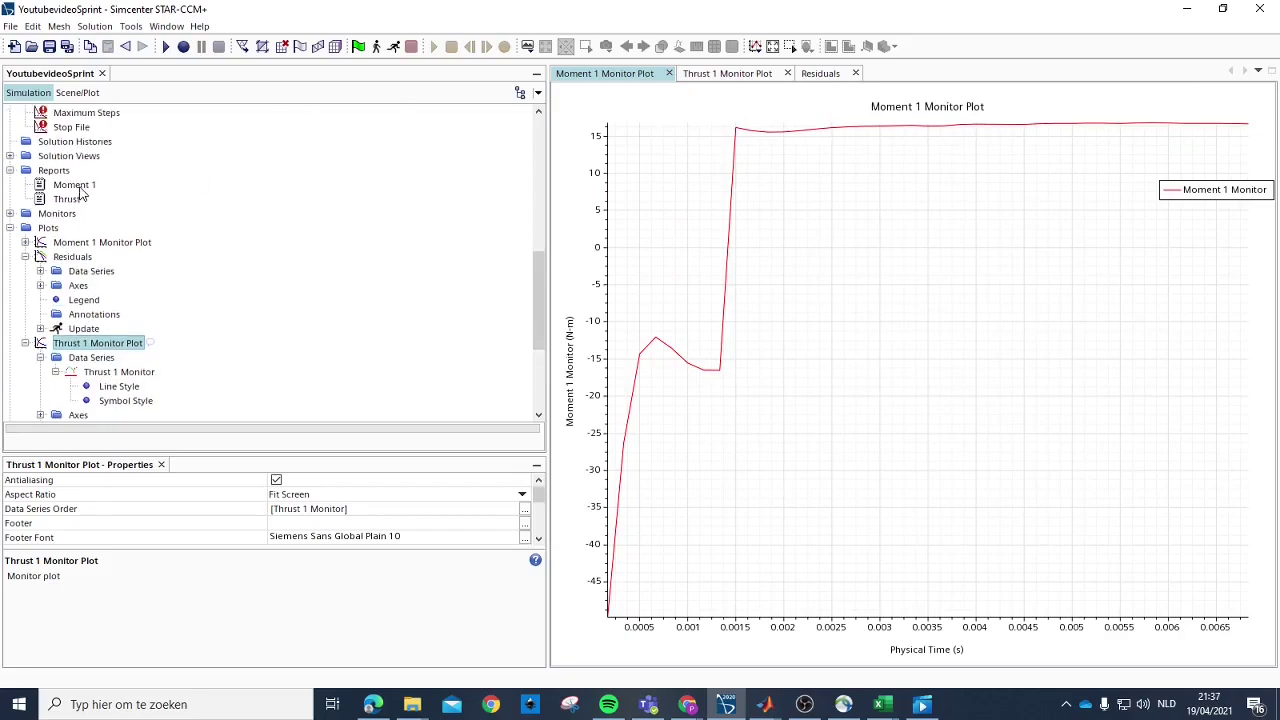
double_click(80, 187)
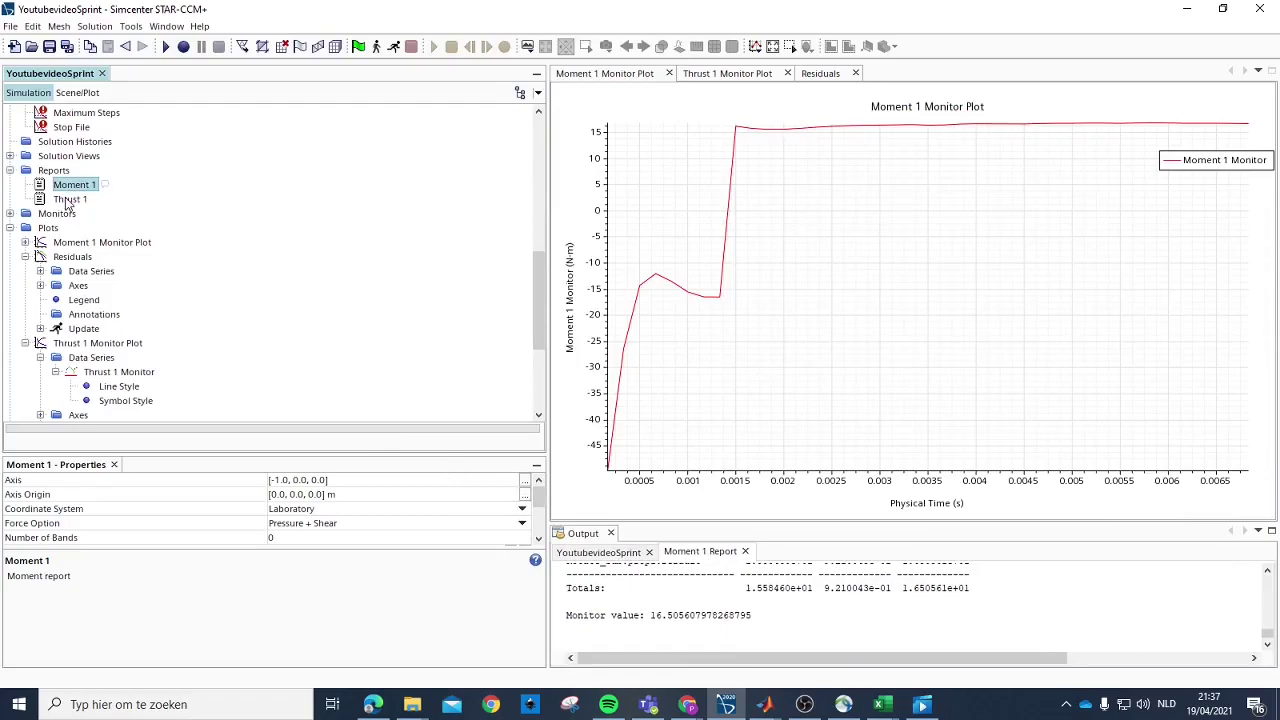
double_click(72, 200)
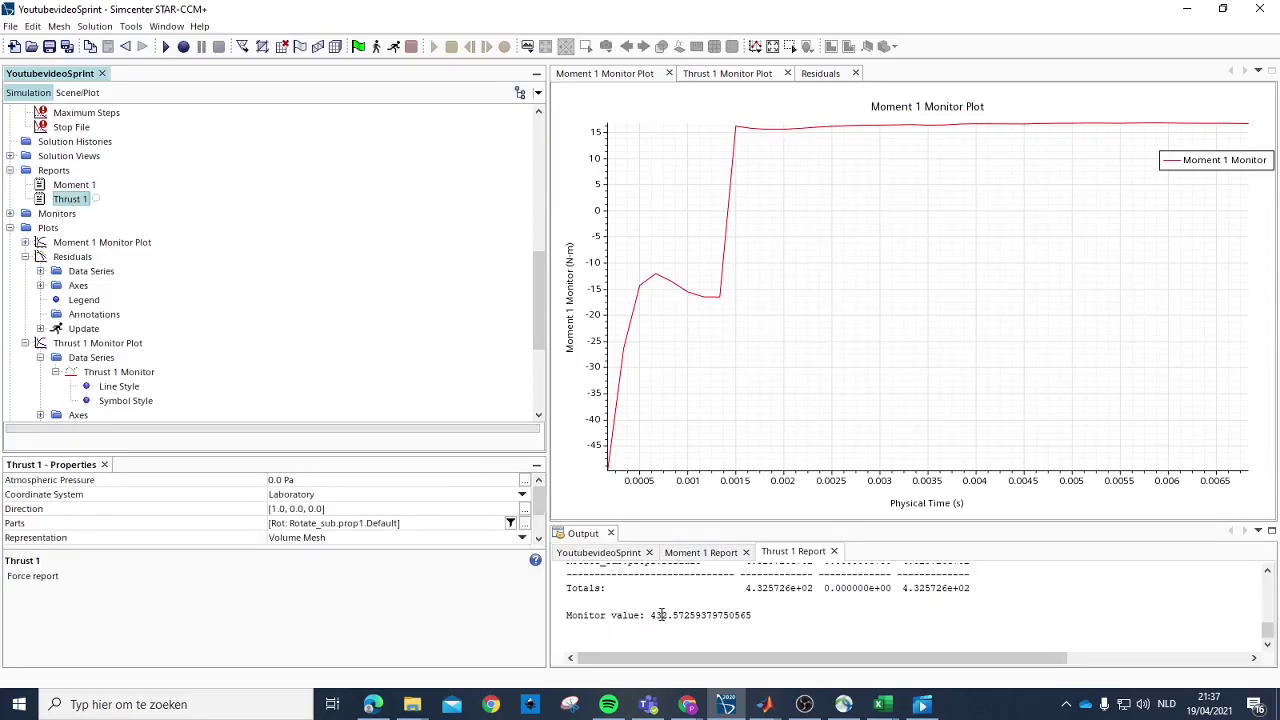
mouse_move(882, 704)
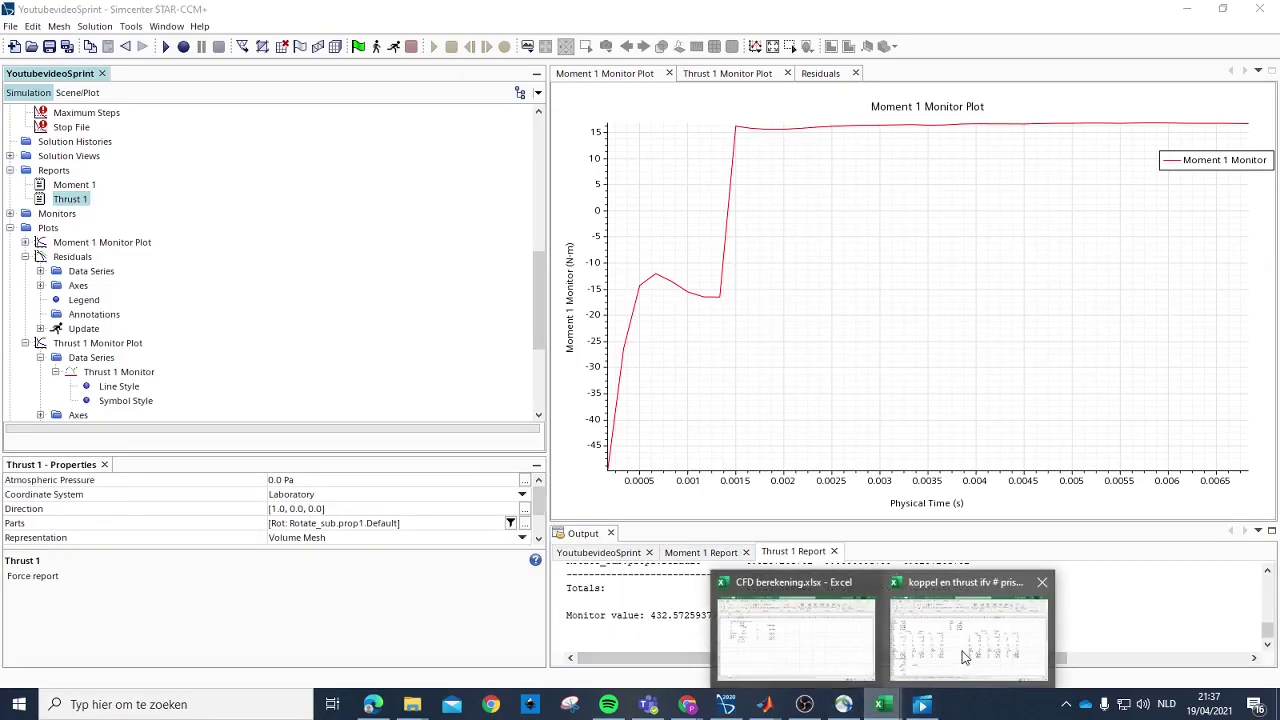
Step: Switch to the koppel en thrust workbook in Excel and set the copied CPR2 table's T to 432,6 N
click(965, 657)
click(878, 436)
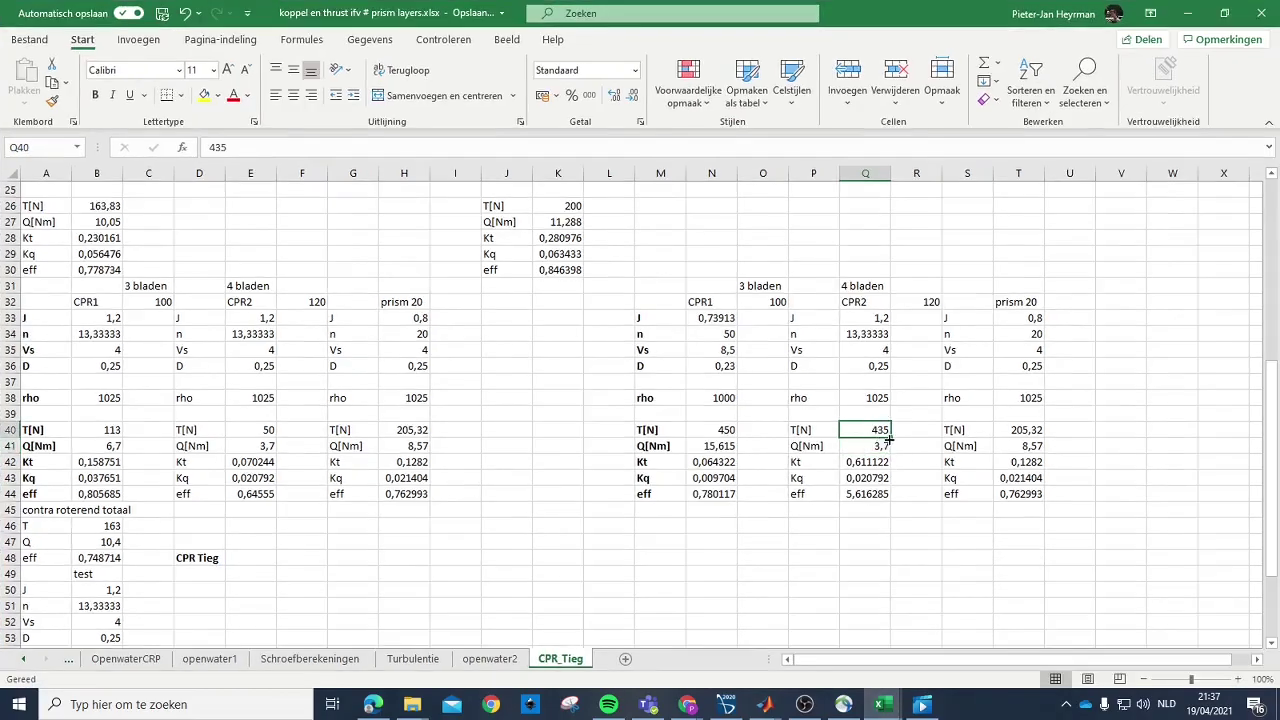
text(4)
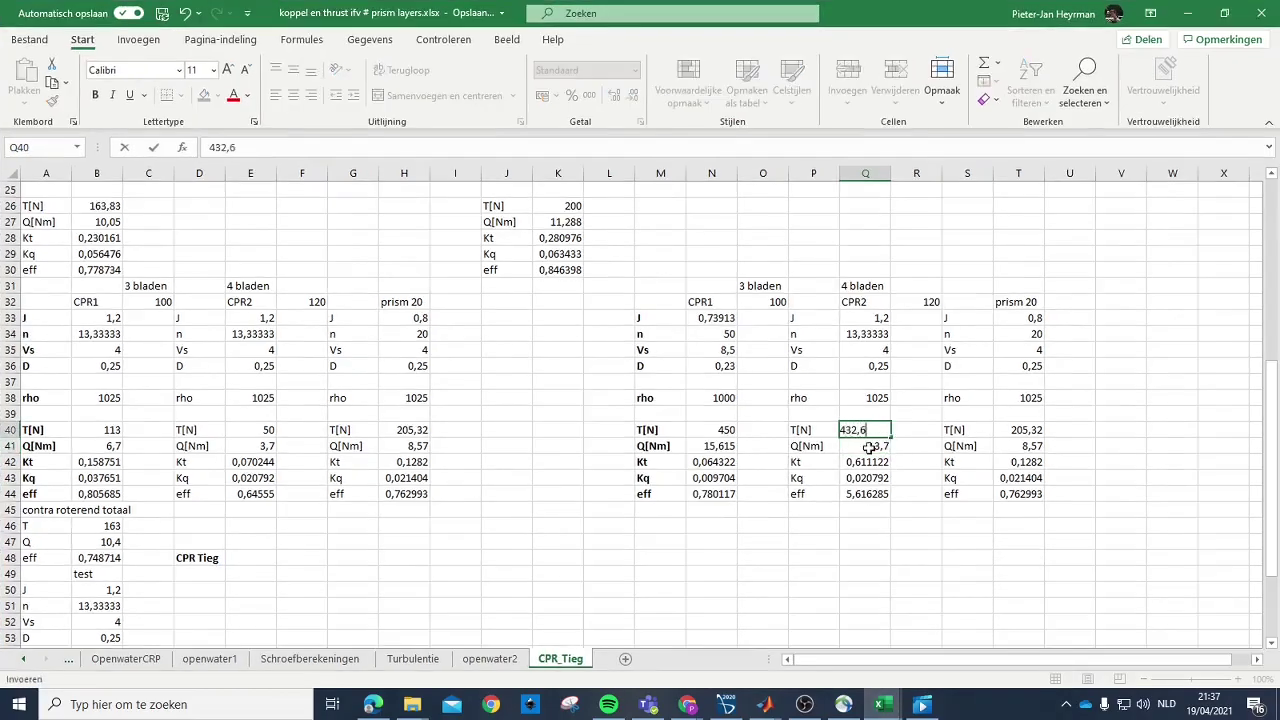
key(Return)
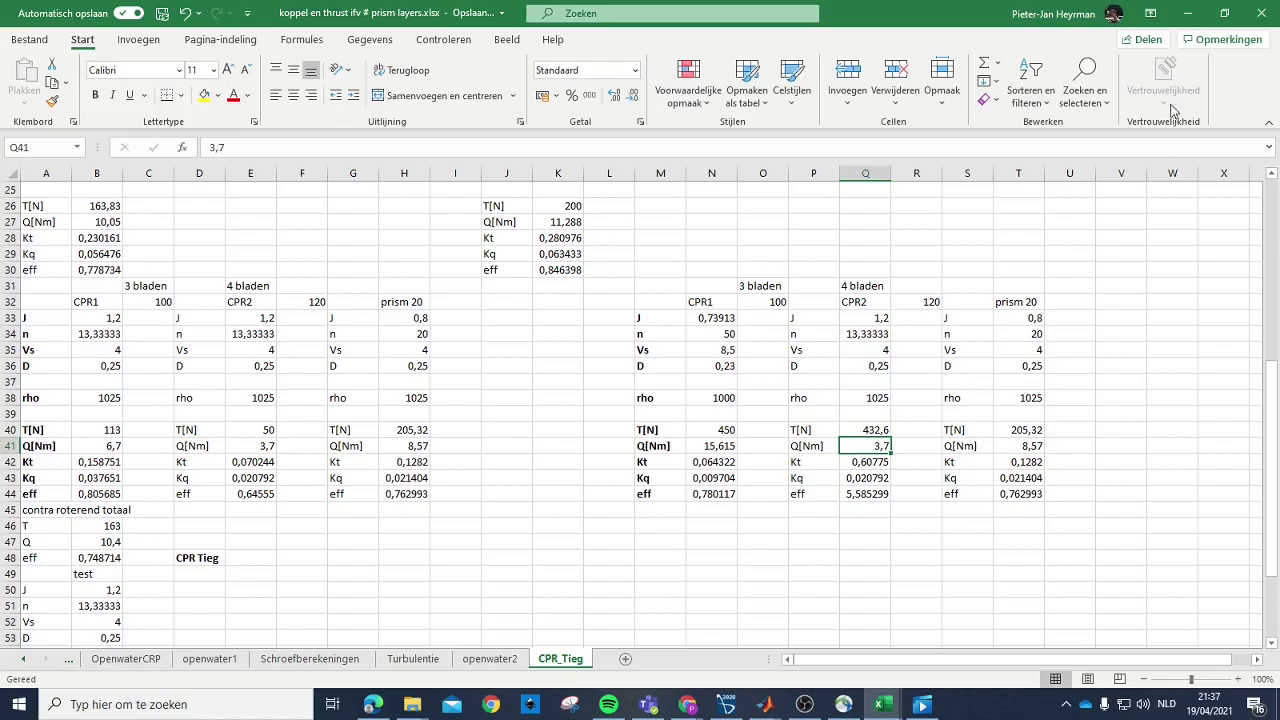
Step: Check the Moment 1 report's monitor value in STAR-CCM+ and set the copied CPR2 table's Q to 16,5 Nm in Excel
click(1187, 13)
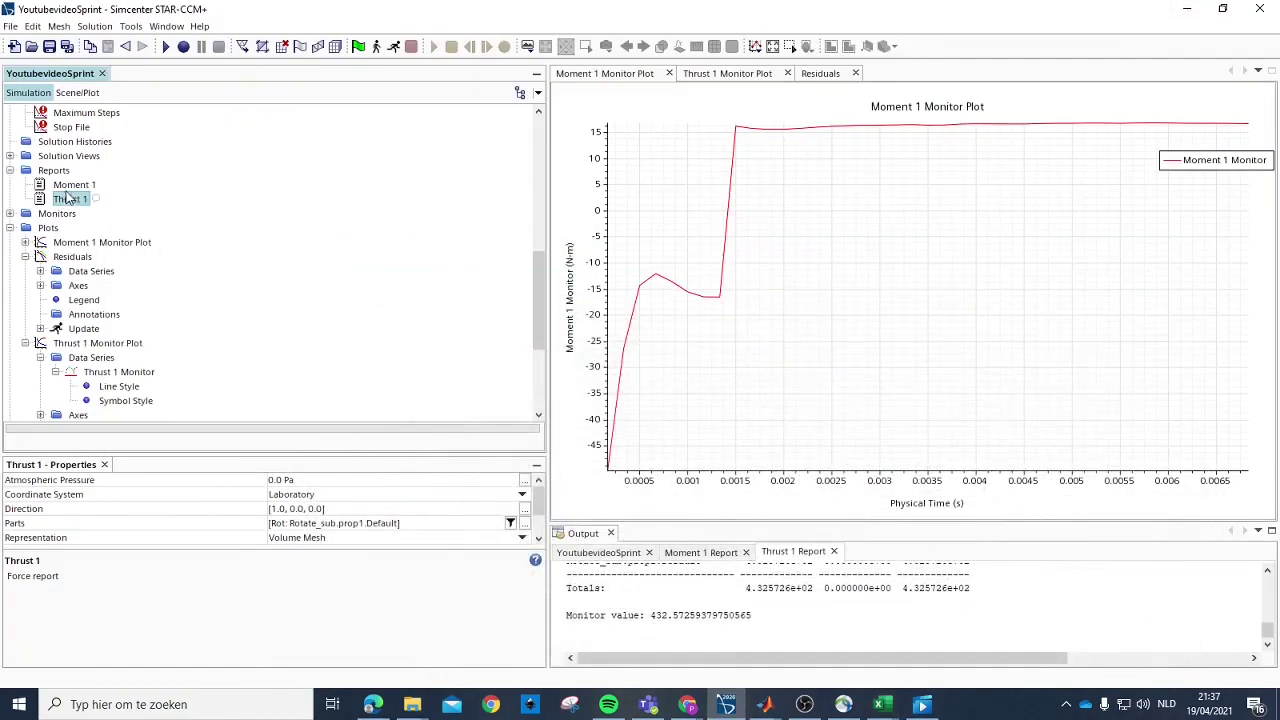
click(703, 552)
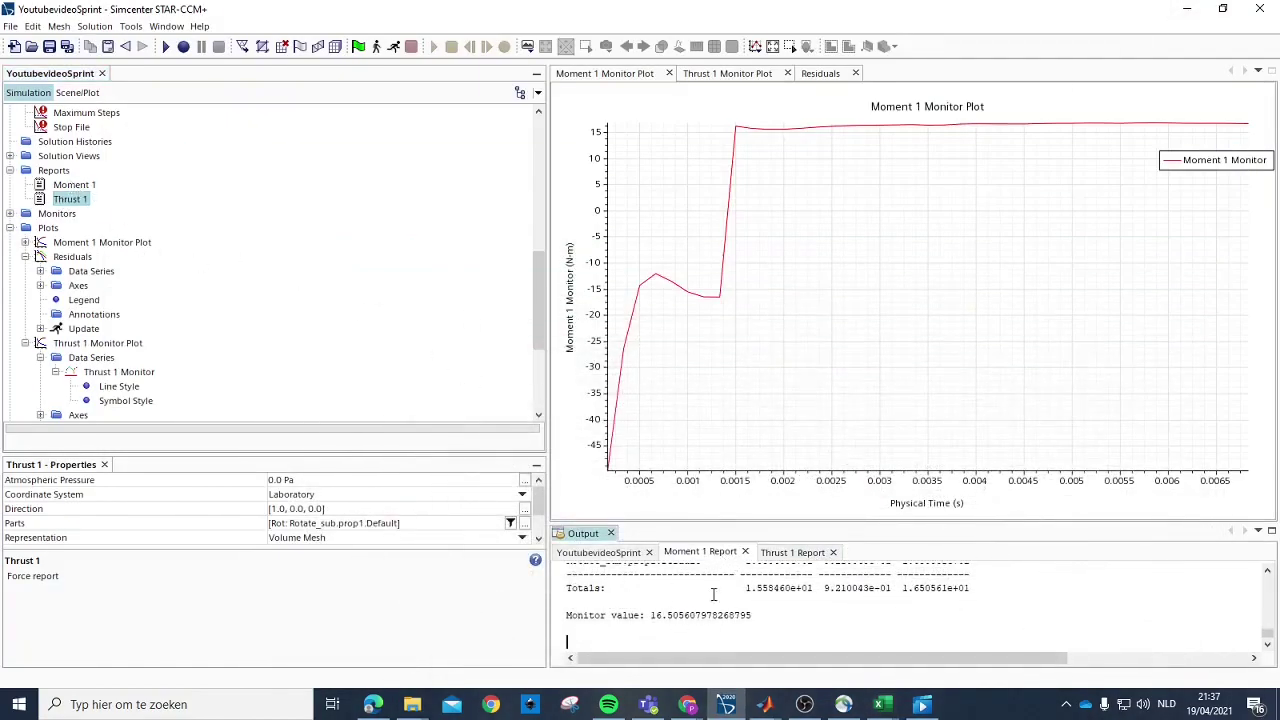
click(1187, 9)
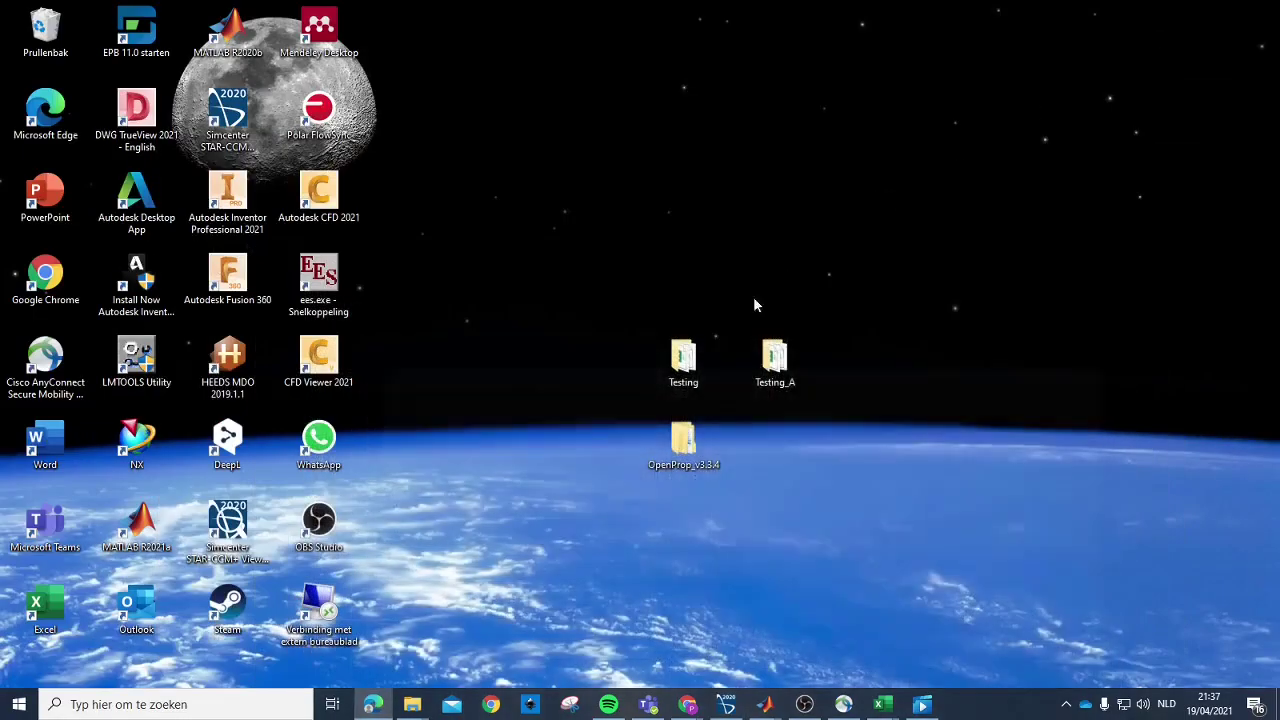
mouse_move(882, 704)
click(960, 650)
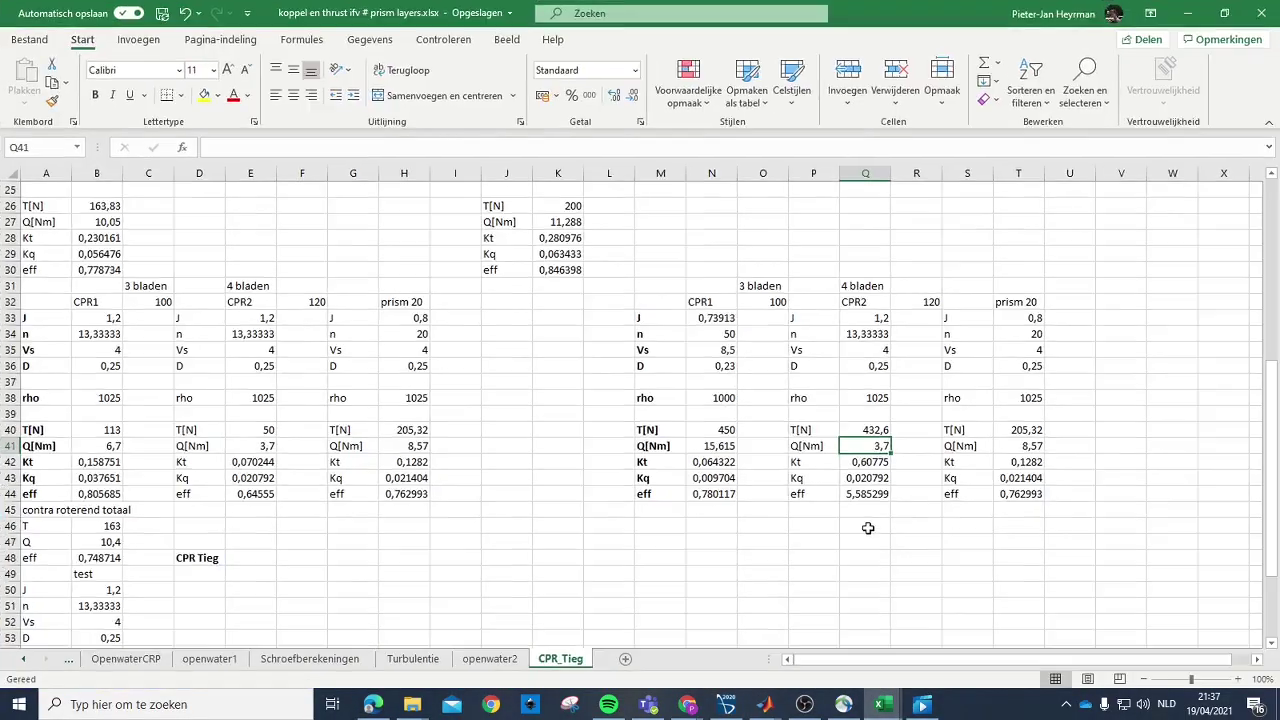
text(16,5)
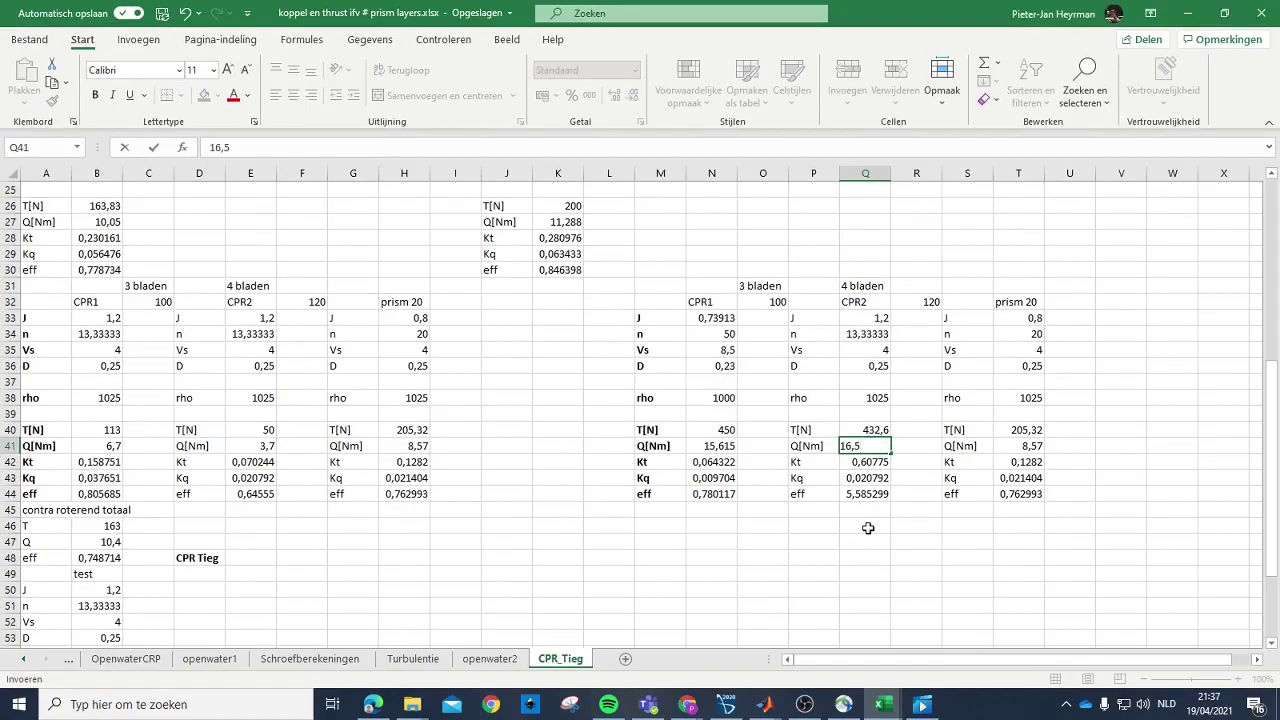
key(Return)
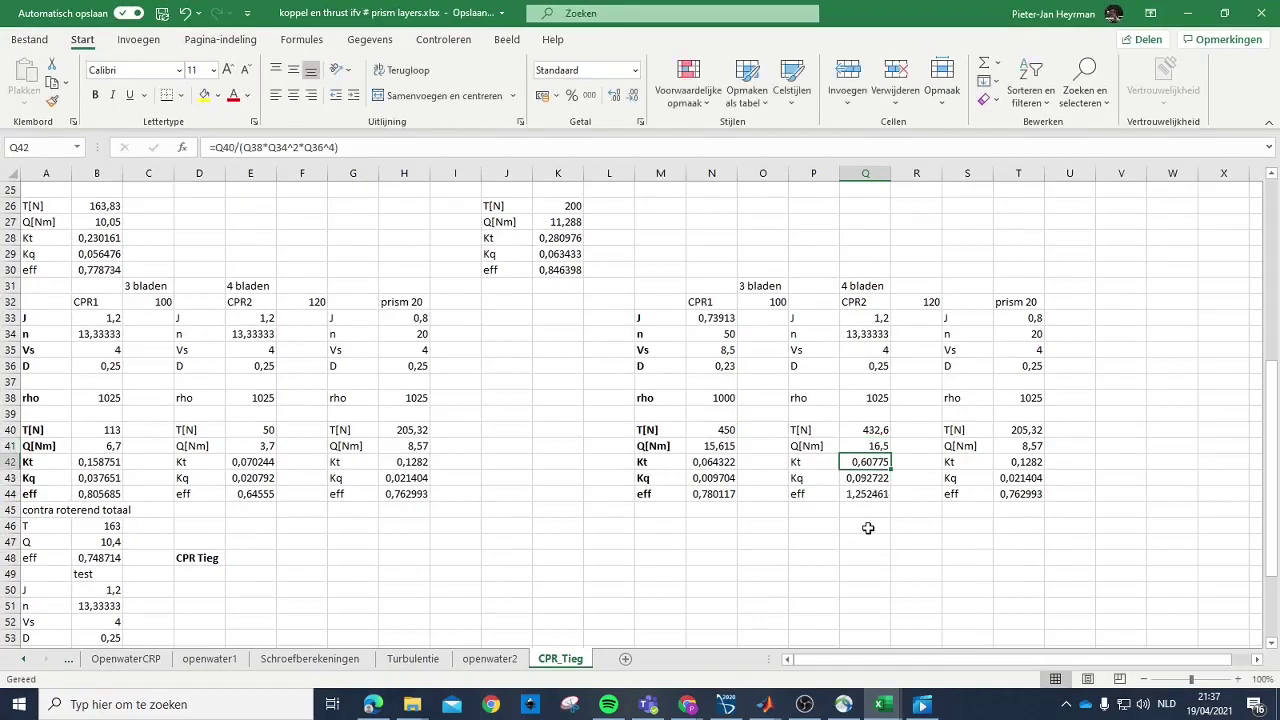
Step: Set the copied CPR2 table's n to =3000/60, its D to 0,23 and its Vs to 8,5
click(866, 334)
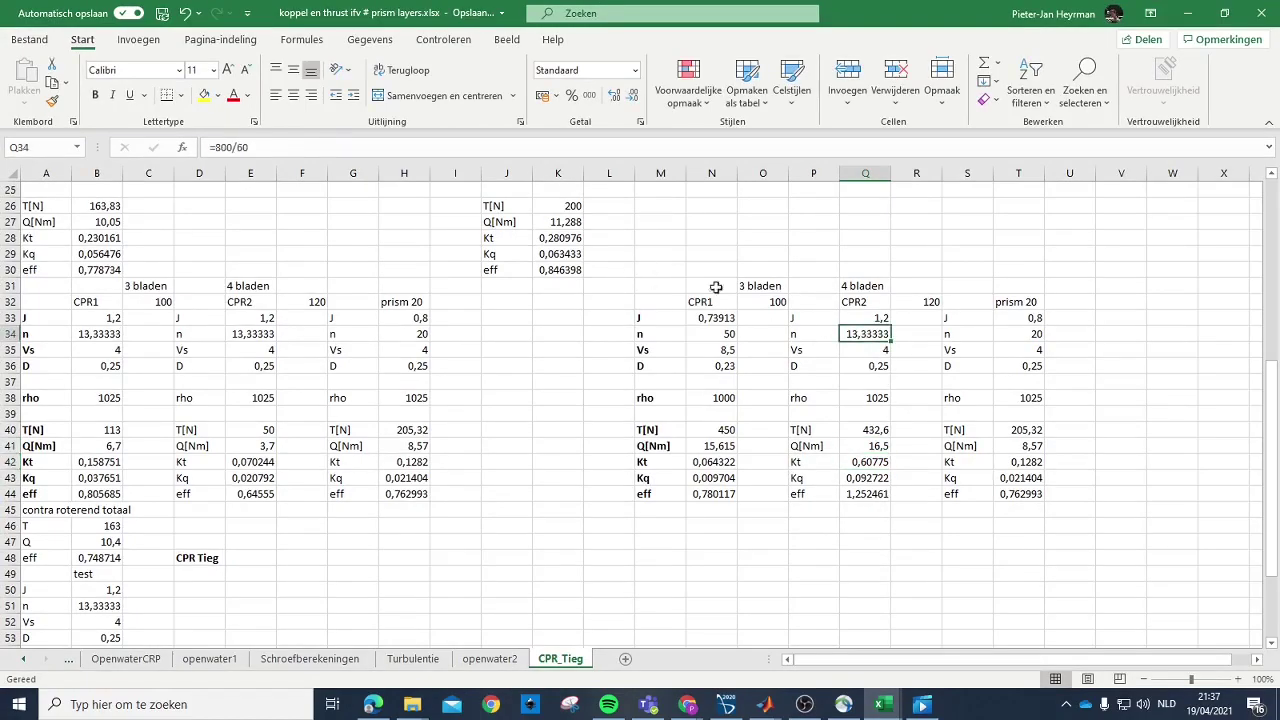
click(217, 147)
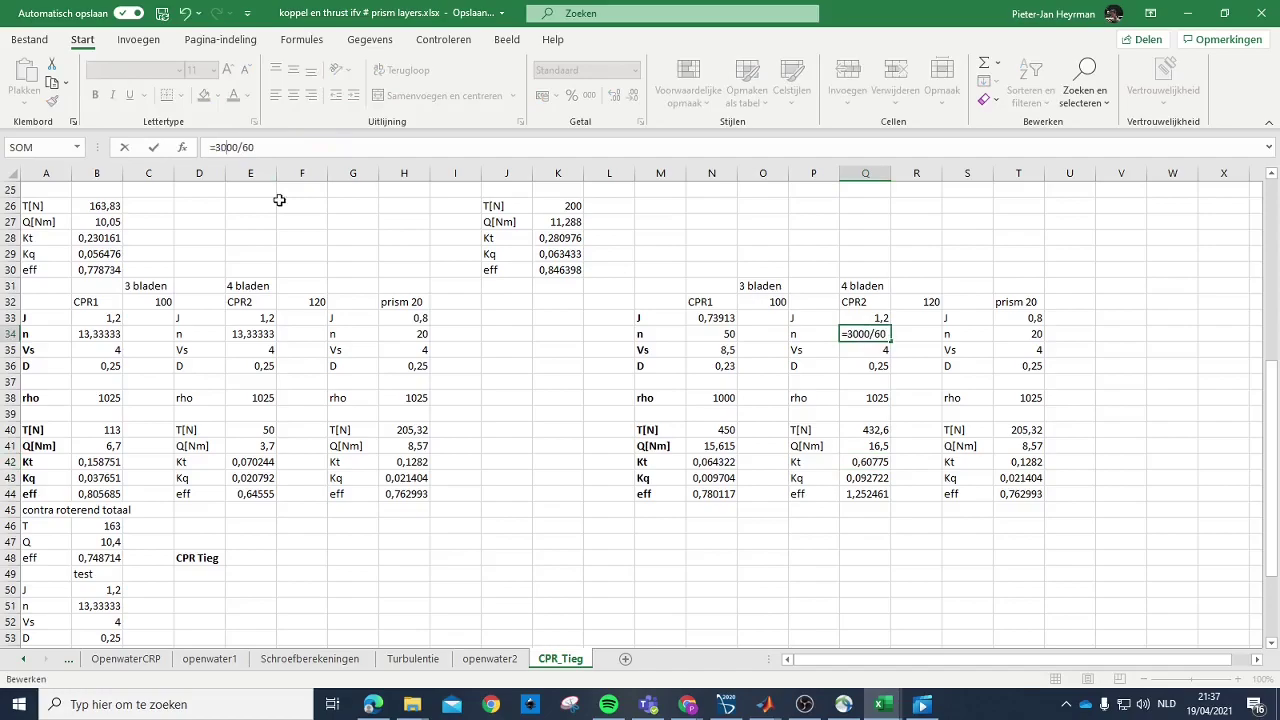
key(Return)
click(876, 378)
click(877, 367)
text(0)
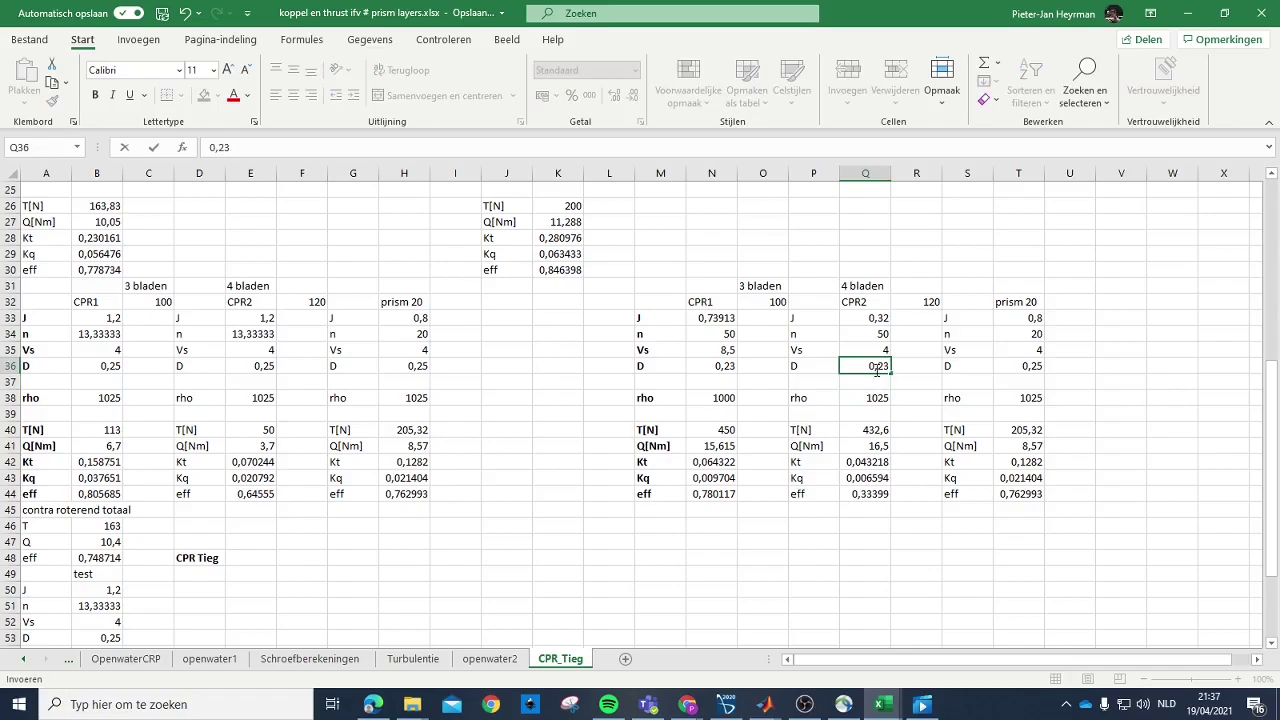
key(Up)
text(8,5)
key(Return)
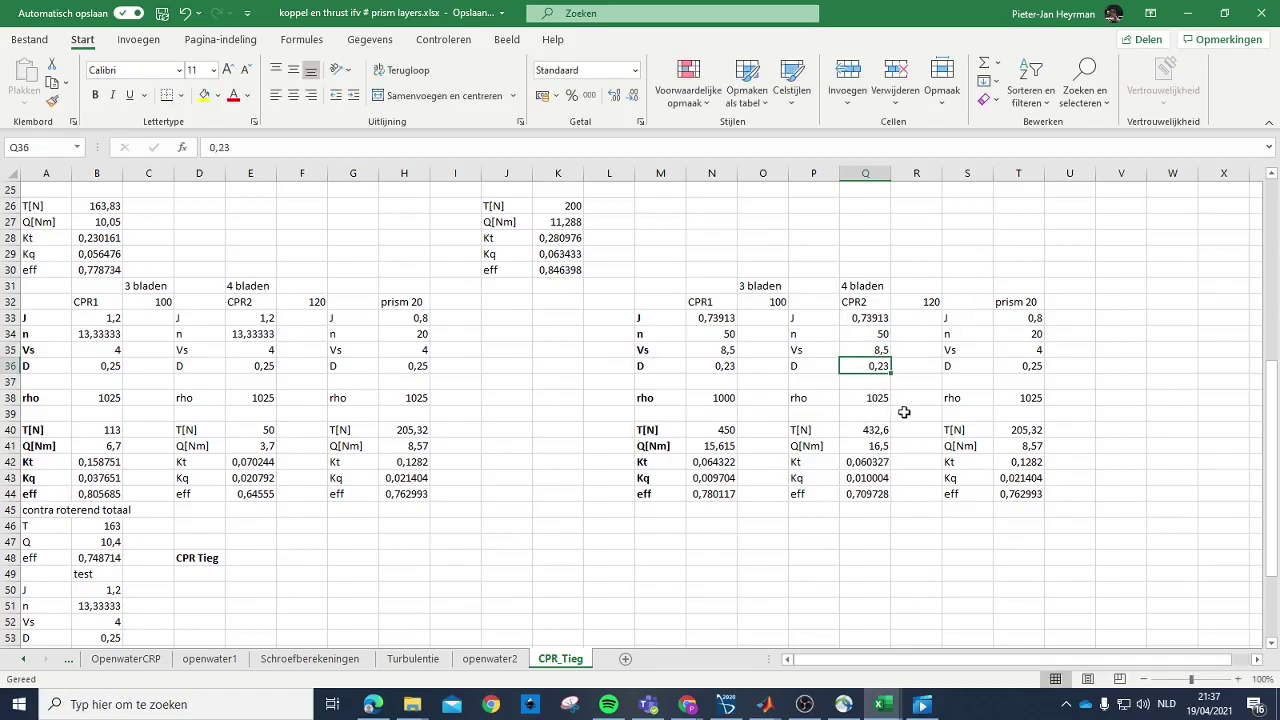
Step: Compare the copied CPR2 table's T, Q, Kt, Kq and efficiency with those of the adjacent CPR1 table
scroll(896, 459, down, 1)
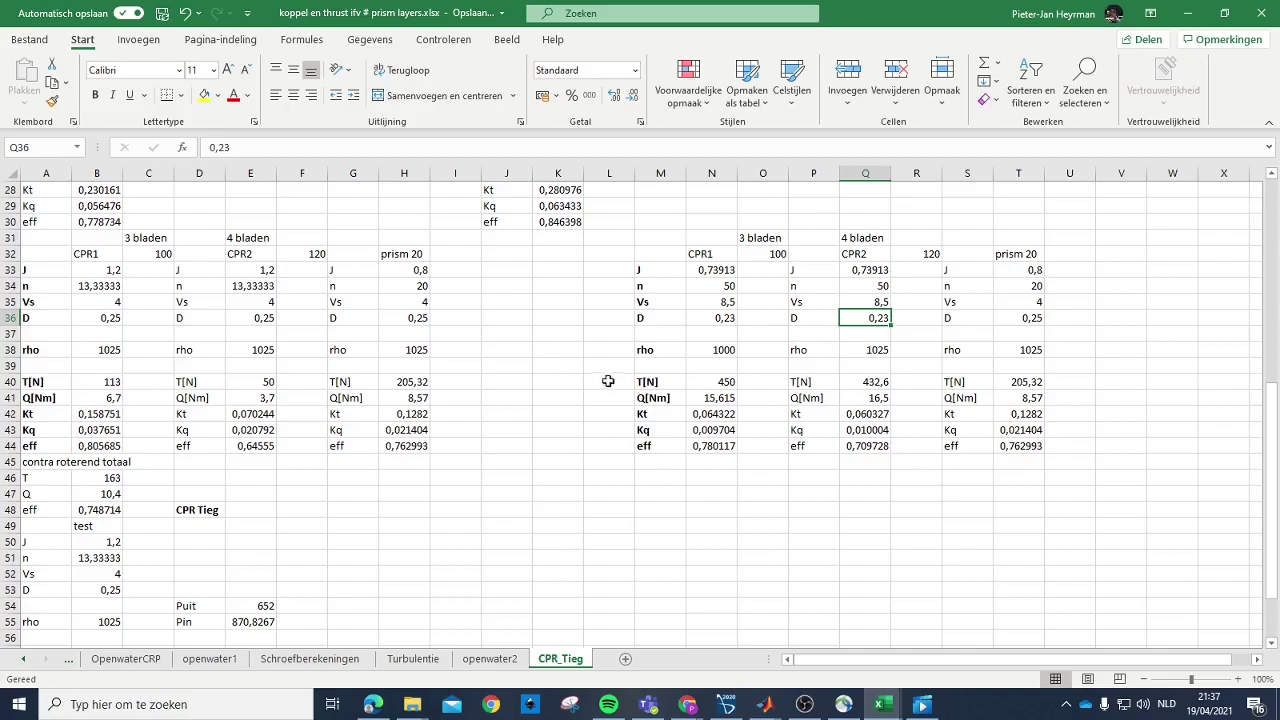
click(870, 384)
click(872, 394)
click(902, 437)
click(592, 377)
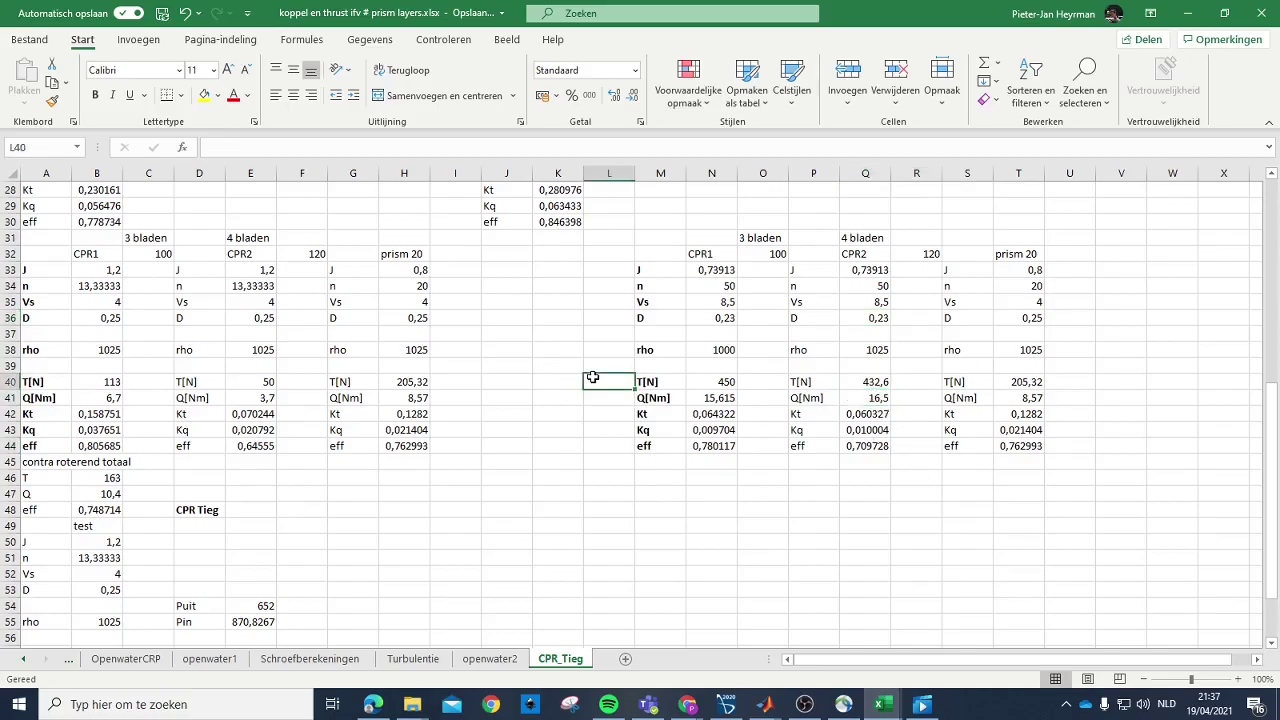
Step: Switch to STAR-CCM+ and compare the Moment 1 and Thrust 1 monitor plots
click(1187, 13)
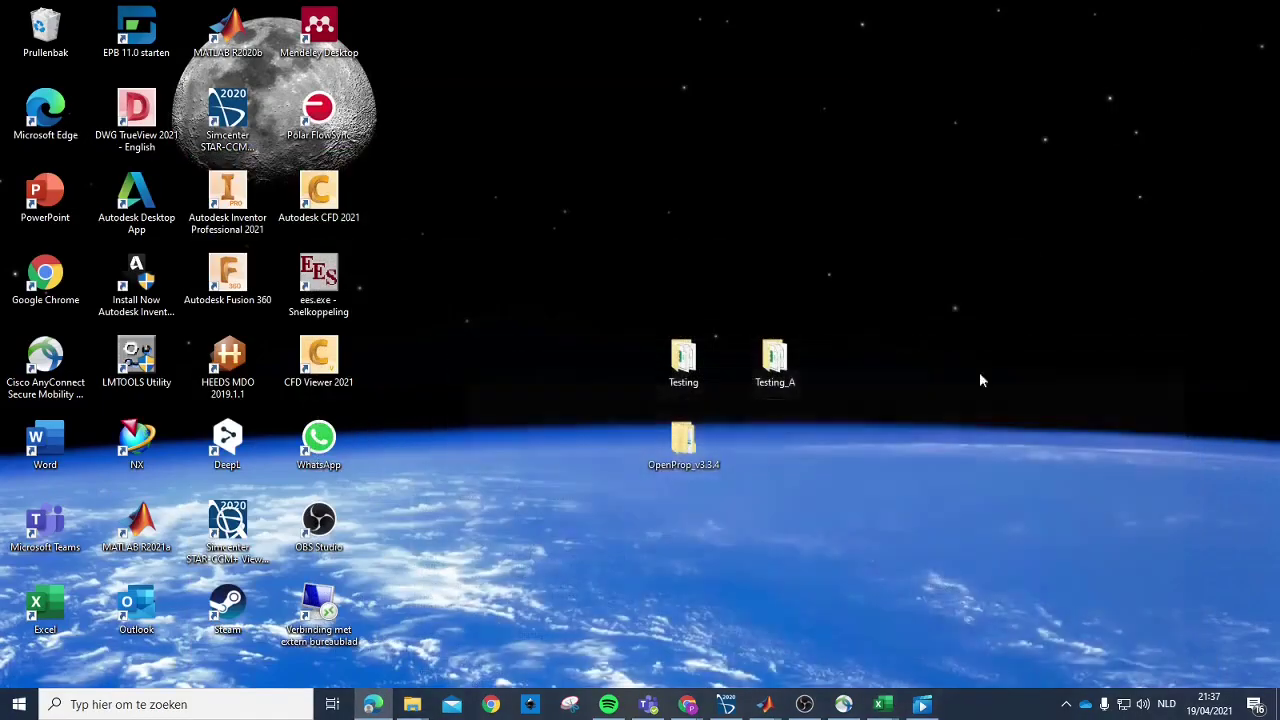
click(735, 702)
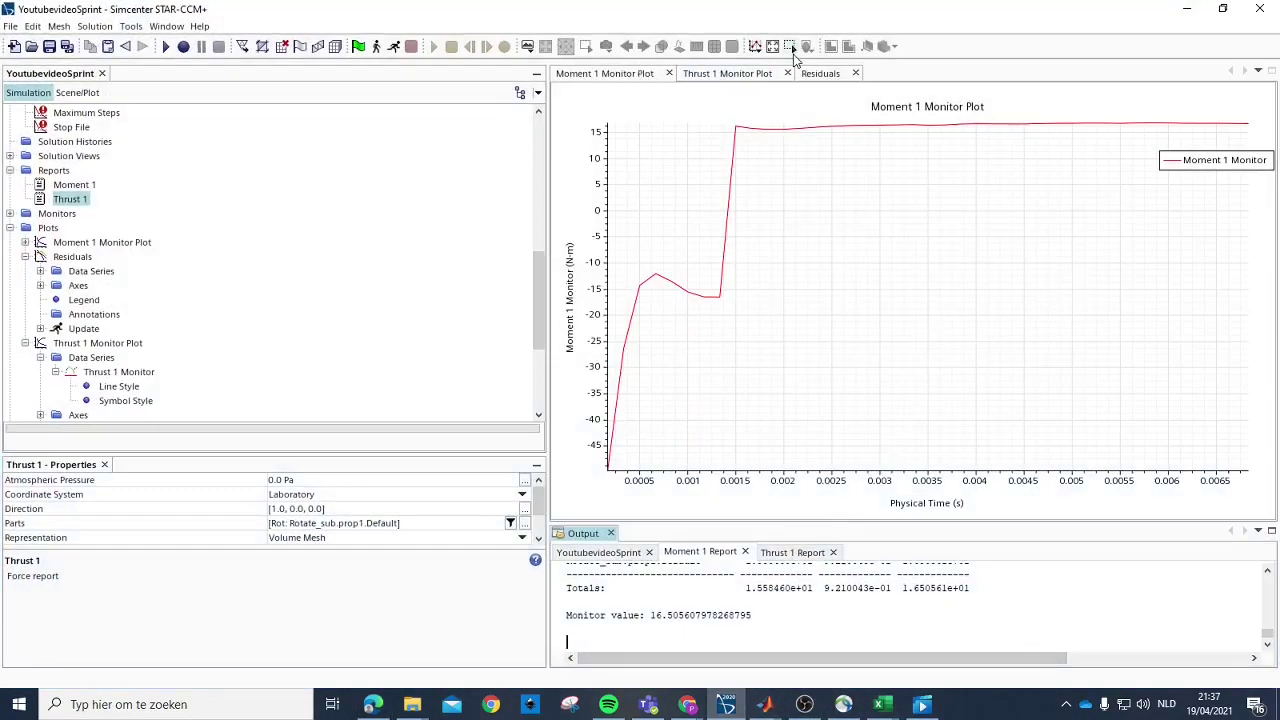
click(690, 74)
click(607, 77)
click(692, 78)
click(610, 78)
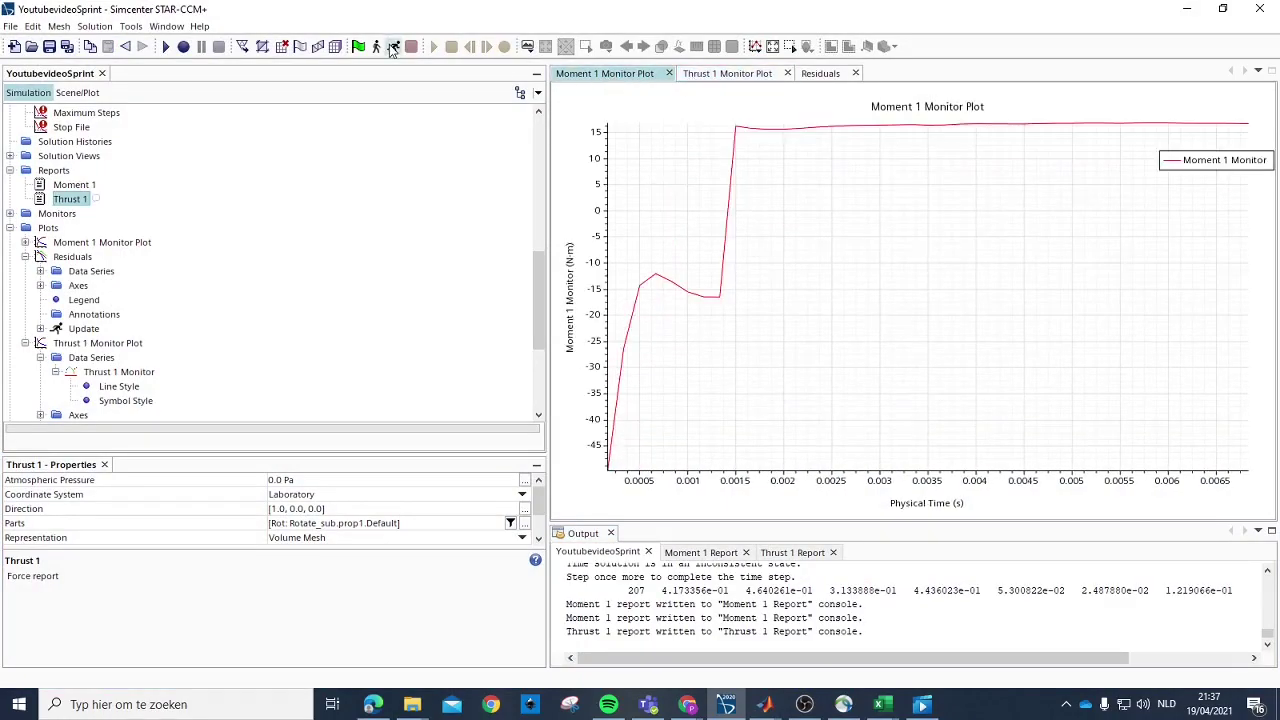
Step: Resume the simulation run and move the Thrust 1 plot's legend further left, into the empty area below the curve
click(392, 47)
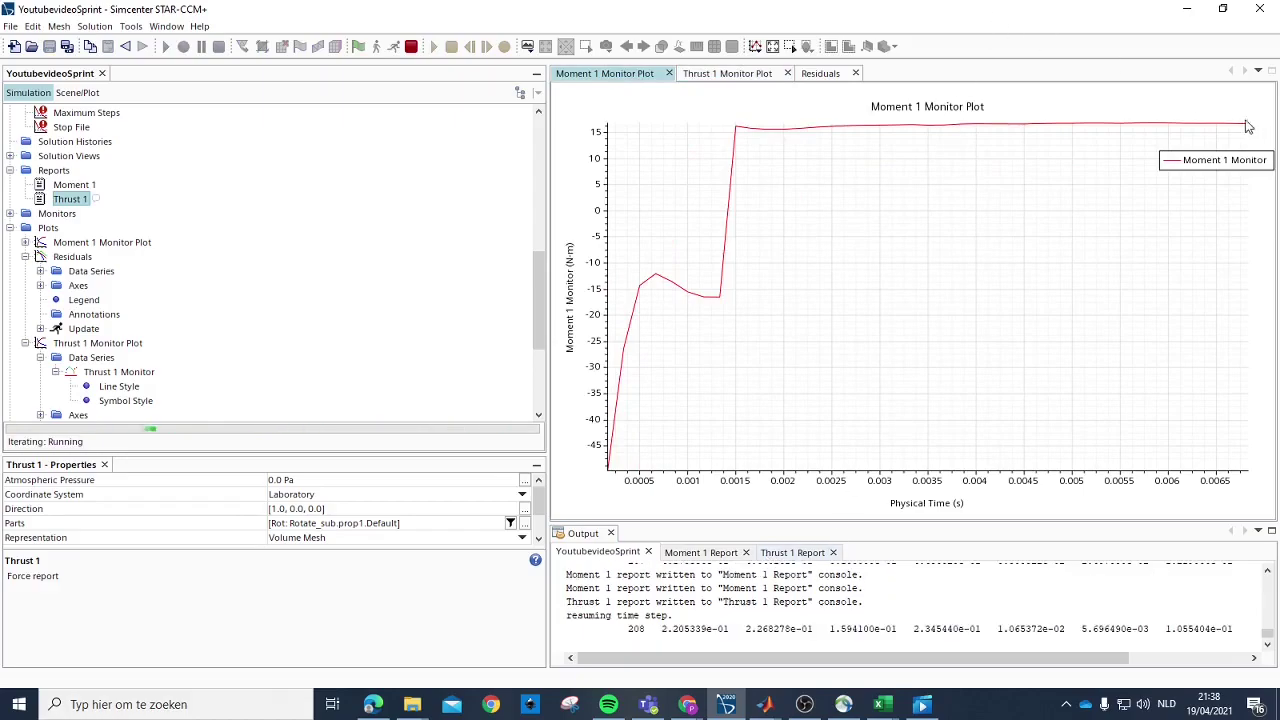
click(716, 78)
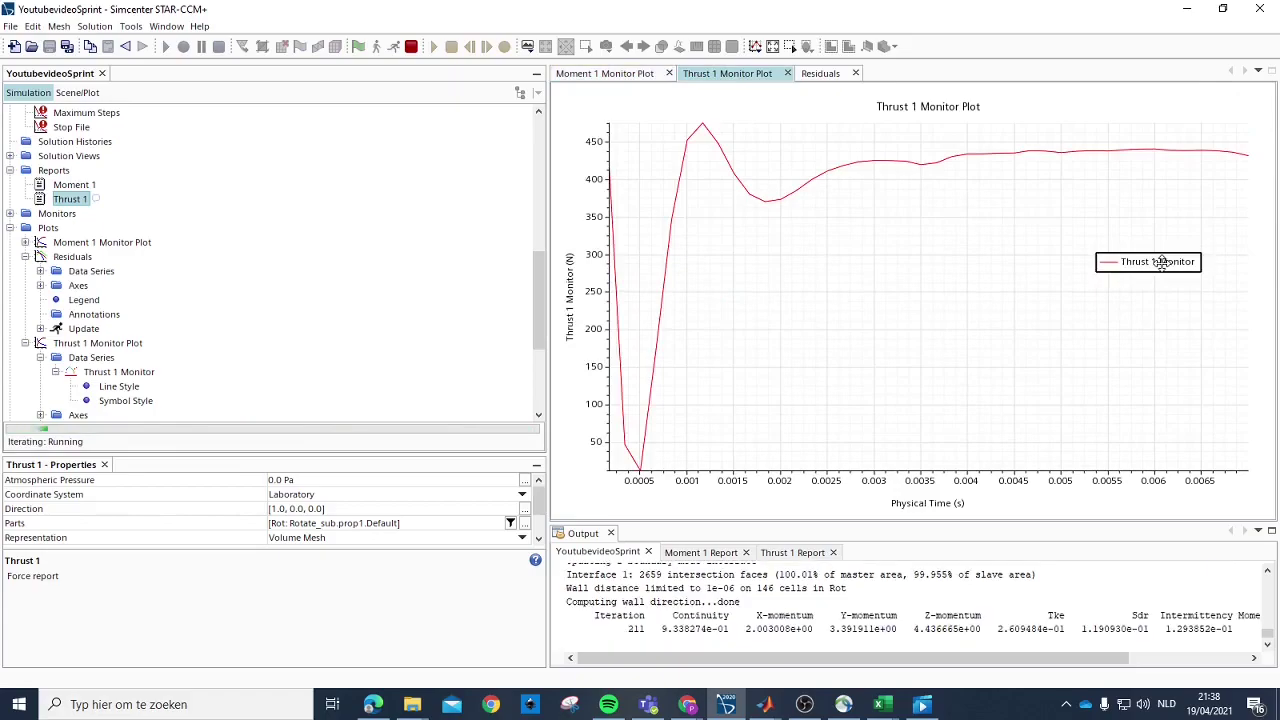
drag(1160, 262, 1043, 284)
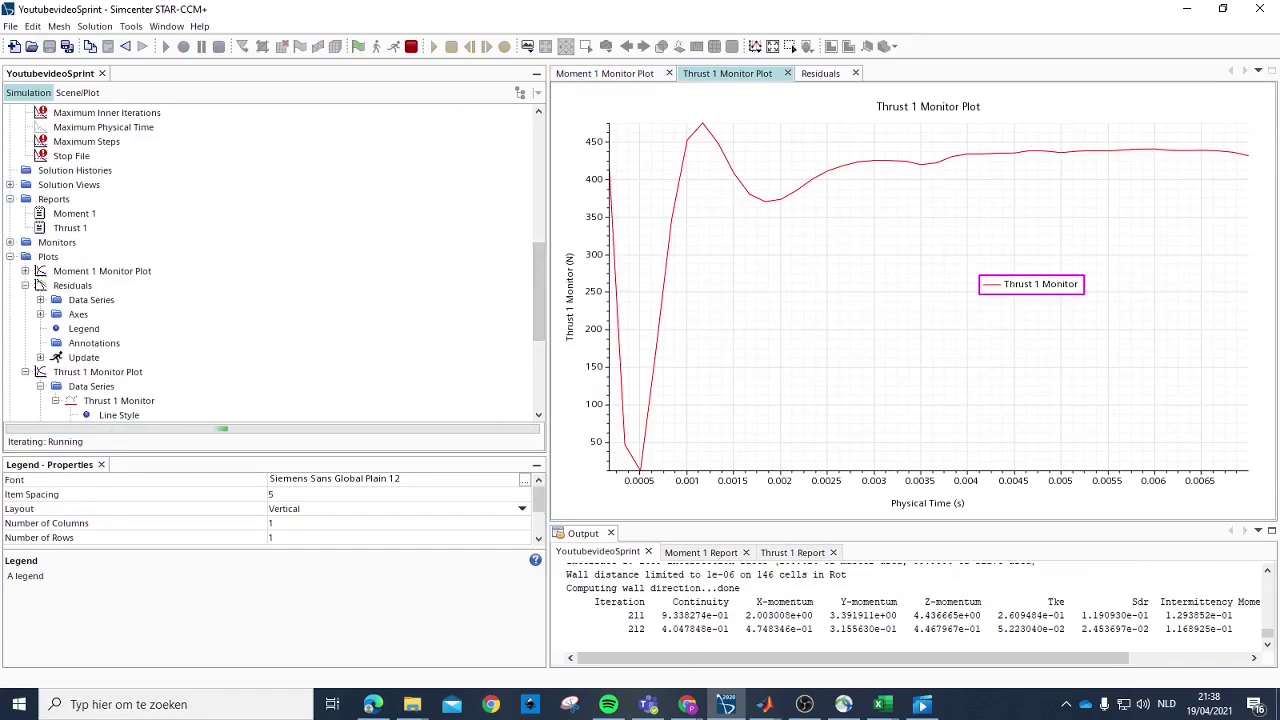
Step: Collapse the Plots, Reports, Scenes, Stopping Criteria and Geometry branches of the simulation tree and show the Moment 1 monitor plot
click(10, 256)
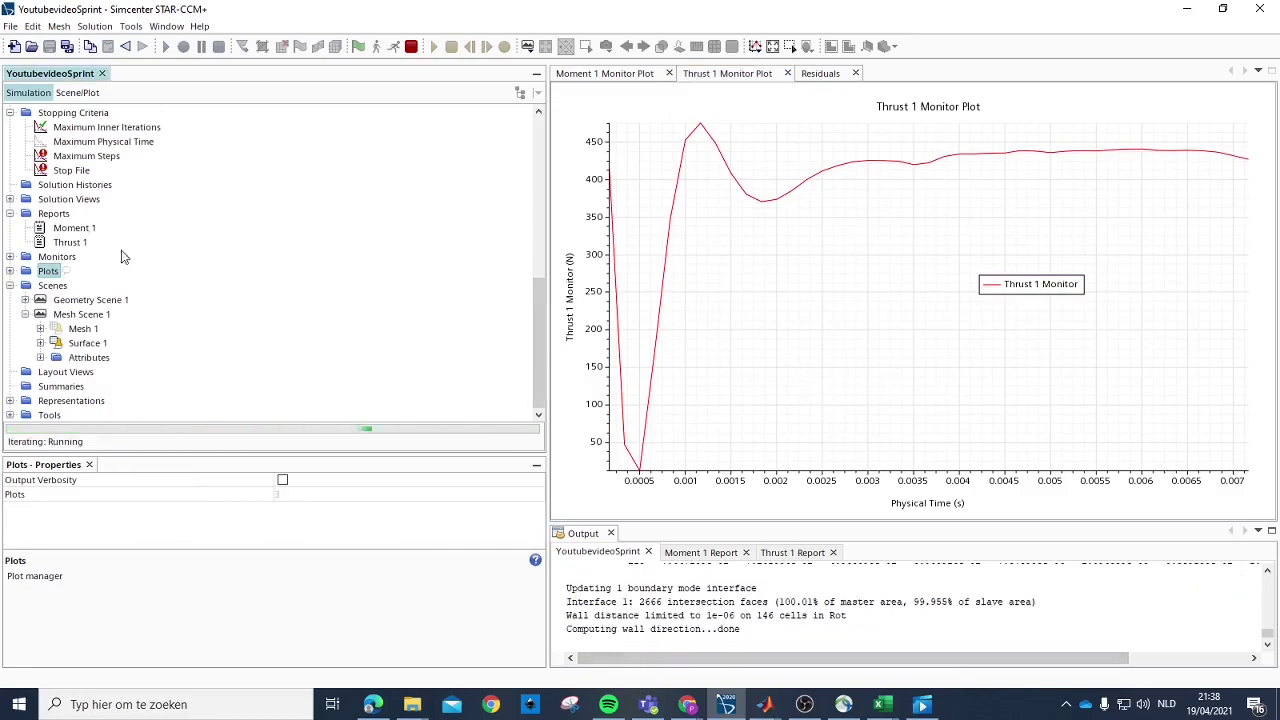
scroll(110, 250, up, 1)
click(10, 256)
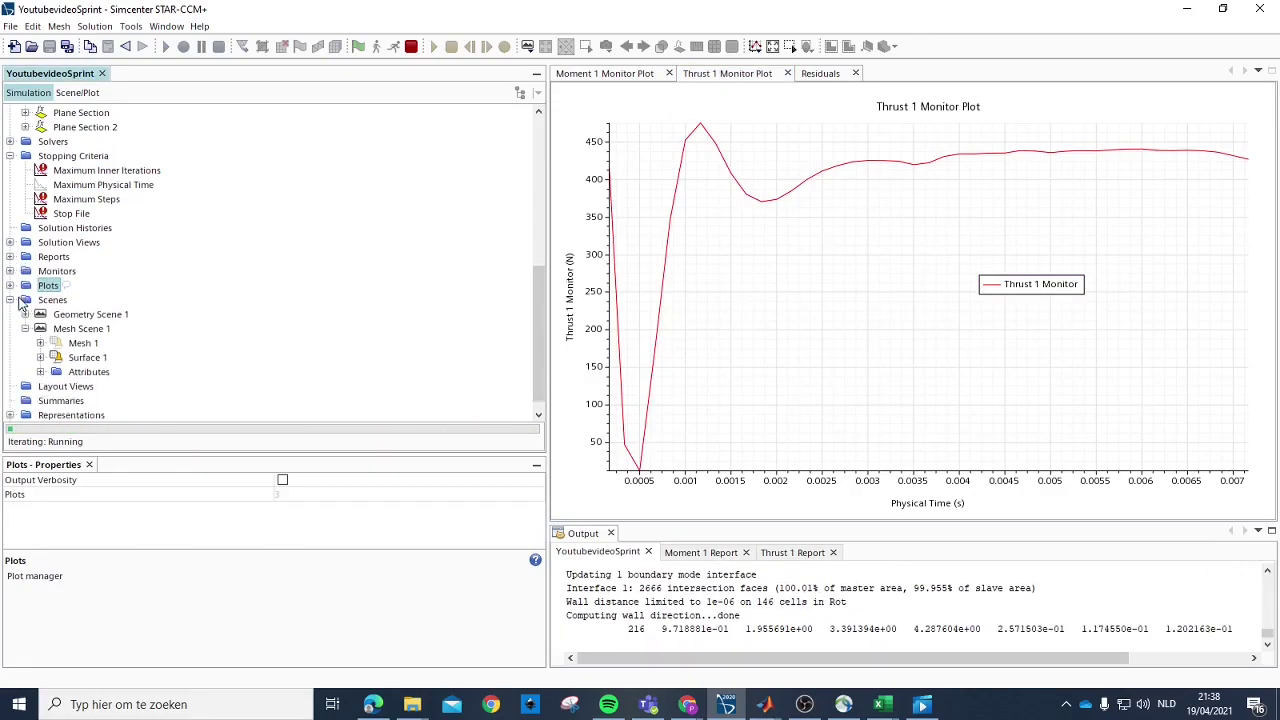
click(10, 300)
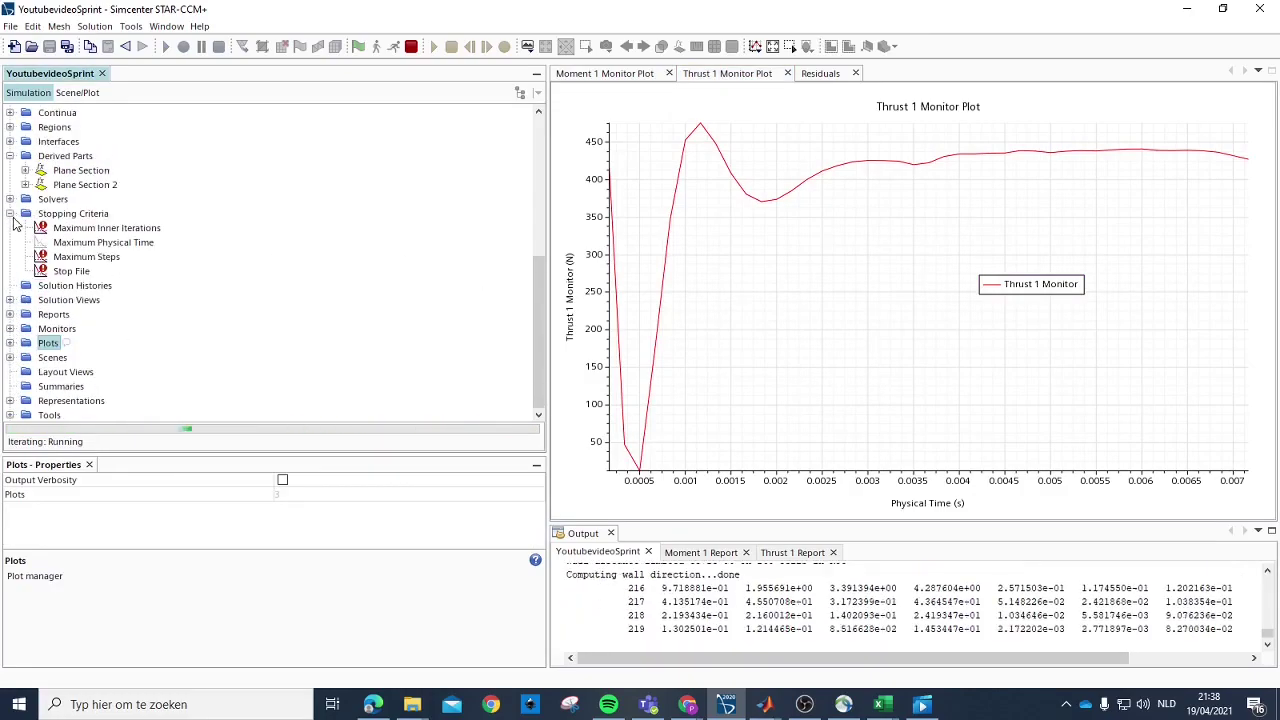
click(10, 213)
scroll(25, 215, up, 4)
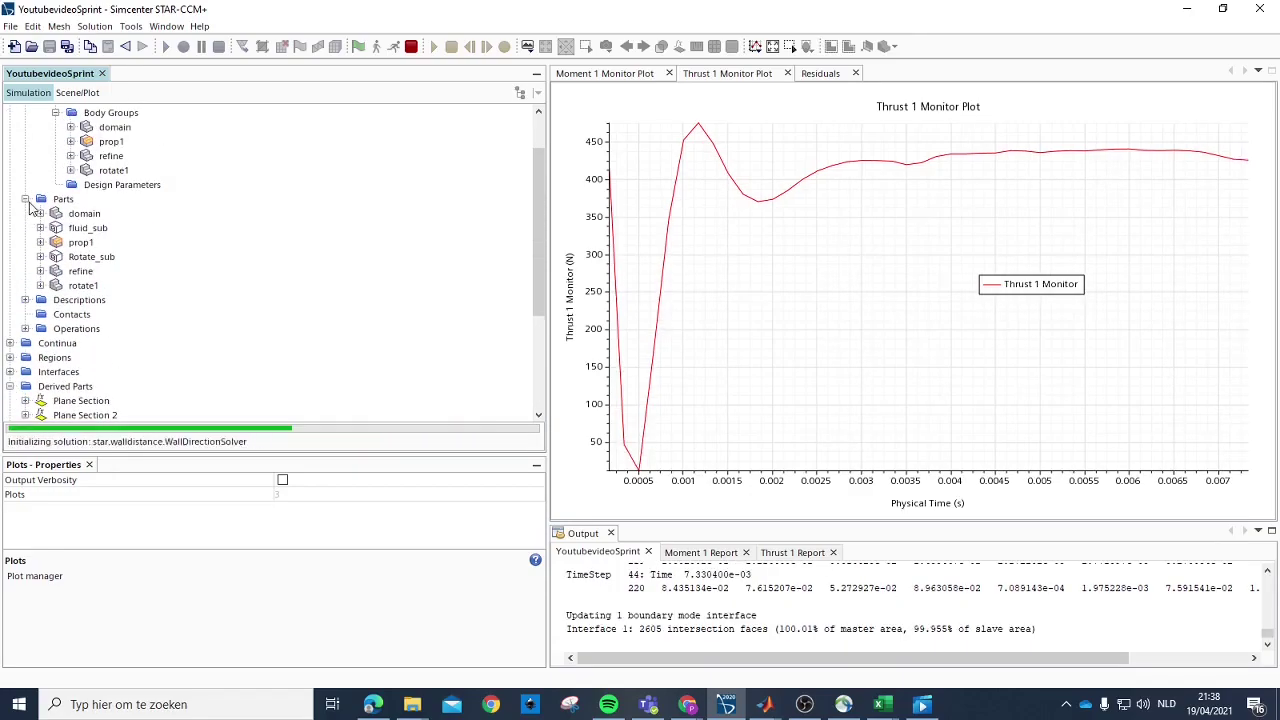
click(25, 199)
scroll(40, 210, up, 2)
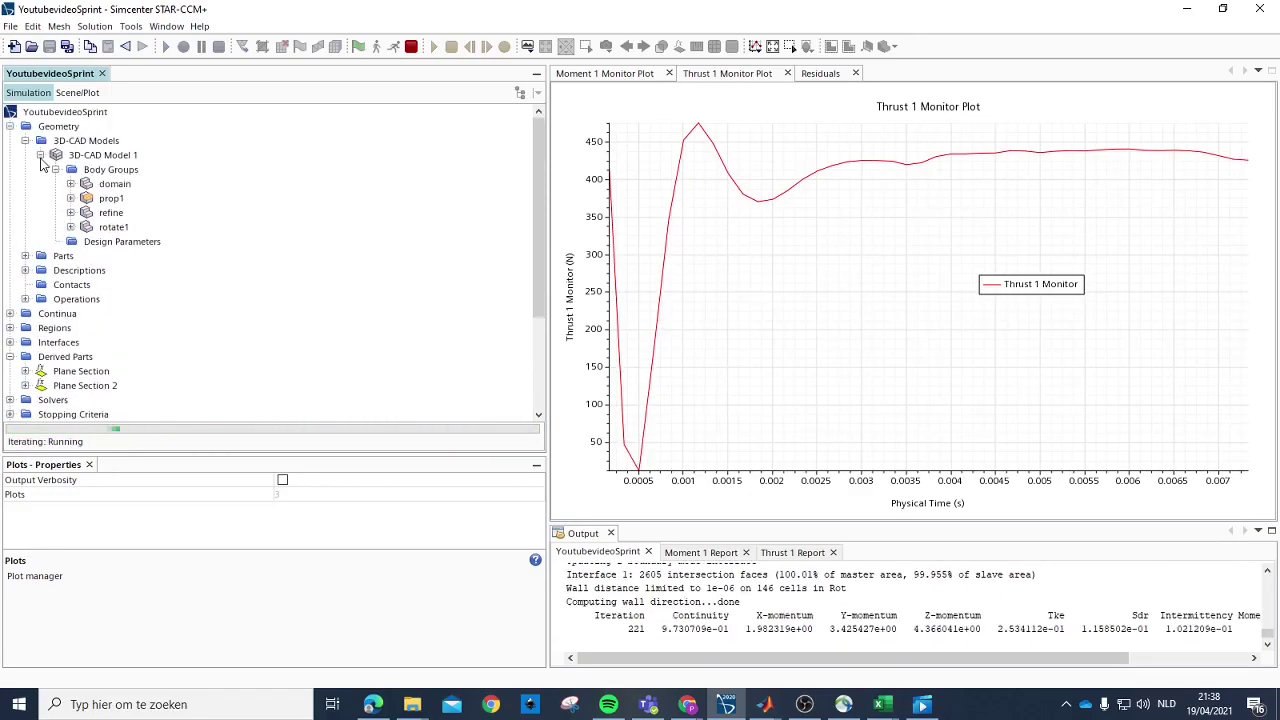
click(40, 156)
click(25, 141)
click(10, 126)
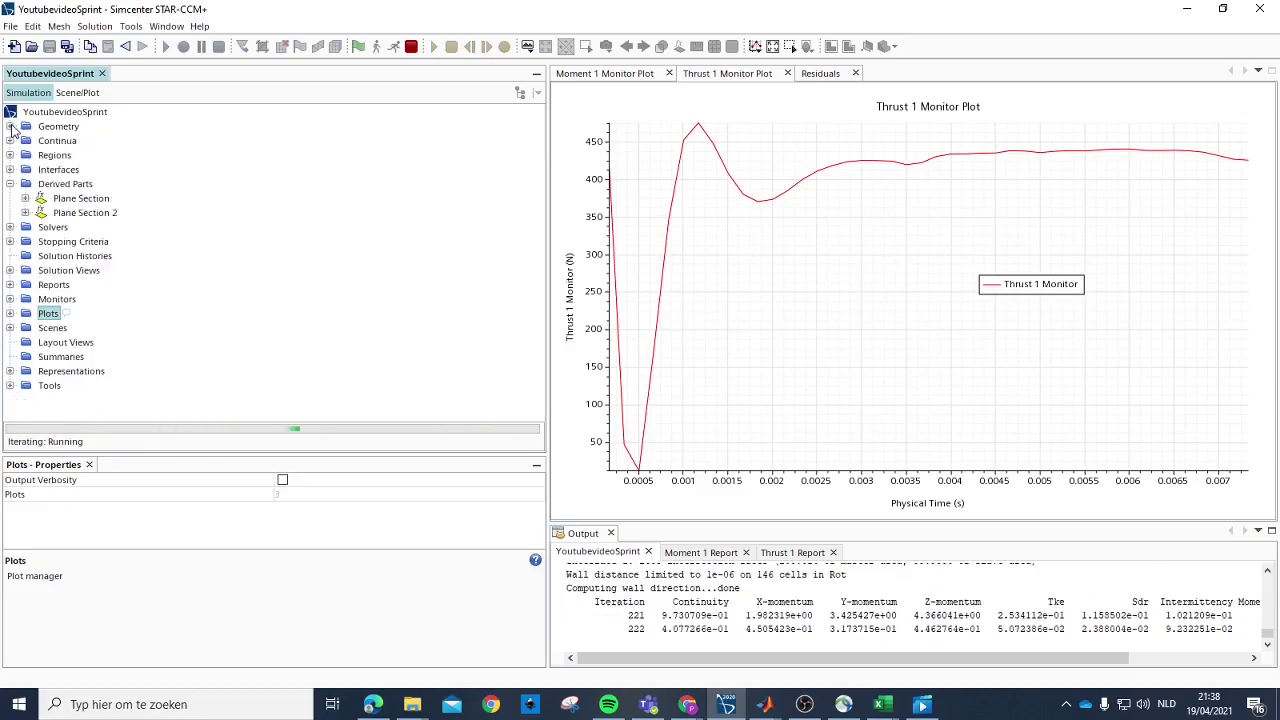
click(600, 74)
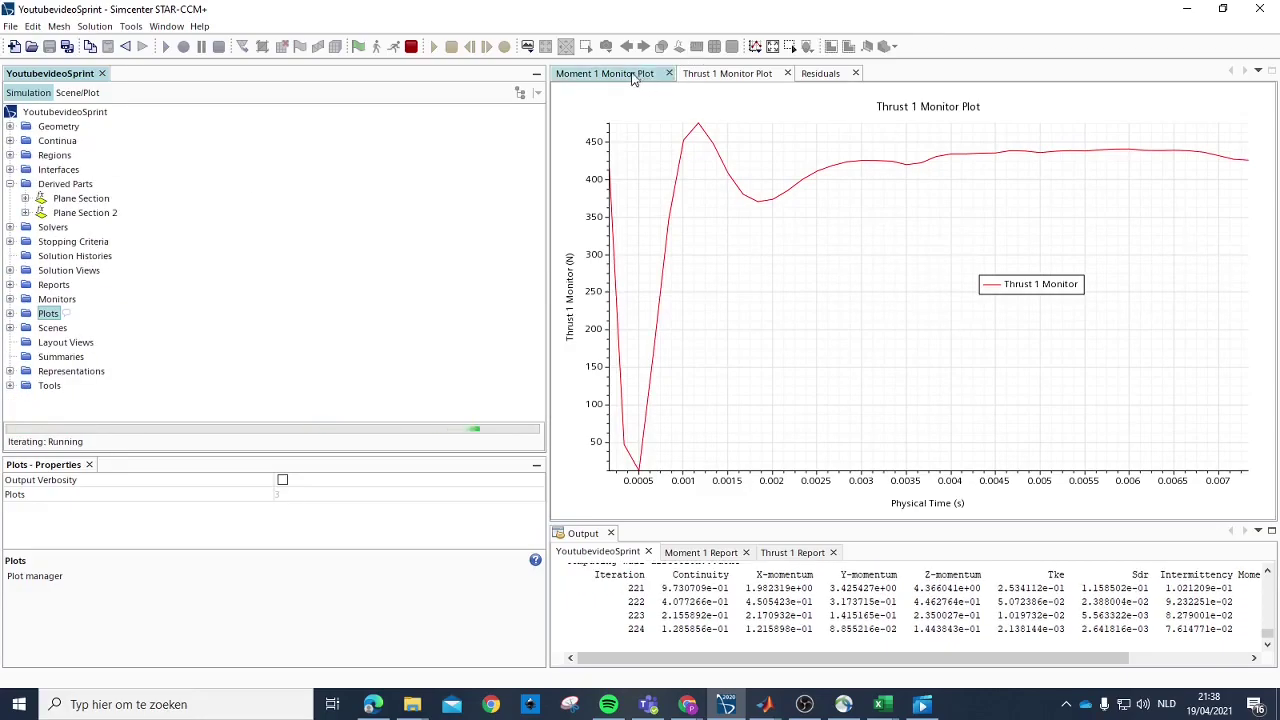